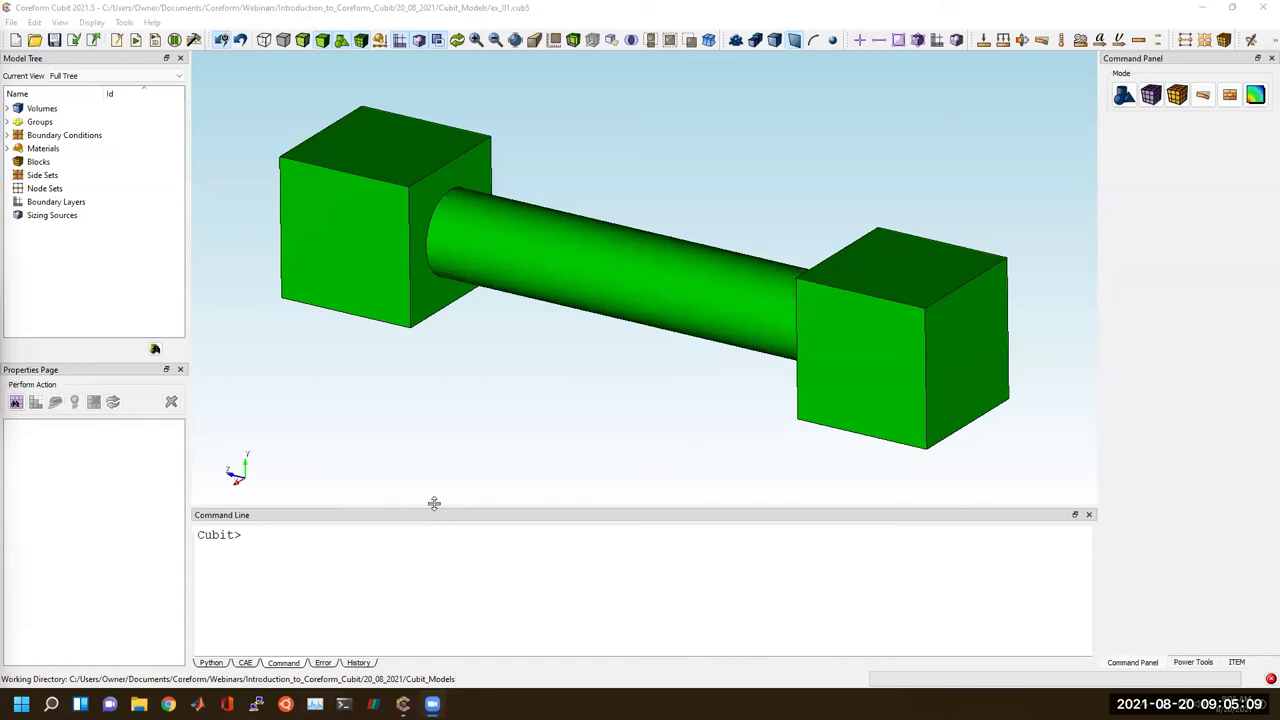
Apply the Trimesh scheme to all surfaces of the dumbbell and mesh them.
left_click_drag(434, 505, 430, 542)
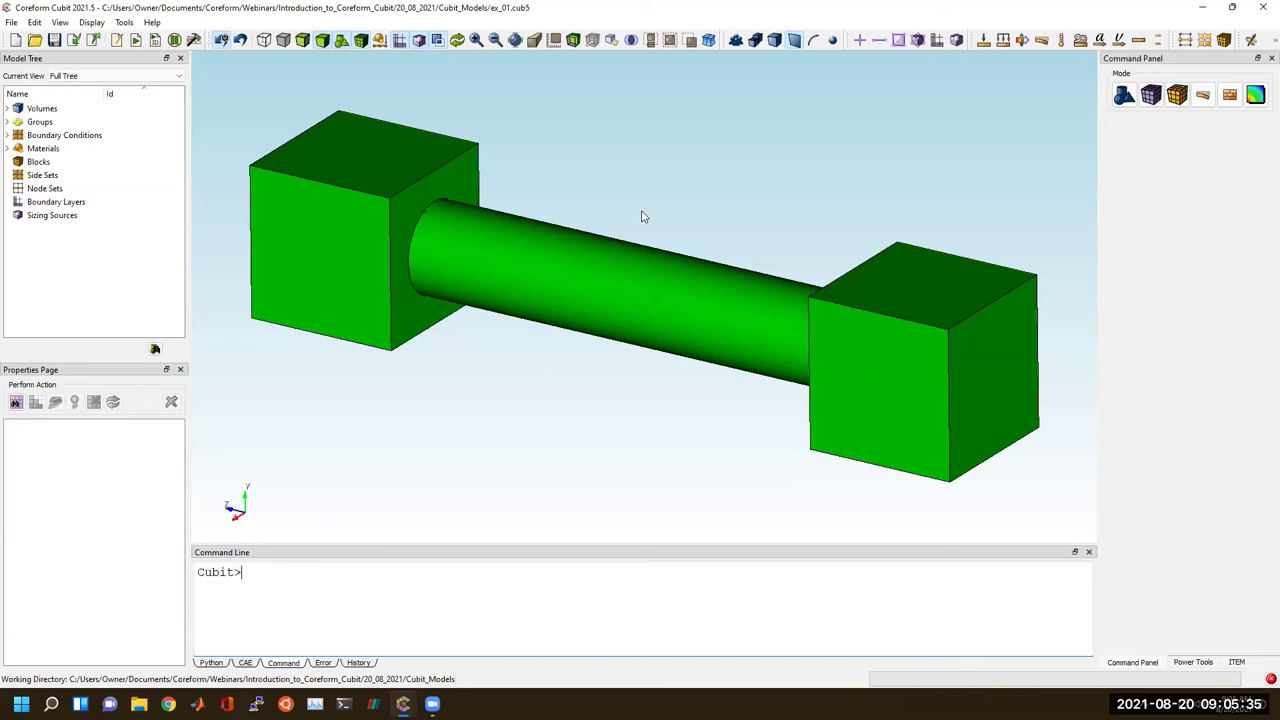
mouse_move(567, 301)
left_mouse_down()
mouse_move(826, 297)
mouse_move(466, 306)
mouse_move(563, 286)
mouse_move(806, 296)
mouse_move(565, 288)
left_mouse_up()
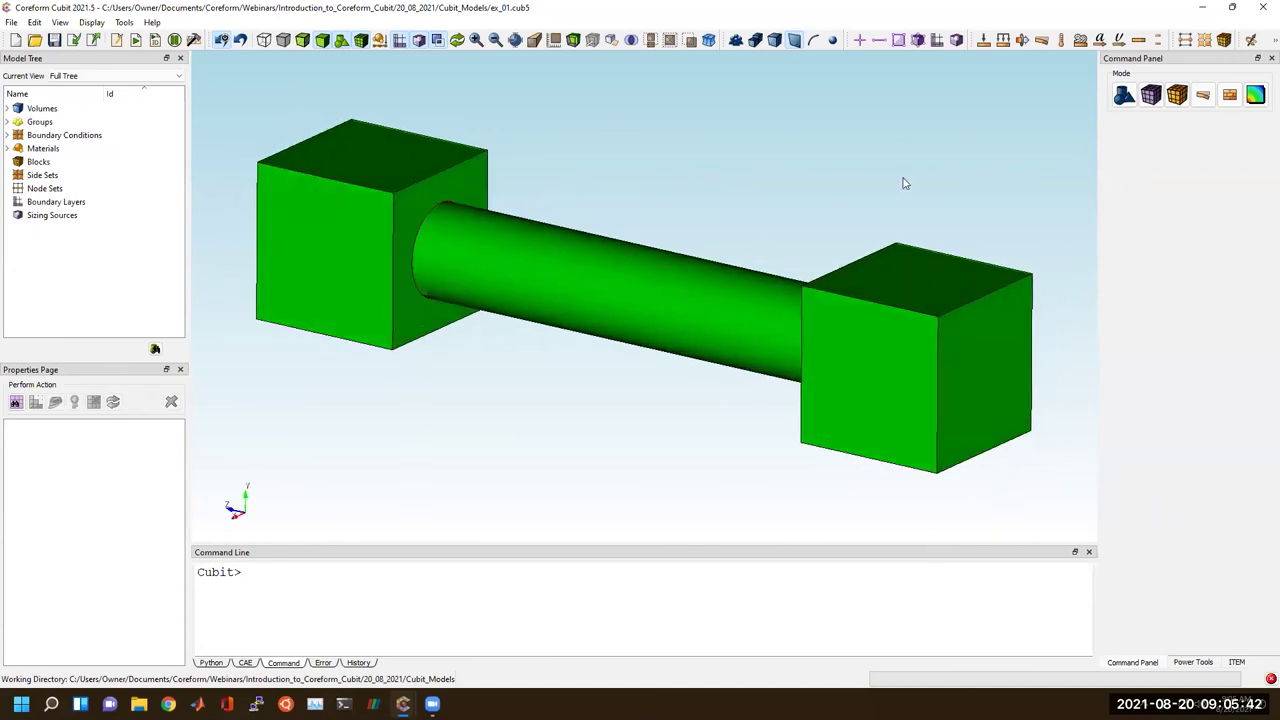
left_click(1152, 97)
left_click(1150, 143)
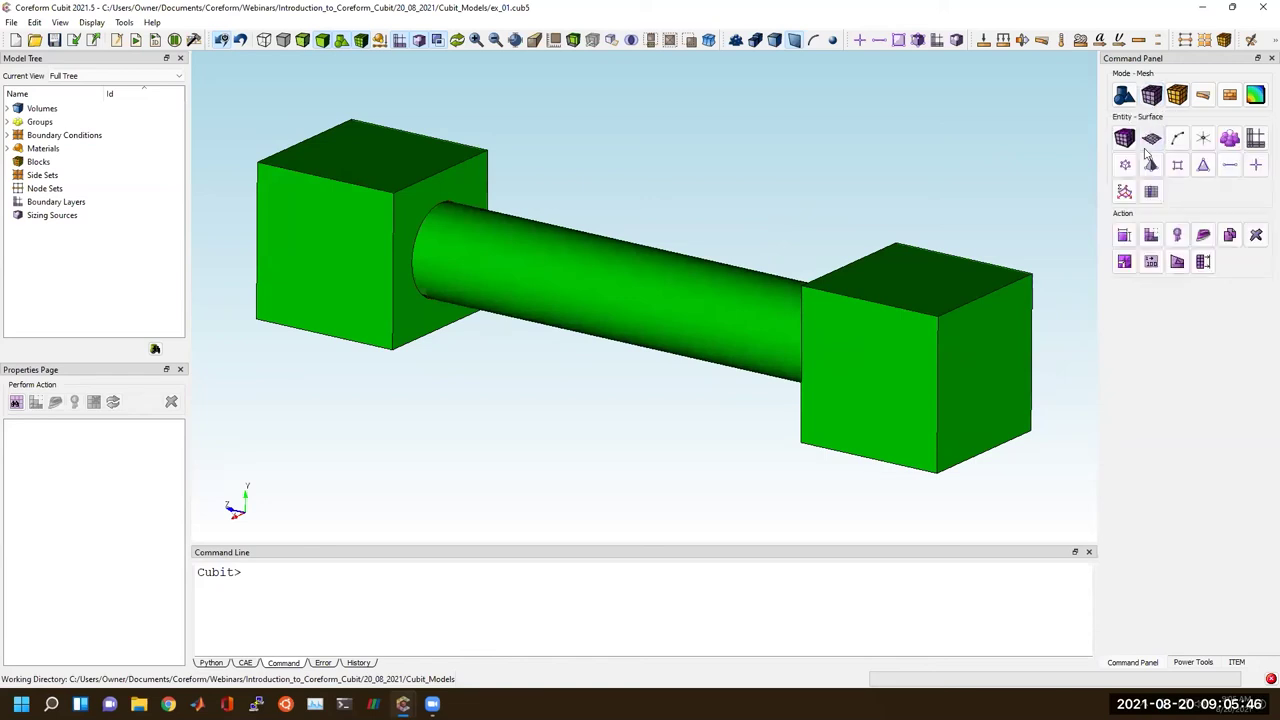
left_click(1151, 235)
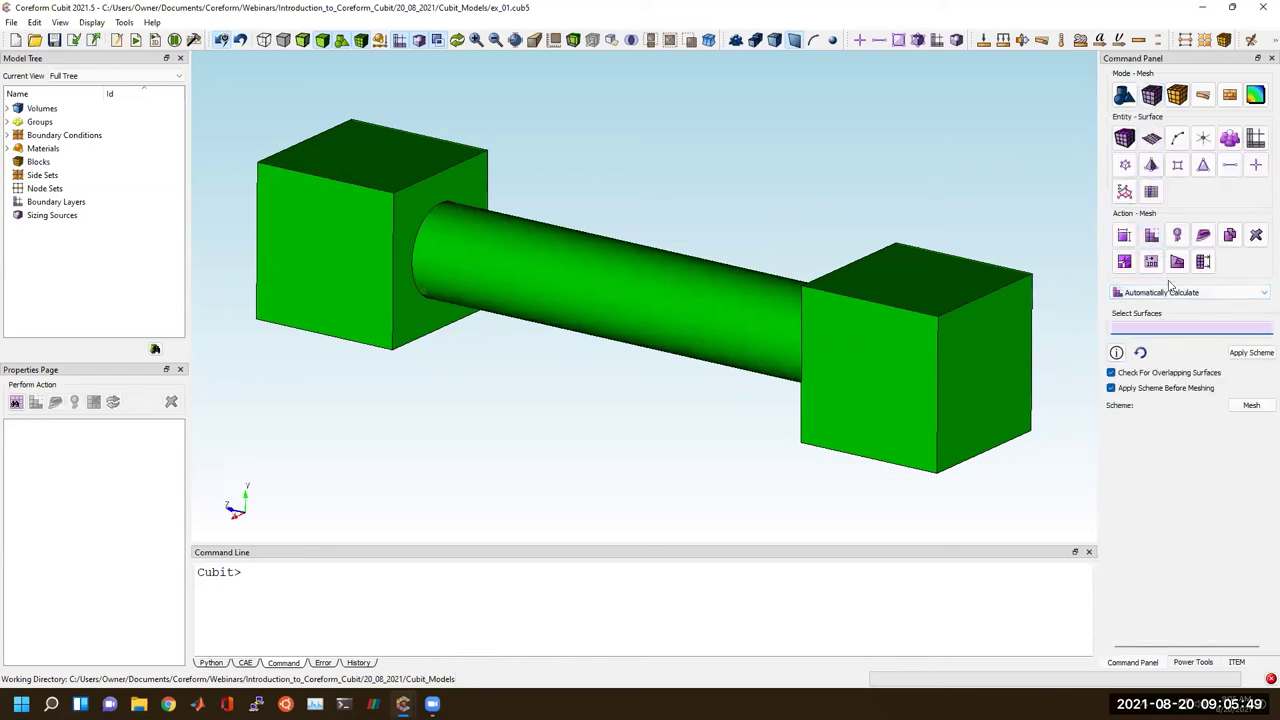
left_click(1190, 292)
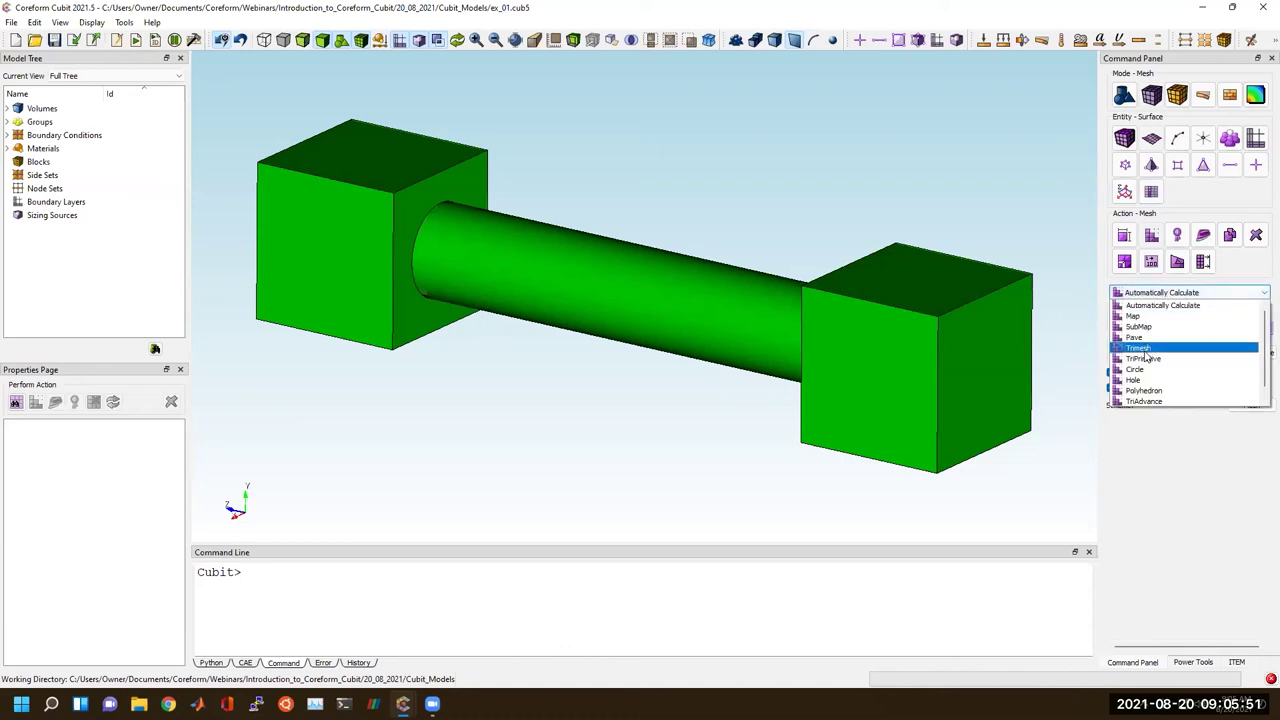
left_click(1145, 350)
right_click(1174, 329)
left_click(1196, 361)
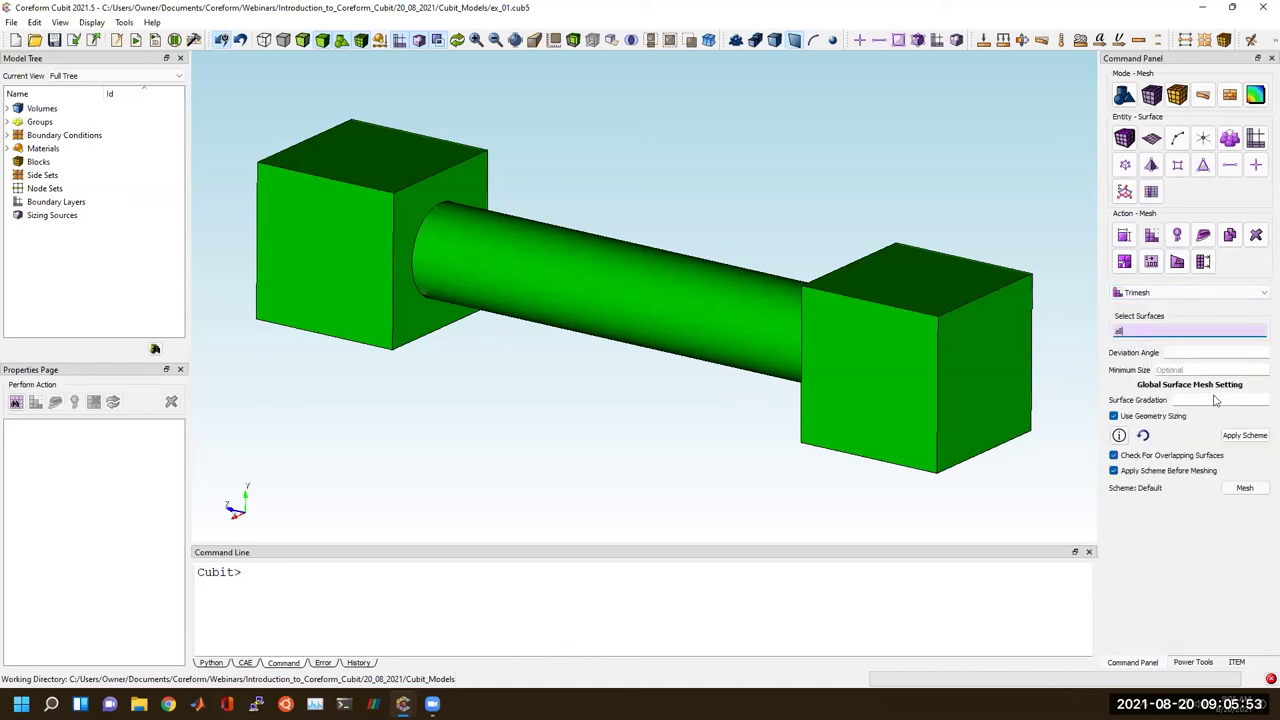
left_click(1244, 435)
left_click(1244, 488)
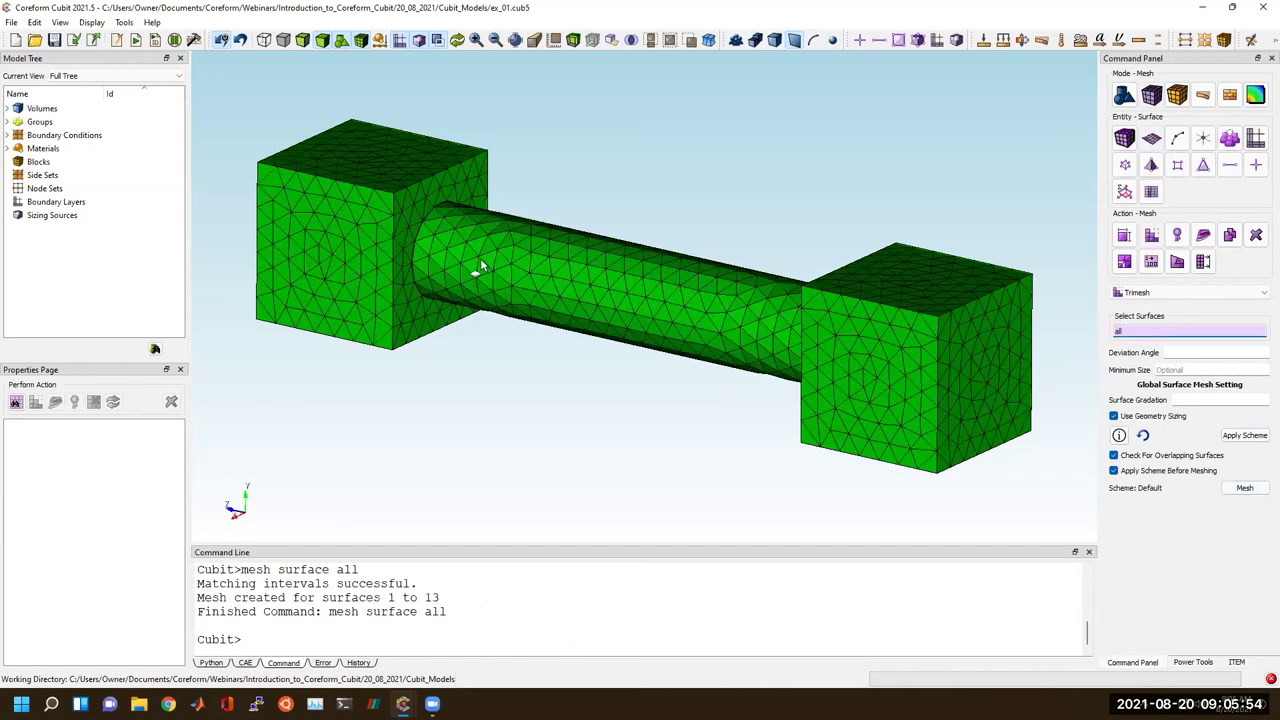
Cut through the triangle-meshed dumbbell with the clipping plane to inspect its interior, and restore the full view.
left_click(572, 40)
left_click_drag(896, 188, 802, 92)
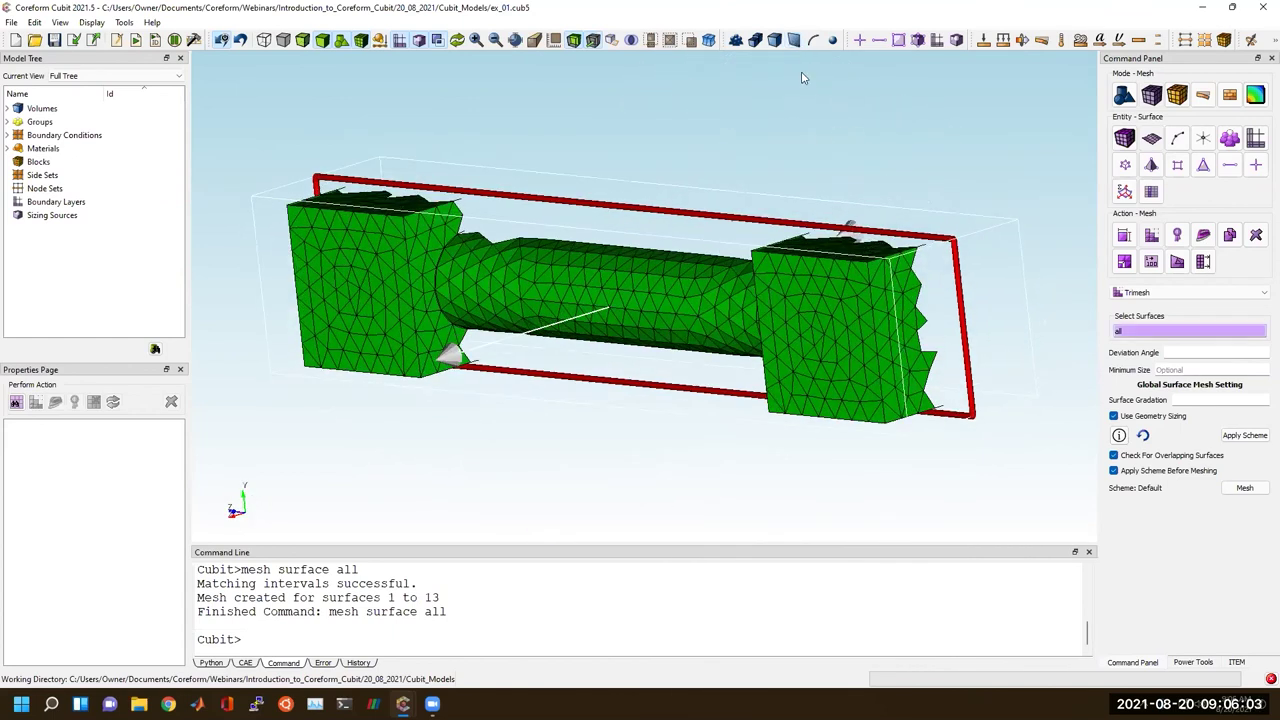
left_click(575, 41)
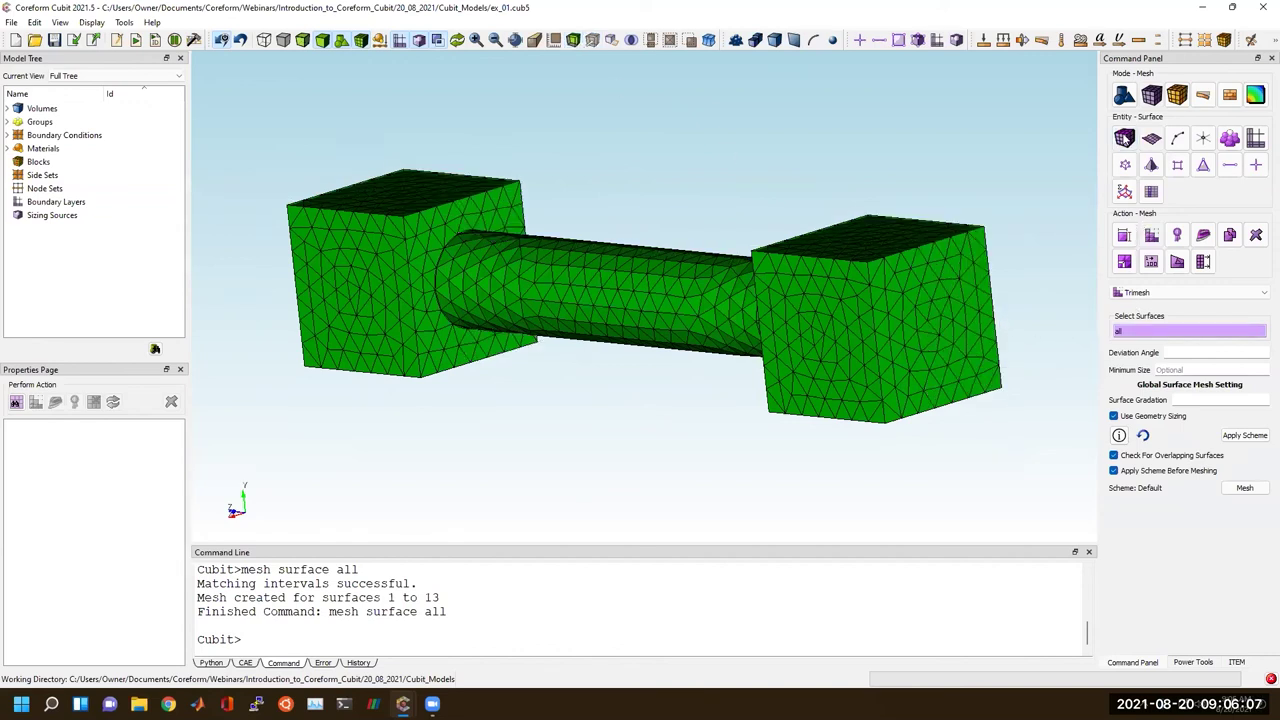
Fill the triangle surface mesh with tetrahedra using the command "tetmesh tri all".
left_click(1125, 139)
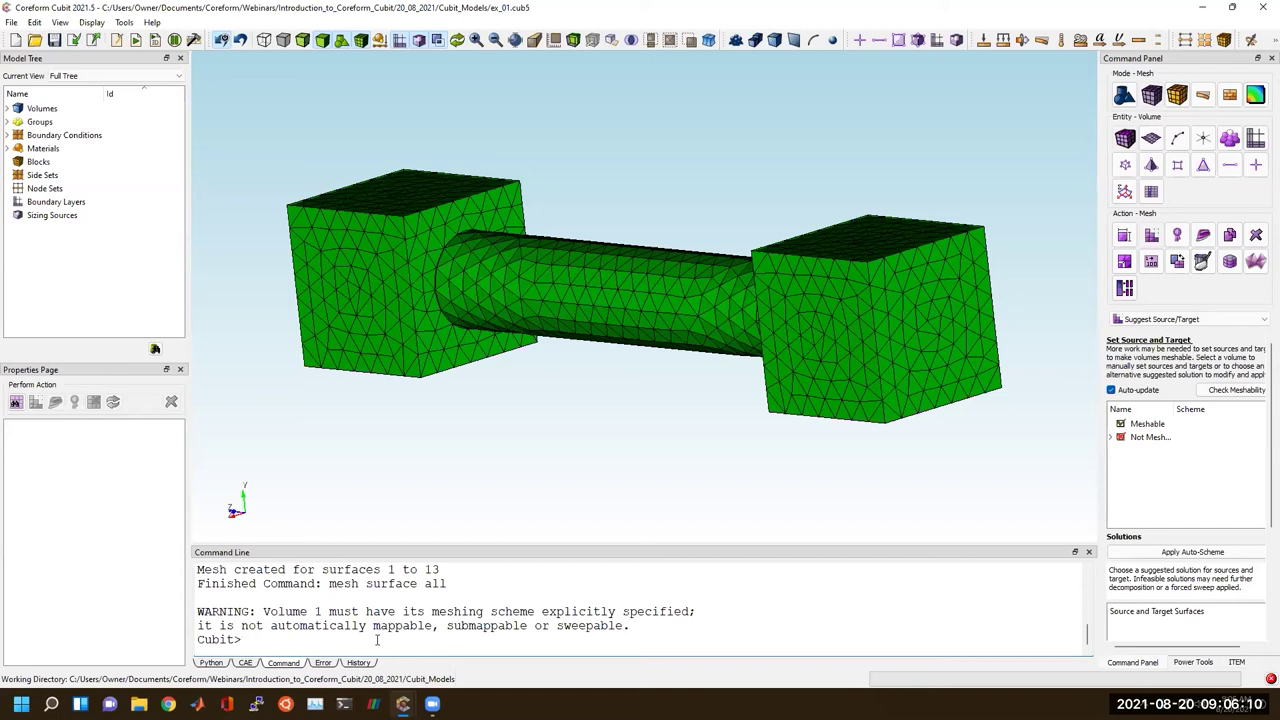
type("tetmesh tri all")
key("Return")
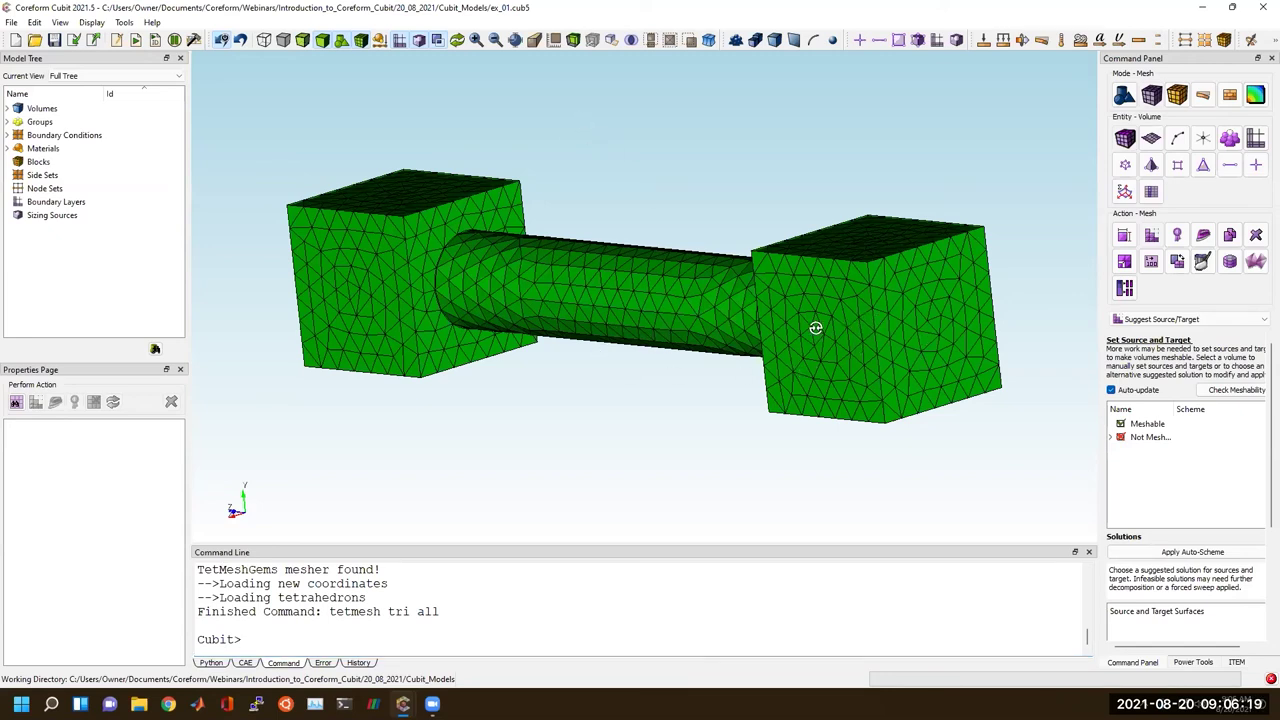
Display the tetrahedra with "draw tet all" and examine their interior with the clipping plane before restoring the full view.
left_click_drag(814, 323, 476, 627)
type("draw tet all")
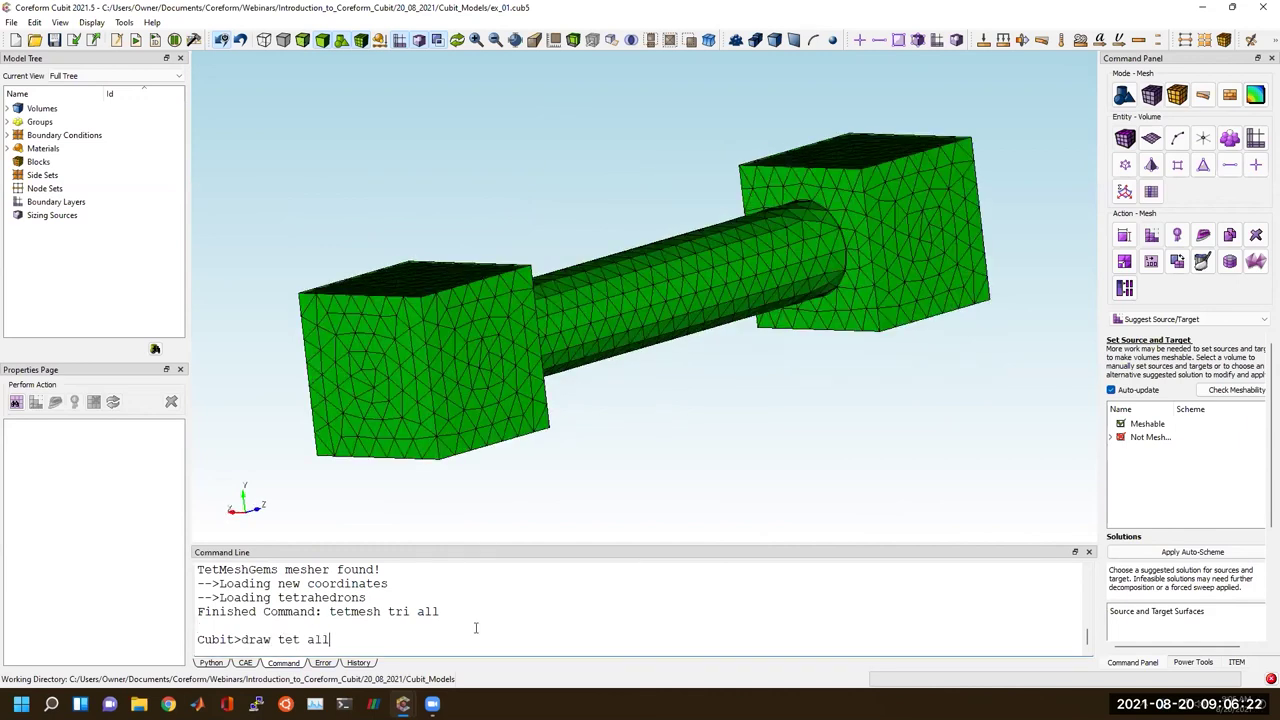
key("Return")
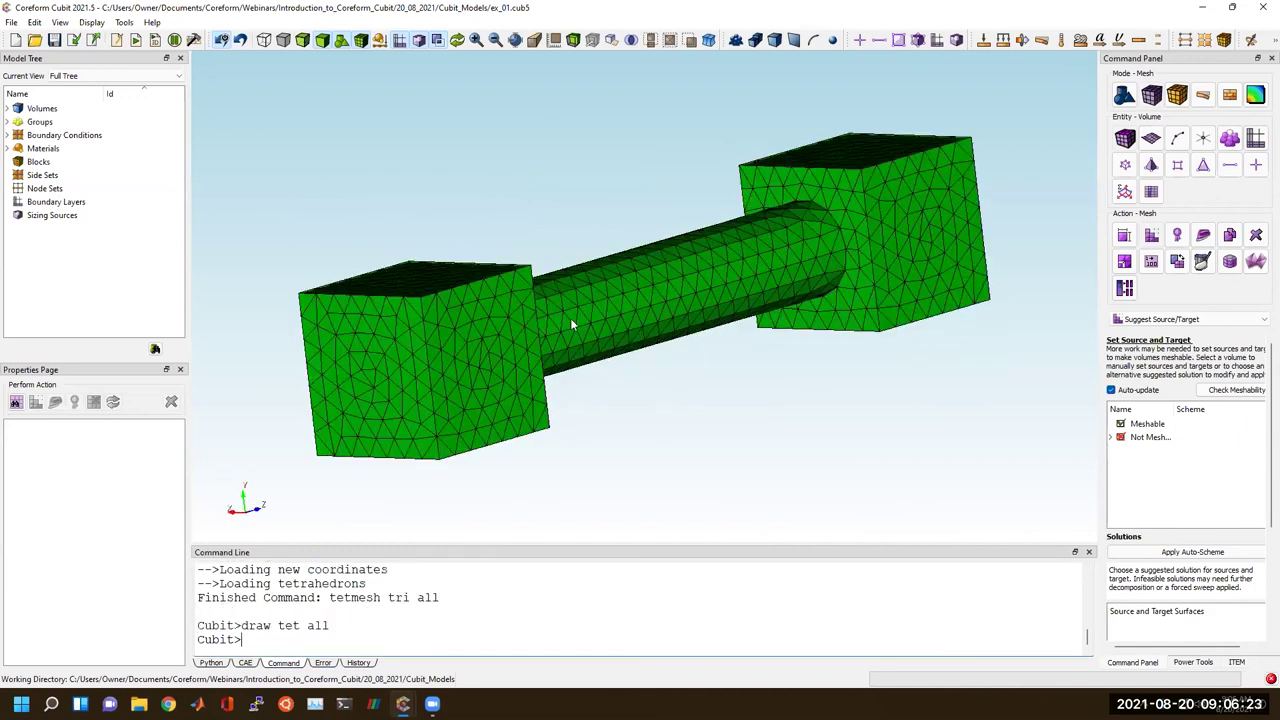
left_click(575, 38)
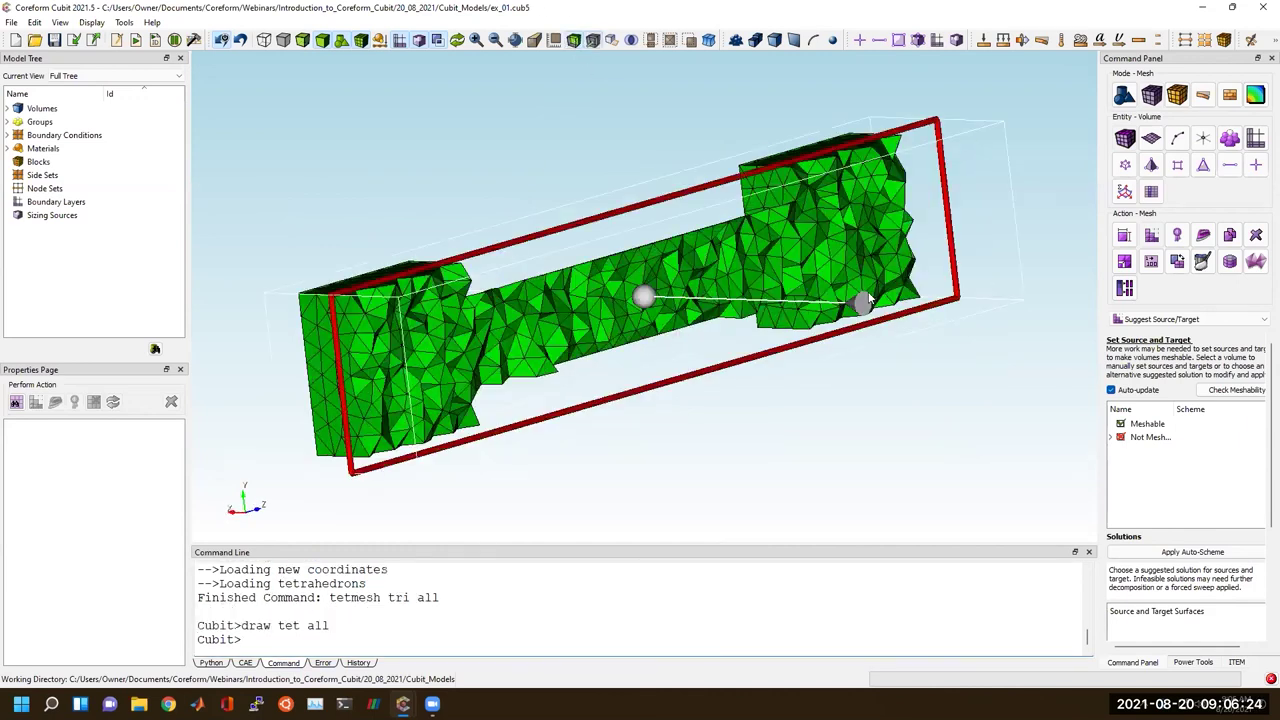
left_click_drag(840, 426, 879, 467)
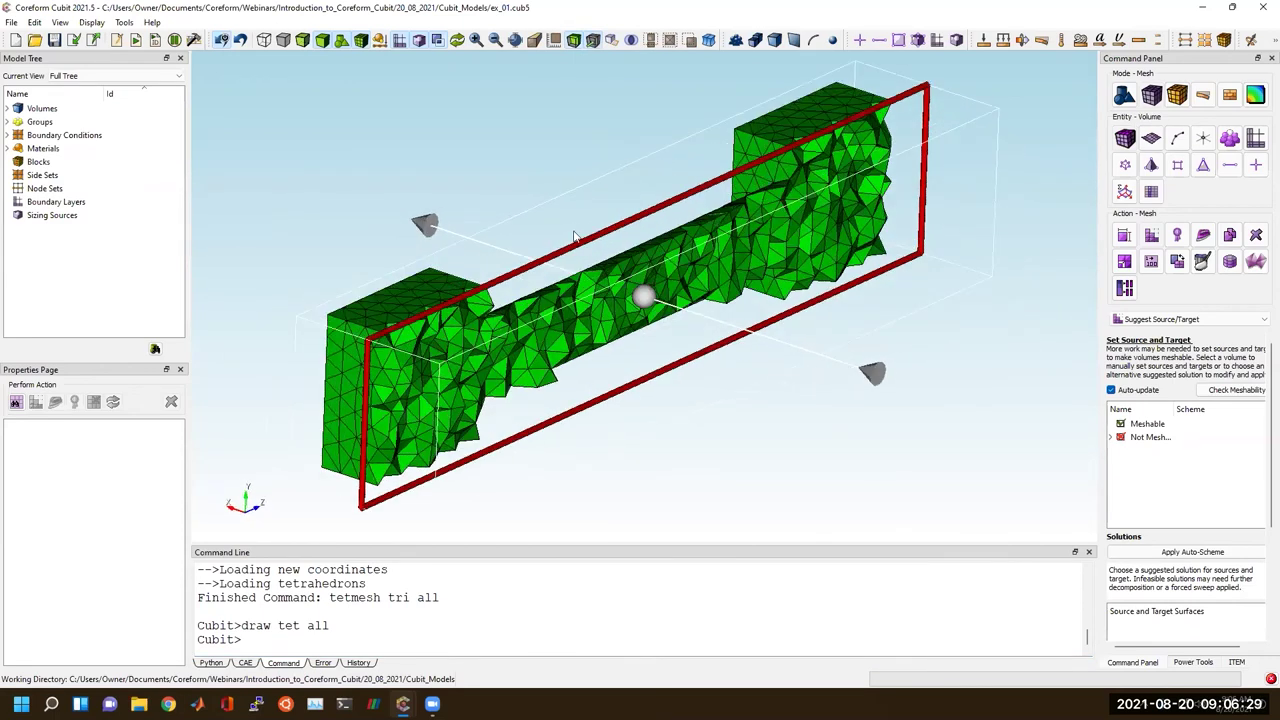
left_click(575, 40)
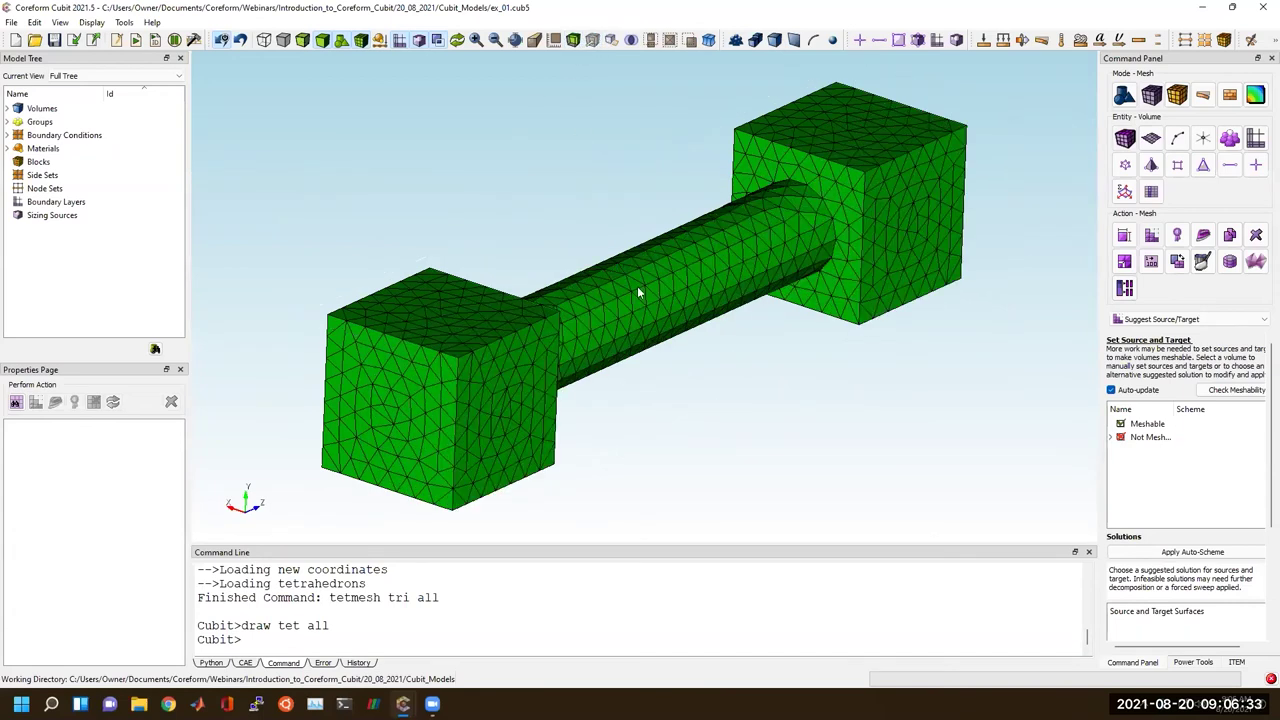
Delete the mesh with "delete mesh" and redisplay the bare dumbbell geometry.
left_click_drag(436, 388, 503, 611)
type("d")
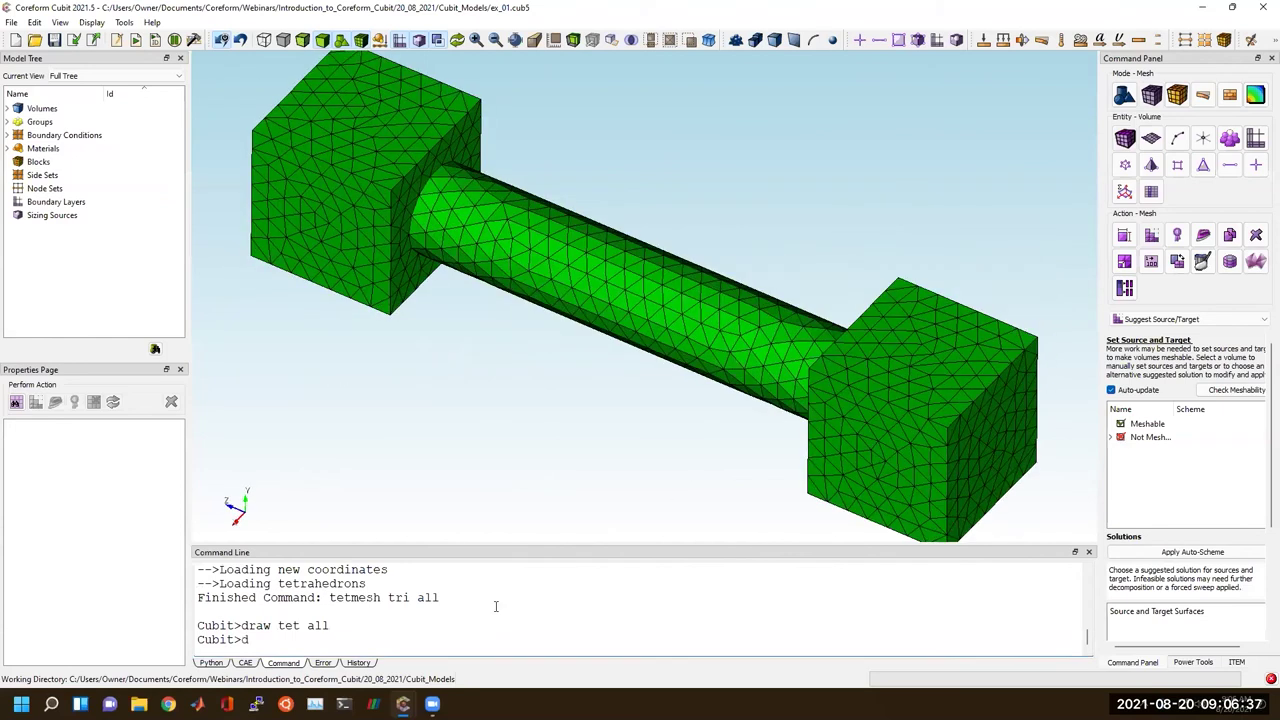
type("elete")
key("Return")
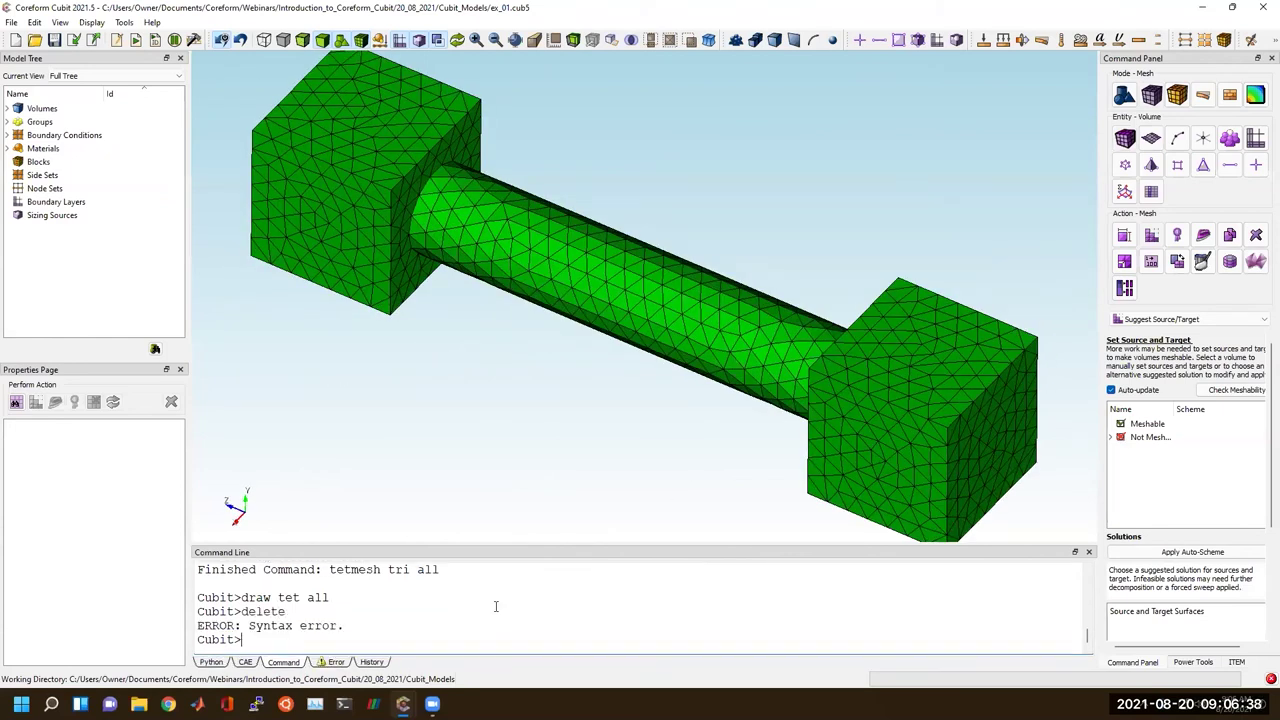
key("Up")
type("mesh")
key("Return")
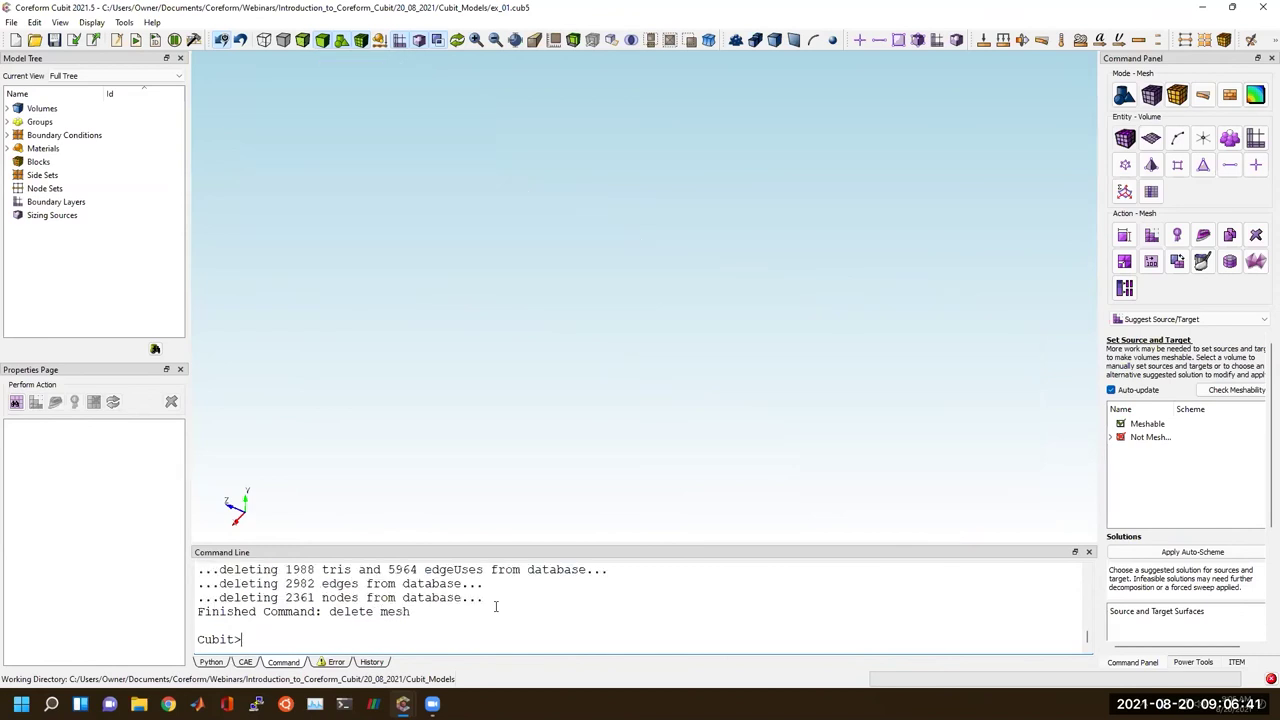
right_click(429, 247)
left_click(468, 258)
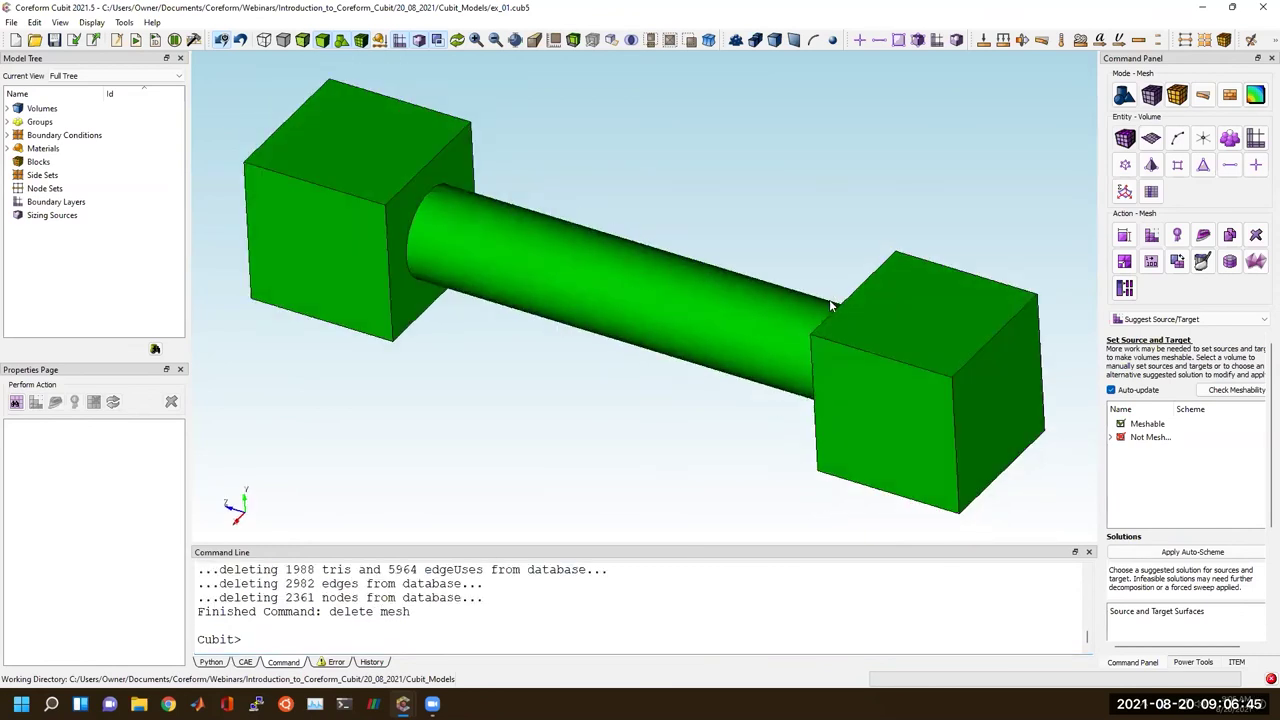
Reset all surfaces to their default settings with "reset surf all" and mesh them with "mesh surf all".
left_click(1151, 235)
left_click(1151, 259)
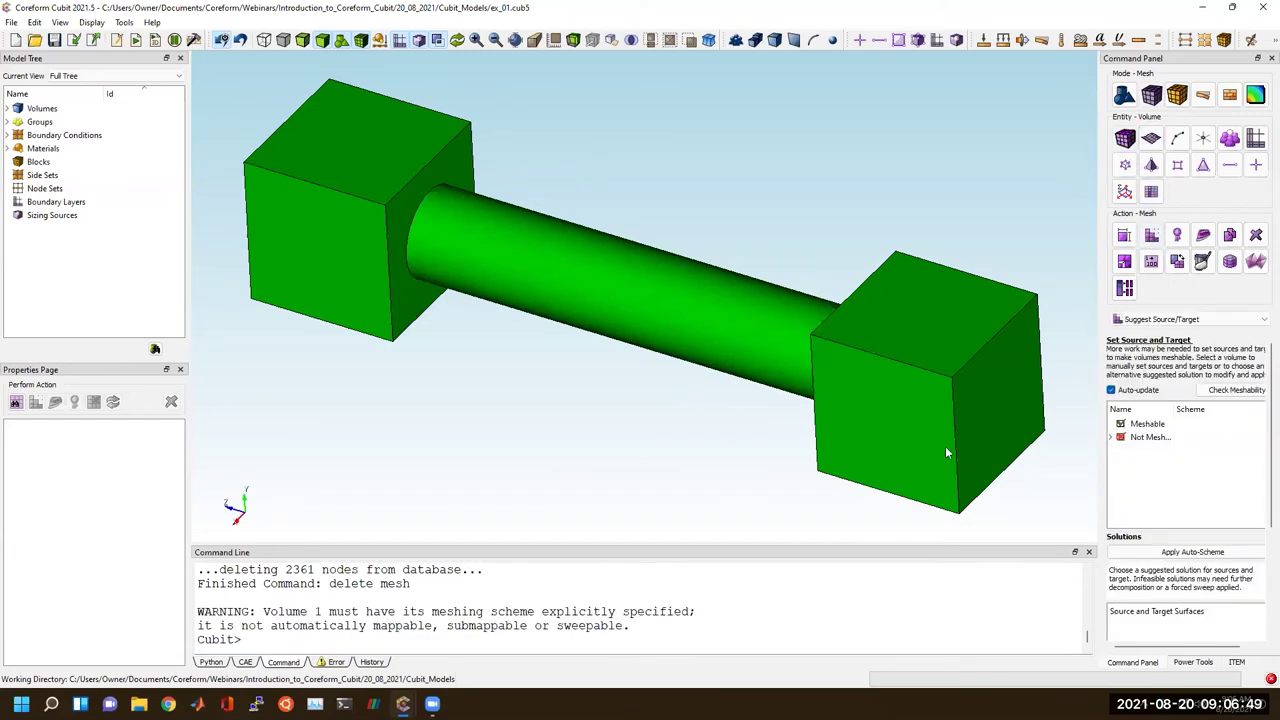
type("re")
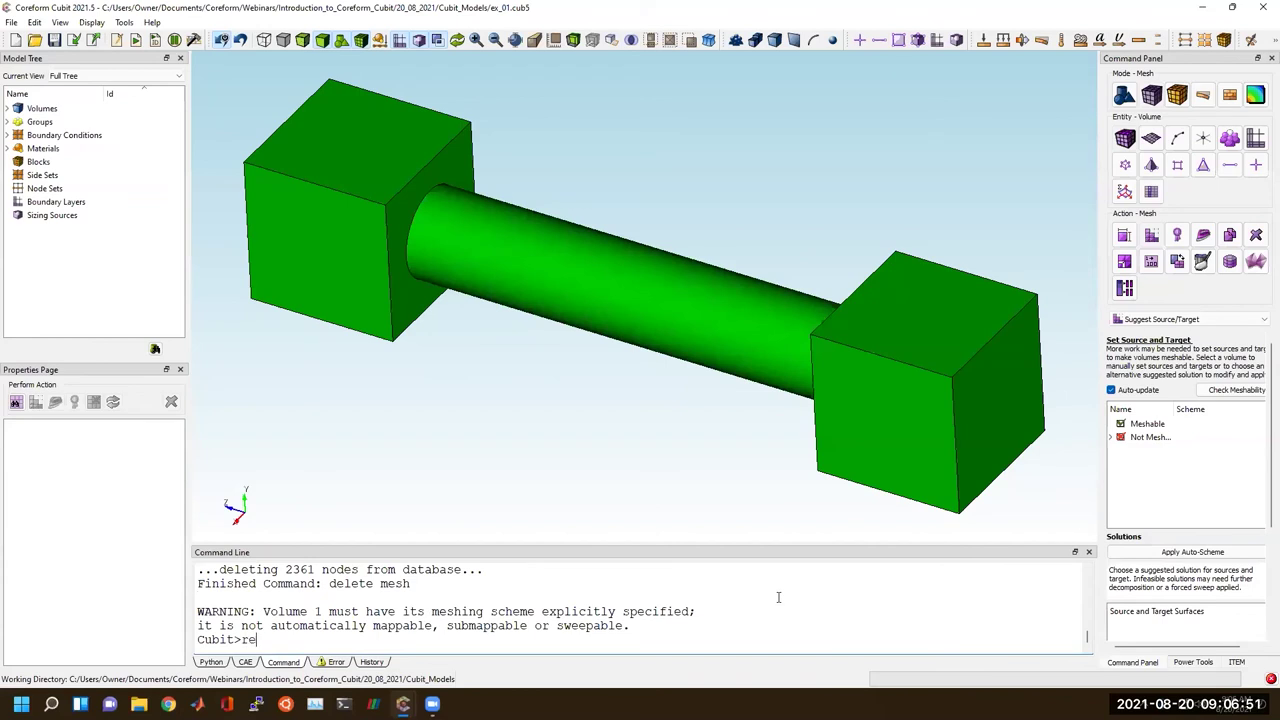
type("set surf all")
key("Return")
type("mesh surf all")
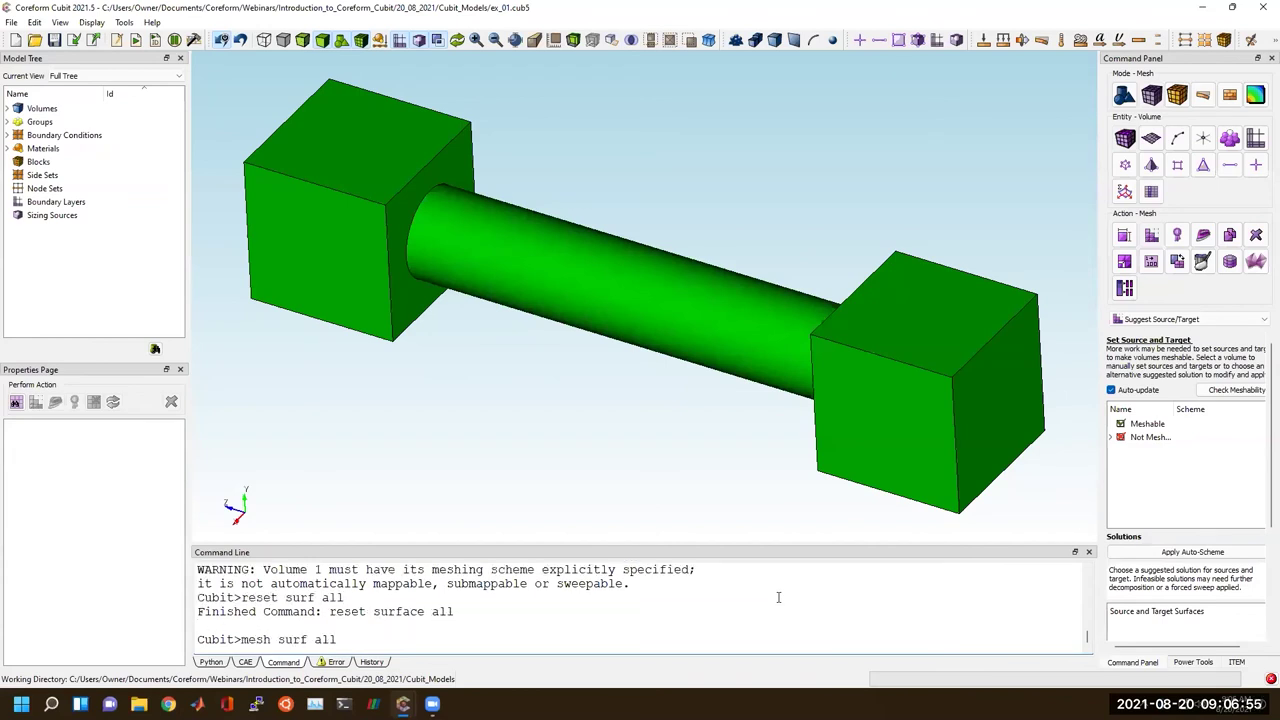
key("Return")
Examine the quadrilateral surface mesh from several angles, inside with the clipping plane and outside on the full model.
left_click_drag(682, 358, 640, 330)
left_click(574, 41)
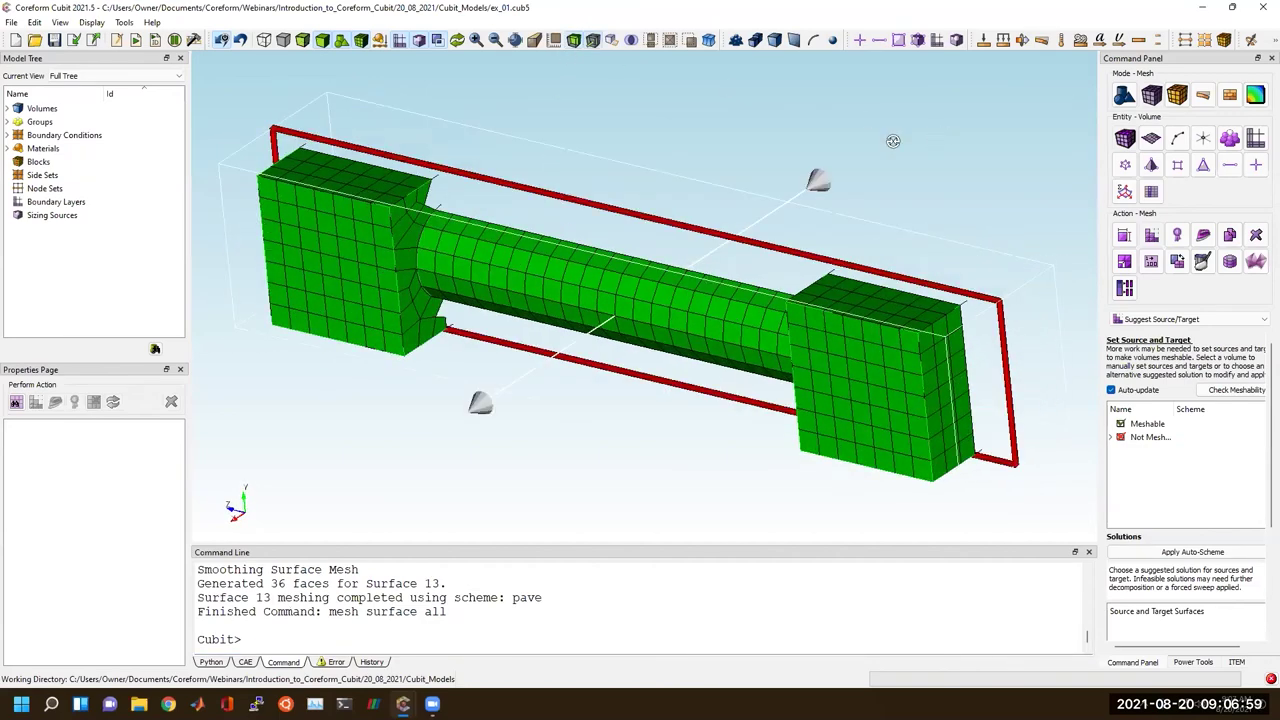
left_click_drag(893, 142, 771, 112)
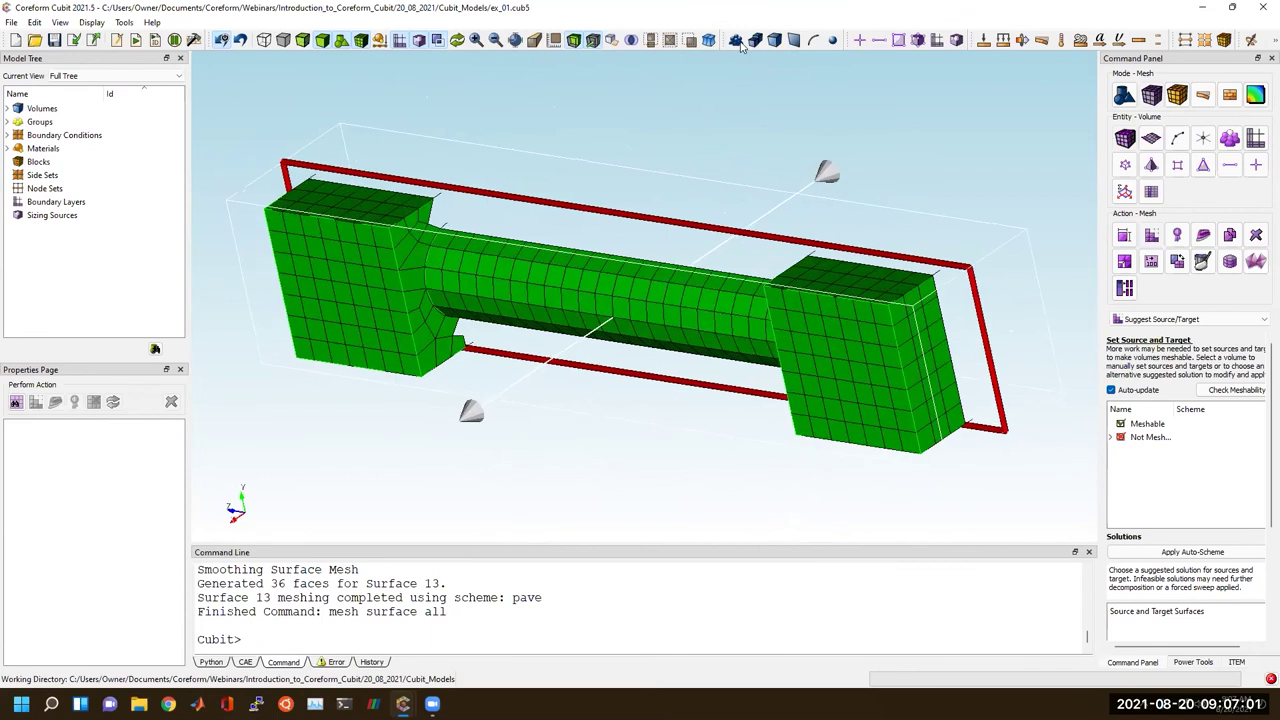
left_click(576, 40)
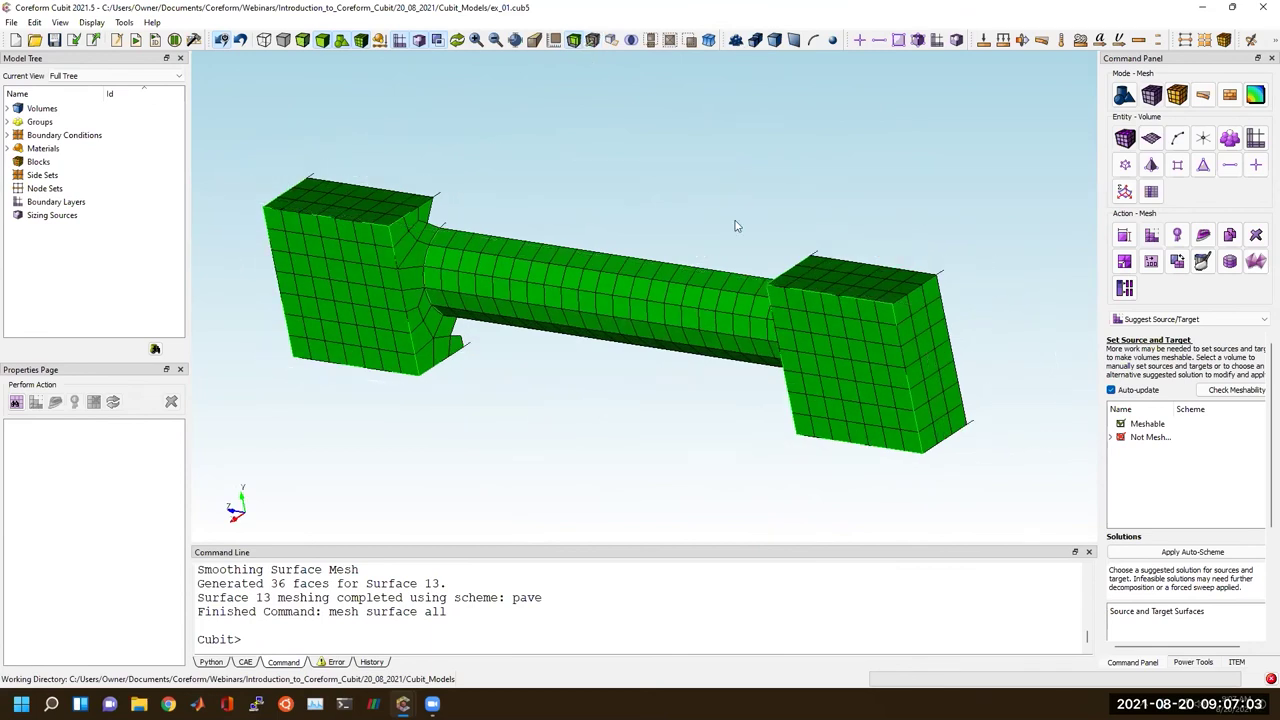
left_click_drag(631, 296, 578, 217)
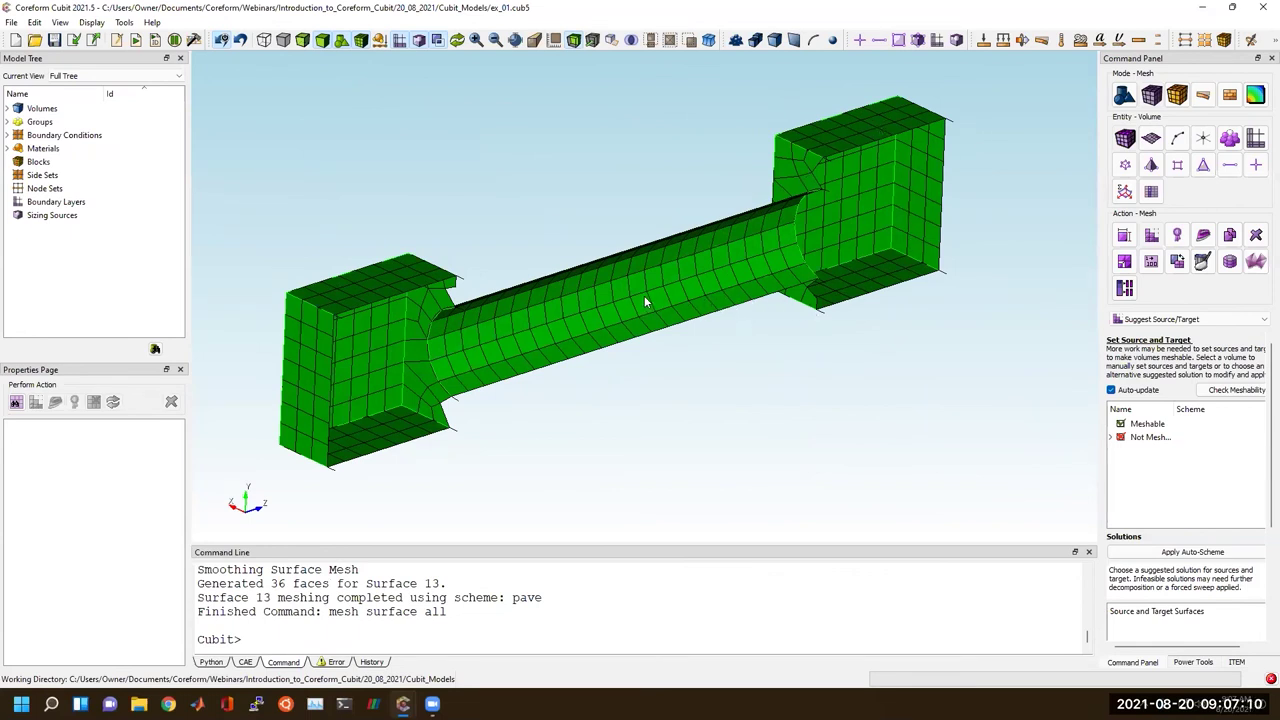
left_click_drag(644, 295, 606, 274)
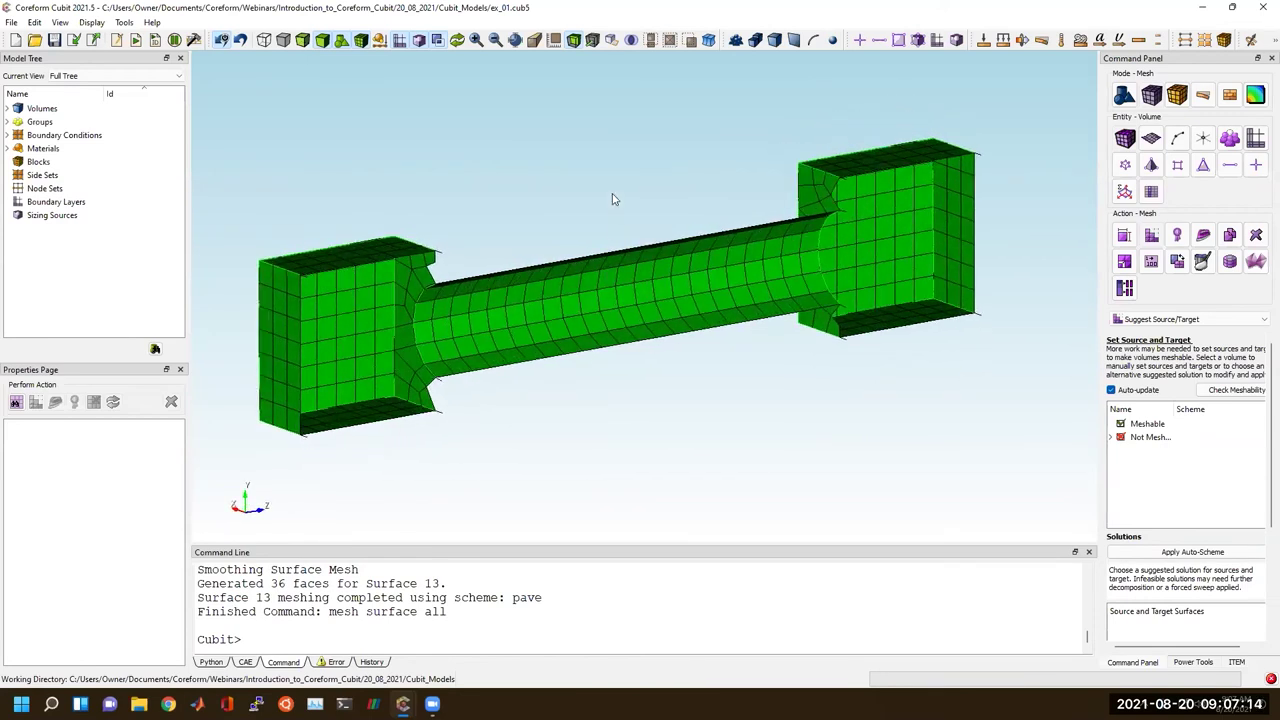
left_click(574, 42)
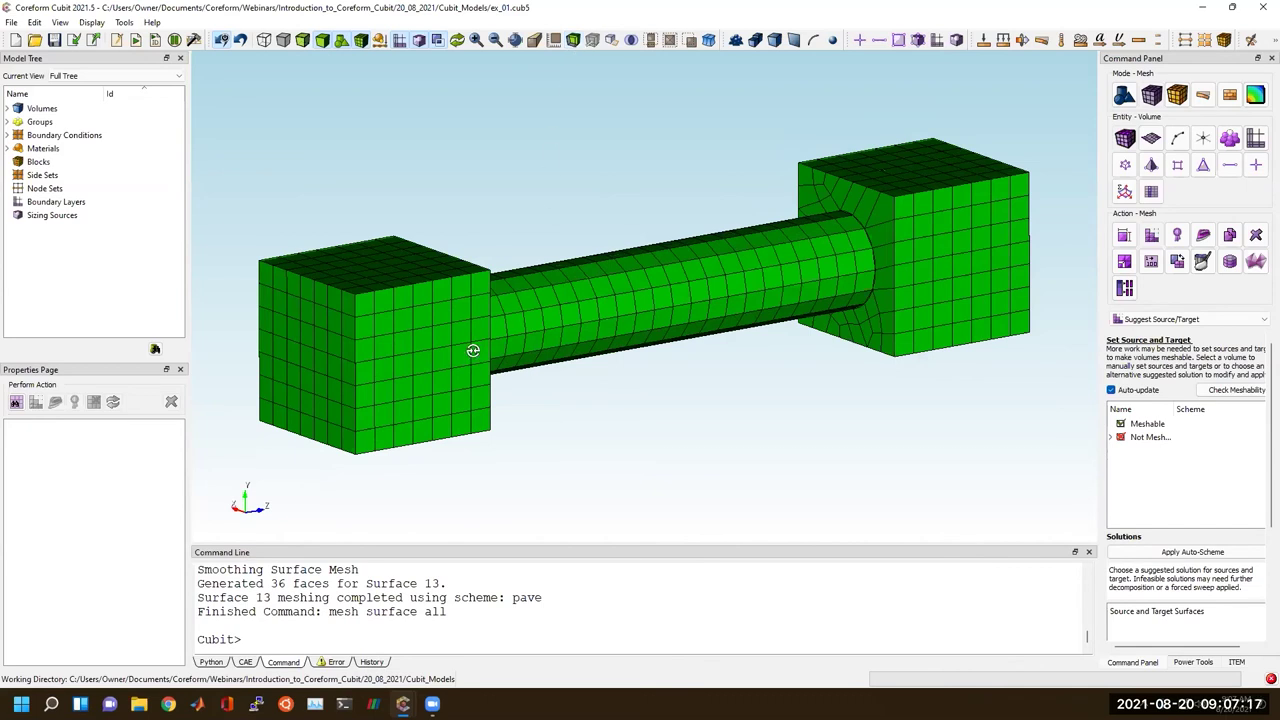
left_click_drag(472, 350, 477, 273)
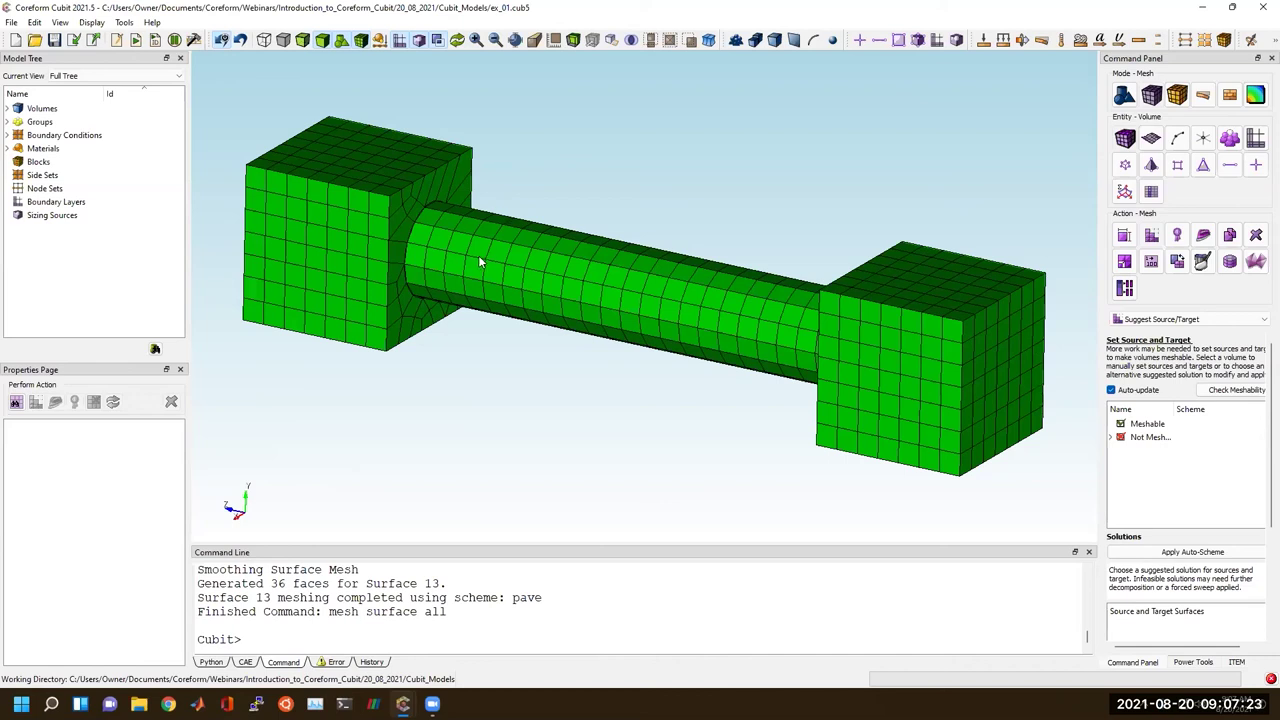
left_click_drag(478, 255, 617, 290)
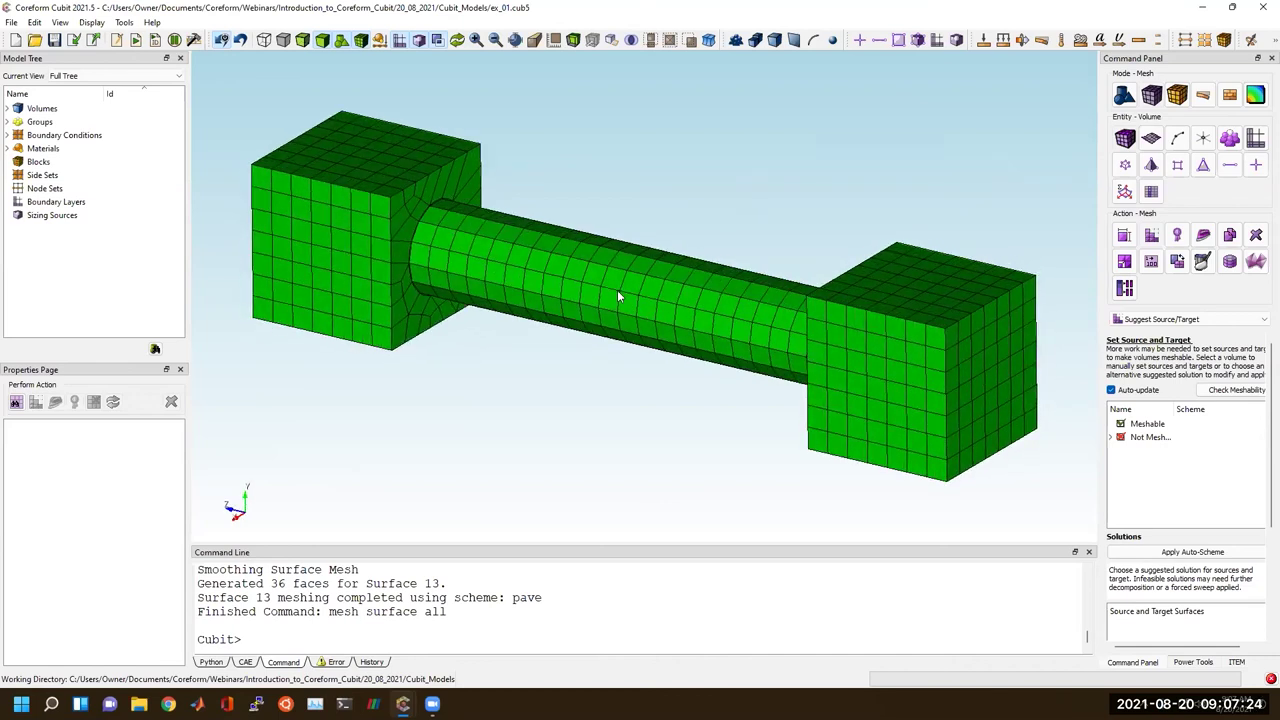
Clear the quadrilateral mesh from the dumbbell with the command "reset surface all".
left_click(495, 642)
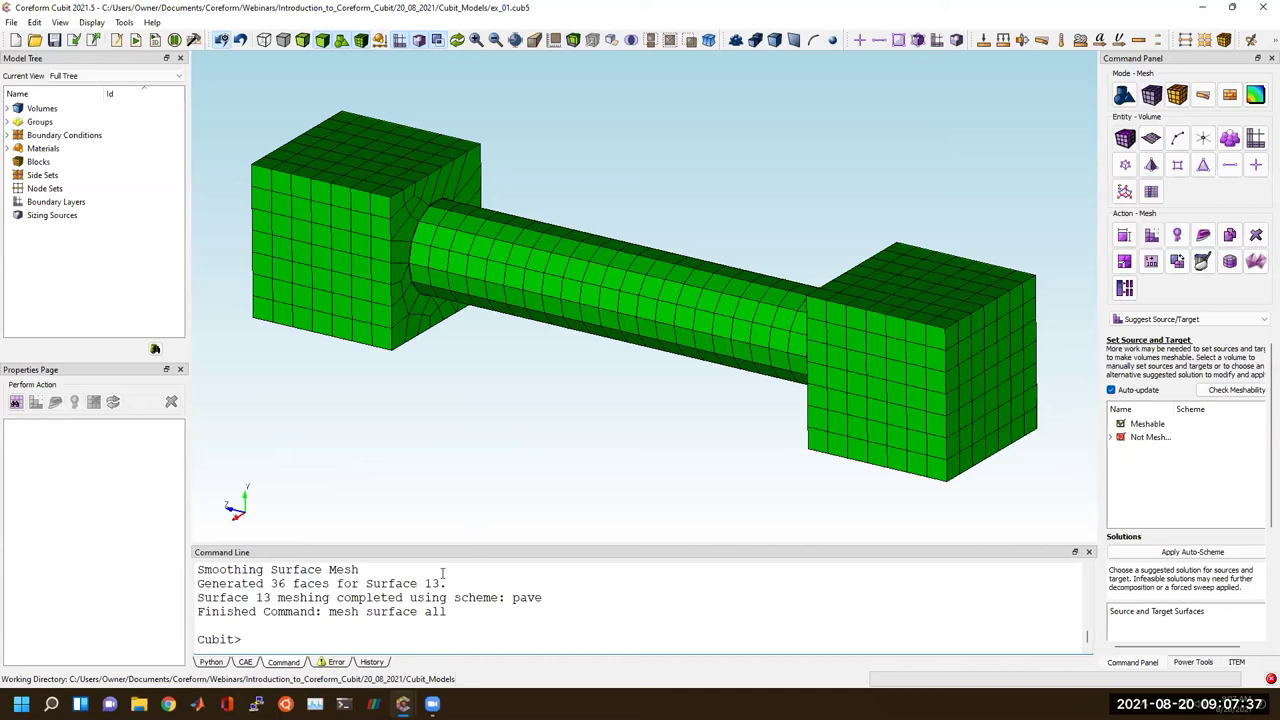
type("reset surface all")
key("Return")
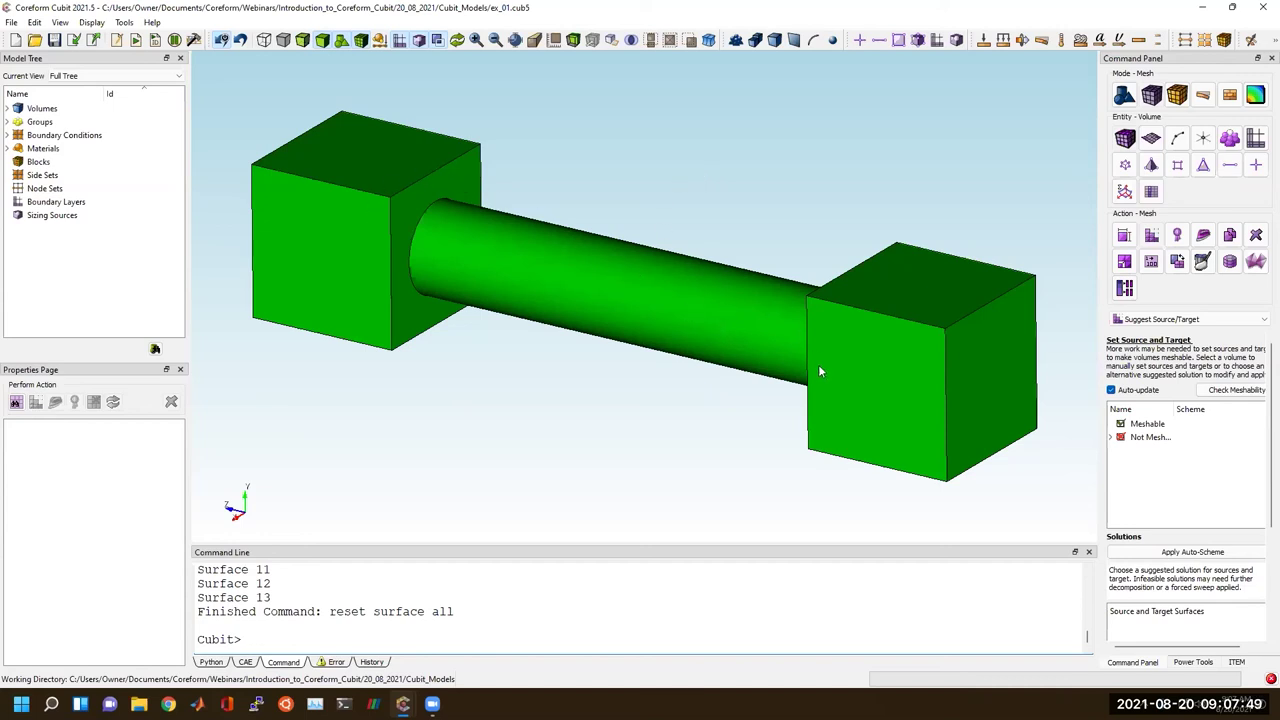
Try to mesh the entire dumbbell volume with the command "mesh vol all".
mouse_move(698, 335)
left_mouse_down()
mouse_move(724, 334)
mouse_move(711, 354)
left_mouse_up()
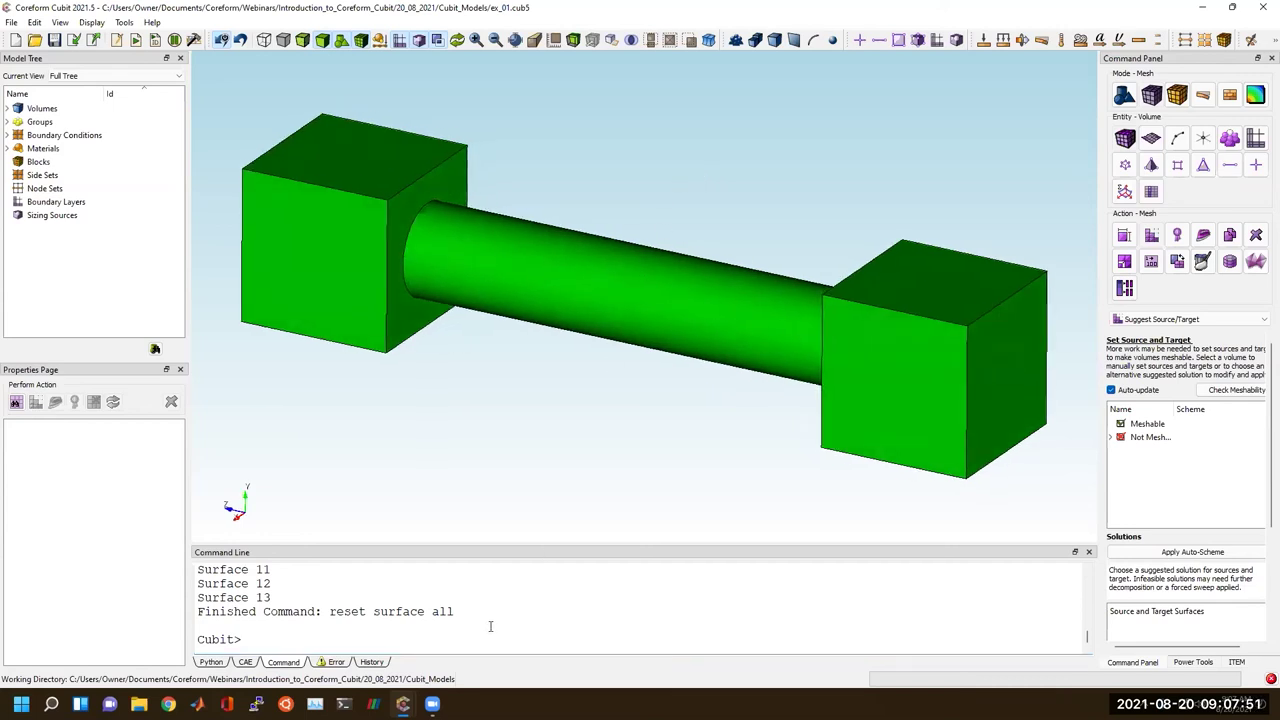
left_click(484, 638)
type("mesh vol all")
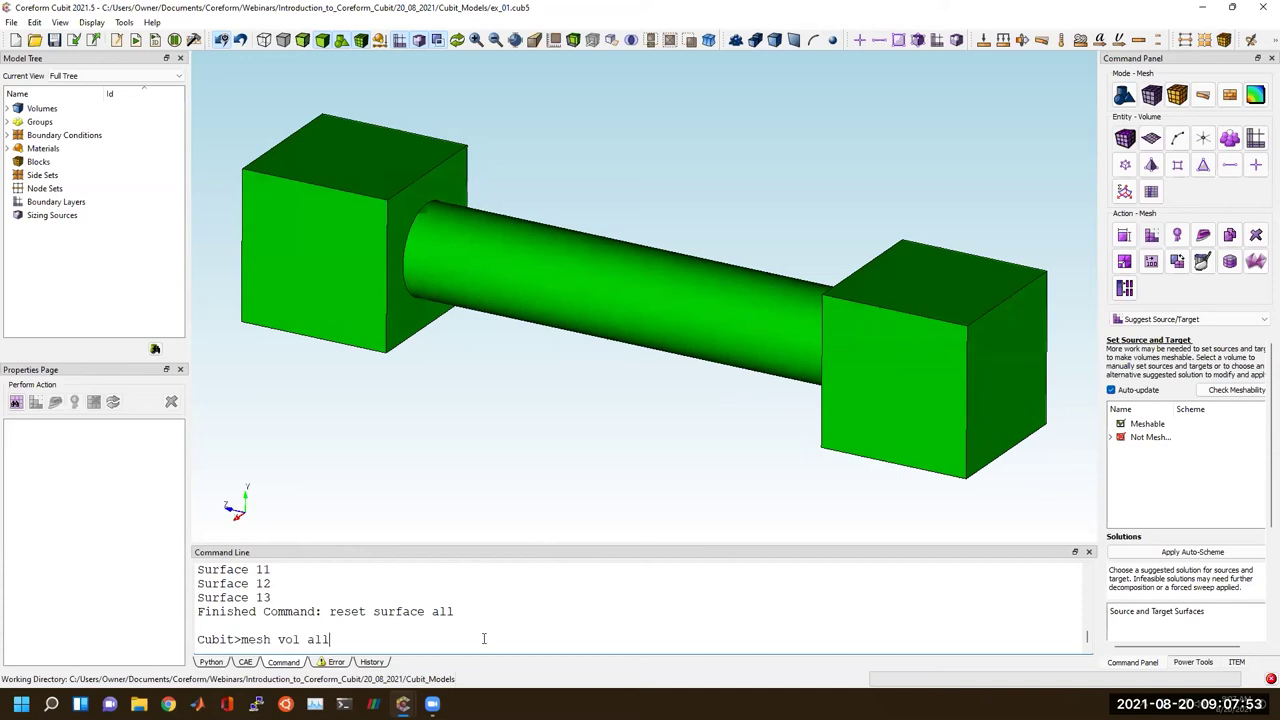
key("Return")
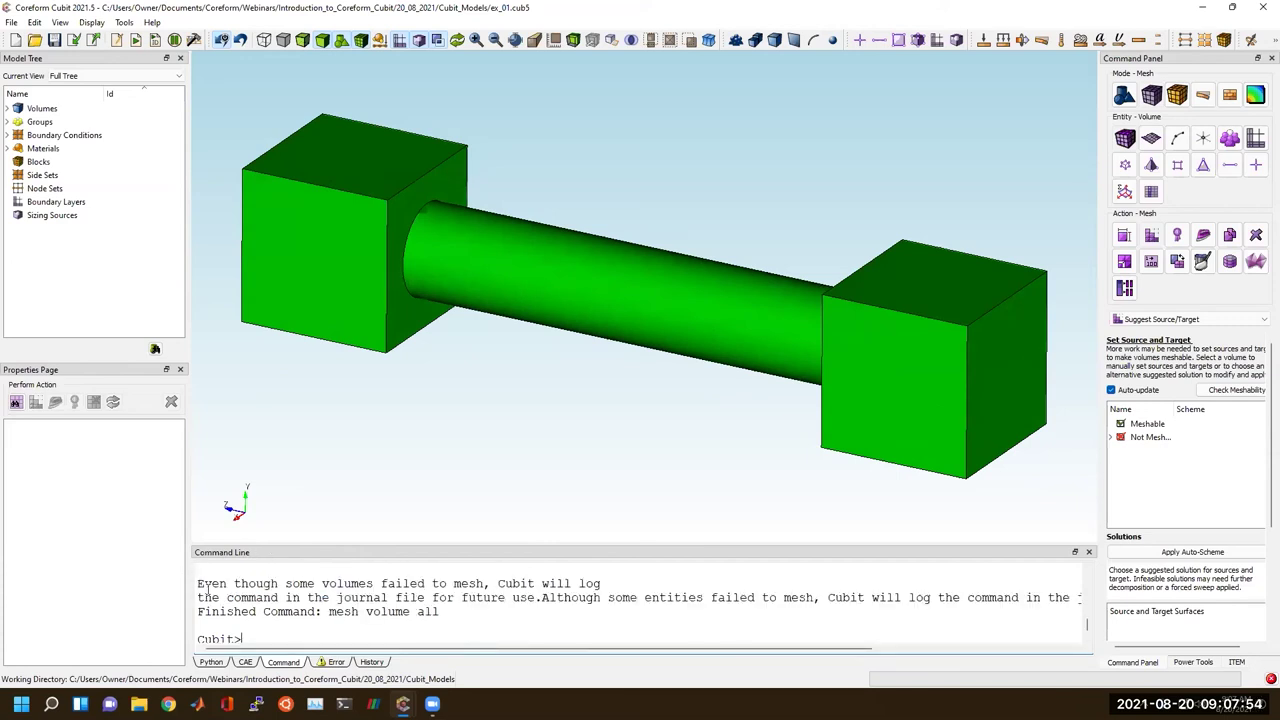
Enlarge the command output area and read the messages from the volume meshing attempt.
left_click_drag(203, 585, 578, 585)
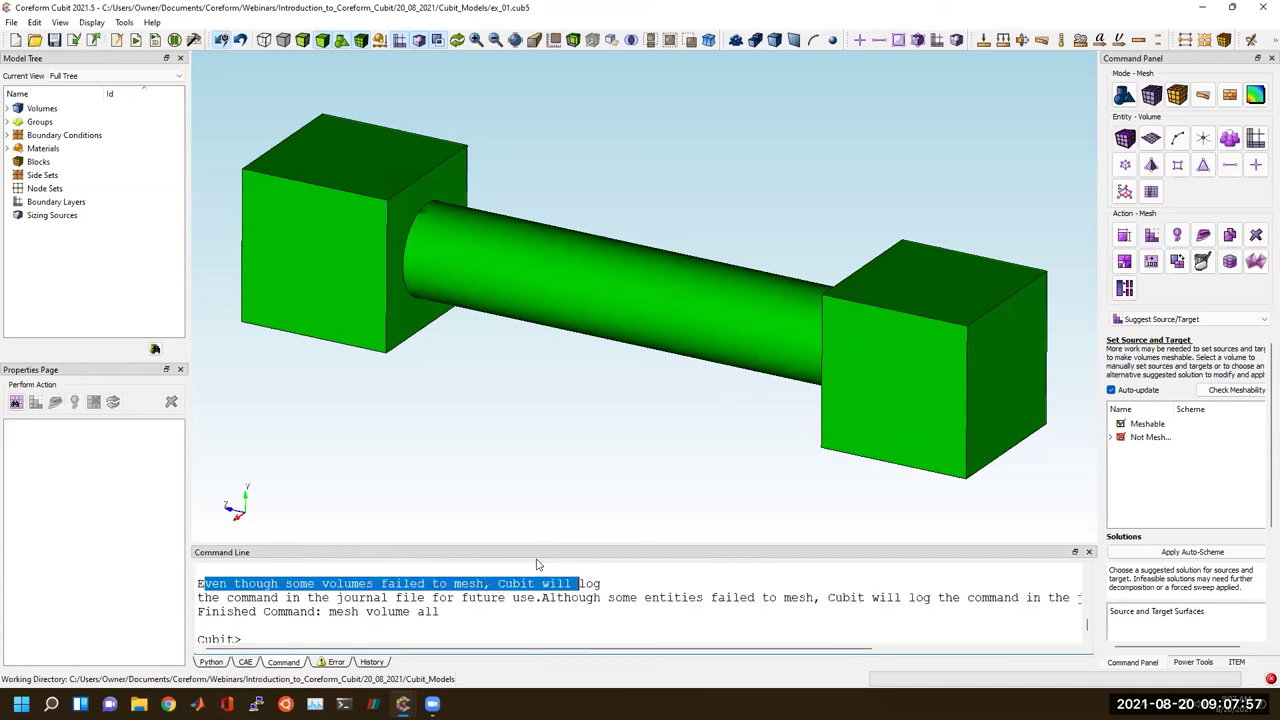
left_click_drag(534, 545, 520, 486)
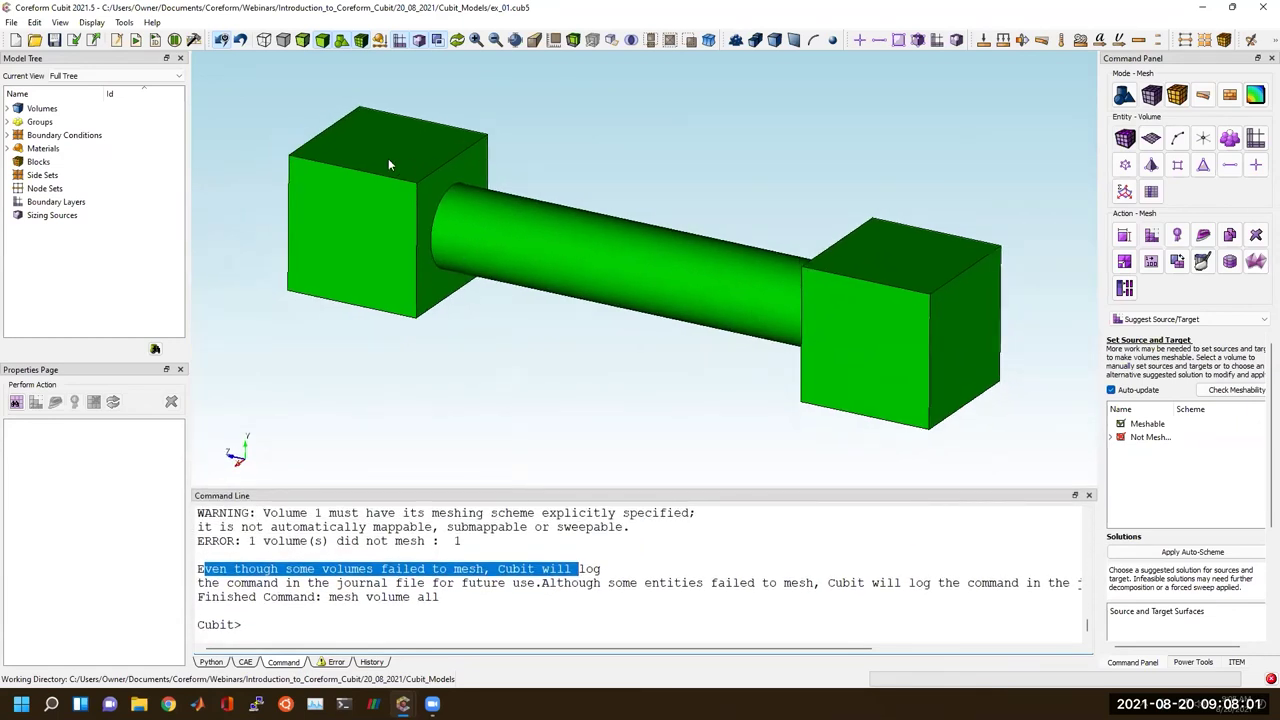
left_click_drag(830, 337, 792, 317)
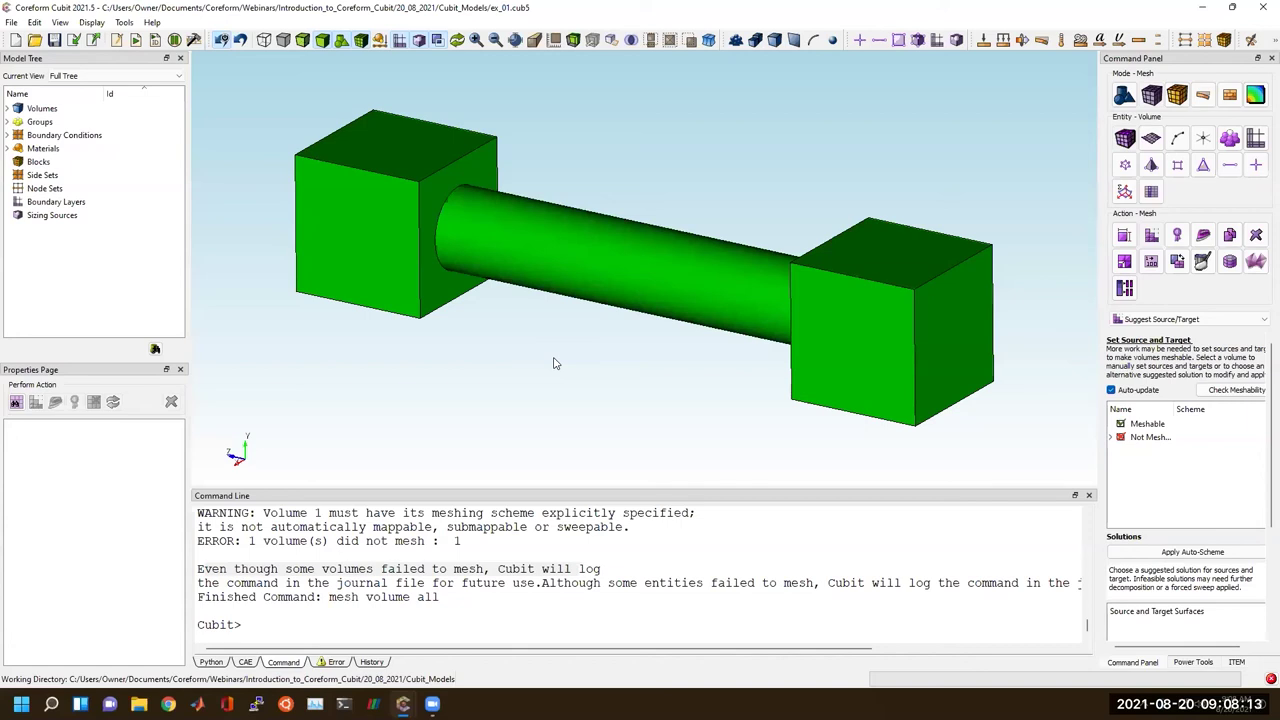
Preview a Plane Surface webcut of volume 1 using surface 12, the cube's inner face around the shaft.
left_click(1124, 95)
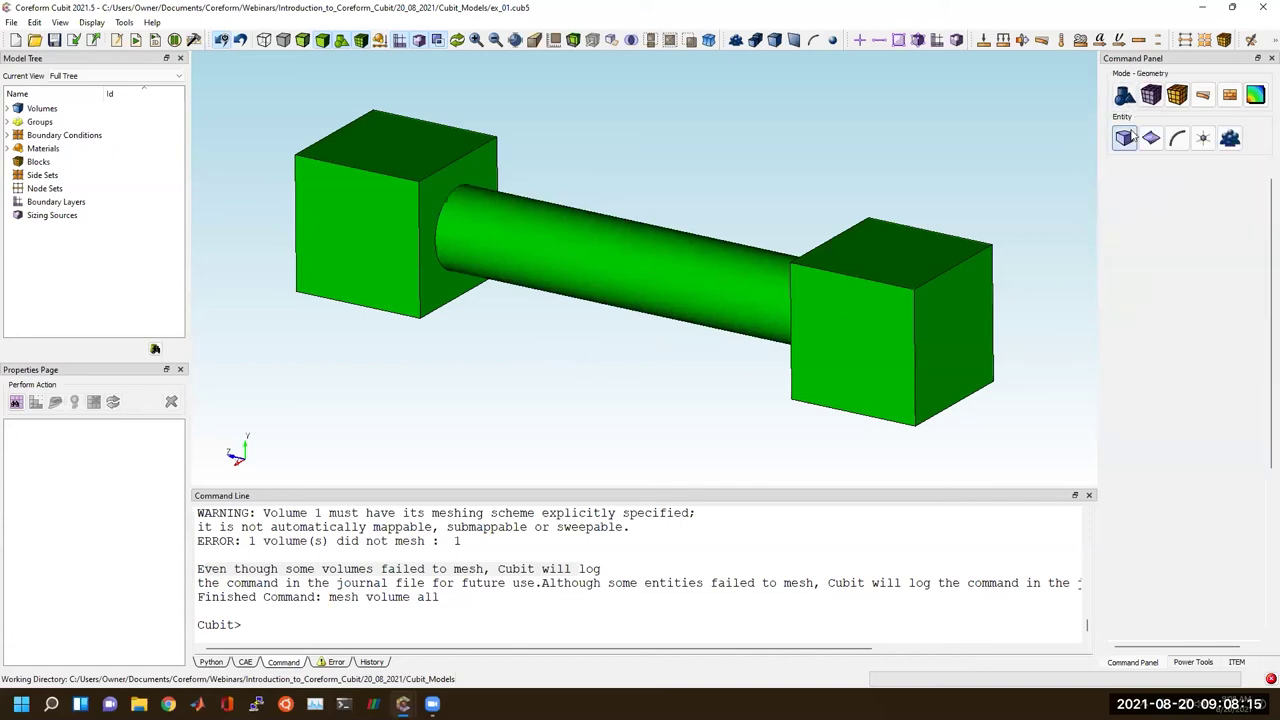
left_click(1126, 138)
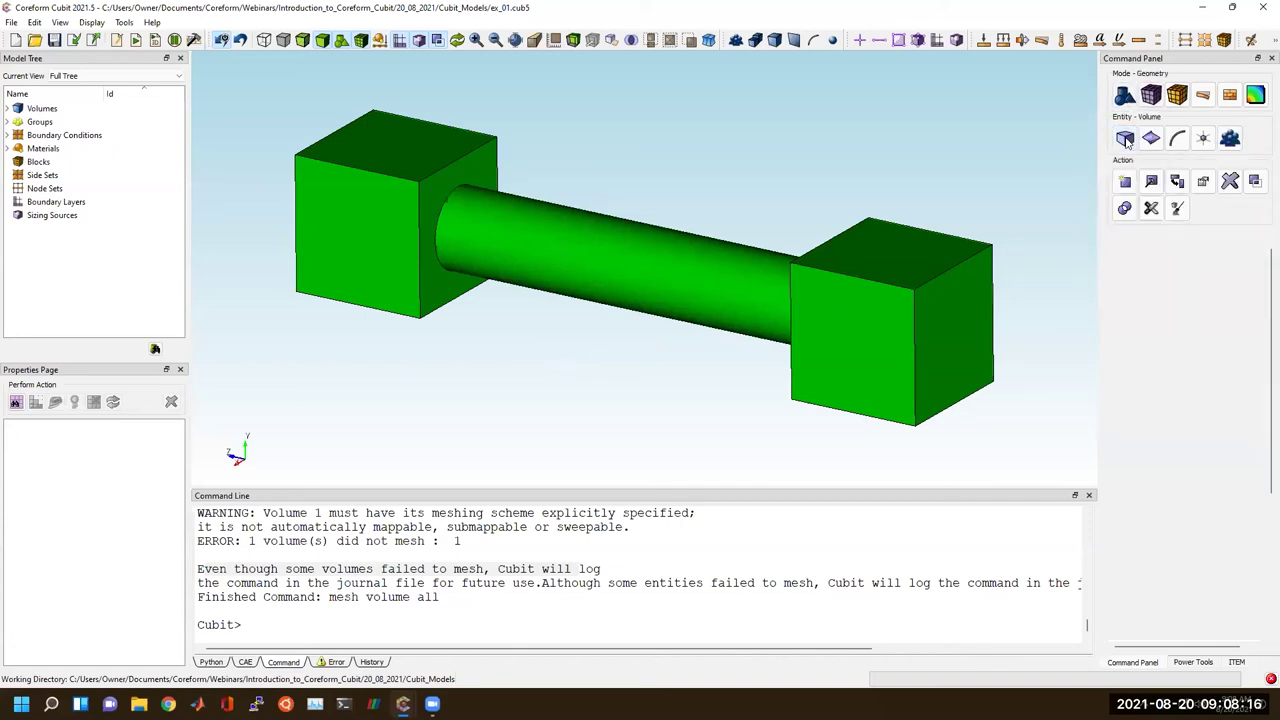
left_click(1148, 214)
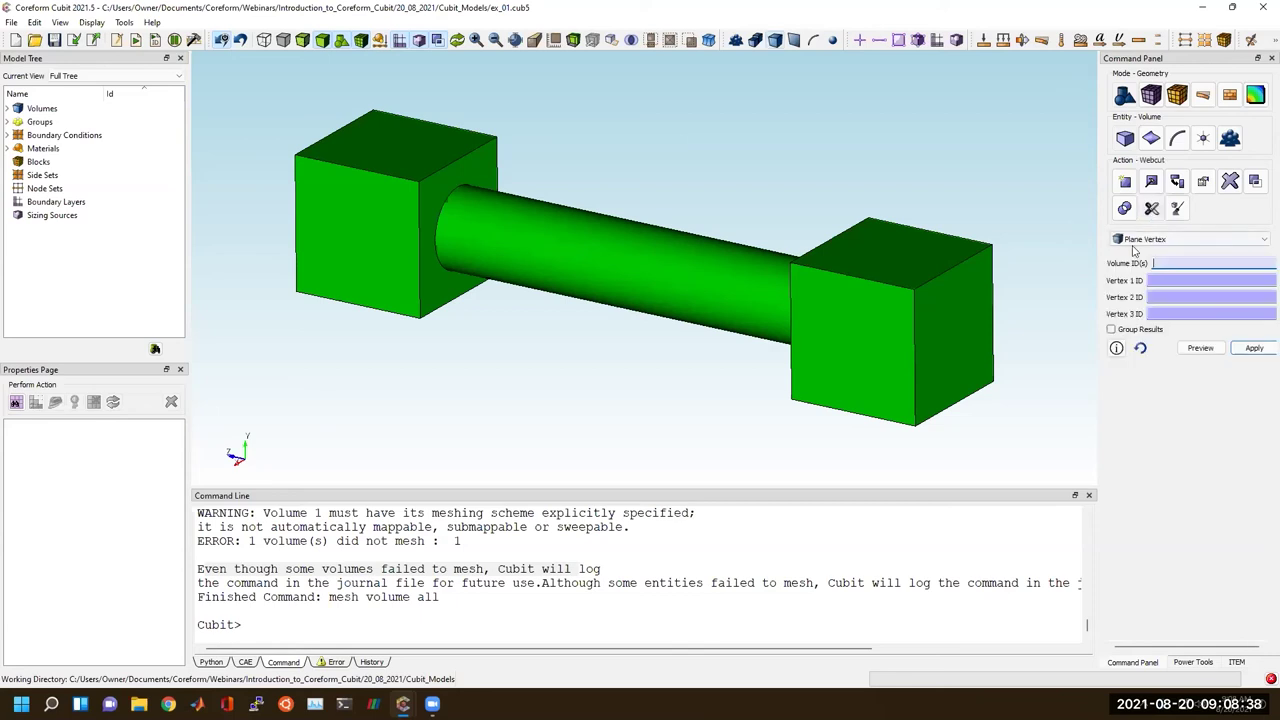
left_click(1150, 239)
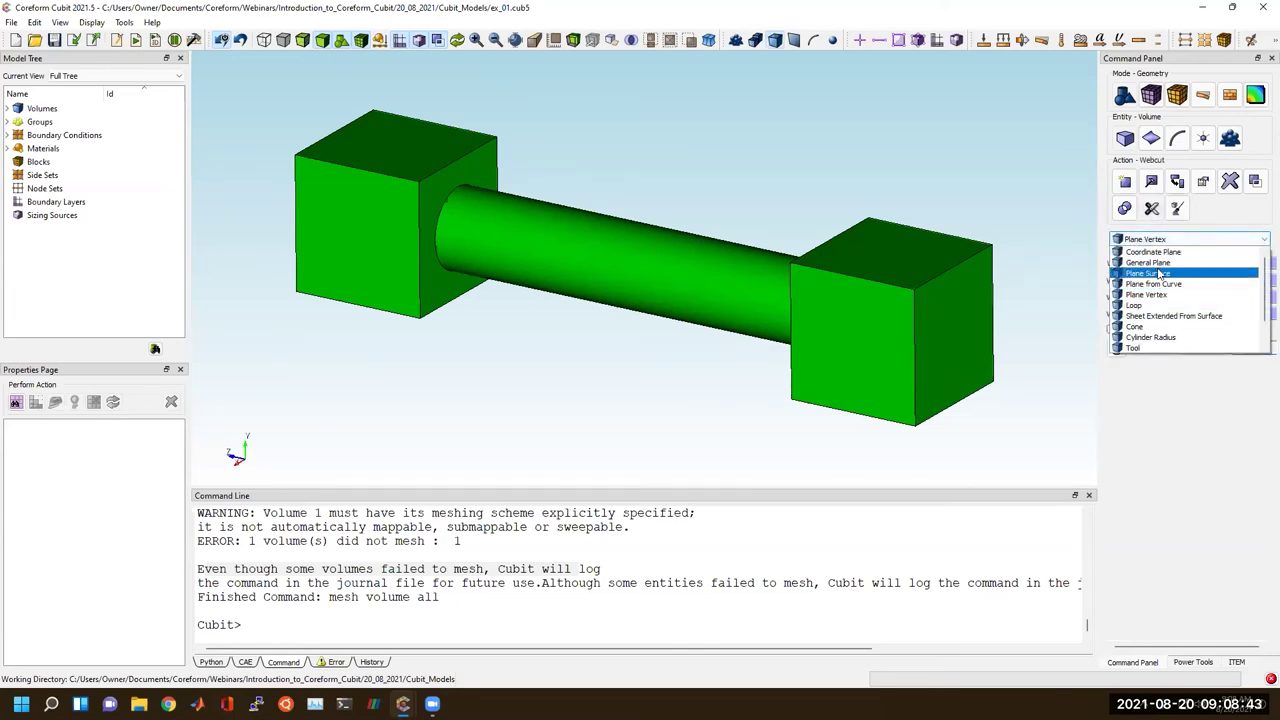
left_click(1158, 274)
left_click(816, 319)
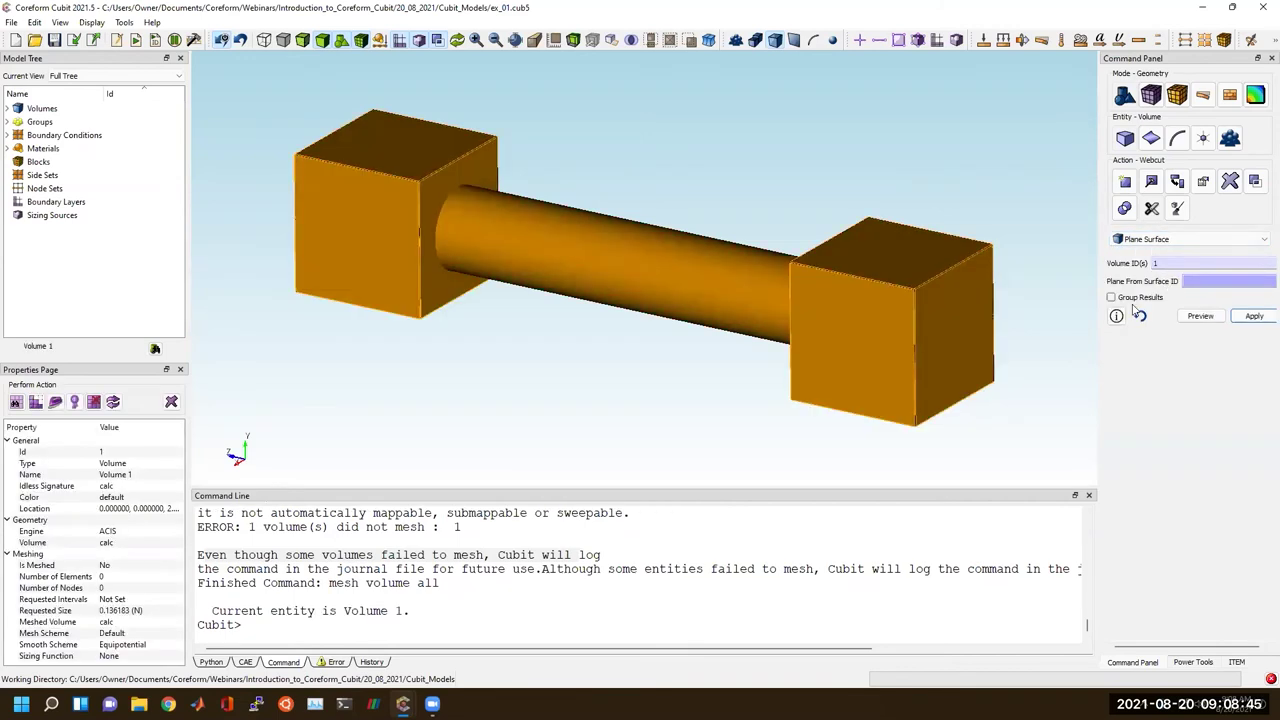
left_click(1193, 281)
left_click(470, 180)
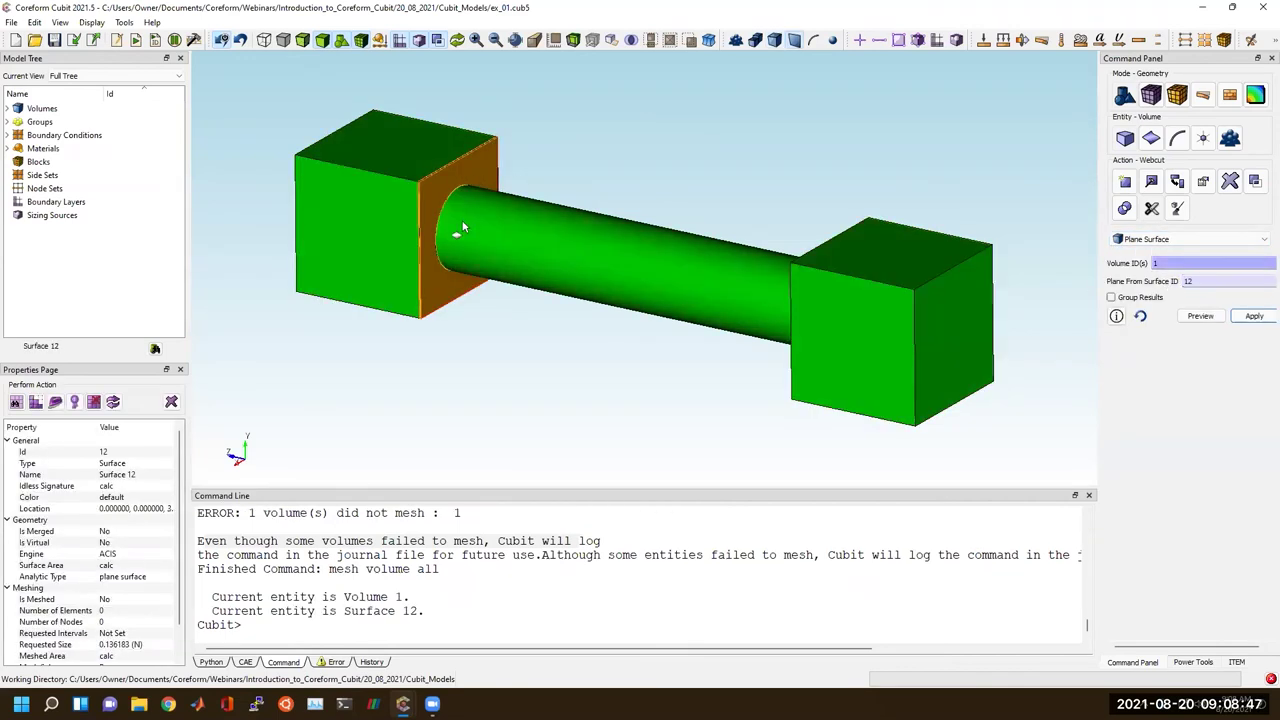
left_click(1200, 316)
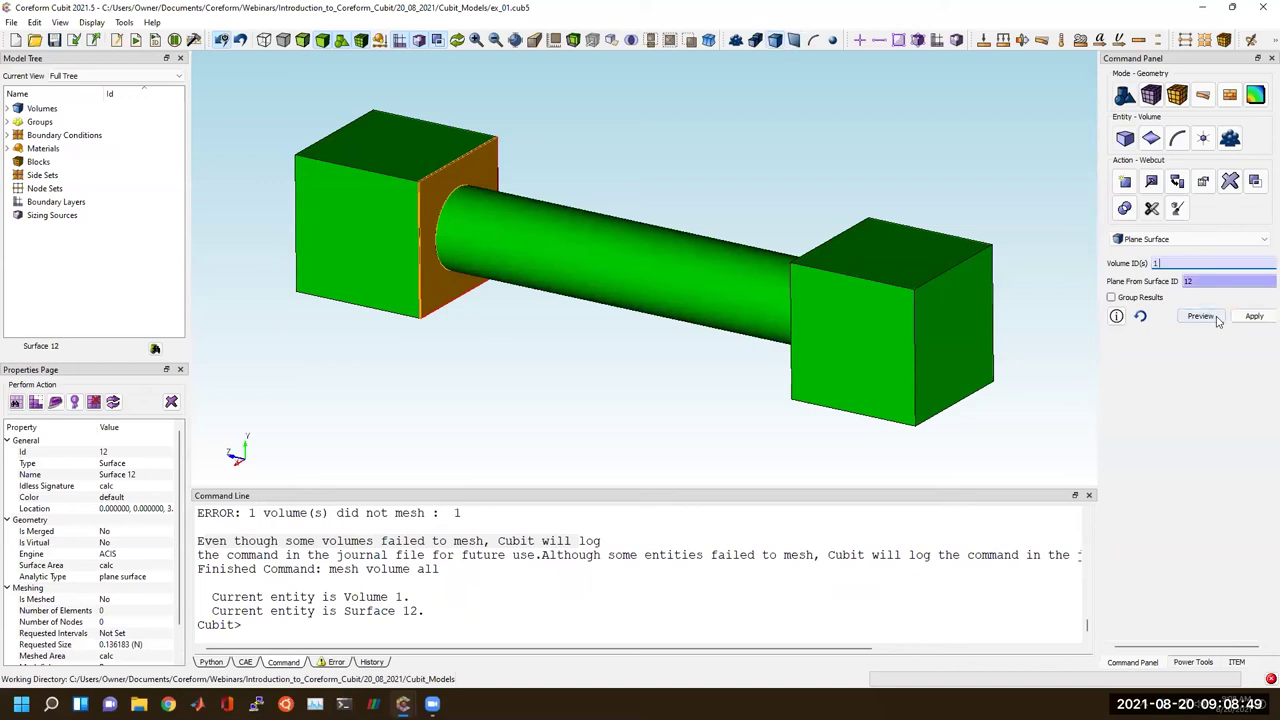
Check the previewed cutting plane at surface 12 and apply the webcut to volume 1.
scroll(596, 312, "up", 5)
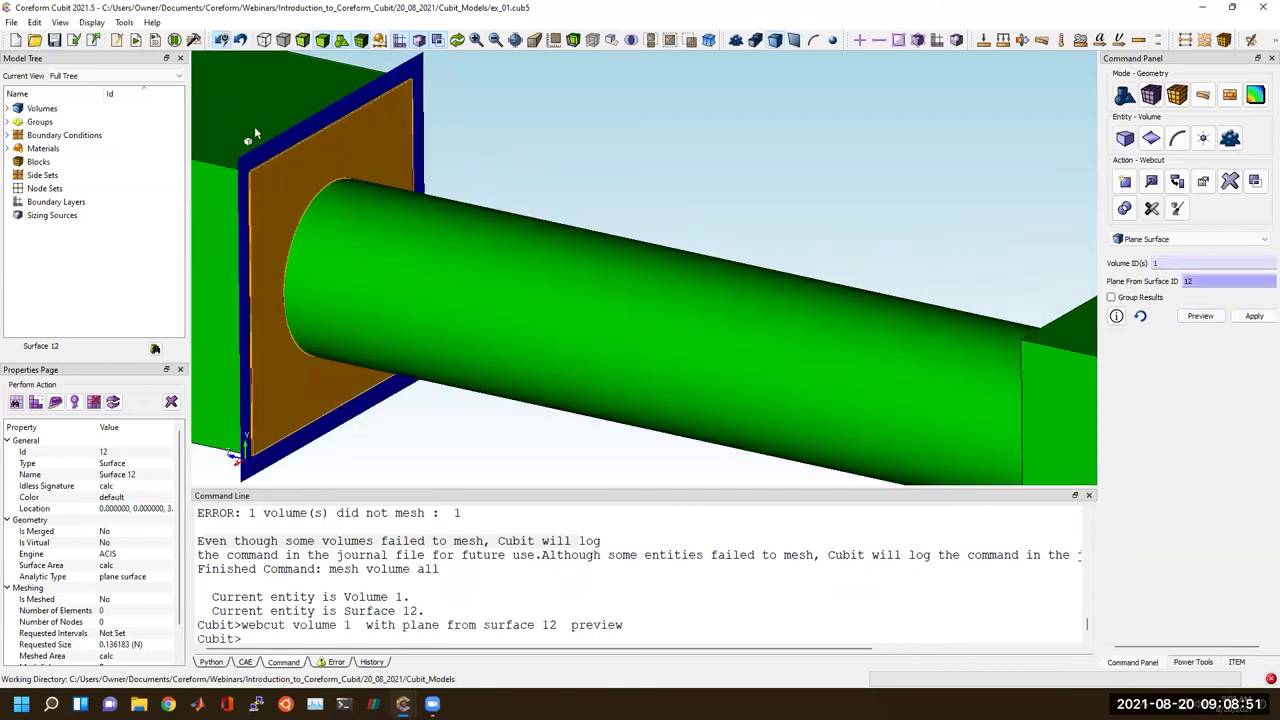
middle_click_drag(569, 225, 603, 230)
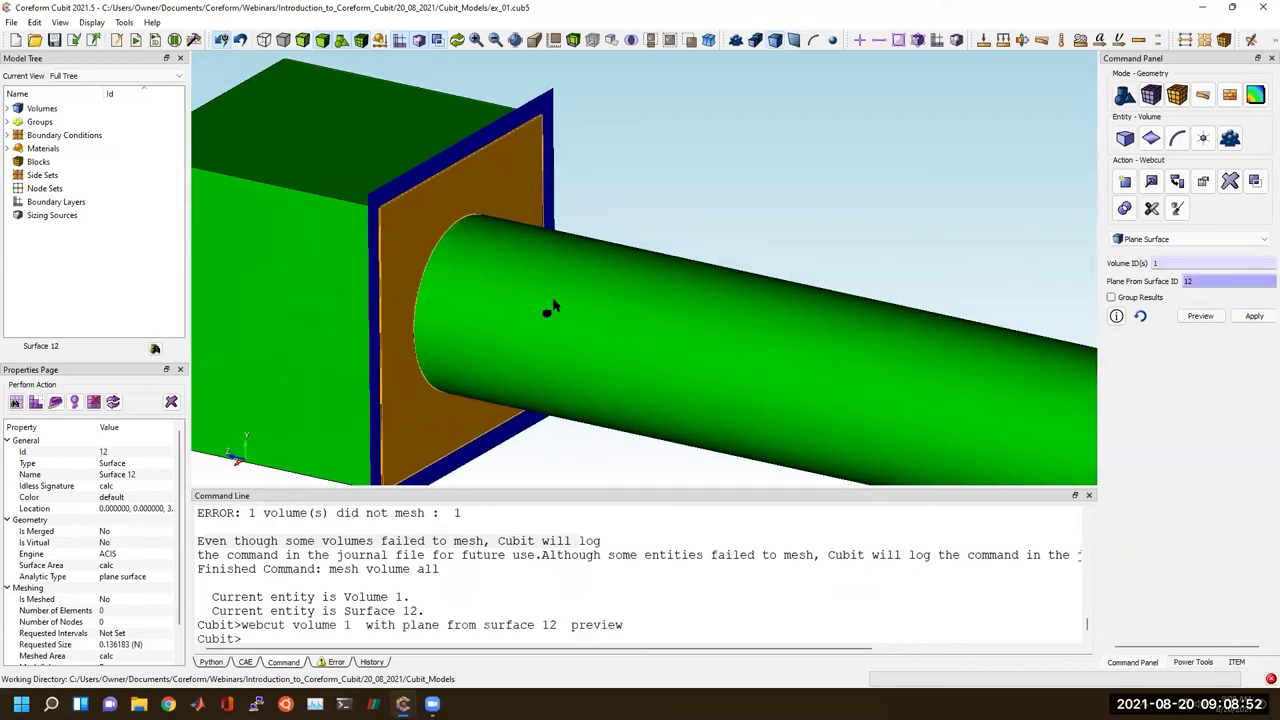
mouse_move(537, 438)
left_mouse_down()
mouse_move(537, 357)
mouse_move(550, 344)
mouse_move(530, 350)
left_mouse_up()
left_click(1254, 316)
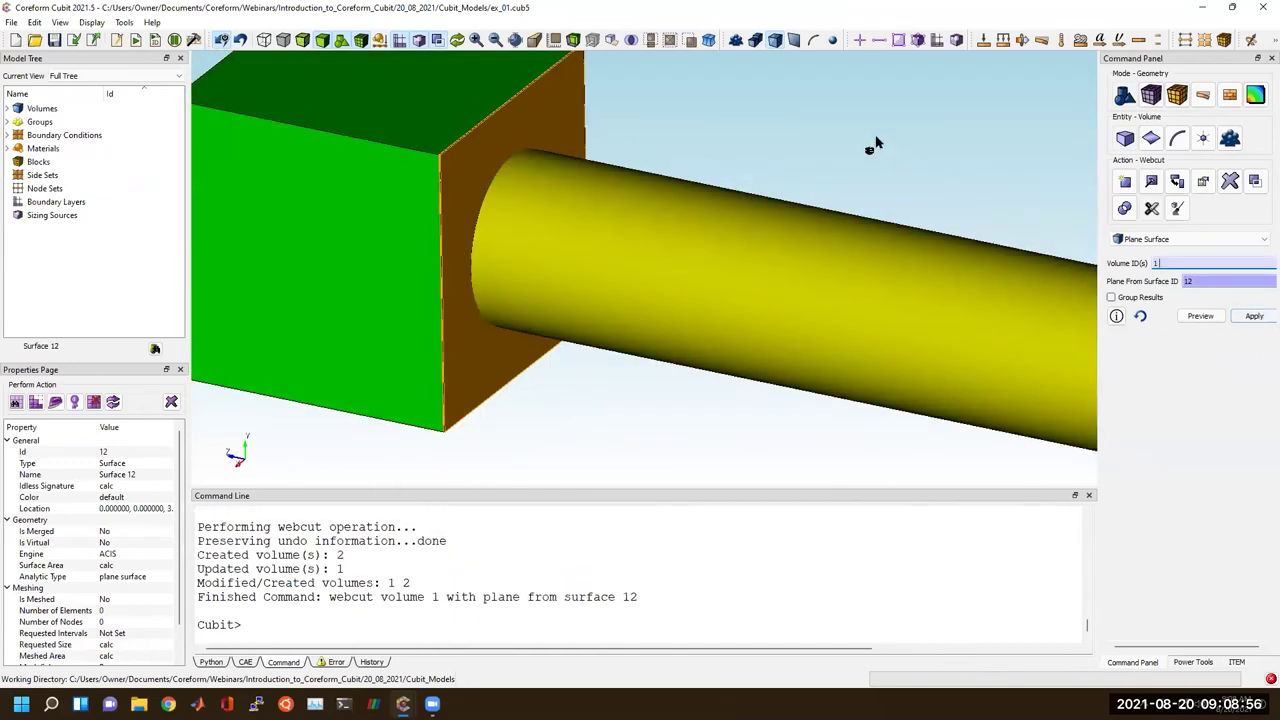
left_click(876, 142)
scroll(788, 172, "down", 4)
middle_click_drag(786, 266, 638, 251)
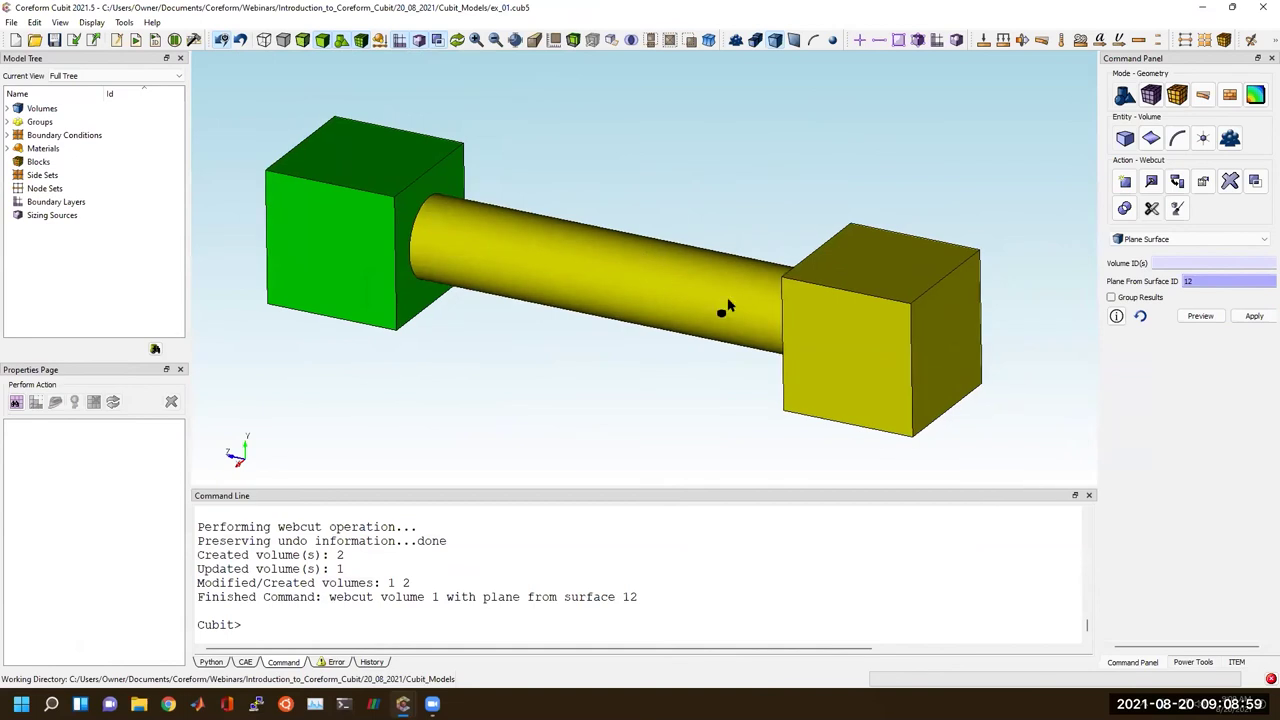
Webcut volume 2 with the plane of surface 13, the other cube's inner face, previewing before applying.
left_click(869, 307)
left_click_drag(791, 294, 996, 283)
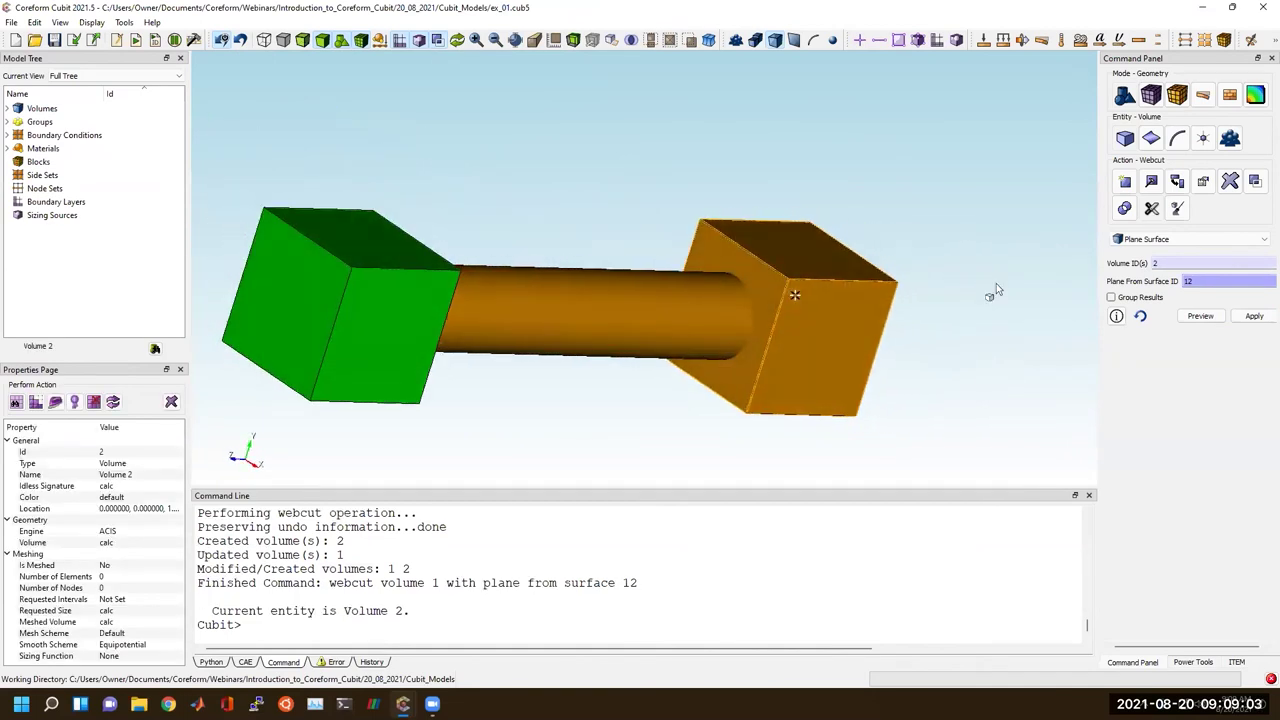
left_click(1212, 282)
left_click(771, 271)
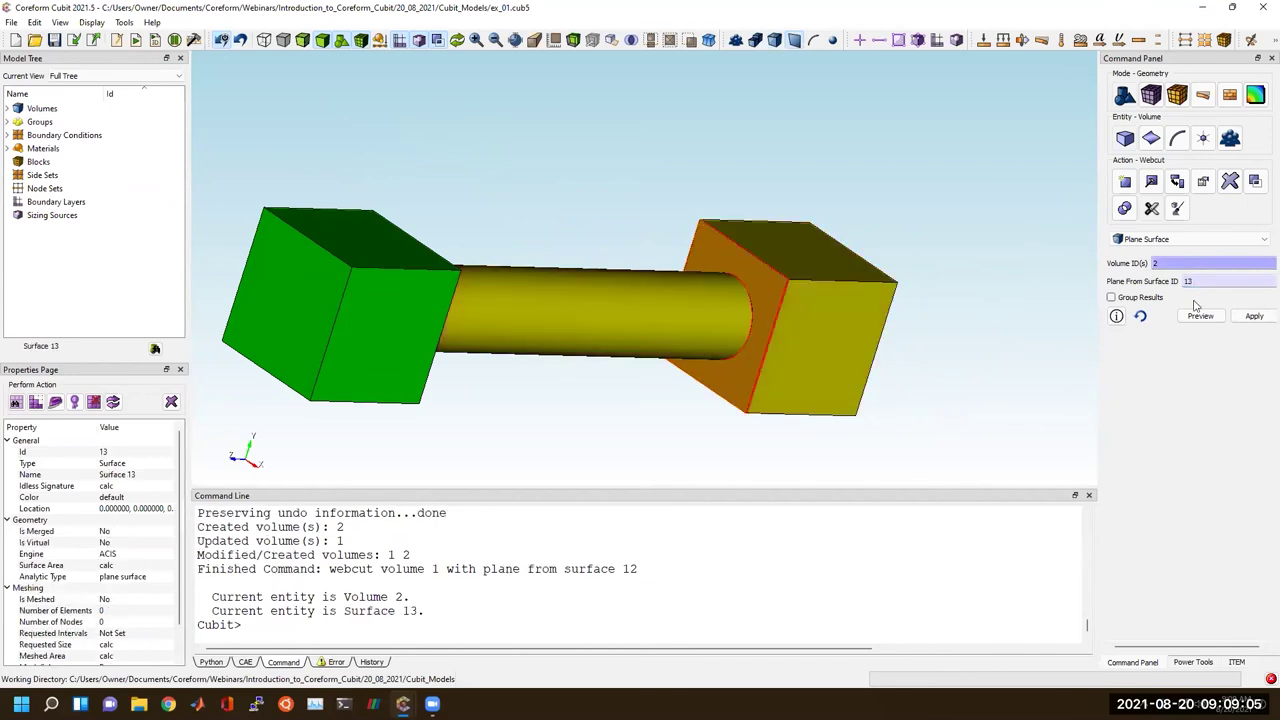
left_click(1200, 315)
left_click_drag(648, 262, 586, 268)
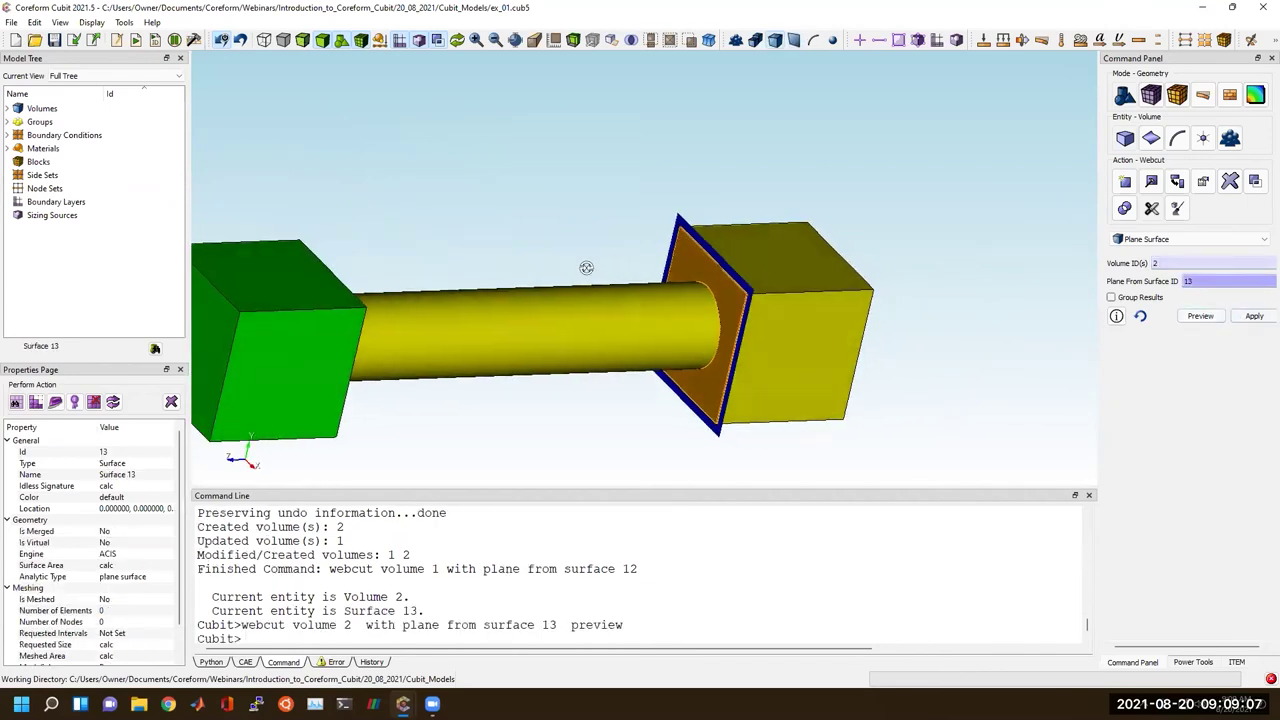
left_click(1254, 315)
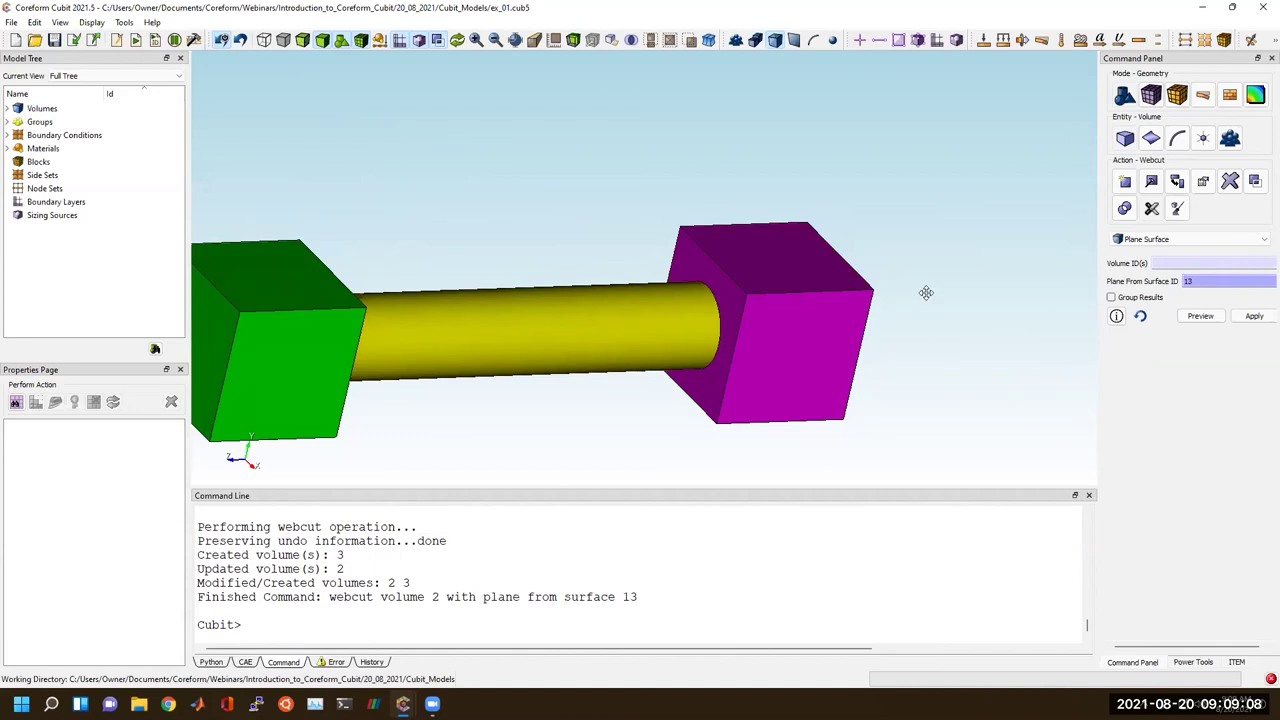
Examine the two end cubes and the cylindrical shaft as separate volumes.
left_click_drag(926, 292, 727, 320)
left_click(460, 240)
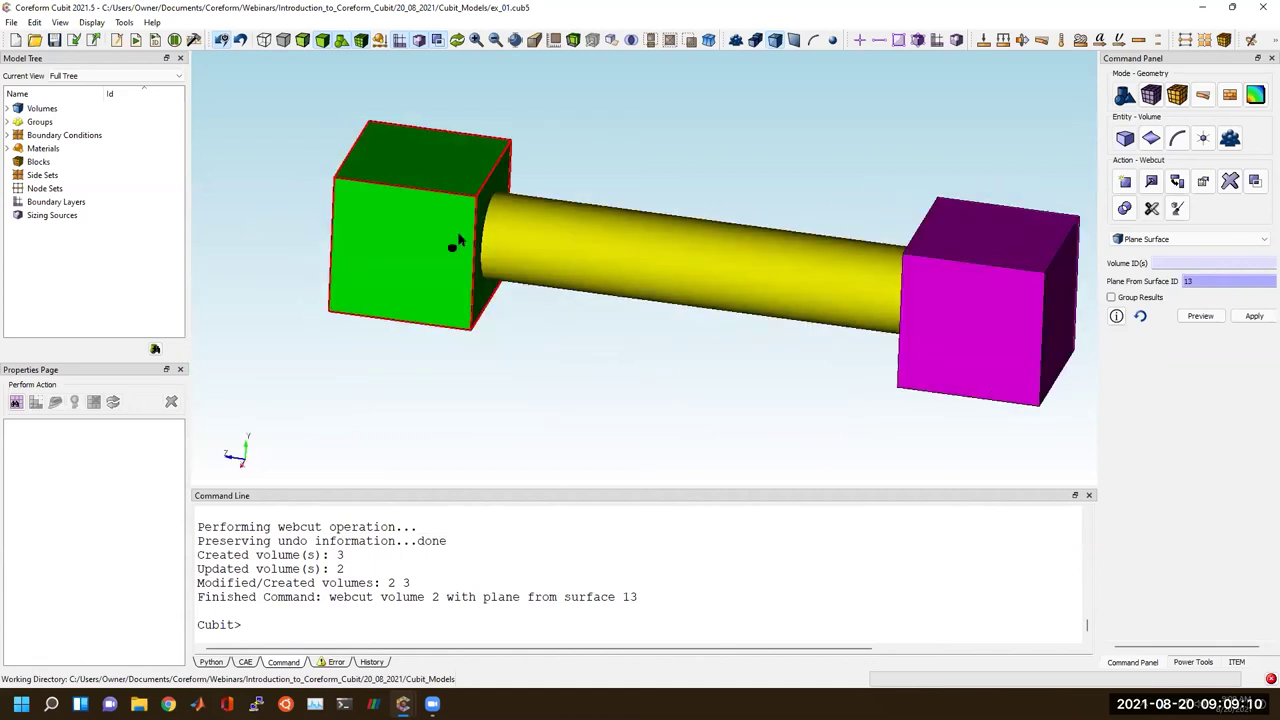
left_click(1032, 303)
left_click_drag(720, 289, 642, 298)
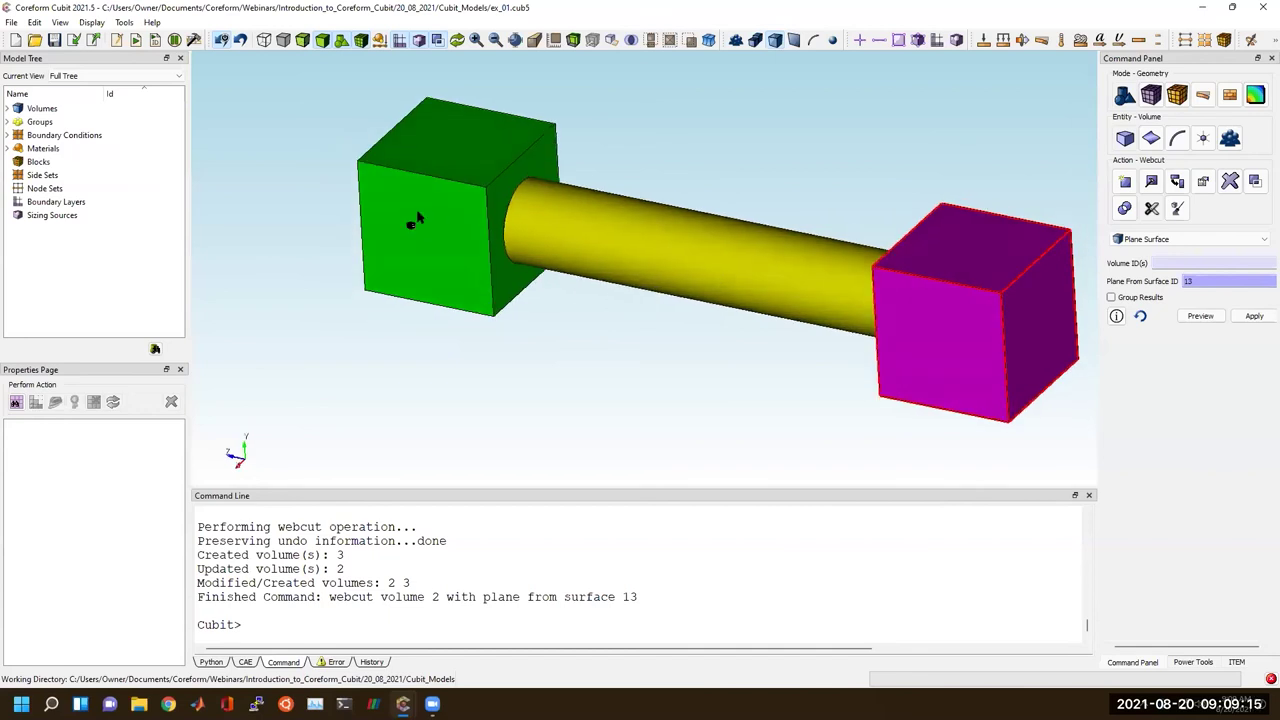
left_click(416, 222)
middle_click_drag(418, 223, 378, 244)
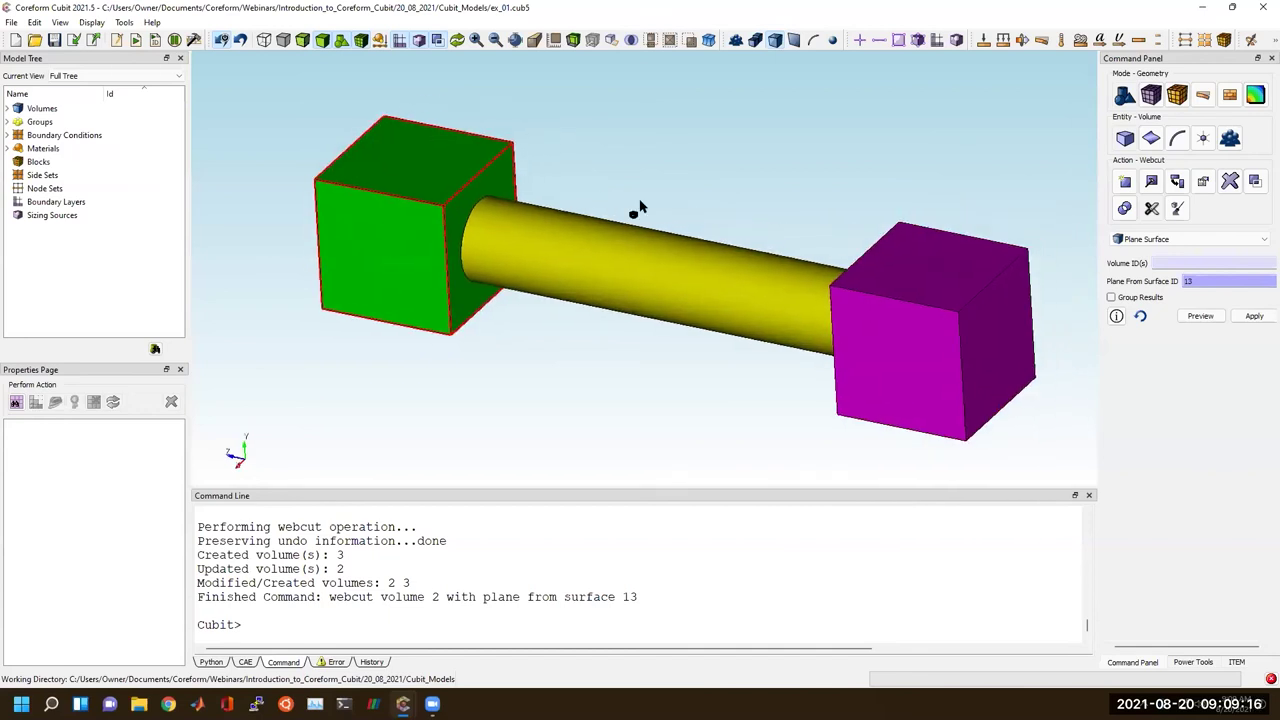
Move the cylindrical shaft, volume 2, by a Y distance of 2.
left_click(1177, 208)
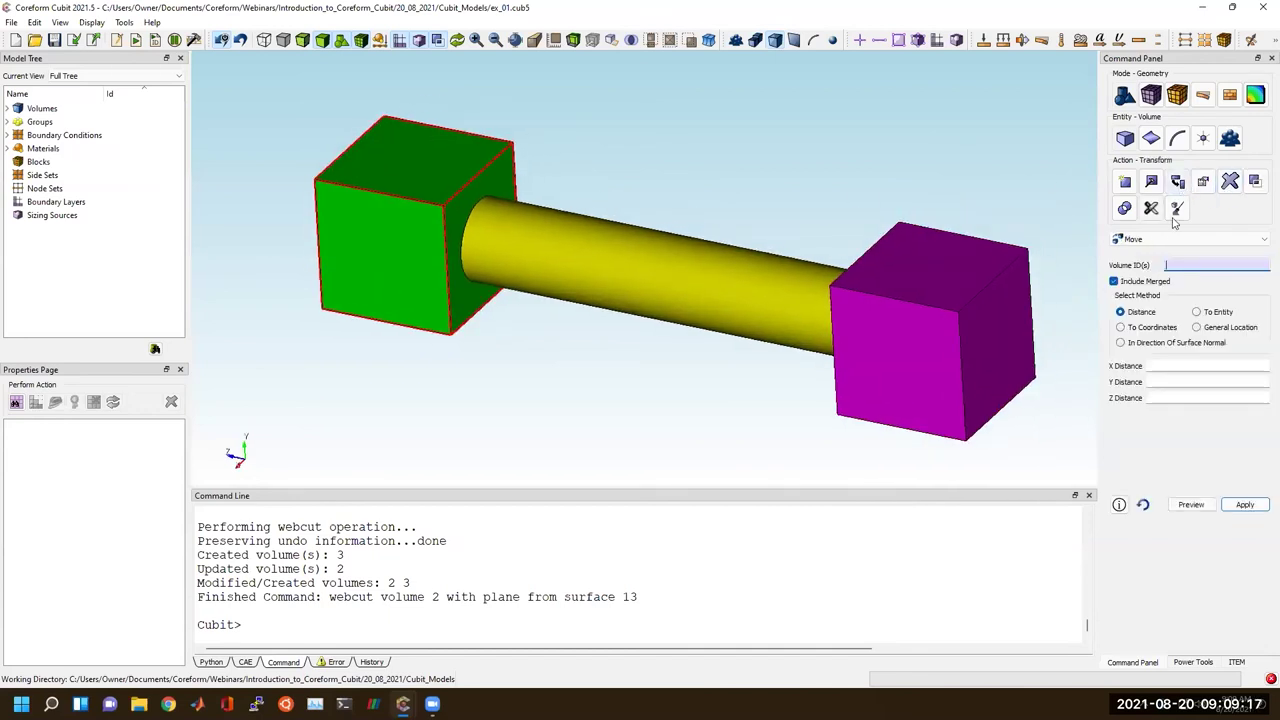
left_click(564, 250)
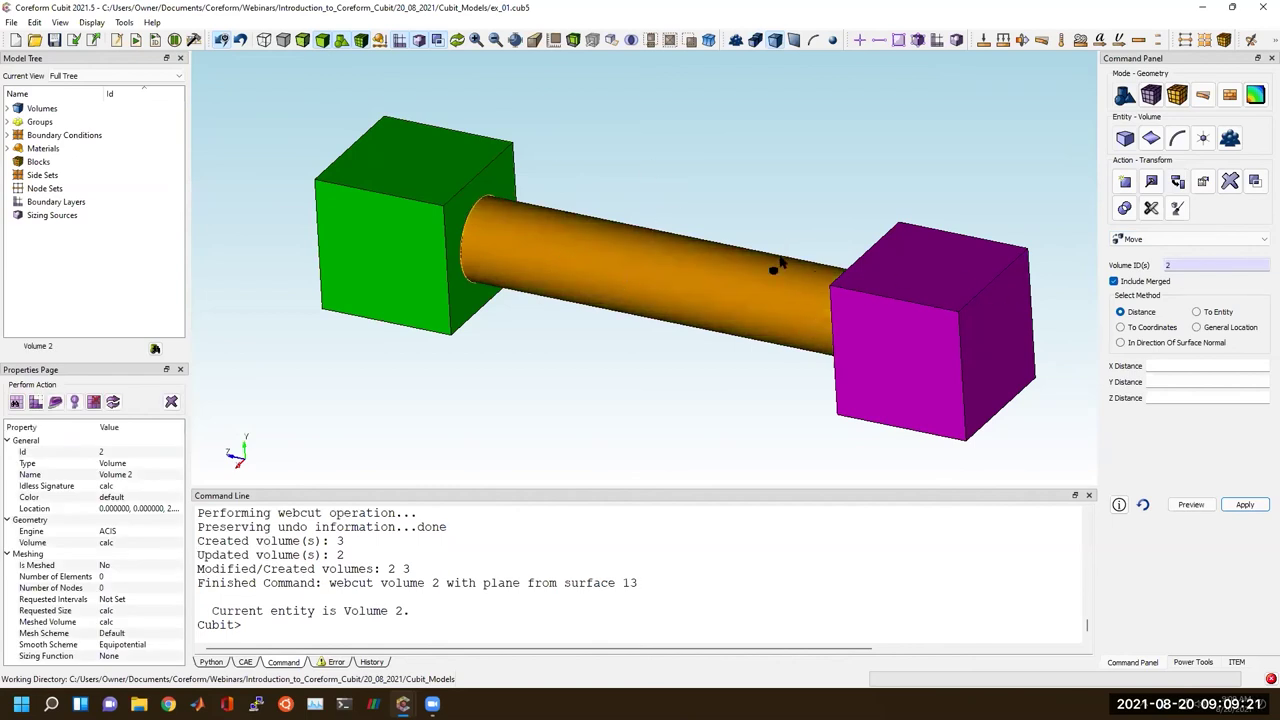
left_click(1162, 380)
type("2")
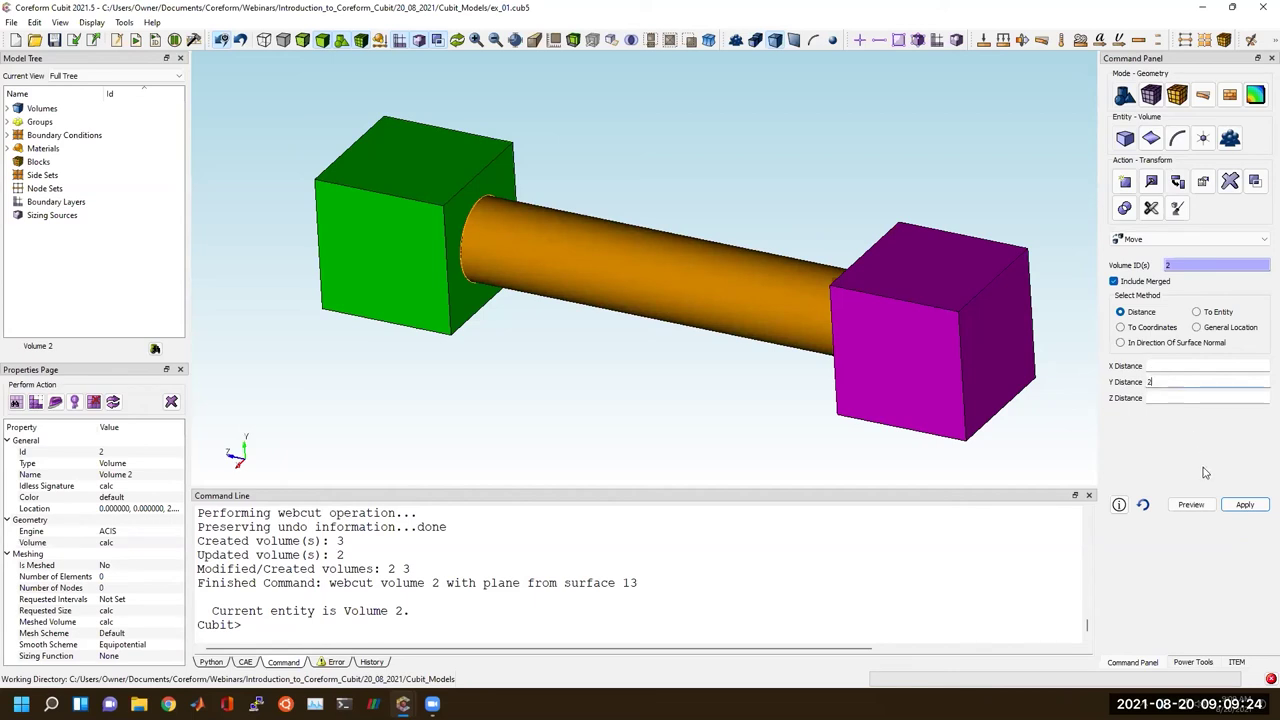
left_click(1244, 504)
left_click(705, 401)
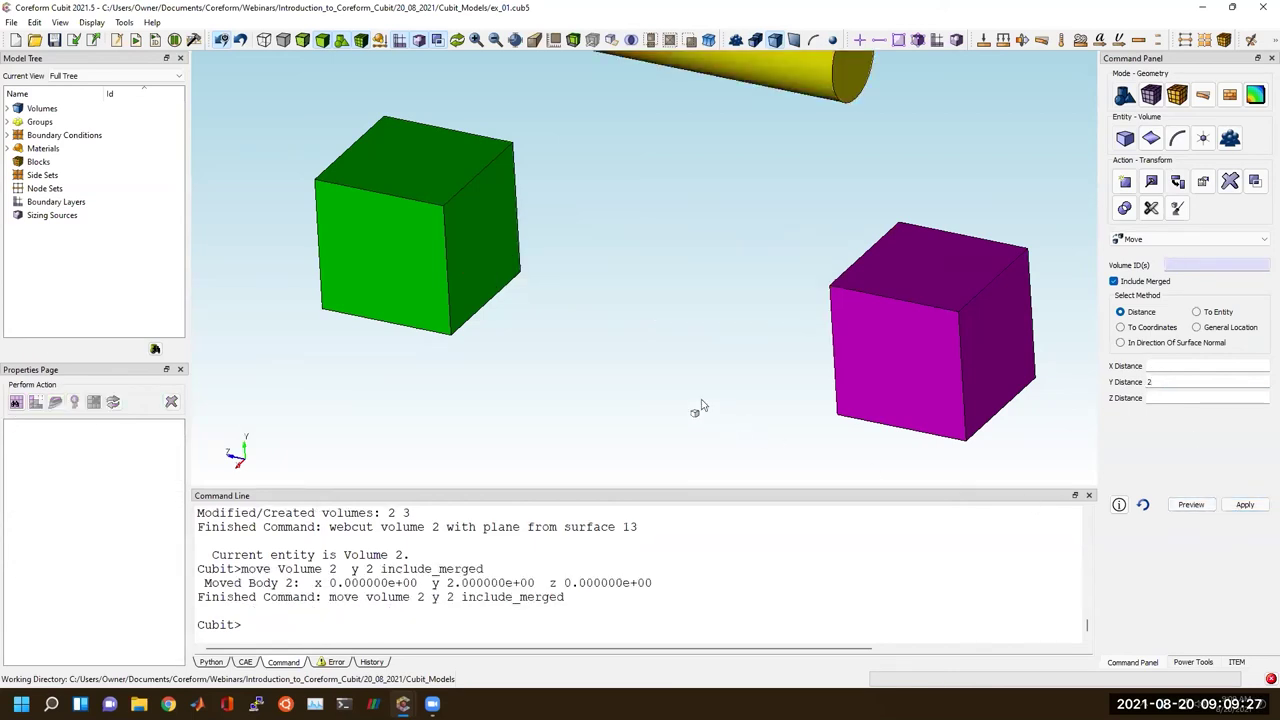
scroll(690, 390, "down", 3)
middle_click_drag(667, 352, 659, 395)
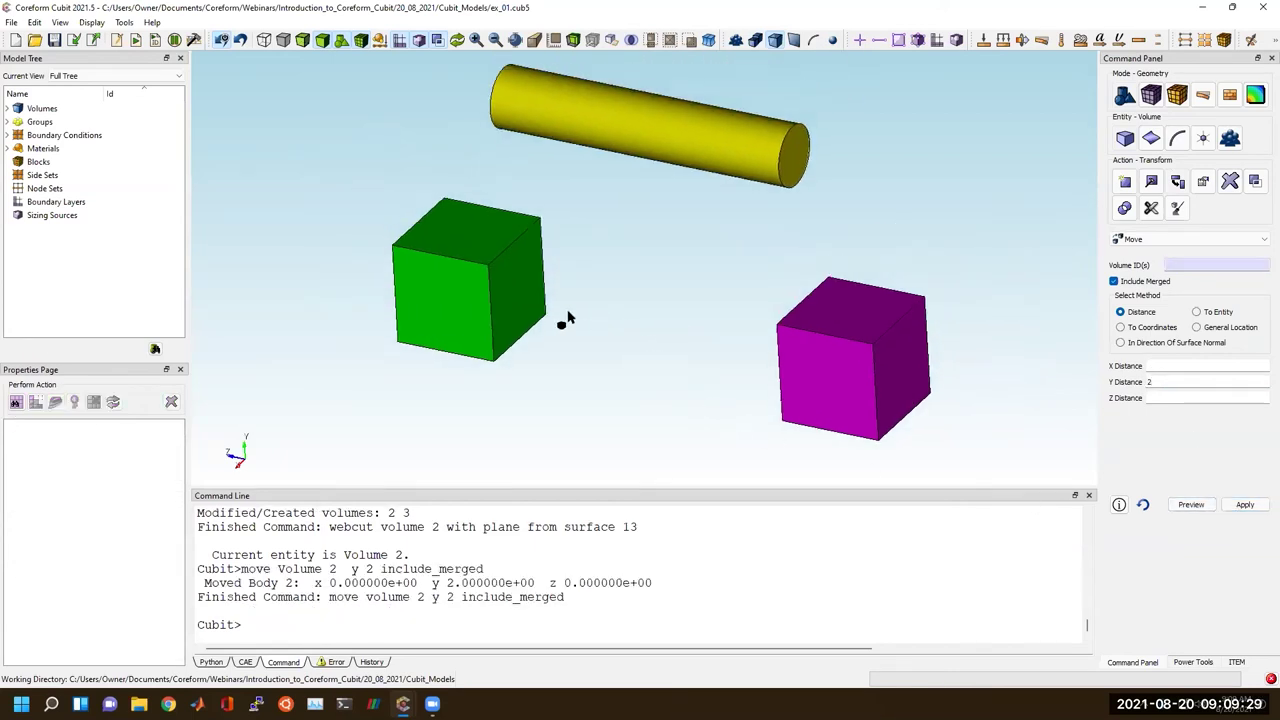
Mesh both cubes and the cylinder with the command "mesh volume all".
middle_click_drag(609, 297, 520, 288)
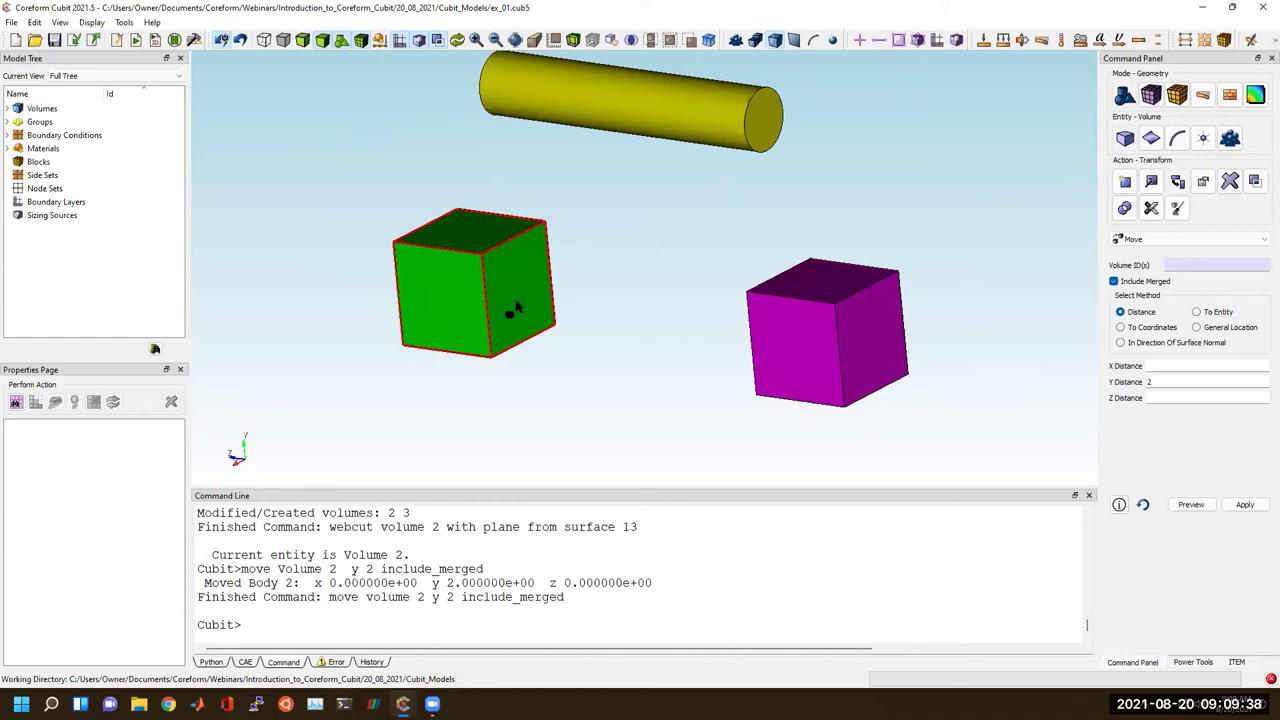
mouse_move(518, 305)
left_mouse_down()
mouse_move(823, 300)
mouse_move(509, 300)
mouse_move(502, 346)
left_mouse_up()
left_click(485, 530)
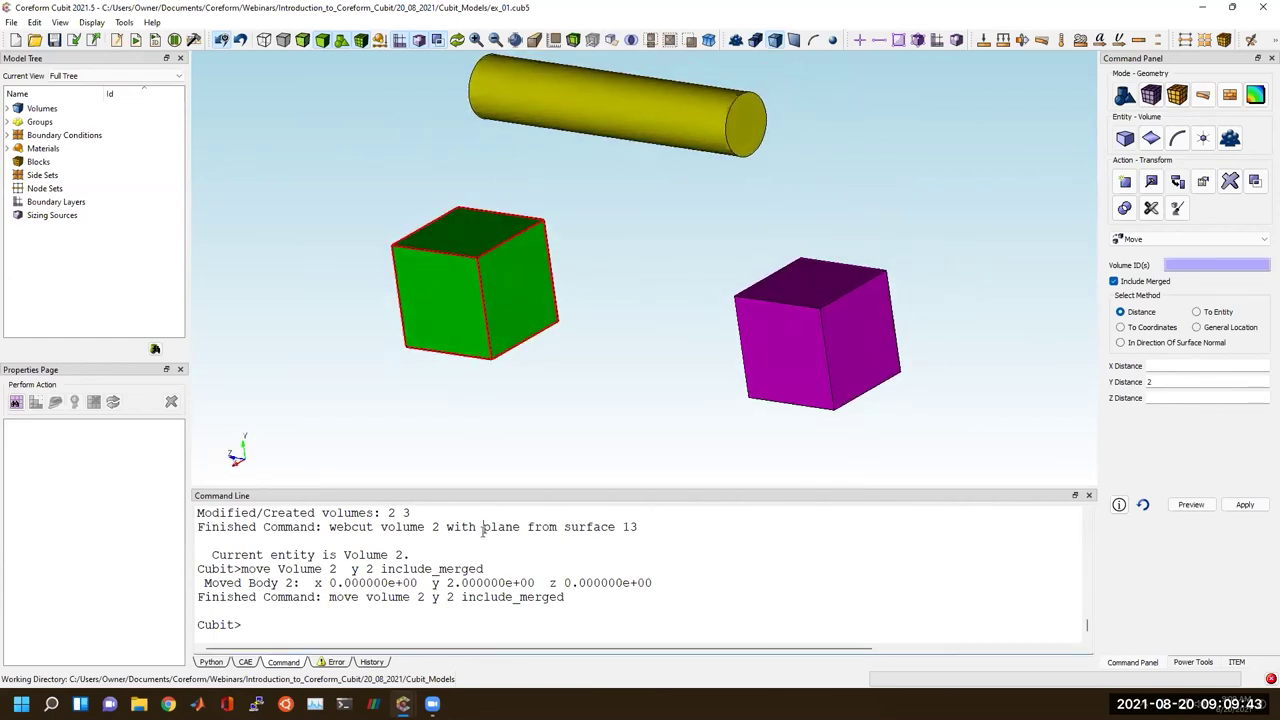
type("esh ")
type("volume all")
key("Return")
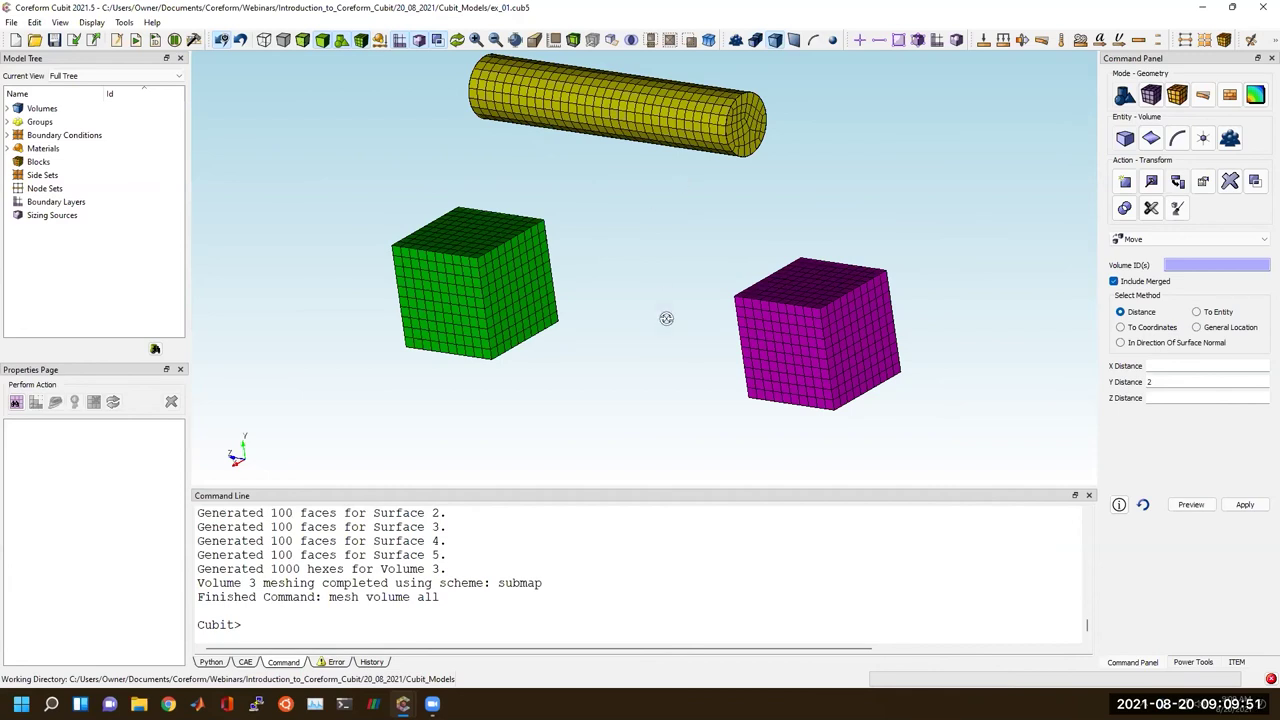
Examine the hexahedral meshes of the cylinder and both cubes from several angles.
left_click_drag(663, 320, 493, 247)
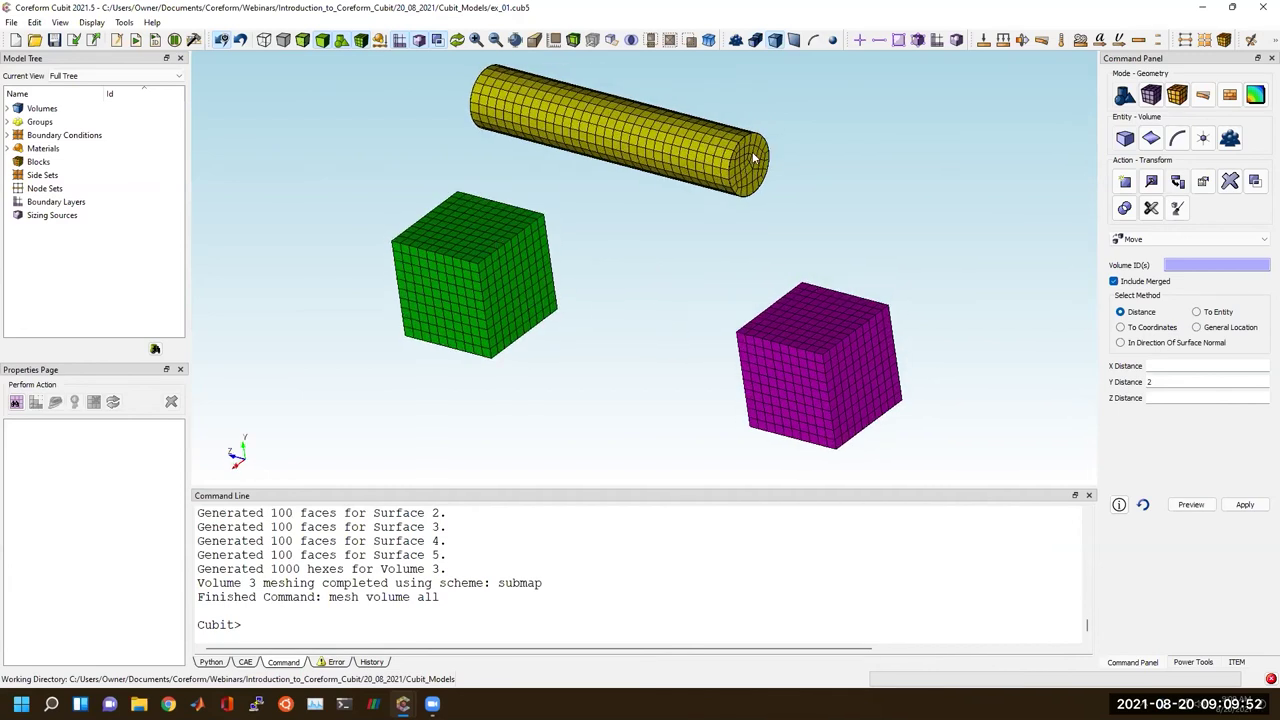
left_click_drag(780, 391, 686, 330)
middle_click_drag(712, 300, 742, 210)
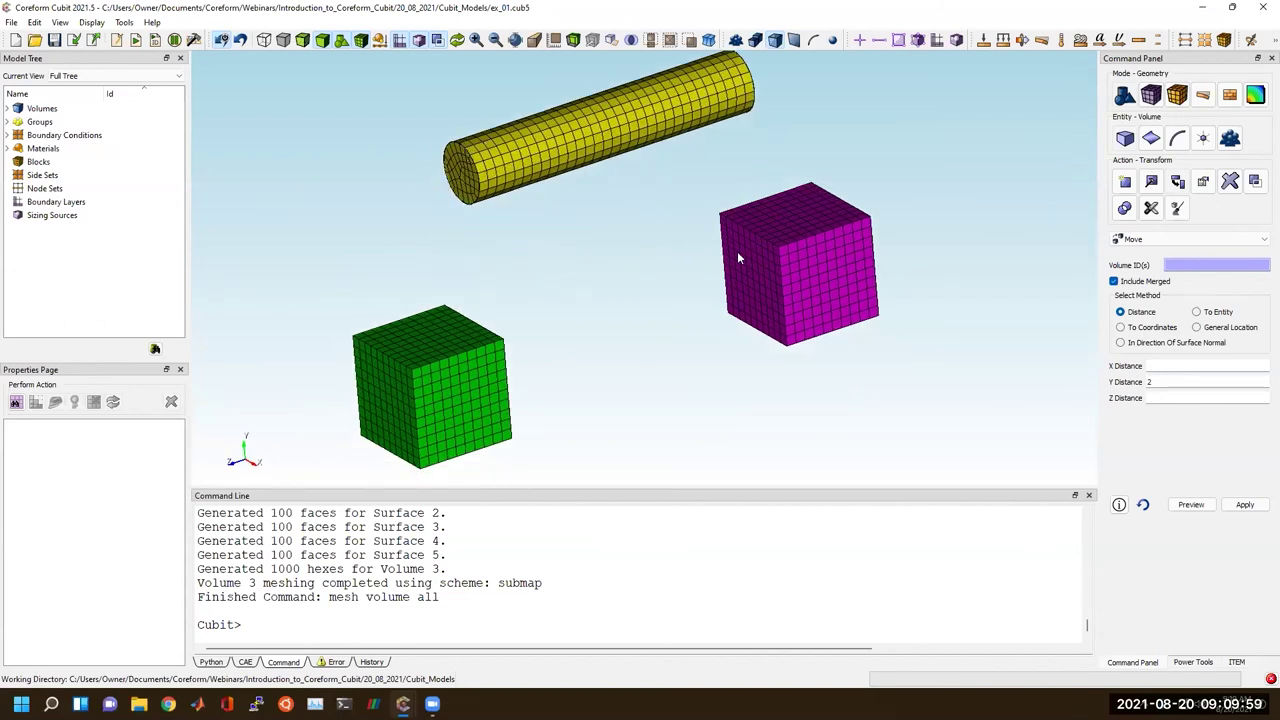
left_click_drag(617, 307, 870, 312)
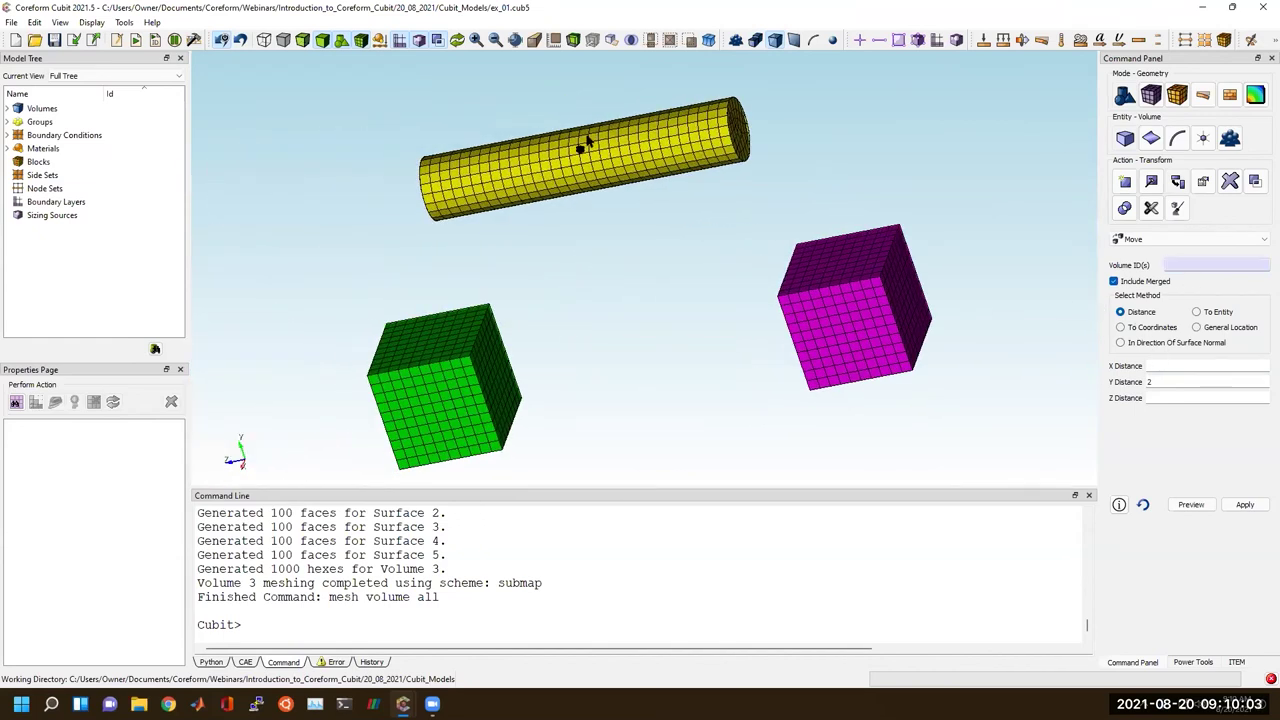
Move the cylindrical shaft, volume 2, by a Y distance of -2.
left_click(586, 140)
left_click(1154, 382)
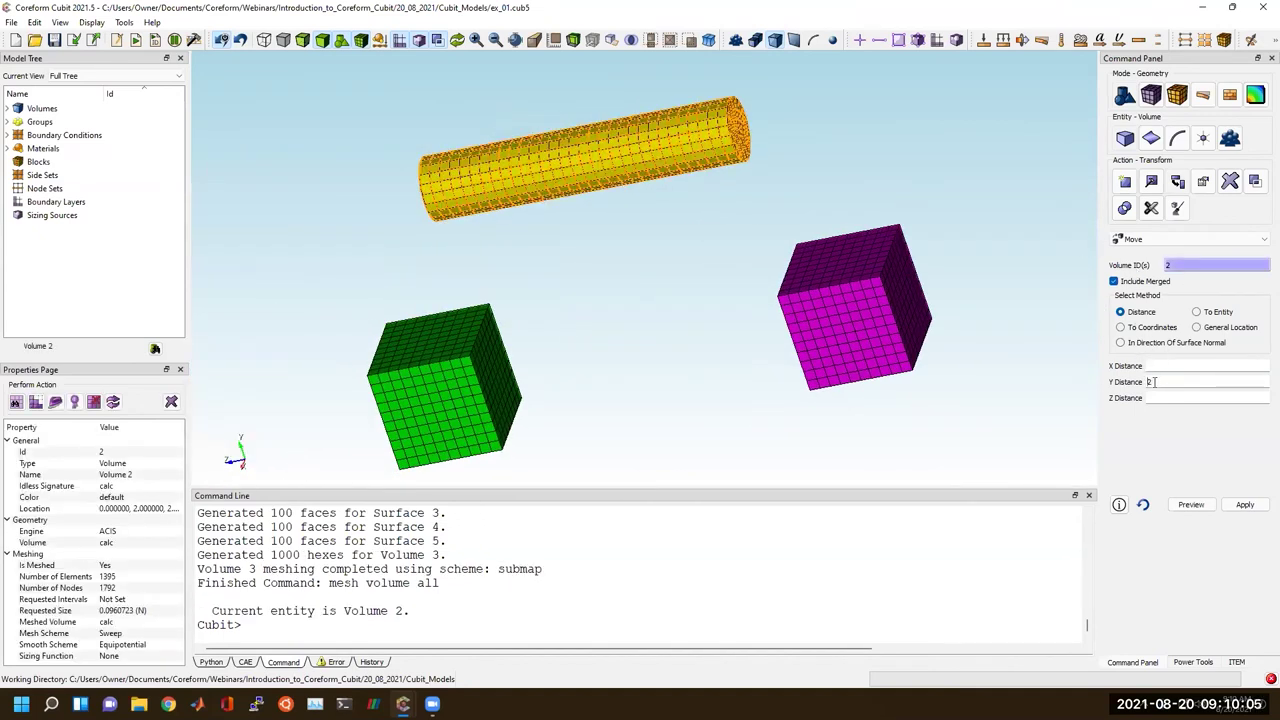
type("-2")
left_click(1245, 504)
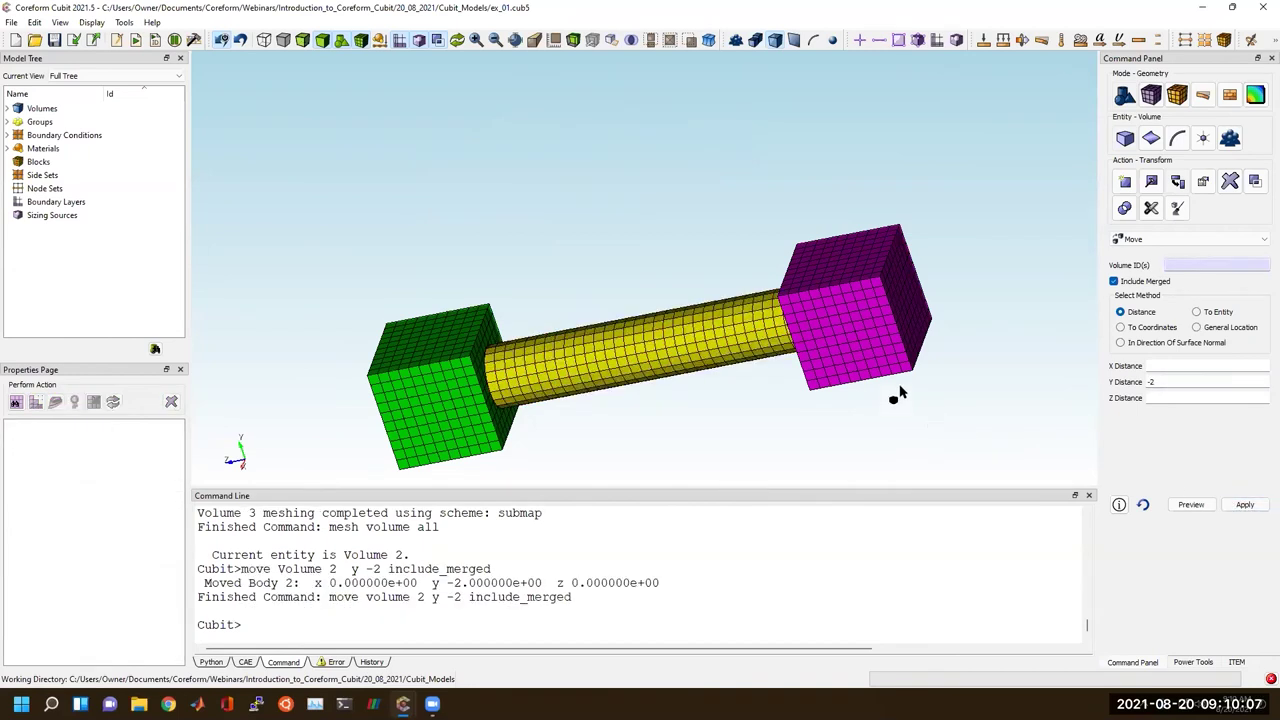
Examine how the cylinder's mesh lines up with the cube meshes where the volumes touch.
left_click_drag(900, 392, 738, 264)
scroll(738, 264, "up", 3)
middle_click_drag(663, 259, 844, 302)
scroll(703, 263, "up", 6)
scroll(800, 446, "down", 3)
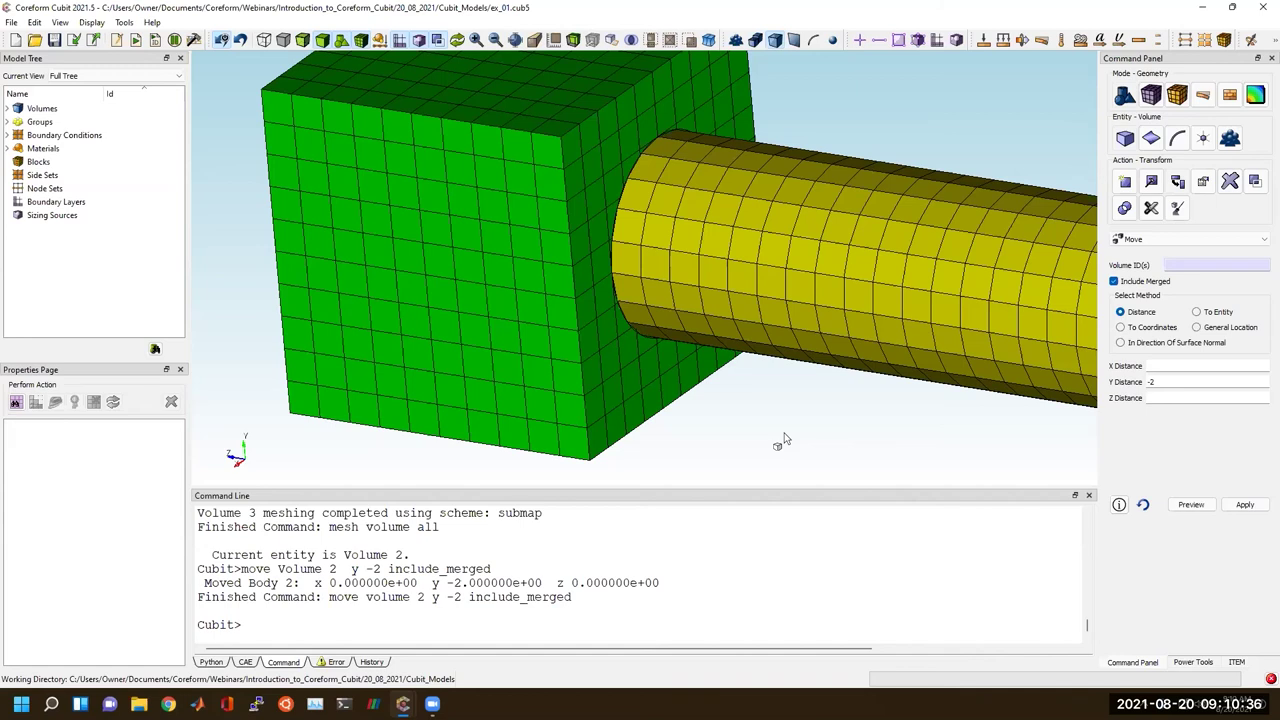
right_click_drag(806, 420, 829, 326)
middle_click_drag(785, 310, 711, 321)
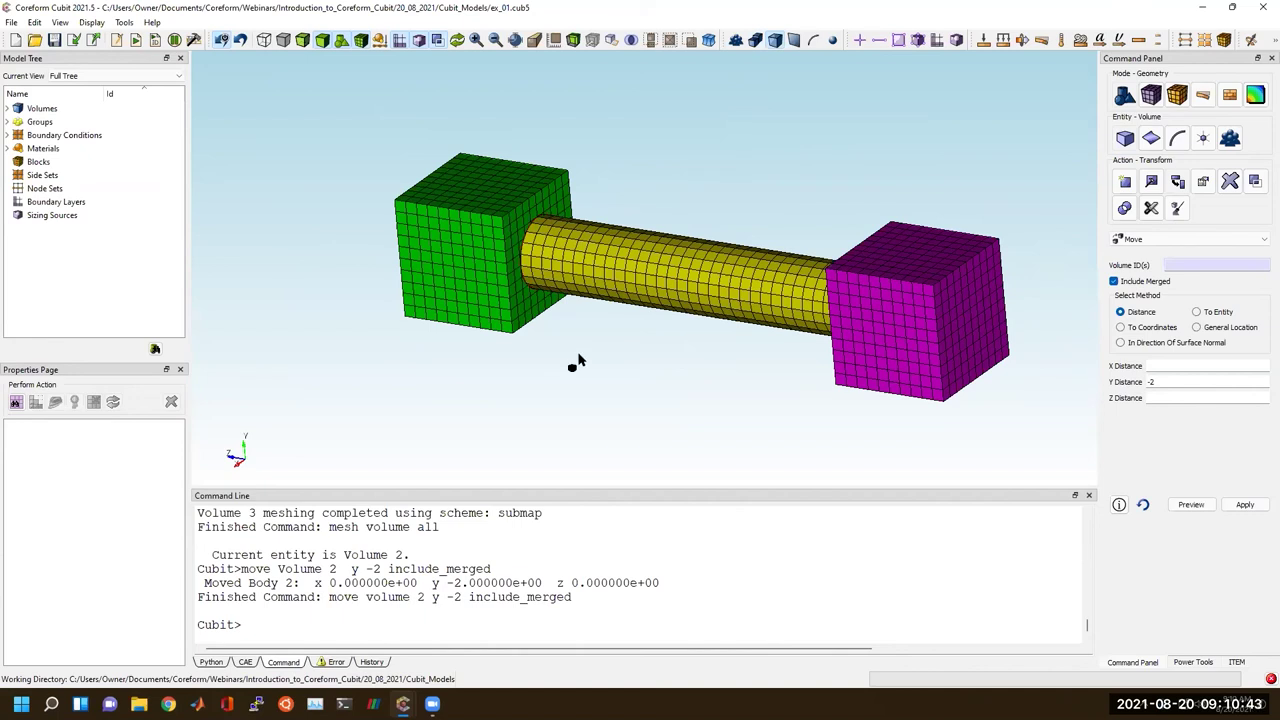
scroll(578, 360, "up", 2)
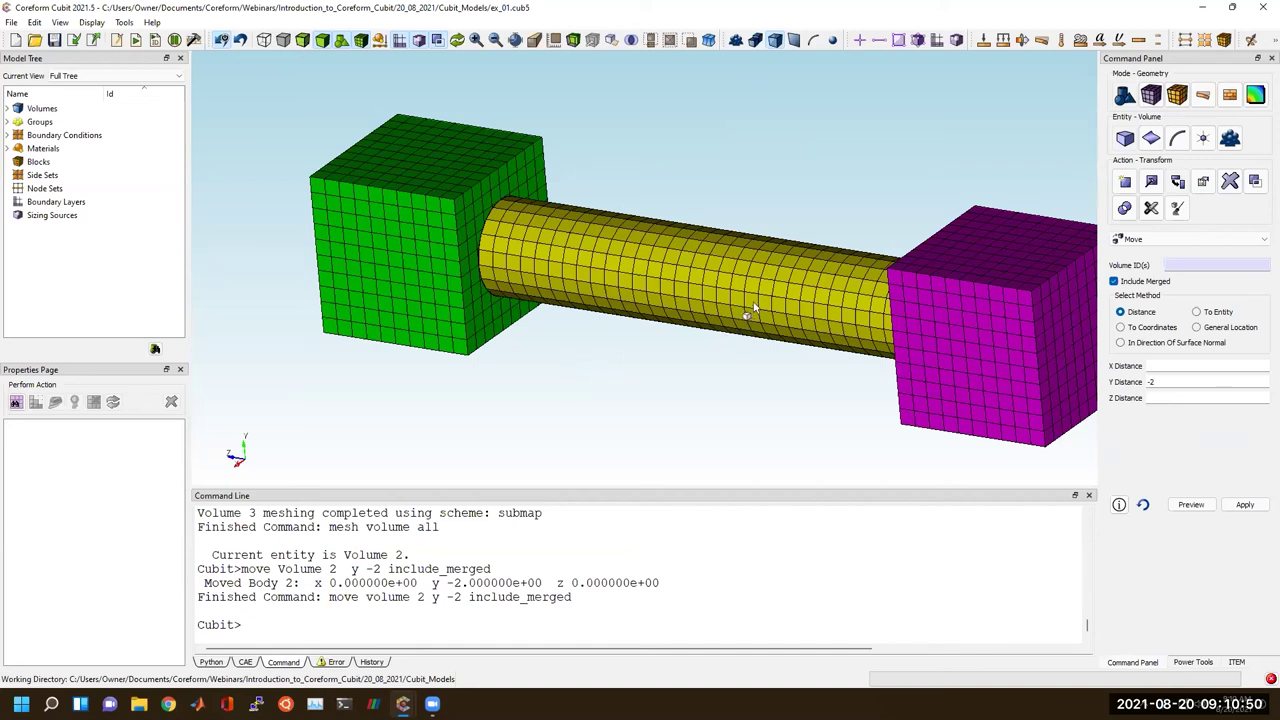
left_click_drag(749, 308, 760, 312)
middle_click_drag(758, 318, 690, 296)
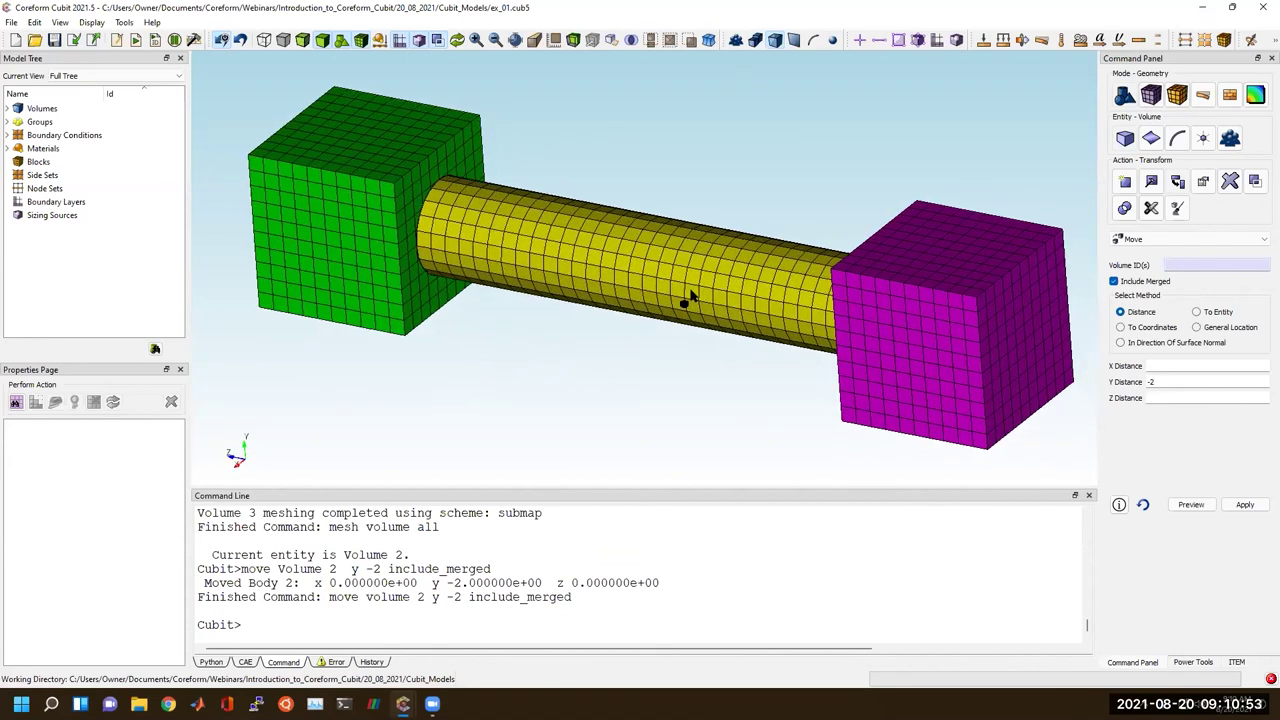
Delete the mesh of all volumes with the command "delete mesh".
type("dele")
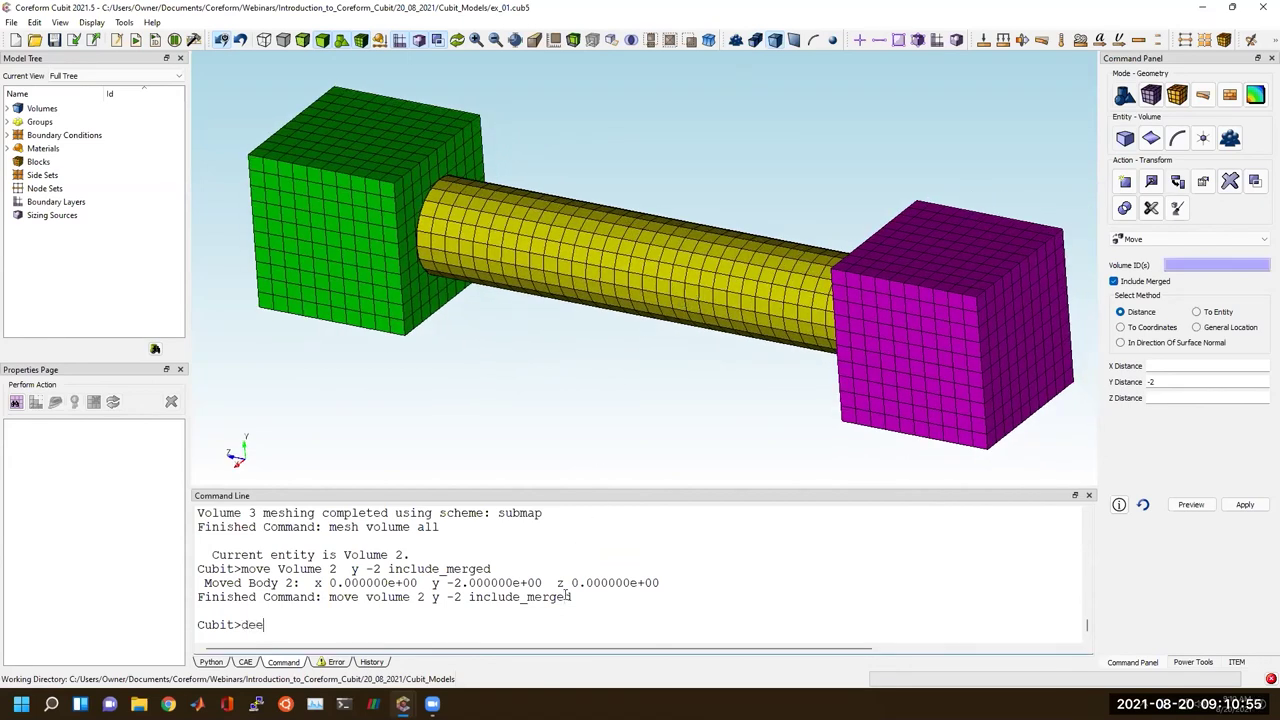
type("te mesh")
key("Return")
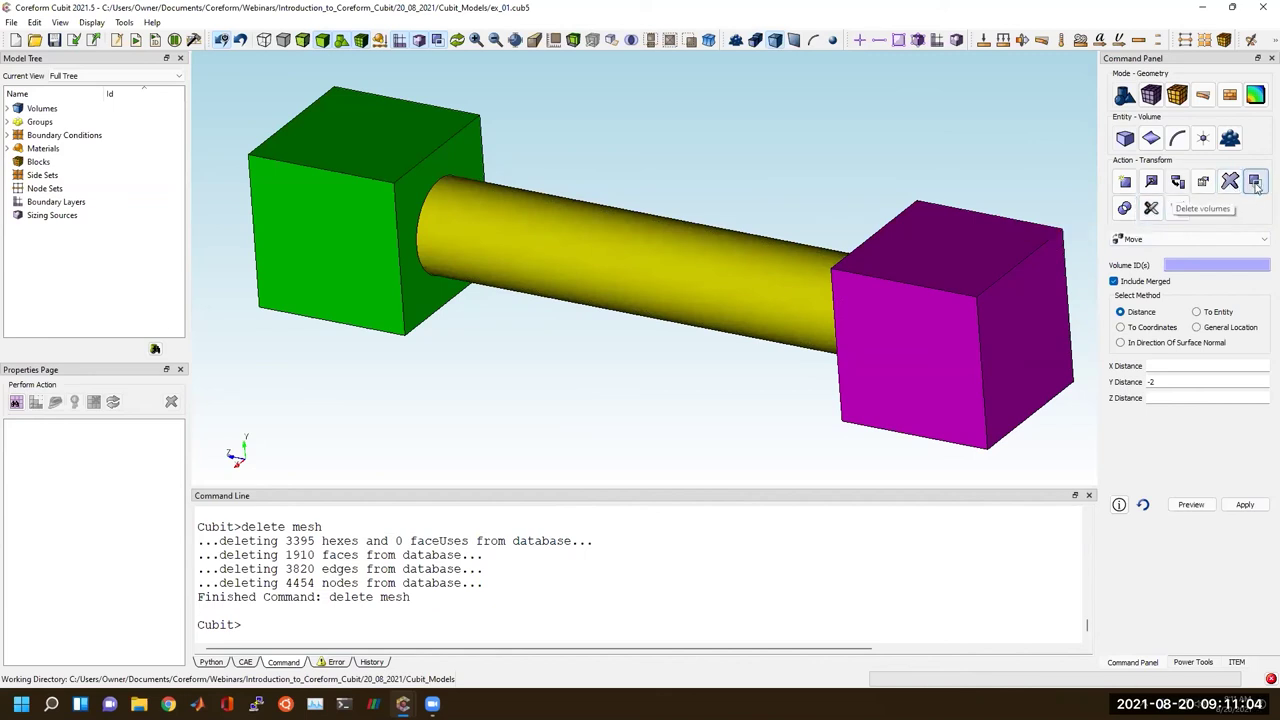
Imprint the green cube, volume 1, and the cylinder, volume 2, onto each other.
left_click(1124, 96)
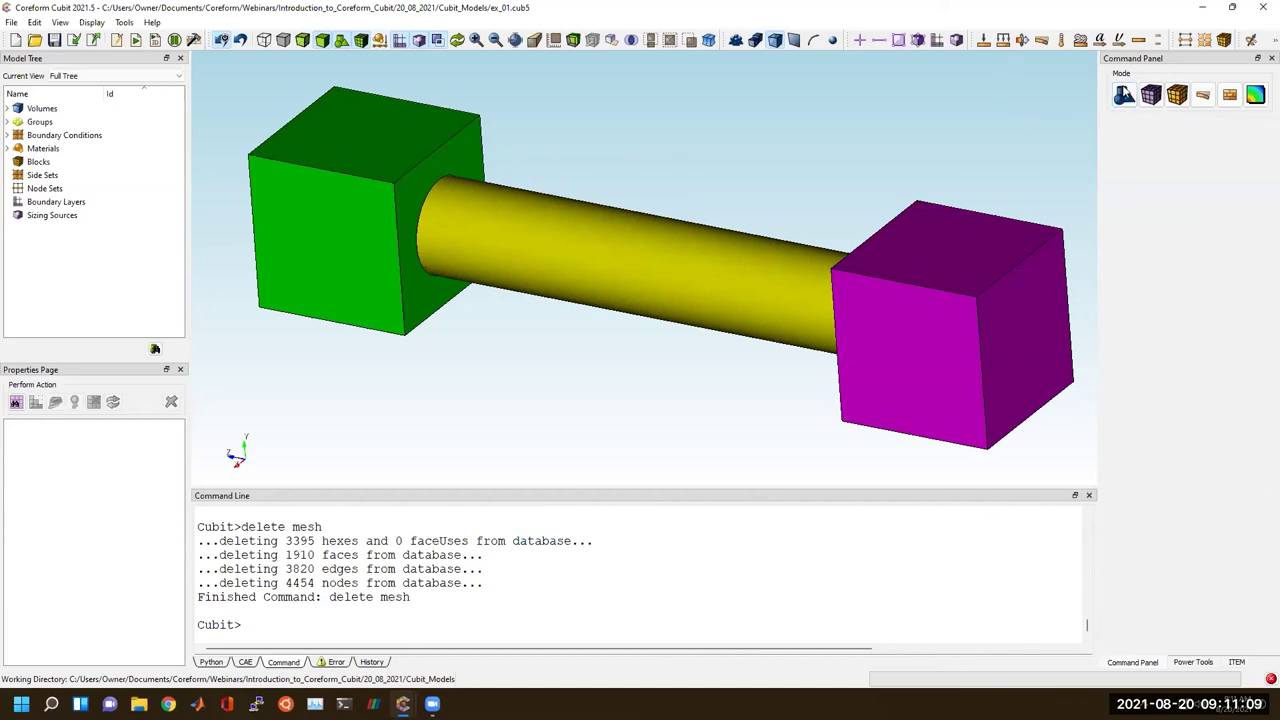
left_click(1124, 96)
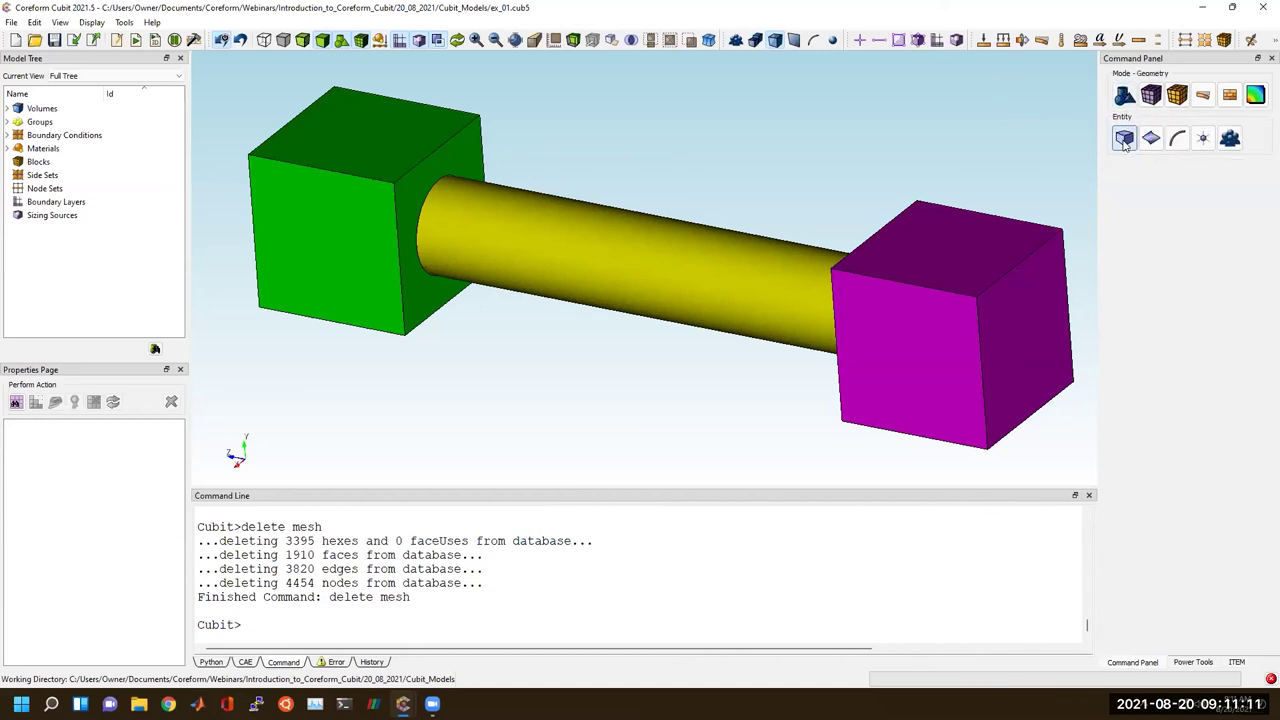
left_click(1231, 182)
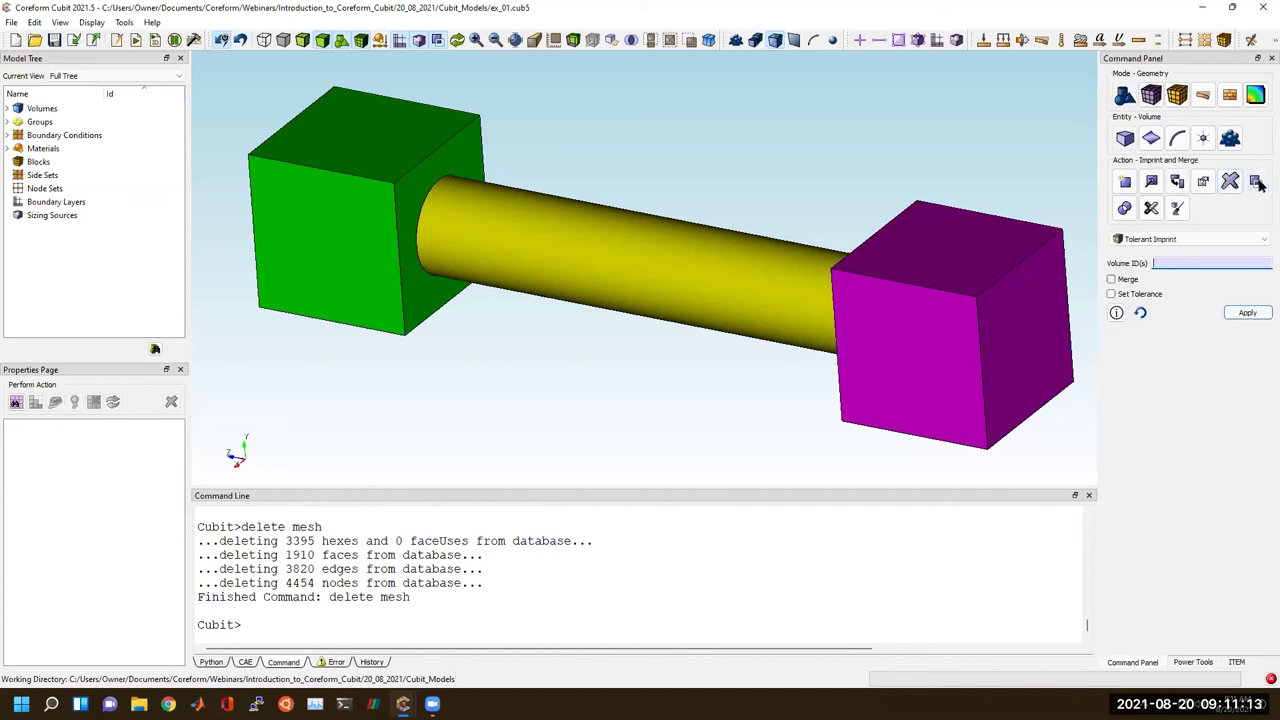
left_click(1195, 242)
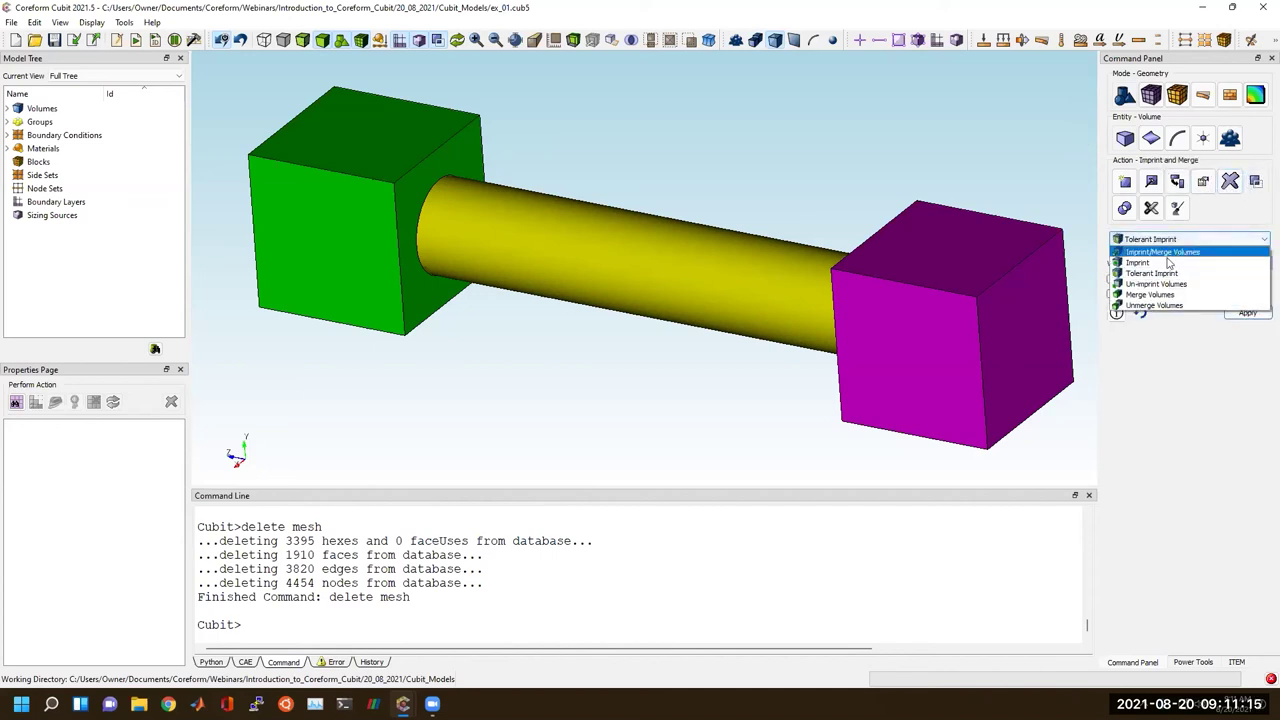
left_click(1165, 258)
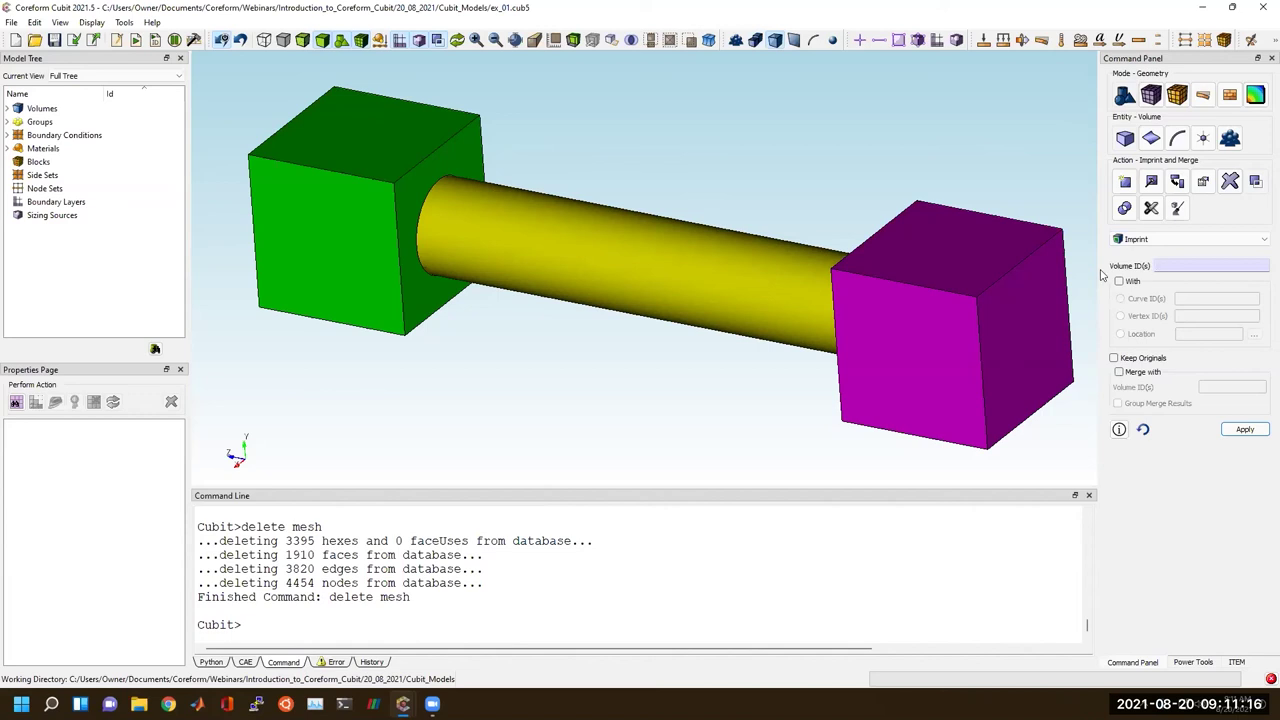
left_click(385, 232)
left_click(540, 244, "ctrl")
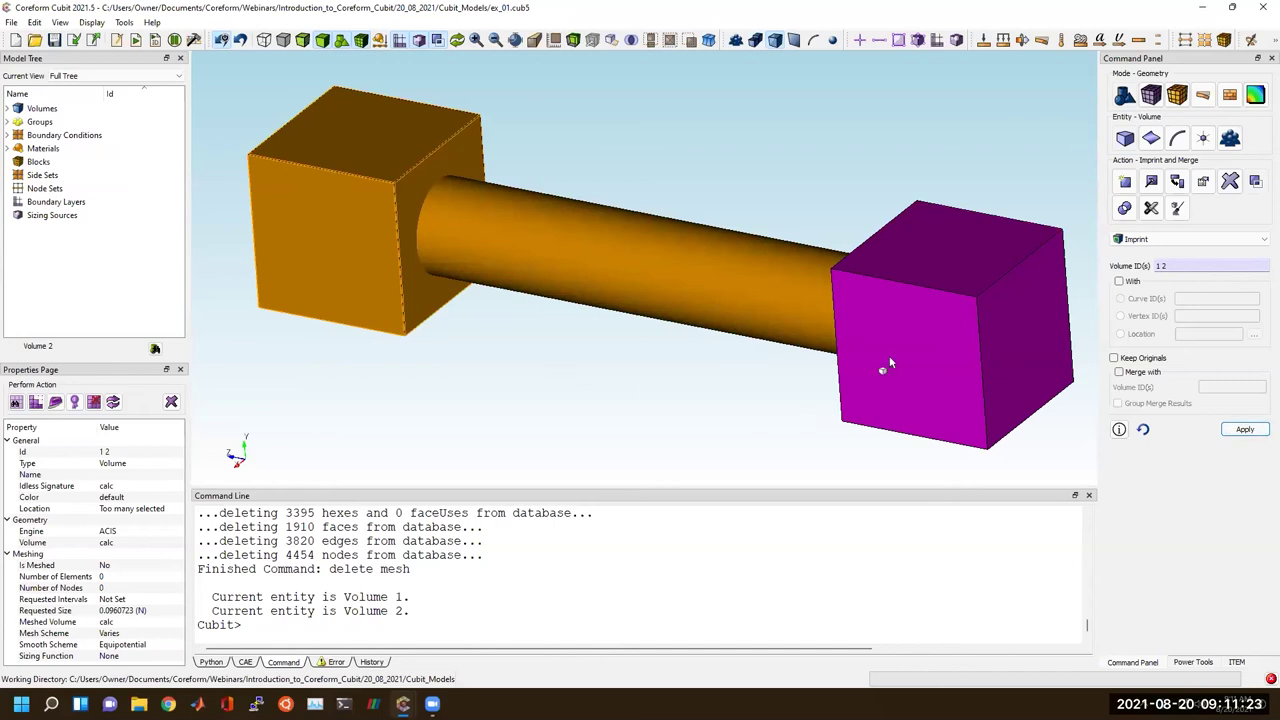
left_click(1245, 430)
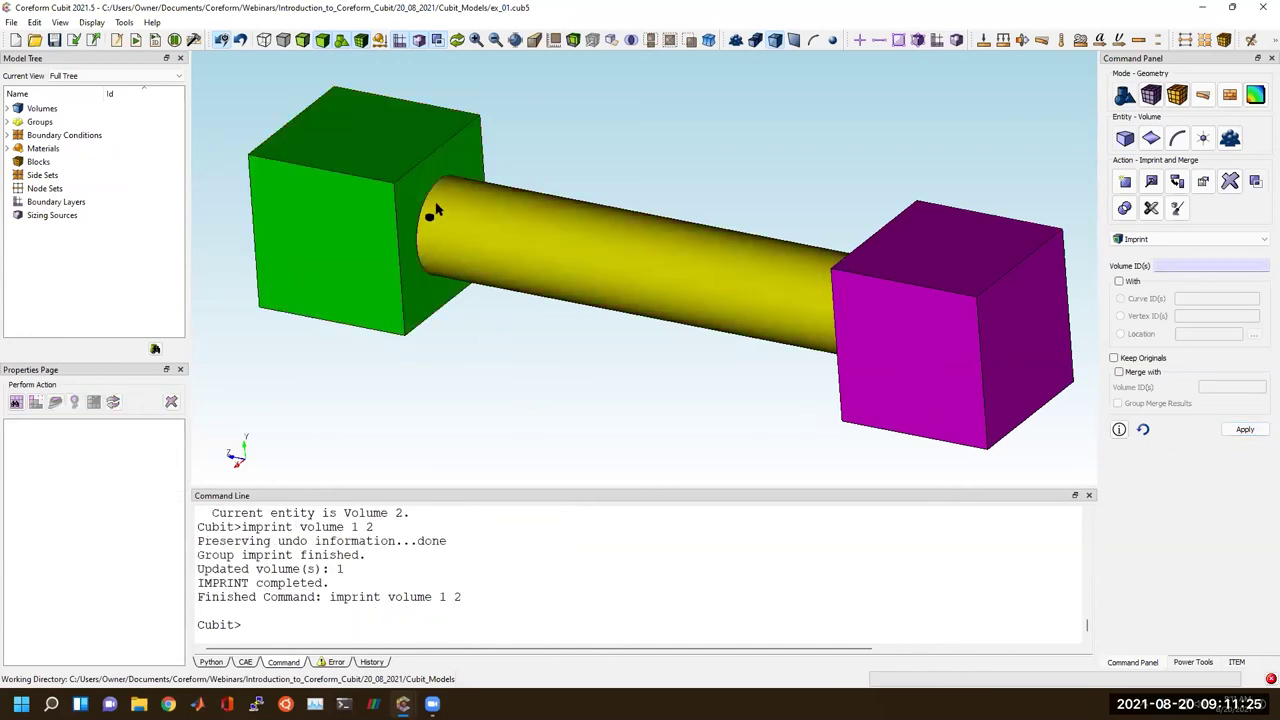
Draw only the green cube, volume 1, and examine the imprinted circle on its inner face.
middle_click_drag(429, 209, 599, 256)
scroll(595, 262, "up", 3)
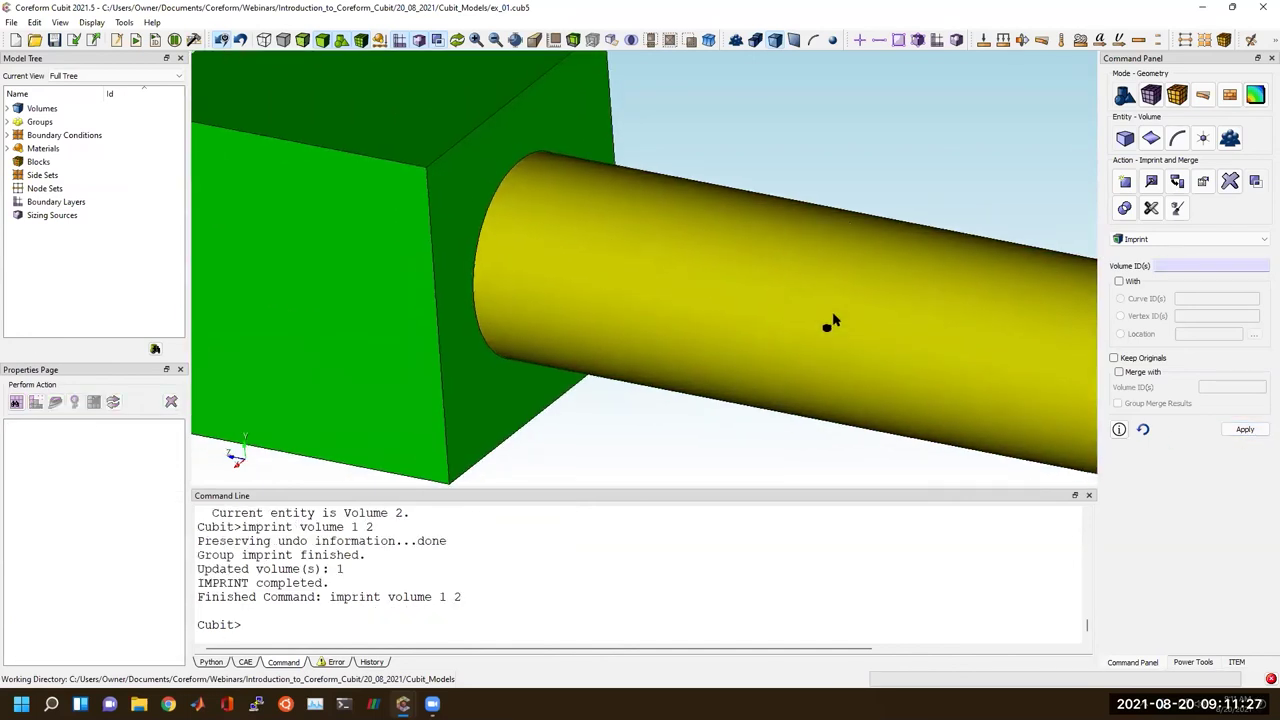
scroll(690, 335, "down", 1)
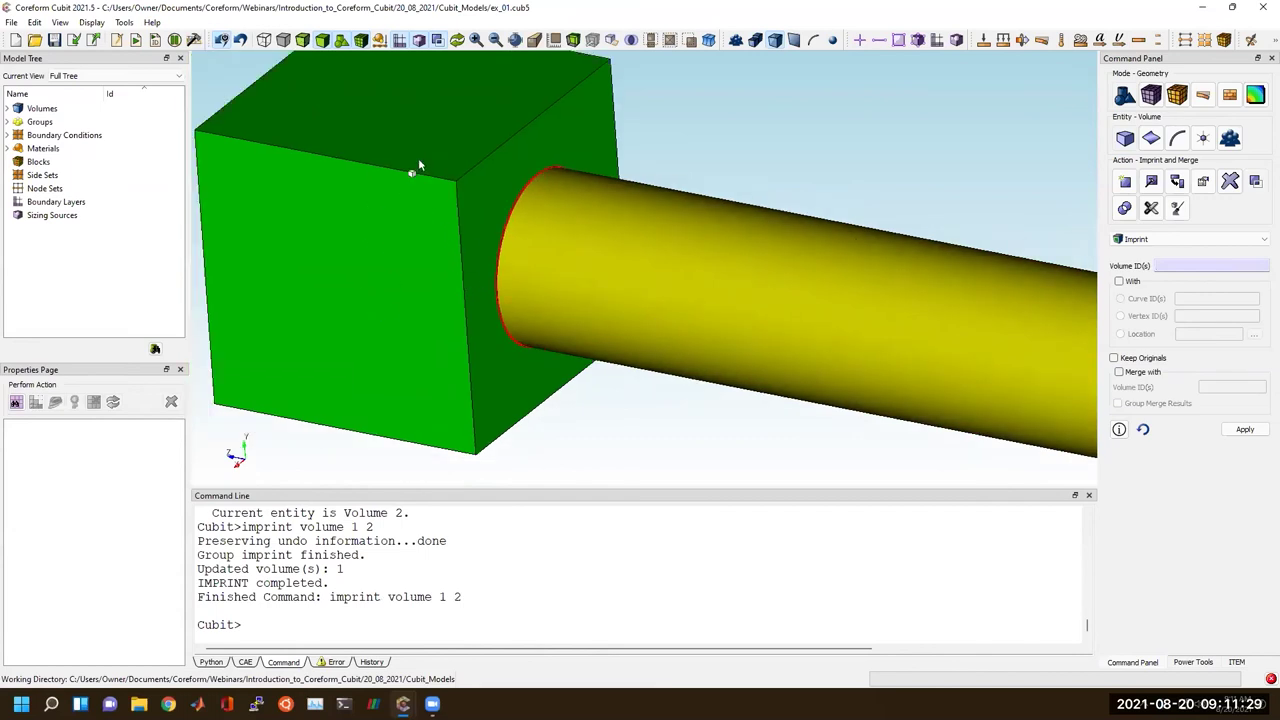
left_click(414, 285)
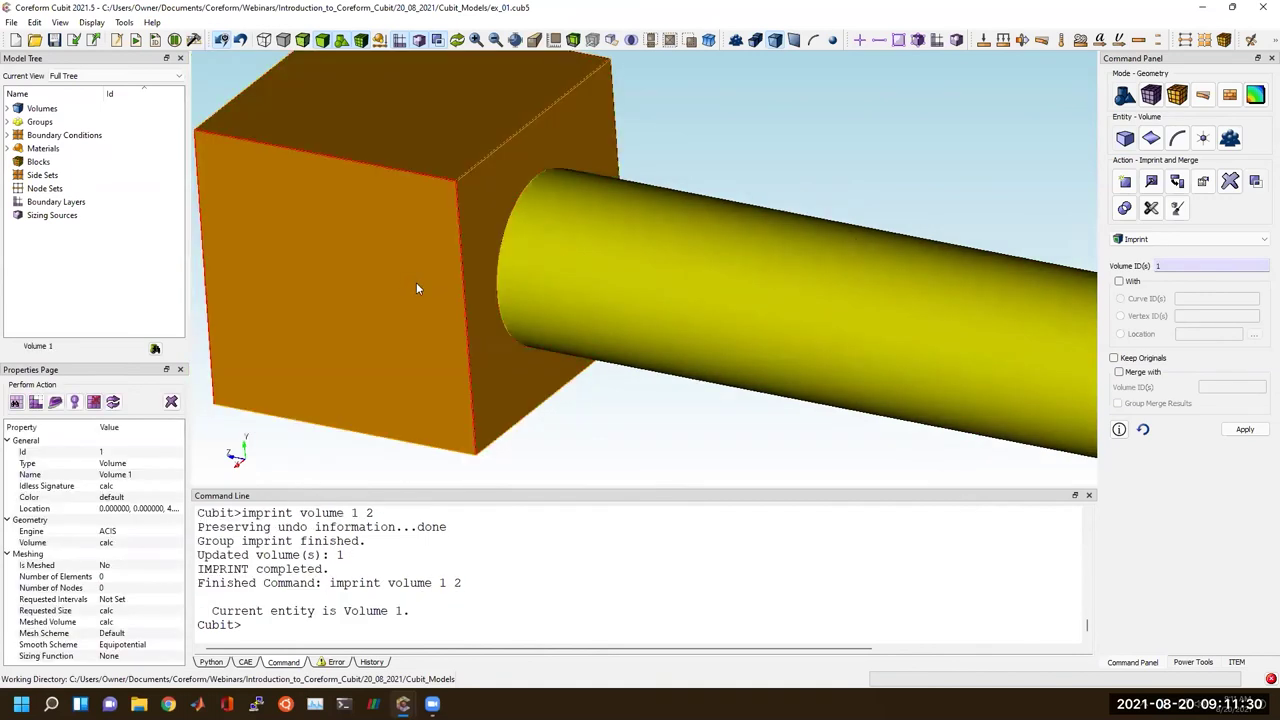
right_click(416, 282)
left_click(535, 441)
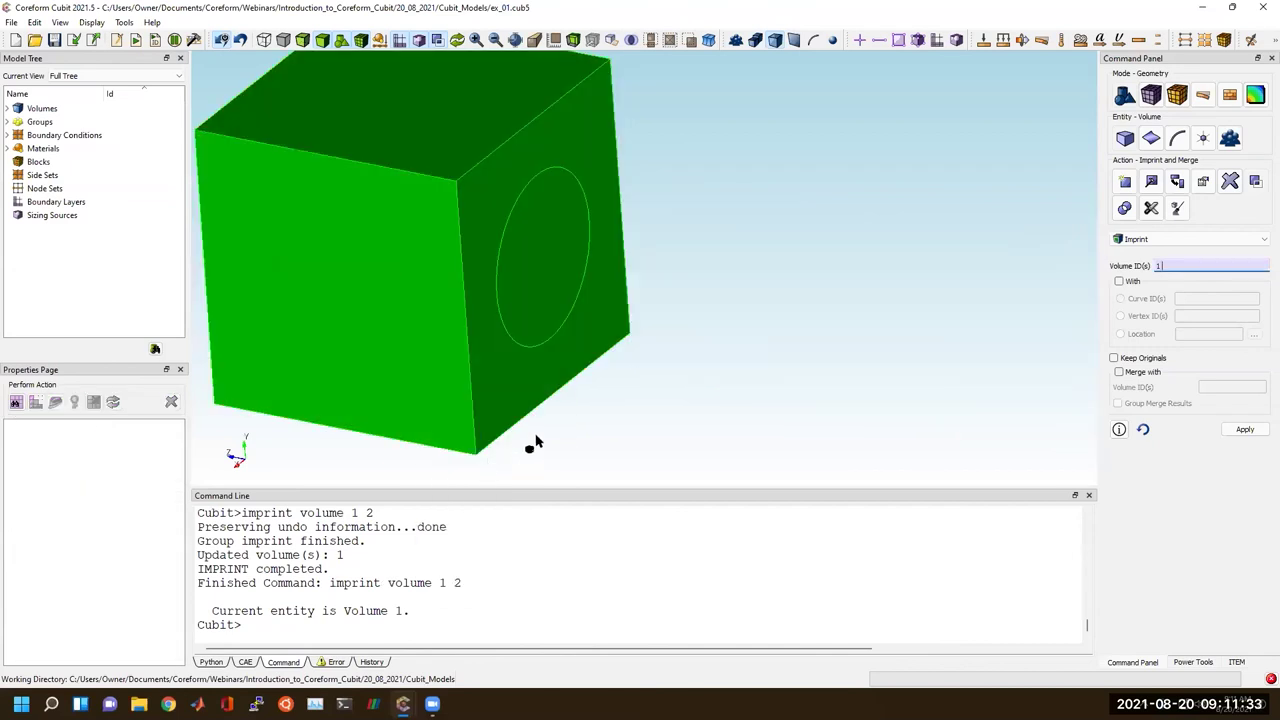
middle_click_drag(535, 310, 526, 222)
left_click(518, 283)
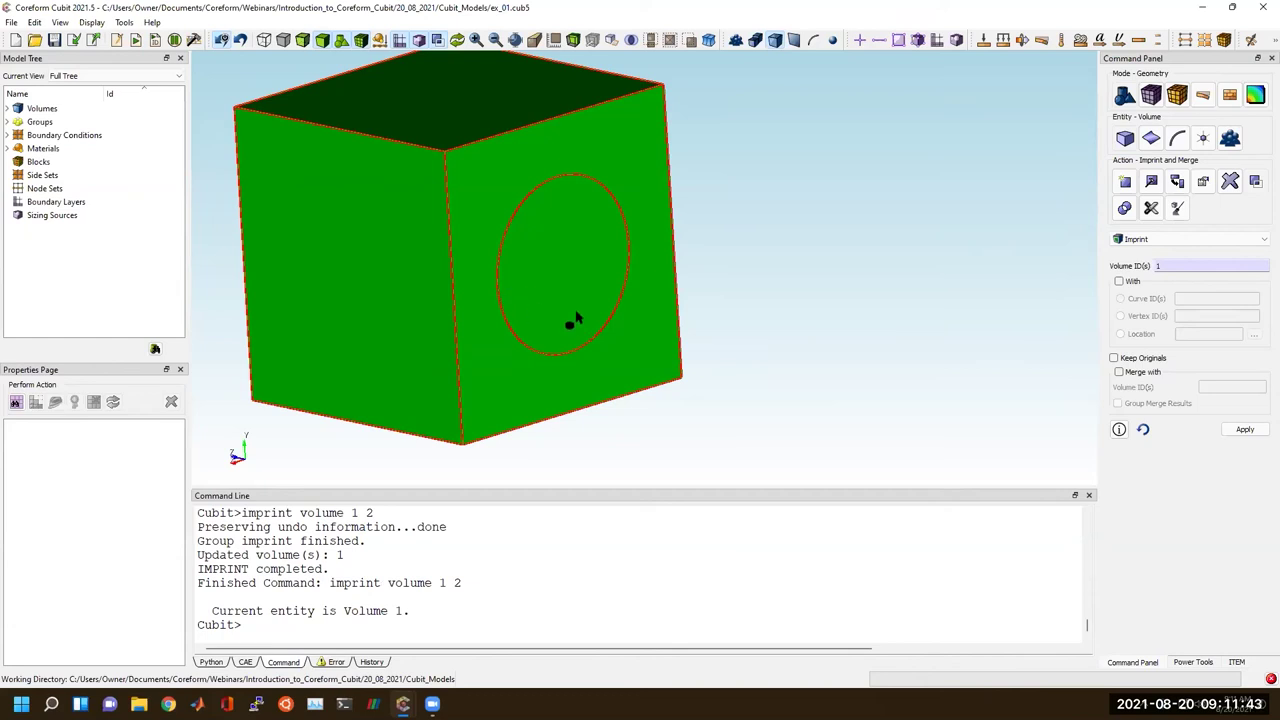
Mesh the imprinted green cube, volume 1.
left_click(618, 290)
right_click(621, 290)
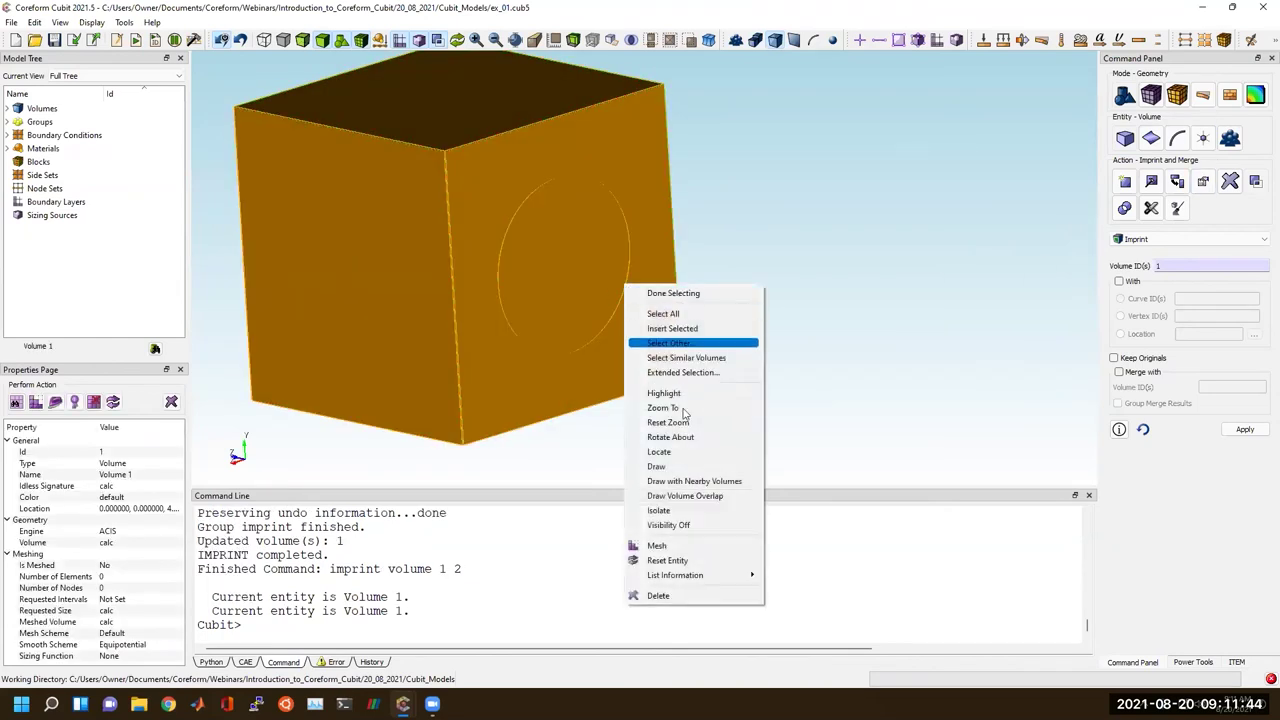
left_click(690, 549)
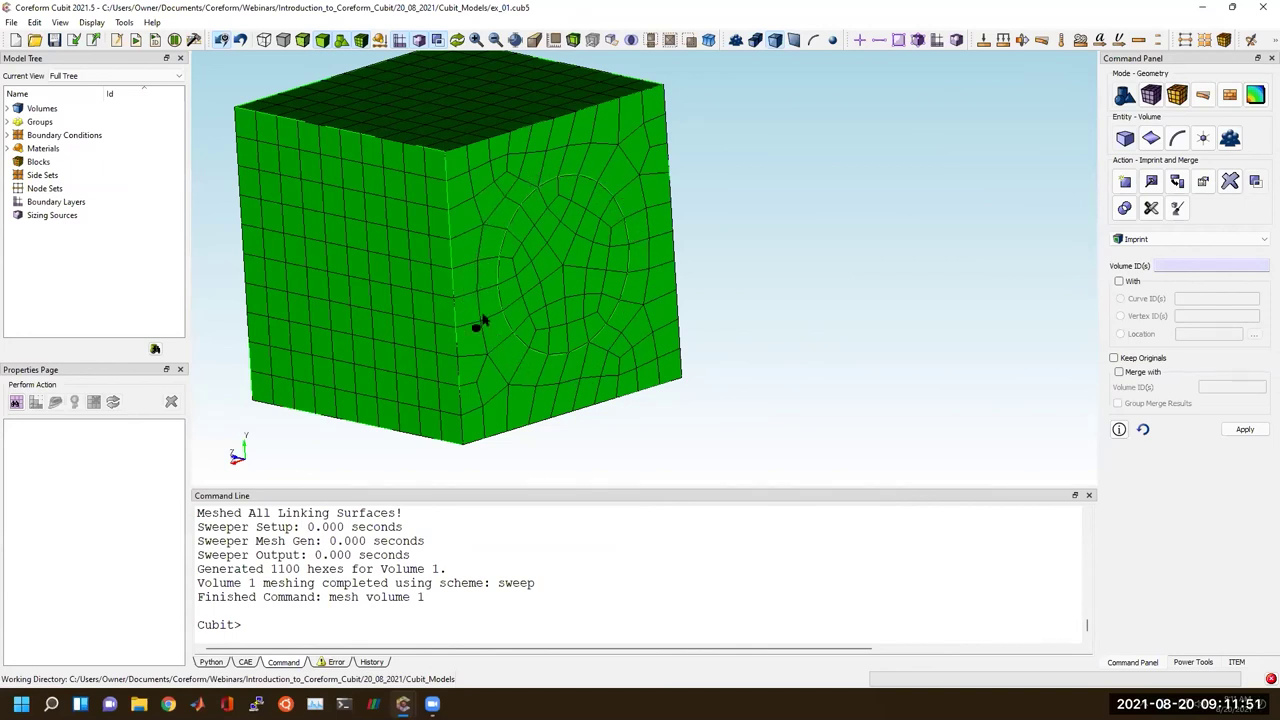
Draw the cylinder alone with the command "draw vol 2", examine its end face and restore the display of all volumes.
left_click(507, 293)
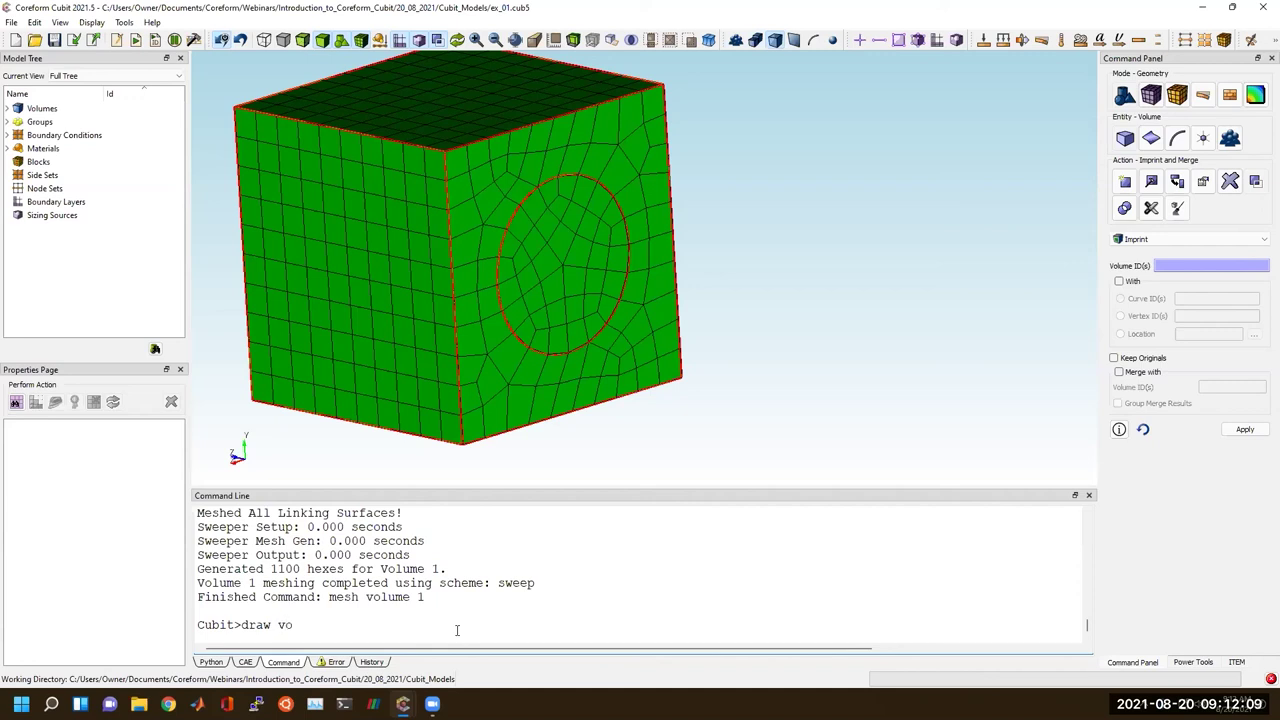
key("Return")
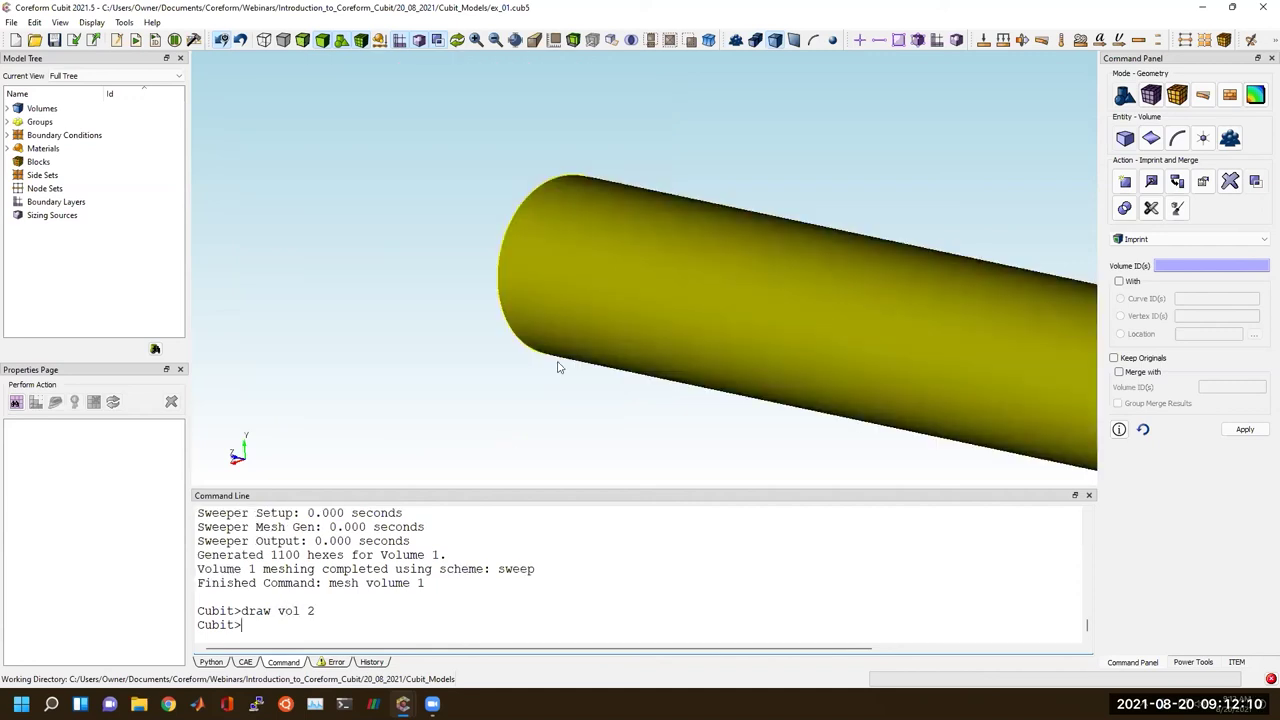
scroll(603, 297, "down", 5)
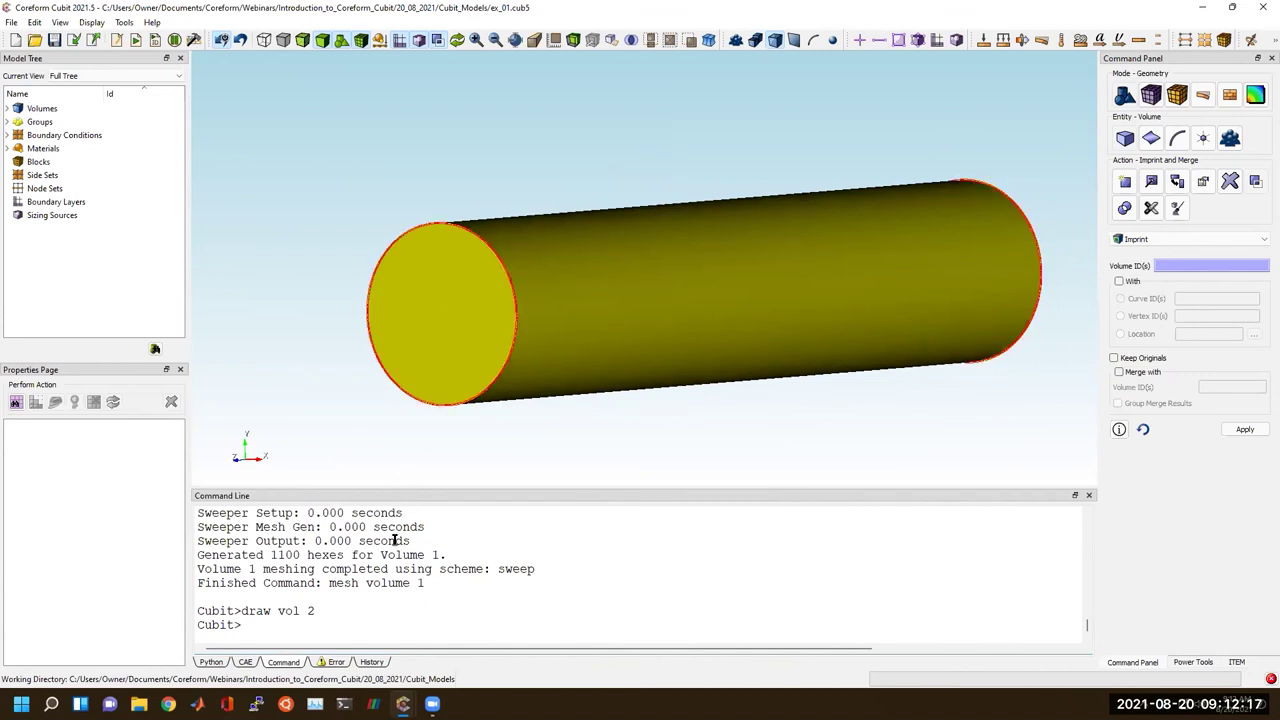
right_click(347, 395)
left_click(368, 404)
scroll(603, 347, "down", 5)
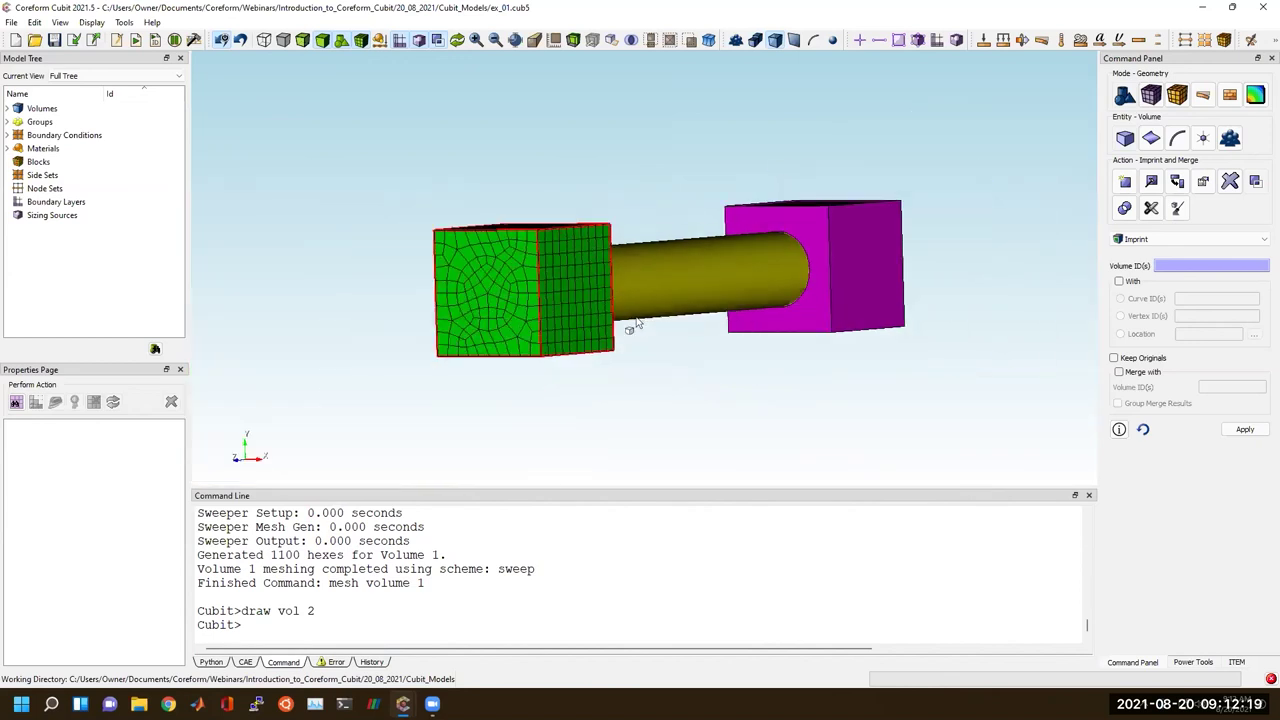
left_click_drag(631, 326, 250, 340)
Move the cylinder, volume 2, by a Y distance of 2.
left_click(686, 275)
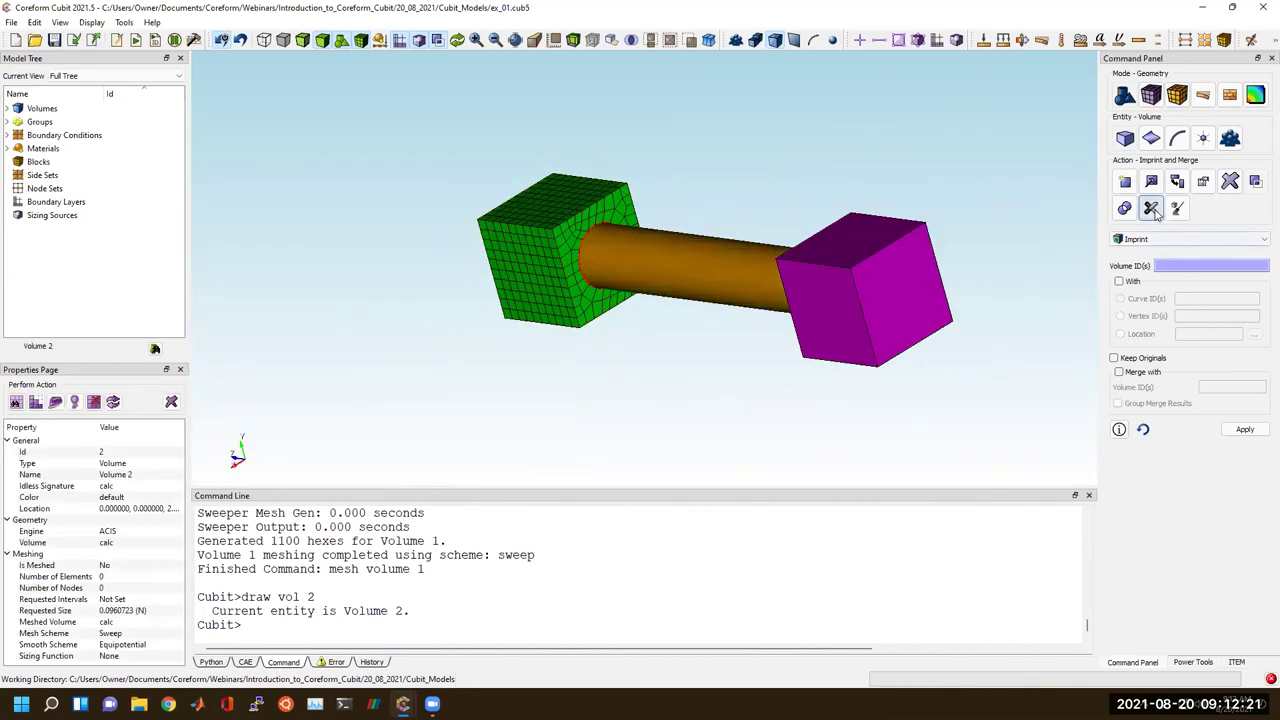
left_click(1177, 181)
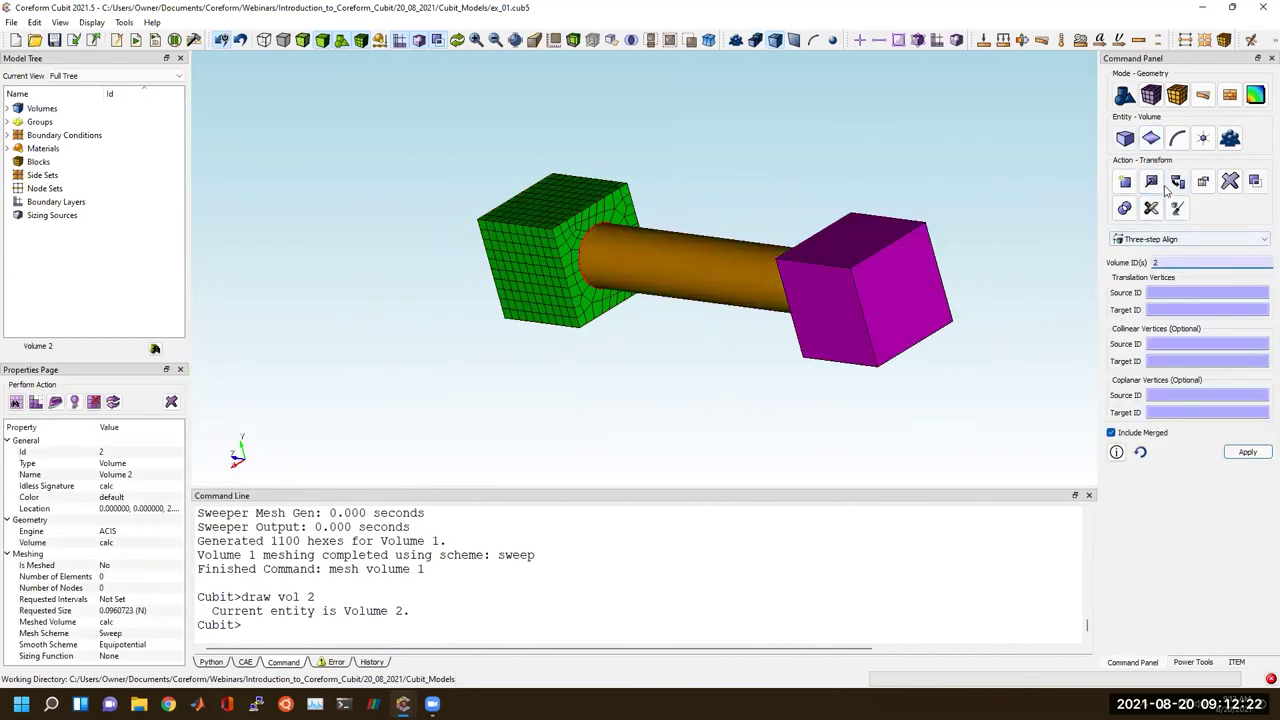
left_click(1180, 240)
left_click(1167, 274)
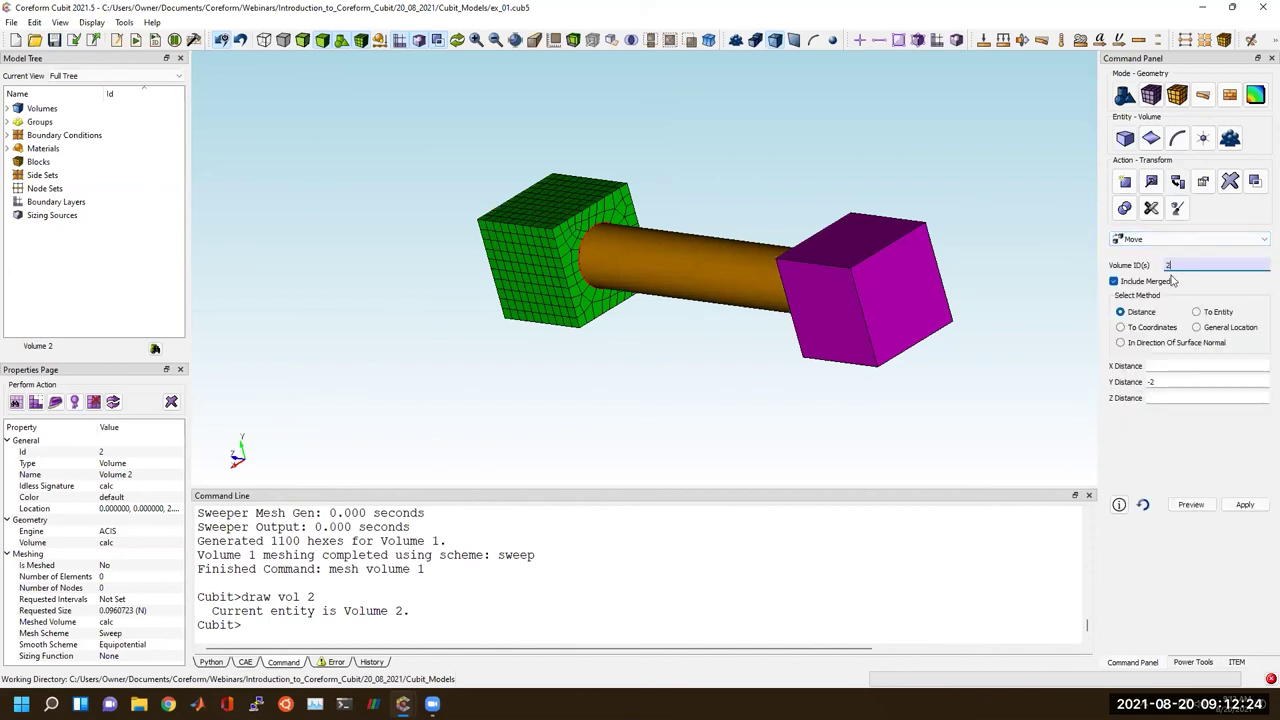
left_click(1200, 382)
type("2")
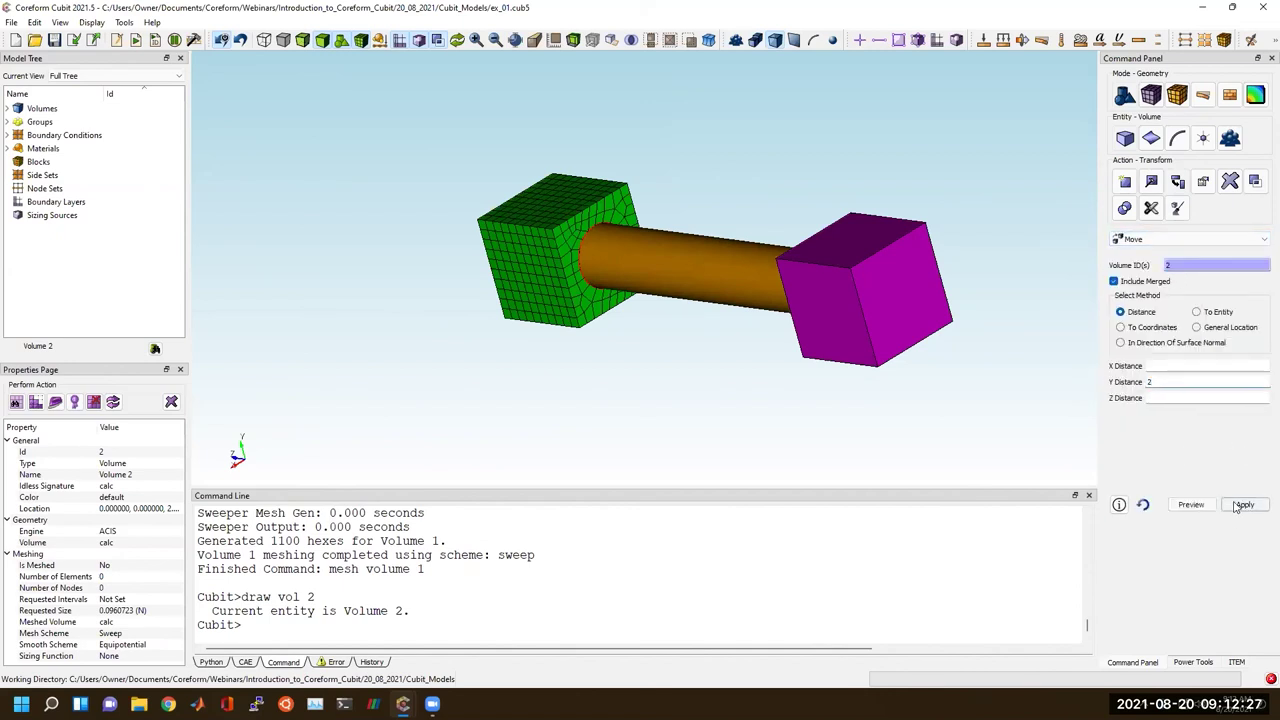
left_click(1245, 504)
Mesh the cylinder and the remaining cube with the command "mesh vol all".
left_click_drag(657, 323, 958, 300)
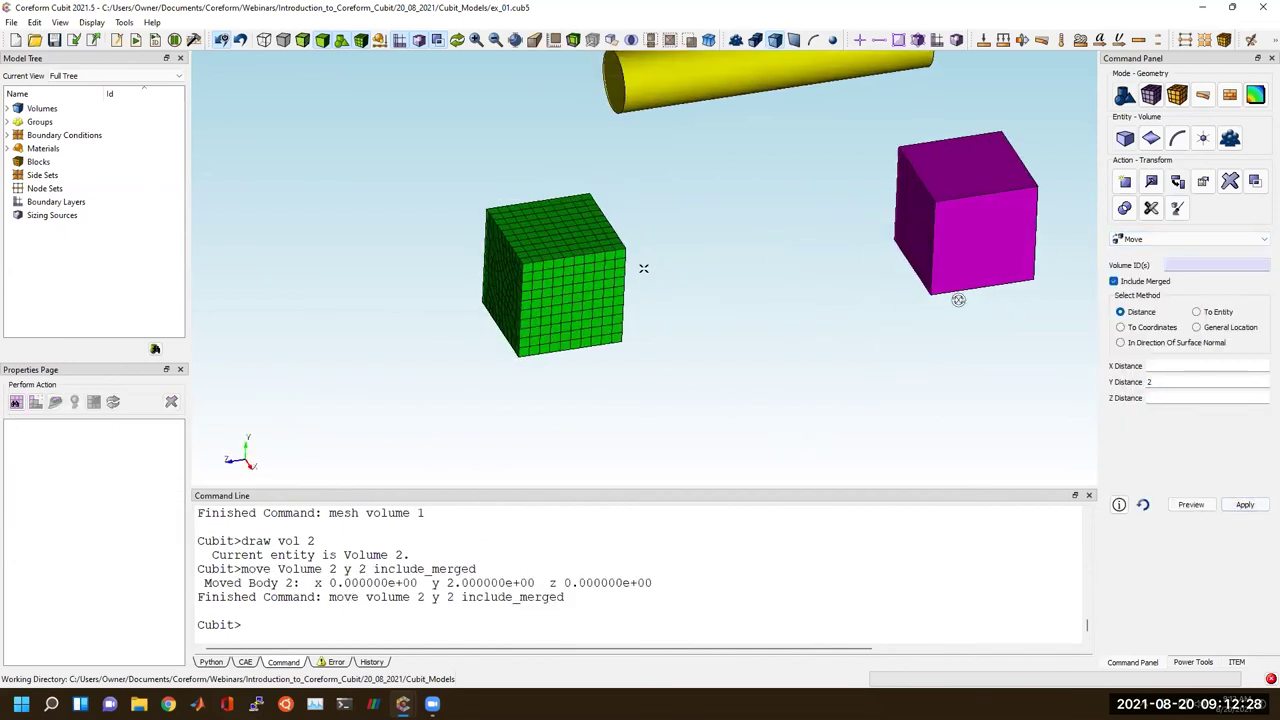
left_click(670, 605)
type("mesh volume all")
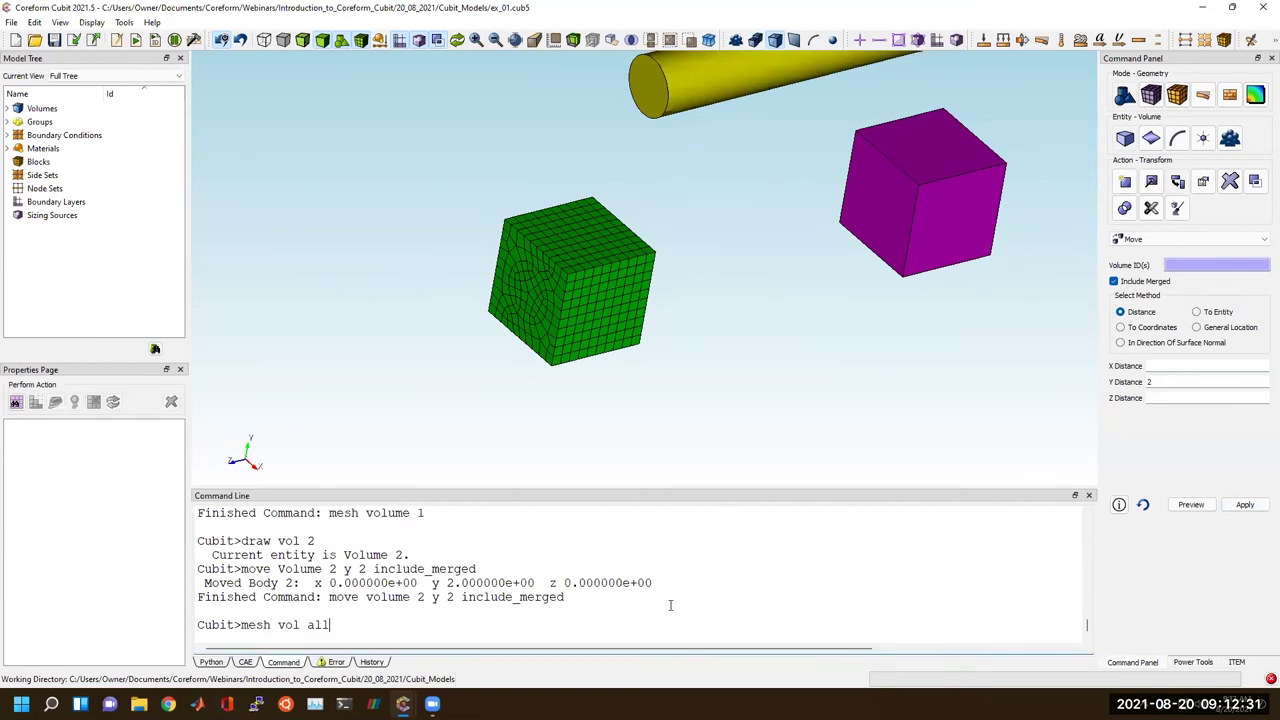
key("Return")
Compare the mesh inside the green cube's imprinted circle with the mesh on the cylinder's end face.
left_click_drag(861, 319, 620, 345)
left_click_drag(643, 268, 648, 315)
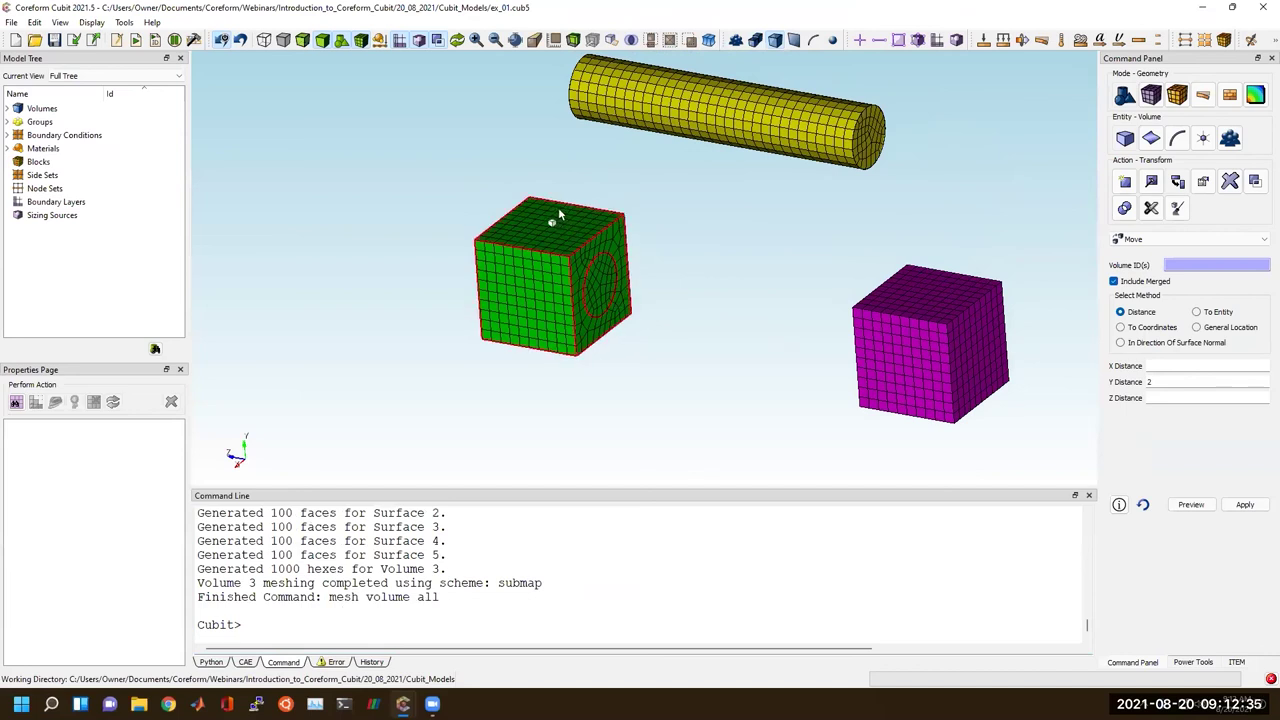
left_click_drag(557, 214, 589, 203)
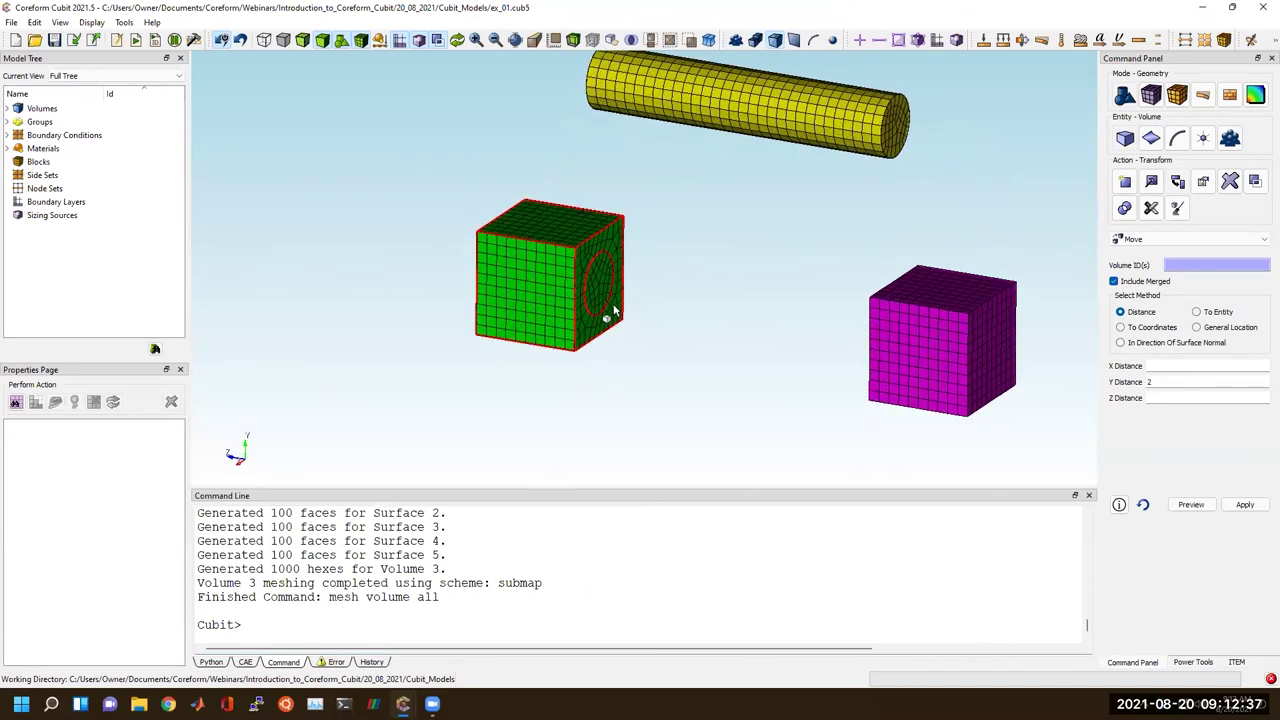
scroll(600, 294, "up", 2)
scroll(560, 291, "up", 2)
left_click_drag(540, 292, 475, 283)
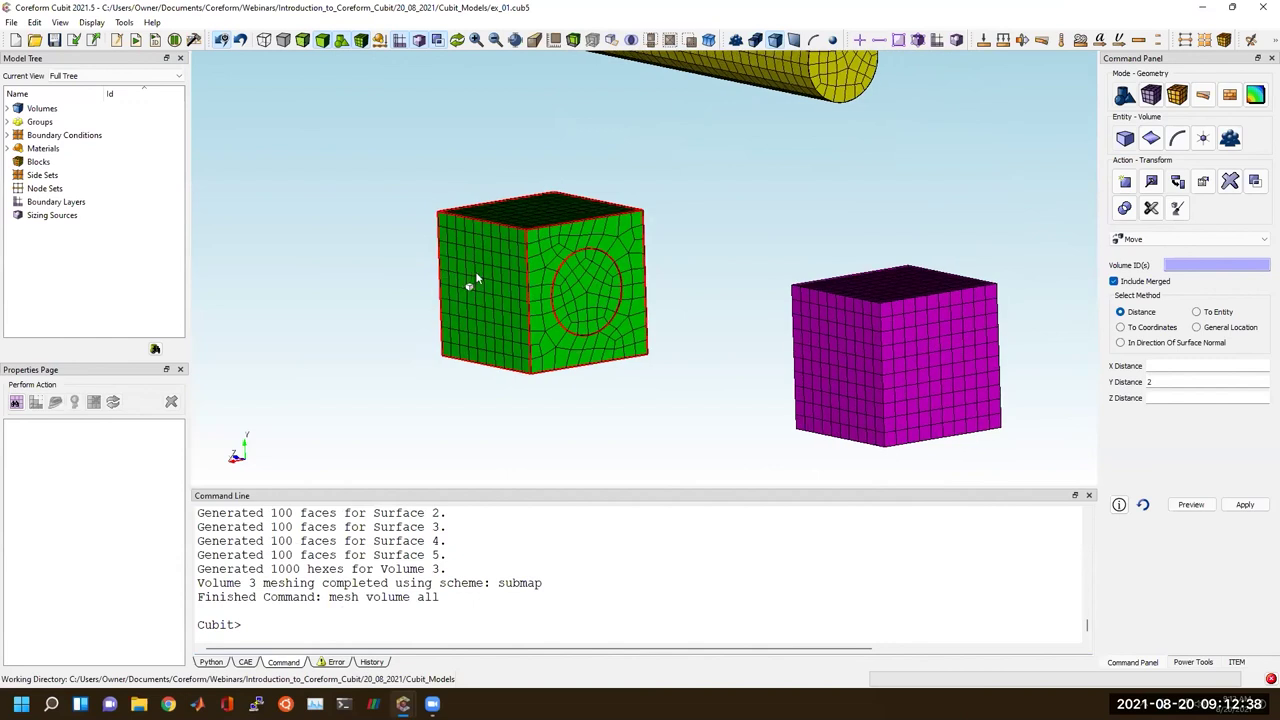
Delete the mesh from all volumes with the command "delete mesh".
scroll(631, 338, "up", 1)
left_click_drag(552, 302, 680, 272)
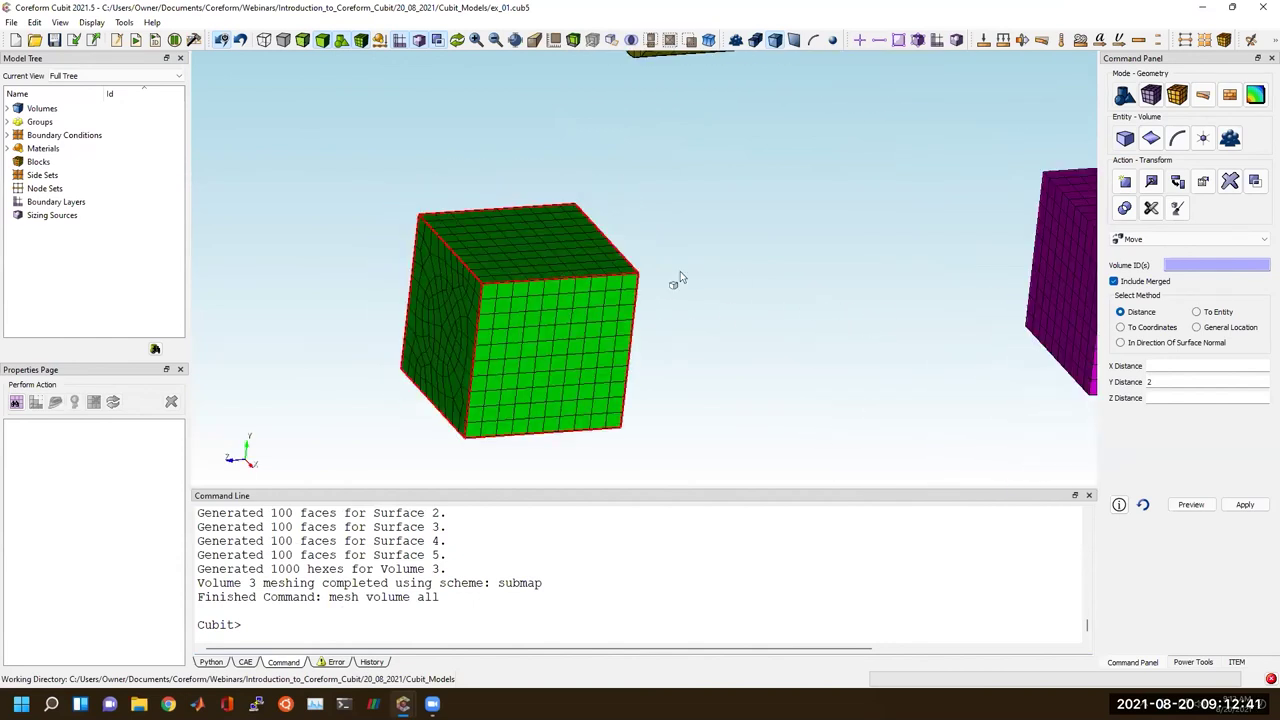
middle_click_drag(680, 272, 566, 388)
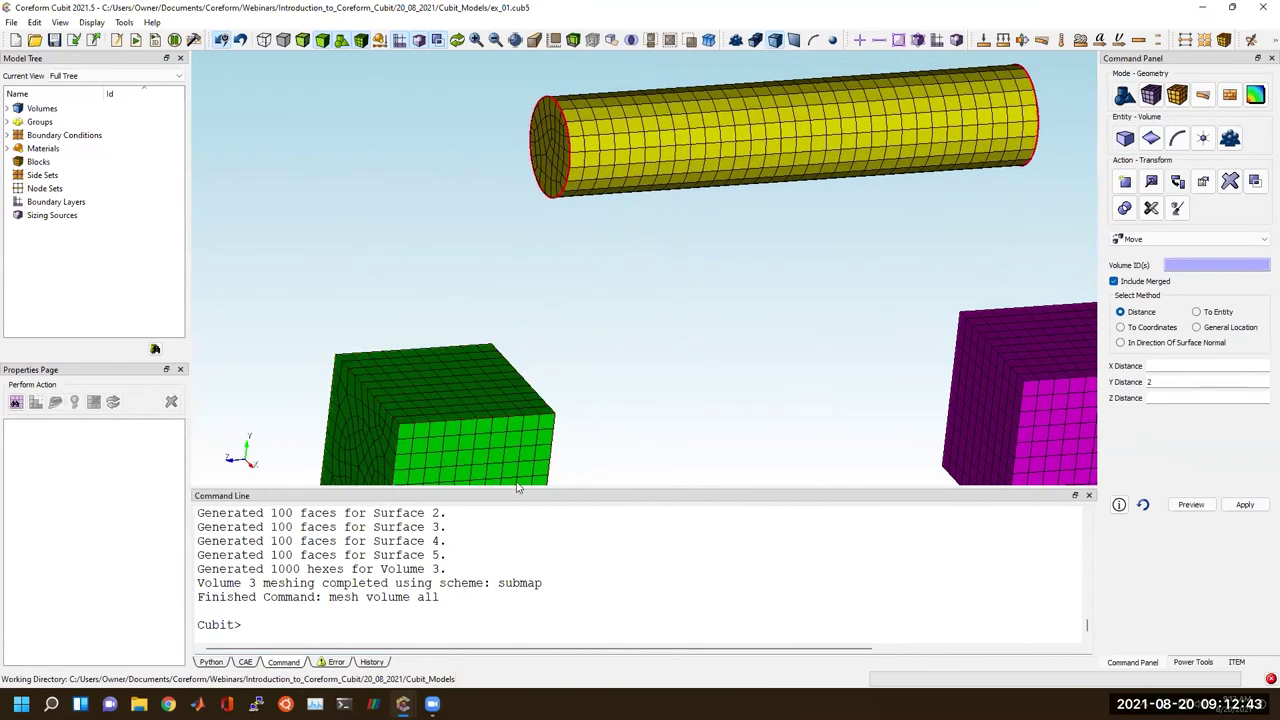
left_click(472, 583)
type("delete mesh")
key("Return")
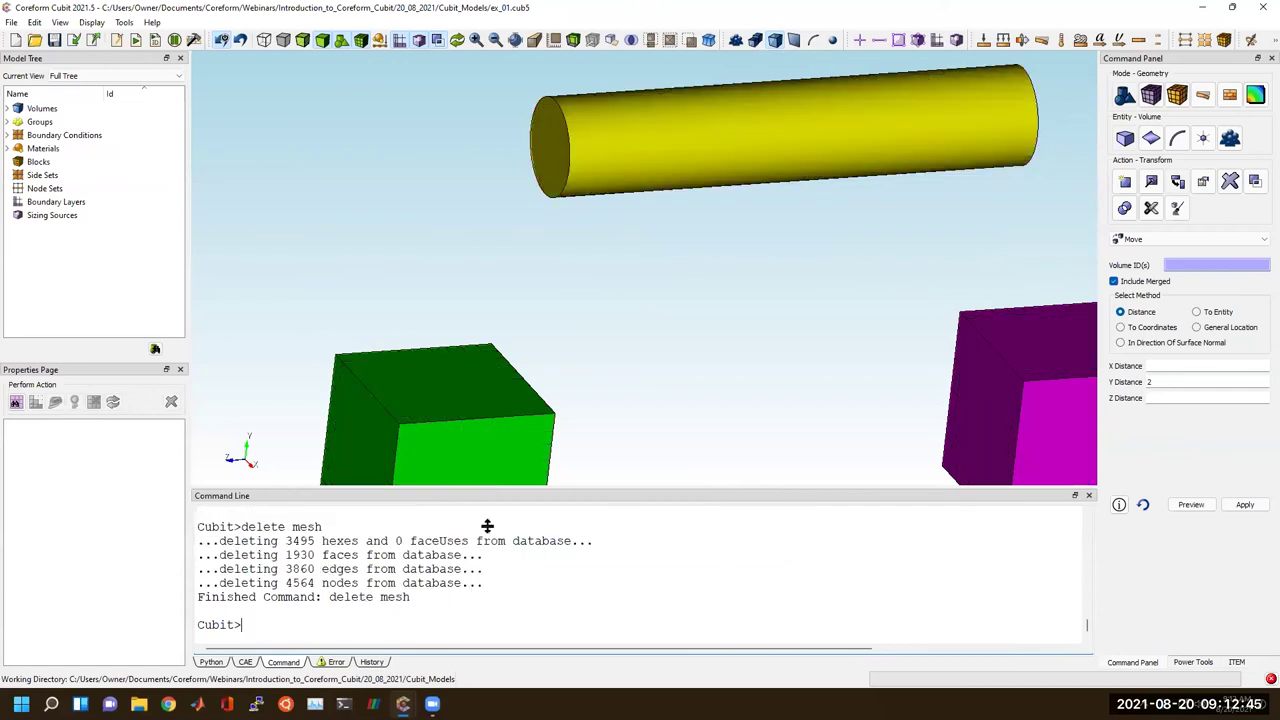
Apply an approximate mesh size of .1 to the cylinder, volume 2.
left_click(625, 151)
left_click(1151, 94)
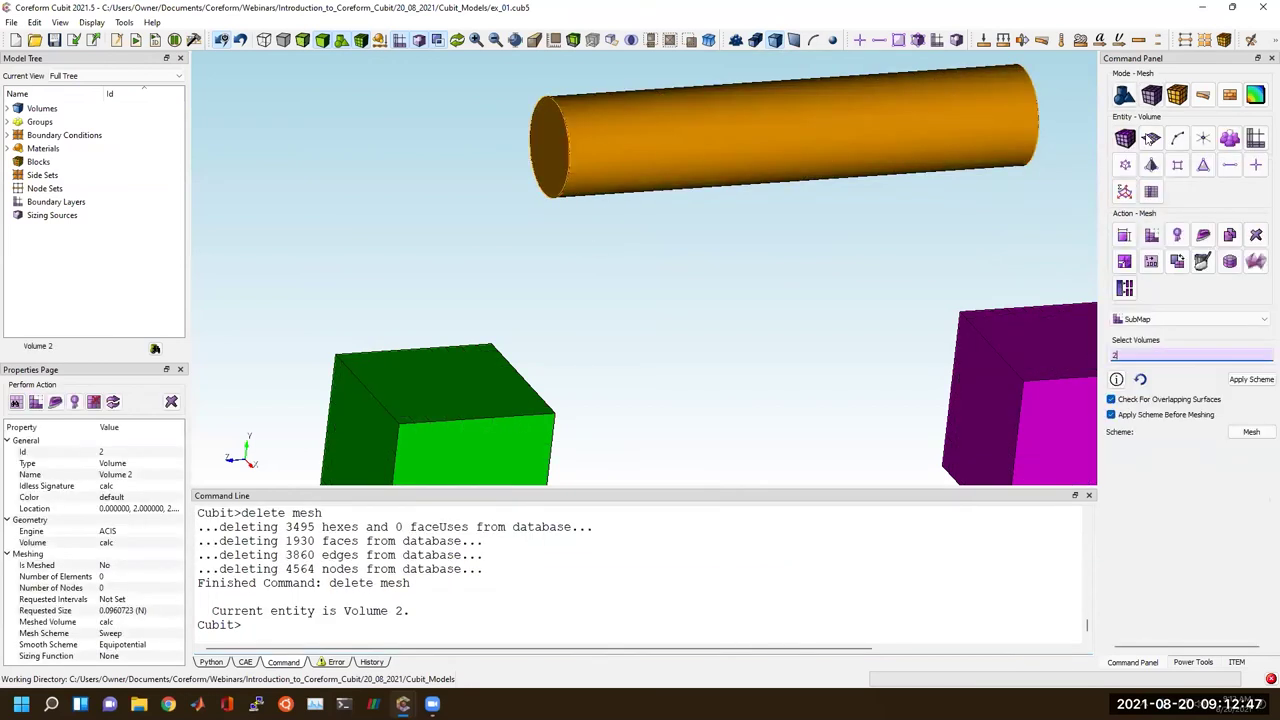
left_click(1124, 258)
left_click(1134, 318)
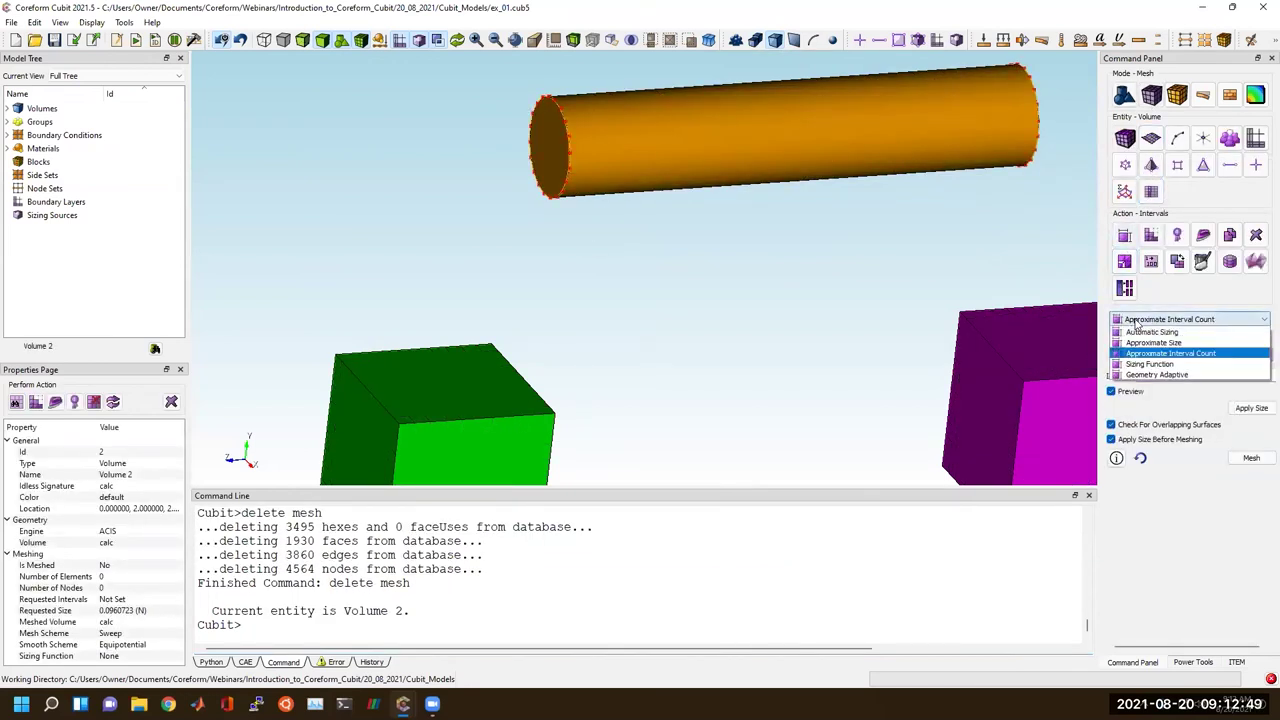
left_click(1150, 332)
left_click(1171, 374)
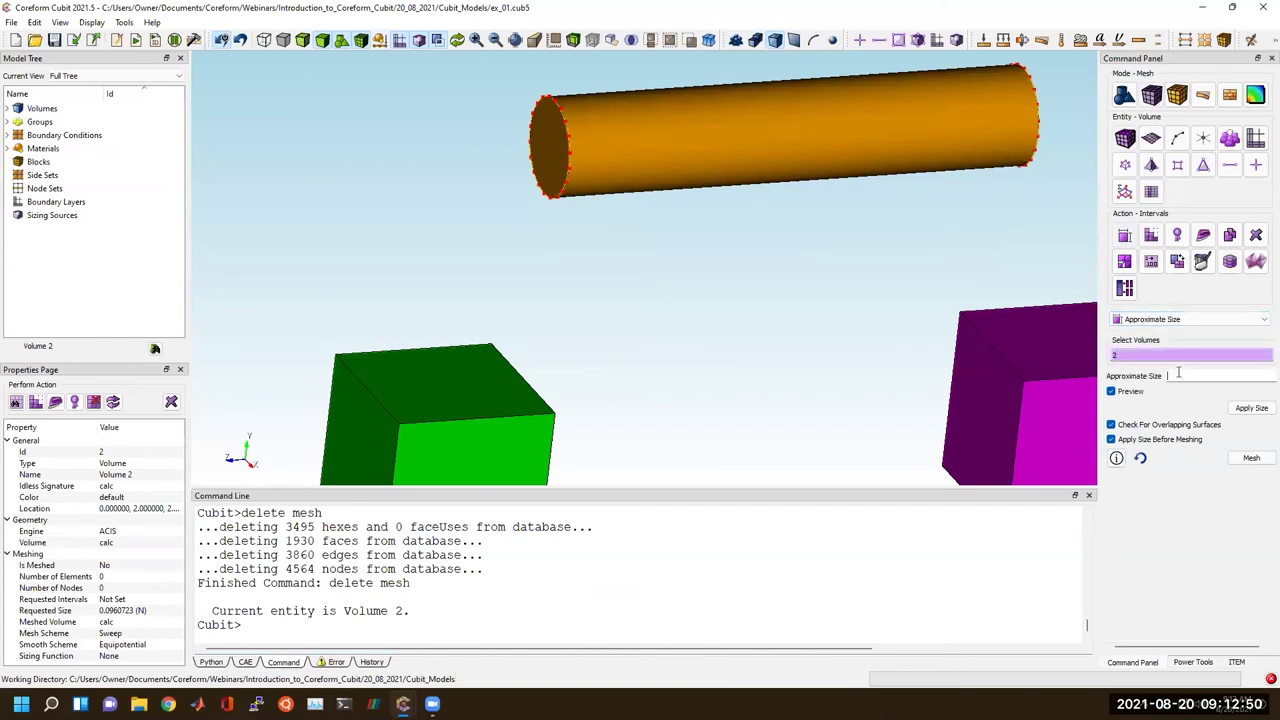
type(".1")
left_click(1251, 409)
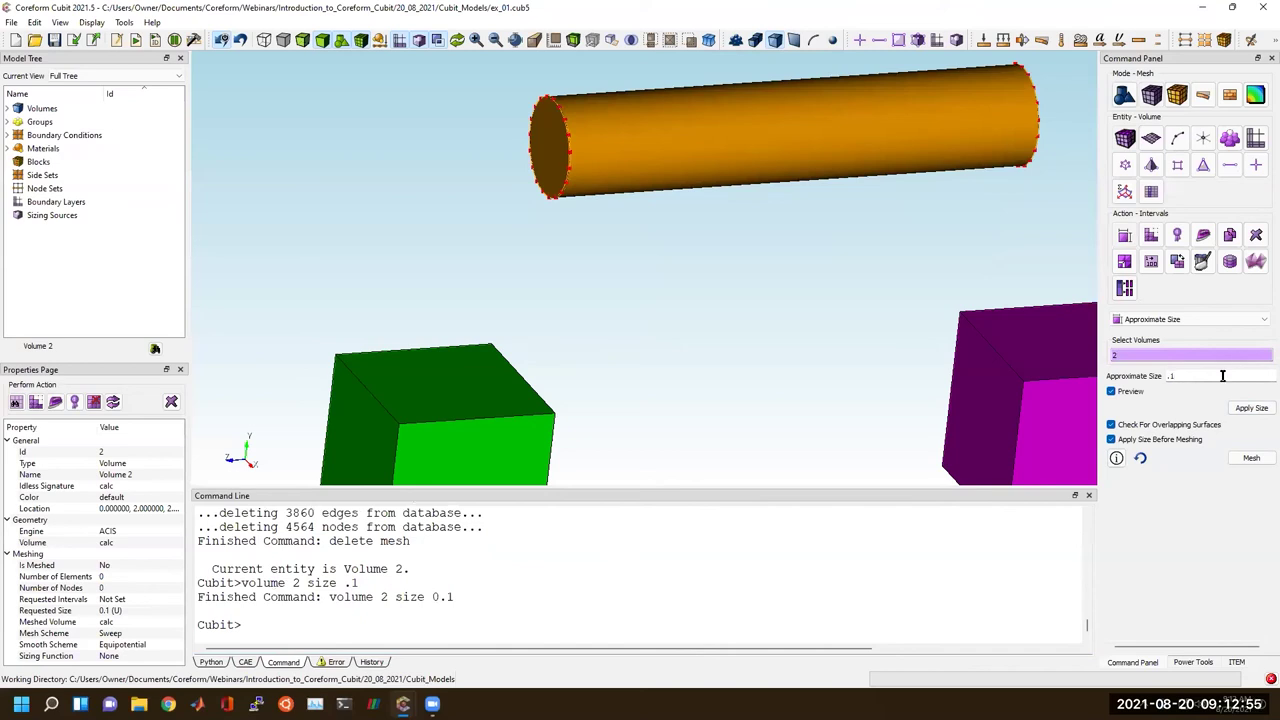
Refine the cylinder's approximate mesh size to .05 and mesh the cylinder.
left_click(1251, 407)
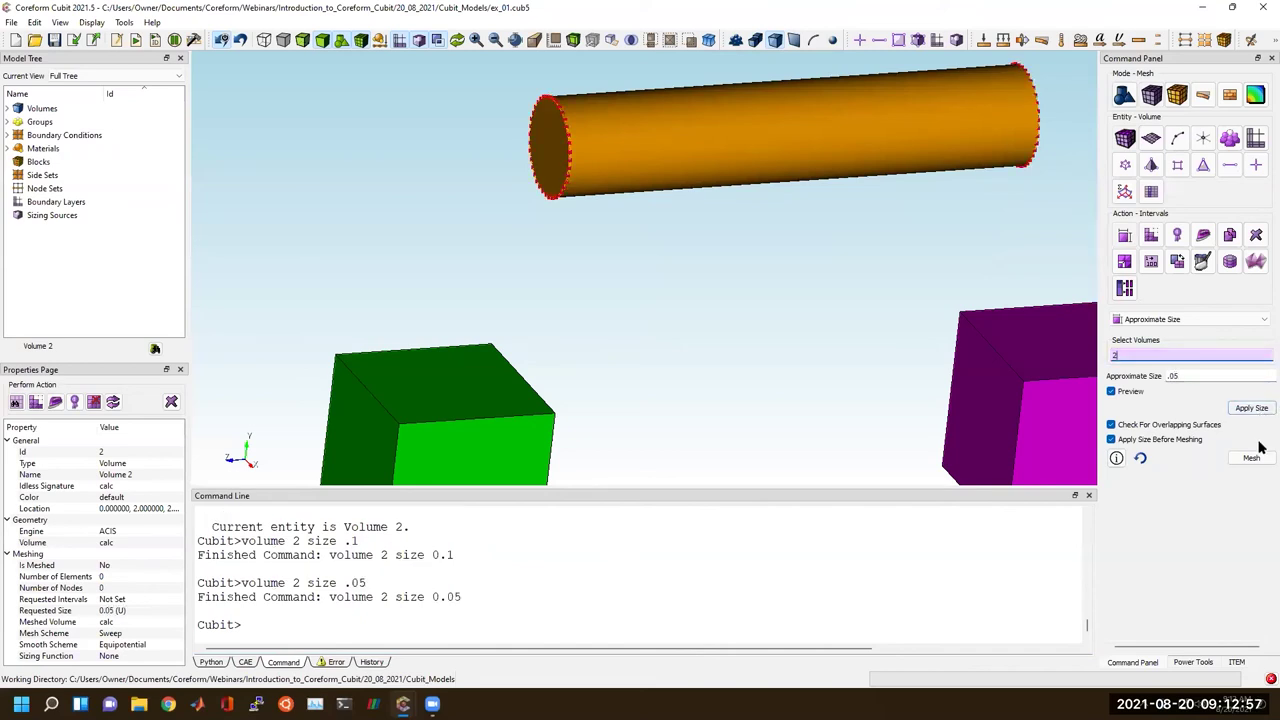
left_click(1251, 457)
left_click(815, 392)
Mesh the green cube, volume 1, without applying a new size to it.
left_click_drag(672, 283, 516, 342)
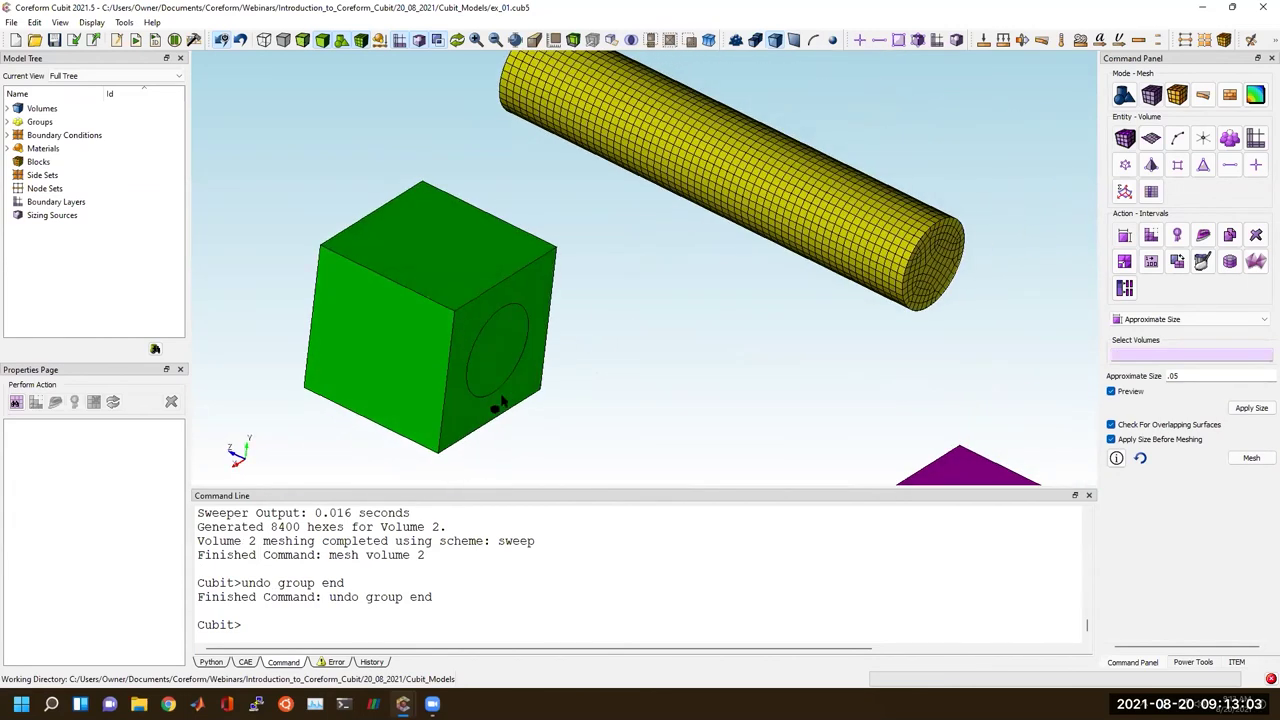
left_click(488, 376)
right_click(488, 376)
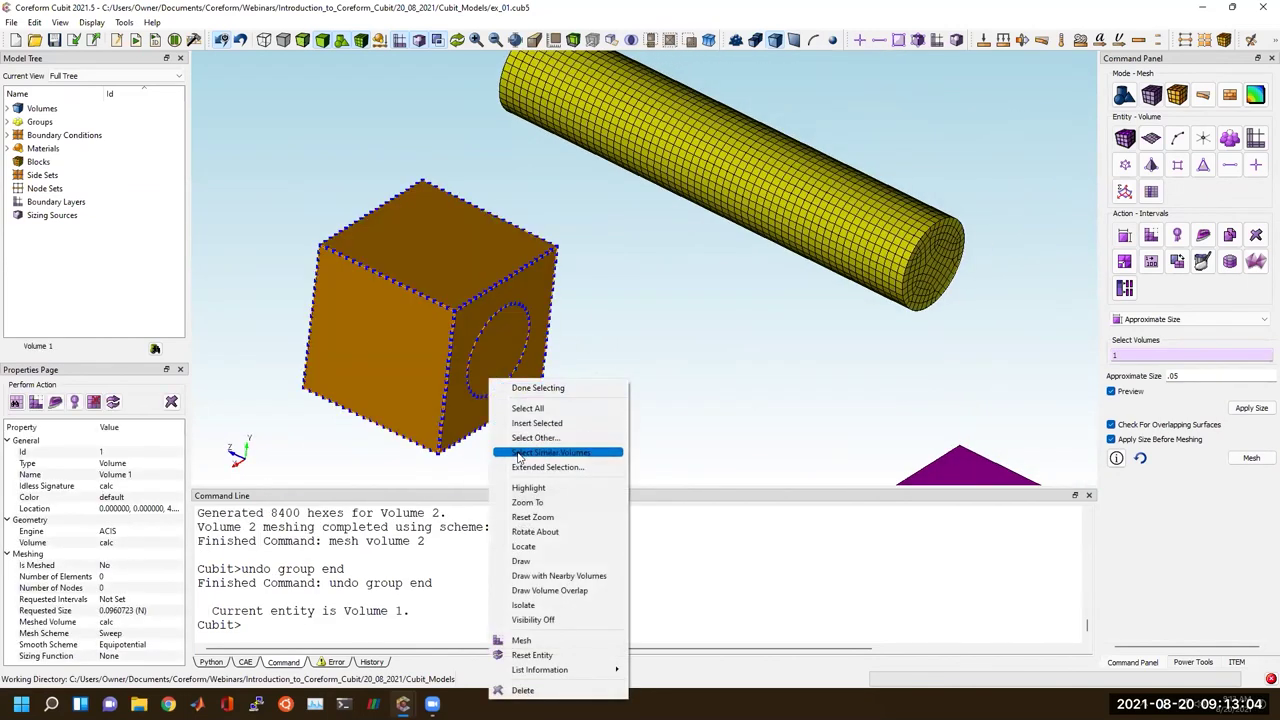
left_click(521, 640)
left_click_drag(678, 334, 542, 296)
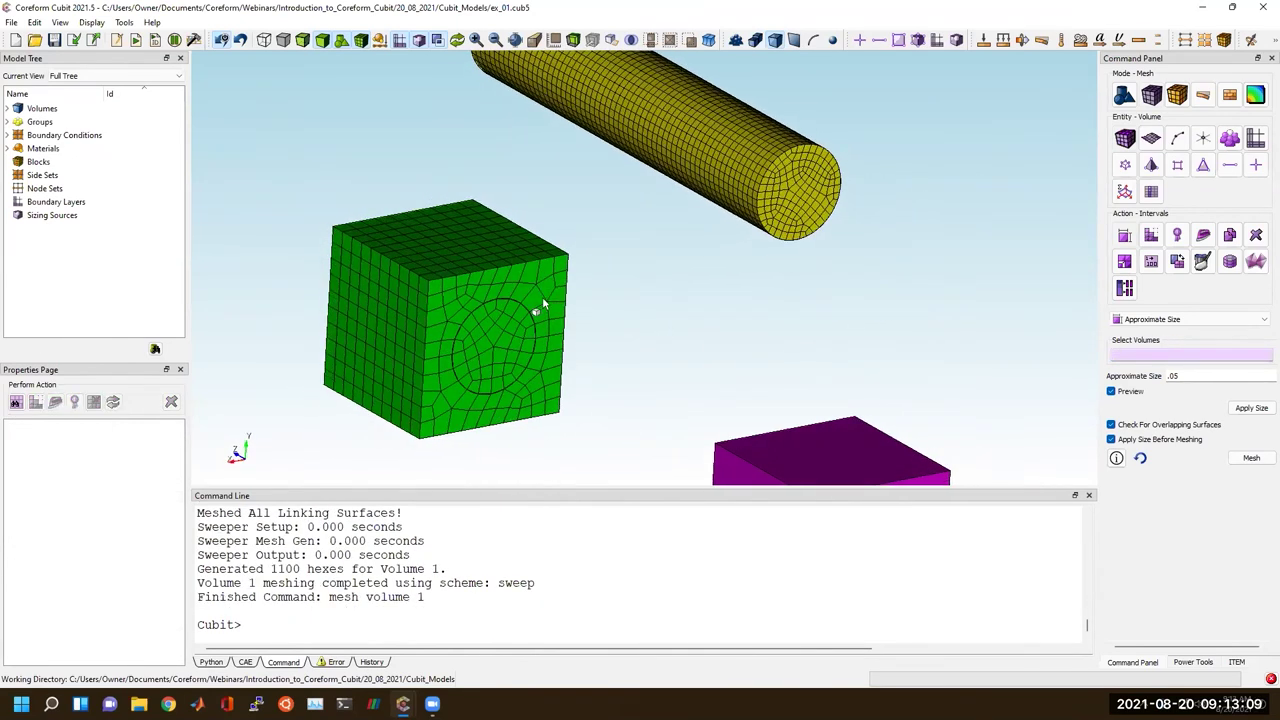
Move the cylinder, volume 2, by a Y distance of -2 and inspect the meshes where it meets the green cube.
left_click(1124, 95)
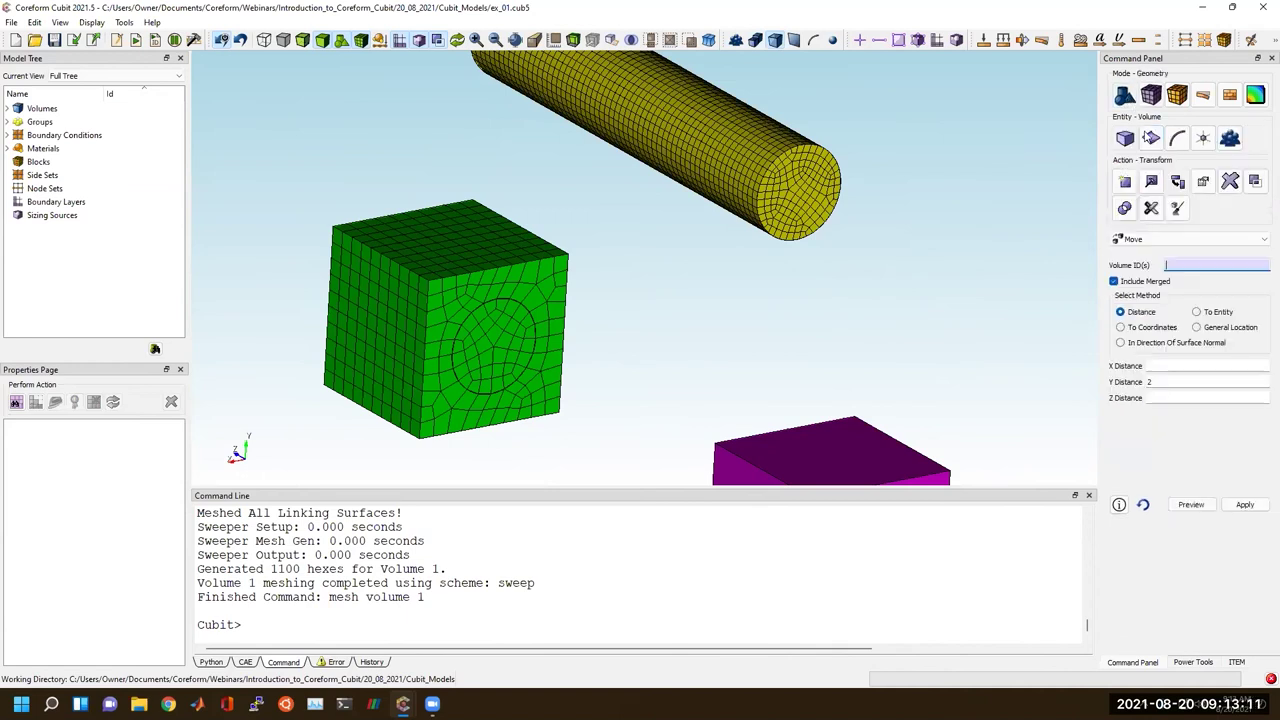
left_click(766, 206)
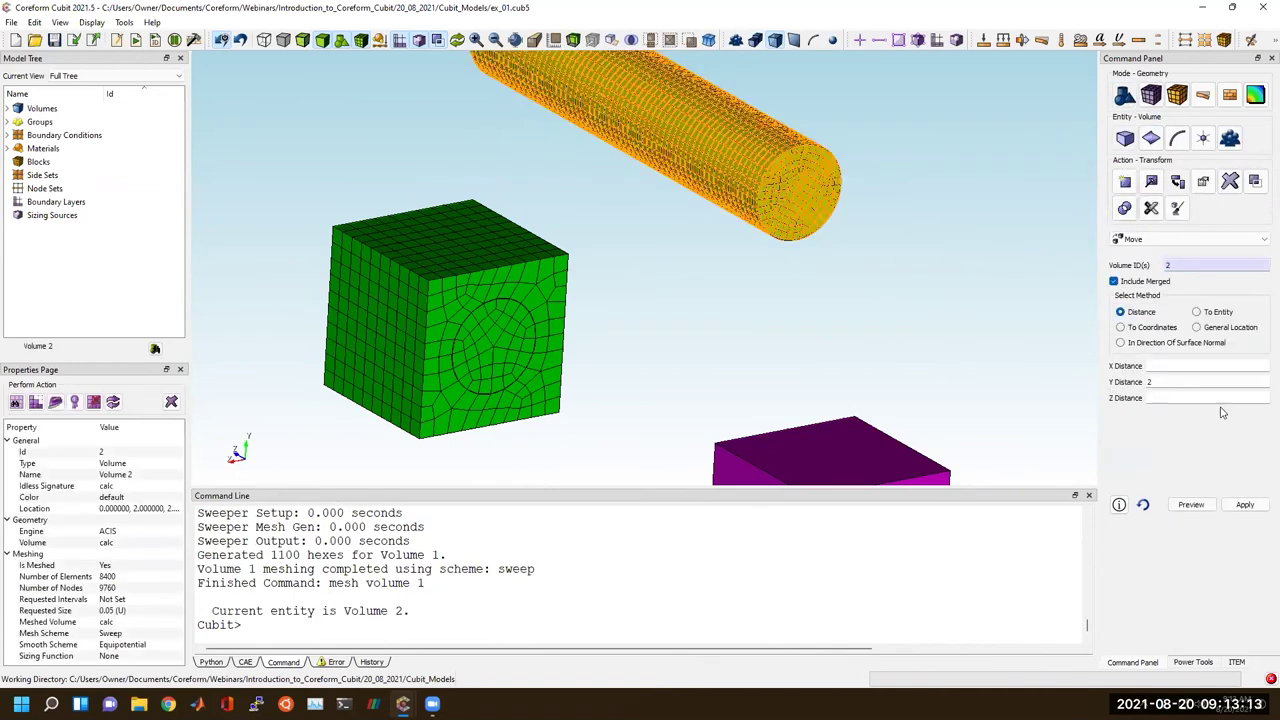
left_click(1213, 366)
double_click(1220, 386)
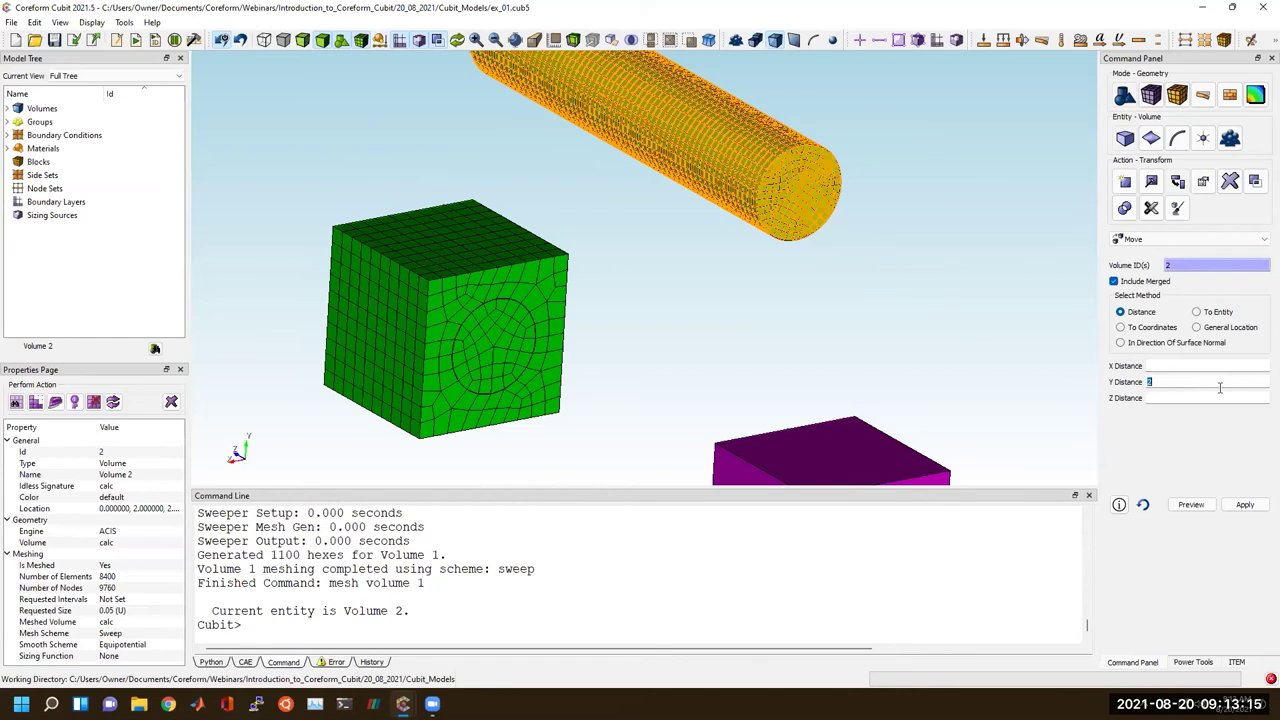
left_click(1245, 504)
scroll(833, 263, "up", 2)
scroll(833, 263, "up", 4)
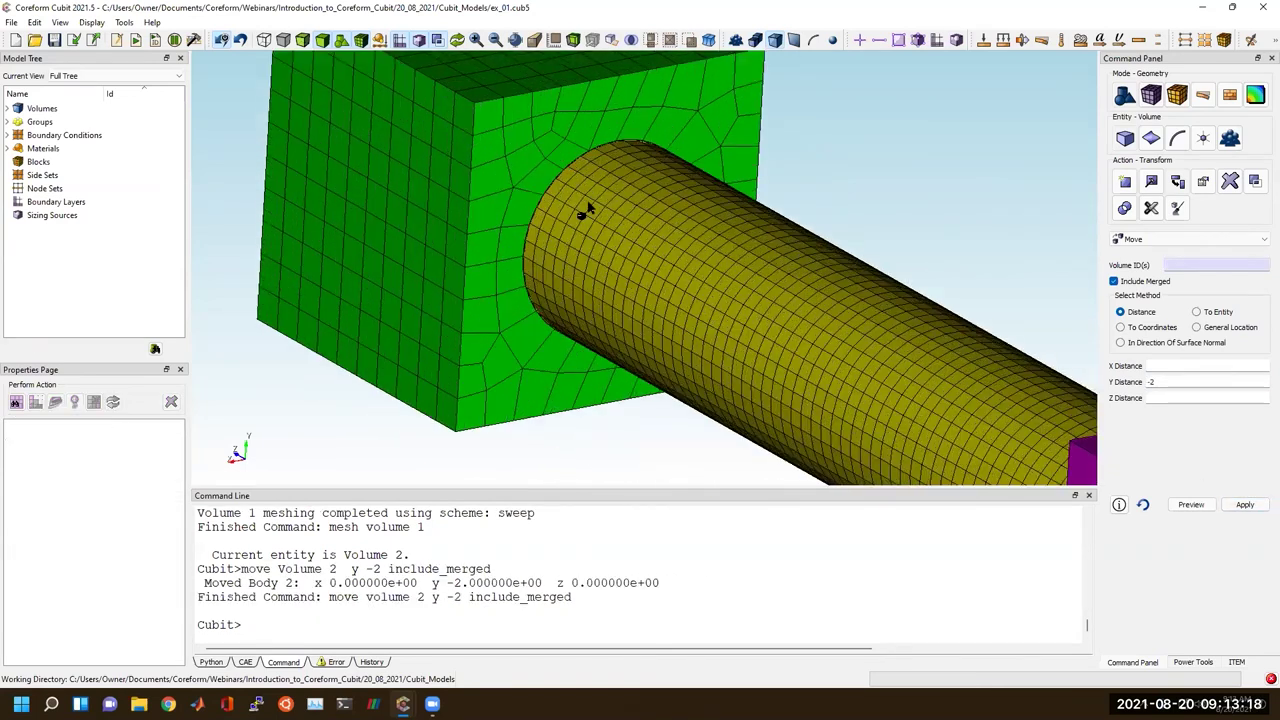
middle_click_drag(588, 205, 618, 38)
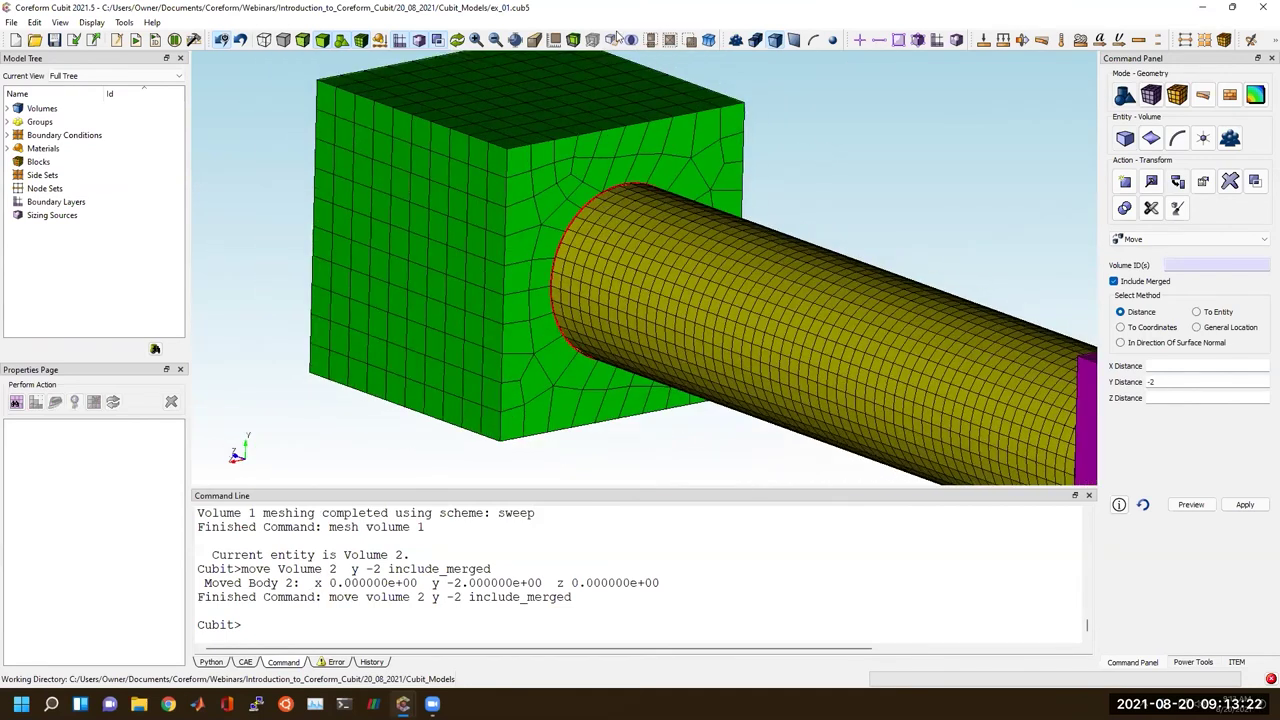
left_click(617, 122)
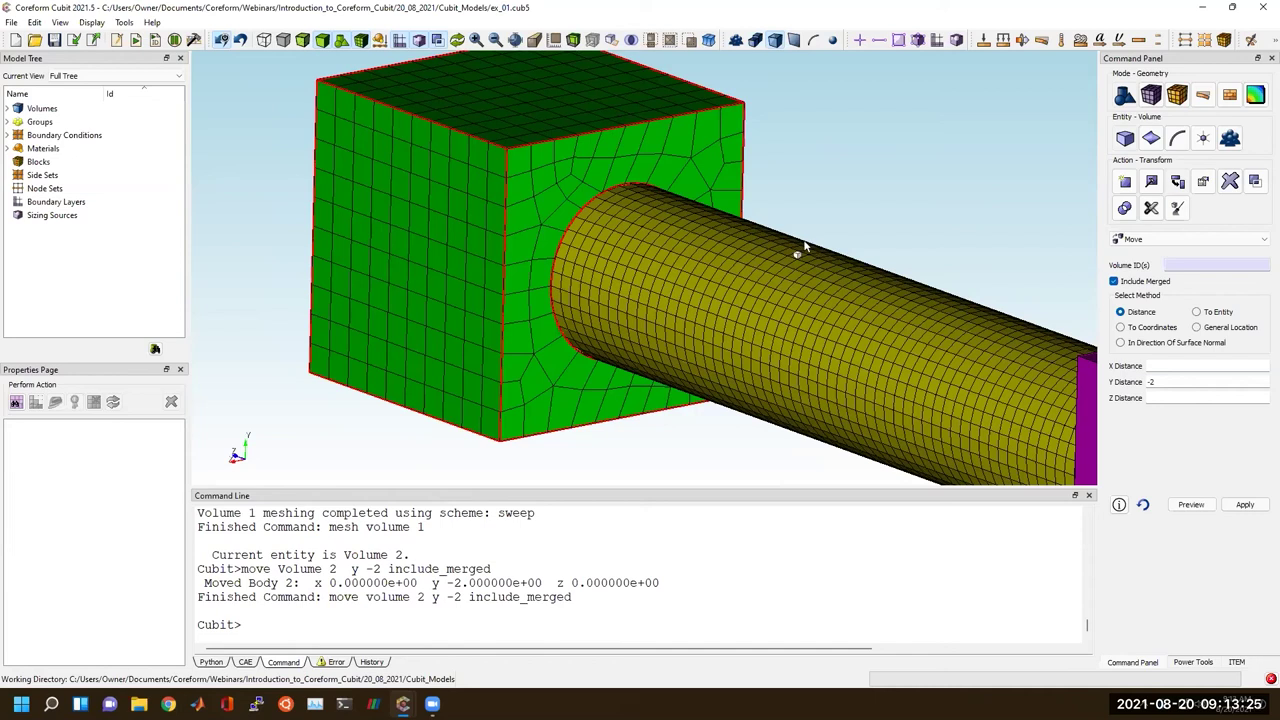
middle_click_drag(608, 357, 532, 122)
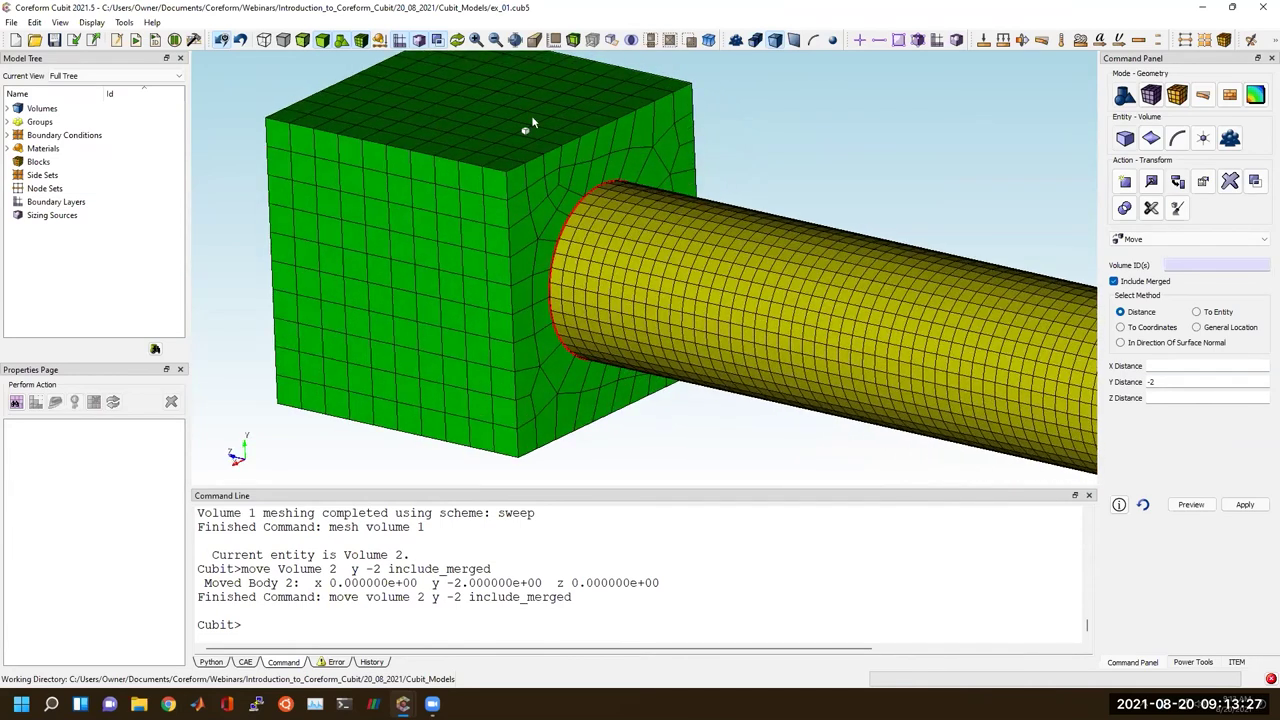
Remove the cylinder and green cube meshes with the command "delete mesh".
right_click(396, 598)
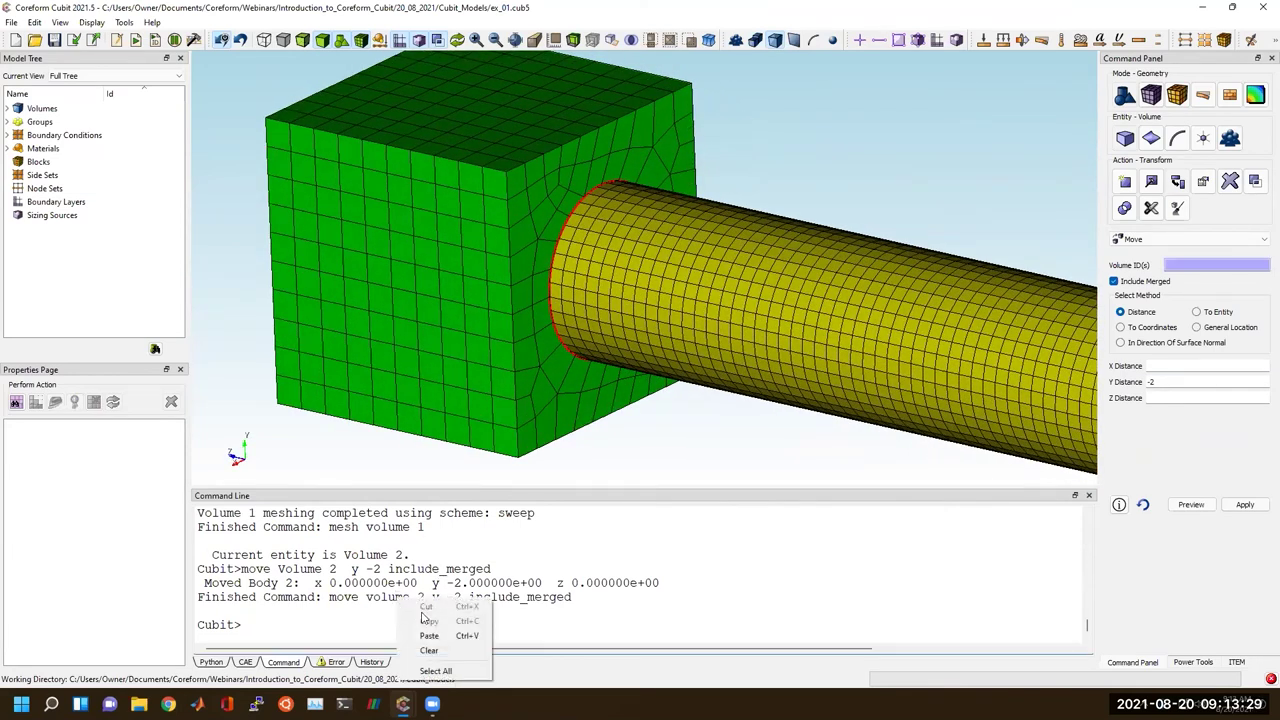
left_click(310, 590)
type("delet")
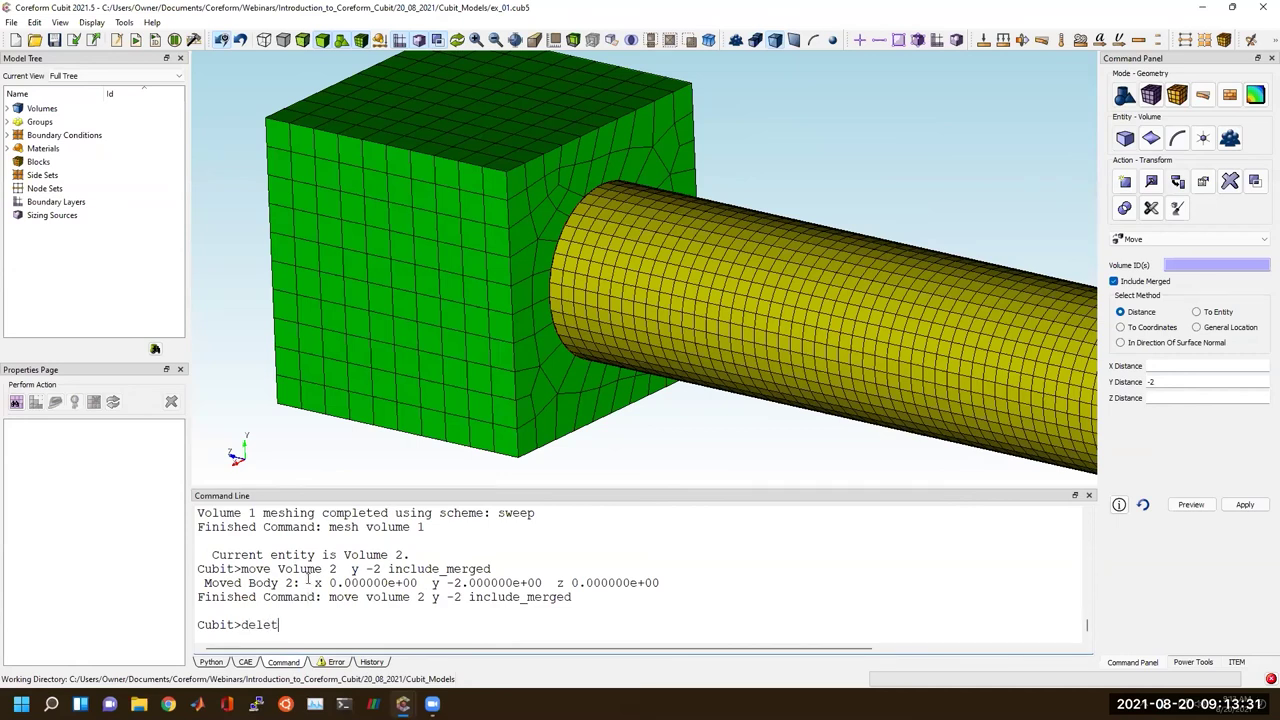
type("e mesh")
key("Return")
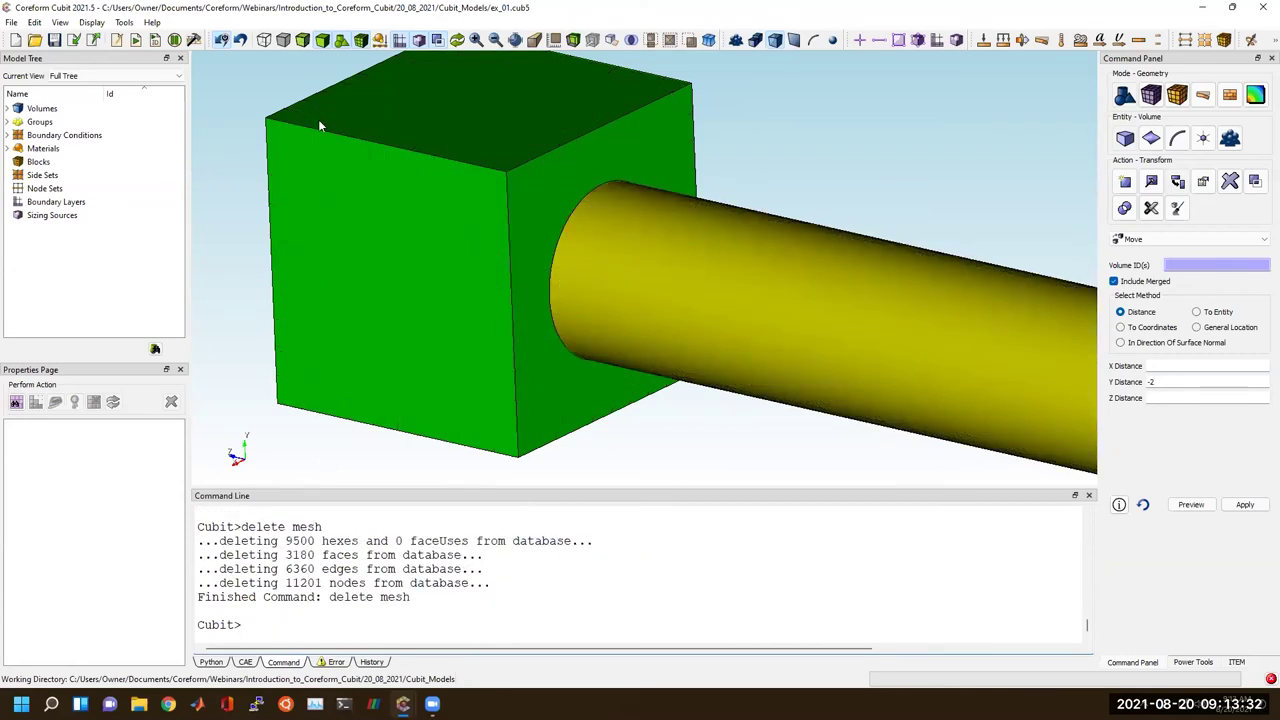
Display the volumes as transparent and examine the overlapping circular faces between the cylinder and the green cube.
left_click(302, 40)
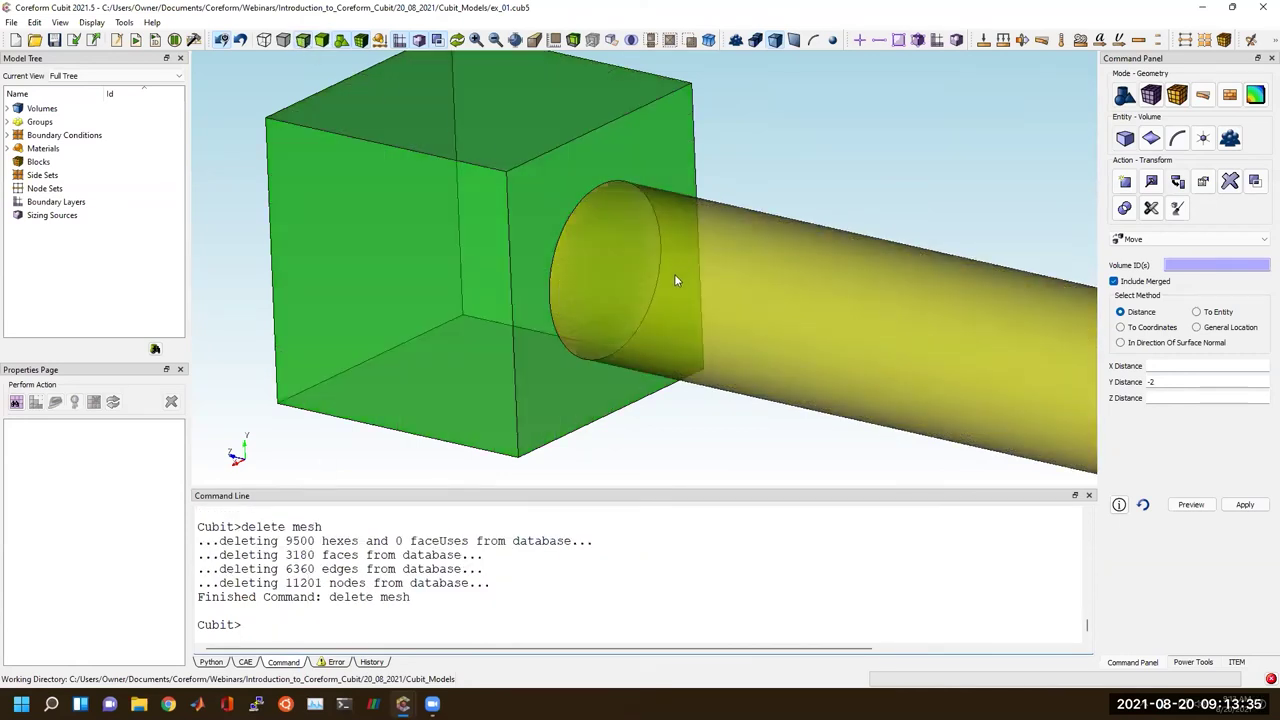
scroll(657, 300, "up", 5)
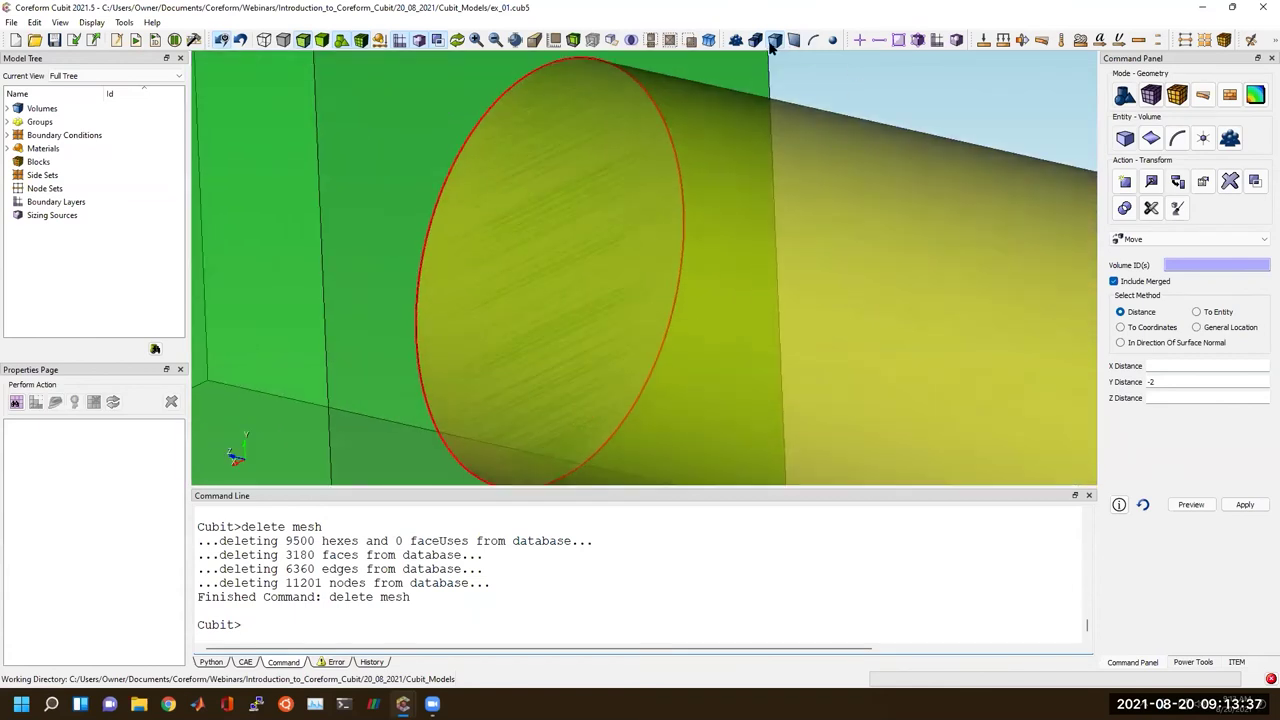
scroll(650, 256, "up", 5)
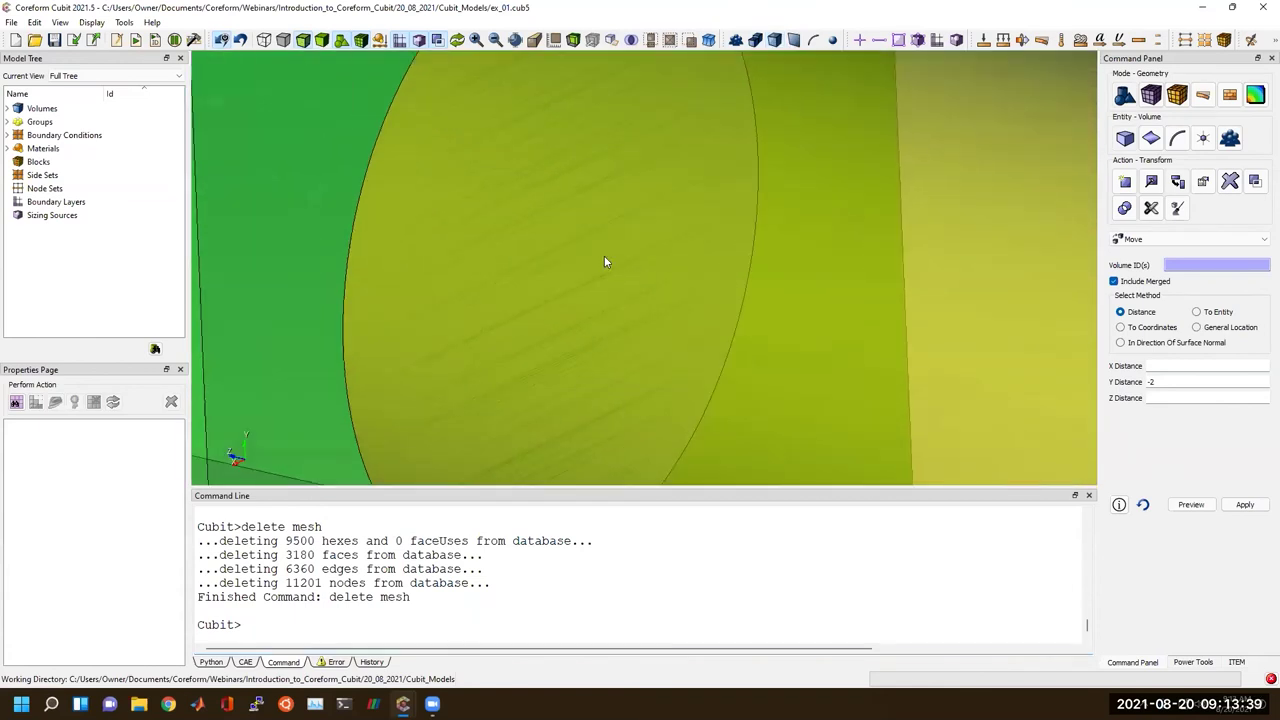
scroll(600, 254, "up", 3)
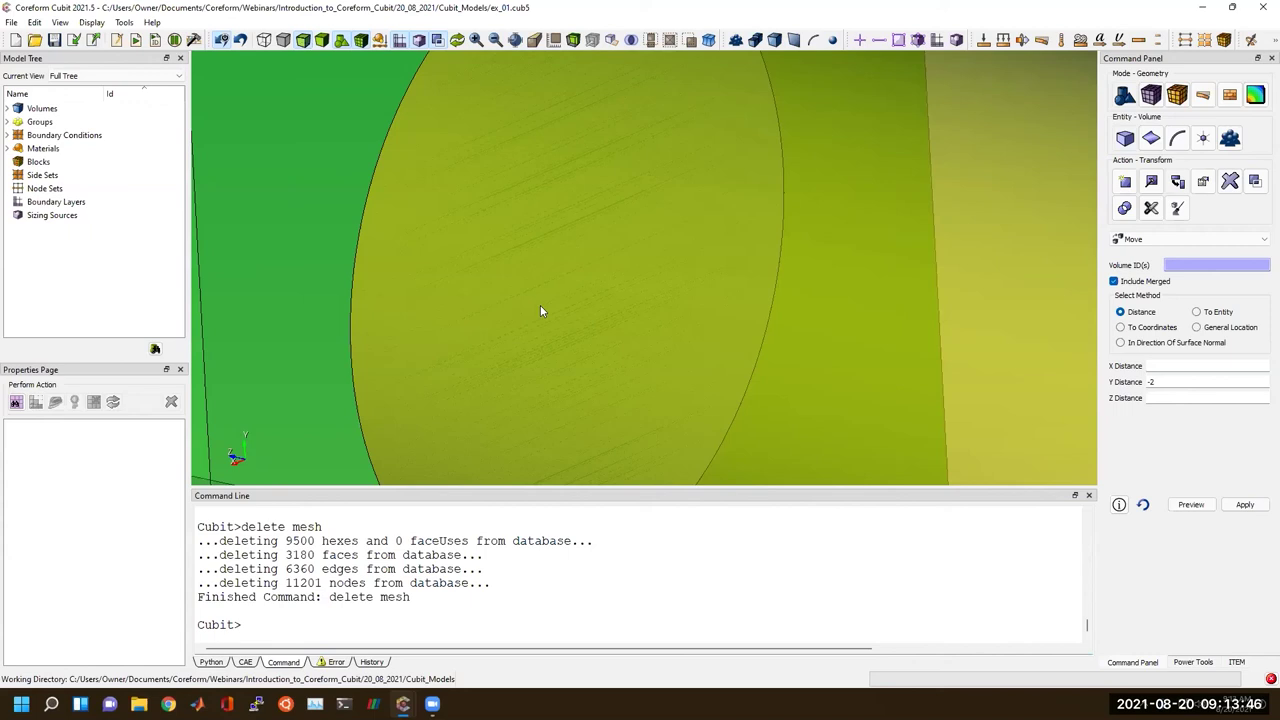
scroll(518, 318, "down", 4)
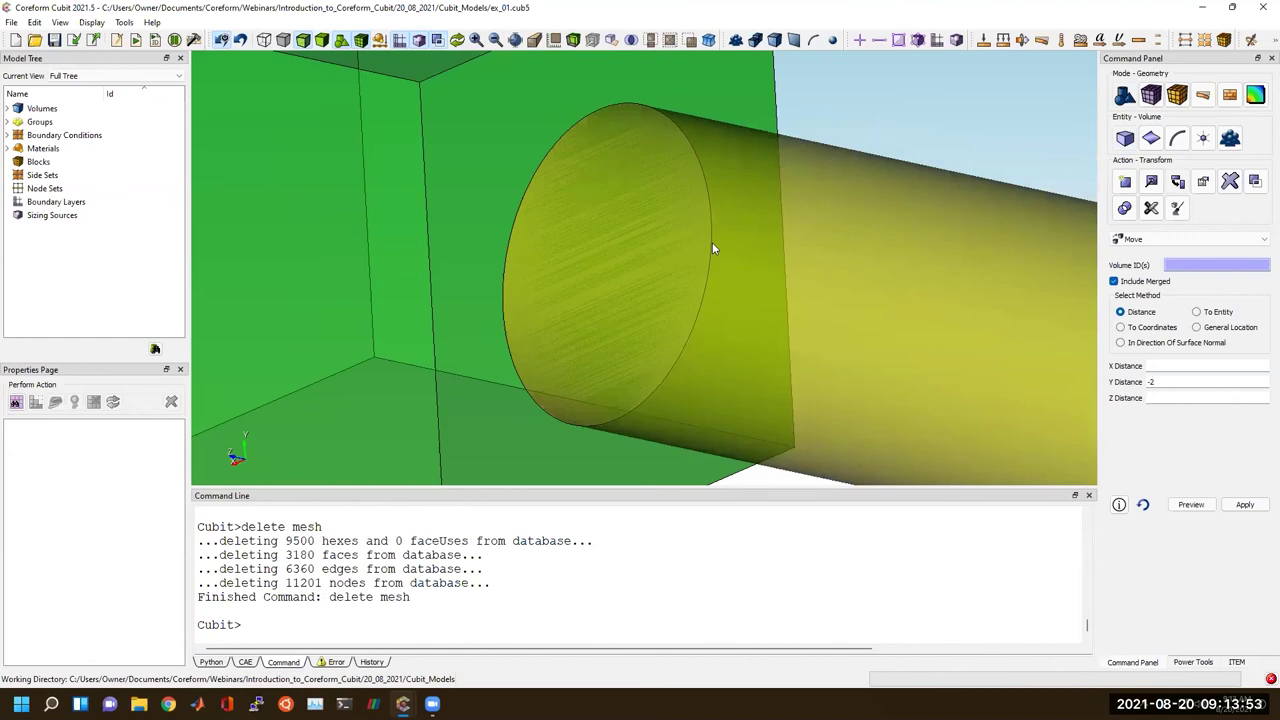
scroll(711, 249, "down", 3)
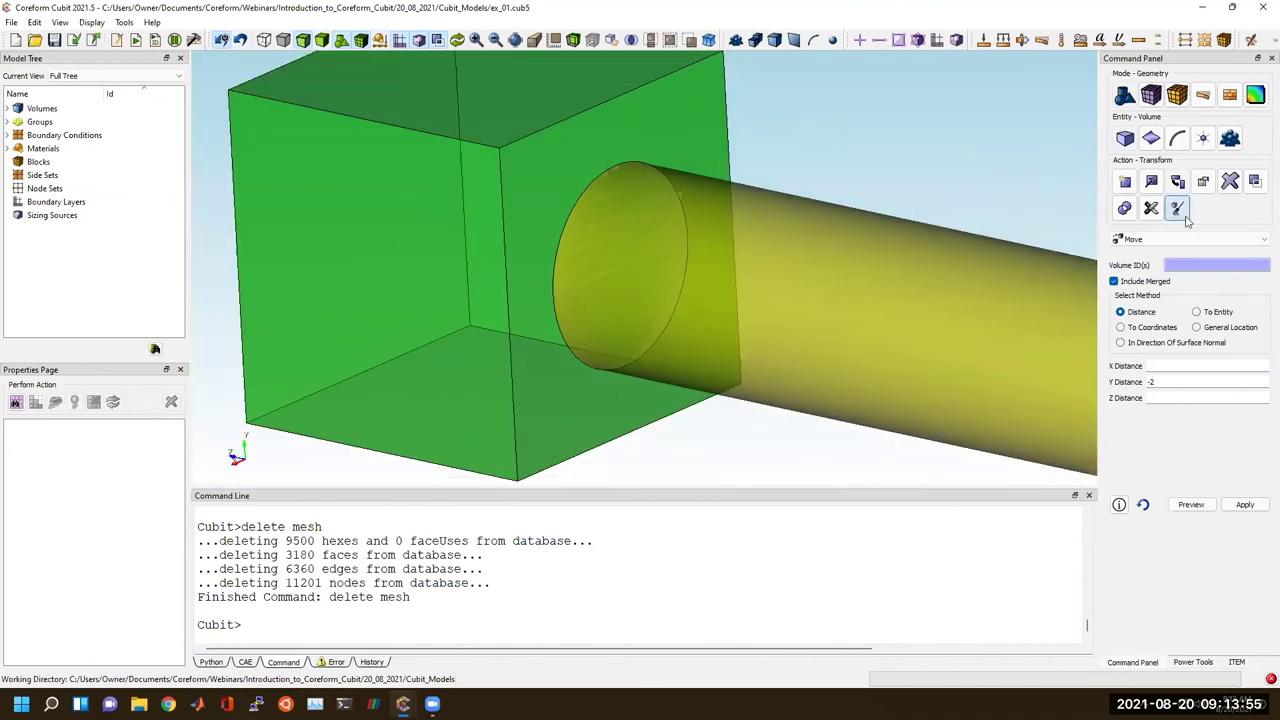
Merge the cylinder and the green cube, volumes 2 and 1, with Merge Volumes.
left_click(1257, 183)
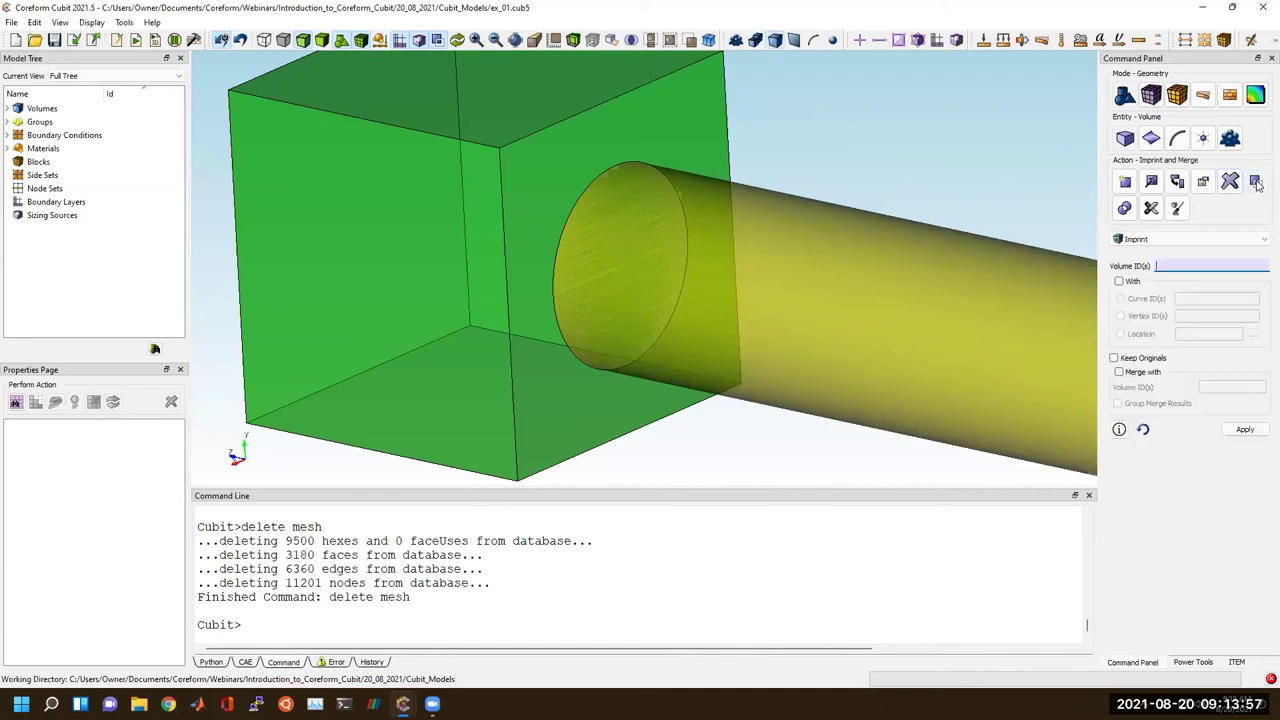
left_click(1190, 239)
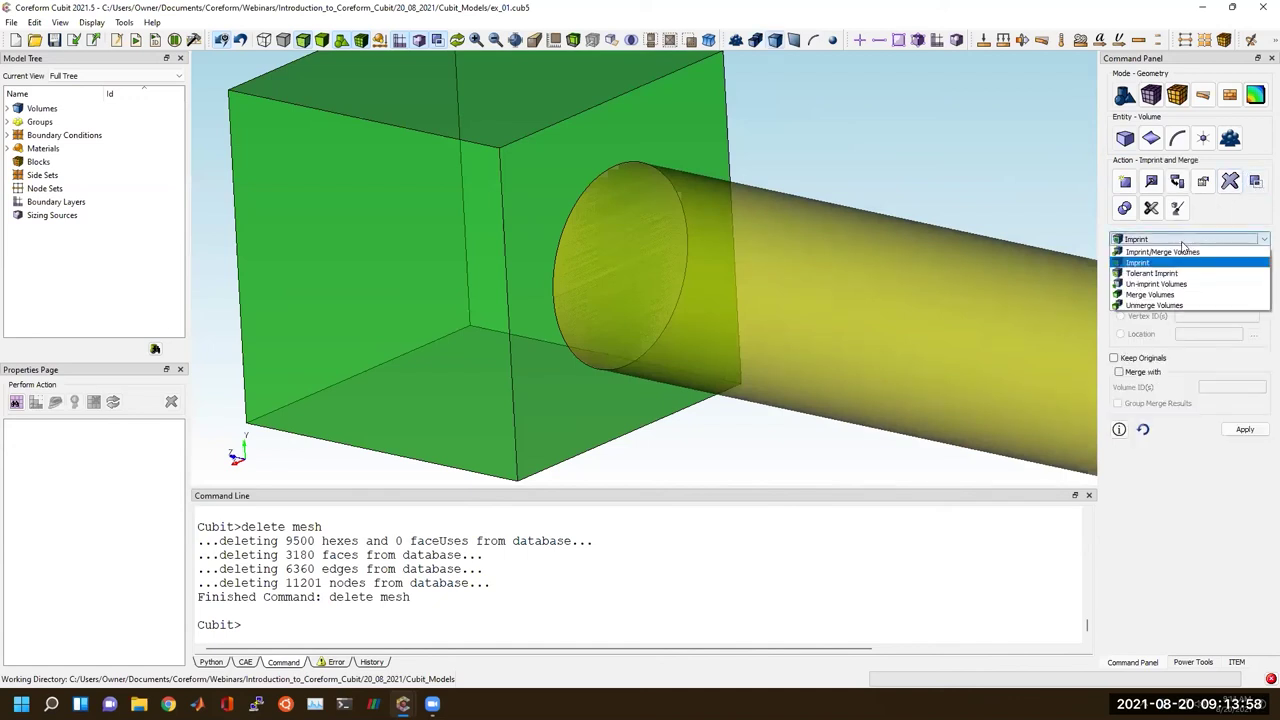
left_click(1150, 300)
left_click(1160, 264)
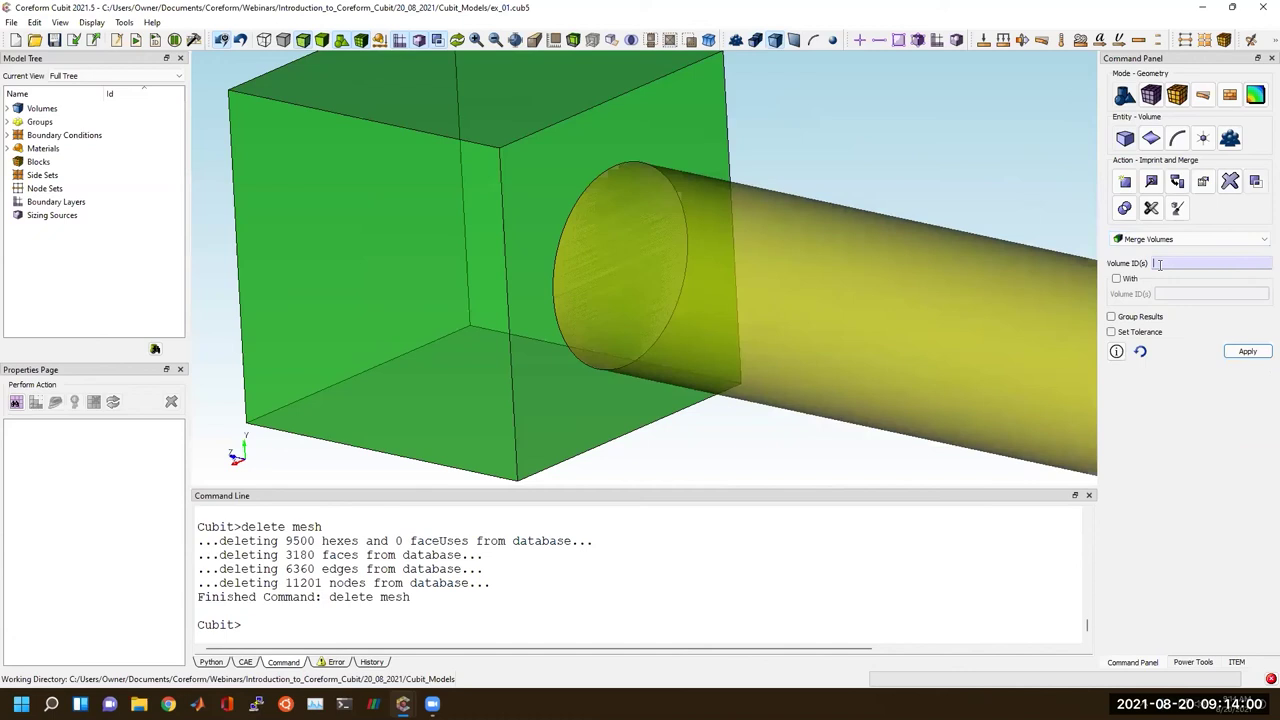
left_click(826, 318)
left_click(449, 320, "ctrl")
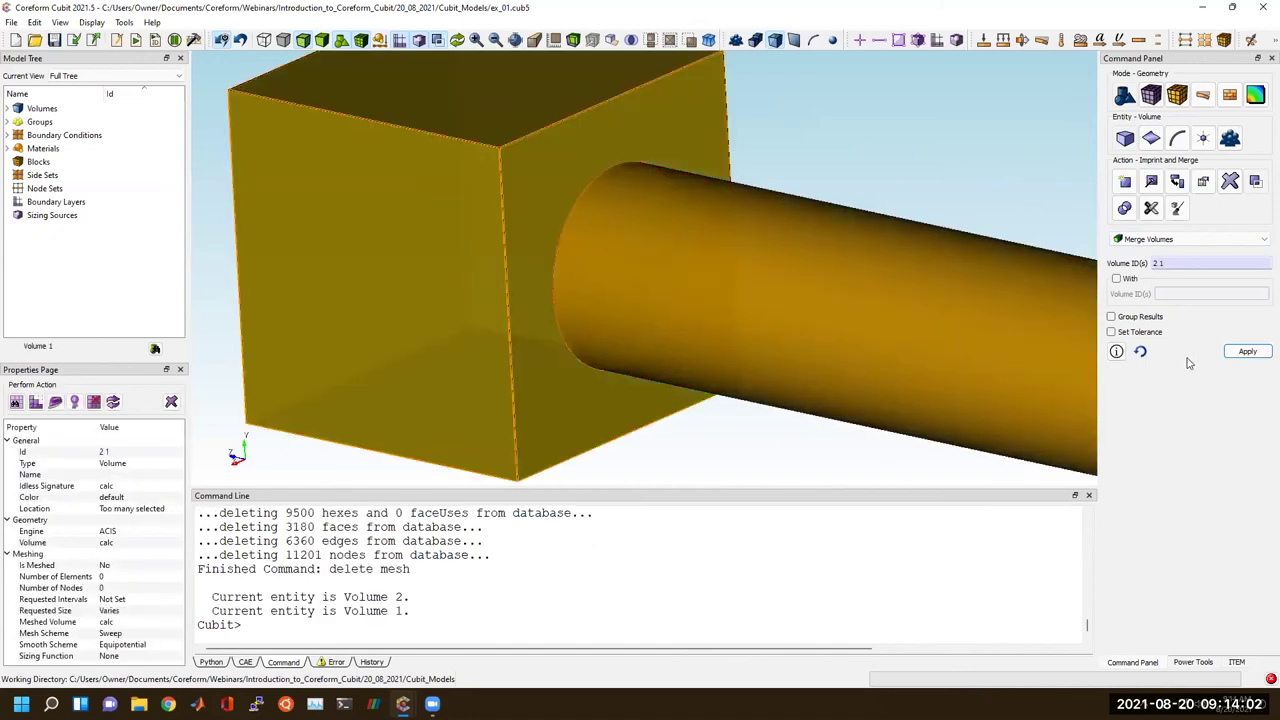
left_click(1249, 352)
scroll(925, 193, "up", 2)
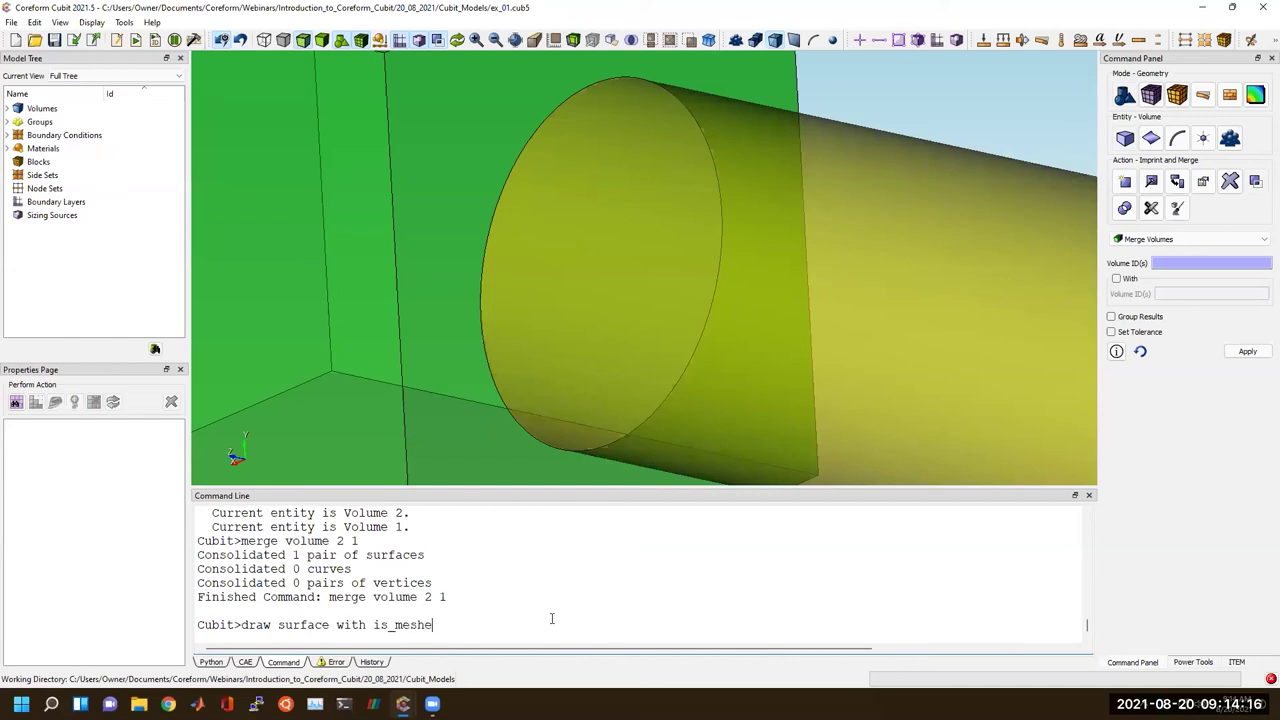
Try the command "draw surface with is_meshed", then correct it to "draw surface with is_merged" to draw only merged surfaces.
key("Return")
key("Up")
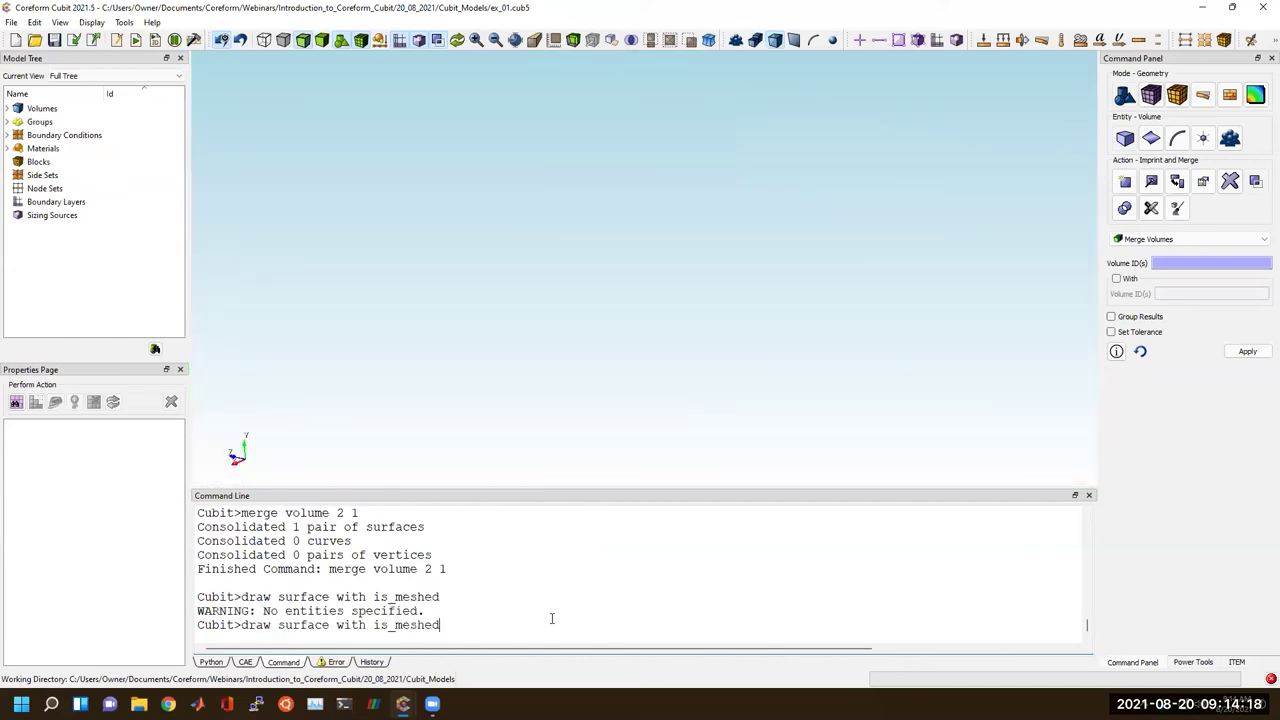
key("BackSpace")
key("BackSpace")
type("rged")
key("Return")
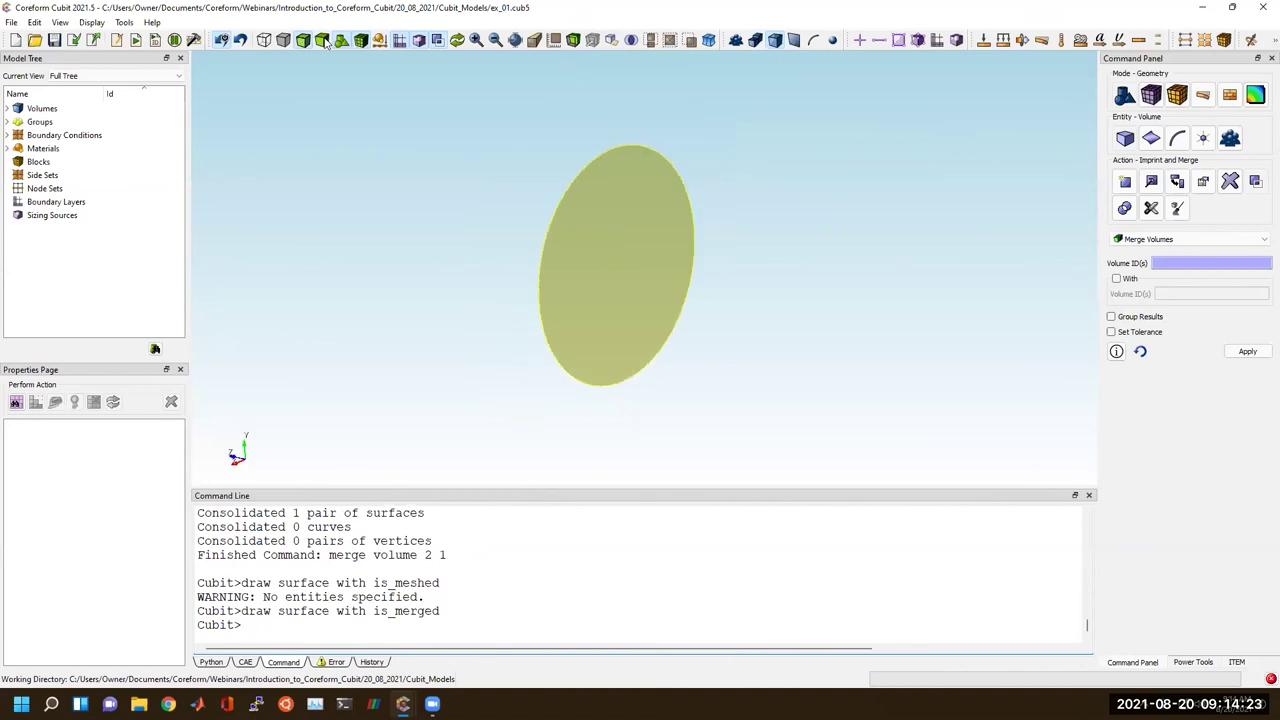
scroll(634, 284, "down", 3)
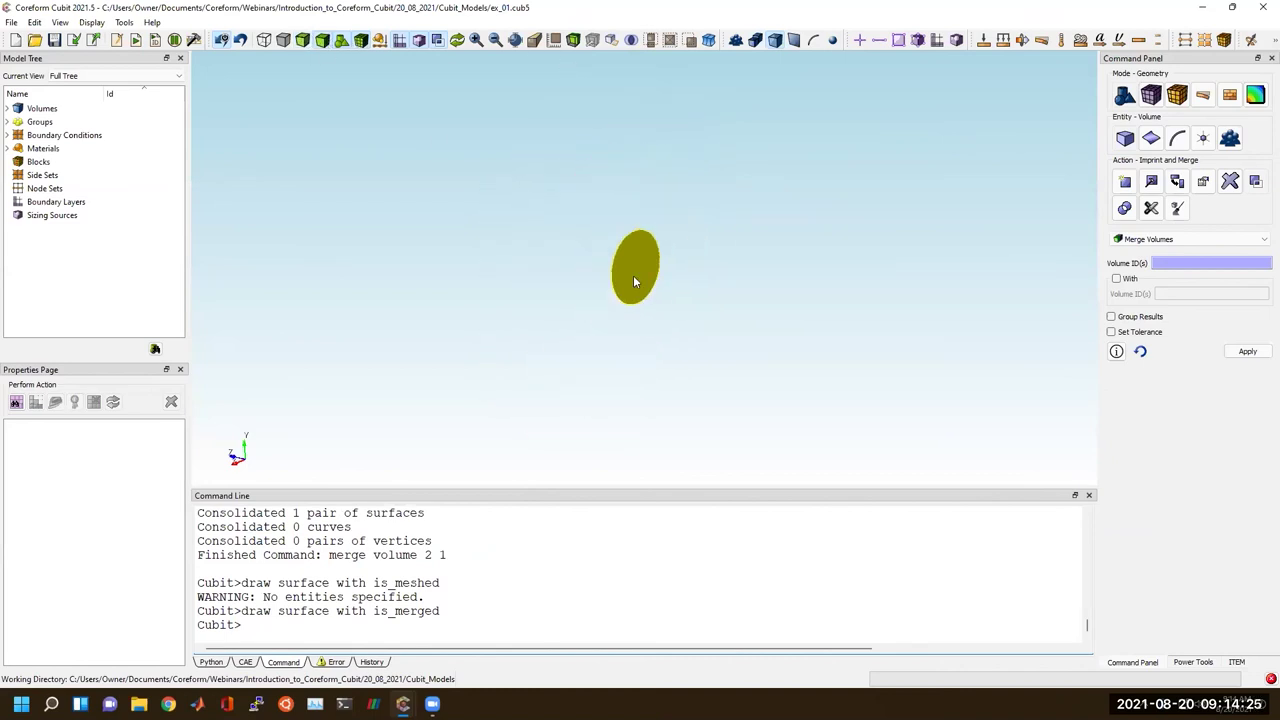
Restore the display of all volumes with the command "display" and refit the view to the dumbbell.
middle_click_drag(634, 280, 560, 264)
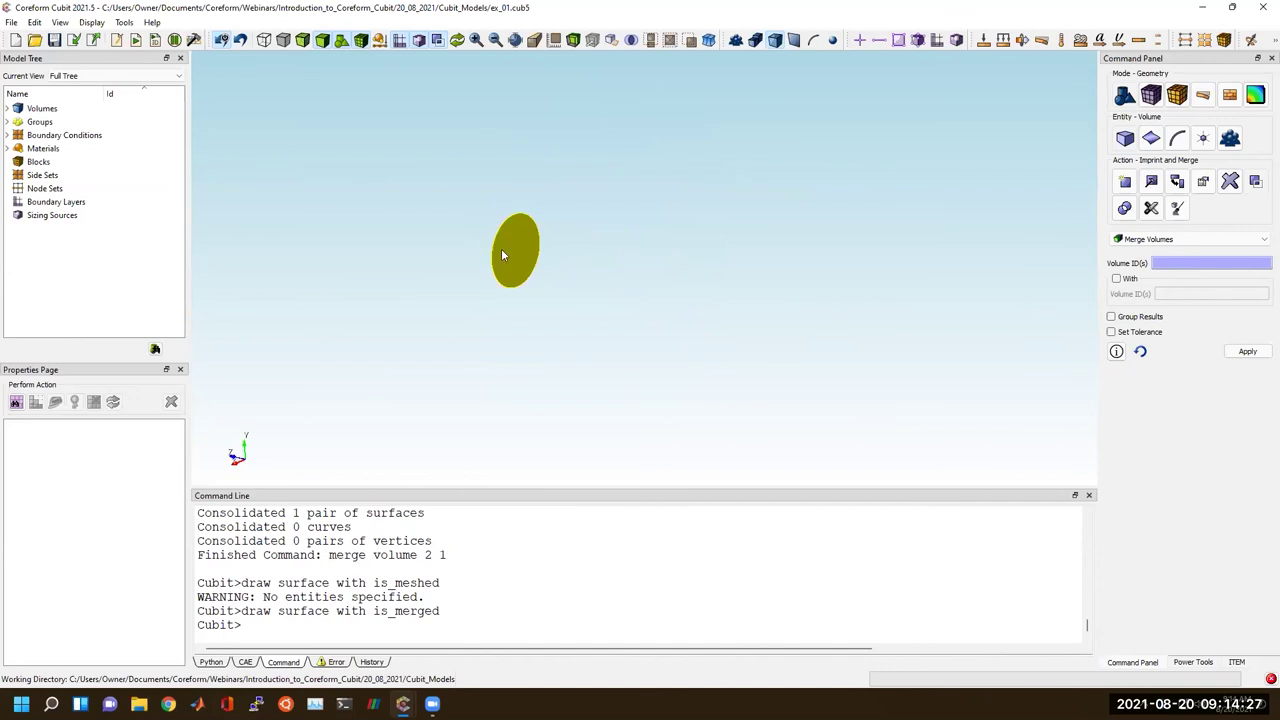
left_click(407, 626)
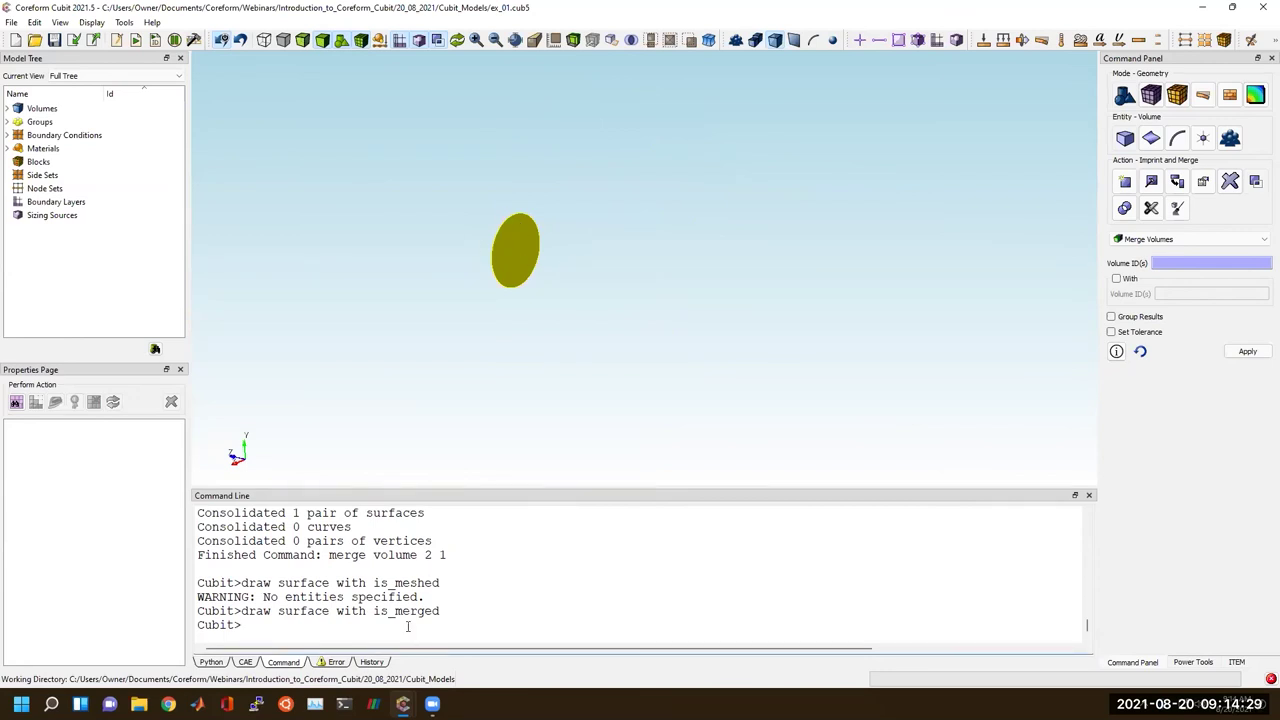
key("Up")
key("BackSpace")
key("BackSpace")
key("BackSpace")
key("BackSpace")
key("BackSpace")
key("BackSpace")
key("BackSpace")
key("BackSpace")
key("BackSpace")
key("BackSpace")
key("BackSpace")
key("BackSpace")
key("BackSpace")
key("BackSpace")
key("BackSpace")
key("BackSpace")
key("BackSpace")
key("BackSpace")
key("BackSpace")
key("BackSpace")
key("BackSpace")
key("BackSpace")
key("BackSpace")
type("isplay")
key("Return")
scroll(510, 284, "up", 3)
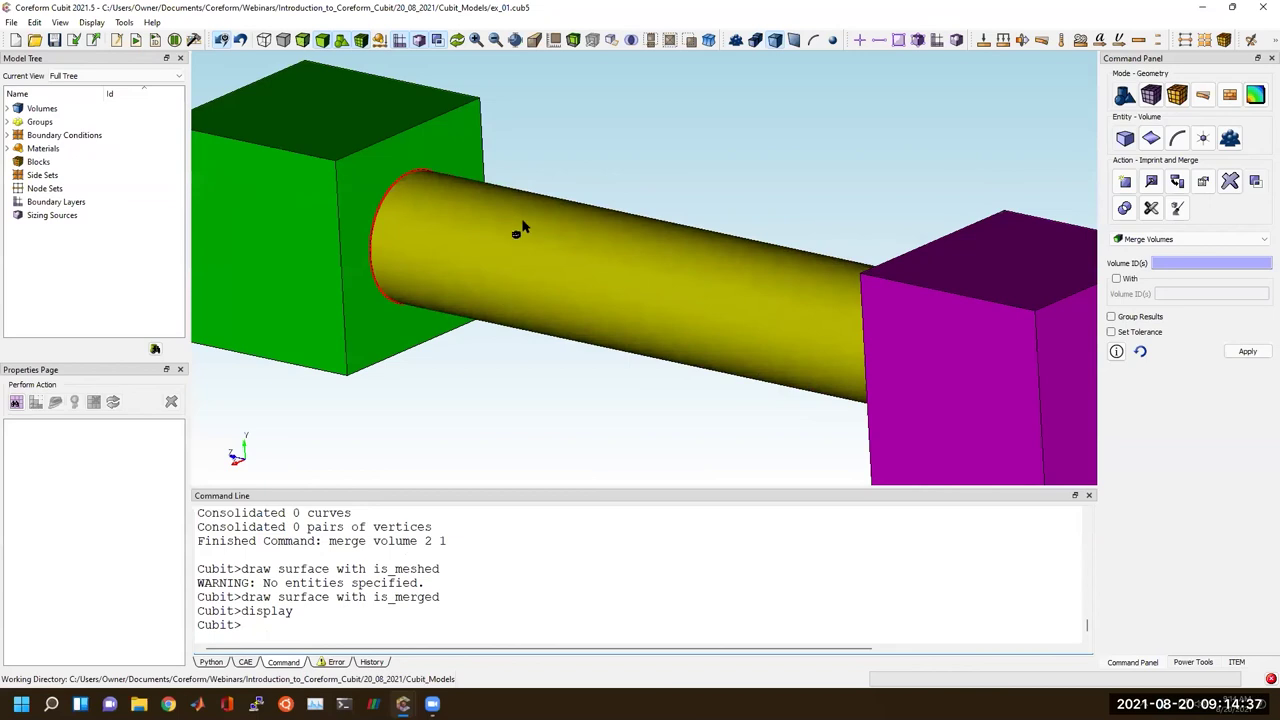
scroll(520, 228, "down", 2)
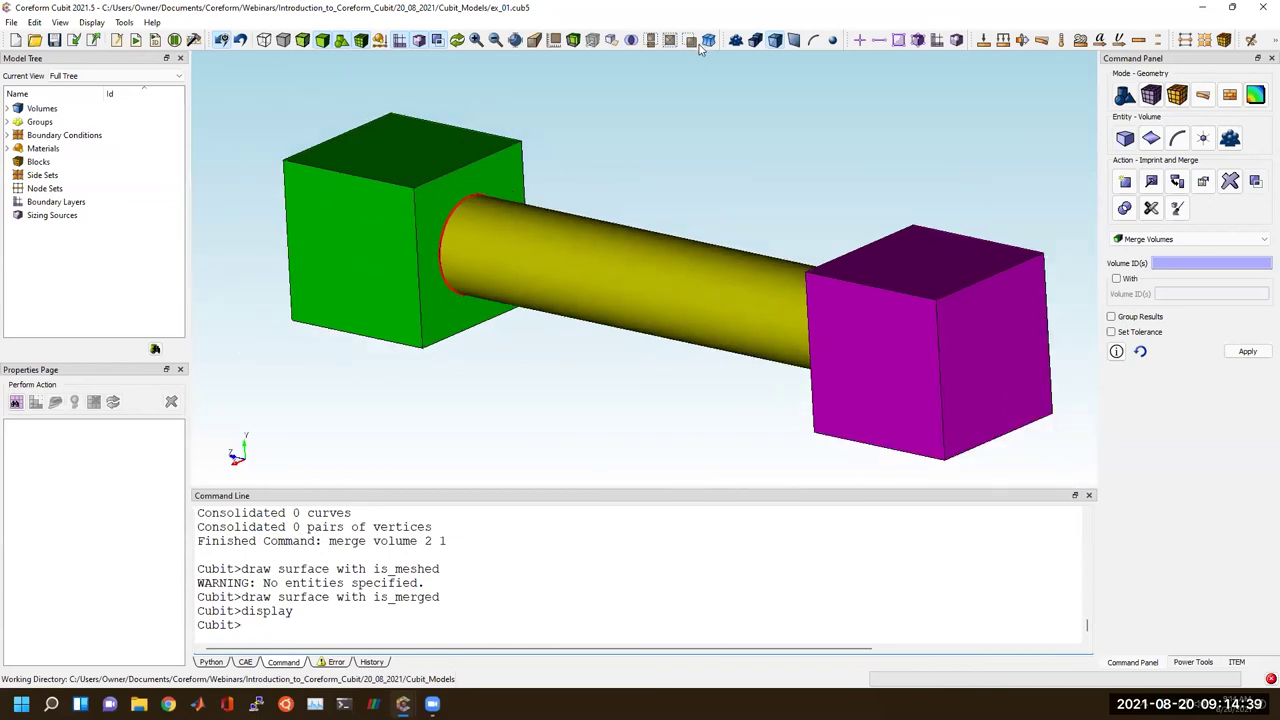
left_click(513, 42)
scroll(511, 70, "up", 4)
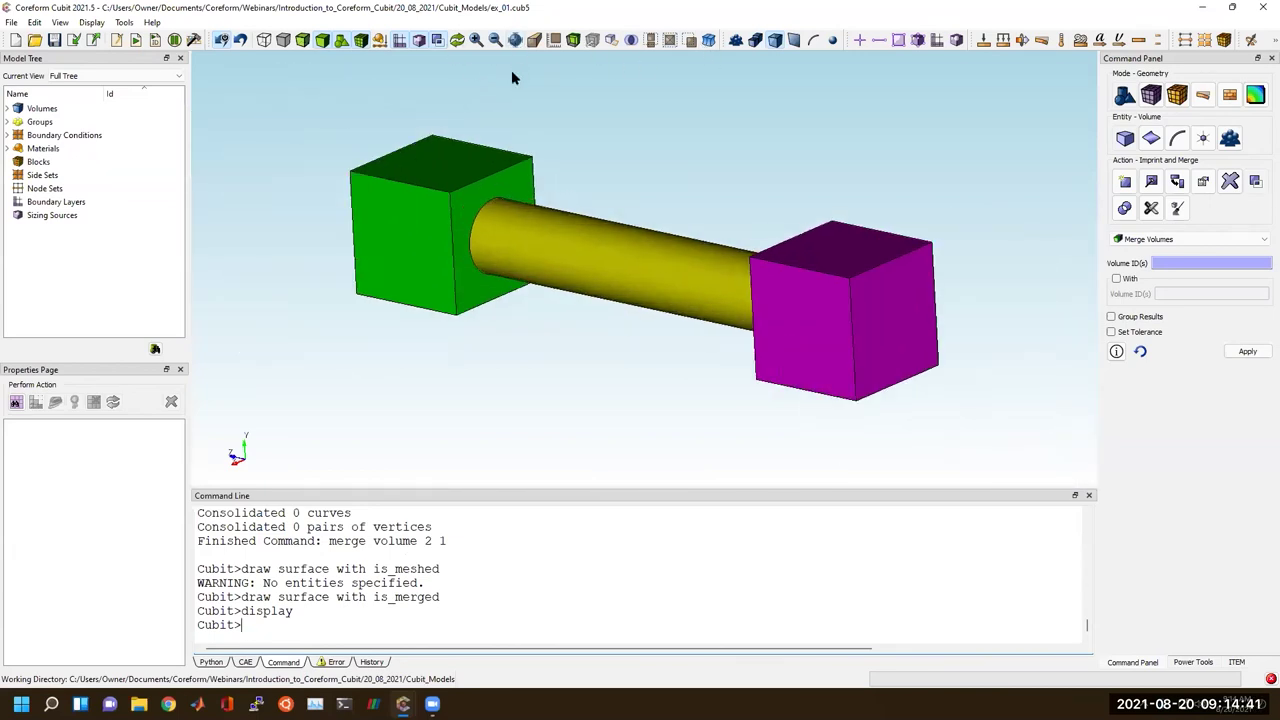
scroll(510, 136, "down", 2)
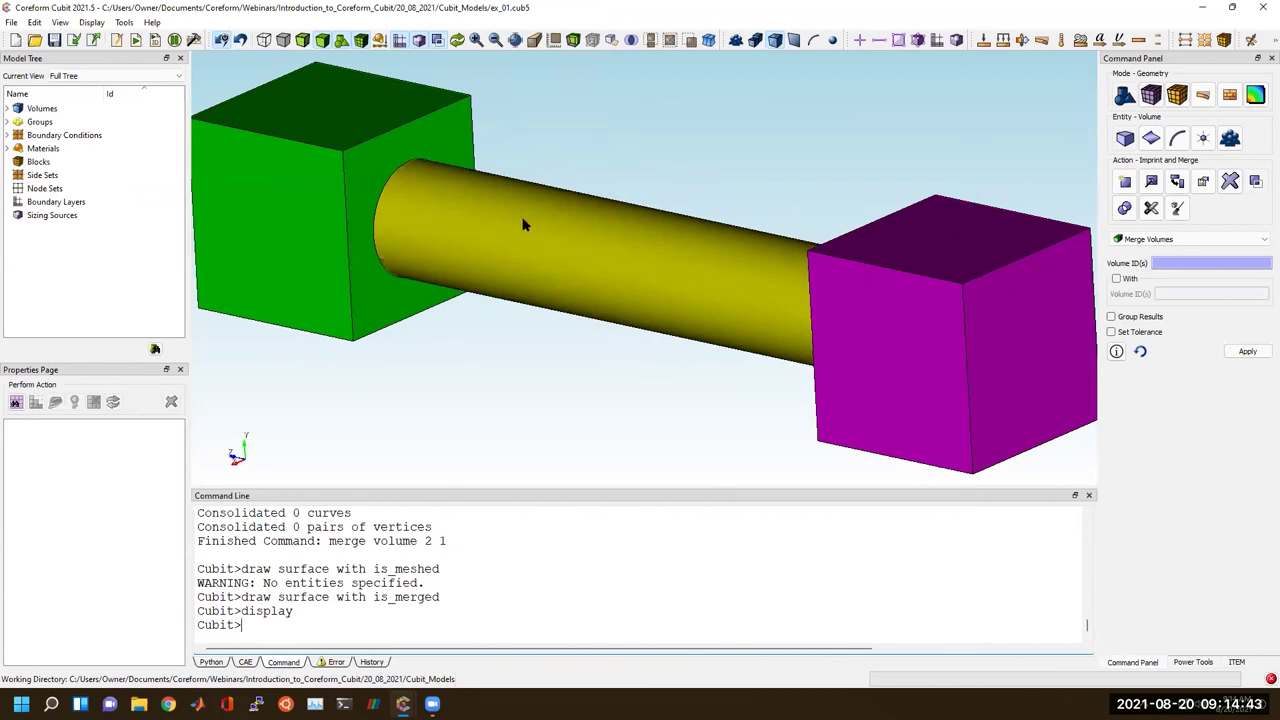
Move the cylinder, volume 2, by a Y distance of 2 with Include Merged enabled.
left_click(1177, 184)
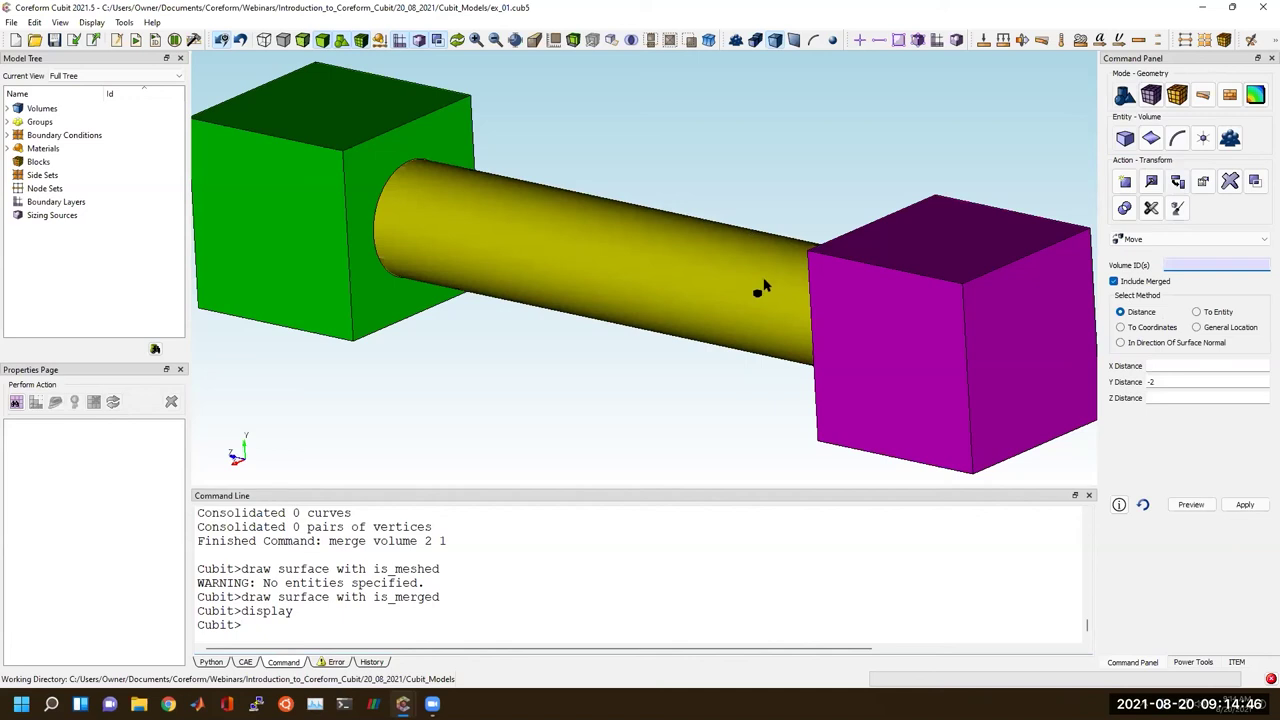
left_click(697, 284)
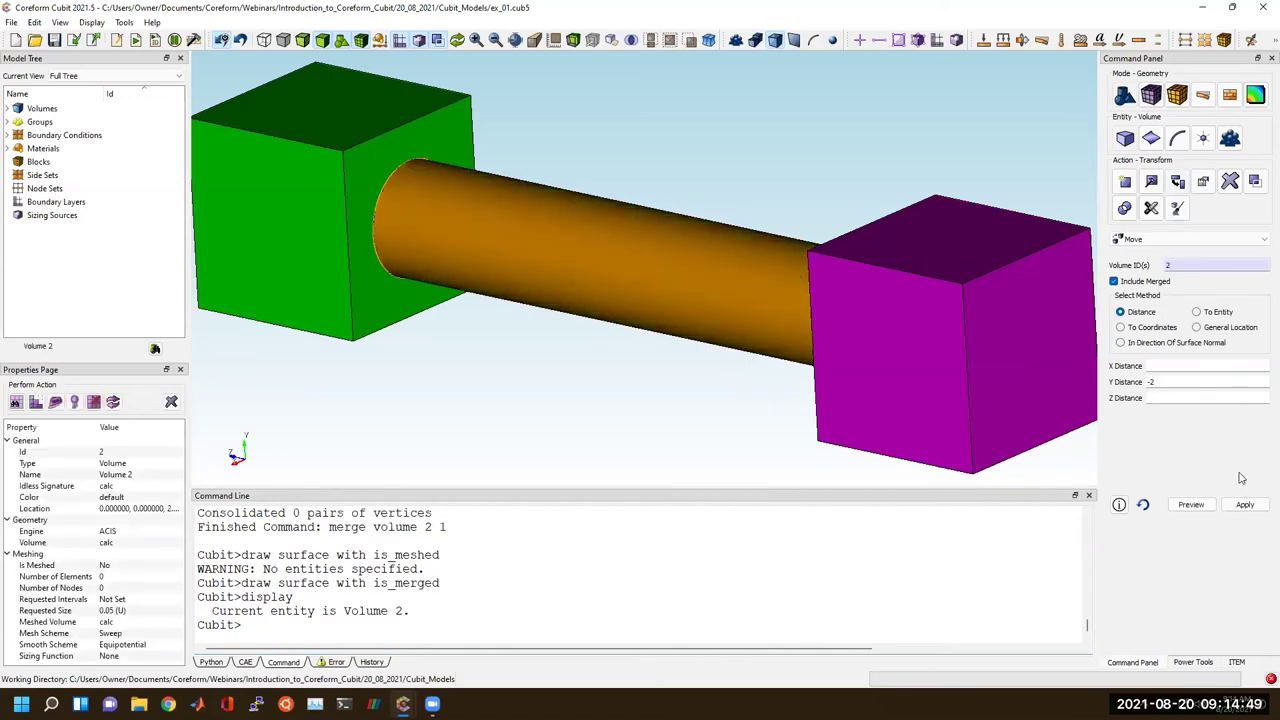
left_click_drag(1172, 382, 1093, 385)
type("2")
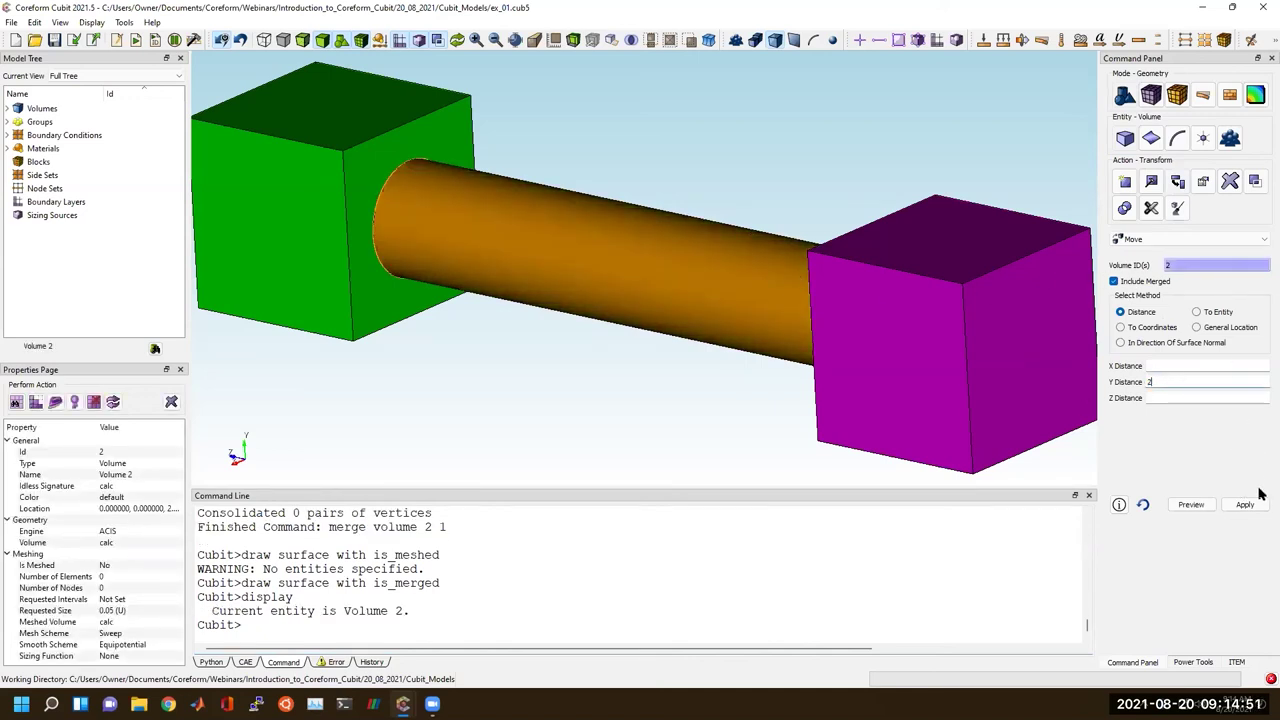
left_click(1245, 504)
scroll(628, 316, "down", 3)
middle_click_drag(623, 226, 618, 271)
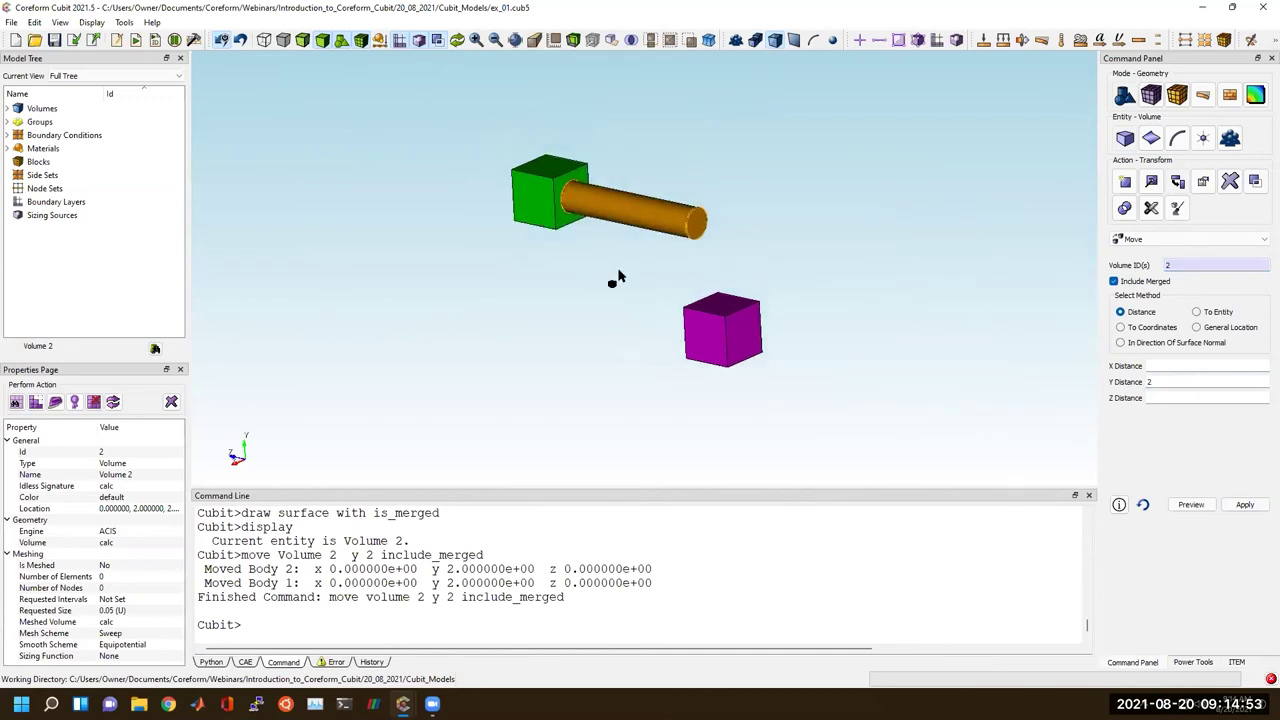
left_click(618, 271)
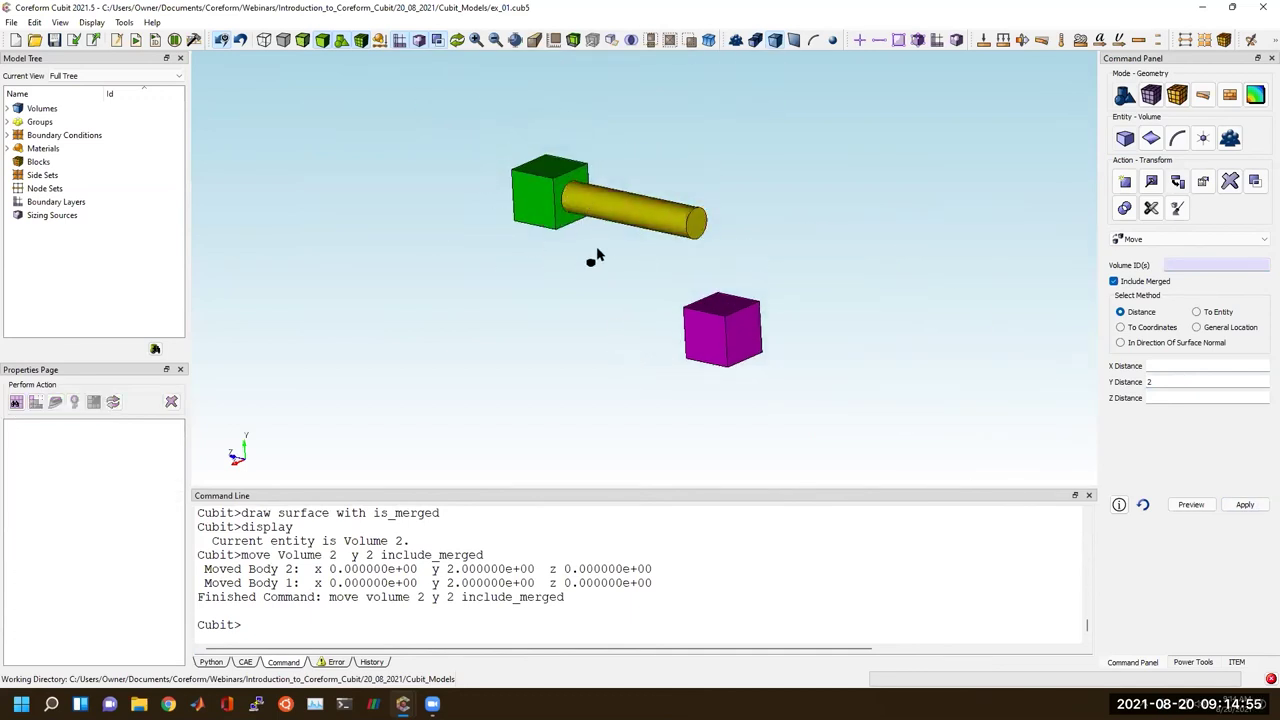
Mesh the green cube, volume 1.
left_click(542, 187)
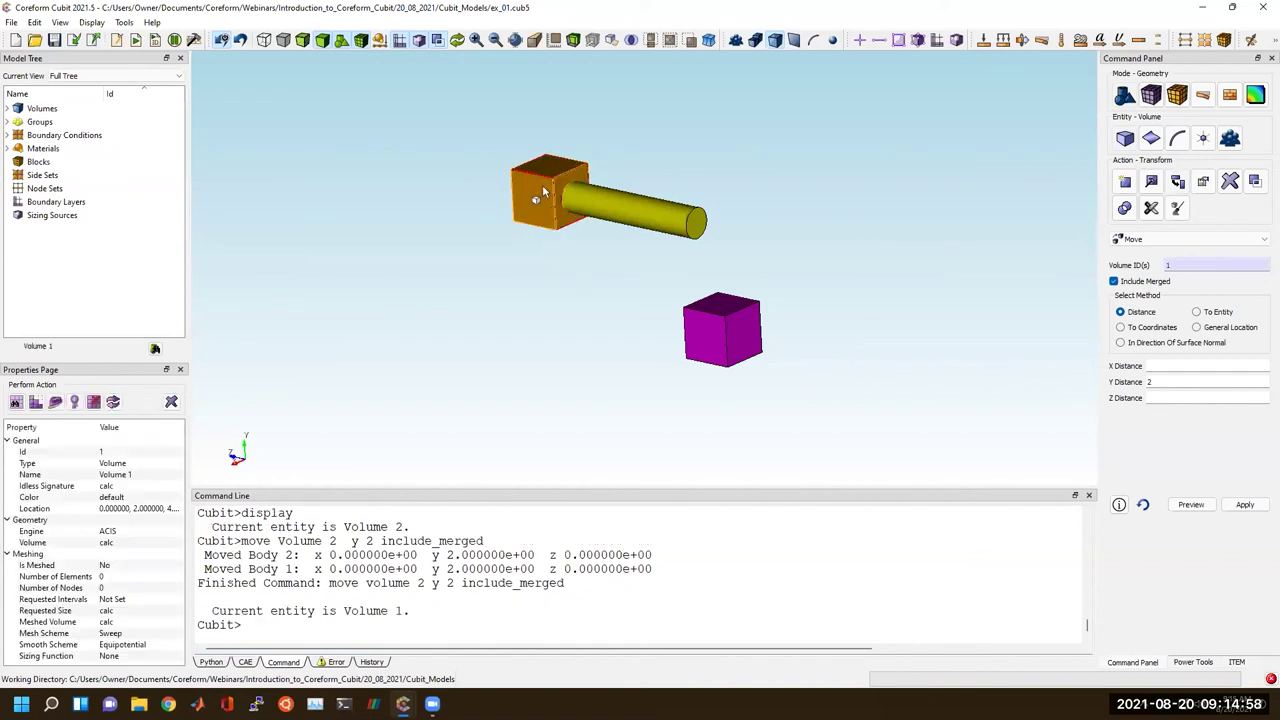
right_click(542, 187)
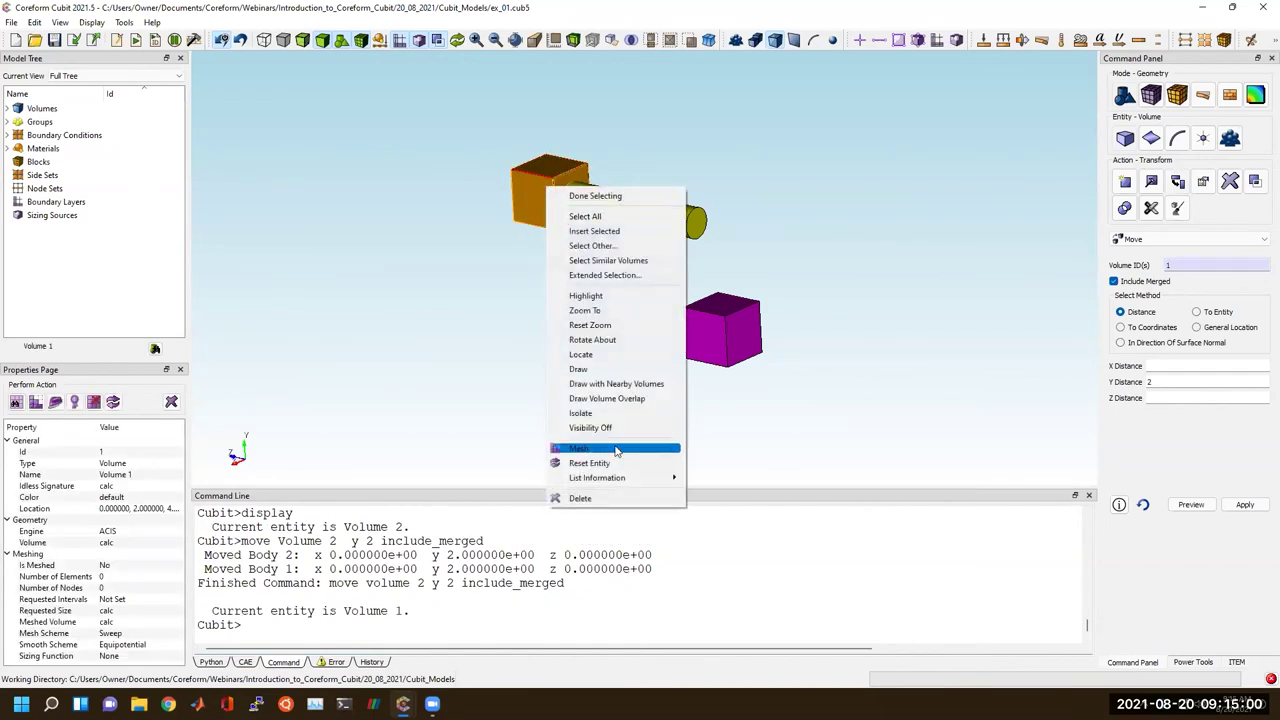
left_click(570, 449)
left_click(596, 344)
scroll(588, 320, "up", 5)
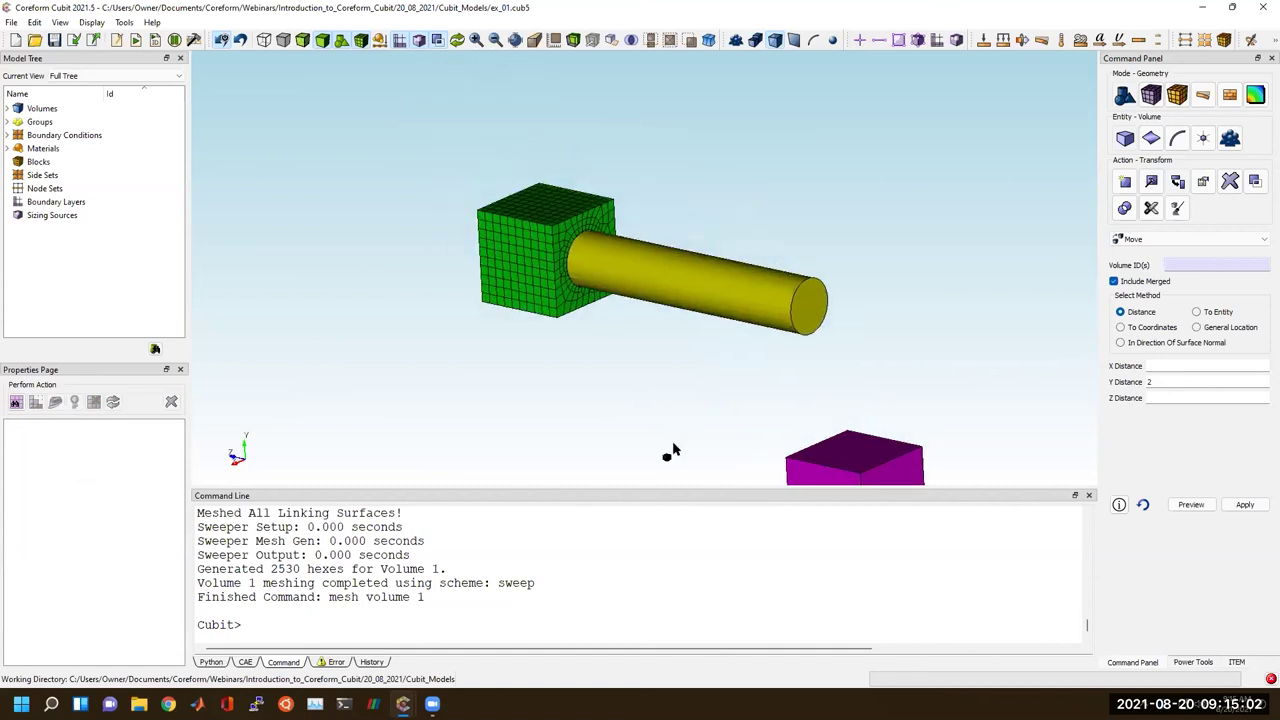
scroll(570, 312, "up", 2)
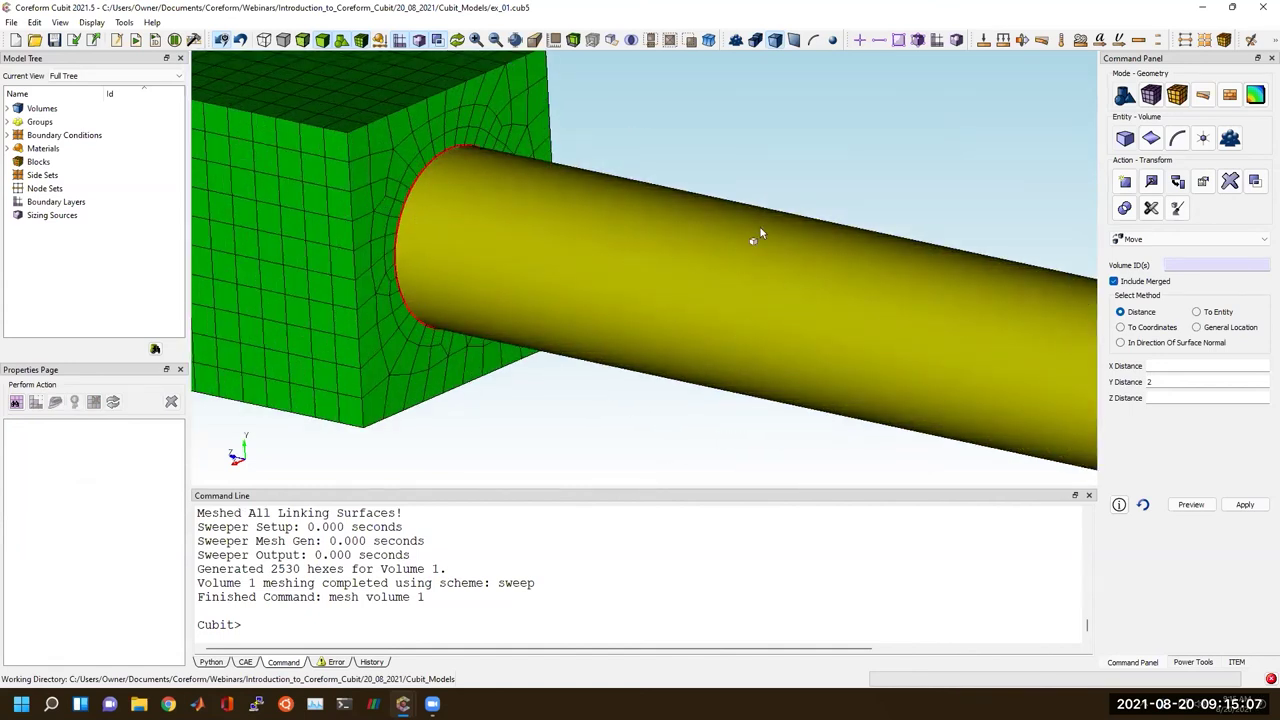
Draw only the cylinder and examine the mesh on the end face it shares with the green cube.
left_click(585, 276)
right_click(585, 273)
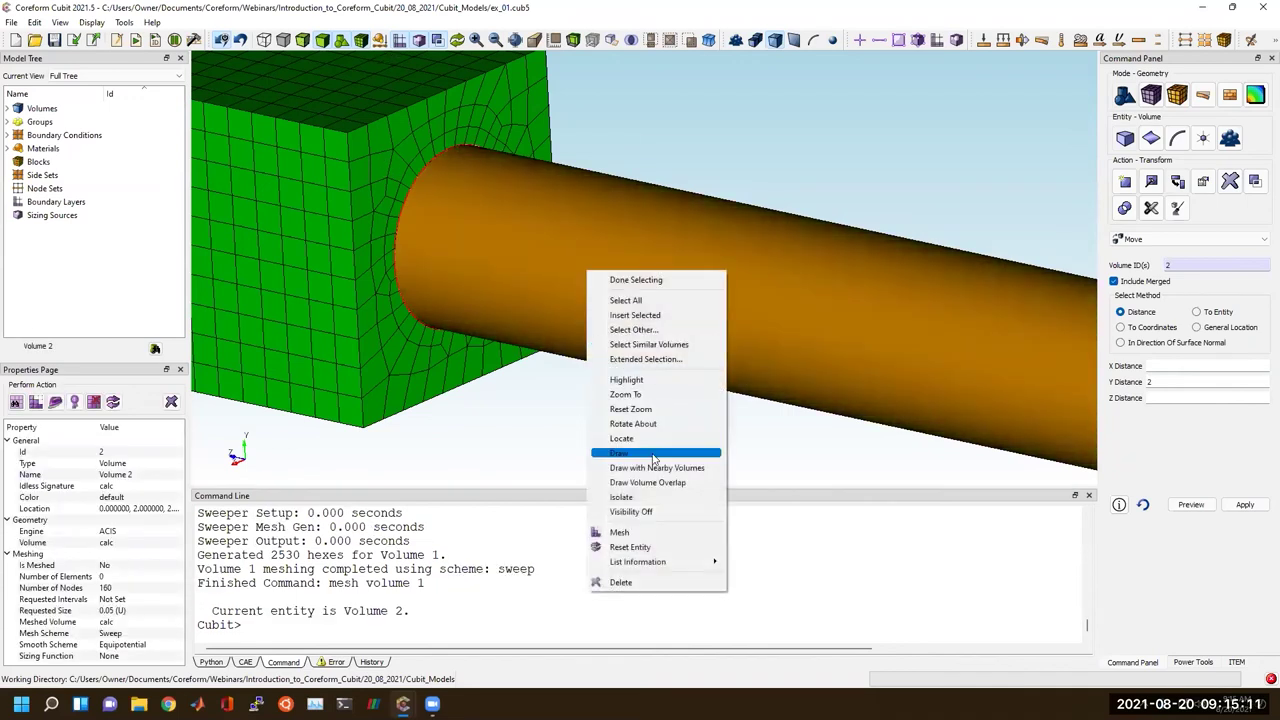
left_click(653, 456)
left_click_drag(515, 261, 805, 284)
middle_click_drag(516, 259, 297, 226)
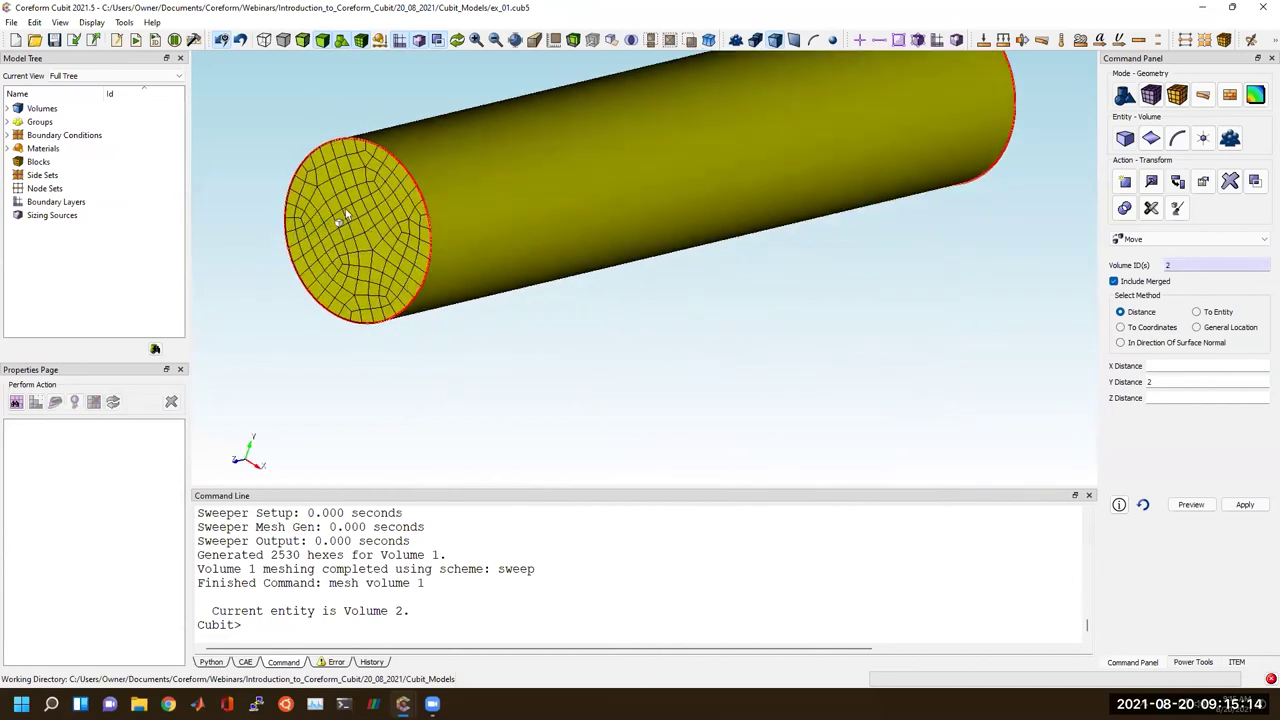
middle_click_drag(404, 234, 474, 318, "shift")
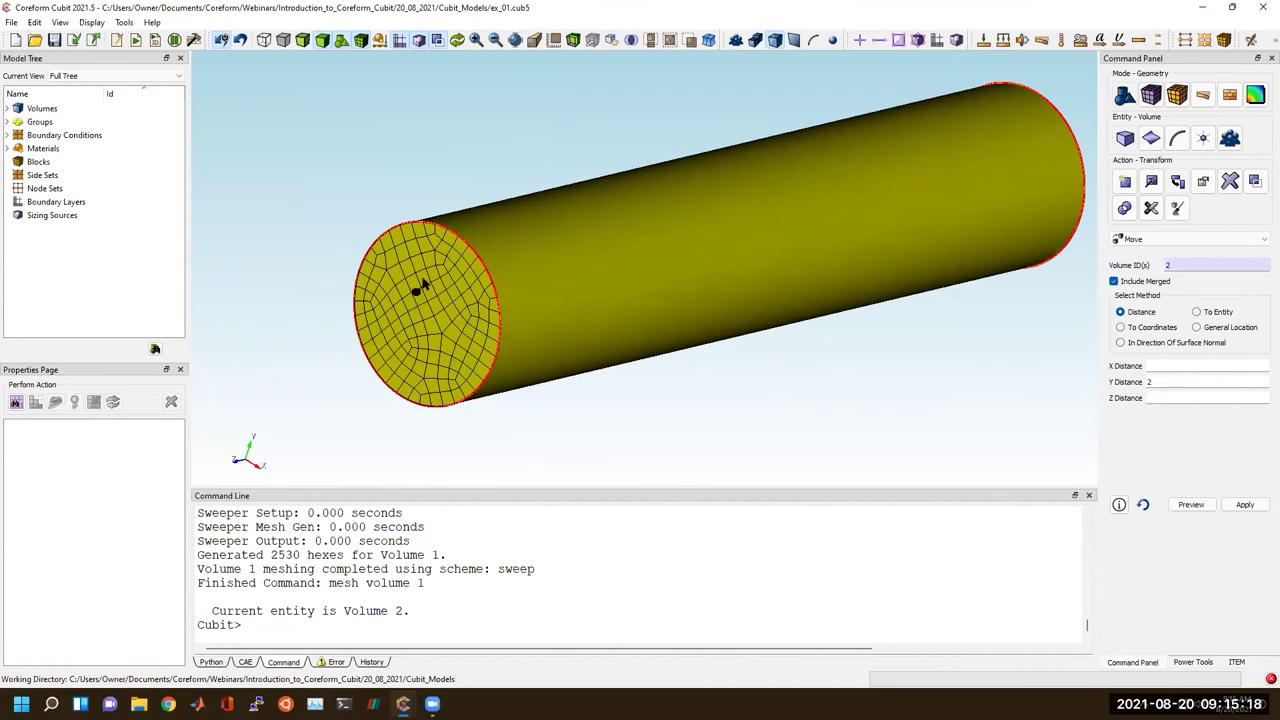
Mesh the isolated cylinder, volume 2, and clear the selection.
left_click(556, 299)
right_click(556, 300)
left_click(601, 565)
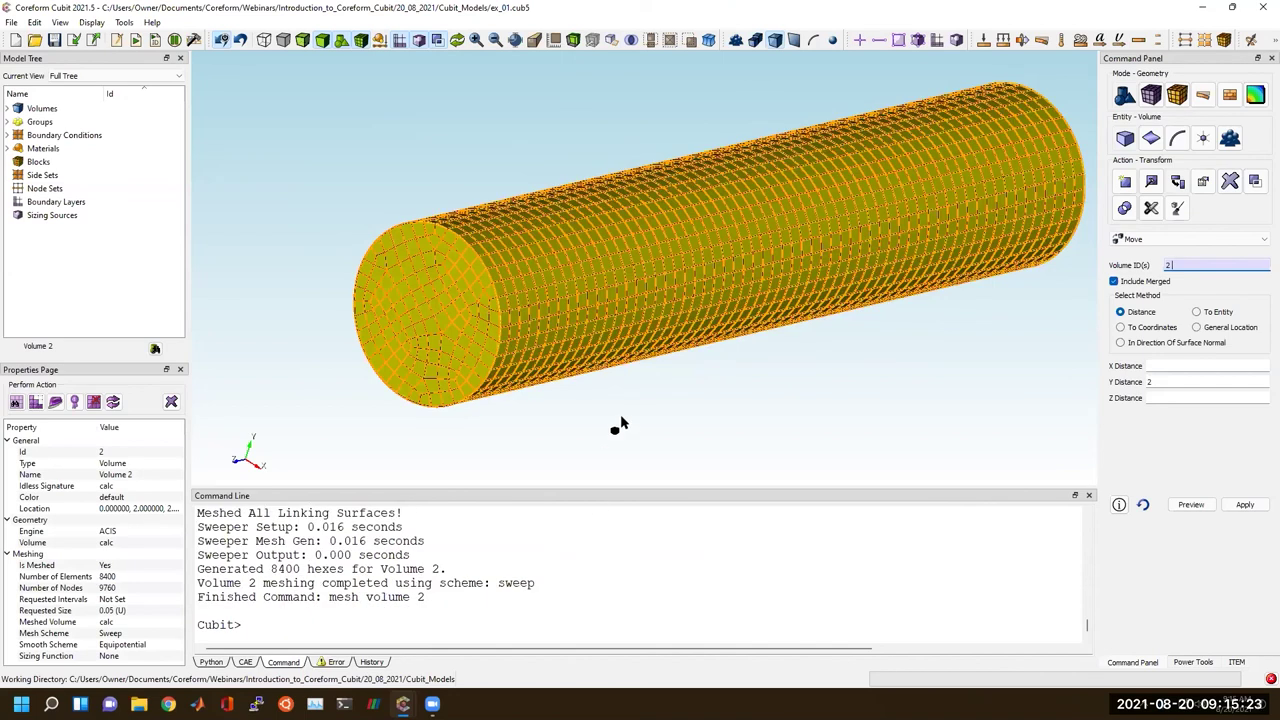
left_click(606, 410)
scroll(590, 390, "down", 3)
middle_click_drag(737, 268, 548, 298)
Display all volumes again to view the meshed cylinder together with the green cube.
right_click(465, 624)
left_click(449, 420)
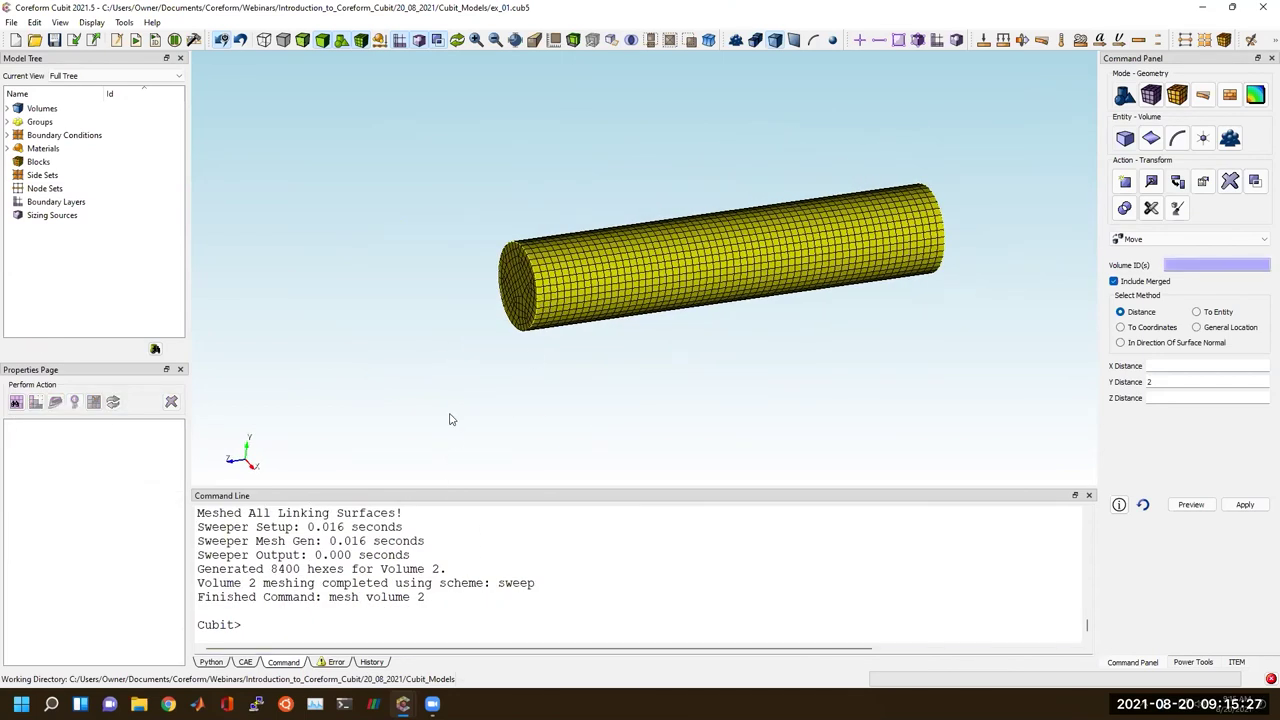
right_click(449, 420)
left_click(484, 466)
middle_click_drag(597, 363, 534, 246)
scroll(534, 246, "down", 3)
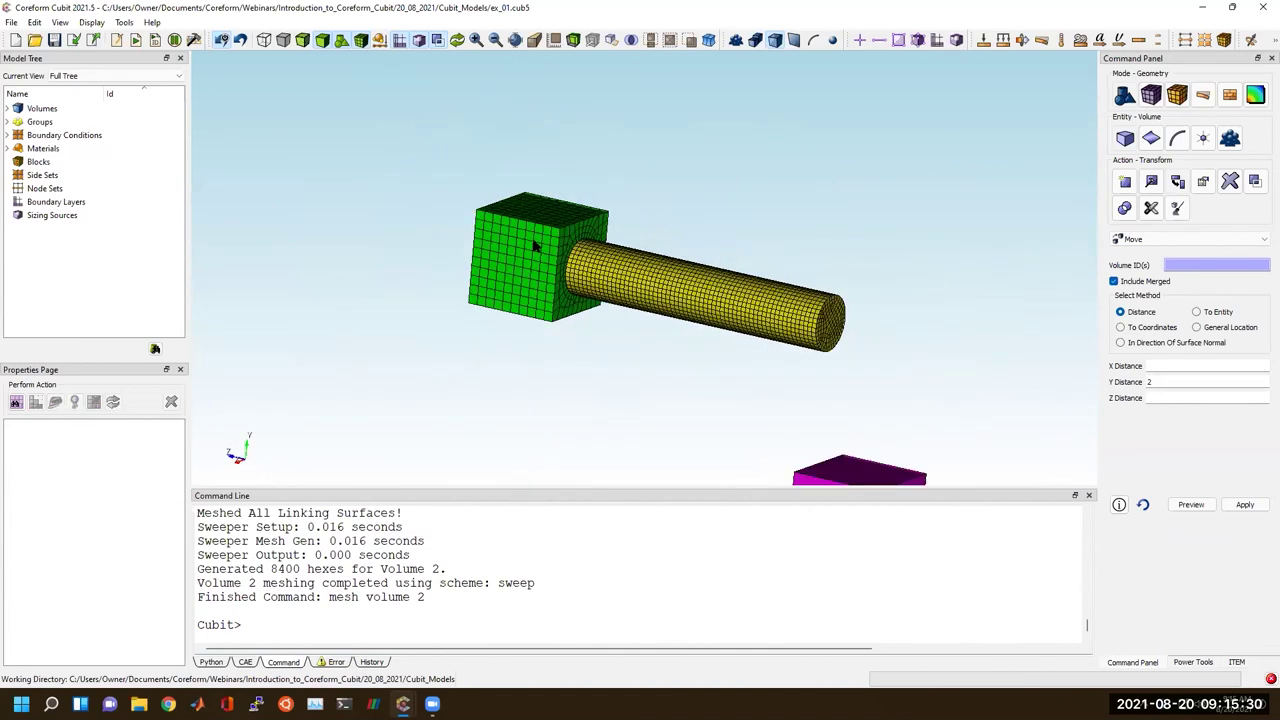
Move the green cube, volume 1, by a Y distance of -2 with Include Merged enabled.
left_click(736, 294)
middle_click_drag(626, 401, 574, 320)
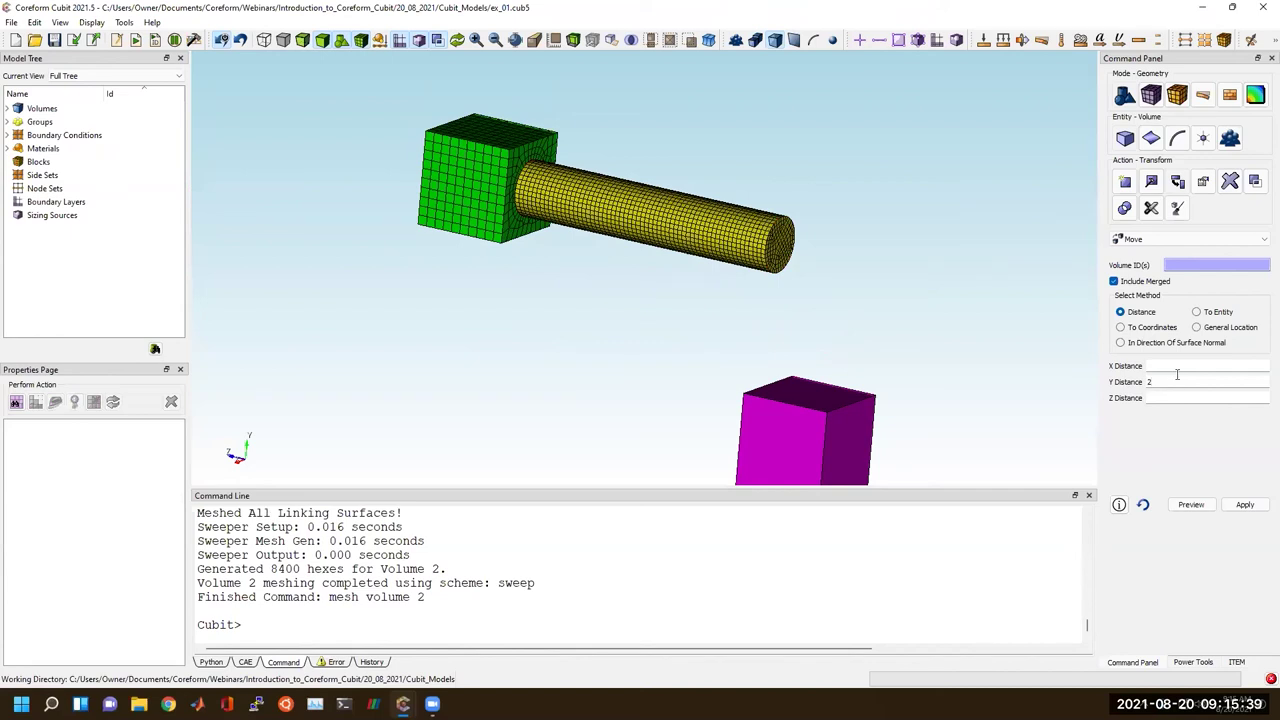
left_click(1245, 504)
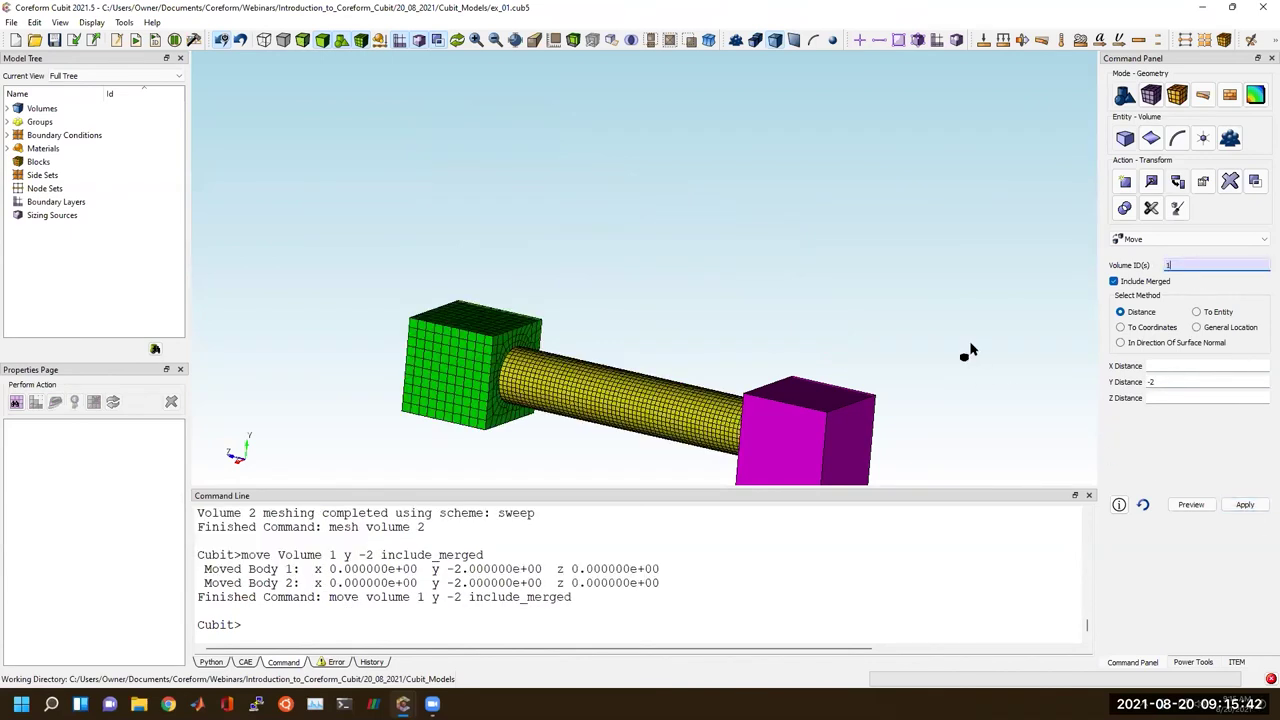
Imprint and merge both cubes and the cylinder, volumes 1, 2 and 3, with Imprint/Merge Volumes.
left_click(1255, 181)
left_click(1200, 239)
left_click(1172, 279)
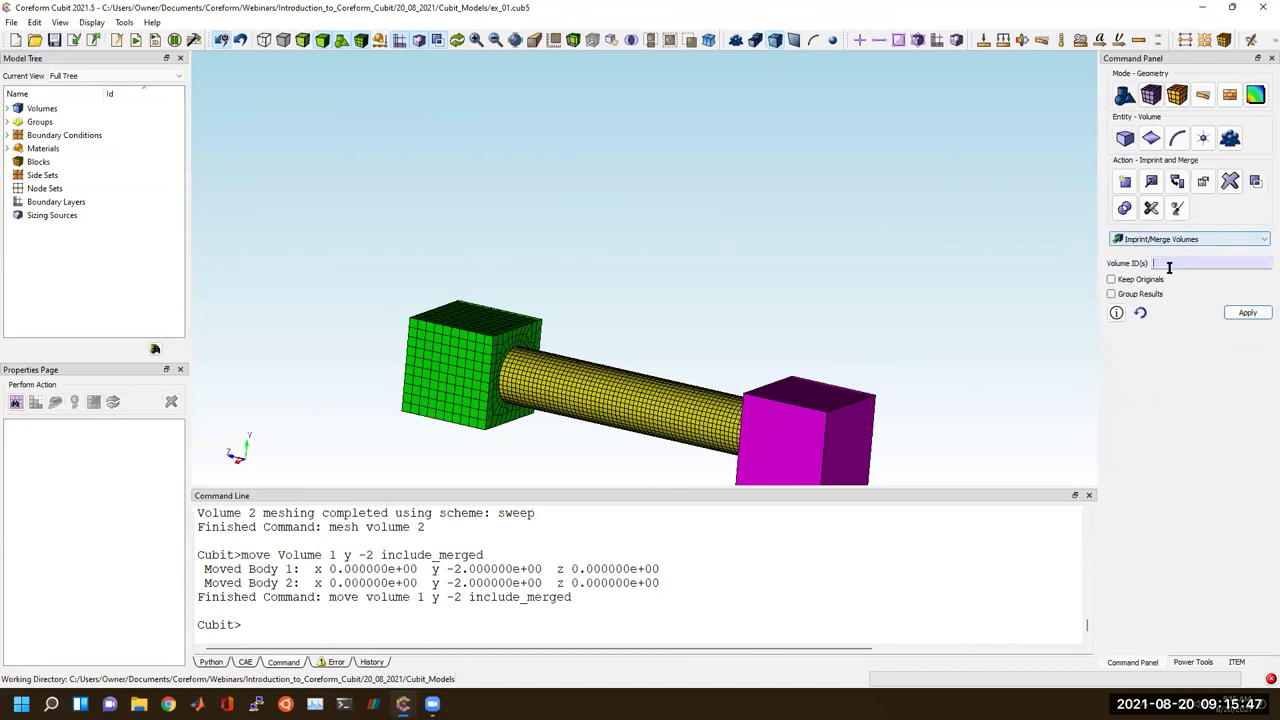
middle_click_drag(714, 323, 693, 245)
left_click(640, 308)
left_click(489, 305)
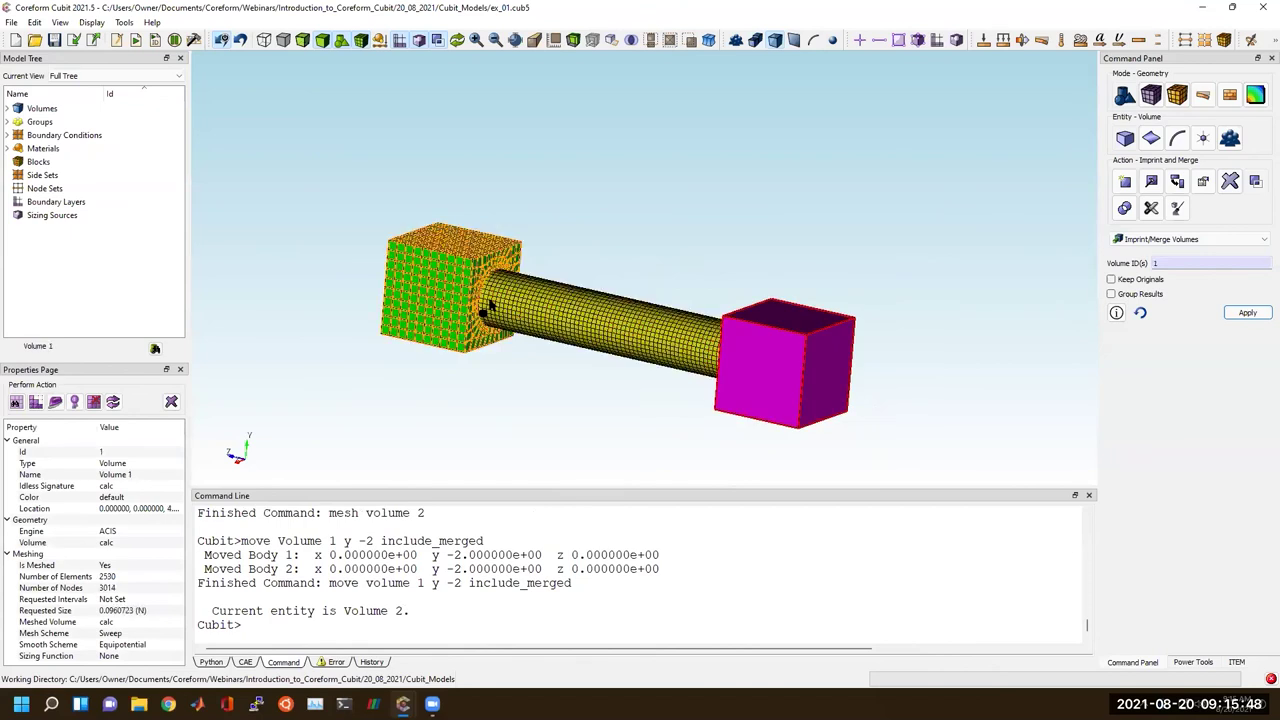
left_click(610, 323, "ctrl")
left_click(772, 354, "ctrl")
left_click(1231, 311)
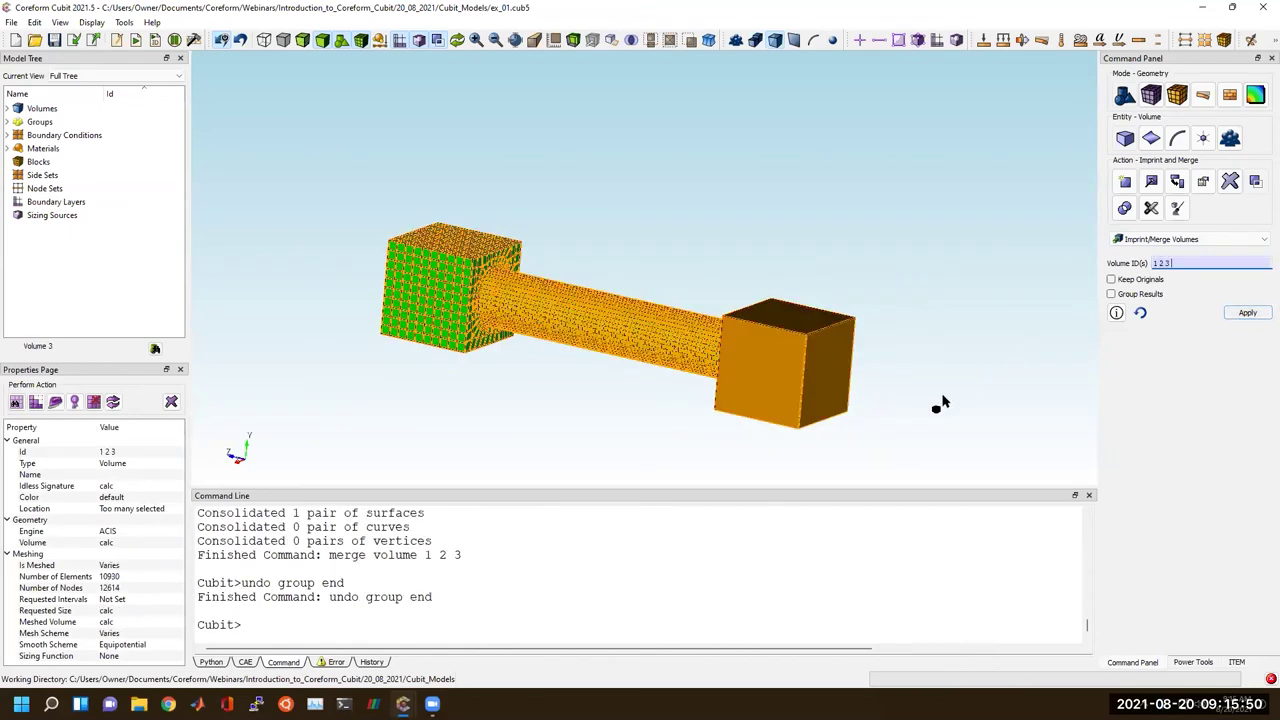
Remove the existing meshes from the model with the command "delete mesh".
left_click(514, 614)
type("dek")
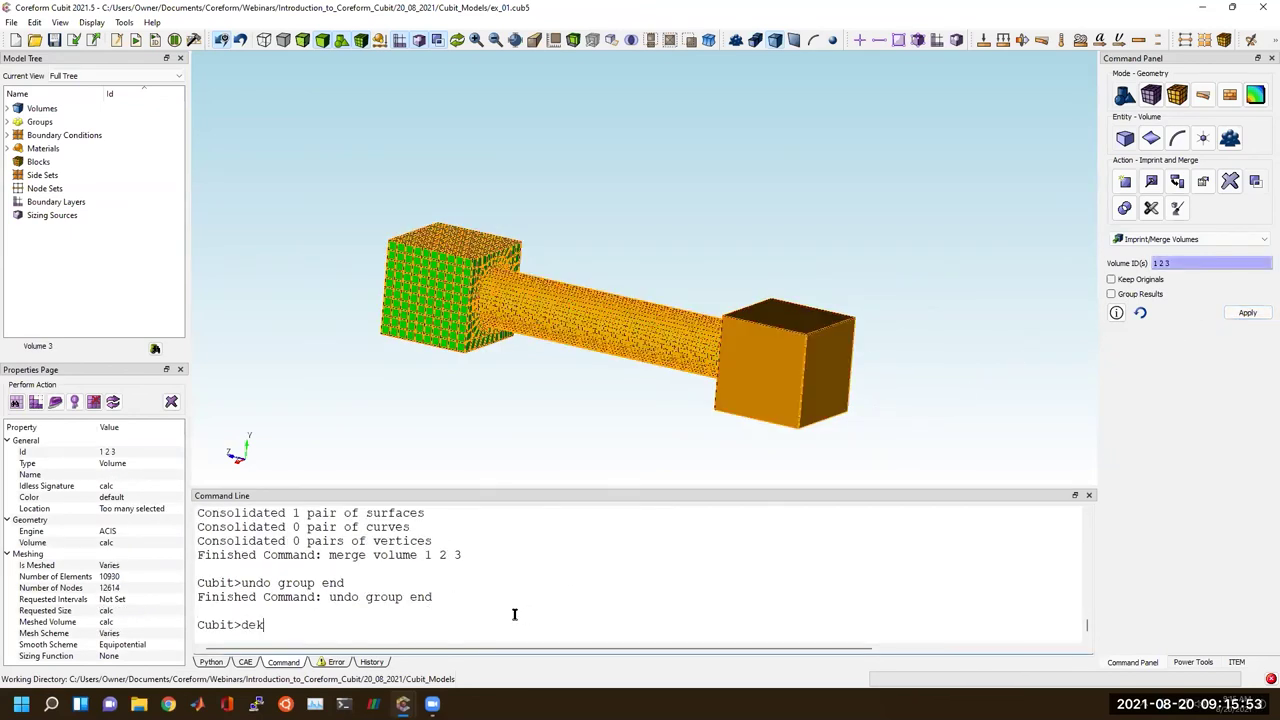
key("BackSpace")
key("BackSpace")
key("BackSpace")
type("lete mesh")
key("Return")
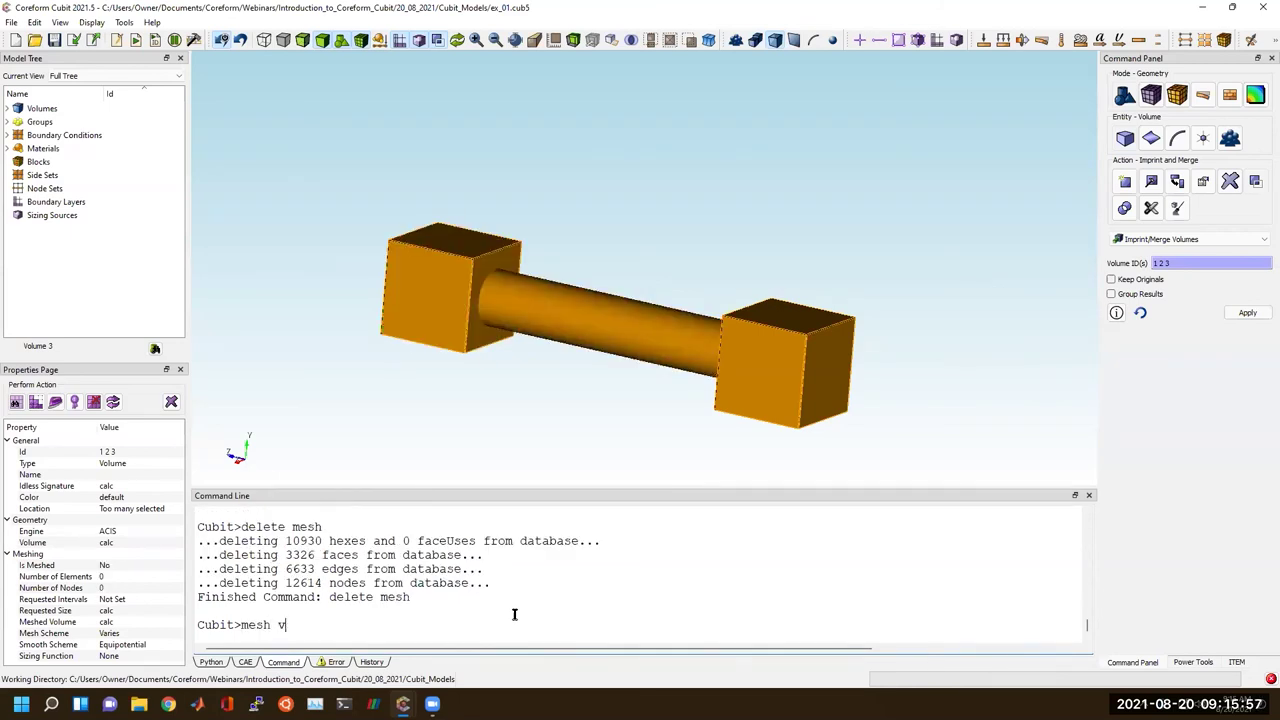
Mesh all three volumes with the command "mesh volume all" and clear the selection.
type("mesh volume all")
key("Return")
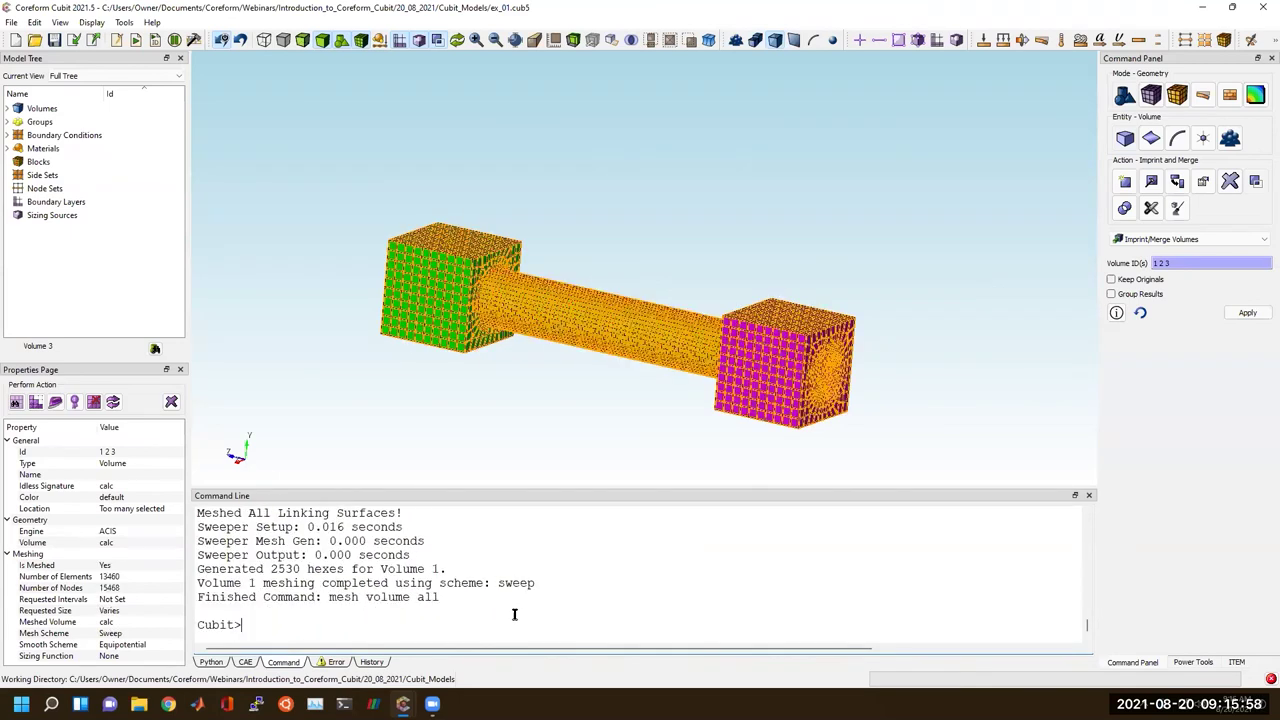
left_click(655, 172)
Examine the meshes of the cylinder and both cubes from several angles, enlarging the graphics area.
scroll(655, 182, "up", 5)
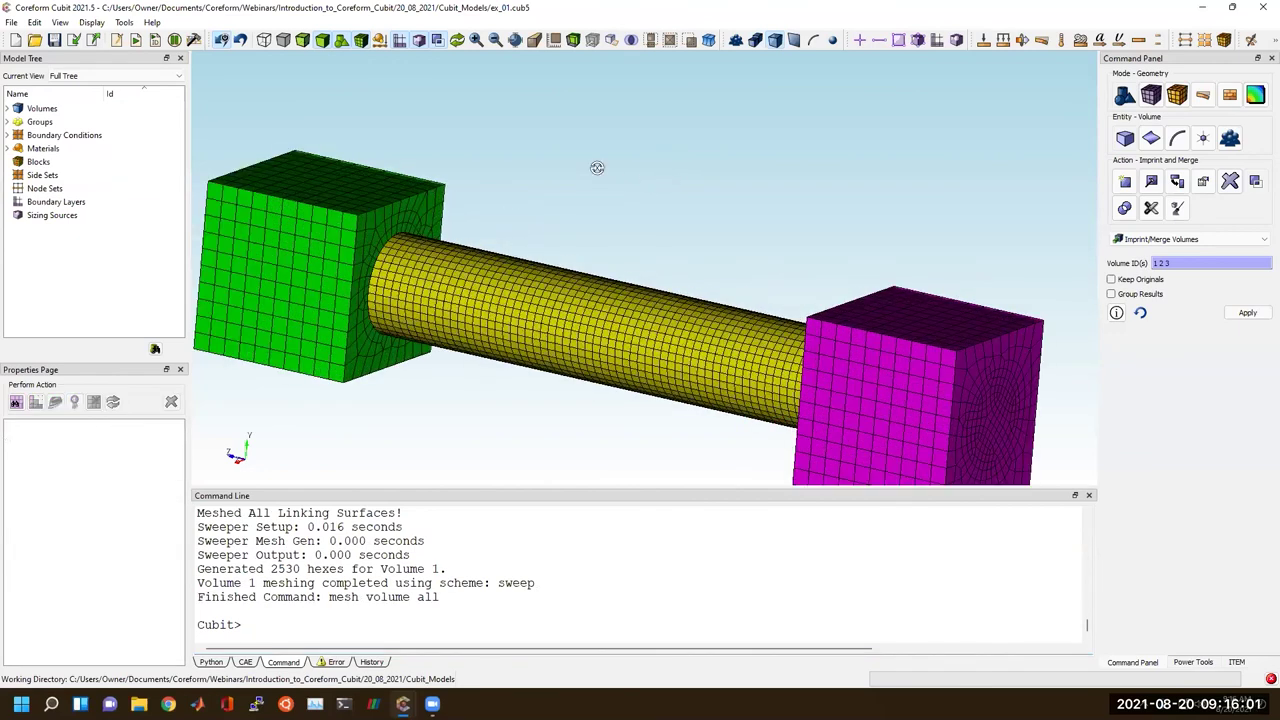
left_click_drag(587, 149, 628, 188)
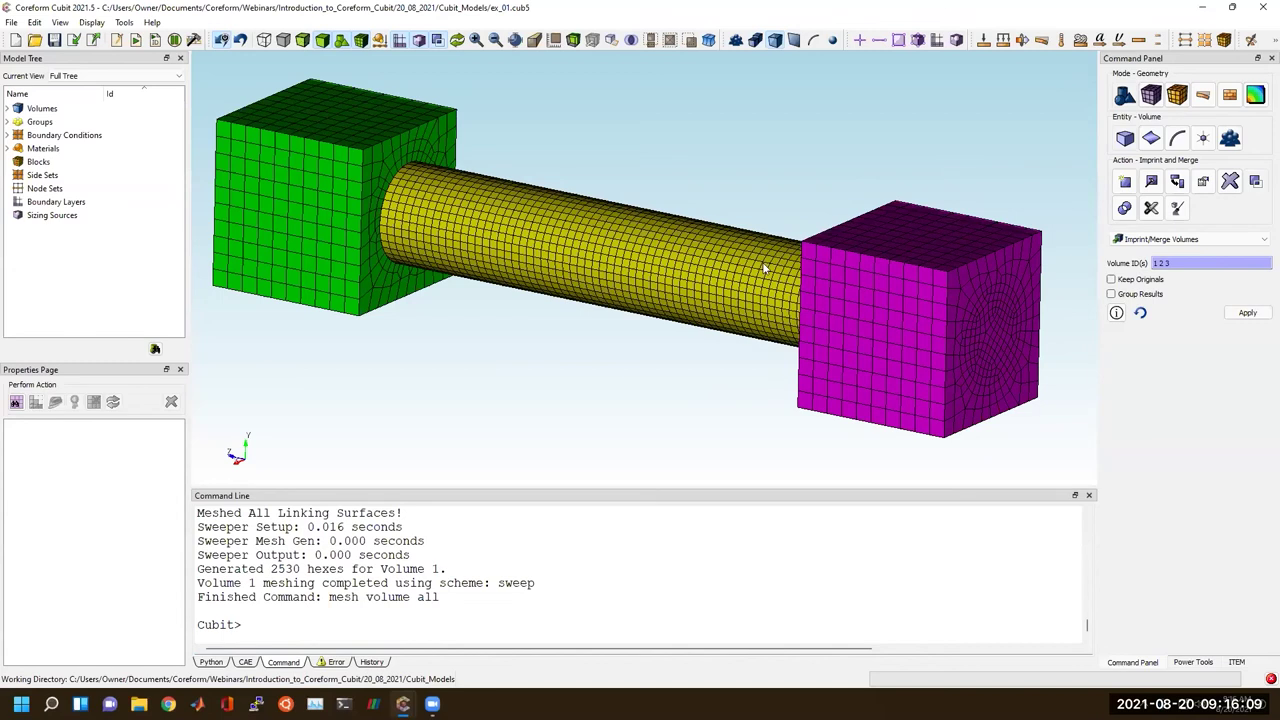
left_click_drag(763, 268, 913, 307)
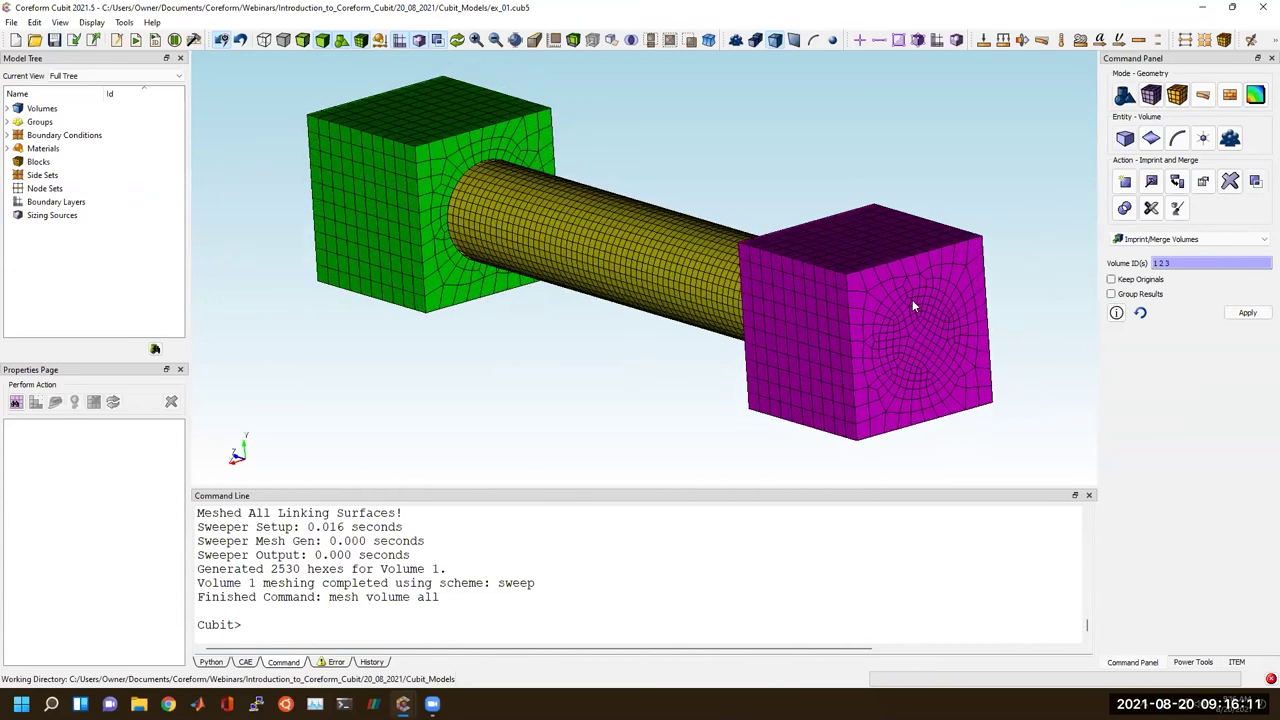
left_click_drag(735, 333, 790, 330)
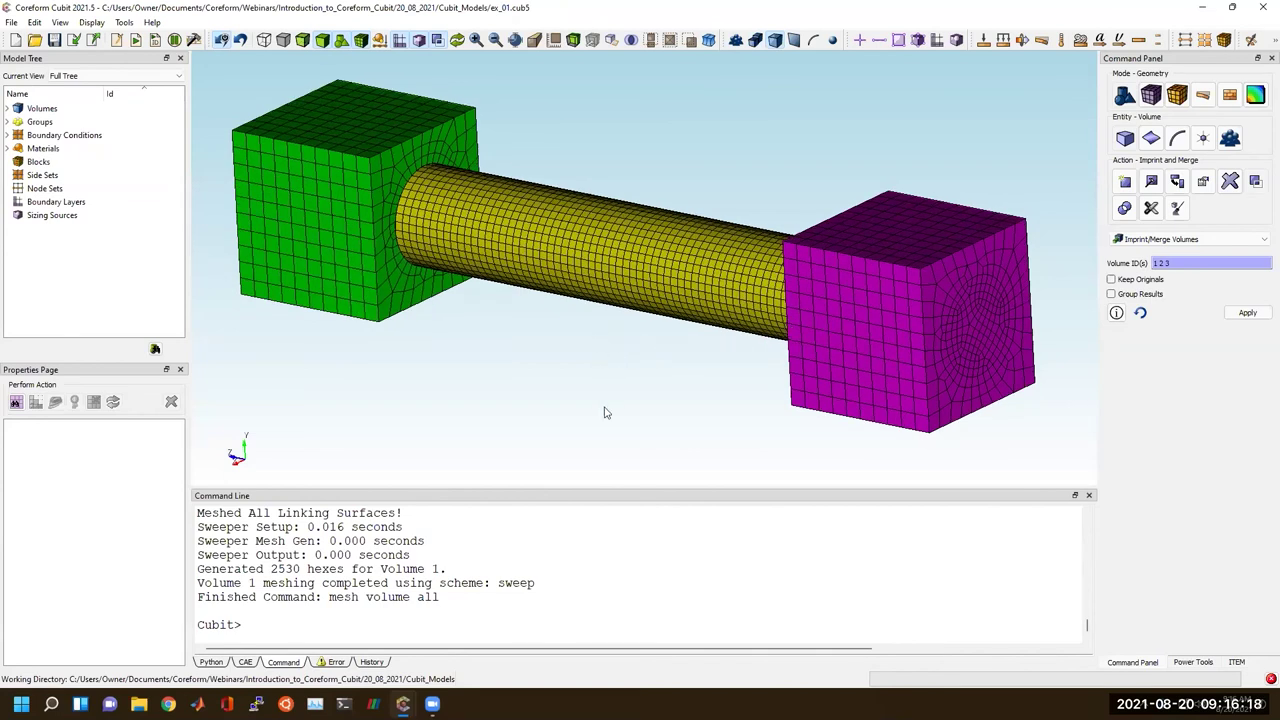
left_click_drag(613, 487, 610, 515)
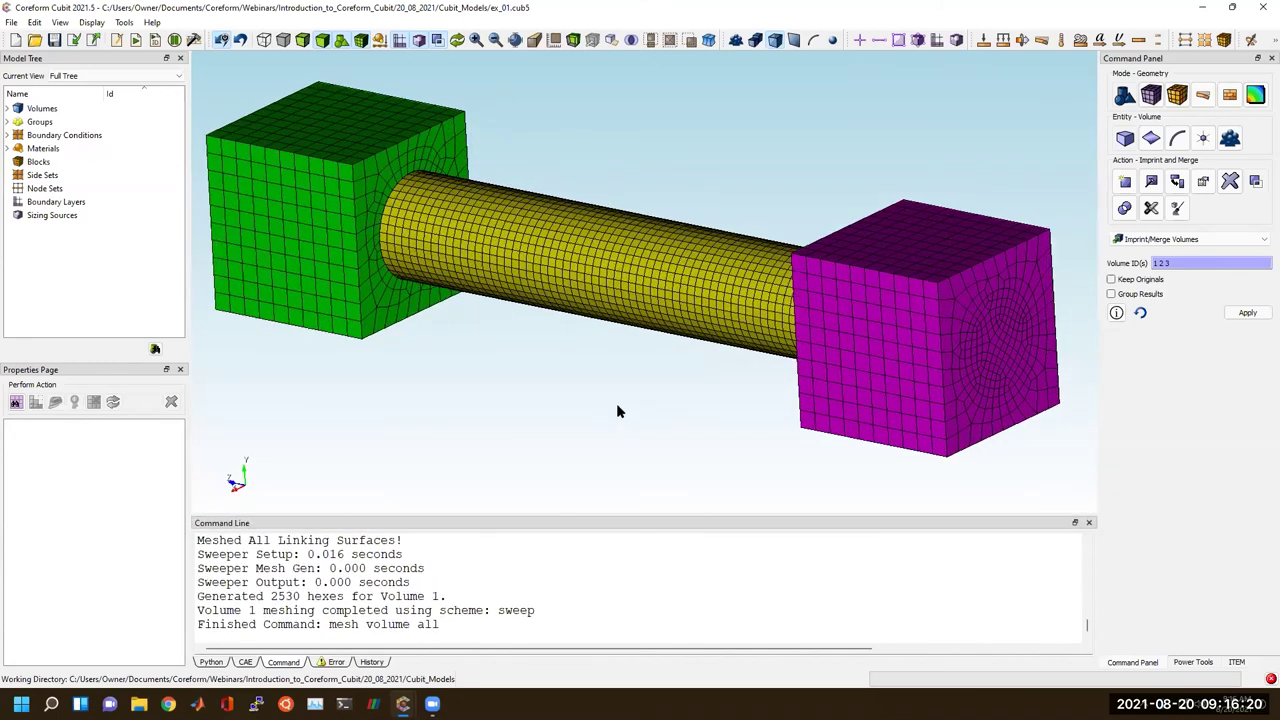
left_click_drag(623, 391, 643, 415)
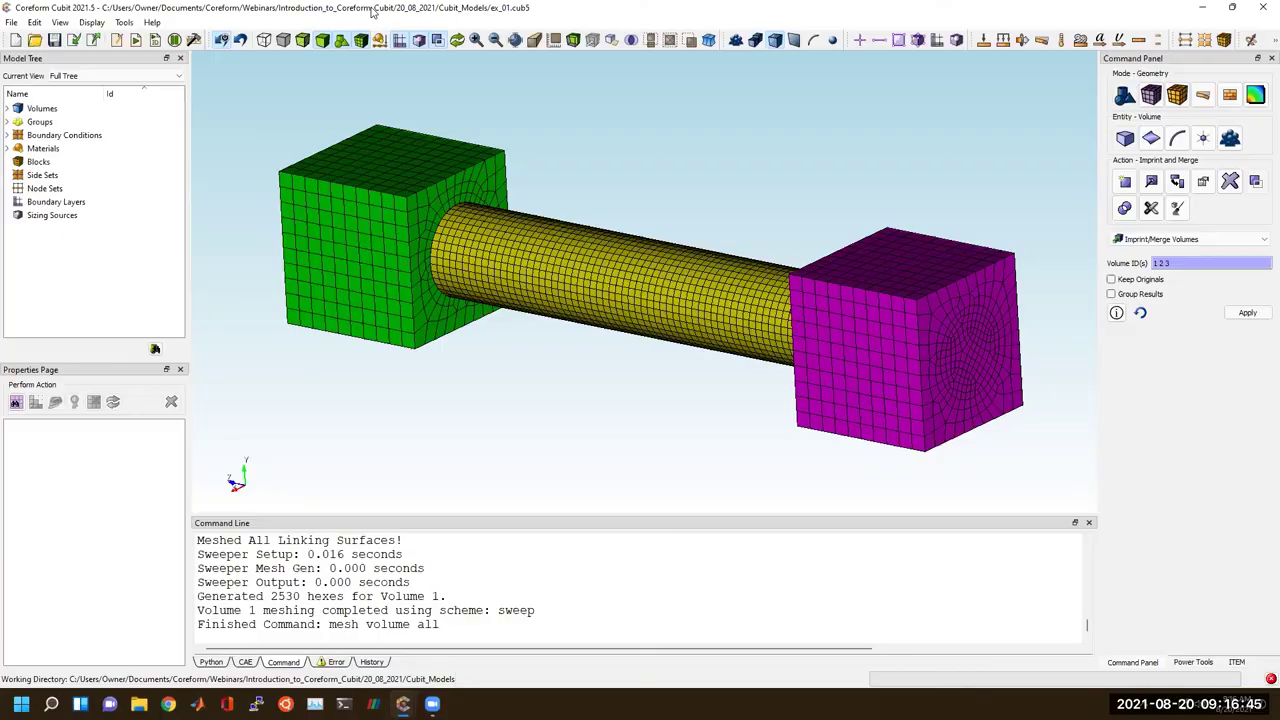
Bring up the ex_02.cub5 model with the two crossing cylinders and display it transparently.
left_click_drag(371, 12, 0, 12)
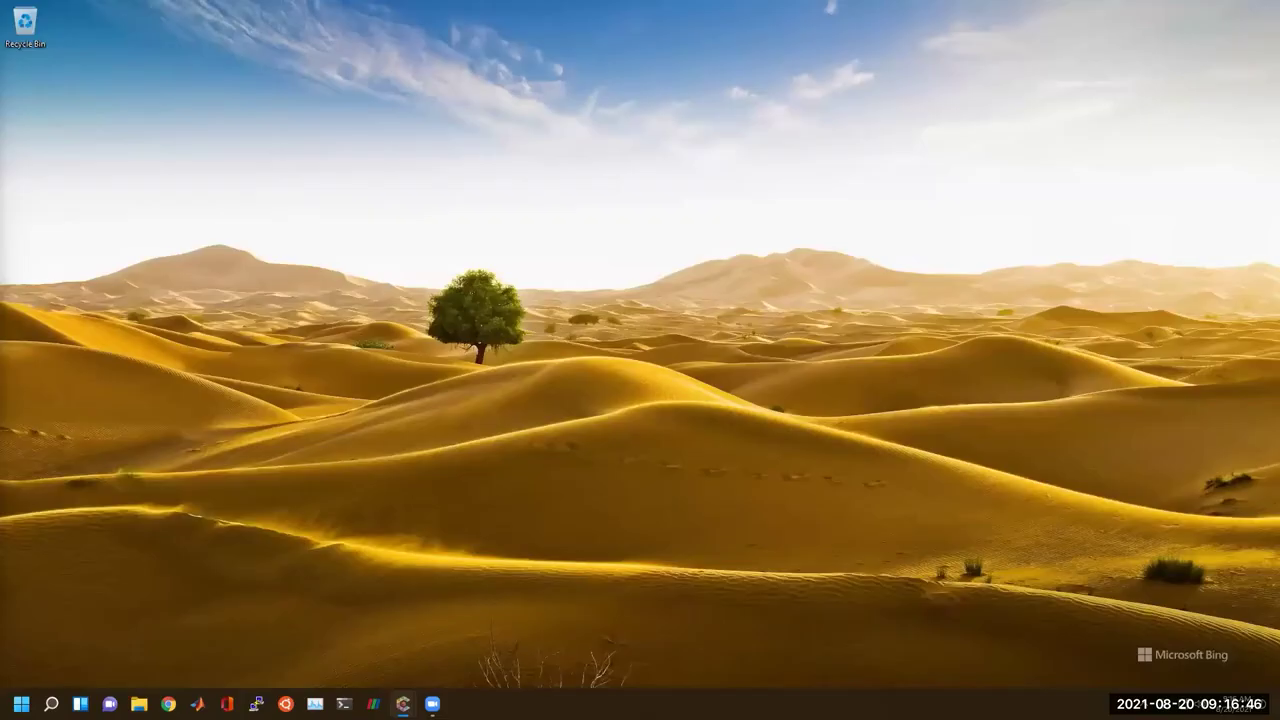
key("super+d")
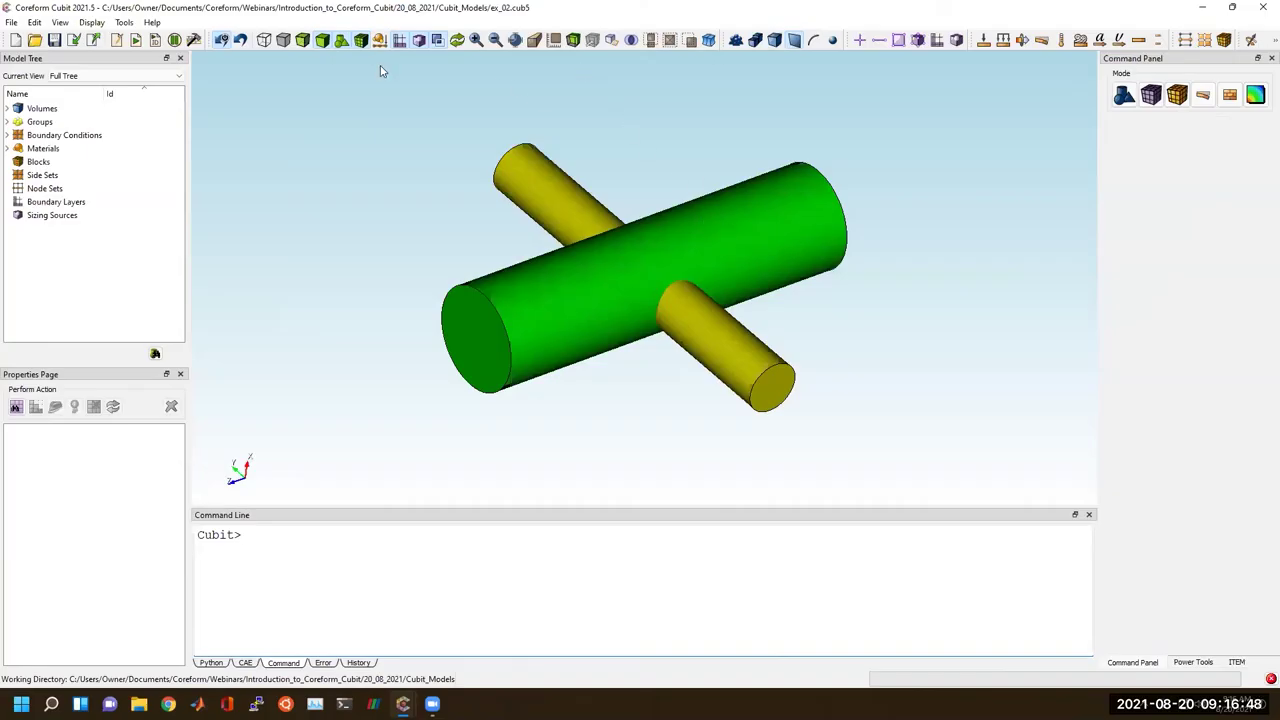
left_click(303, 40)
Examine where the large and small crossing cylinders overlap from several angles, and return to the solid shaded display.
left_click_drag(655, 226, 648, 313)
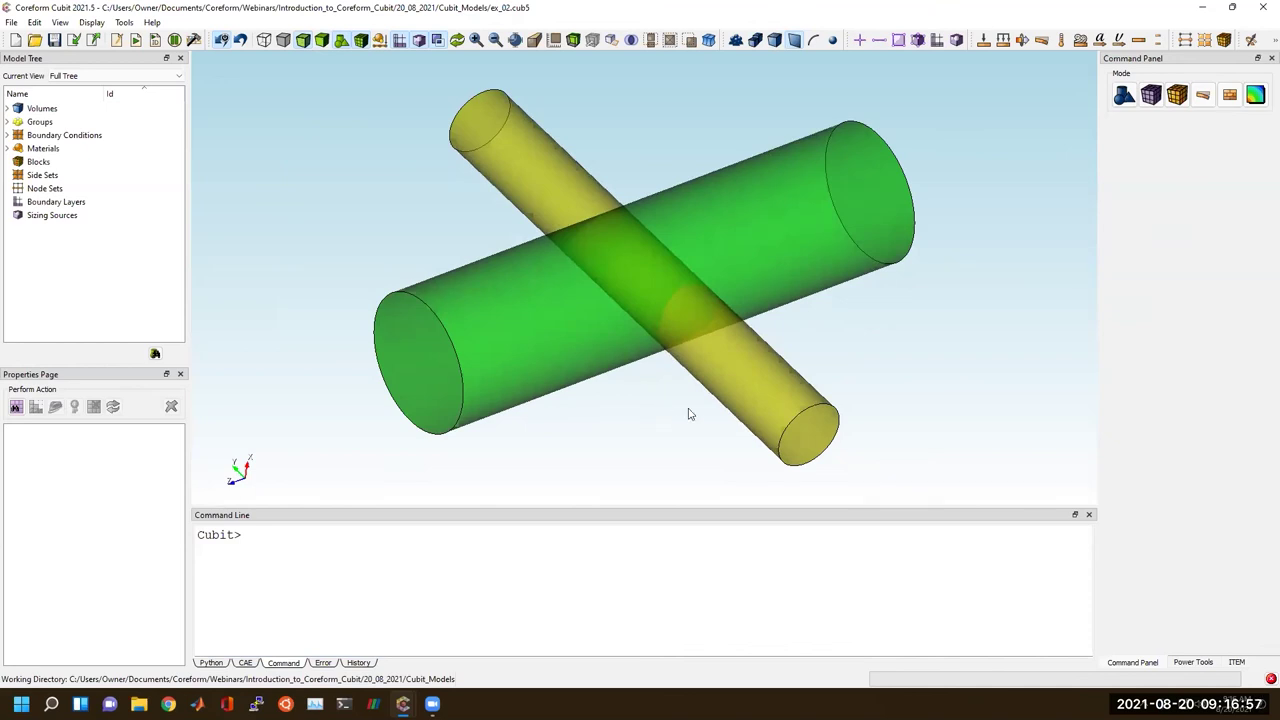
left_click(630, 298)
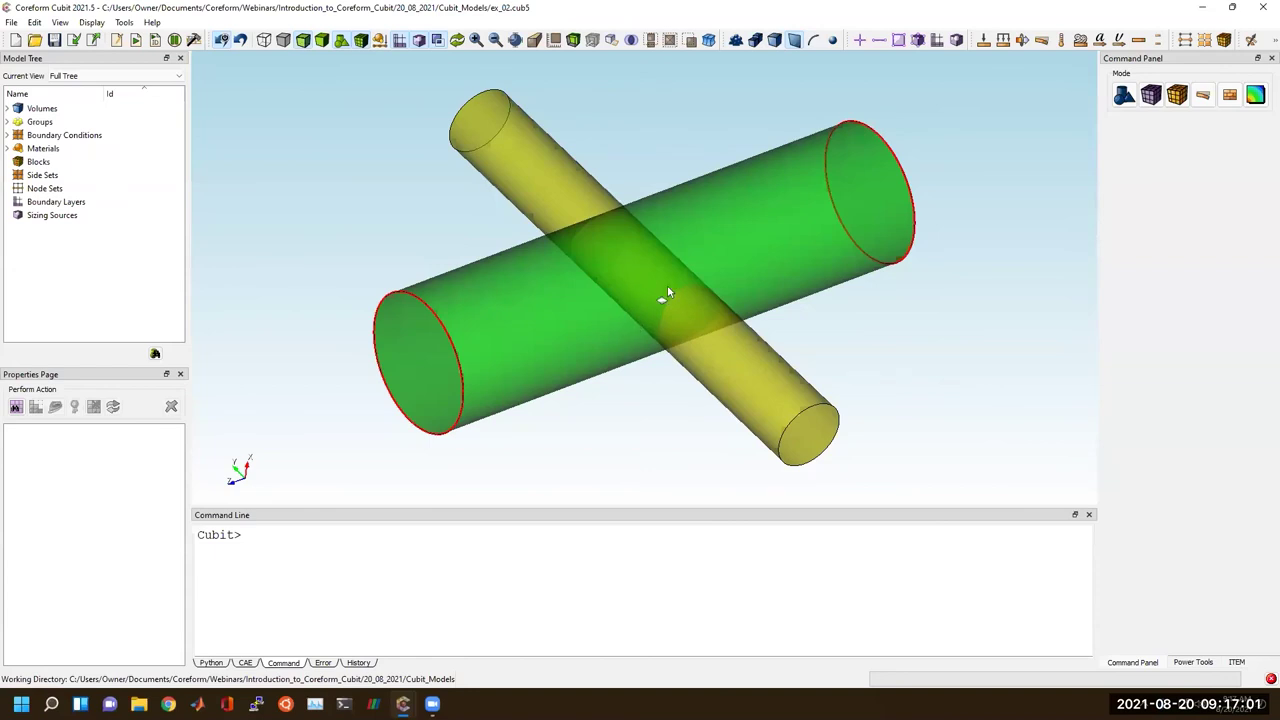
mouse_move(668, 290)
left_mouse_down()
mouse_move(640, 340)
mouse_move(646, 282)
mouse_move(664, 277)
left_mouse_up()
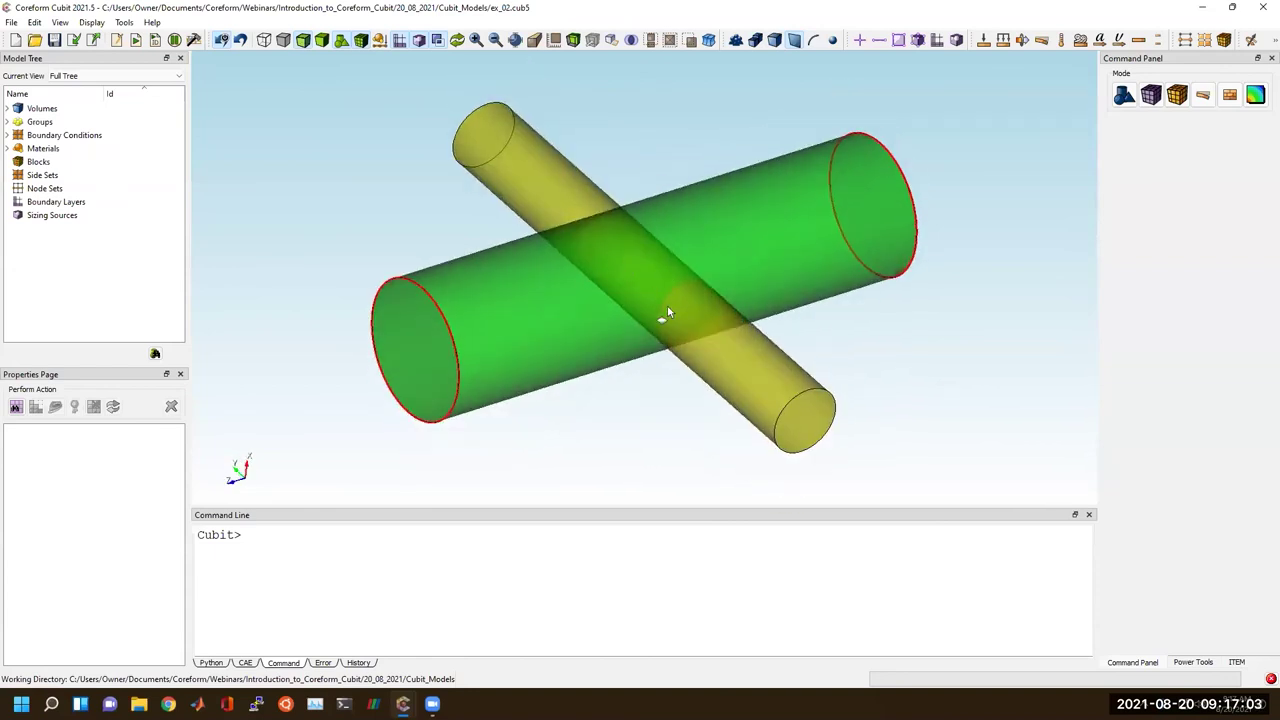
left_click(667, 309)
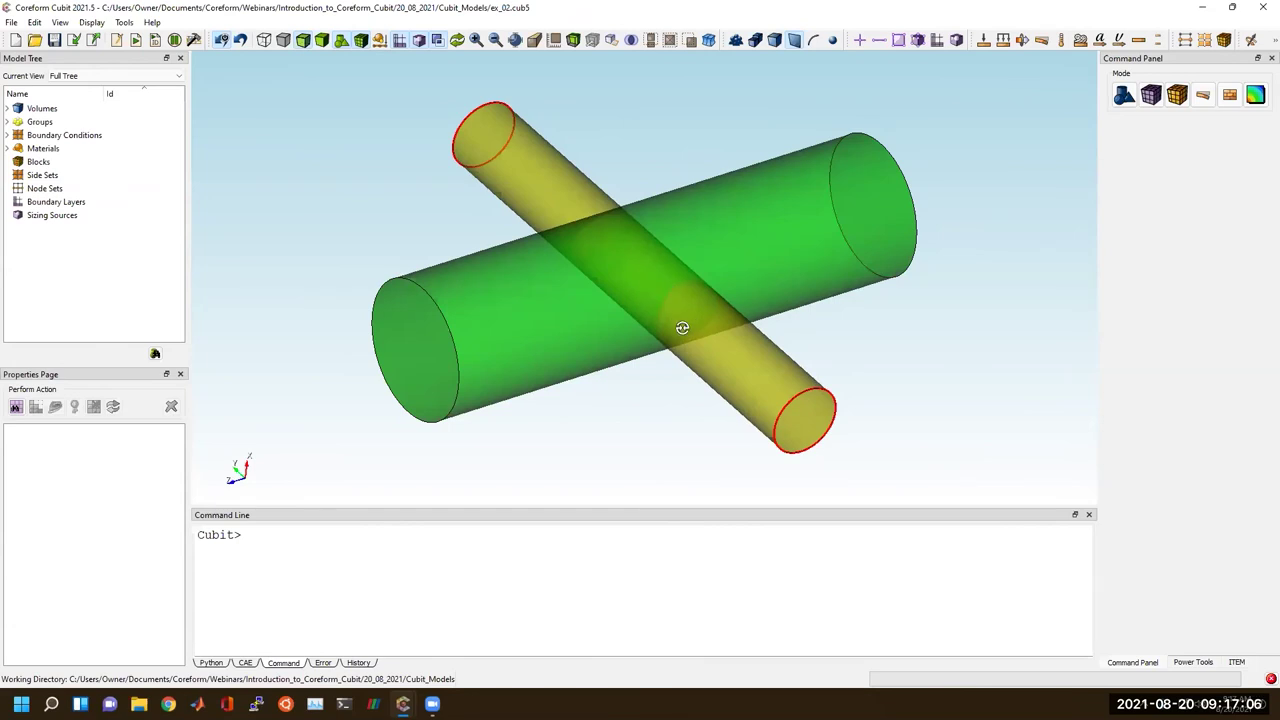
left_click_drag(677, 323, 706, 325)
left_click(655, 287)
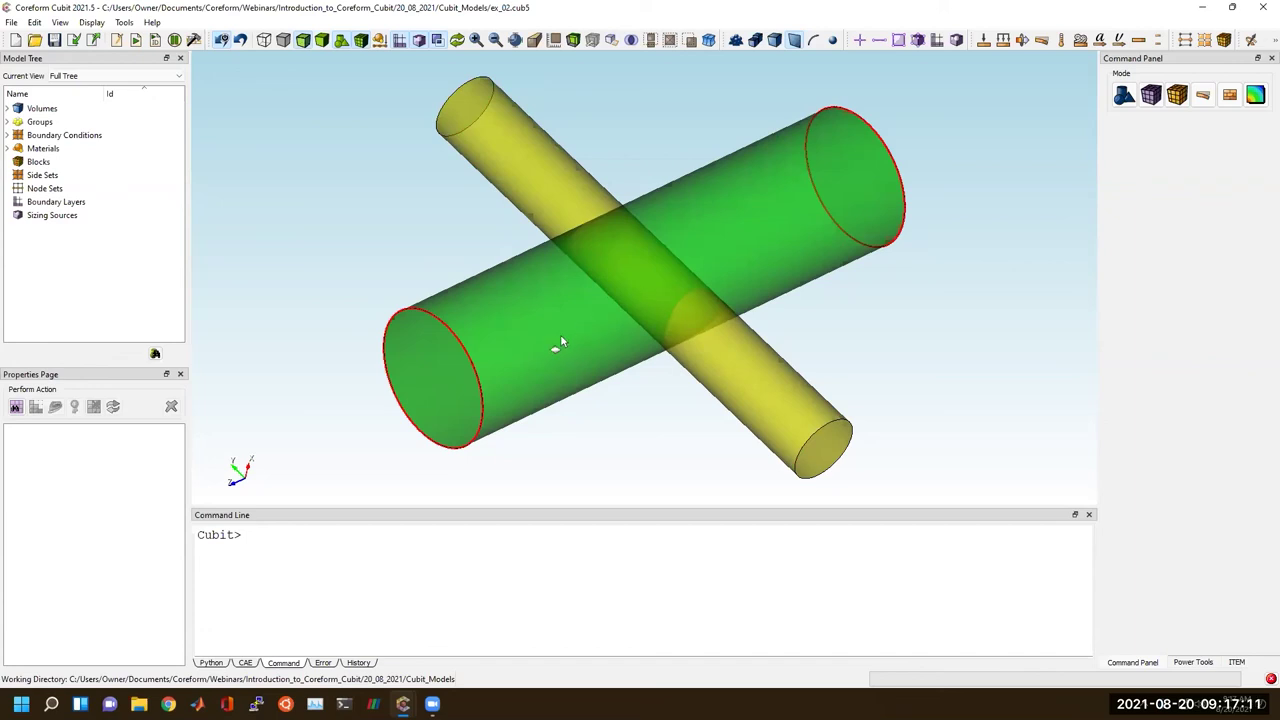
left_click(795, 433)
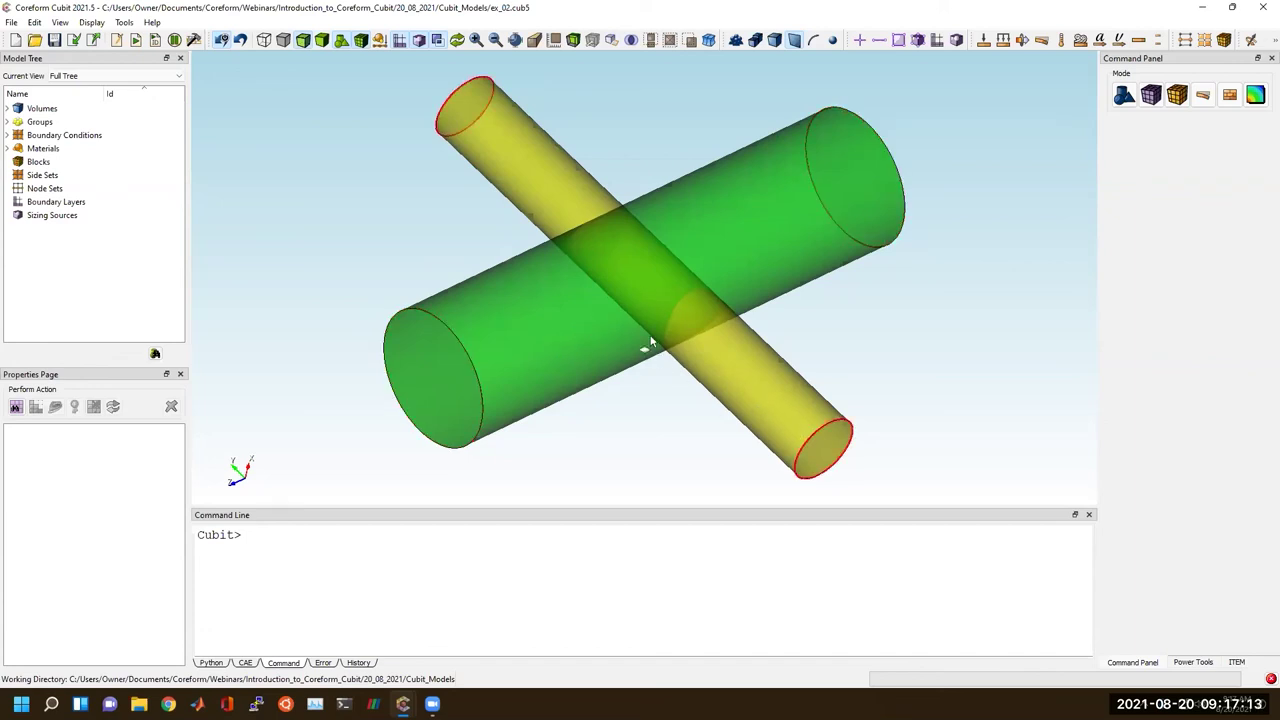
left_click_drag(651, 346, 625, 285)
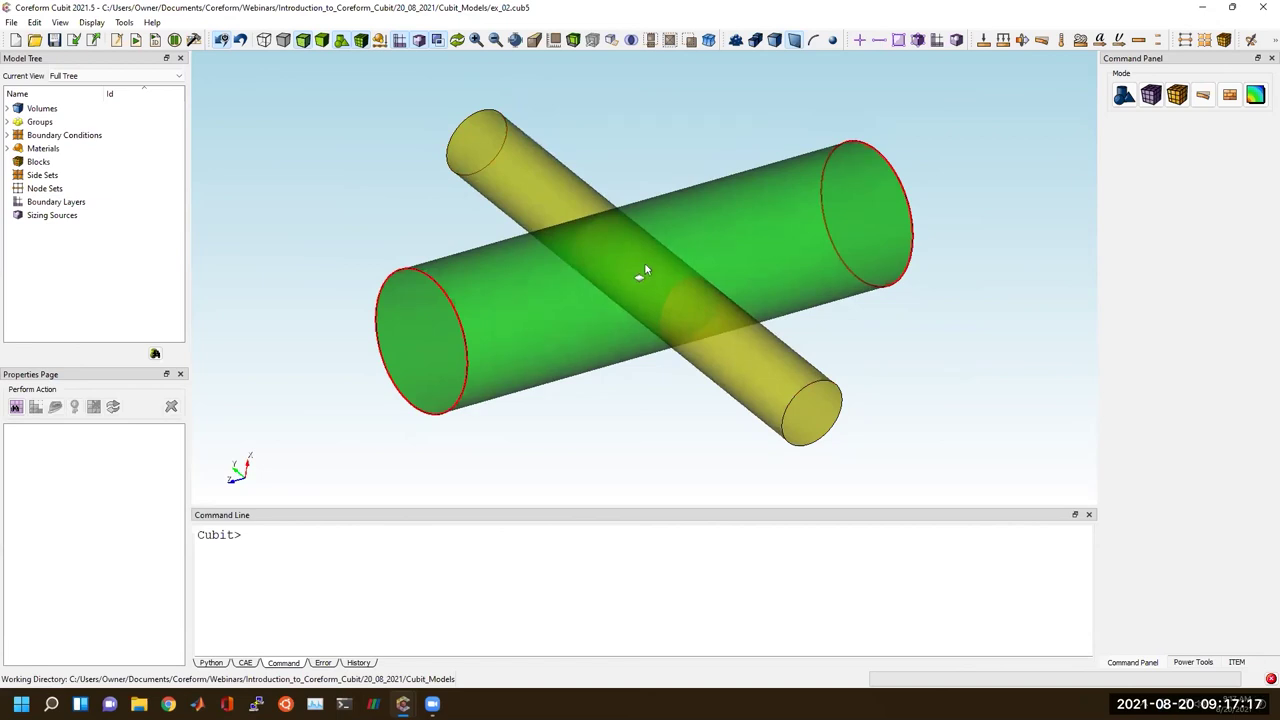
left_click_drag(632, 284, 625, 295)
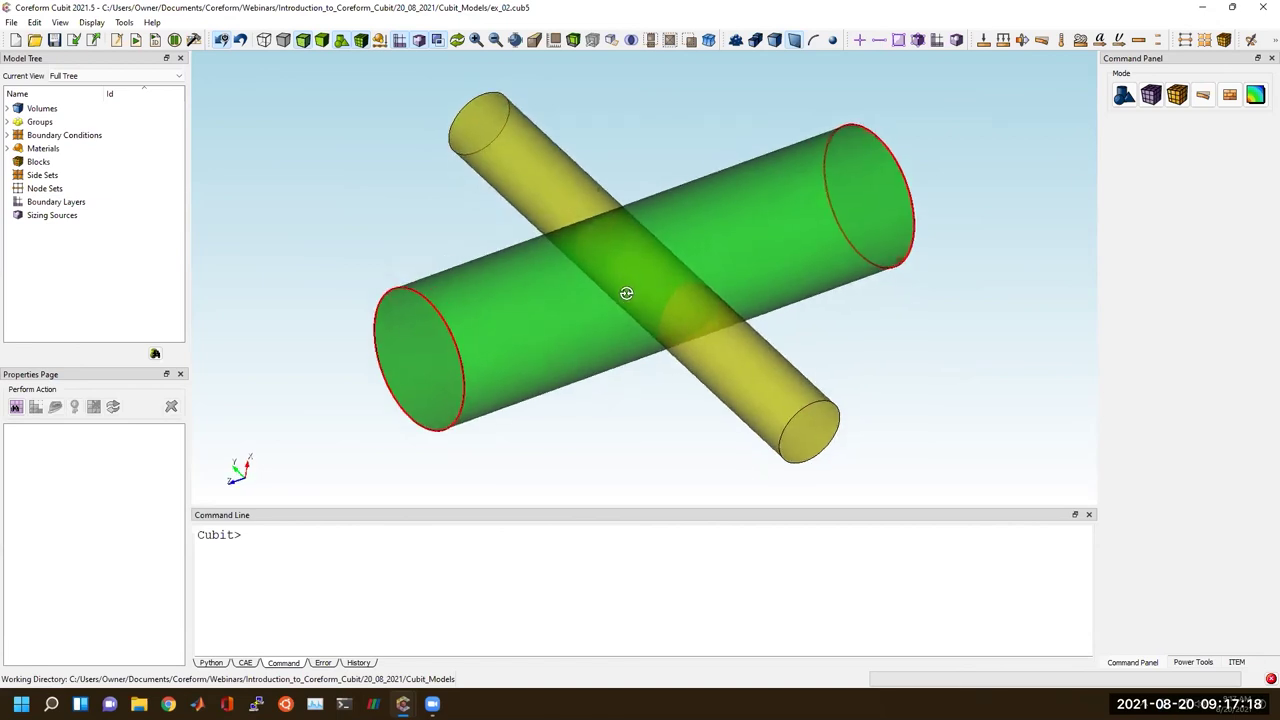
left_click(322, 40)
Imprint the two crossing cylinders, volumes 2 and 1, using the Imprint operation for volumes.
left_click(1124, 95)
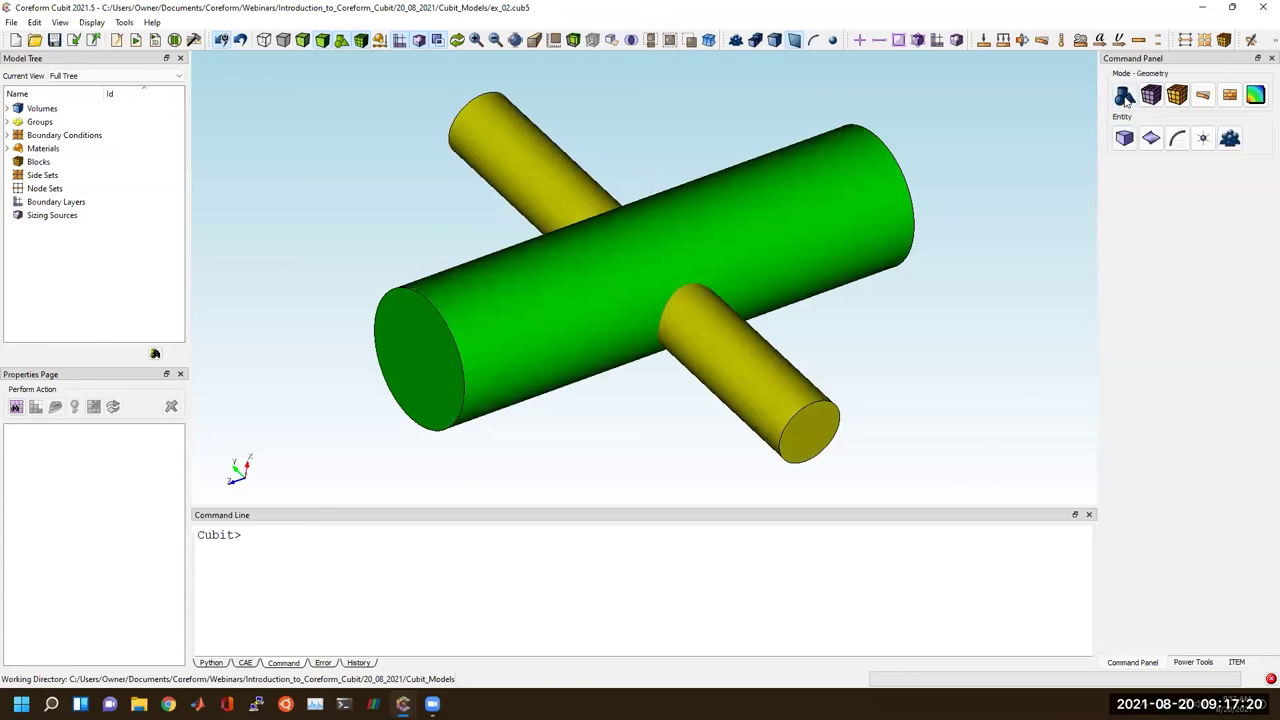
left_click(1126, 140)
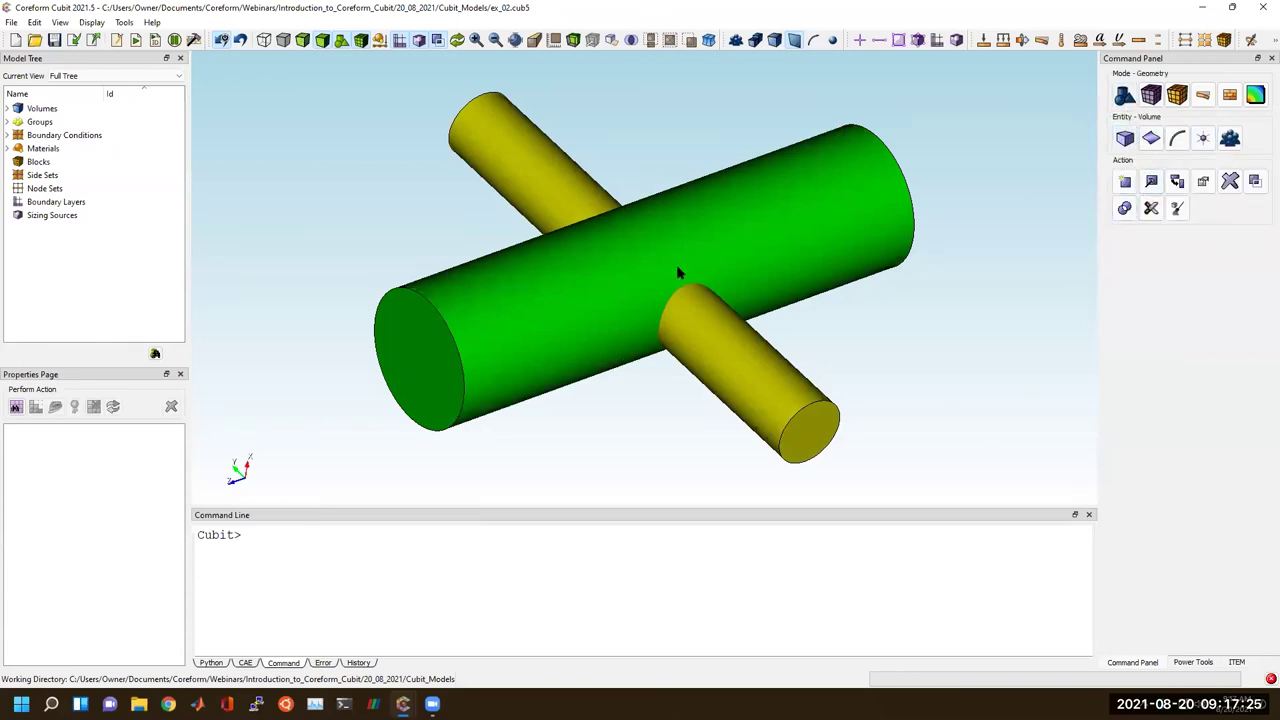
left_click(1255, 181)
left_click(1160, 239)
left_click(1137, 262)
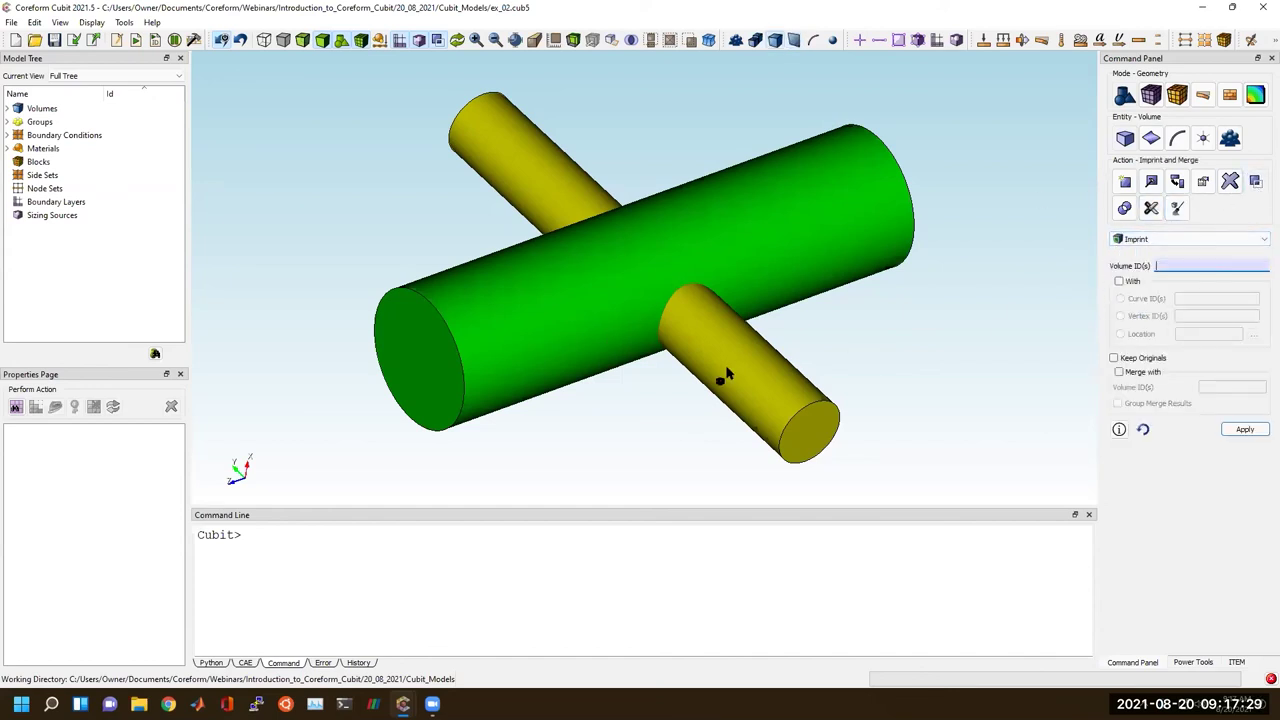
left_click(729, 366)
left_click(642, 315, "ctrl")
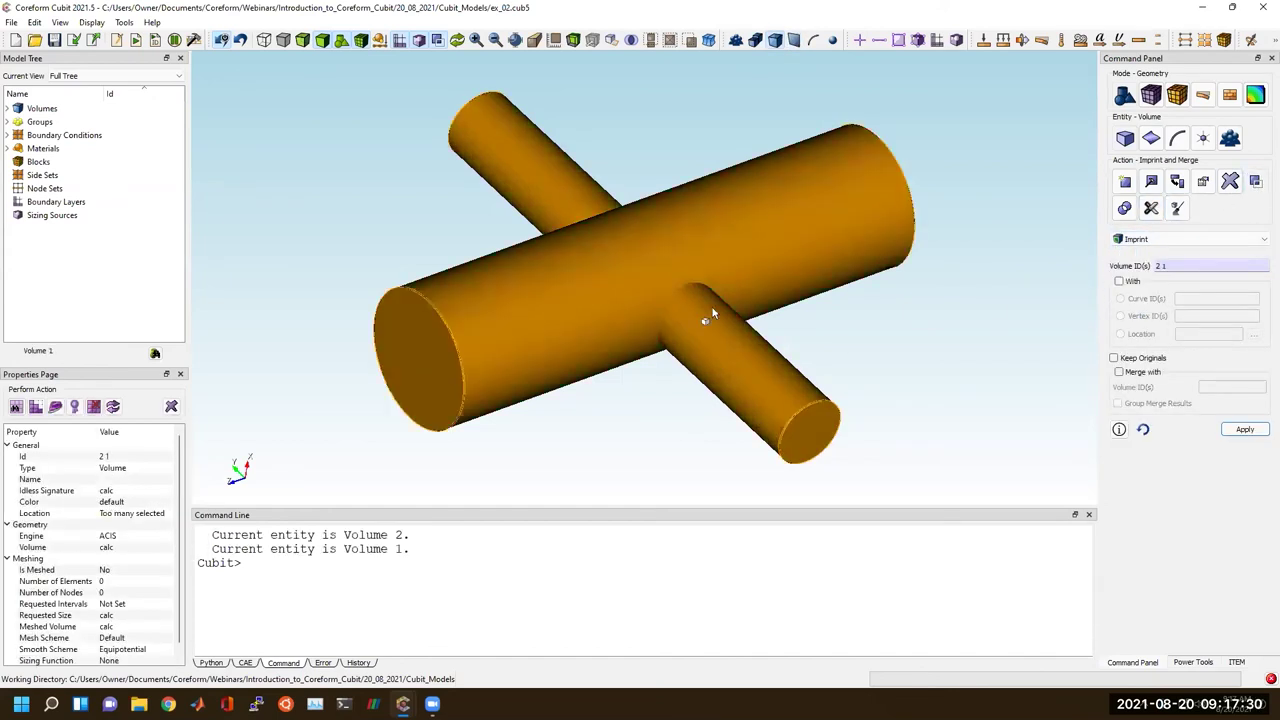
left_click(1245, 430)
Draw only the large cylinder, volume 1, and examine the curve imprinted on its side surface.
scroll(665, 328, "up", 6)
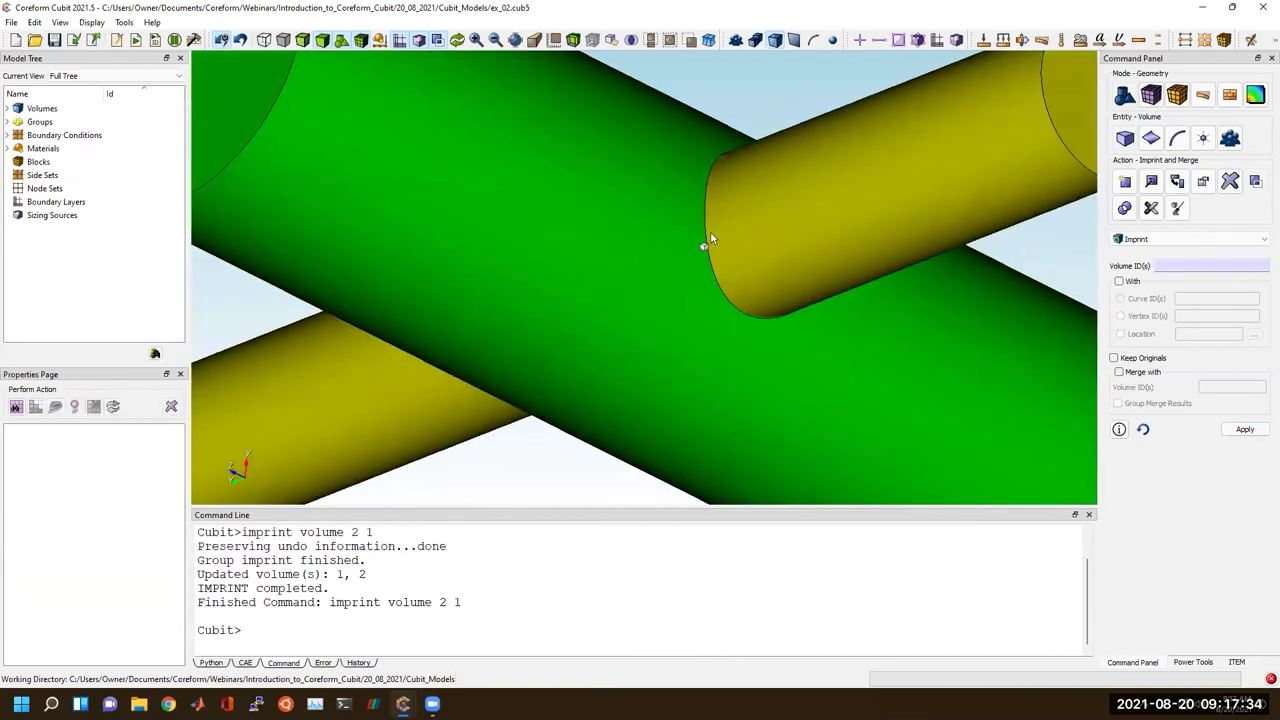
left_click(658, 307)
right_click(660, 305)
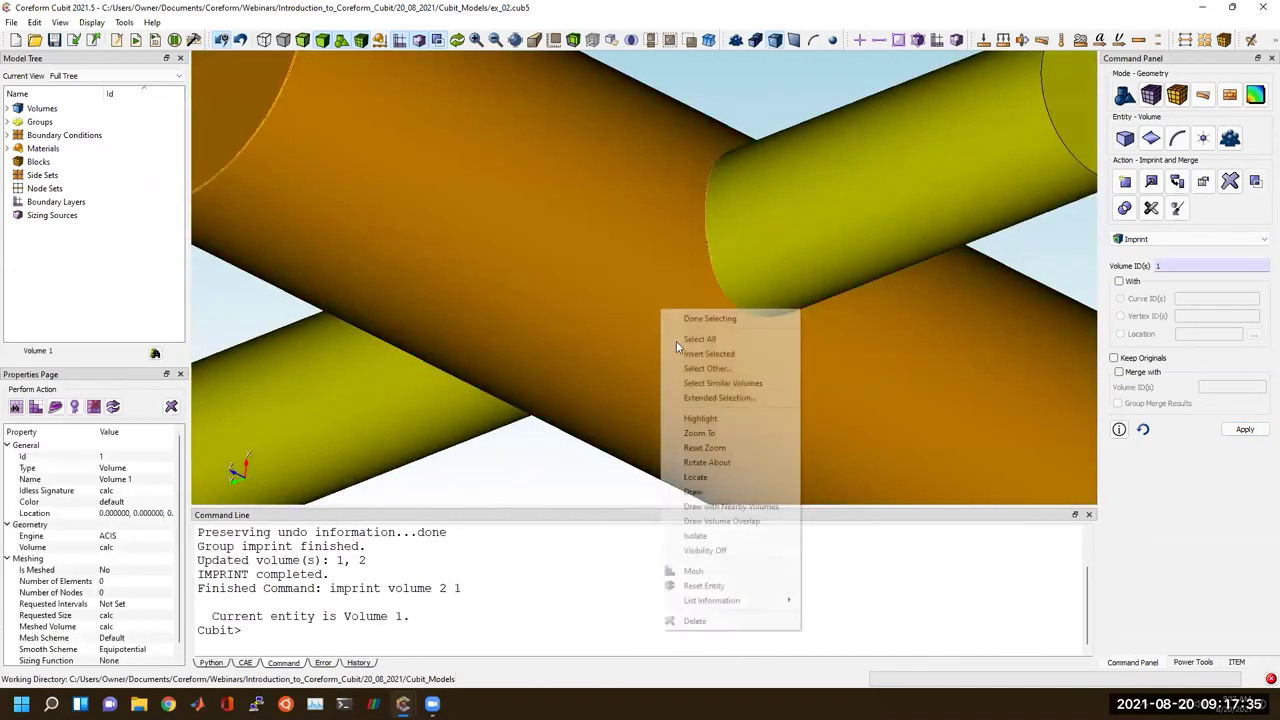
left_click(688, 481)
left_click(563, 462)
scroll(751, 245, "down", 2)
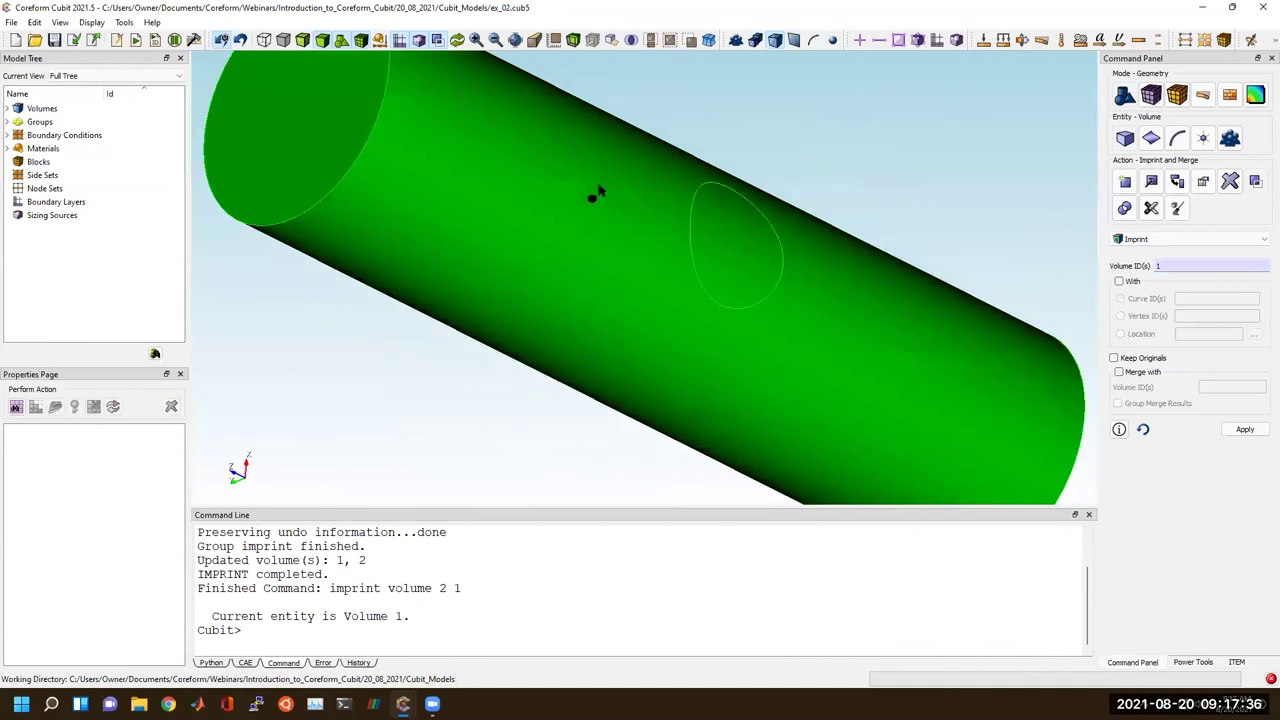
left_click_drag(596, 190, 578, 298)
scroll(730, 289, "down", 5)
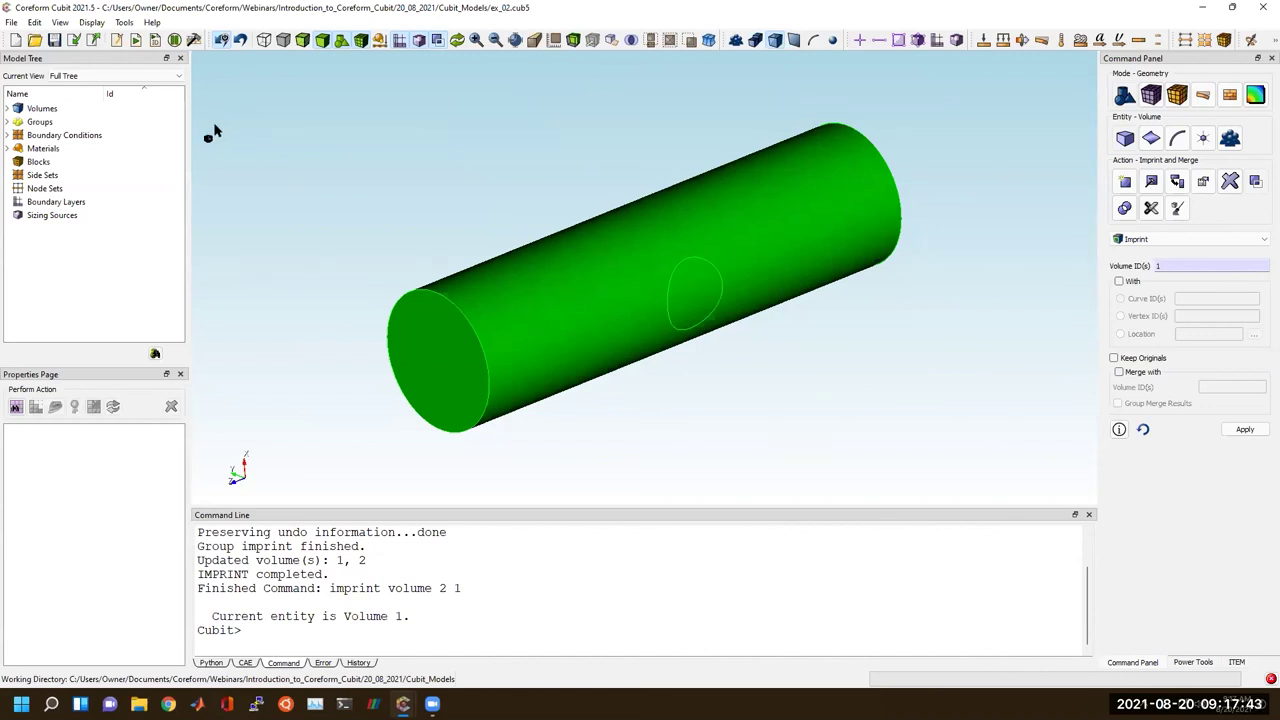
Reopen the ex_02.cub5 model to discard the imprint.
left_click(11, 22)
left_click(113, 175)
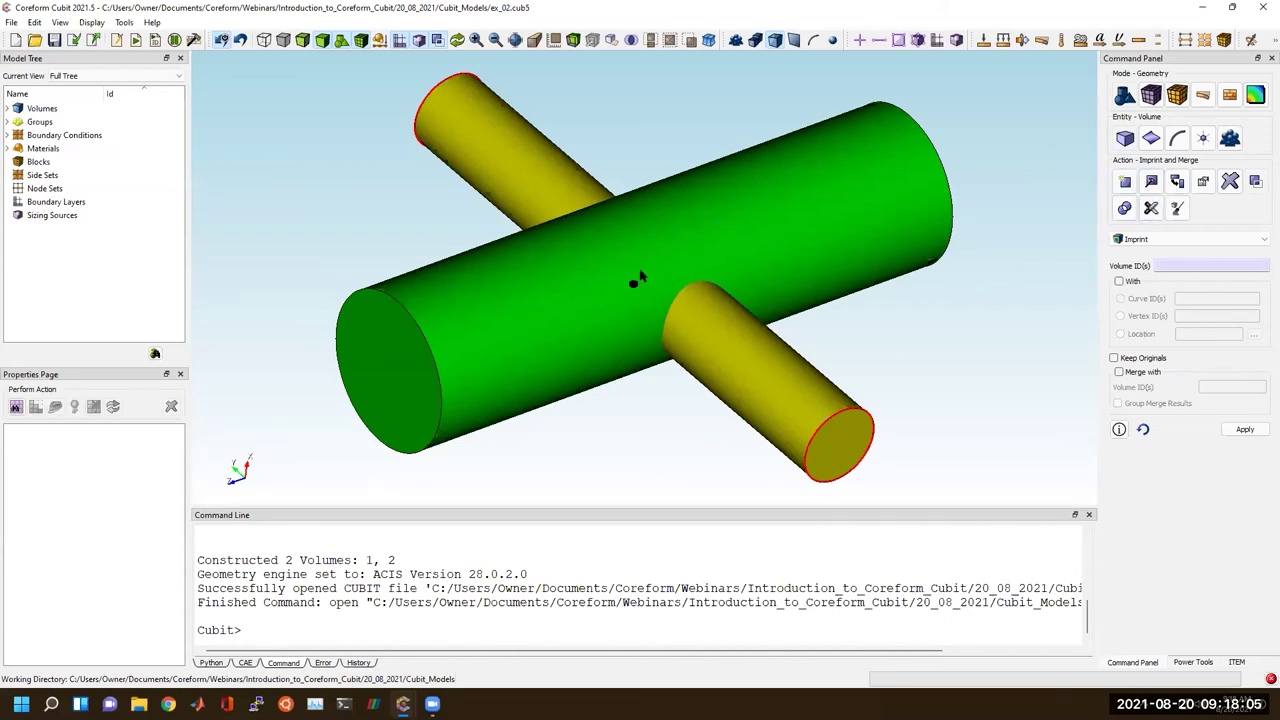
Remove the overlap between the large cylinder, volume 1, and the small cylinder, volume 2, modifying volume 2.
left_click(1125, 208)
left_click(1145, 239)
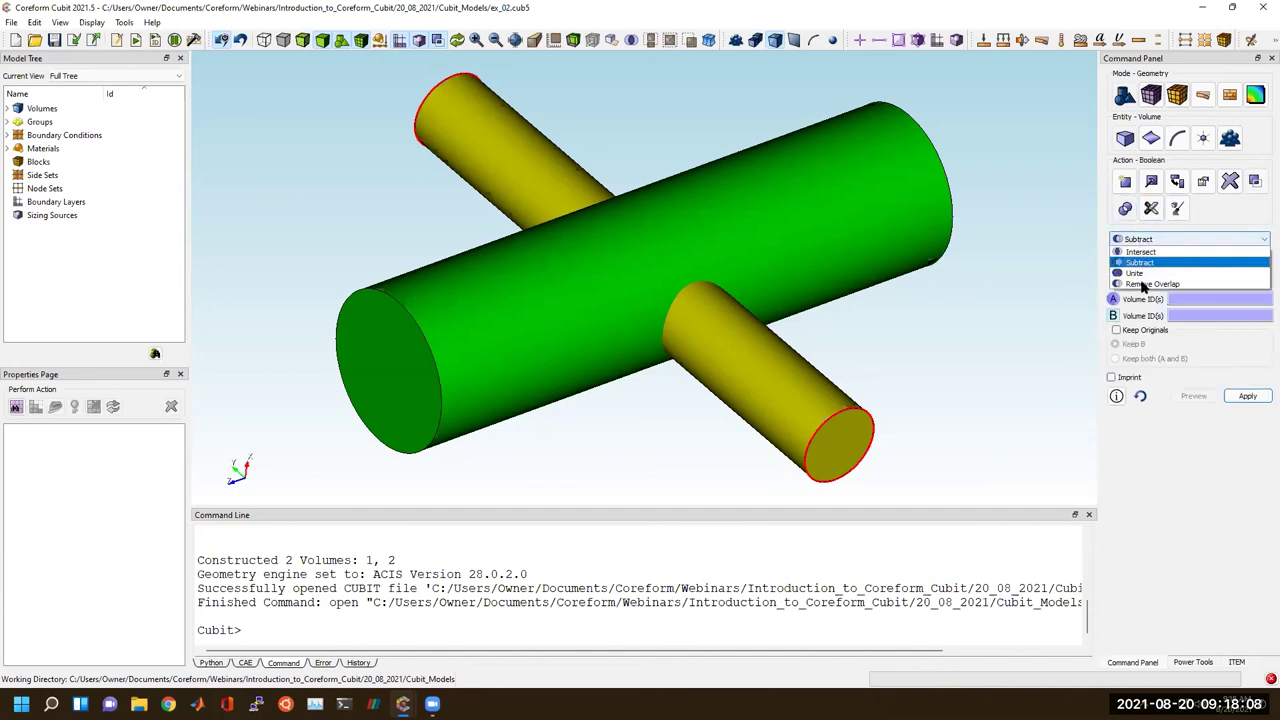
left_click(1150, 284)
left_click(884, 258)
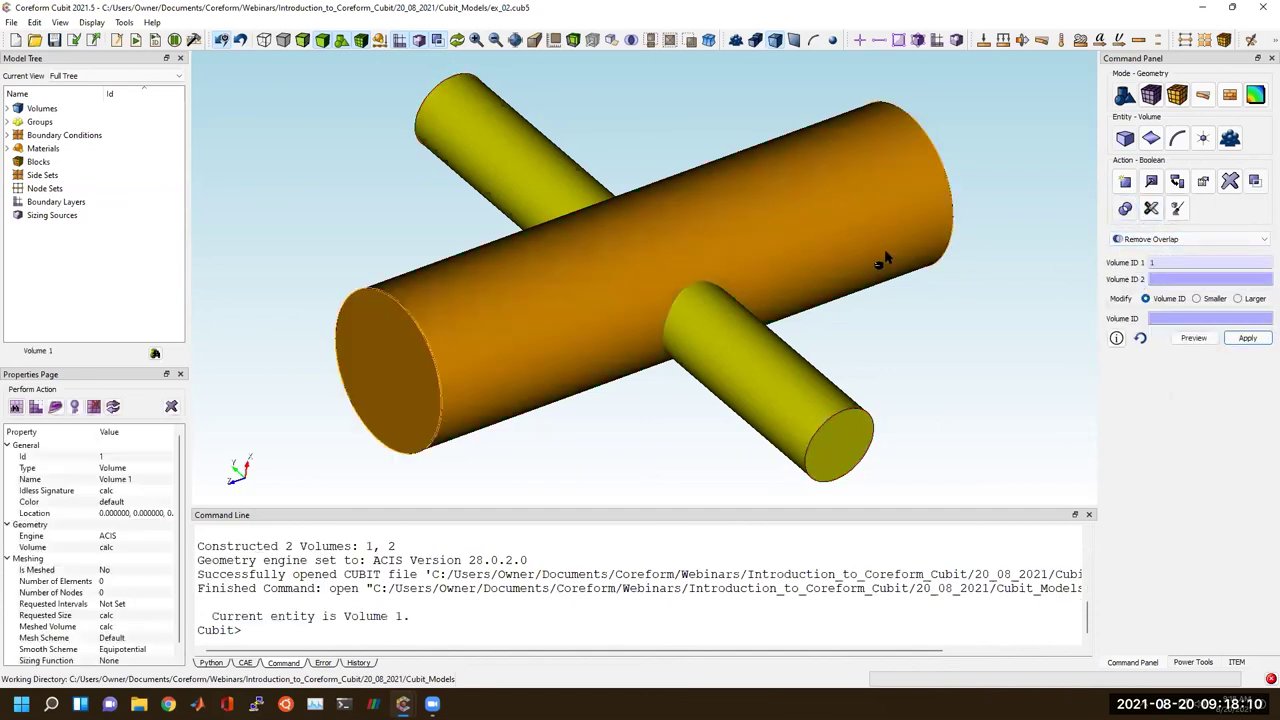
left_click(789, 367)
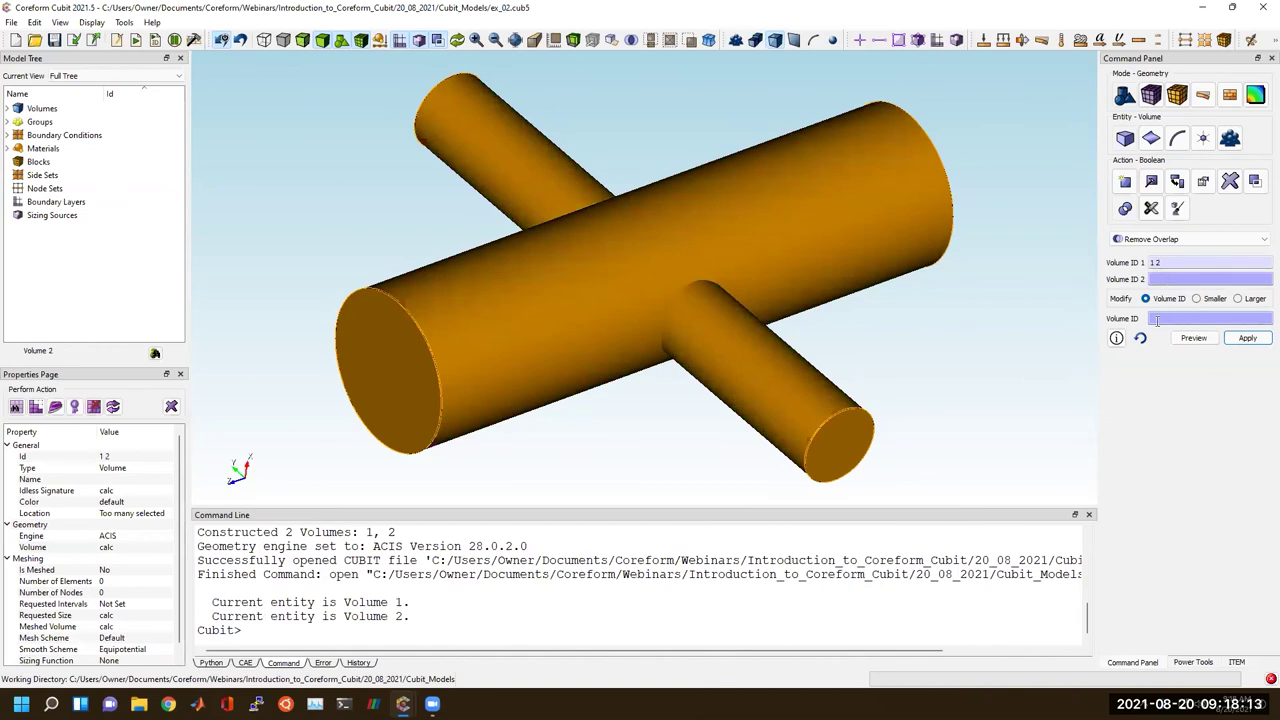
left_click(906, 240)
left_click(1185, 281)
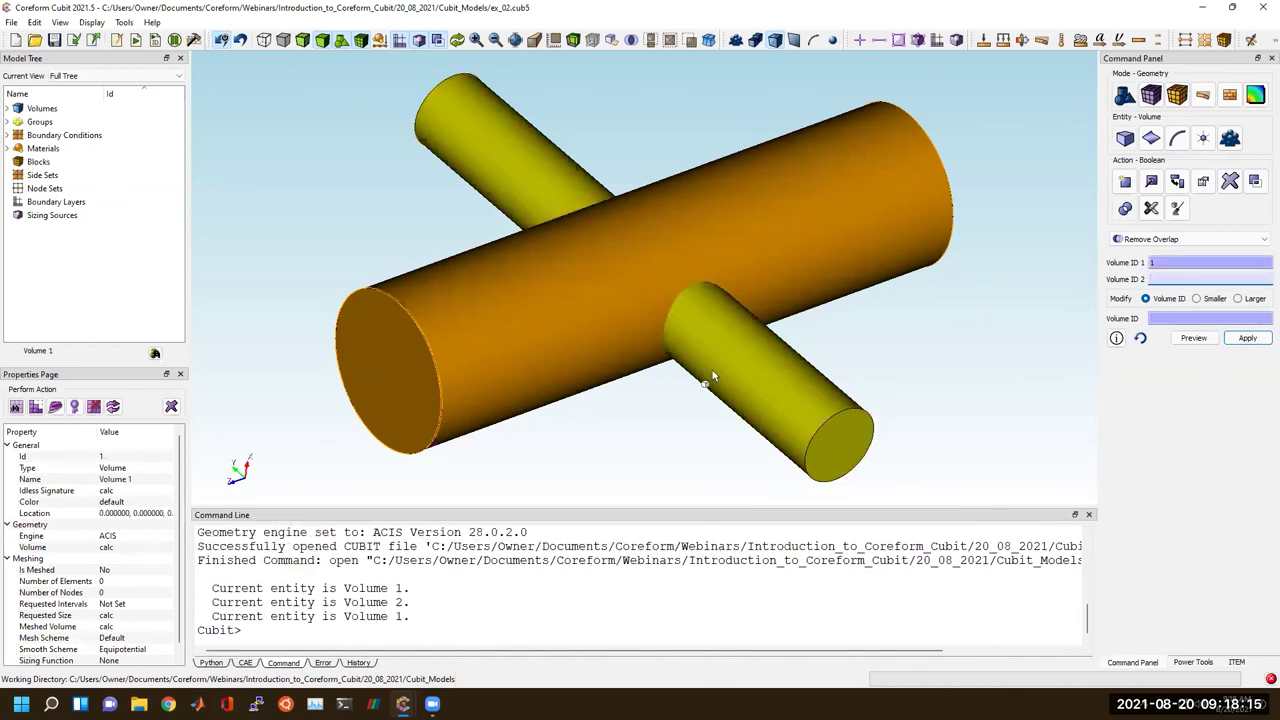
left_click(715, 376)
left_click(1150, 319)
left_click(734, 367)
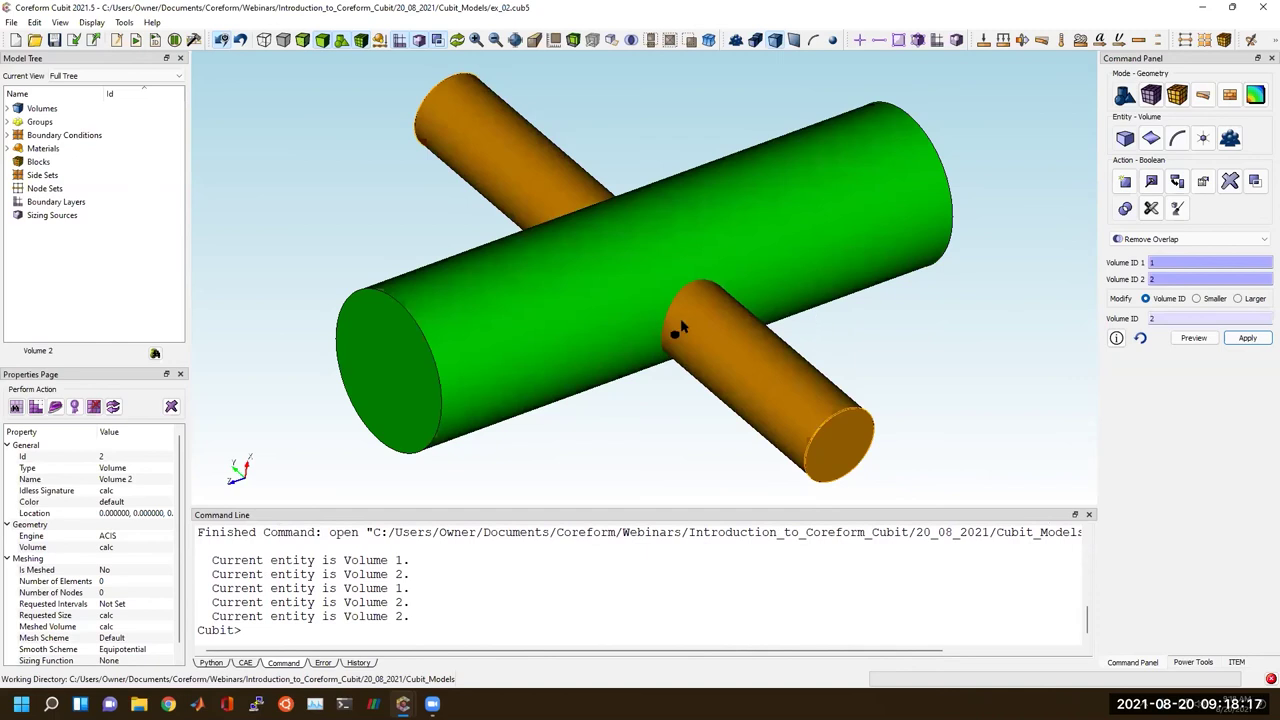
left_click(1247, 338)
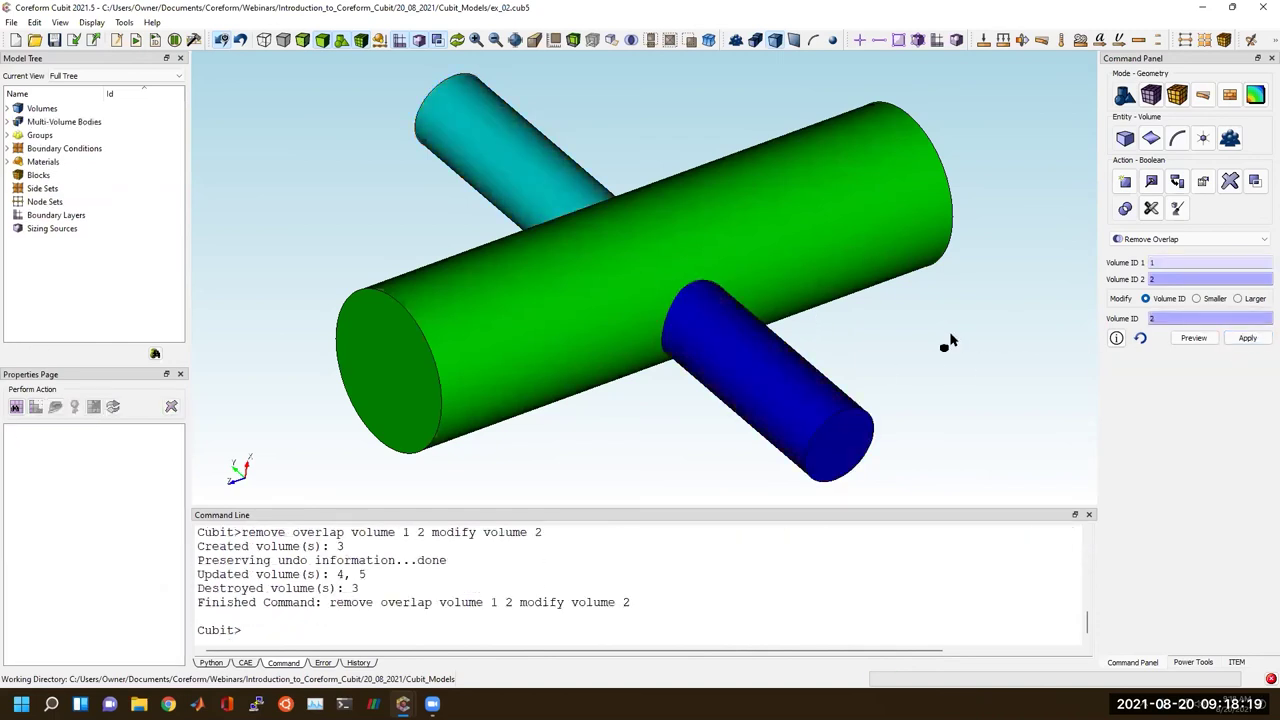
Display the model transparently, imprint and merge volumes 5, 4 and 1 with Imprint/Merge Volumes, and clear the selection.
left_click(283, 40)
left_click(302, 40)
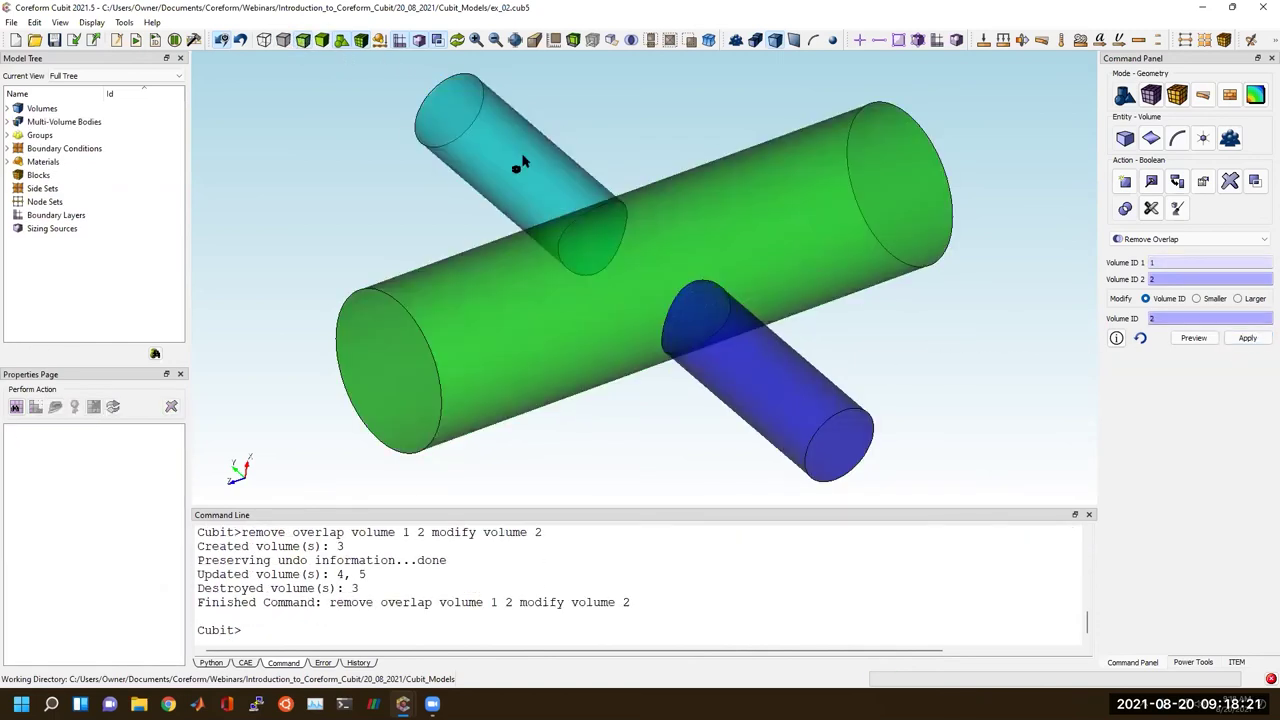
mouse_move(743, 313)
left_mouse_down()
mouse_move(751, 337)
mouse_move(780, 274)
mouse_move(774, 249)
mouse_move(611, 269)
left_mouse_up()
left_click(1252, 182)
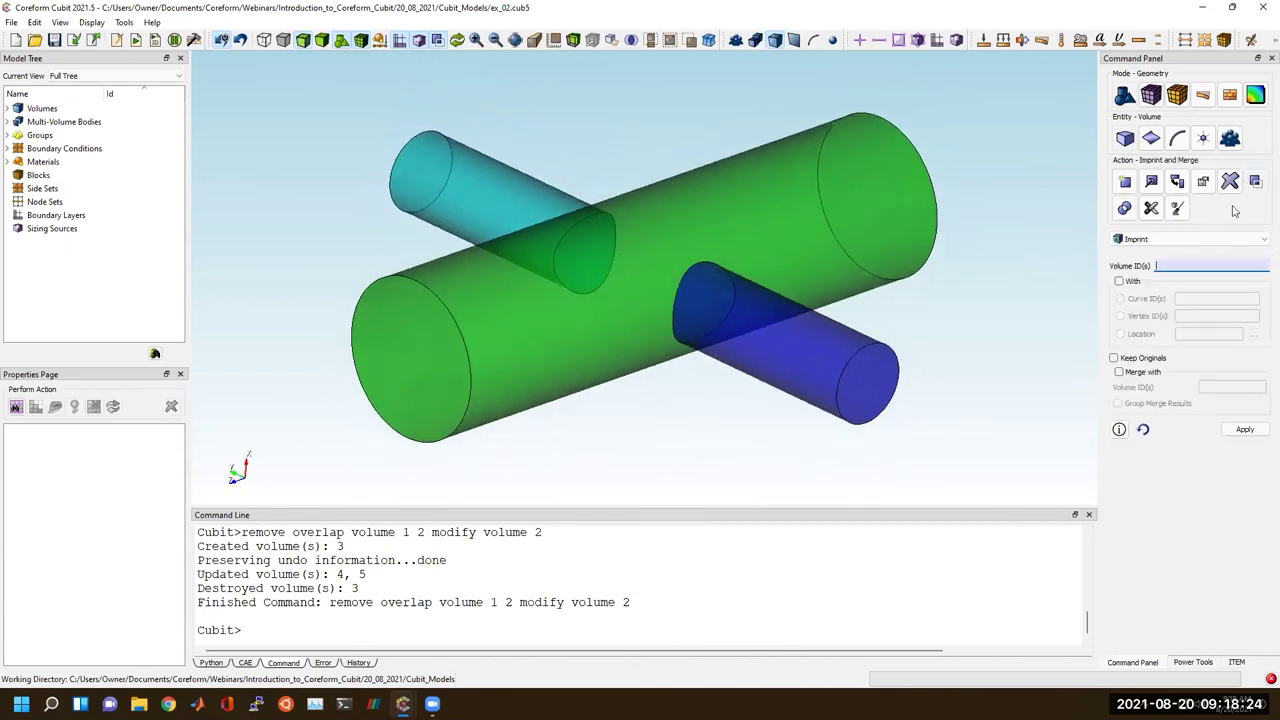
left_click(810, 304)
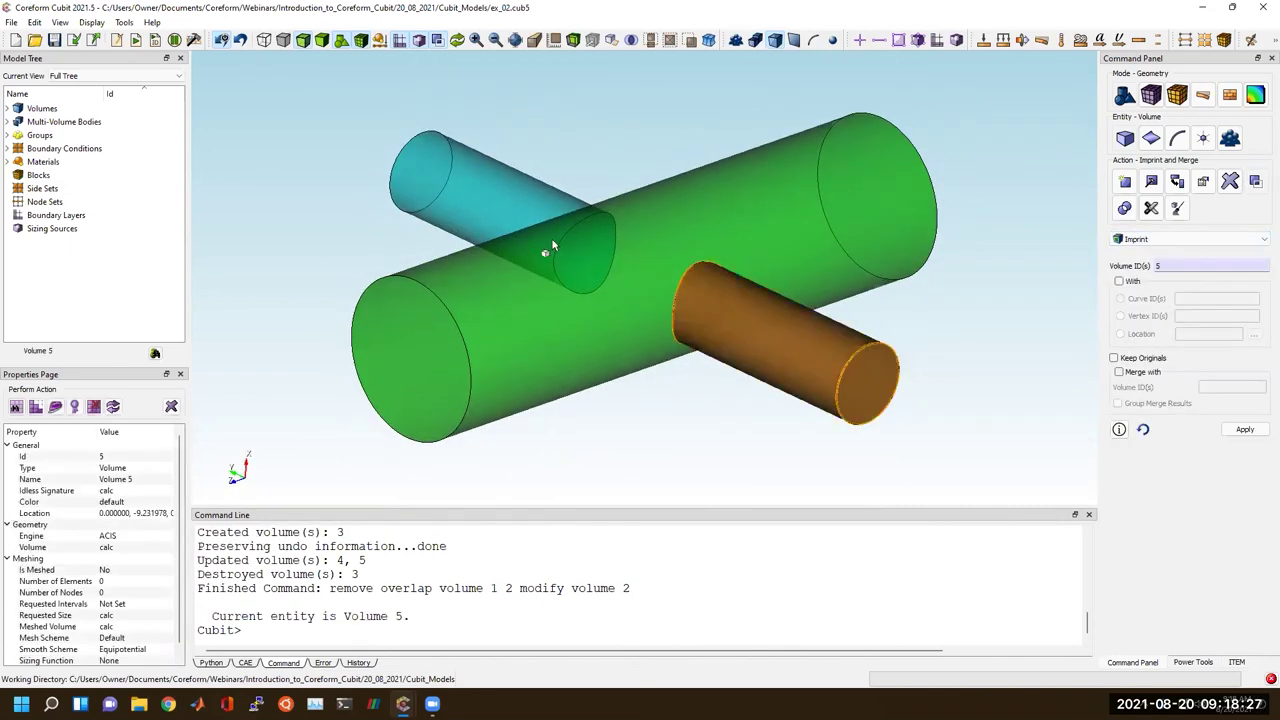
left_click(555, 245, "ctrl")
left_click(571, 282, "ctrl")
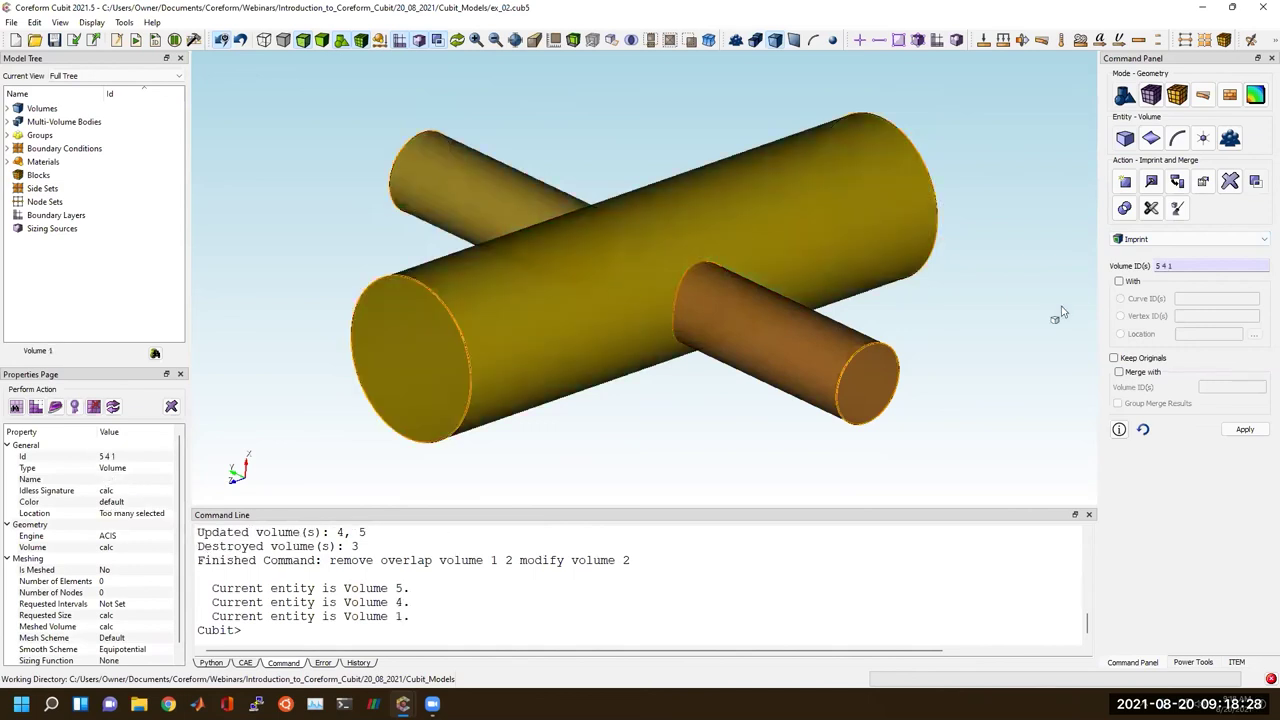
left_click(1195, 240)
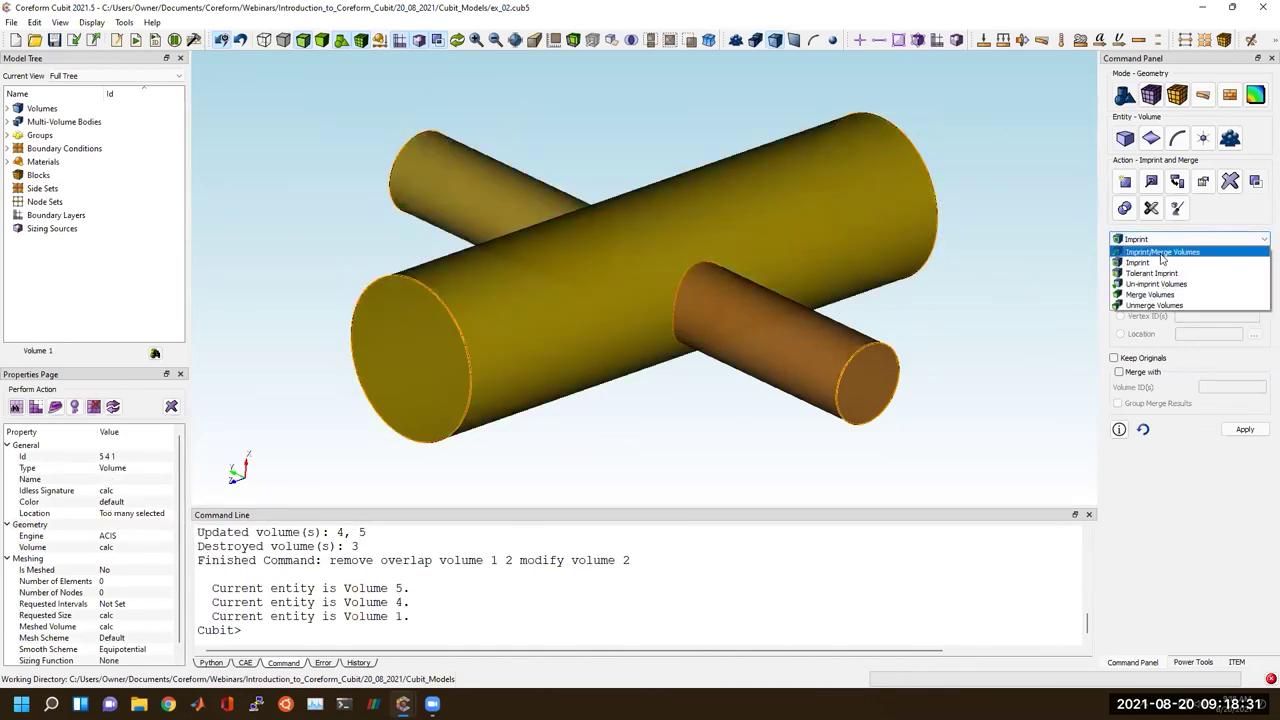
left_click(1162, 252)
left_click(1245, 312)
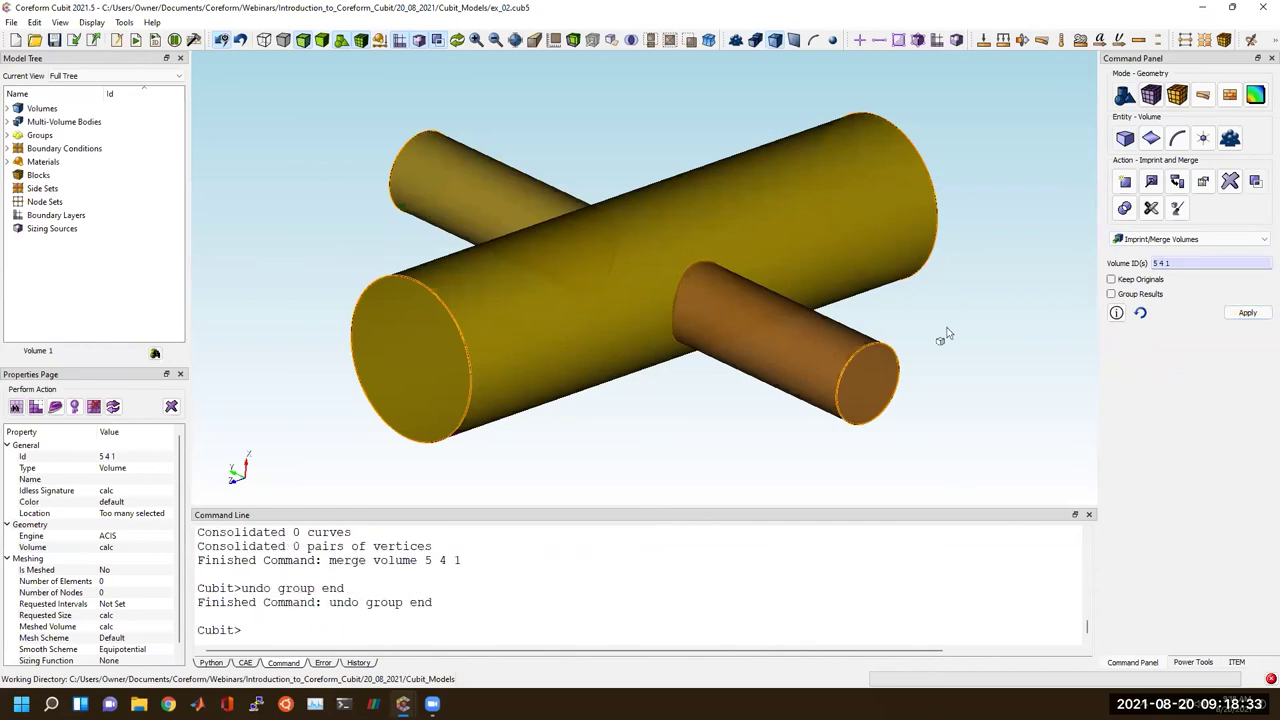
left_click(947, 333)
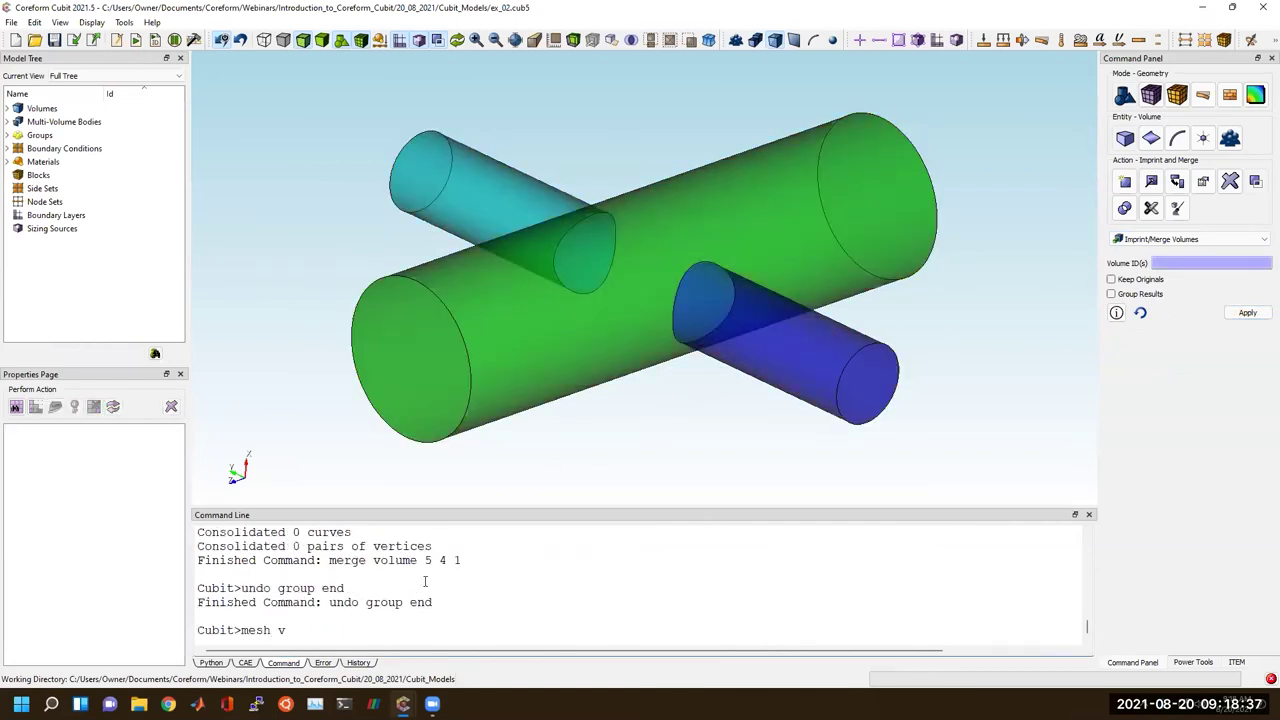
Mesh all volumes with the command "mesh volume all" and inspect the mesh in solid shaded display.
type("all")
key("Return")
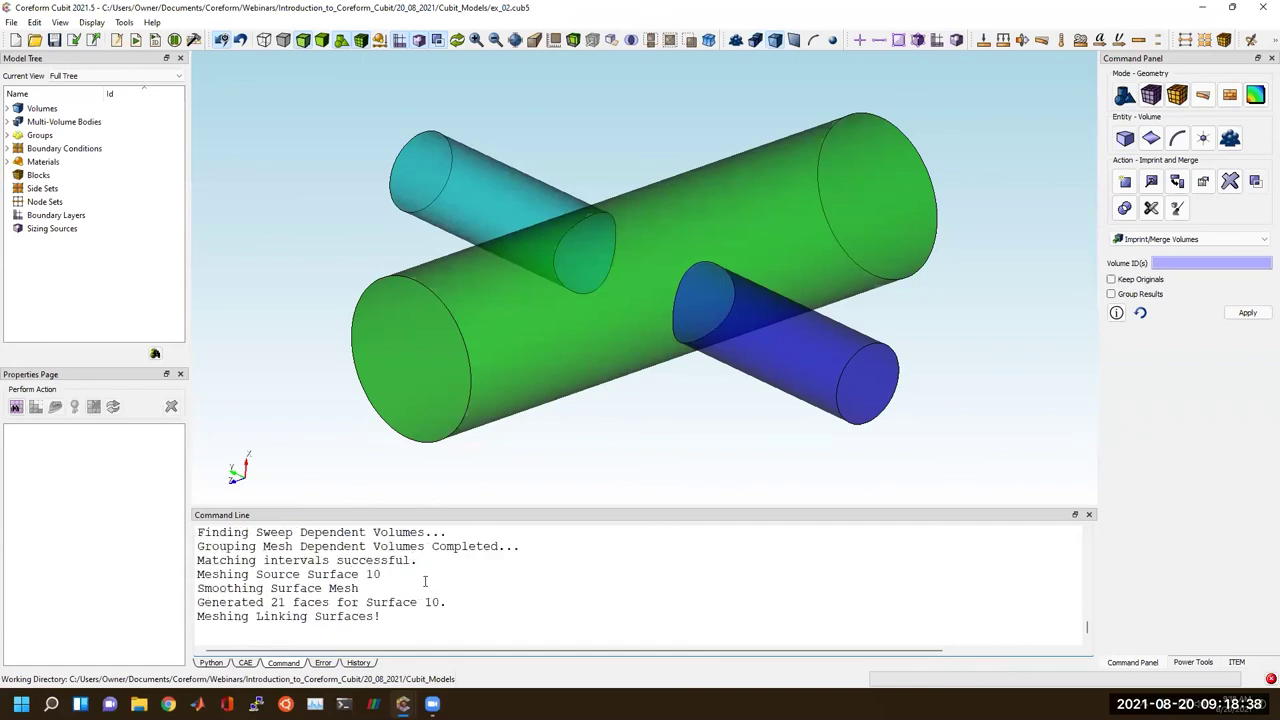
middle_click_drag(802, 282, 680, 292)
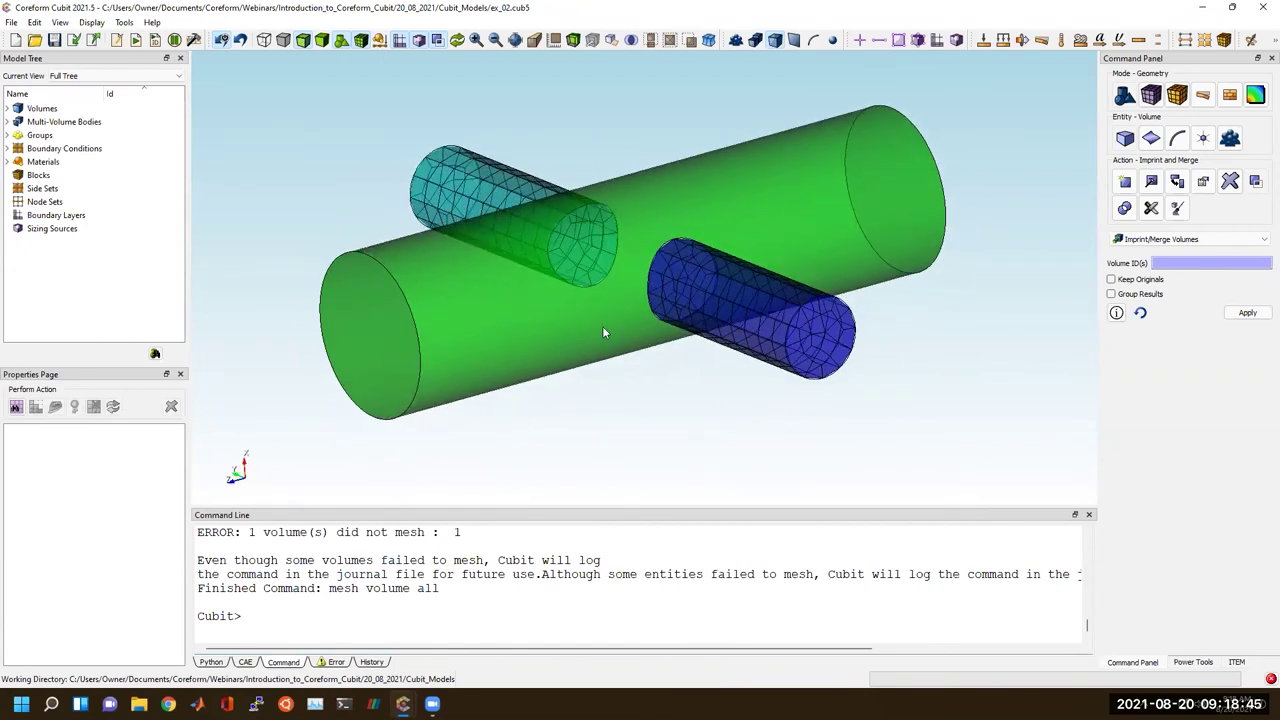
left_click(341, 40)
mouse_move(620, 215)
middle_mouse_down()
mouse_move(666, 223)
mouse_move(673, 247)
middle_mouse_up()
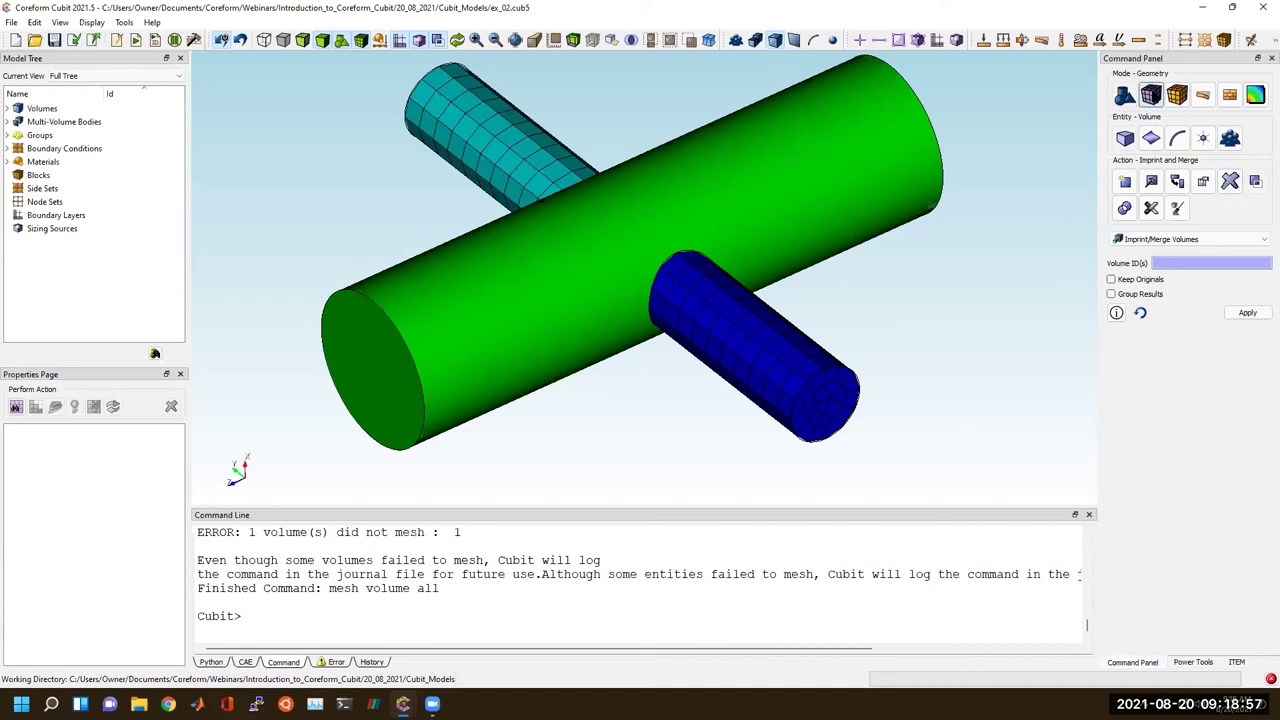
Review the available meshing schemes for volumes, from Automatically Calculate to Polyhedron, without choosing another one.
left_click(1151, 94)
left_click(1125, 138)
left_click(1151, 234)
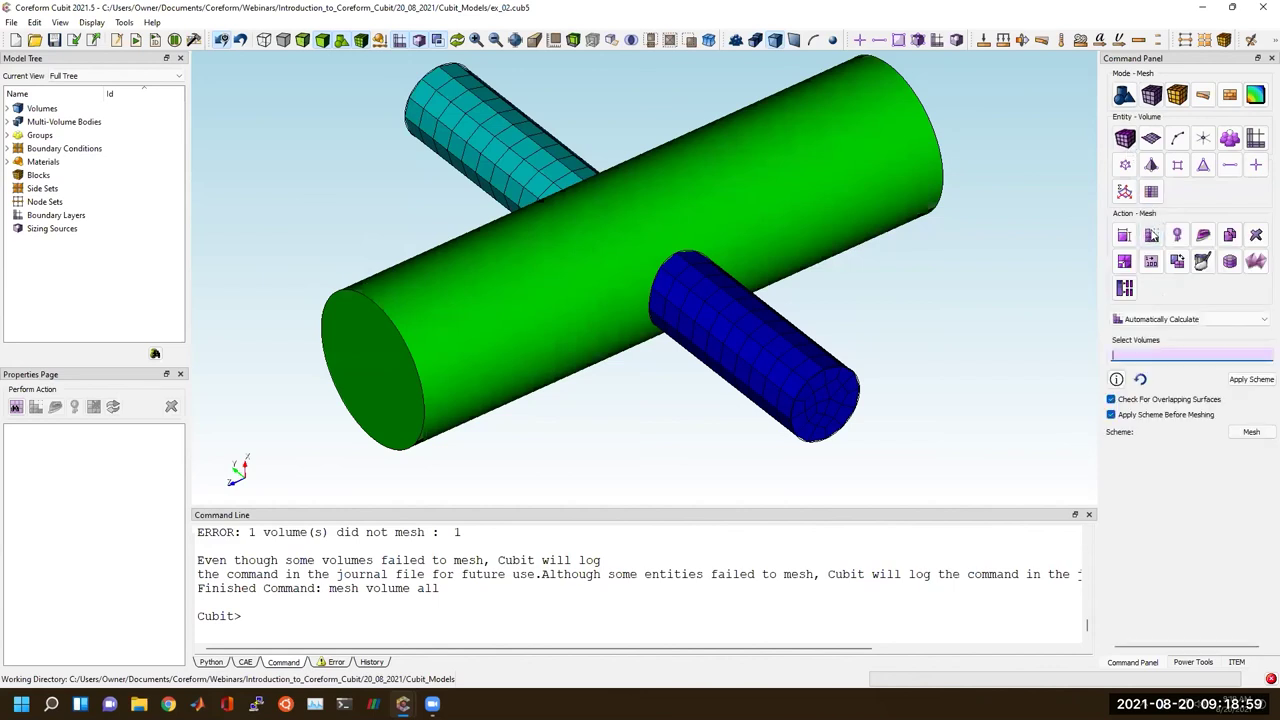
left_click(1188, 318)
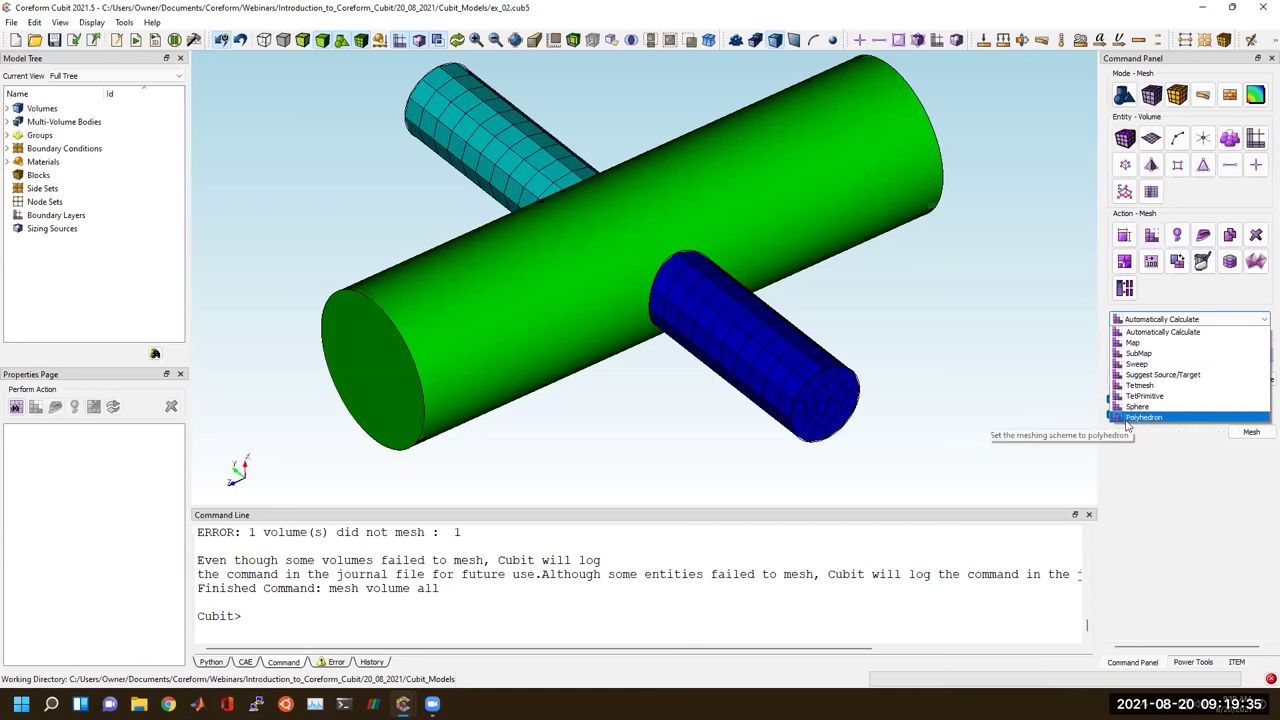
left_click(996, 389)
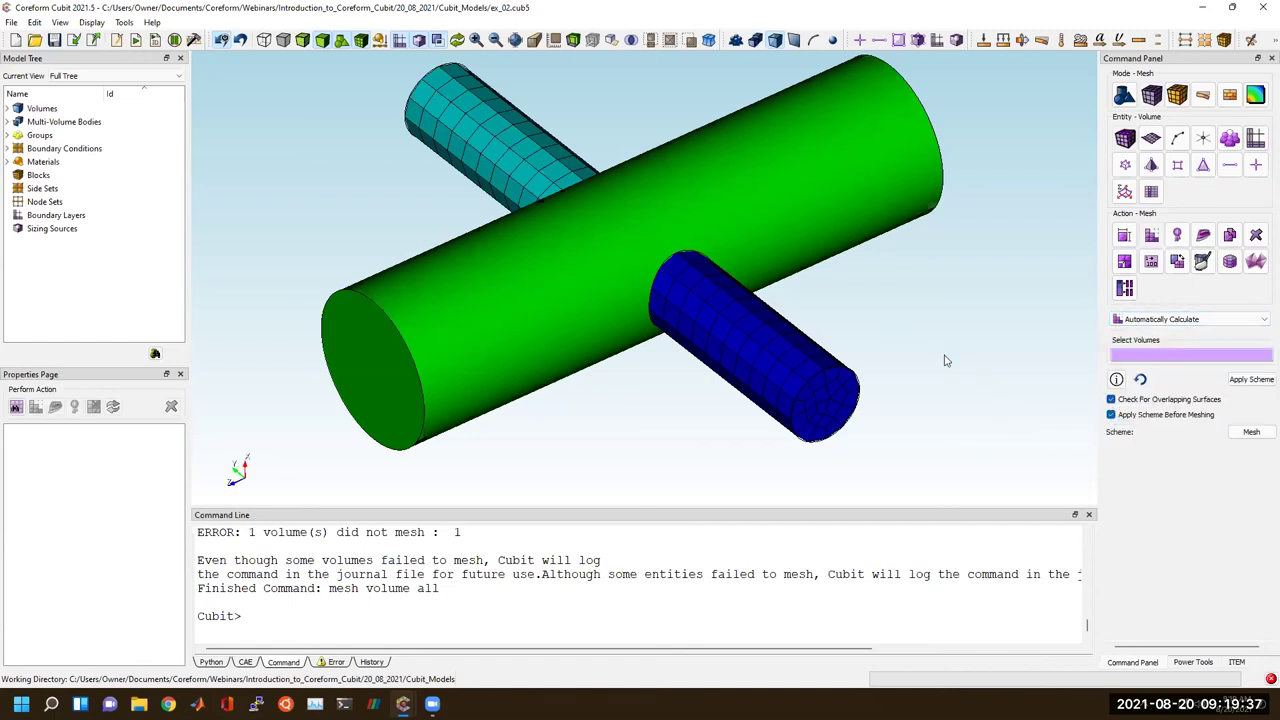
Display the model transparently and examine the meshed small cylinders where they meet the large cylinder.
scroll(903, 332, "up", 2)
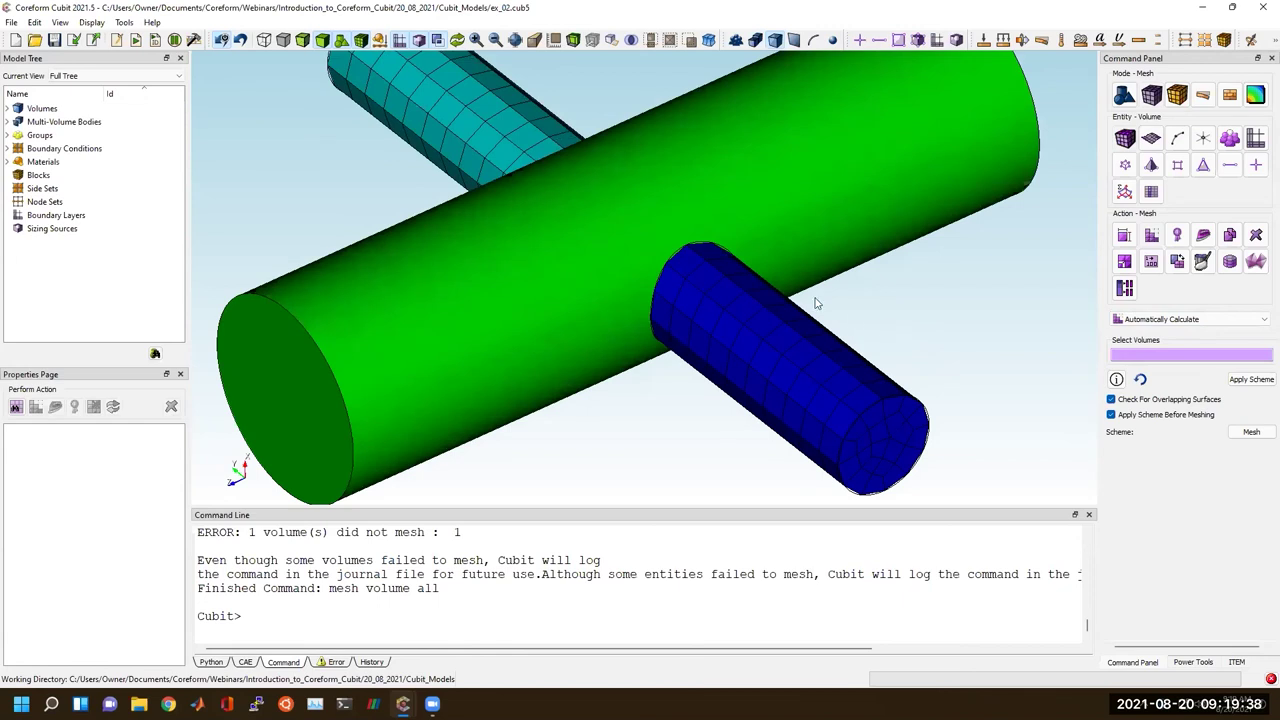
left_click(303, 39)
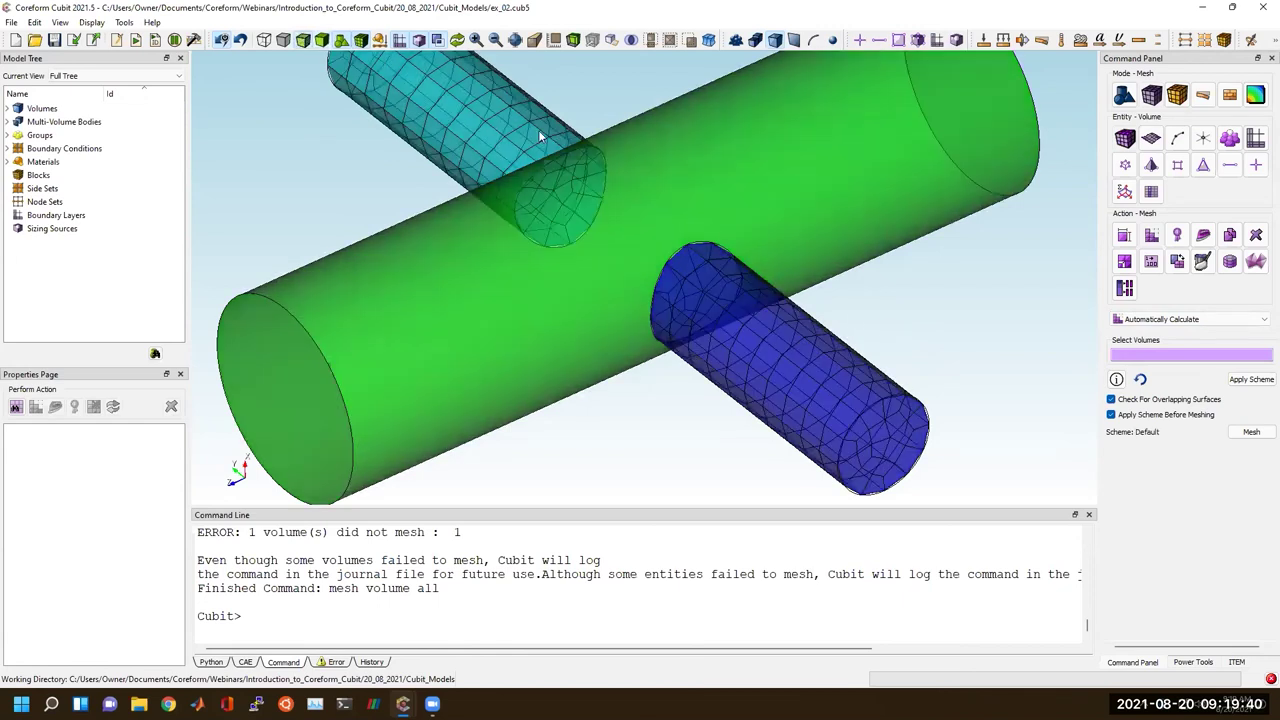
mouse_move(609, 195)
left_mouse_down()
mouse_move(624, 220)
mouse_move(622, 185)
mouse_move(631, 193)
mouse_move(630, 259)
left_mouse_up()
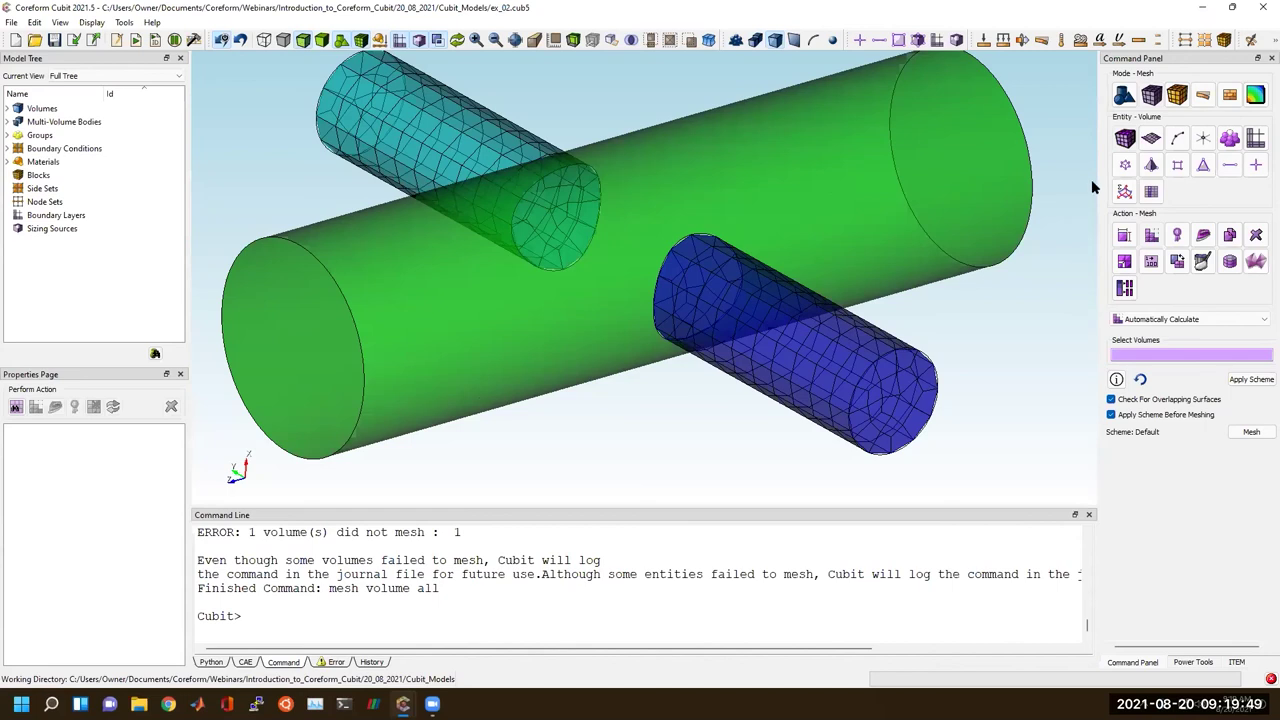
Delete the mesh from the whole model with the command "delete mesh".
left_click(1144, 90)
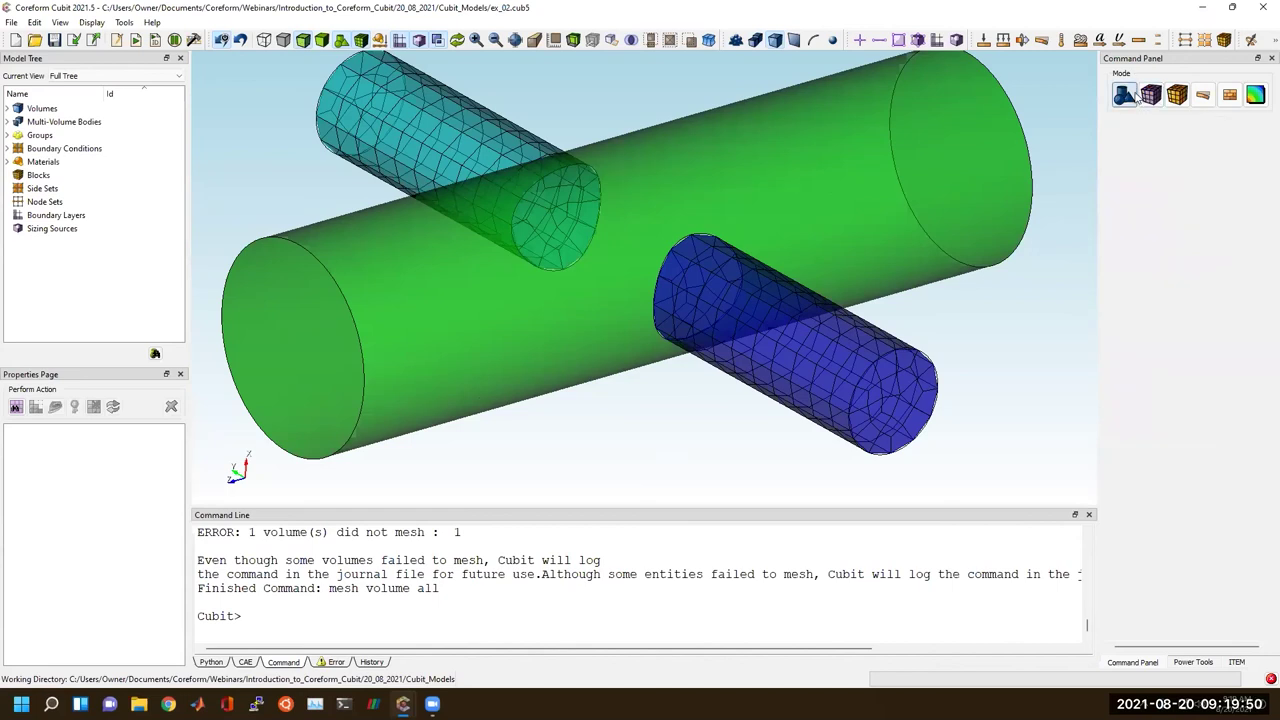
left_click(566, 598)
type("delete")
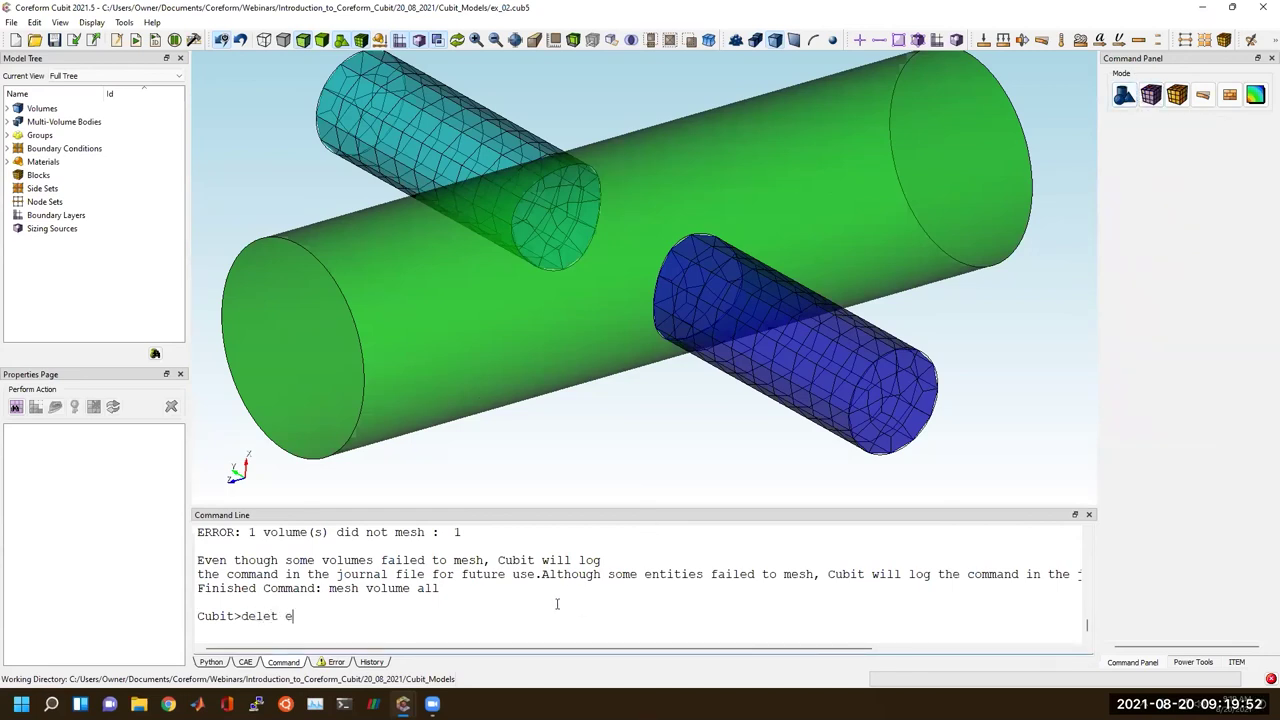
type(" mesh")
key("Return")
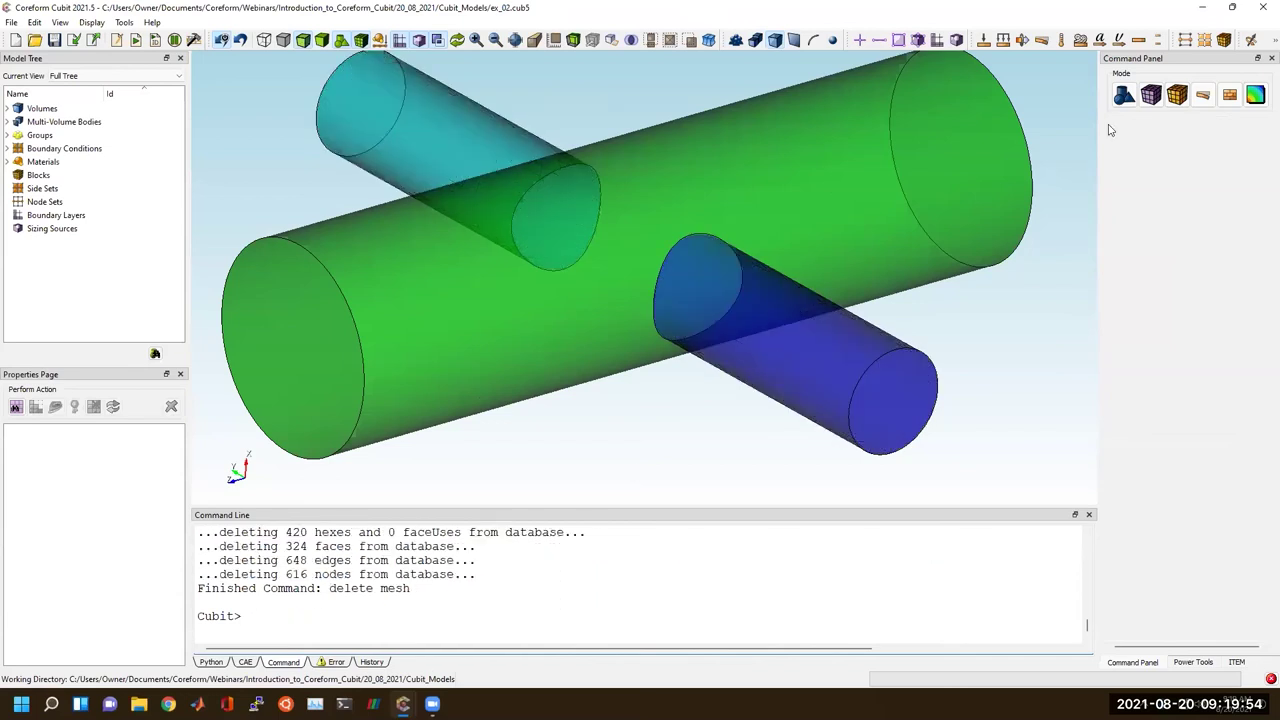
Set up a webcut of volume 1 with a sheet extended from surface 12, the small cylinder's curved side, and preview it.
left_click(1124, 95)
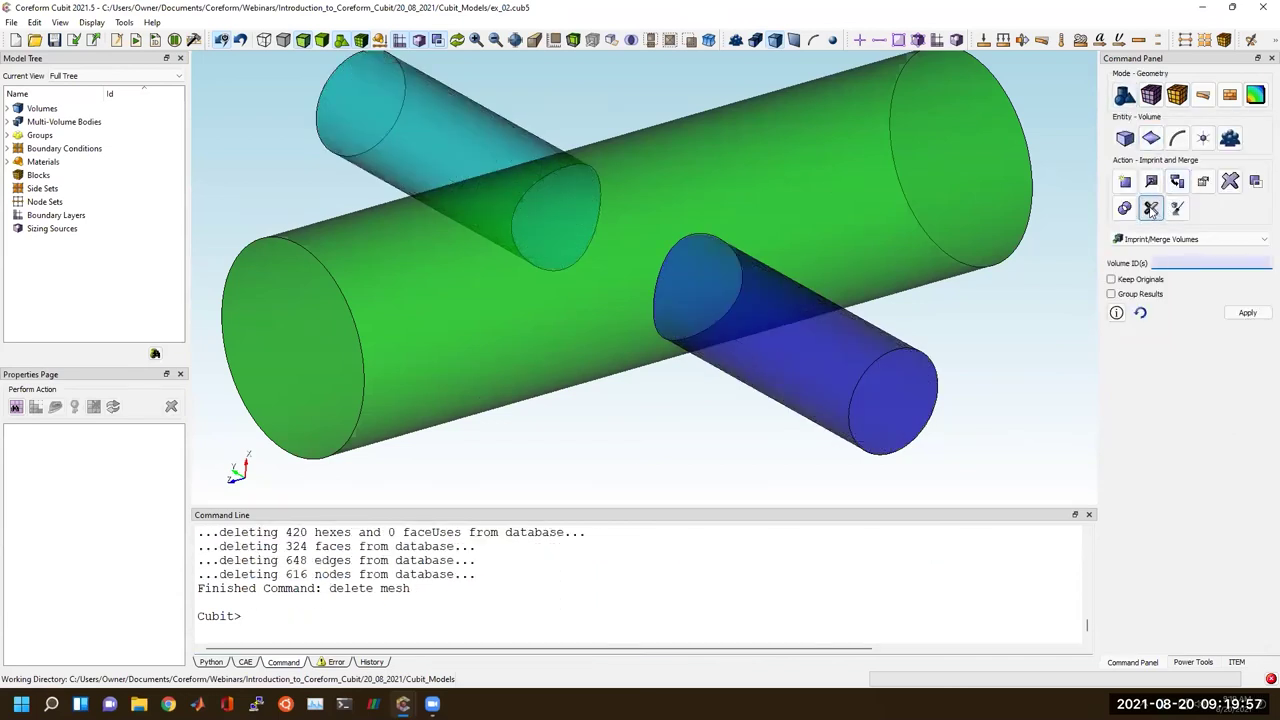
left_click(1151, 208)
left_click(1166, 240)
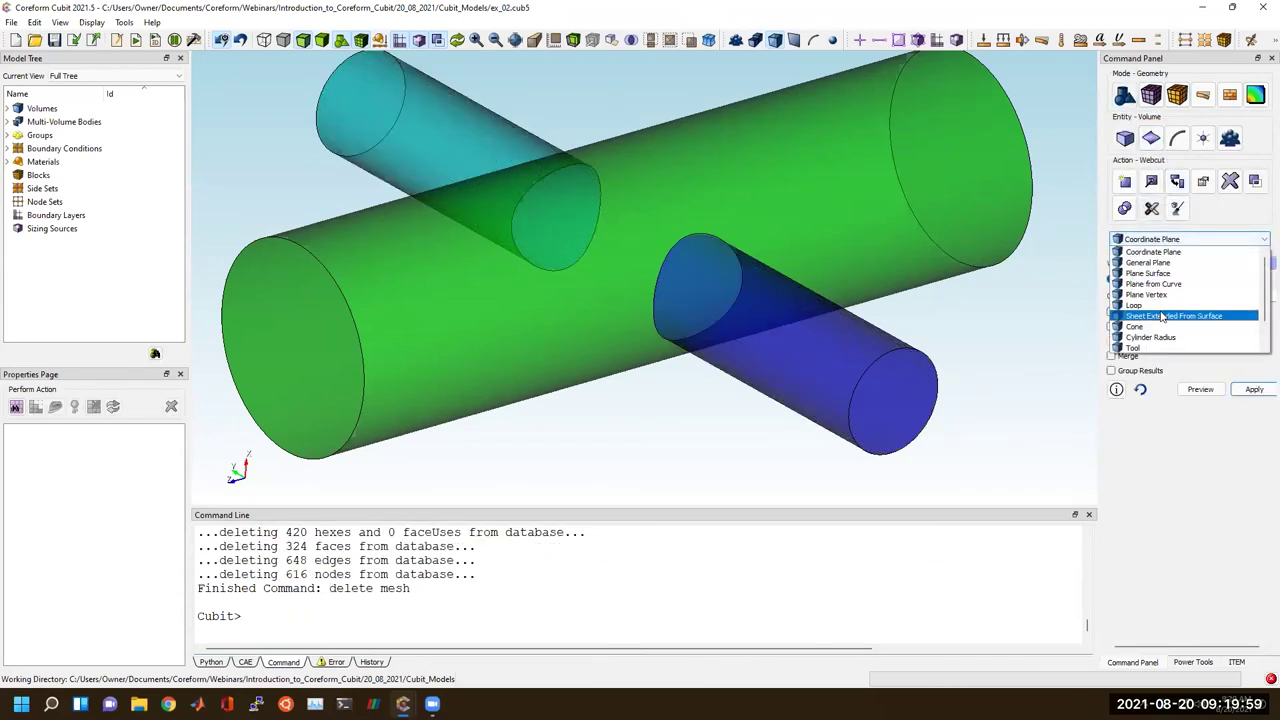
left_click(1162, 316)
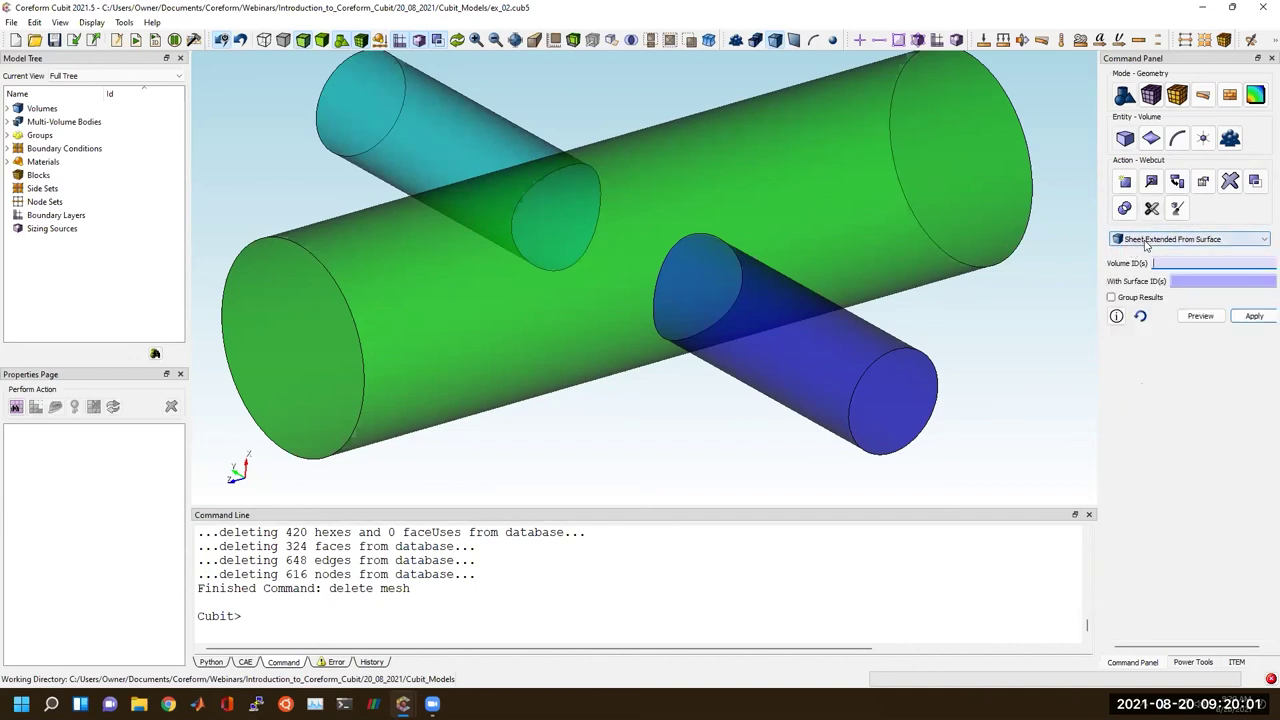
left_click(922, 199)
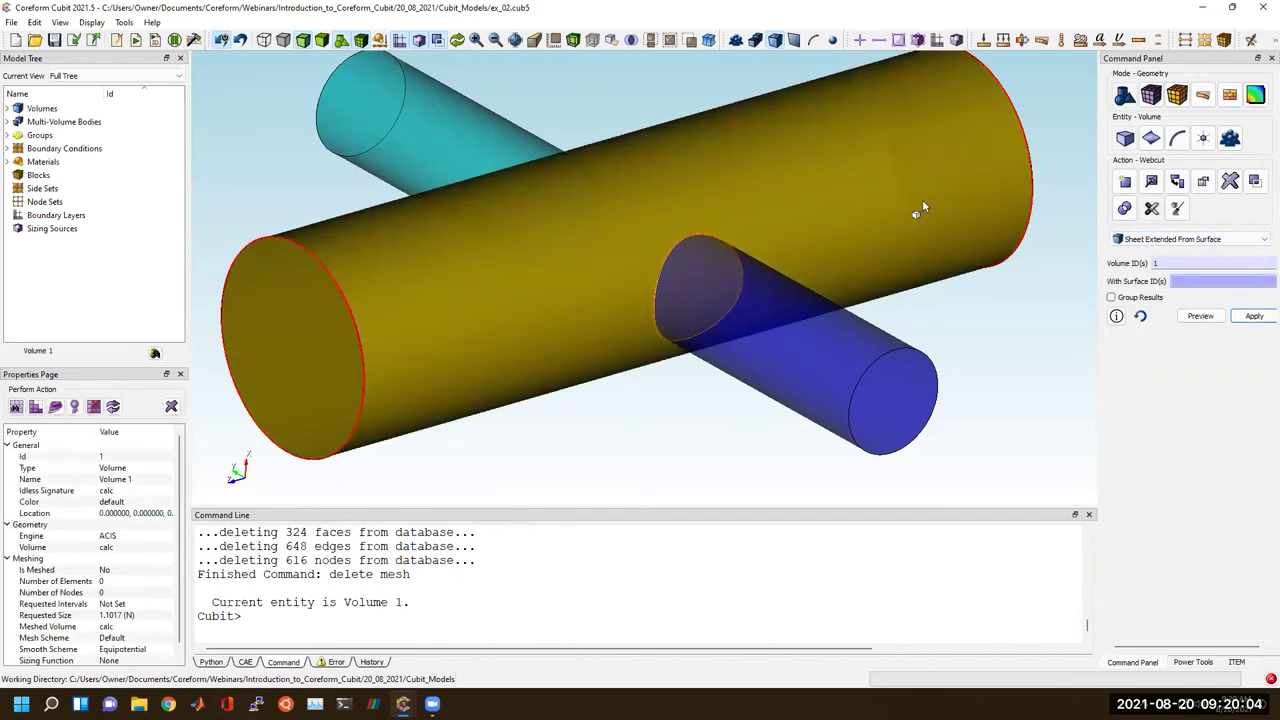
left_click(856, 338)
middle_click_drag(806, 300, 830, 300)
left_click(1200, 316)
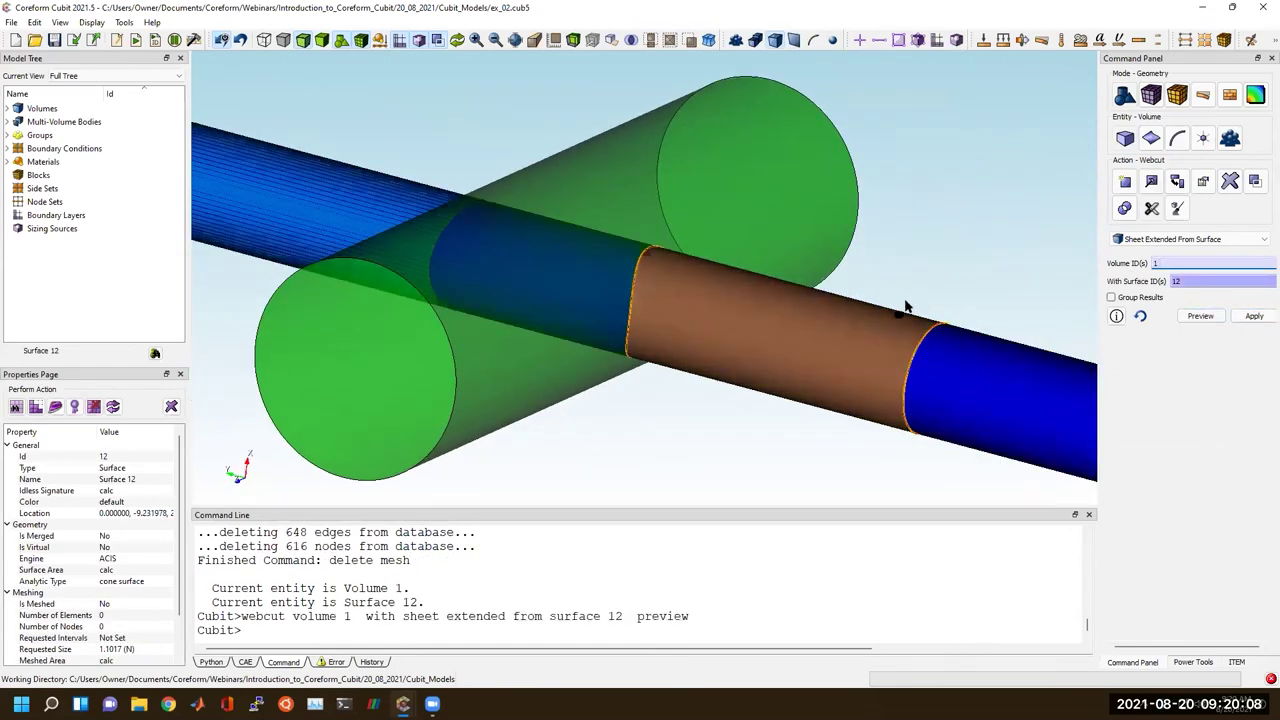
Examine the extended sheet's path through the large cylinder and apply the webcut to volume 1.
scroll(894, 318, "down", 3)
middle_click_drag(954, 299, 723, 305)
scroll(334, 314, "up", 3)
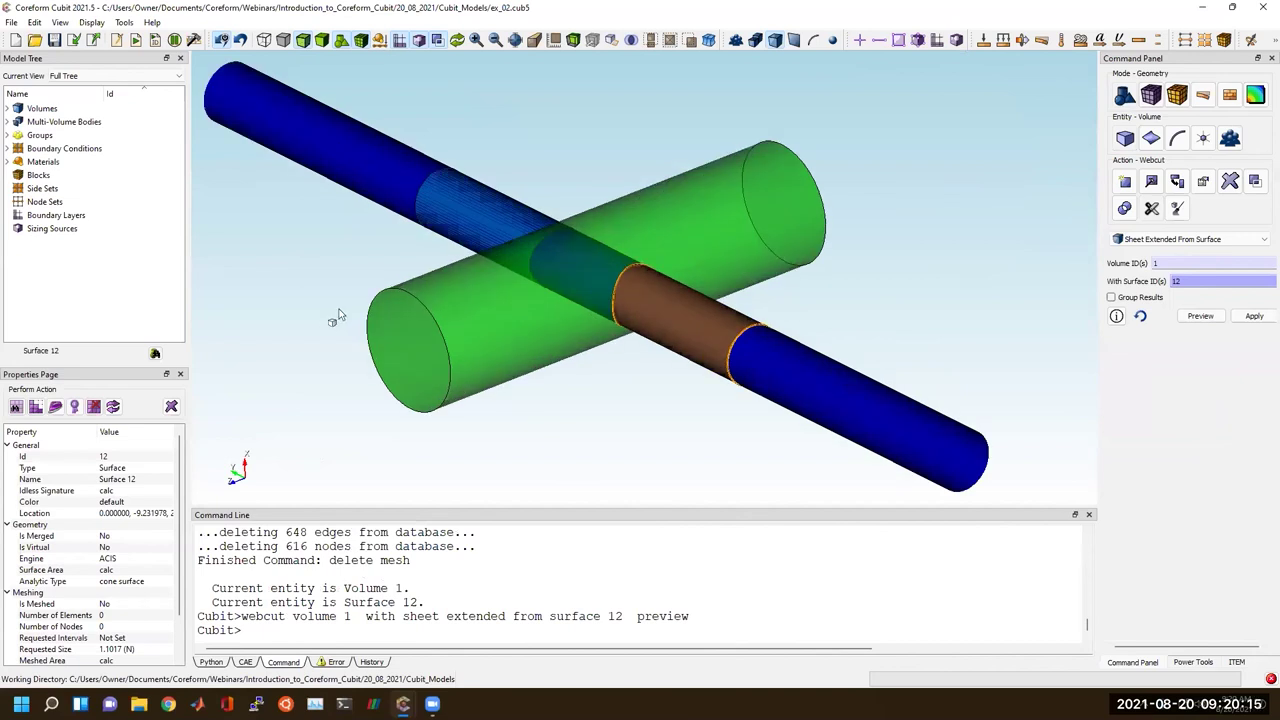
scroll(537, 311, "up", 2)
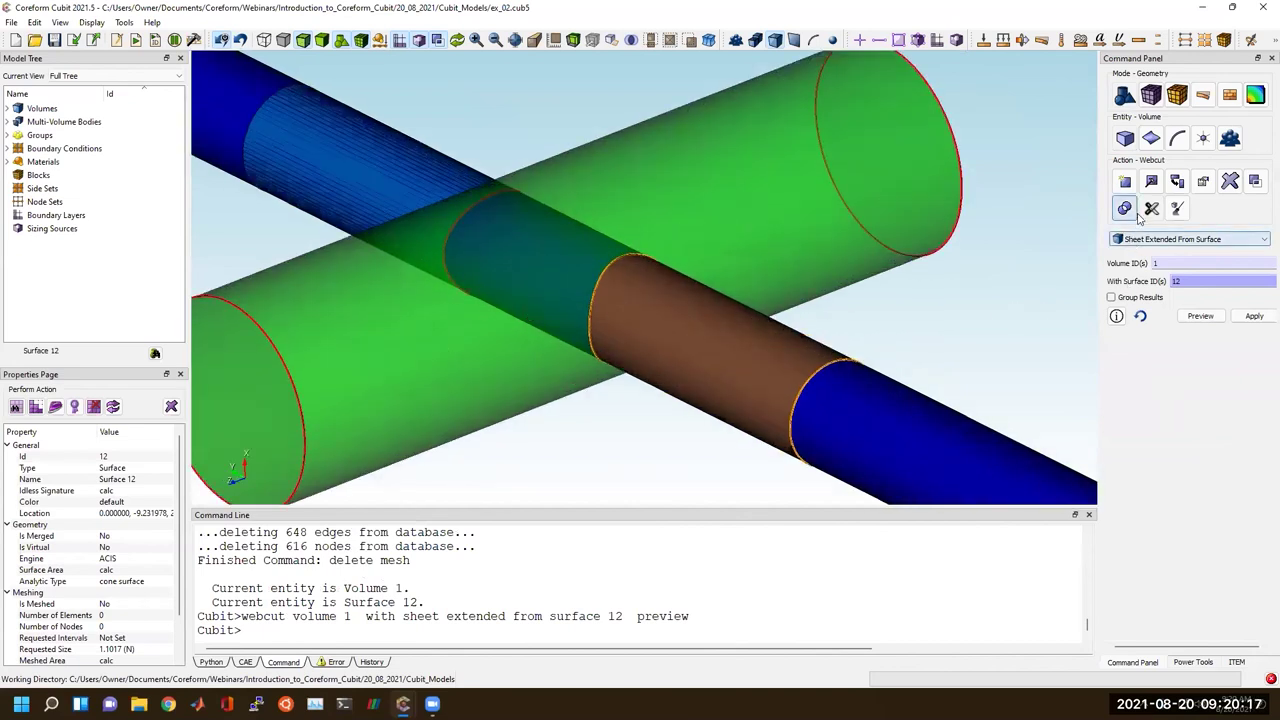
left_click(1252, 316)
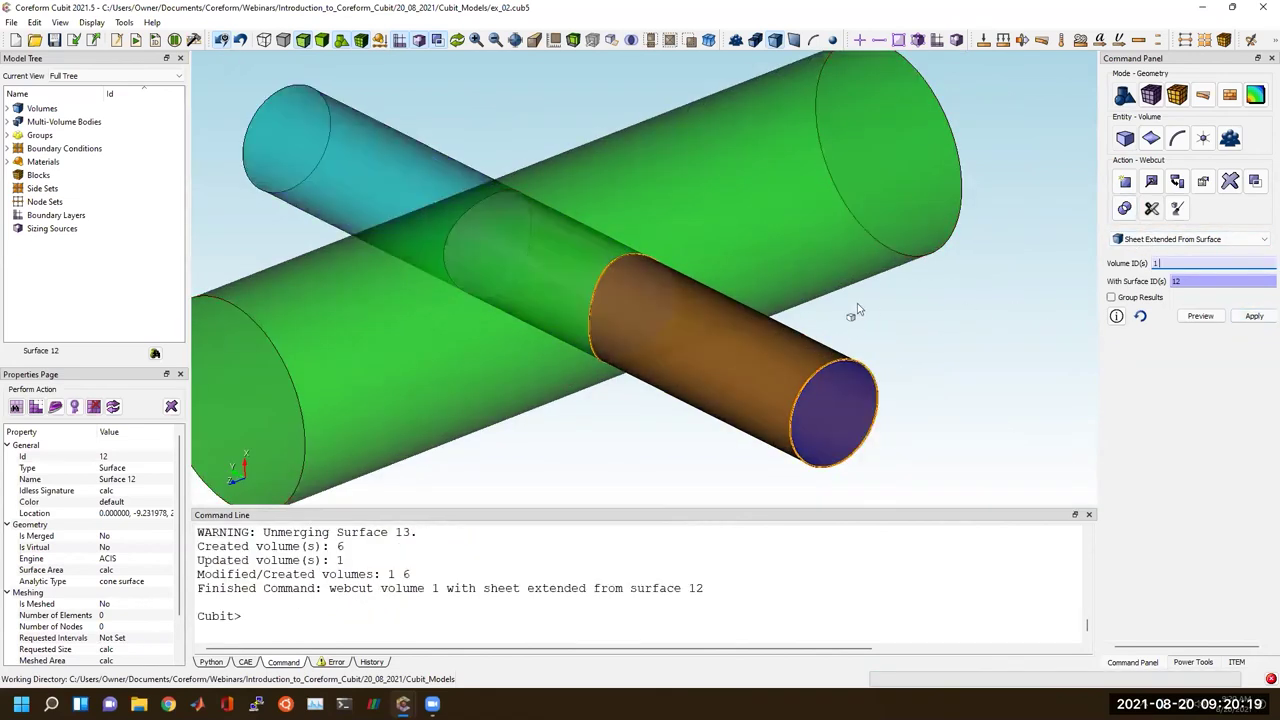
Select volume 6, cut out of the large cylinder, to inspect its shape between the two small cylinders.
mouse_move(582, 248)
middle_mouse_down()
mouse_move(591, 260)
mouse_move(572, 254)
middle_mouse_up()
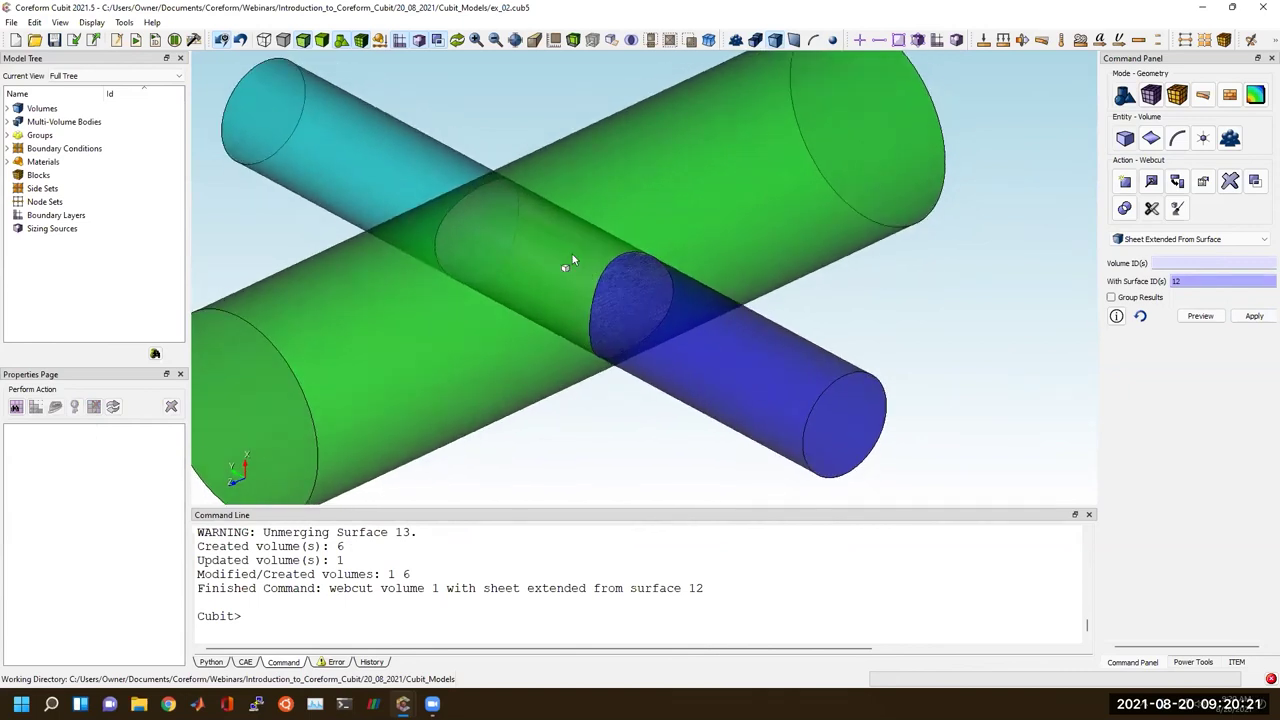
left_click(570, 260)
left_click(617, 270)
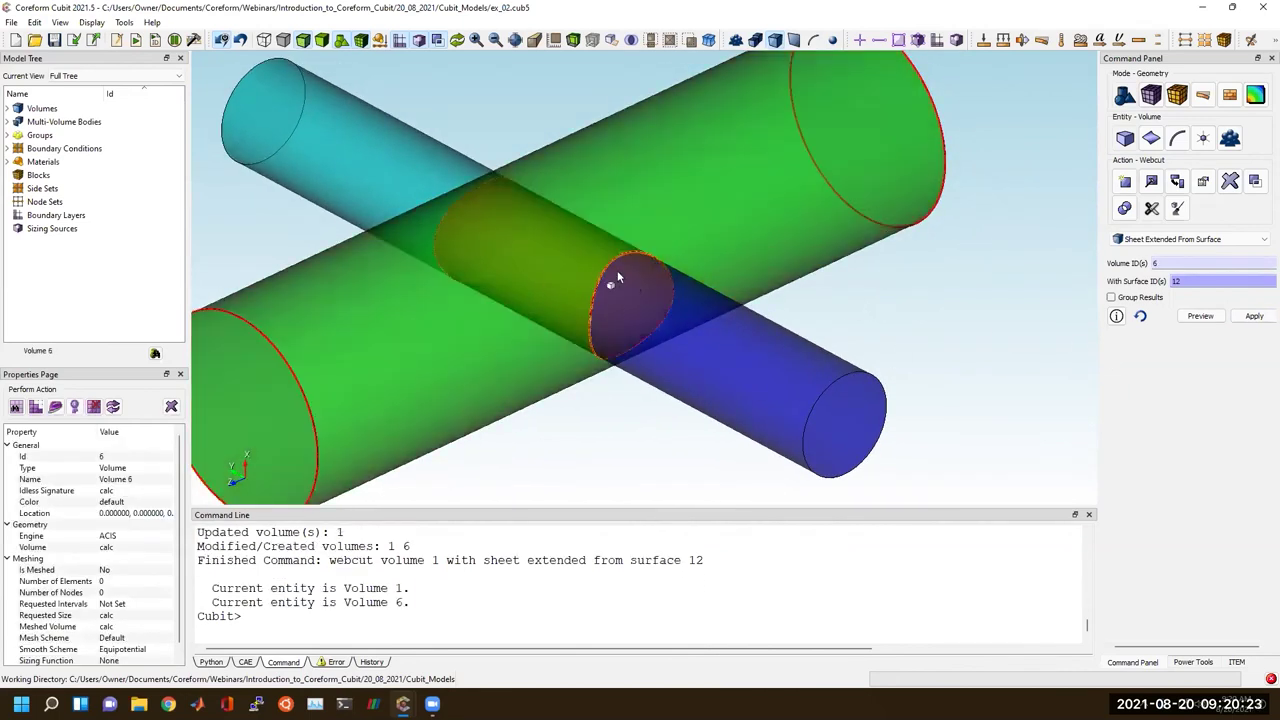
scroll(903, 262, "down", 1)
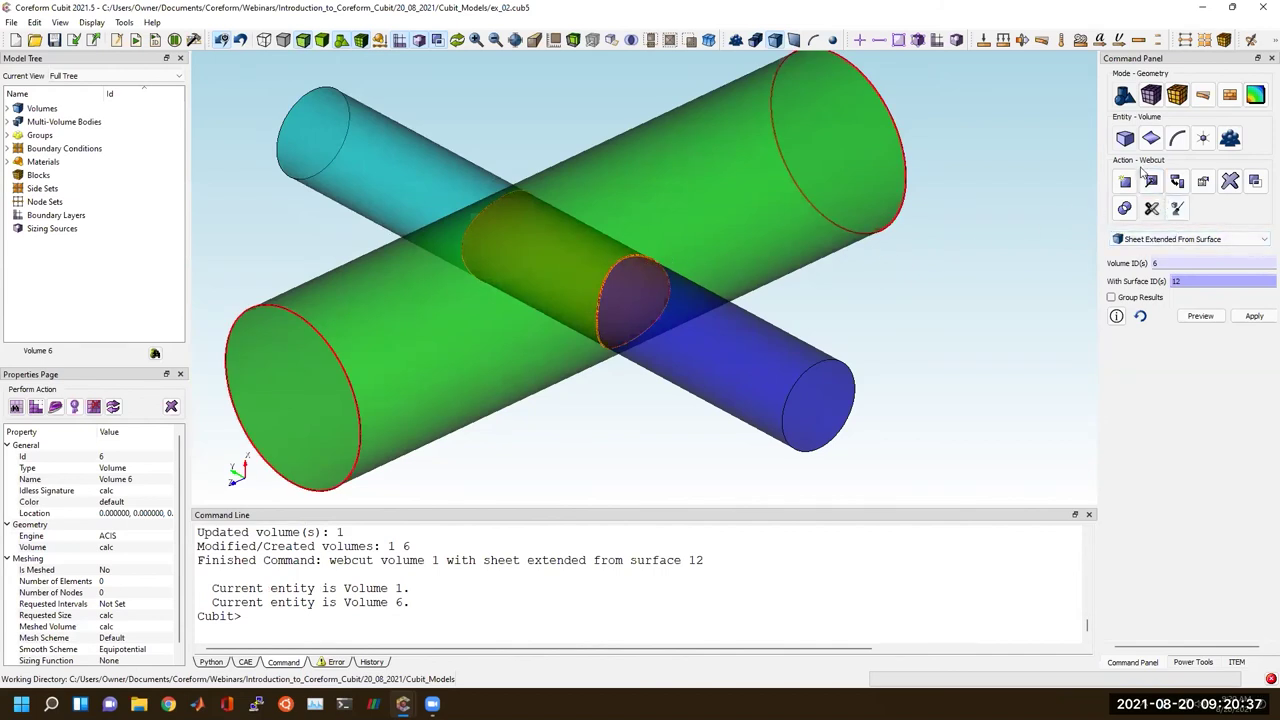
Webcut all volumes with the YZ coordinate plane and again with the ZX plane, both at offset 0.
left_click(1165, 239)
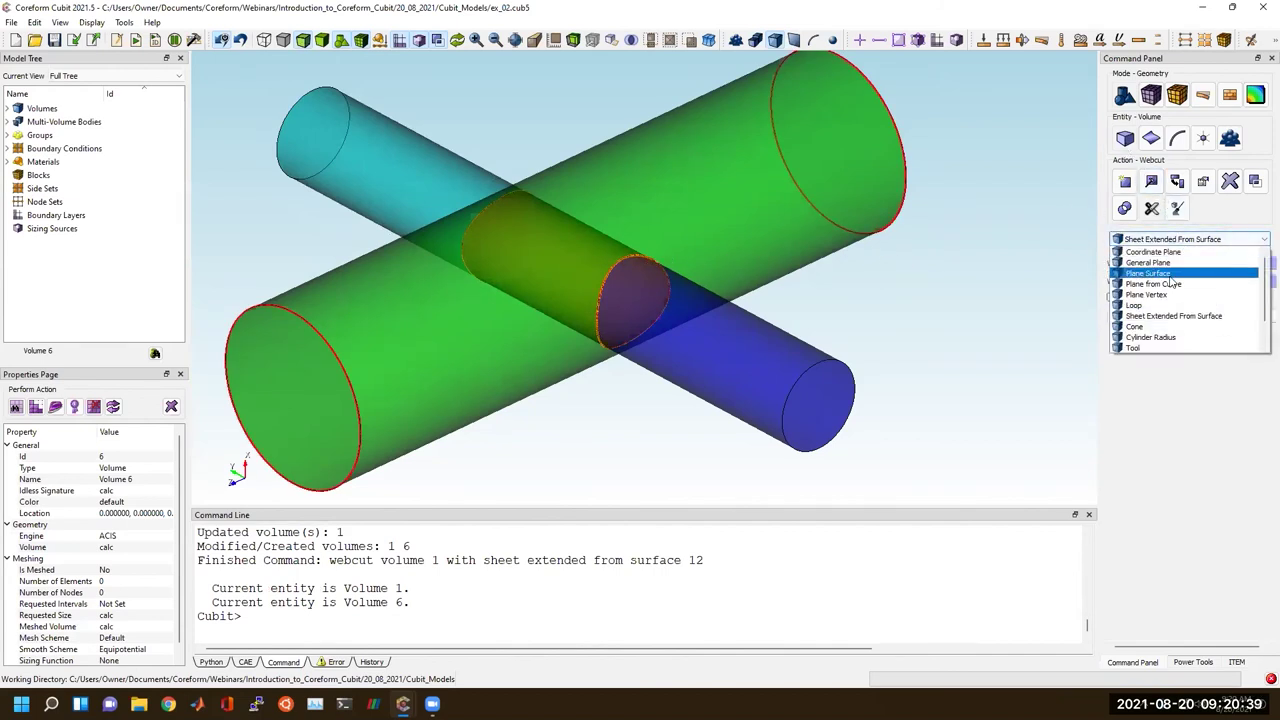
left_click(1160, 252)
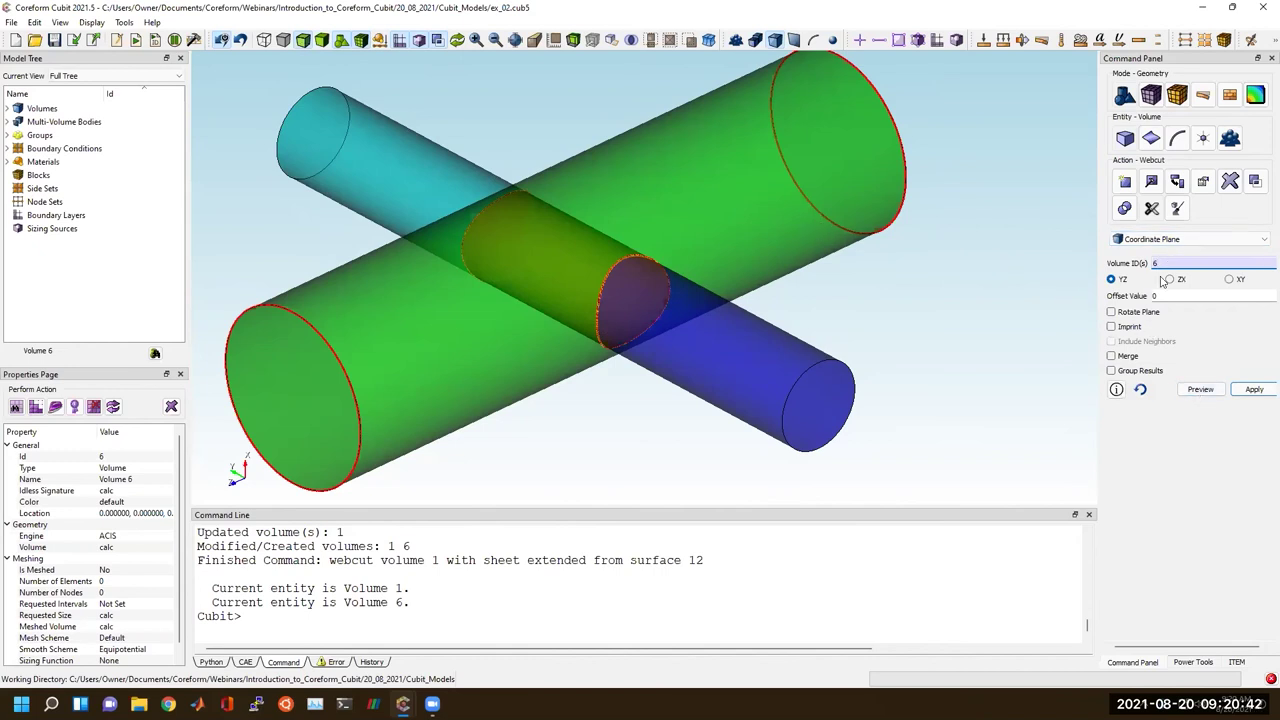
left_click(1210, 392)
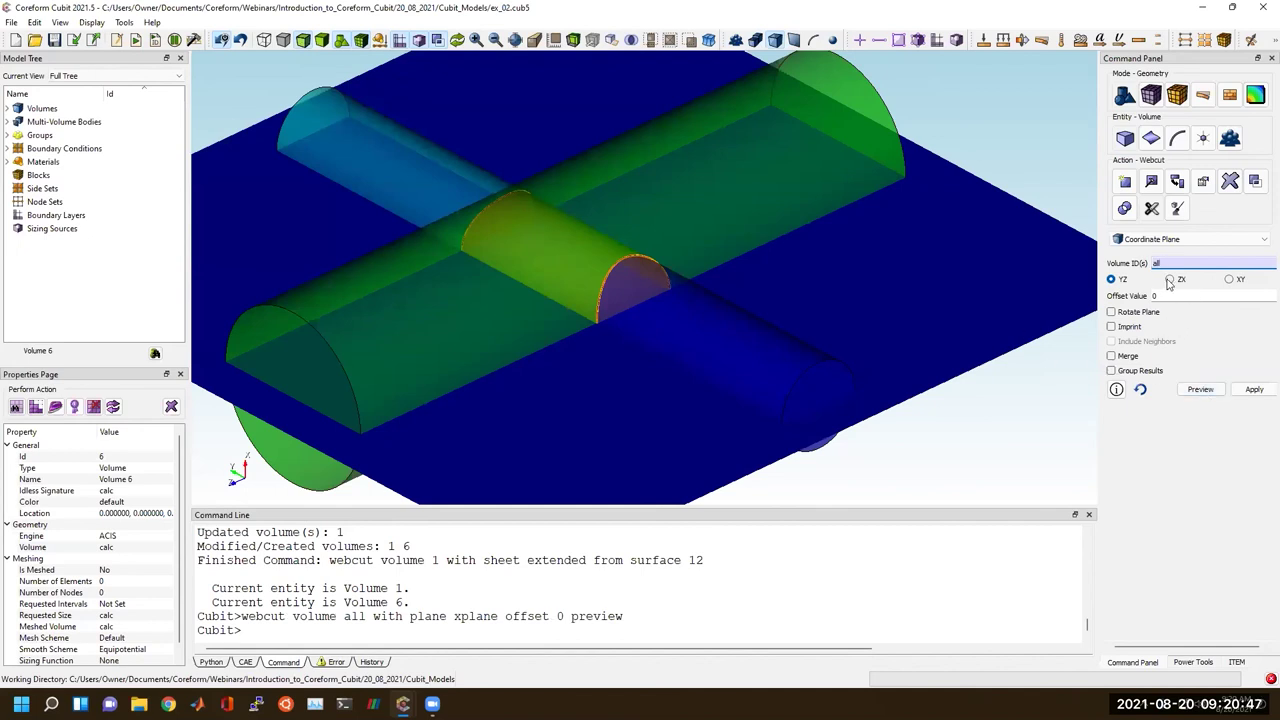
left_click(1252, 390)
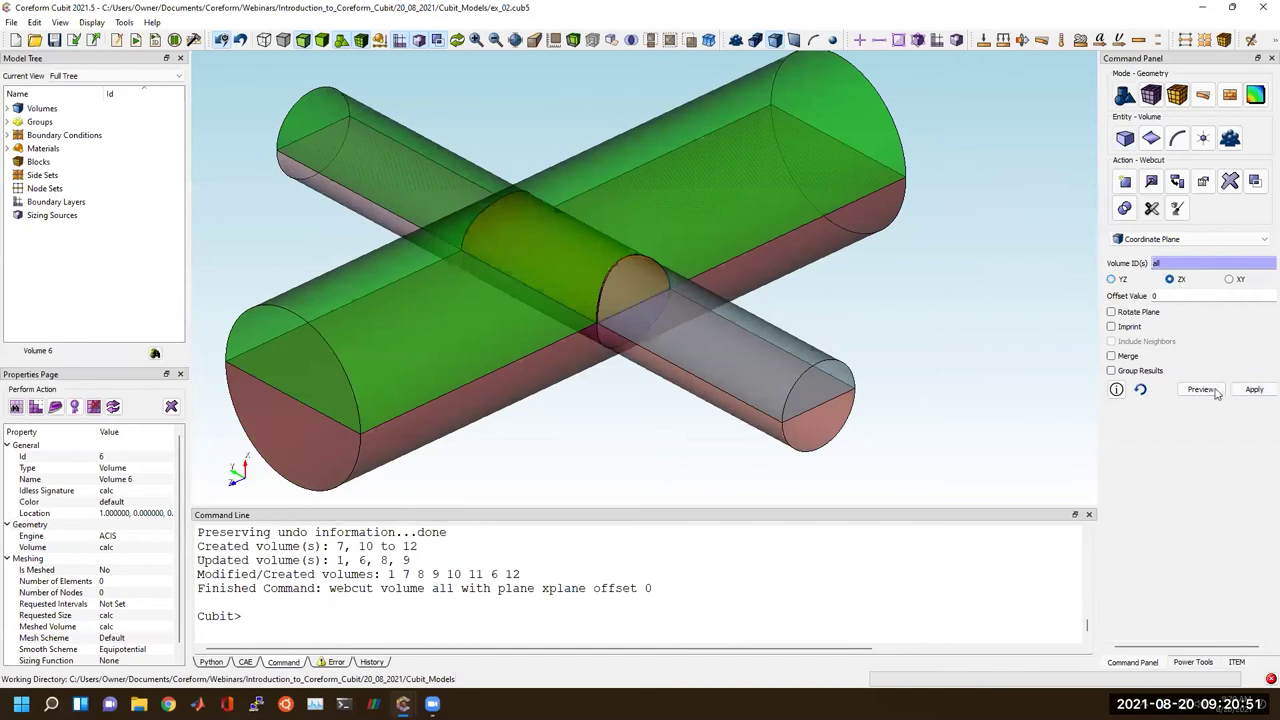
left_click(1214, 391)
left_click(1254, 390)
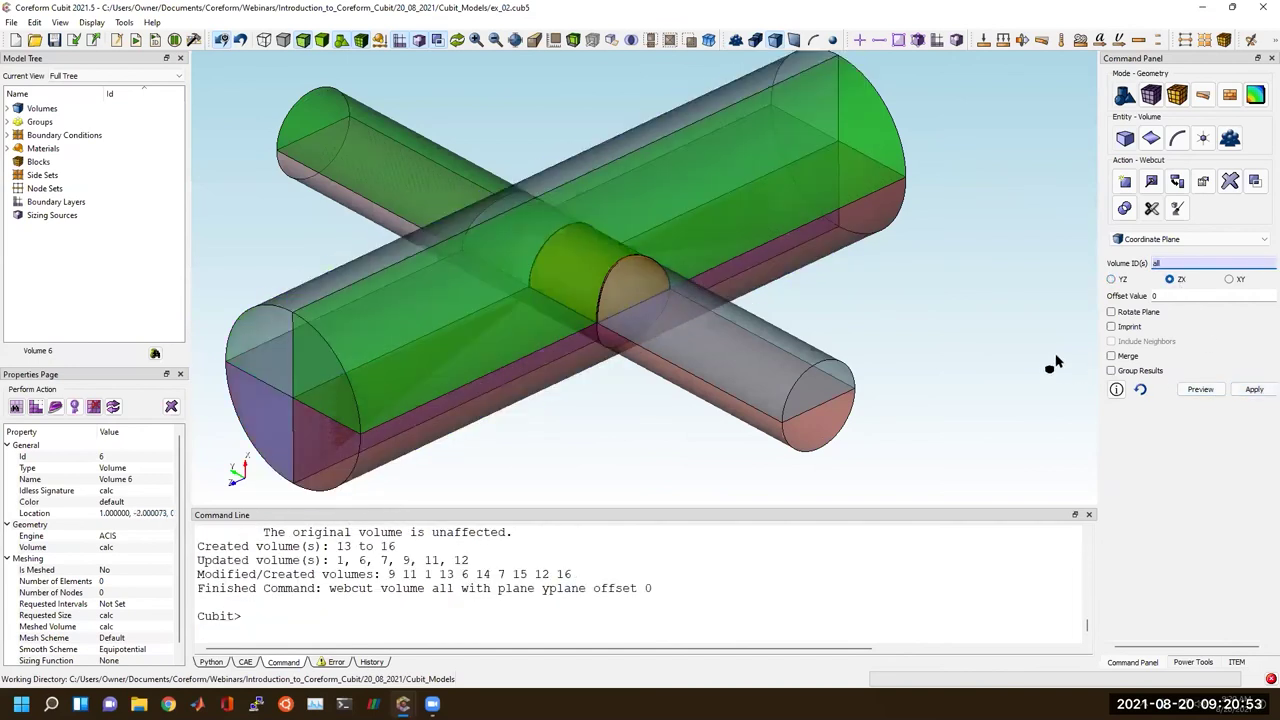
Preview a webcut of all volumes with the XY coordinate plane at offset 0 and inspect the plane's position.
left_click(1228, 279)
left_click(1200, 389)
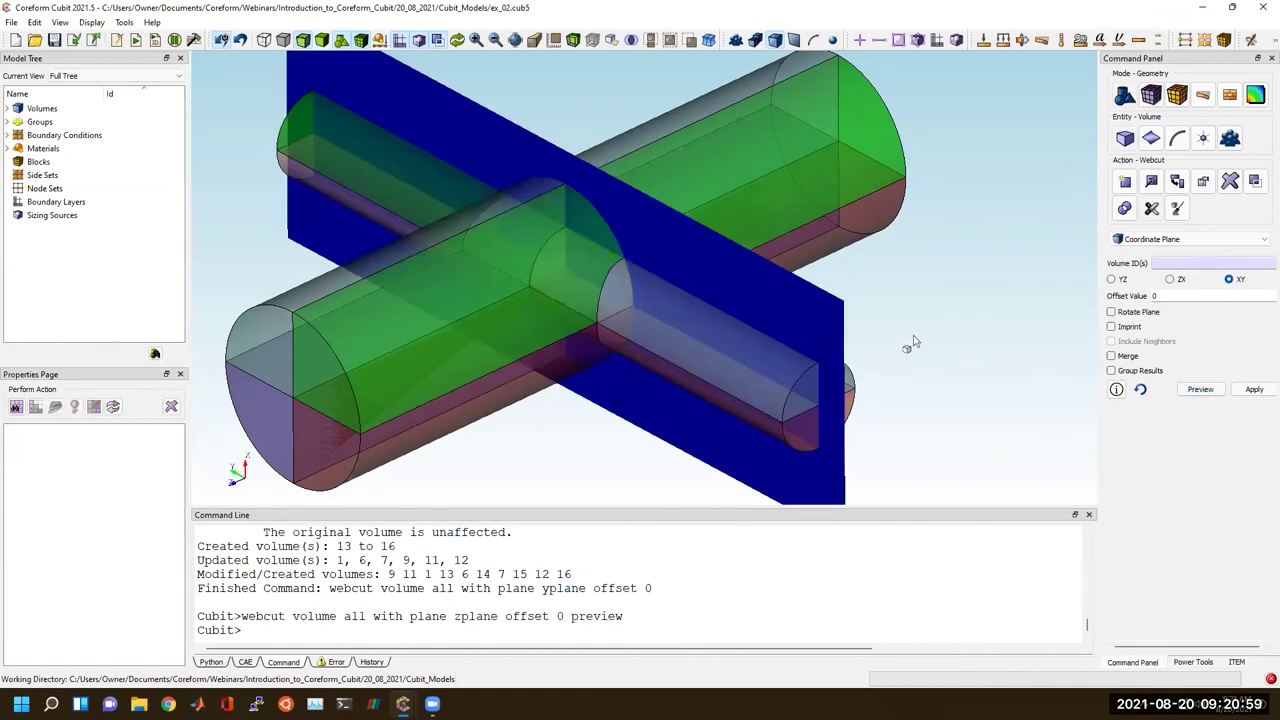
left_click_drag(817, 333, 851, 328)
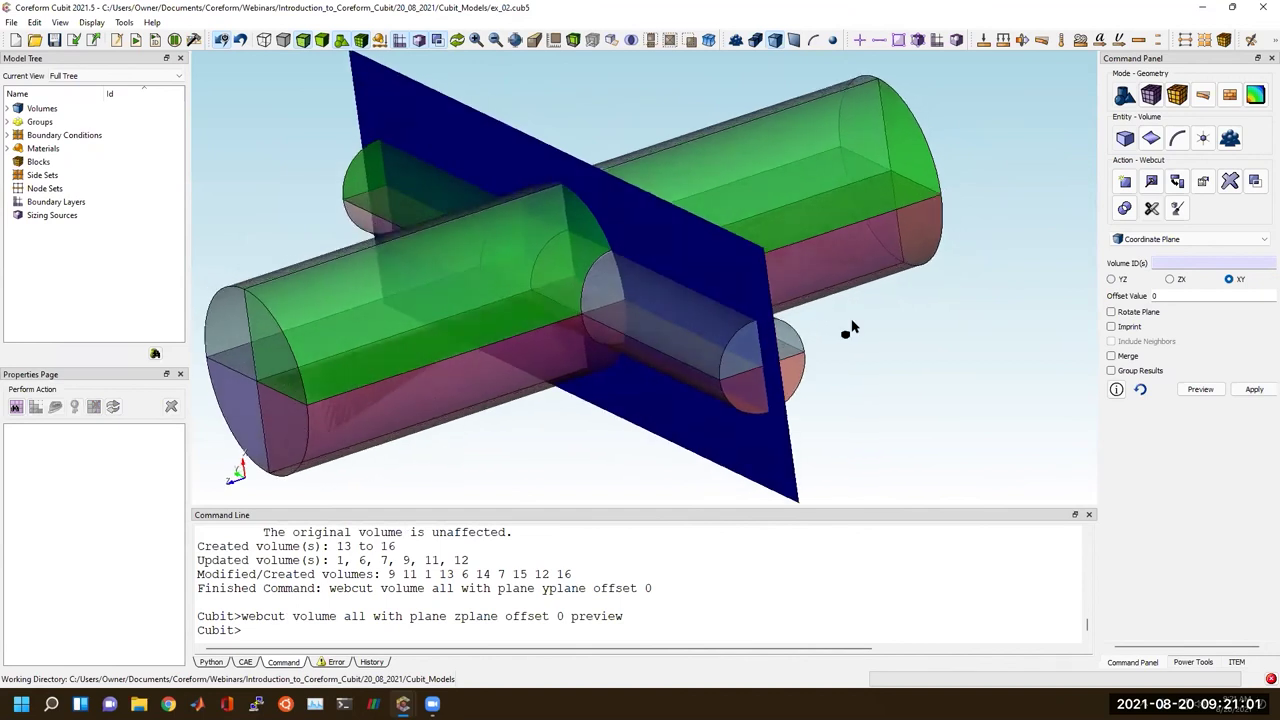
scroll(663, 310, "down", 3)
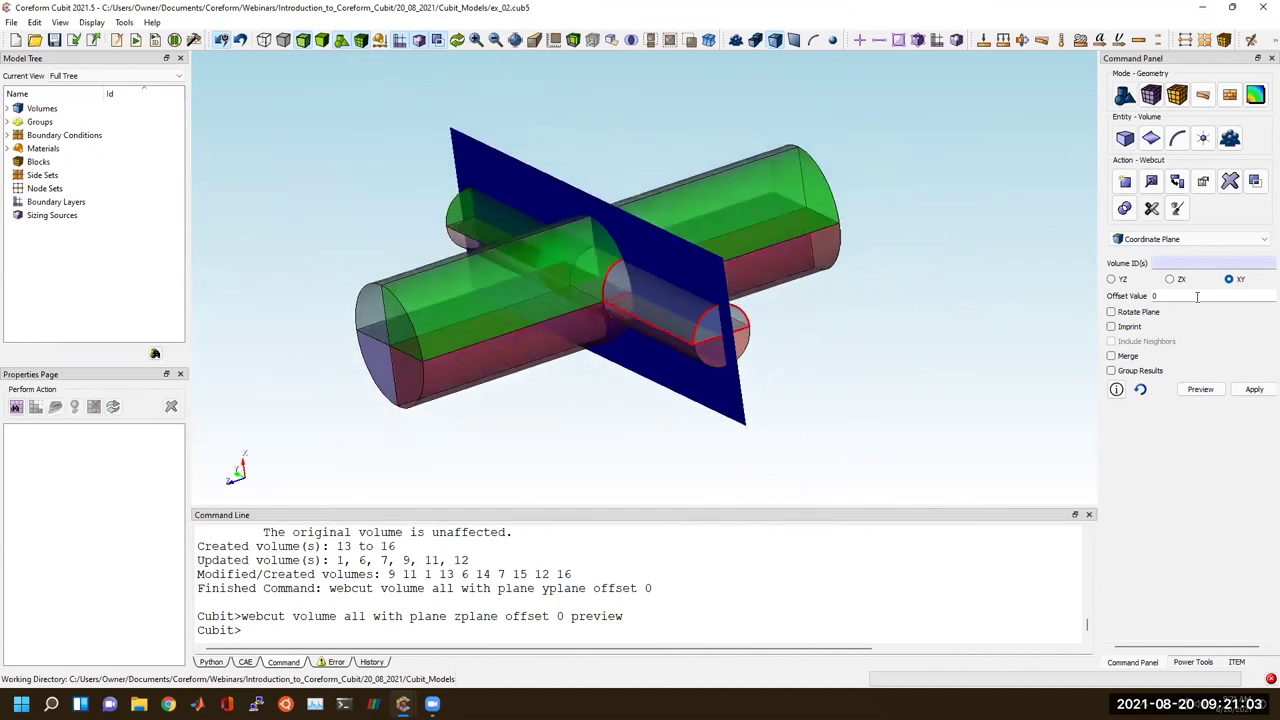
Preview a webcut of all volumes with a Plane from Curve on curve 42, the small cylinder's end arc, at fraction .2 from the start.
left_click(1175, 240)
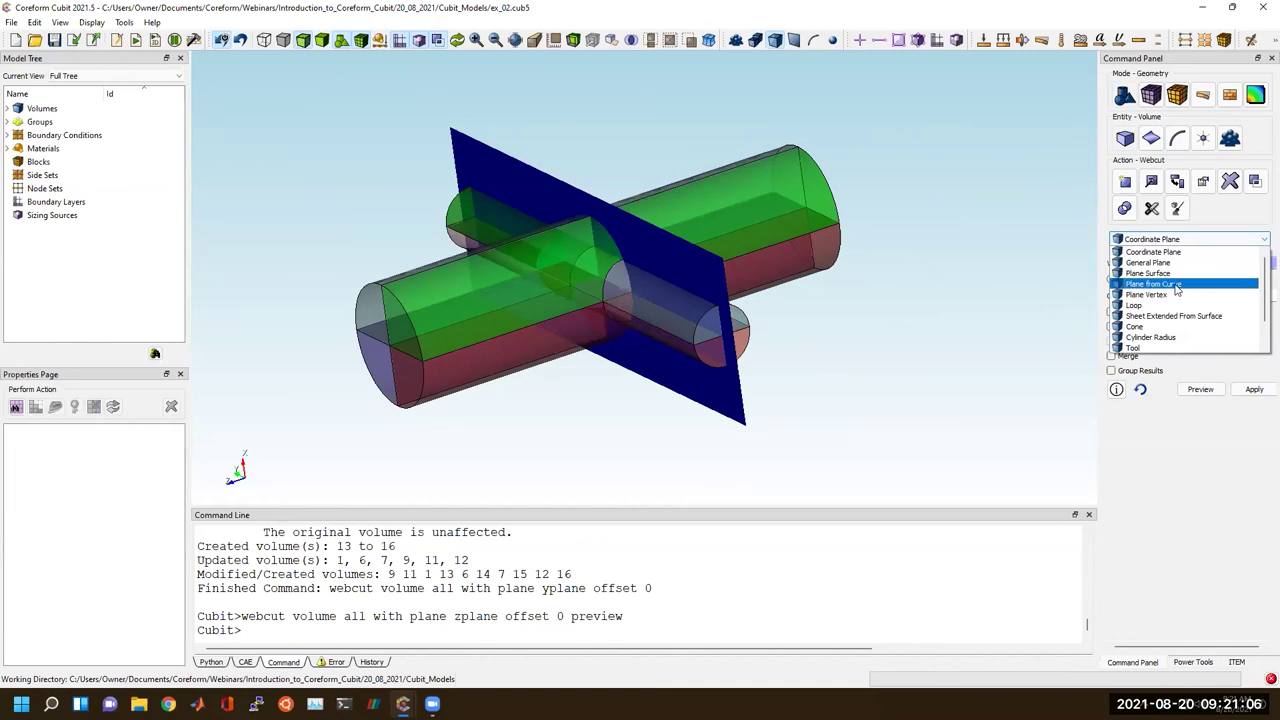
left_click(1177, 286)
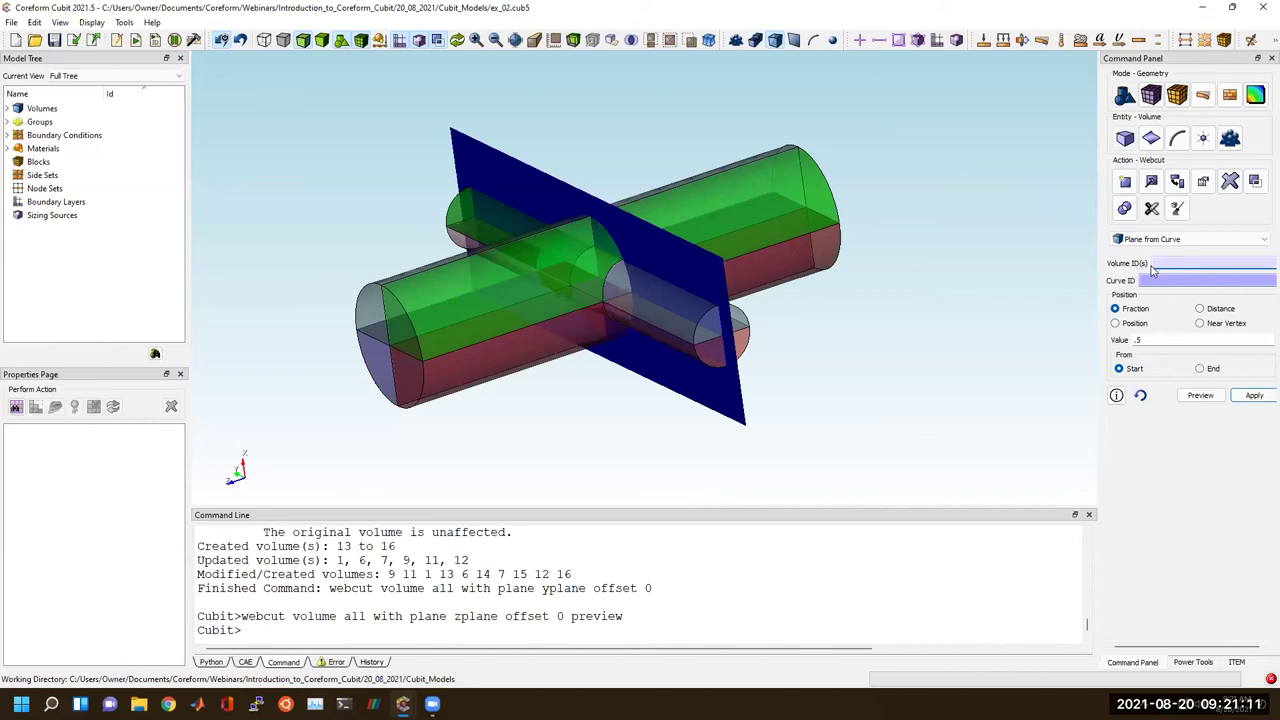
left_click(1150, 280)
scroll(704, 342, "up", 2)
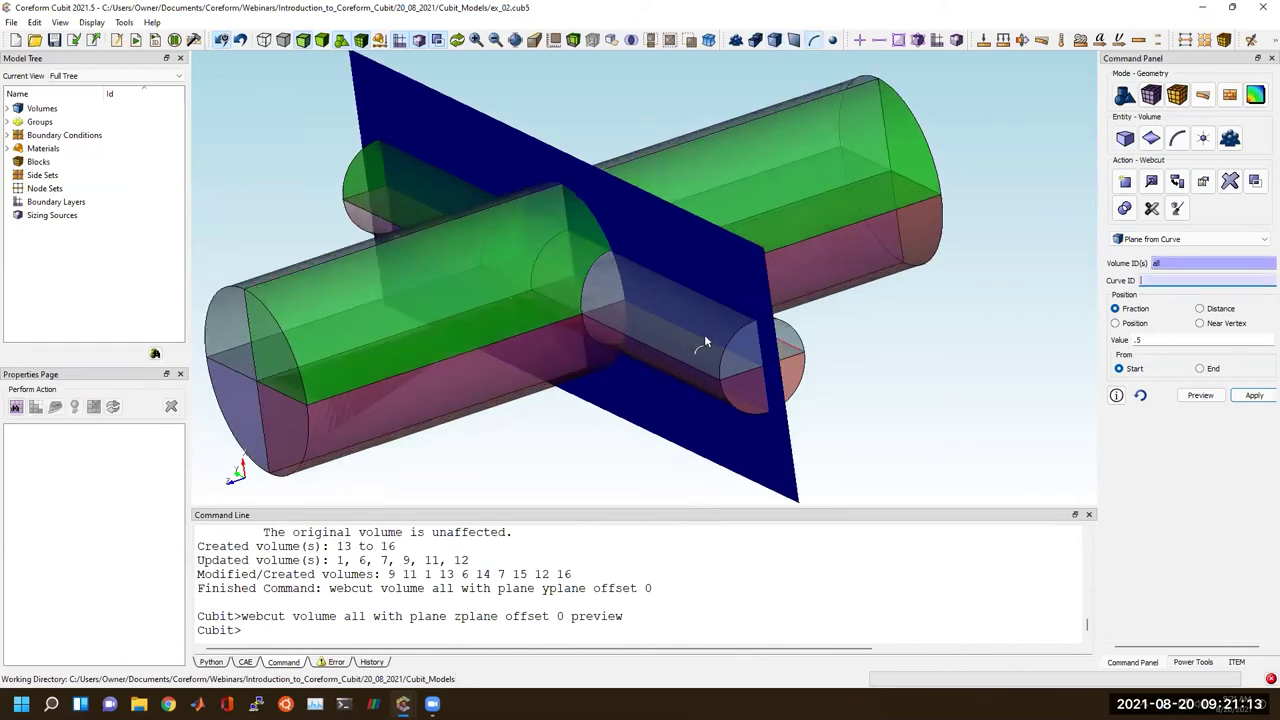
left_click(720, 357)
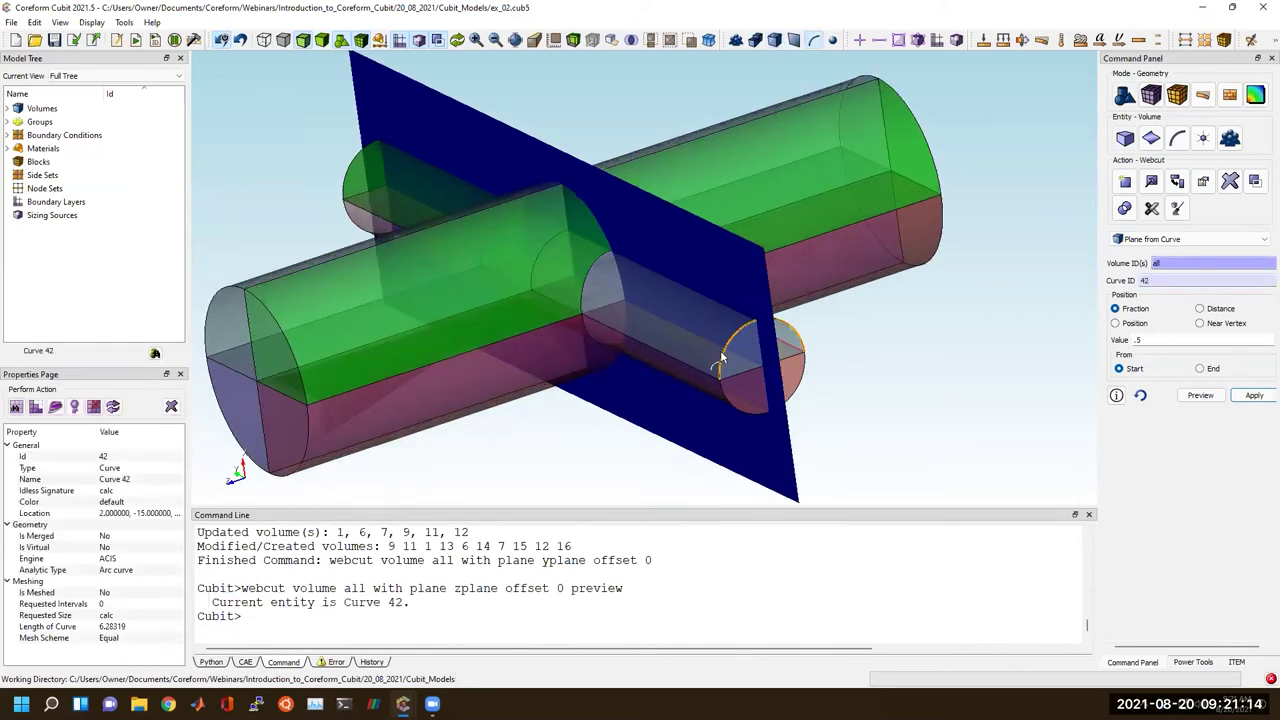
left_click(1138, 339)
type(".2")
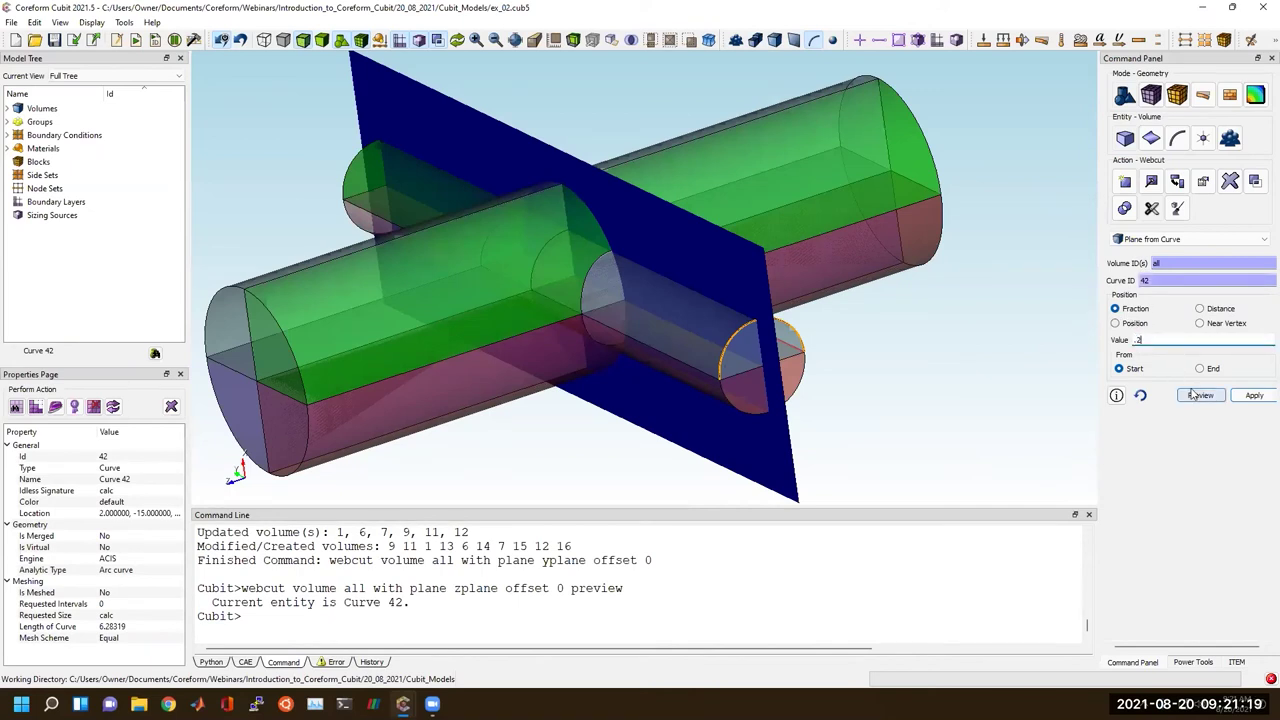
left_click(1199, 395)
middle_click_drag(886, 388, 789, 364)
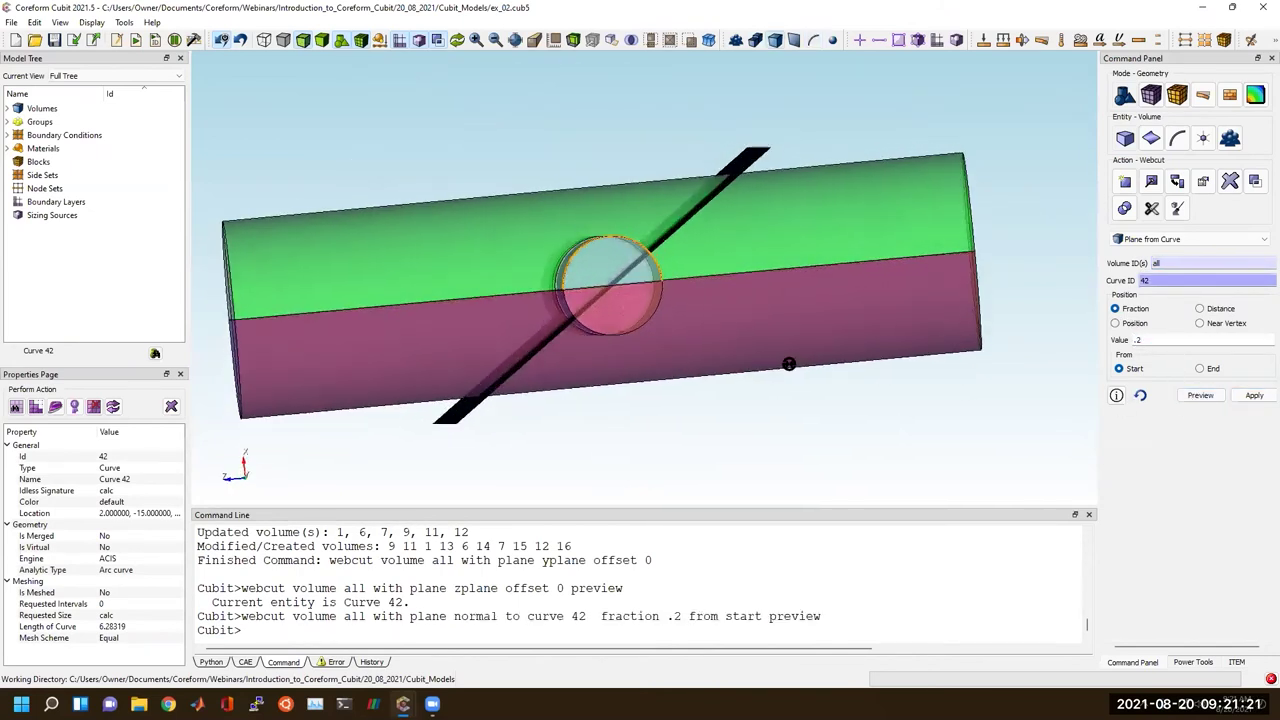
scroll(673, 283, "up", 3)
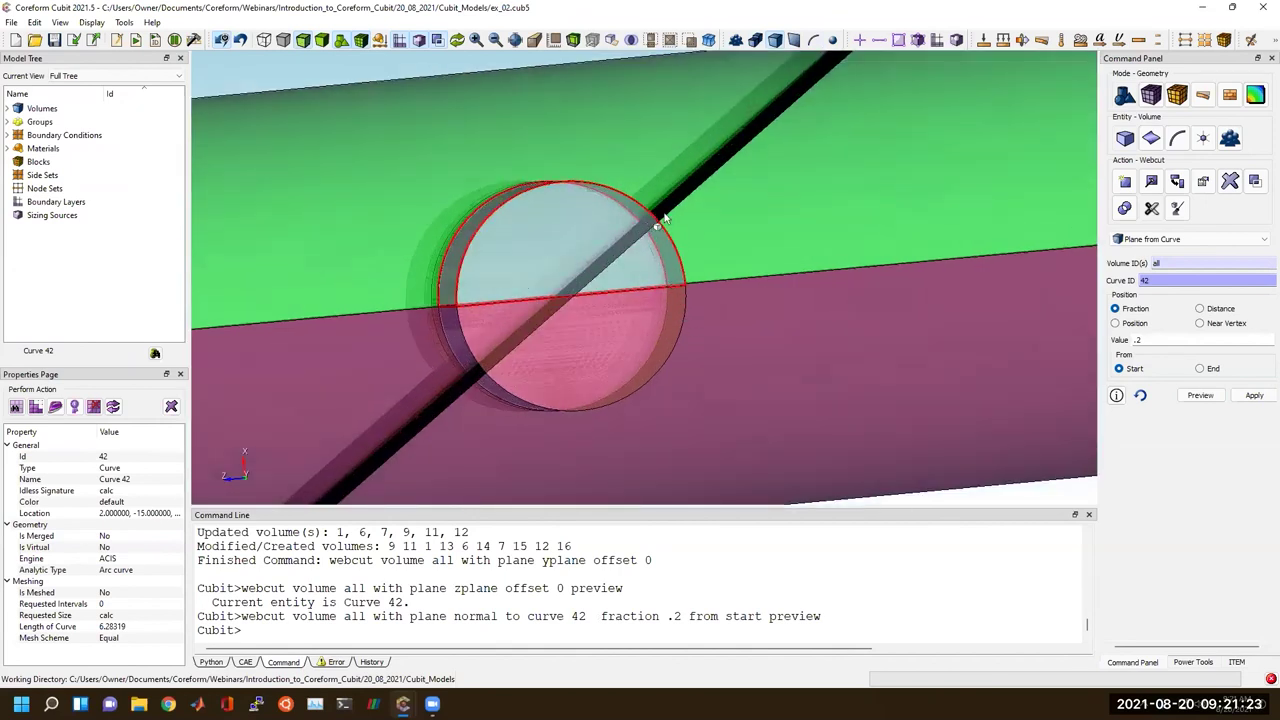
Webcut all volumes with a plane normal to curve 42 at fraction .5 from the start, checking the preview before applying.
middle_click_drag(657, 251, 680, 274)
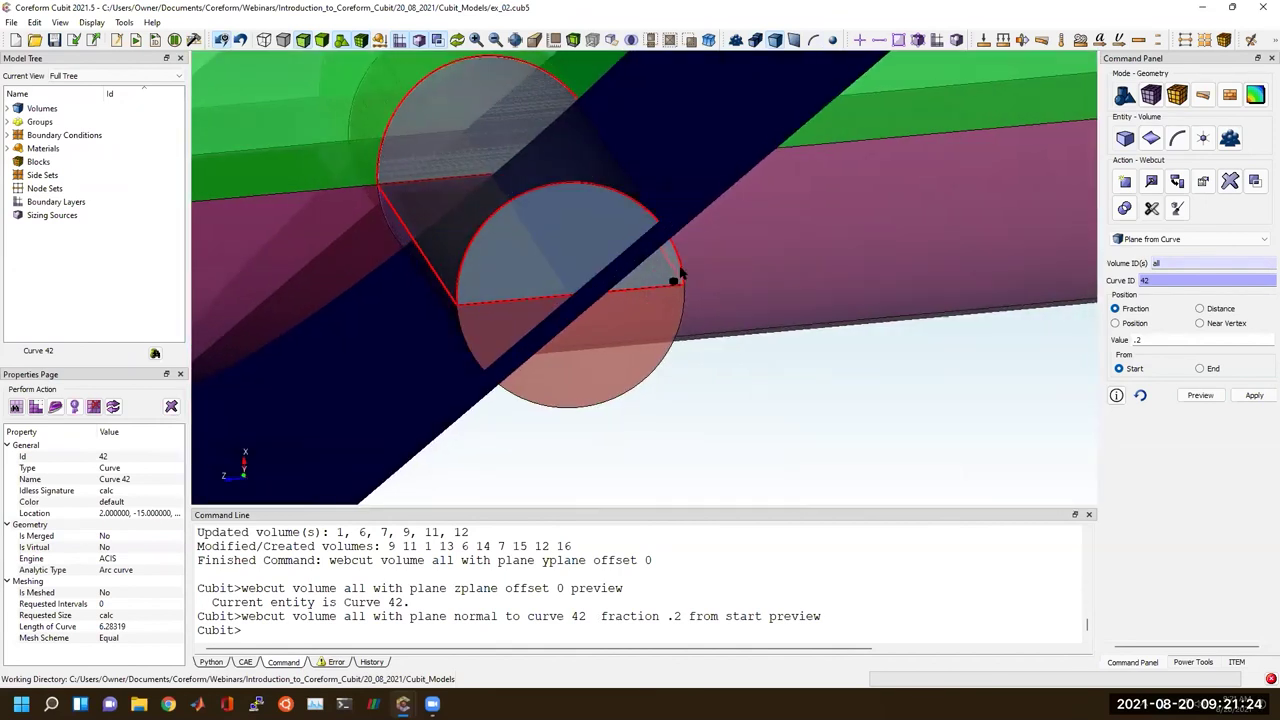
scroll(675, 280, "down", 2)
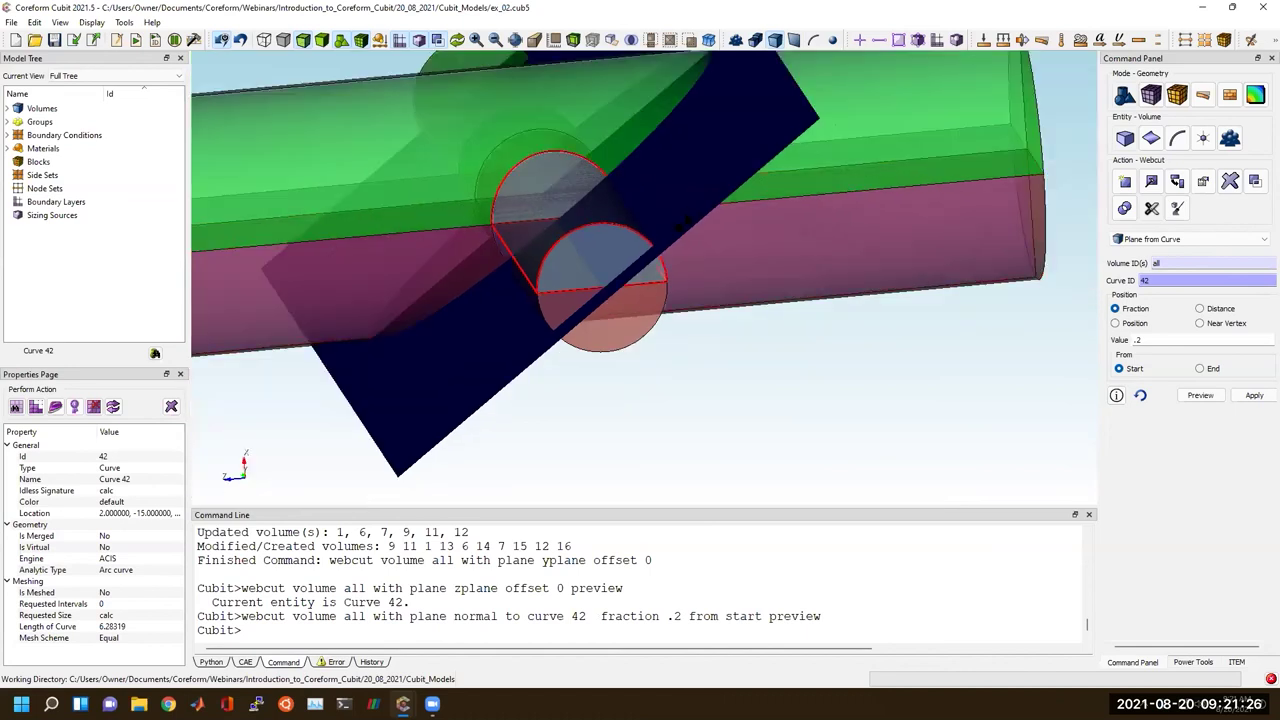
scroll(682, 290, "down", 2)
middle_click_drag(680, 290, 692, 236)
double_click(1178, 340)
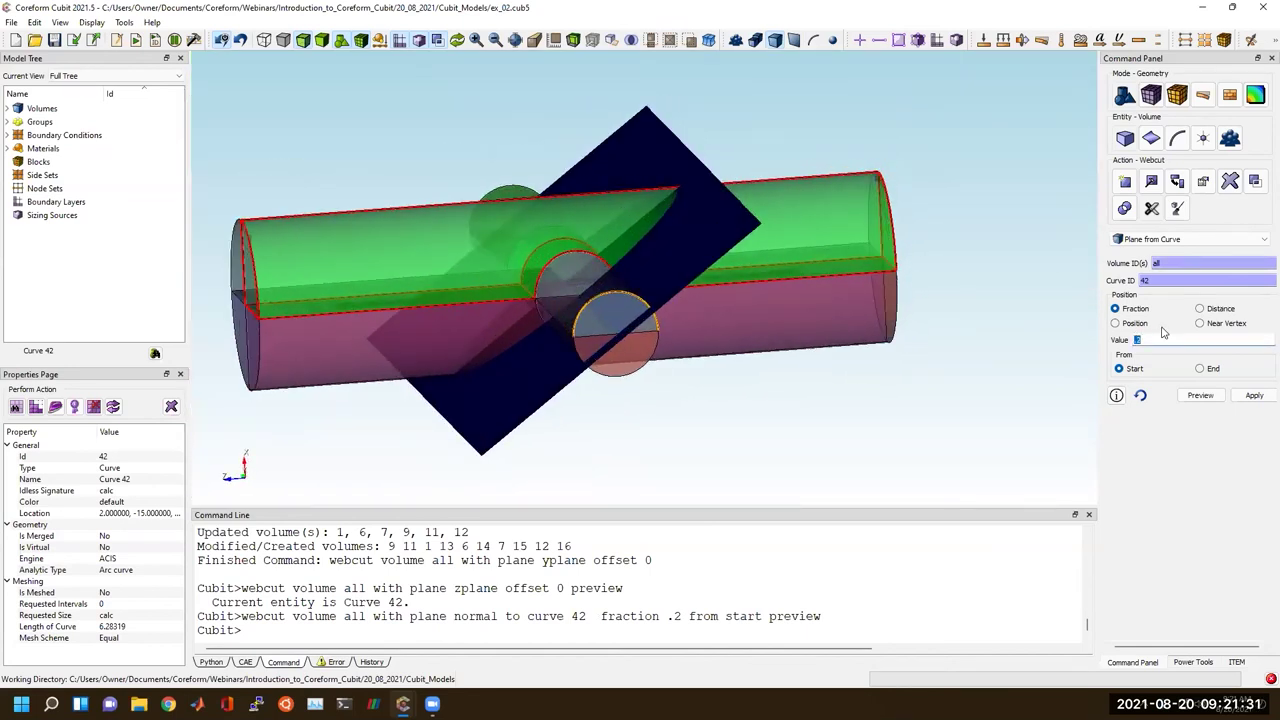
type(".5")
left_click(1200, 395)
middle_click_drag(714, 339, 760, 341)
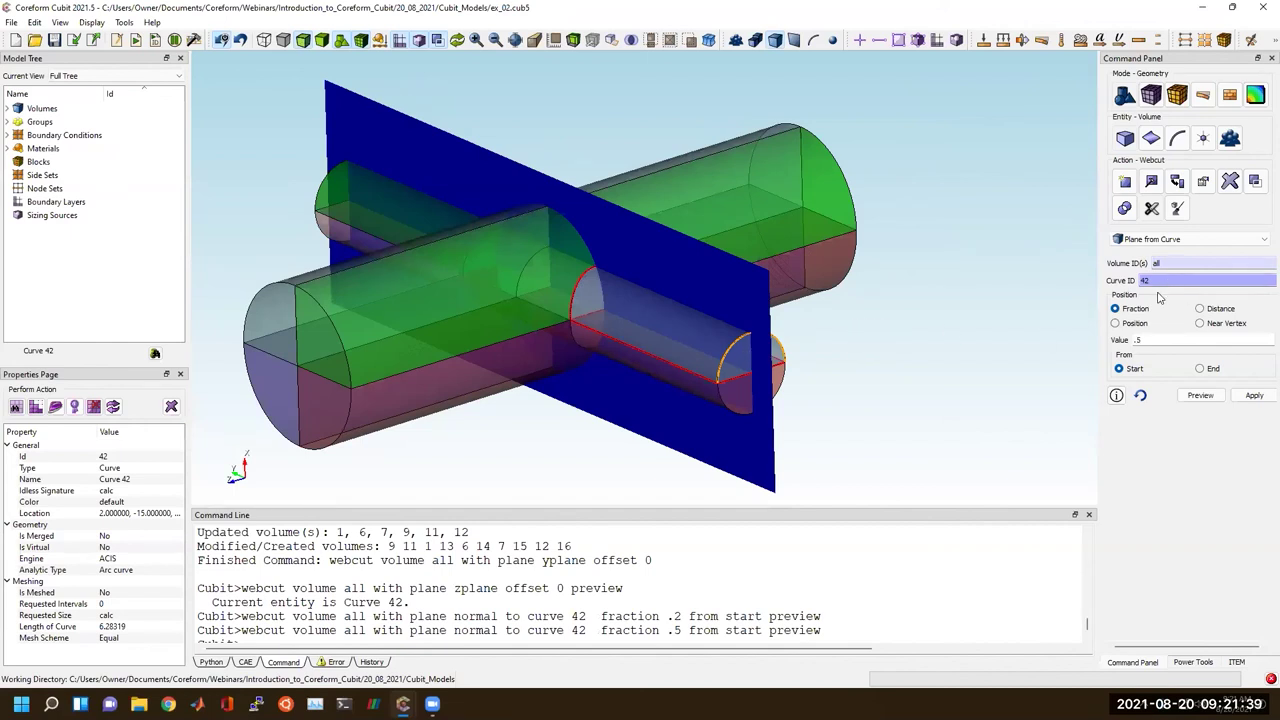
mouse_move(669, 303)
middle_mouse_down()
mouse_move(520, 297)
mouse_move(670, 300)
middle_mouse_up()
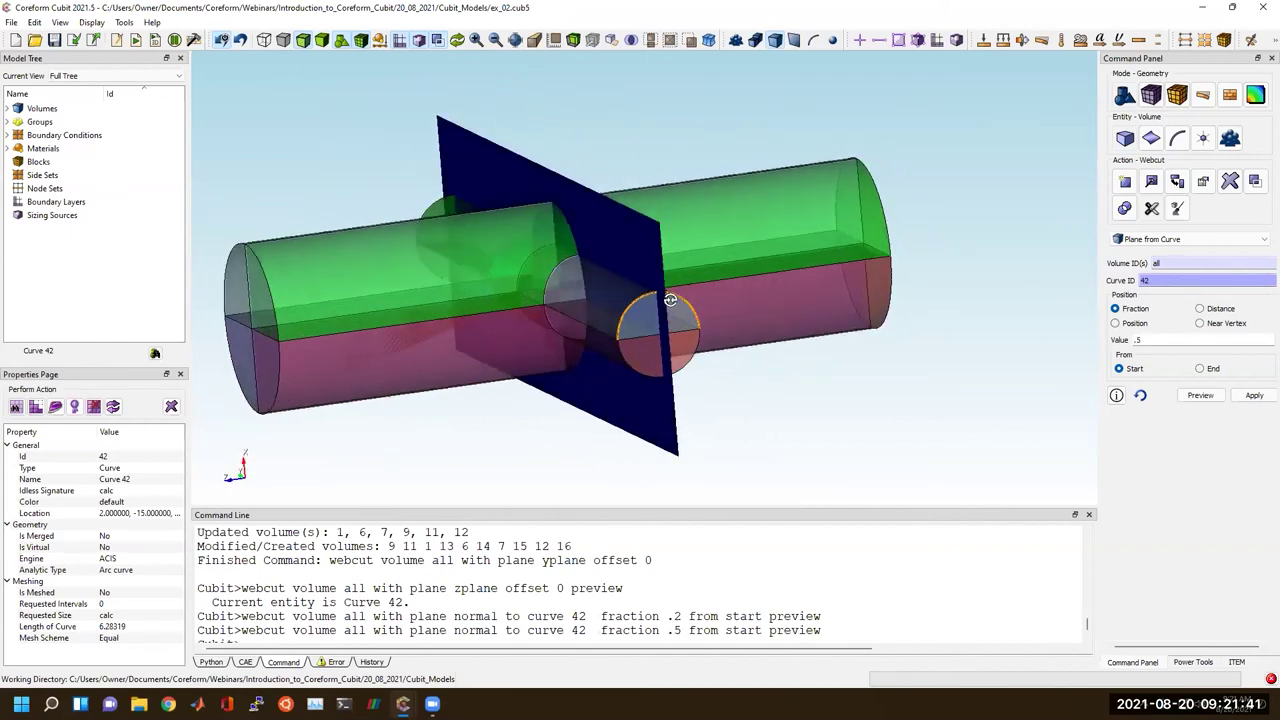
left_click(1254, 395)
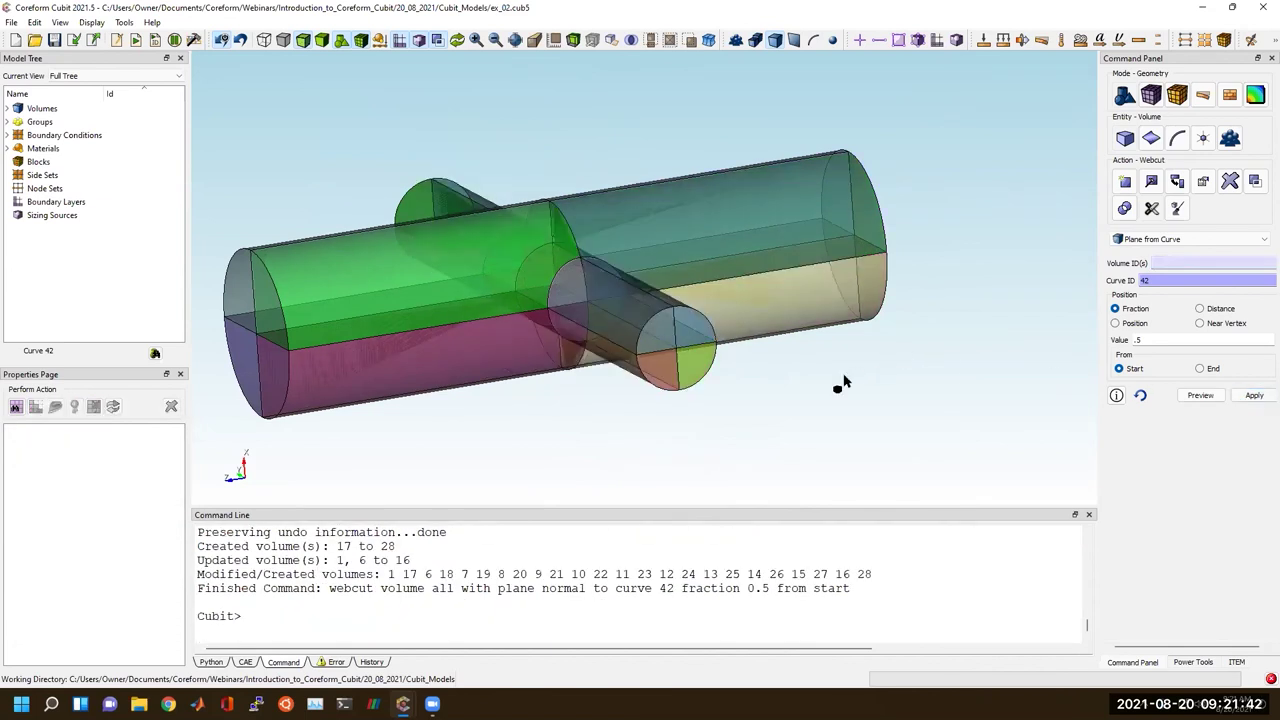
Run the command mesh vol all on the decomposed cylinders and display the model as opaque shaded.
middle_click_drag(663, 357, 640, 334)
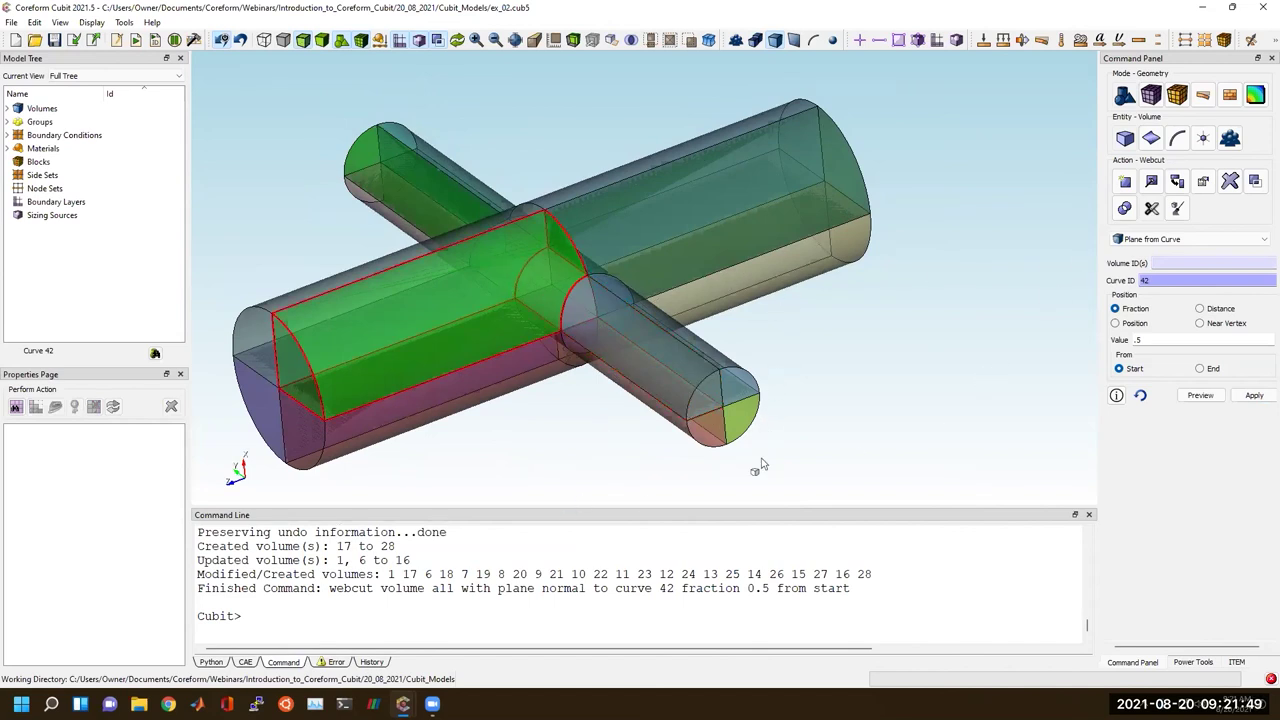
middle_click_drag(754, 358, 797, 349)
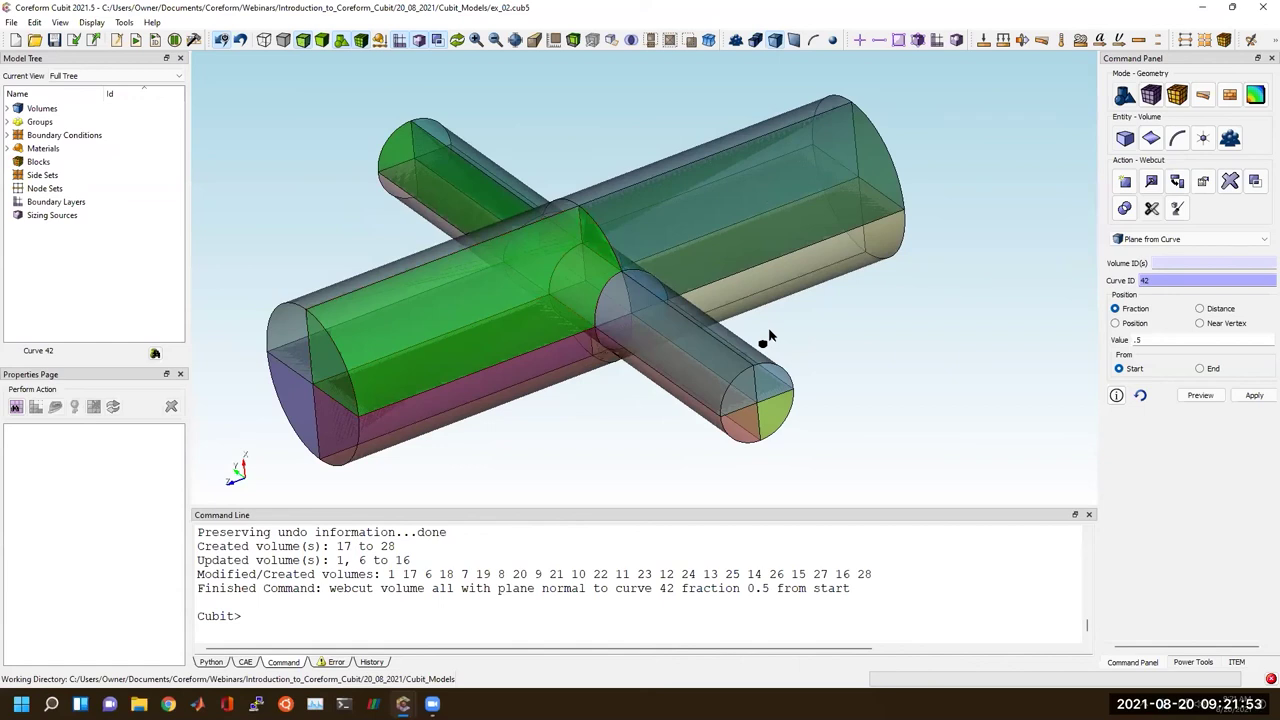
left_click(512, 614)
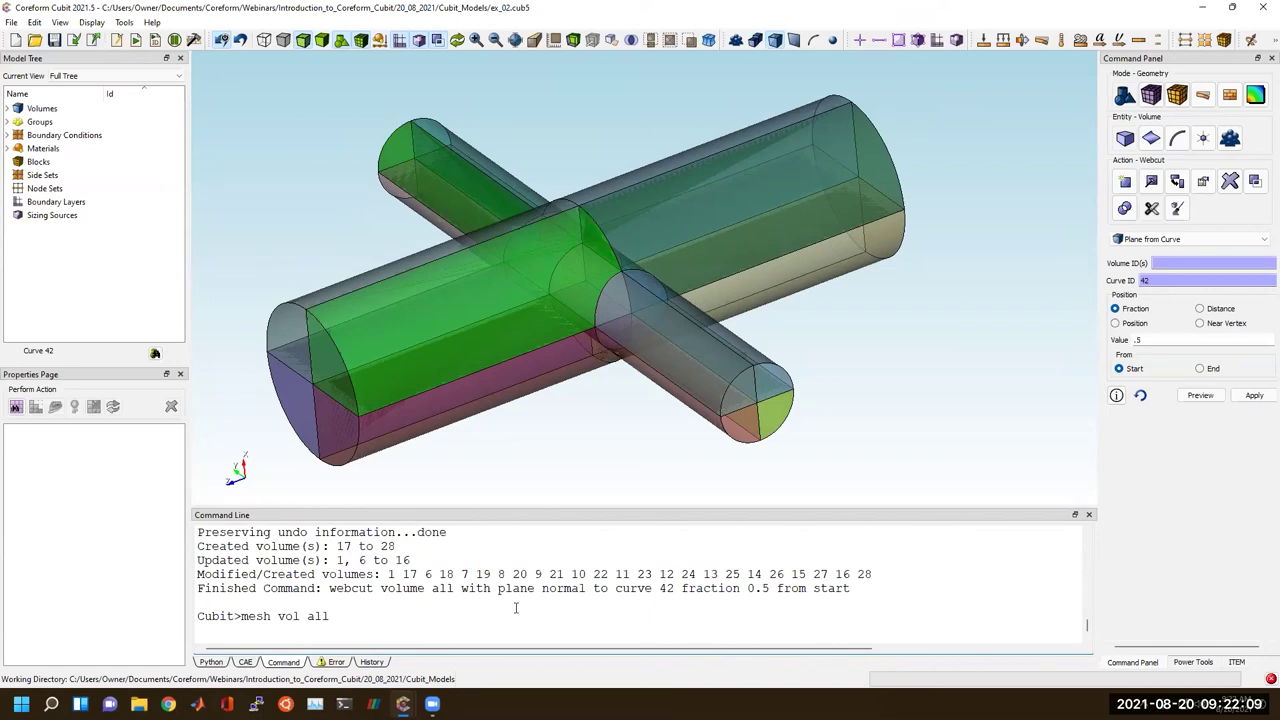
key("Return")
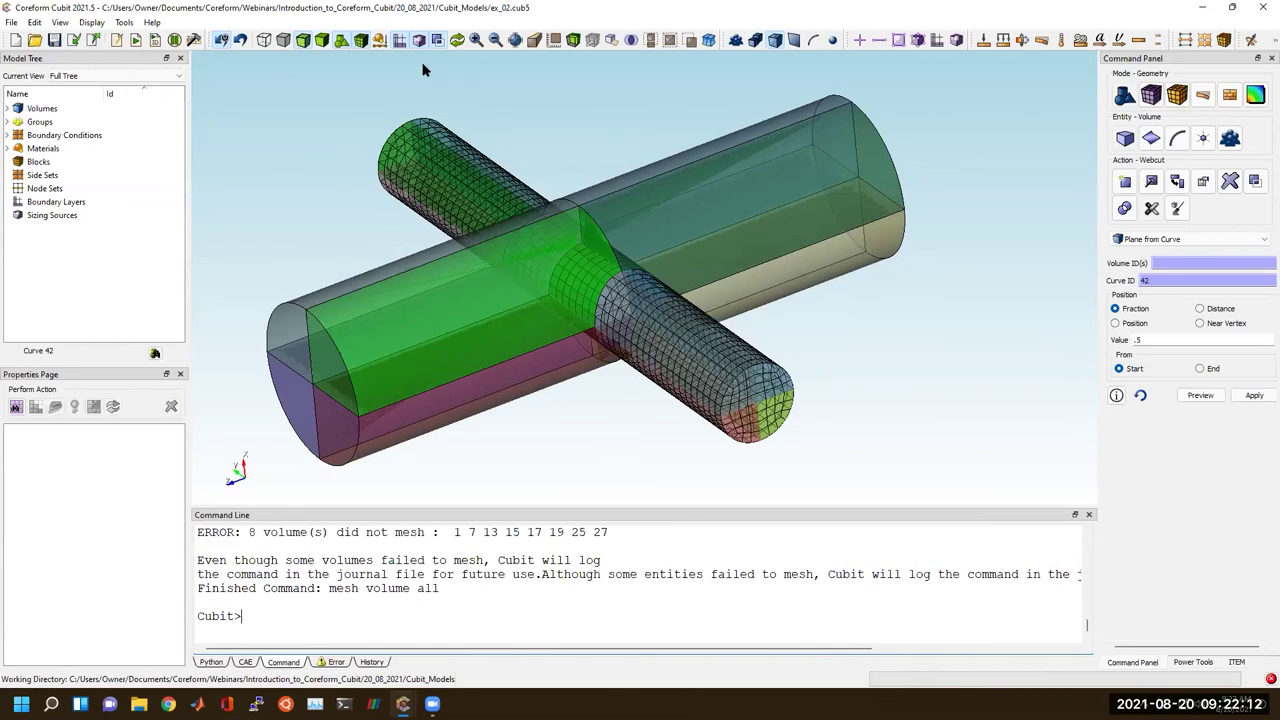
left_click(324, 48)
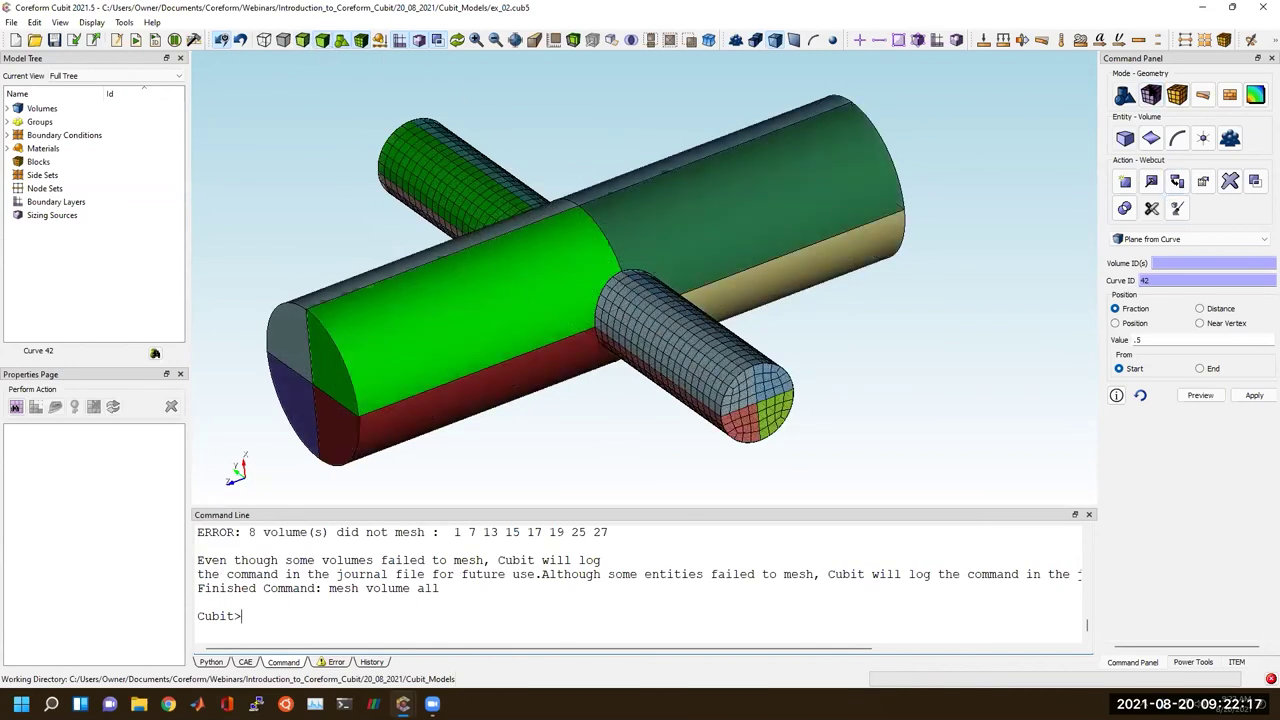
Try to mesh all volumes with the Automatically Calculate scheme, continuing despite the overlapping surfaces.
left_click(1152, 100)
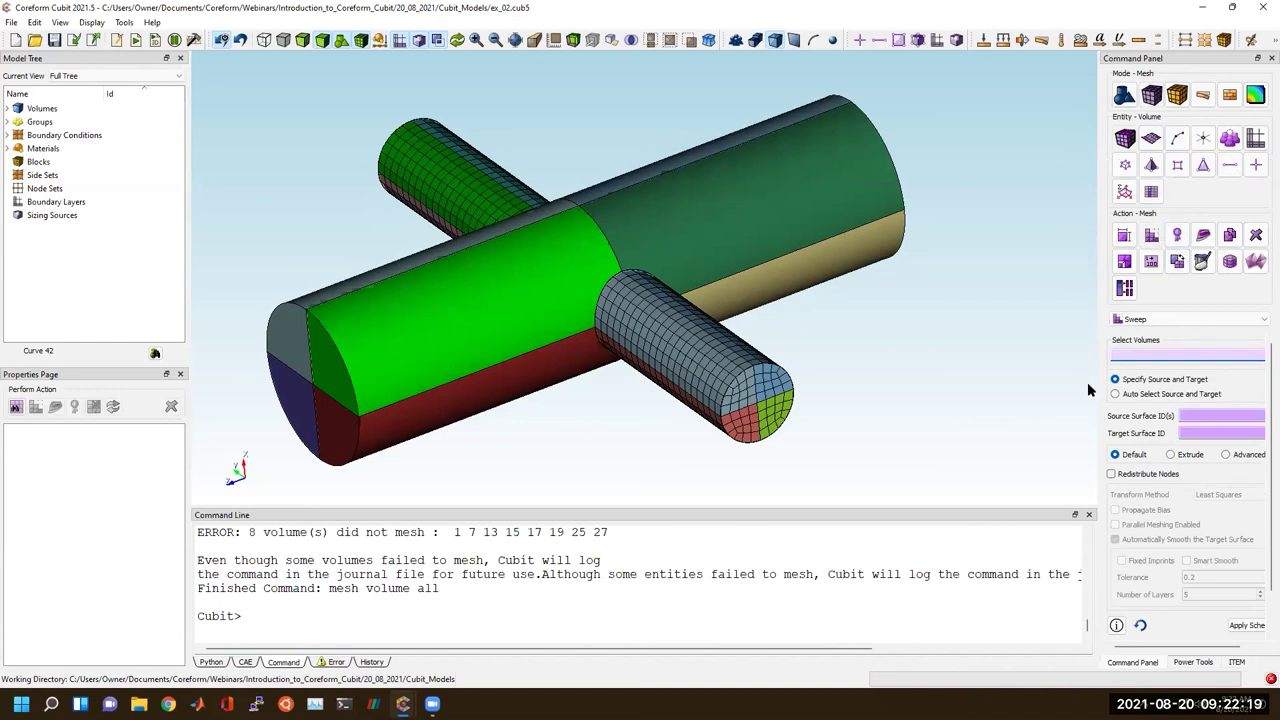
left_click(1155, 236)
left_click(1175, 238)
left_click(1154, 236)
left_click(1157, 321)
left_click(1160, 331)
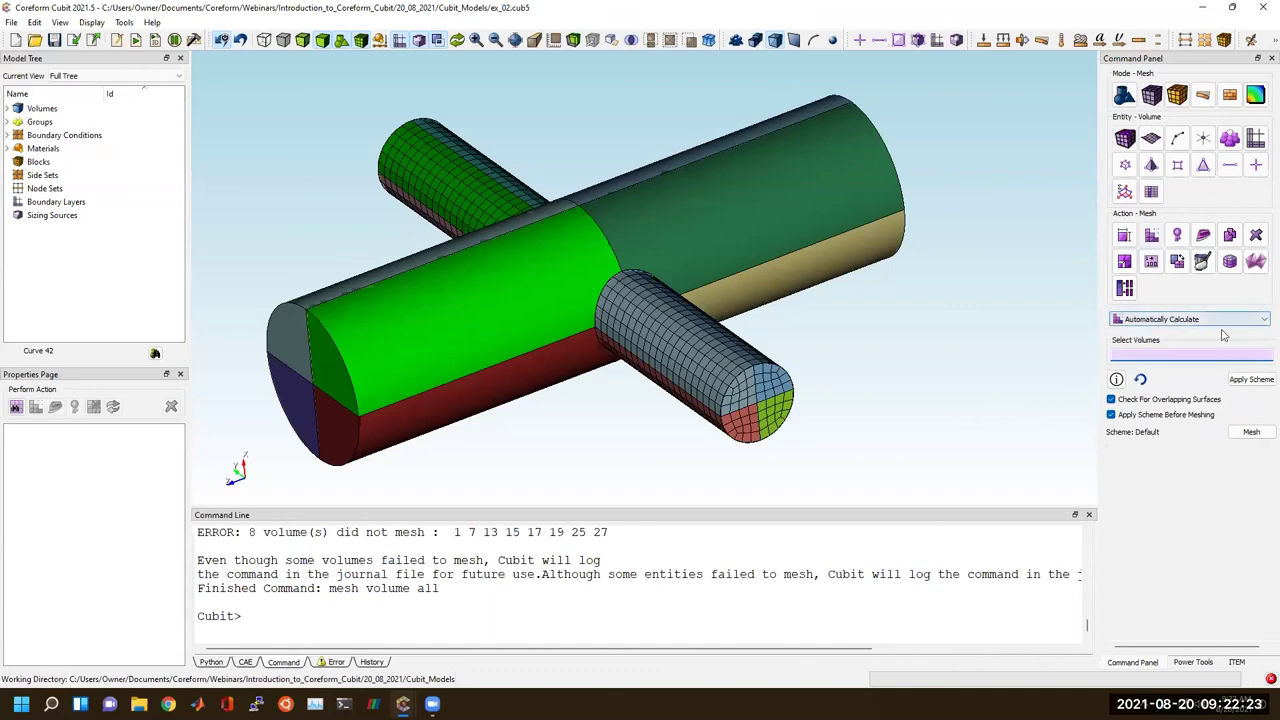
type("all")
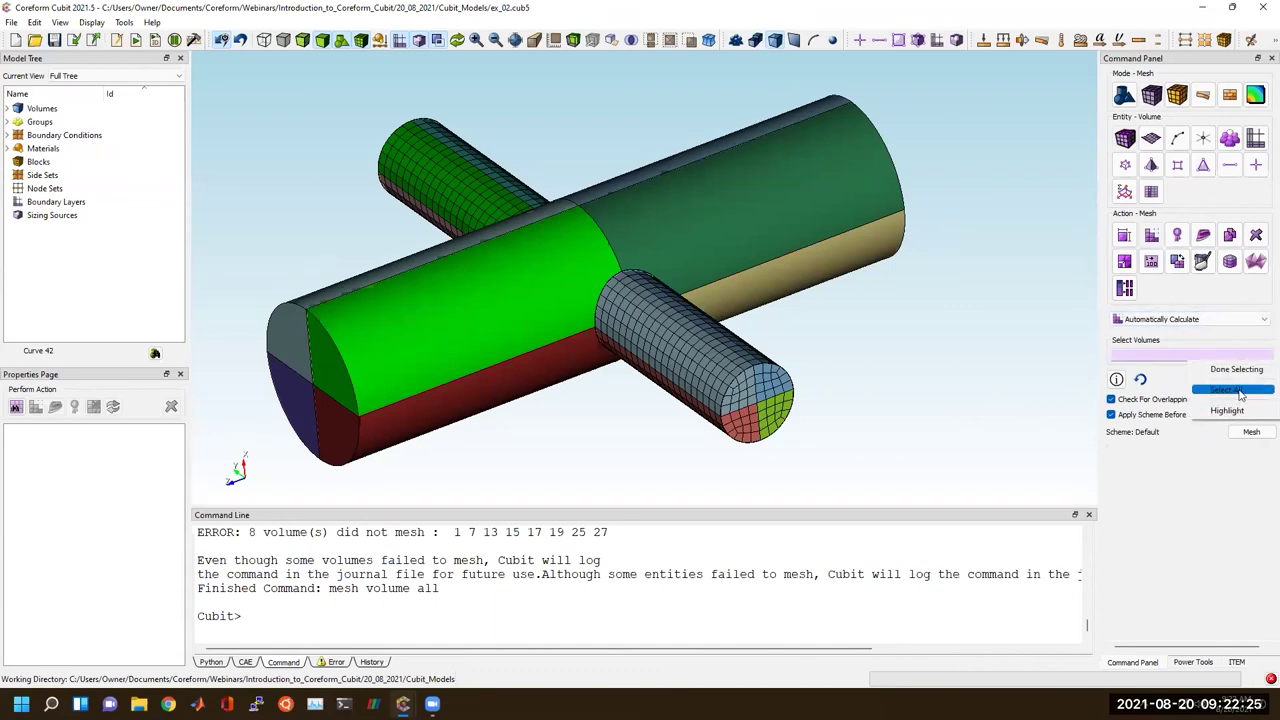
left_click(1240, 379)
left_click(1250, 432)
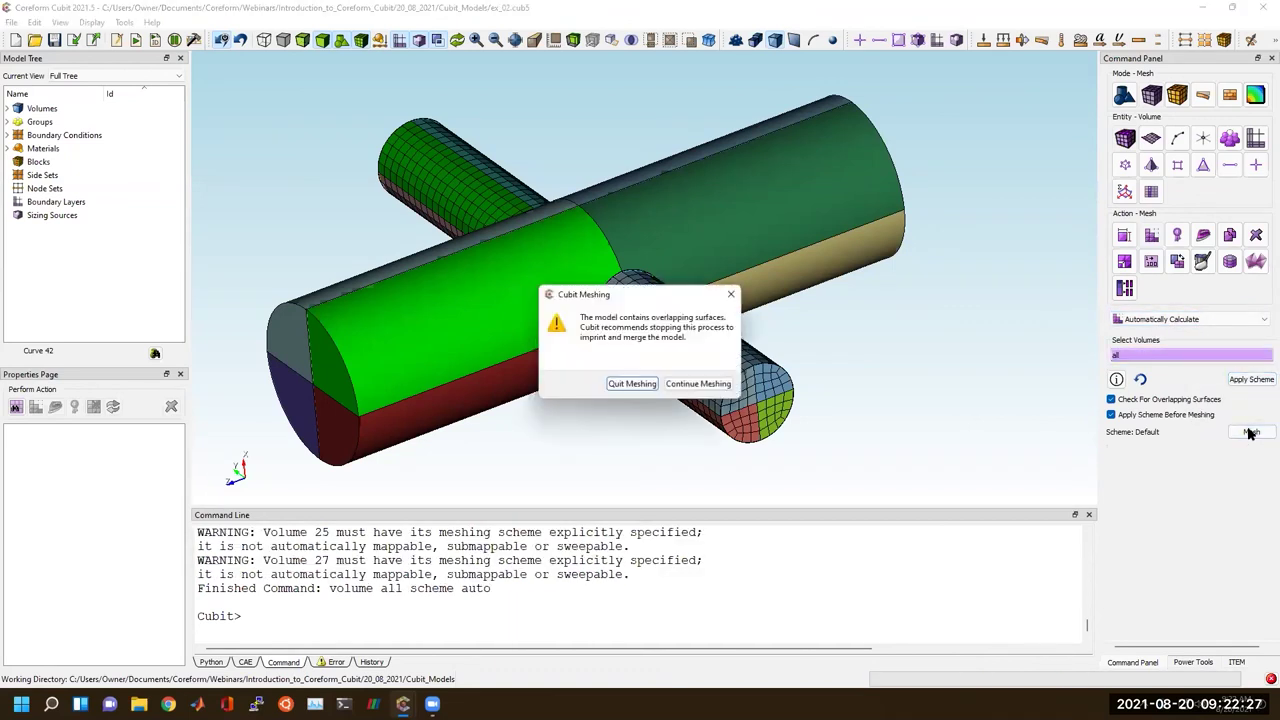
left_click(692, 385)
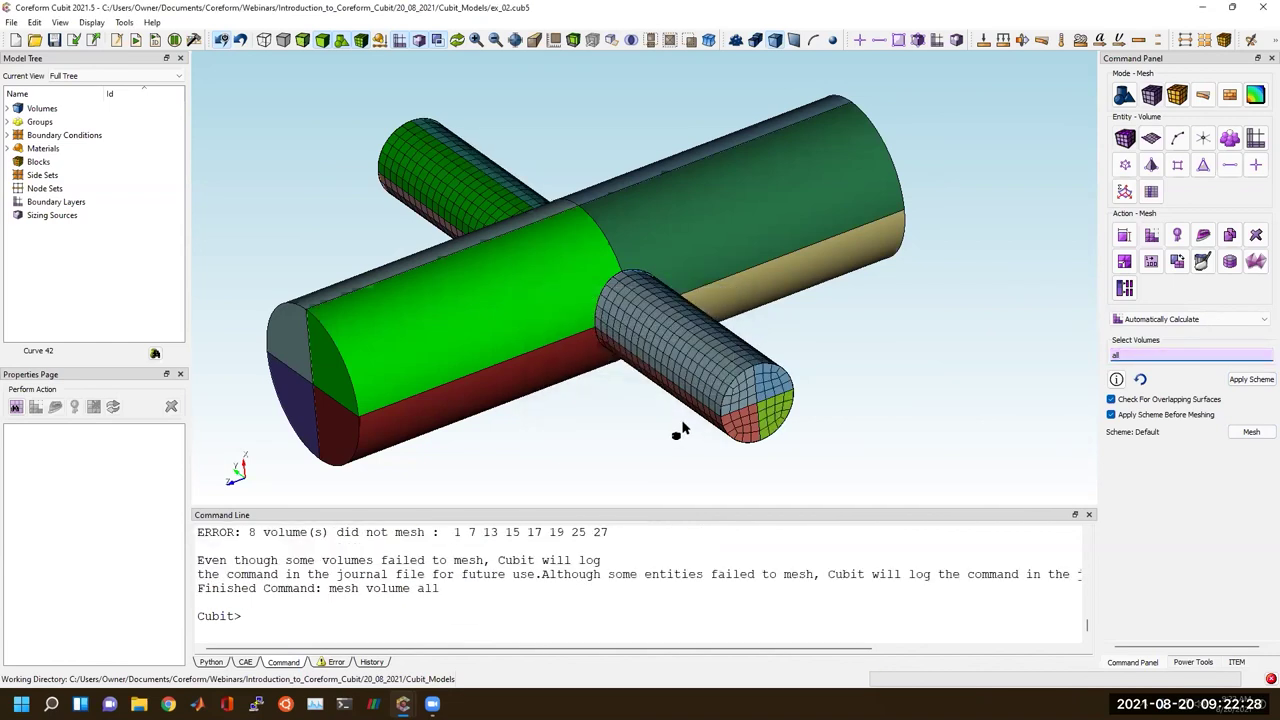
Mesh volume 1, the unmeshed large-cylinder quarter beside the small cylinder, with the Polyhedron scheme.
left_click(510, 287)
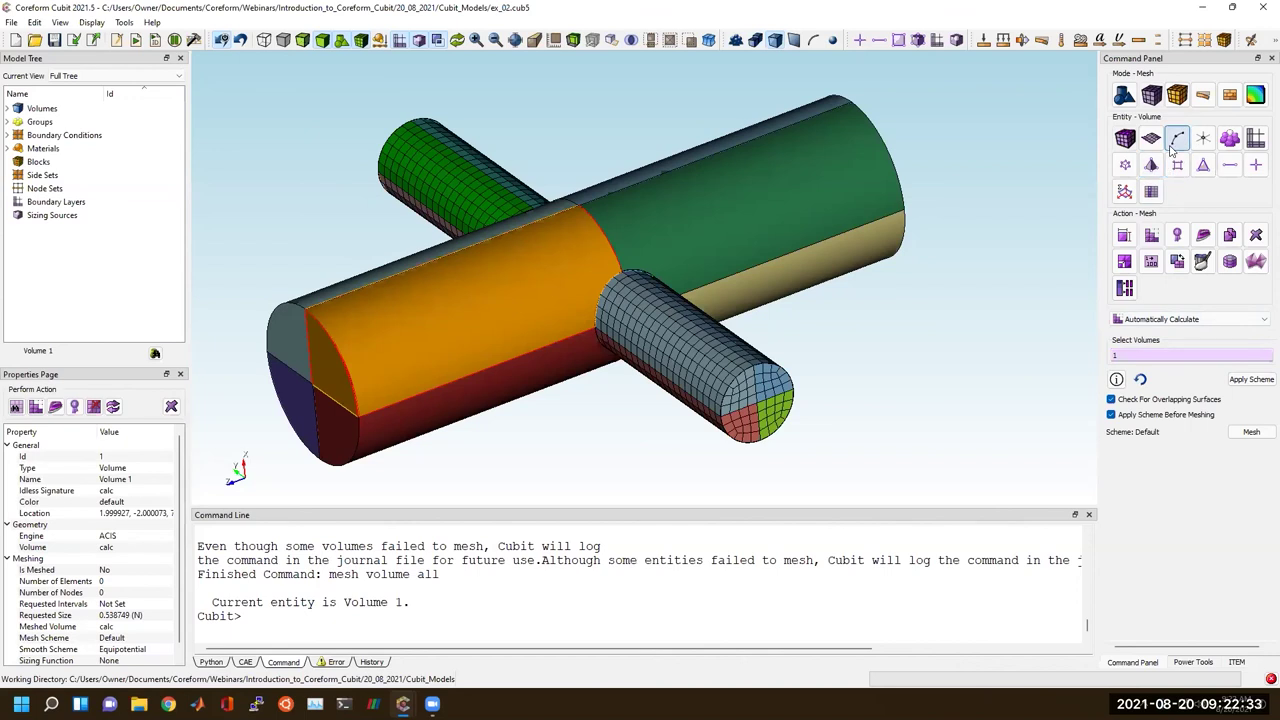
left_click(1132, 97)
left_click(1152, 95)
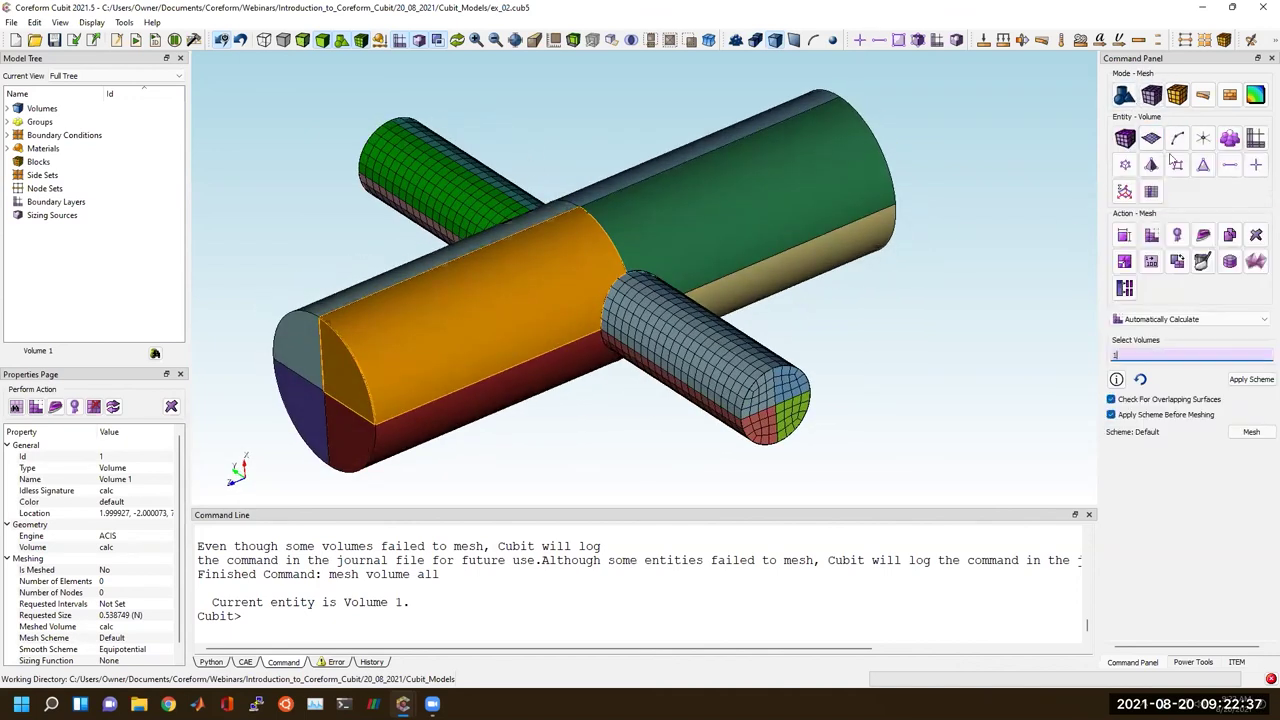
left_click(1165, 319)
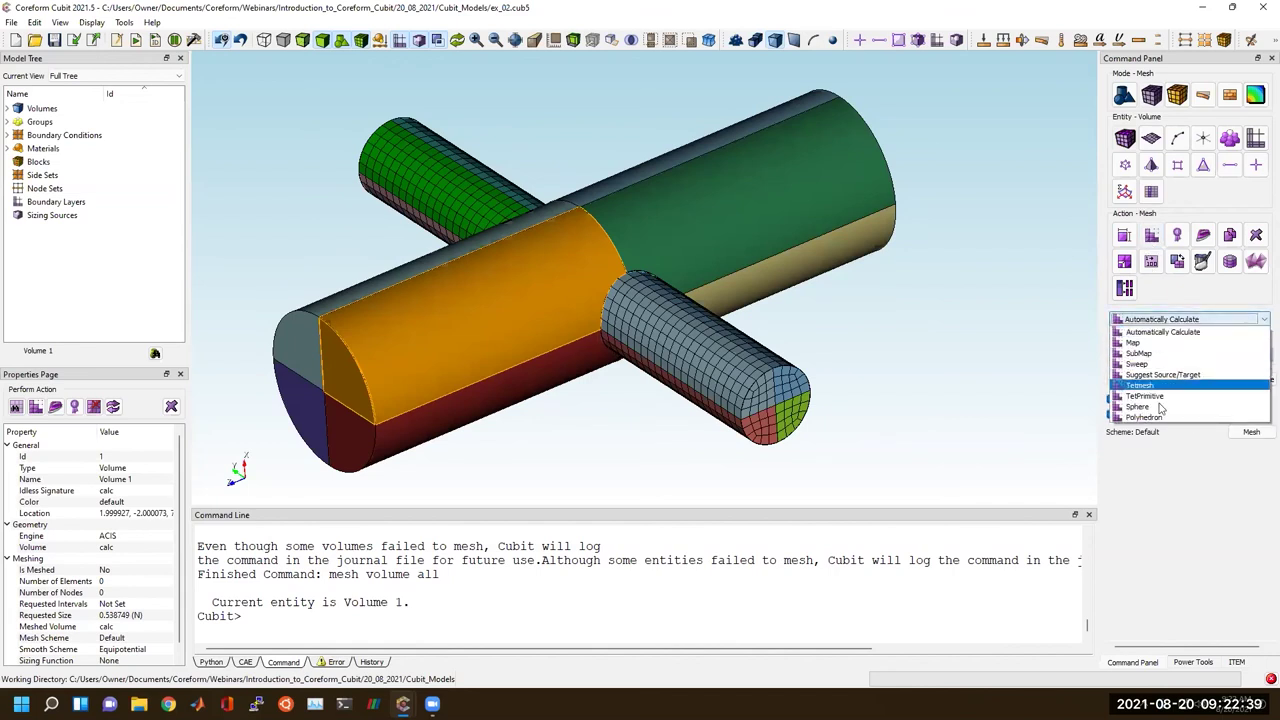
left_click(1150, 418)
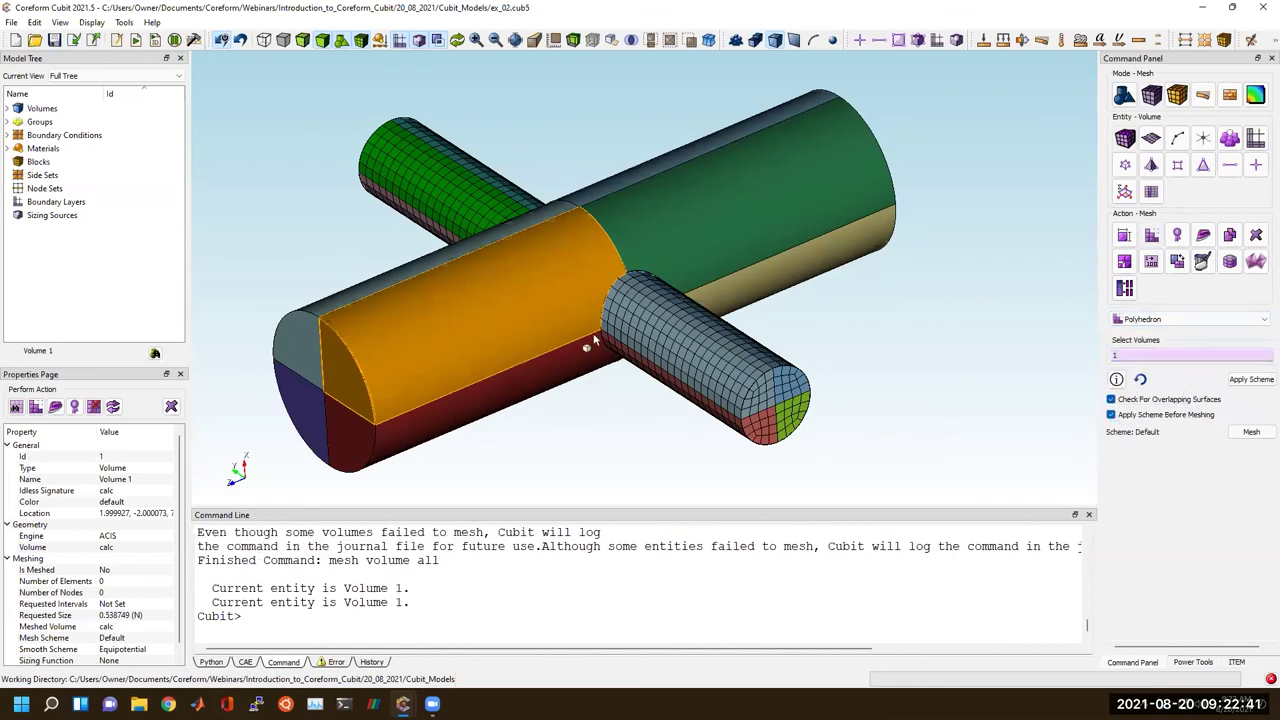
left_click(1251, 432)
left_click(909, 491)
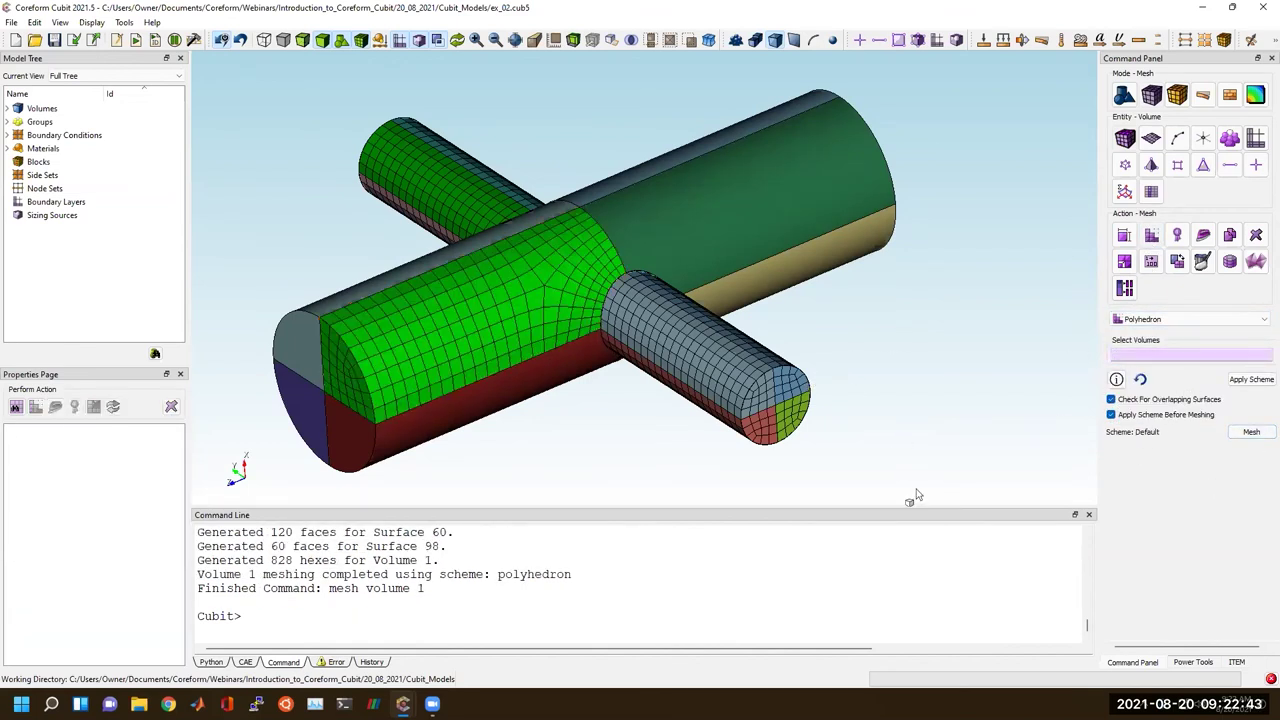
Select the newly meshed volume 1 and show it alone, hiding the other volumes.
left_click_drag(628, 426, 651, 403)
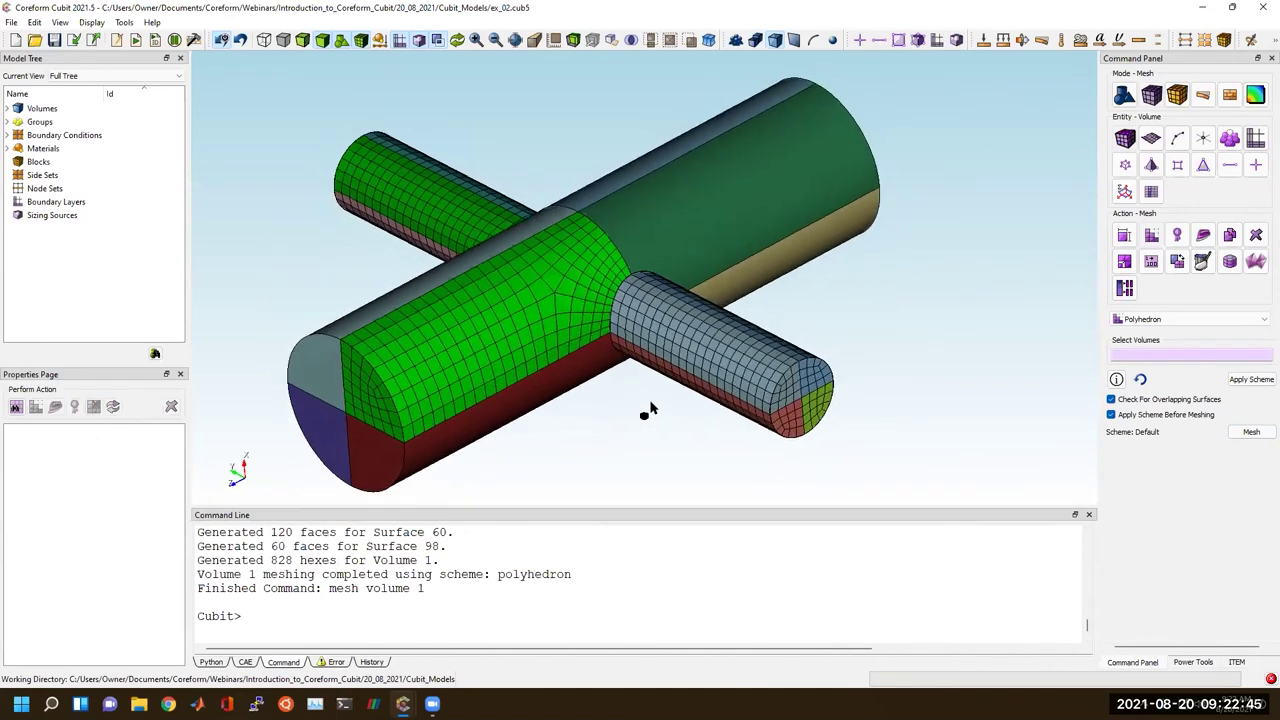
scroll(558, 368, "up", 3)
scroll(503, 330, "down", 2)
left_click_drag(486, 329, 503, 333)
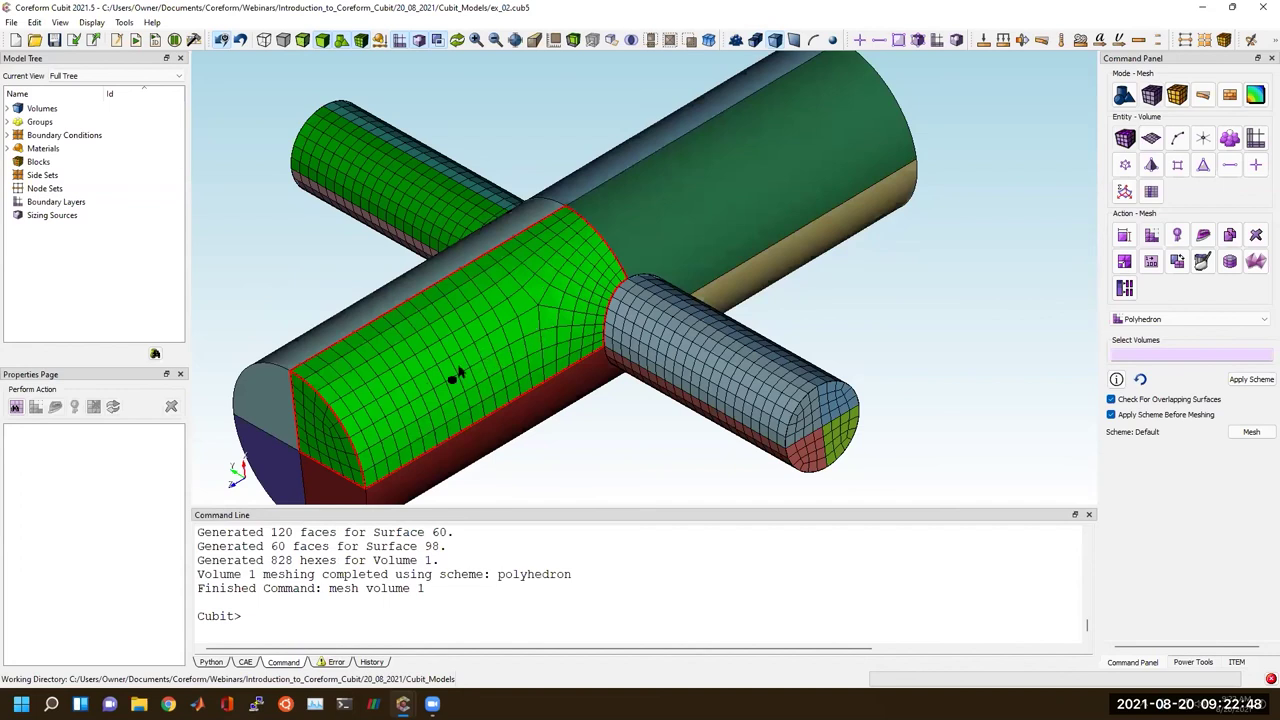
left_click(1187, 357)
left_click_drag(530, 358, 310, 300)
left_click(426, 262)
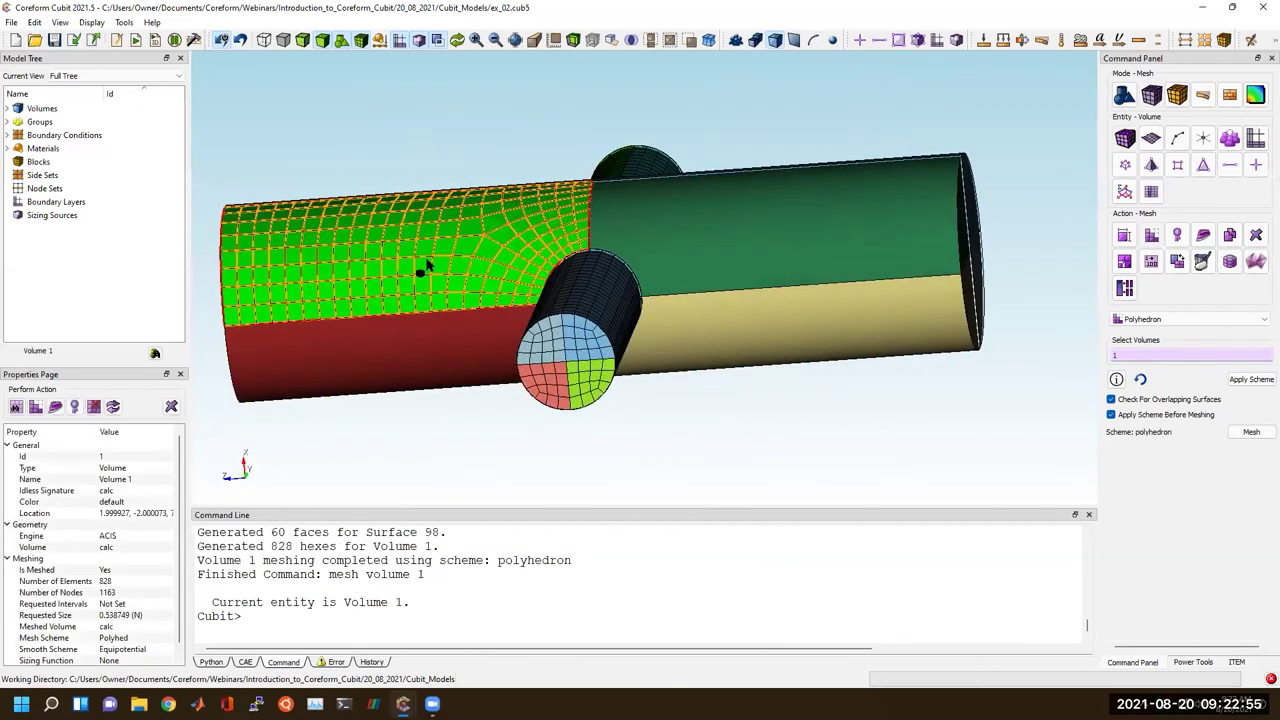
right_click(440, 268)
left_click(503, 450)
Examine the hex mesh of volume 1 on its curved surface, its end face and the small cylinder's cutout.
left_click_drag(454, 278, 434, 144)
middle_click_drag(539, 267, 566, 309)
scroll(566, 309, "up", 4)
left_click_drag(566, 309, 560, 251)
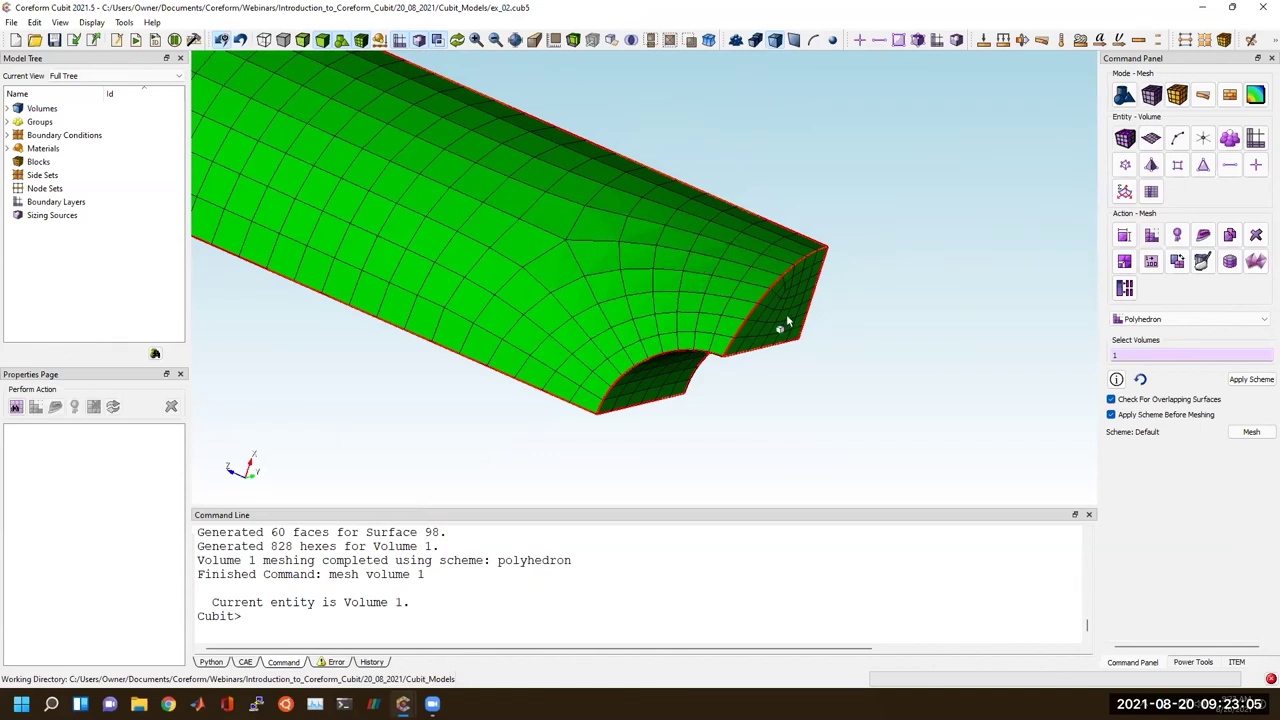
left_click_drag(680, 323, 650, 330)
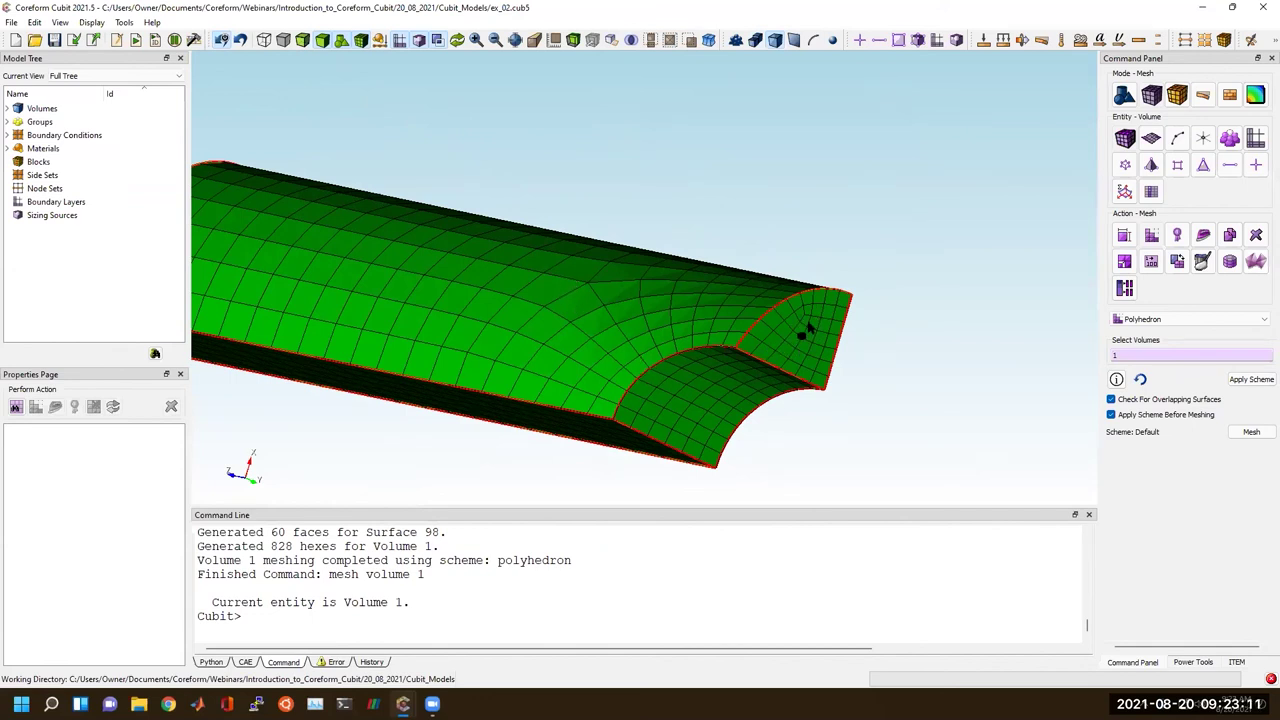
left_click_drag(597, 372, 592, 297)
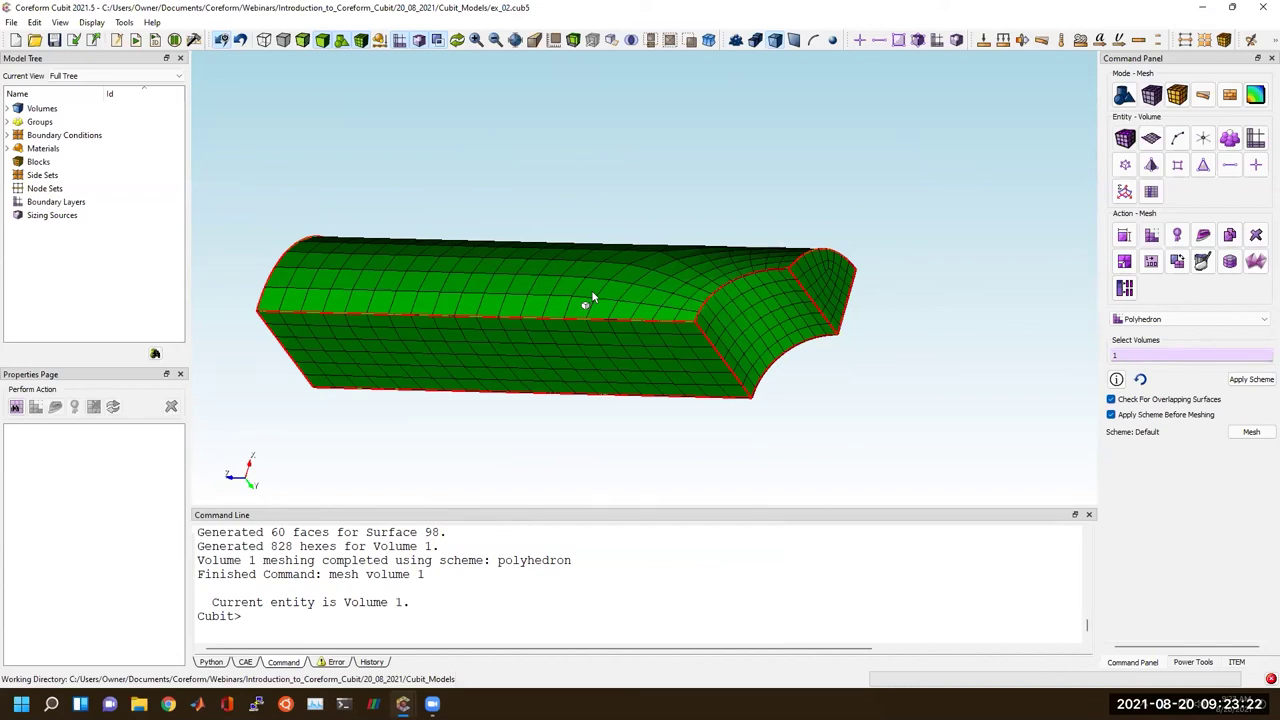
Examine the meshed volume 1 from several angles and refresh the display to bring back the full cylinder model.
middle_click_drag(680, 287, 703, 308)
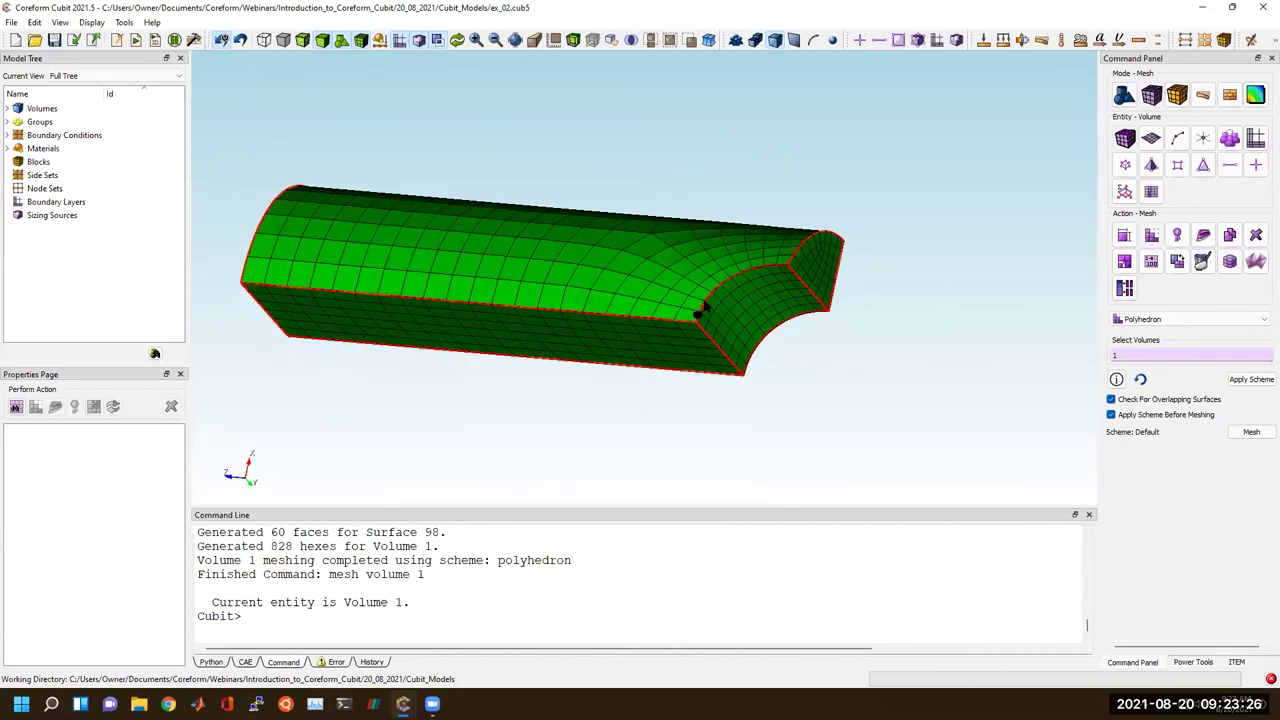
middle_click_drag(614, 289, 699, 258)
middle_click_drag(672, 304, 630, 350)
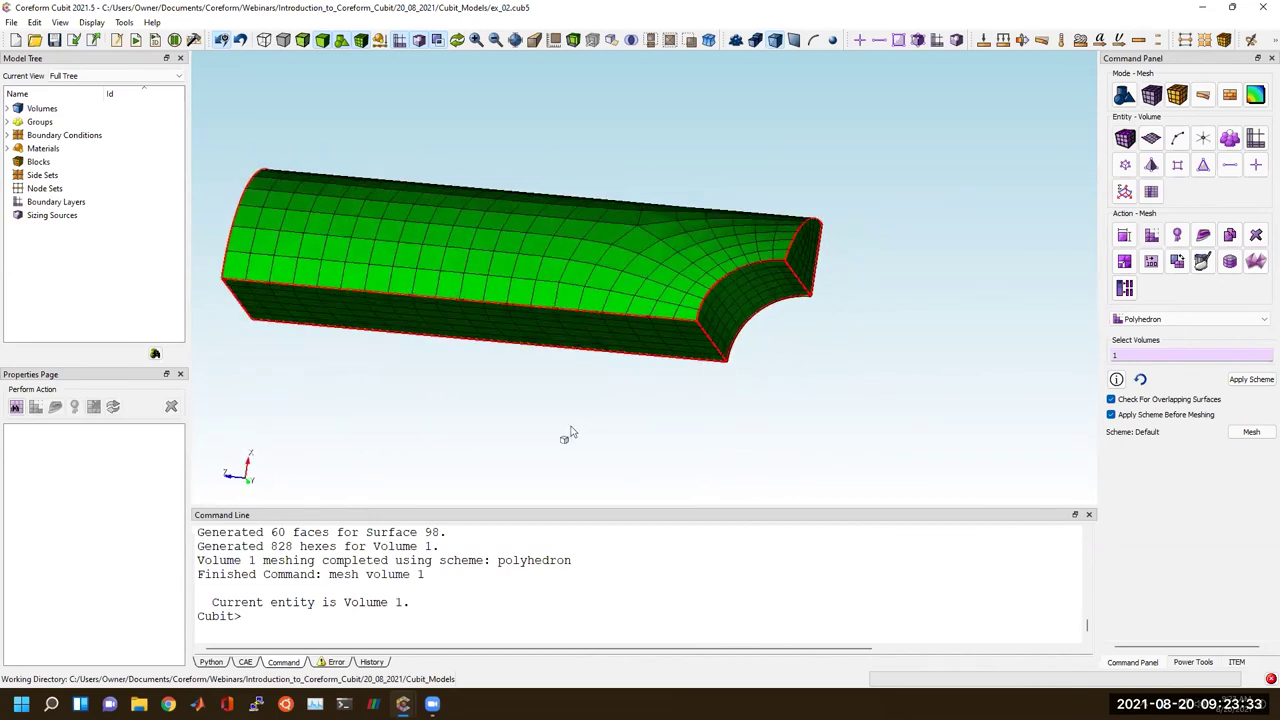
left_click(520, 588)
right_click(485, 604)
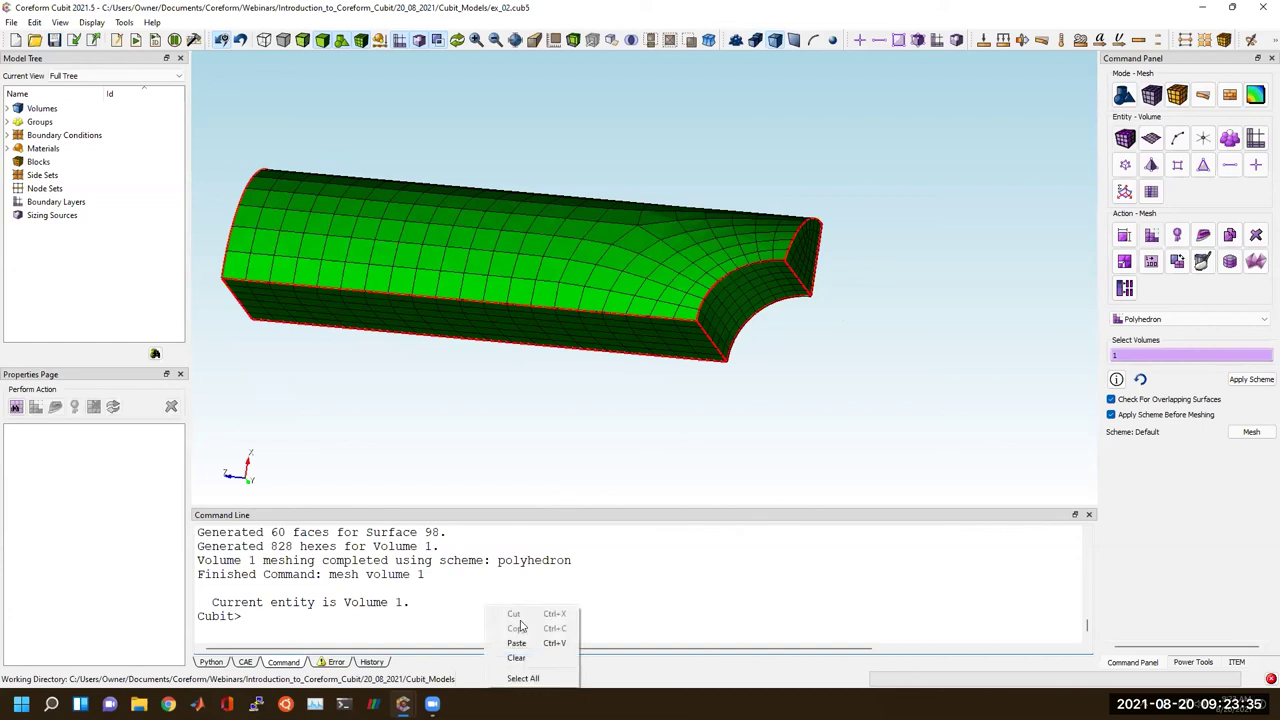
left_click(462, 410)
right_click(466, 410)
left_click(496, 420)
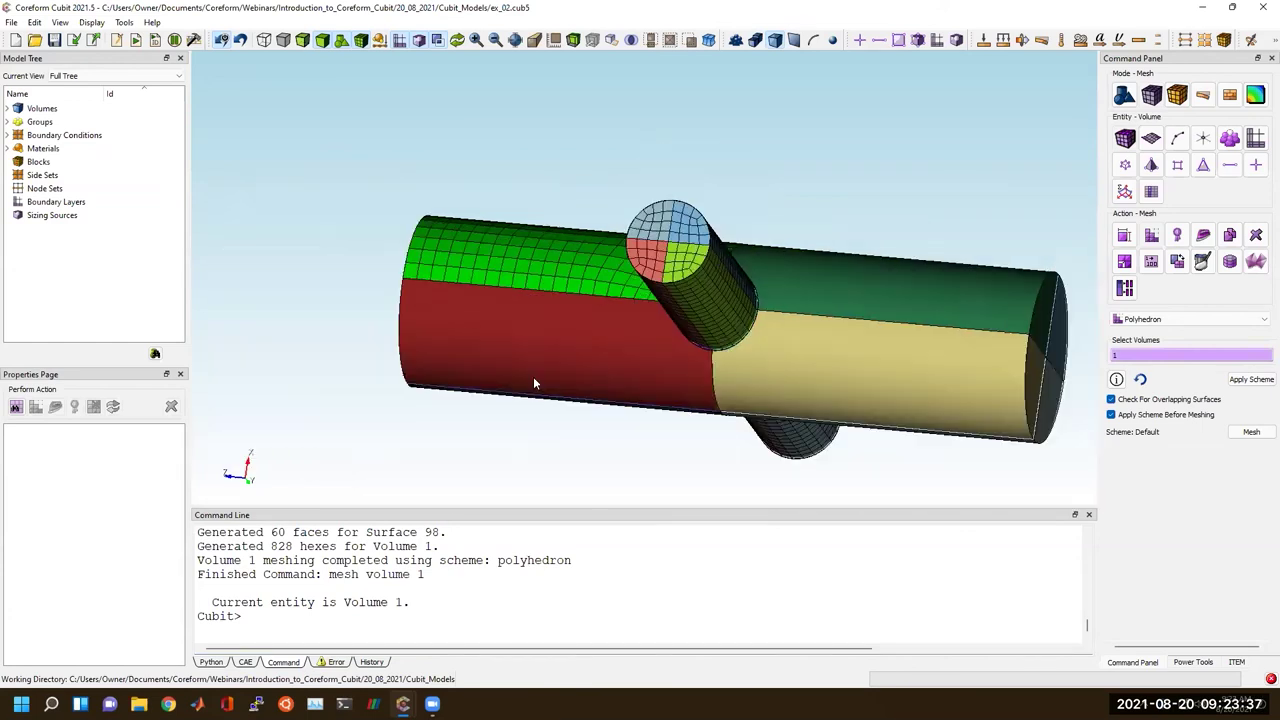
Select unmeshed quarters of the large cylinder, and extend the selection from volume 7 to all similar volumes.
middle_click_drag(614, 303, 594, 376)
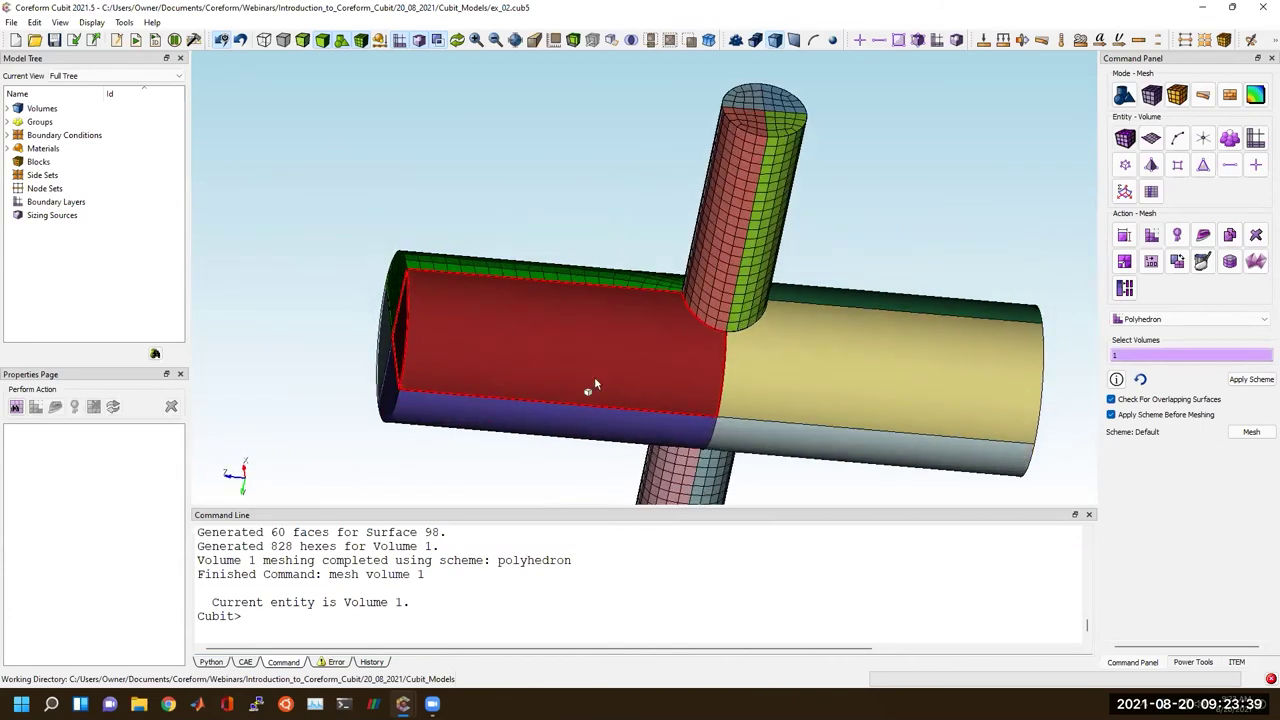
left_click(590, 380)
left_click(588, 440, "ctrl")
left_click(821, 447, "ctrl")
left_click(853, 378, "ctrl")
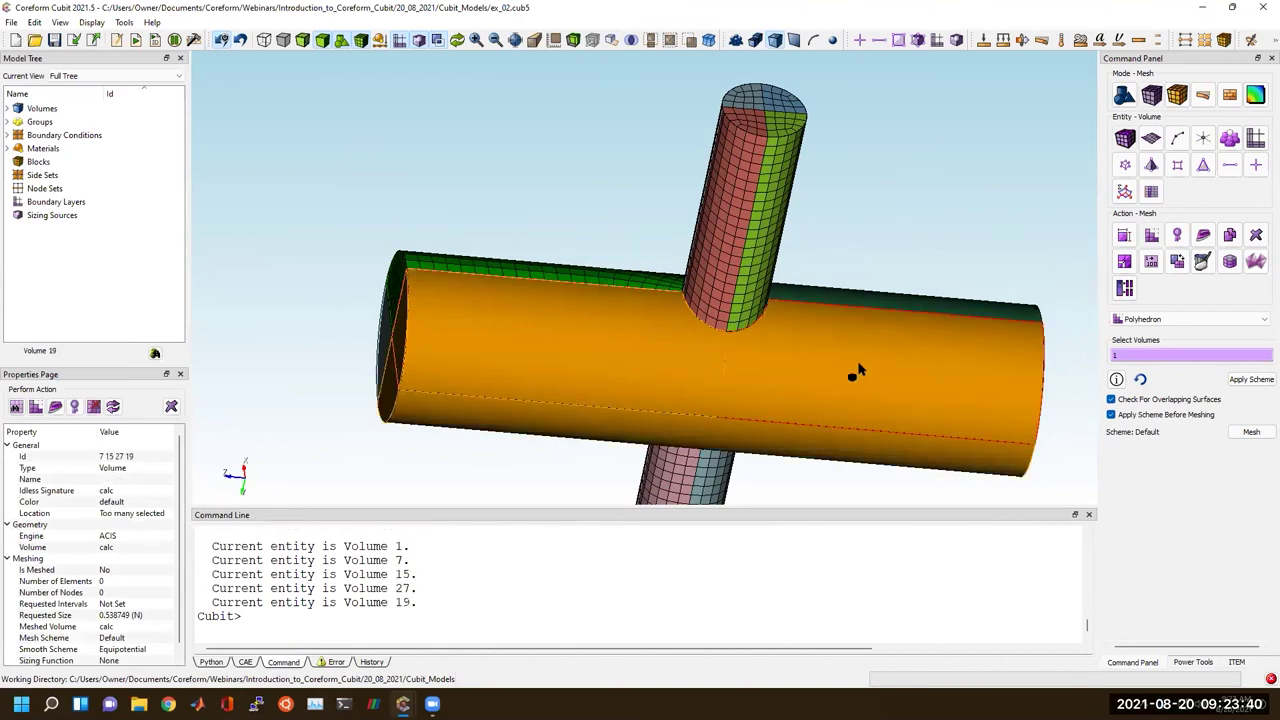
right_click(532, 347)
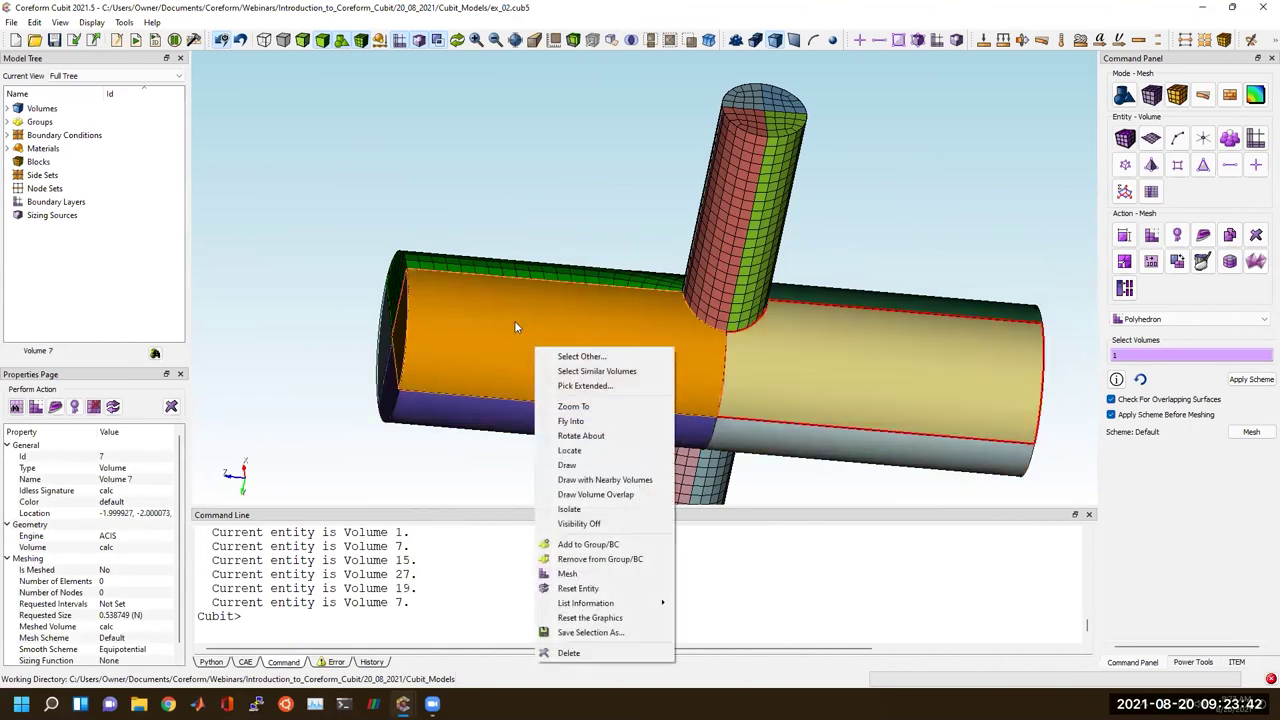
left_click(575, 372)
Insert the selected volumes 1, 7, 13, 15, 17, 19, 25 and 27 as meshing targets and mesh them with the Polyhedron scheme.
right_click(1157, 352)
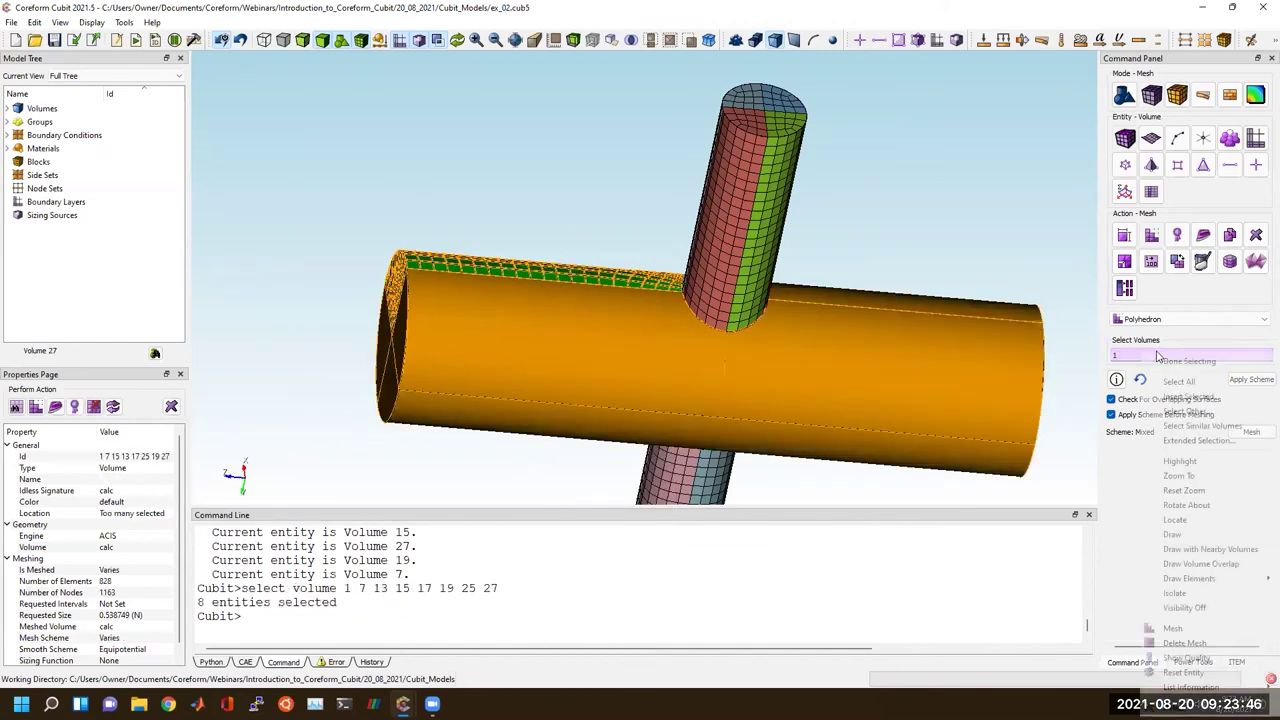
left_click(1201, 397)
left_click_drag(909, 346, 782, 283)
middle_click_drag(782, 283, 746, 243)
left_click(1252, 431)
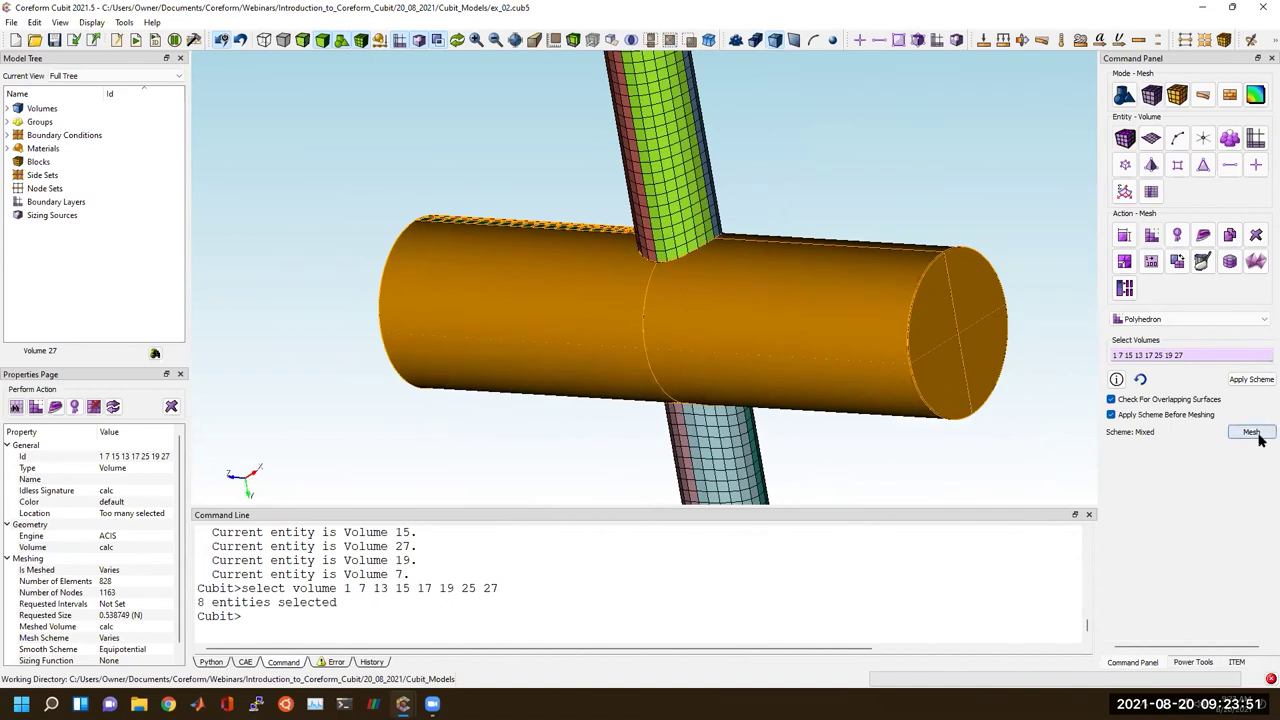
left_click(698, 384)
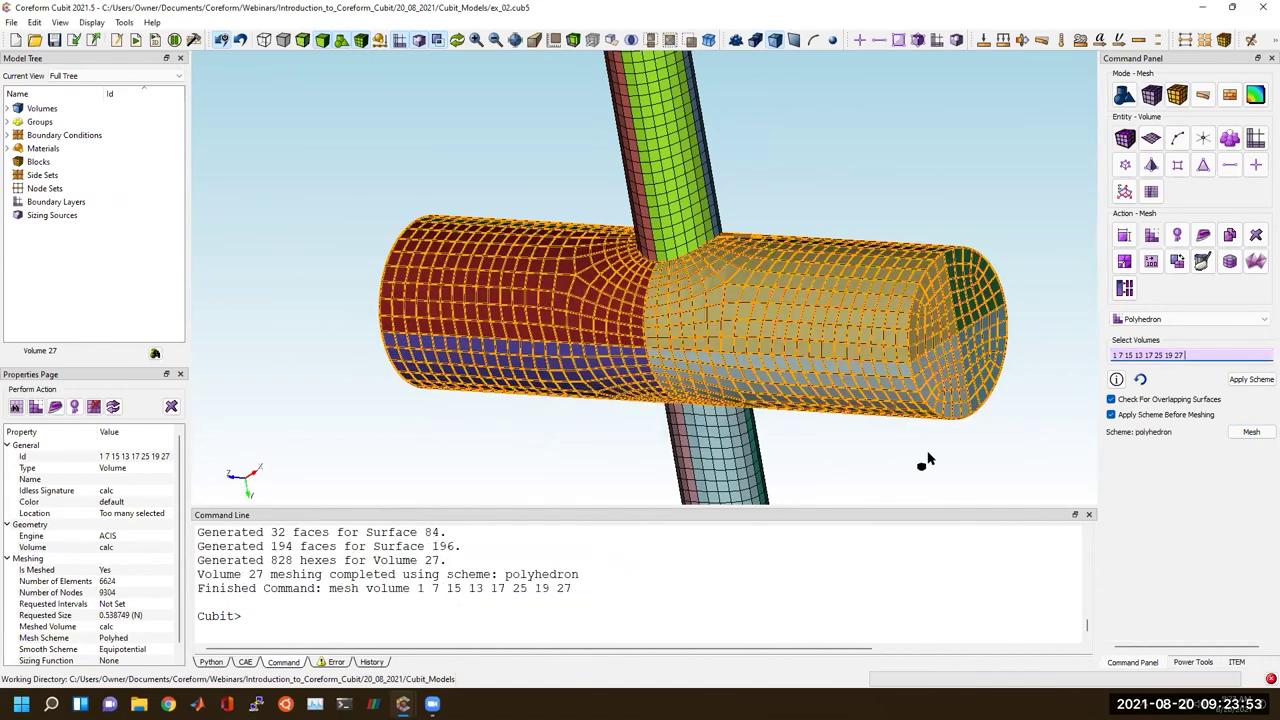
Examine the mesh where the two cylinders intersect, up close and in transparent display mode.
left_click_drag(730, 440, 822, 230)
scroll(800, 338, "up", 4)
scroll(745, 325, "up", 5)
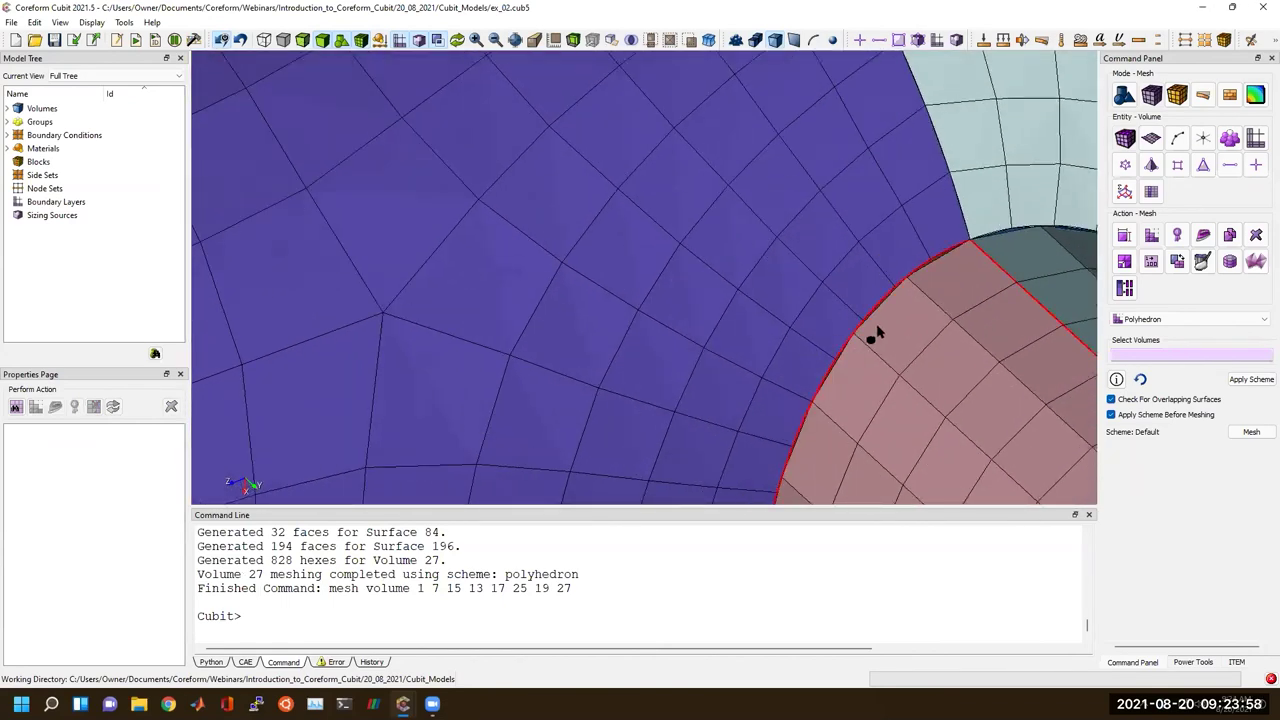
scroll(876, 333, "down", 10)
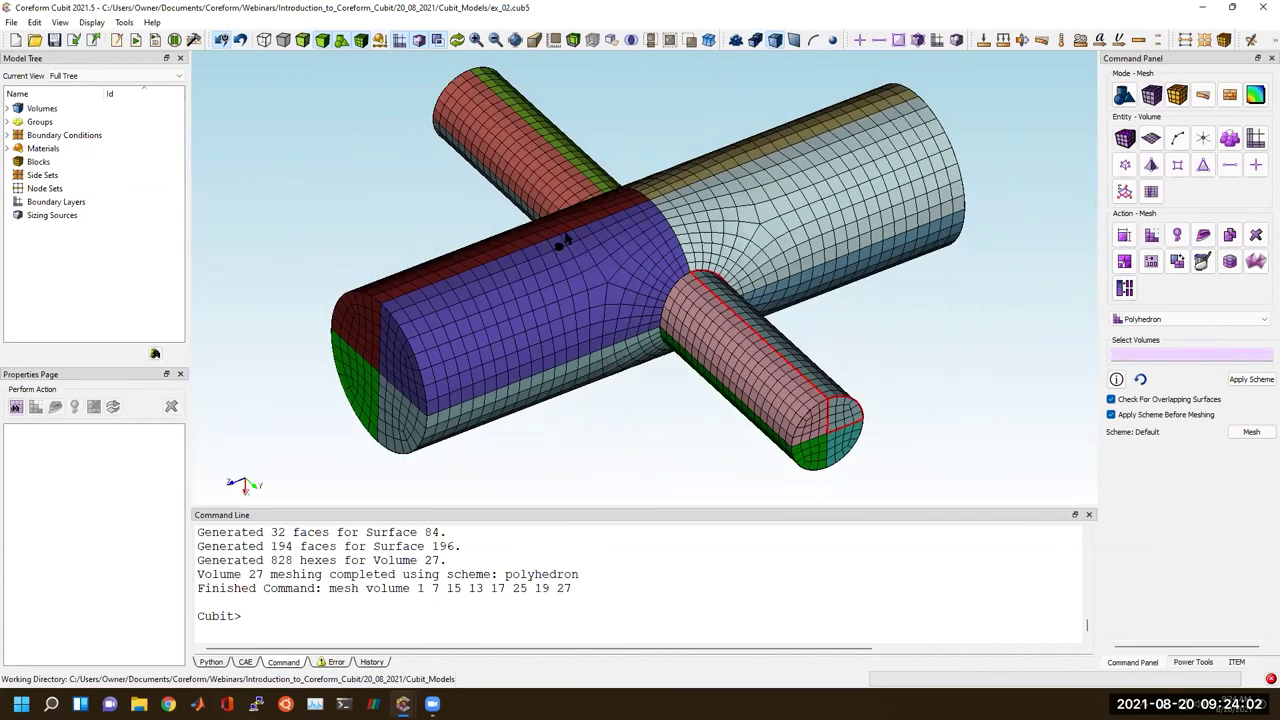
left_click(417, 605)
right_click(418, 610)
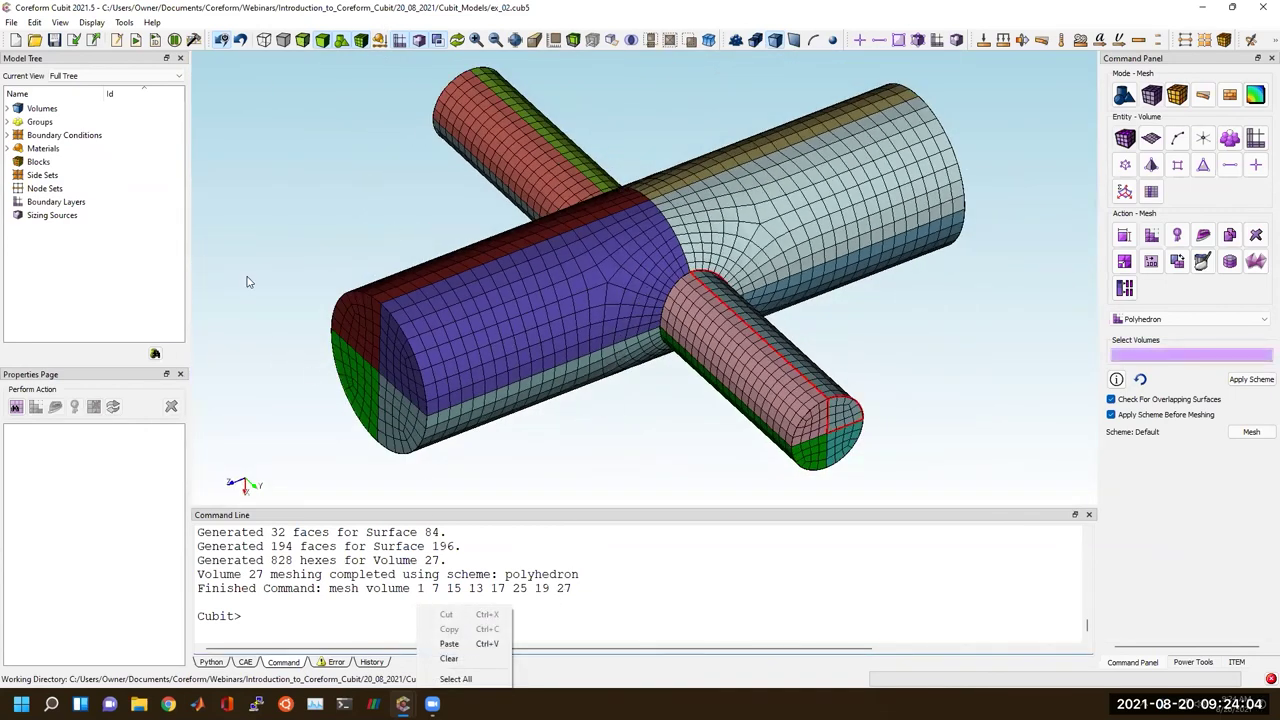
left_click(302, 44)
mouse_move(494, 220)
left_mouse_down()
mouse_move(420, 300)
mouse_move(449, 214)
mouse_move(462, 246)
left_mouse_up()
left_click(320, 41)
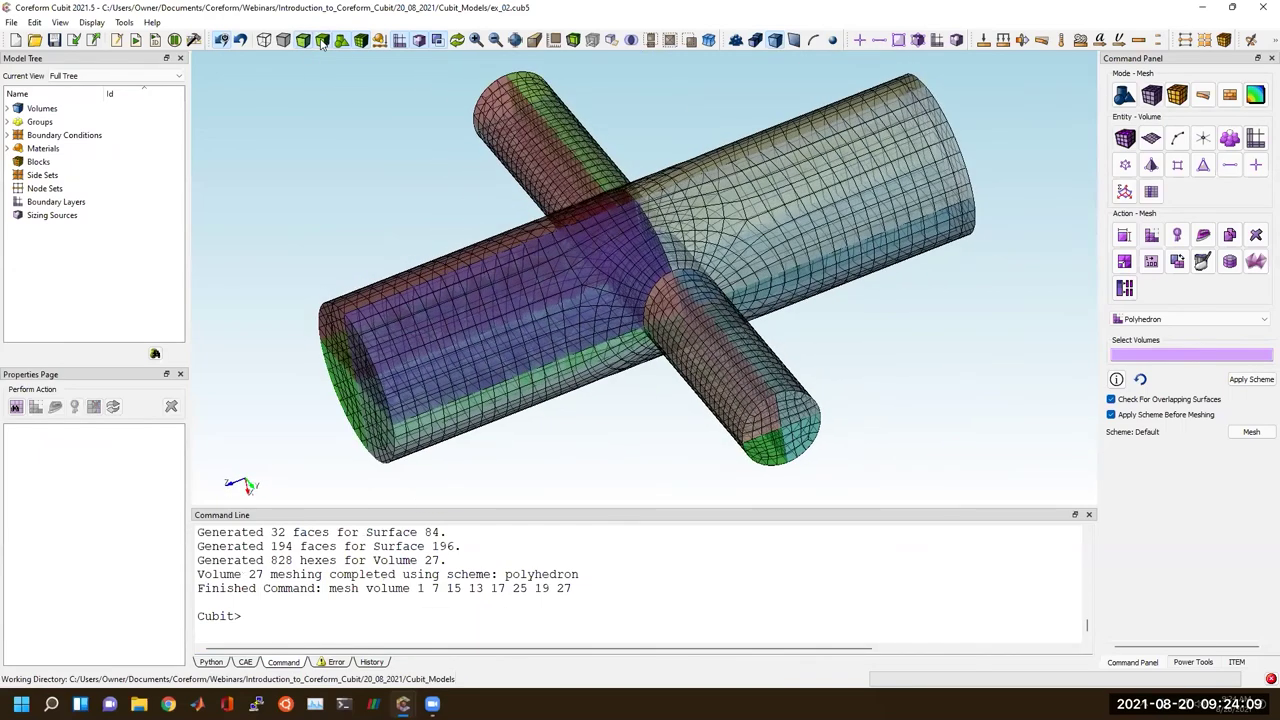
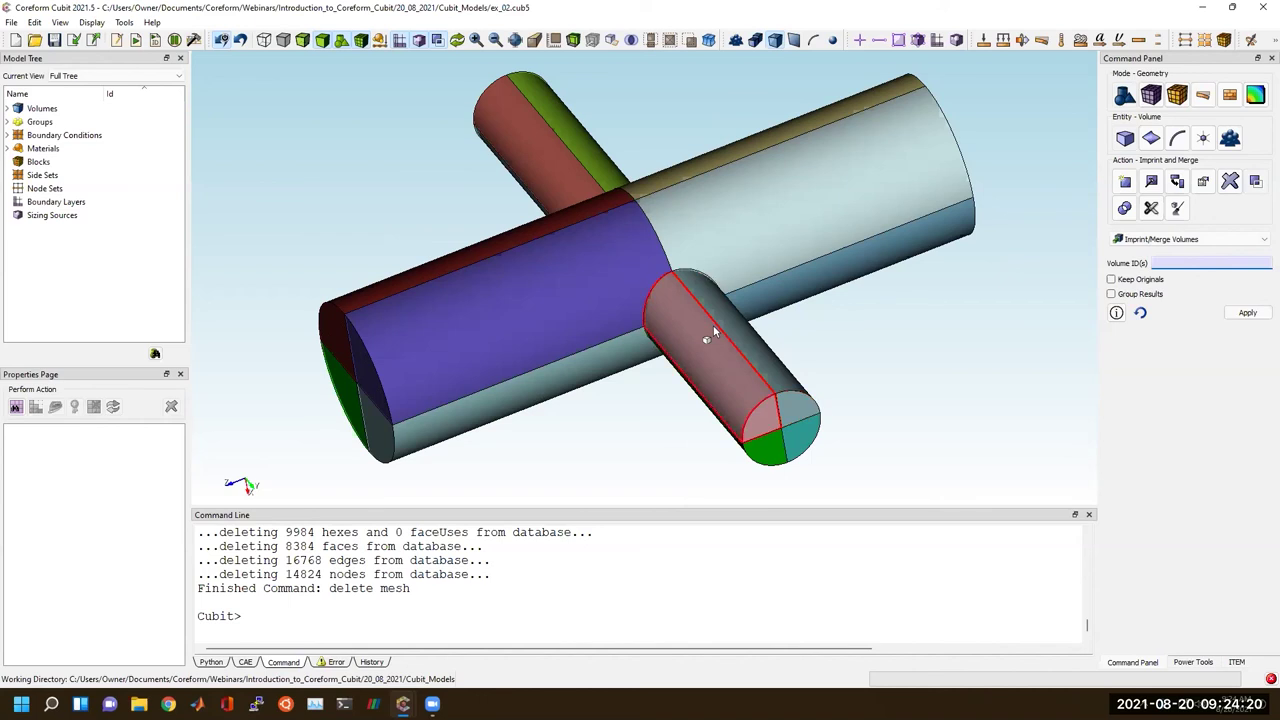
Box-select all volumes of both cylinders, including the hidden interior ones, and imprint and merge them.
left_click_drag(726, 280, 756, 265)
left_click(1187, 264)
scroll(868, 322, "down", 3)
left_click_drag(320, 80, 932, 440)
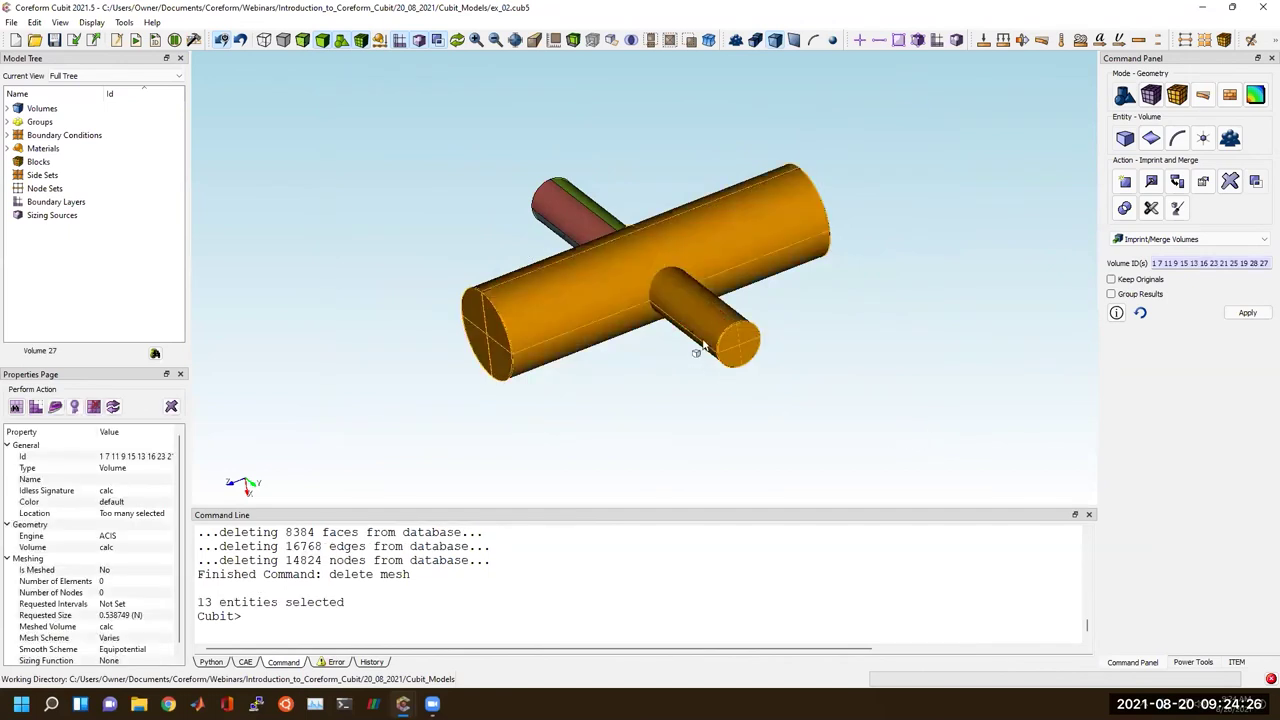
left_click(651, 40)
left_click_drag(374, 85, 1030, 452)
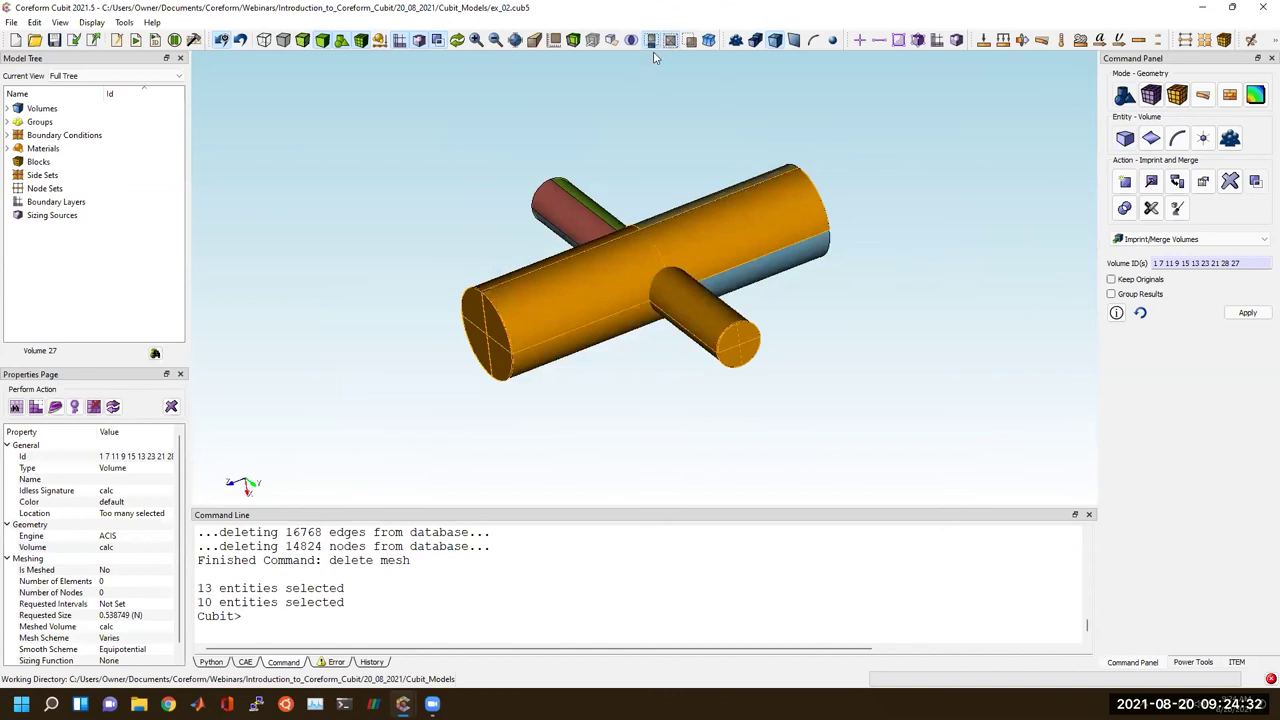
left_click_drag(417, 125, 1002, 438)
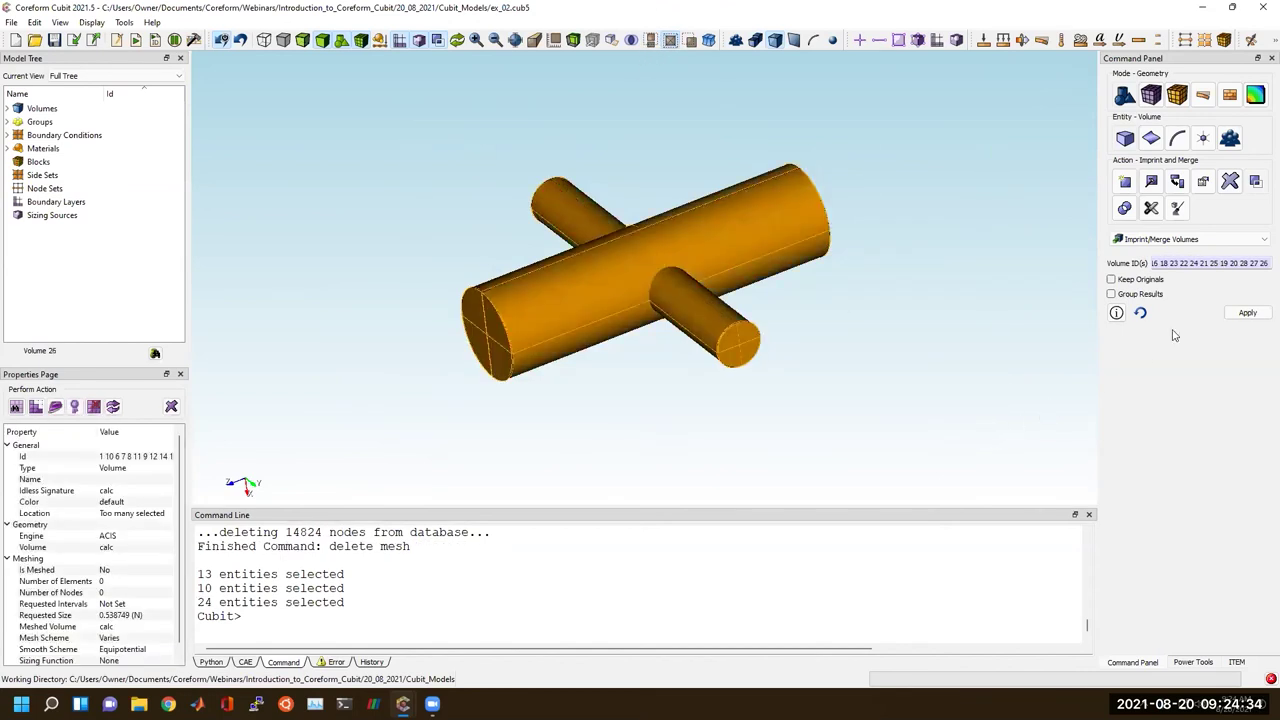
left_click(1248, 312)
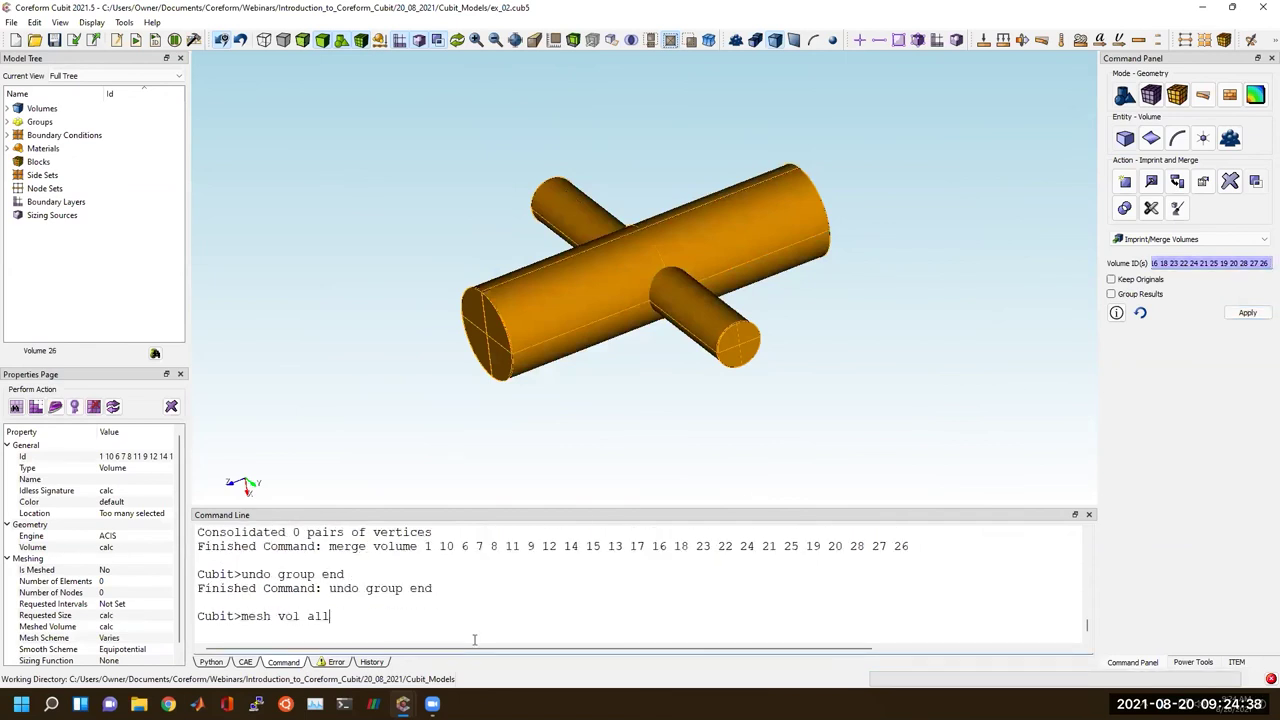
Try to mesh all volumes at once with "mesh vol all" and check volume 15 on the large cylinder.
key("Return")
left_click(521, 453)
scroll(594, 352, "up", 5)
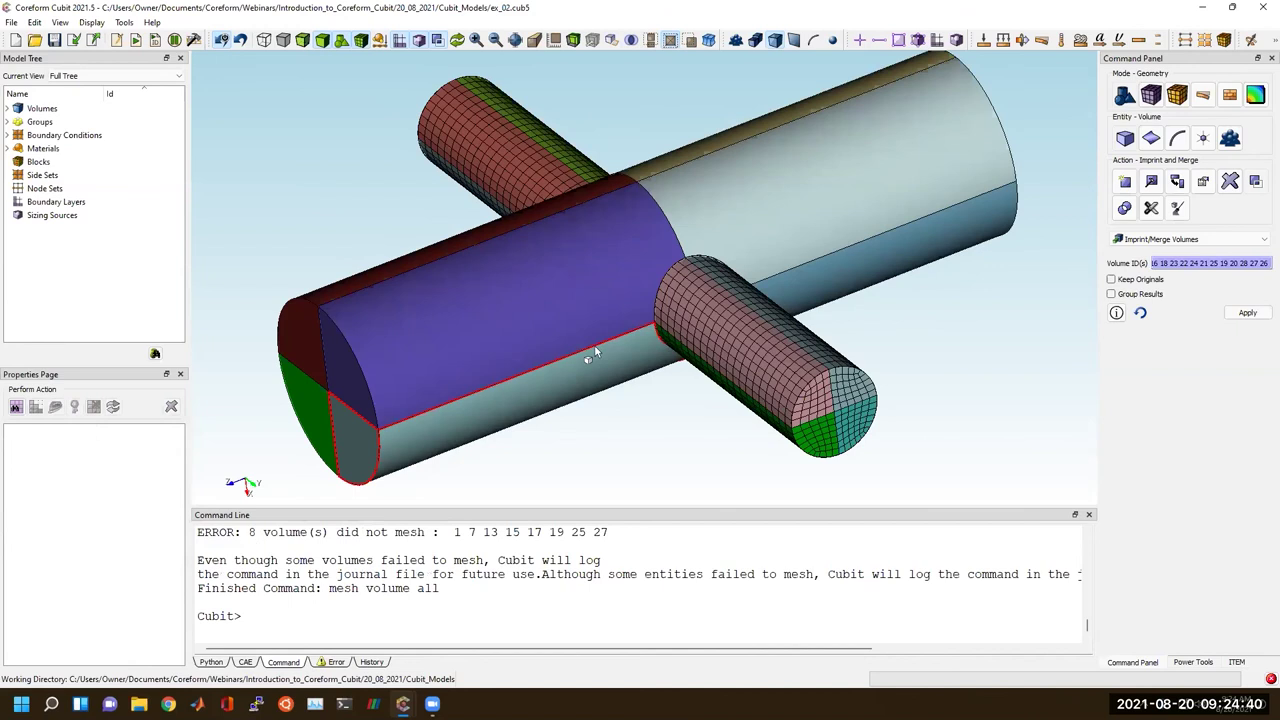
left_click(505, 318)
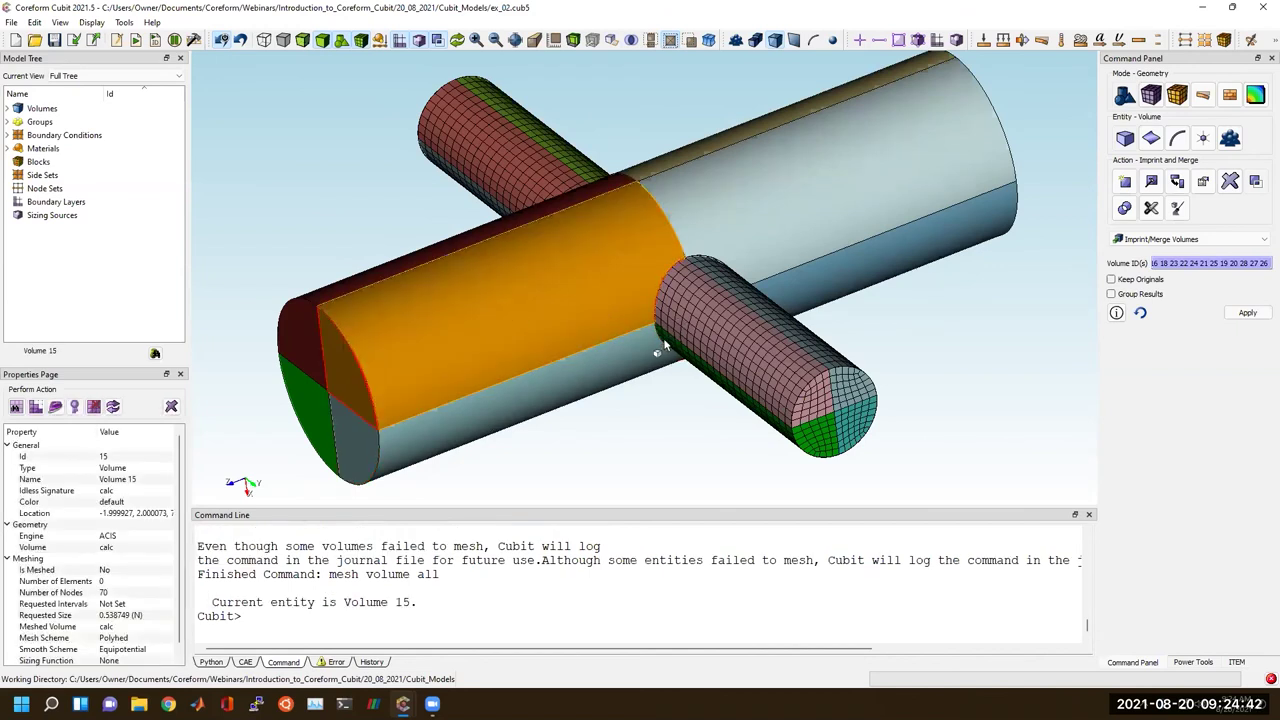
Remove the mesh from the whole model with the "delete mesh" command.
left_click(633, 565)
type("d")
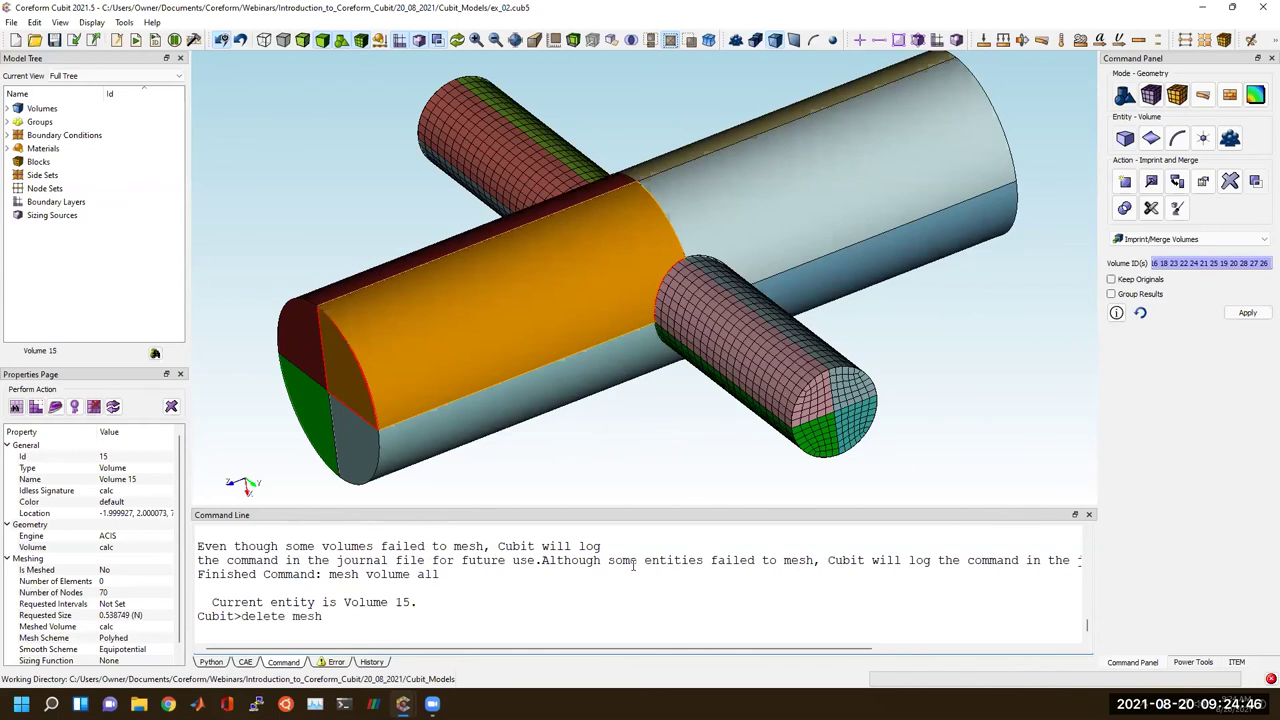
type("elete mesh")
key("Return")
Mesh volume 15 and all similar volumes of the large cylinder with the Polyhedron scheme.
left_click(1151, 94)
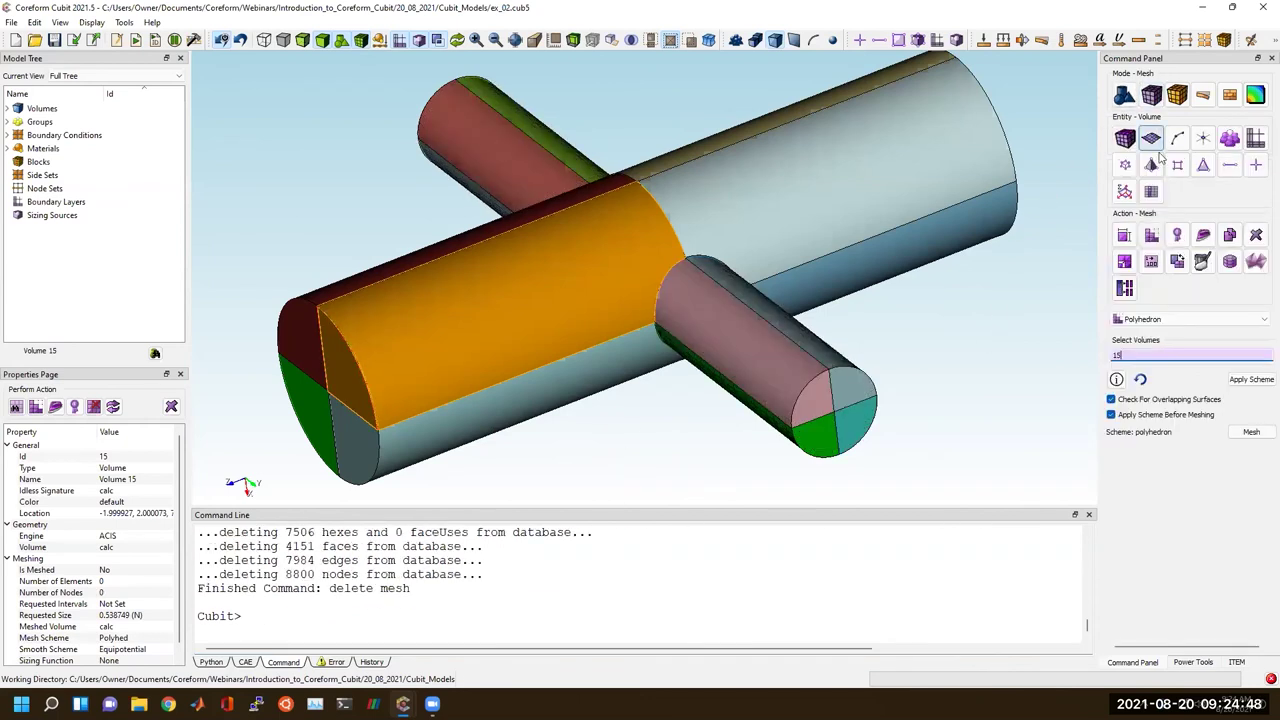
right_click(630, 278)
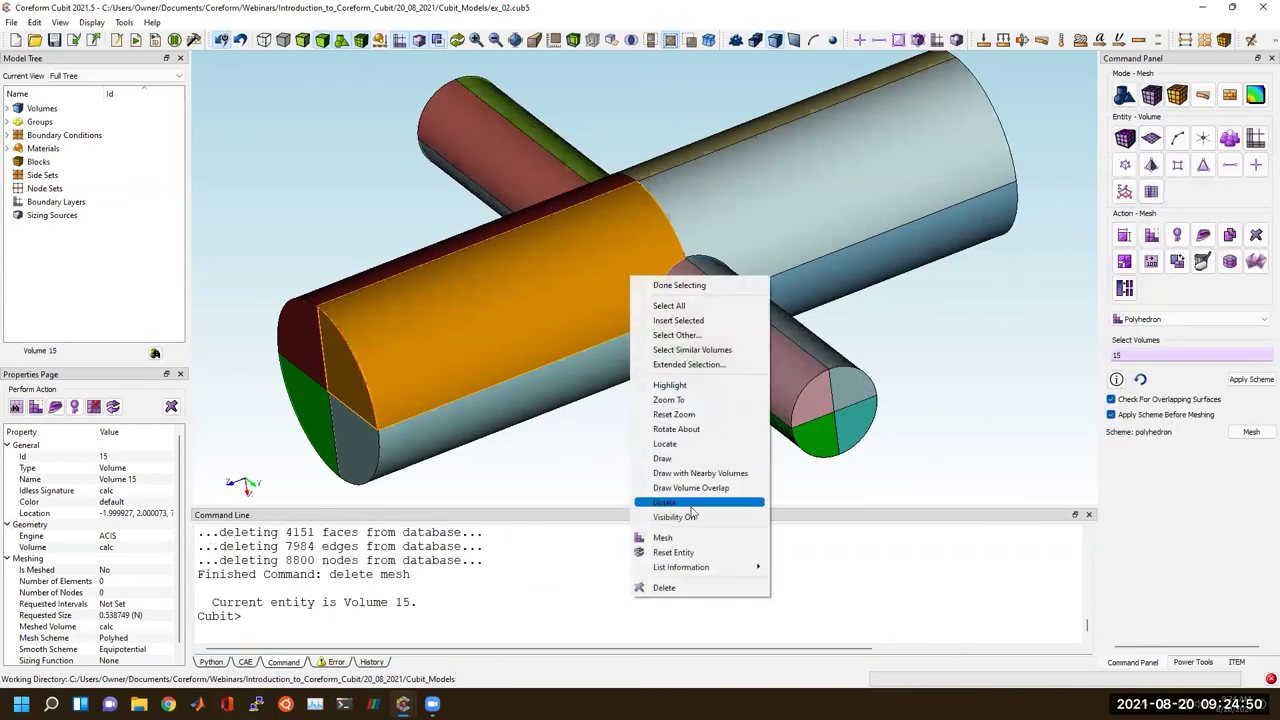
left_click(697, 348)
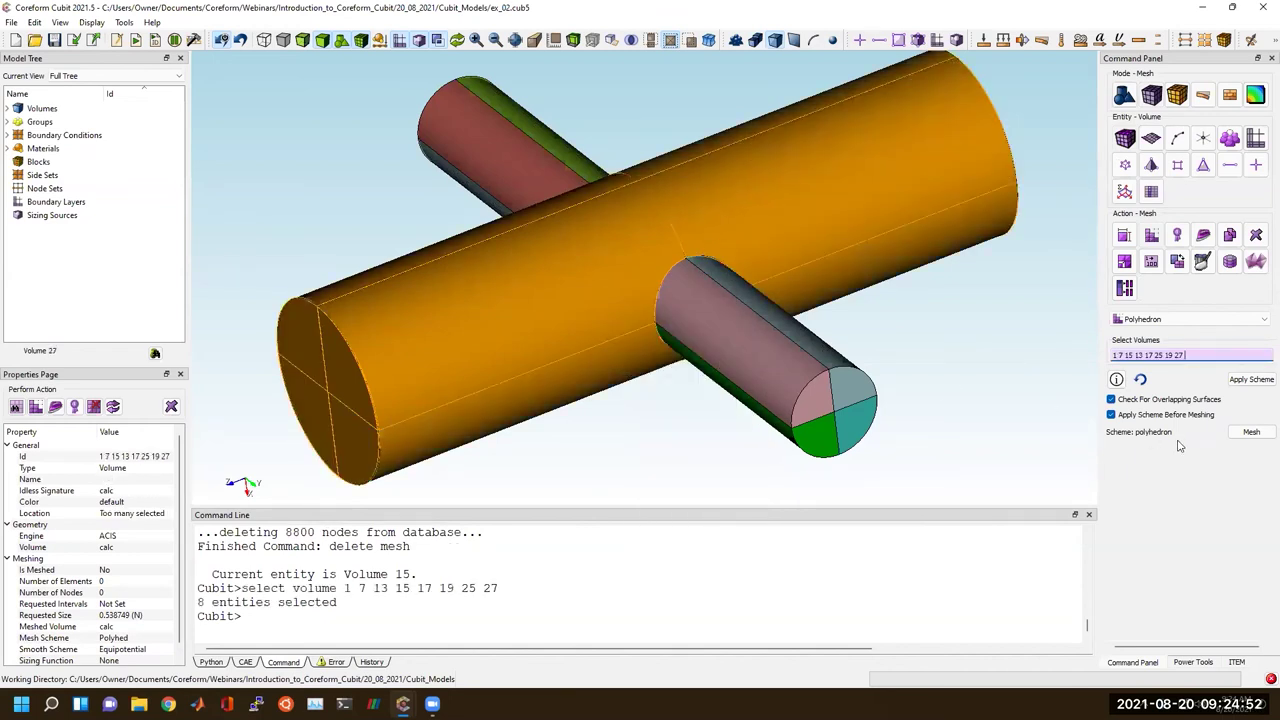
left_click(1243, 433)
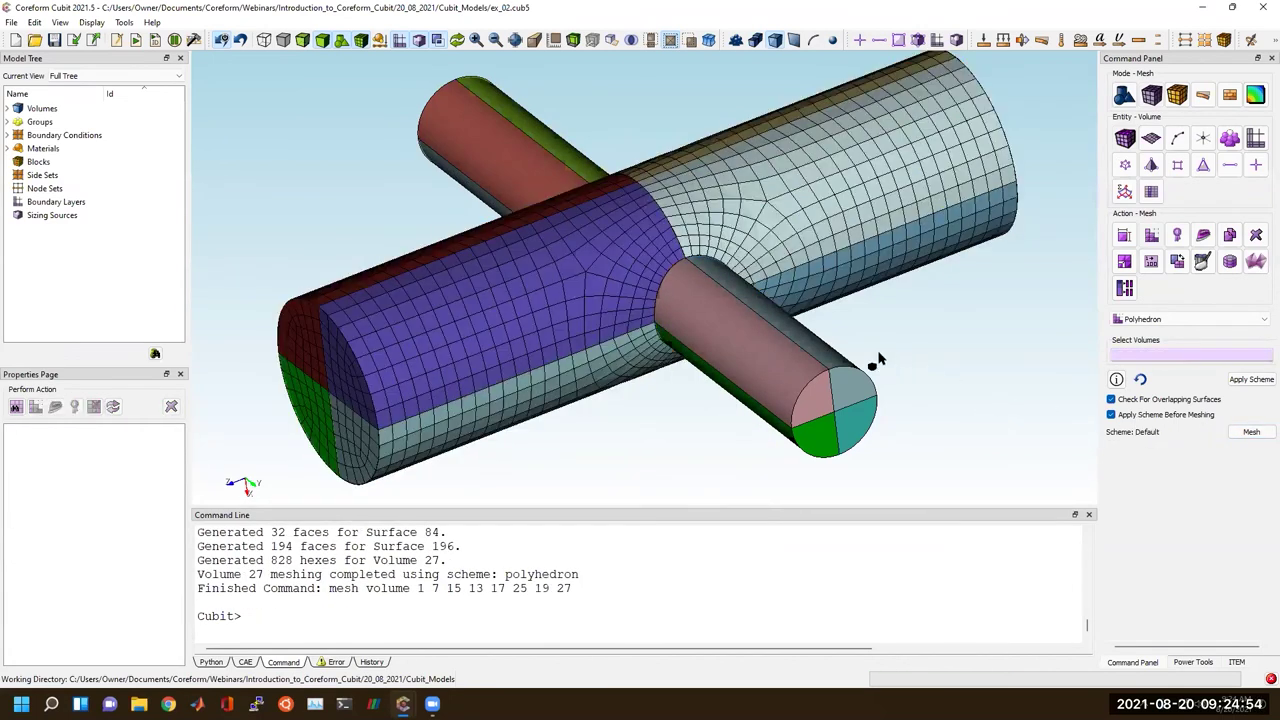
Hide volumes 15 and 7 of the large cylinder to expose the interior where the cylinders cross.
left_click_drag(680, 320, 609, 290)
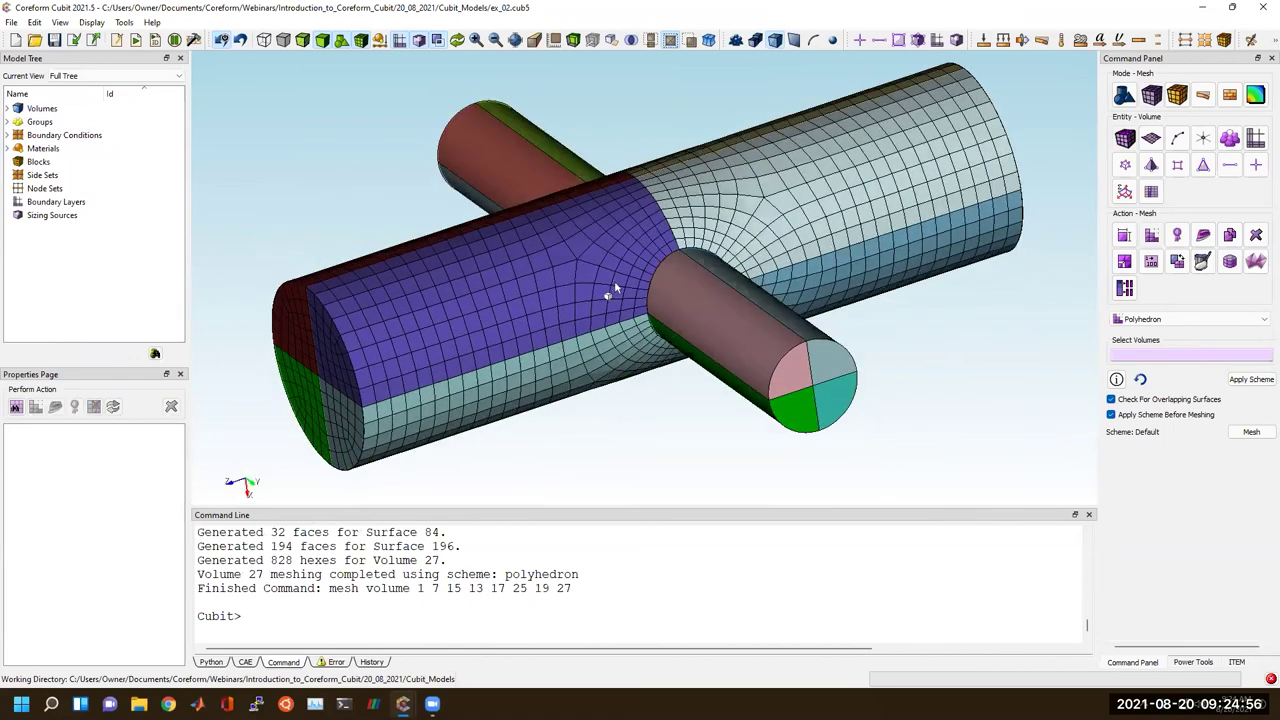
left_click(609, 290)
right_click(600, 280)
left_click(631, 521)
left_click_drag(698, 314, 740, 309)
scroll(737, 230, "up", 2)
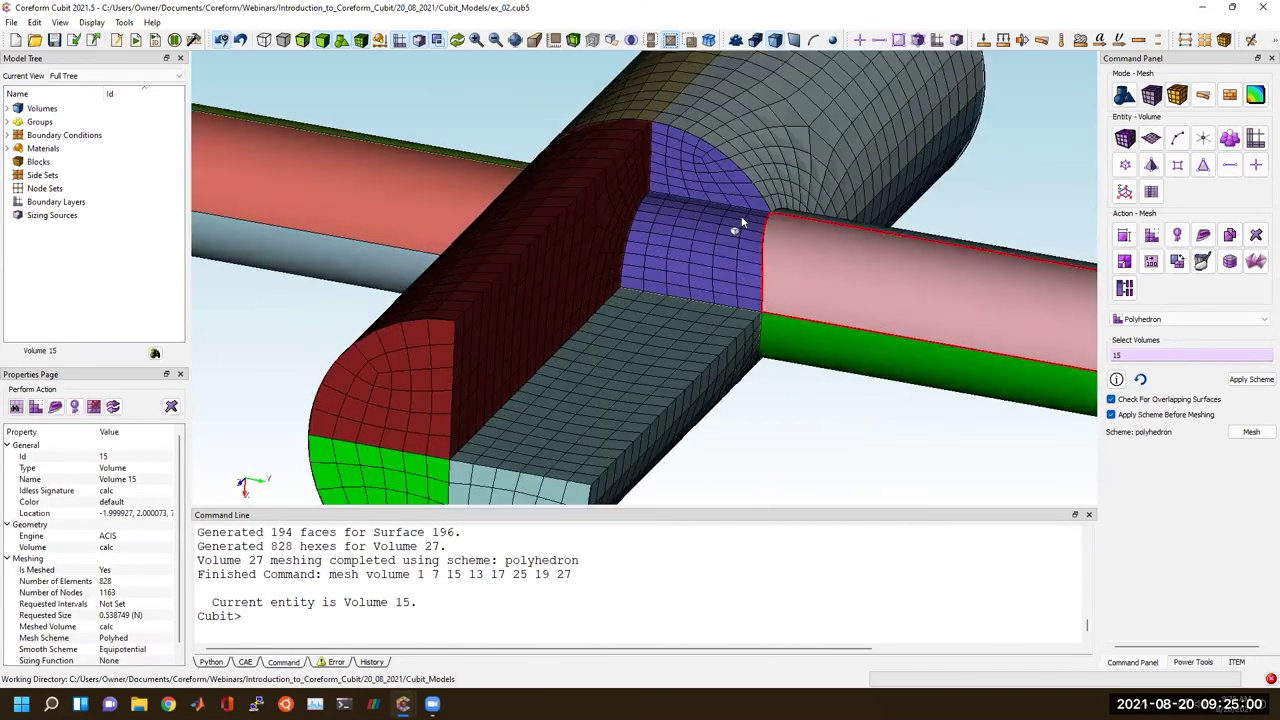
left_click(572, 302)
right_click(572, 302)
left_click(613, 557)
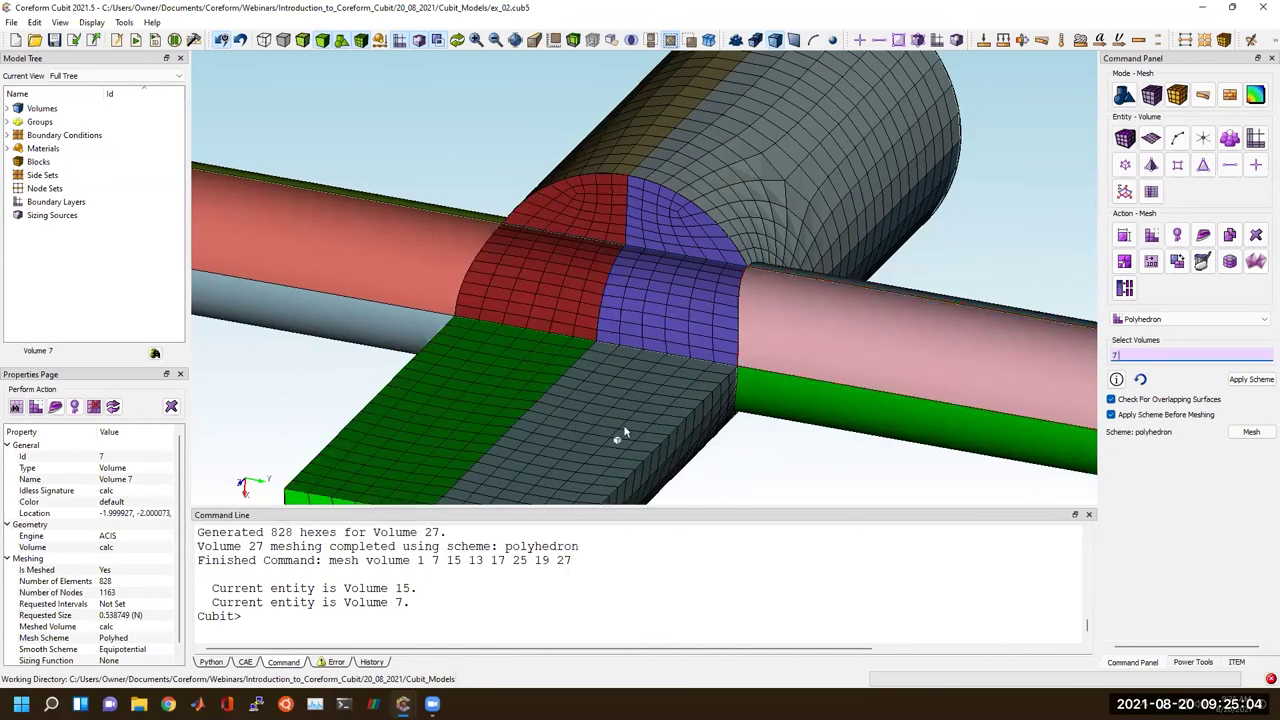
Select core volume 16 with all similar volumes, and draw only these to examine their surface mesh.
left_click_drag(577, 291, 582, 374)
left_click(584, 371)
left_click(651, 323)
right_click(653, 321)
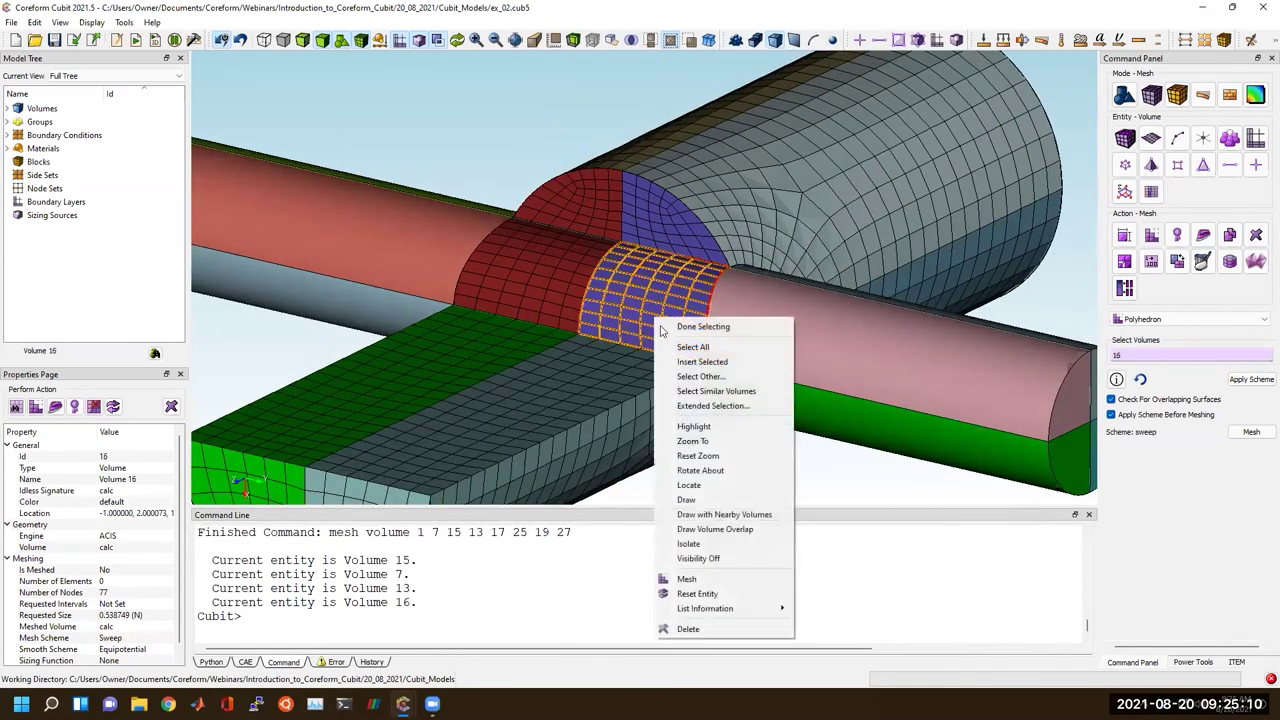
left_click(726, 393)
right_click(660, 318)
left_click(686, 496)
mouse_move(685, 362)
middle_mouse_down()
mouse_move(546, 300)
mouse_move(760, 314)
mouse_move(782, 365)
mouse_move(366, 374)
mouse_move(585, 370)
mouse_move(590, 312)
mouse_move(610, 342)
middle_mouse_up()
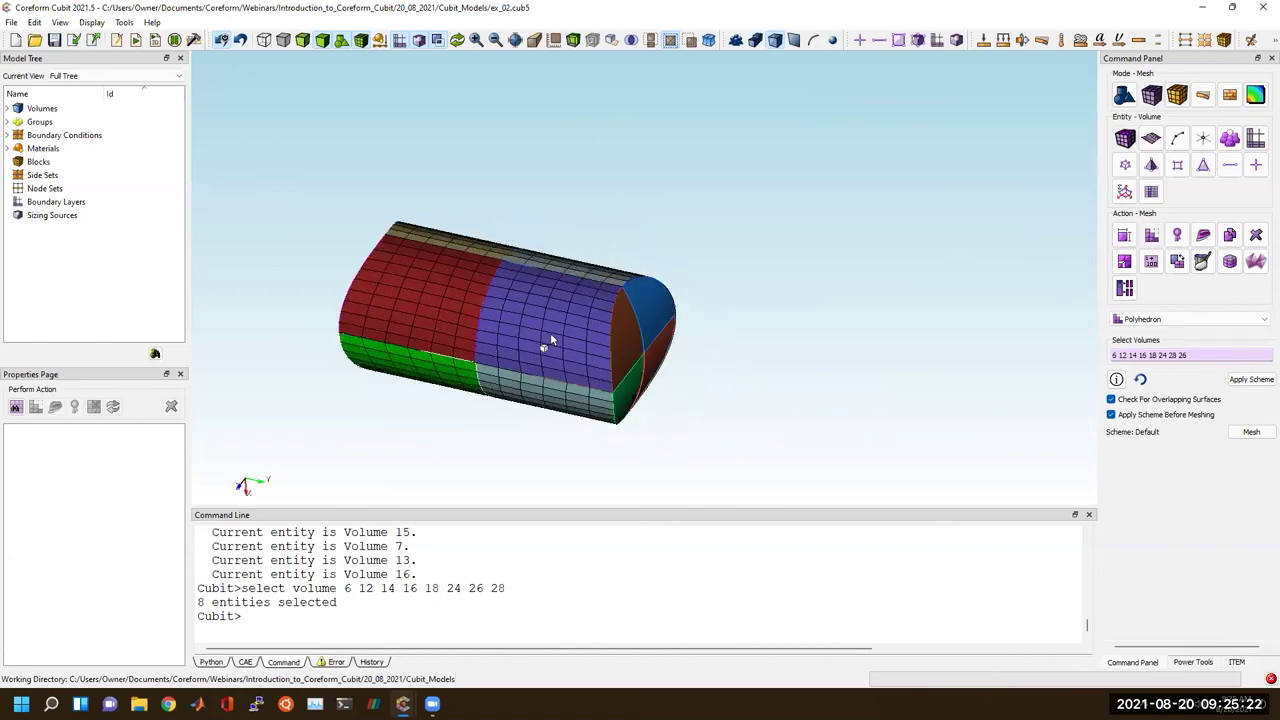
Finish the volume selection and refresh the display to show the other visible volumes again.
right_click(449, 444)
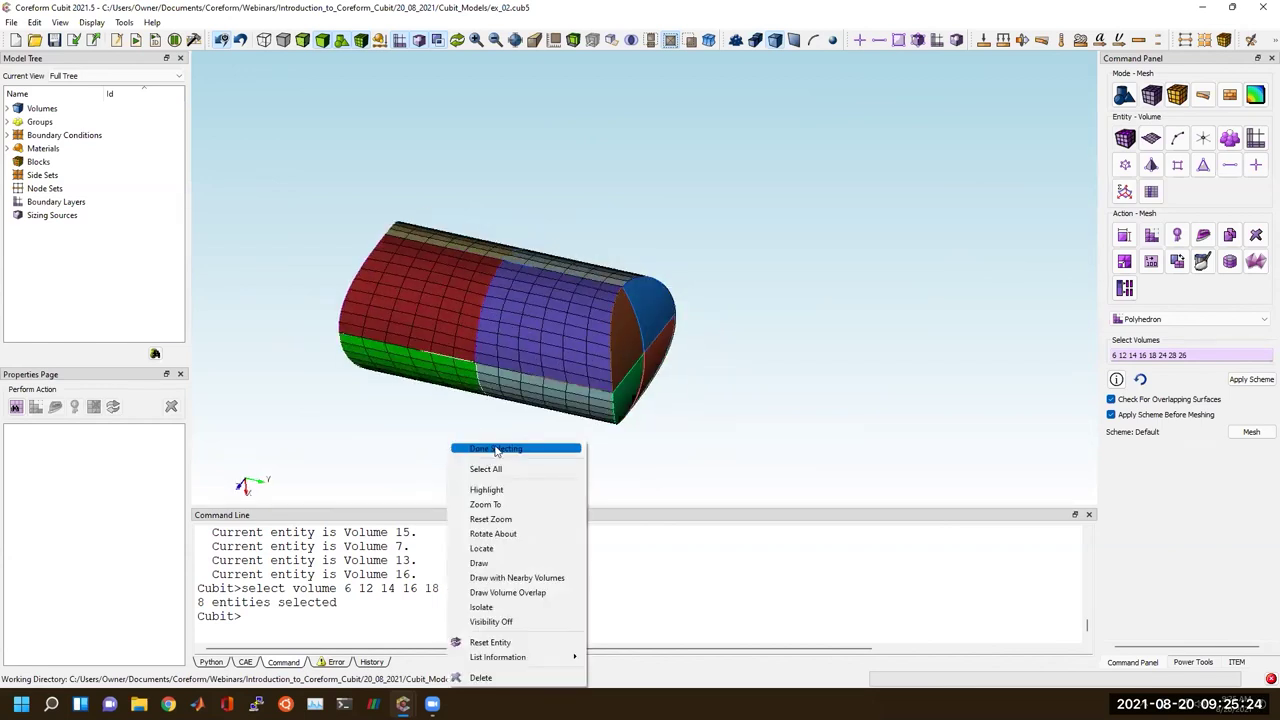
left_click(496, 451)
right_click(460, 578)
left_click(466, 489)
right_click(468, 490)
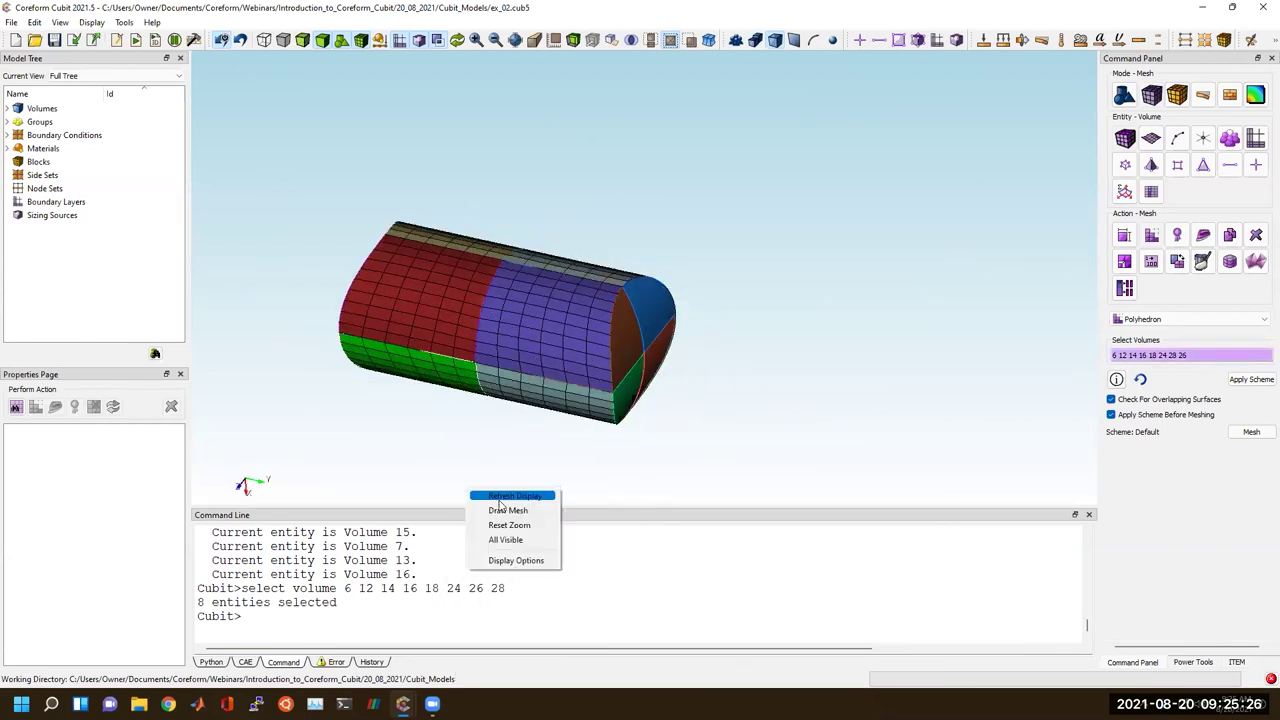
left_click(499, 500)
Mesh all remaining volumes of the model with the "mesh vol all" command.
scroll(657, 423, "down", 4)
middle_click_drag(766, 416, 681, 401)
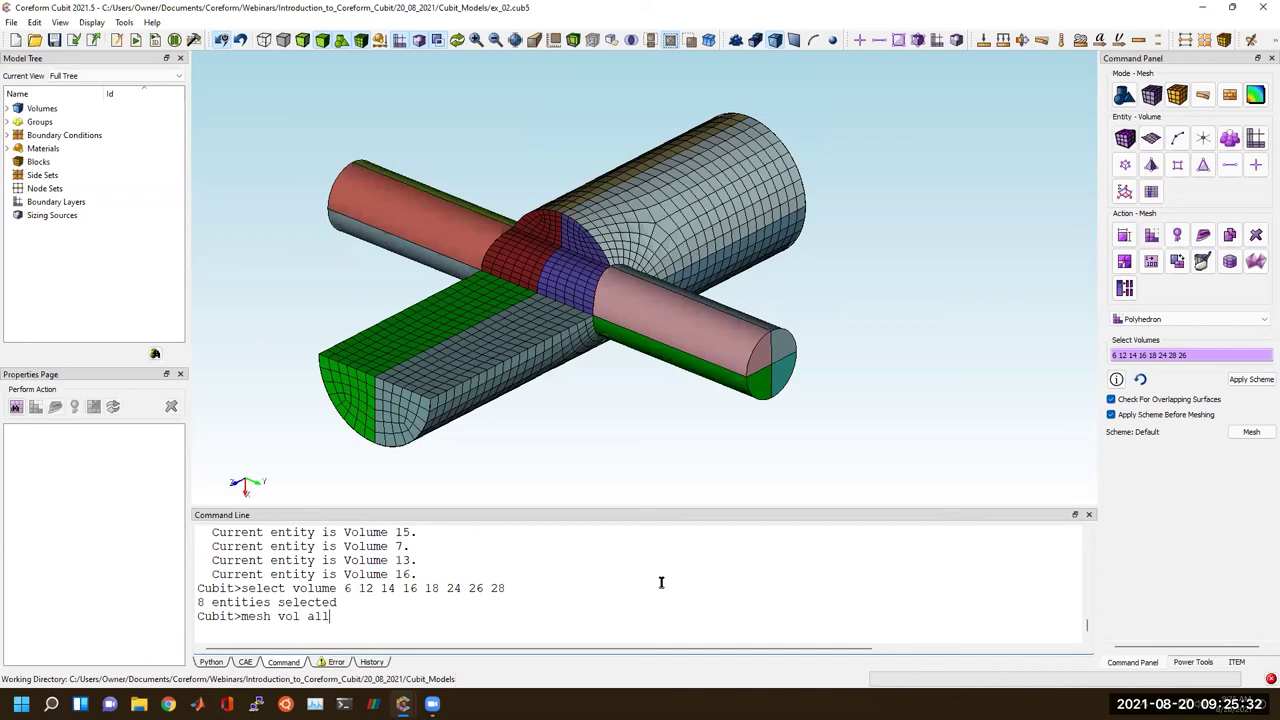
key("Return")
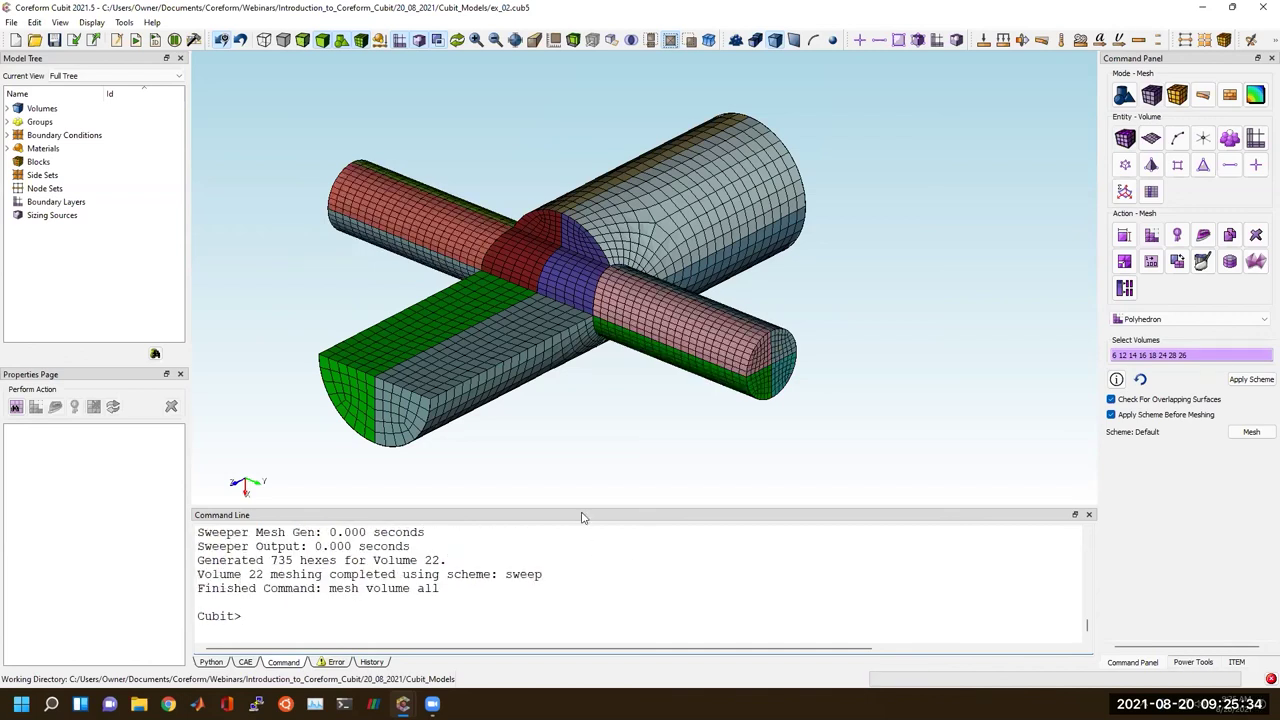
Select volume 27 and examine its mesh and the mesh on the neighbouring volumes where the two cylinders cross.
scroll(678, 402, "up", 2)
scroll(642, 366, "down", 3)
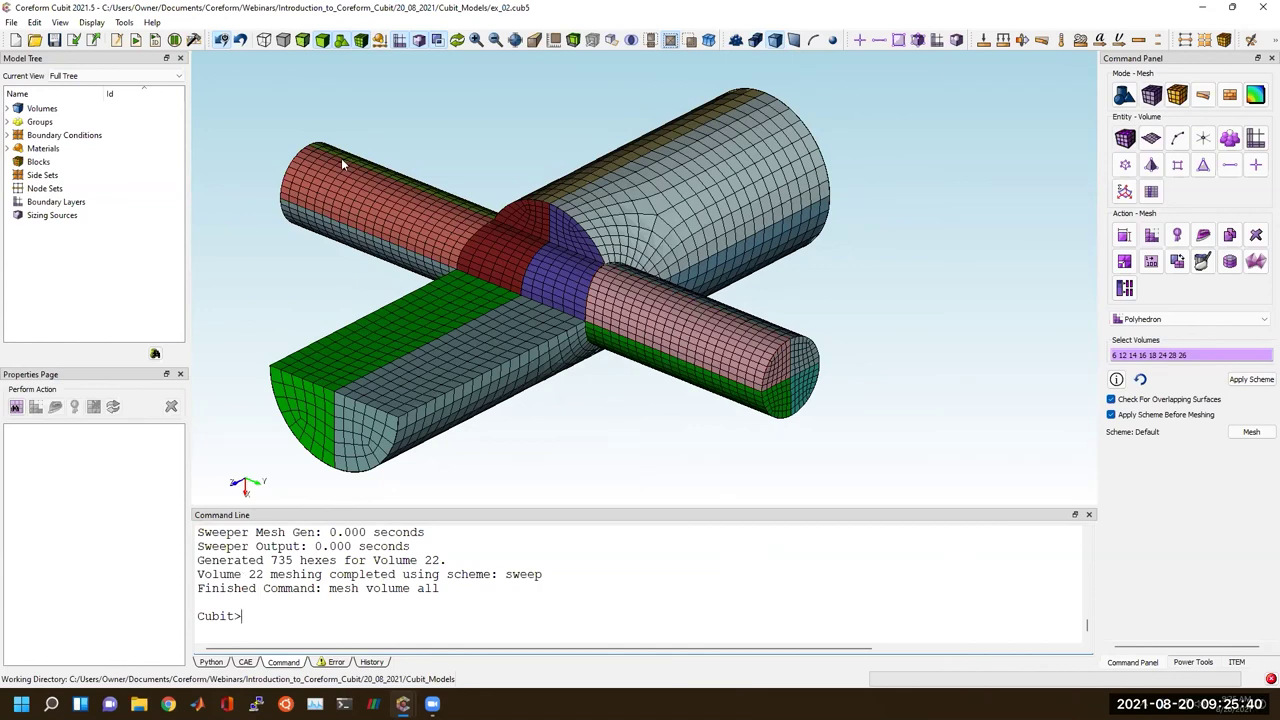
mouse_move(756, 368)
left_mouse_down()
mouse_move(710, 336)
mouse_move(750, 363)
left_mouse_up()
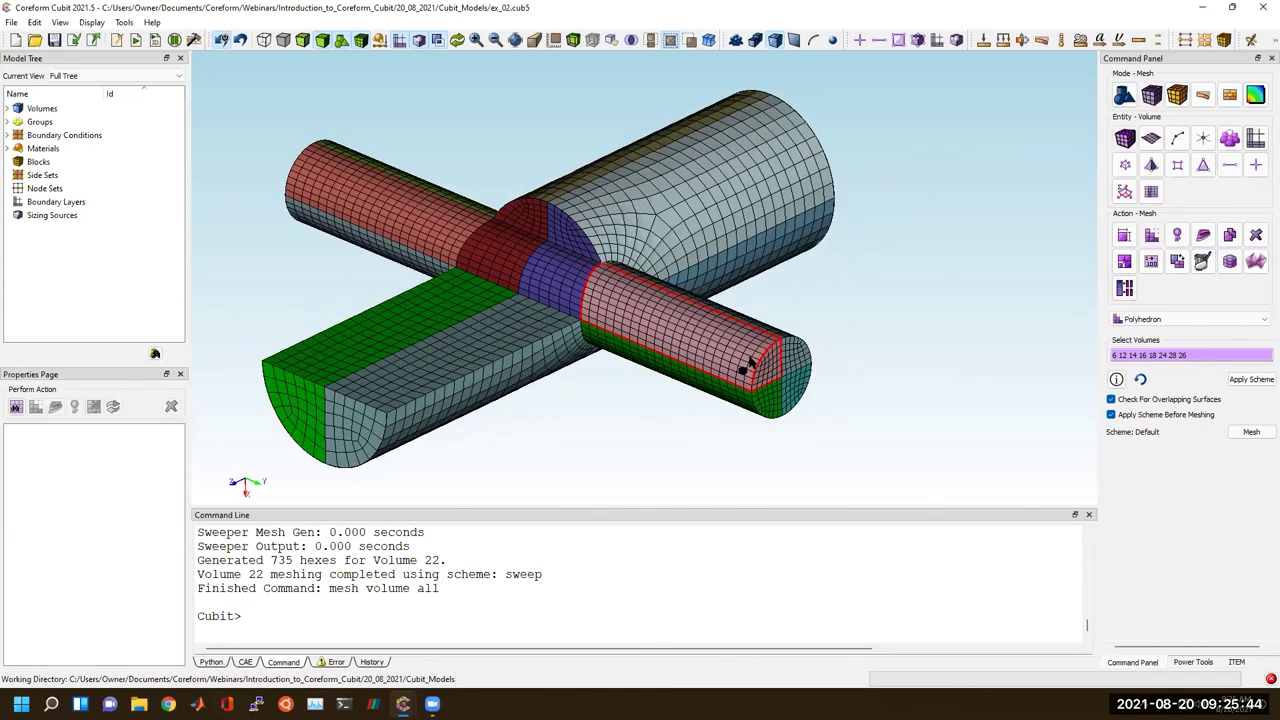
left_click(618, 218)
middle_click_drag(657, 252, 712, 258)
scroll(595, 226, "up", 3)
scroll(613, 231, "up", 4)
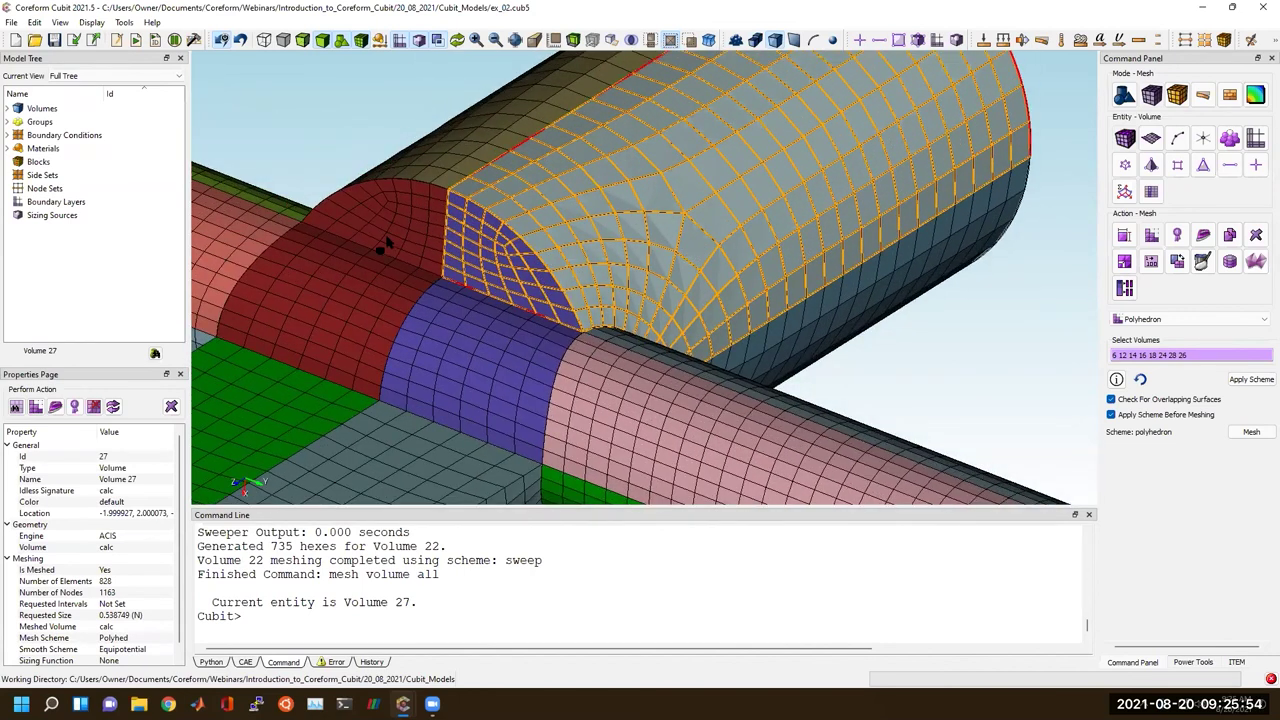
middle_click_drag(408, 340, 483, 397)
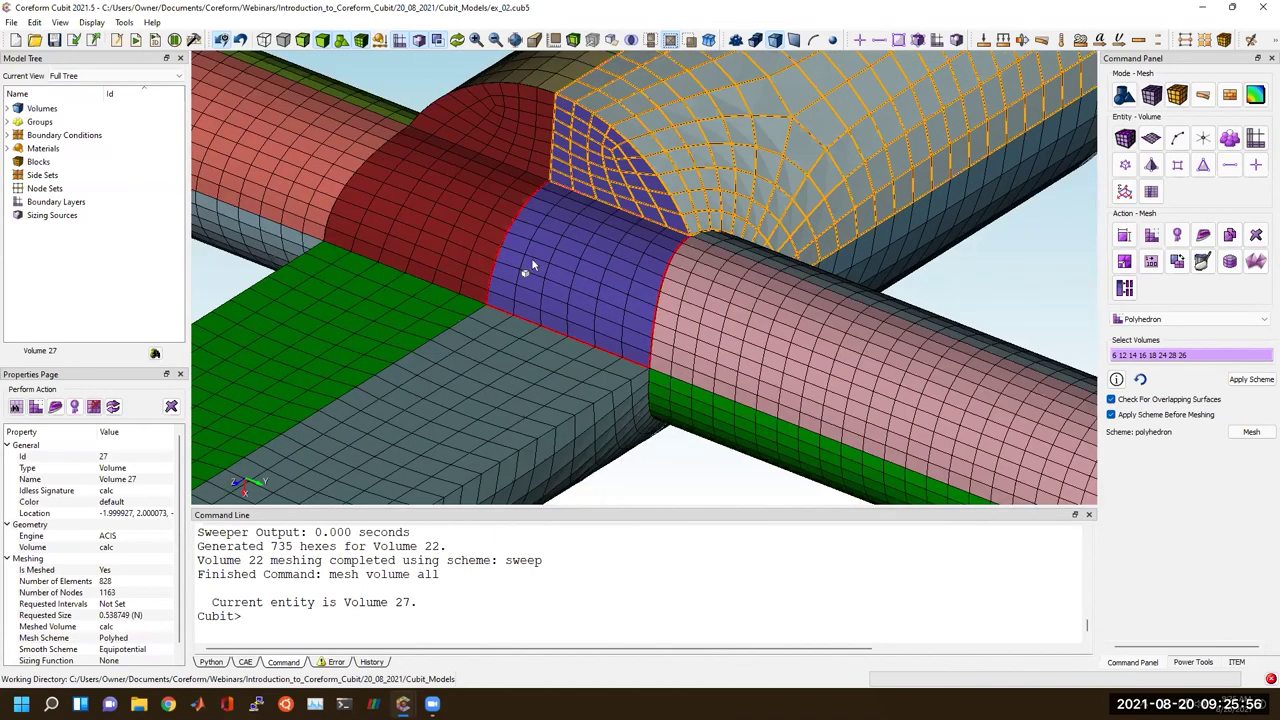
scroll(568, 202, "down", 5)
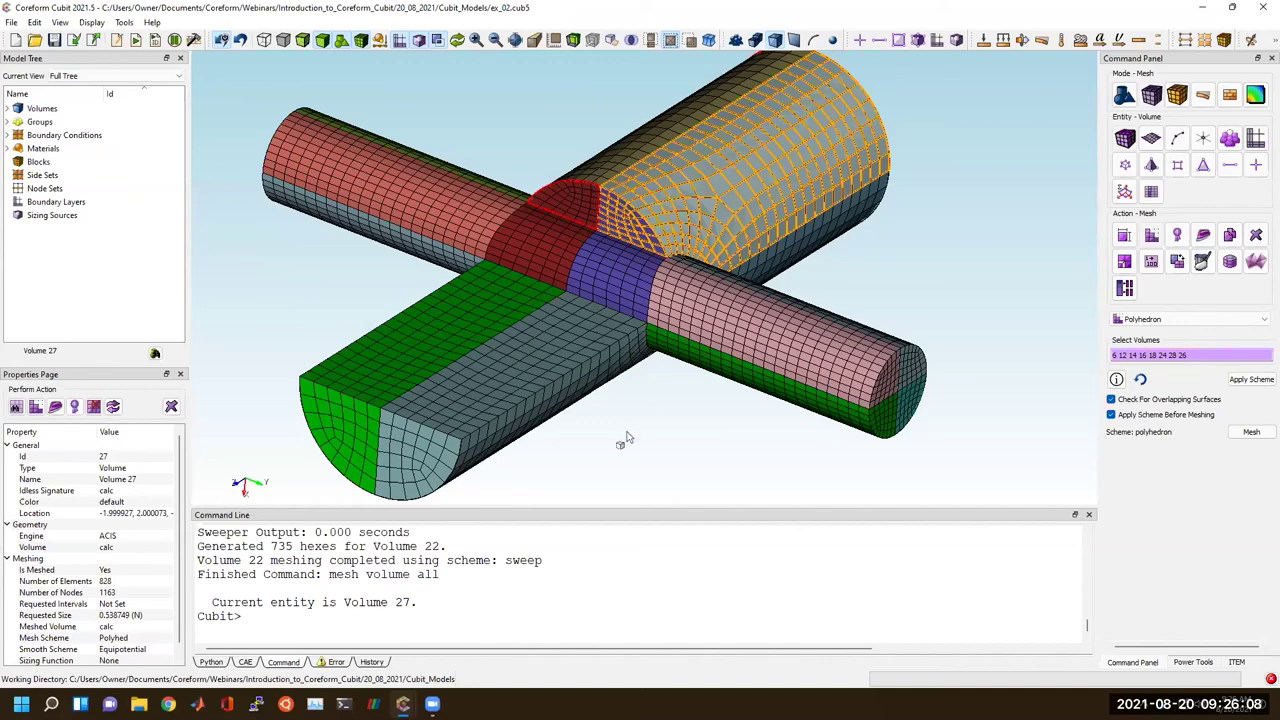
left_click_drag(526, 371, 690, 182)
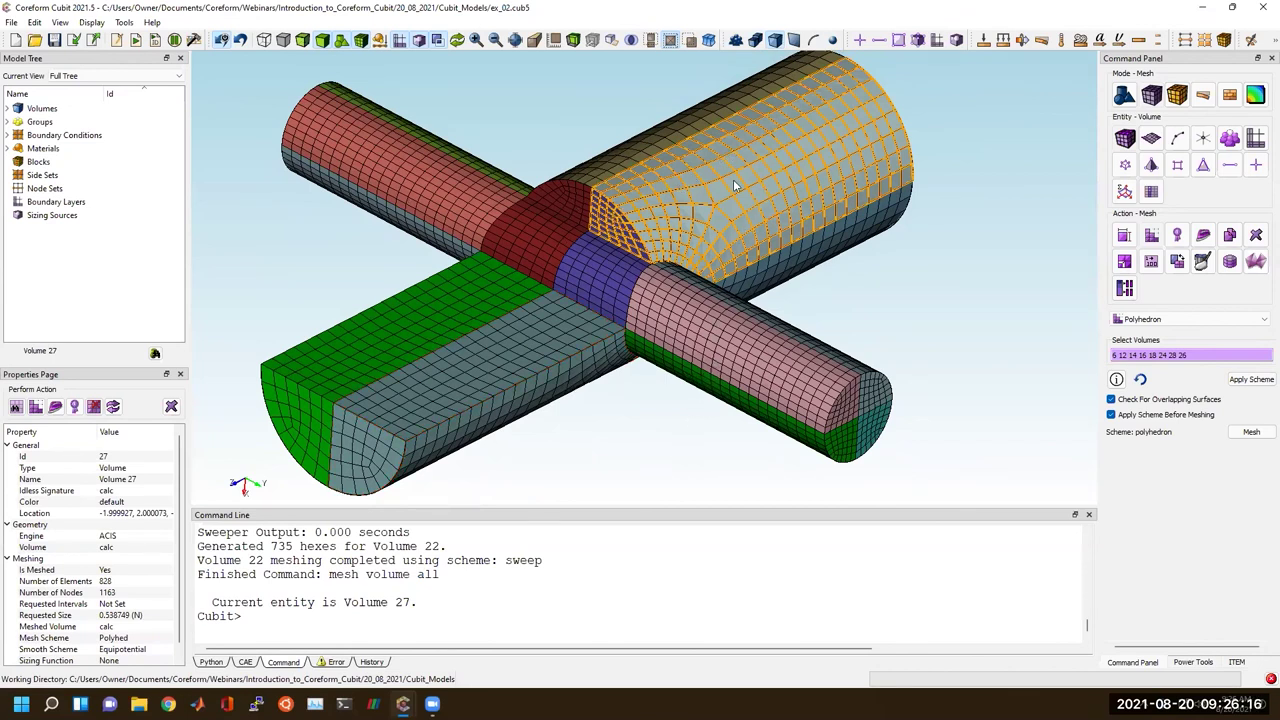
scroll(462, 292, "down", 2)
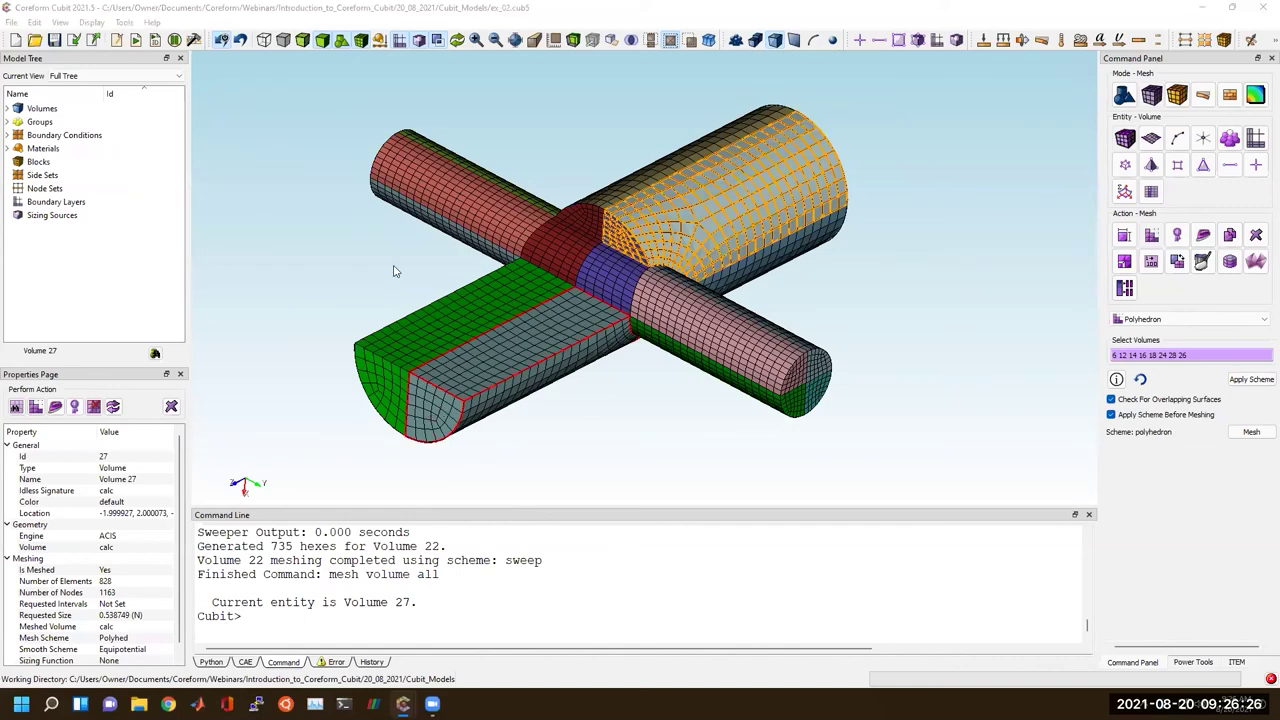
Clear the selection of volume 27 and inspect its surface mesh near the small cylinder without highlighting.
left_click(327, 259)
right_click(328, 260)
left_click(363, 267)
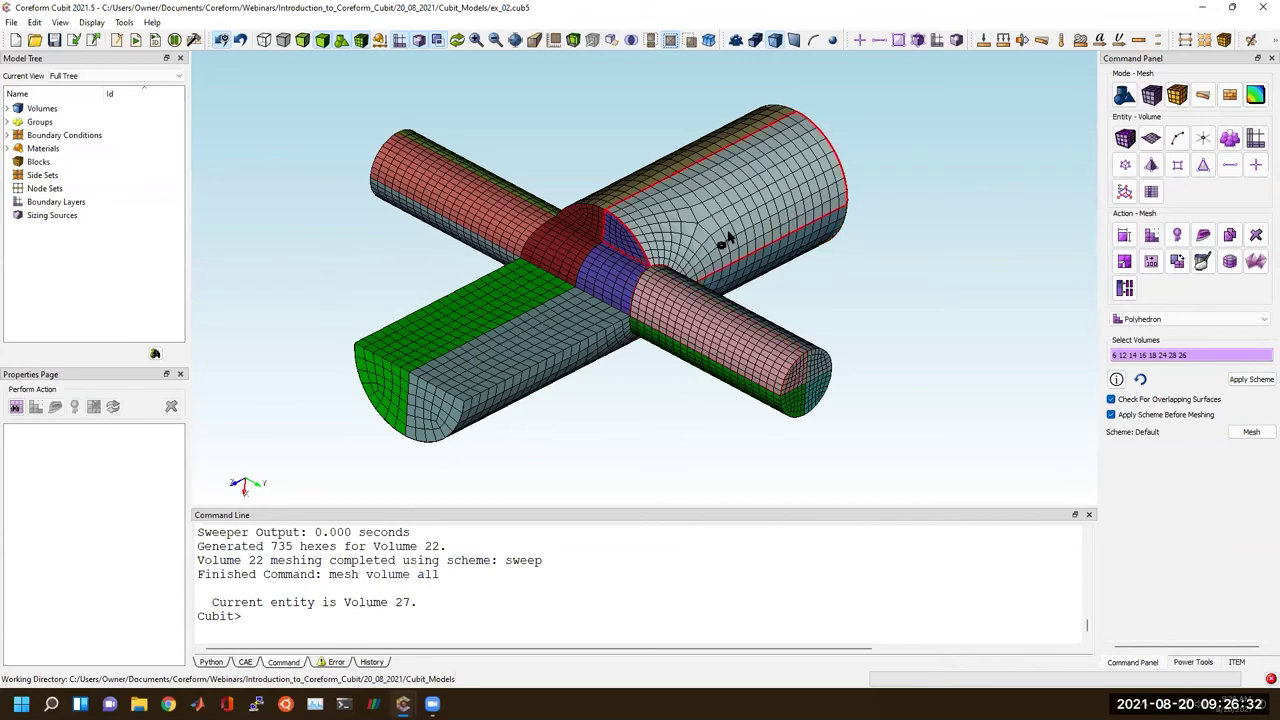
scroll(726, 240, "up", 3)
scroll(726, 240, "down", 2)
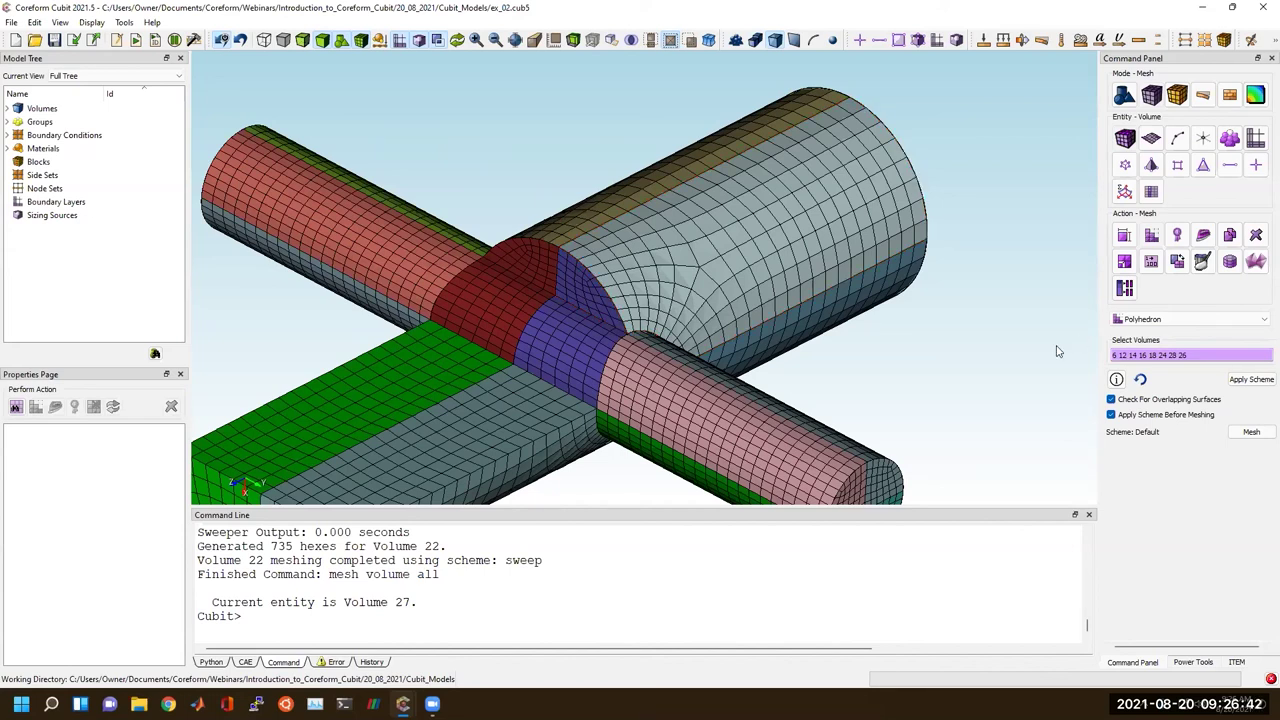
Reselect volume 27, open the Polyhedron page from the Meshing Schemes documentation, and review its description and example figures.
left_click(745, 270)
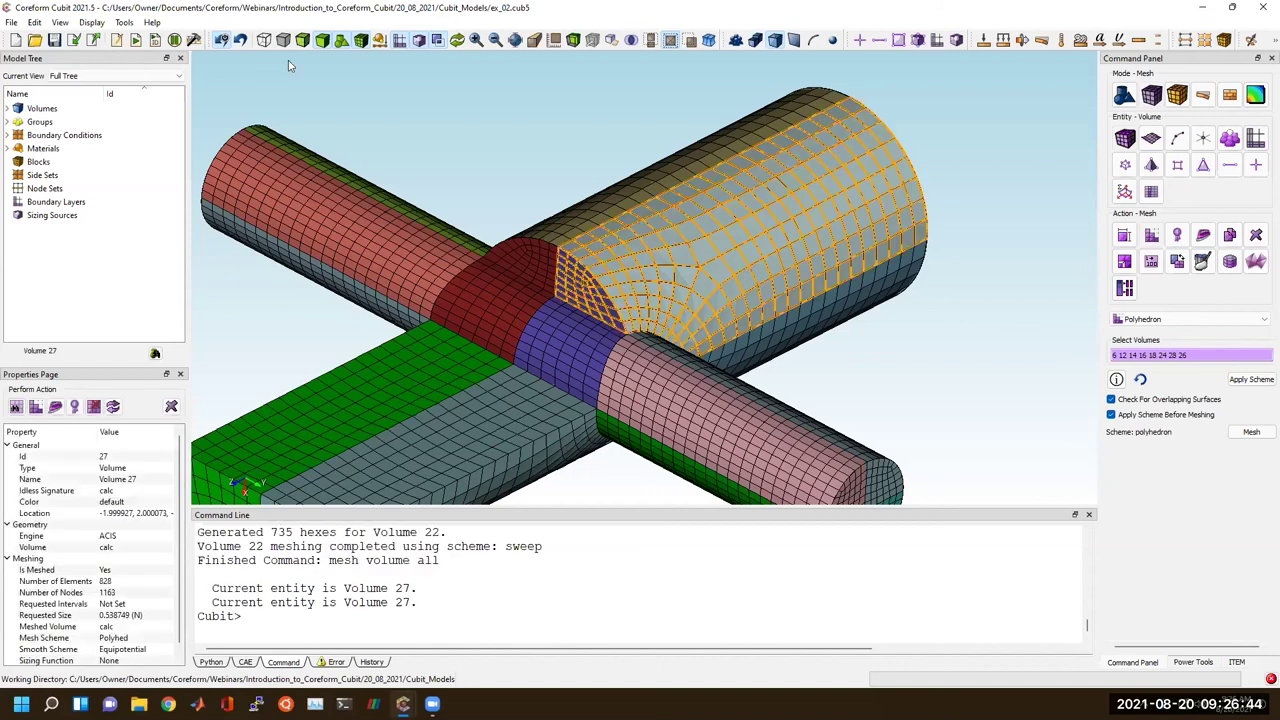
left_click(152, 22)
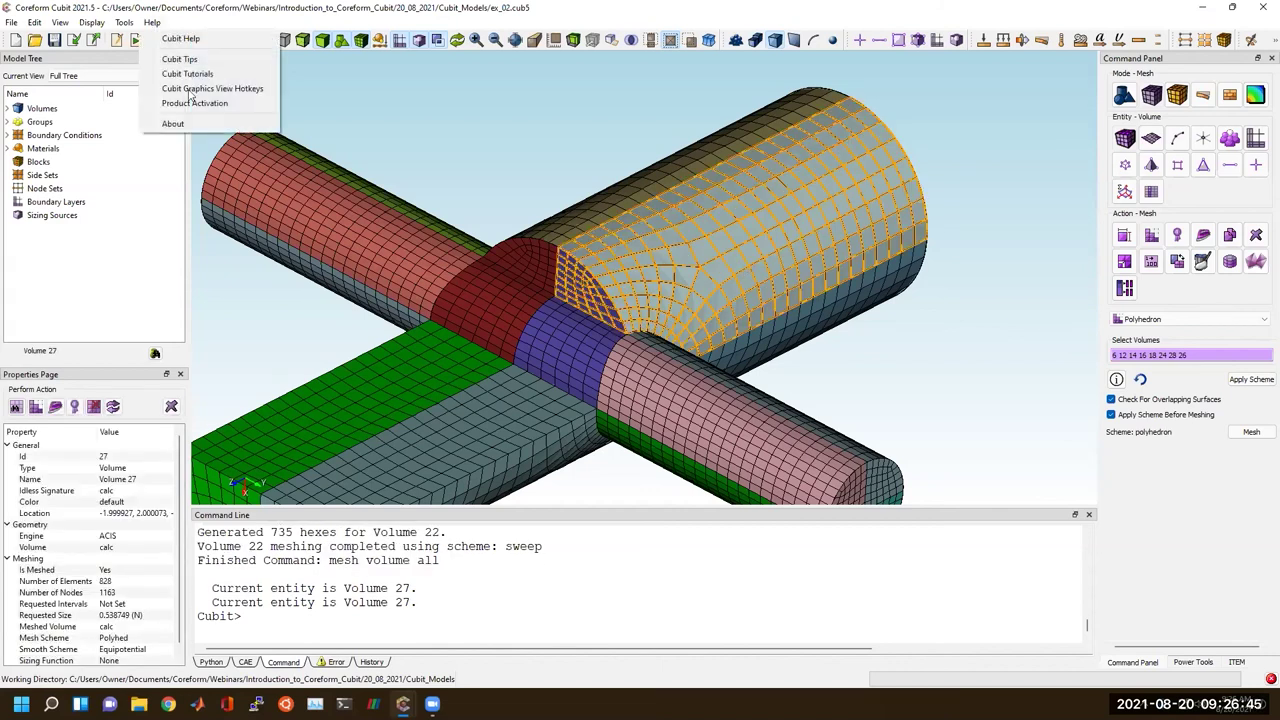
left_click(192, 42)
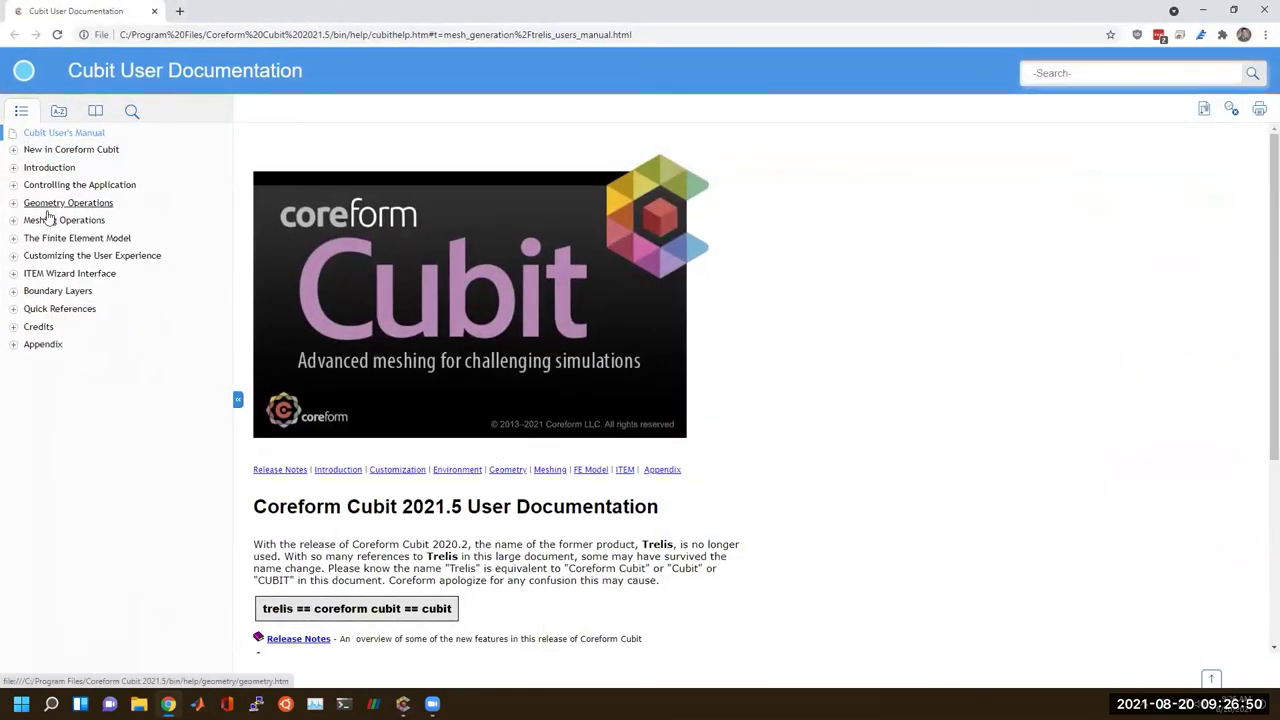
left_click(50, 220)
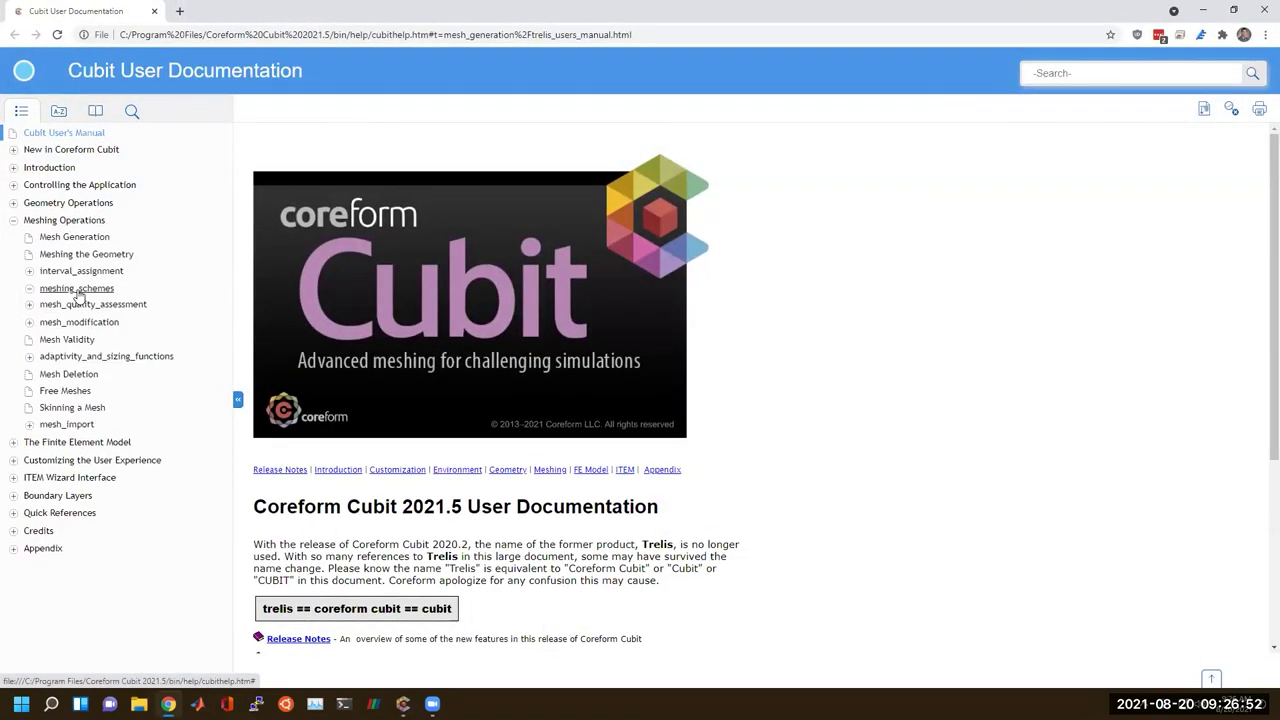
left_click(77, 288)
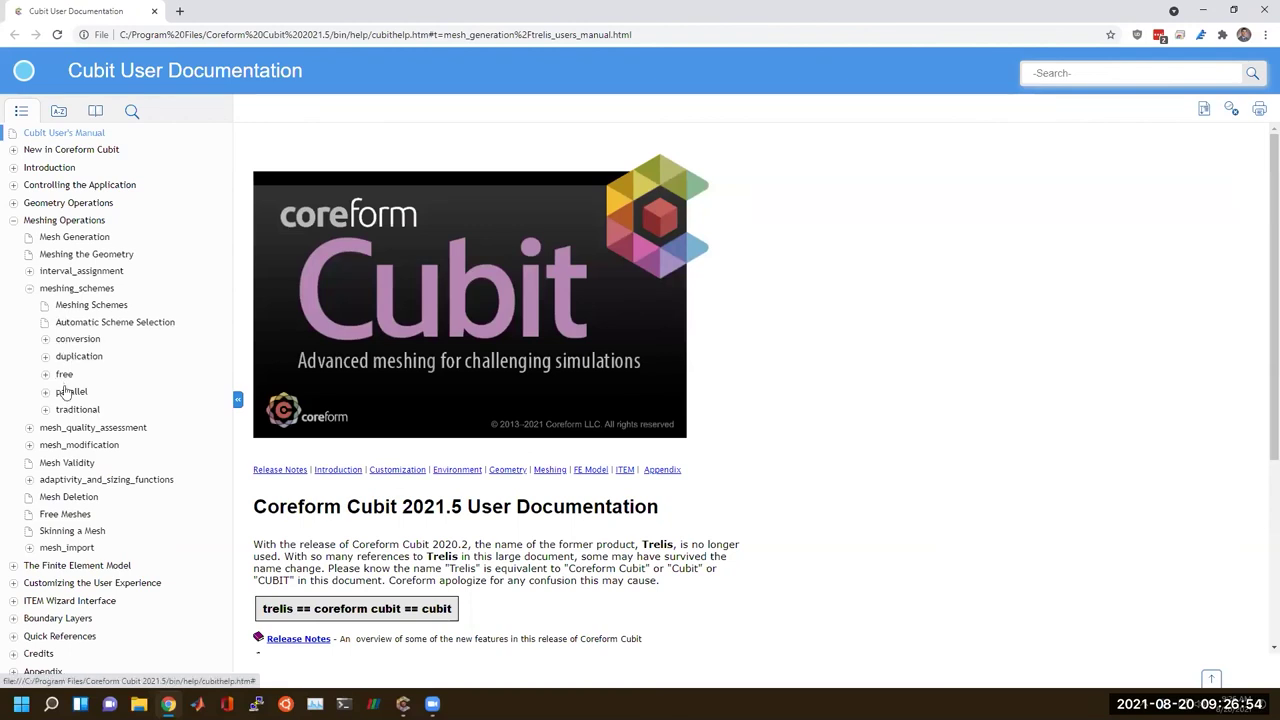
left_click(68, 307)
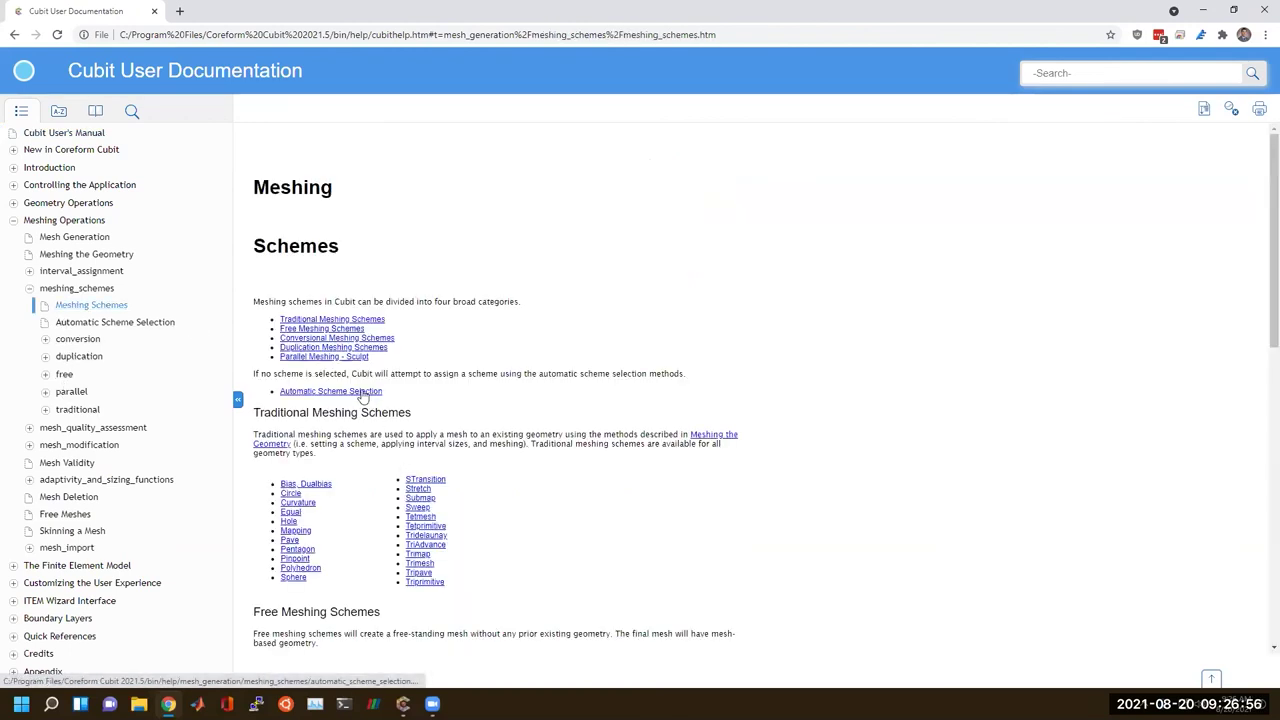
left_click(300, 567)
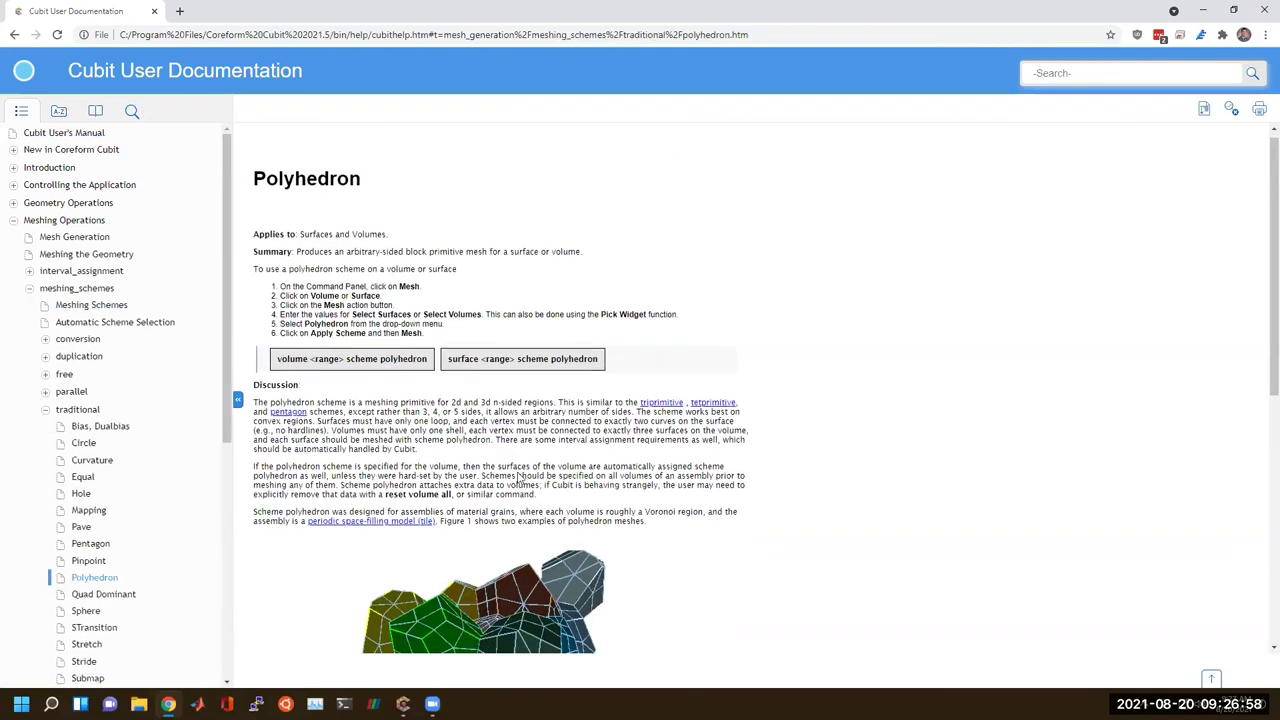
scroll(518, 478, "down", 5)
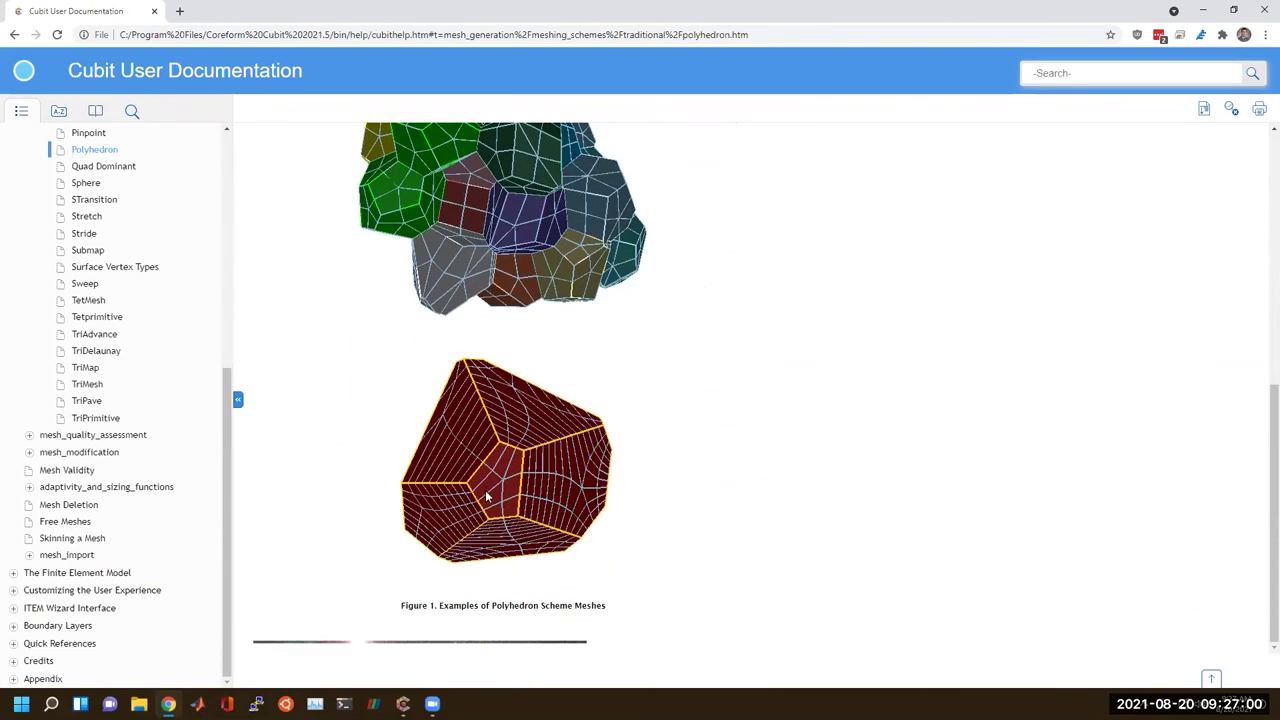
scroll(510, 427, "up", 3)
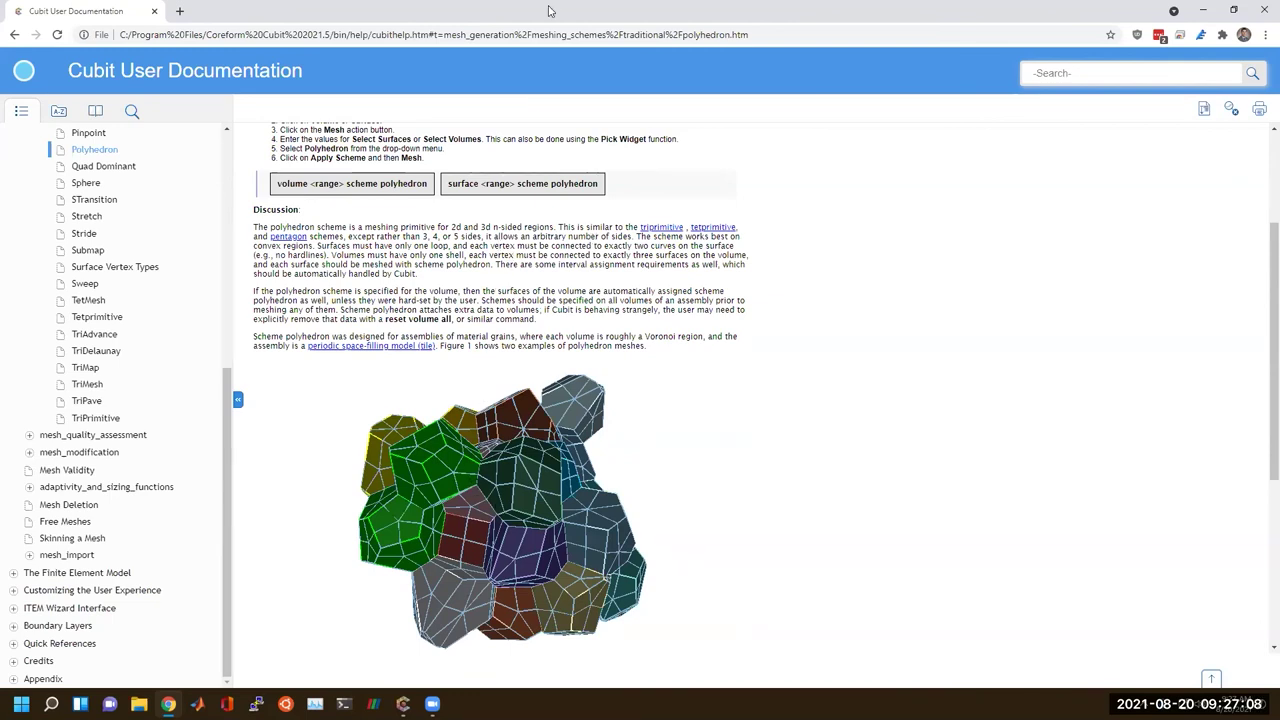
Switch back to Coreform Cubit to examine volume 27's polyhedron mesh, and move the documentation window out of the way.
key("alt+Tab")
left_click_drag(880, 350, 729, 306)
scroll(729, 306, "up", 3)
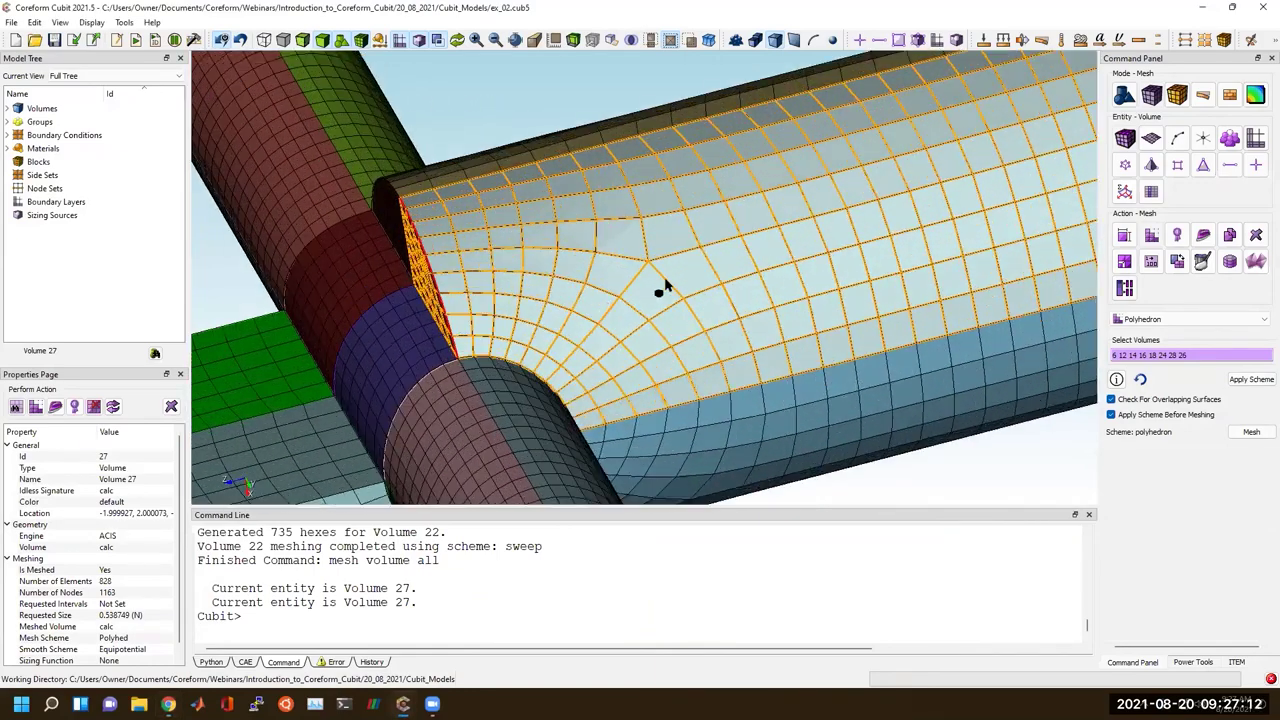
key("alt+Tab")
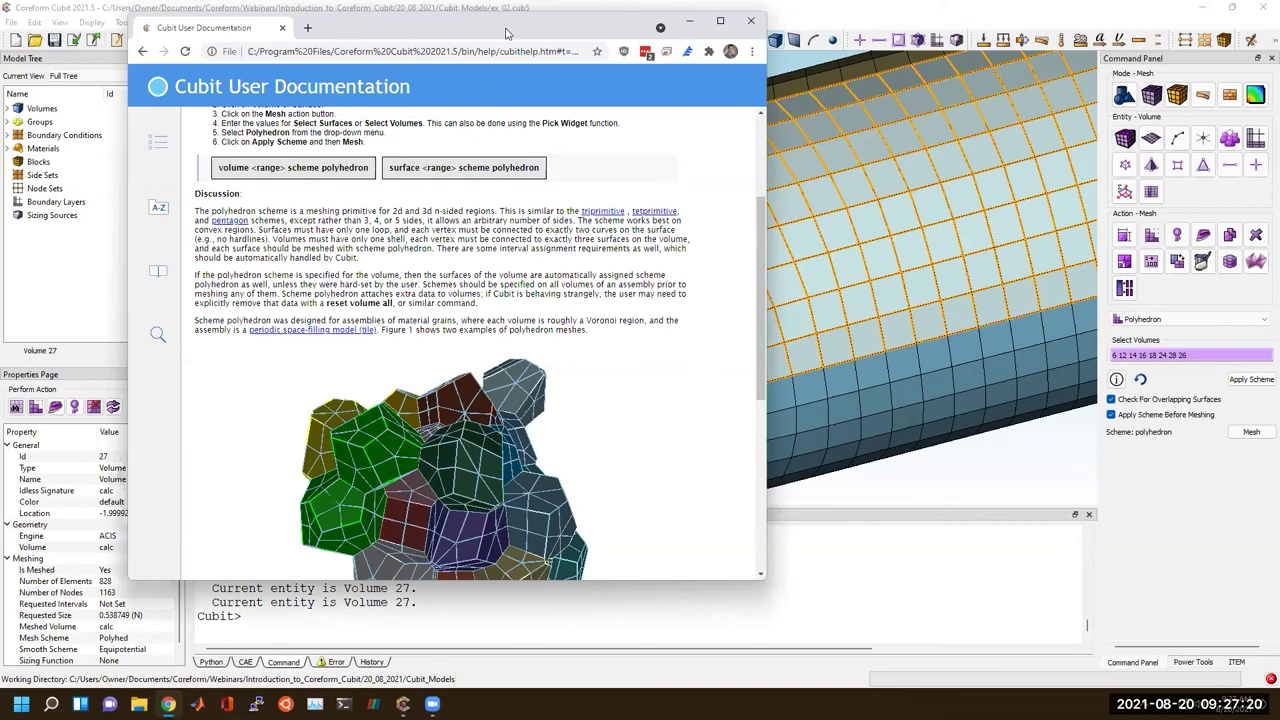
left_click_drag(506, 34, 2, 150)
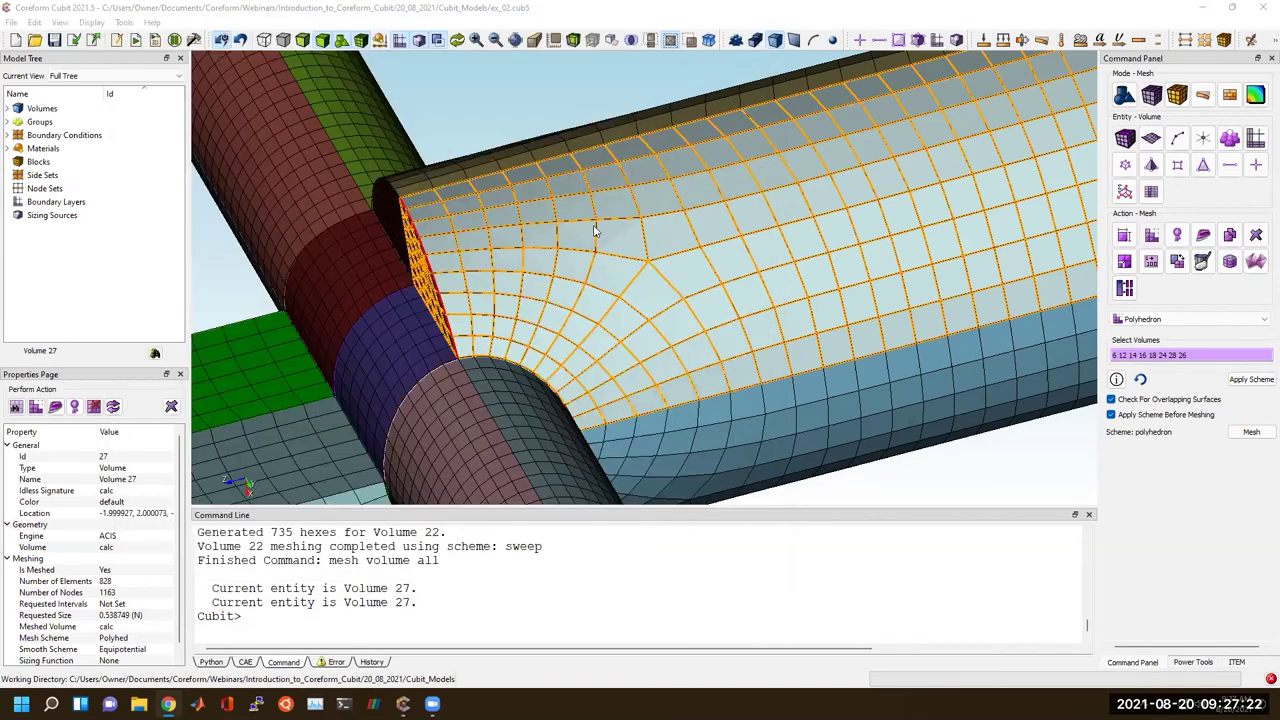
scroll(596, 229, "down", 5)
left_click_drag(607, 275, 700, 270)
middle_click_drag(700, 270, 715, 272)
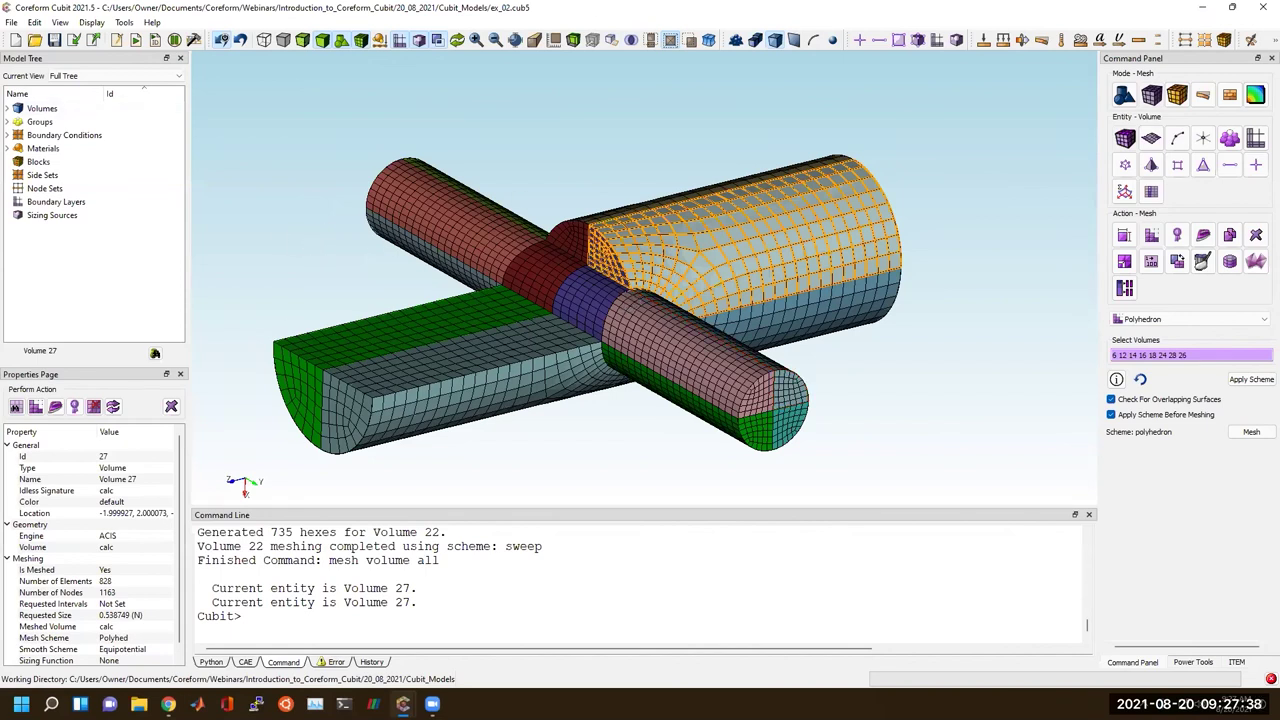
Switch to the Coreform Cubit session with ex_04.cub5 and maximize its window.
key("alt+Tab")
left_click_drag(789, 6, 0, 14)
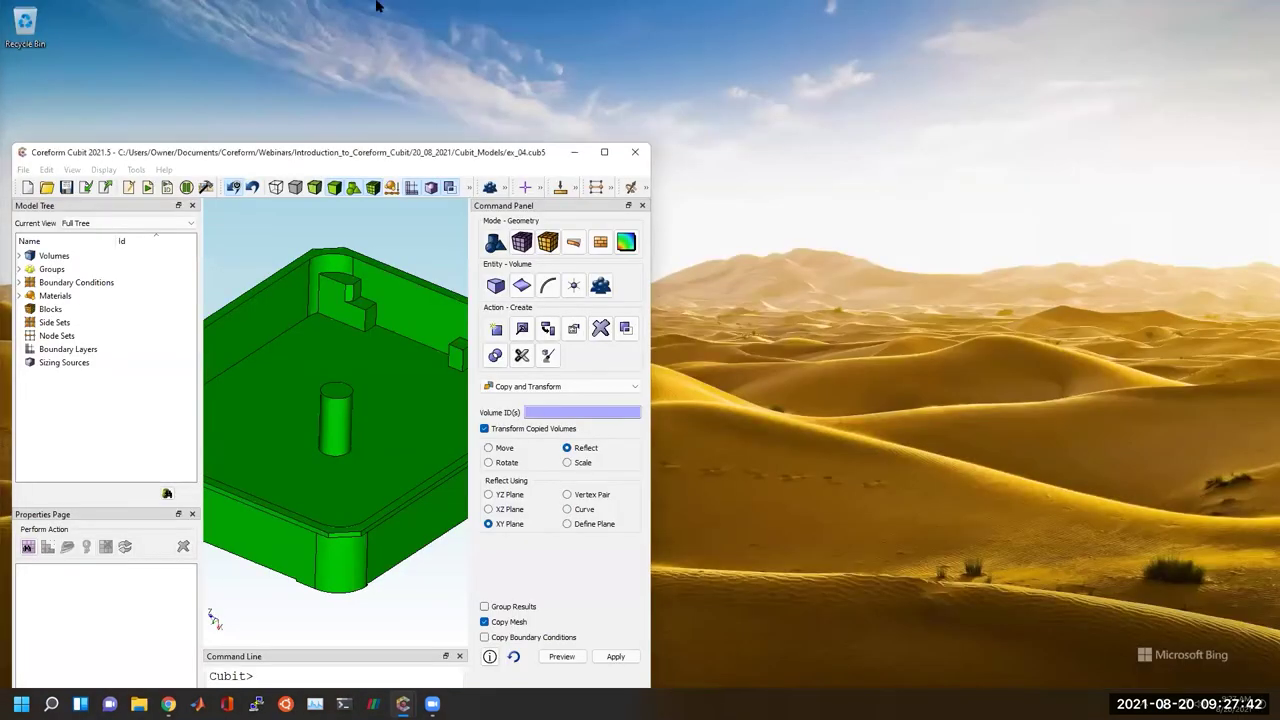
double_click(288, 158)
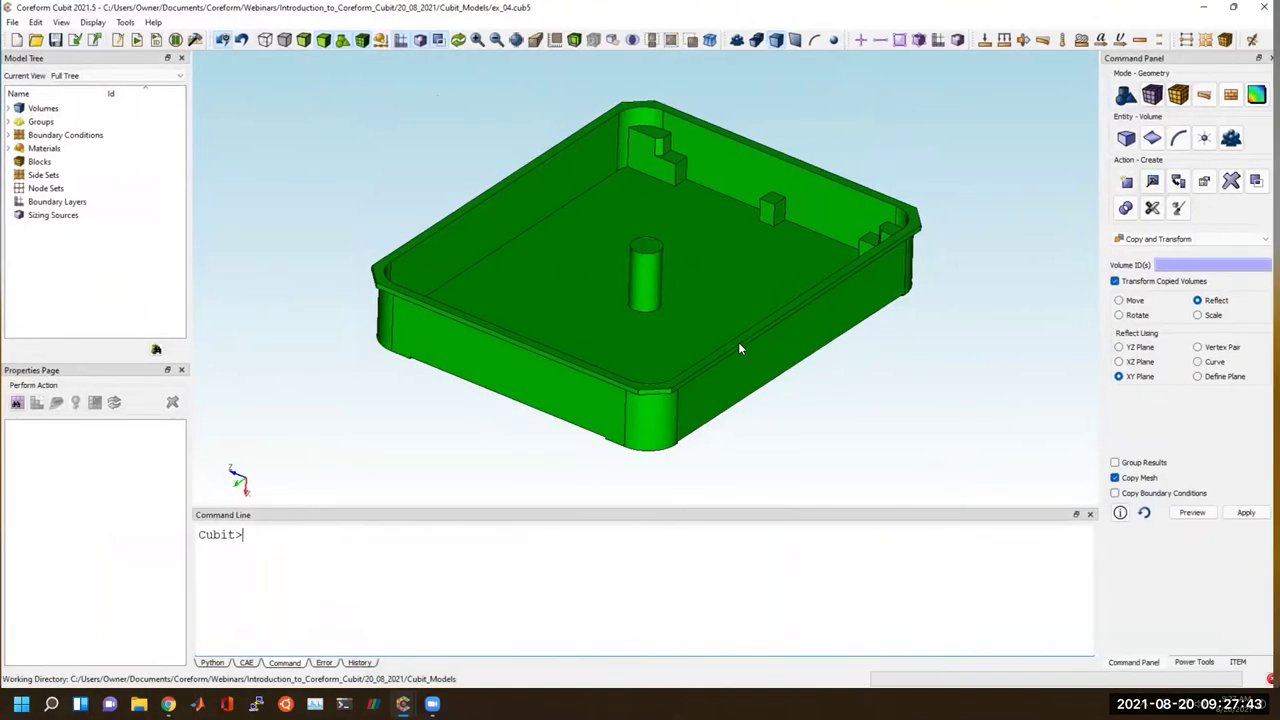
Webcut volume 1 with the Loop method using curve 94 at the central post's base, and inspect the separated post.
left_click(1151, 208)
left_click(1165, 240)
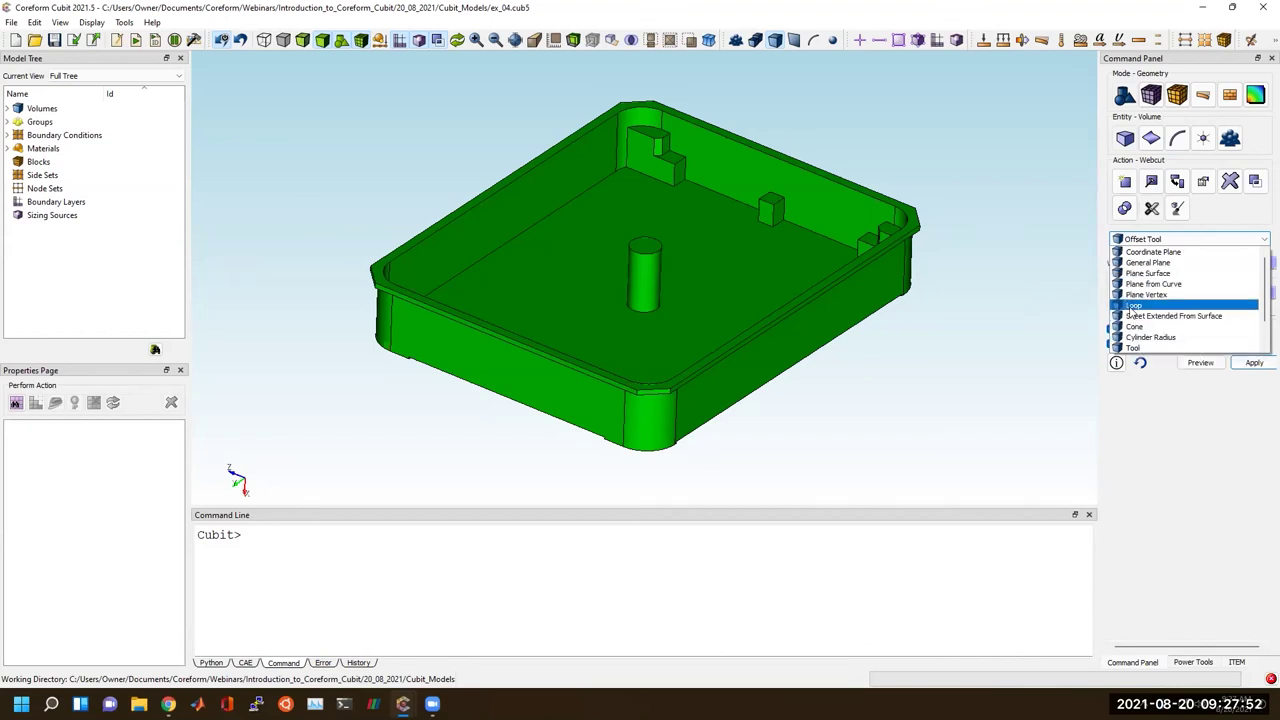
left_click(1150, 305)
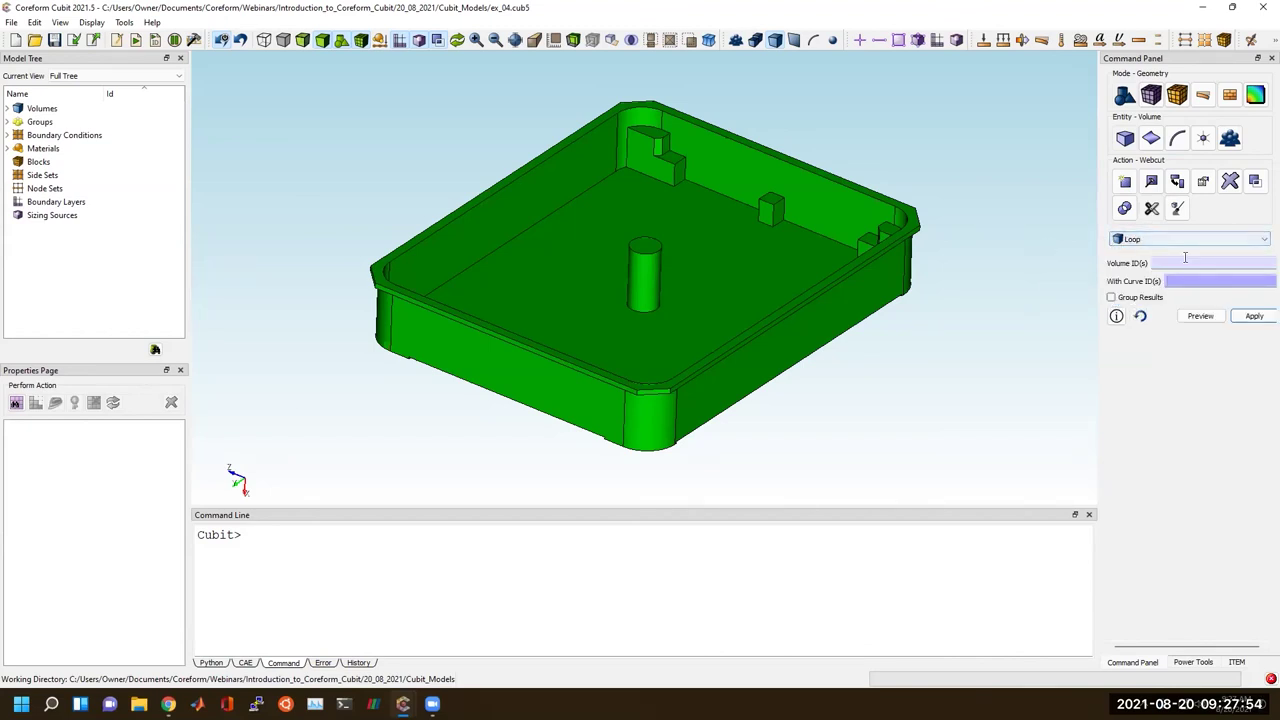
left_click(765, 305)
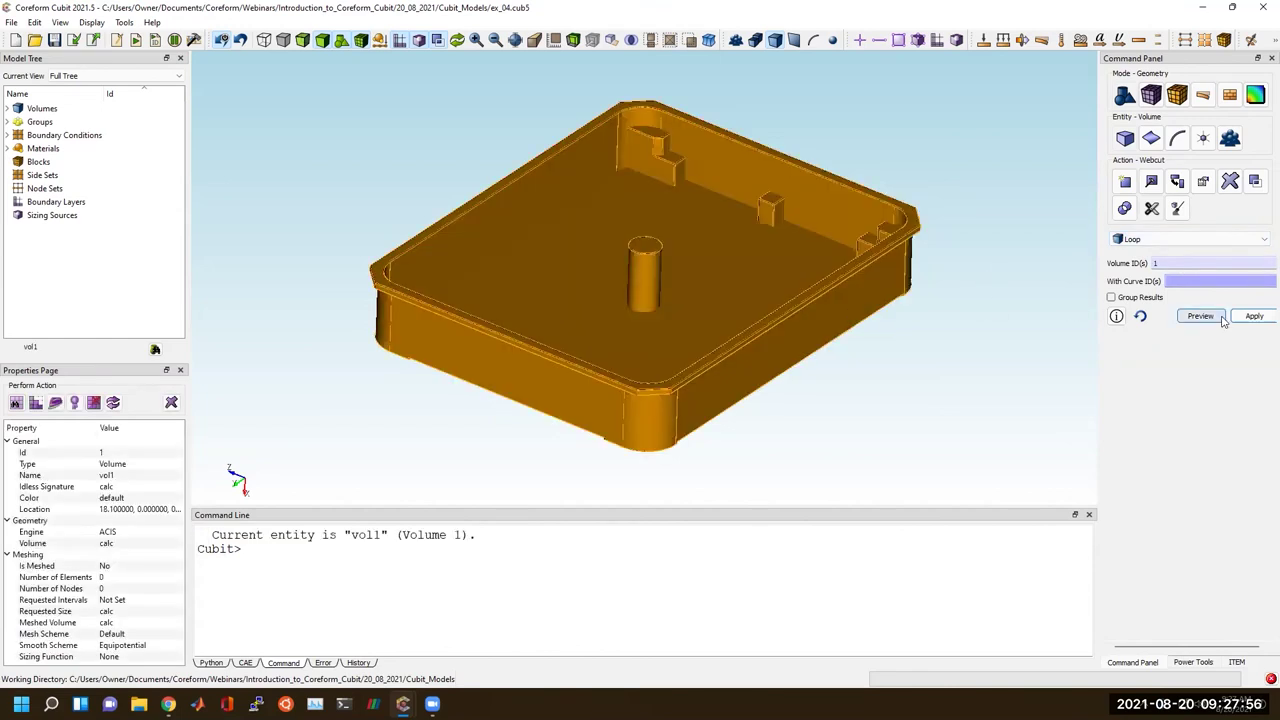
scroll(689, 400, "up", 5)
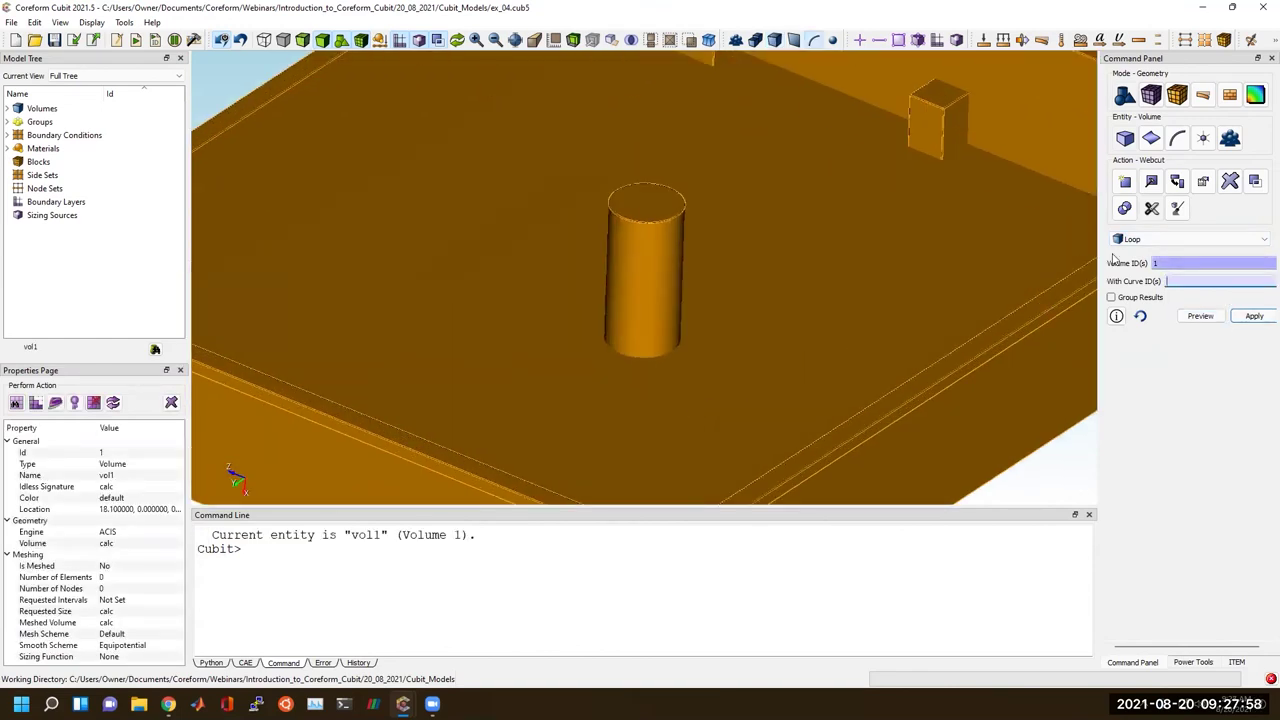
left_click(622, 357)
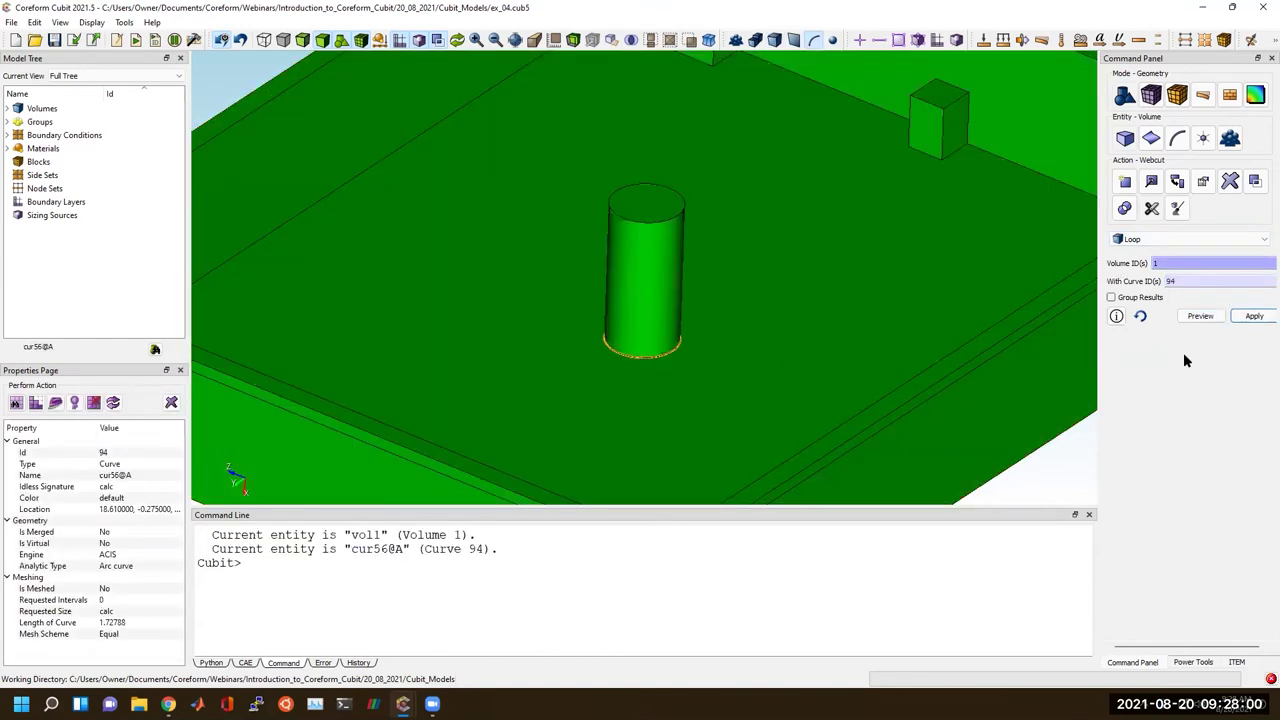
left_click(1252, 316)
left_click_drag(716, 372, 654, 403)
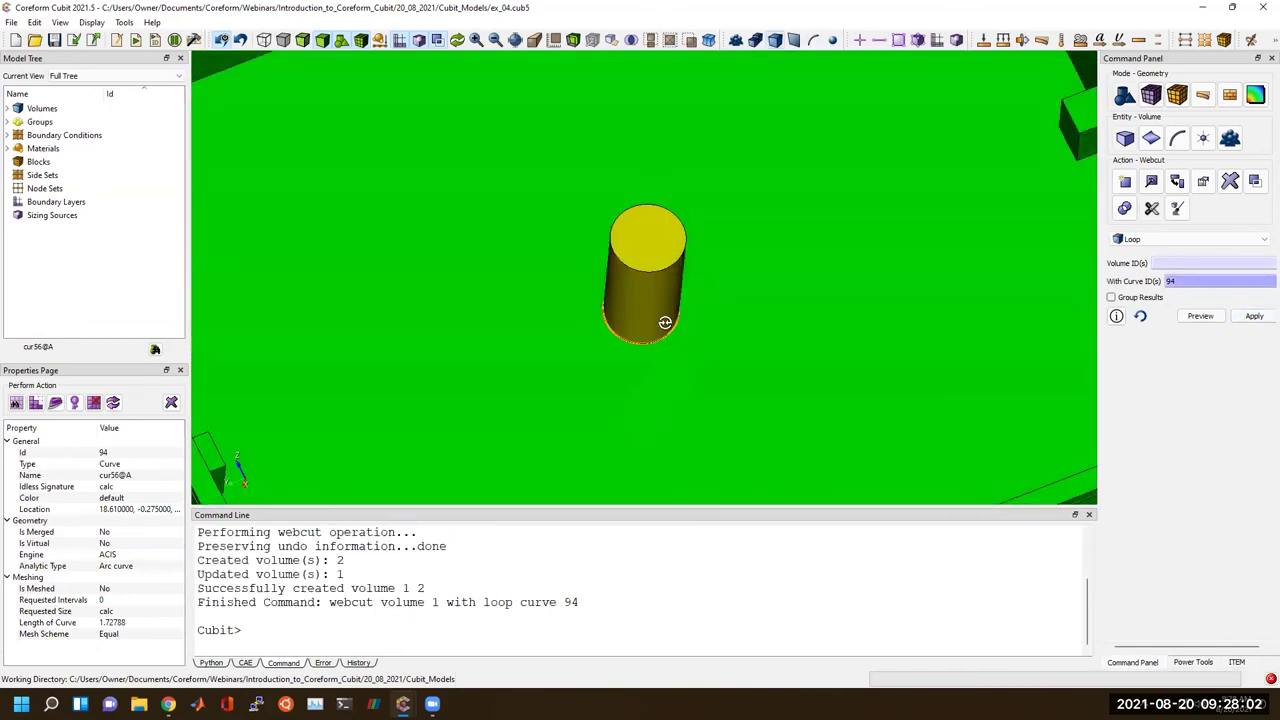
left_click_drag(663, 323, 661, 292)
middle_click_drag(661, 291, 656, 319)
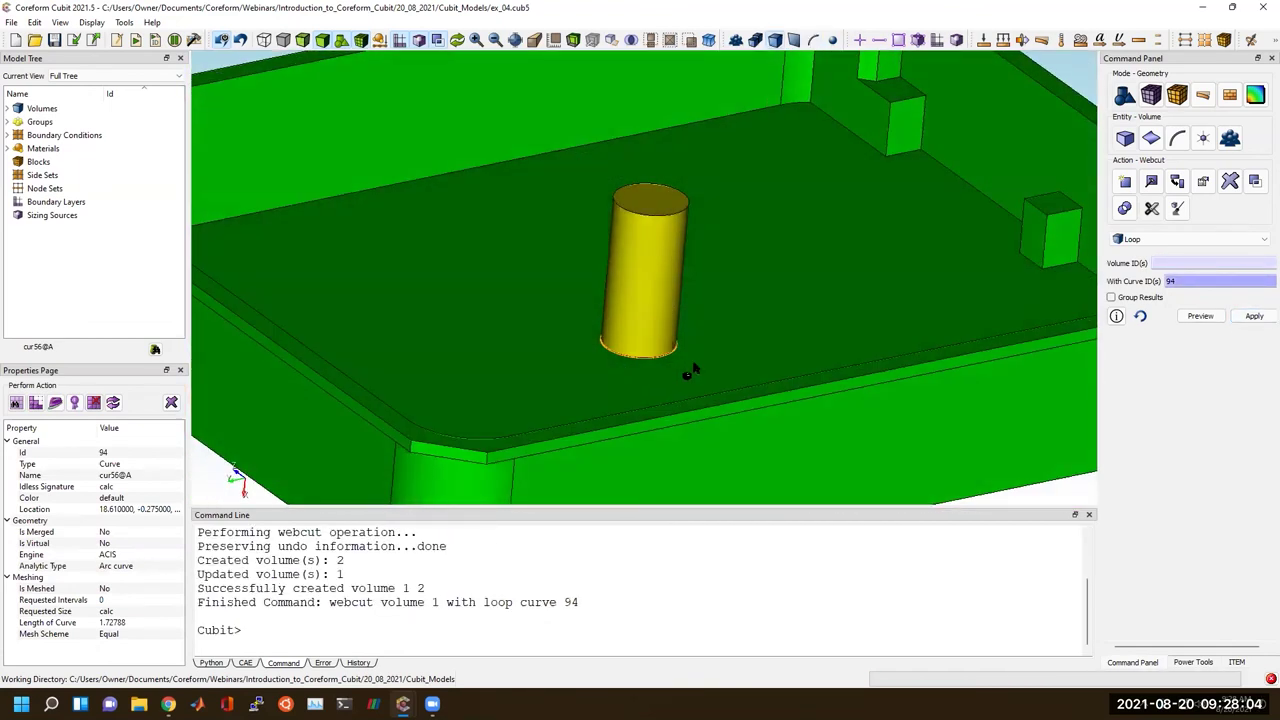
Reopen ex_04.cub5 to restore the uncut tray, and widen the Command Panel.
left_click(11, 22)
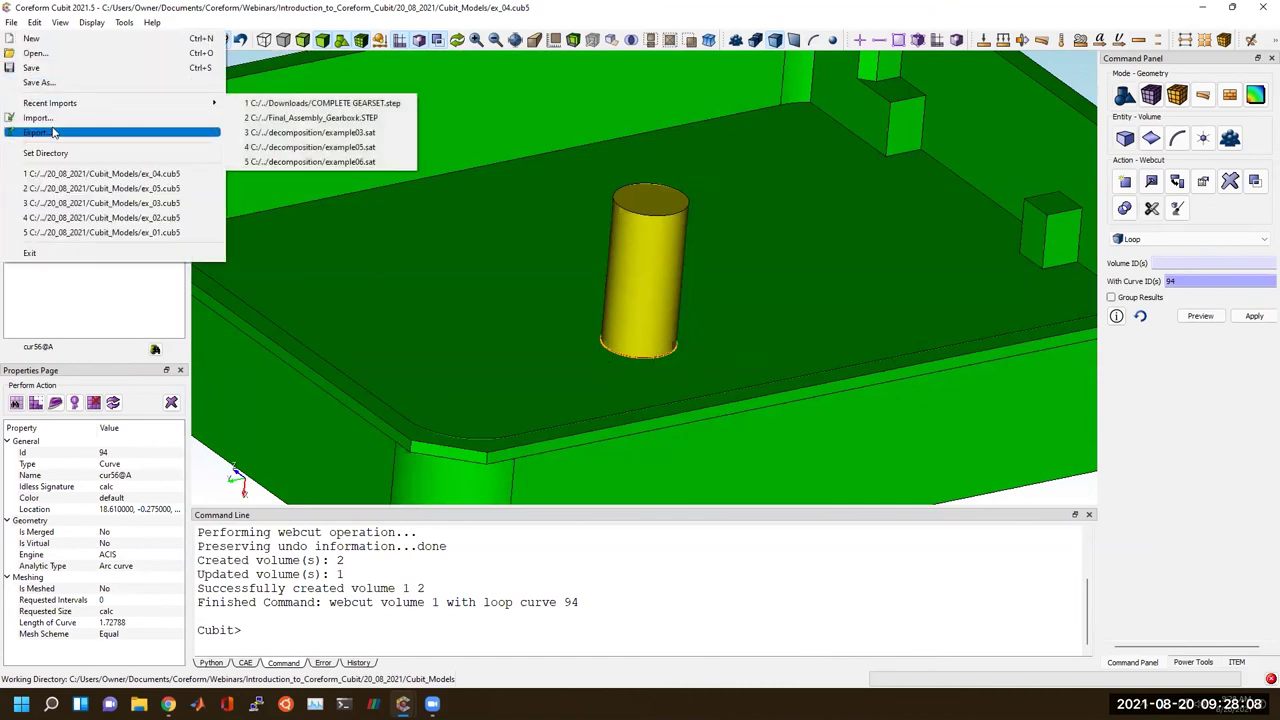
left_click(66, 175)
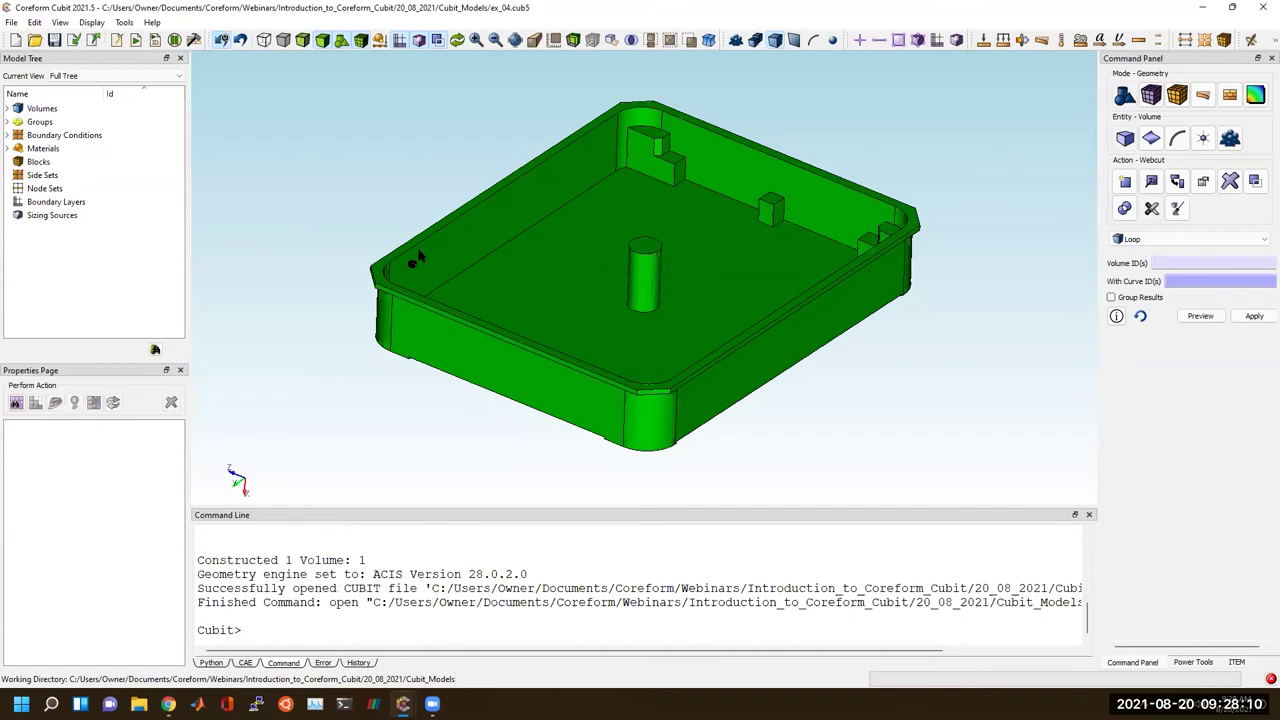
left_click_drag(585, 366, 586, 366)
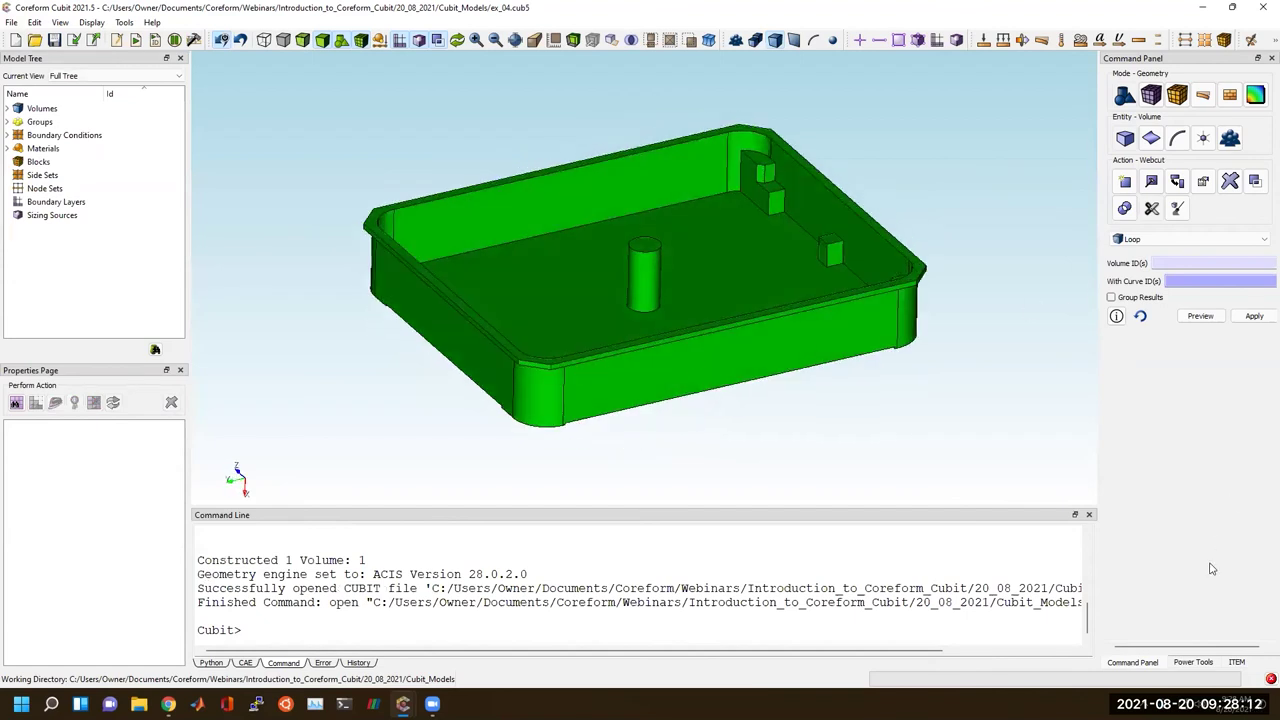
left_click_drag(1099, 494, 1050, 493)
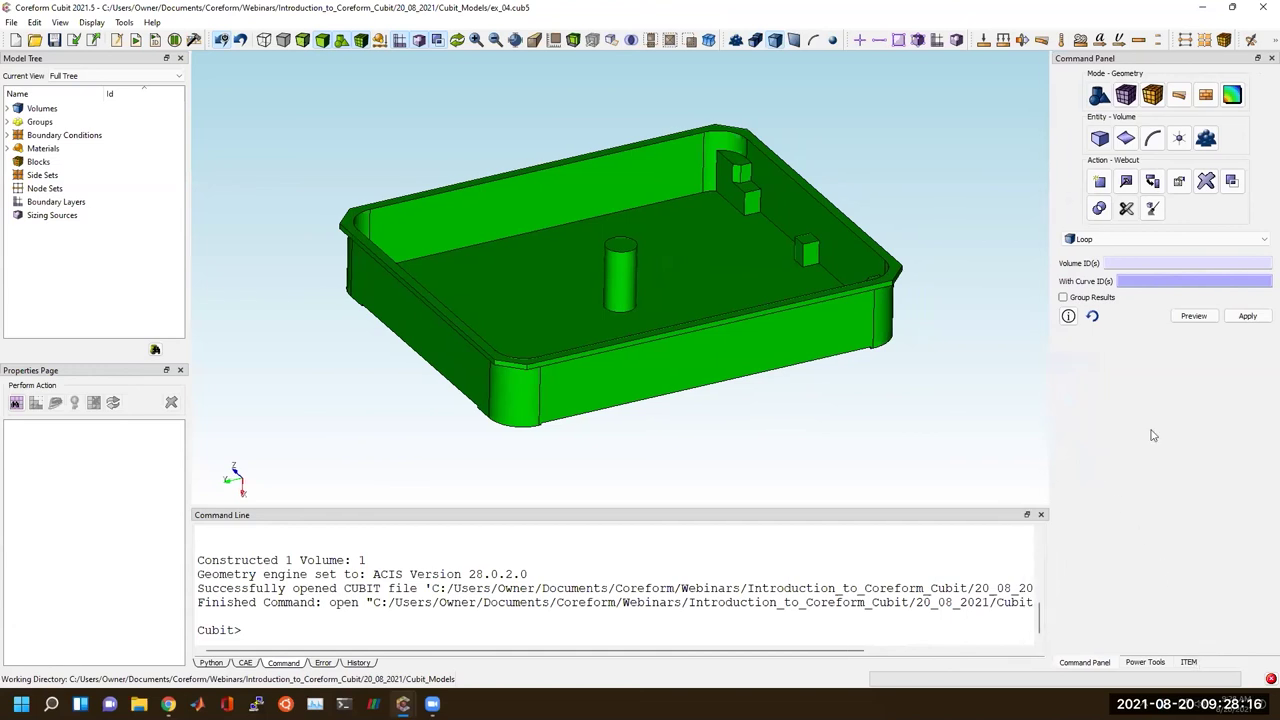
Bring up the ITEM meshing wizard, hiding its panel and restoring it to show how it is enabled.
left_click(1189, 663)
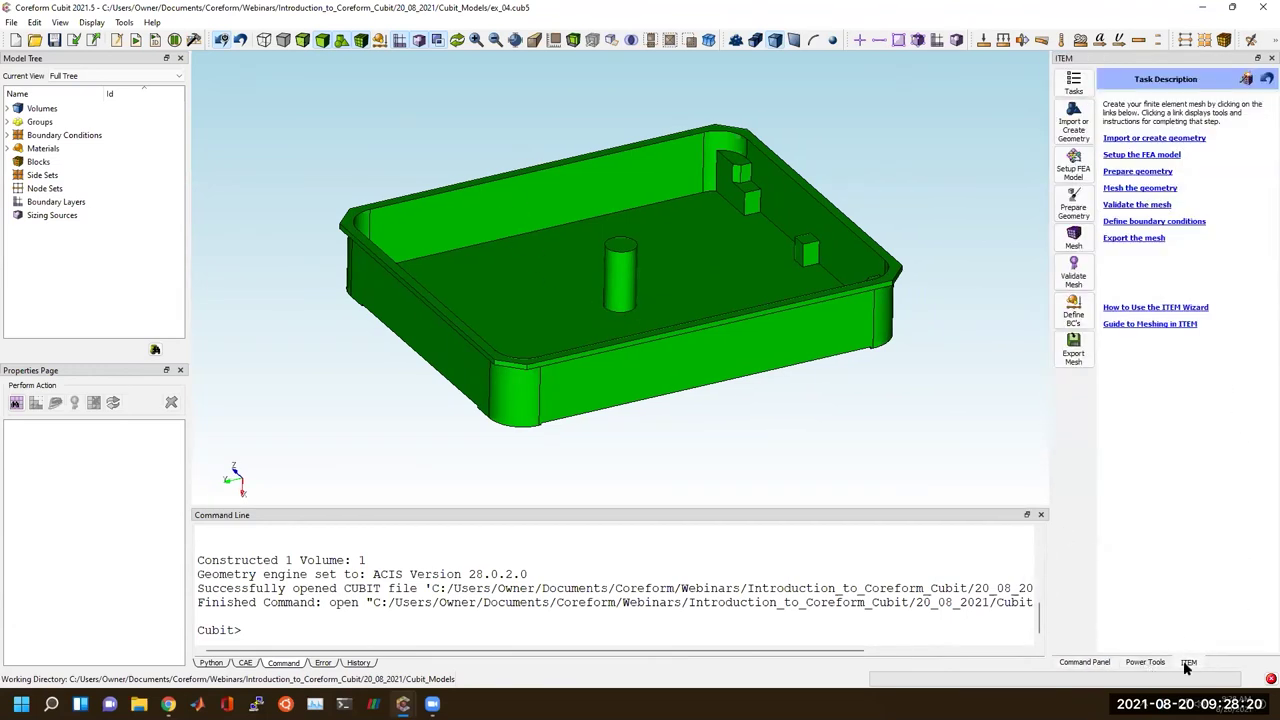
left_click(100, 21)
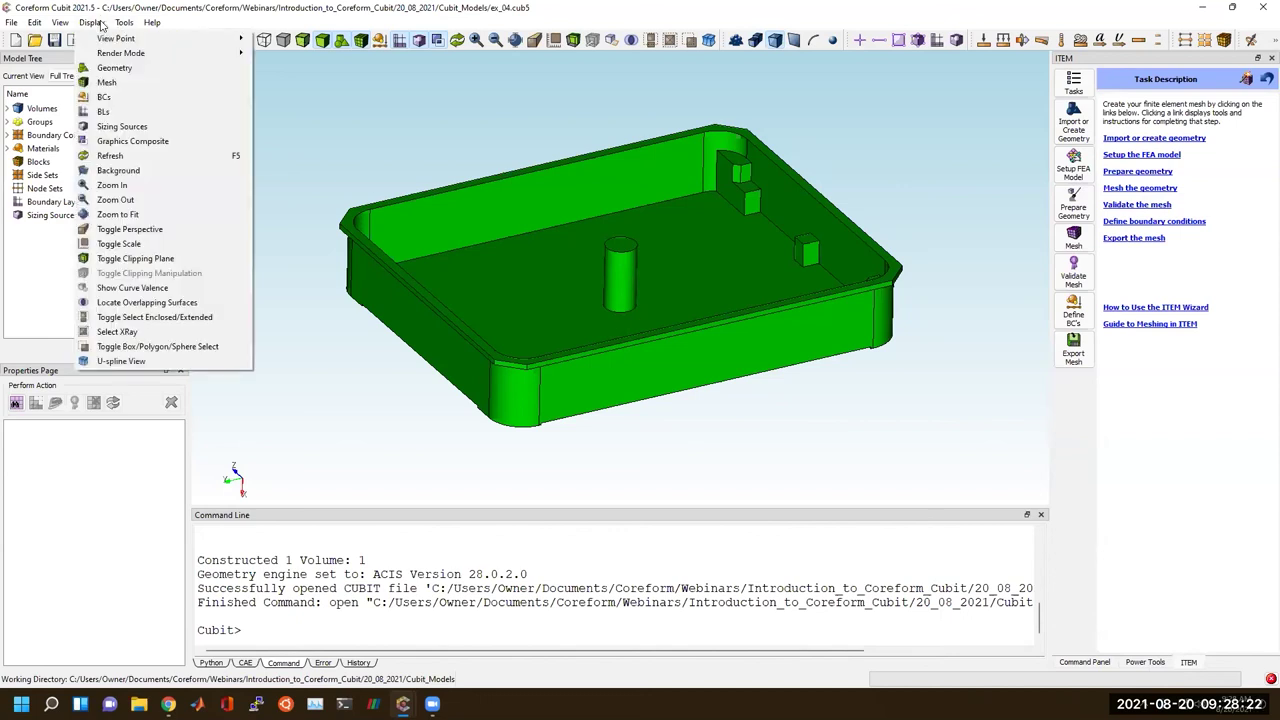
mouse_move(56, 26)
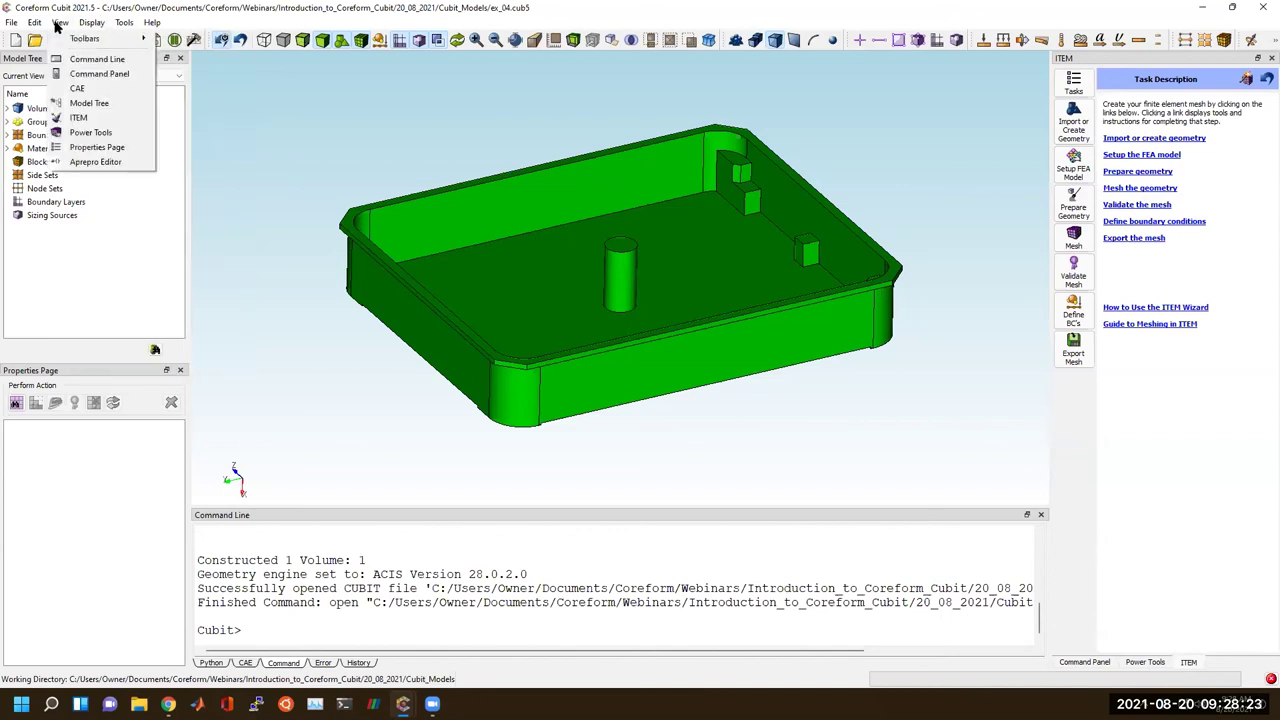
left_click(90, 119)
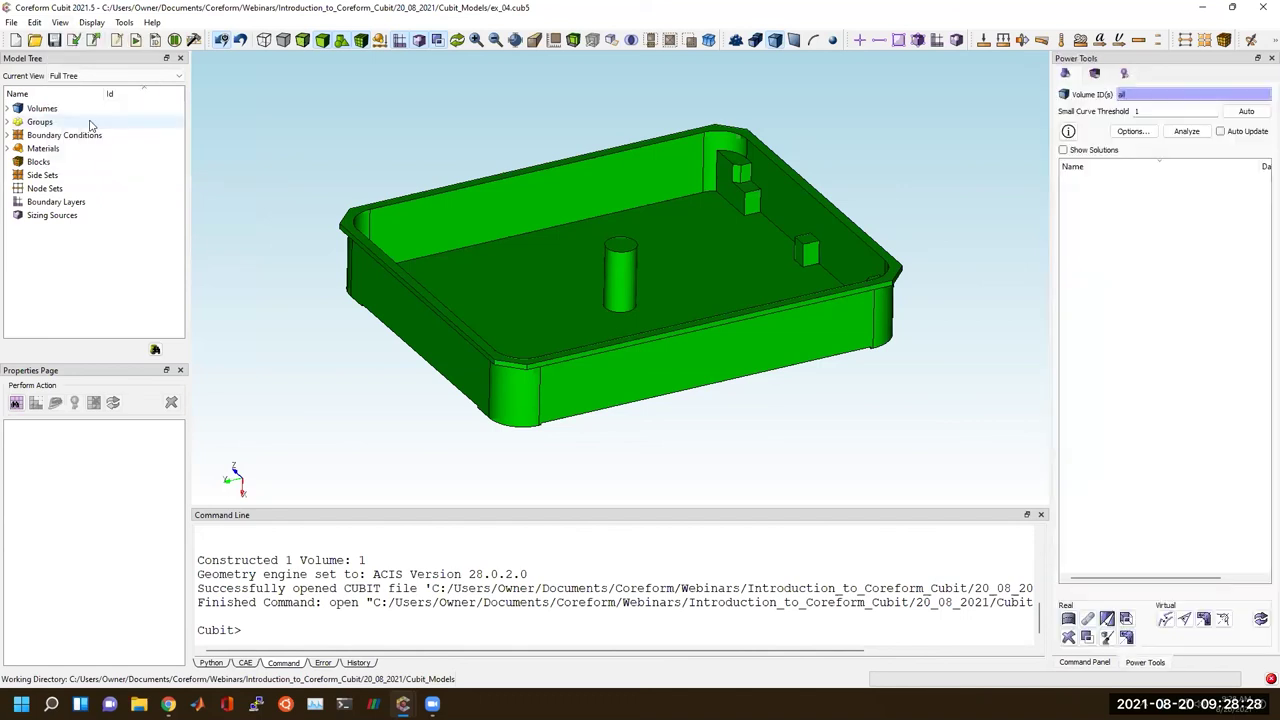
left_click(62, 24)
left_click(90, 119)
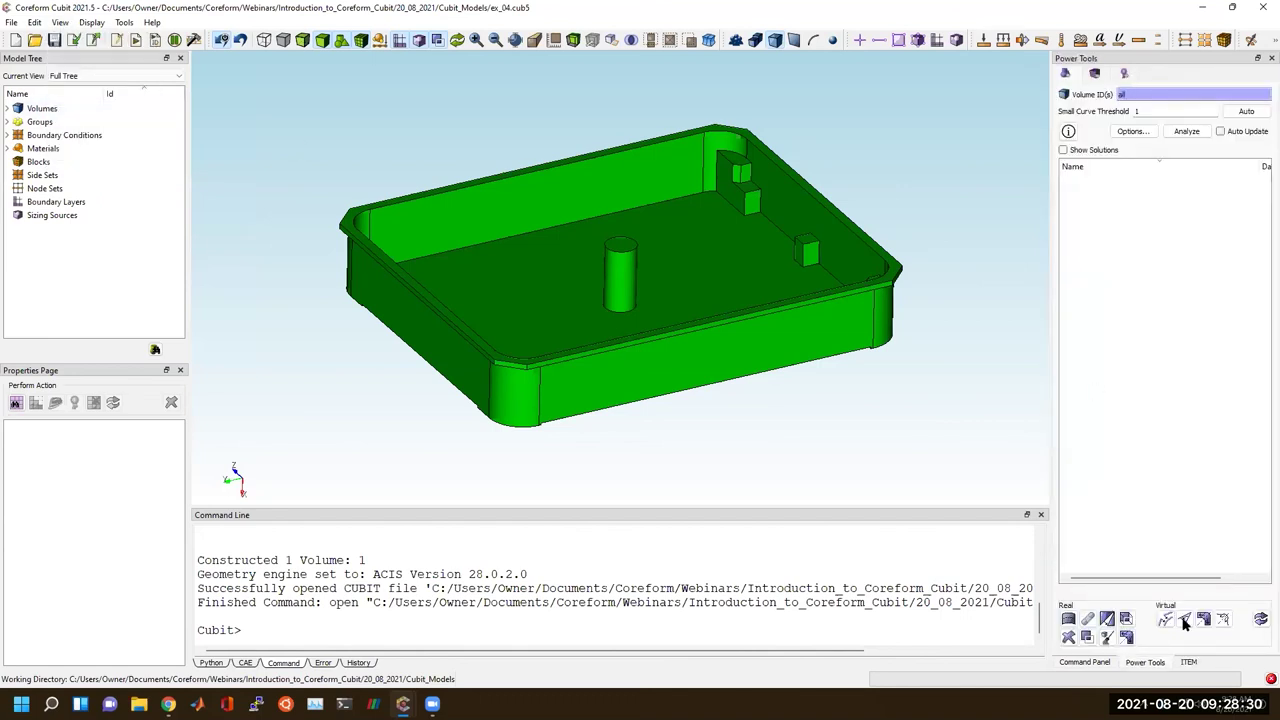
left_click(1192, 664)
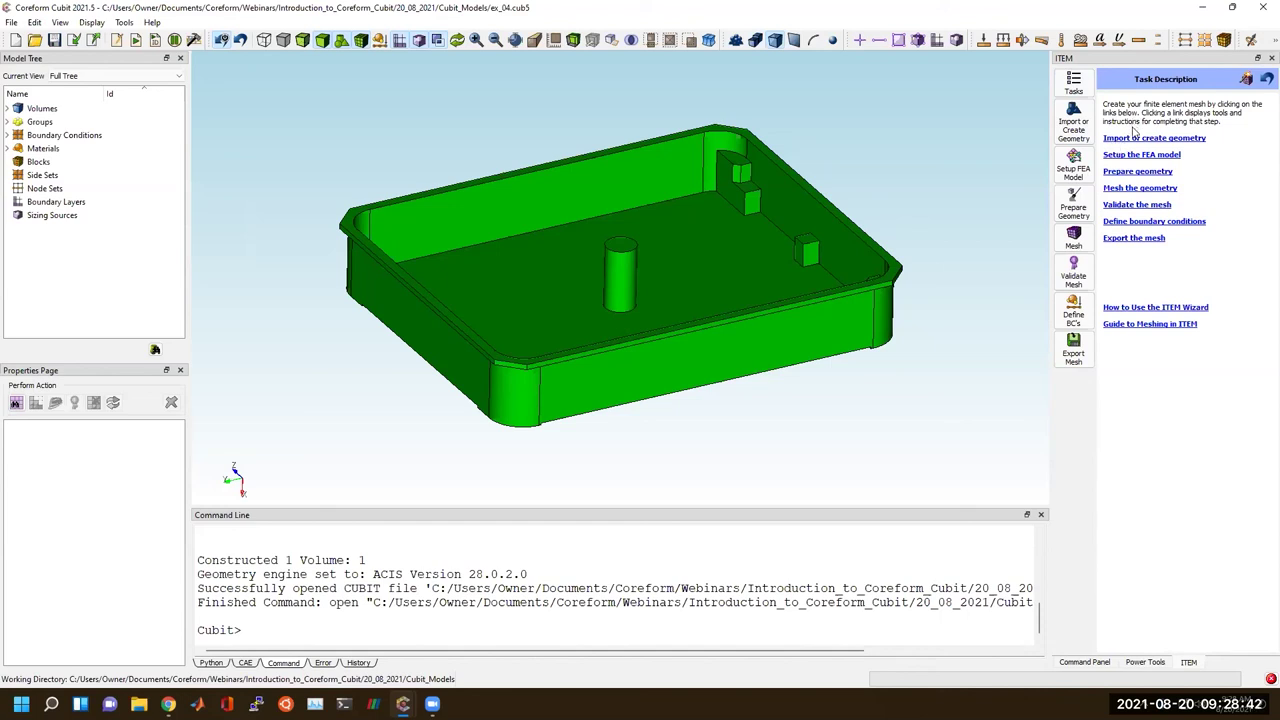
Review ITEM's geometry import options and preview the hexahedral mesh for all volumes in the FEA model setup.
left_click(1078, 122)
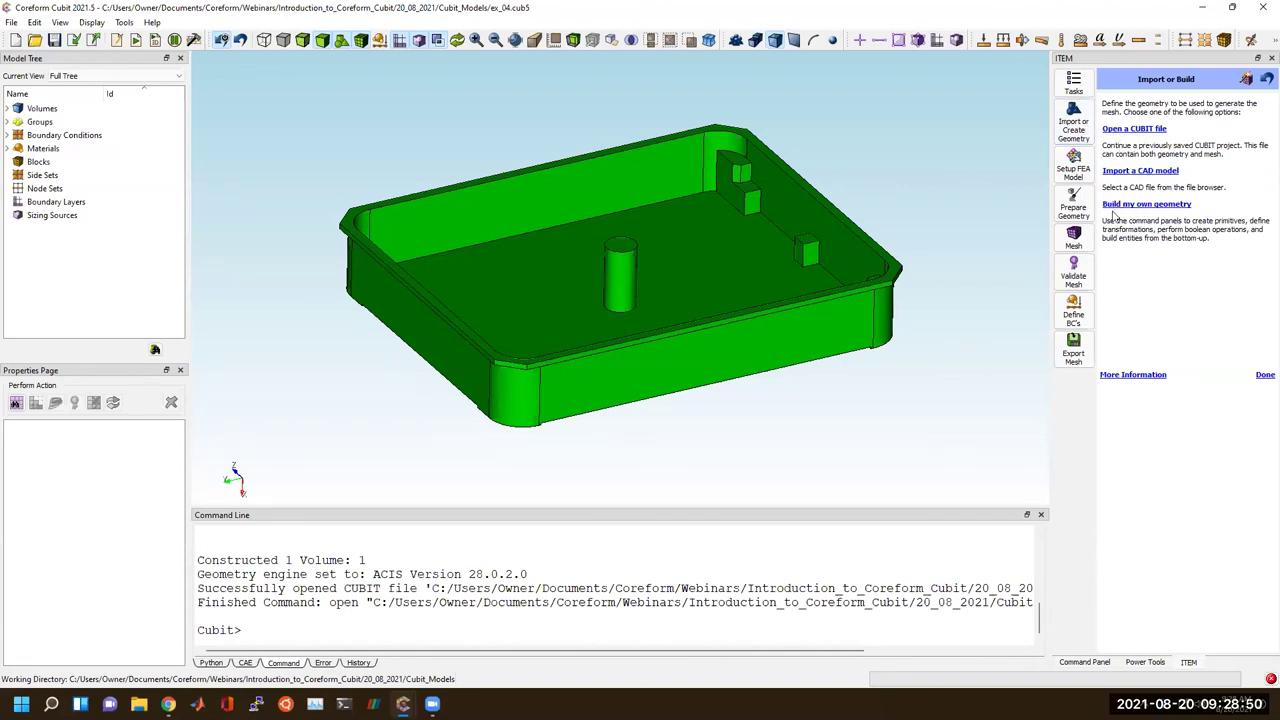
left_click(1076, 167)
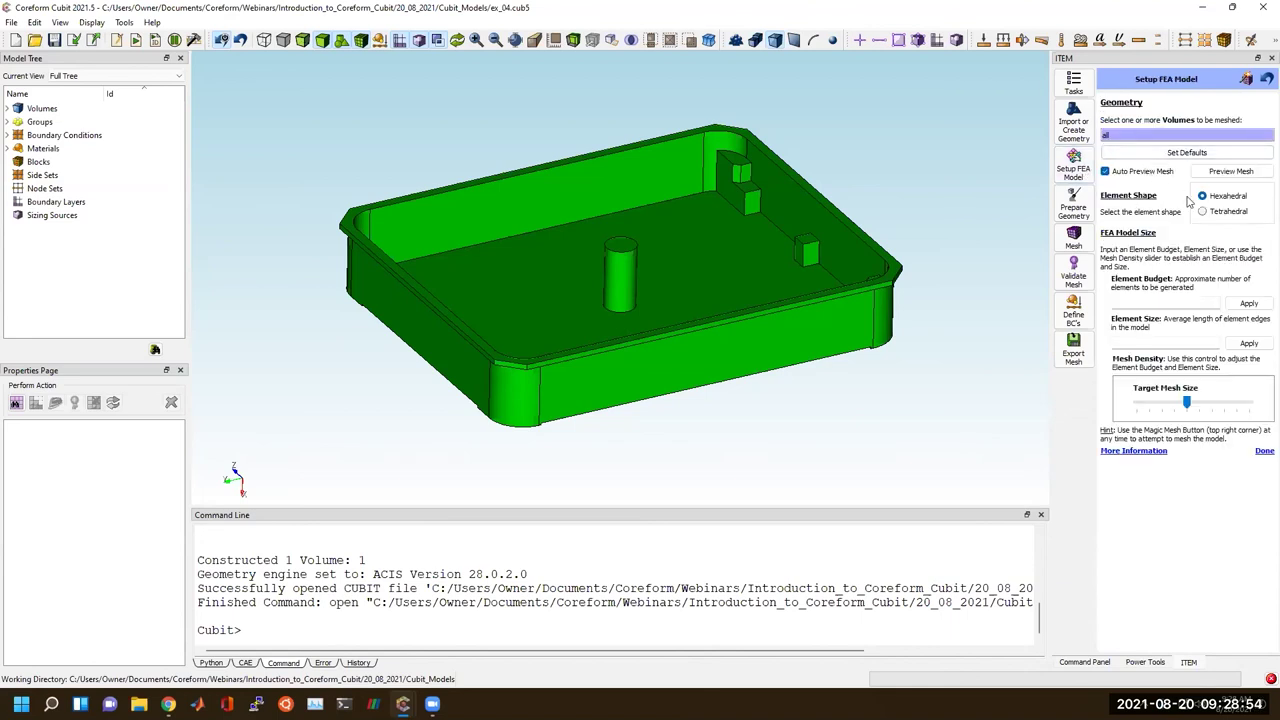
left_click(1230, 171)
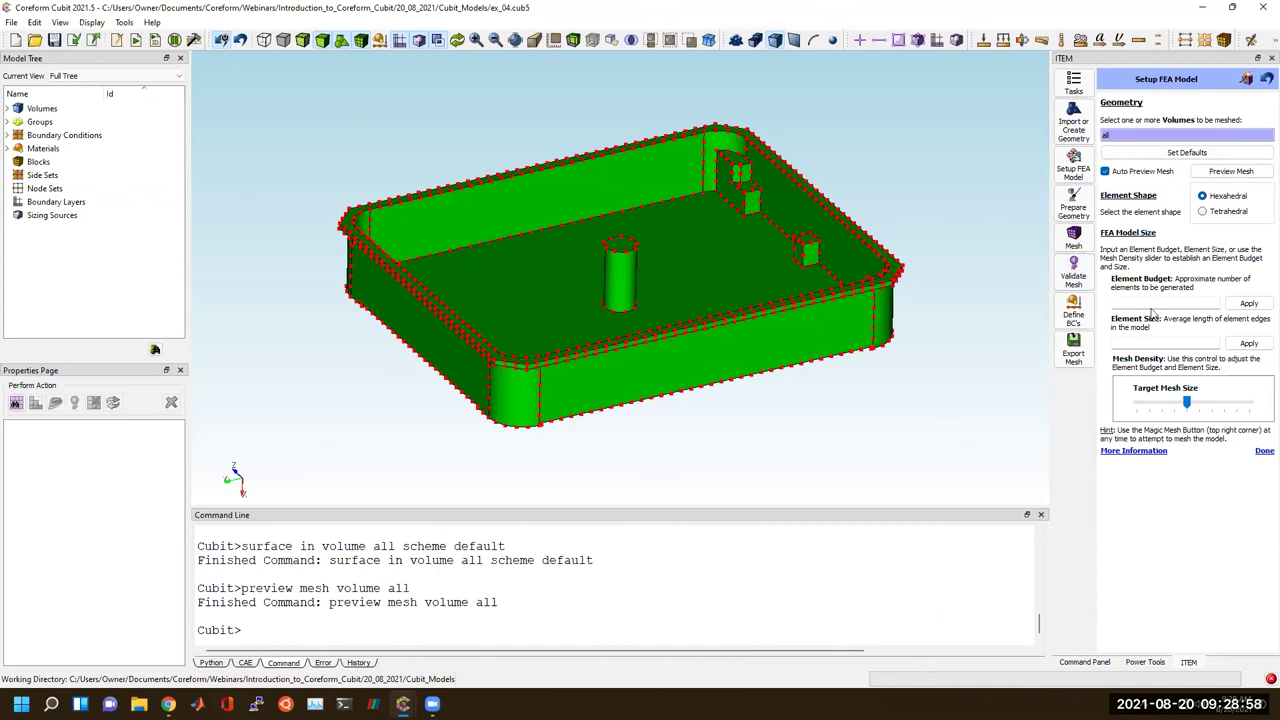
Check the tray's meshability under Build Meshable Topology in ITEM's geometry preparation and highlight vol1 in the model.
left_click(1086, 212)
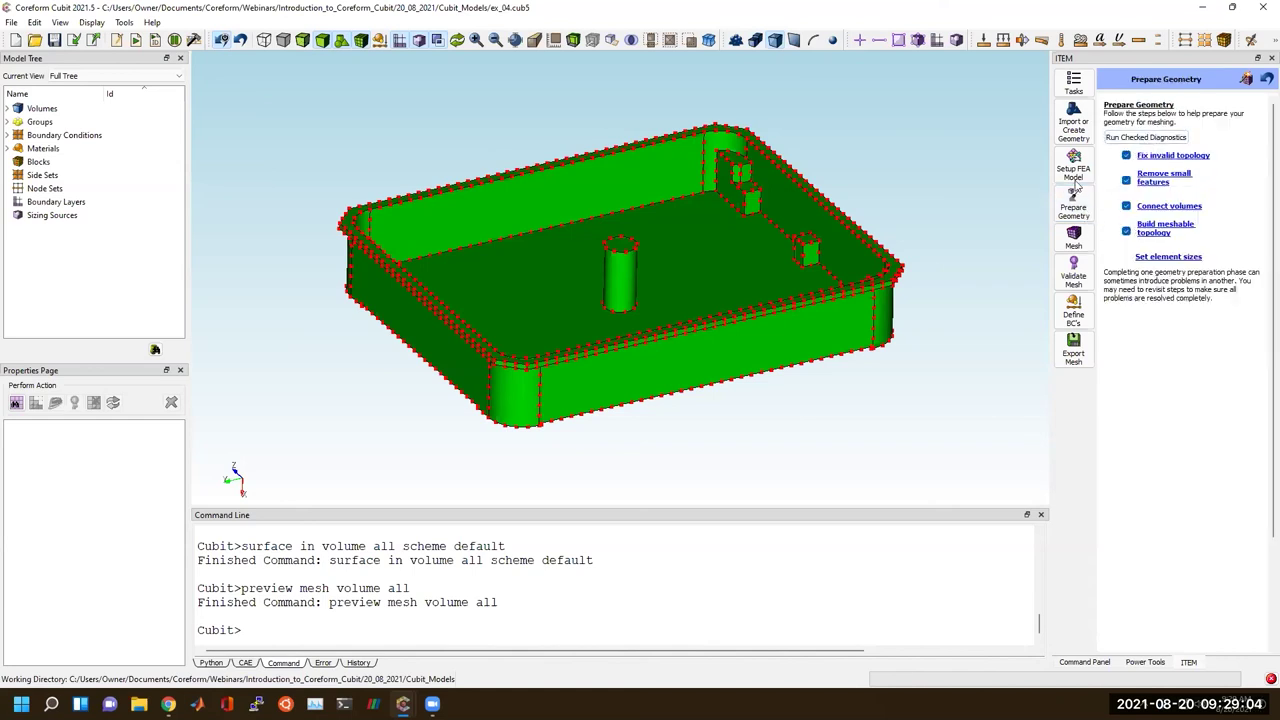
left_click(1155, 233)
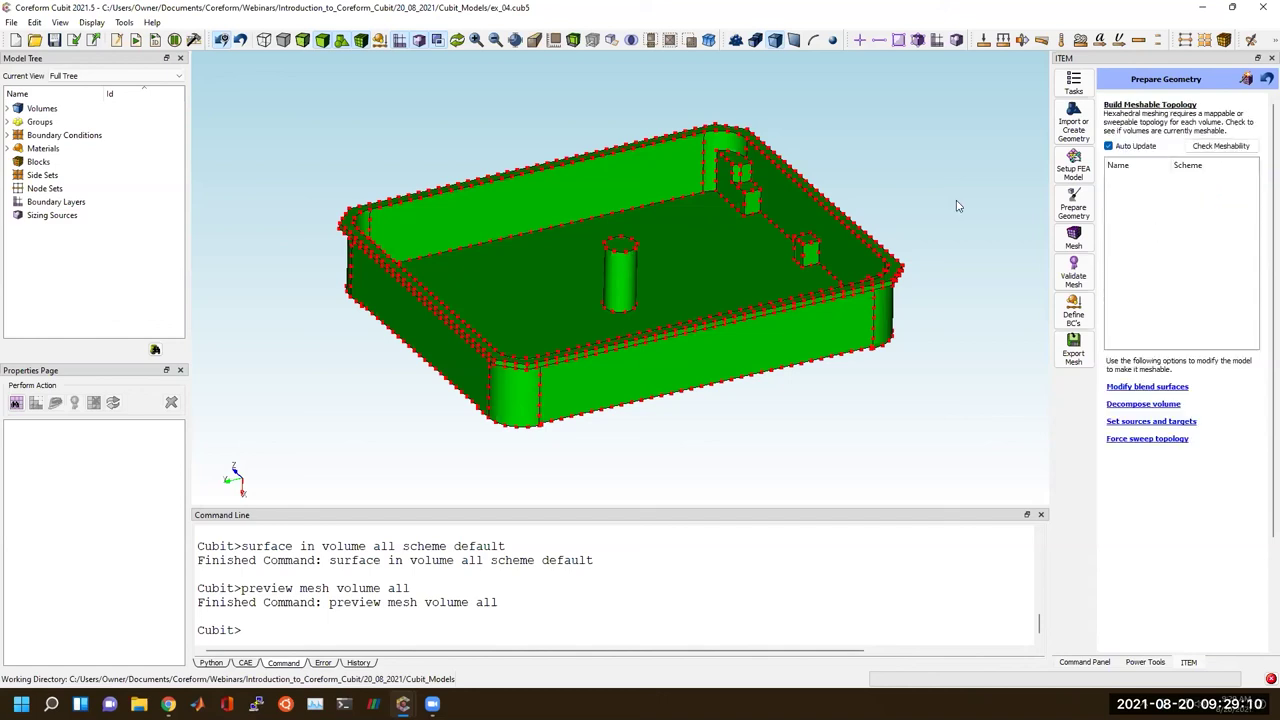
left_click(1222, 147)
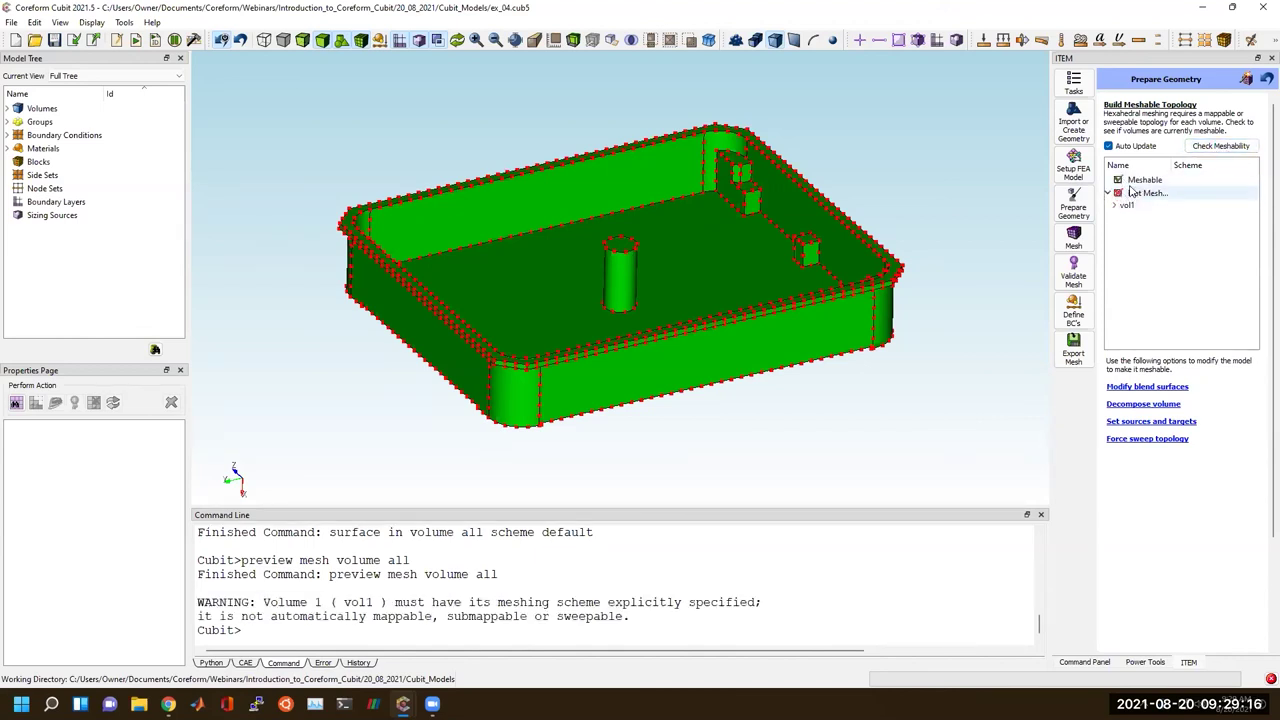
left_click(1130, 206)
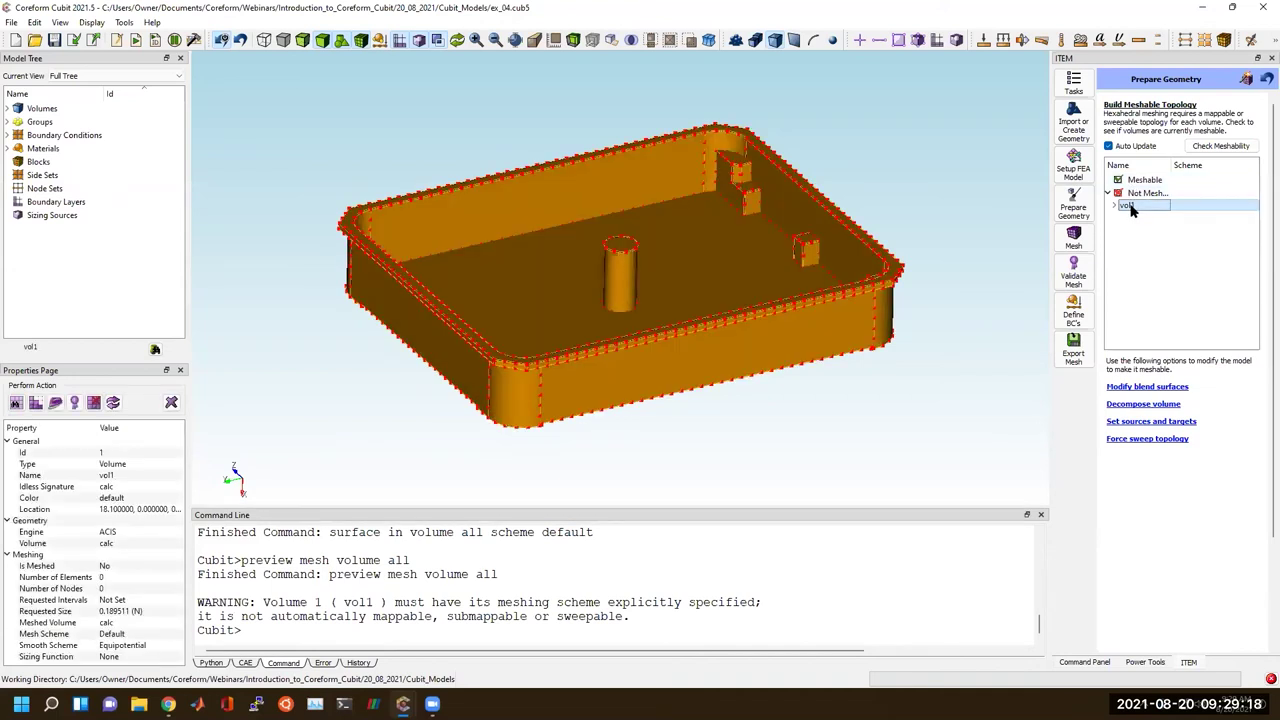
left_click(954, 261)
left_click(1136, 207)
Webcut volume 1 into halves with Plane from Curve, using curve 40 on the long rim at fraction 0.5.
left_click_drag(630, 318, 713, 360)
left_click(969, 318)
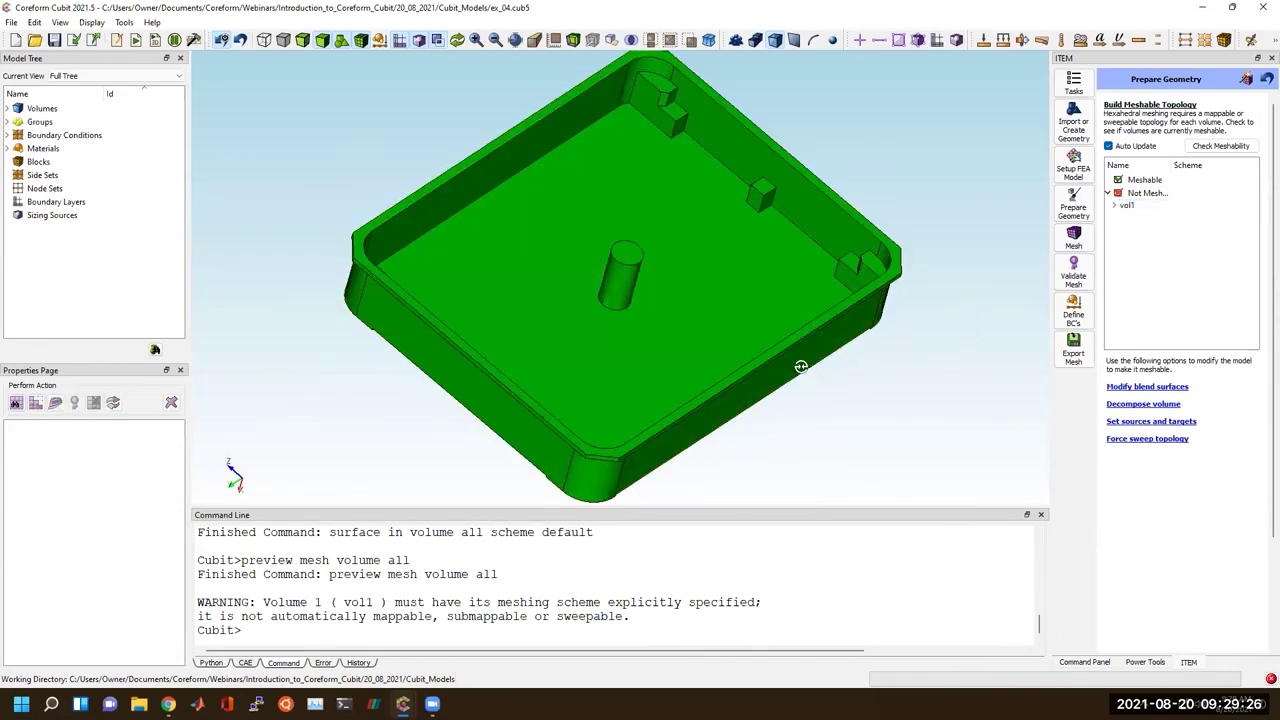
left_click_drag(801, 366, 792, 337)
left_click_drag(619, 307, 657, 229)
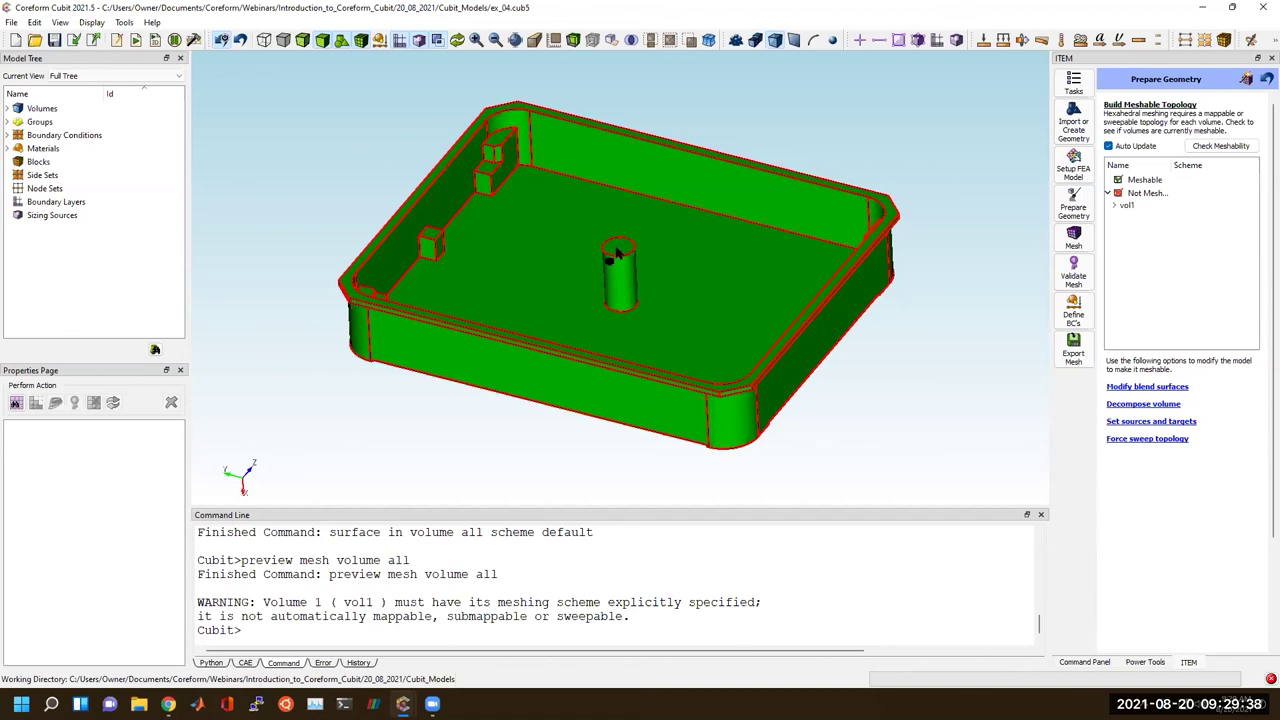
left_click_drag(617, 256, 567, 288)
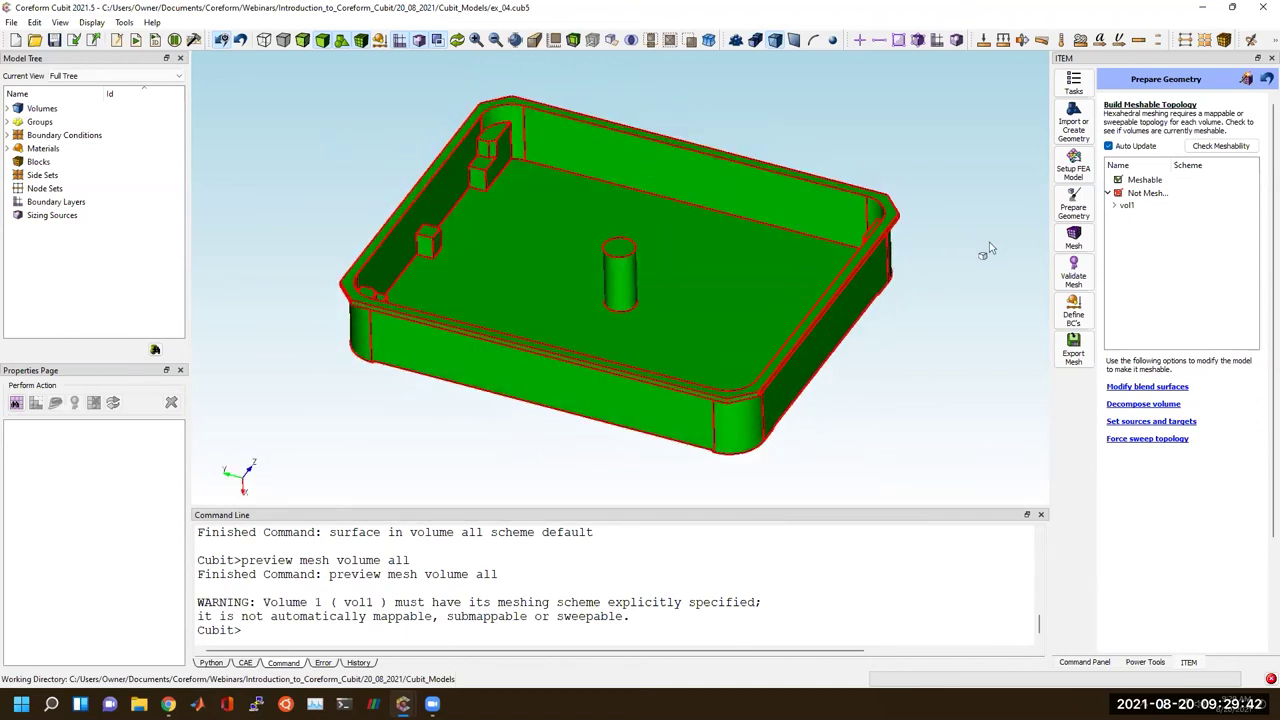
left_click(1085, 662)
left_click(1160, 239)
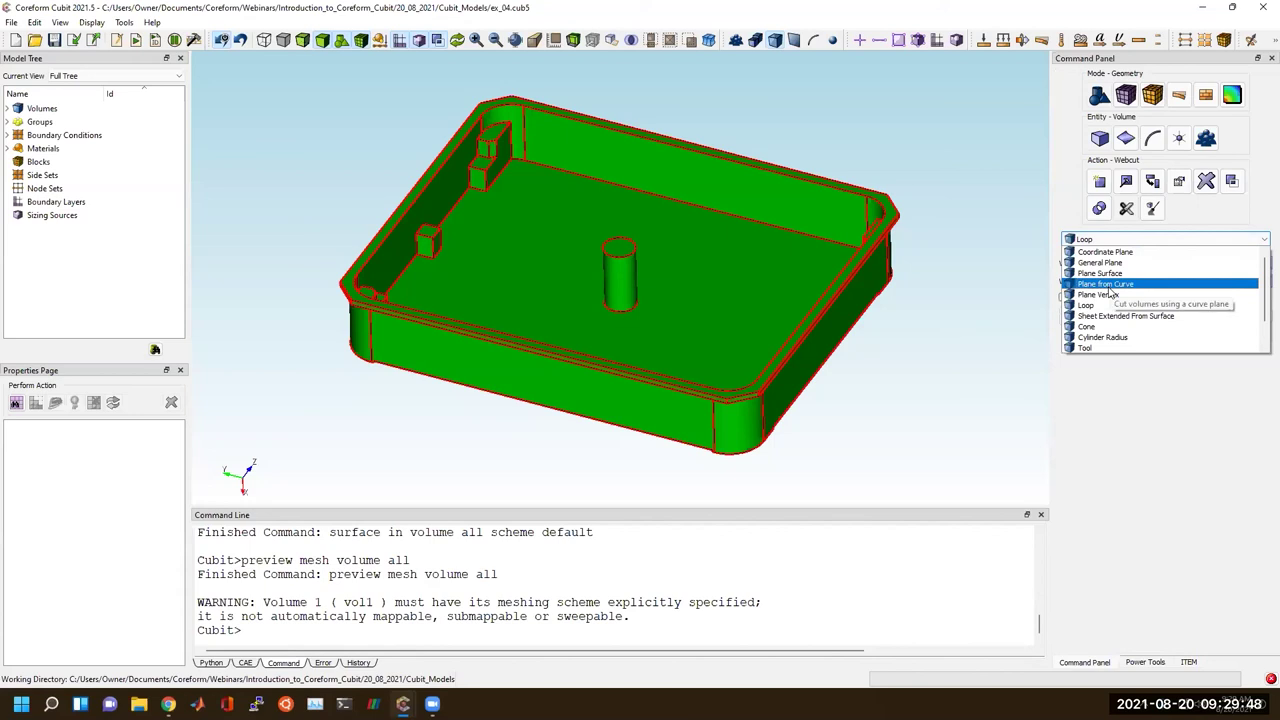
left_click(1108, 285)
left_click(1127, 281)
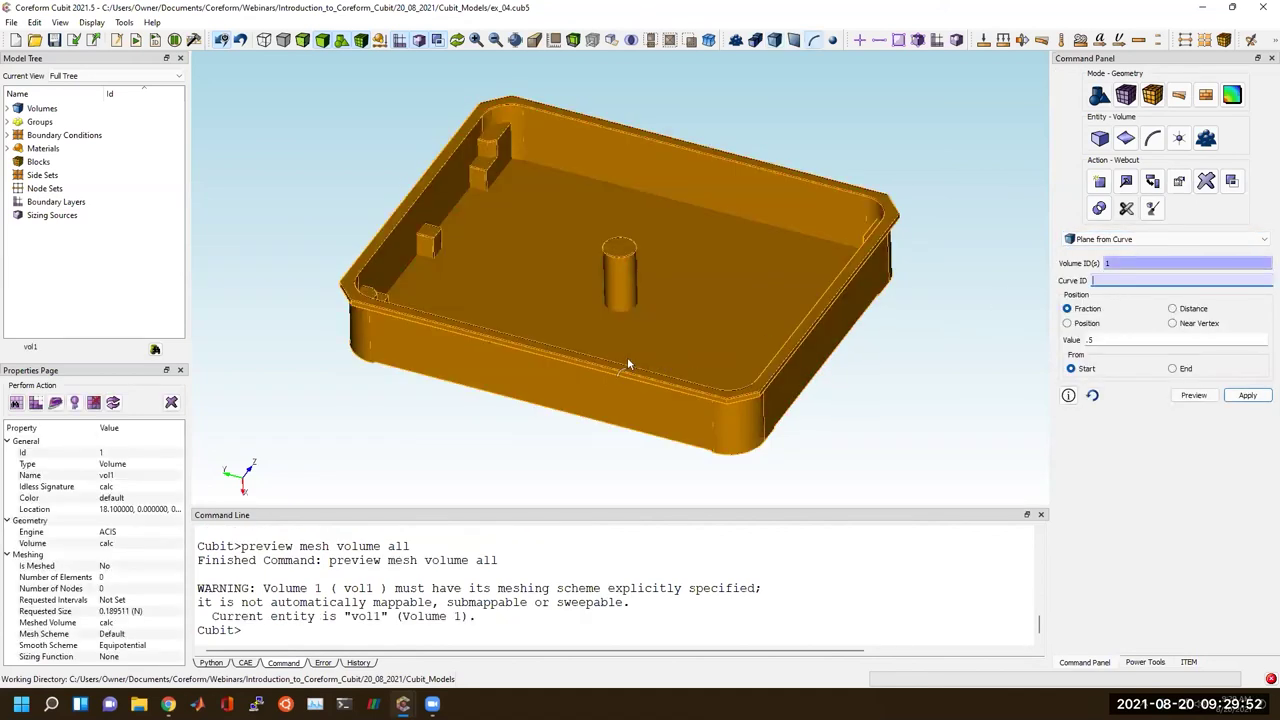
left_click(597, 359)
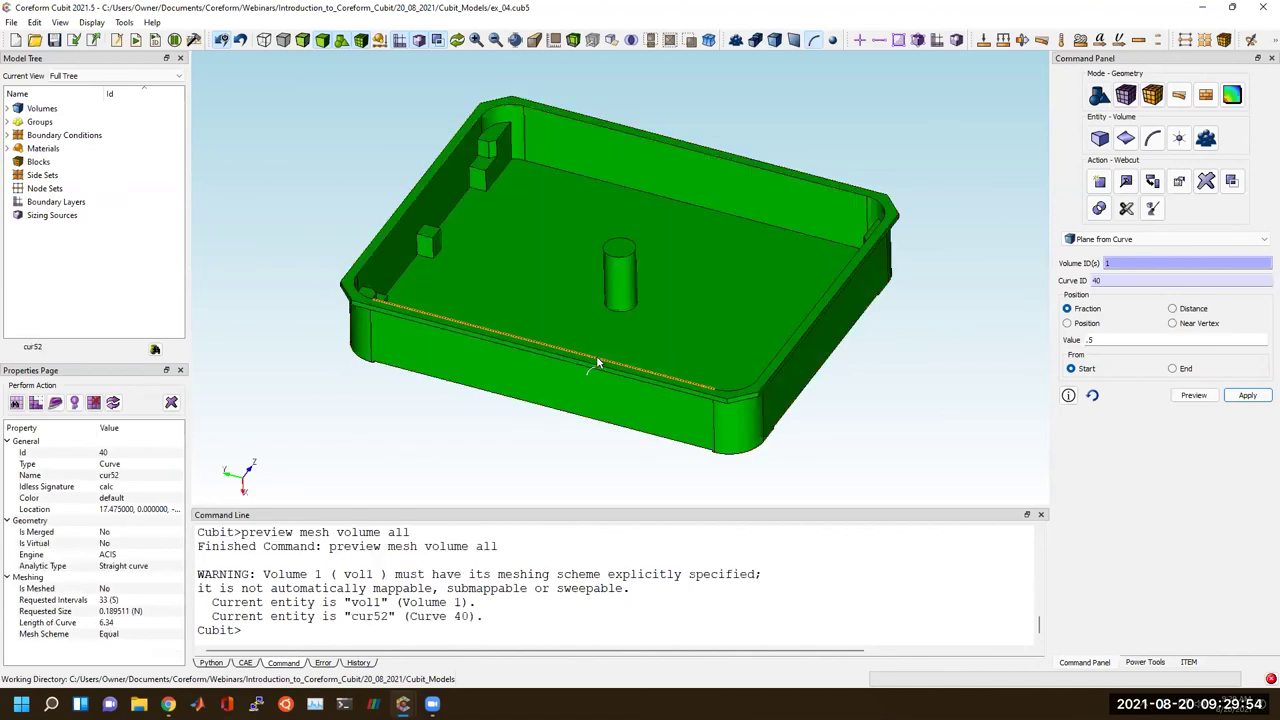
left_click(1193, 395)
left_click(1247, 395)
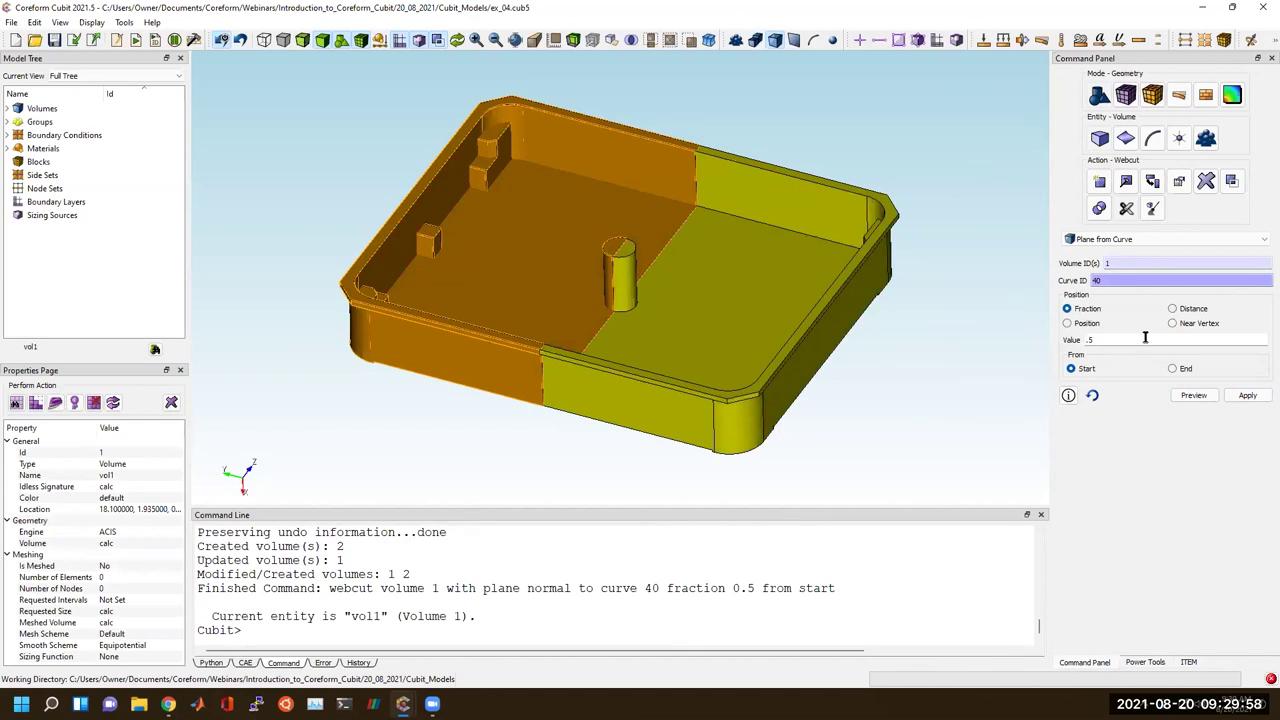
Preview and apply a second Plane from Curve webcut on volume 1 at fraction 0.5 of short rim curve 199.
left_click(1122, 278)
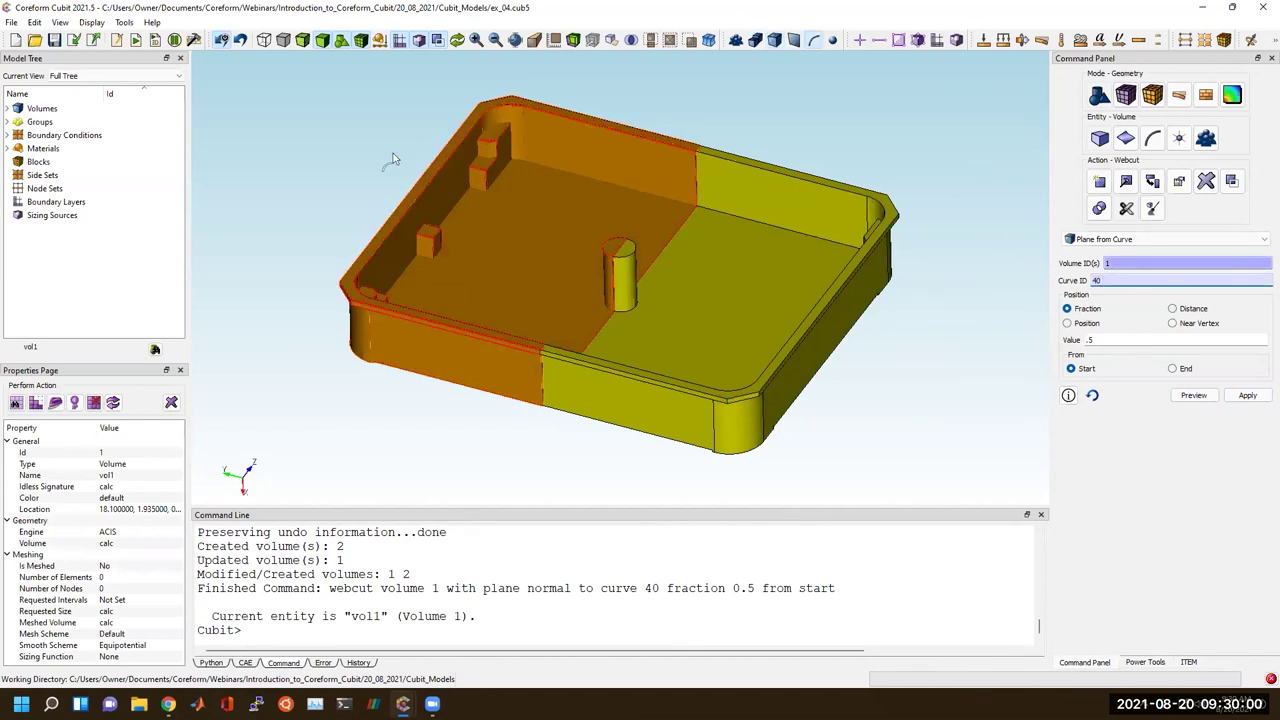
left_click(401, 179)
left_click(1195, 395)
left_click(1248, 395)
Delete volumes 2 and 3, keeping only one quarter of the tray.
middle_click_drag(946, 368, 469, 274)
left_click(469, 274)
left_click(727, 342, "ctrl")
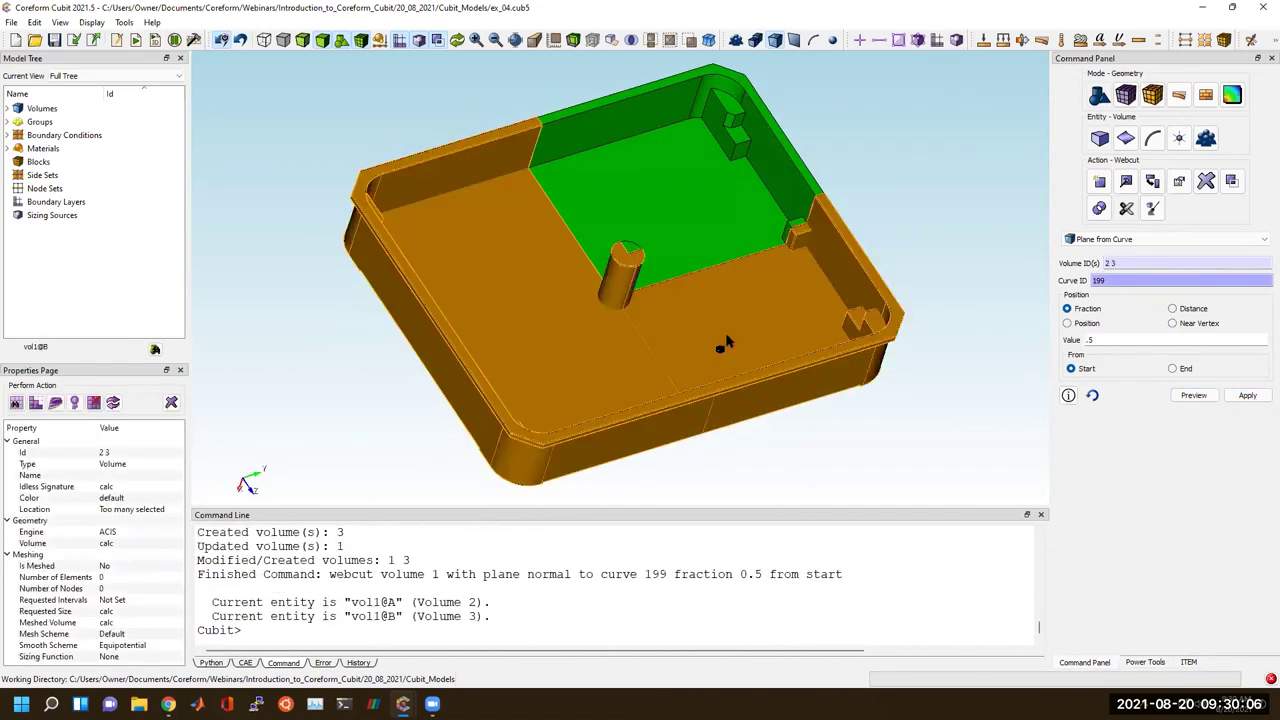
right_click(727, 342)
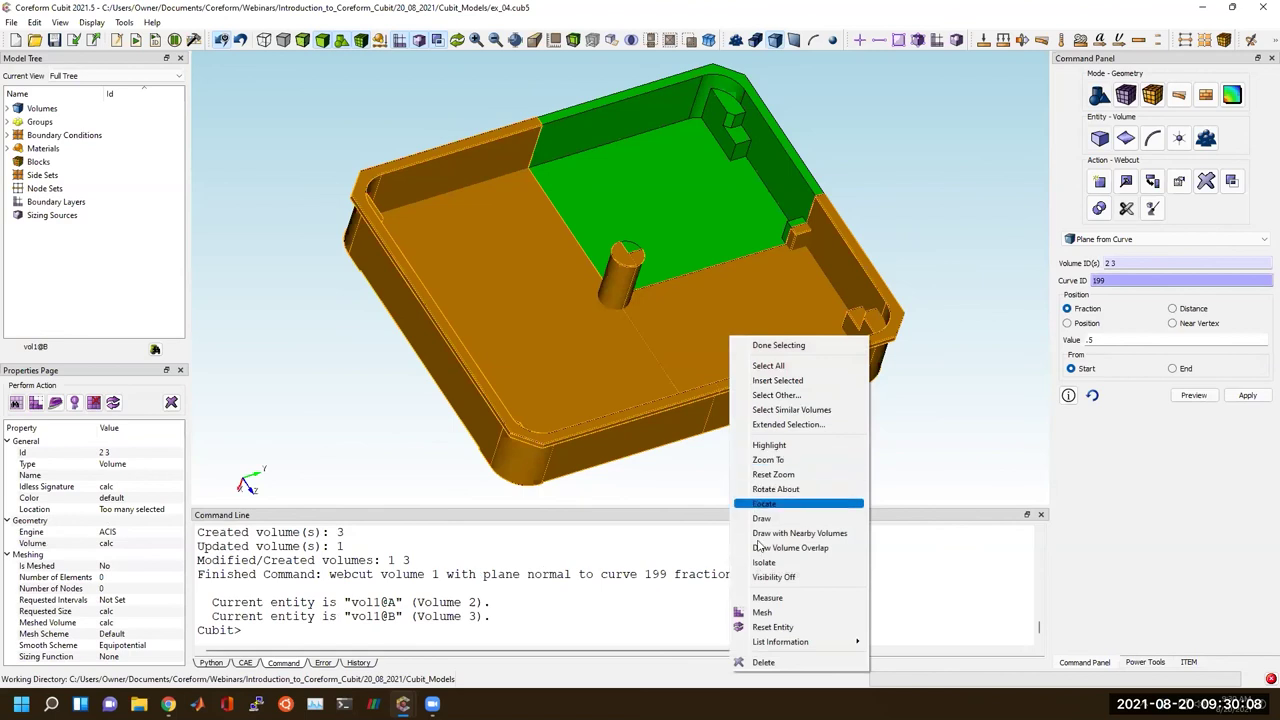
left_click(772, 646)
middle_click_drag(771, 434, 532, 63)
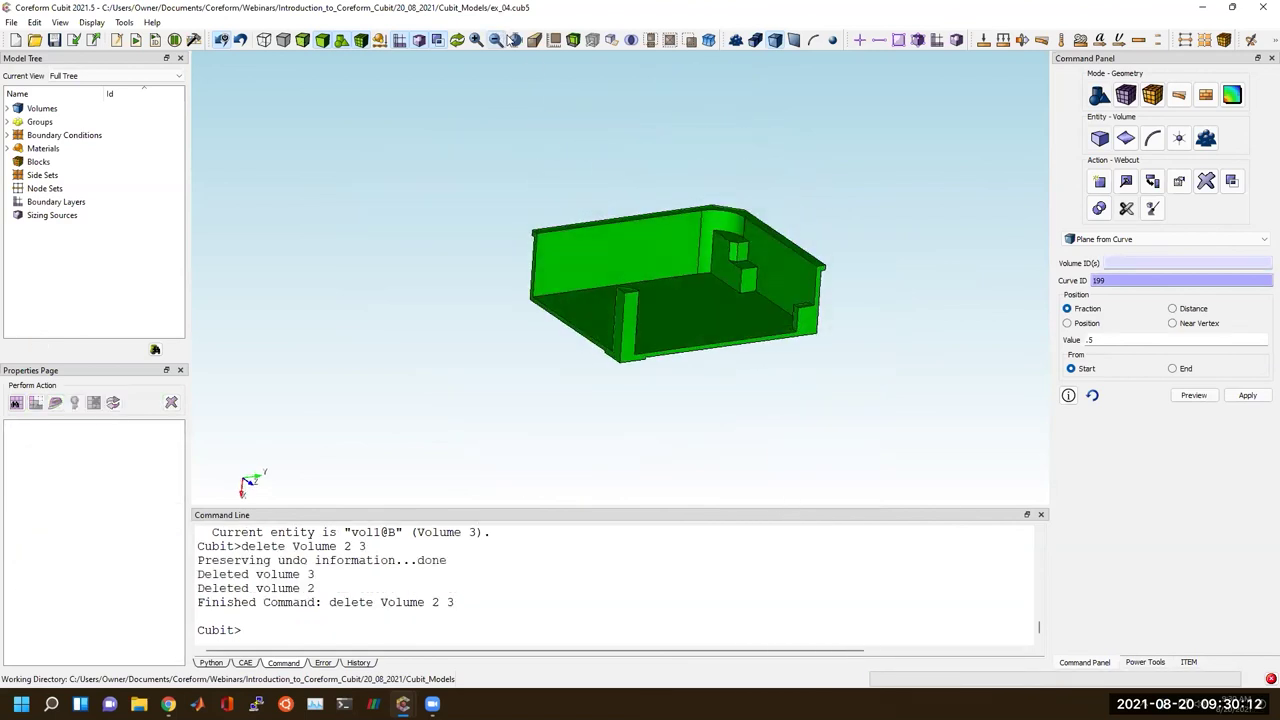
Fit the remaining quarter in view, return to the ITEM wizard and run the compress command to renumber the entities.
left_click(515, 40)
middle_click_drag(634, 232, 595, 324)
left_click(953, 442)
scroll(953, 442, "down", 3)
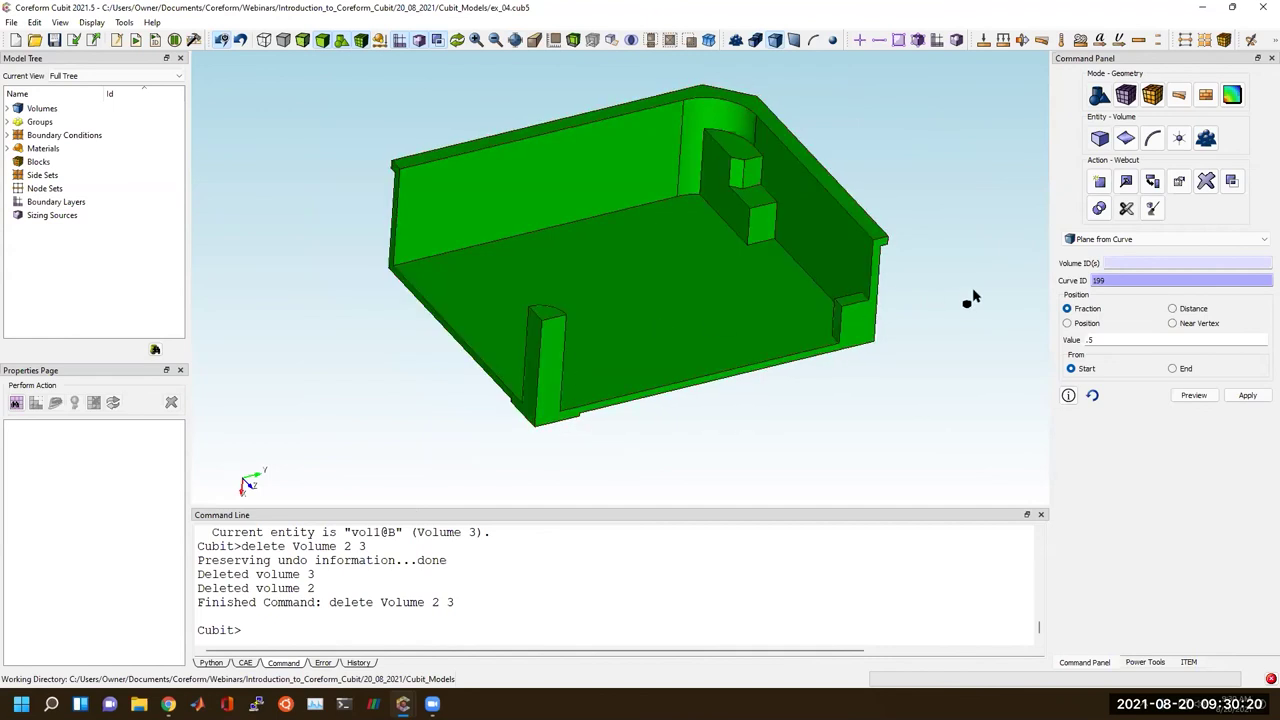
left_click(1188, 662)
type("mpress")
key("Return")
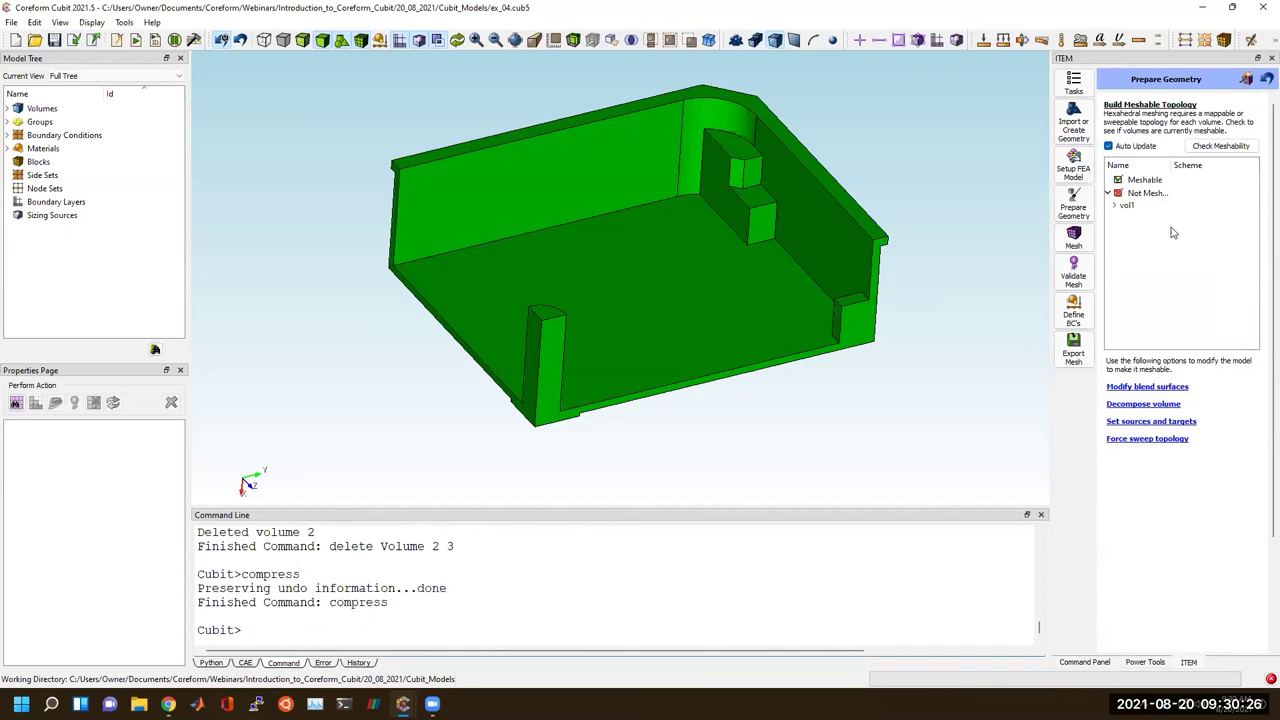
List the decomposition solutions for vol1 with Decompose Volume and preview the first suggested webcut on the quarter model.
left_click(1130, 206)
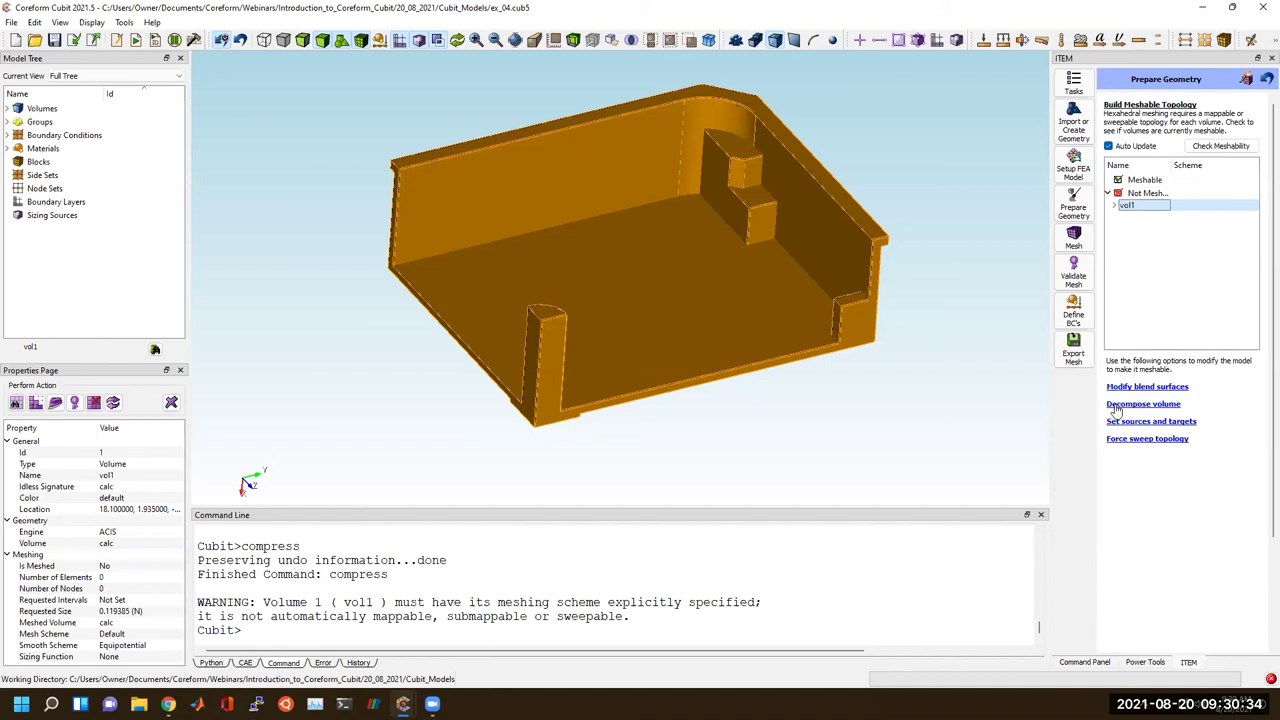
left_click(1140, 404)
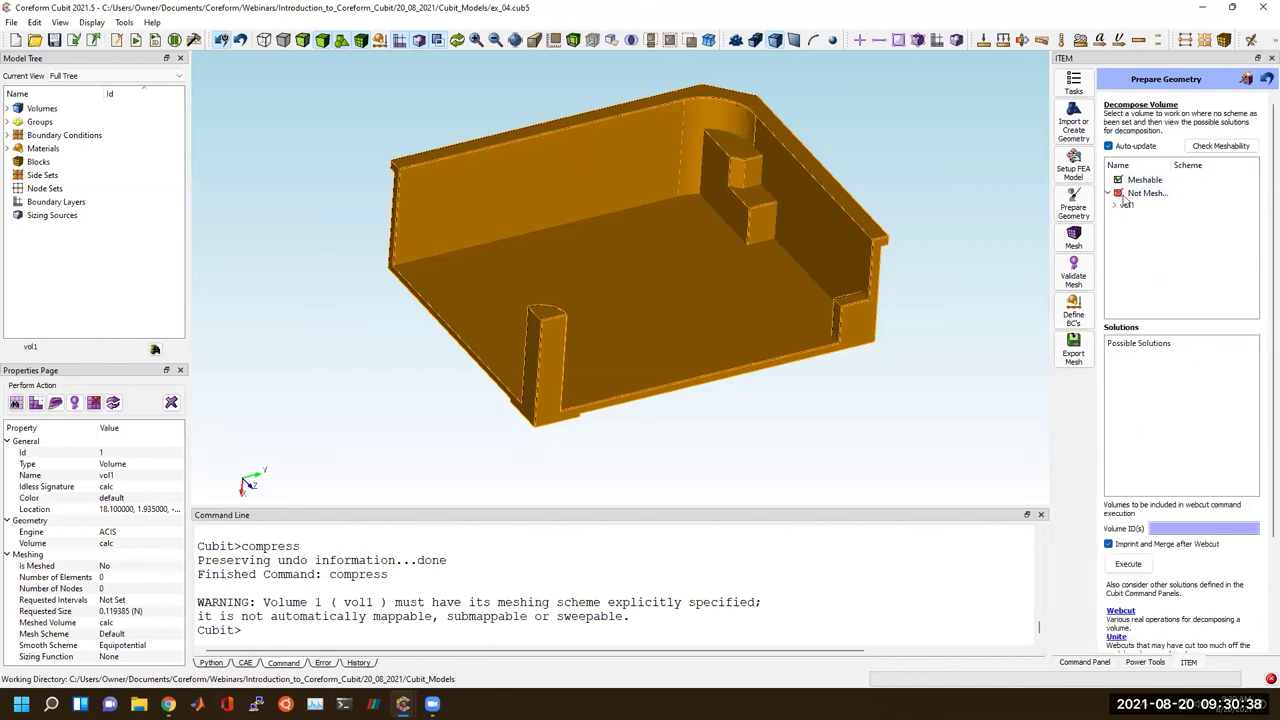
left_click(1128, 205)
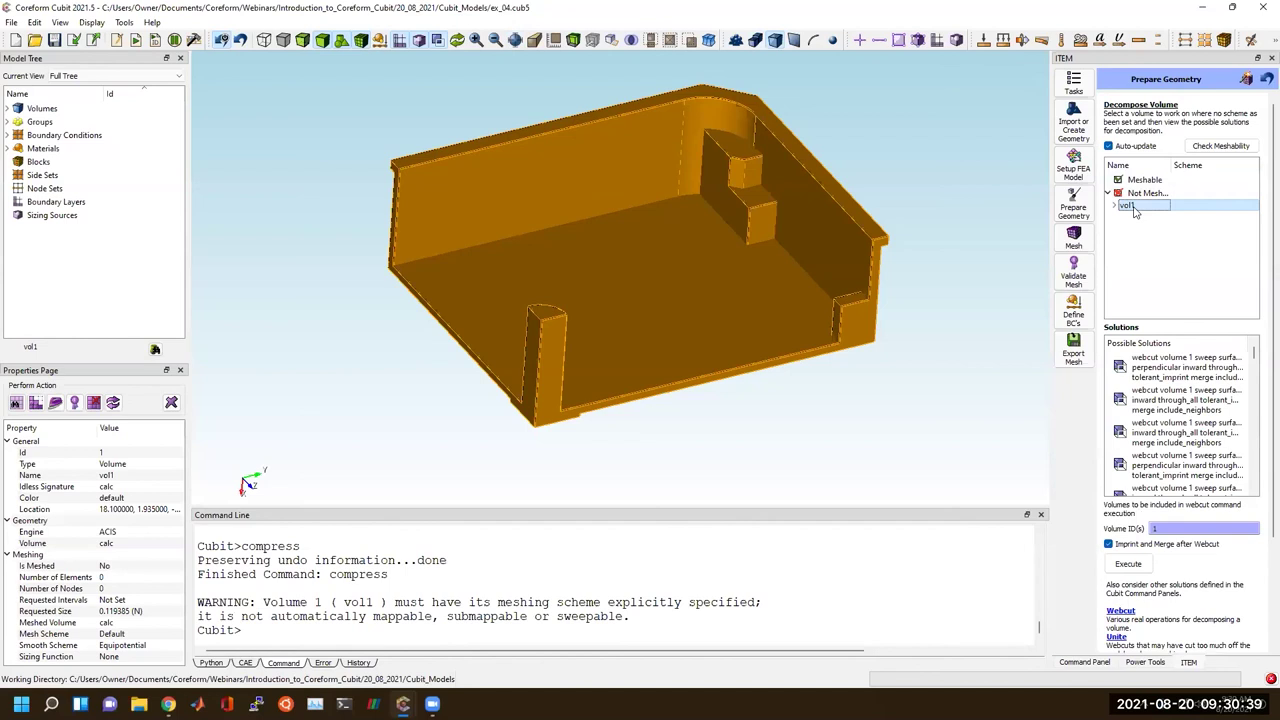
left_click(1160, 370)
left_click_drag(929, 309, 478, 318)
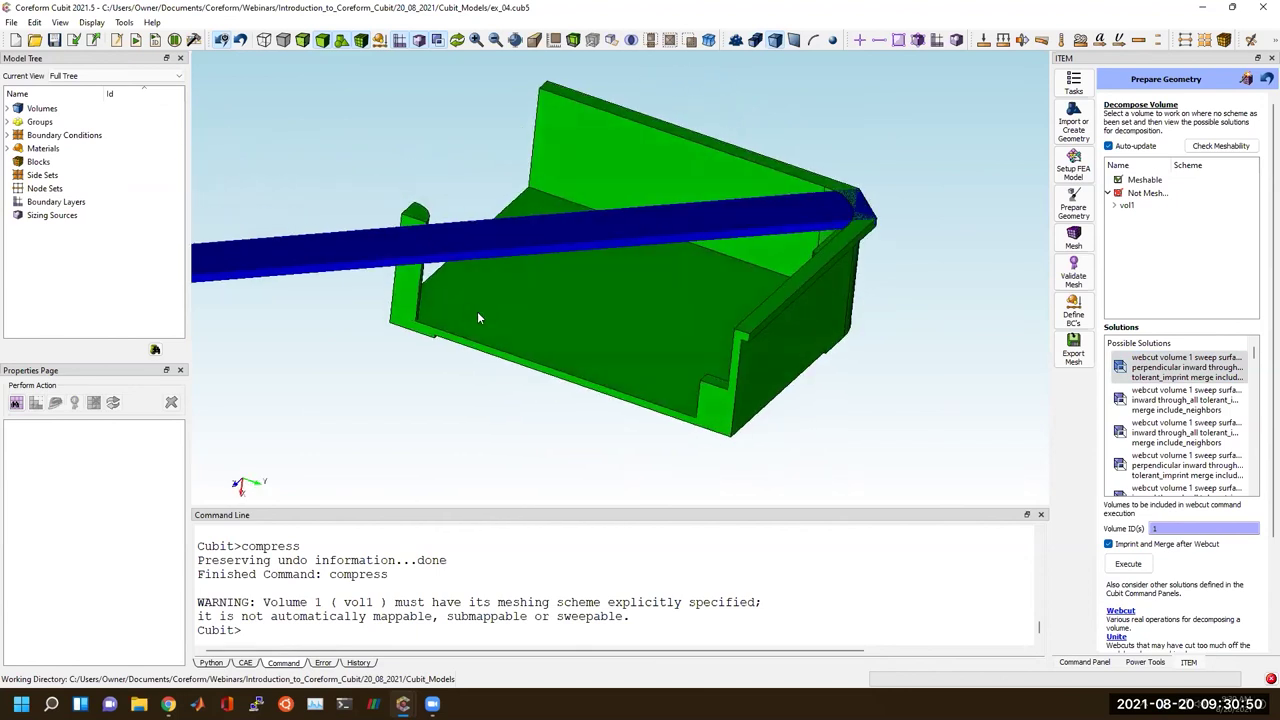
Preview the further suggested webcuts for volume 1 one after another on the quarter model.
left_click(1176, 397)
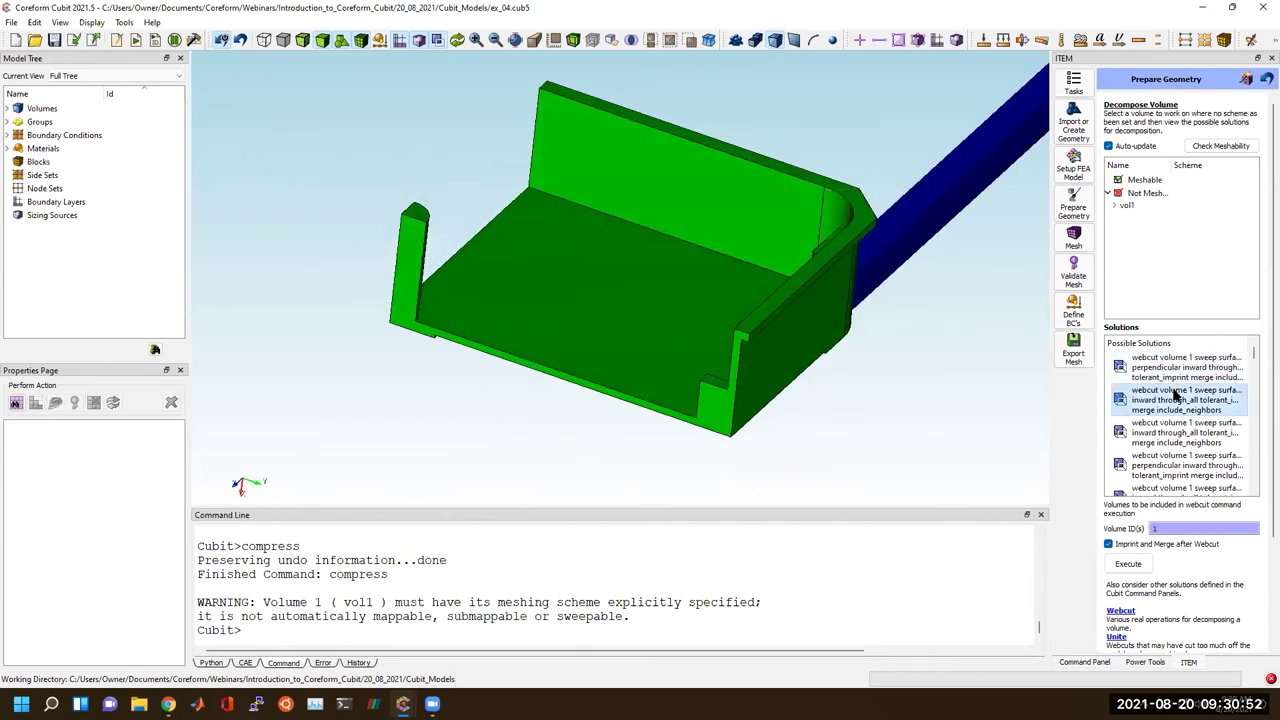
key("Down")
key("Down")
key("Down")
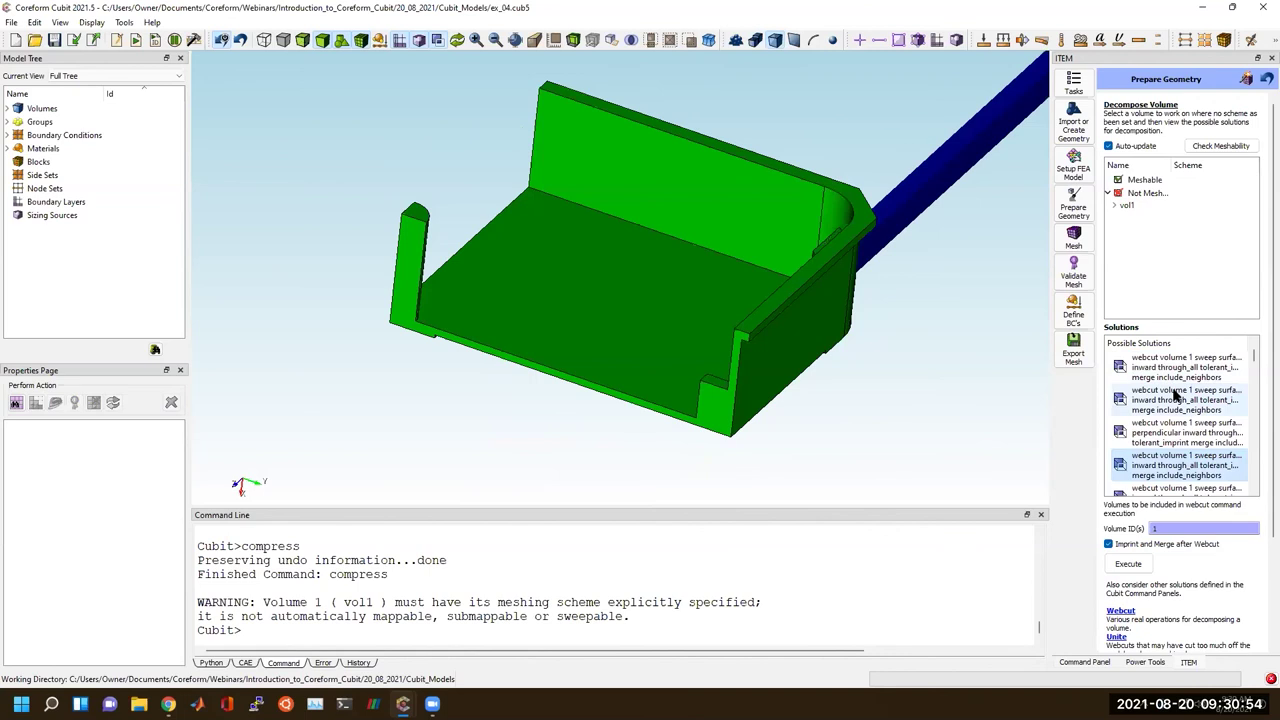
key("Down")
key("Down")
key("Down")
key("Down")
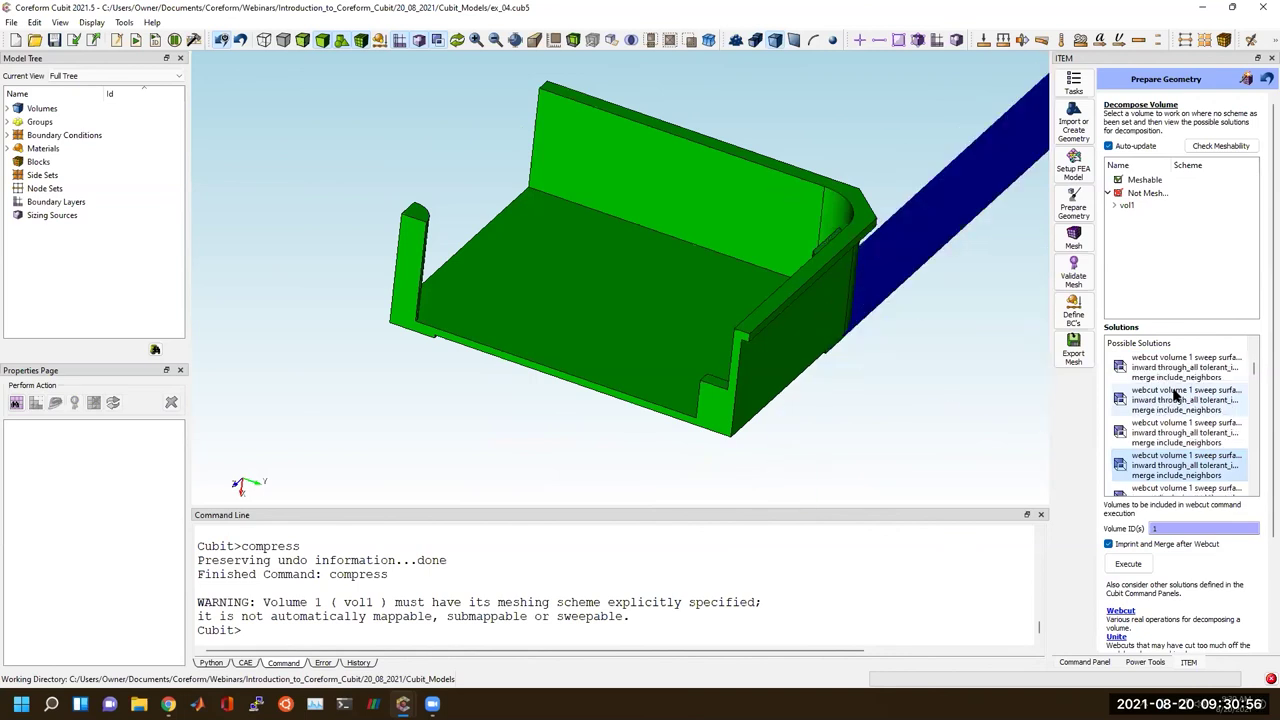
key("Down")
key("Down")
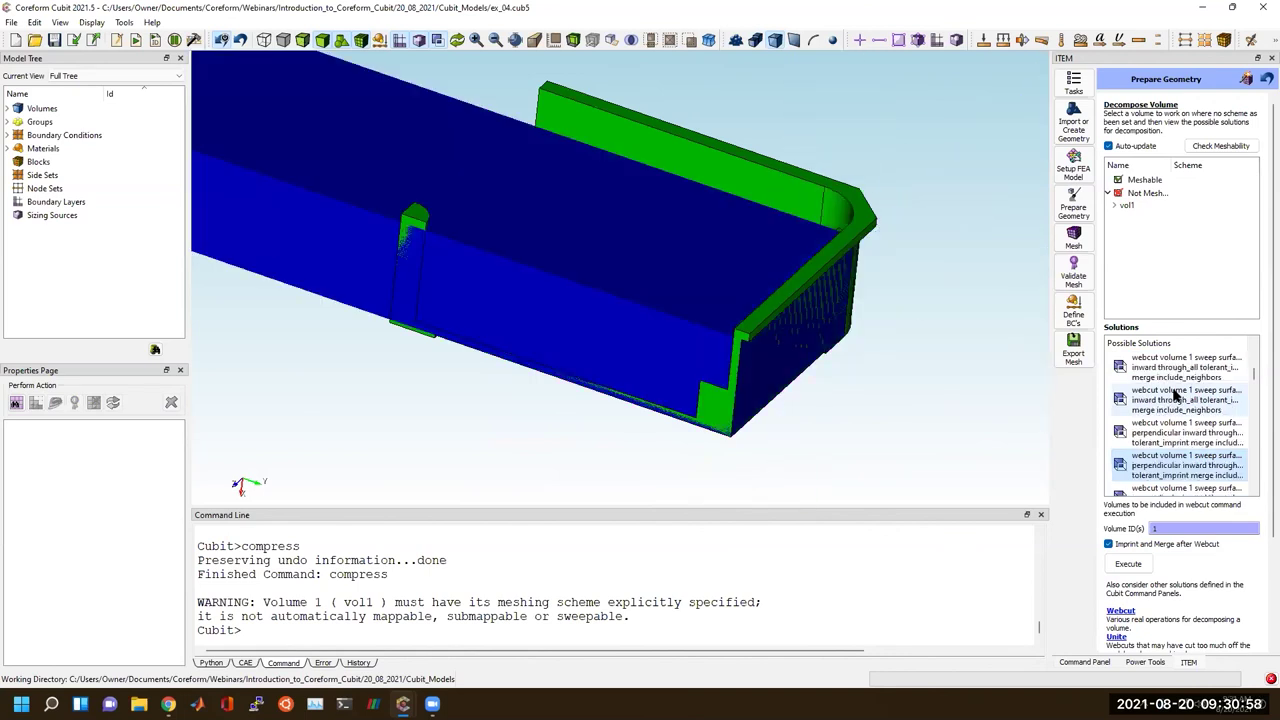
scroll(1210, 390, "down", 1)
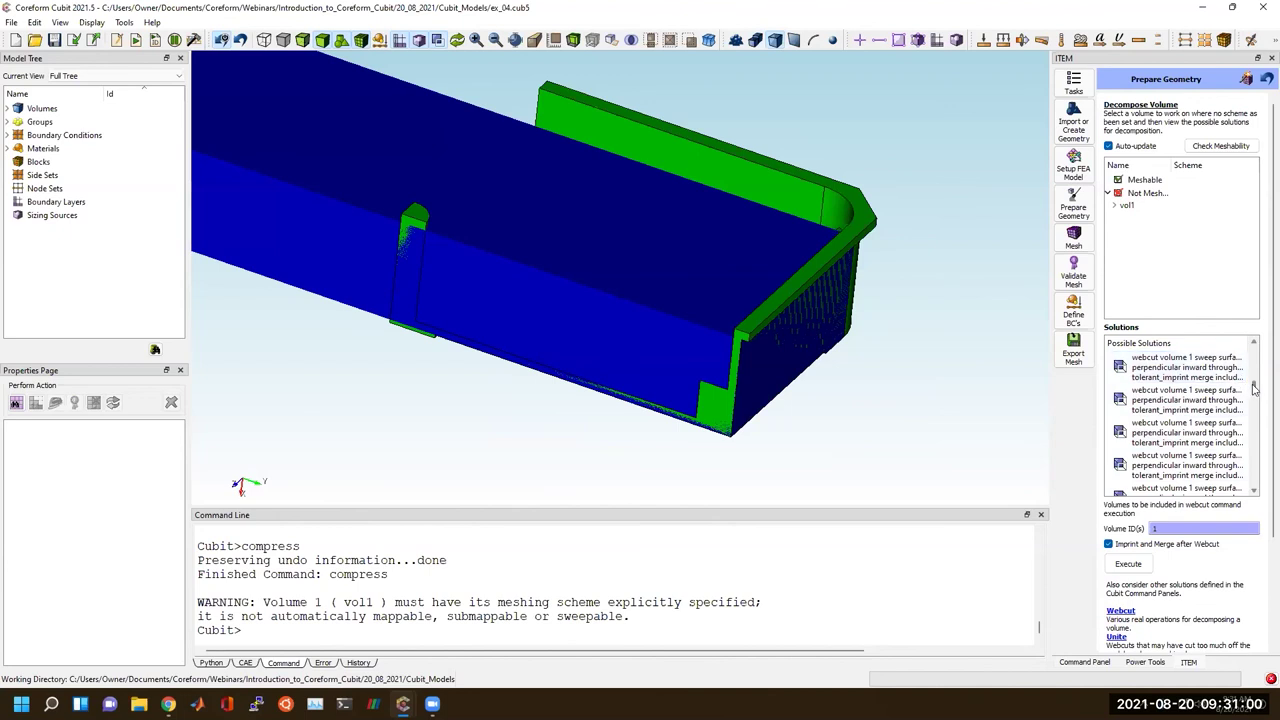
mouse_move(1256, 404)
left_mouse_down()
mouse_move(1251, 490)
mouse_move(1247, 407)
left_mouse_up()
scroll(1250, 405, "up", 3)
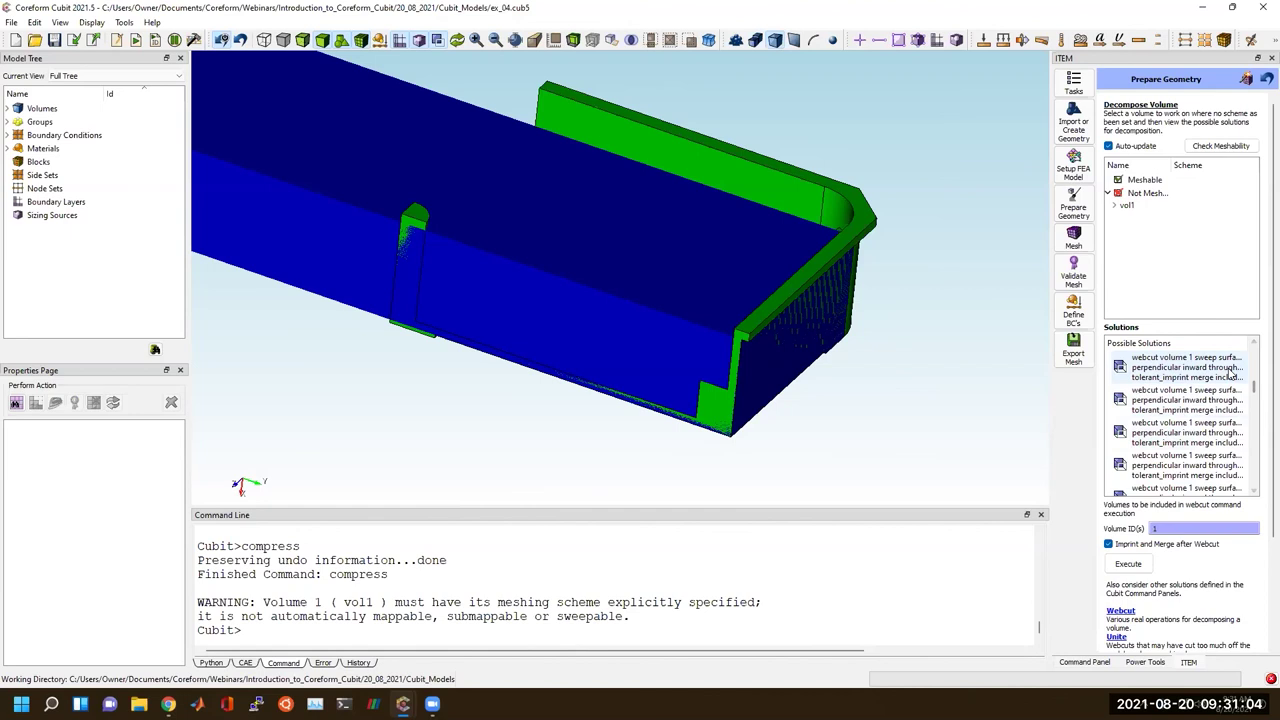
Go through the suggested webcuts again and select the perpendicular inward surface sweep that cuts off the upright corner post.
left_click(1206, 385)
key("Down")
key("Down")
key("Down")
key("Down")
key("Down")
key("Down")
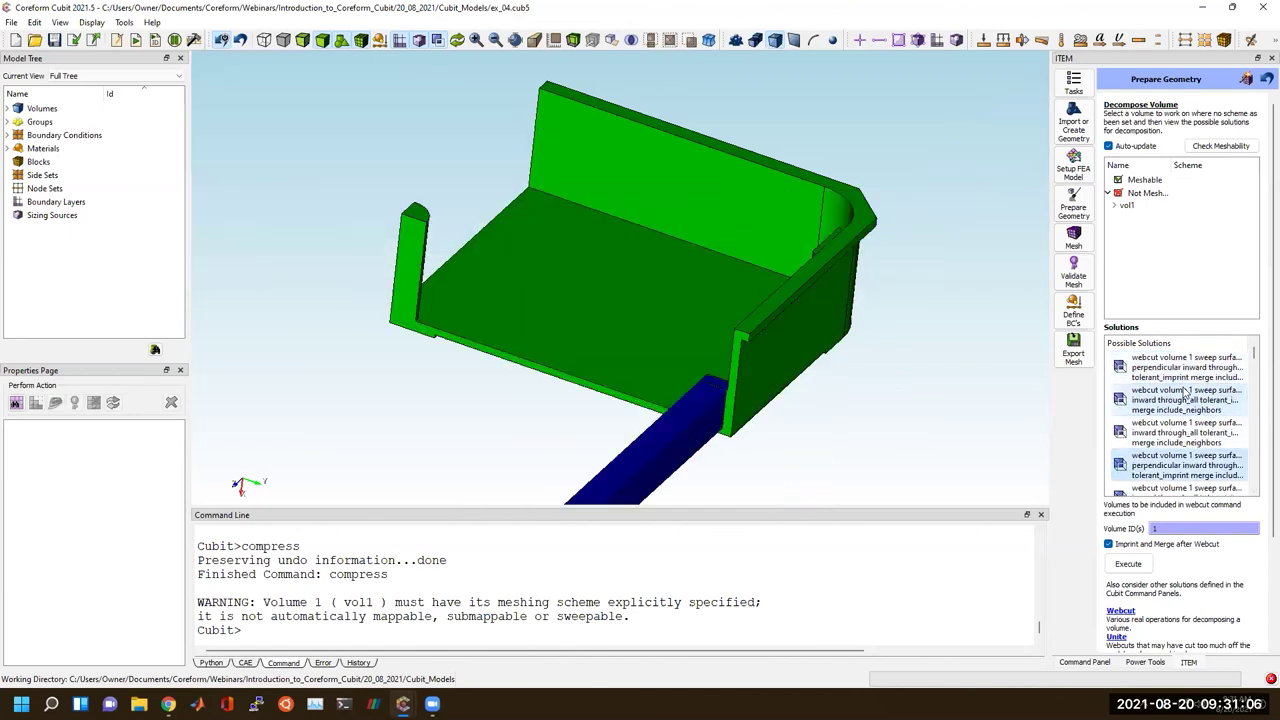
scroll(1186, 395, "down", 2)
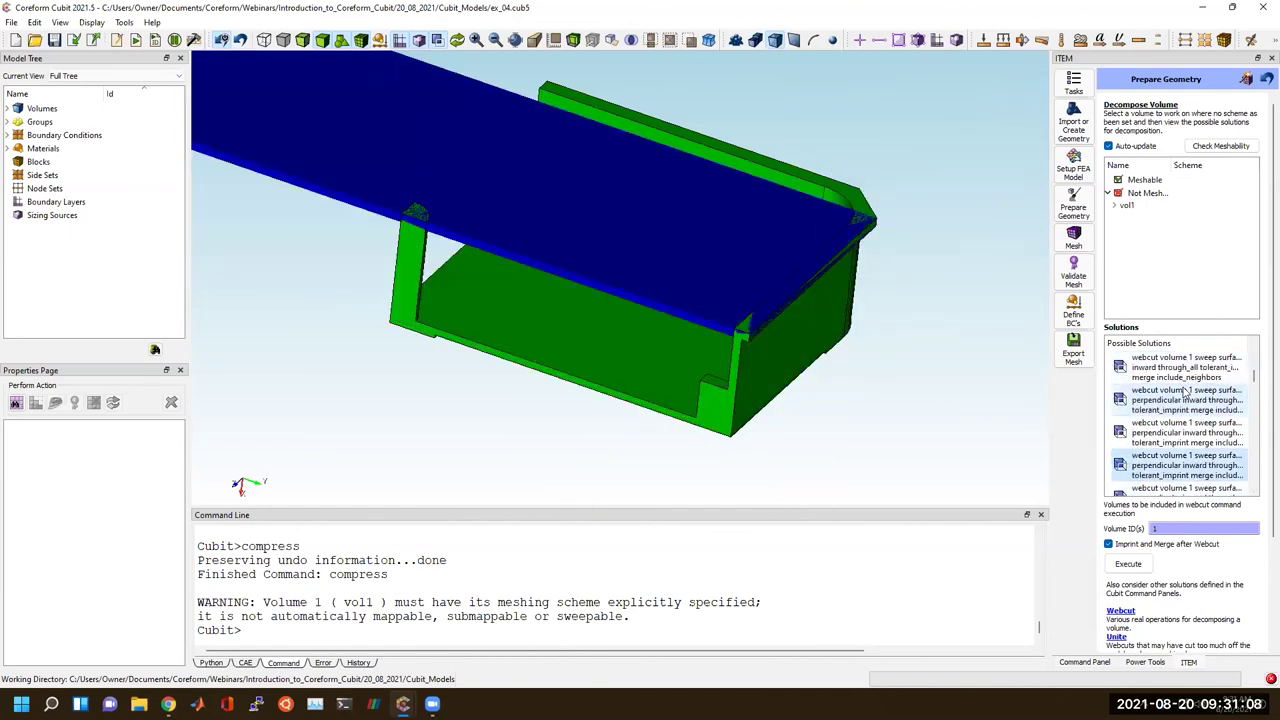
scroll(1186, 395, "down", 2)
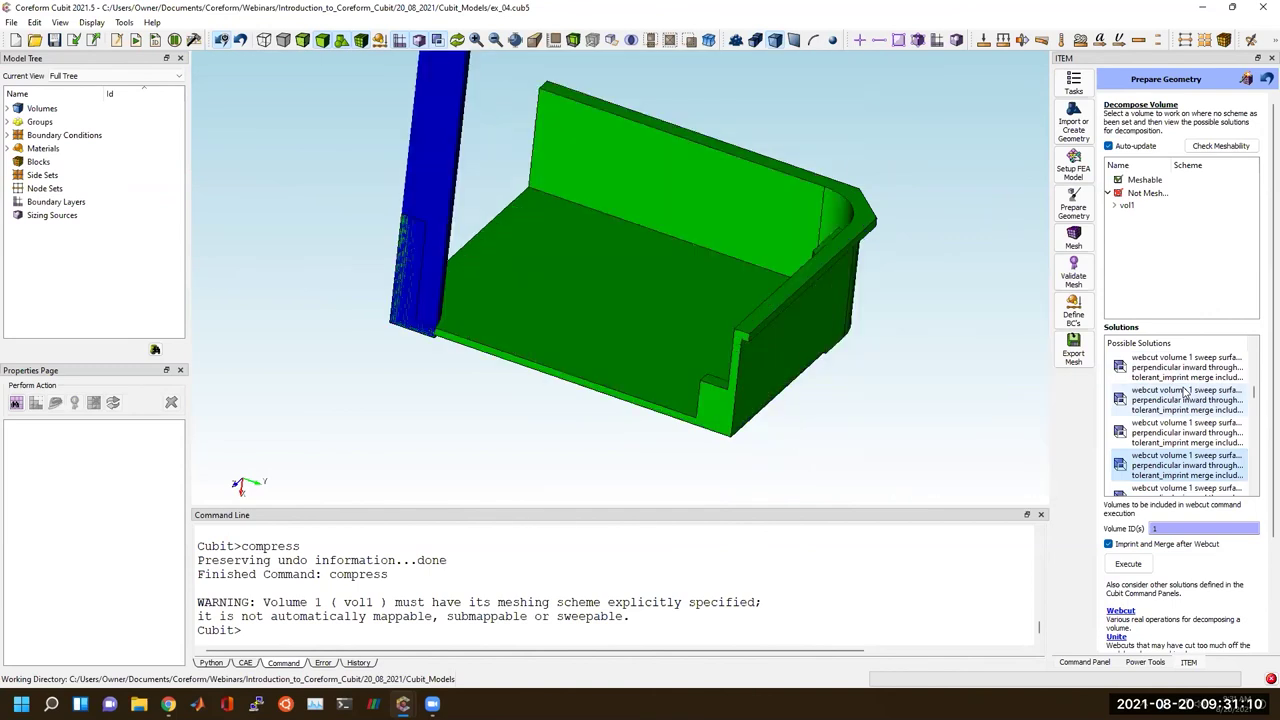
Inspect the previewed cut from beneath the corner post and execute it on volume 1 with imprint and merge.
left_click_drag(540, 292, 672, 118)
scroll(460, 202, "up", 3)
middle_click_drag(460, 202, 620, 402)
scroll(595, 270, "up", 4)
left_click_drag(597, 250, 580, 225)
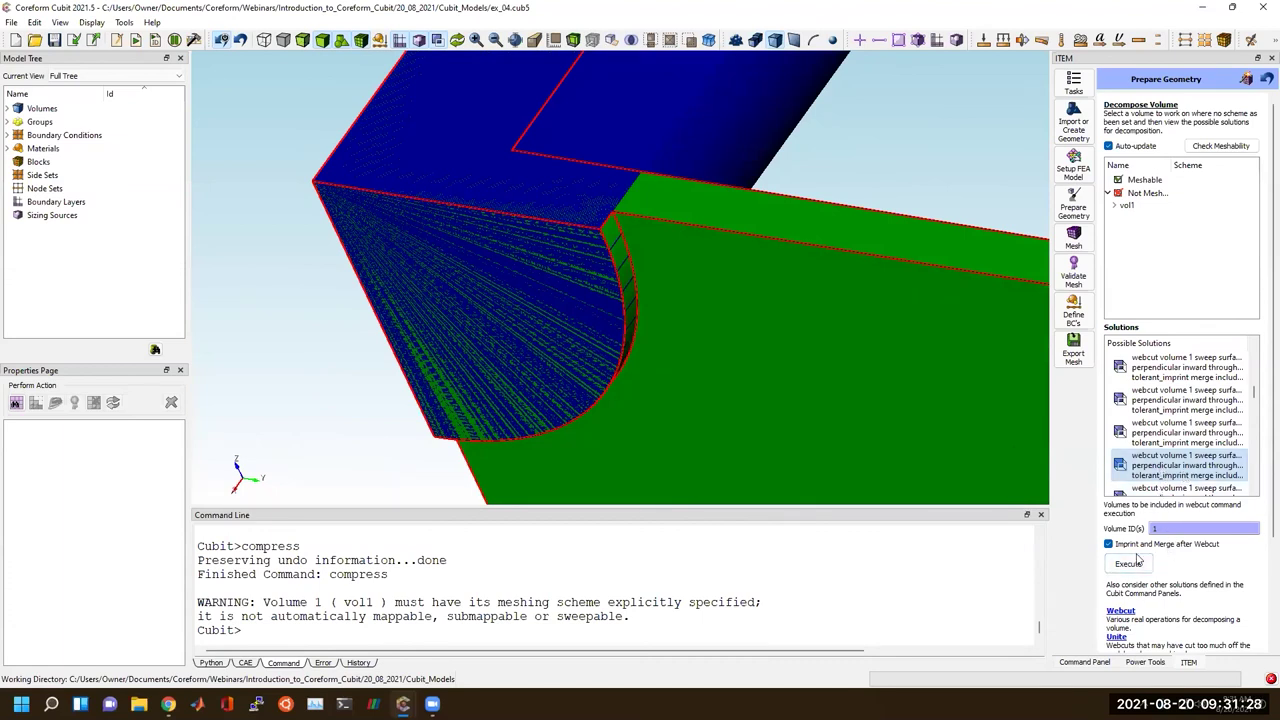
left_click(1130, 563)
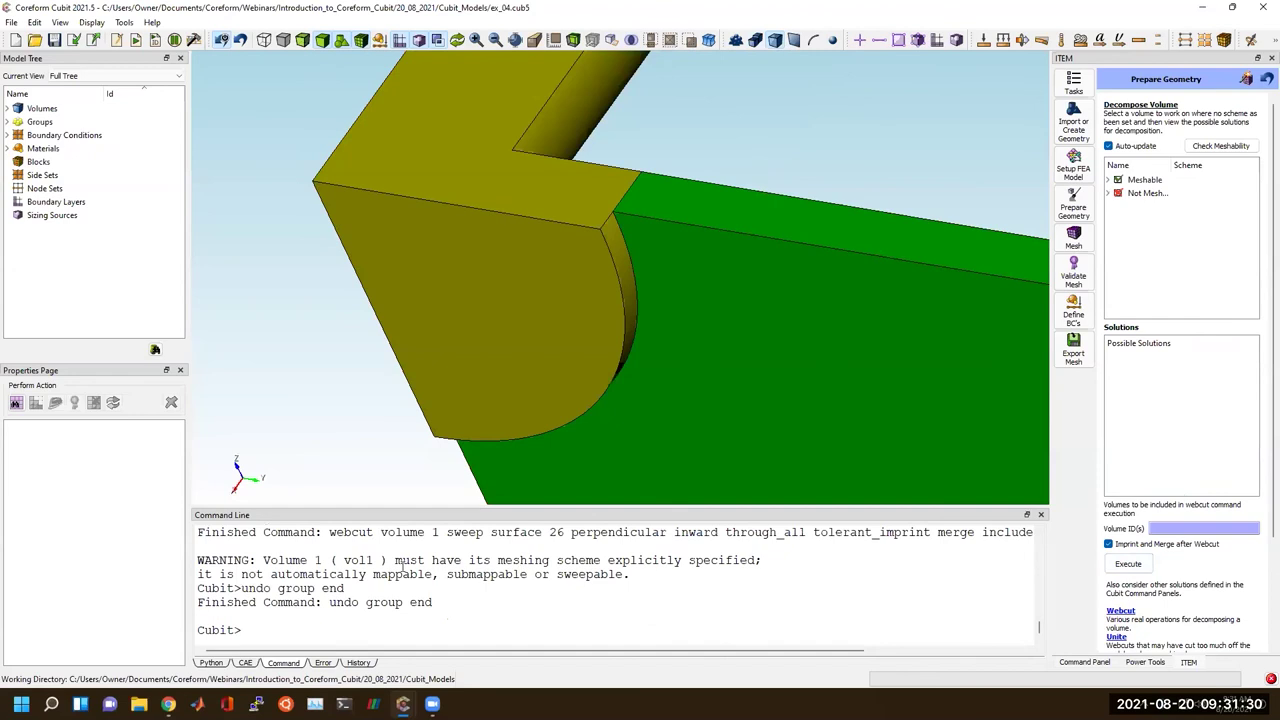
Highlight the sweep surface part of the executed webcut command and show the matching Sweep Surface webcut options.
left_click_drag(330, 532, 546, 532)
left_click(451, 532)
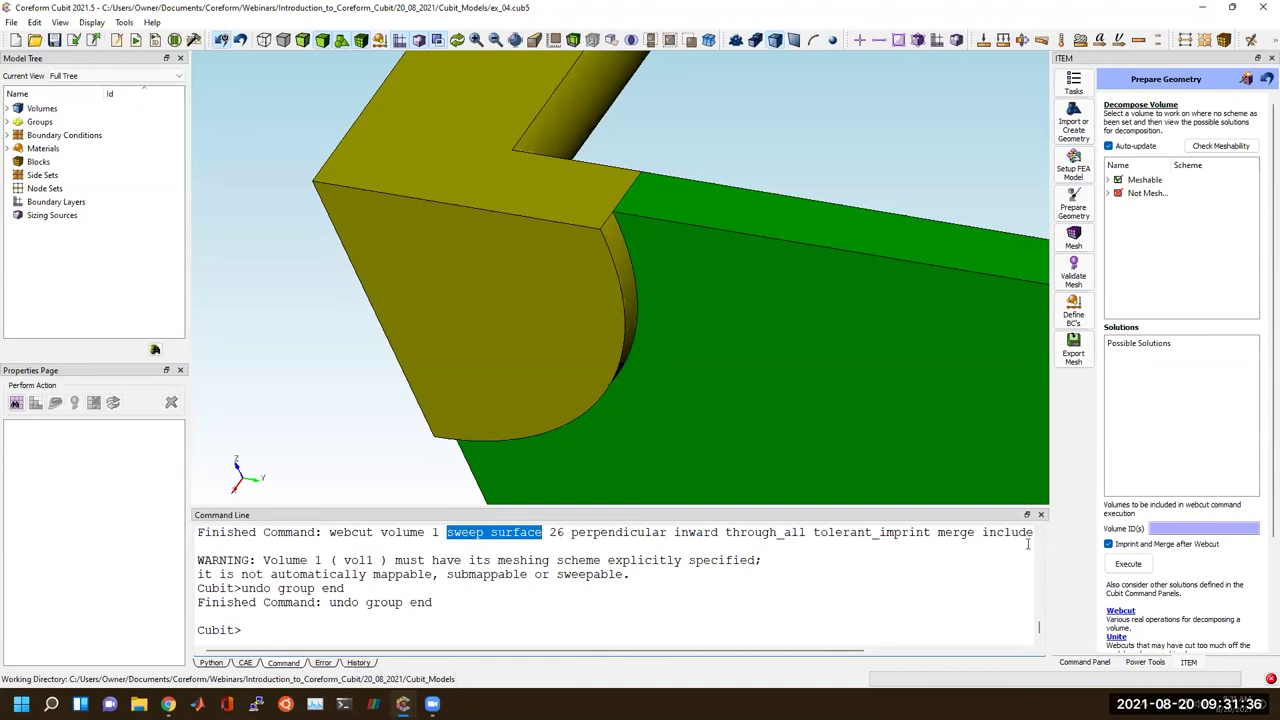
left_click(1085, 663)
left_click(1160, 239)
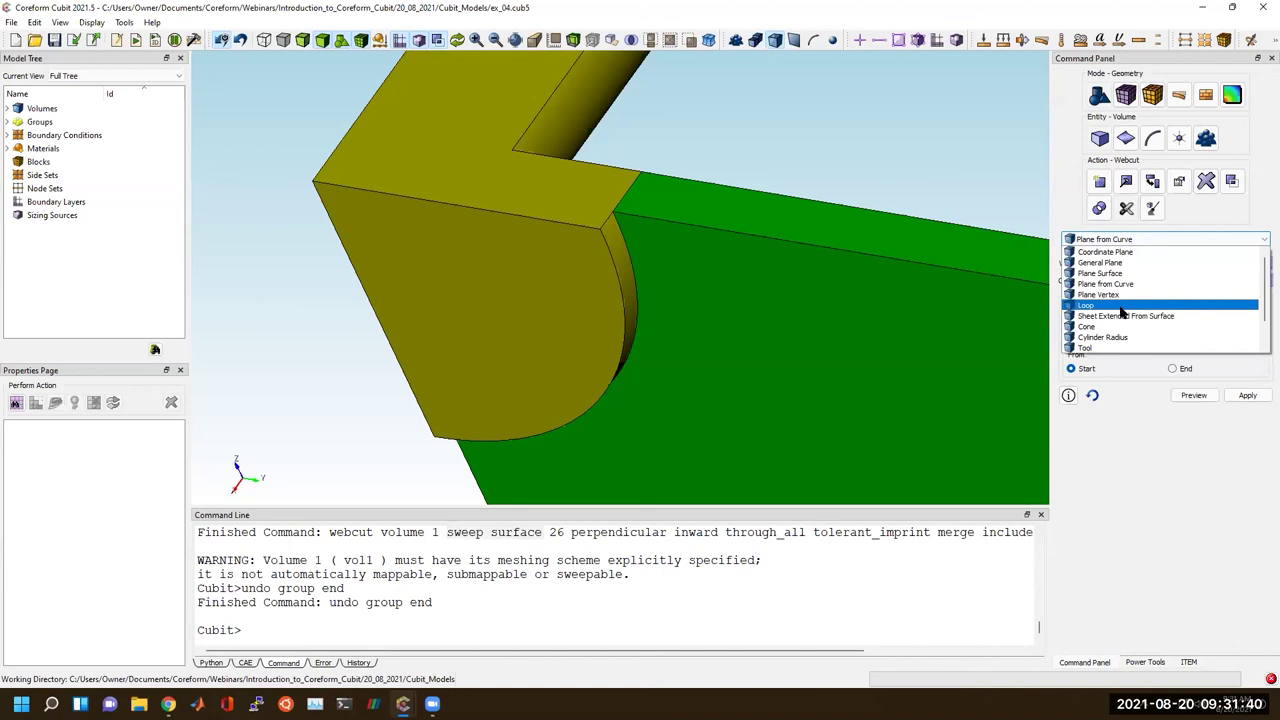
scroll(1120, 310, "down", 1)
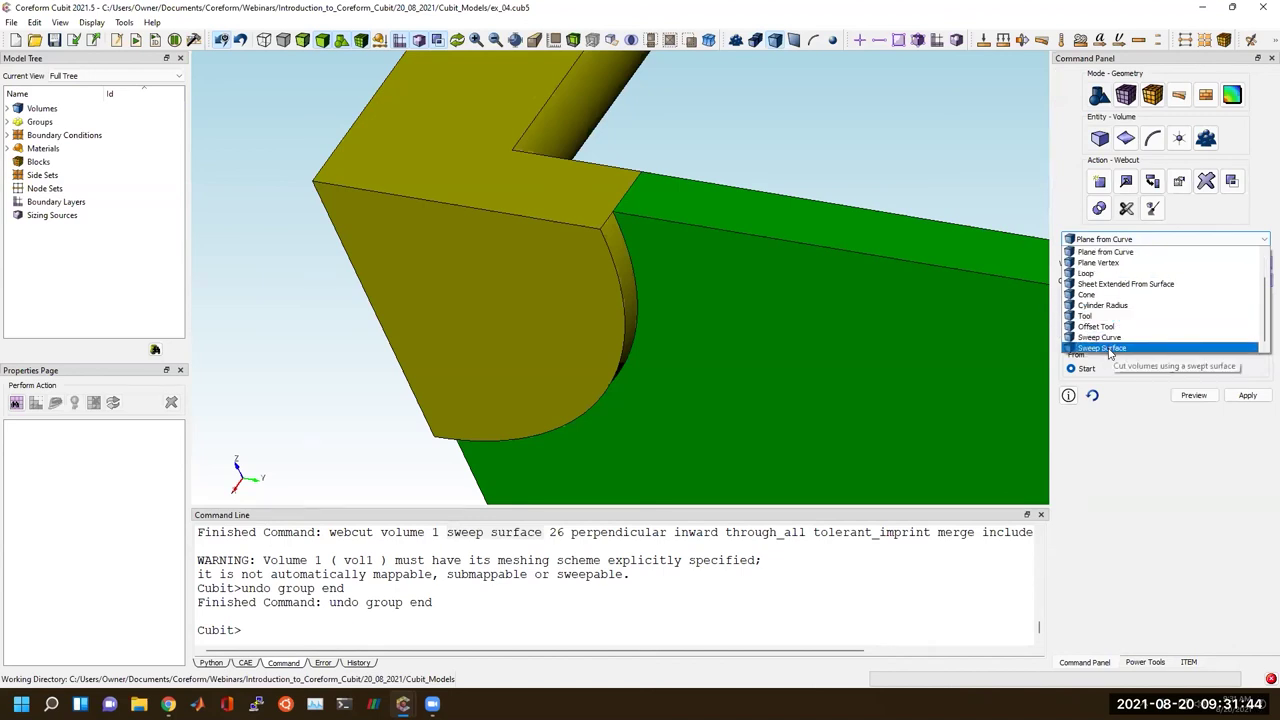
left_click(1108, 349)
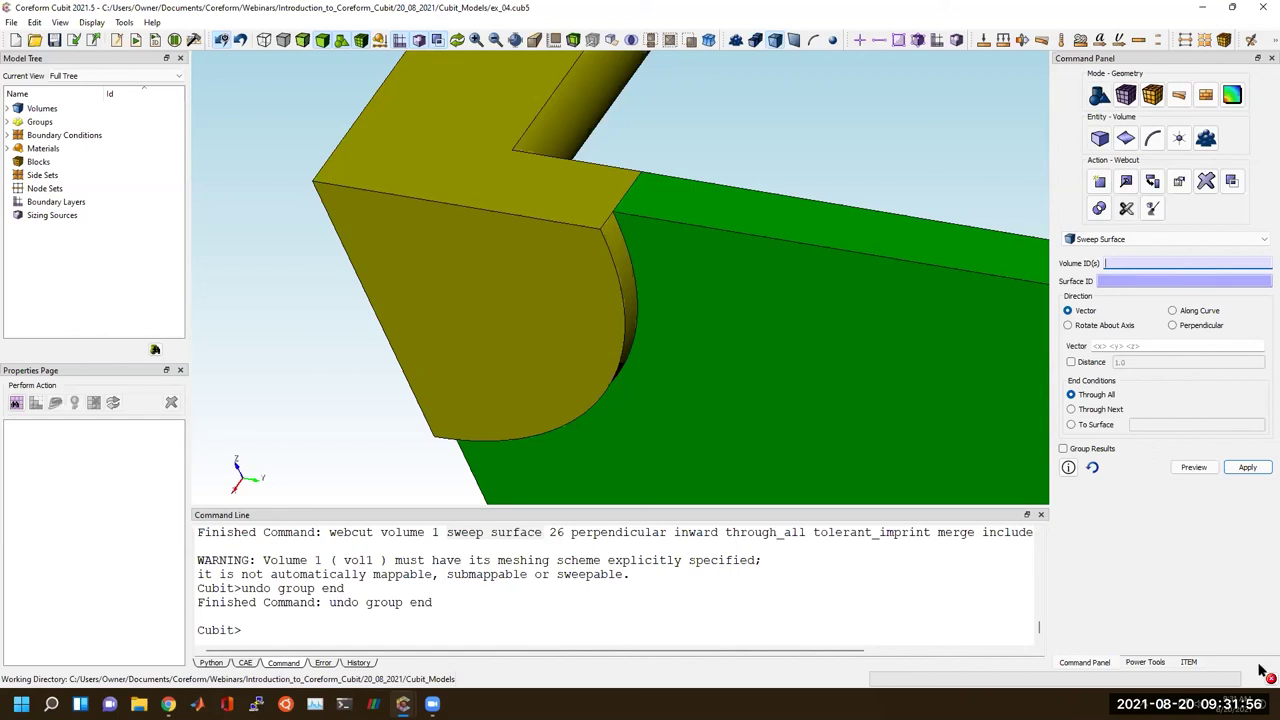
Return to the ITEM wizard, list the meshable volumes and mesh the separated corner post vol1@A.
left_click(1190, 662)
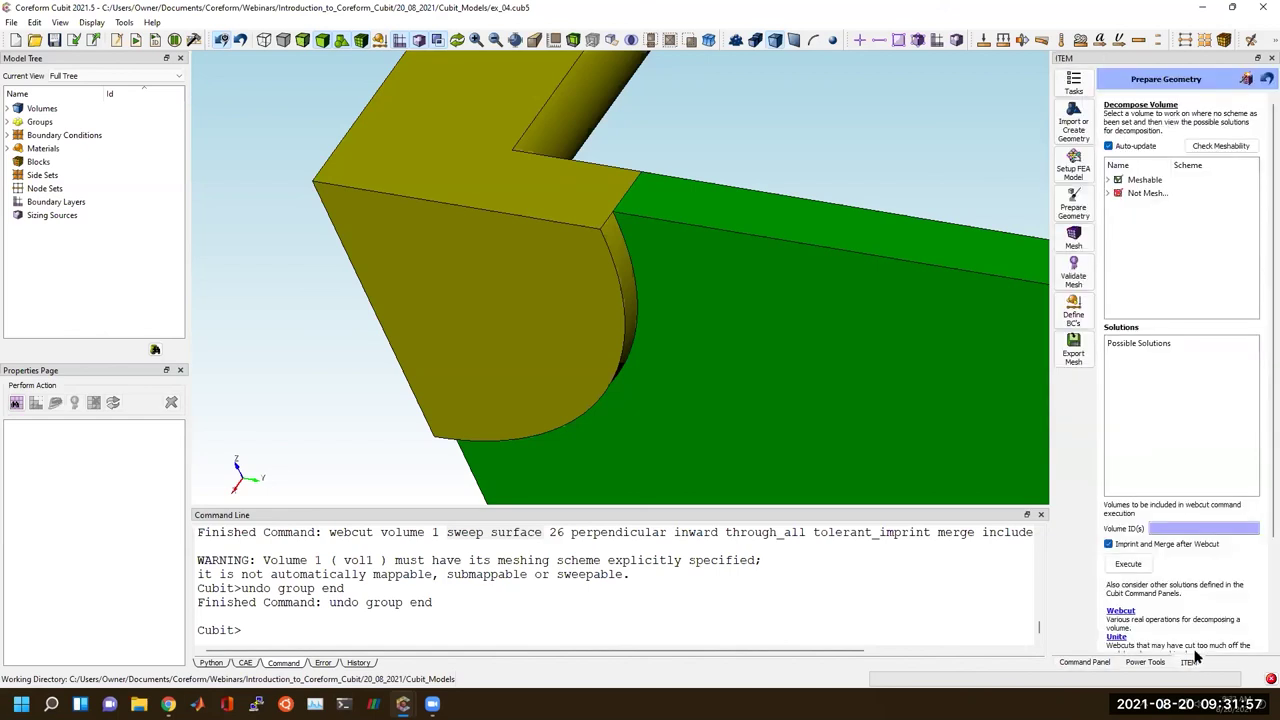
left_click(1111, 180)
left_click(1142, 193)
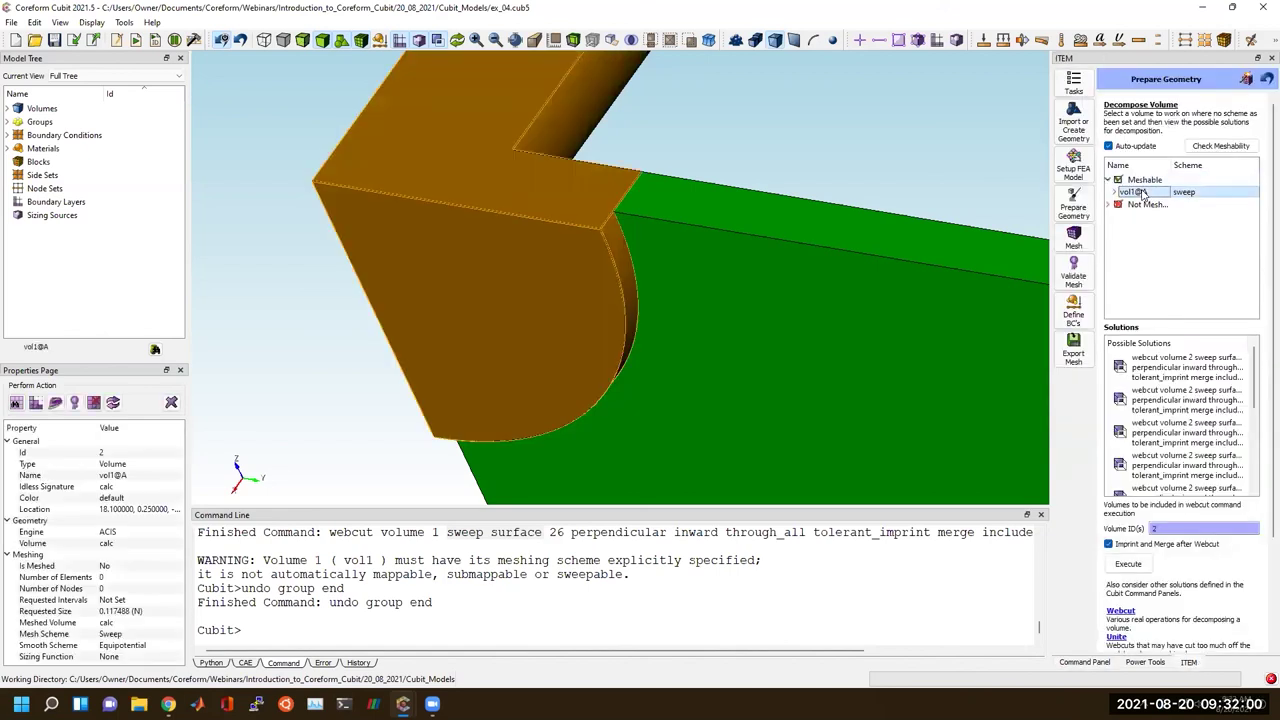
right_click(1145, 195)
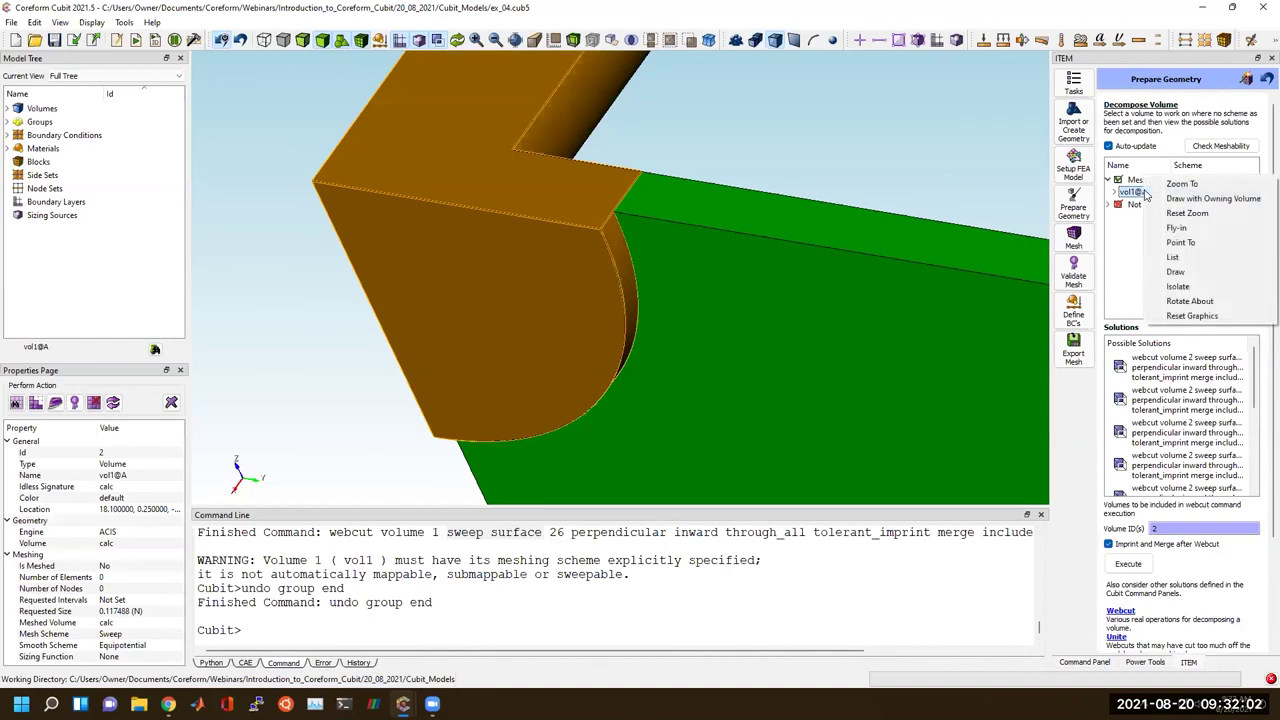
left_click(564, 228)
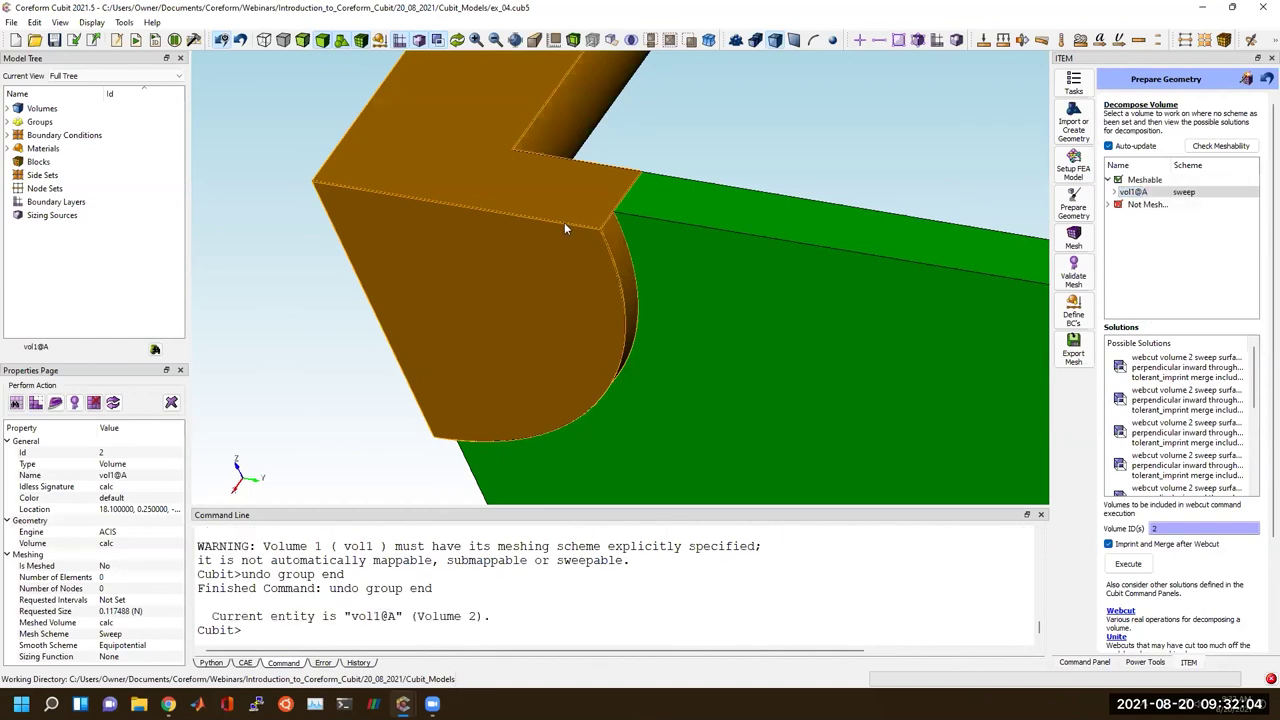
right_click(508, 234)
left_click(542, 462)
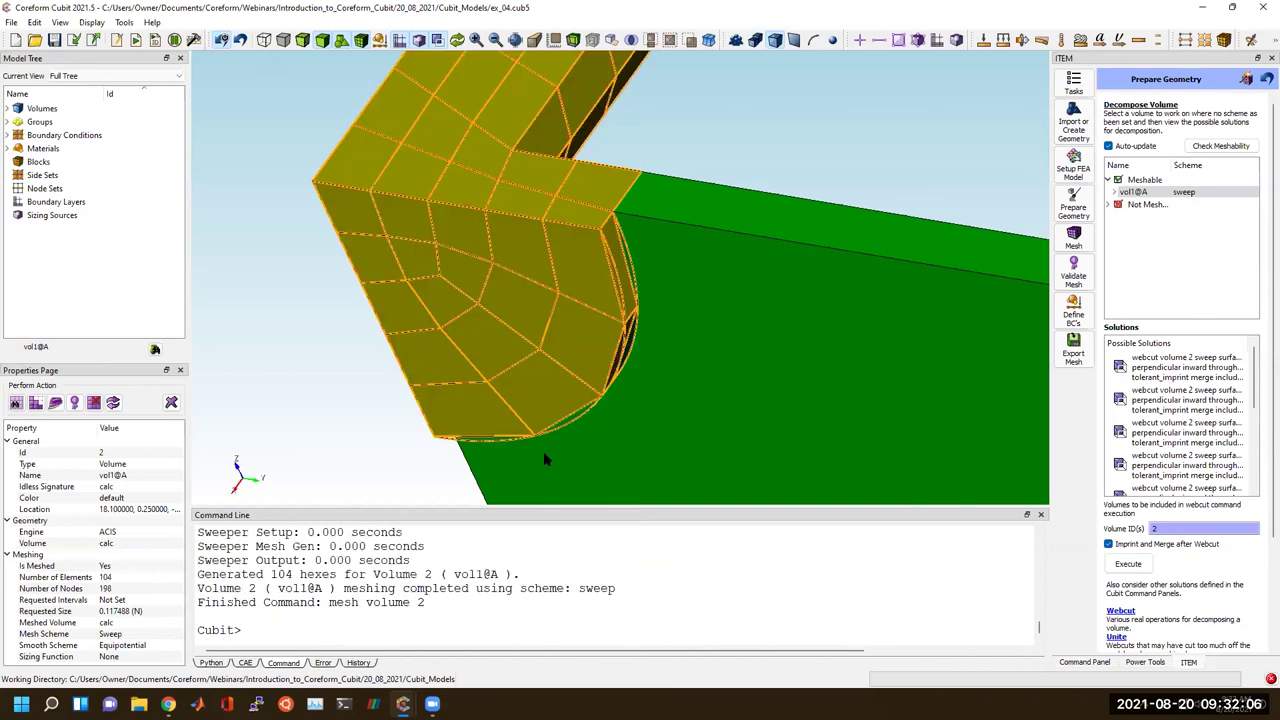
scroll(757, 123, "down", 5)
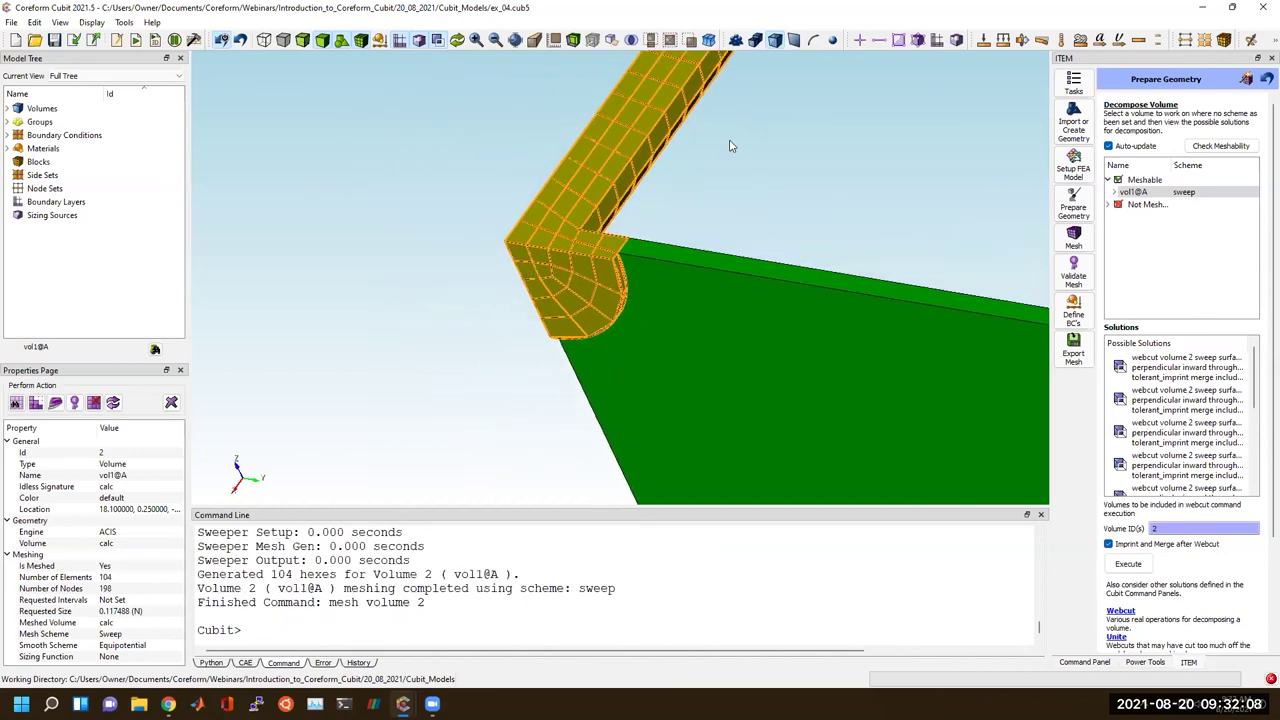
left_click(730, 146)
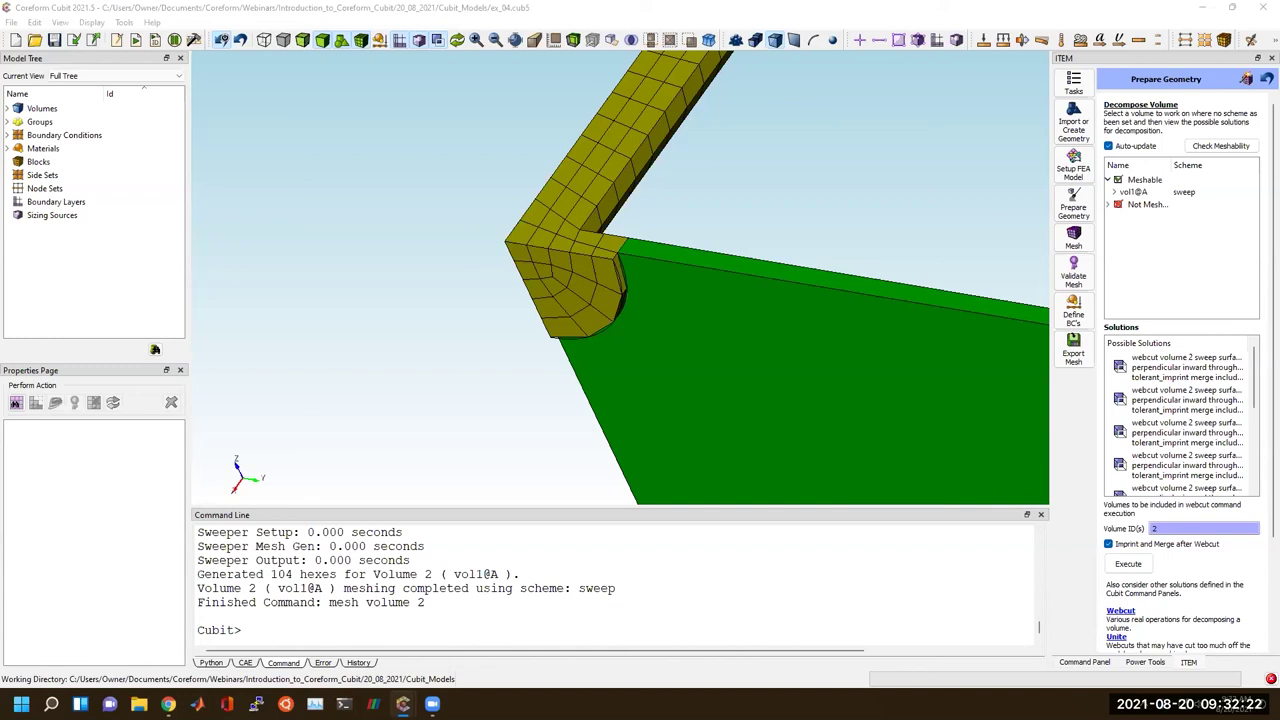
Preview the second suggested webcut for the corner post, set volume 2 as the volume to cut and execute it.
scroll(741, 348, "down", 5)
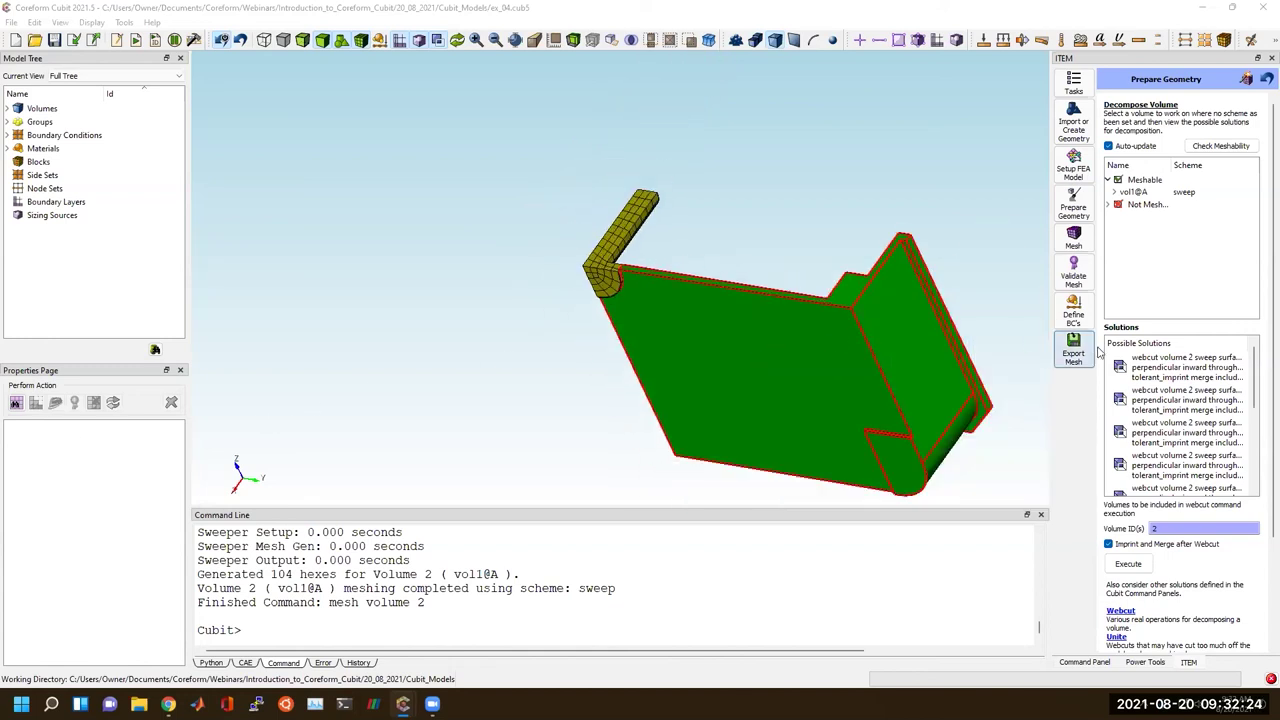
left_click(1142, 206)
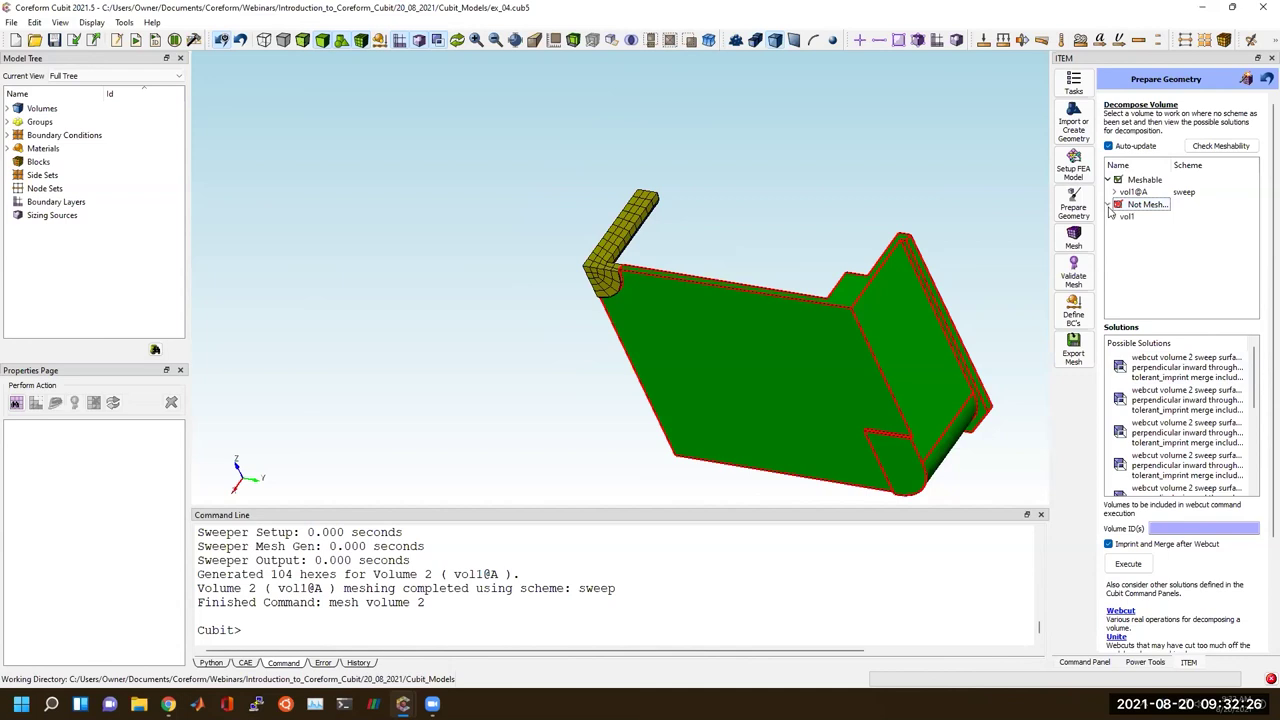
left_click(1156, 378)
left_click(1150, 405)
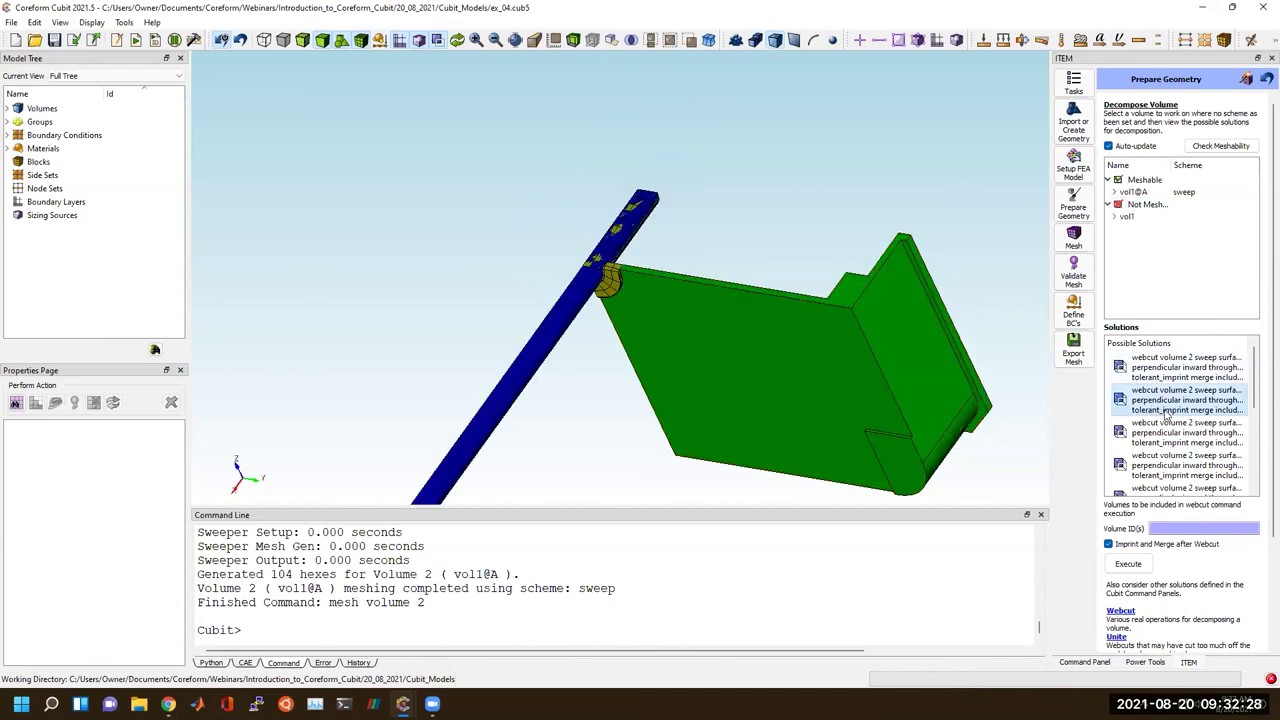
scroll(620, 283, "up", 3)
left_click_drag(632, 213, 600, 218)
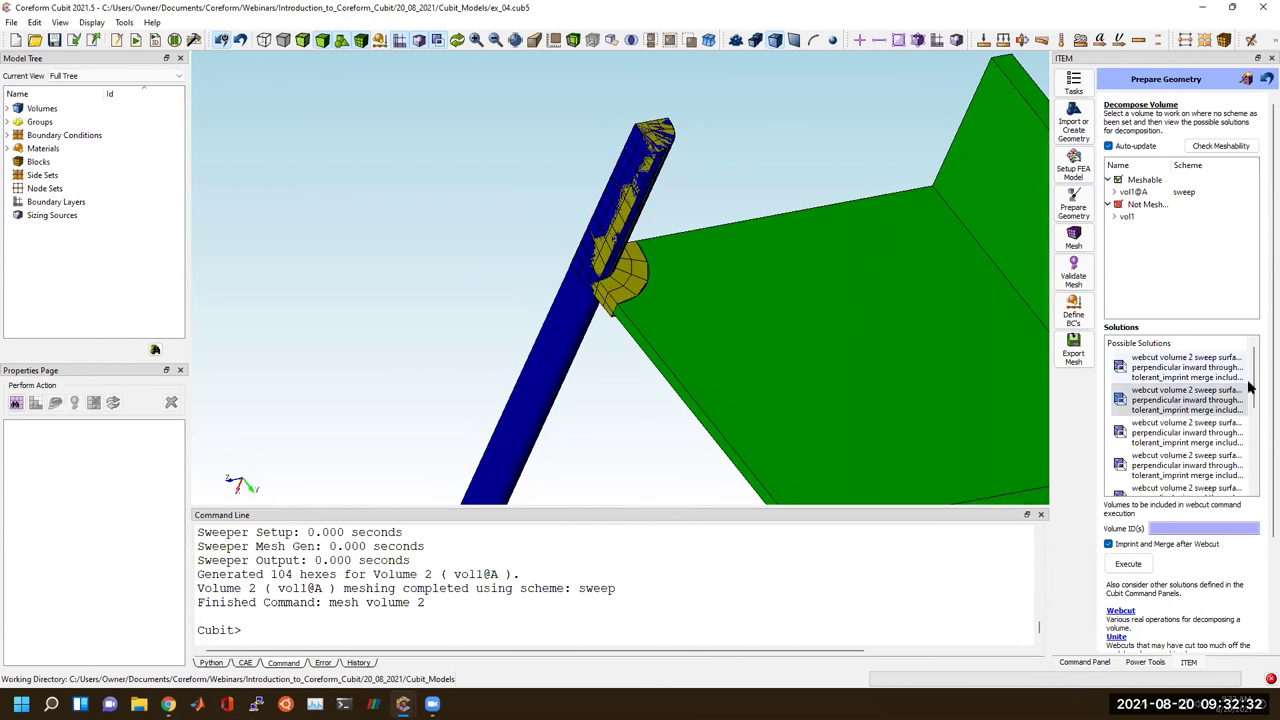
left_click_drag(740, 324, 866, 263)
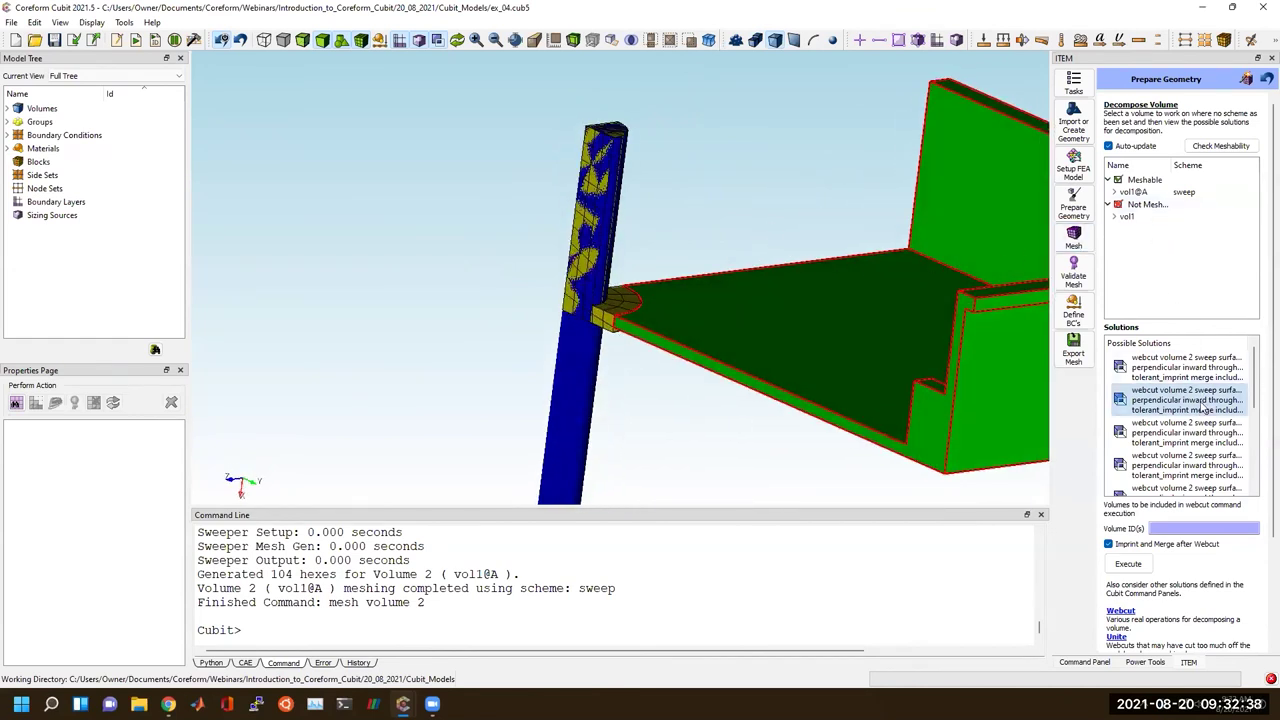
left_click(1210, 524)
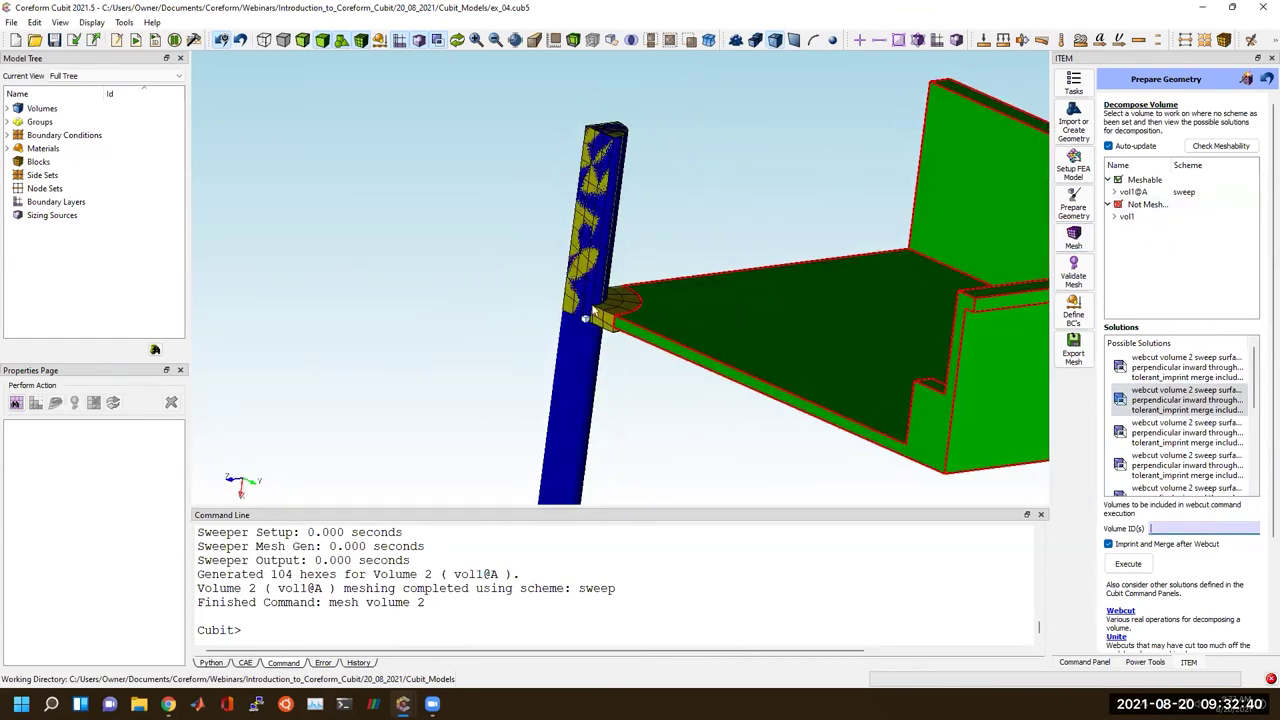
left_click(584, 300)
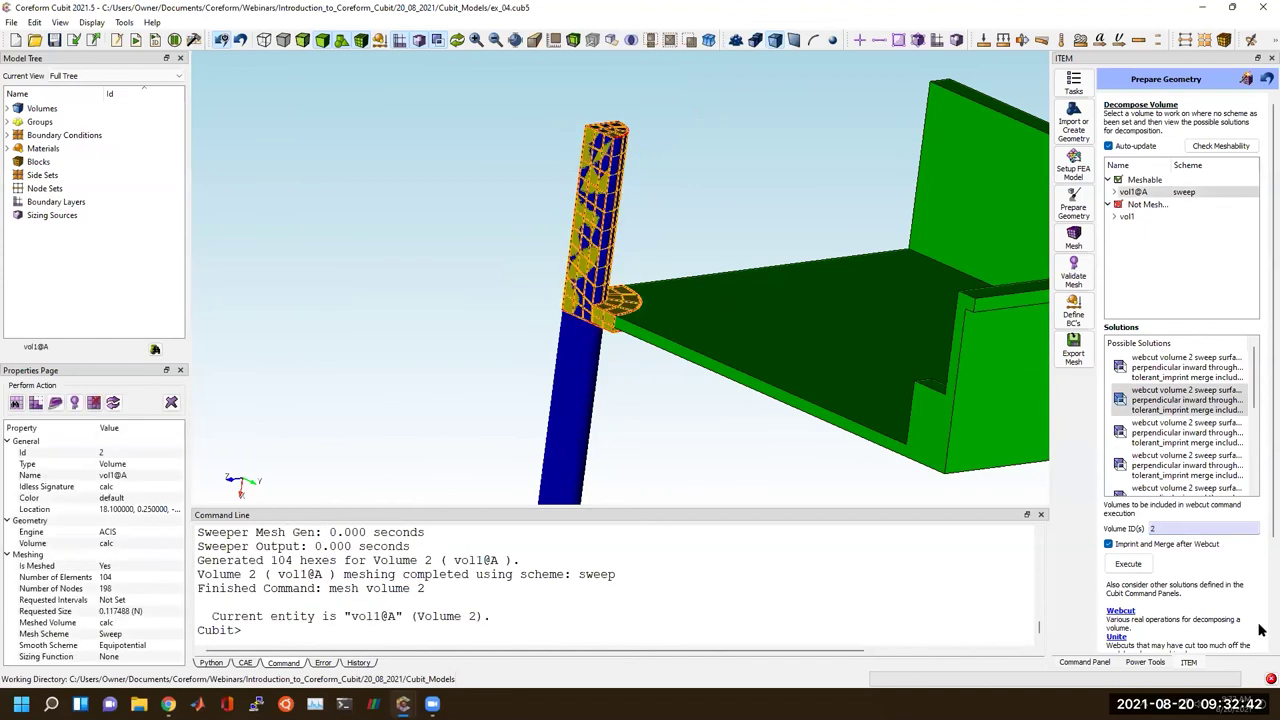
left_click(1128, 564)
scroll(605, 350, "up", 5)
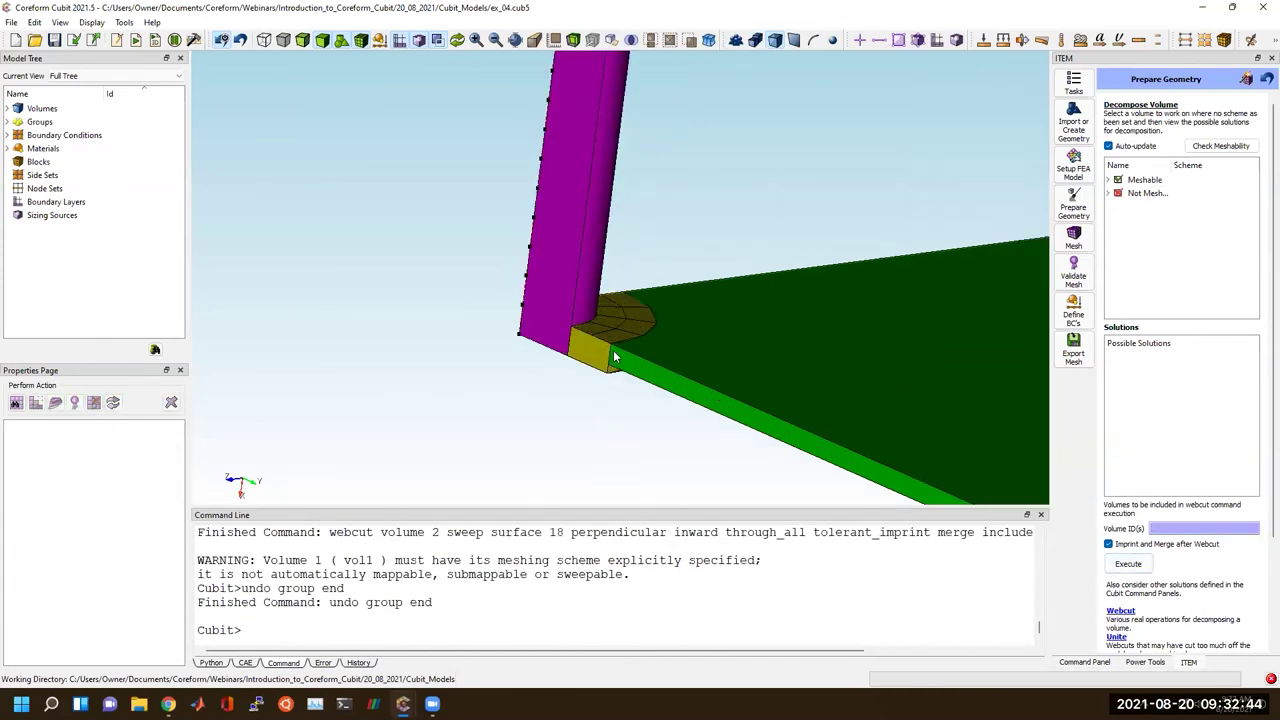
Set the webcut volume IDs to all and recheck the meshability of the volumes.
left_click(1073, 205)
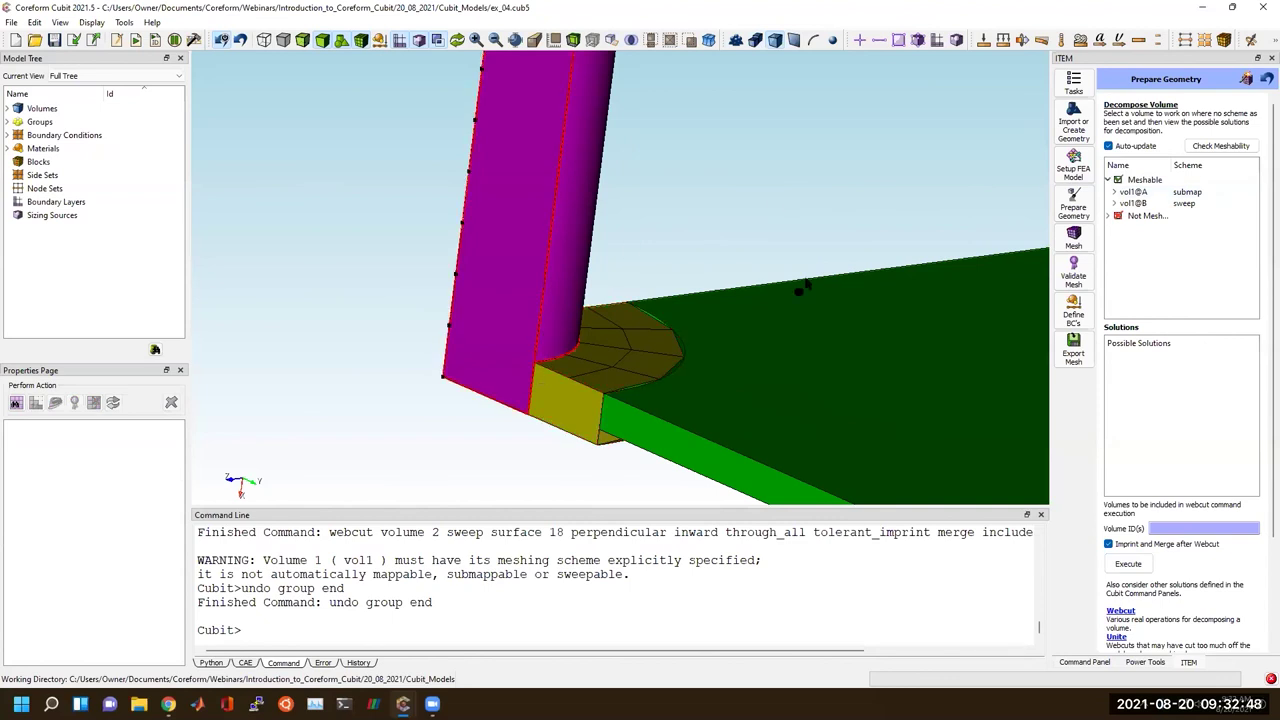
left_click(1188, 526)
type("all")
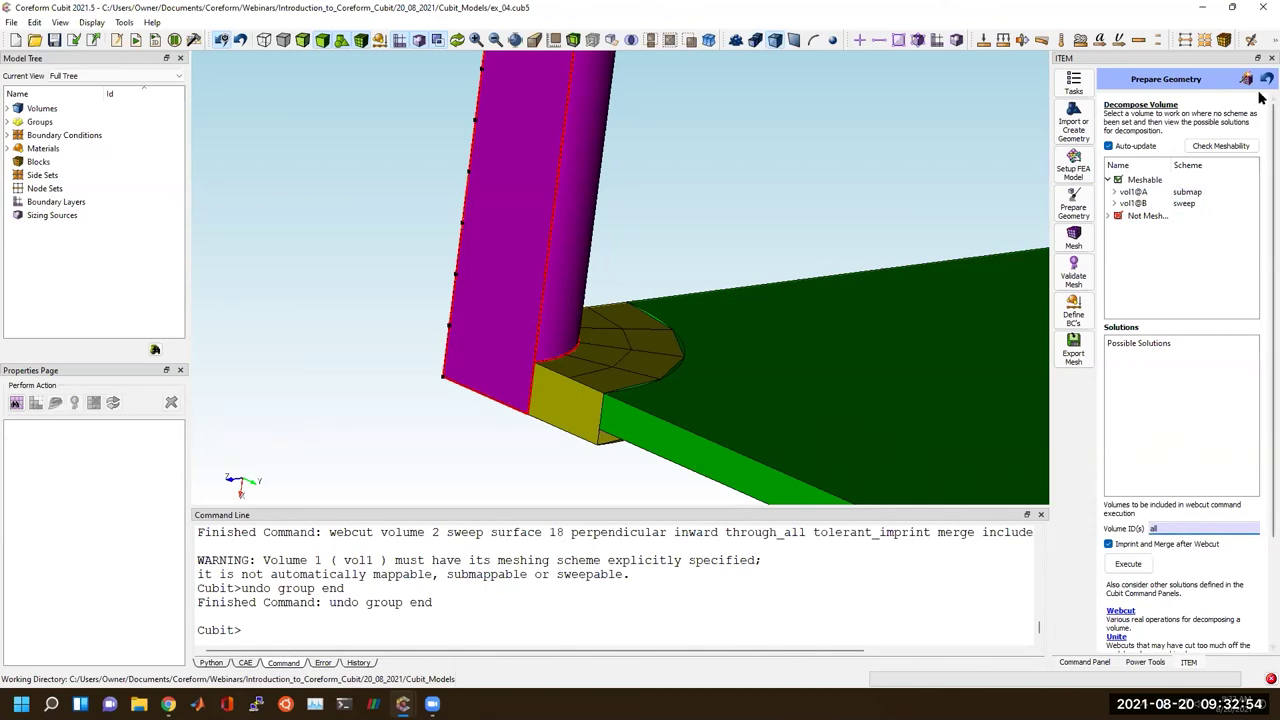
left_click(1220, 146)
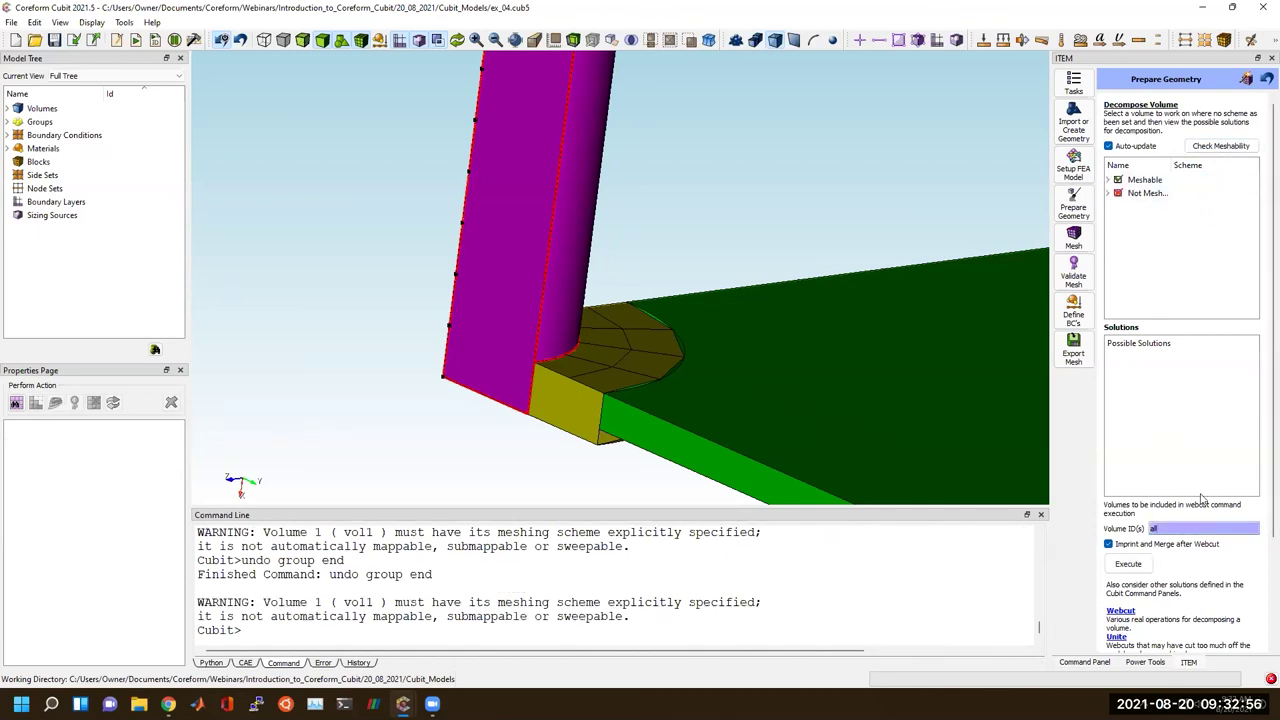
Select the meshable volumes vol1@A and vol1@B together and preview their first two suggested webcuts.
left_click(1140, 181)
left_click(1112, 180)
left_click(1133, 192)
left_click(1137, 204, "shift")
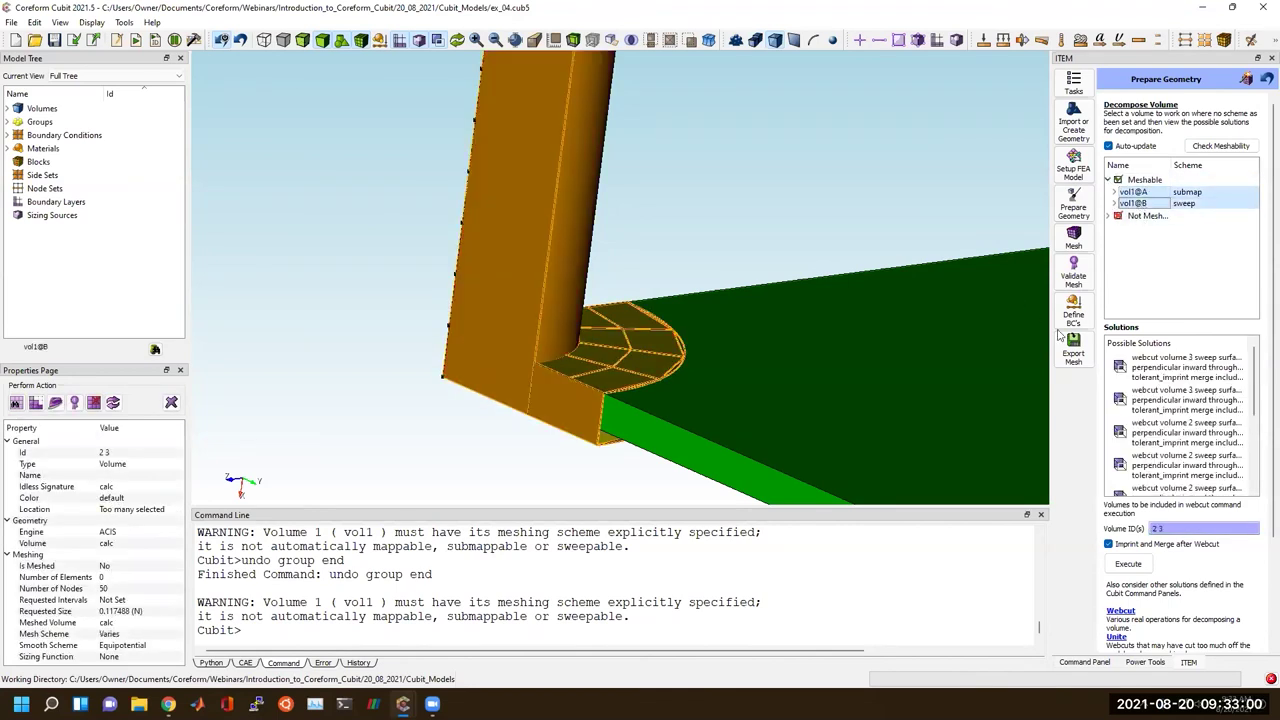
left_click(1145, 365)
left_click(1154, 392)
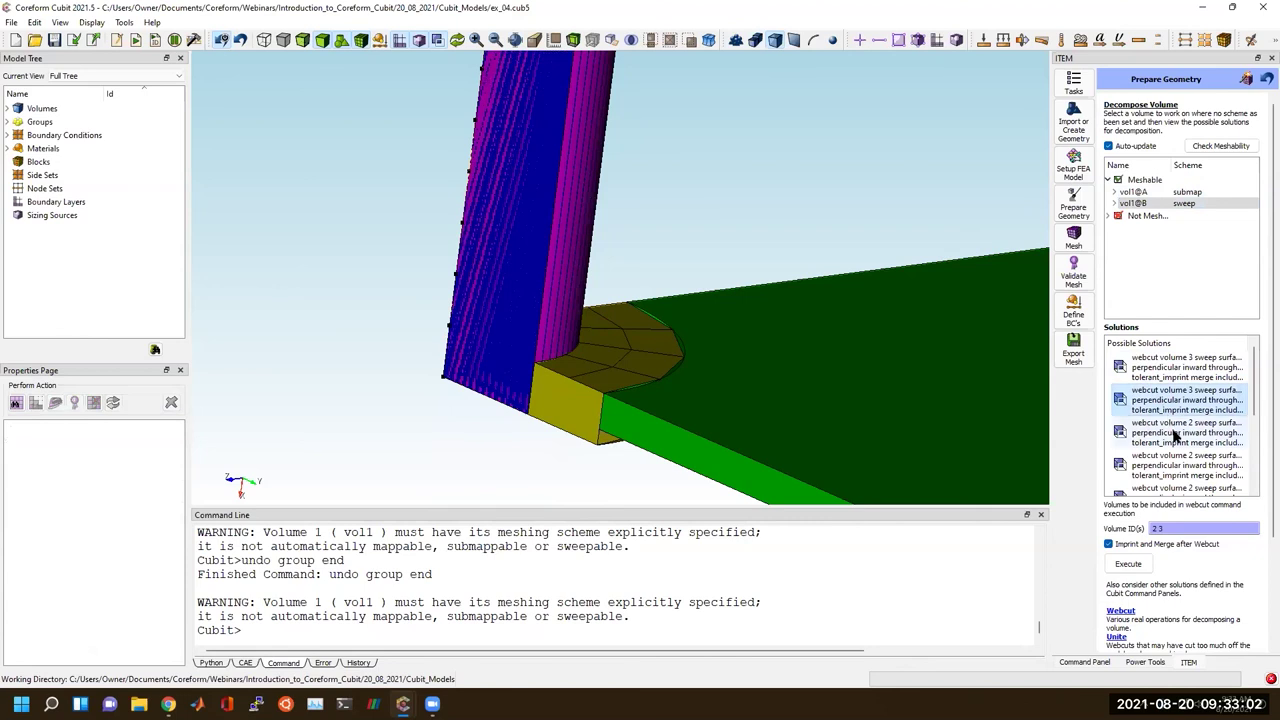
Try the suggested webcut that sweeps surface 44 perpendicular inward through volumes 2 and 3, and undo it.
left_click(1176, 434)
scroll(940, 374, "down", 3)
scroll(575, 228, "up", 4)
left_click(1120, 565)
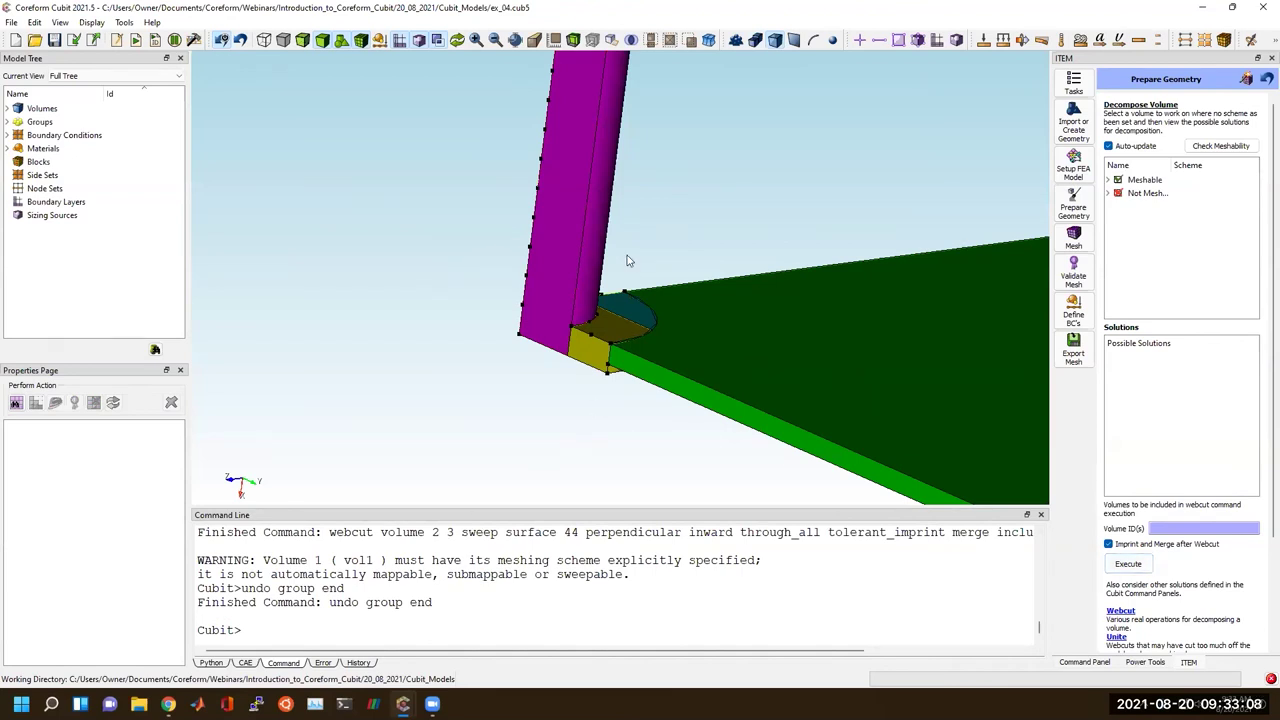
left_click(241, 40)
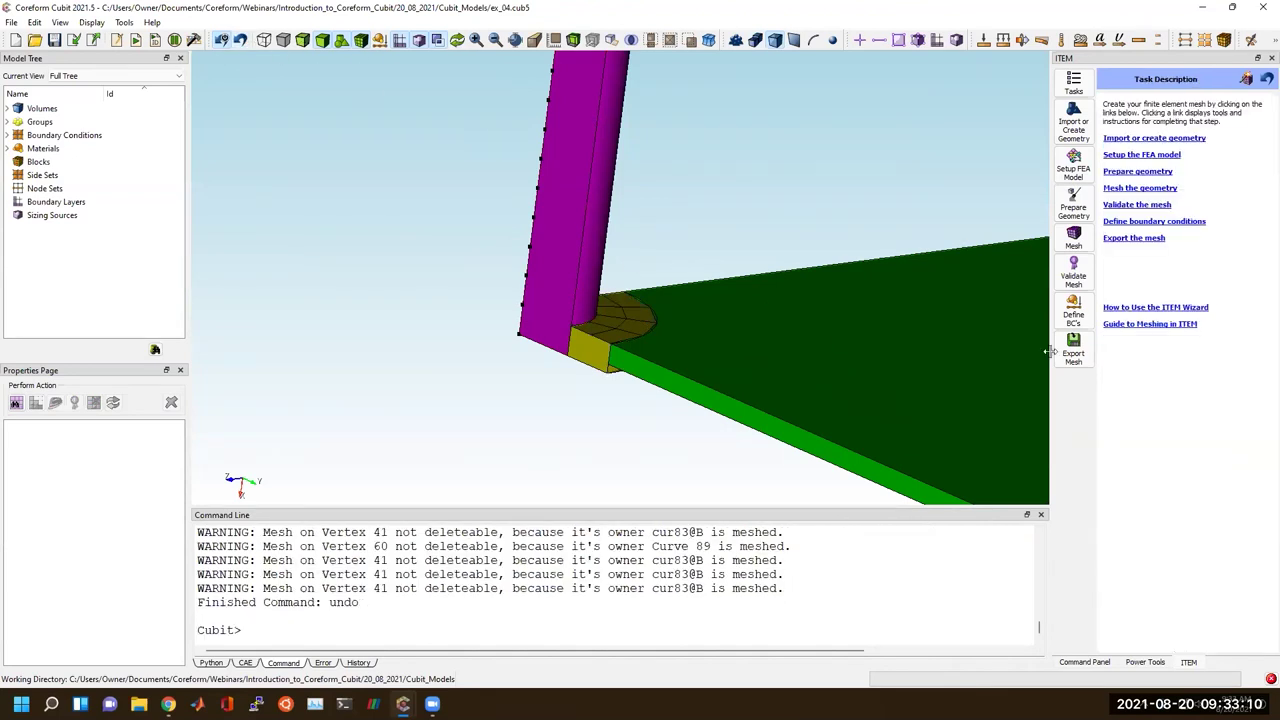
Return to geometry preparation in the ITEM wizard, recheck the volumes' meshability and list the meshable ones.
left_click(1073, 205)
left_click(1117, 180)
left_click(1115, 191)
left_click(1128, 192)
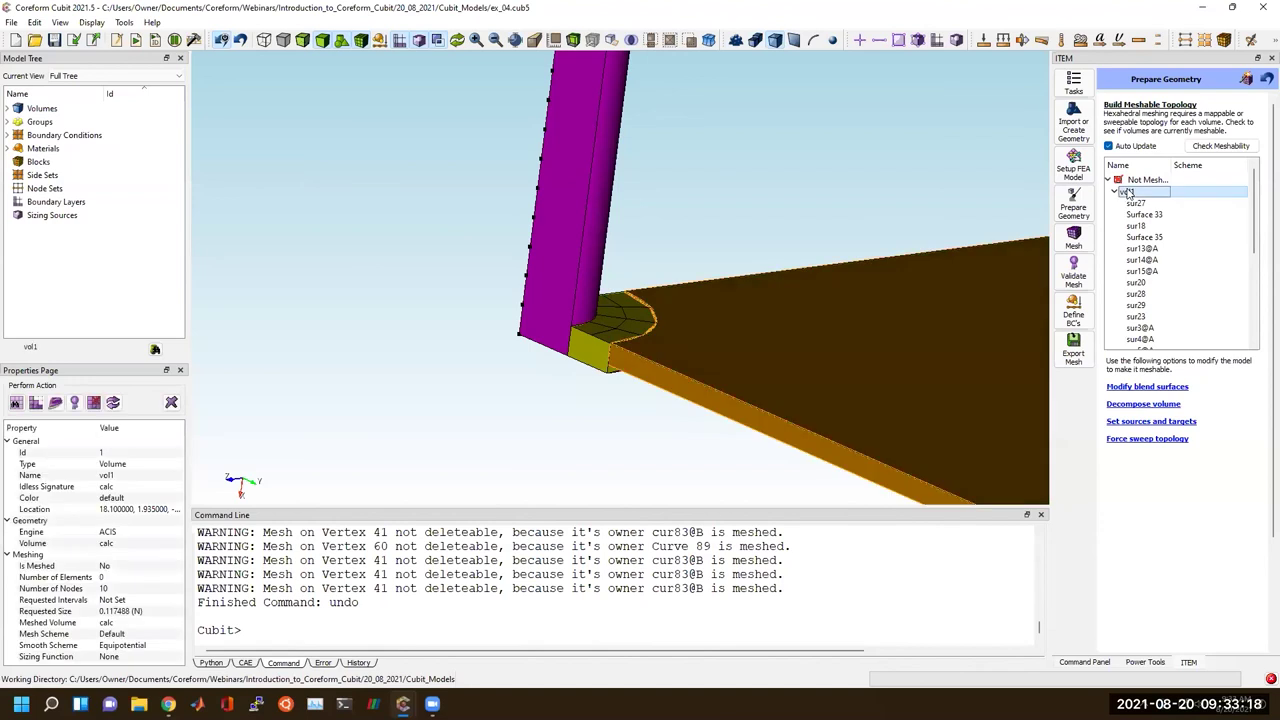
left_click(539, 275)
left_click(1245, 146)
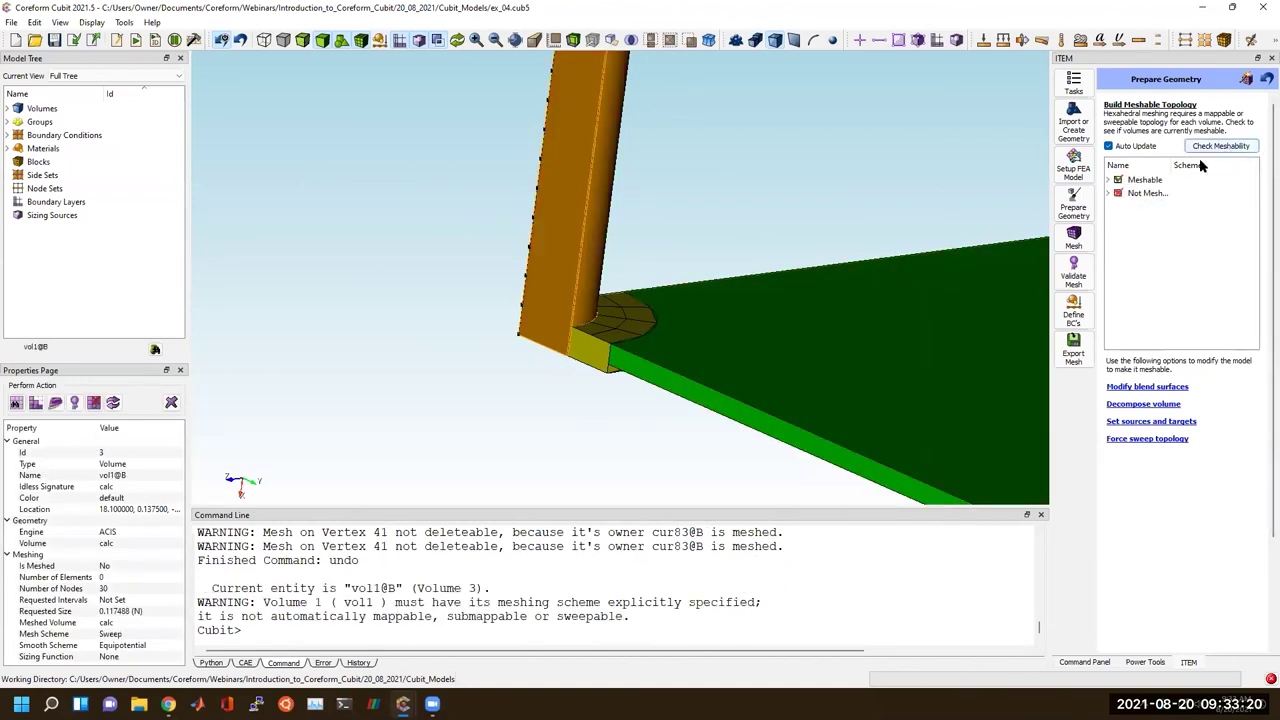
left_click(1113, 180)
left_click(1133, 191)
left_click(1136, 203)
Open volume decomposition for the meshable volume vol1@B and preview each of its four suggested webcuts.
left_click(1148, 405)
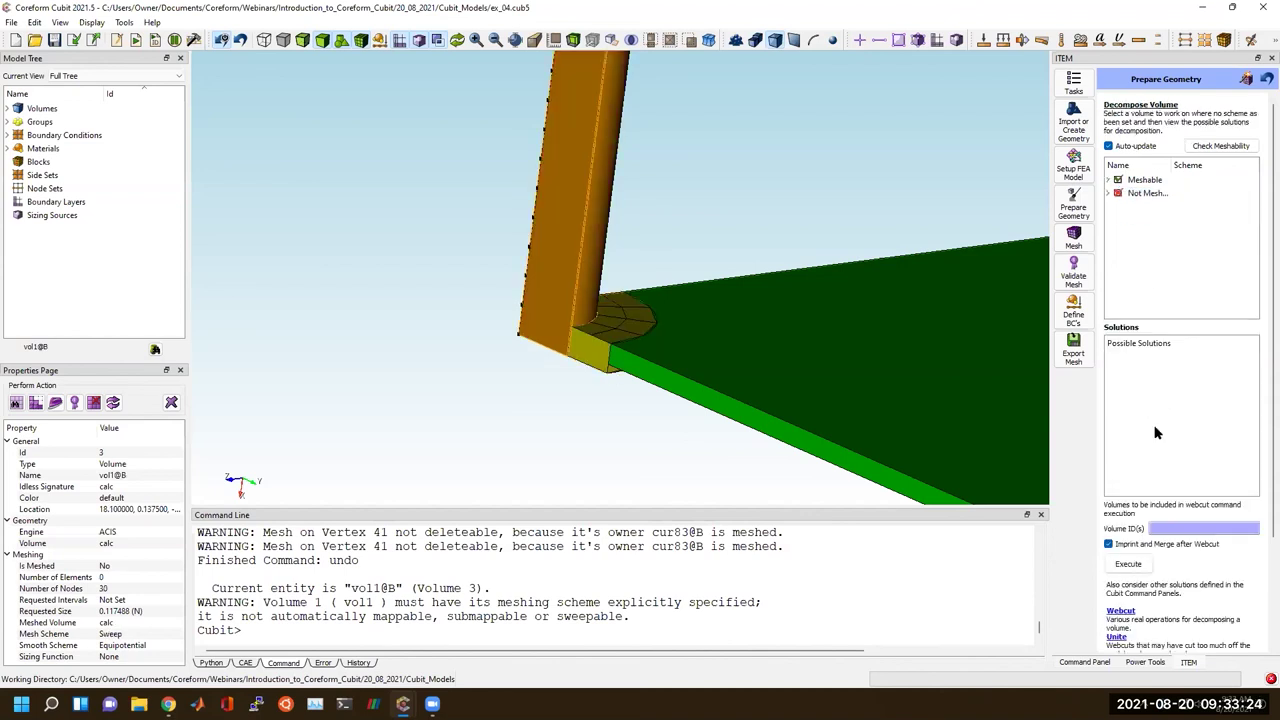
left_click(1113, 180)
left_click(1133, 203)
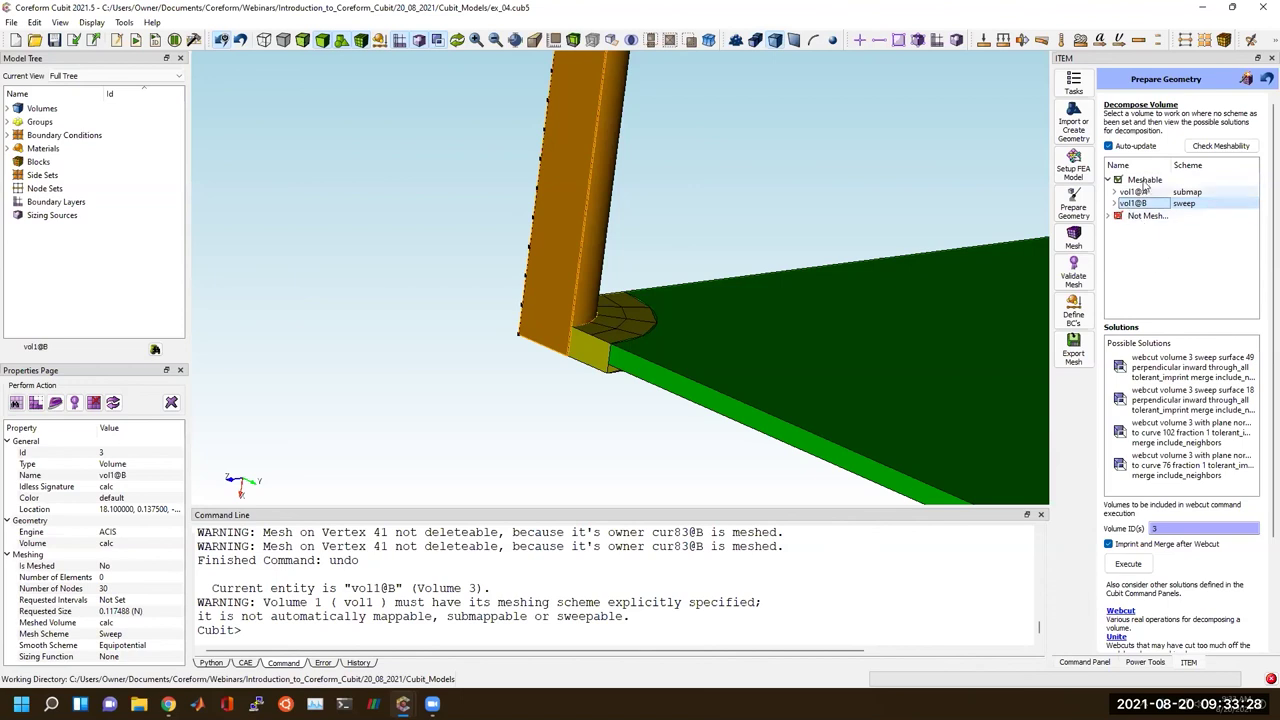
left_click(1200, 367)
left_click(1196, 400)
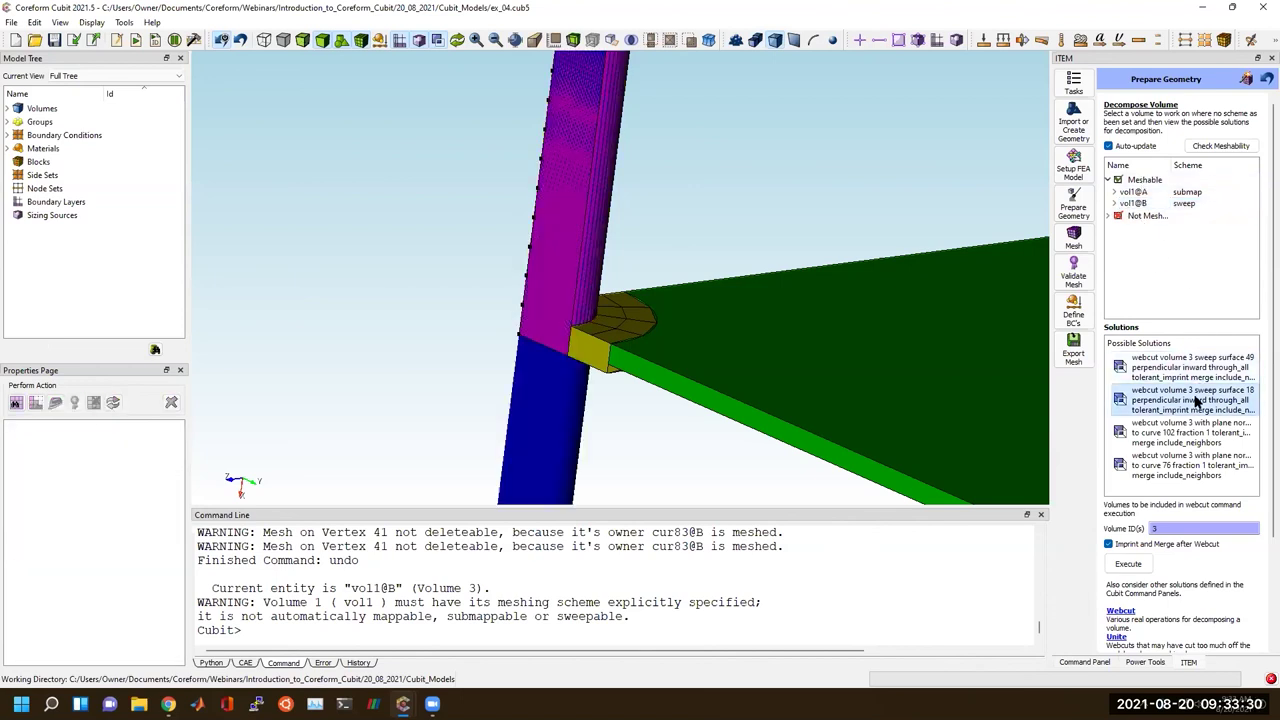
left_click(1192, 432)
left_click(1188, 458)
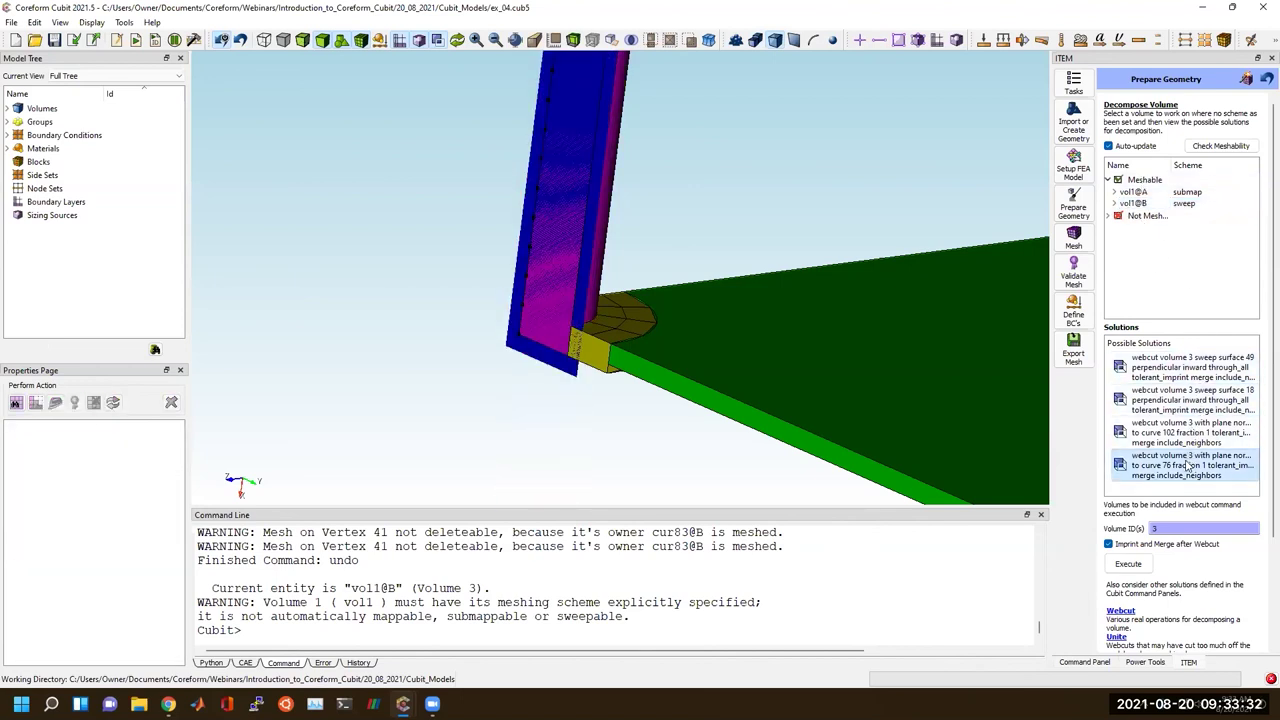
Select vol1@A and vol1@B together and preview their suggested webcuts, including the plane cuts at curves 102 and 76.
left_click(625, 338)
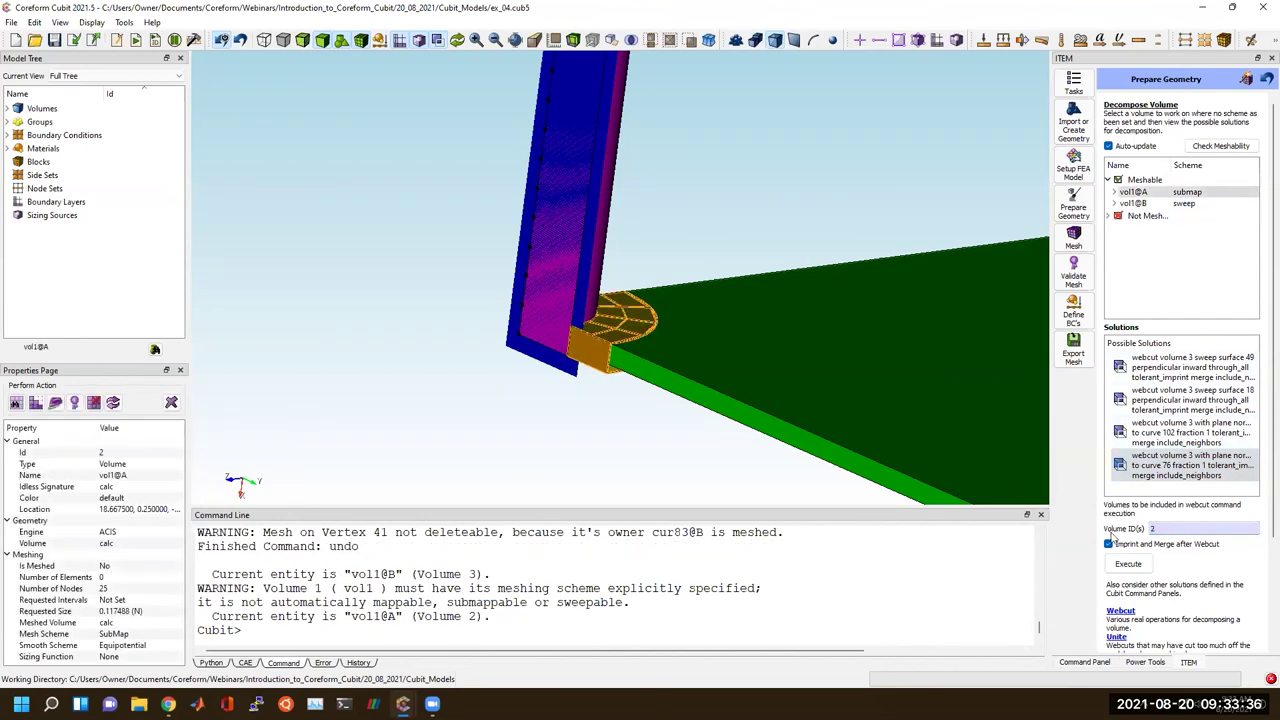
left_click(1140, 203)
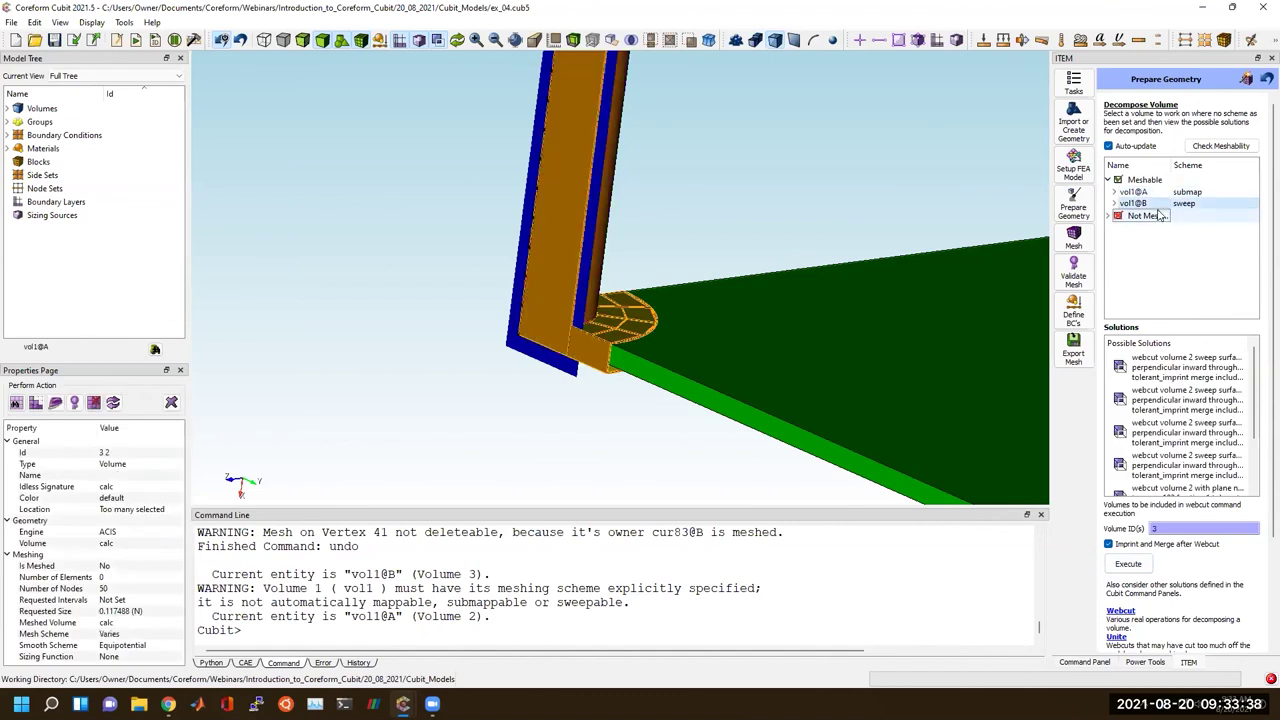
left_click(1133, 191, "ctrl")
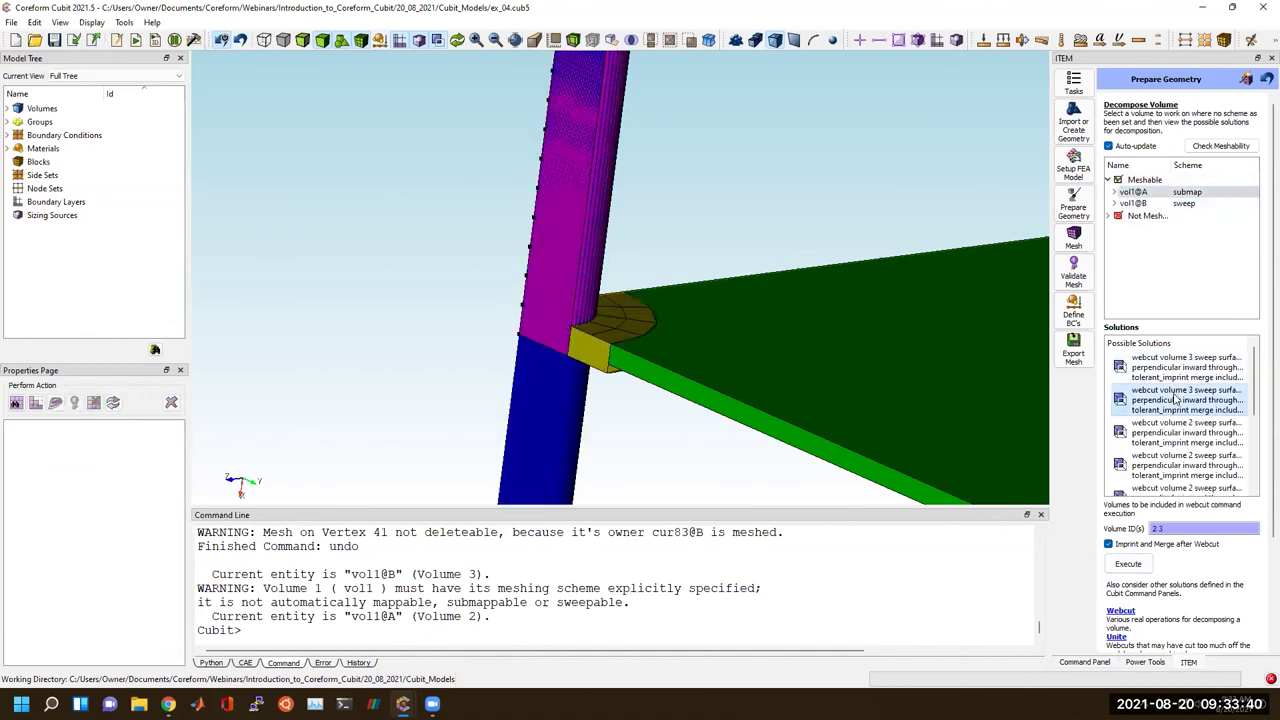
scroll(1176, 399, "down", 2)
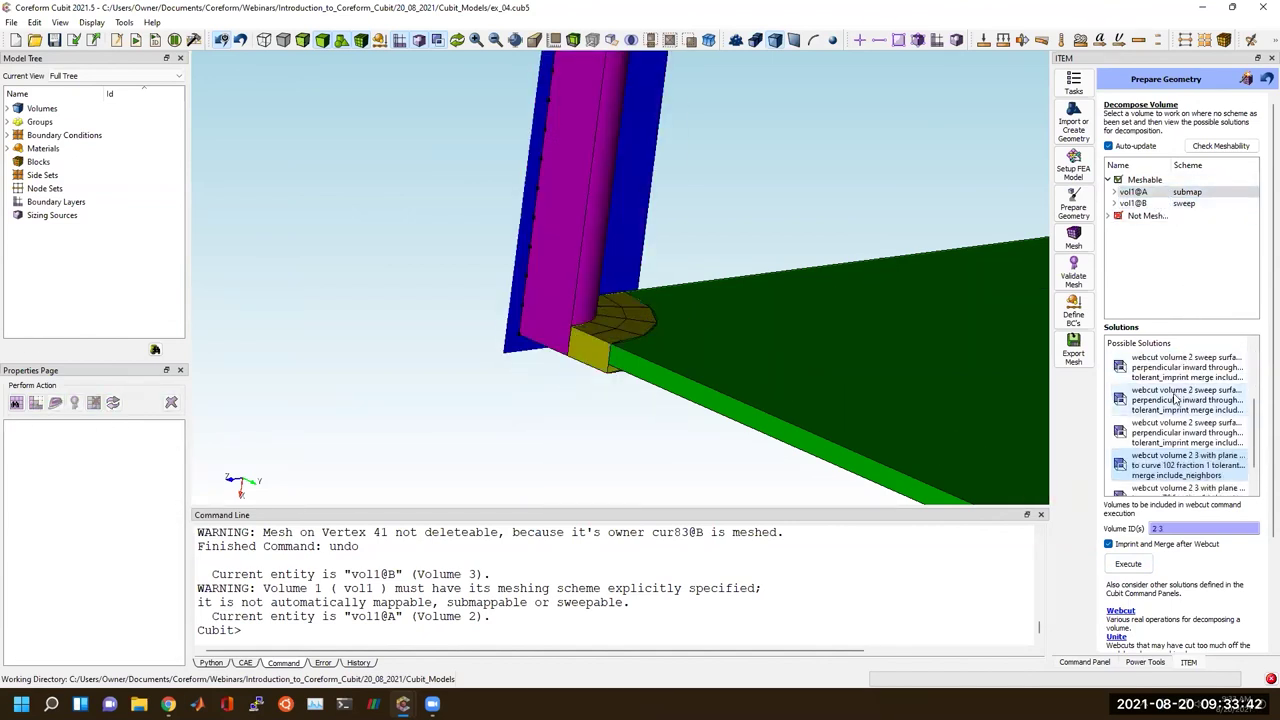
scroll(1176, 399, "down", 2)
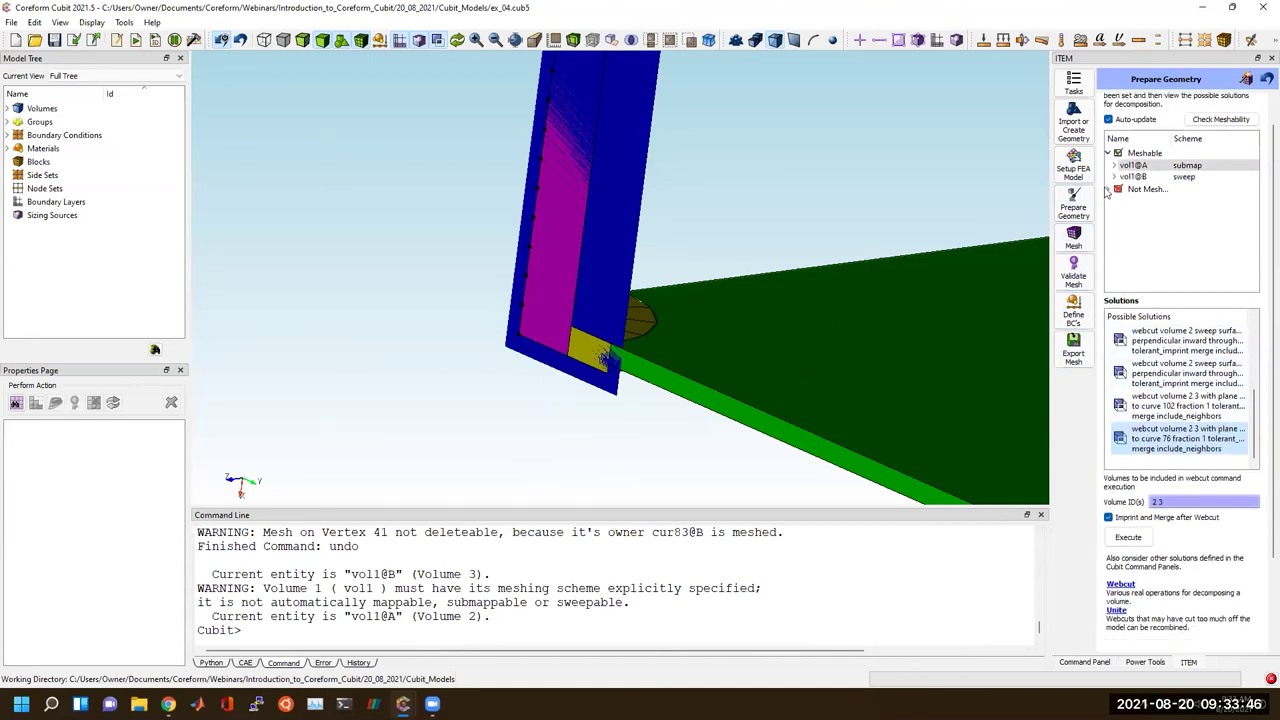
Webcut volumes 2 and 3 with the Plane Surface method, using the plane of surface 38.
left_click(1085, 663)
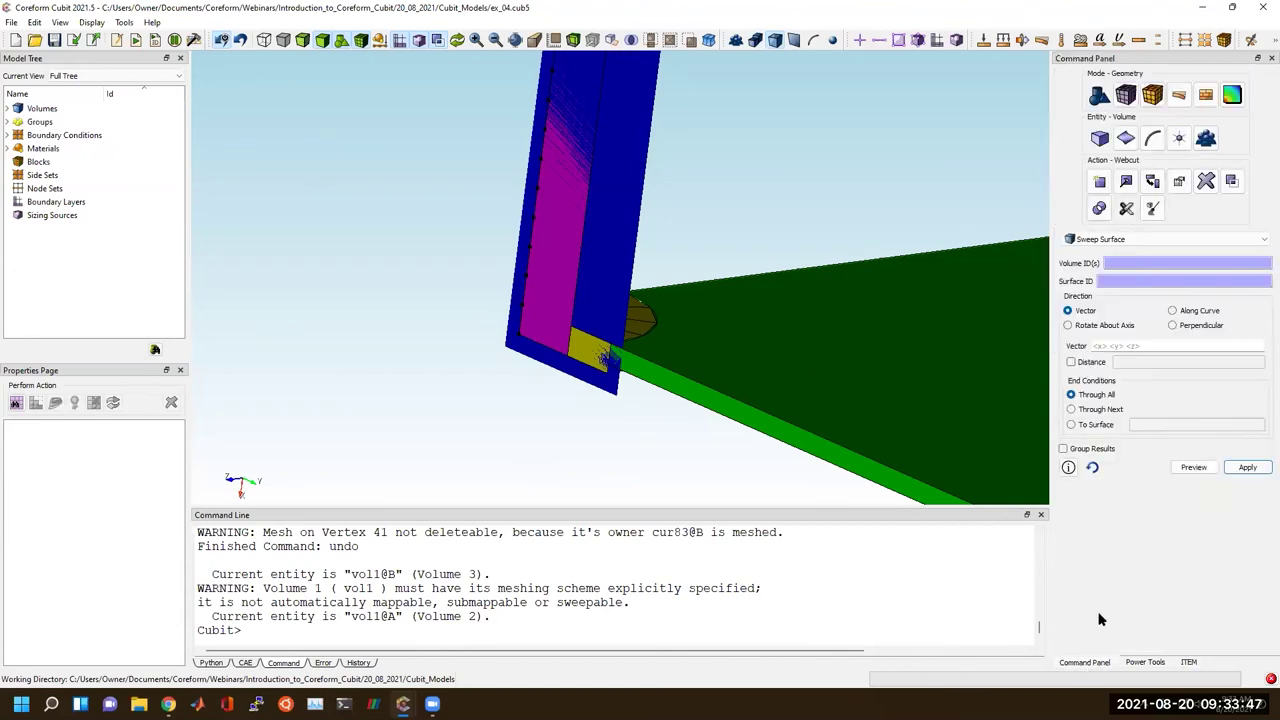
left_click(1132, 239)
scroll(1124, 300, "up", 3)
left_click(1126, 282)
left_click(757, 286)
left_click(558, 272, "ctrl")
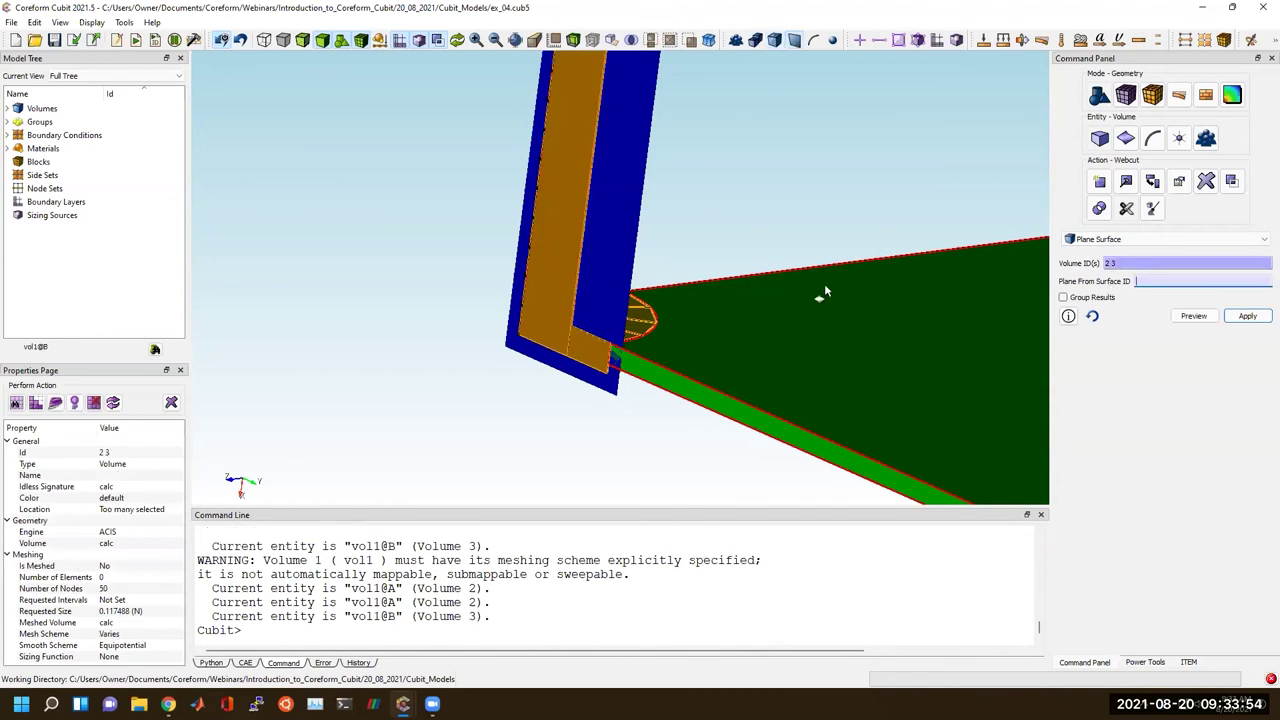
left_click(556, 200)
left_click(1256, 320)
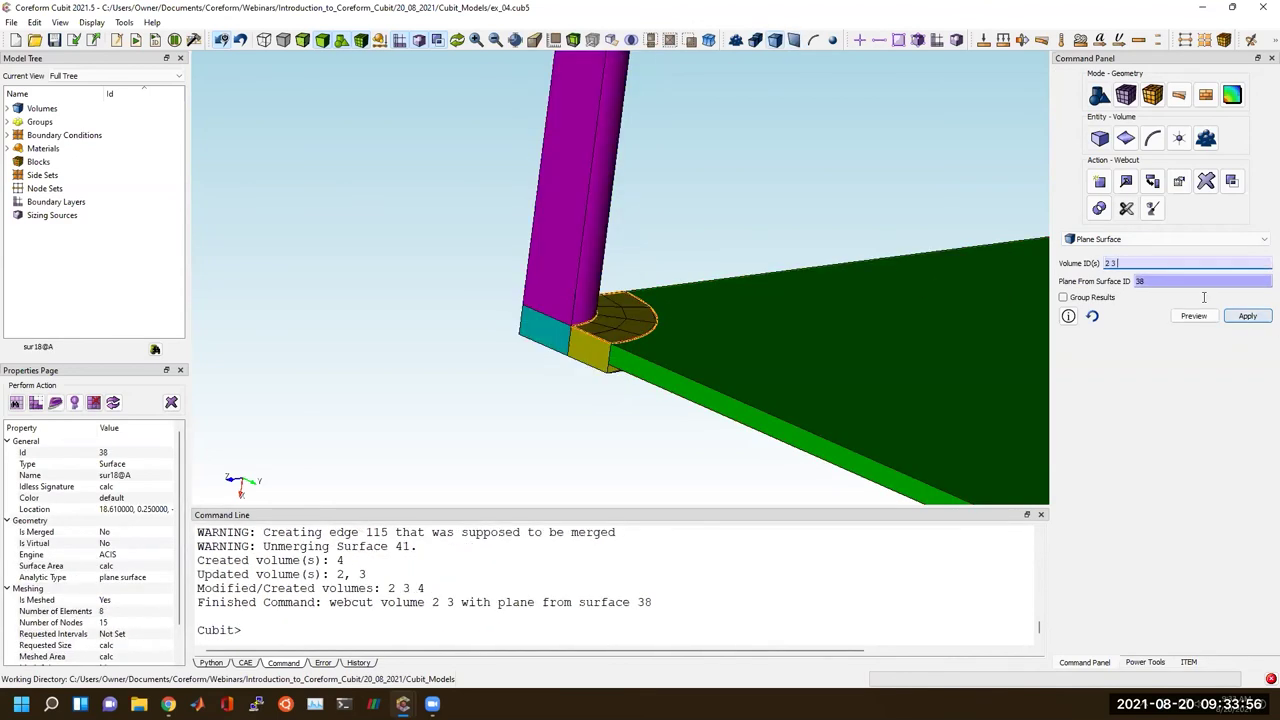
Select the three separated corner volumes 2, 4 and 3 and mesh them together.
scroll(620, 288, "up", 3)
middle_click_drag(604, 307, 537, 363)
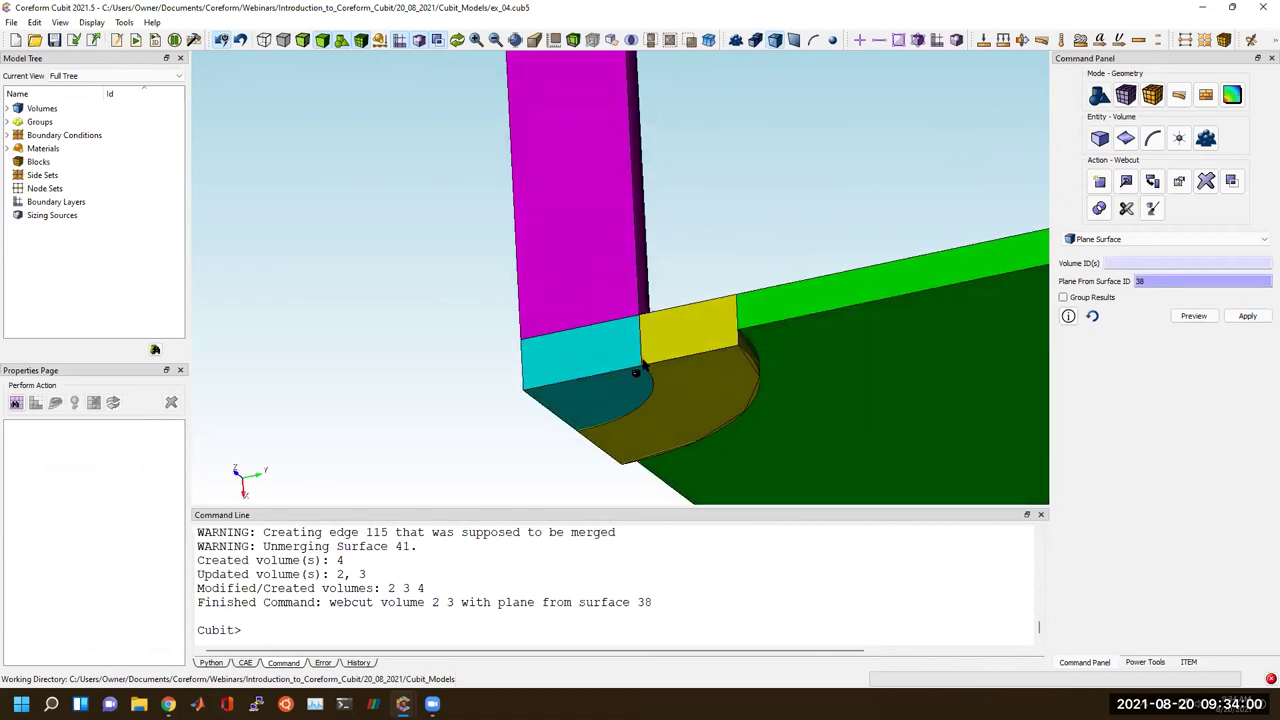
left_click(682, 340)
left_click(594, 364, "ctrl")
left_click(592, 284, "ctrl")
right_click(595, 284)
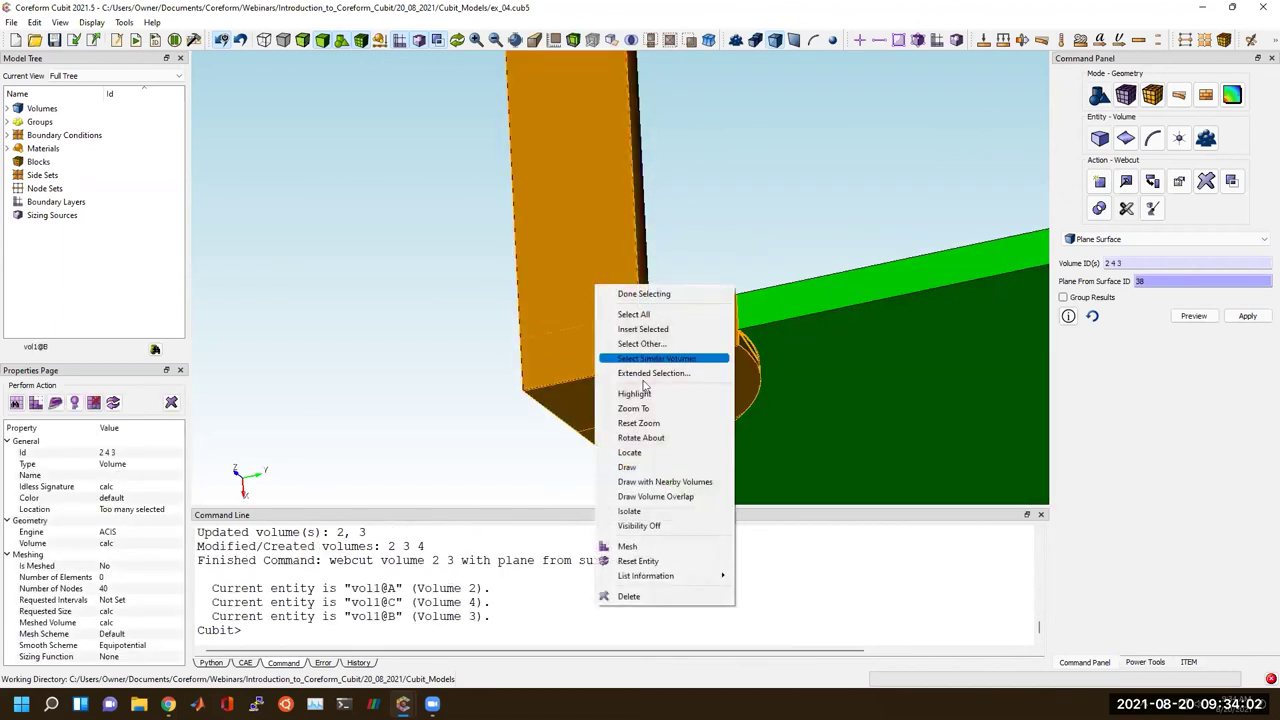
left_click(628, 546)
Imprint and merge the three corner volumes 2, 4 and 3 with the Imprint/Merge Volumes option.
middle_click_drag(677, 331, 655, 346)
left_click(662, 342)
left_click(588, 334, "ctrl")
left_click(588, 272, "ctrl")
left_click(1233, 183)
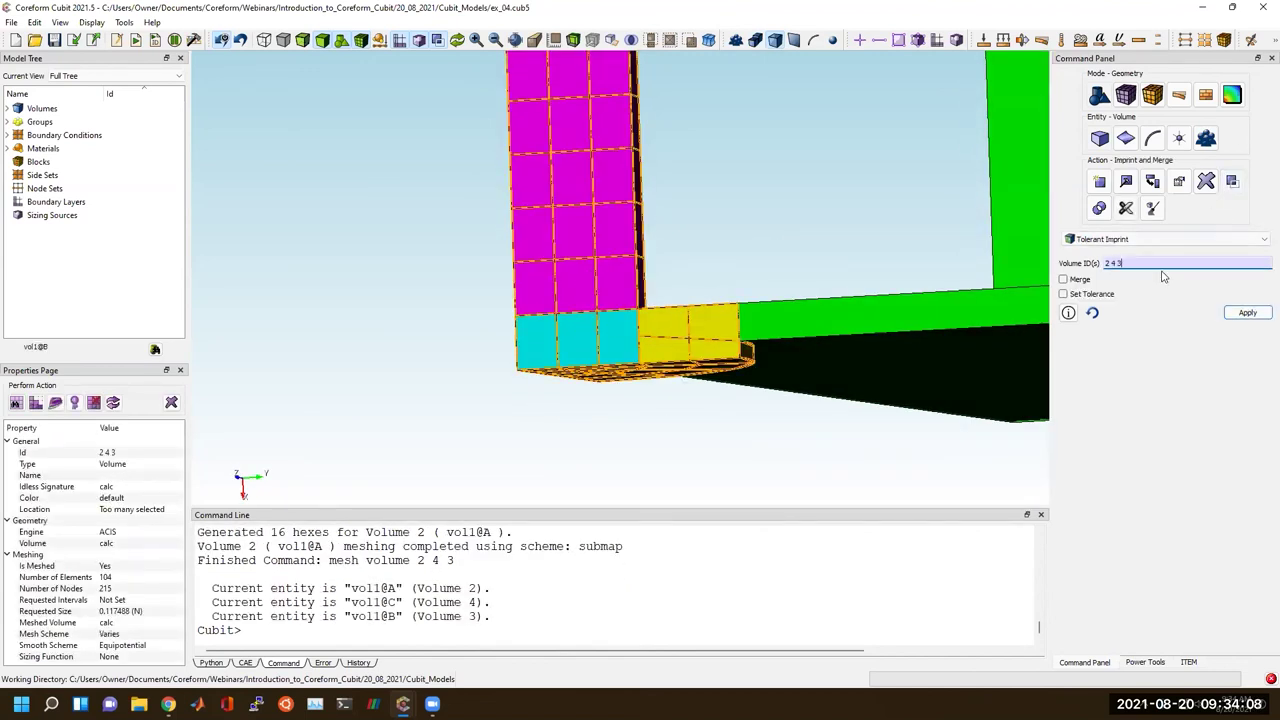
left_click(1165, 239)
left_click(1130, 252)
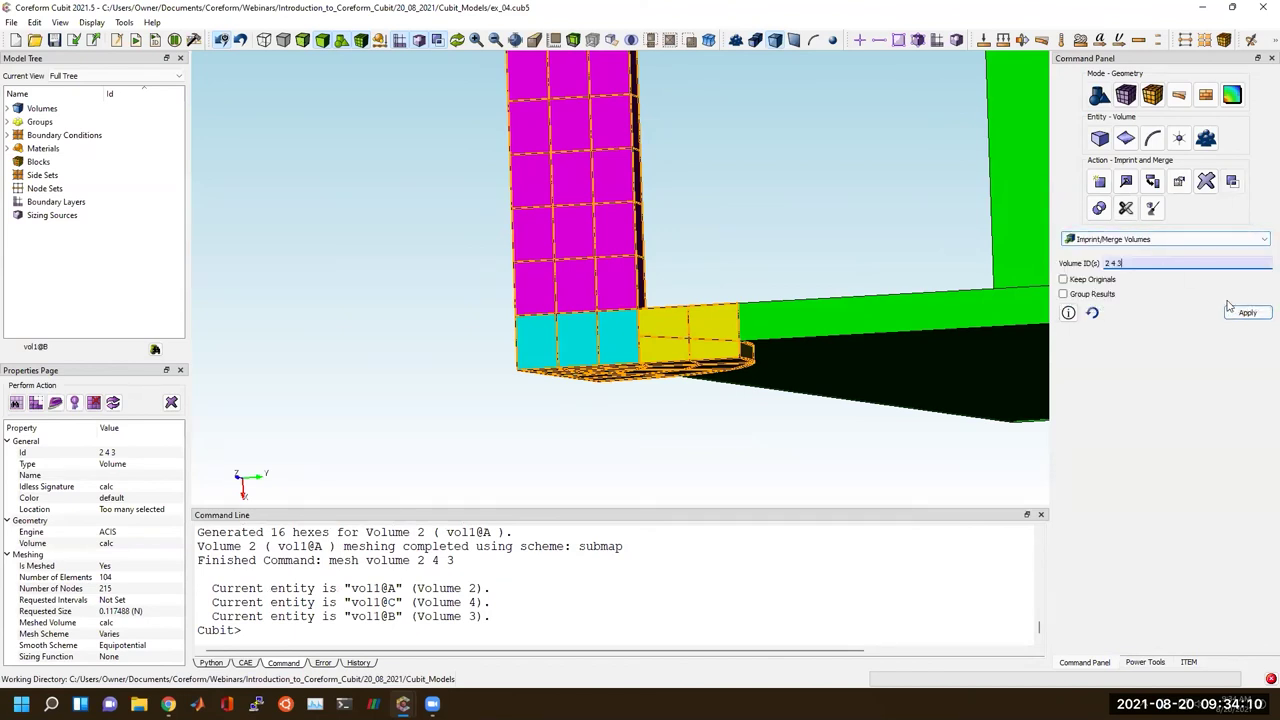
left_click(1246, 313)
Delete the whole mesh with the delete mesh command and remesh volumes 2, 4 and 3.
left_click(534, 578)
type("de")
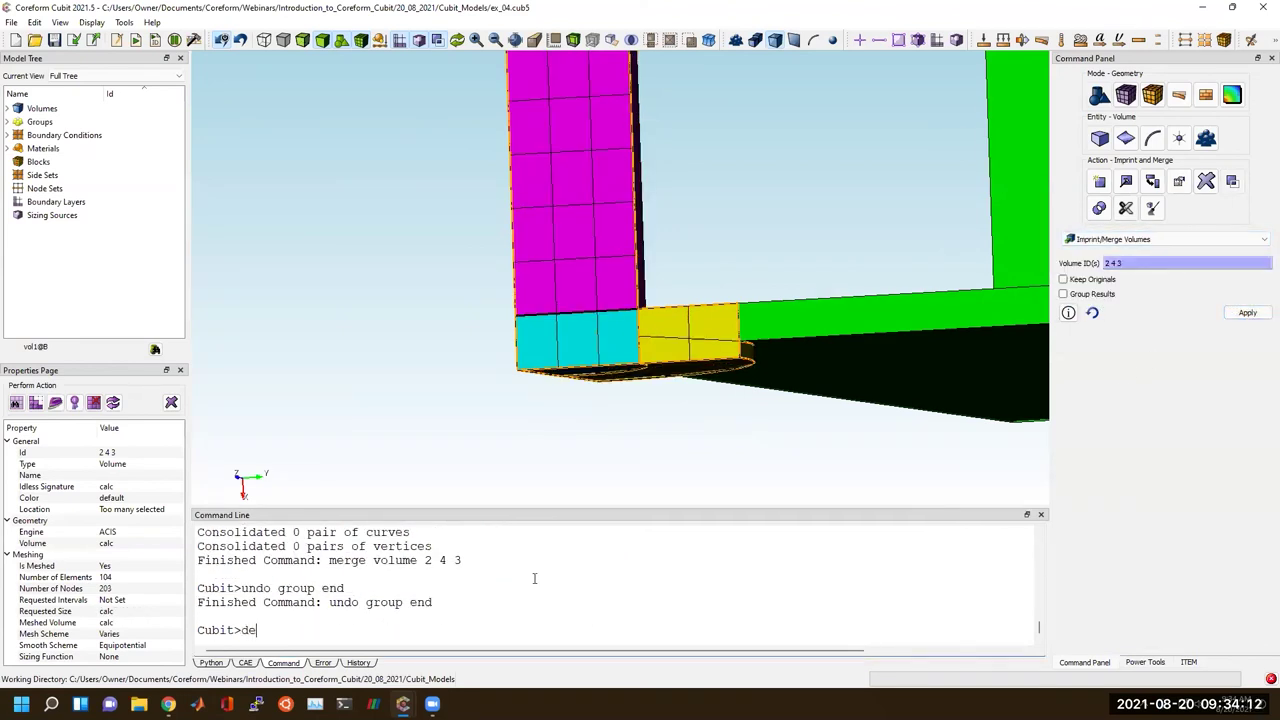
type("lete mesh")
key("Return")
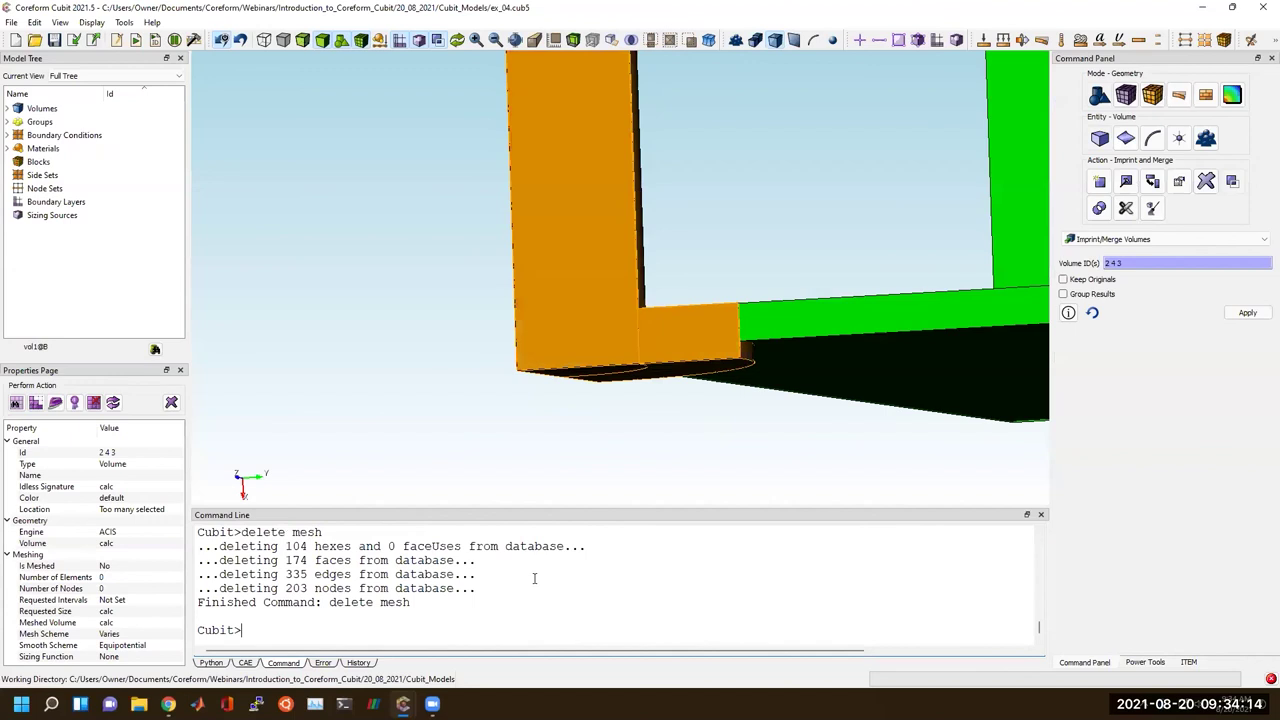
right_click(659, 389)
left_click(700, 584)
Examine the mesh across the corner post and its base pieces from several sides and within the whole tray.
middle_click_drag(678, 435, 685, 398)
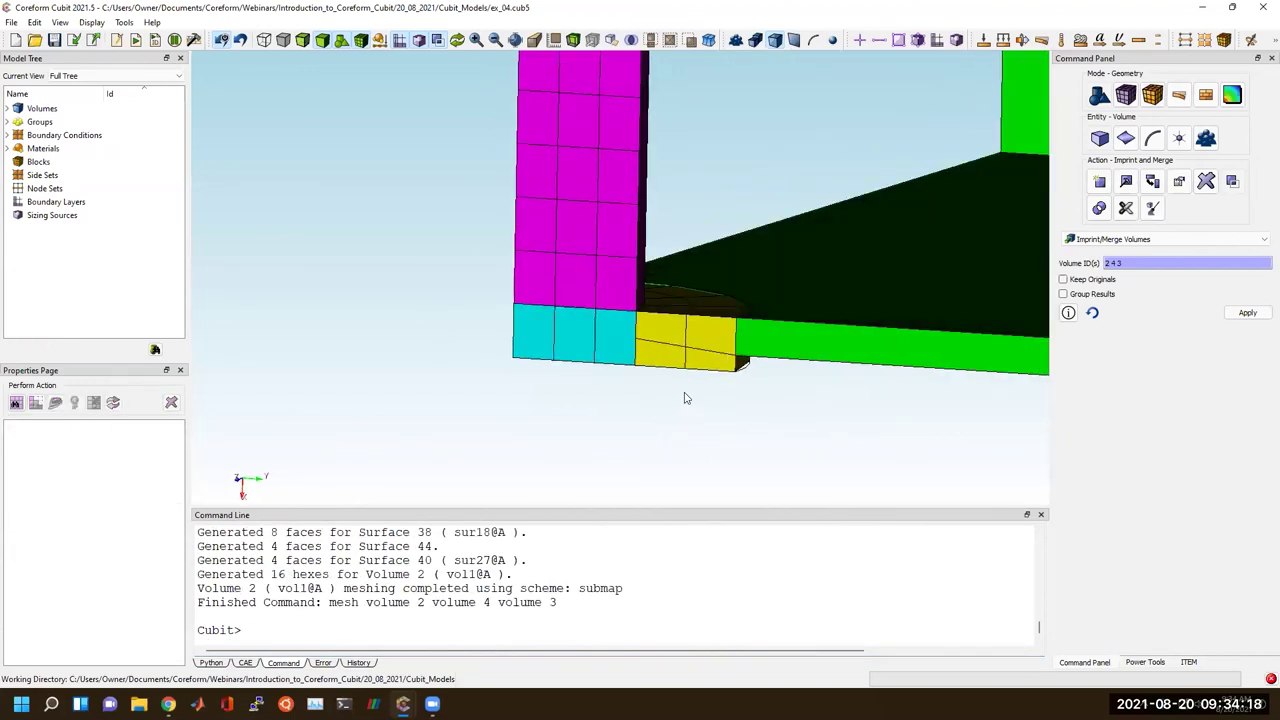
middle_click_drag(614, 303, 638, 268)
left_click_drag(576, 268, 527, 358)
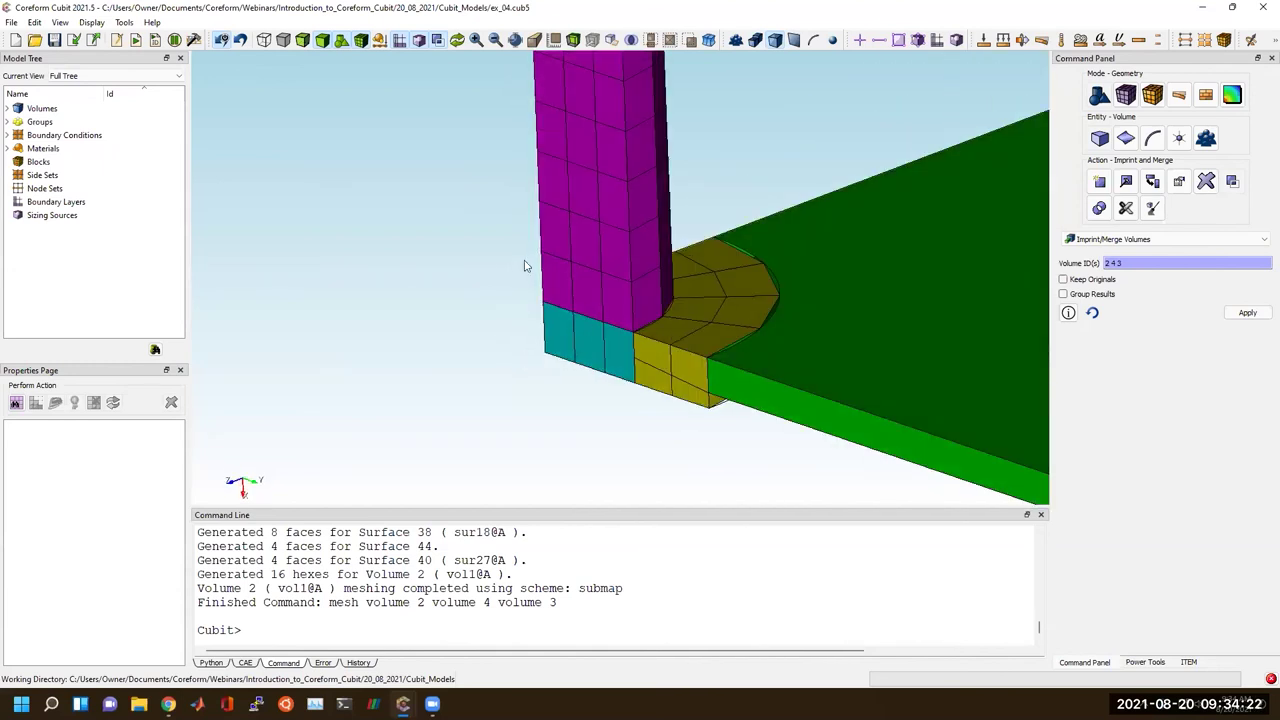
left_click_drag(641, 288, 623, 332)
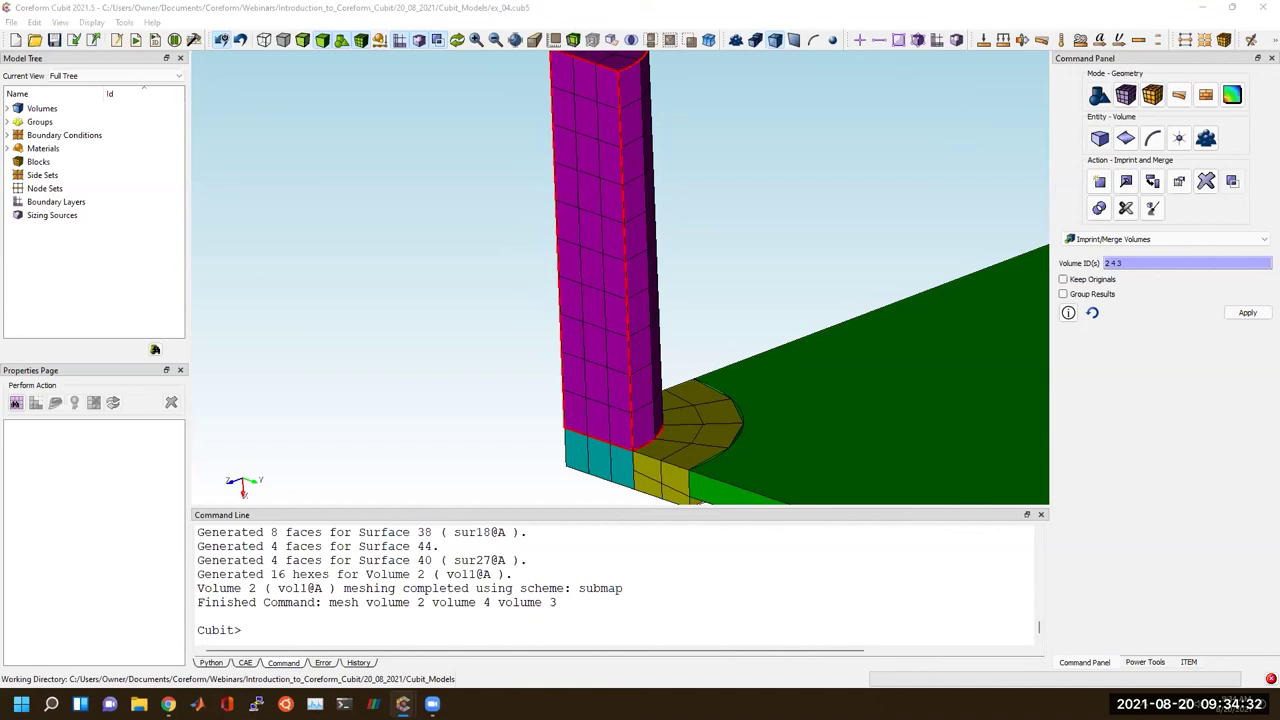
scroll(554, 274, "down", 3)
middle_click_drag(836, 240, 621, 222)
scroll(621, 222, "down", 2)
scroll(621, 228, "down", 2)
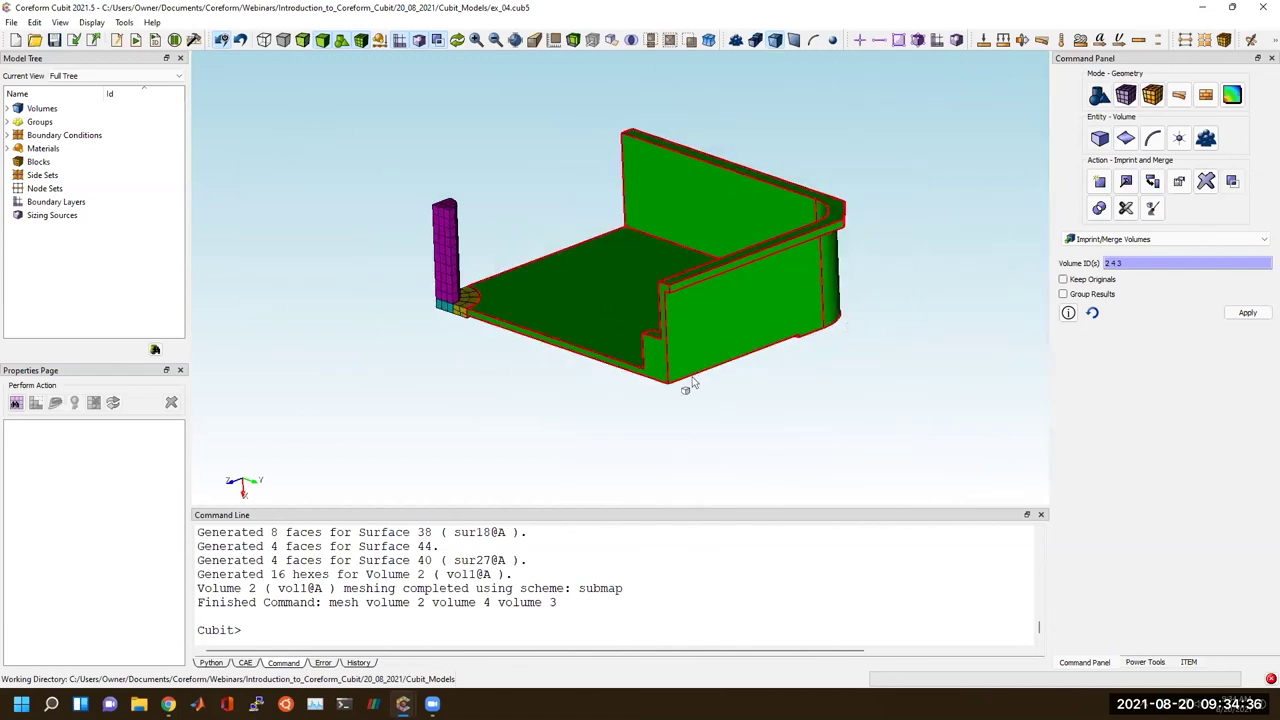
Look up the ITEM wizard's decomposition solutions for the non-meshable volume vol1 and refresh the display to clear the webcut preview.
left_click(1190, 664)
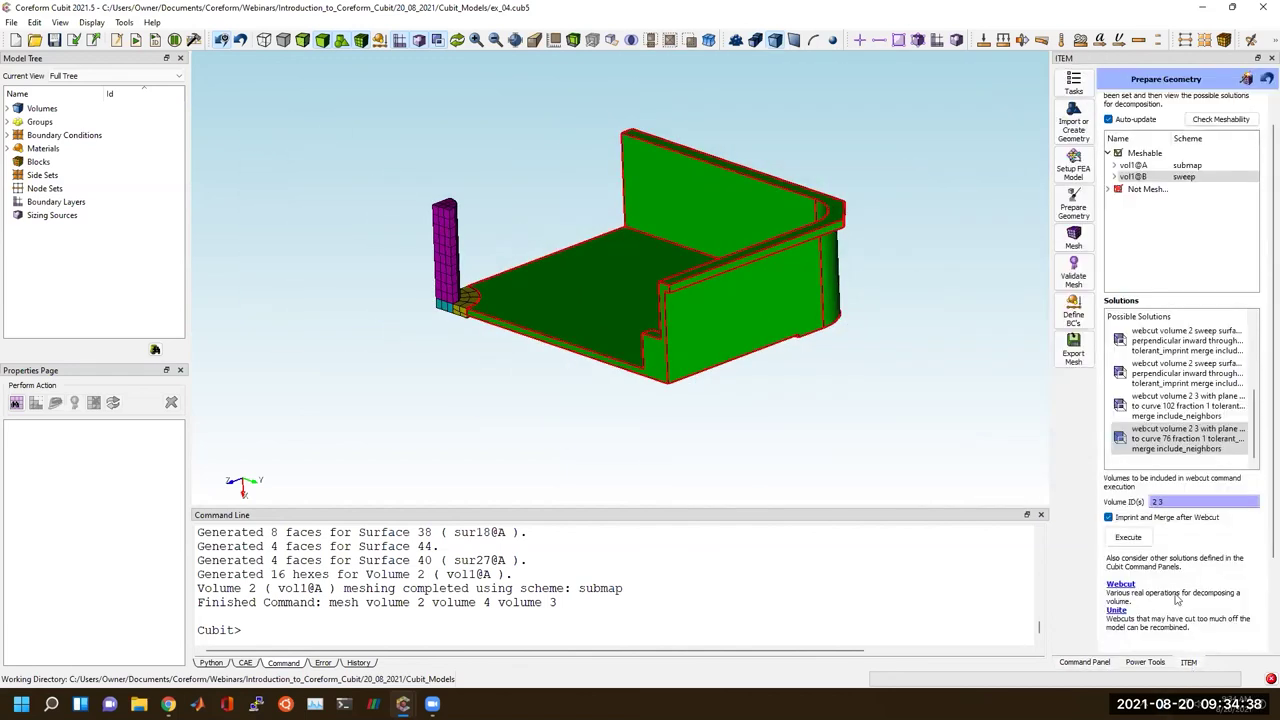
left_click(1114, 189)
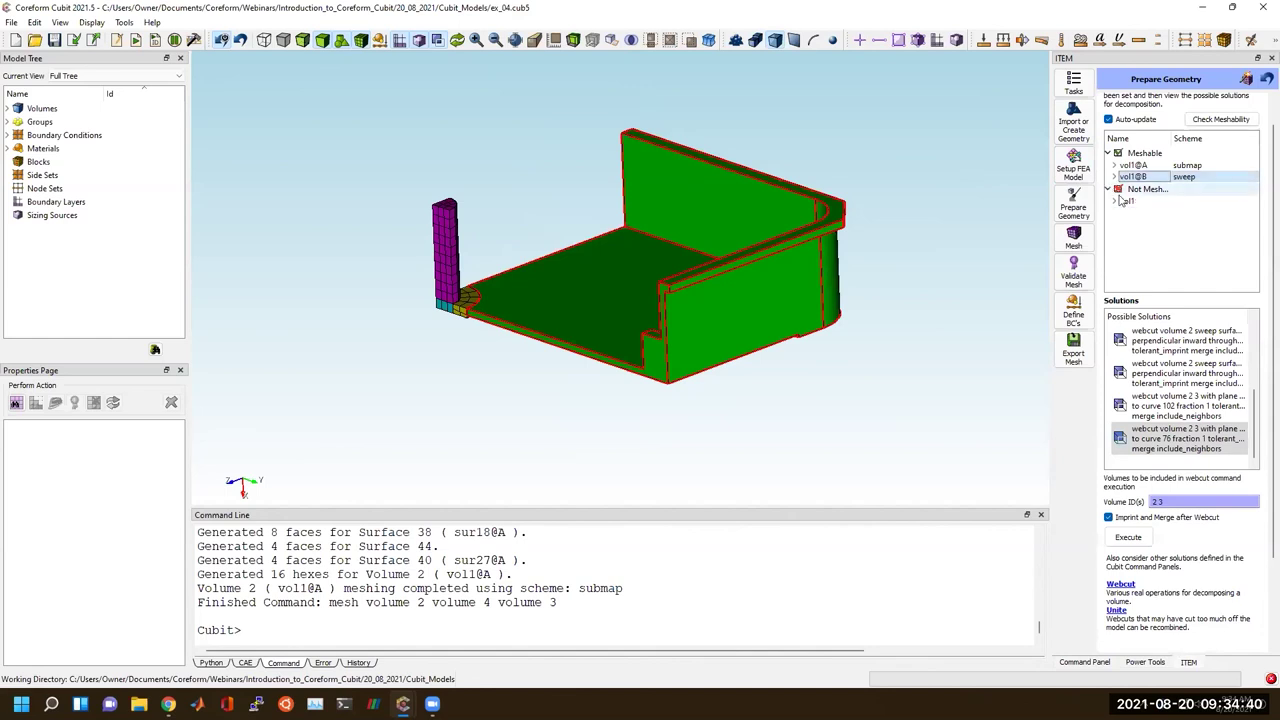
left_click(1127, 201)
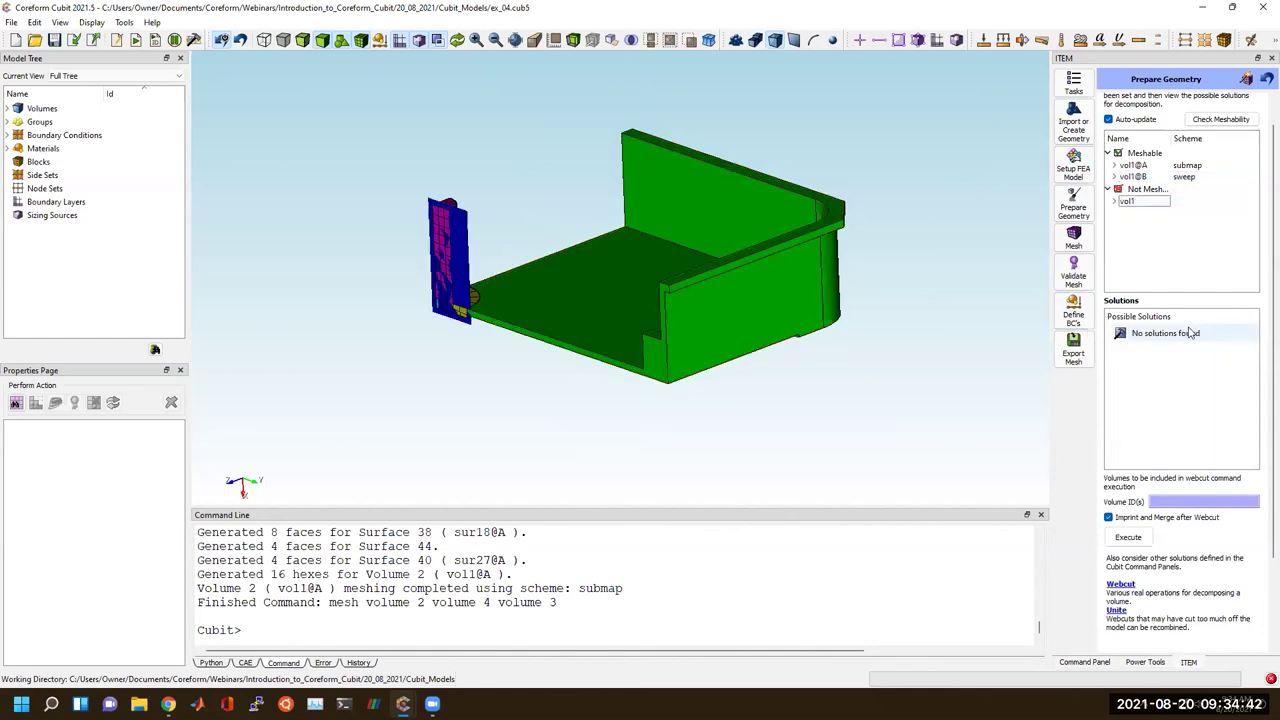
left_click_drag(680, 306, 760, 320)
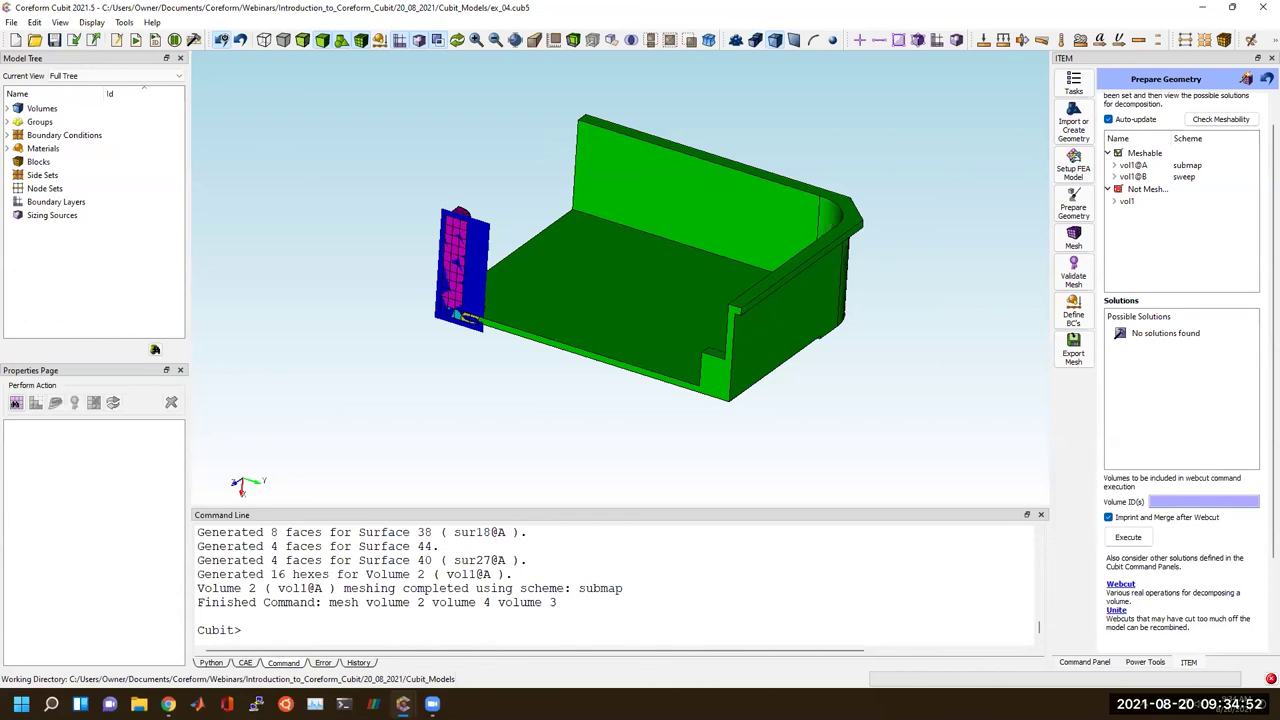
right_click(356, 344)
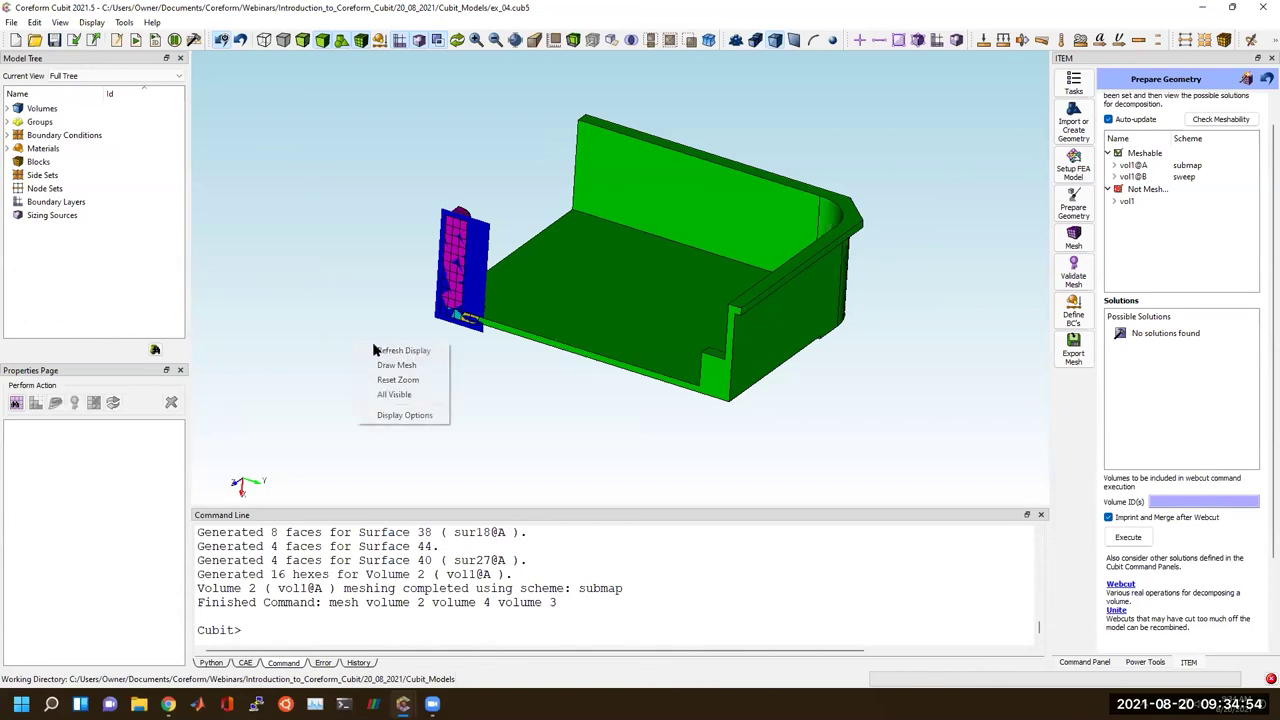
left_click(400, 360)
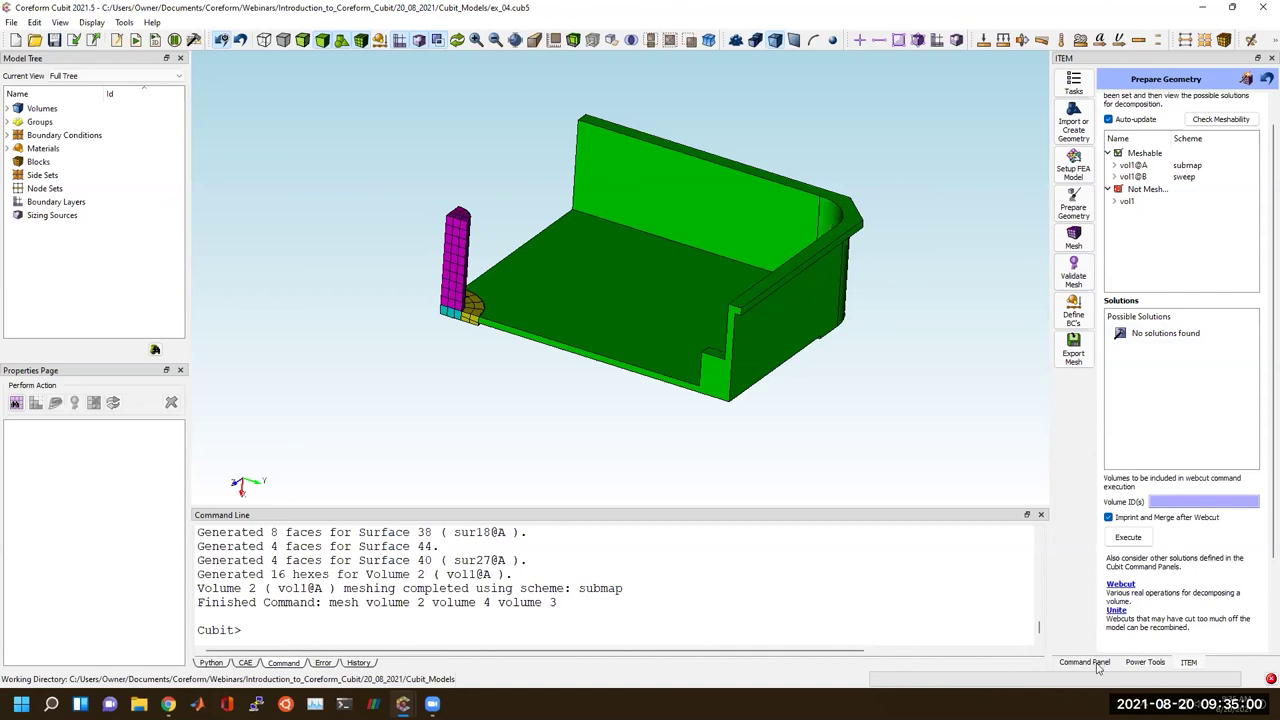
Open the volume mesh interval settings with the Automatic Sizing method.
left_click(1146, 662)
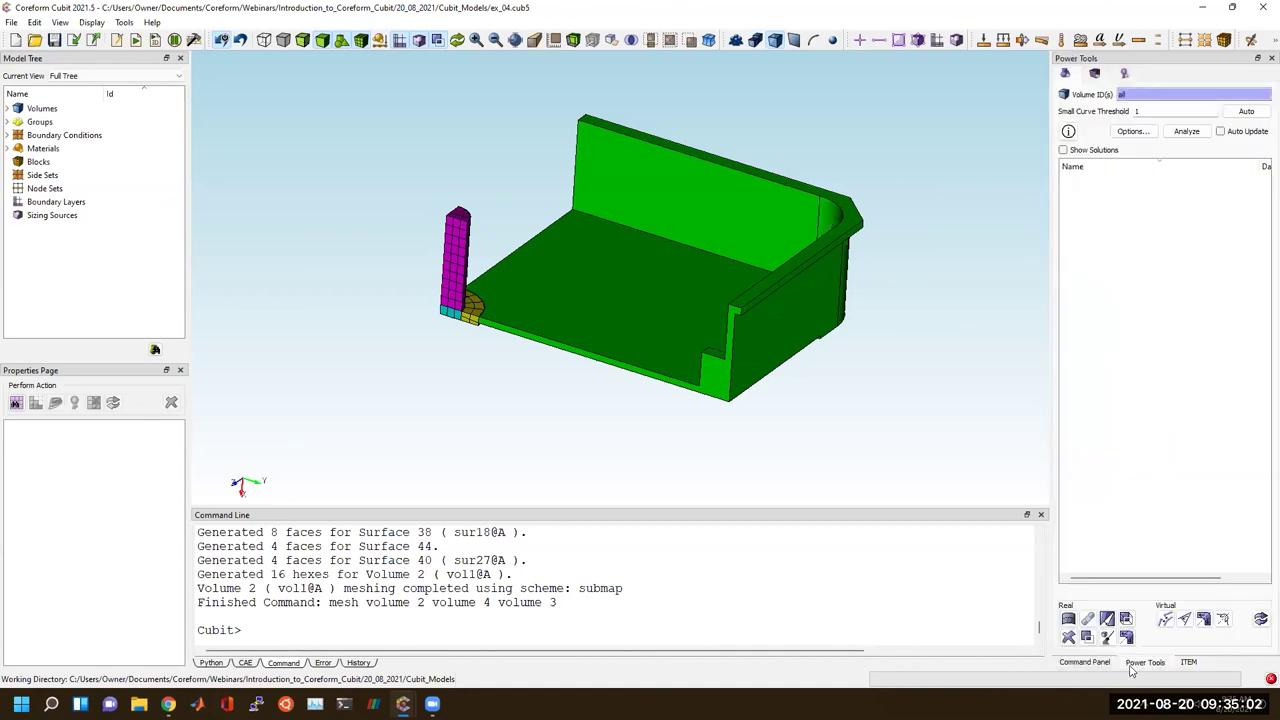
left_click(1100, 663)
left_click(1126, 95)
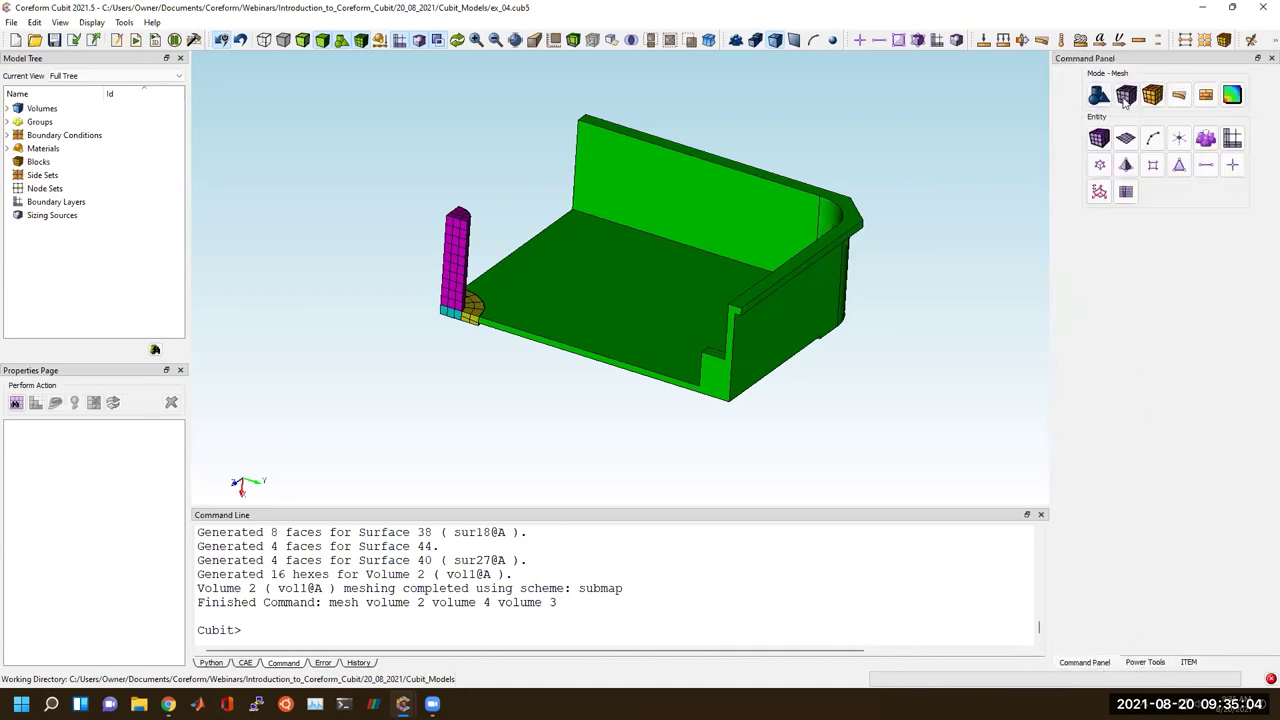
left_click(1101, 140)
left_click(1099, 236)
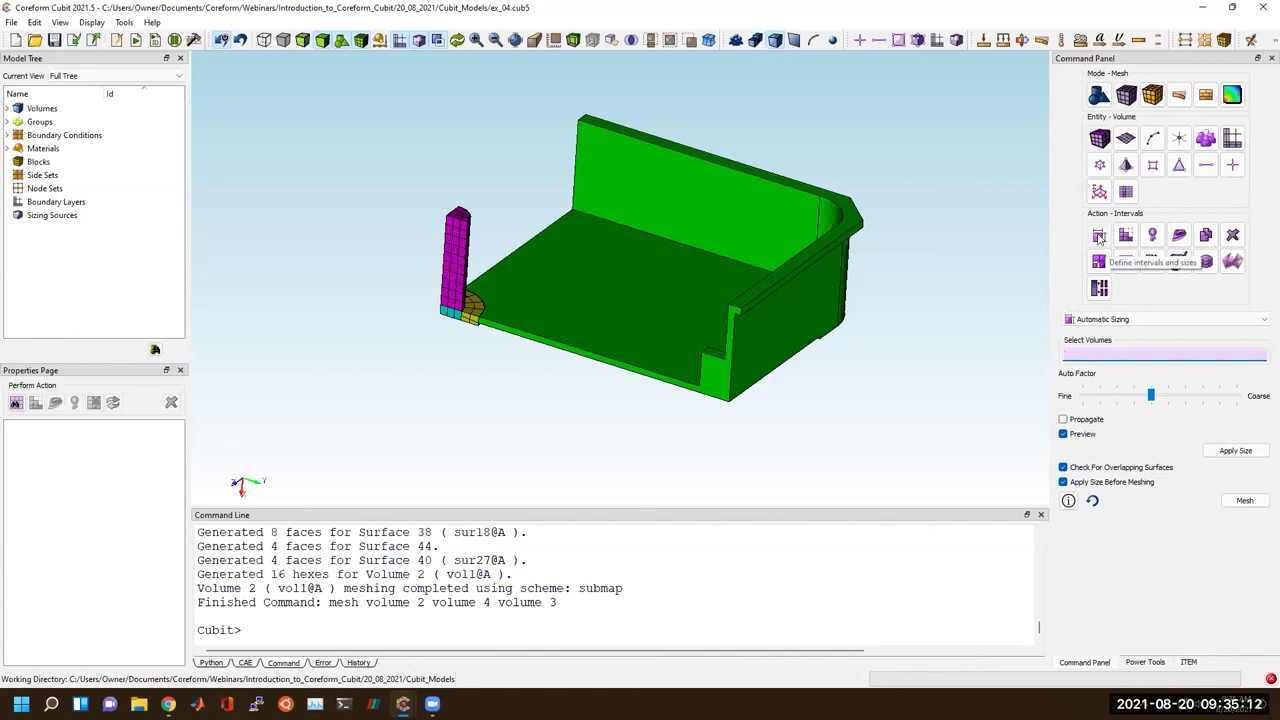
Choose the Approximate Size interval method and select the corner post, volume 3, for sizing.
left_click(1100, 320)
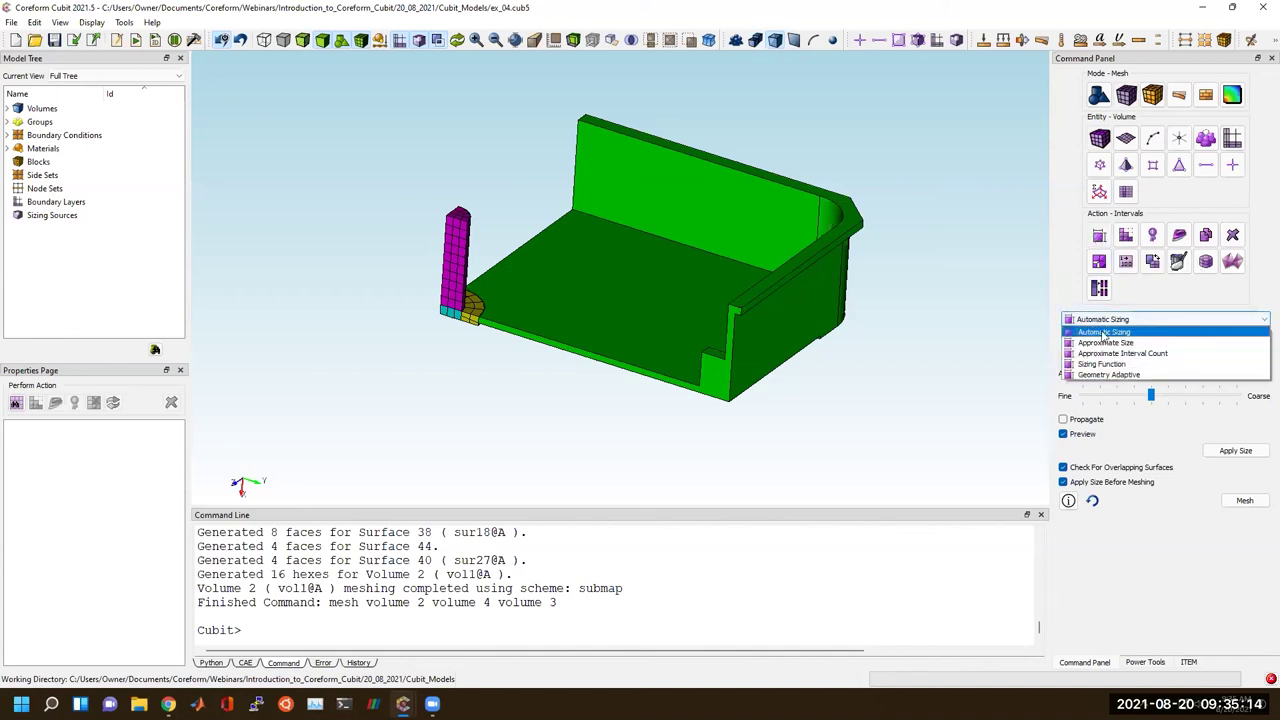
left_click(1102, 343)
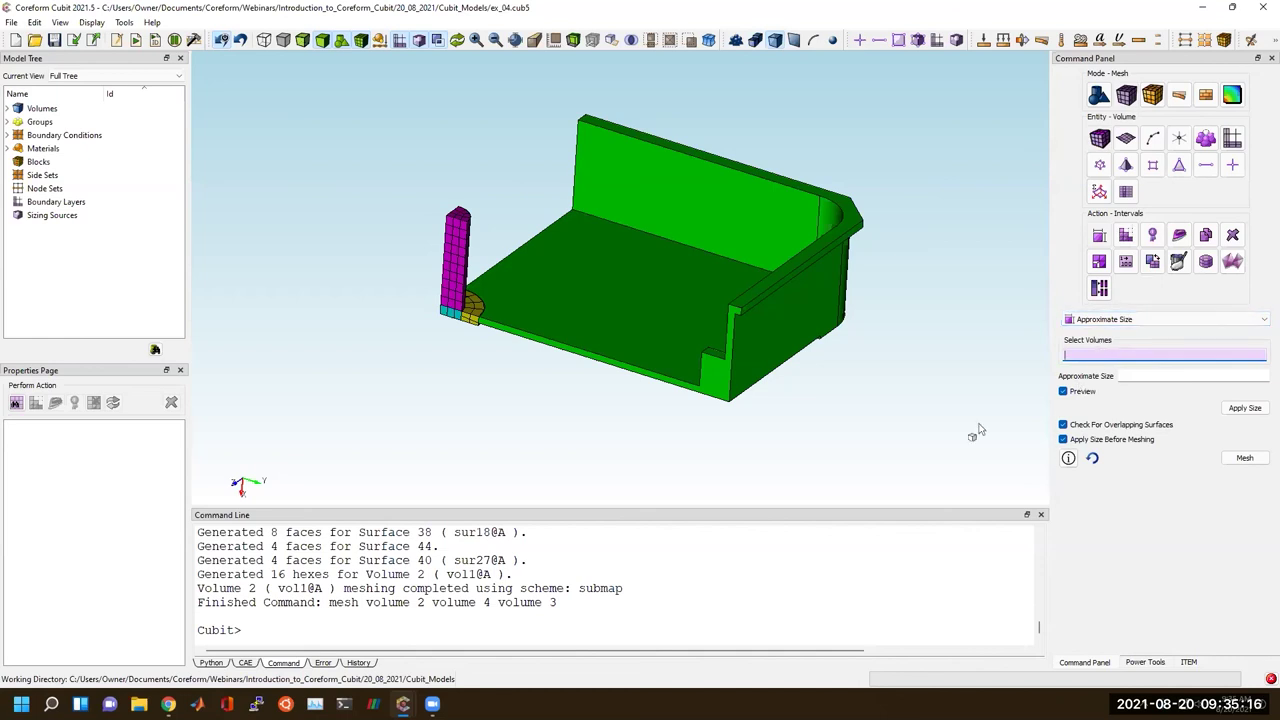
scroll(714, 428, "up", 2)
middle_click_drag(476, 343, 703, 347)
left_click(1140, 352)
left_click(510, 294)
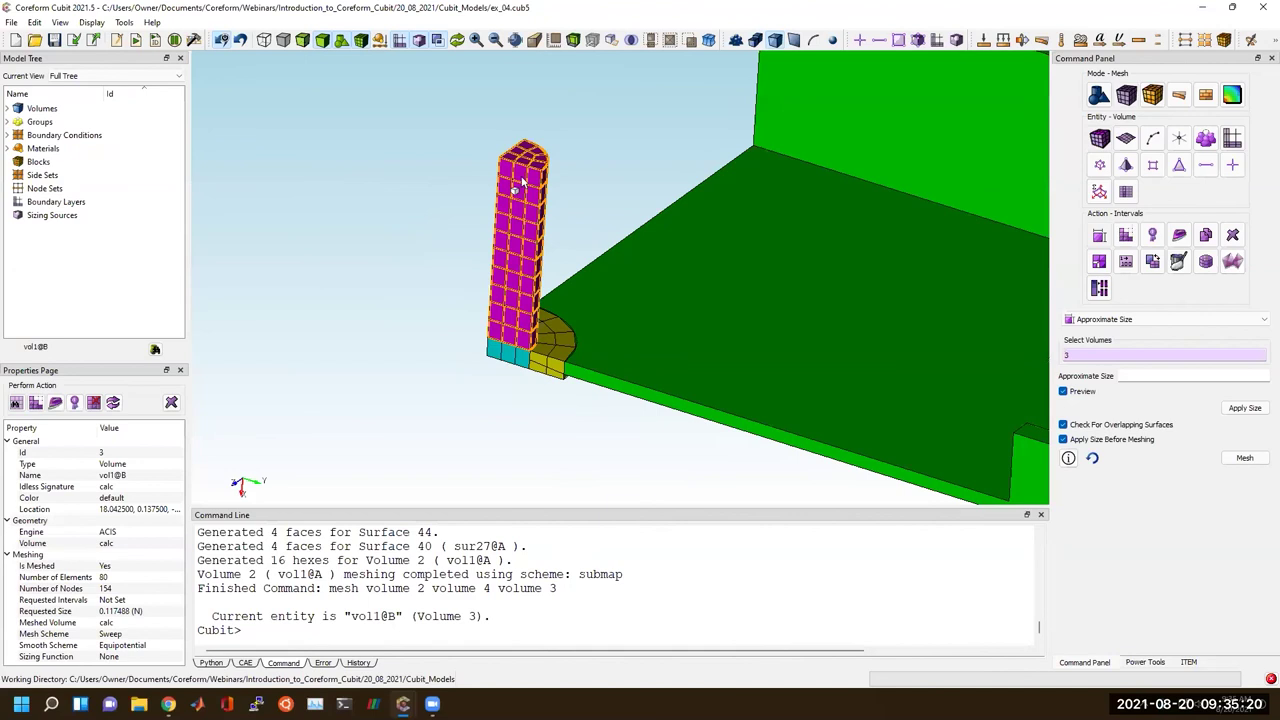
Mesh the corner post, volume 3, with an approximate size of 0.05.
left_click(1154, 378)
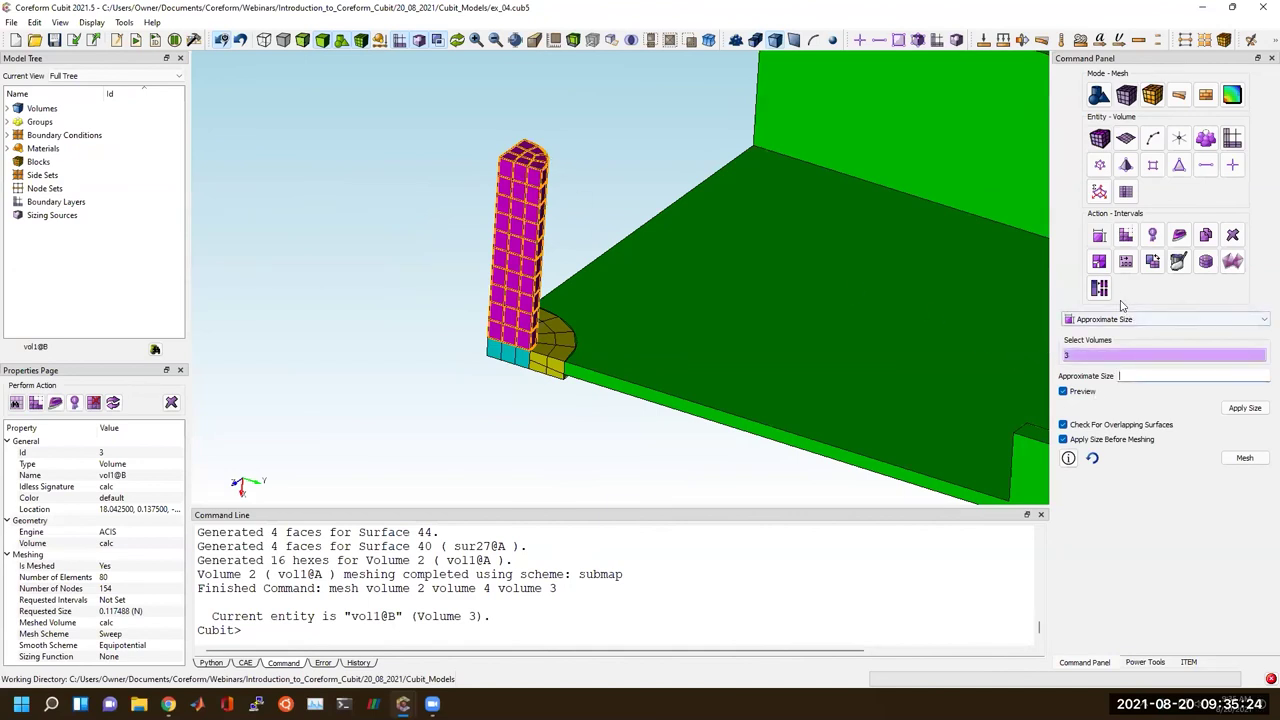
type(".05")
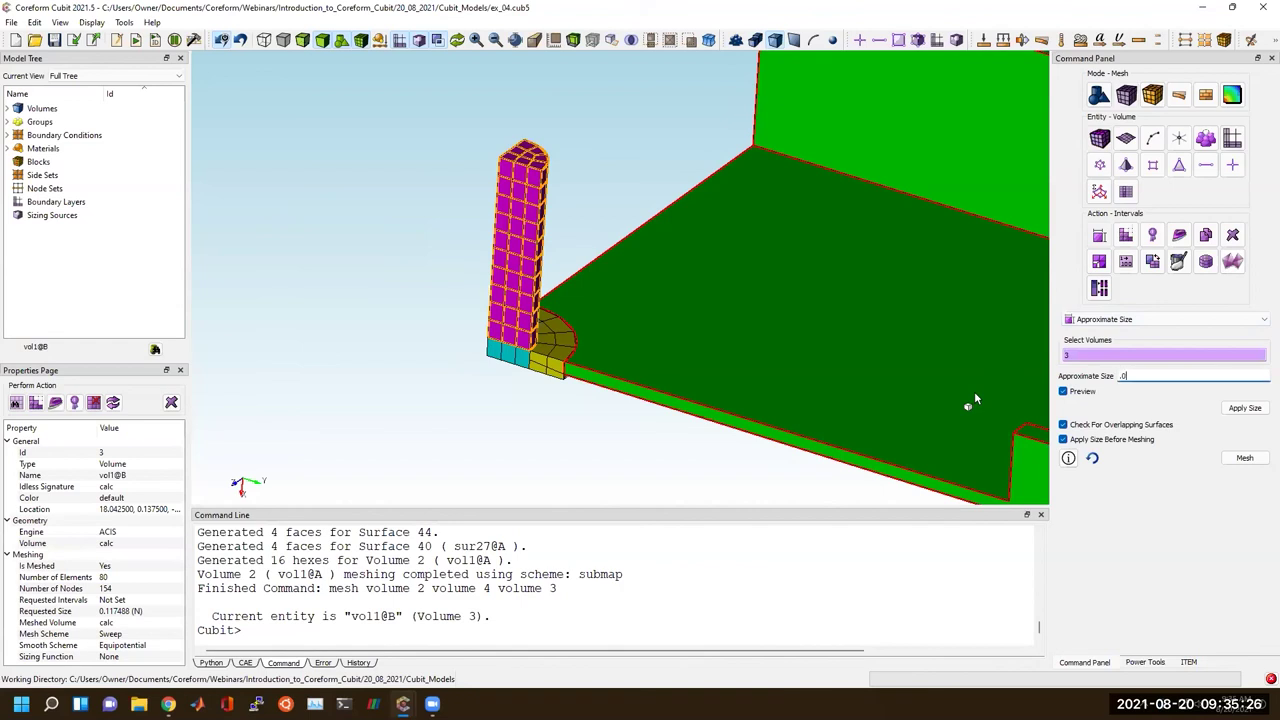
left_click(1244, 458)
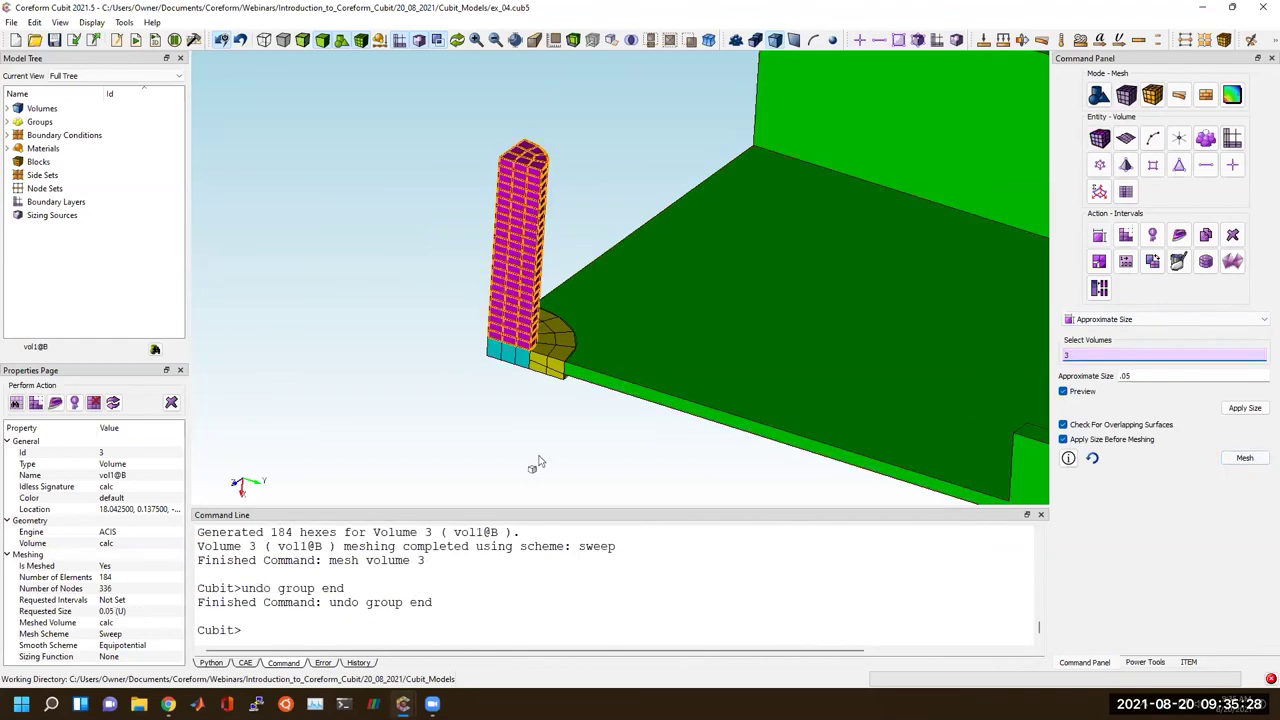
Delete the whole mesh with the delete mesh command and remesh the corner post, volume 3, at an approximate size of 0.025.
left_click(480, 588)
type("delete mesh")
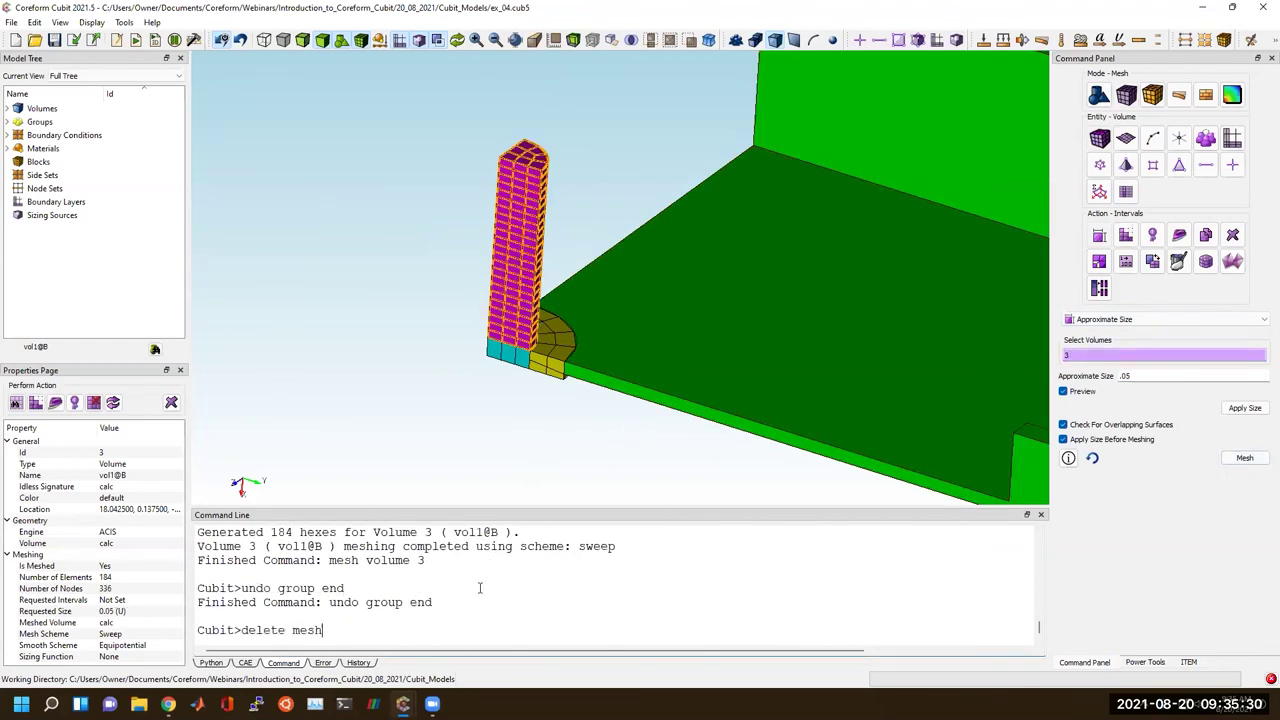
key("Return")
left_click(1210, 379)
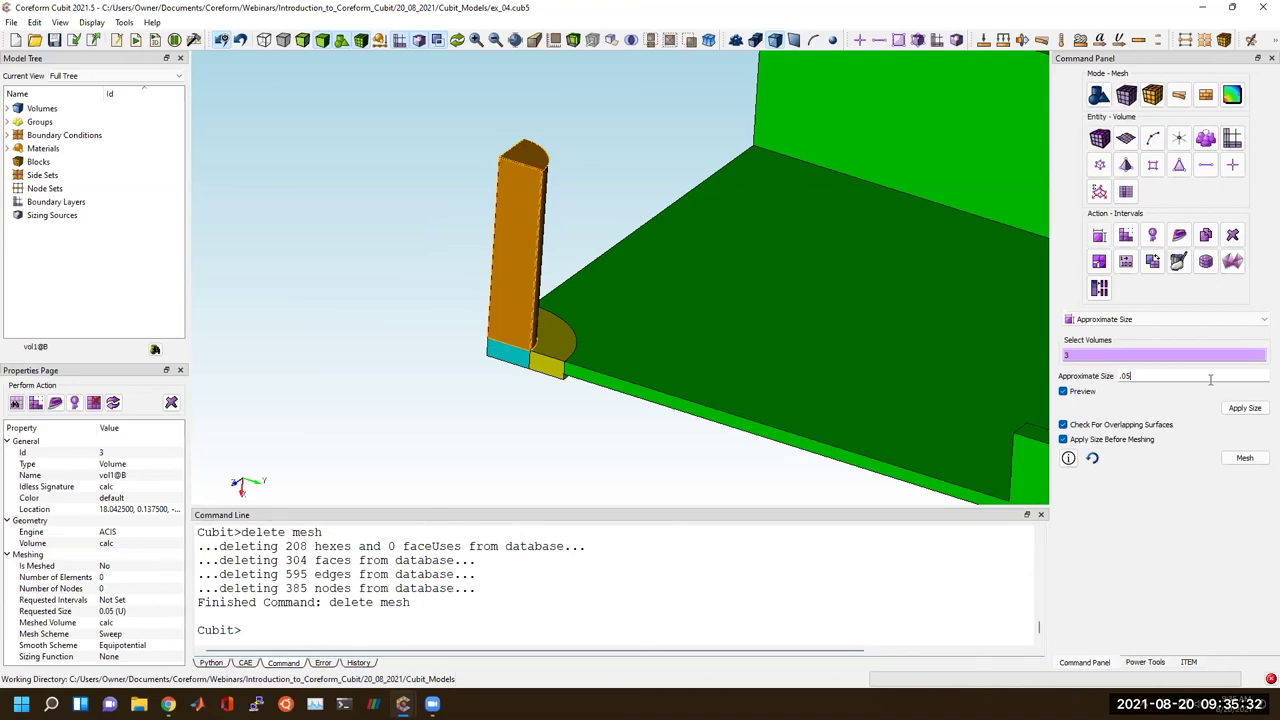
left_click(1244, 458)
Mesh volume 4, the base piece directly beneath the corner post.
scroll(600, 380, "up", 3)
middle_click_drag(592, 360, 780, 455)
middle_click_drag(690, 336, 683, 249)
left_click_drag(672, 262, 660, 284)
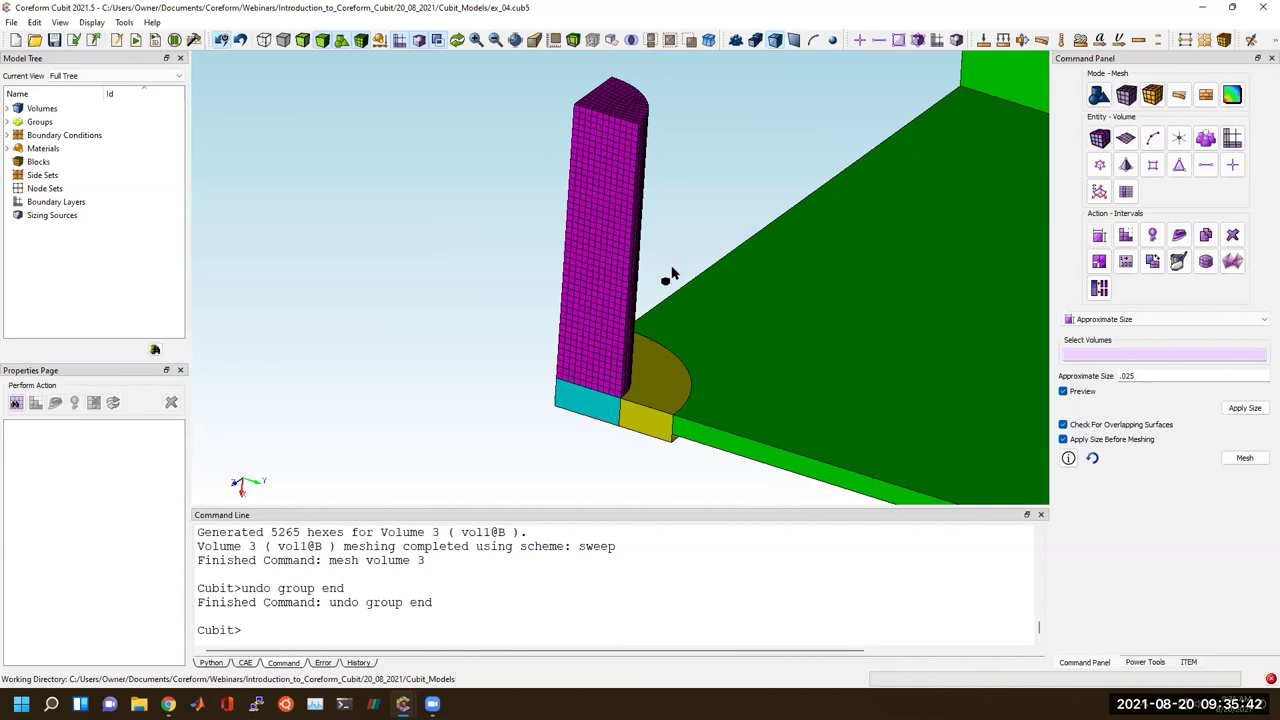
left_click(602, 414)
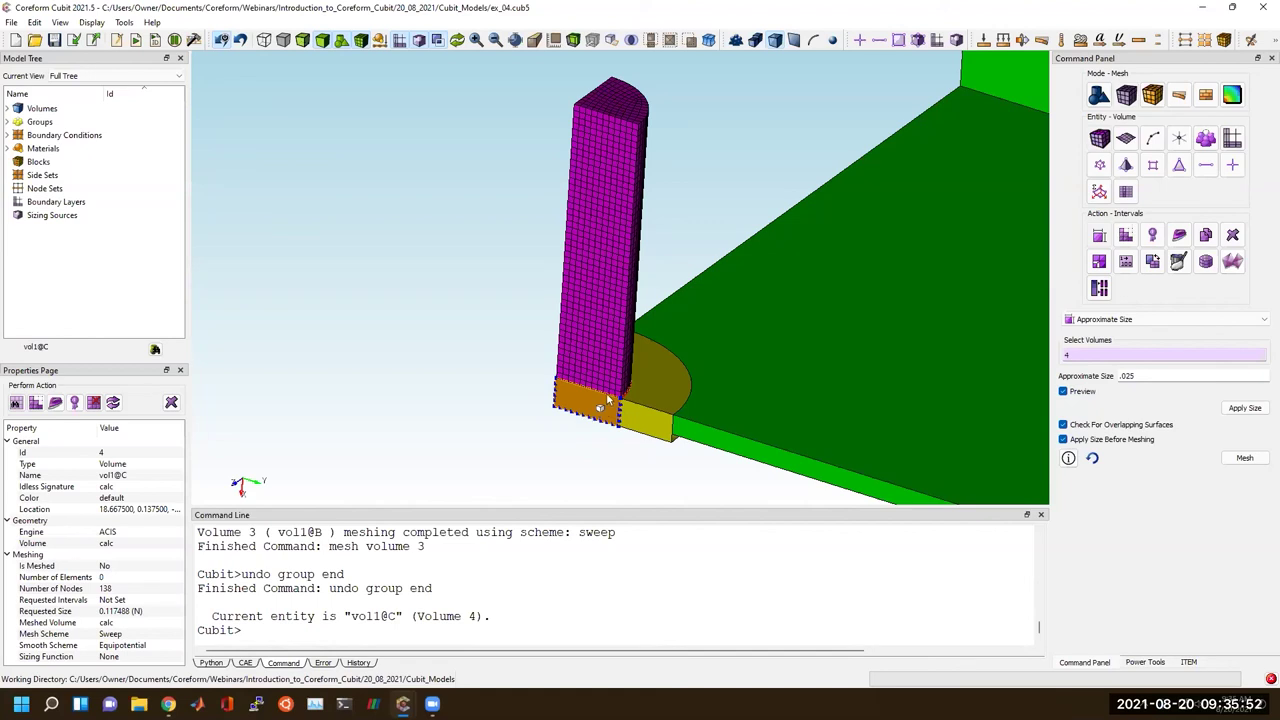
key("n")
key("n")
key("n")
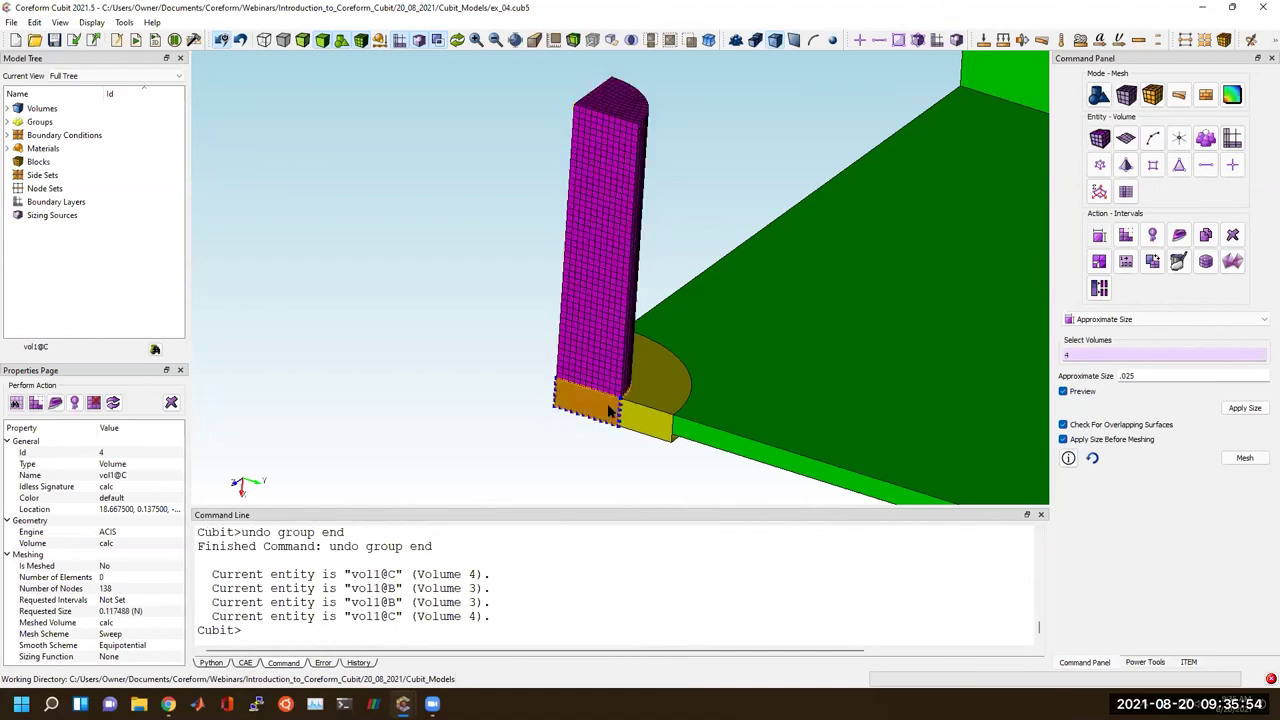
right_click(608, 403)
left_click(640, 349)
Examine the mesh on the underside and sides of the base piece and where it meets the corner post.
left_click_drag(625, 395, 672, 205)
middle_click_drag(683, 432, 664, 289)
scroll(664, 291, "up", 3)
left_click(441, 276)
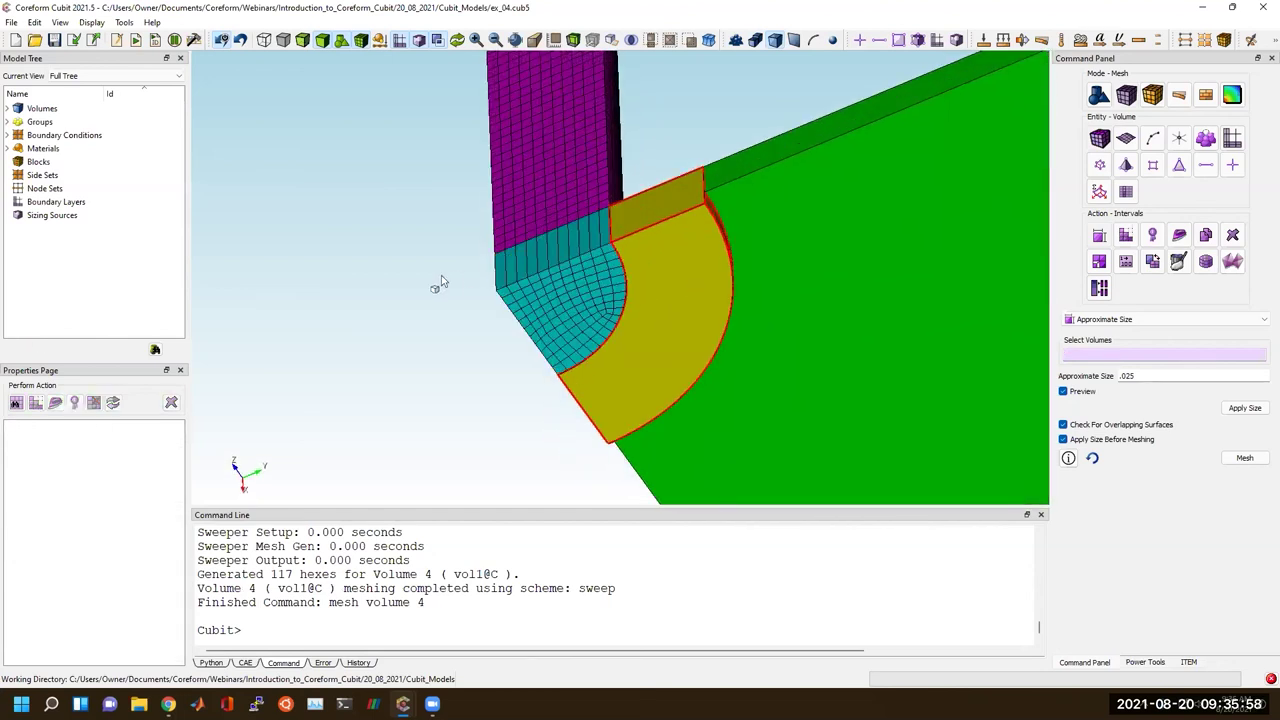
scroll(511, 239, "up", 3)
scroll(617, 250, "down", 5)
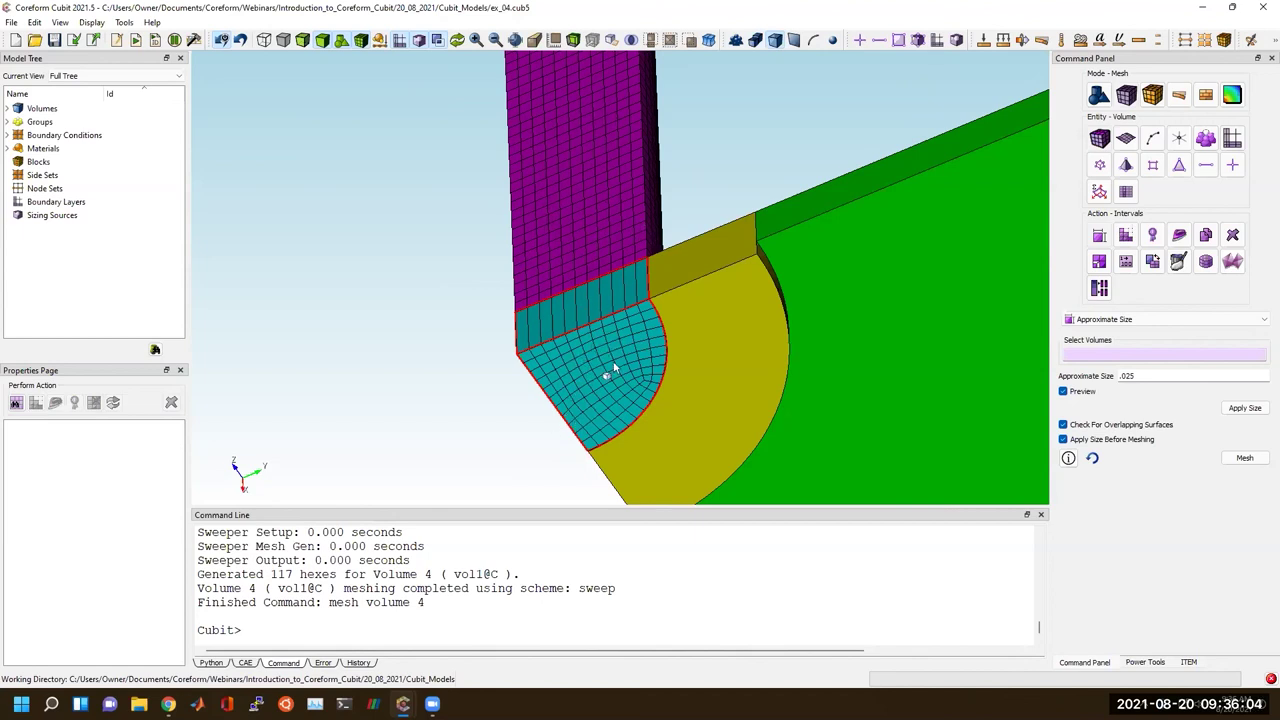
left_click_drag(622, 312, 510, 246)
middle_click_drag(510, 246, 569, 262)
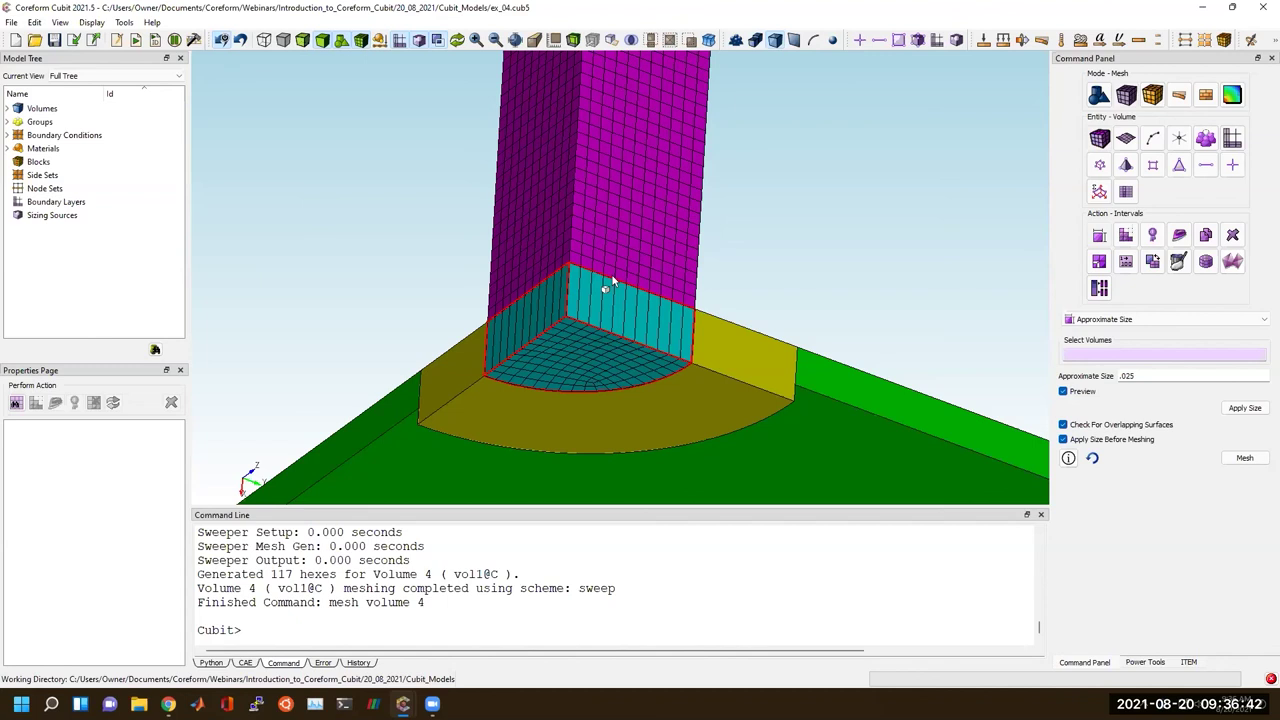
scroll(613, 283, "down", 4)
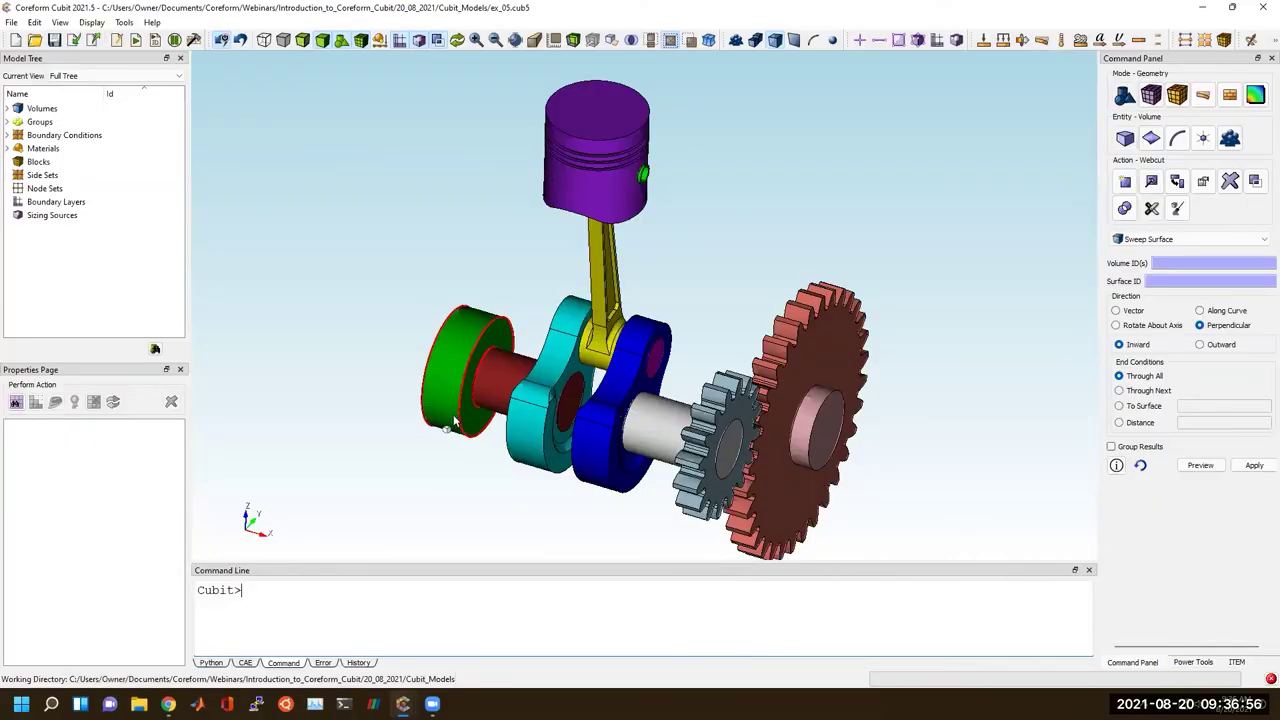
Switch to the ex_05.cub5 piston and gear assembly and list its volumes in the model tree.
mouse_move(403, 704)
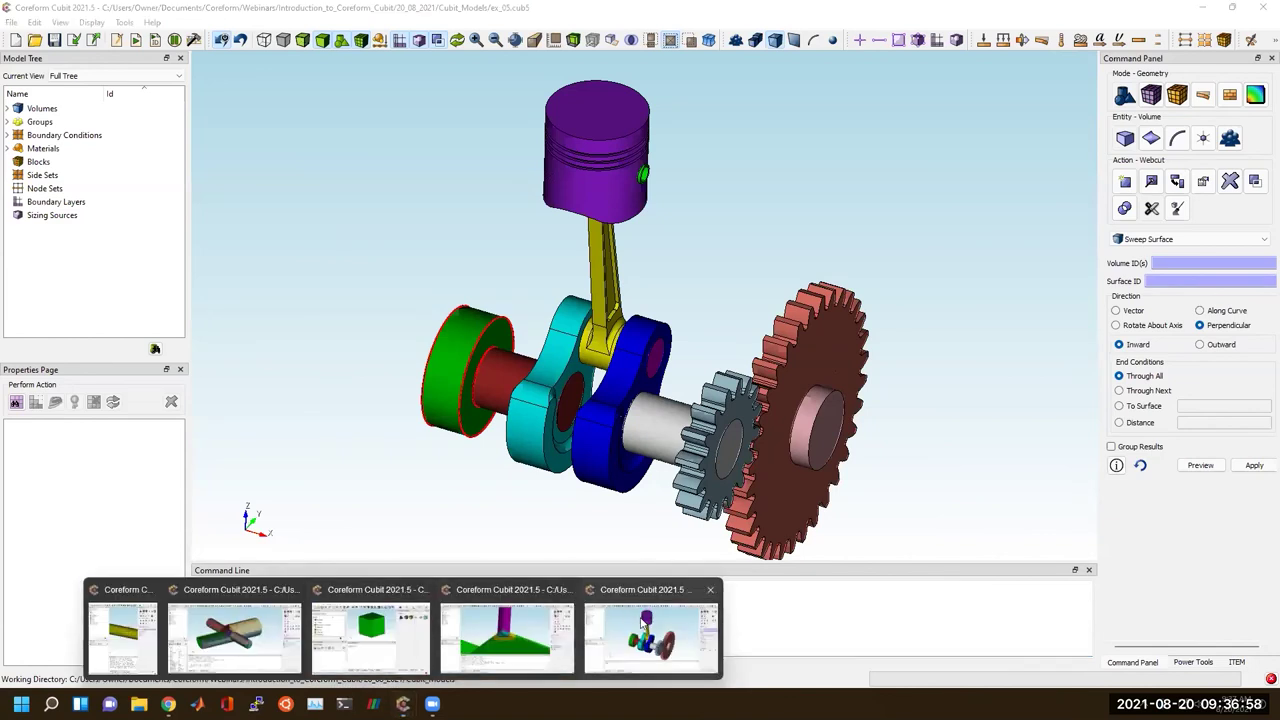
left_click(92, 8)
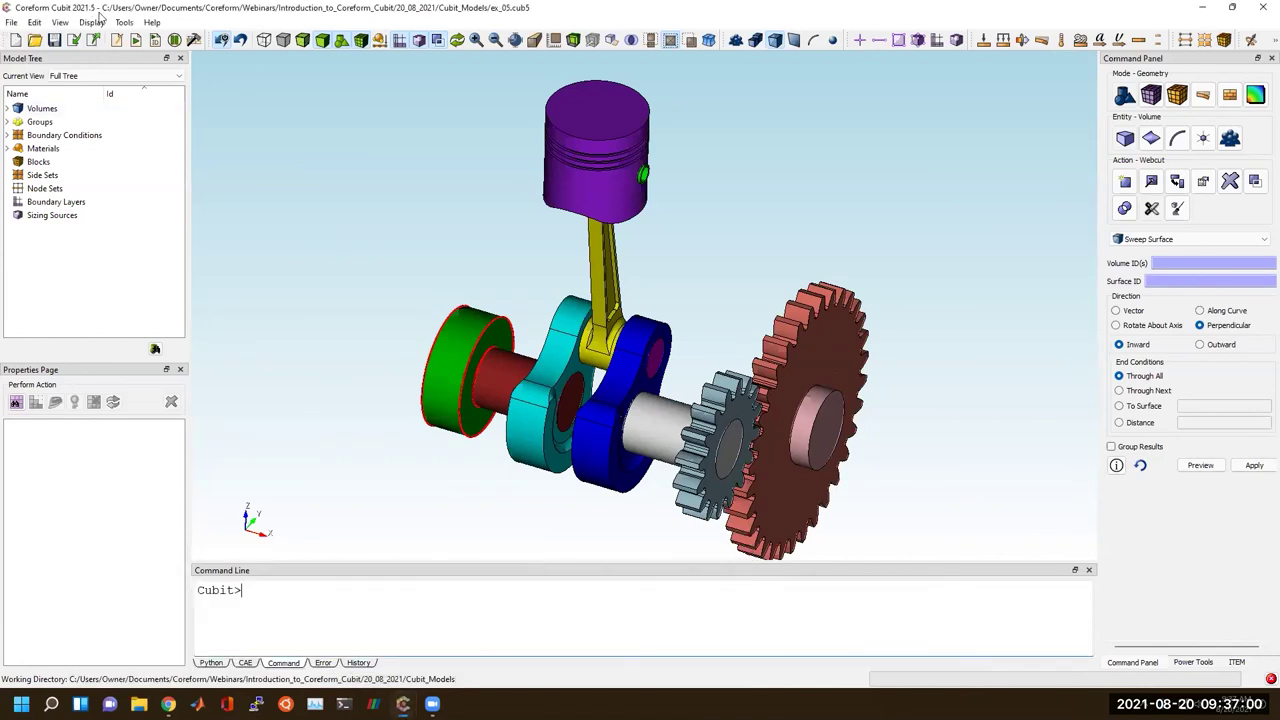
left_click(7, 108)
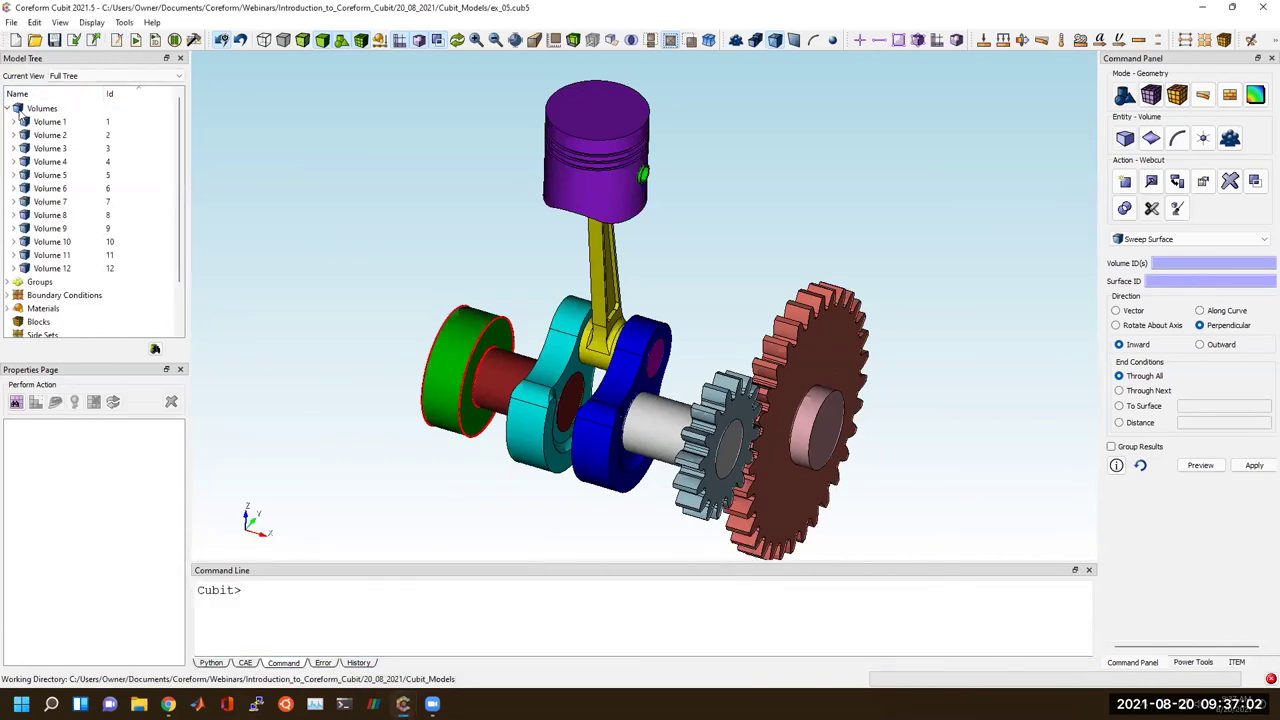
left_click_drag(729, 440, 699, 399)
middle_click_drag(668, 355, 660, 392)
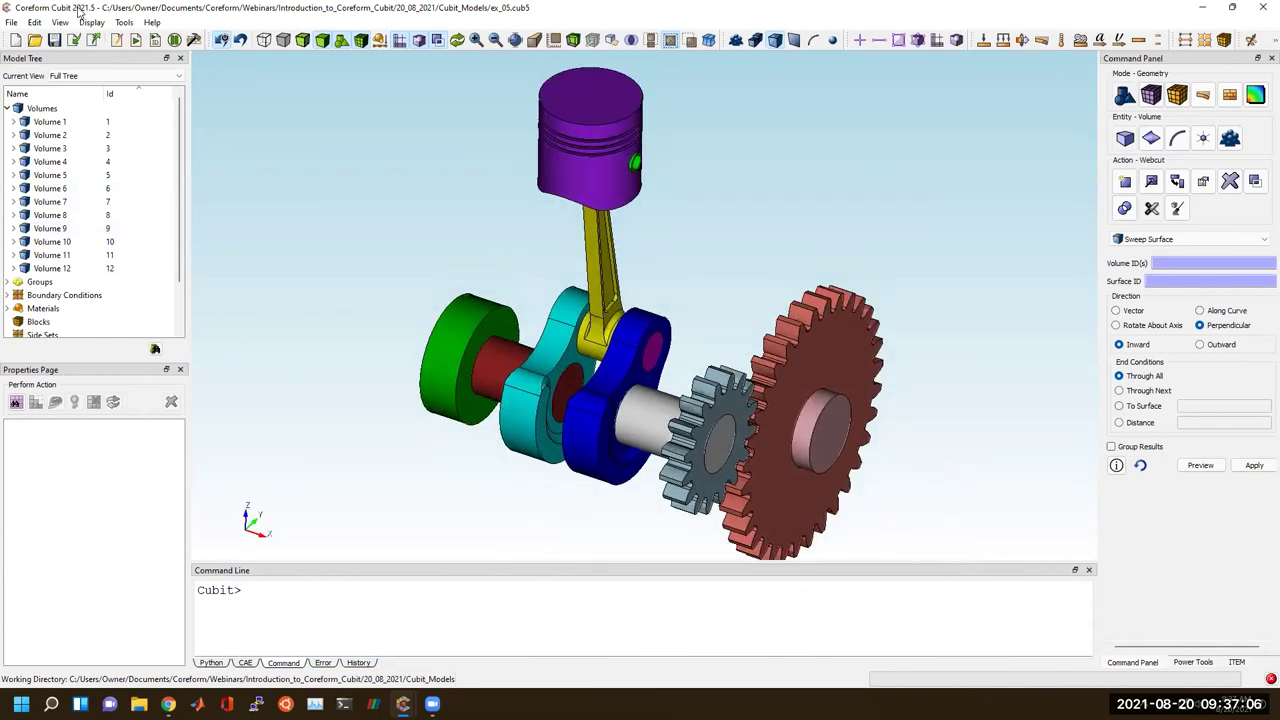
Open the script volumes_to_groups.py in the Journal Editor.
left_click(117, 40)
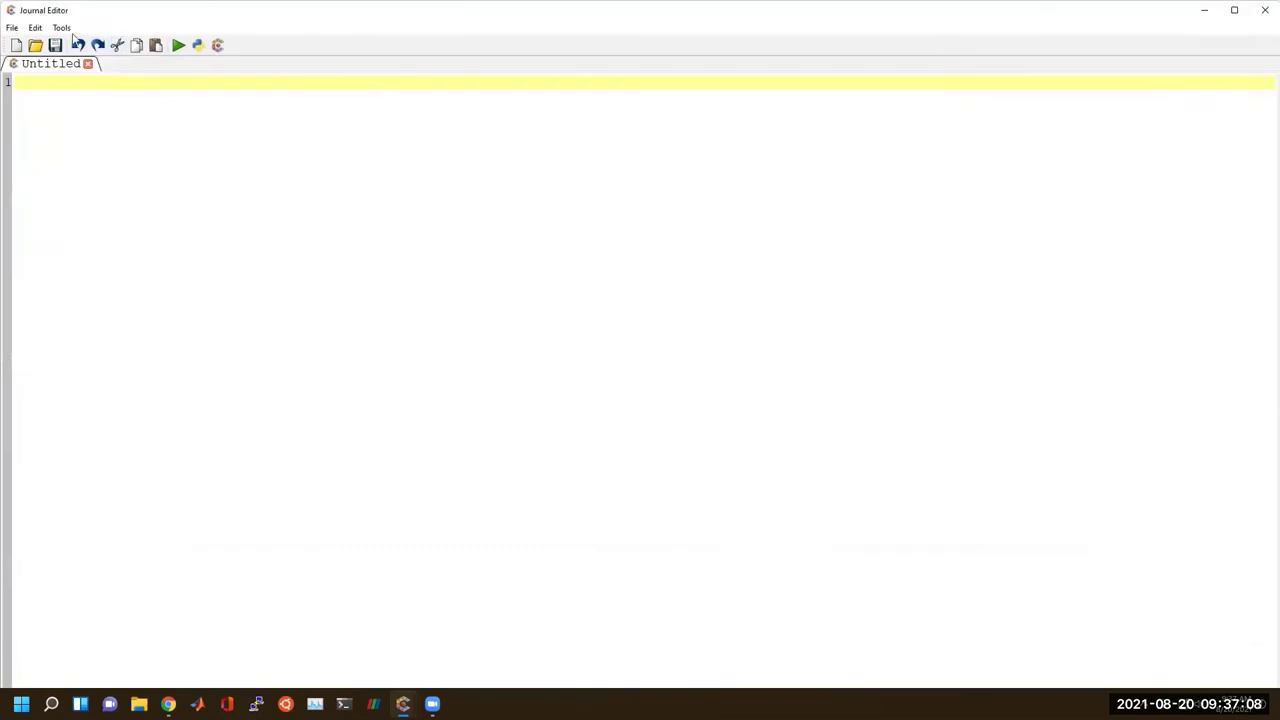
left_click(12, 27)
left_click(154, 179)
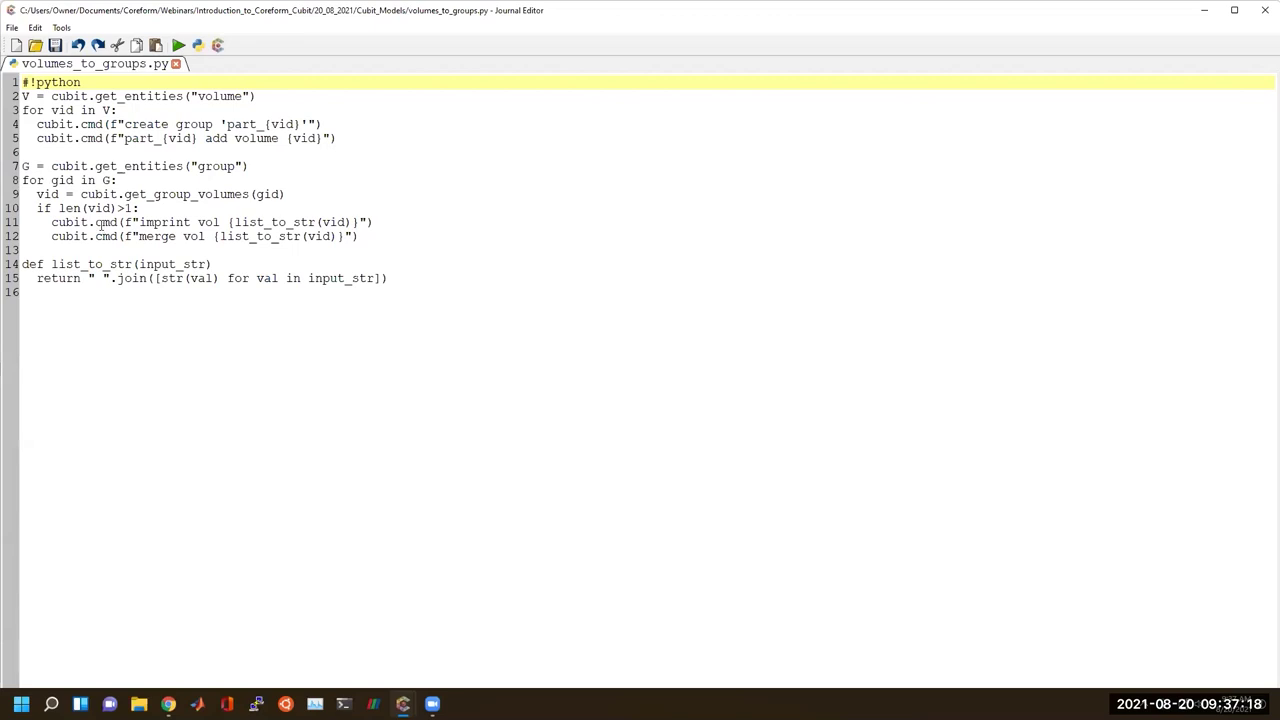
Run only the script lines that create a part group for every volume and add the volume to it.
left_click_drag(117, 300, 20, 264)
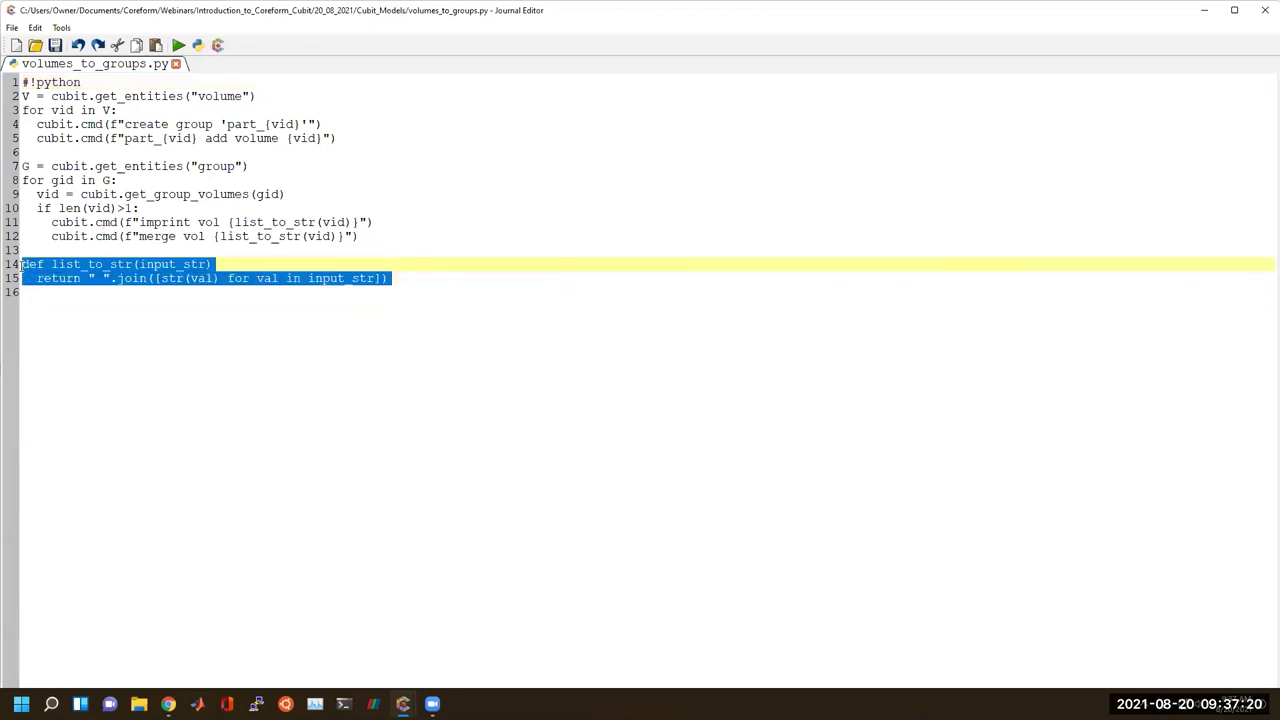
left_click_drag(320, 150, 24, 95)
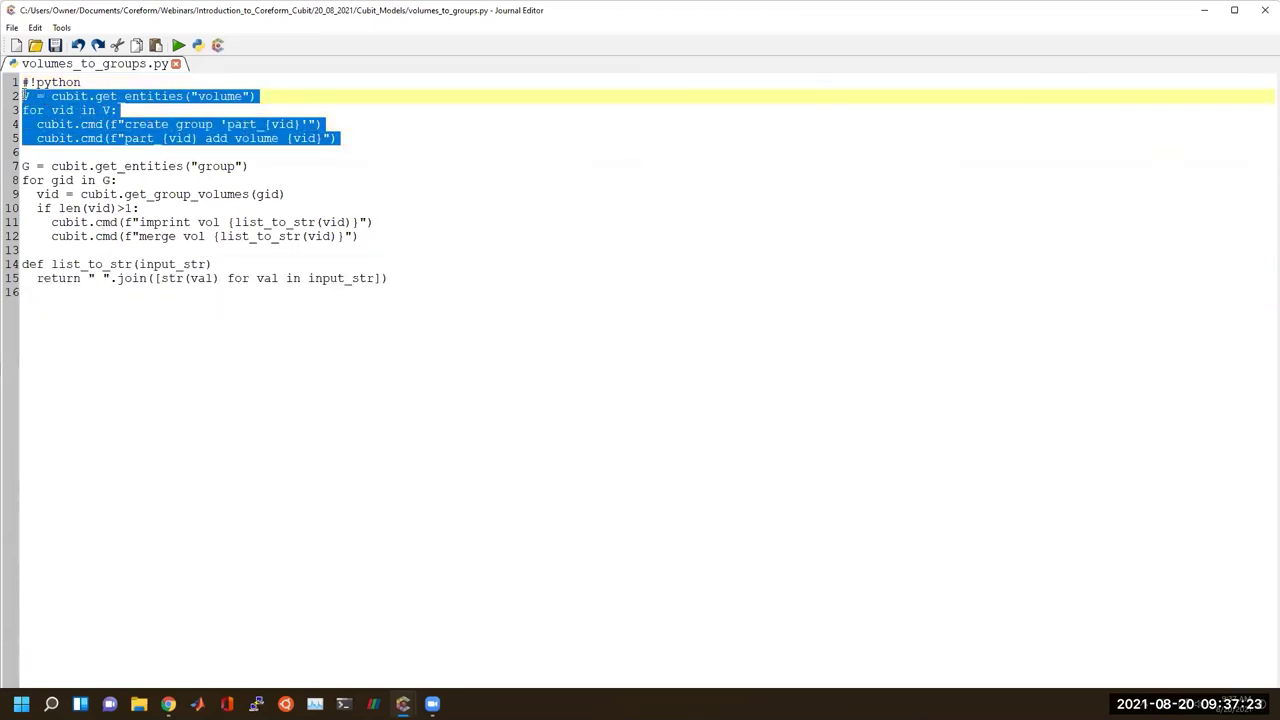
right_click(120, 110)
left_click(150, 120)
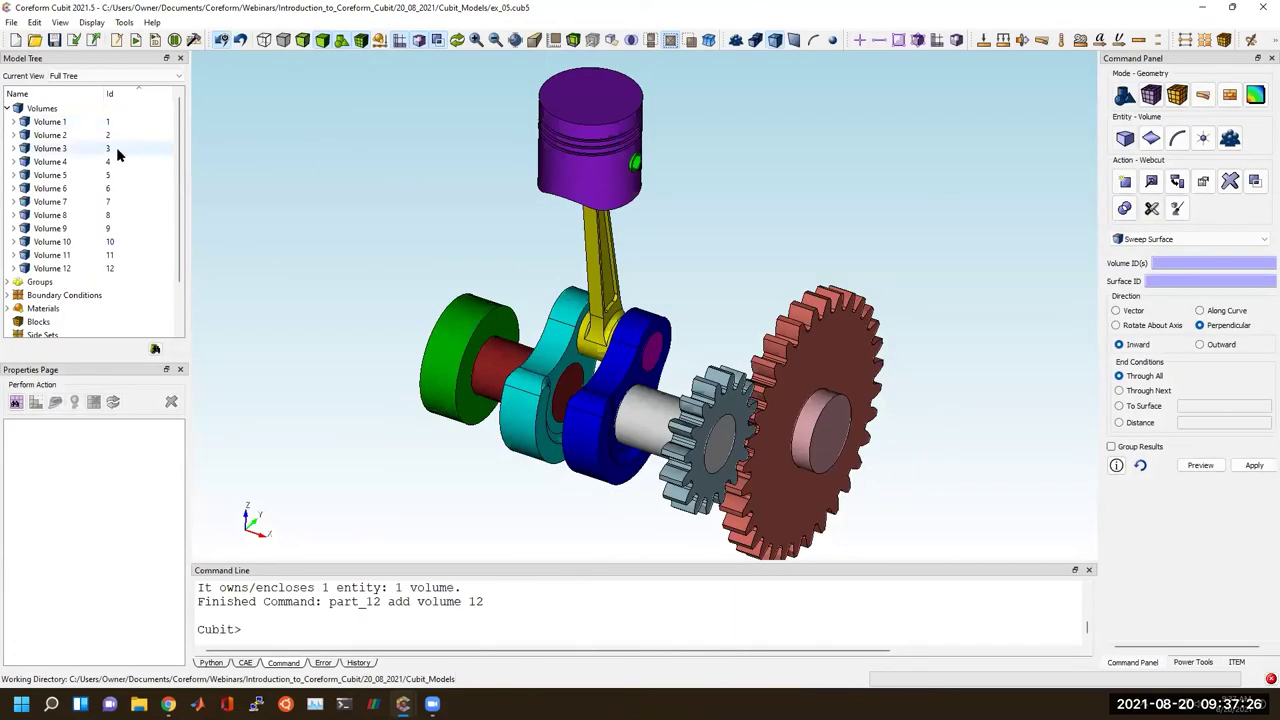
Step through the groups part_1 to part_12 in the model tree to check which component each one contains.
left_click(7, 108)
left_click(7, 121)
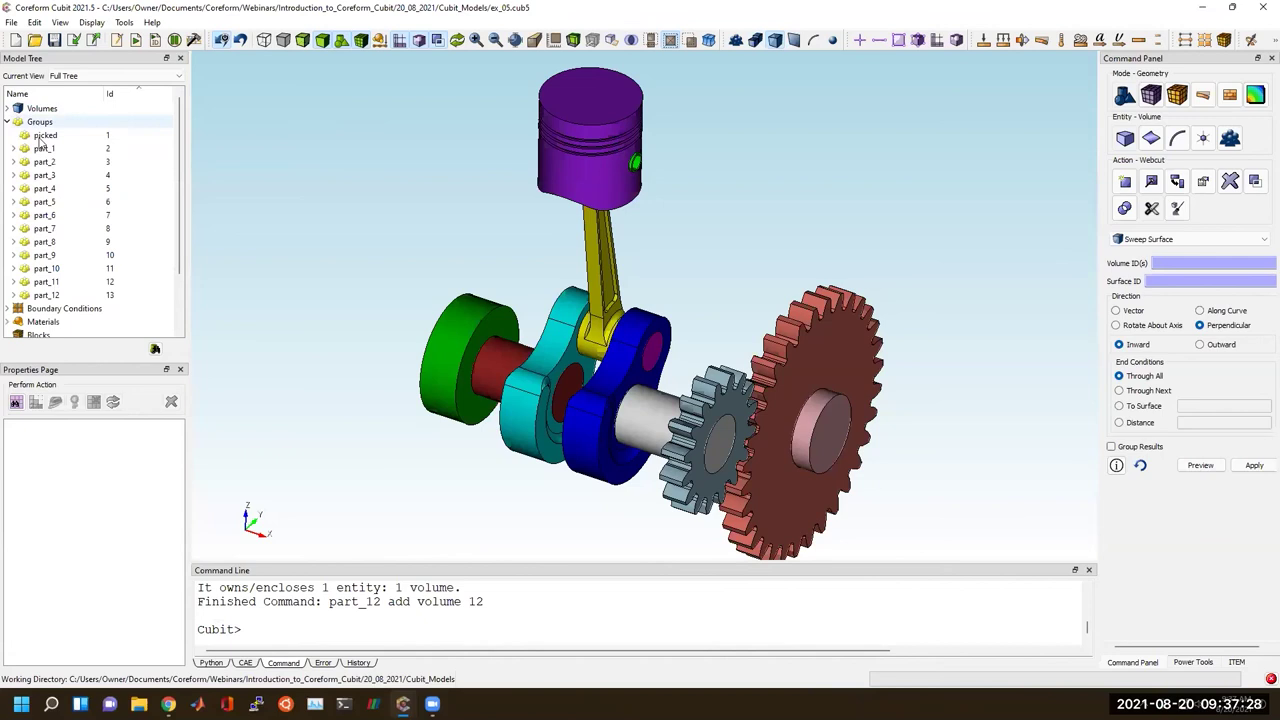
left_click(45, 148)
key("Down")
key("Down")
key("Down")
key("Down")
key("Down")
key("Down")
key("Down")
key("Down")
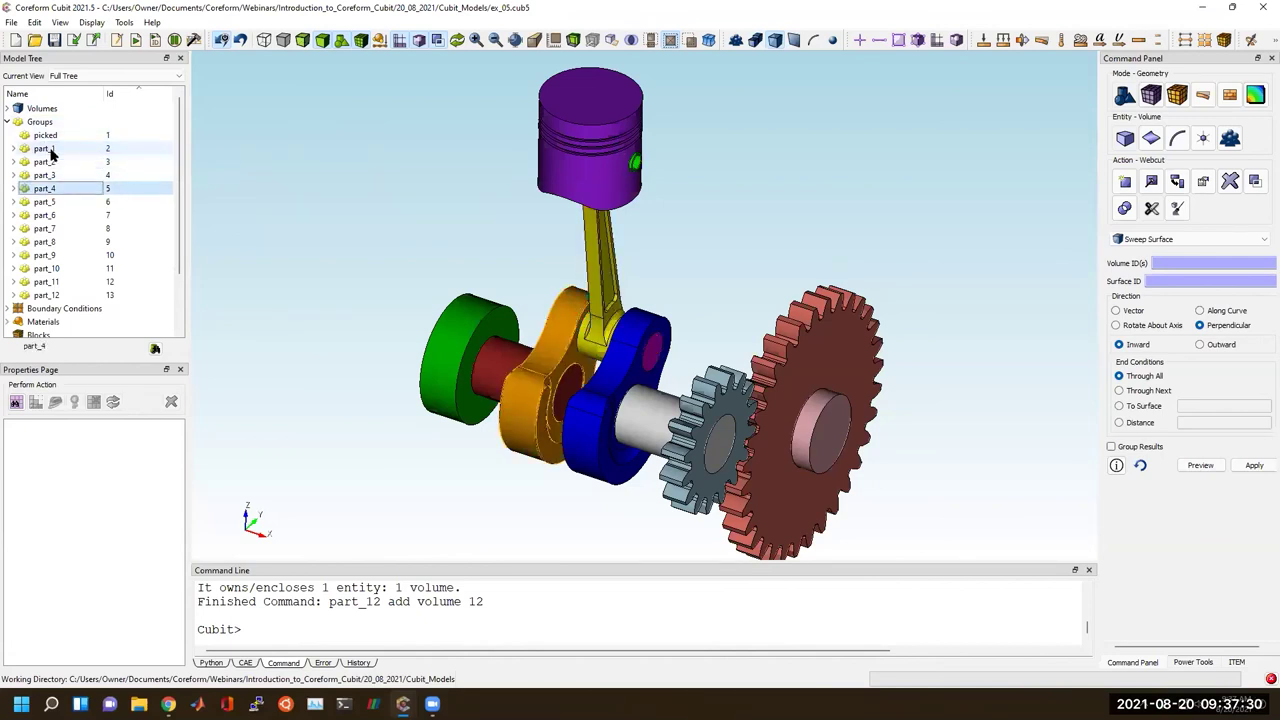
key("Down")
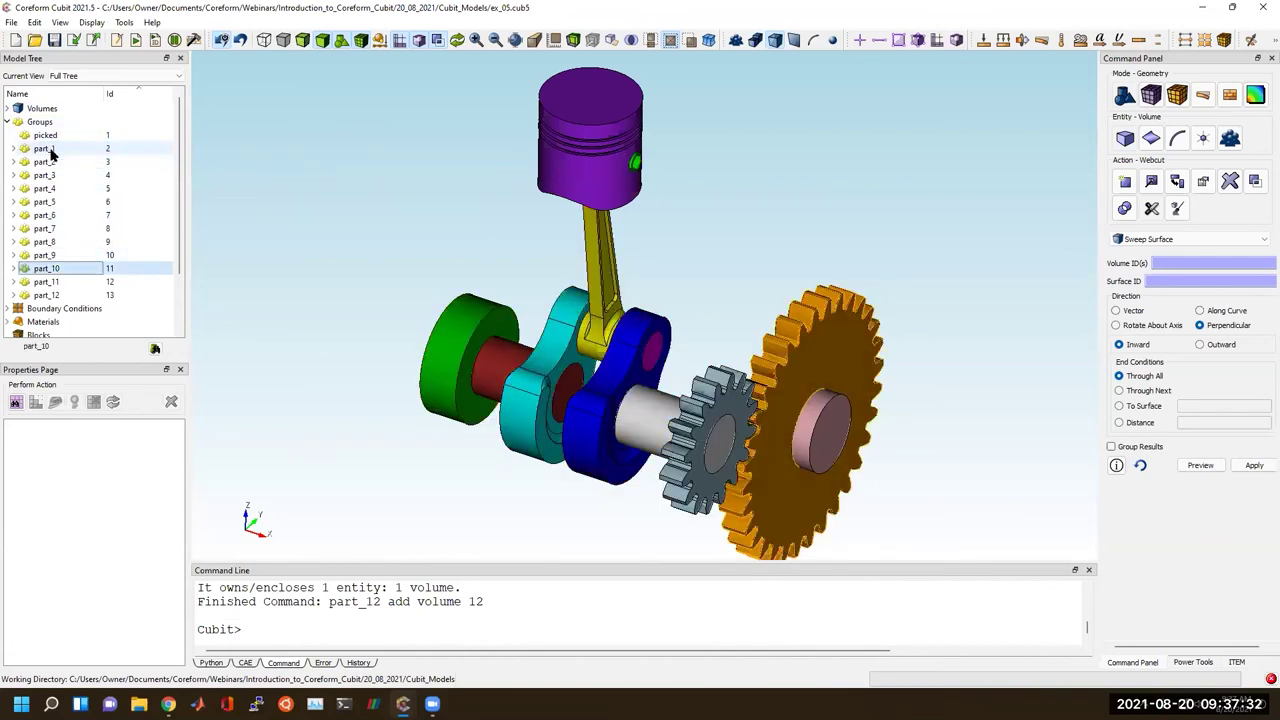
key("Down")
key("Down")
Isolate the connecting rod, Volume 2, in the view.
scroll(665, 312, "up", 5)
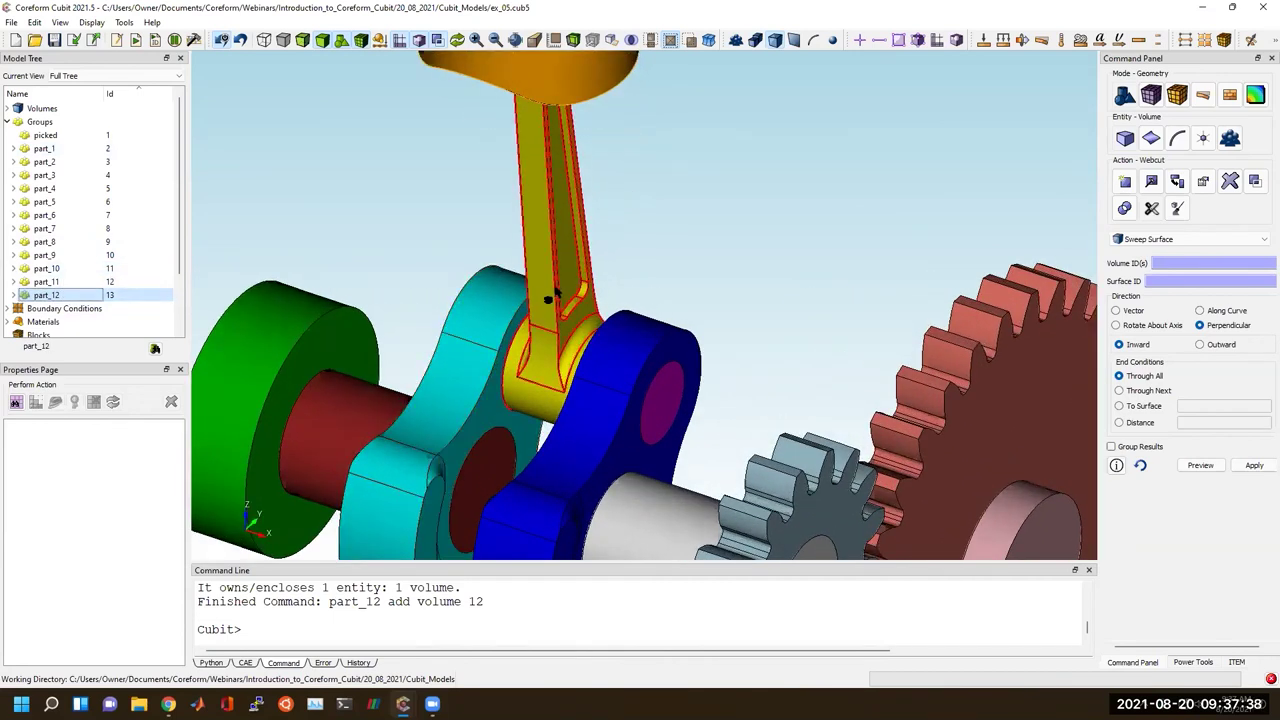
left_click_drag(571, 256, 615, 265)
left_click(494, 313)
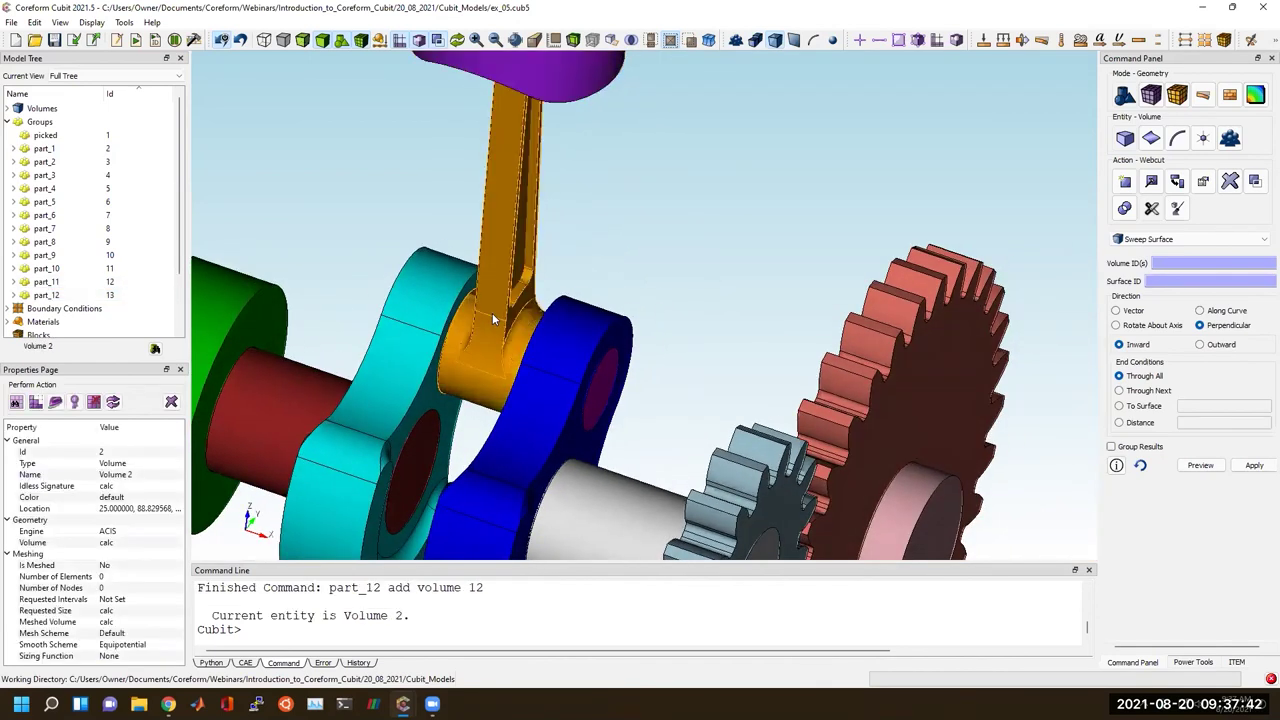
right_click(493, 318)
left_click(537, 440)
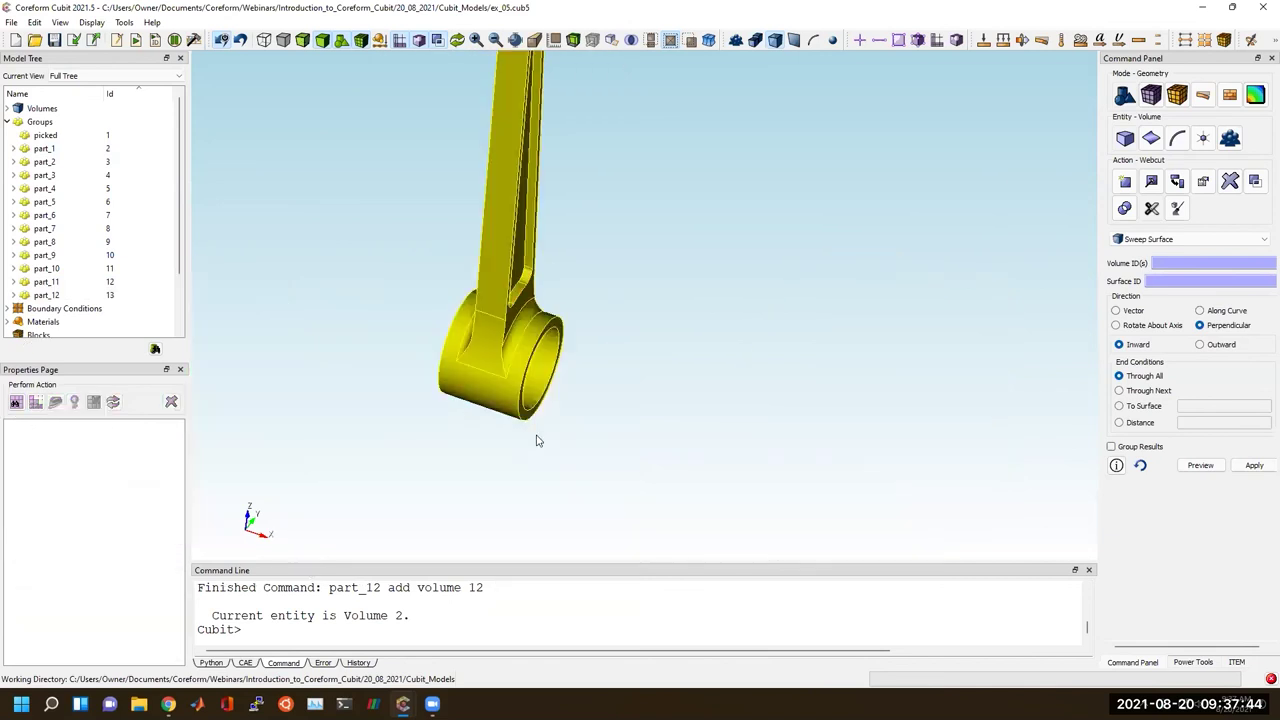
Return to volumes_to_groups.py and try to run the list_to_str function definition.
left_click(403, 704)
left_click(677, 634)
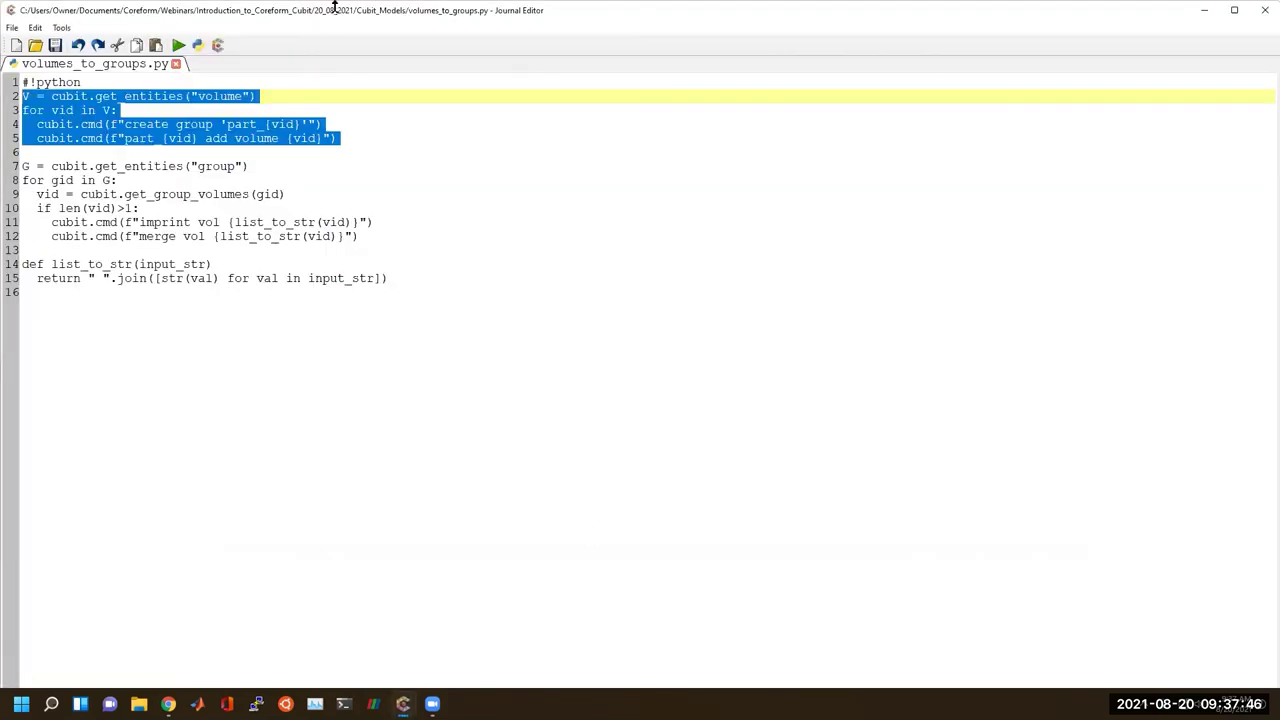
left_click_drag(335, 7, 0, 148)
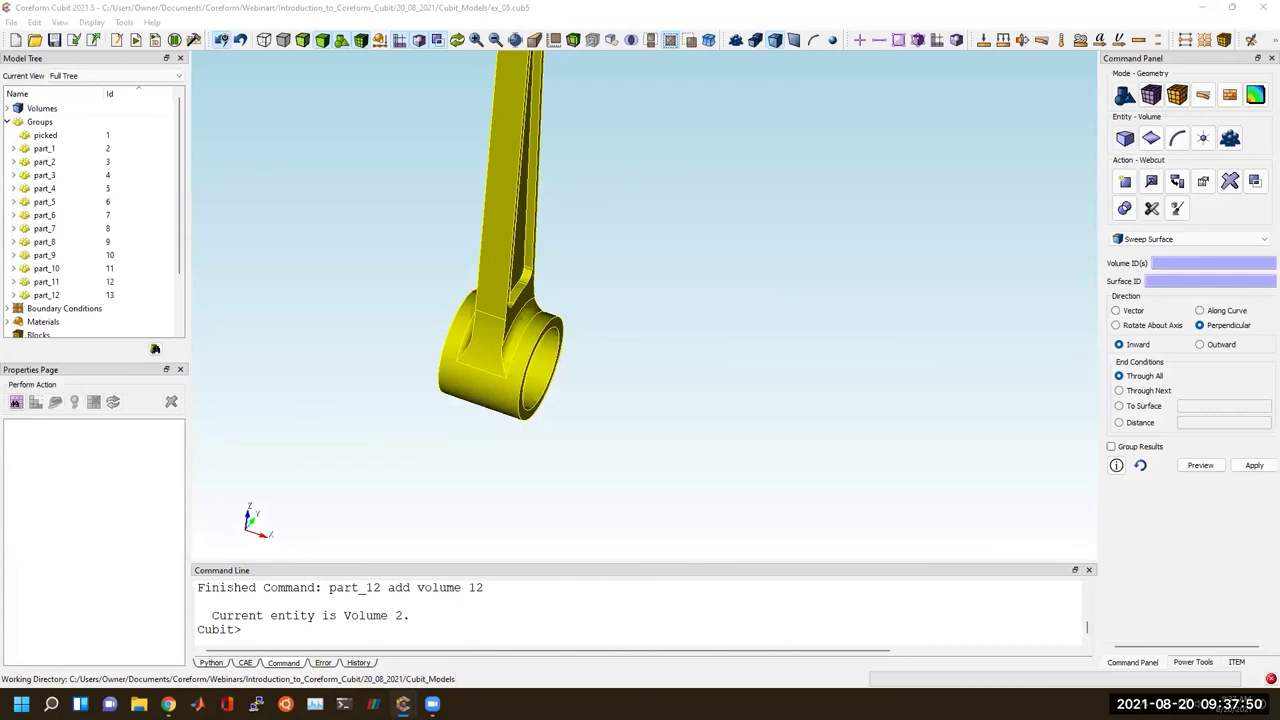
key("ctrl+v")
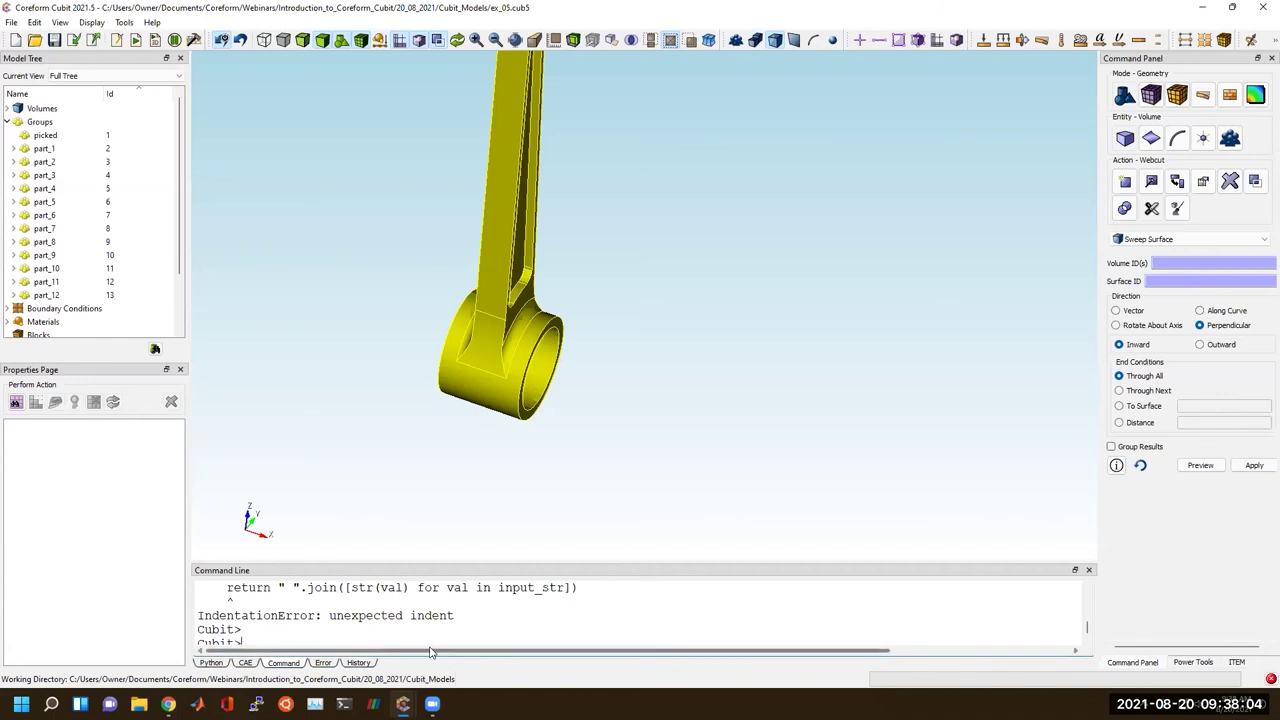
Examine the connecting rod's two cylindrical ends, their blends into the arm, and the recessed pocket along it.
left_click_drag(532, 276, 385, 251)
left_click_drag(804, 430, 604, 80)
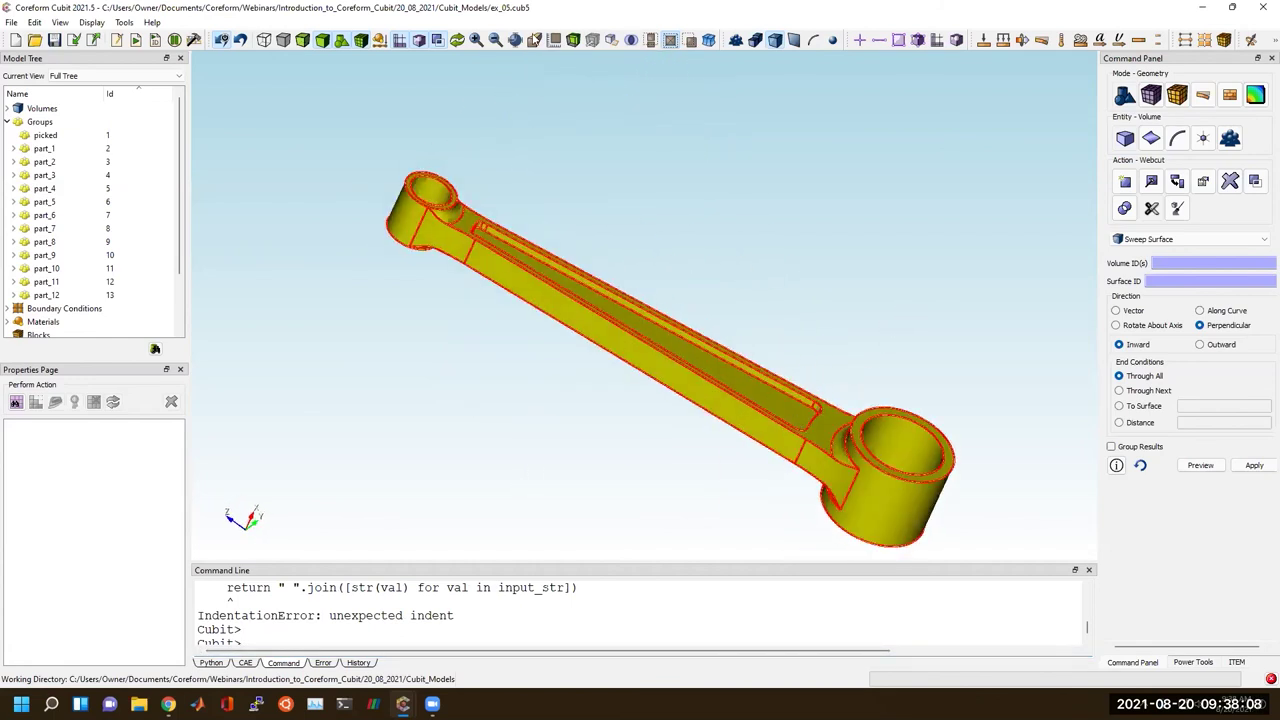
scroll(760, 330, "up", 6)
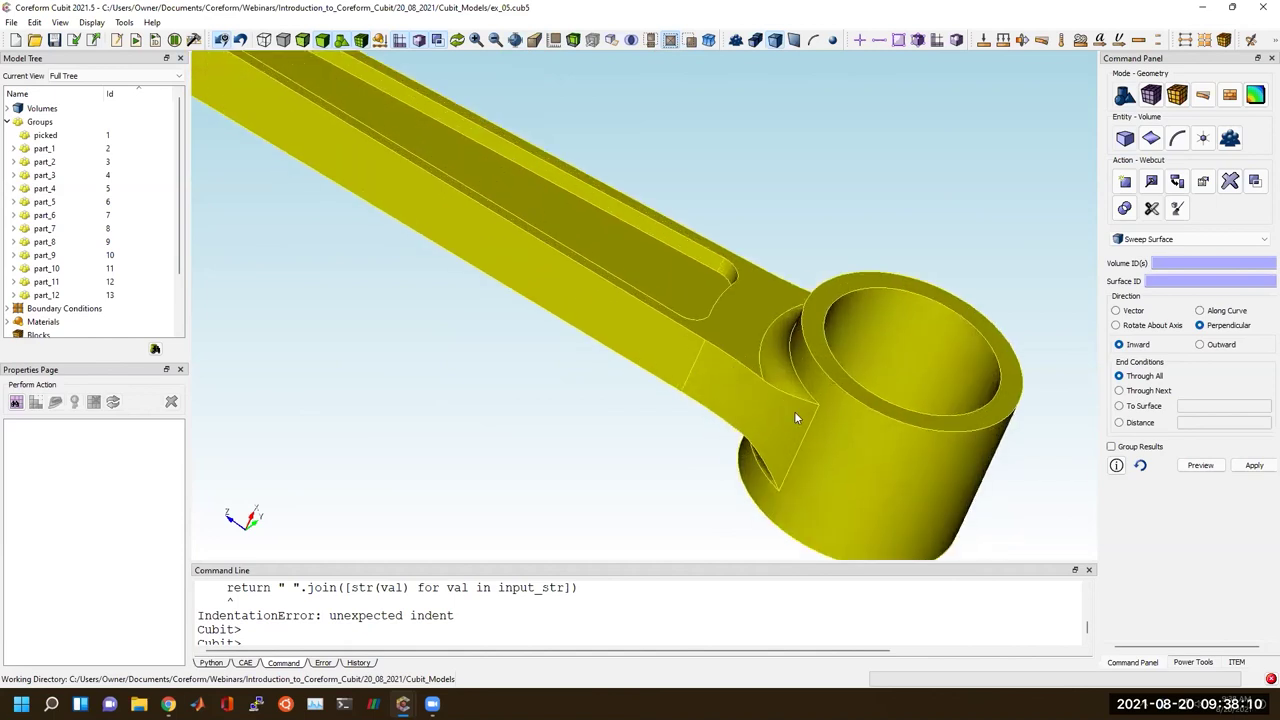
mouse_move(760, 327)
middle_mouse_down()
mouse_move(763, 303)
mouse_move(686, 289)
mouse_move(620, 366)
mouse_move(634, 438)
mouse_move(674, 437)
mouse_move(826, 374)
mouse_move(858, 457)
mouse_move(914, 471)
mouse_move(861, 389)
mouse_move(871, 366)
middle_mouse_up()
middle_click_drag(882, 481, 634, 316)
scroll(604, 289, "up", 5)
scroll(634, 316, "down", 8)
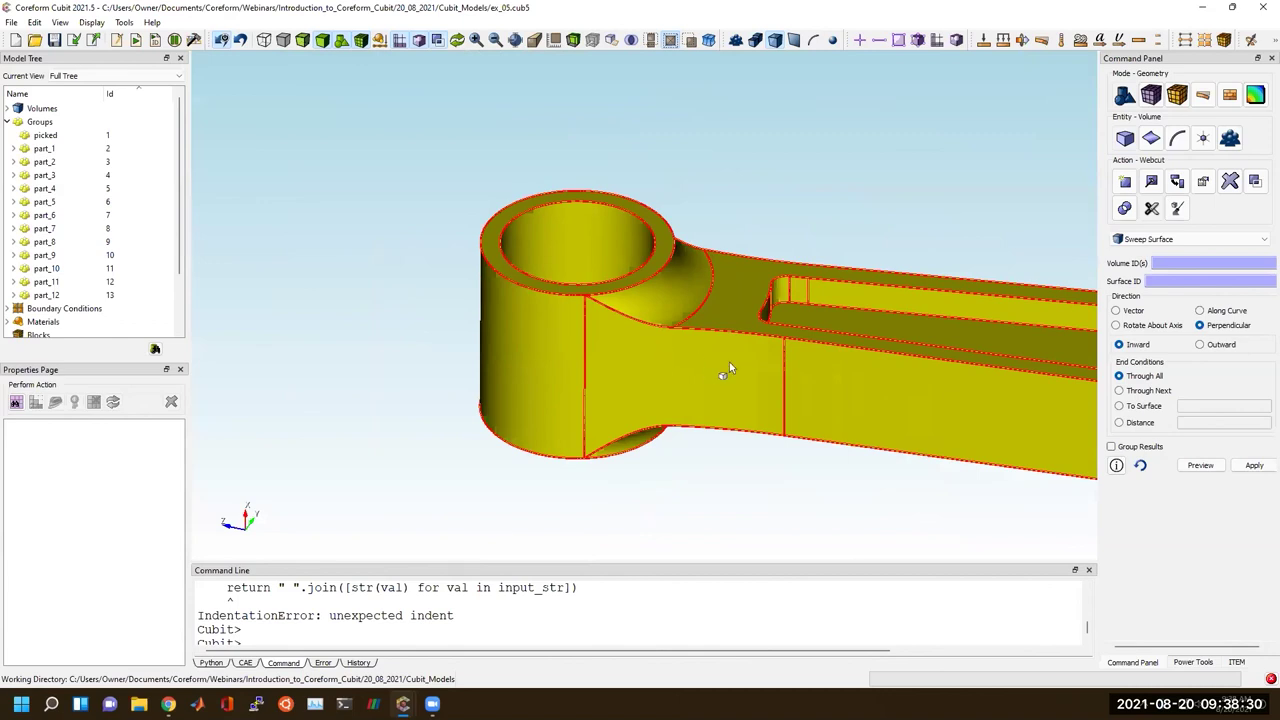
scroll(741, 366, "down", 6)
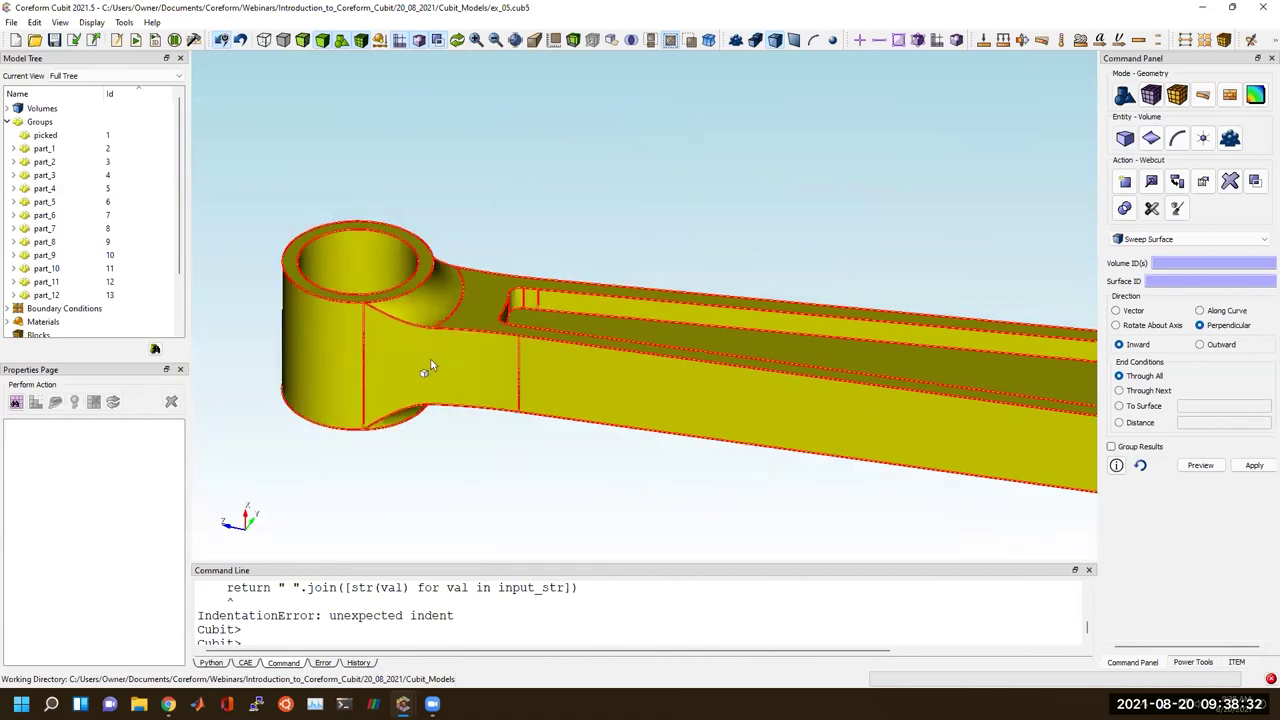
scroll(516, 347, "down", 5)
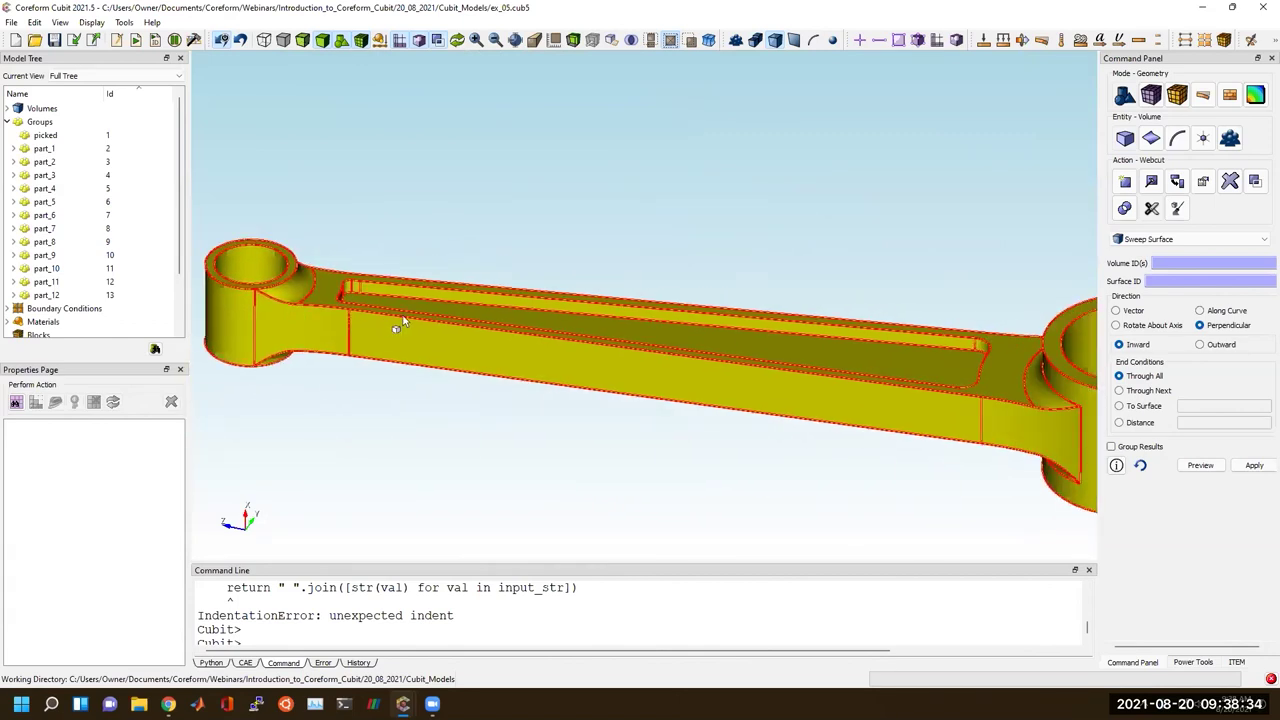
left_click(787, 446)
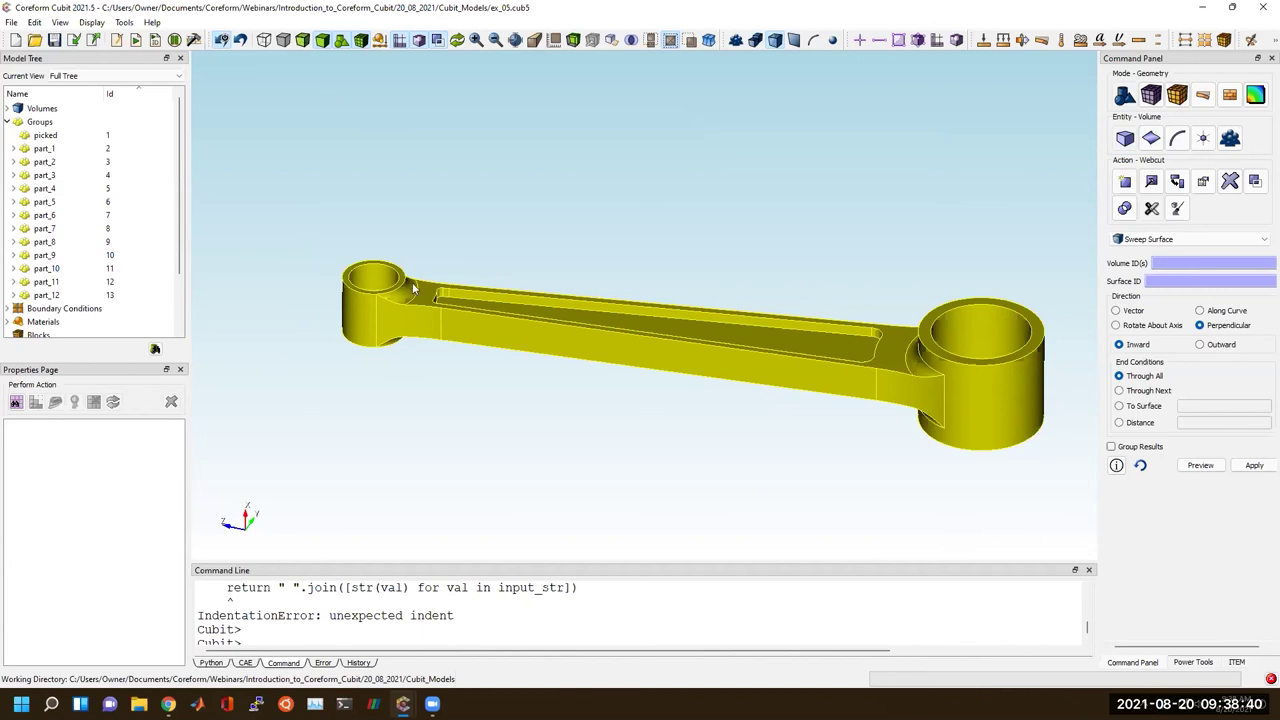
left_click(416, 317)
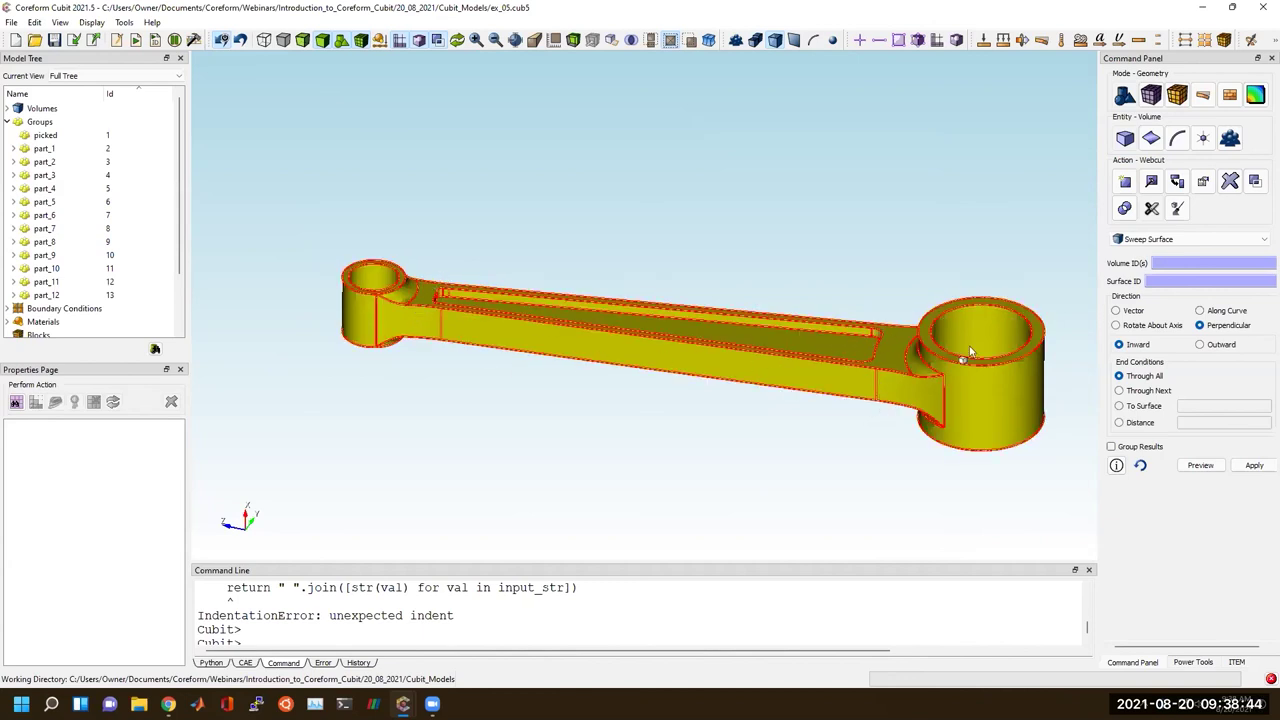
Webcut Volume 2 by sweeping the flat face around the rod's pocket, Surface 33, perpendicular inward through all, previewing the cut before applying it.
left_click(1155, 240)
left_click(1155, 240)
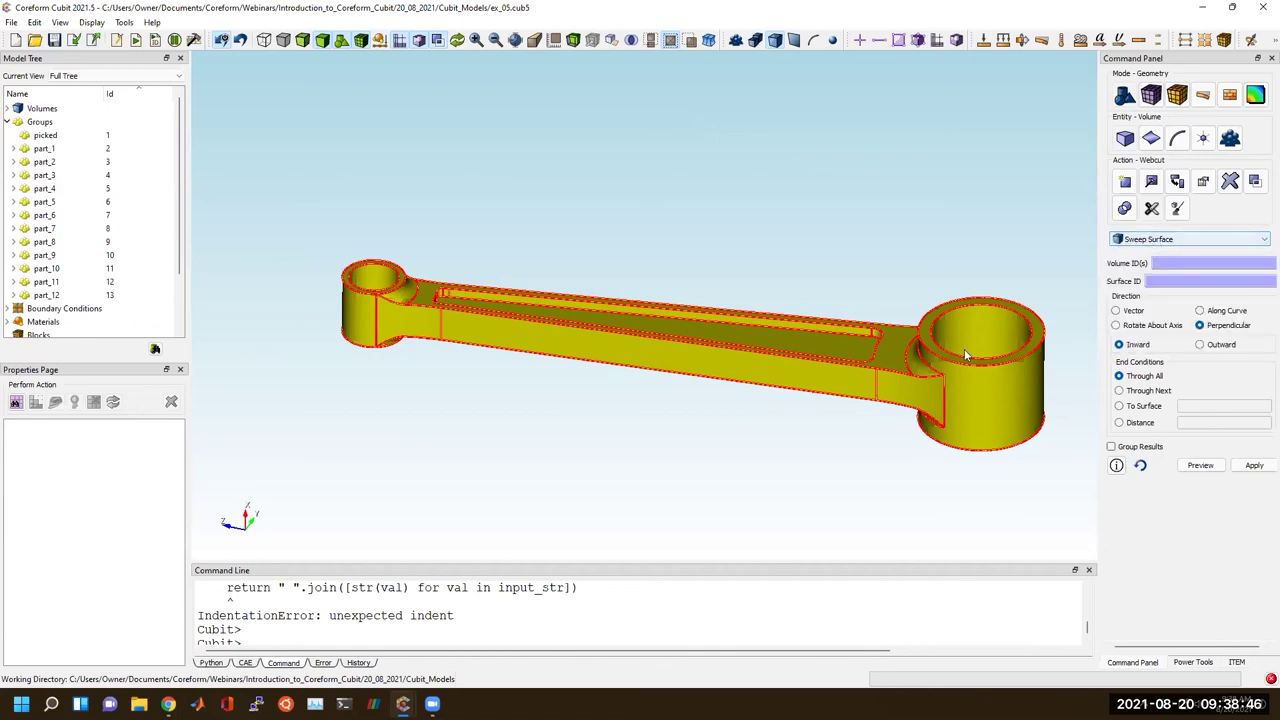
left_click(949, 376)
left_click(1183, 263)
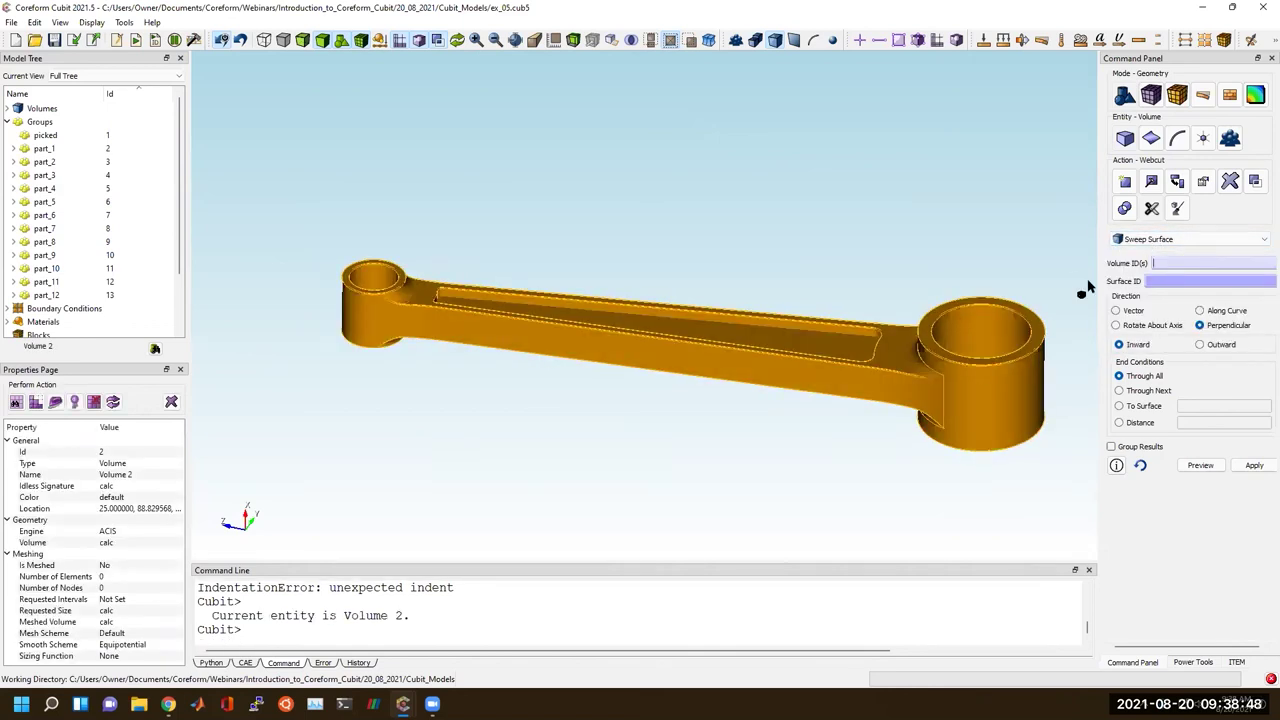
left_click(952, 358)
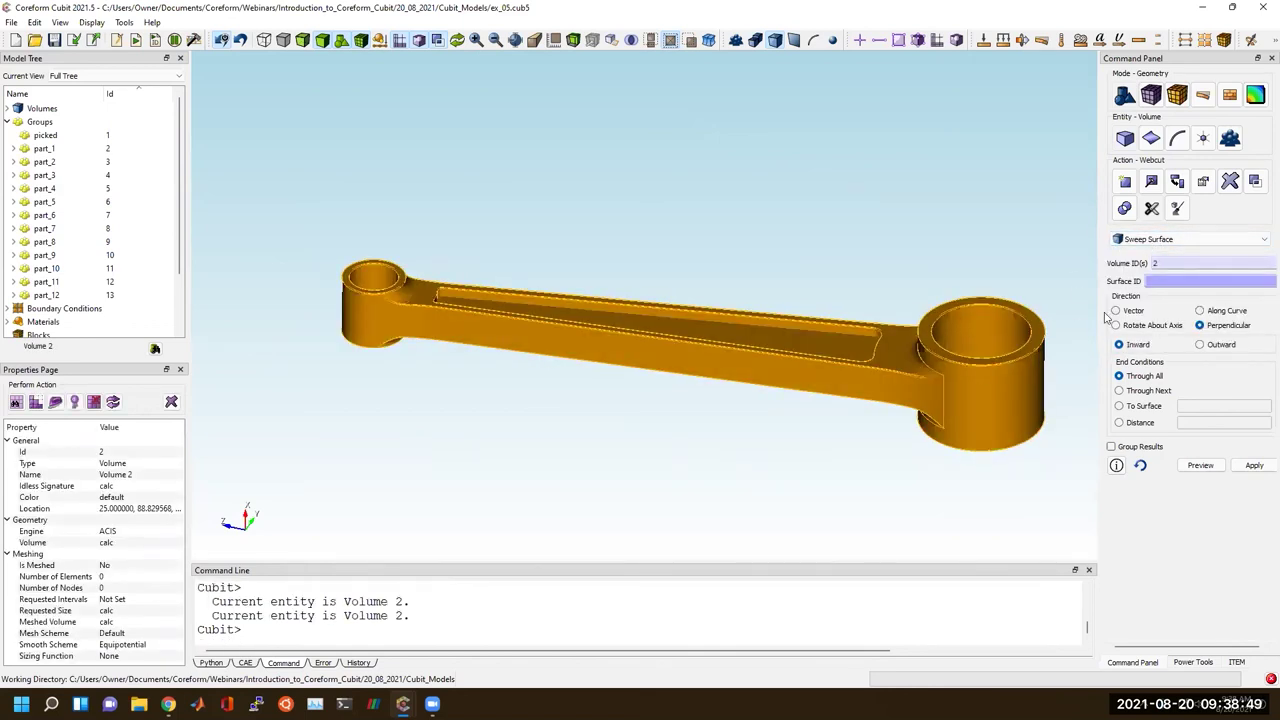
left_click(1175, 280)
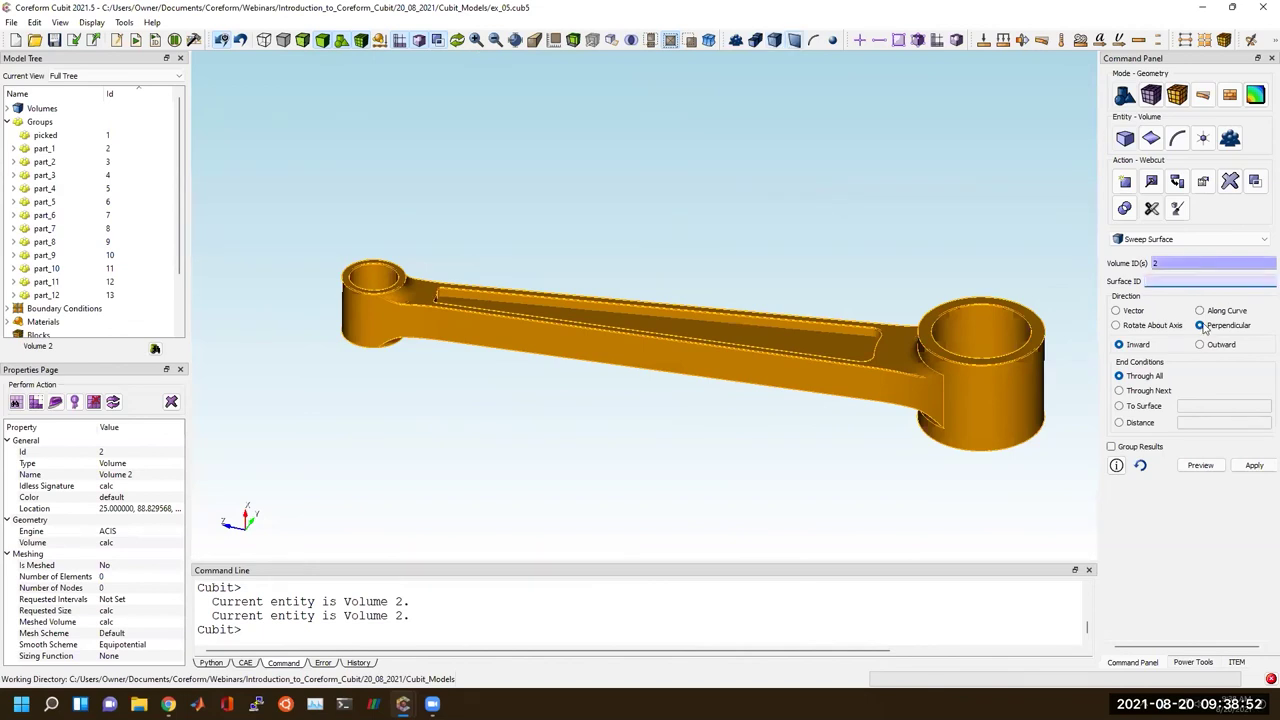
left_click(893, 341)
left_click_drag(687, 331, 759, 346)
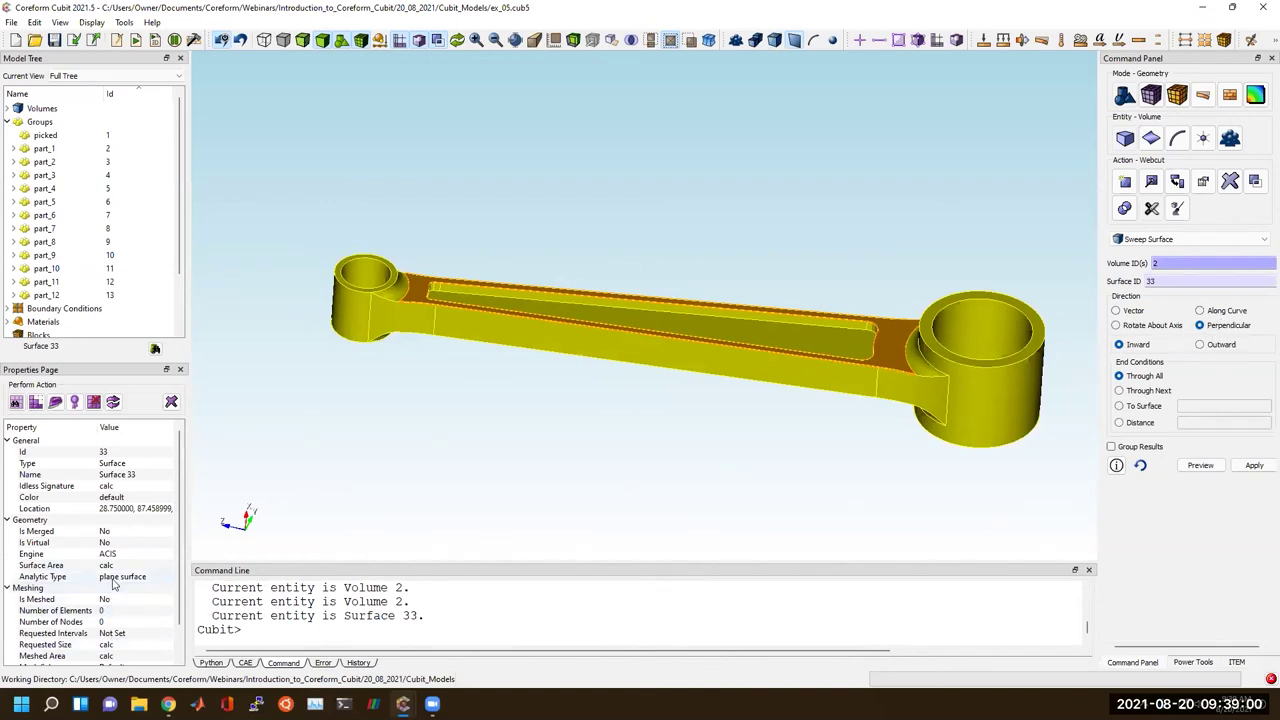
left_click(1200, 465)
left_click_drag(757, 337, 835, 340)
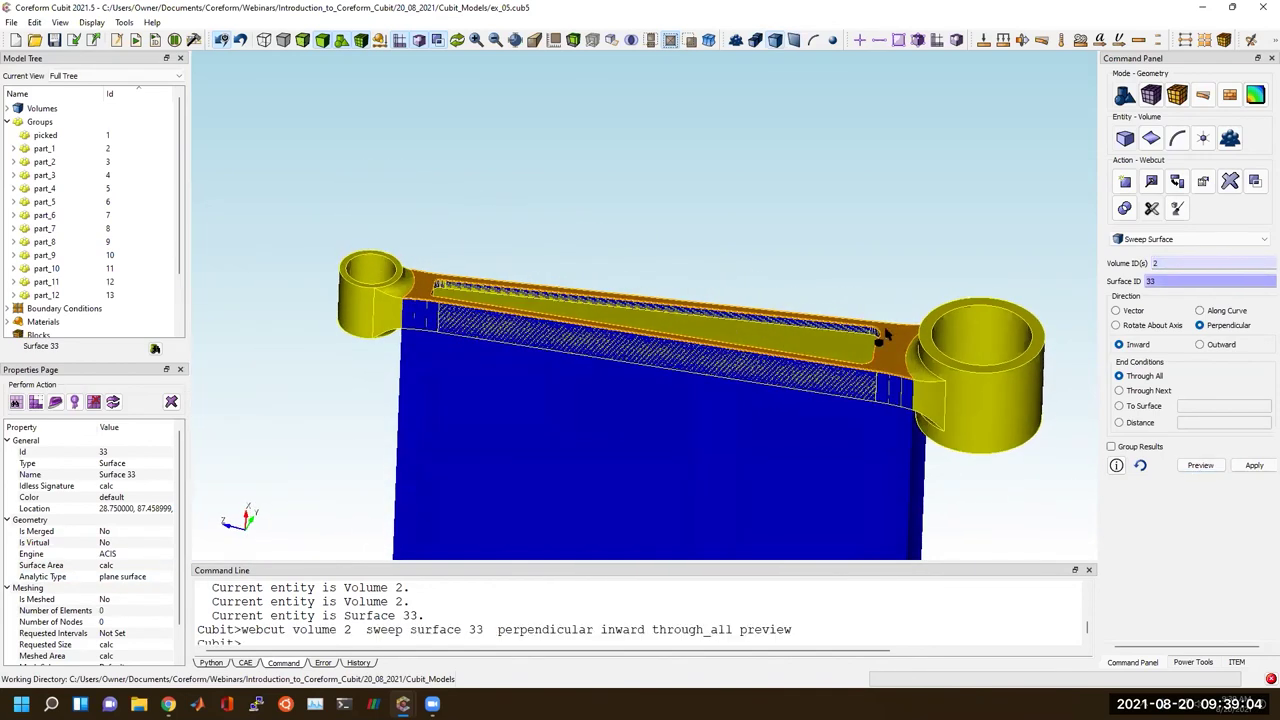
left_click(1254, 466)
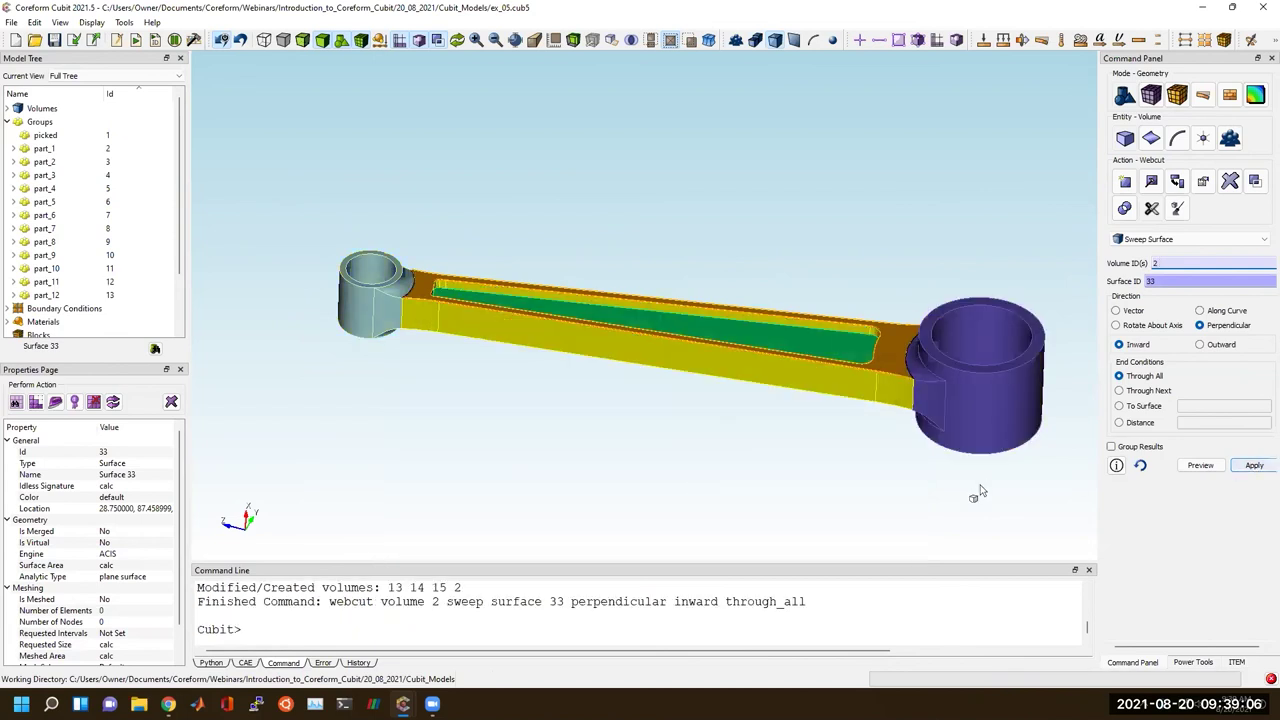
Inspect the pieces produced by the webcut, picking out the pocket web and the rod's two cylindrical ends.
scroll(840, 463, "up", 3)
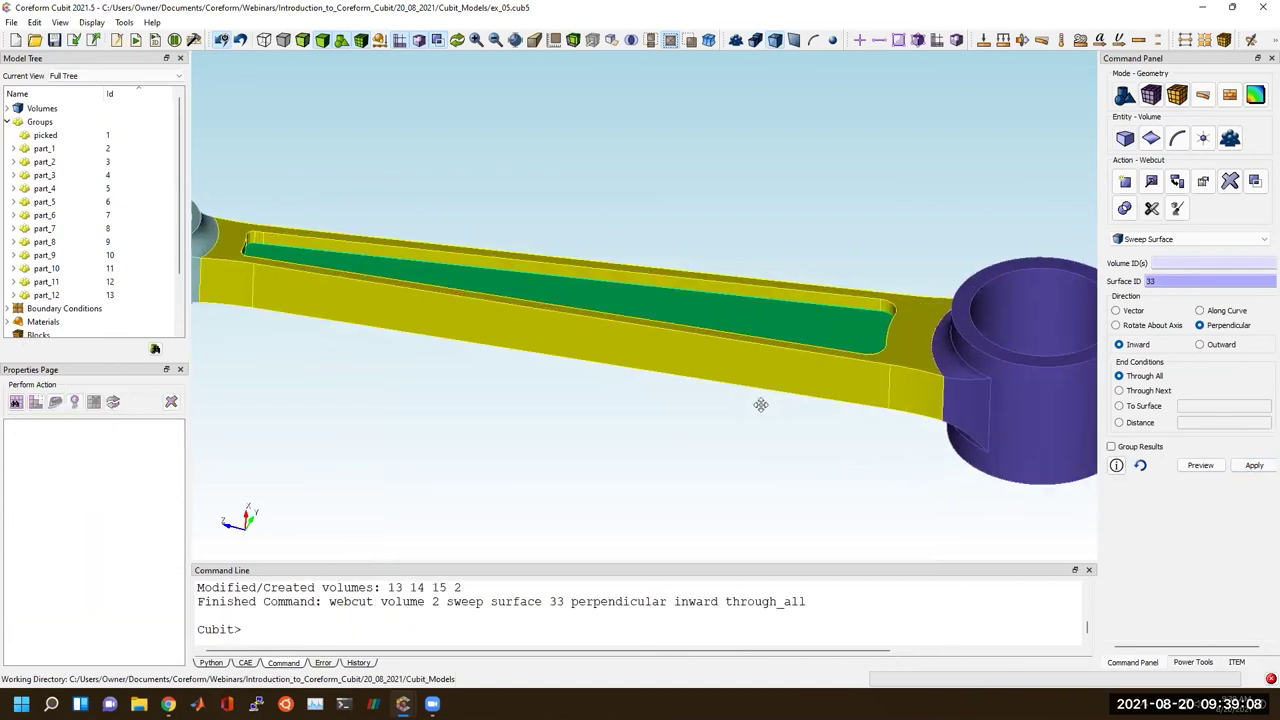
scroll(757, 414, "down", 4)
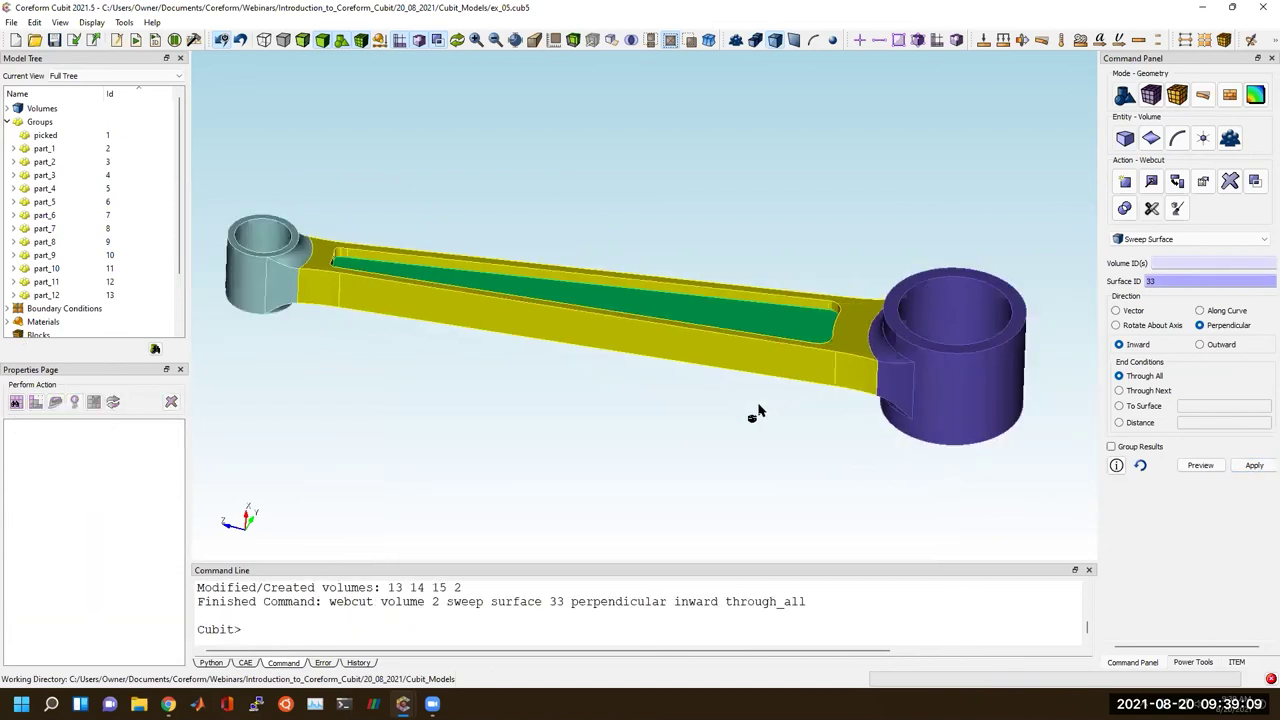
left_click(786, 346)
left_click(720, 323, "ctrl")
mouse_move(720, 323)
middle_mouse_down()
mouse_move(766, 394)
mouse_move(740, 335)
mouse_move(710, 345)
middle_mouse_up()
left_click(705, 345)
left_click(330, 300, "ctrl")
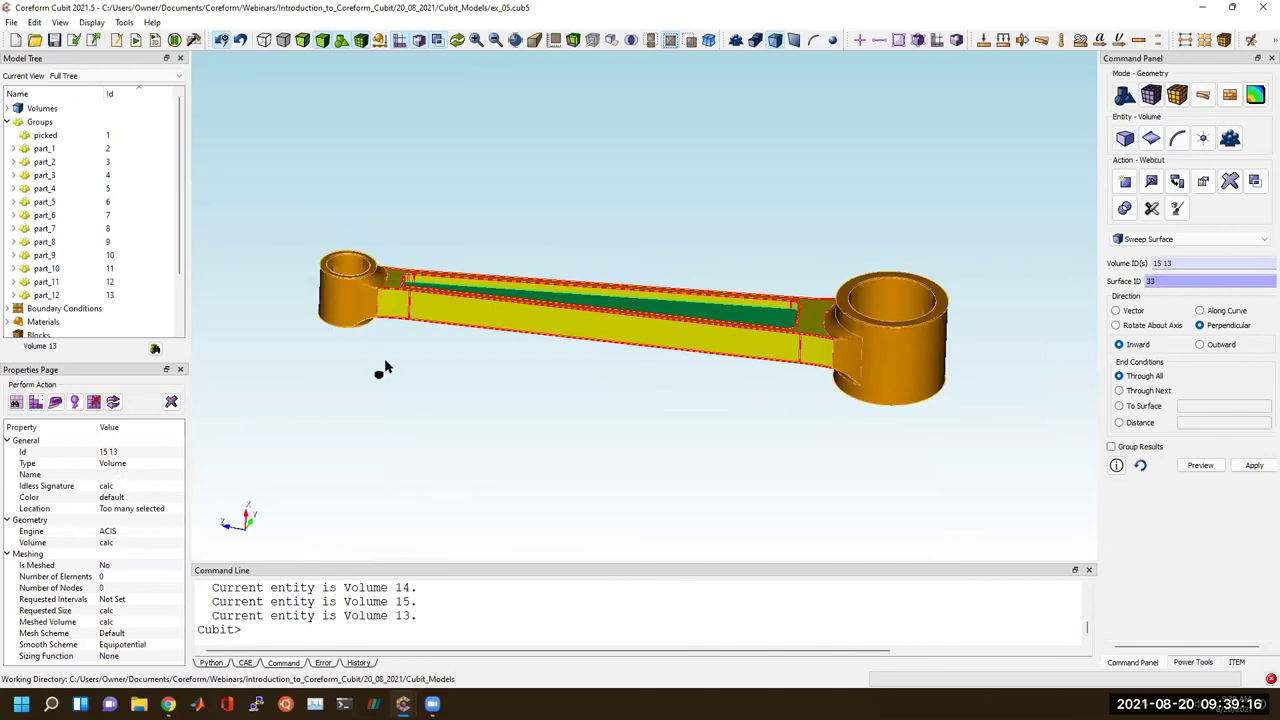
Mesh Volume 2, the arm's outer frame around the pocket.
scroll(394, 377, "up", 5)
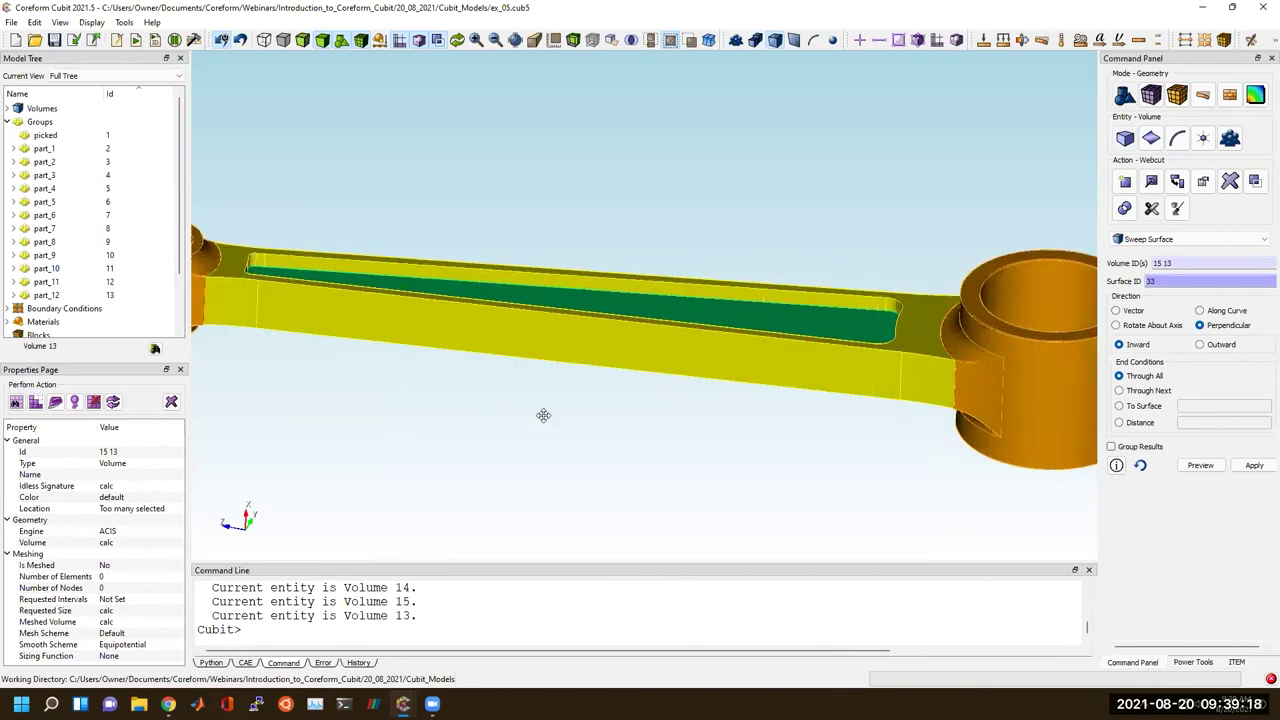
middle_click_drag(543, 417, 429, 417, "shift")
mouse_move(586, 377)
middle_mouse_down()
mouse_move(663, 394)
mouse_move(651, 389)
middle_mouse_up()
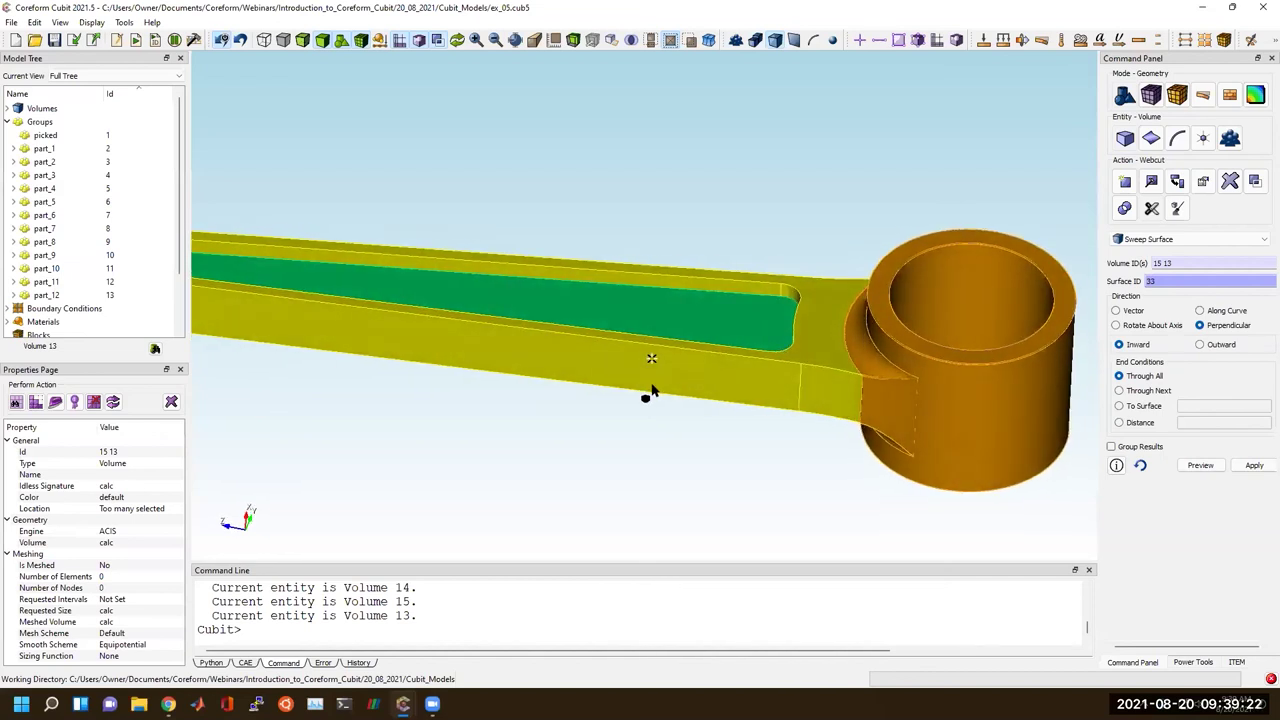
left_click(790, 366)
right_click(795, 367)
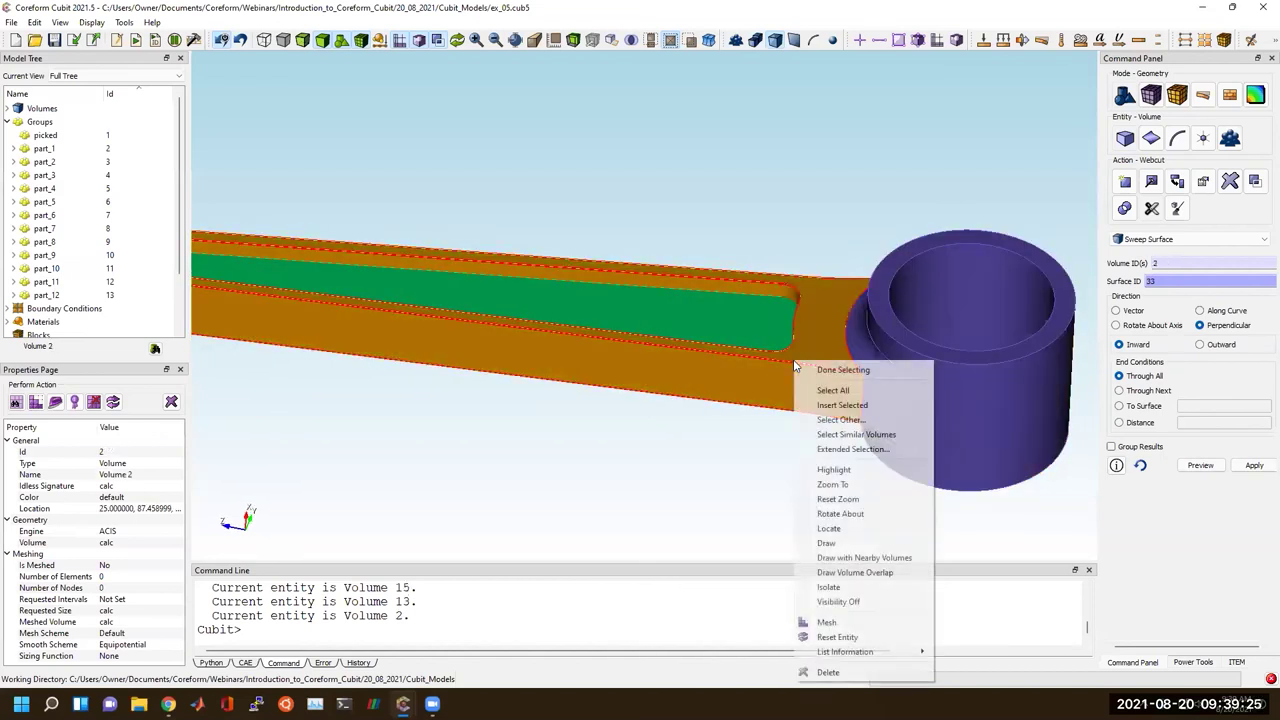
left_click(826, 622)
Mesh Volume 14, the thin web that fills the pocket.
middle_click_drag(703, 372, 686, 430)
scroll(686, 430, "up", 3)
left_click(720, 368)
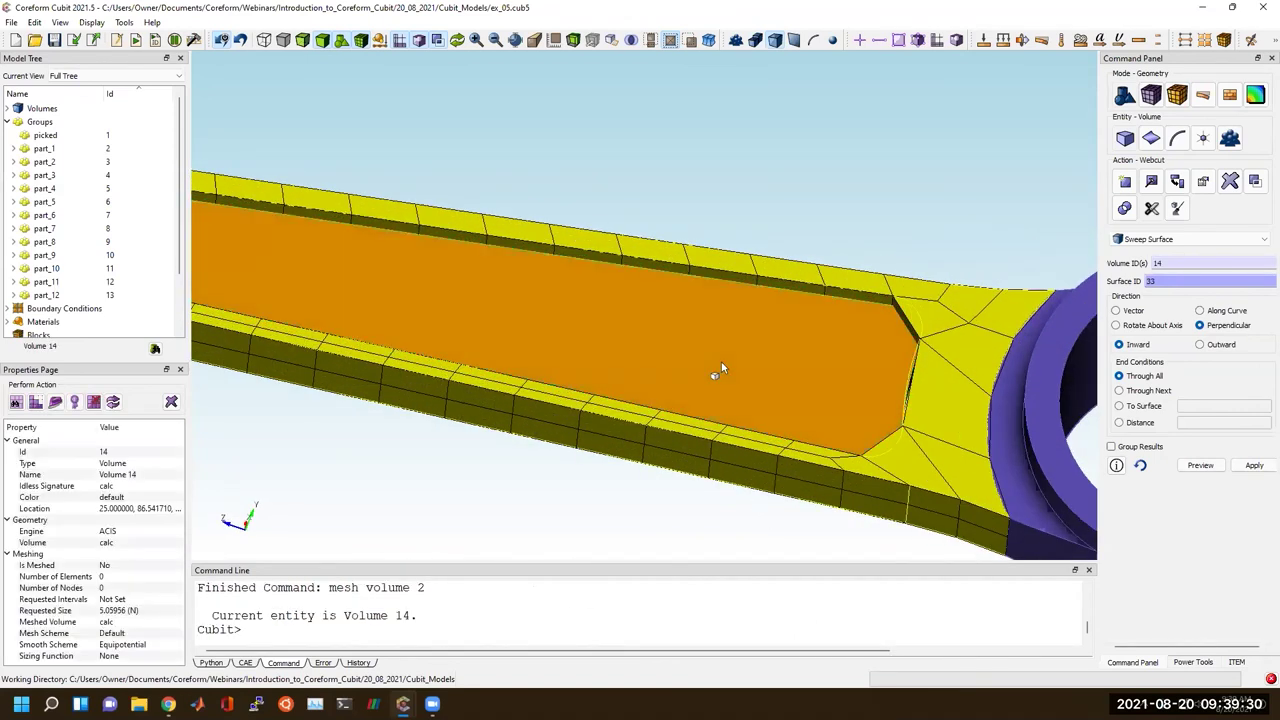
right_click(722, 364)
left_click(762, 624)
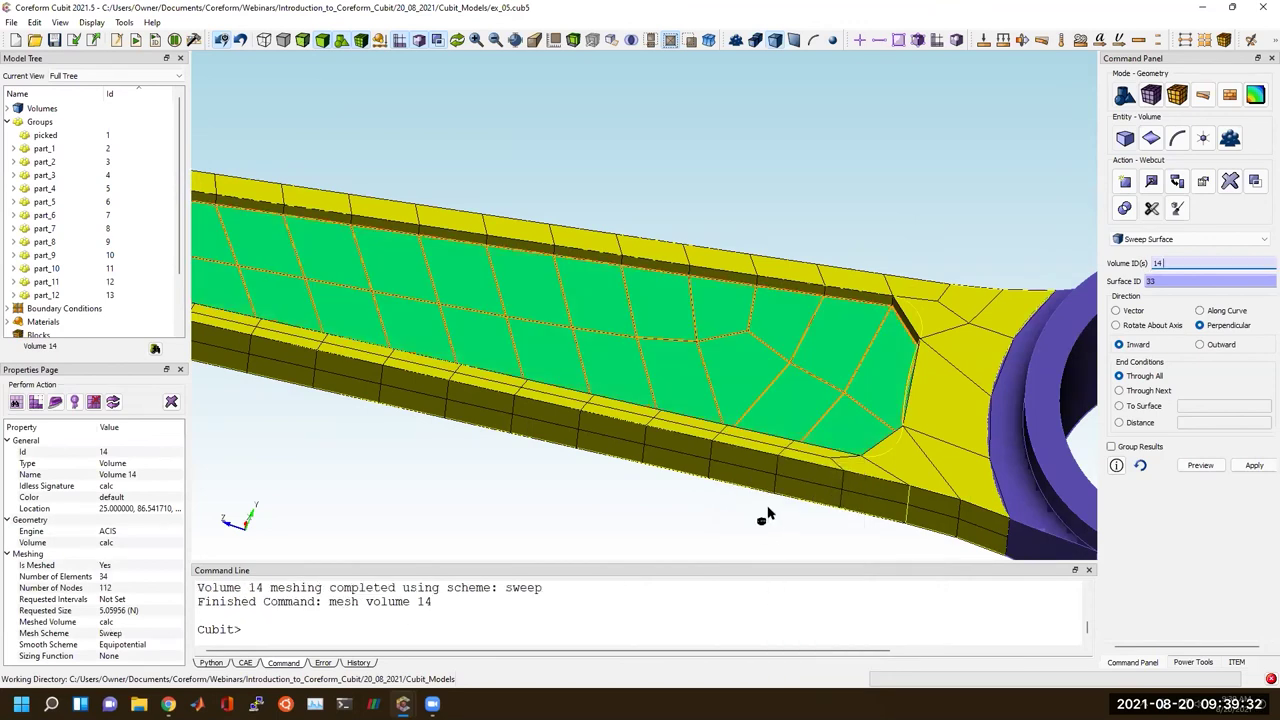
Check how the frame and web meshes meet, and delete all mesh from the model.
scroll(766, 515, "down", 3)
middle_click_drag(586, 371, 766, 388)
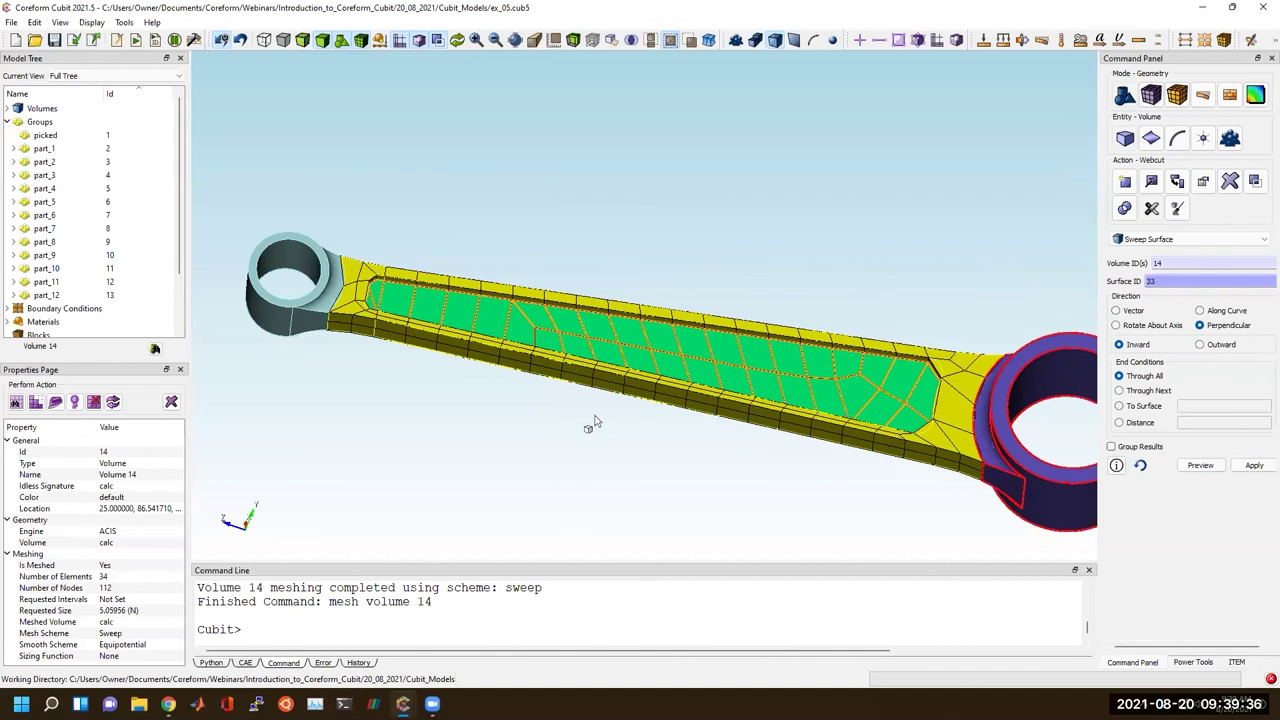
middle_click_drag(1053, 480, 912, 465)
middle_click_drag(736, 398, 901, 412)
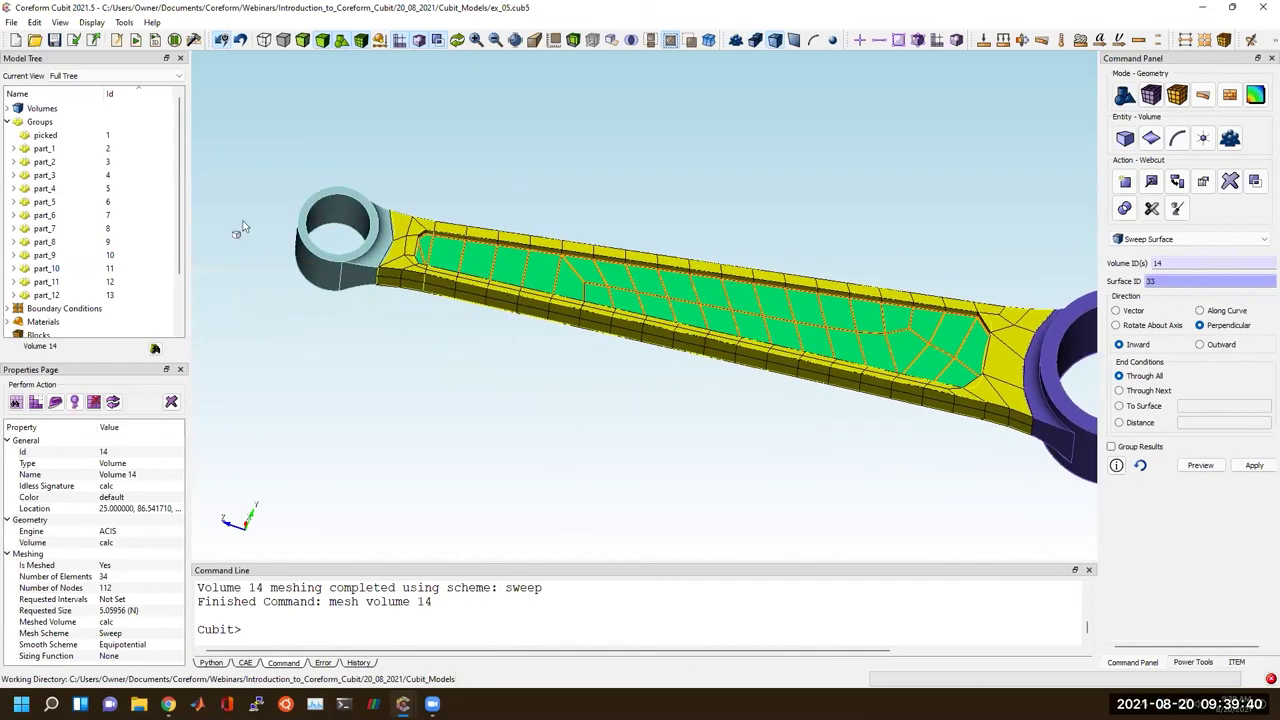
left_click(388, 624)
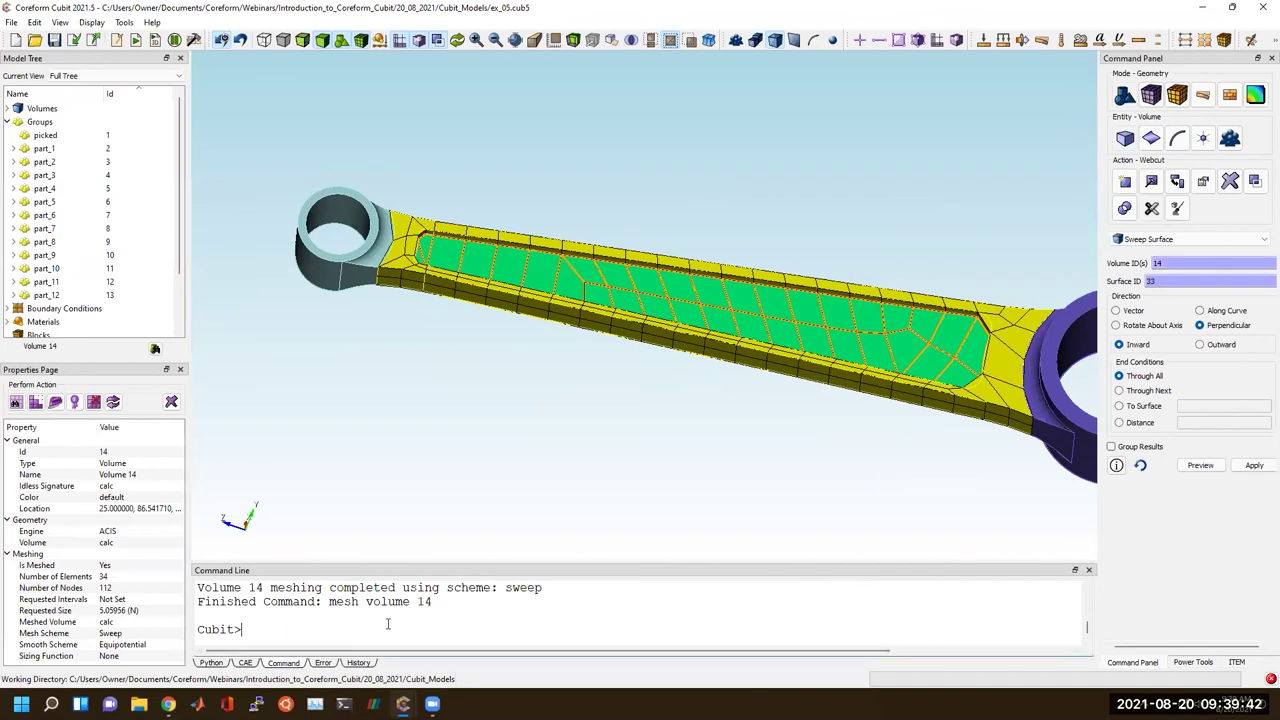
type("delete mesh")
key("Return")
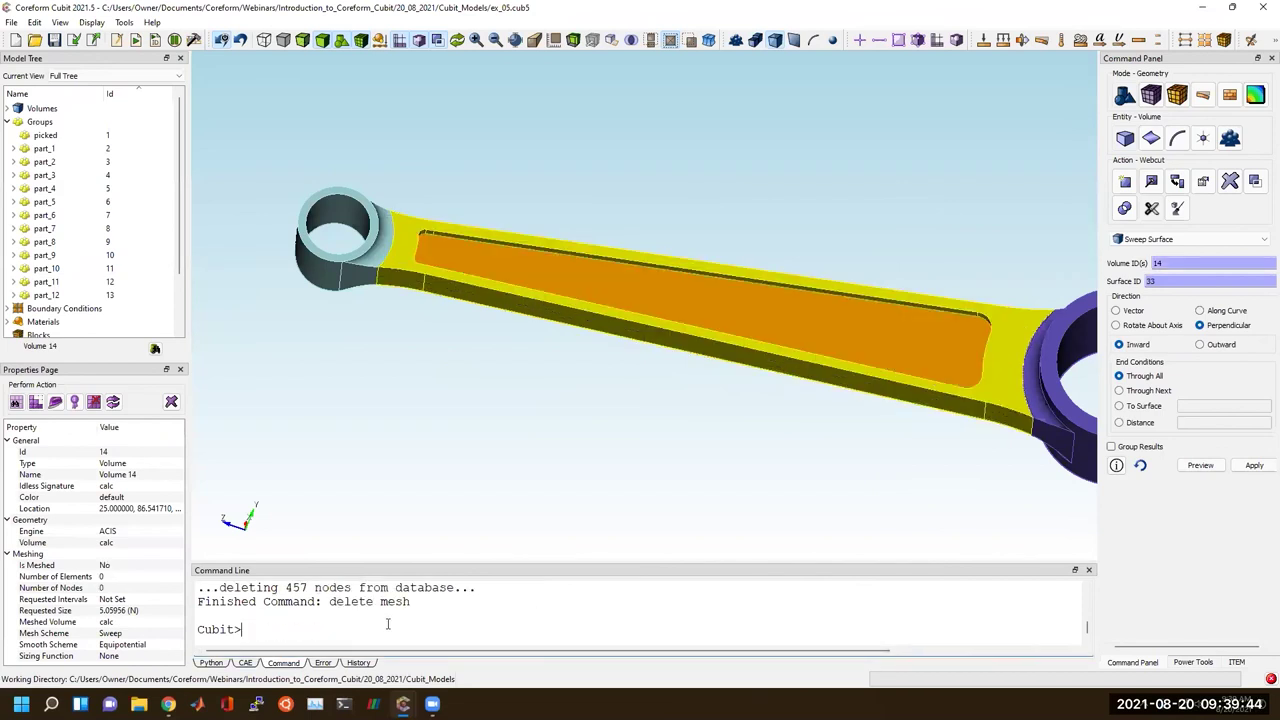
Imprint and merge all the connecting rod's pieces by specifying the volumes in part_2, checking that group's contents first.
left_click(1179, 208)
left_click(1197, 261)
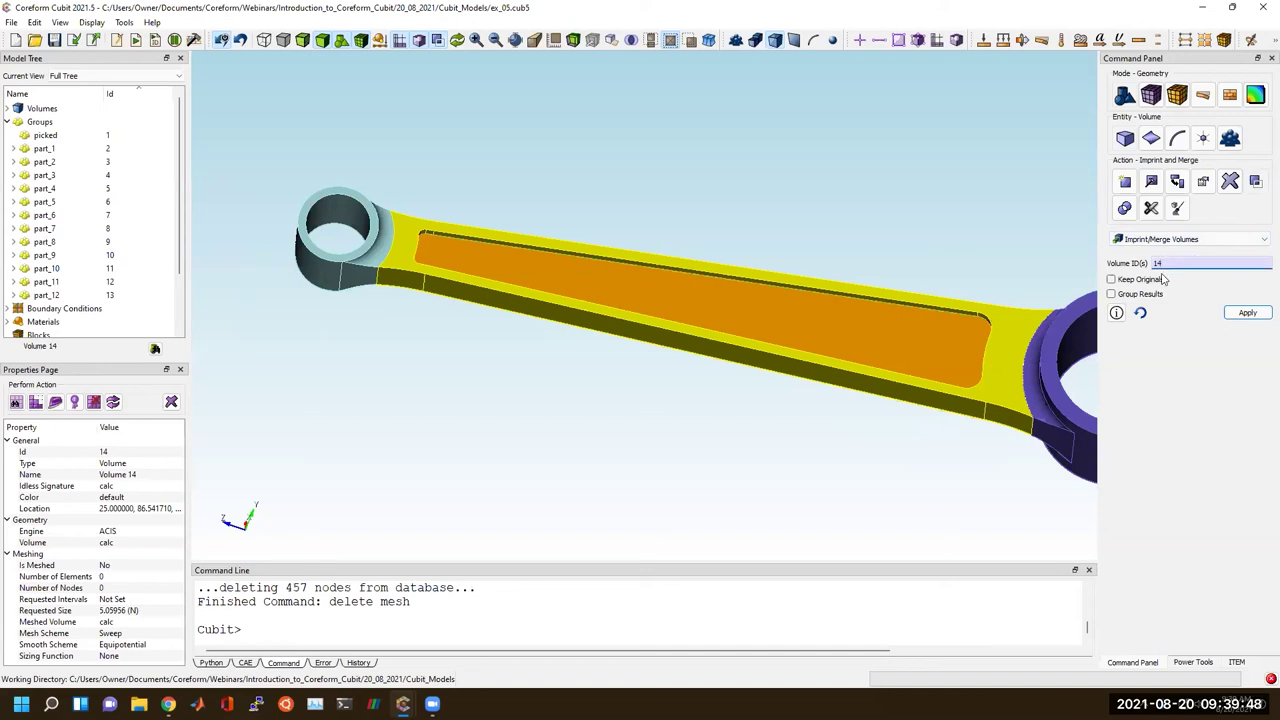
left_click_drag(1176, 264, 1141, 264)
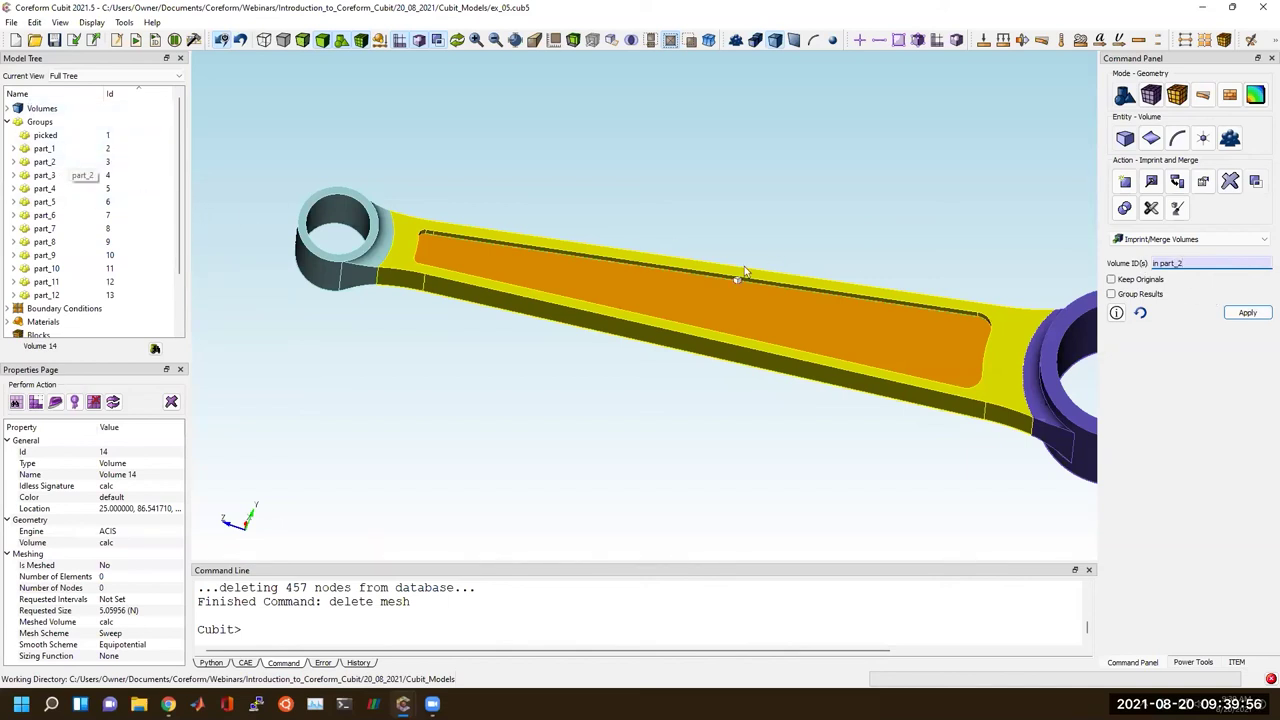
left_click(14, 162)
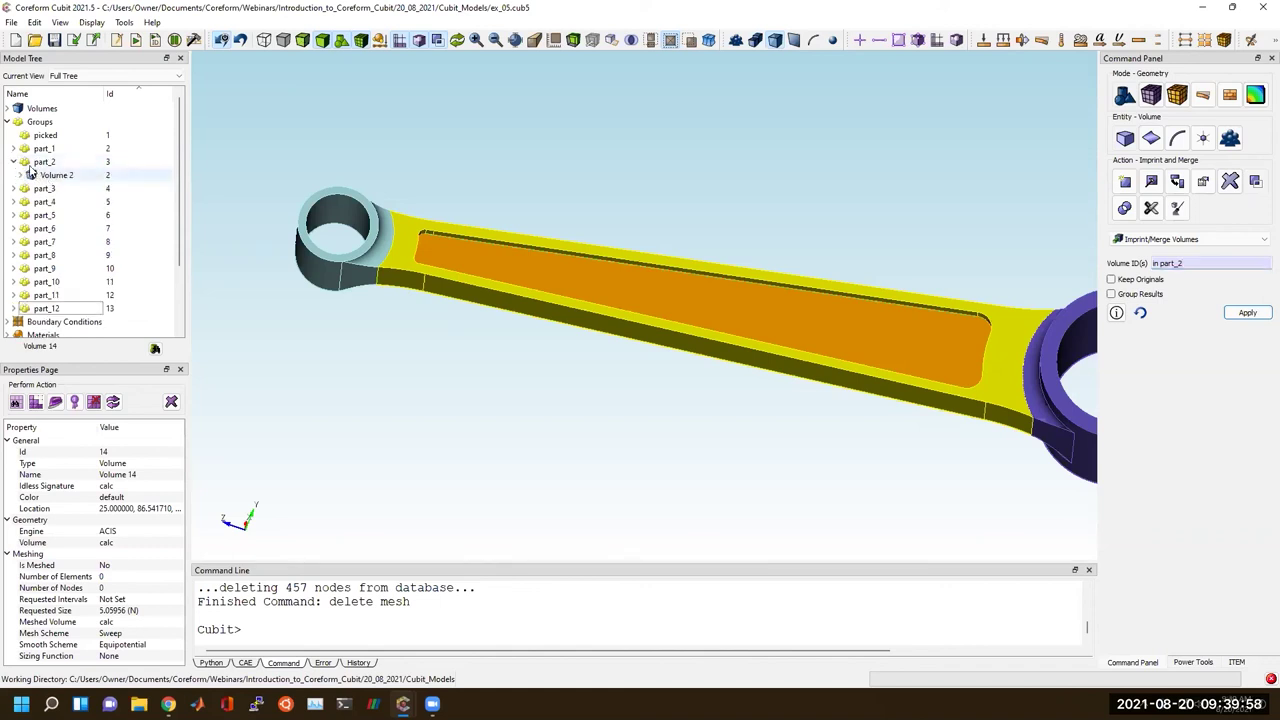
left_click(40, 162)
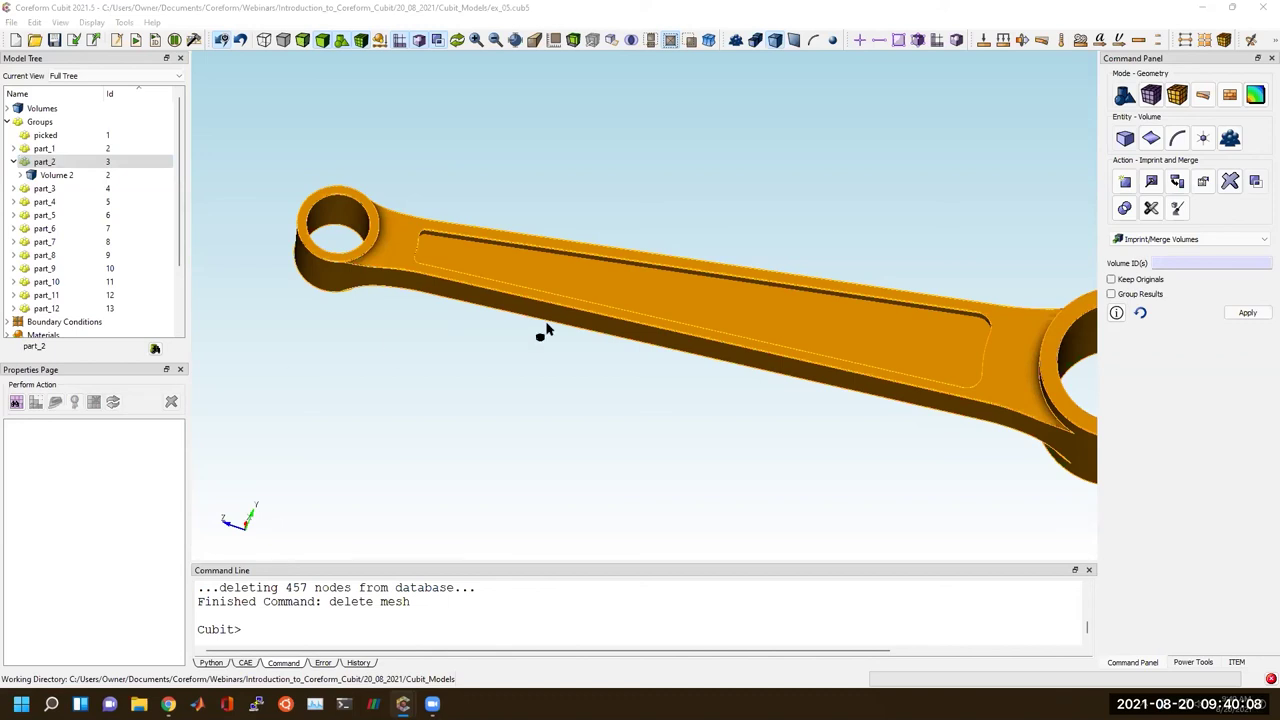
middle_click_drag(742, 295, 700, 285)
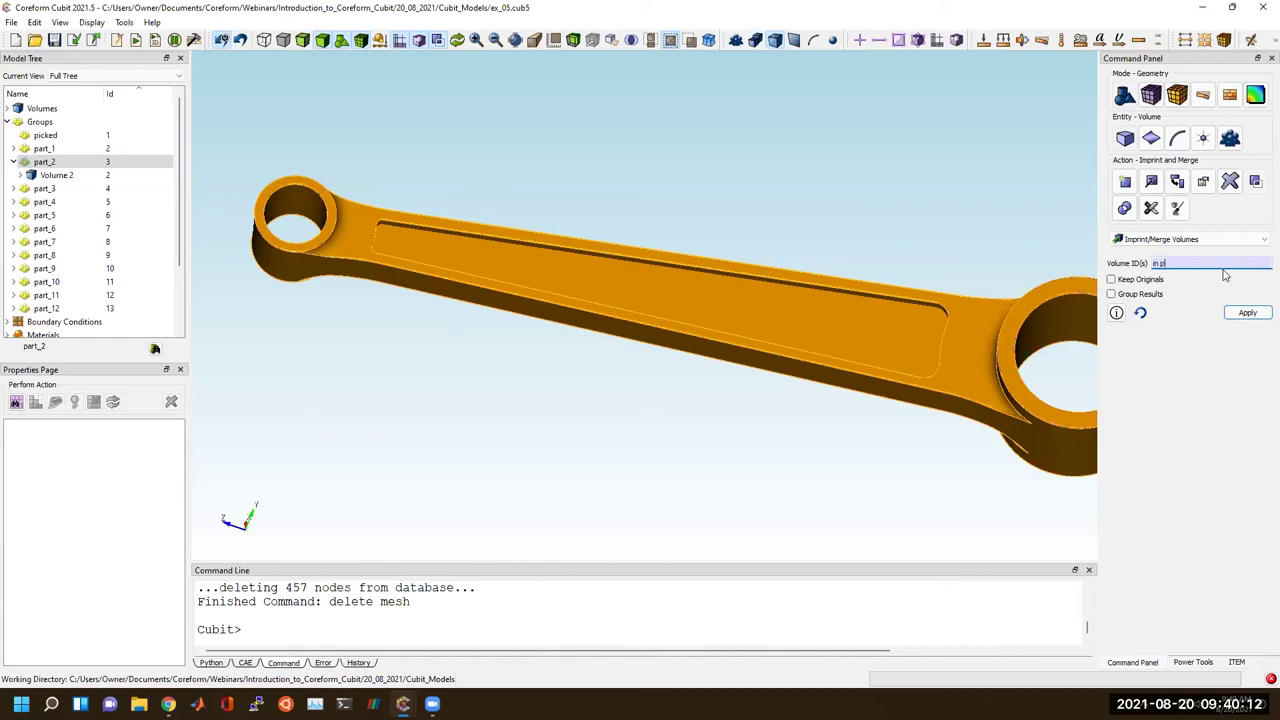
type("2")
key("Return")
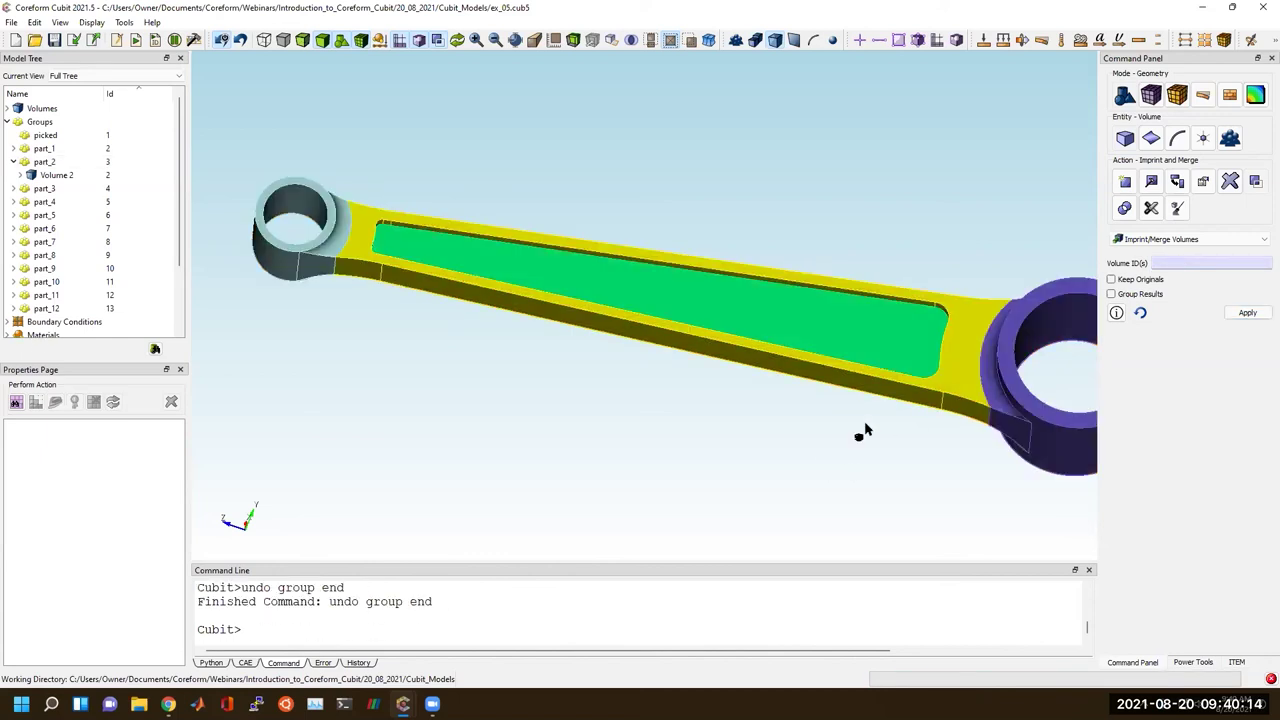
Mesh the arm's outer frame, Volume 2, again on the imprinted and merged geometry.
left_click(926, 385)
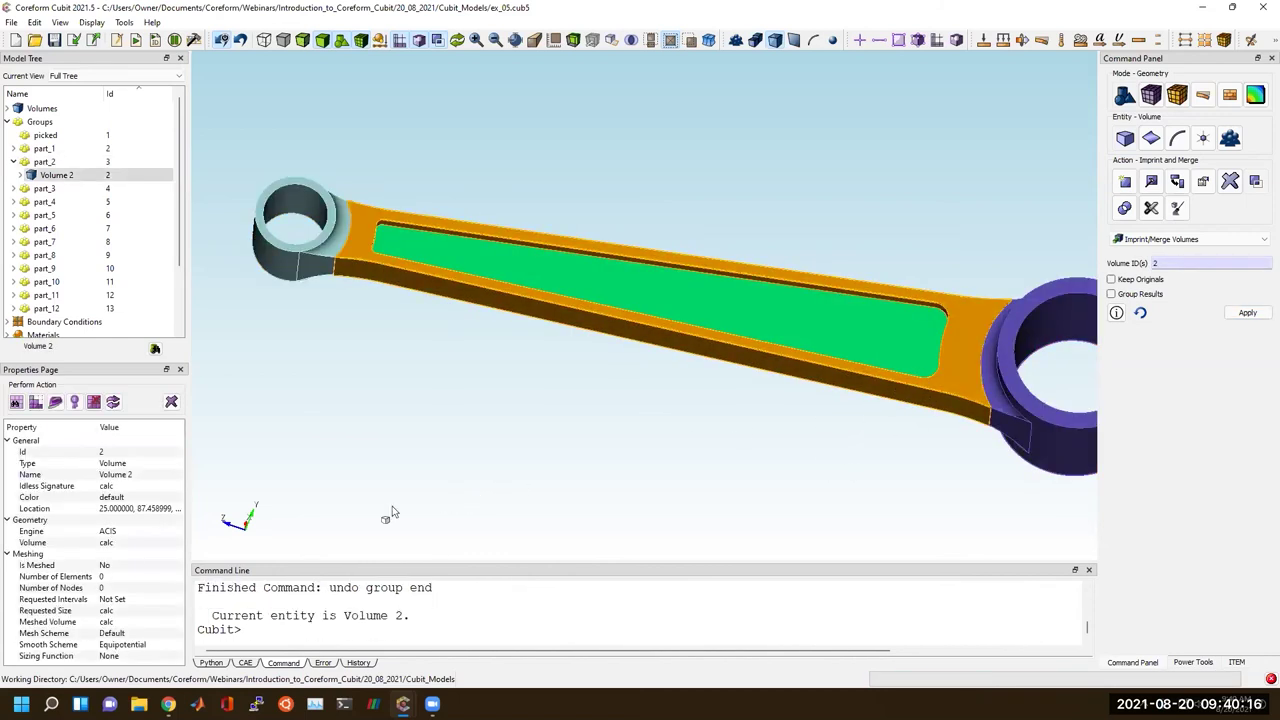
right_click(571, 311)
left_click(655, 566)
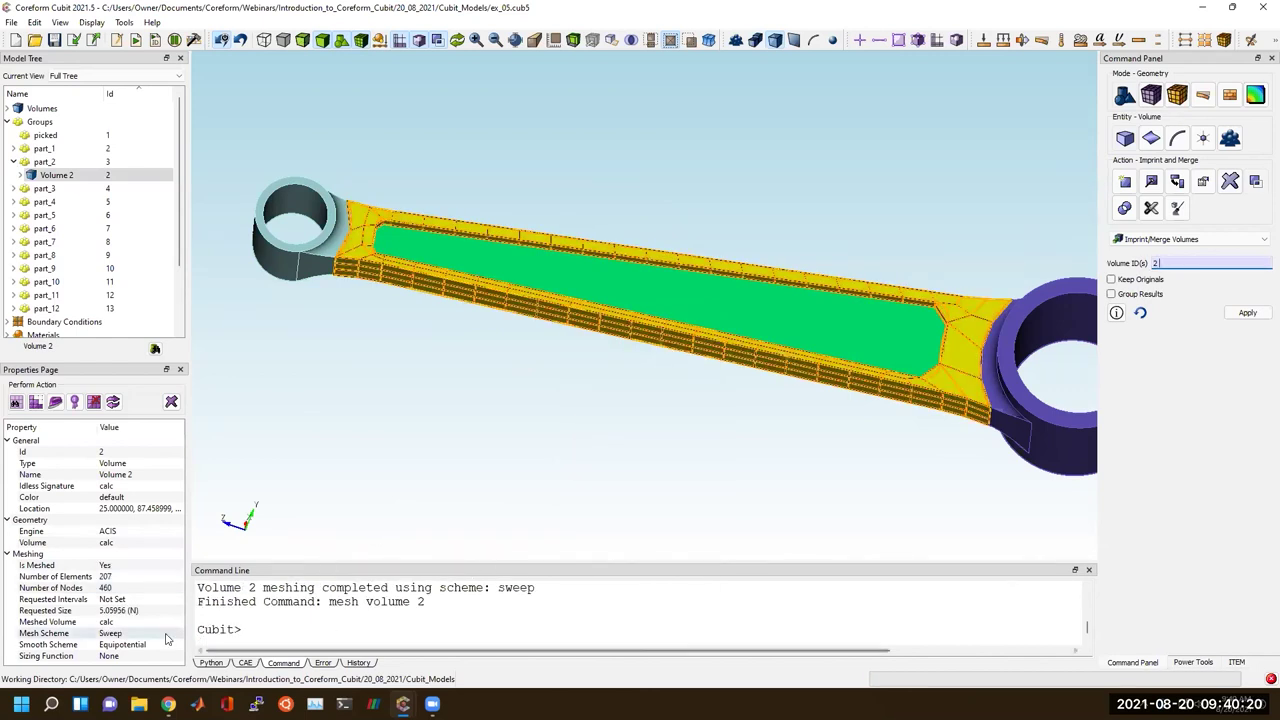
Delete all mesh from the model again.
left_click(257, 629)
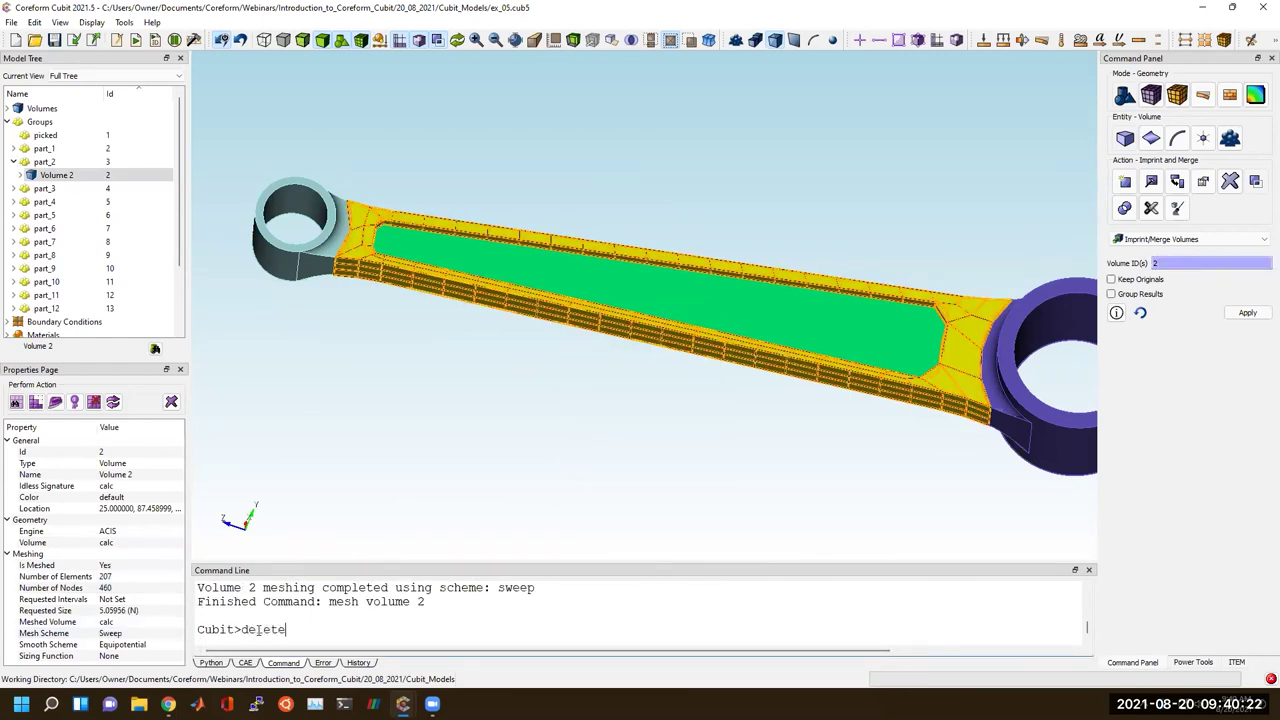
type("delete mesh")
key("Return")
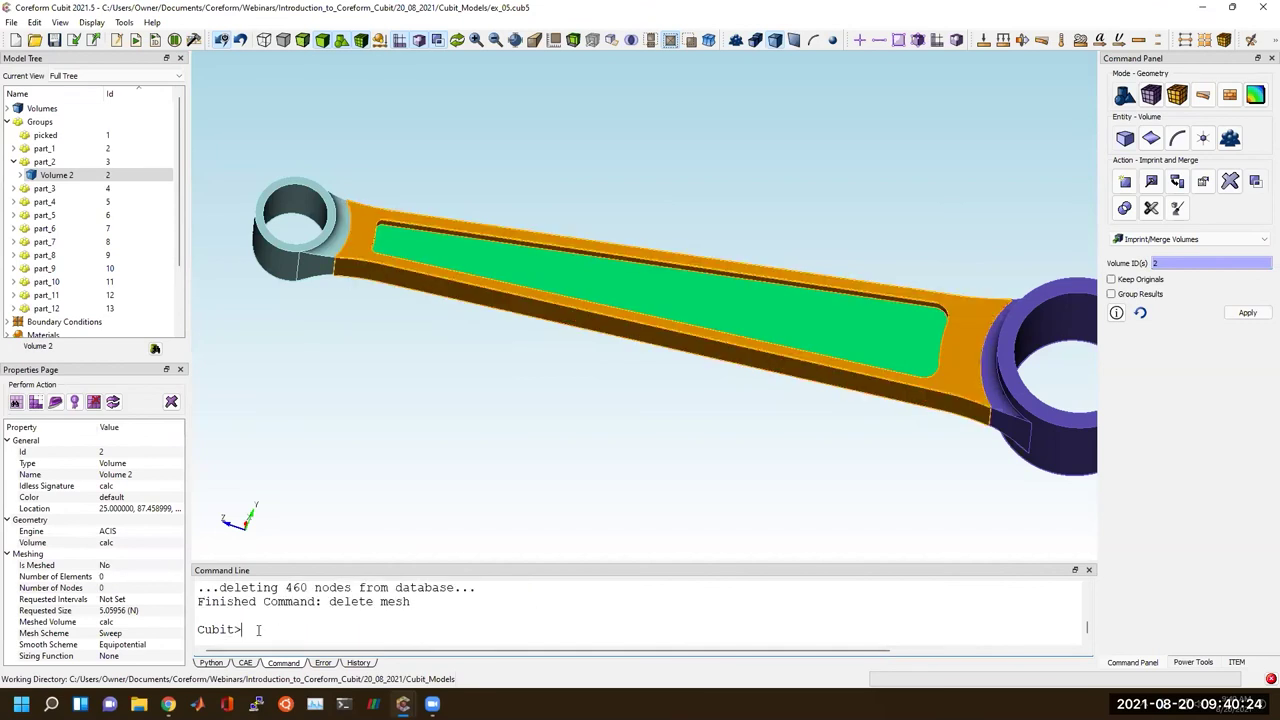
Apply automatic sizing with a factor of 4 to Volume 2, and clear any mesh in the model.
left_click(1153, 92)
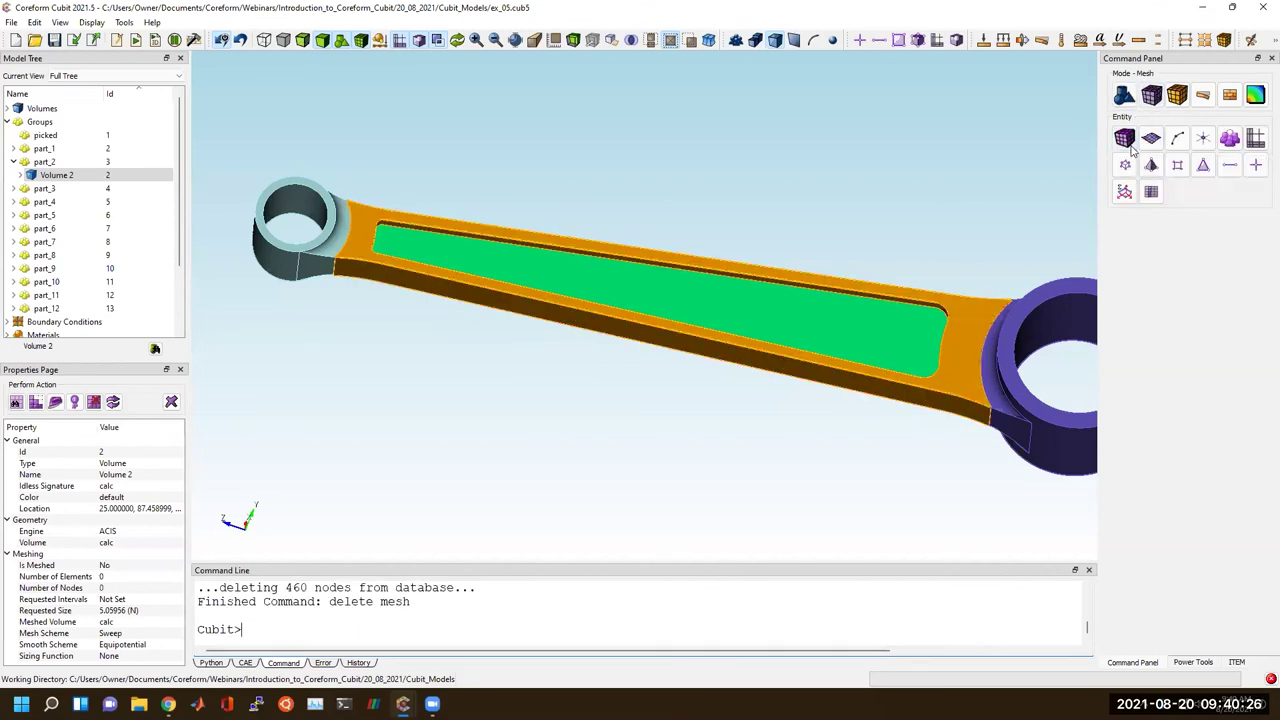
left_click(1145, 235)
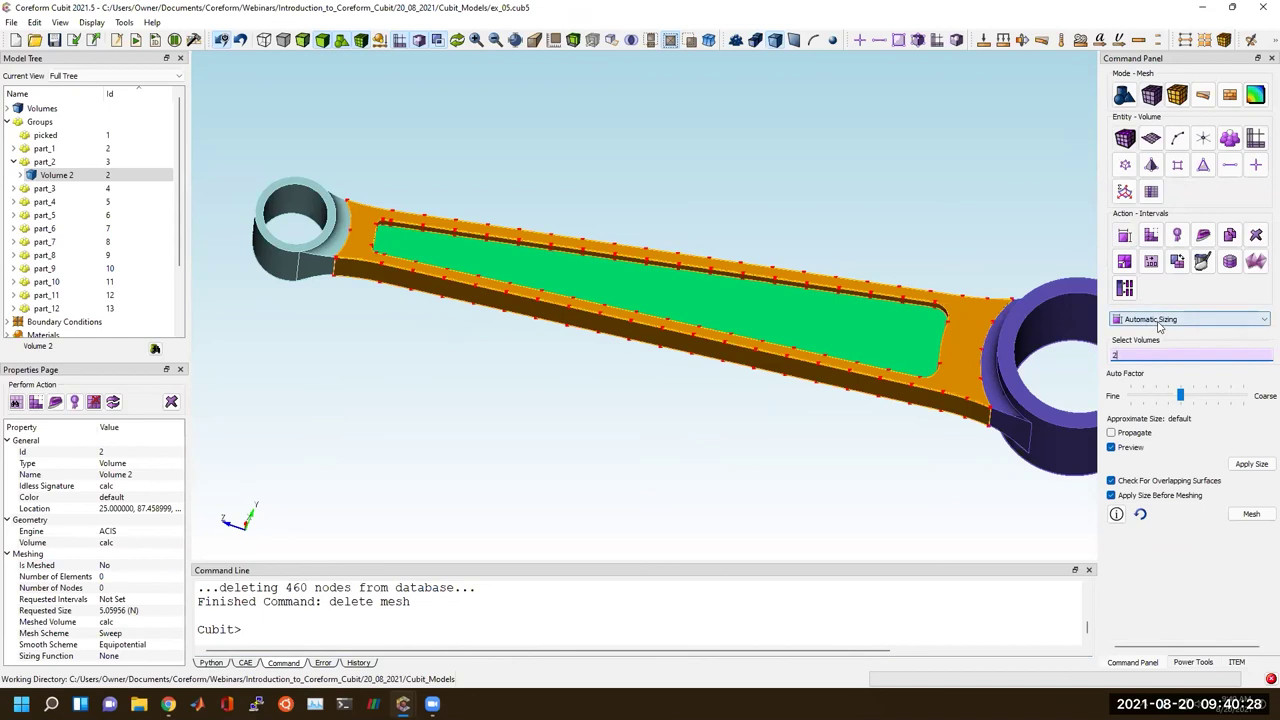
left_click(1142, 355)
mouse_move(1180, 395)
left_mouse_down()
mouse_move(1152, 393)
mouse_move(1190, 394)
mouse_move(1167, 397)
left_mouse_up()
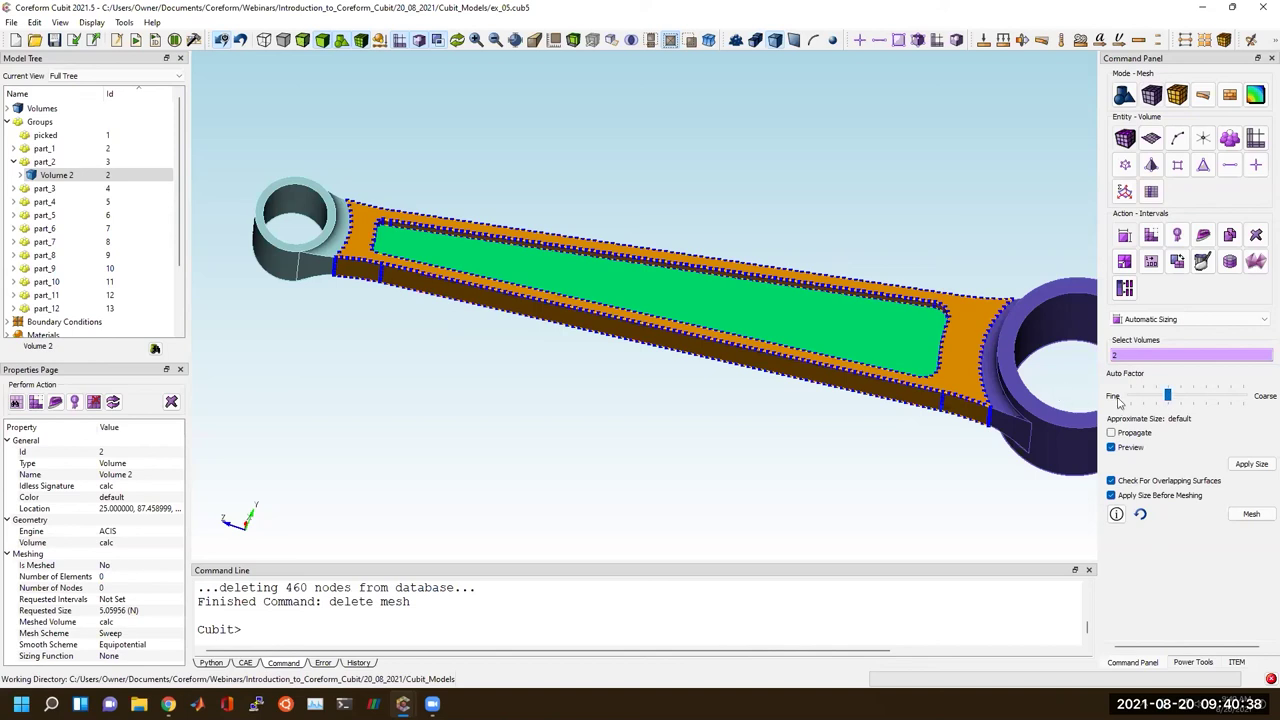
left_click(1250, 465)
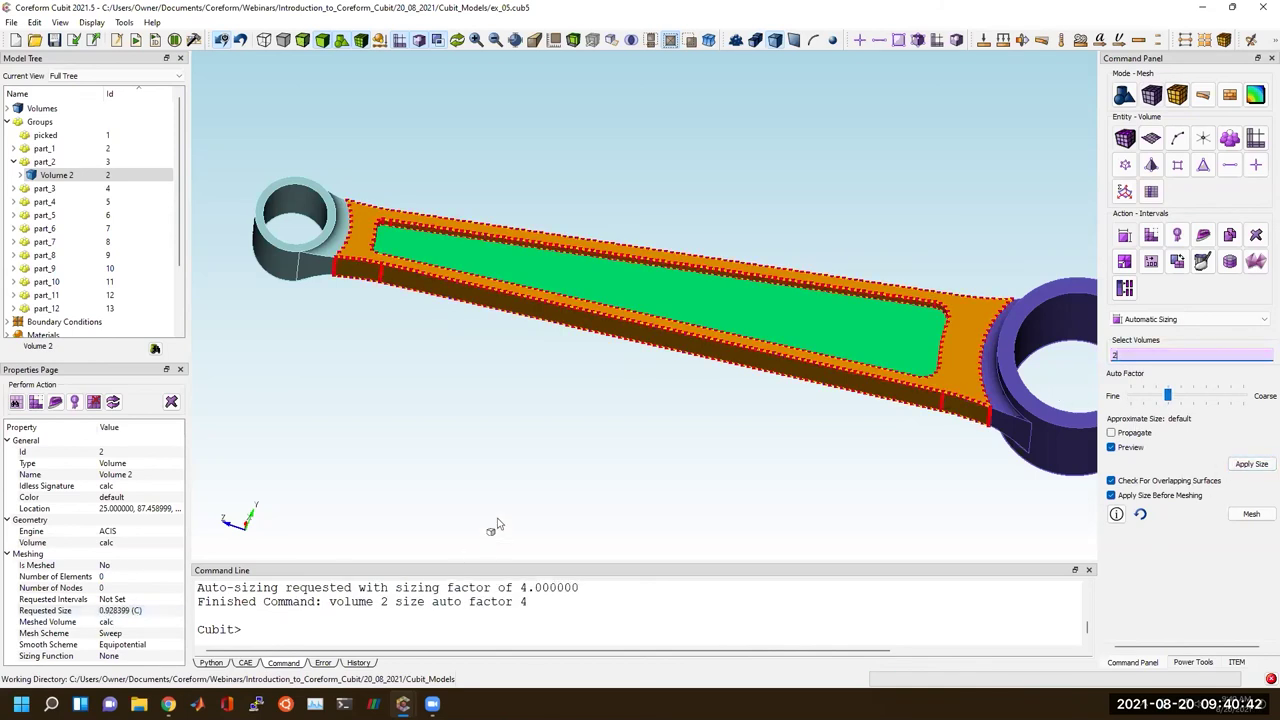
left_click(466, 629)
type("delete mesh")
key("Return")
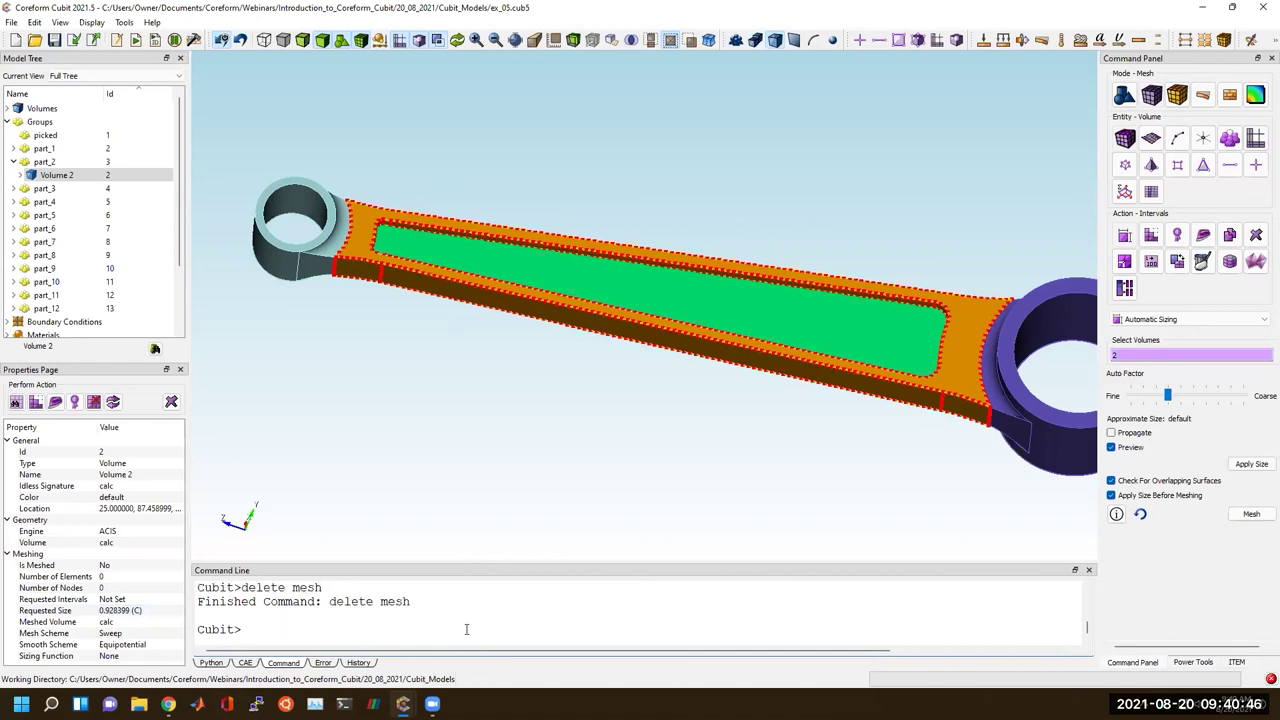
Apply an approximate mesh size of 1 to all volumes in part_2.
key("ctrl+a")
key("BackSpace")
left_click(1166, 319)
left_click(1168, 332)
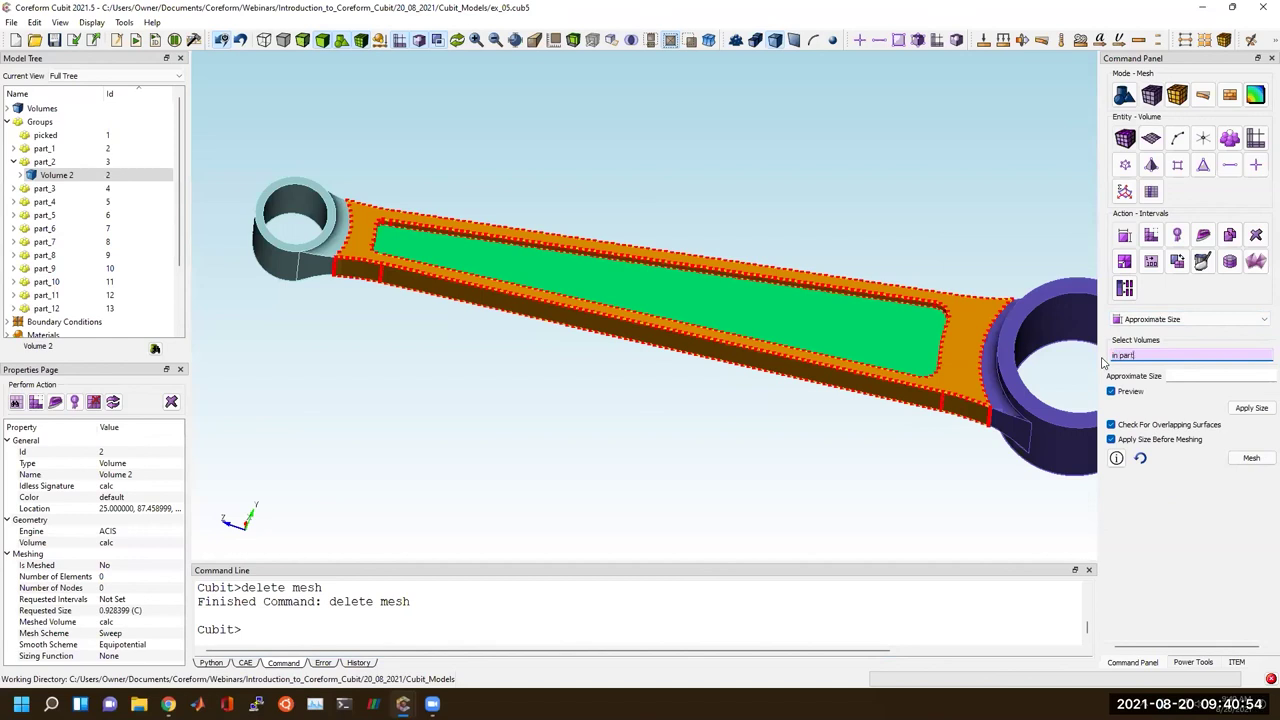
left_click(1174, 375)
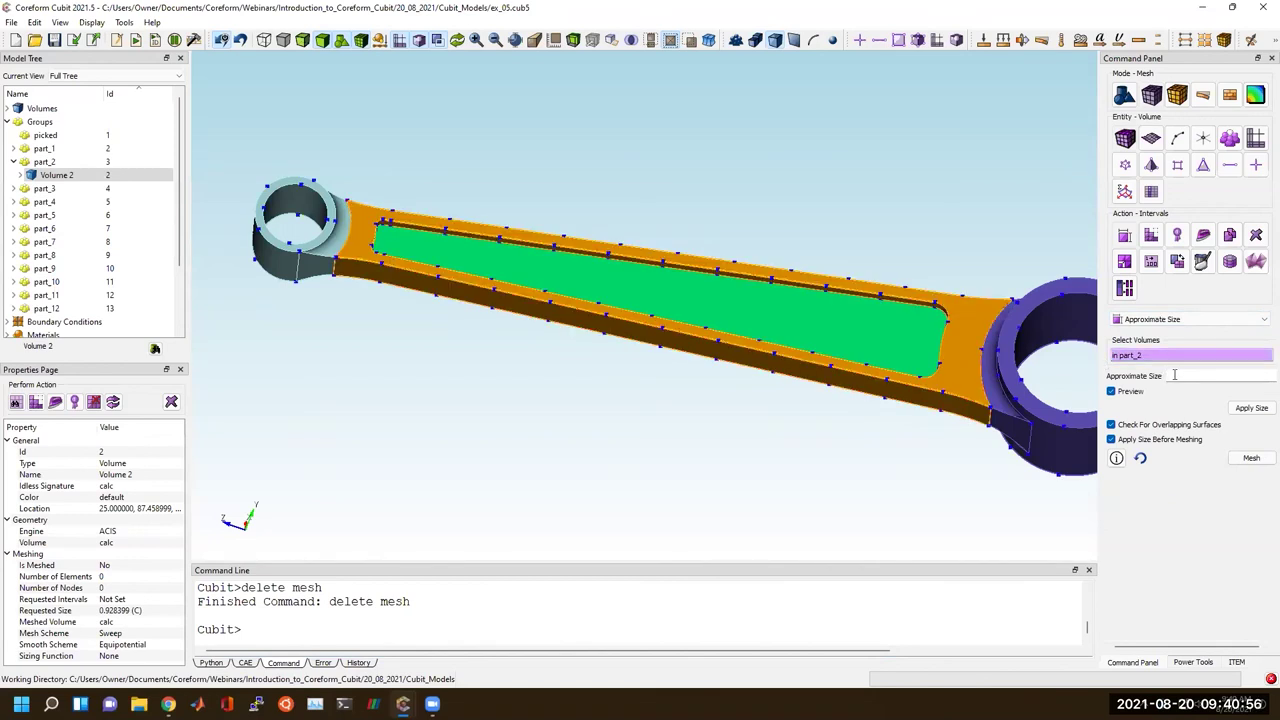
type("1")
left_click(1251, 408)
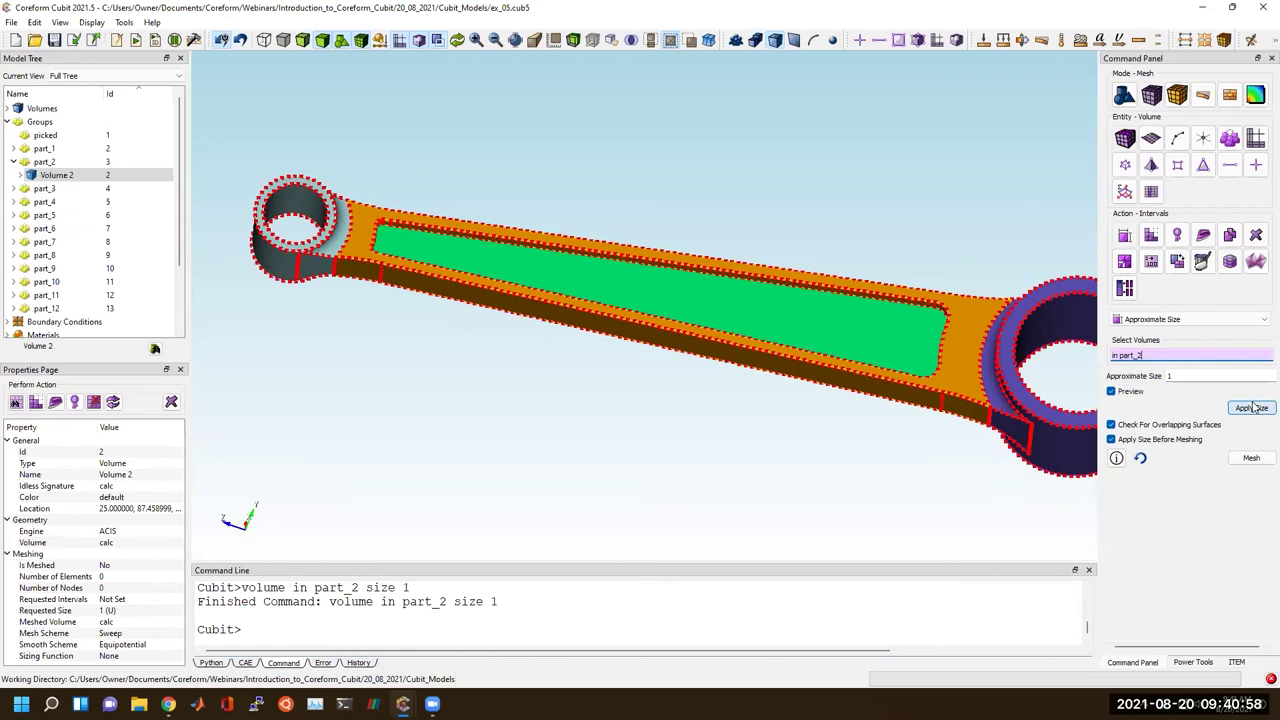
Mesh all volumes in part_2, inspect the arm's mesh, and delete the mesh again.
left_click(1245, 459)
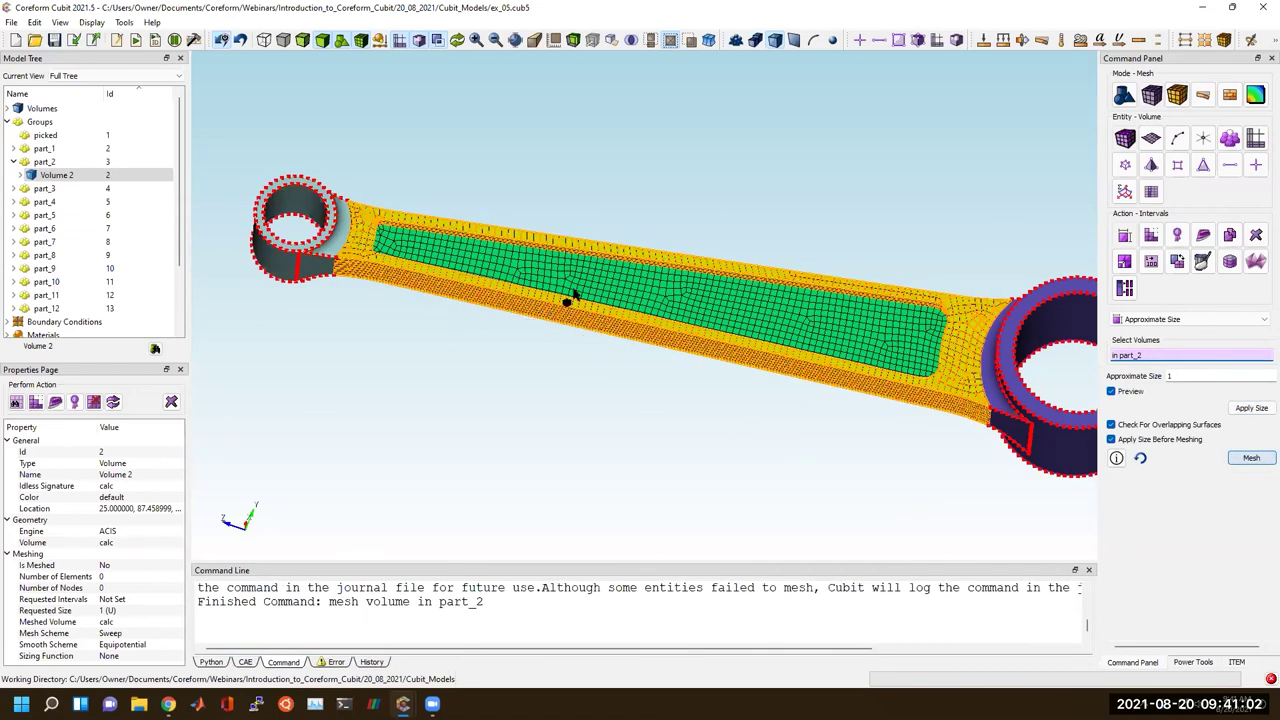
key("ctrl+z")
left_click_drag(593, 296, 610, 265)
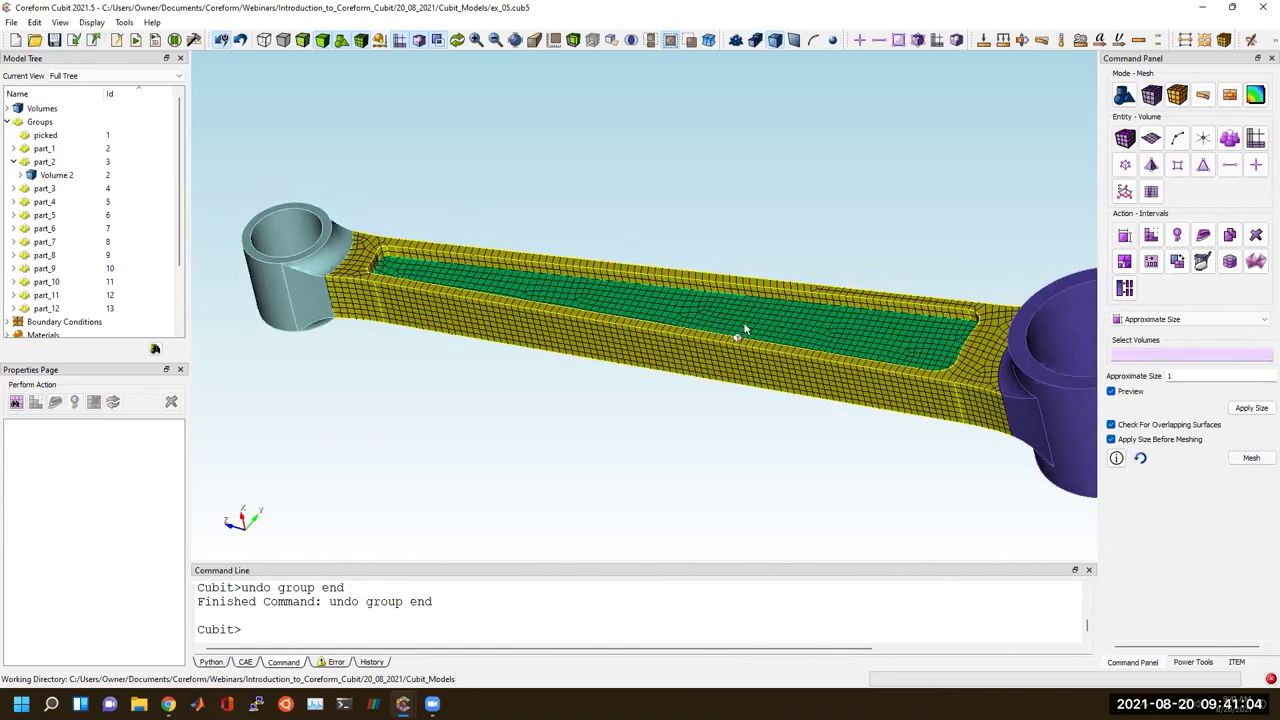
left_click(422, 617)
type("delete mesh")
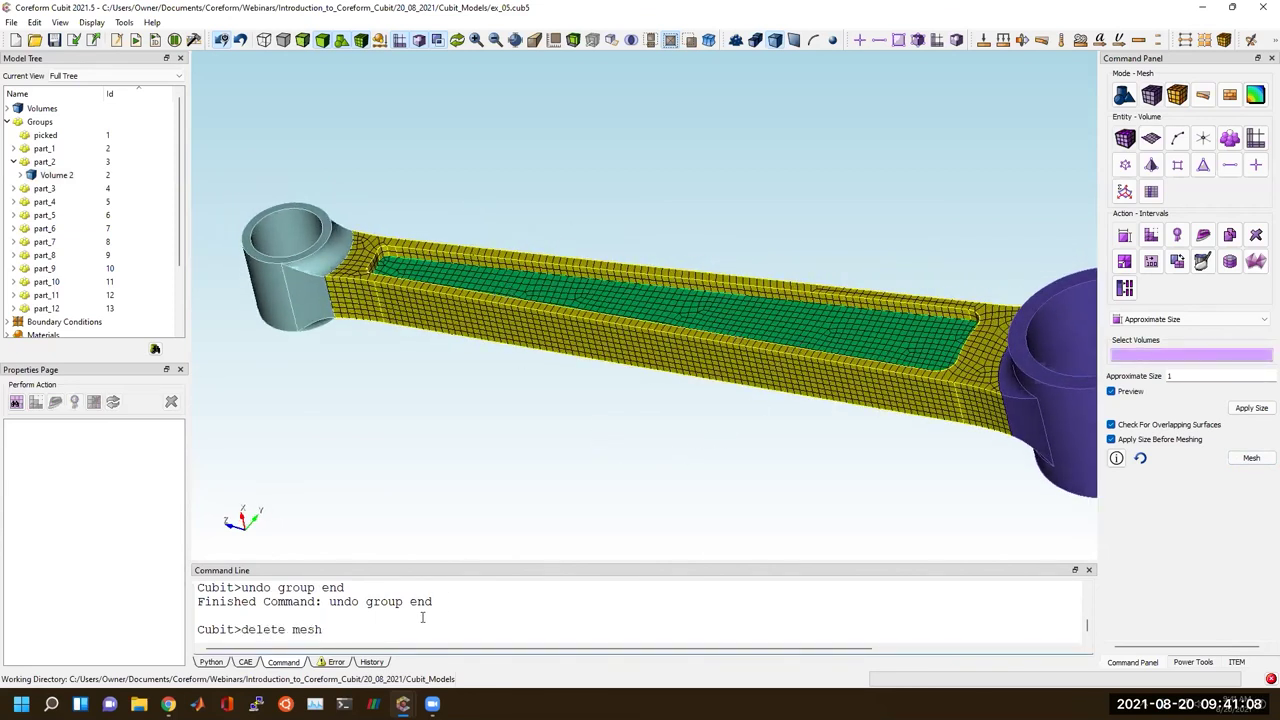
key("Return")
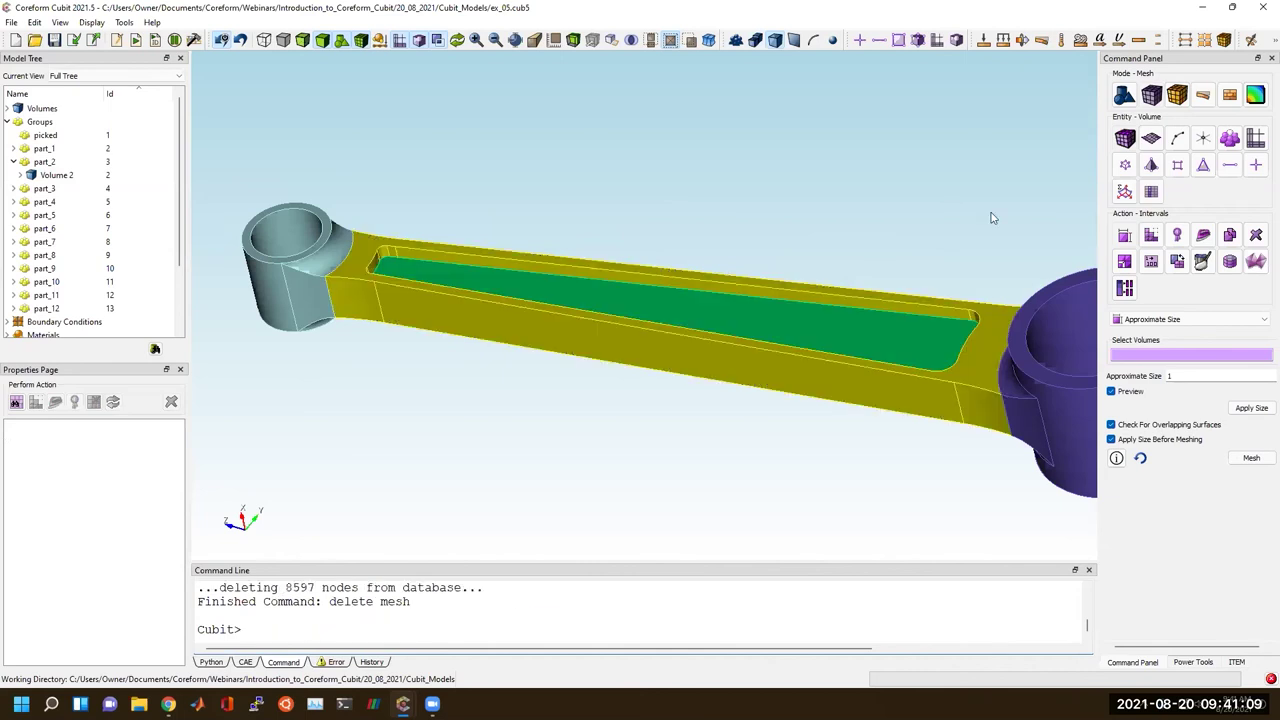
Imprint the connecting rod's four volumes, 15, 2, 14 and 13, with one another.
left_click(1124, 94)
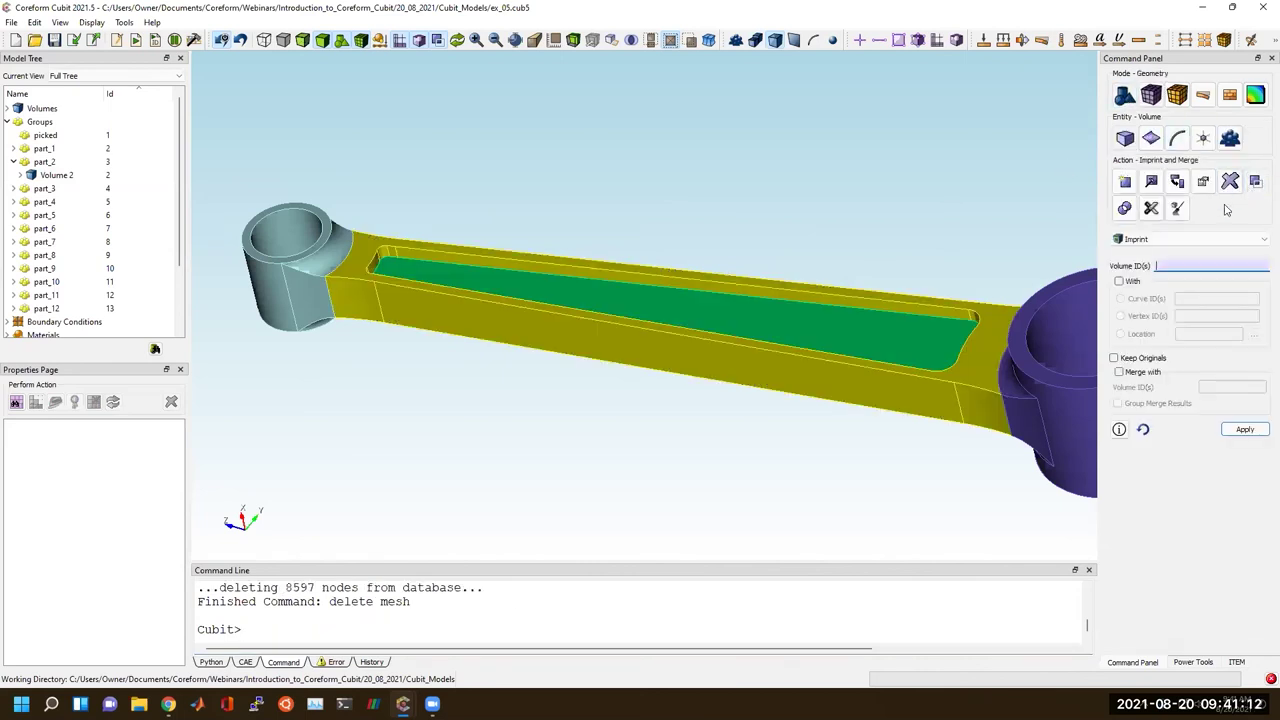
left_click(1040, 390)
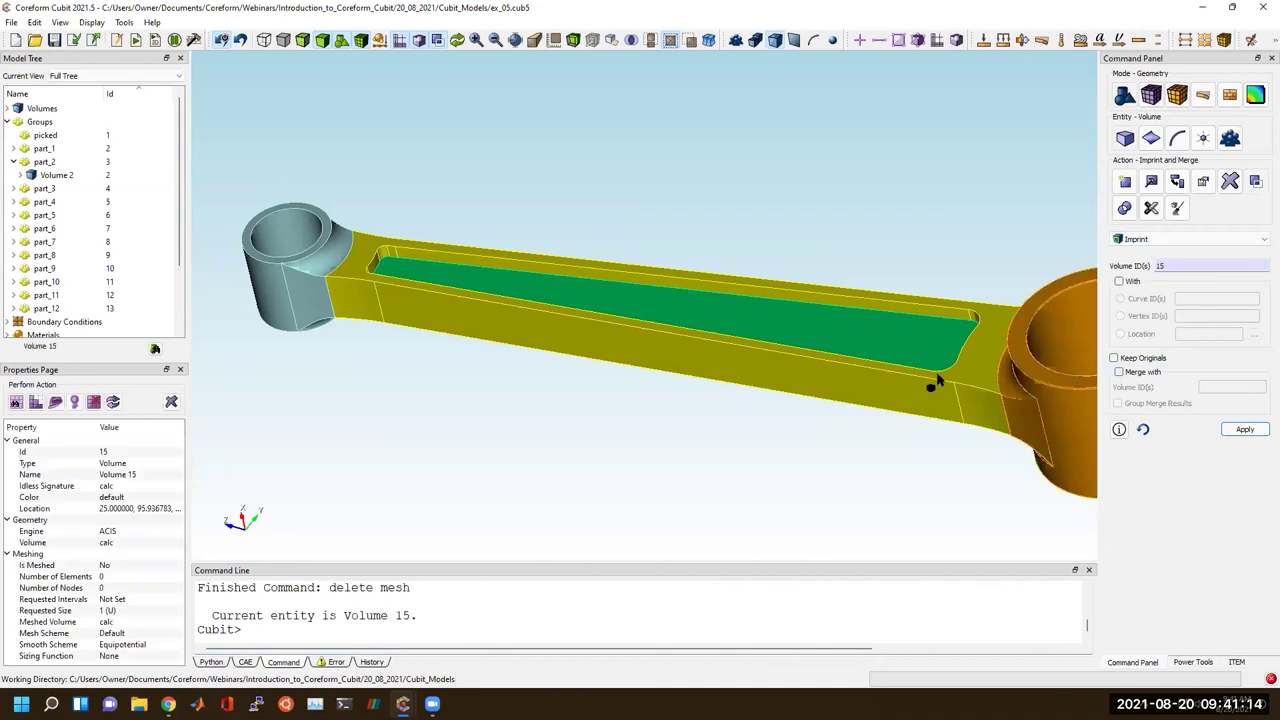
left_click(894, 350, "ctrl")
left_click(385, 273, "ctrl")
left_click(320, 268, "ctrl")
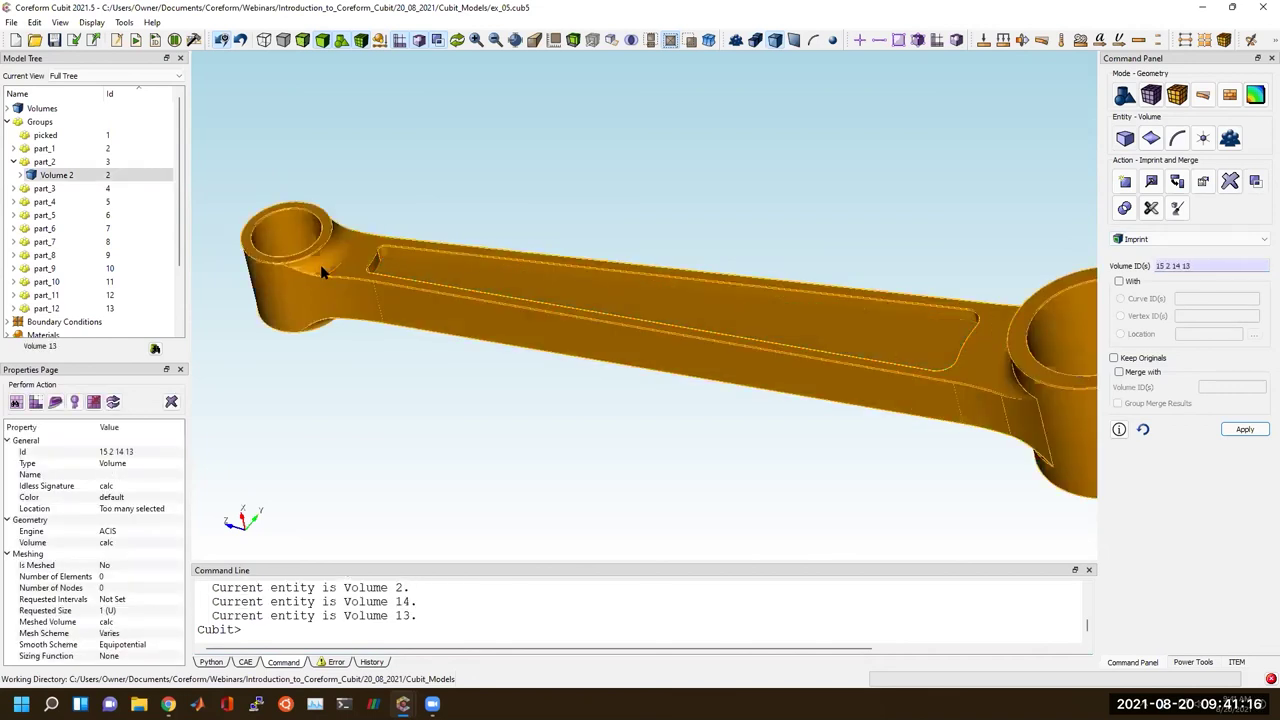
right_click(321, 266)
left_click(1244, 430)
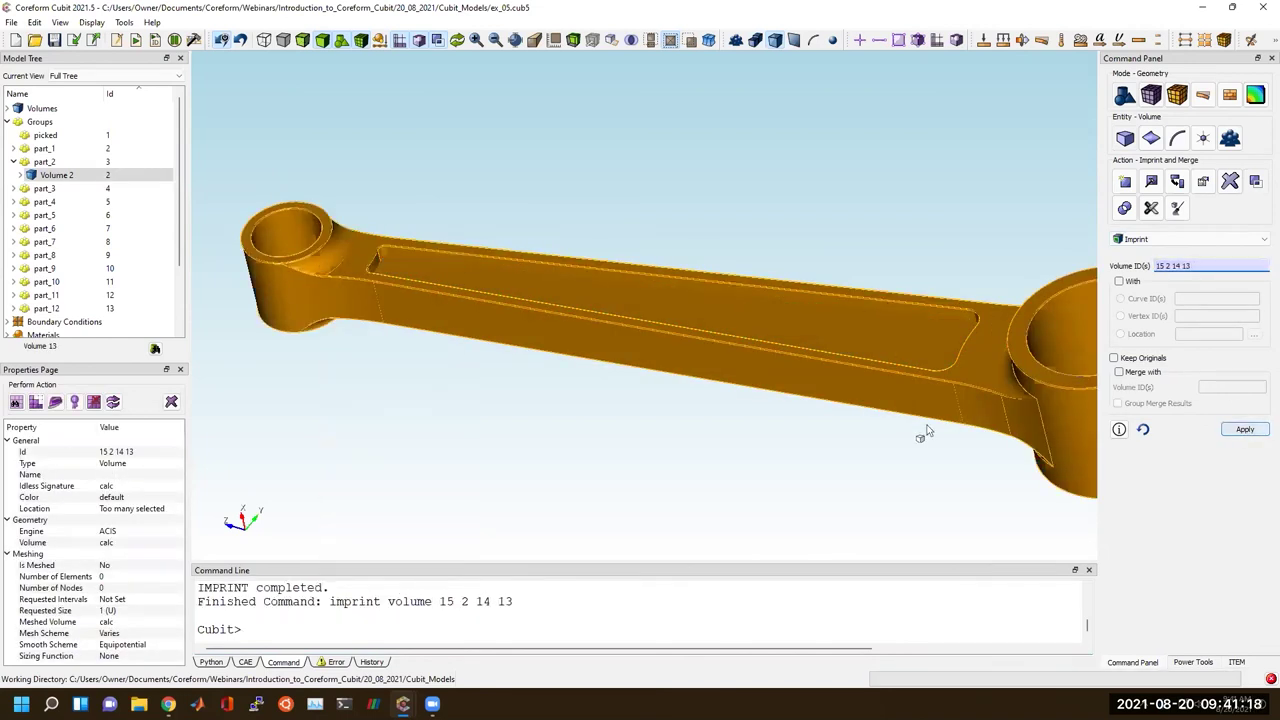
Draw the arm's frame, Volume 2, on its own to inspect it, and redraw the whole part_2 group.
left_click(905, 385)
right_click(908, 386)
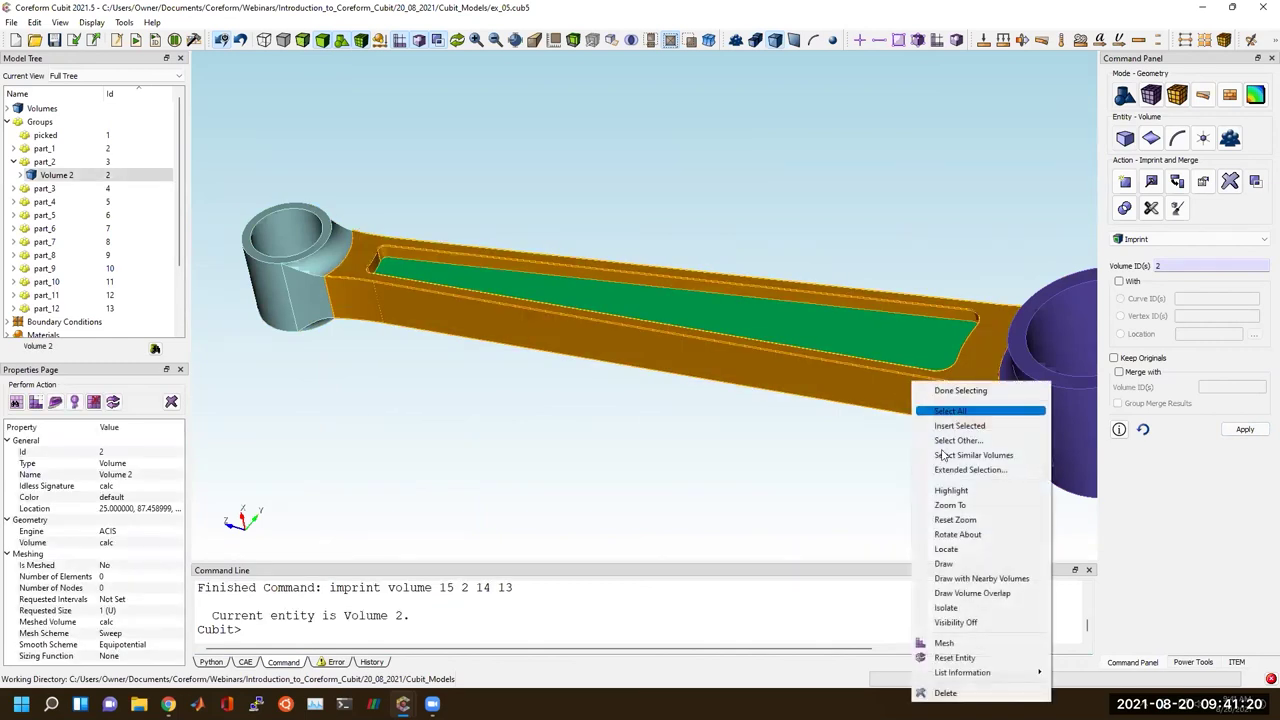
left_click(952, 572)
middle_click_drag(872, 392, 811, 451)
left_click(521, 628)
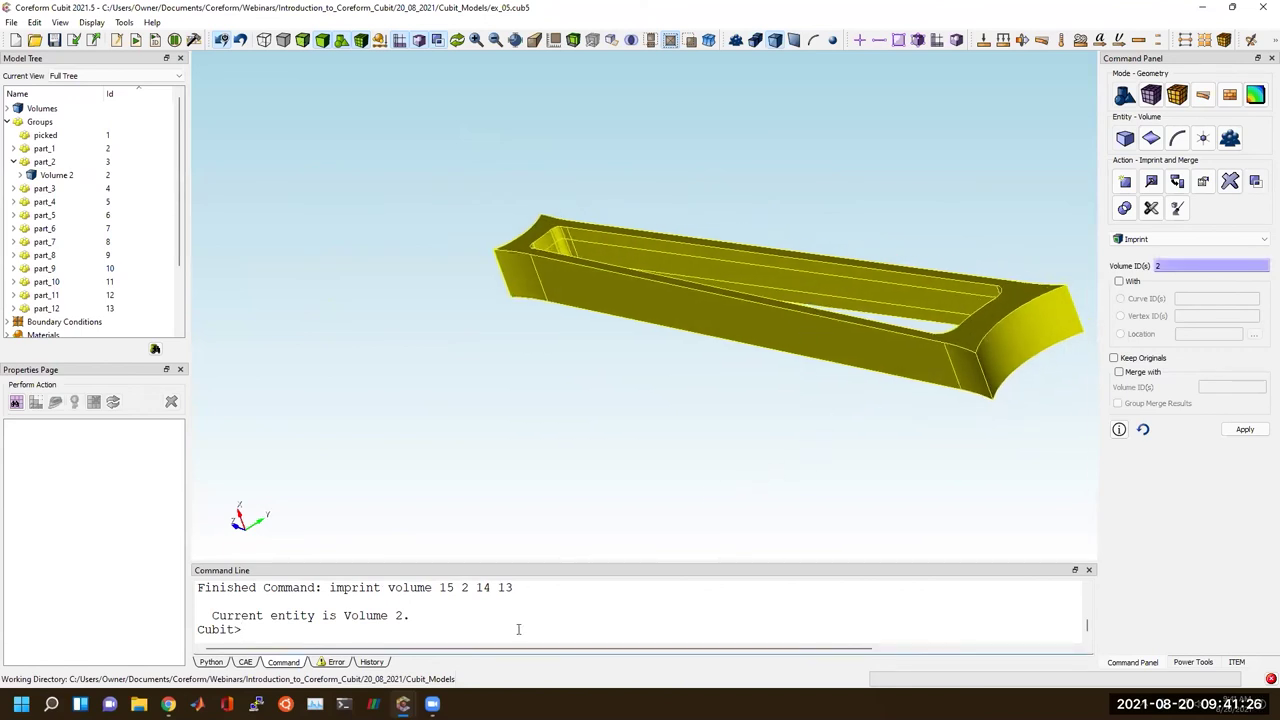
type("draw part_2")
key("Return")
middle_click_drag(538, 280, 1091, 291)
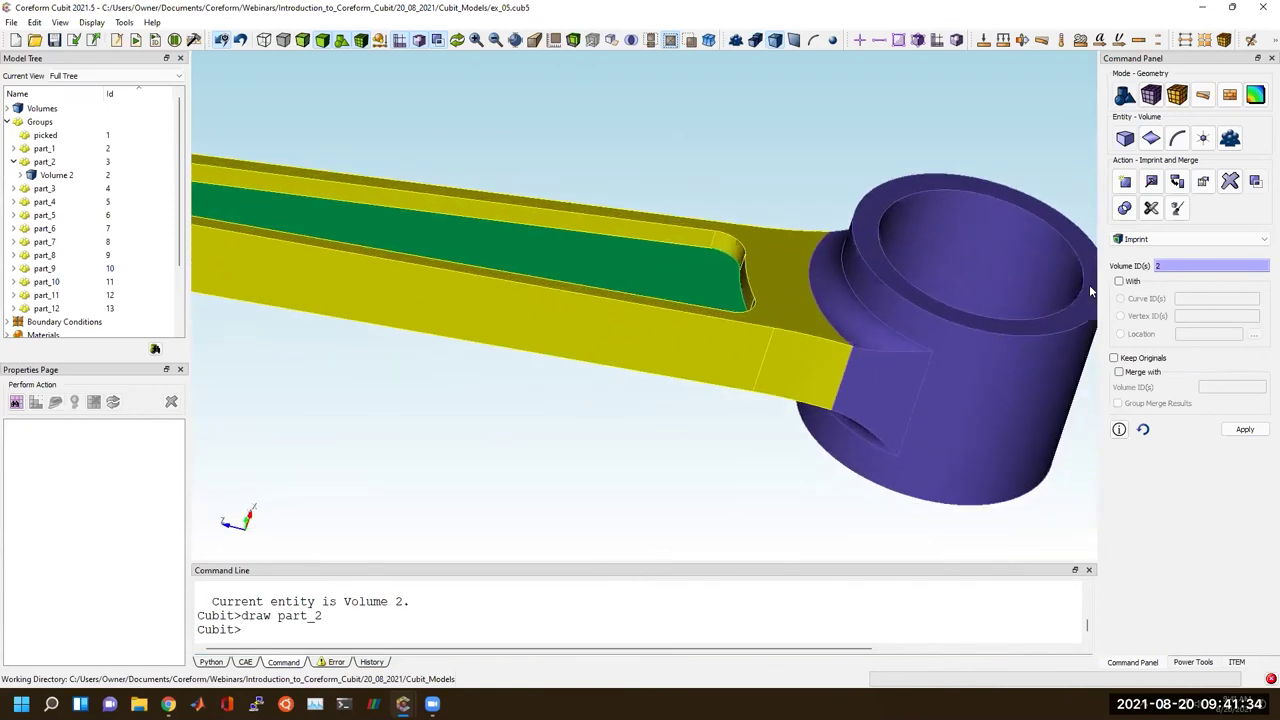
Merge Volumes 15, 2, 14 and 13, and enlarge the command output to read the merge report.
left_click(1195, 240)
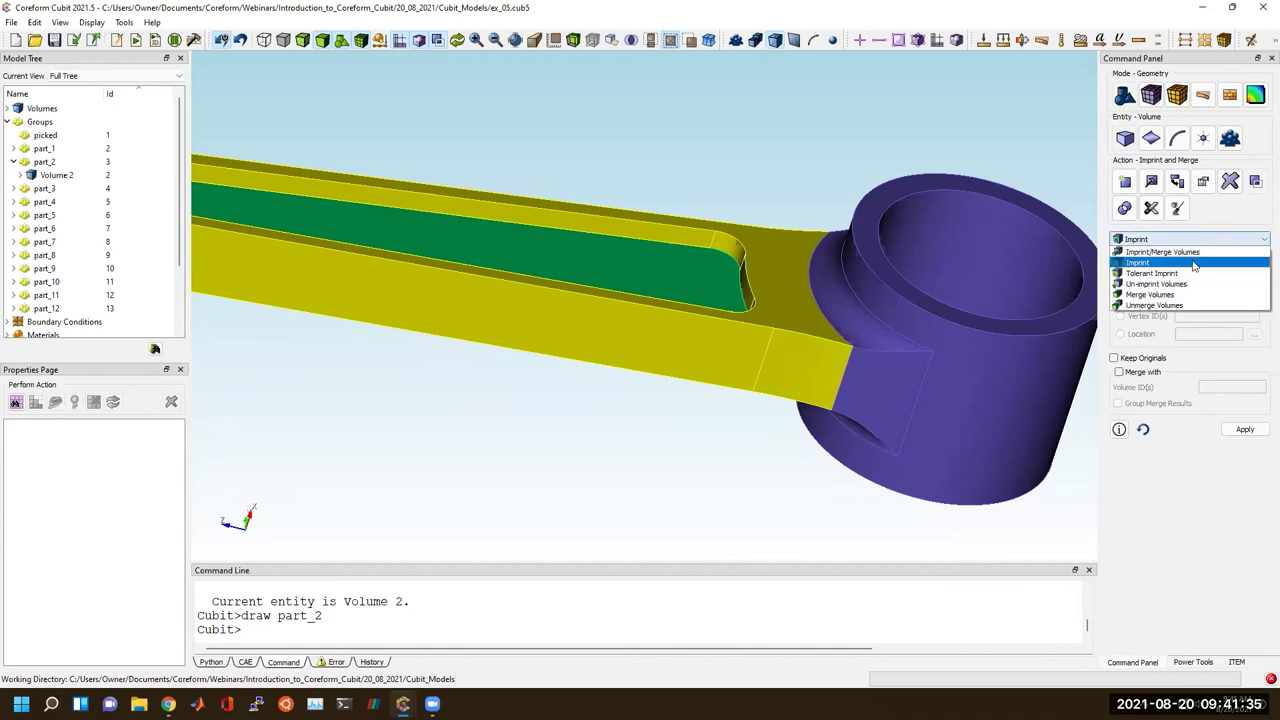
left_click(1150, 295)
left_click(862, 368)
left_click(803, 371, "ctrl")
left_click(711, 284, "ctrl")
middle_click_drag(711, 285, 980, 294)
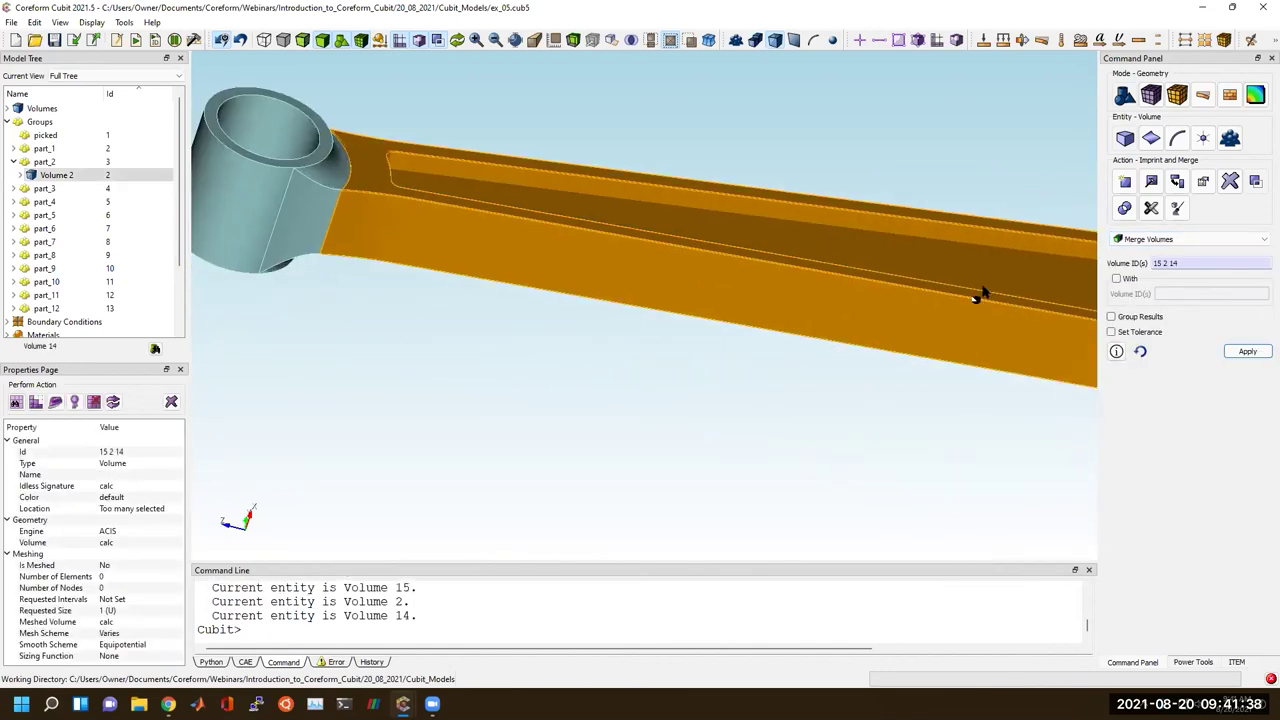
scroll(980, 294, "down", 1)
left_click(258, 200, "ctrl")
left_click(1257, 352)
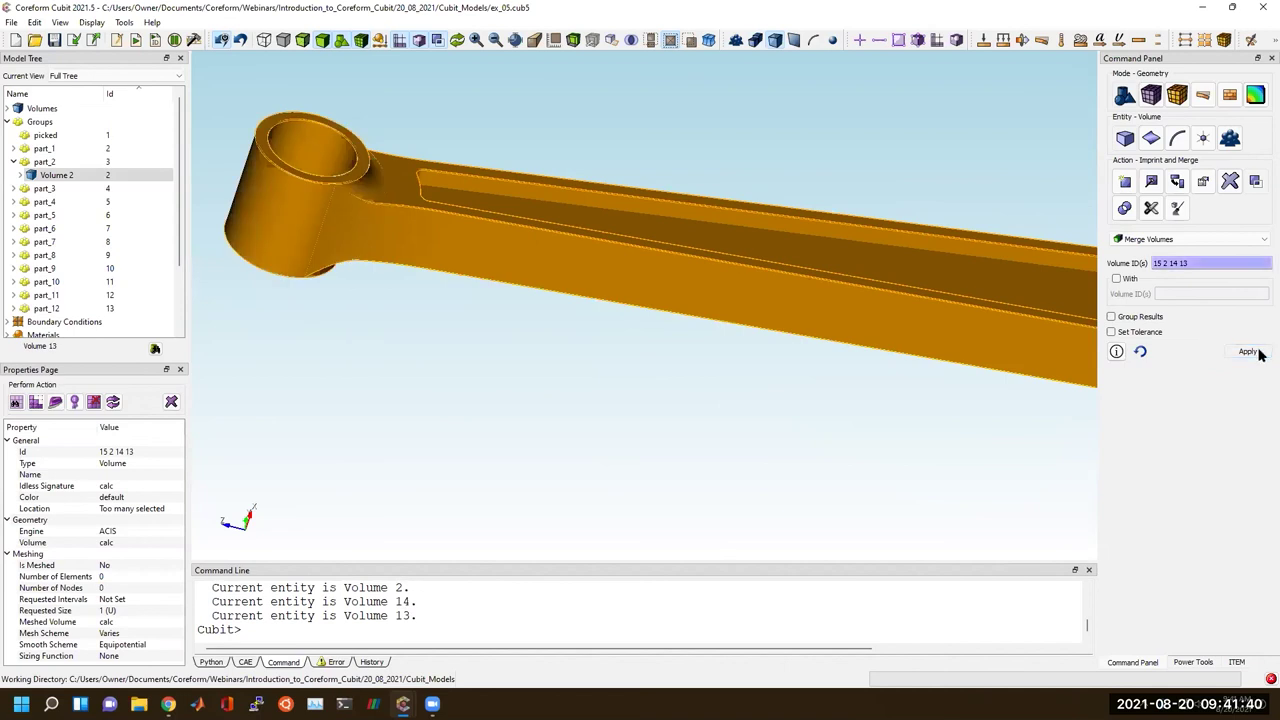
left_click_drag(474, 560, 486, 463)
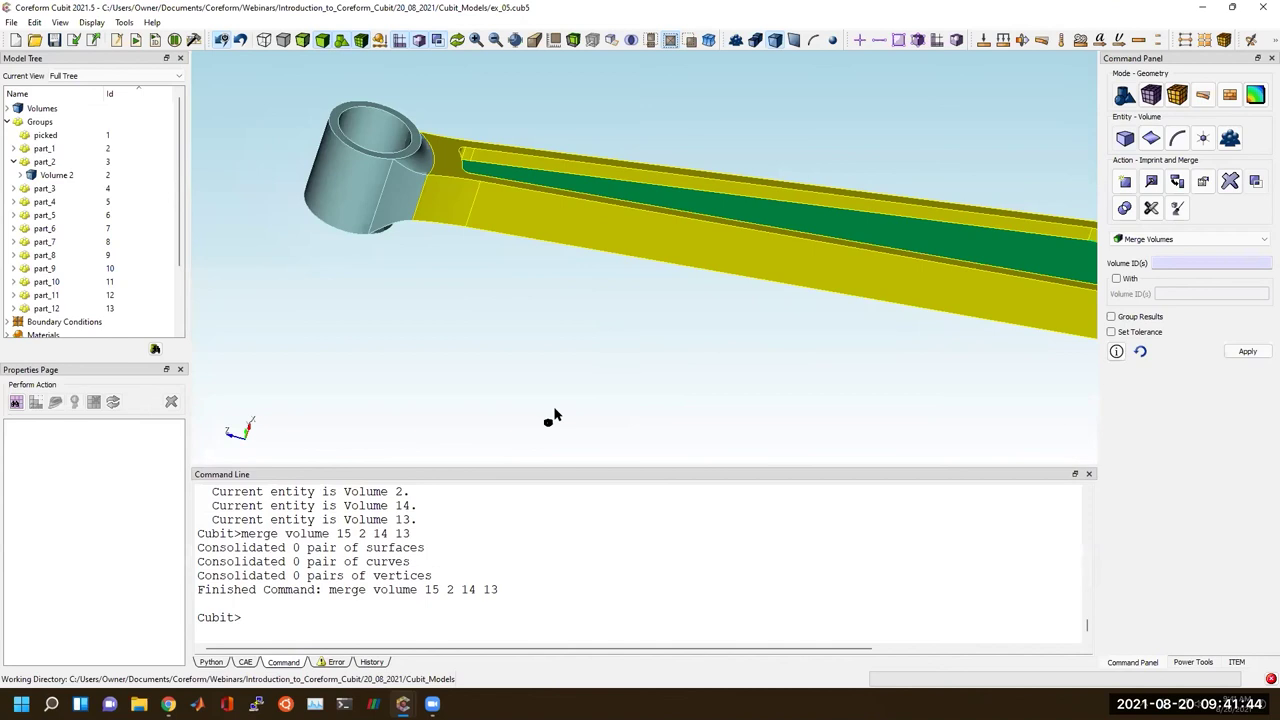
Run a combined imprint and merge on Volumes 15, 2, 14 and 13.
left_click(1195, 240)
left_click(1180, 252)
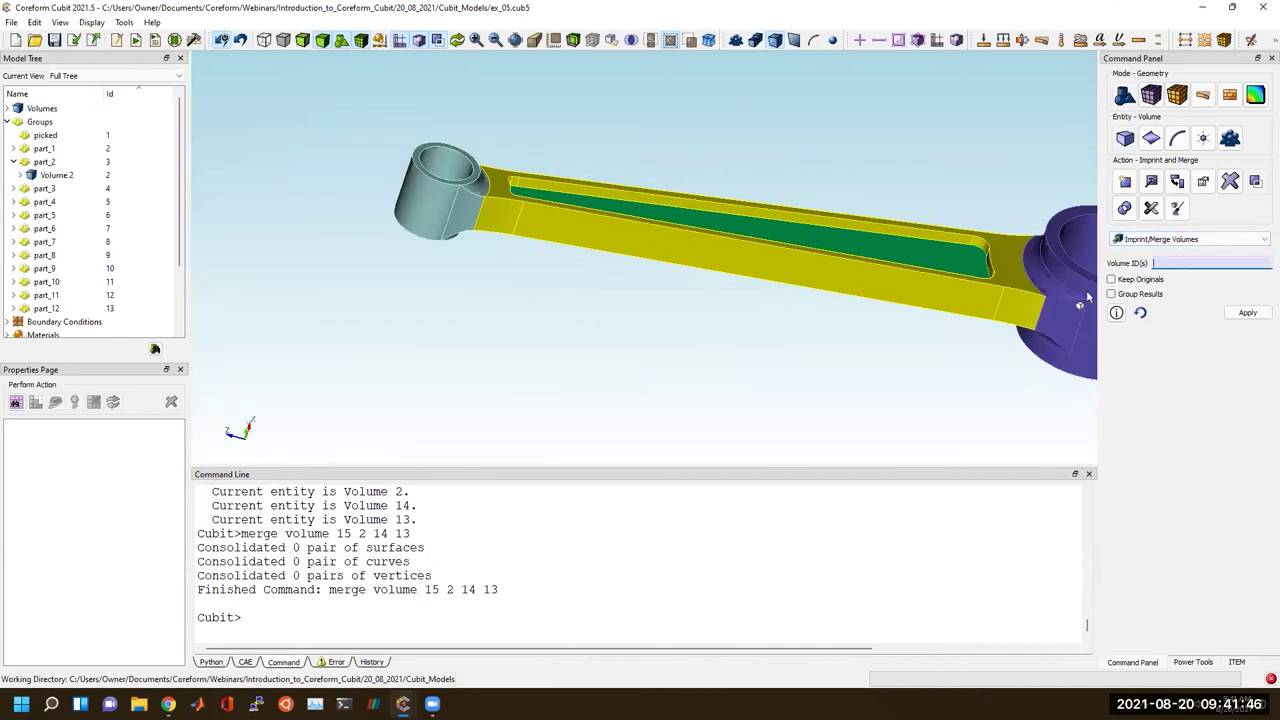
left_click(1070, 300)
left_click(1018, 304, "ctrl")
left_click(599, 207, "ctrl")
left_click(435, 198, "ctrl")
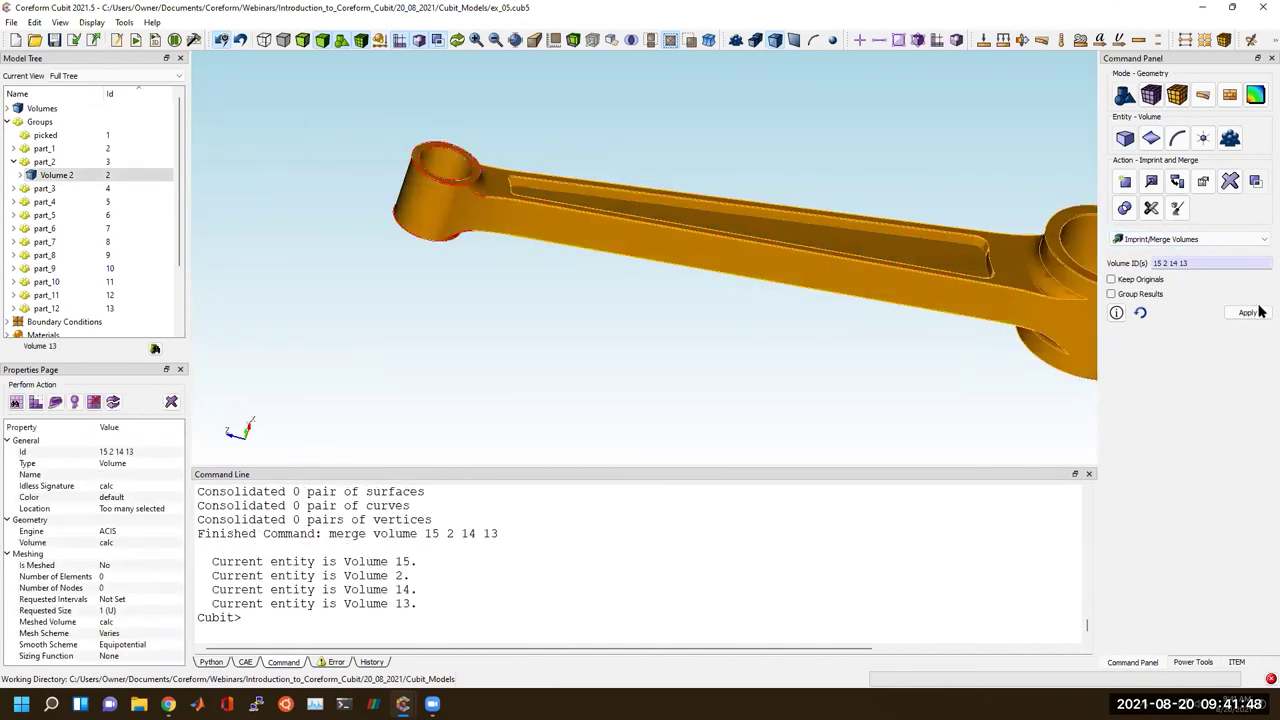
left_click(1248, 313)
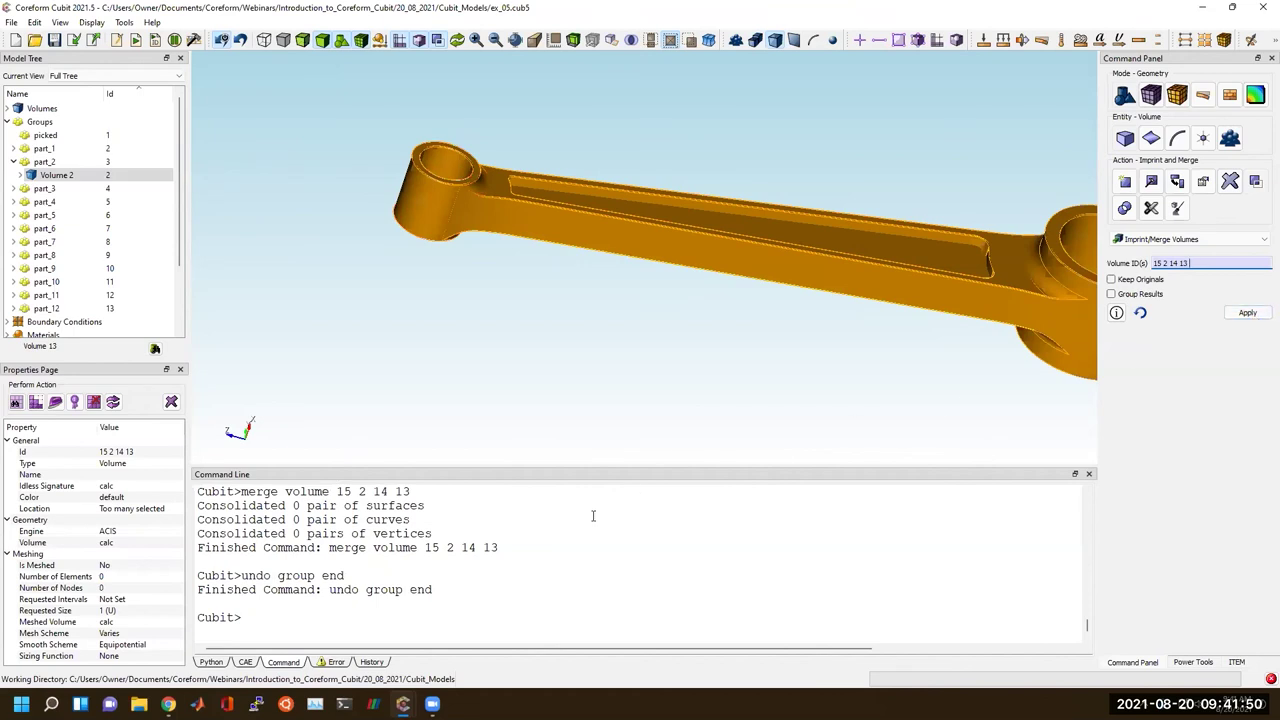
Draw only the surfaces with is_merged and examine which interfaces between the rod's pieces are shared.
left_click(610, 418)
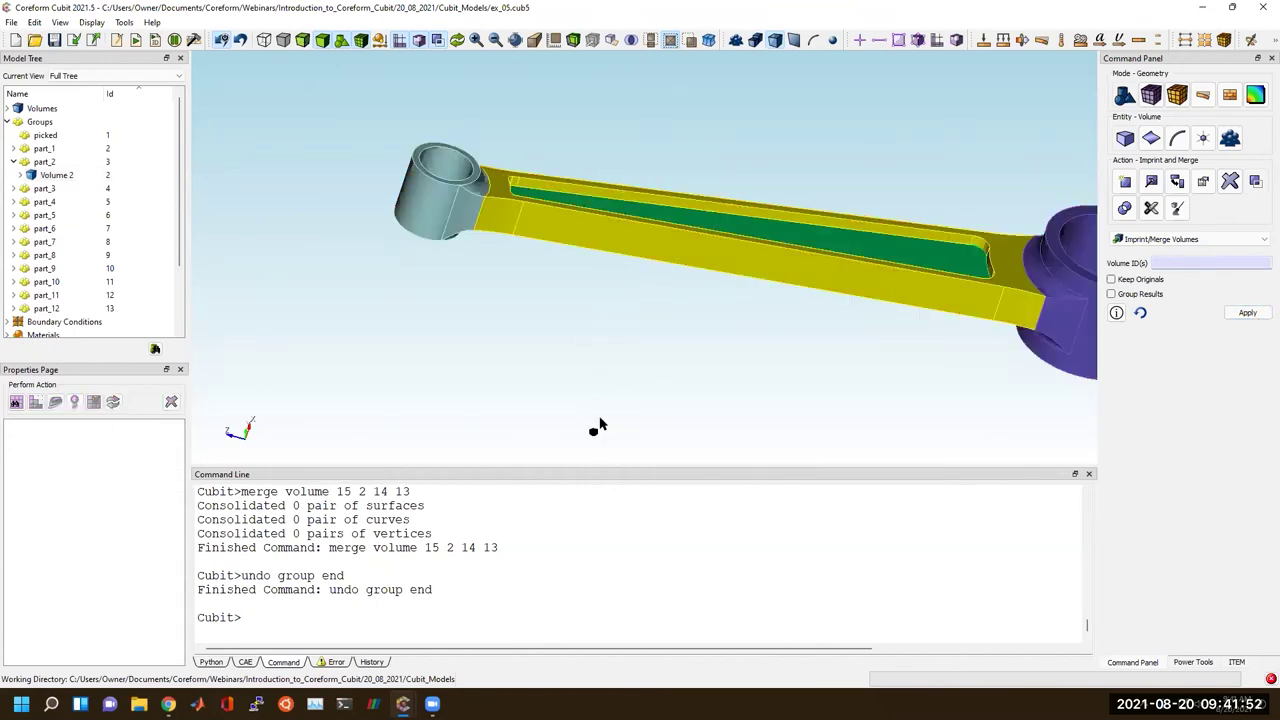
scroll(594, 426, "up", 1)
scroll(569, 586, "up", 4)
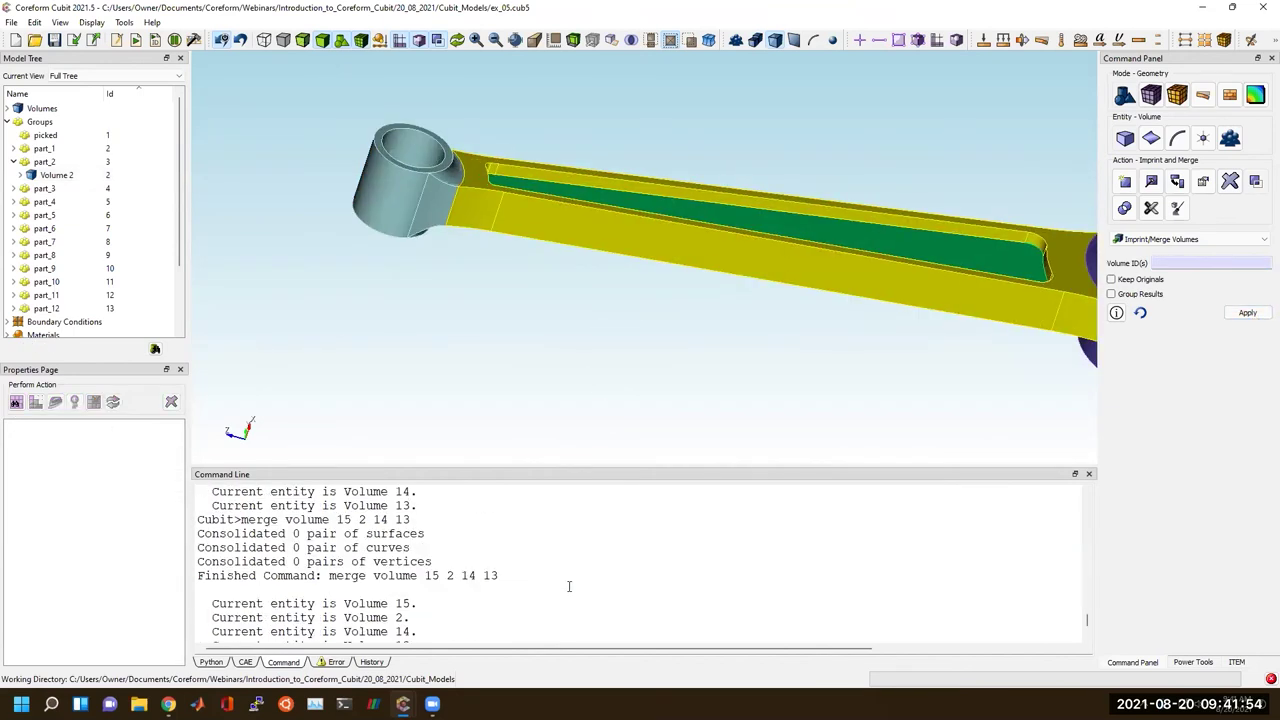
type("draw surface withis")
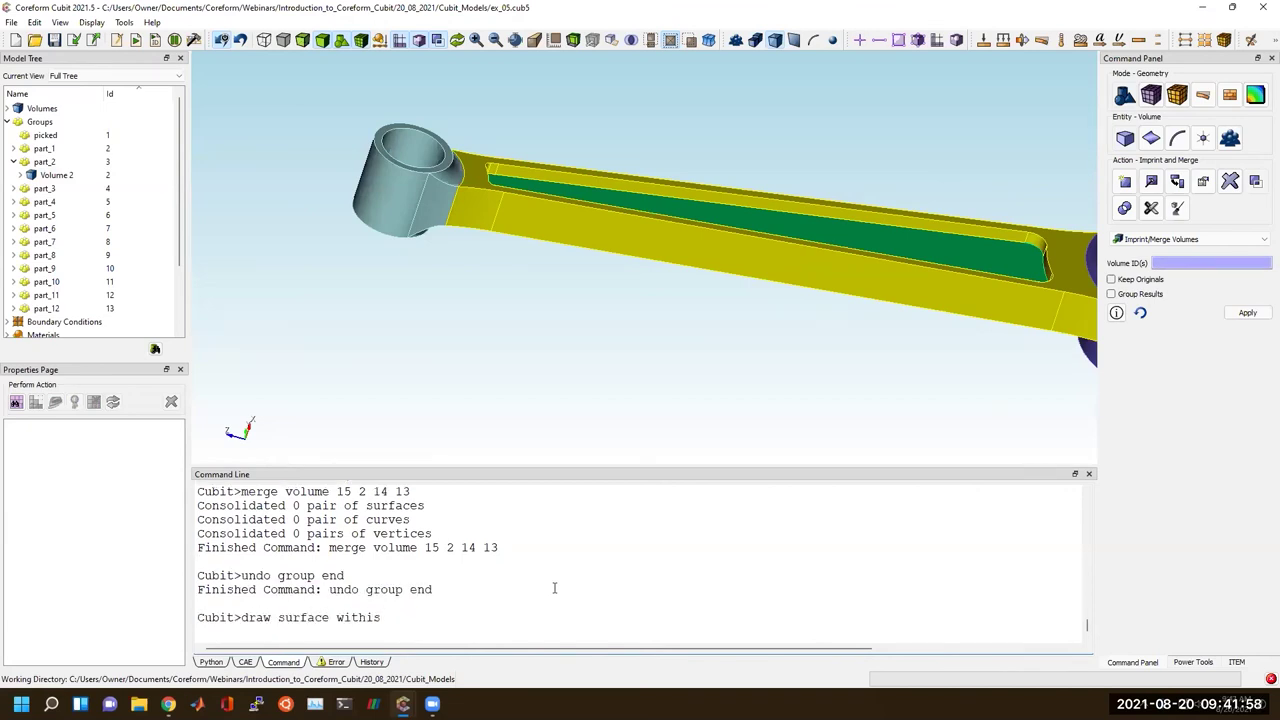
type("_merged")
key("Return")
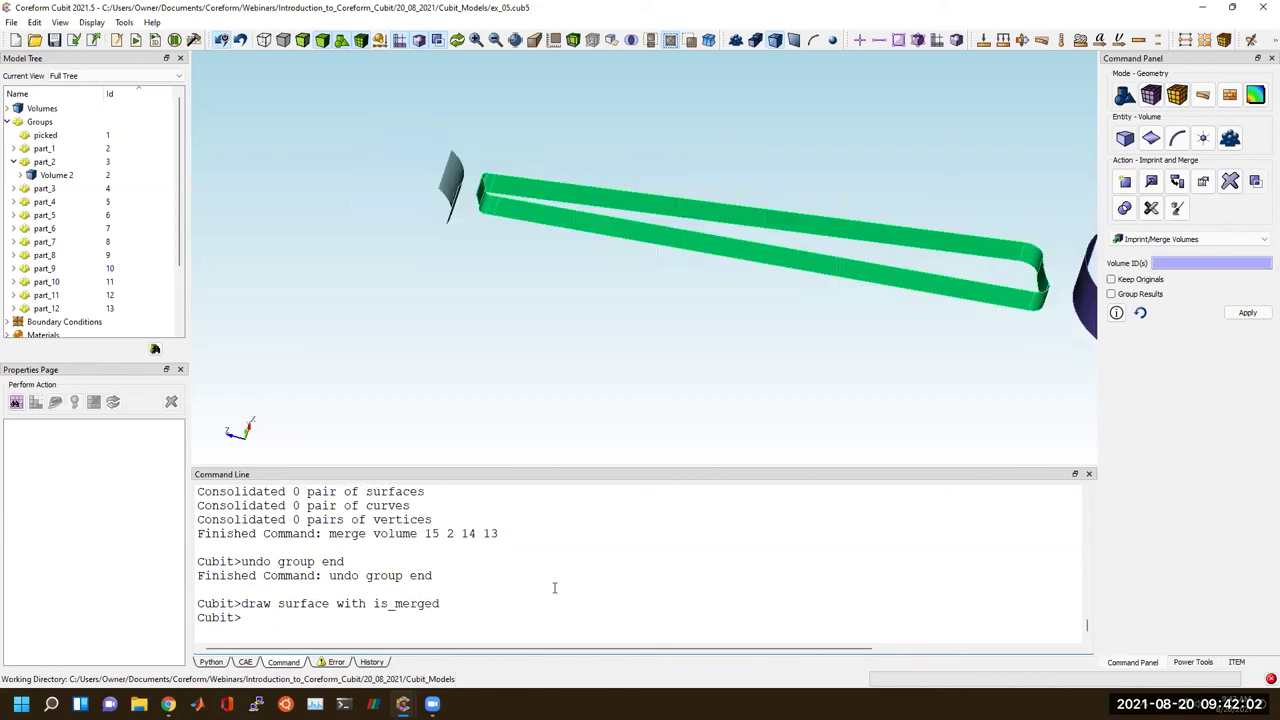
middle_click_drag(901, 249, 694, 277)
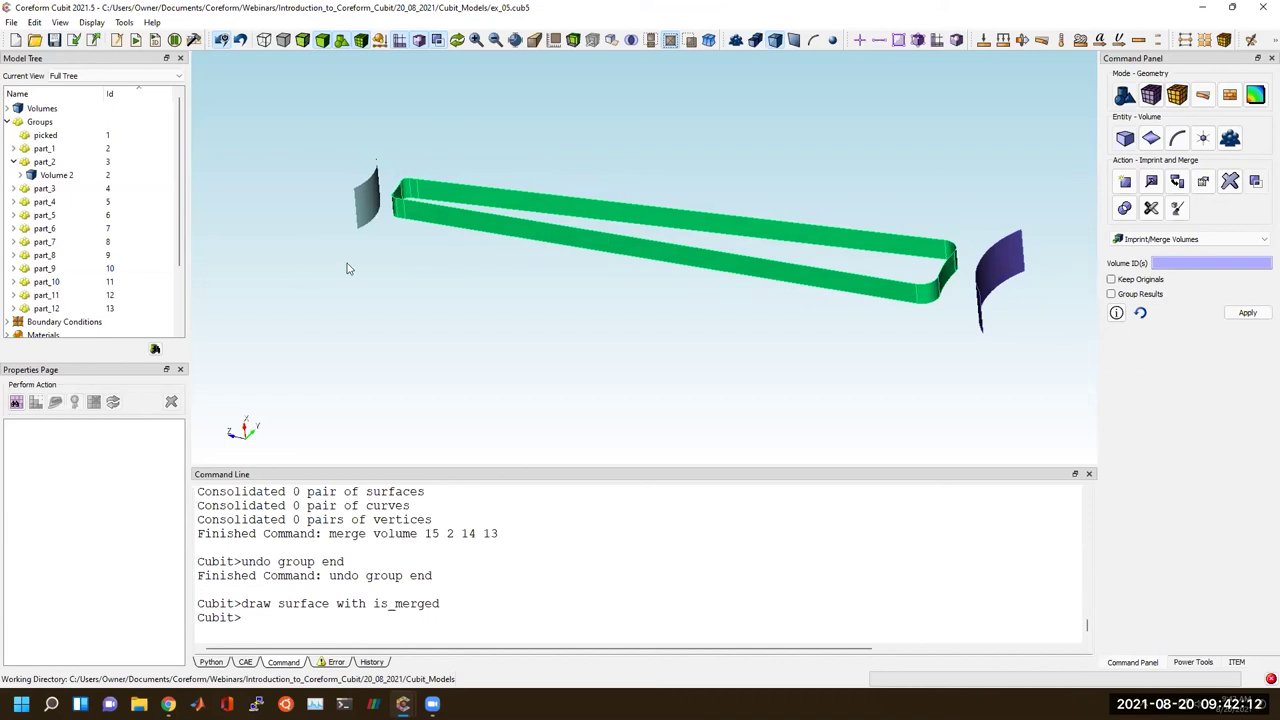
Display only the part_2 group by running the command "draw part_2".
left_click(516, 603)
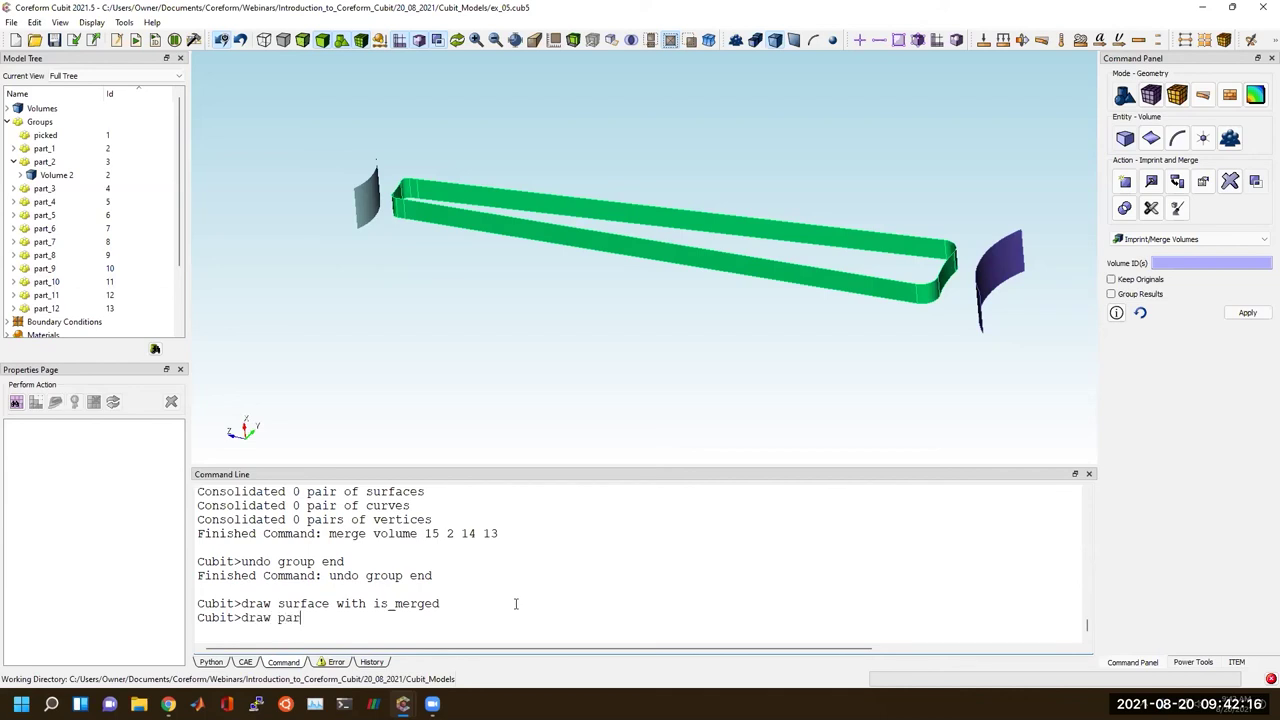
type("draw part_2")
key("Return")
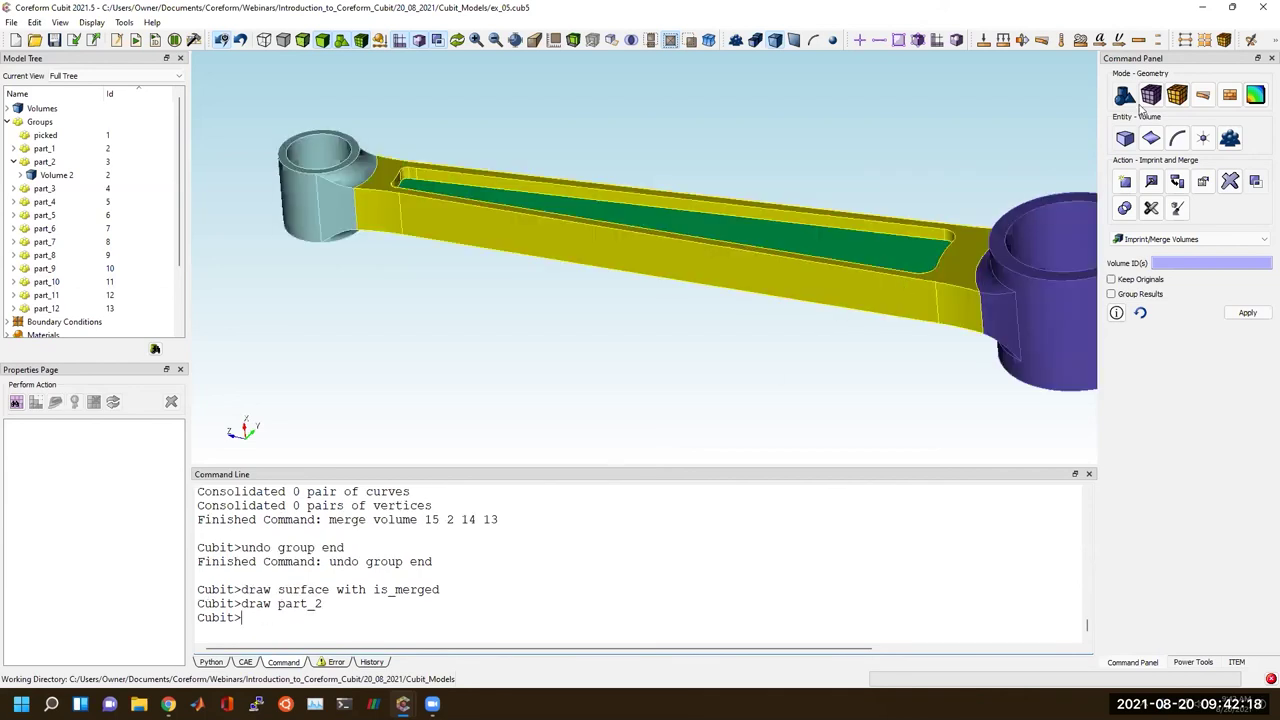
Assign the Tetmesh scheme to the large end ring, volume 15.
middle_click_drag(868, 285, 643, 284)
left_click_drag(828, 306, 782, 302)
left_click(825, 298)
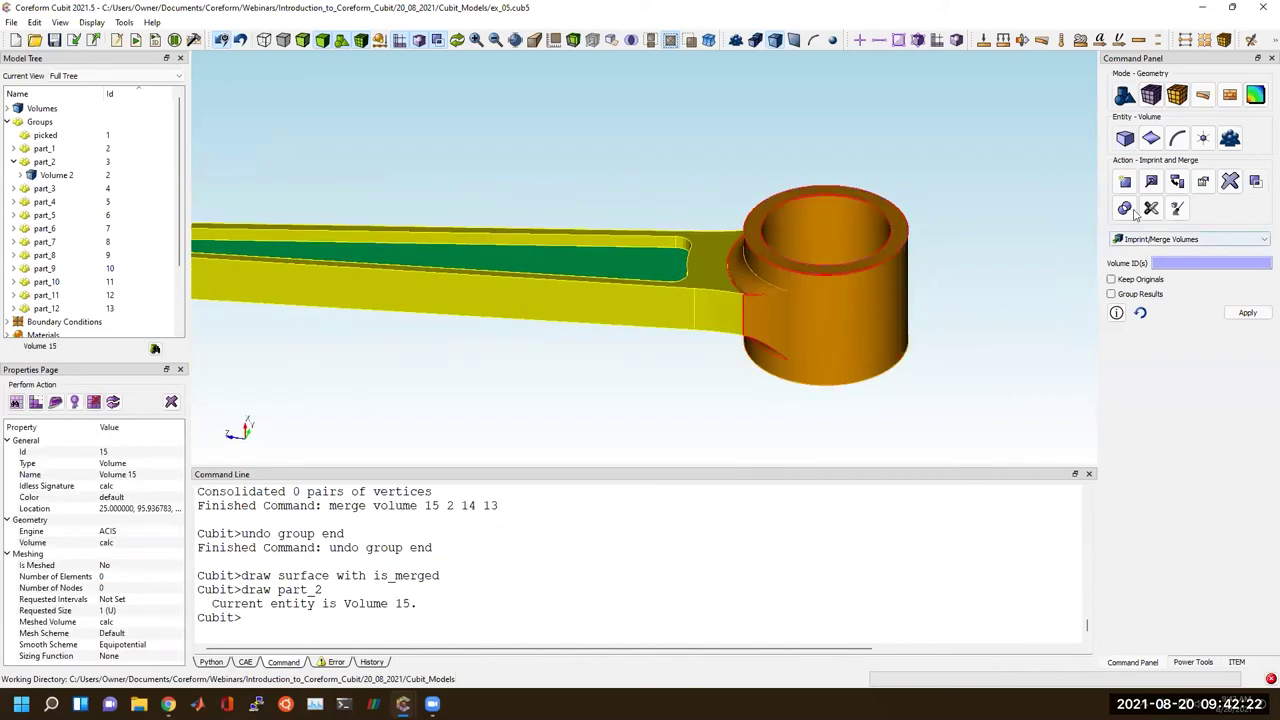
left_click(1151, 94)
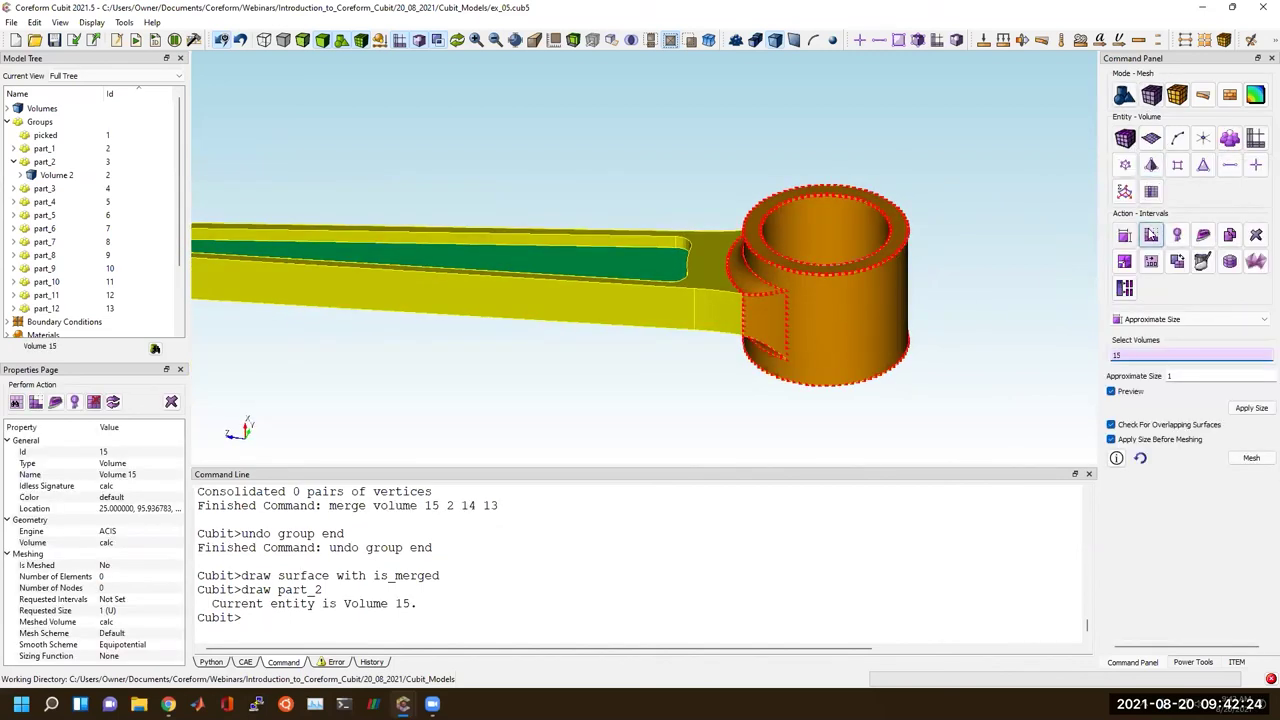
left_click(1155, 318)
left_click(1150, 392)
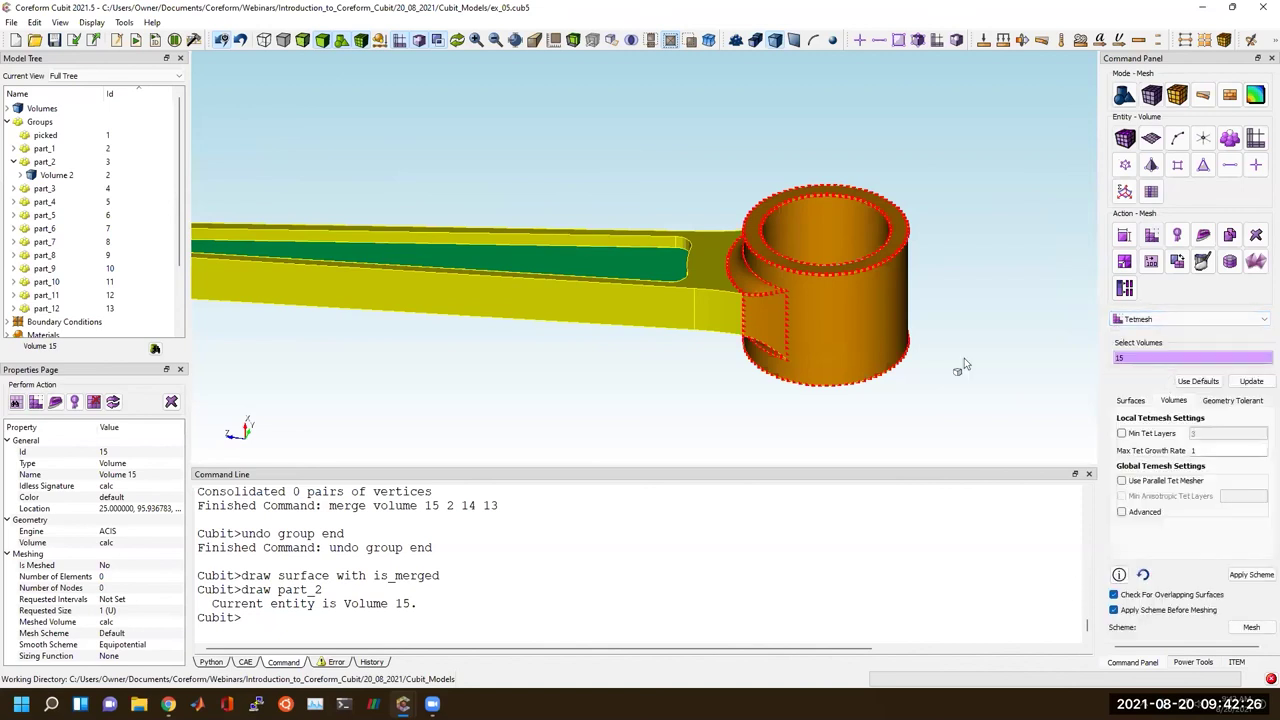
left_click_drag(965, 363, 981, 307)
left_click(323, 268, "ctrl")
left_click(1251, 574)
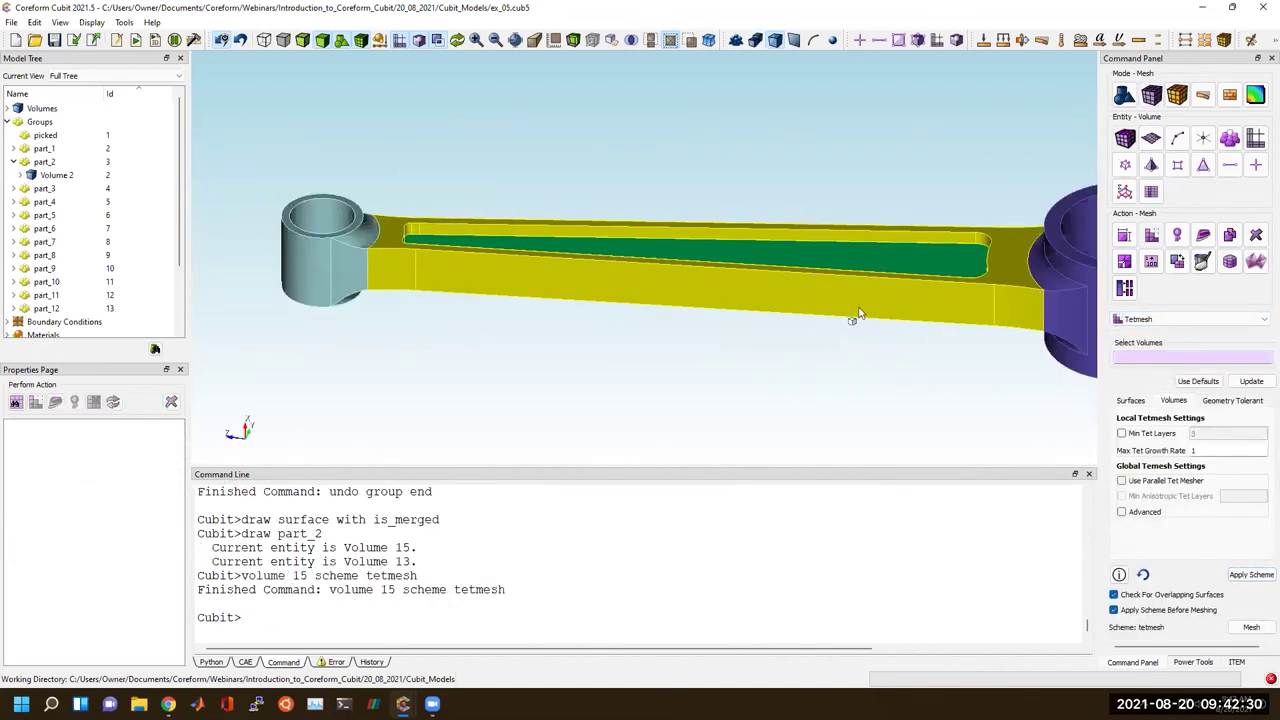
Mesh the rod's middle volumes 14 and 2 with the scheme set to Automatically Calculate.
left_click_drag(764, 276, 794, 280)
left_click(804, 252)
left_click(806, 284, "ctrl")
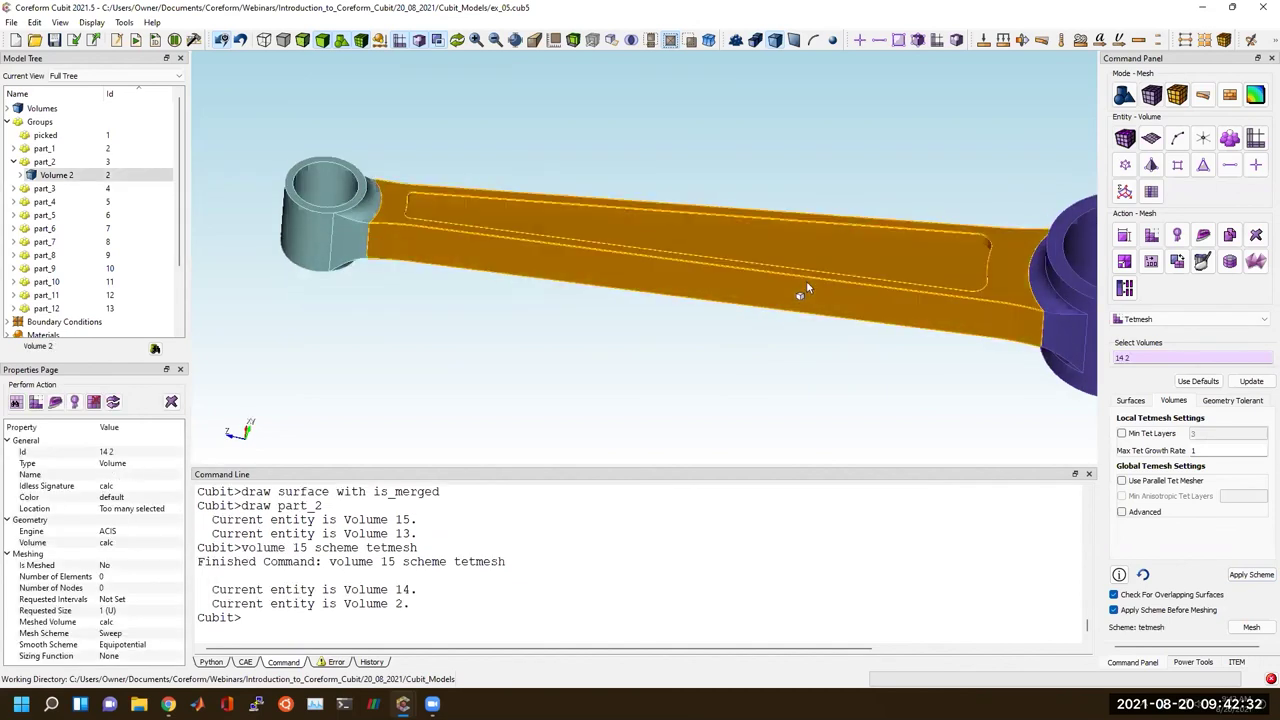
left_click(1149, 234)
left_click(1153, 237)
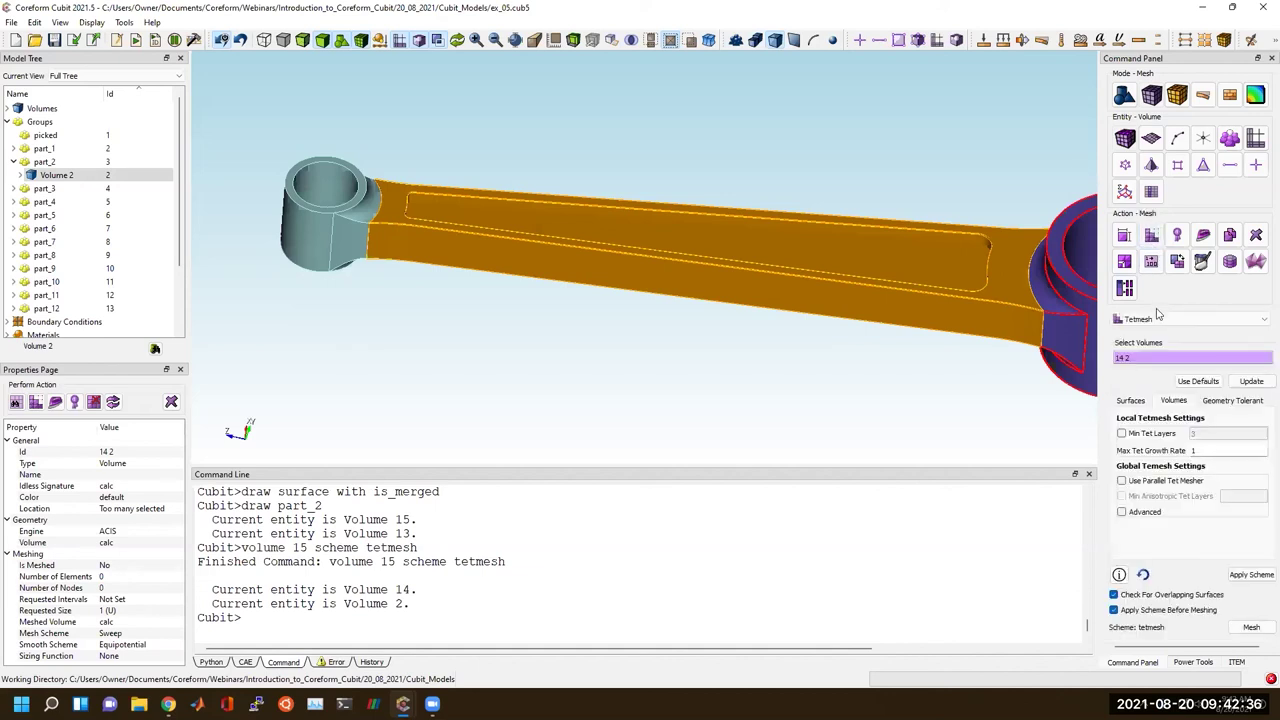
left_click(1157, 316)
left_click(1165, 322)
left_click(1251, 431)
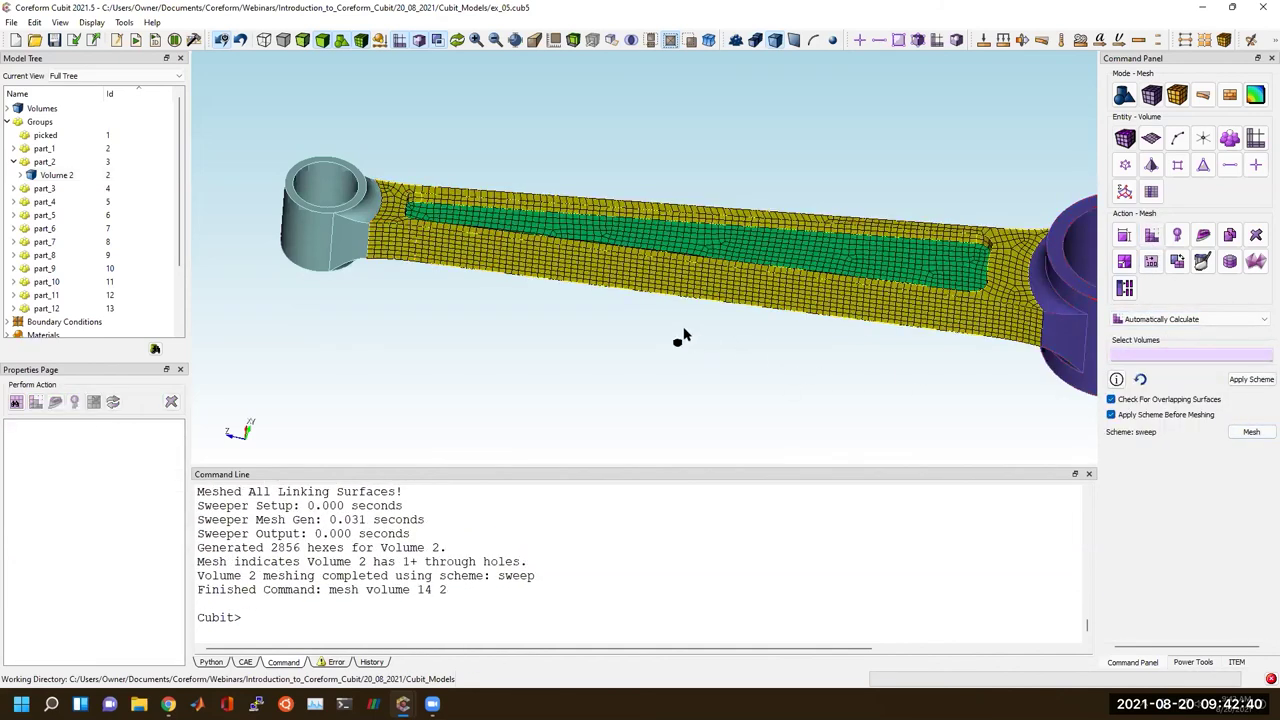
Draw only the two end rings, volumes 13 and 15, and examine the large ring's meshed contact face.
left_click(320, 210)
left_click(1065, 340, "ctrl")
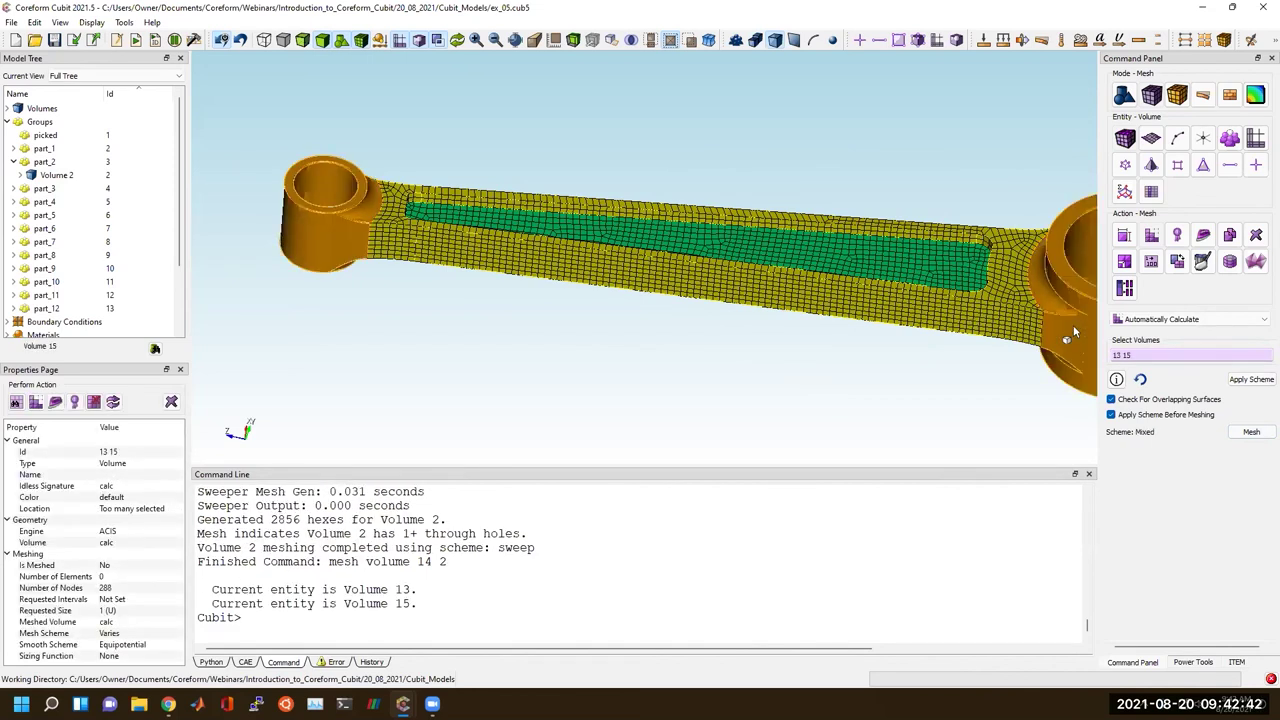
scroll(1030, 330, "up", 1)
right_click(1045, 355)
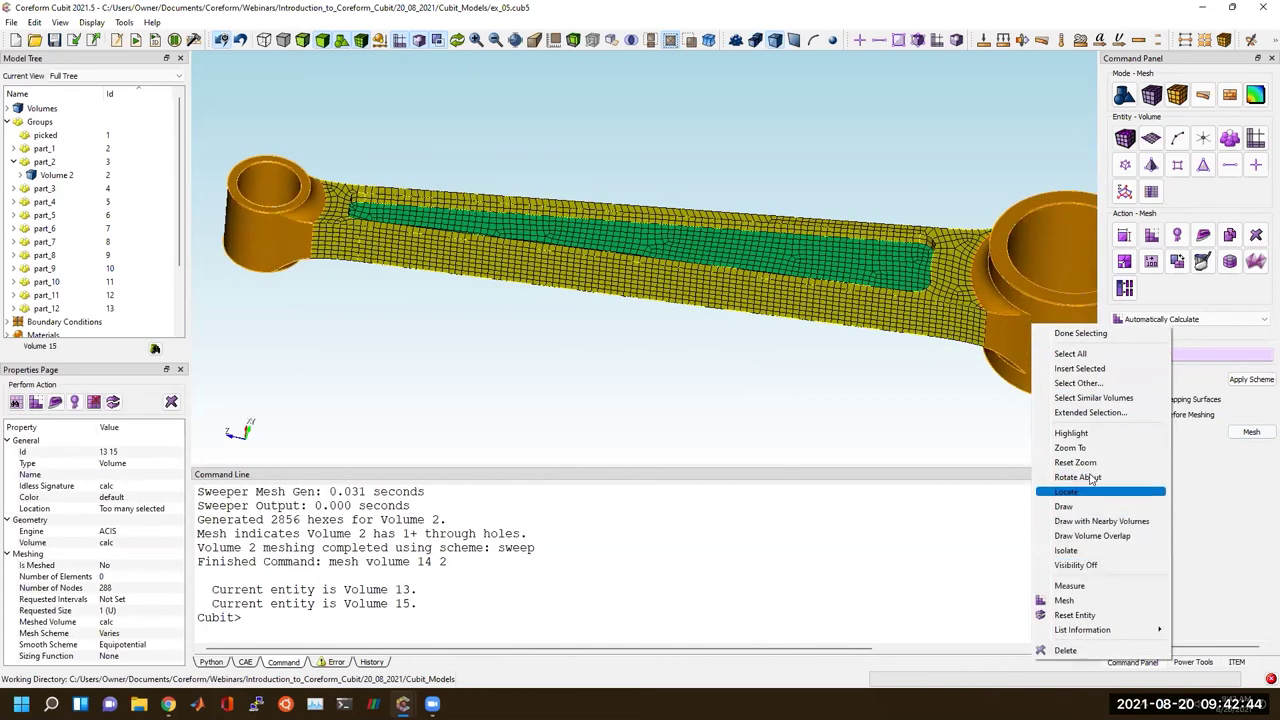
left_click(1080, 506)
left_click_drag(1046, 301, 1097, 275)
left_click_drag(953, 286, 930, 260)
middle_click_drag(870, 262, 700, 210)
scroll(760, 258, "up", 3)
scroll(752, 267, "up", 5)
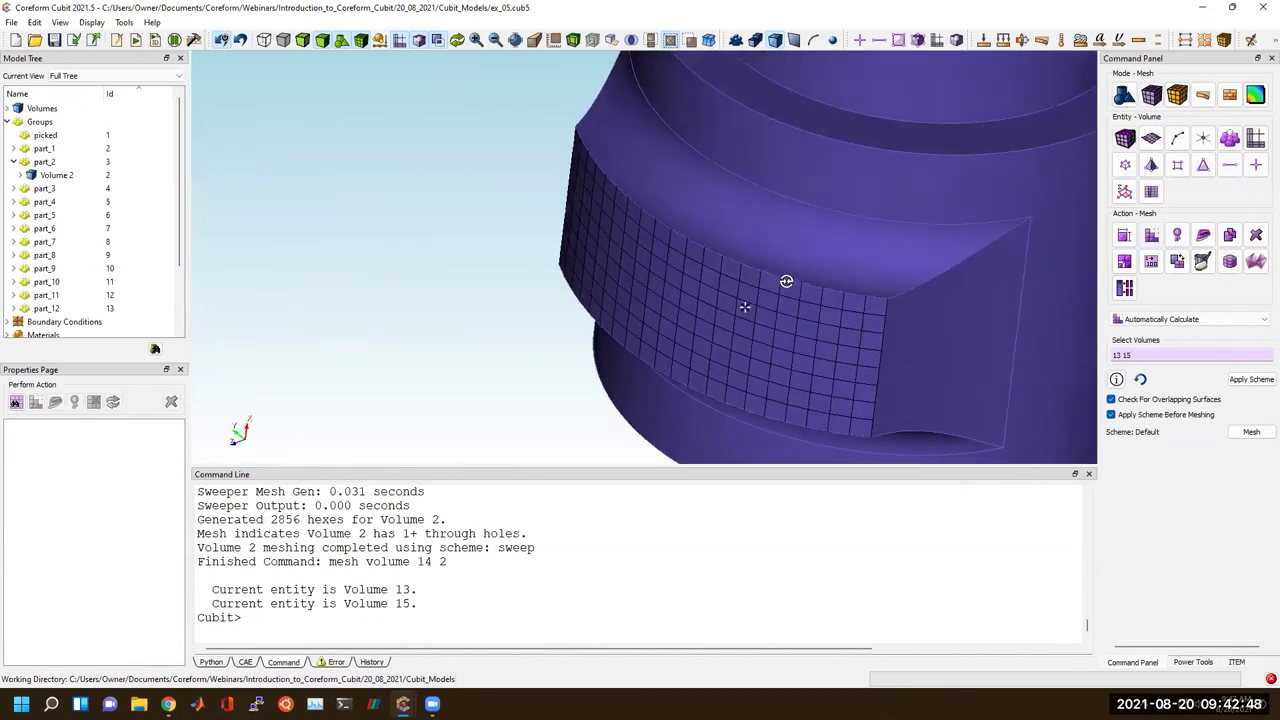
left_click_drag(788, 283, 729, 331)
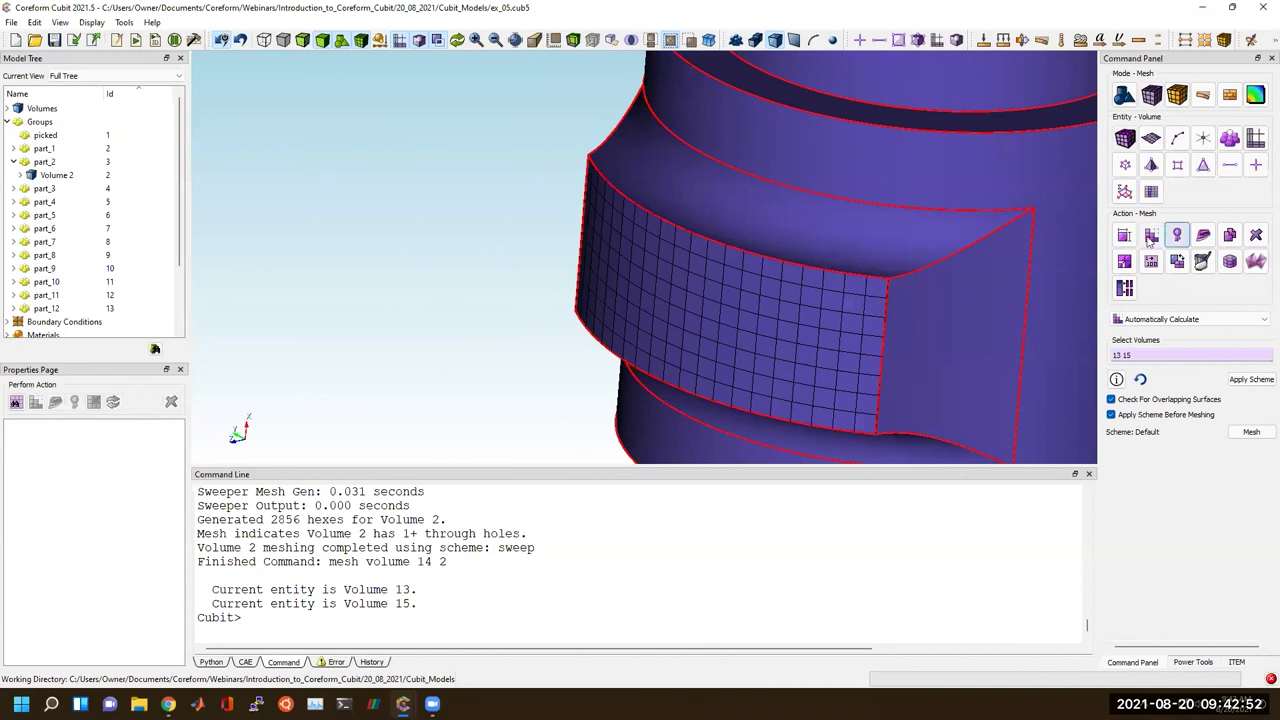
Mesh the large end ring, volume 15, with the Tetmesh scheme.
left_click(1165, 319)
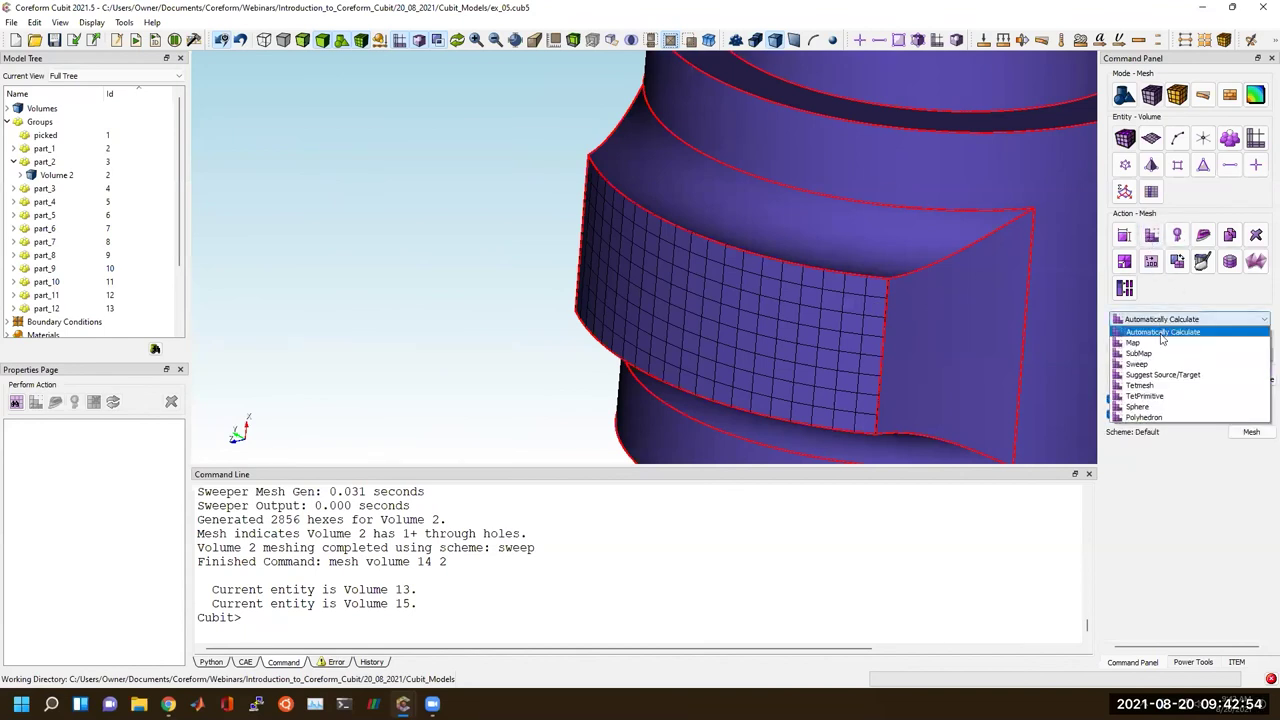
left_click(1140, 385)
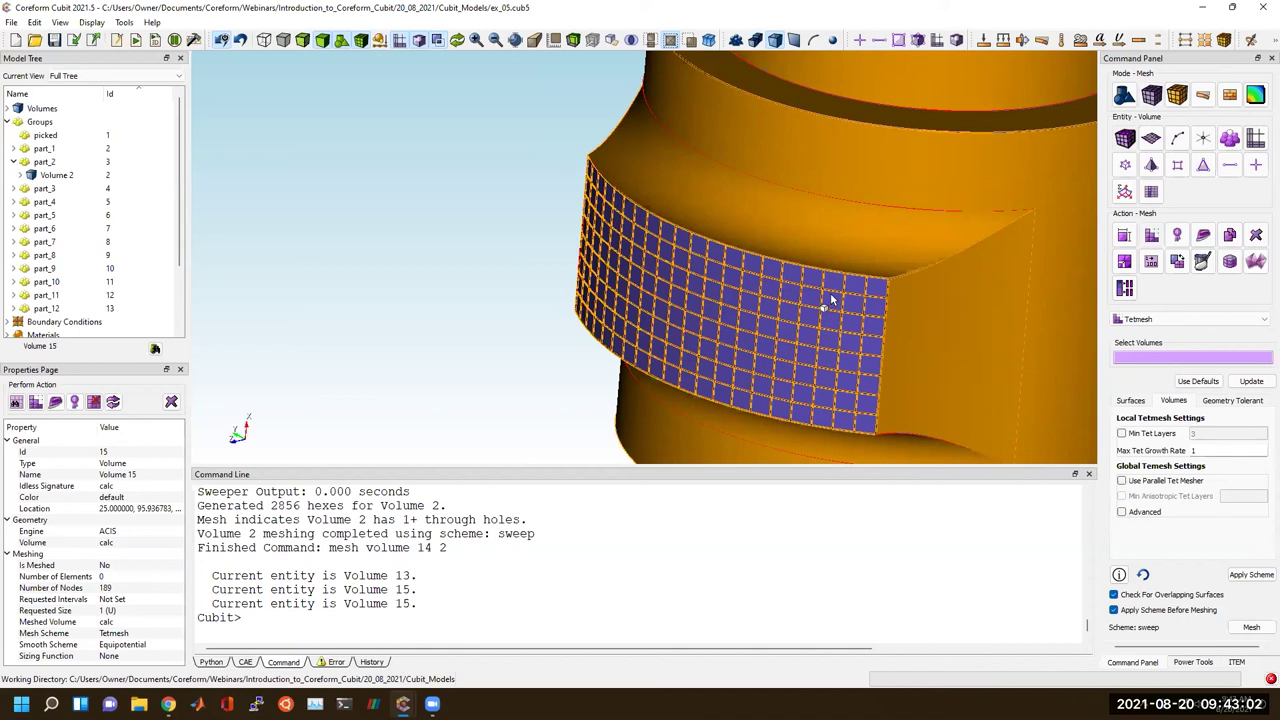
left_click(970, 318)
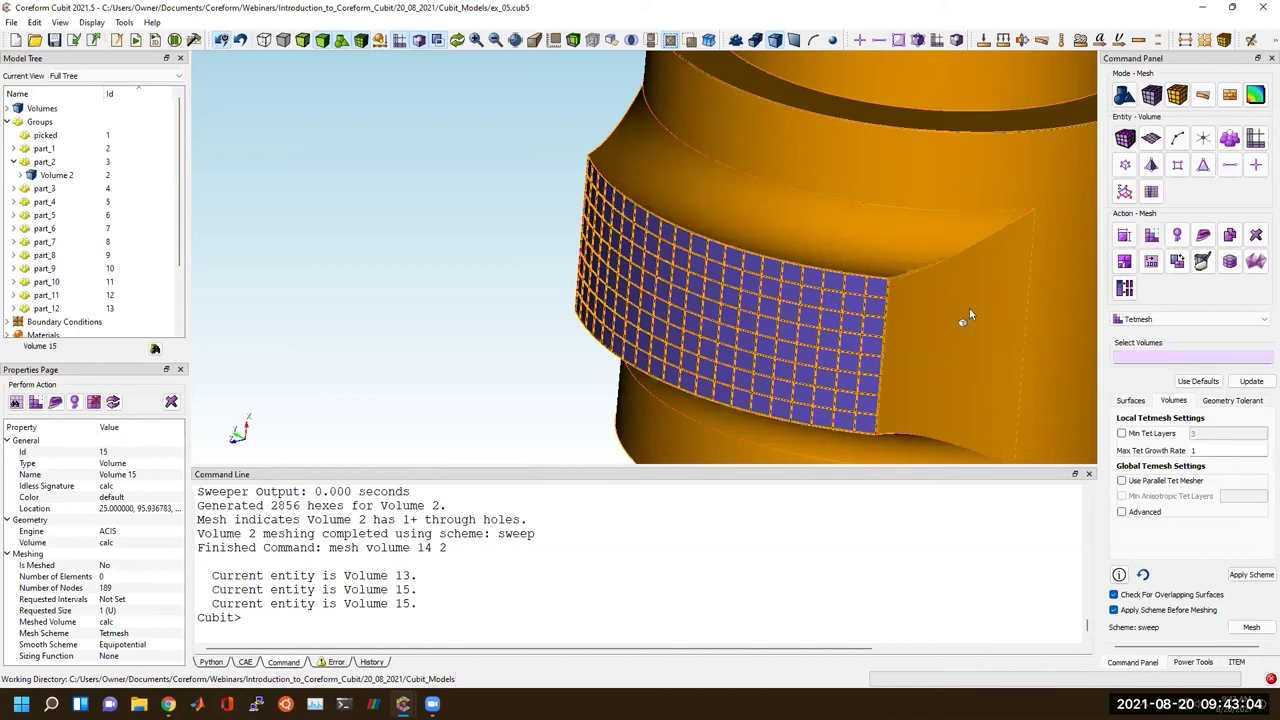
left_click(1248, 630)
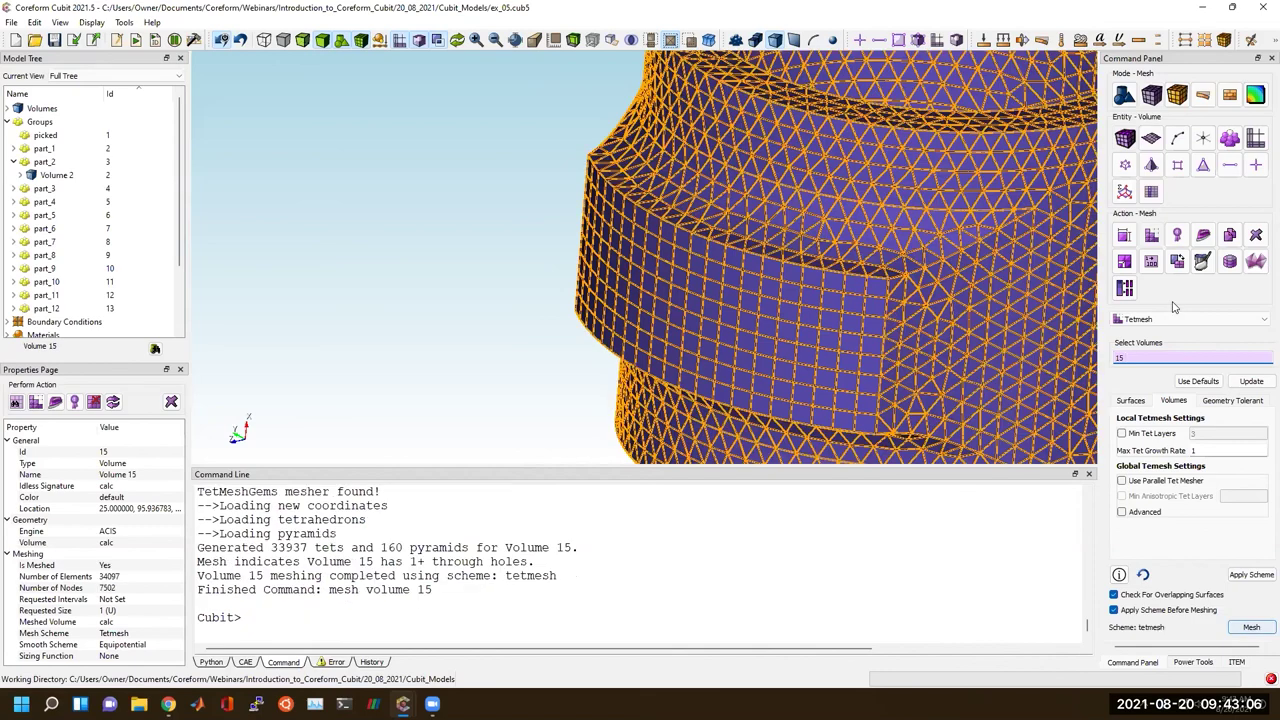
Mesh the small end ring, volume 13, with the Tetmesh scheme.
left_click(479, 293)
left_click_drag(735, 279, 572, 286)
left_click_drag(872, 281, 660, 258)
scroll(676, 254, "up", 3)
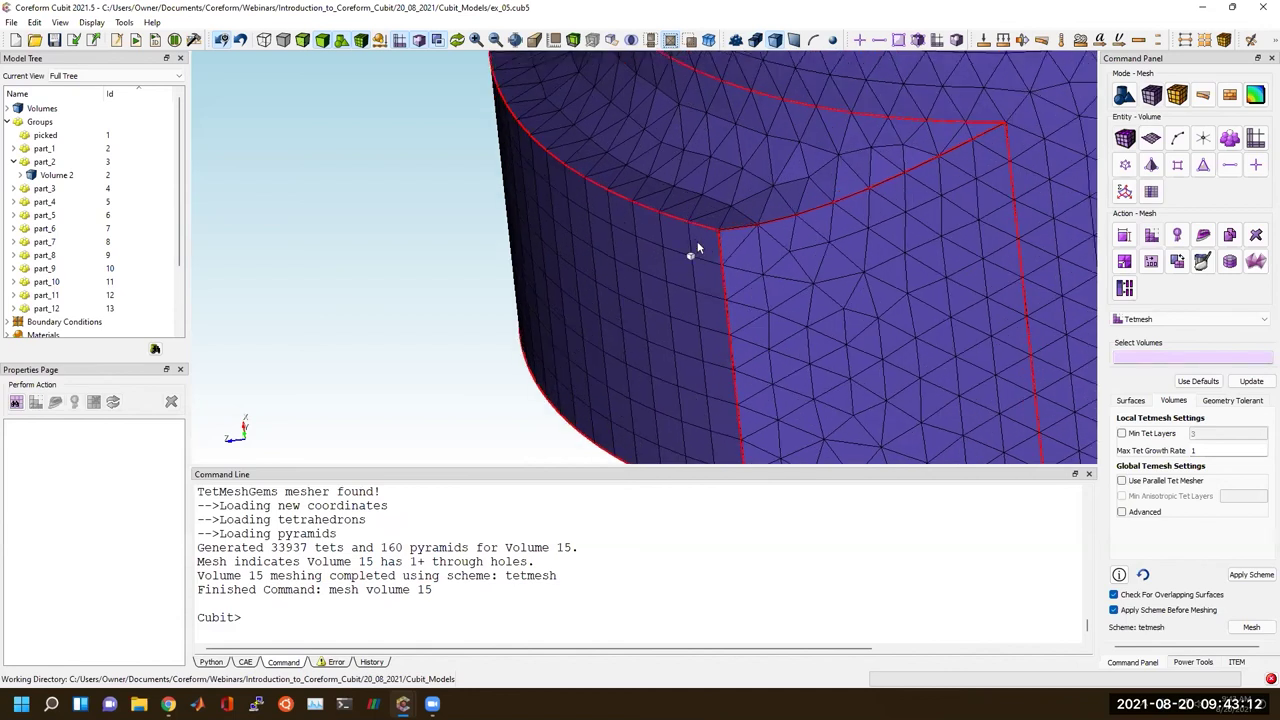
scroll(712, 262, "down", 10)
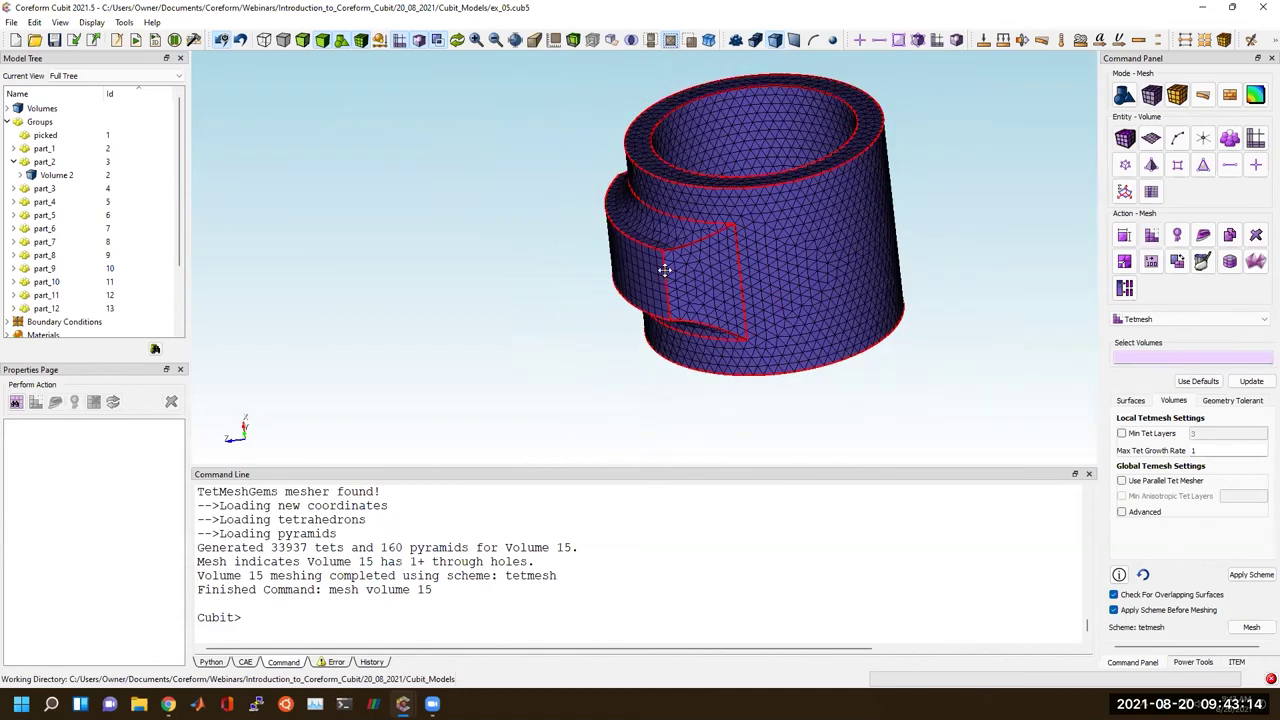
left_click(432, 275)
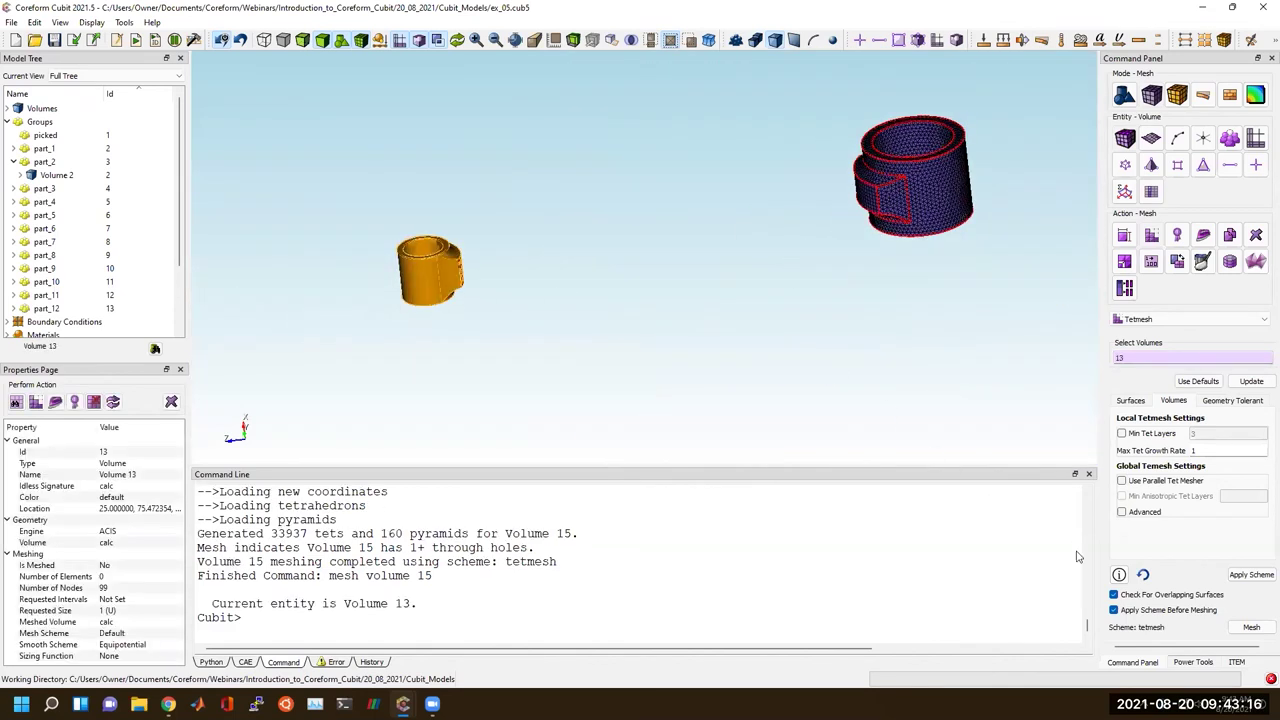
left_click(1250, 628)
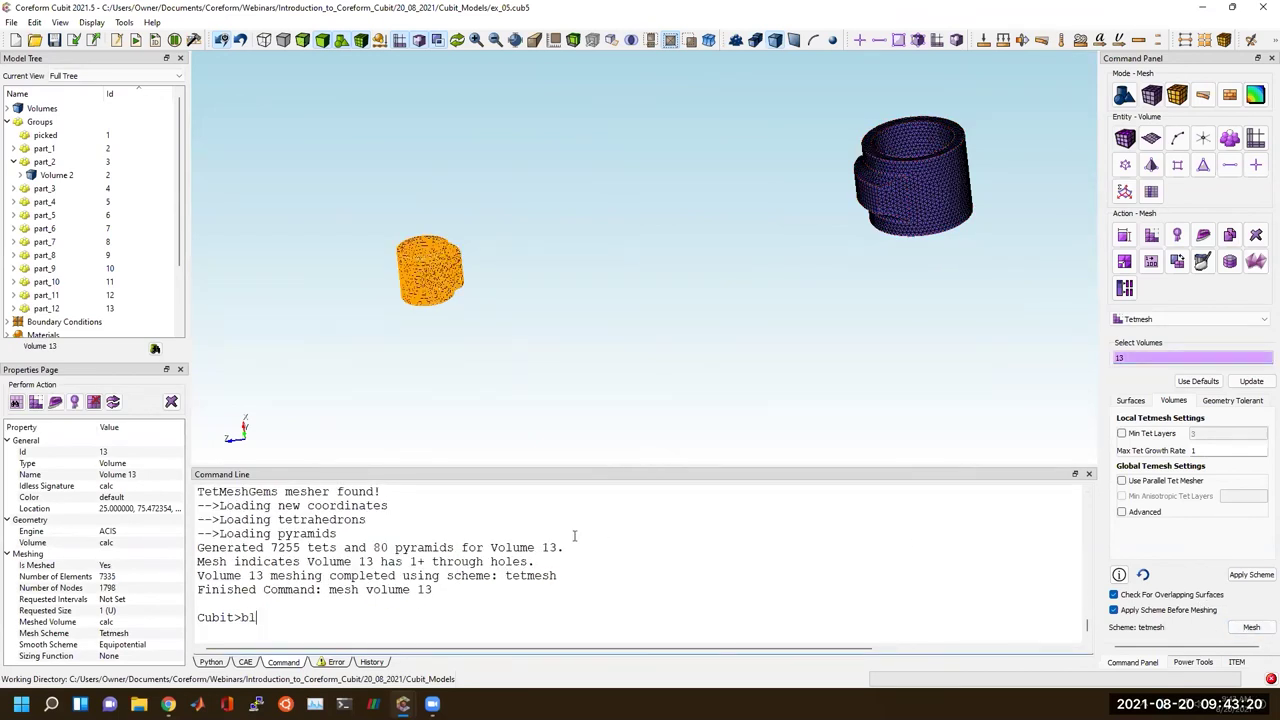
Create block 1 with all hexes, block 2 with all pyramids and block 3 with all tets.
type("ll")
key("Return")
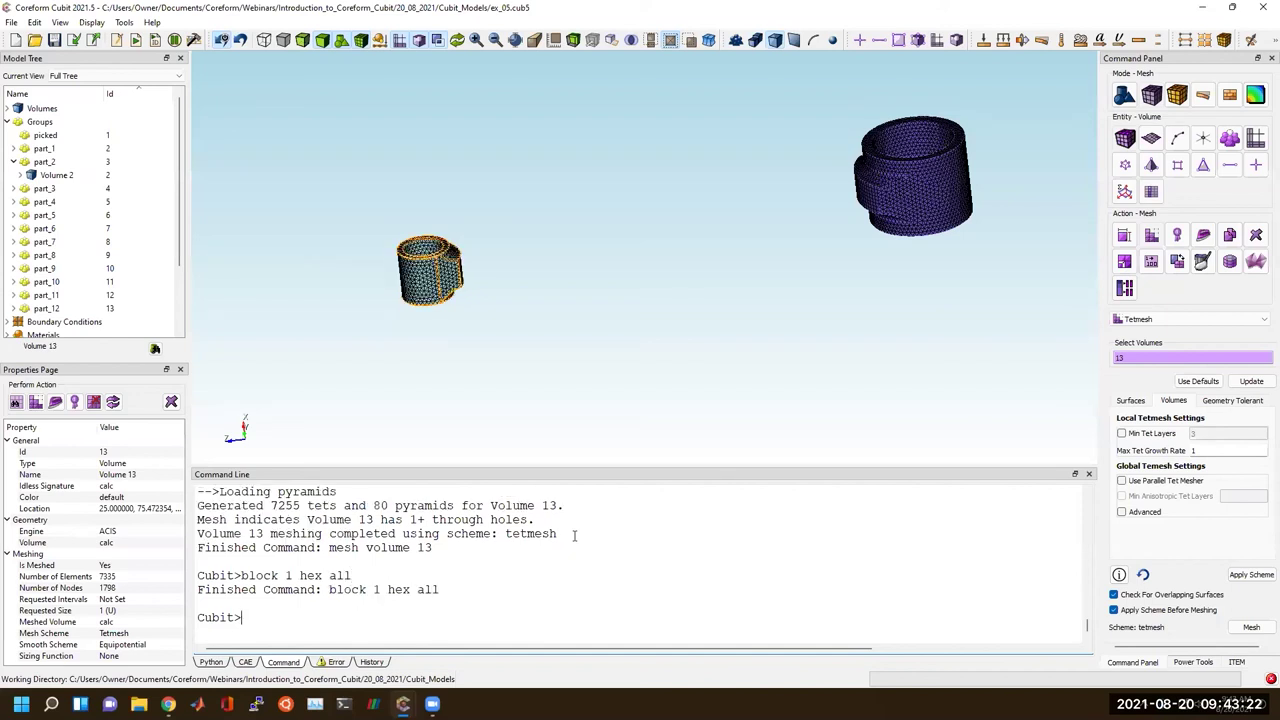
type("block 2 pyramid all")
key("Return")
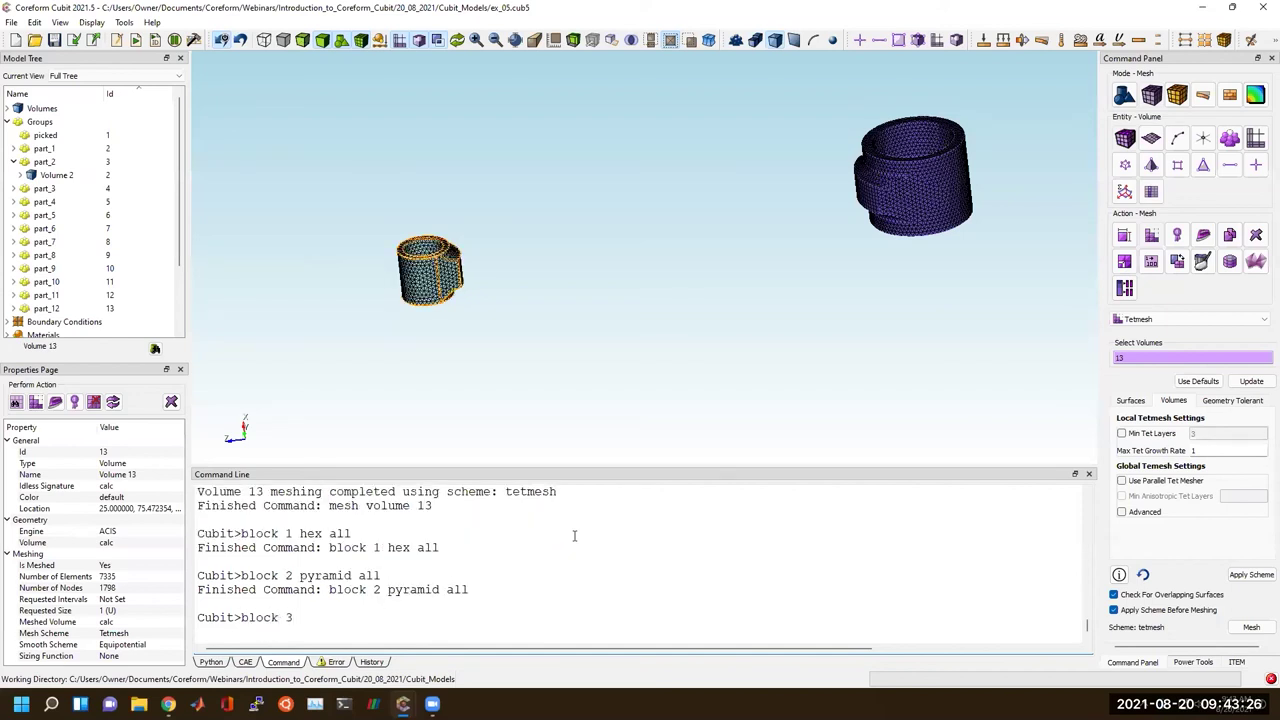
key("Return")
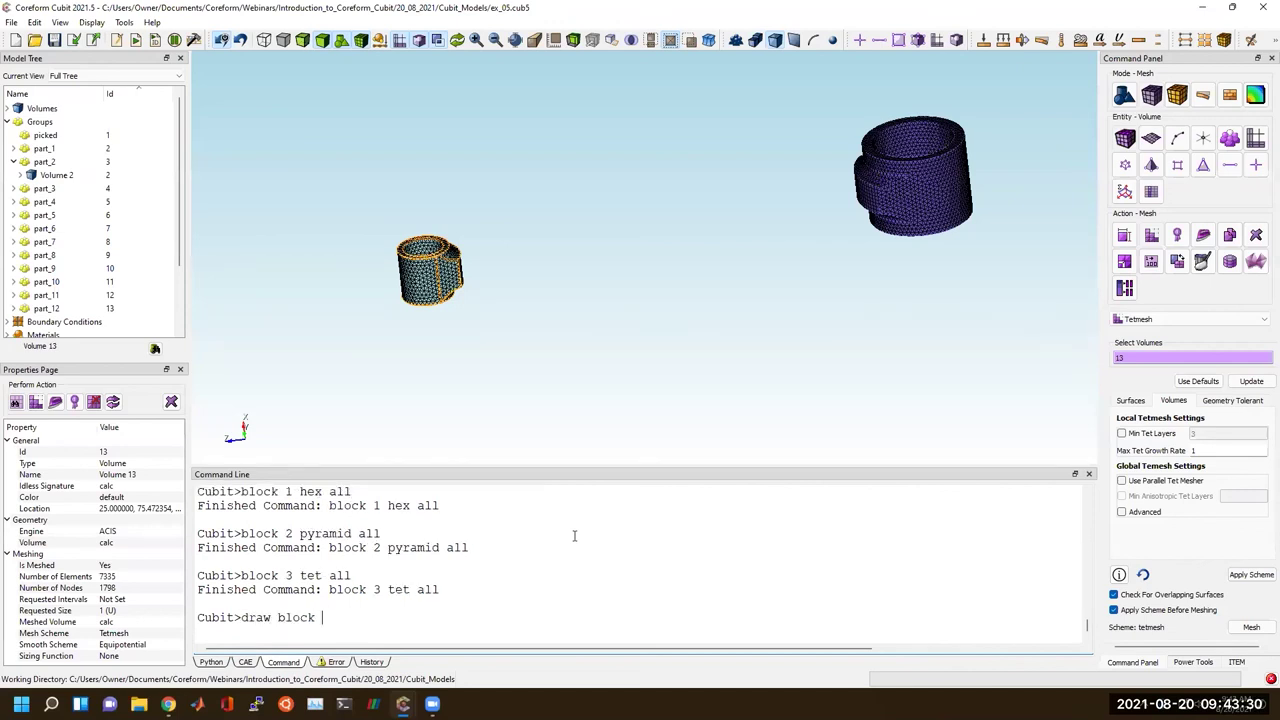
Draw all blocks and frame the whole meshed connecting rod.
key("Return")
scroll(857, 166, "up", 3)
middle_click_drag(857, 166, 821, 254)
mouse_move(811, 256)
left_mouse_down()
mouse_move(798, 298)
mouse_move(846, 277)
mouse_move(824, 276)
left_mouse_up()
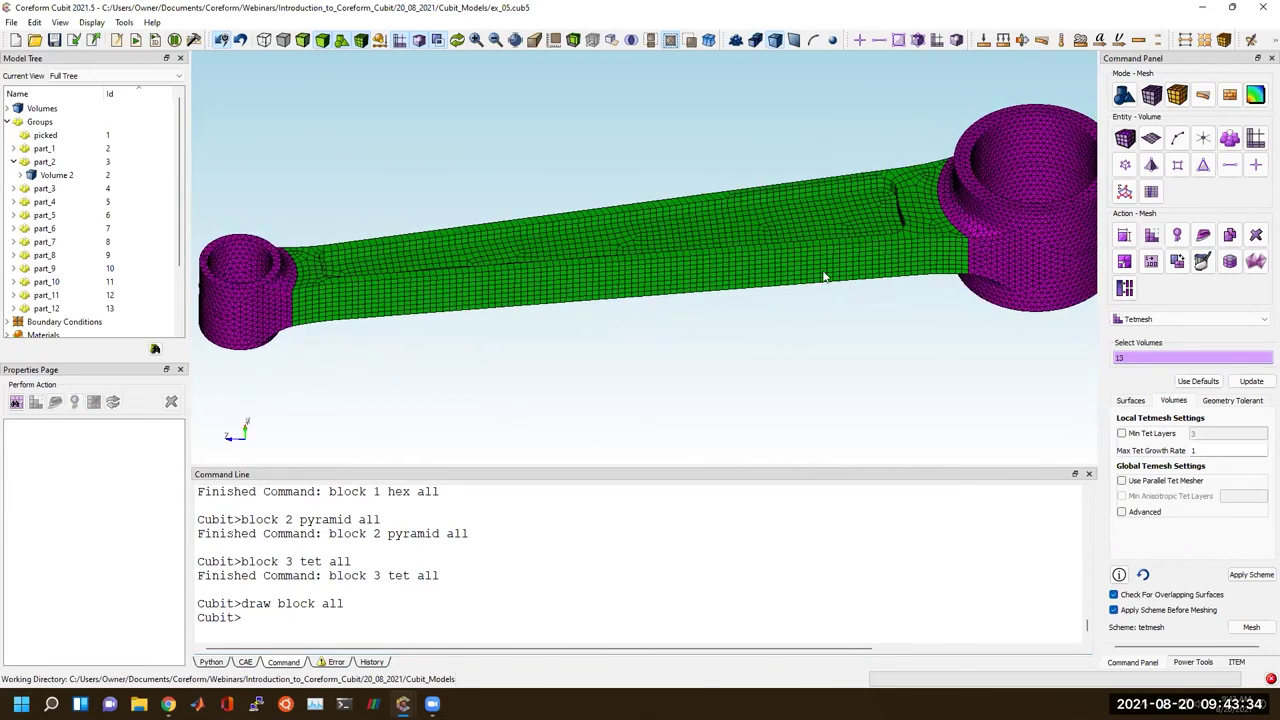
Cut the meshed rod open lengthwise with a clipping plane and hide the plane's manipulator.
left_click(576, 45)
left_click_drag(648, 275, 640, 334)
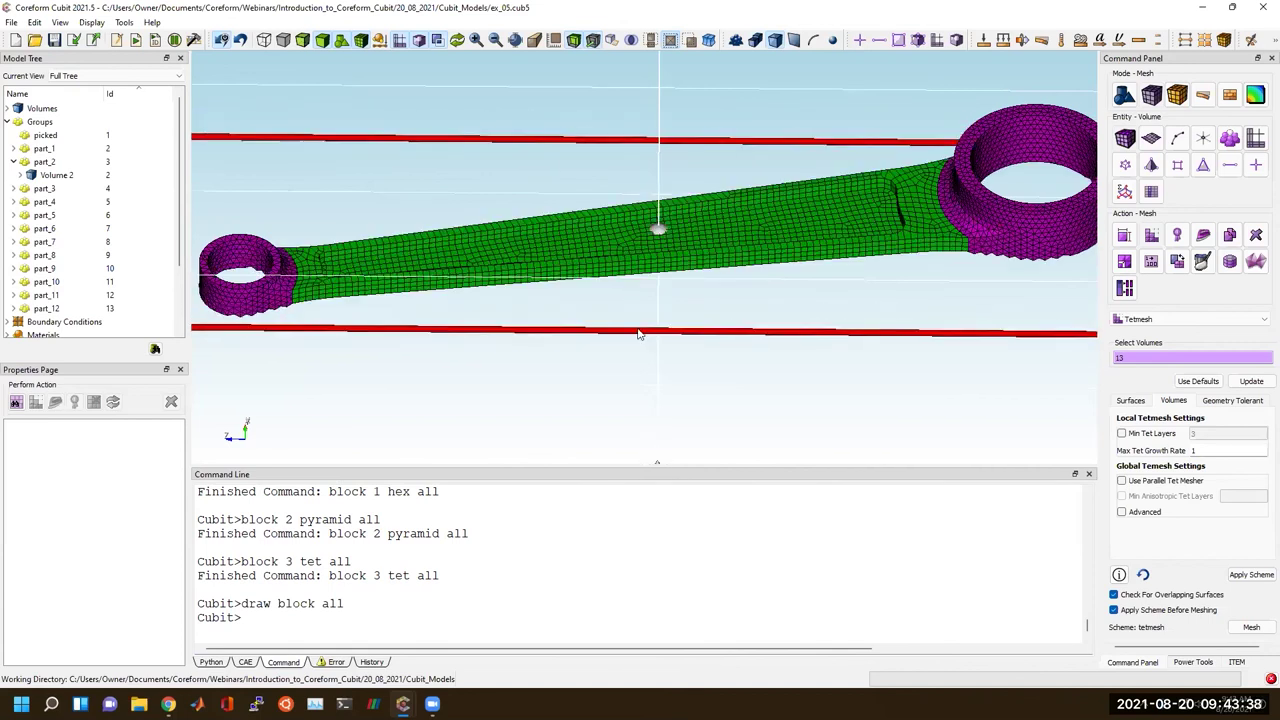
scroll(676, 358, "down", 2)
left_click_drag(650, 432, 565, 331)
left_click_drag(672, 264, 659, 346)
left_click_drag(714, 245, 724, 264)
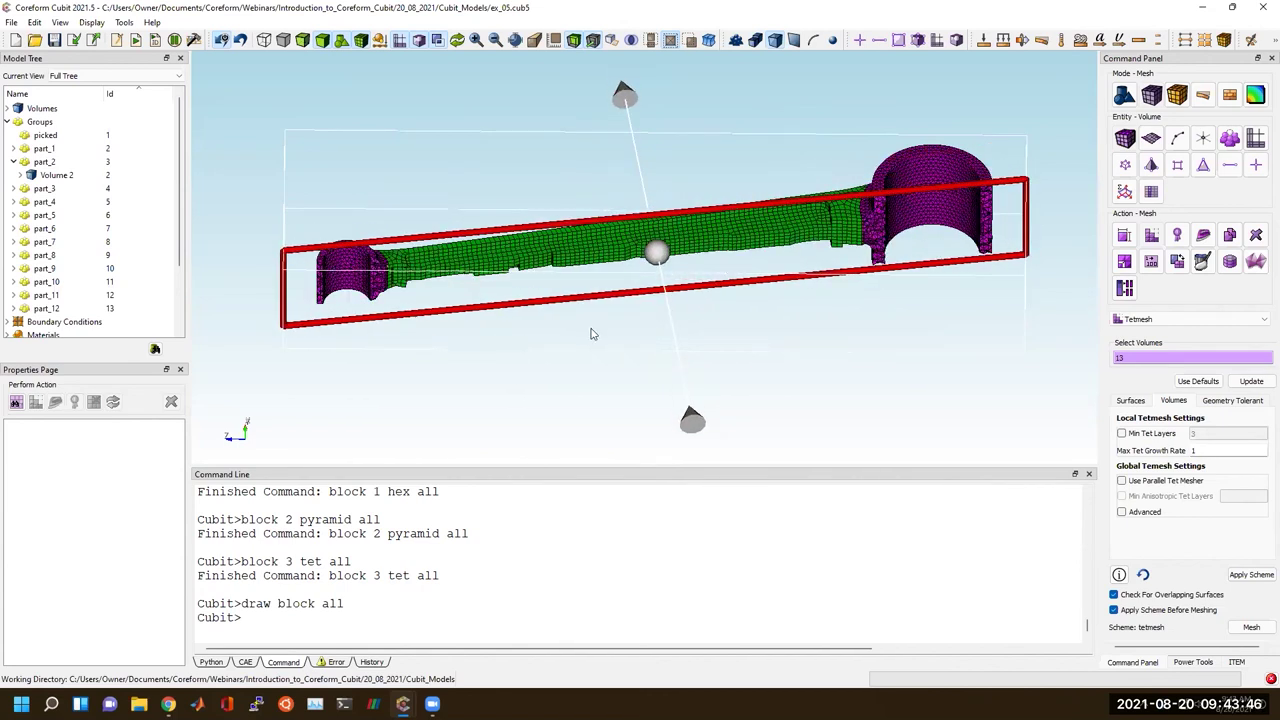
left_click_drag(547, 276, 547, 268)
right_click_drag(462, 326, 669, 21)
left_click(591, 40)
Show the manipulator again and shift the clipping plane to cut through the pyramid layer at the small ring's interface.
middle_click_drag(508, 162, 919, 163)
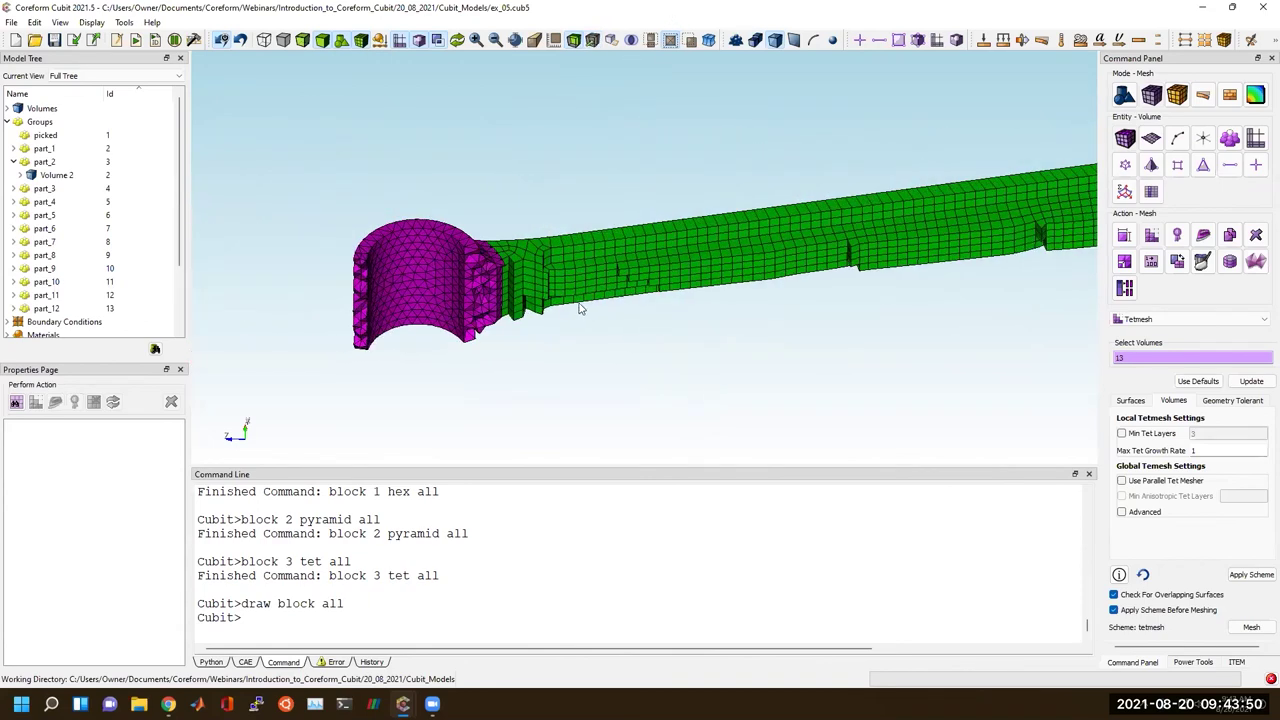
right_click_drag(580, 305, 633, 248)
left_click_drag(633, 248, 517, 242)
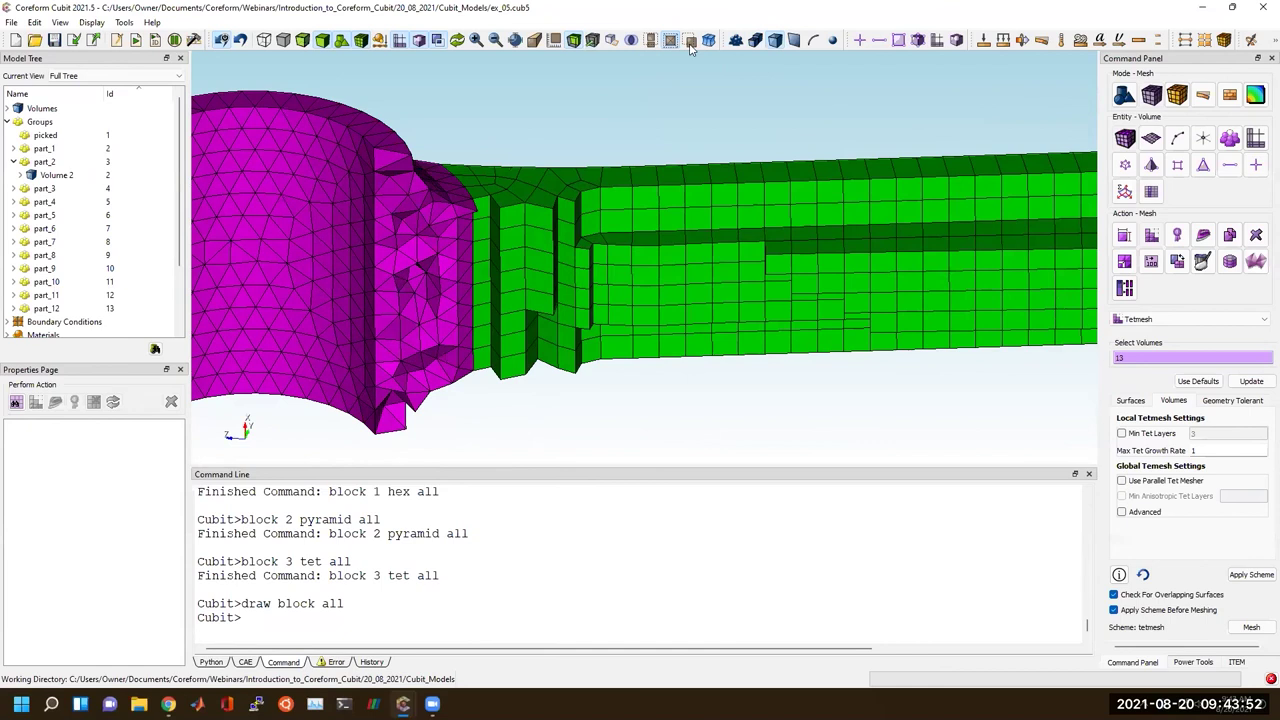
left_click(591, 40)
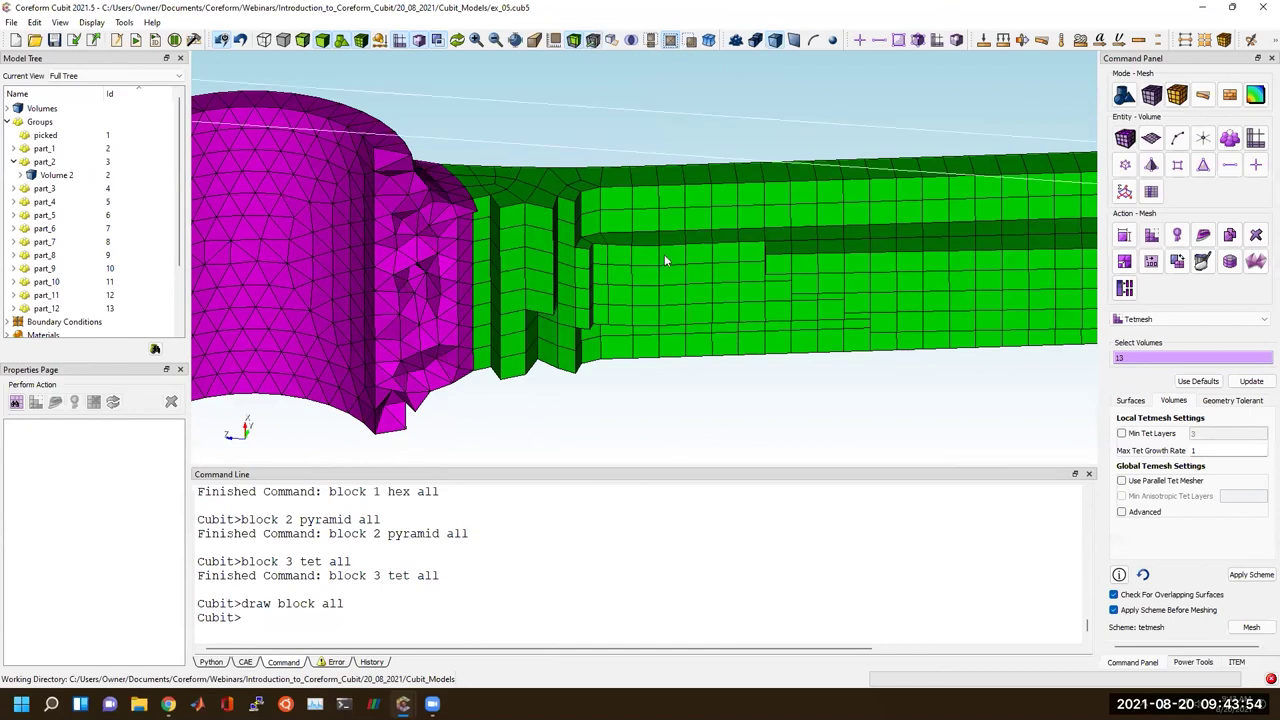
scroll(673, 246, "down", 3)
left_click_drag(705, 260, 708, 266)
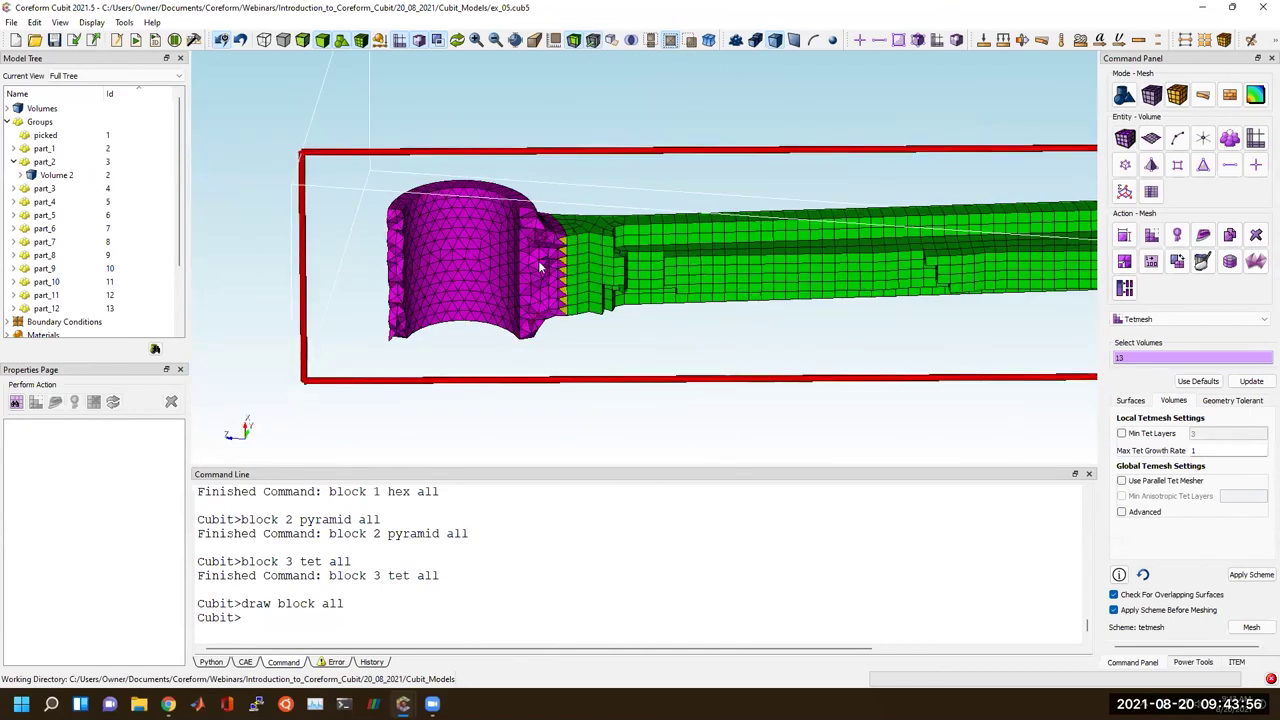
scroll(556, 245, "up", 8)
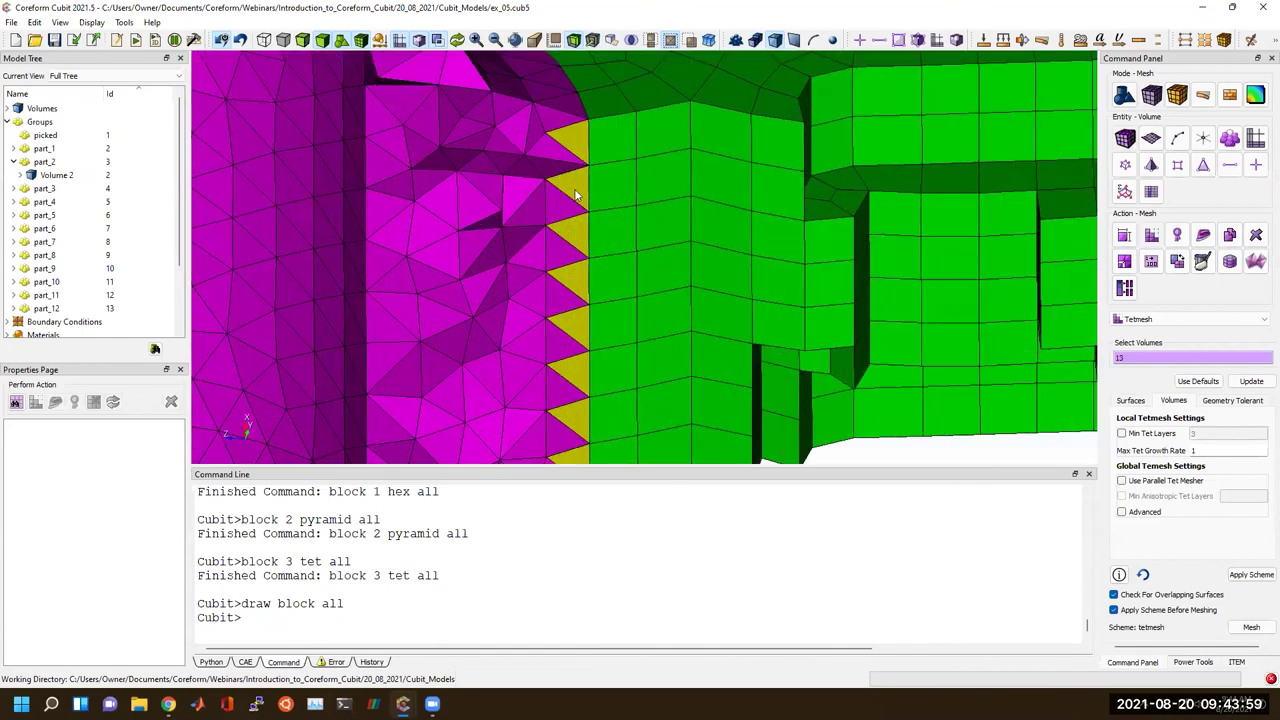
left_click_drag(575, 195, 672, 205)
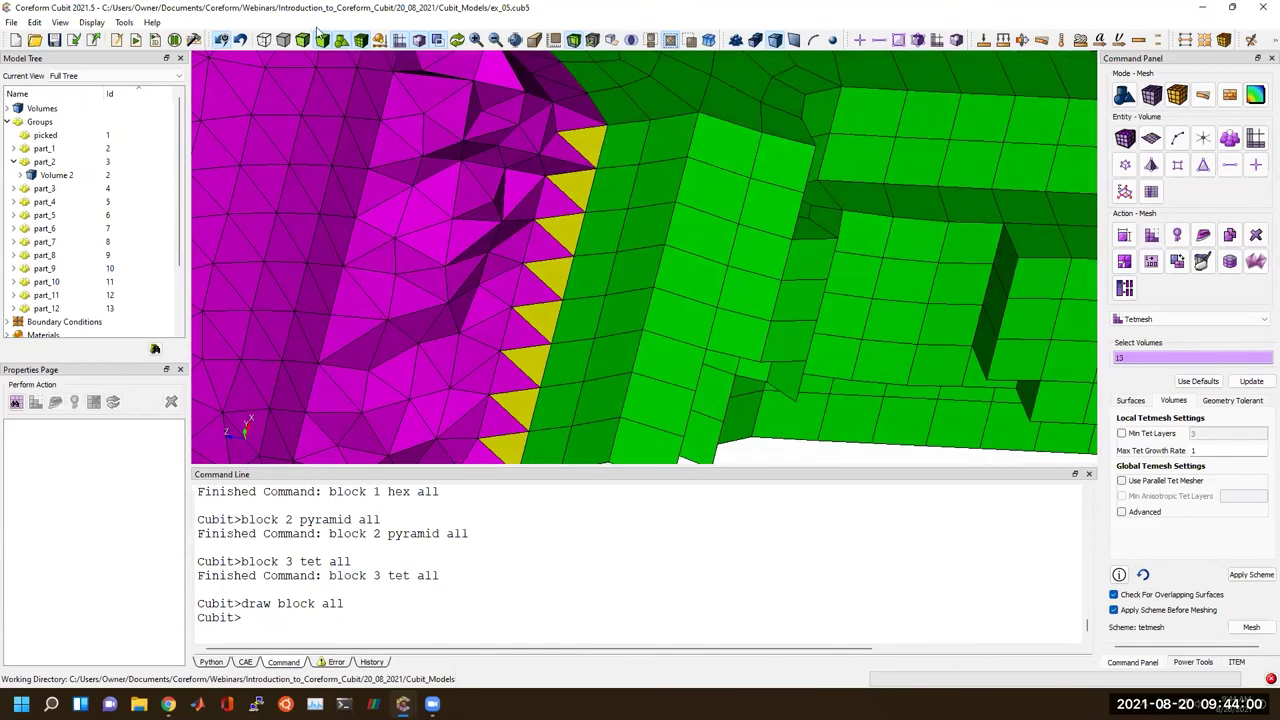
In transparent display, pick a neighbouring pyramid, hex and tet at the interface and draw only those three elements.
left_click(306, 40)
left_click_drag(583, 198, 489, 151)
left_click(914, 41)
left_click(612, 136)
left_click(621, 140)
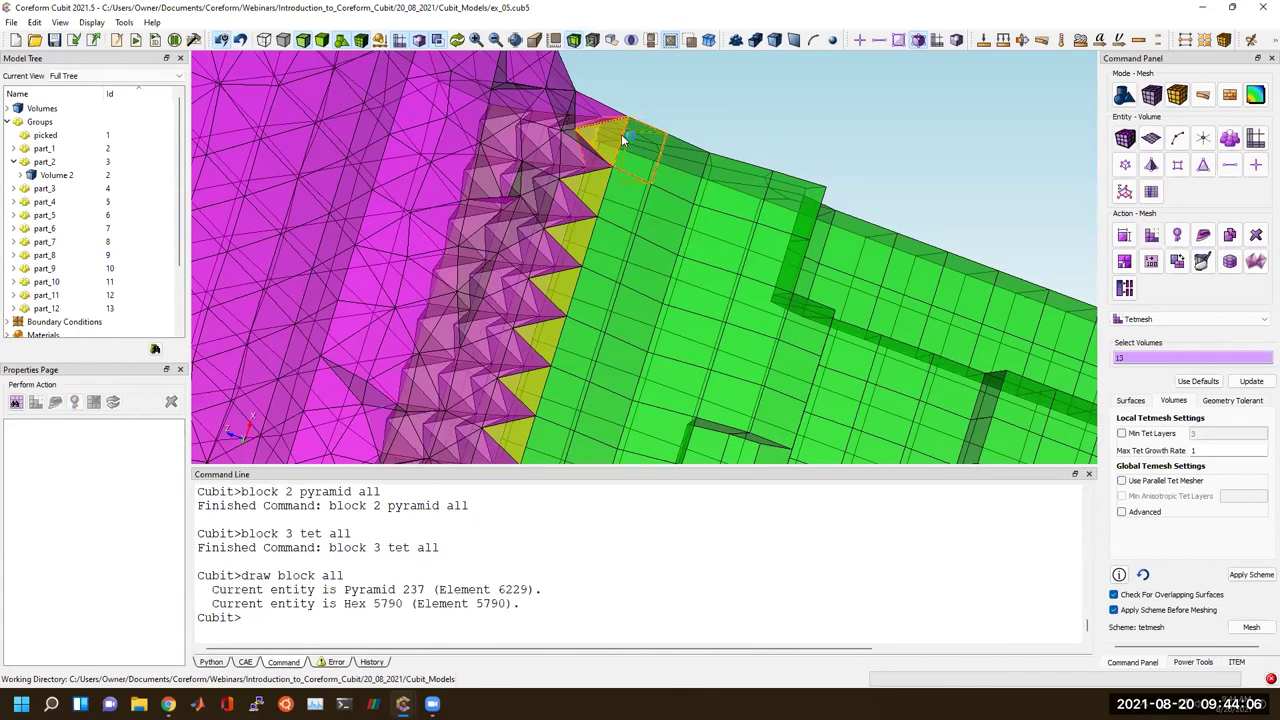
left_click(598, 121)
right_click(600, 123)
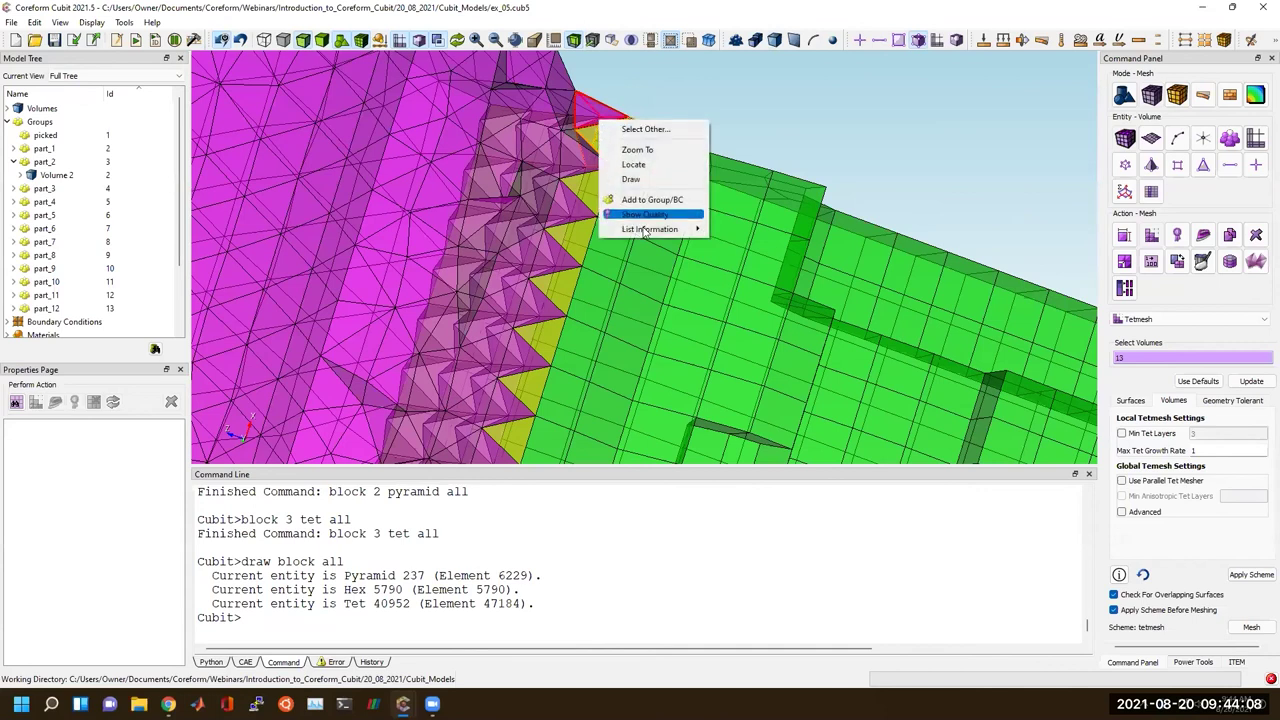
left_click(645, 181)
left_click_drag(633, 163, 562, 148)
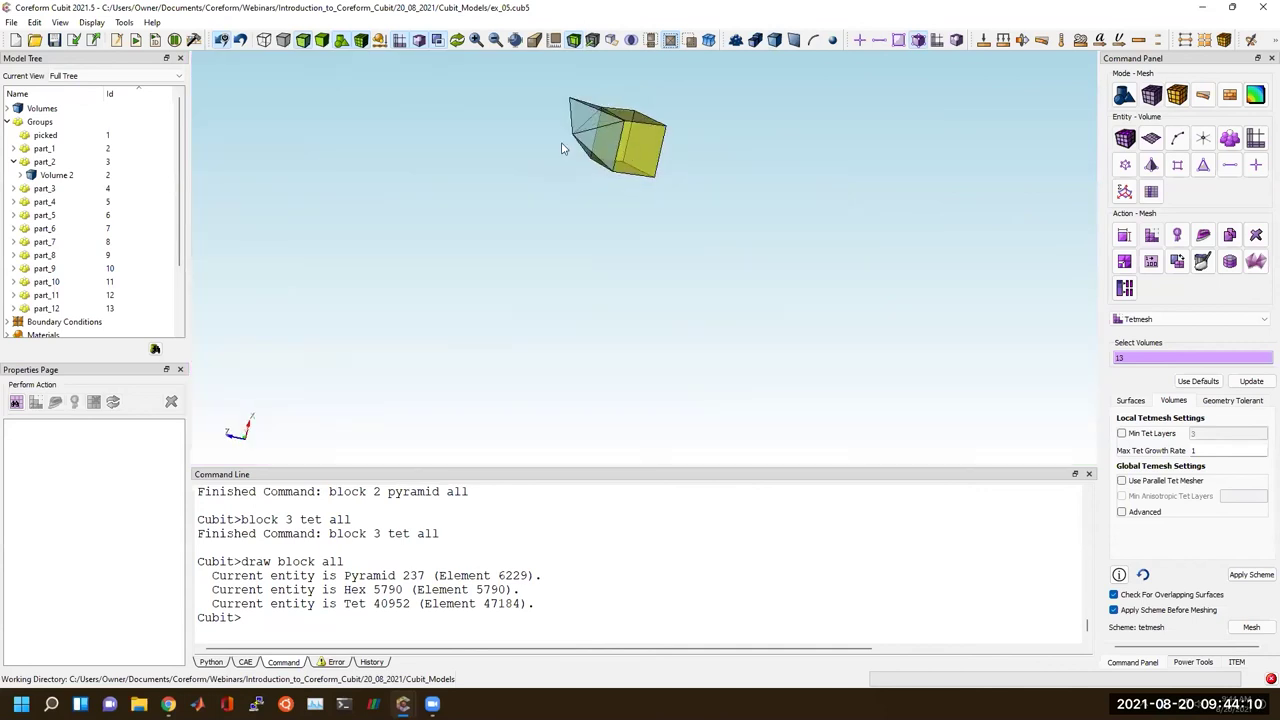
Shade the three isolated elements and examine how the pyramid joins the hex's quad face to the tet's triangular face.
left_click(322, 42)
middle_click_drag(569, 147, 585, 254)
scroll(586, 246, "up", 5)
mouse_move(586, 235)
left_mouse_down()
mouse_move(724, 156)
mouse_move(620, 240)
left_mouse_up()
left_click_drag(470, 262, 760, 275)
left_click_drag(587, 296, 473, 172)
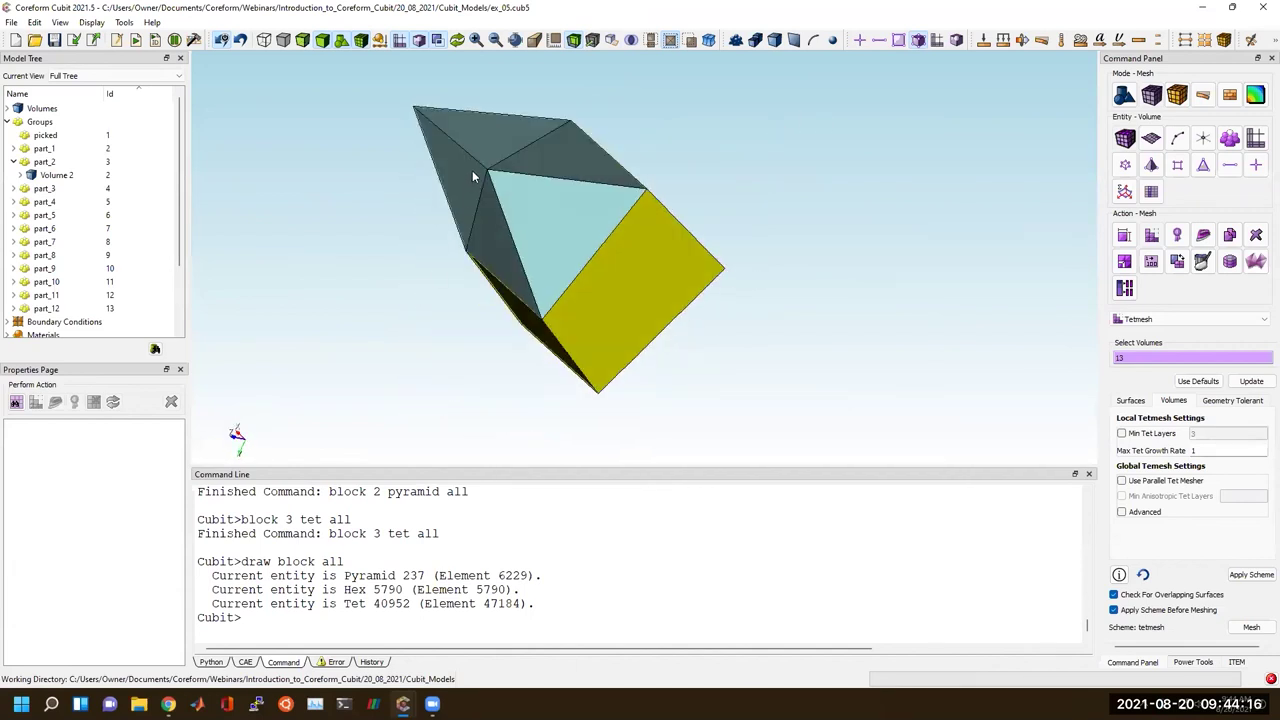
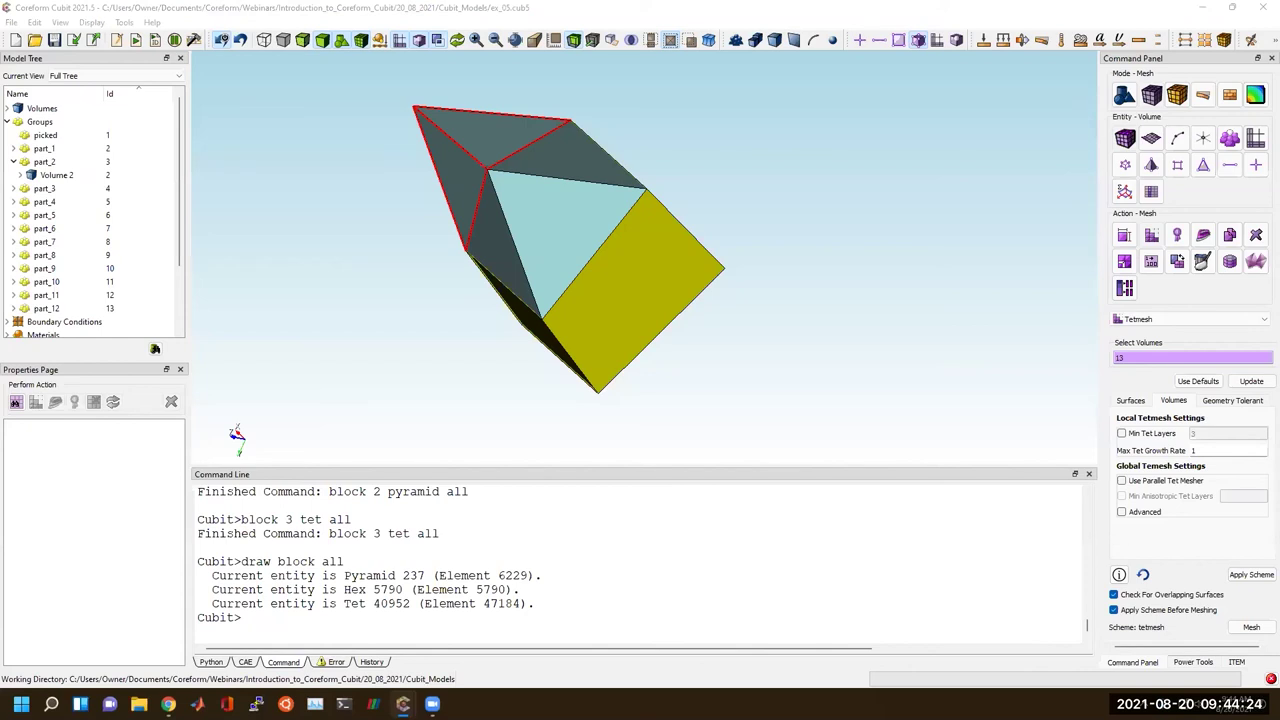
mouse_move(534, 269)
left_mouse_down()
mouse_move(526, 261)
mouse_move(545, 249)
left_mouse_up()
middle_click_drag(545, 249, 523, 240)
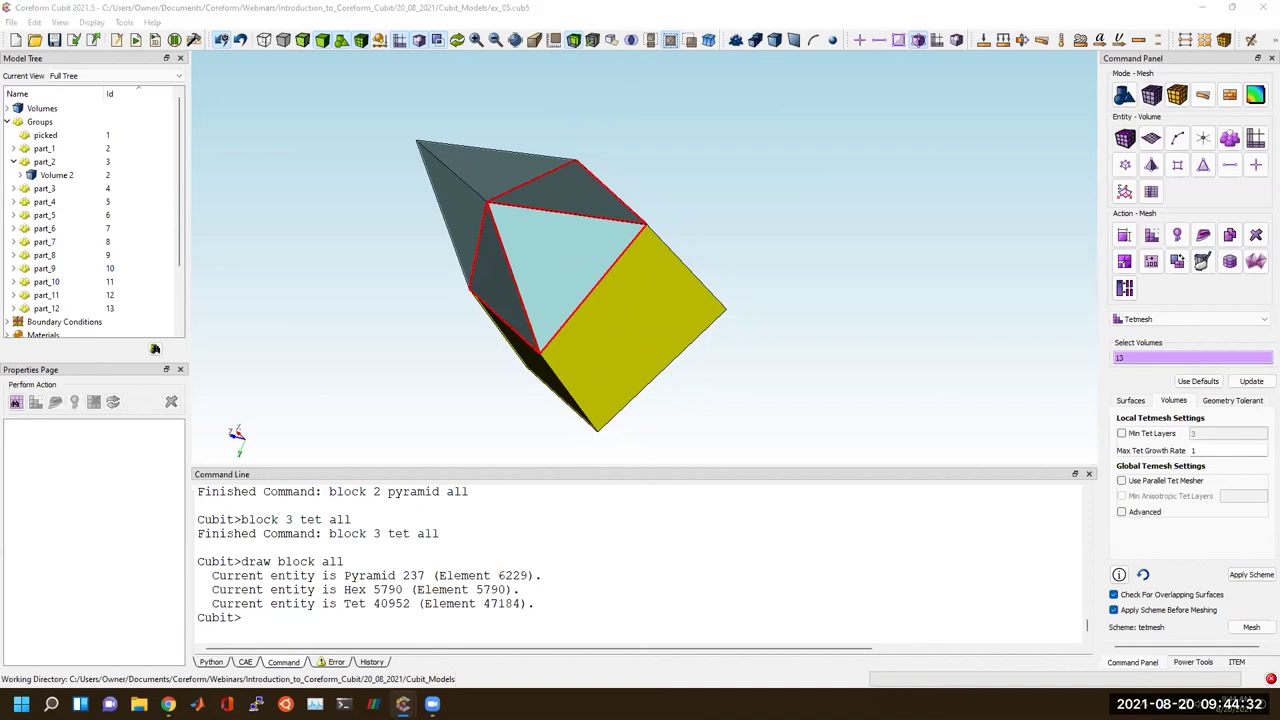
scroll(546, 289, "down", 2)
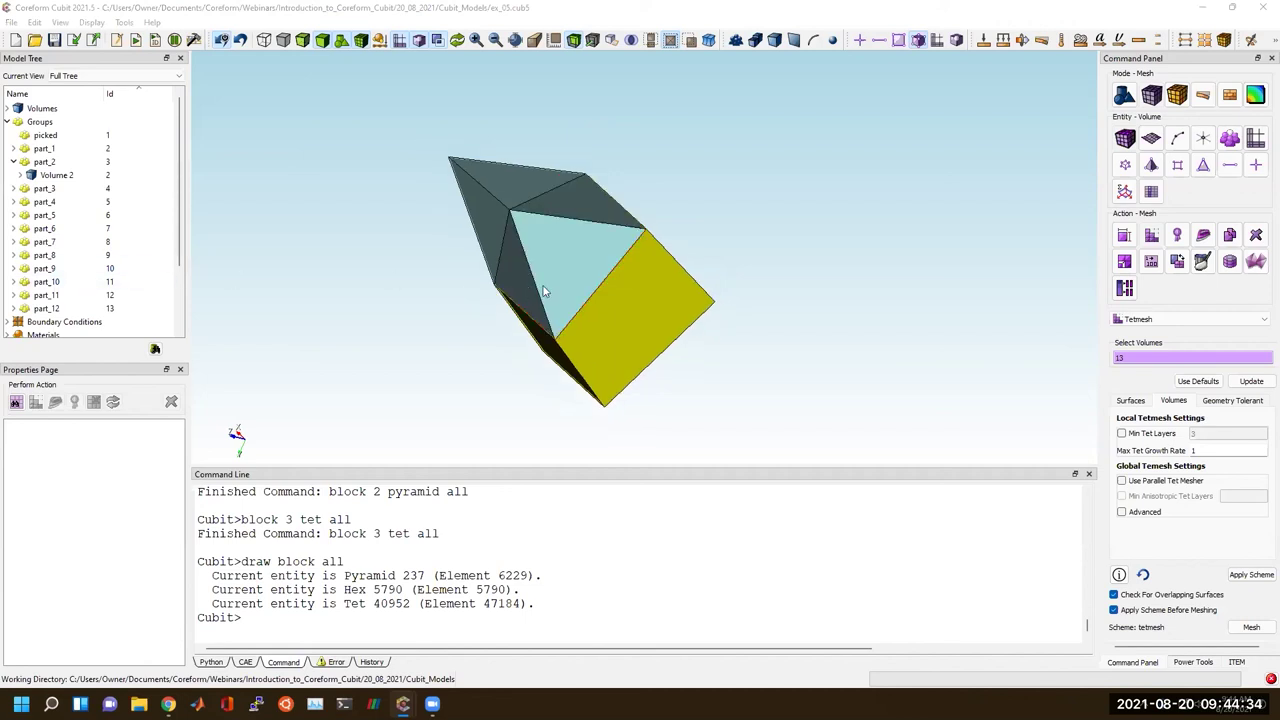
Redraw the full assembly with the display command.
left_click(452, 564)
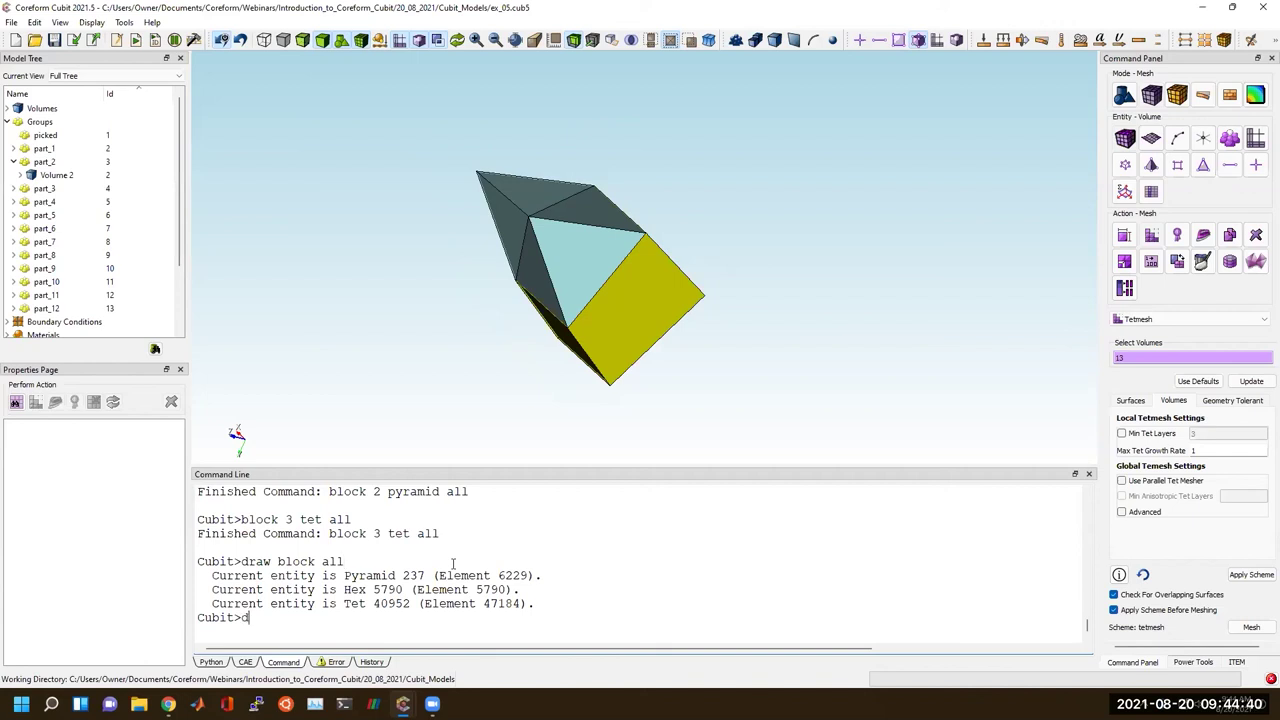
type("display")
key("Return")
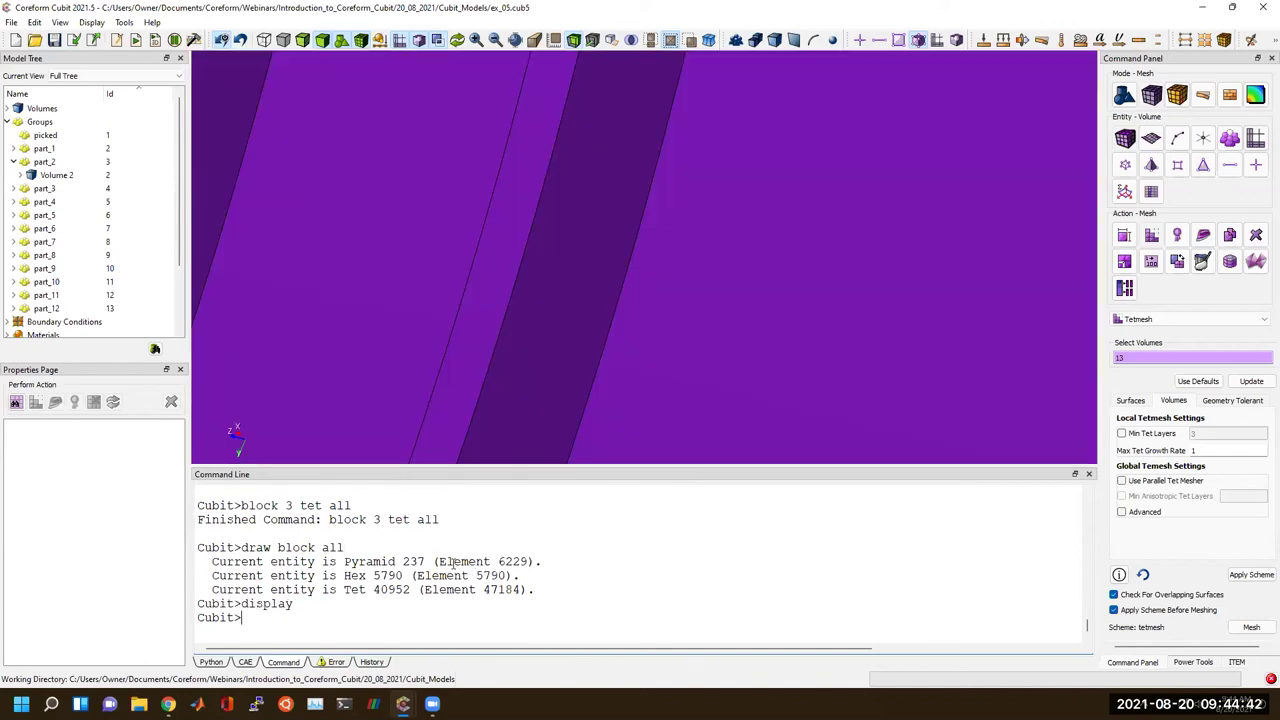
Examine the clipped rod mesh in the assembly, especially the hex-to-tet transition beside the crank pin.
scroll(569, 316, "down", 10)
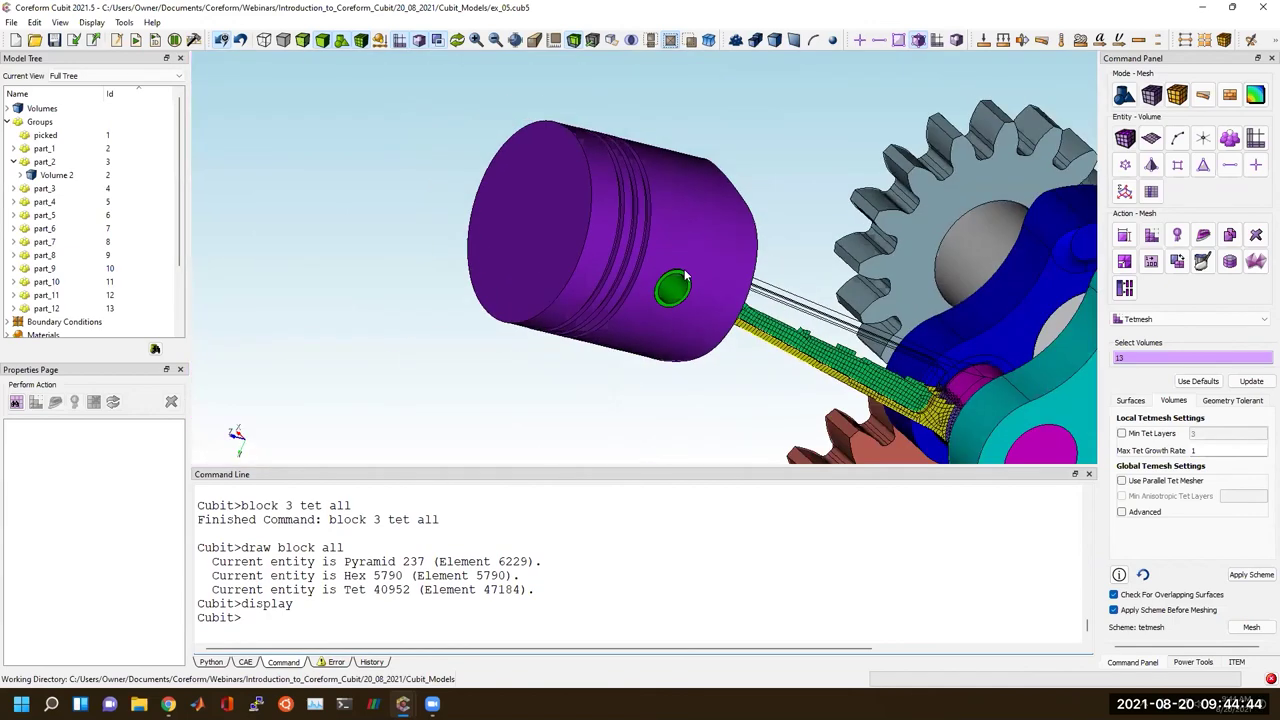
left_click_drag(750, 264, 694, 305)
scroll(729, 309, "up", 3)
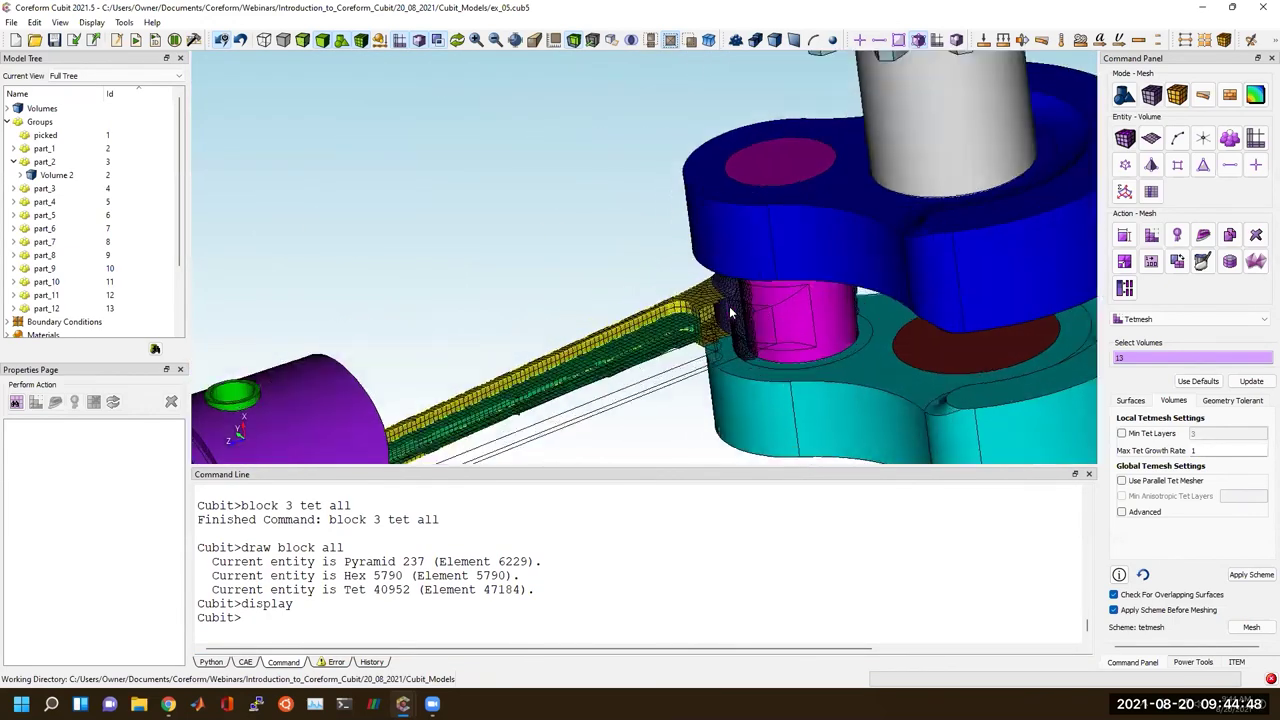
middle_click_drag(729, 309, 503, 218)
scroll(695, 290, "up", 3)
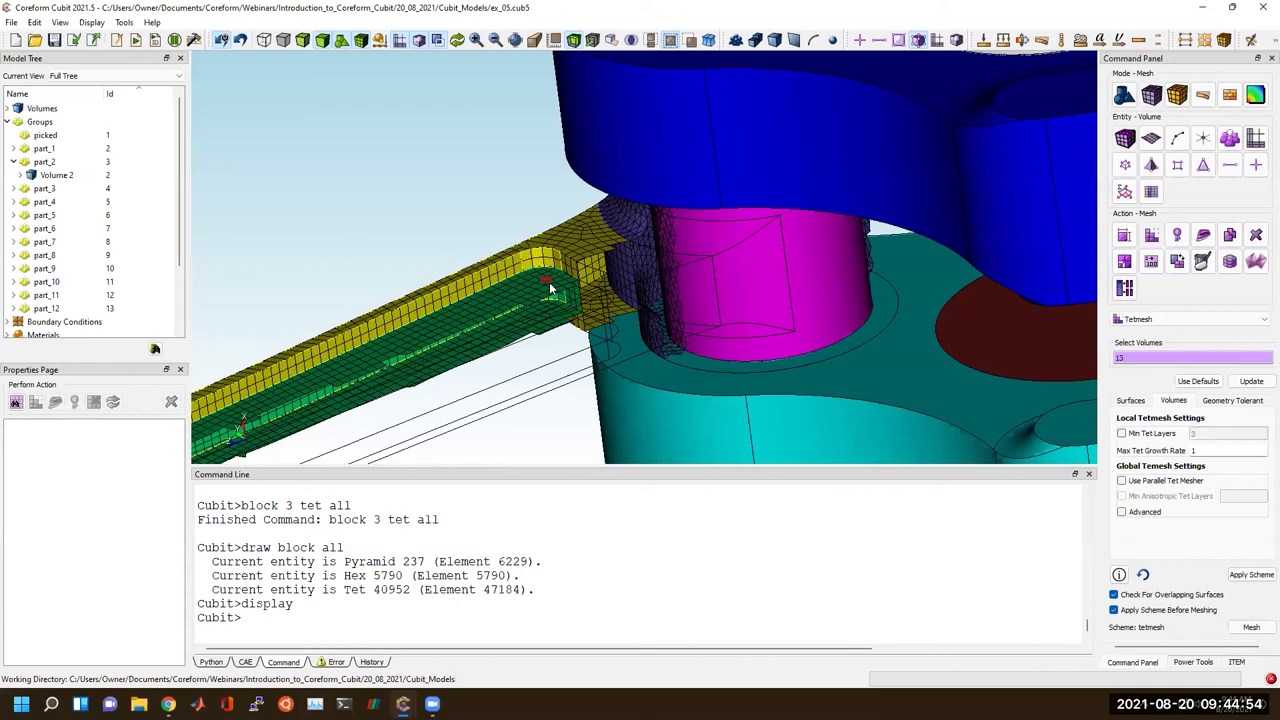
scroll(614, 258, "up", 4)
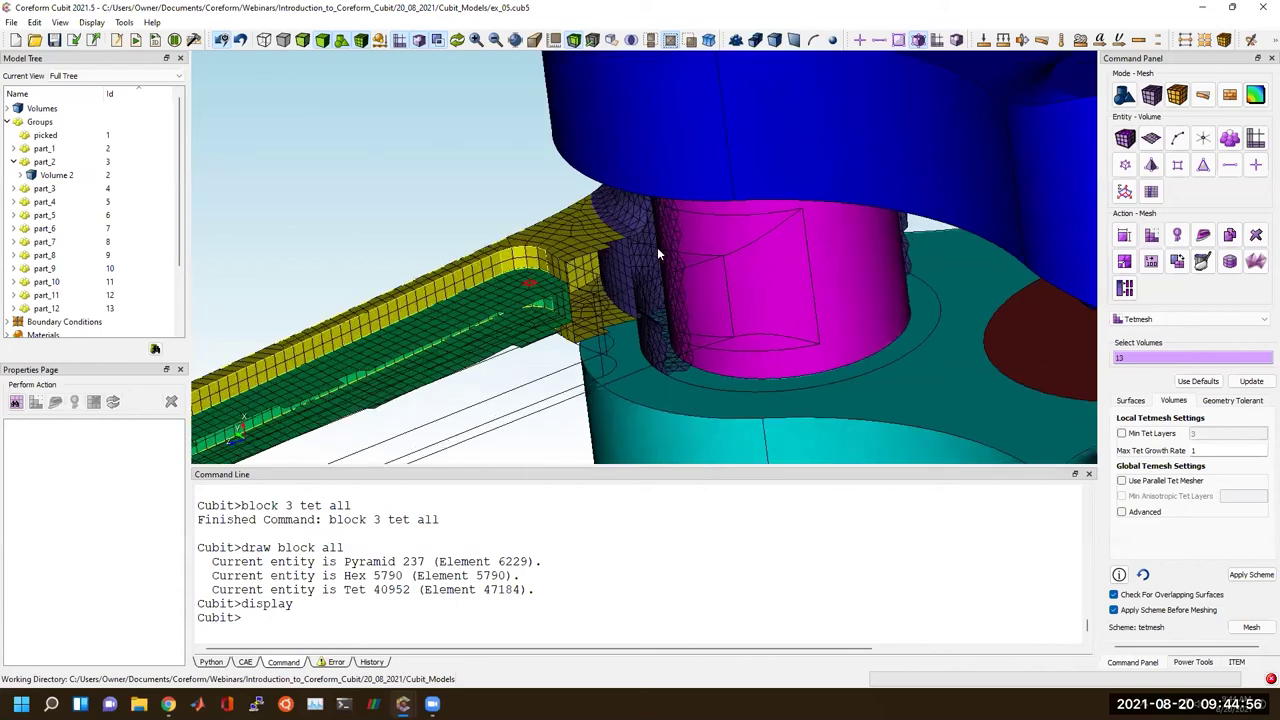
mouse_move(660, 231)
left_mouse_down()
mouse_move(614, 226)
mouse_move(630, 214)
mouse_move(657, 224)
left_mouse_up()
scroll(653, 207, "down", 8)
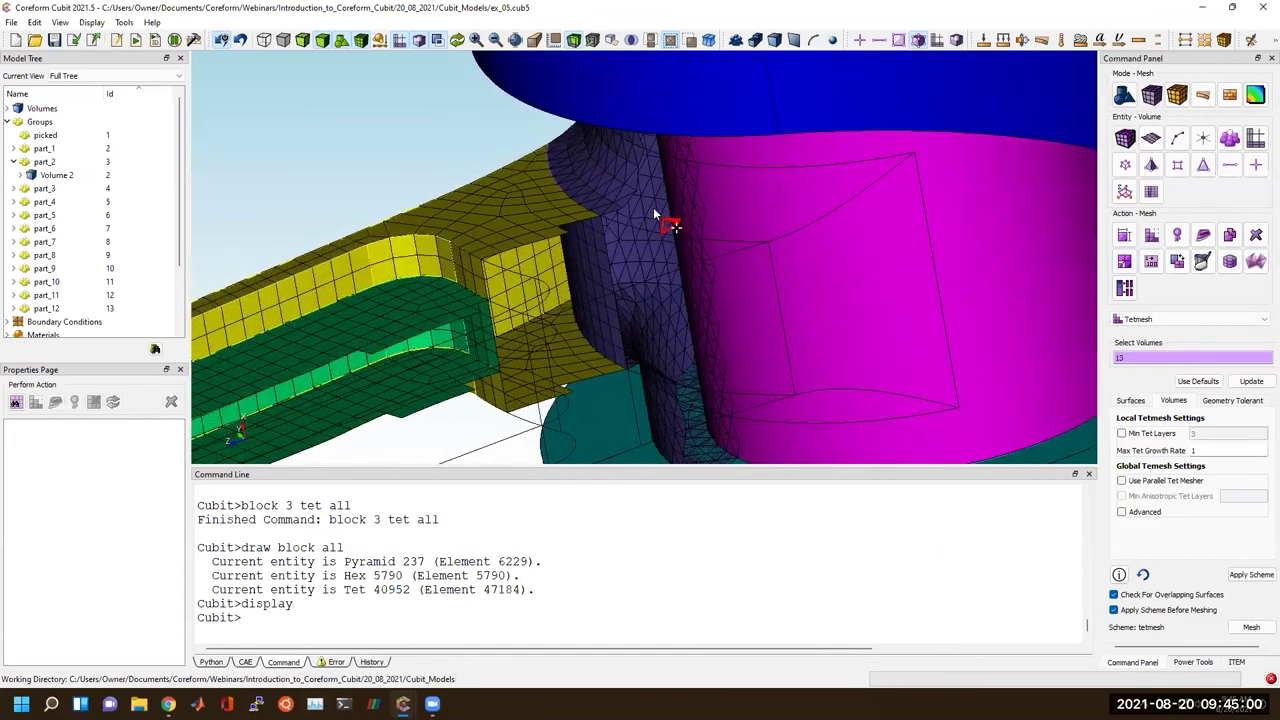
scroll(621, 282, "down", 4)
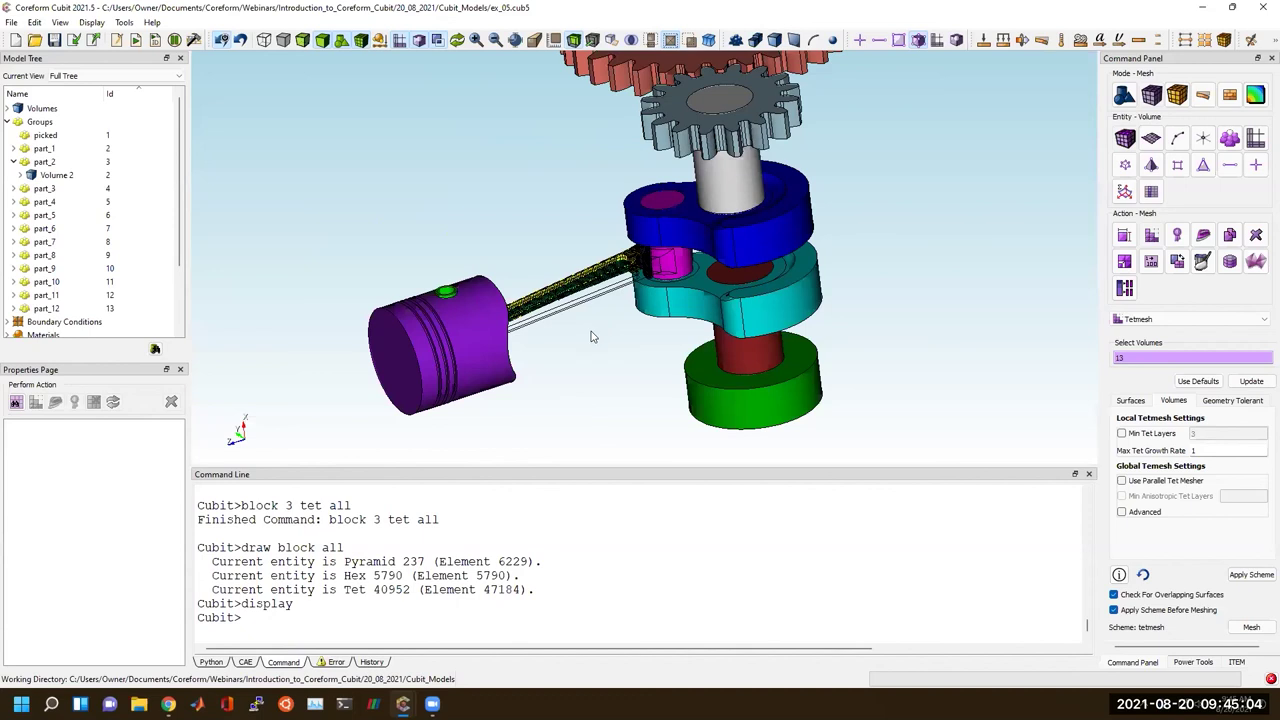
Turn off the clipping plane and draw only the cyan crank web, volume 4.
left_click_drag(705, 280, 558, 287)
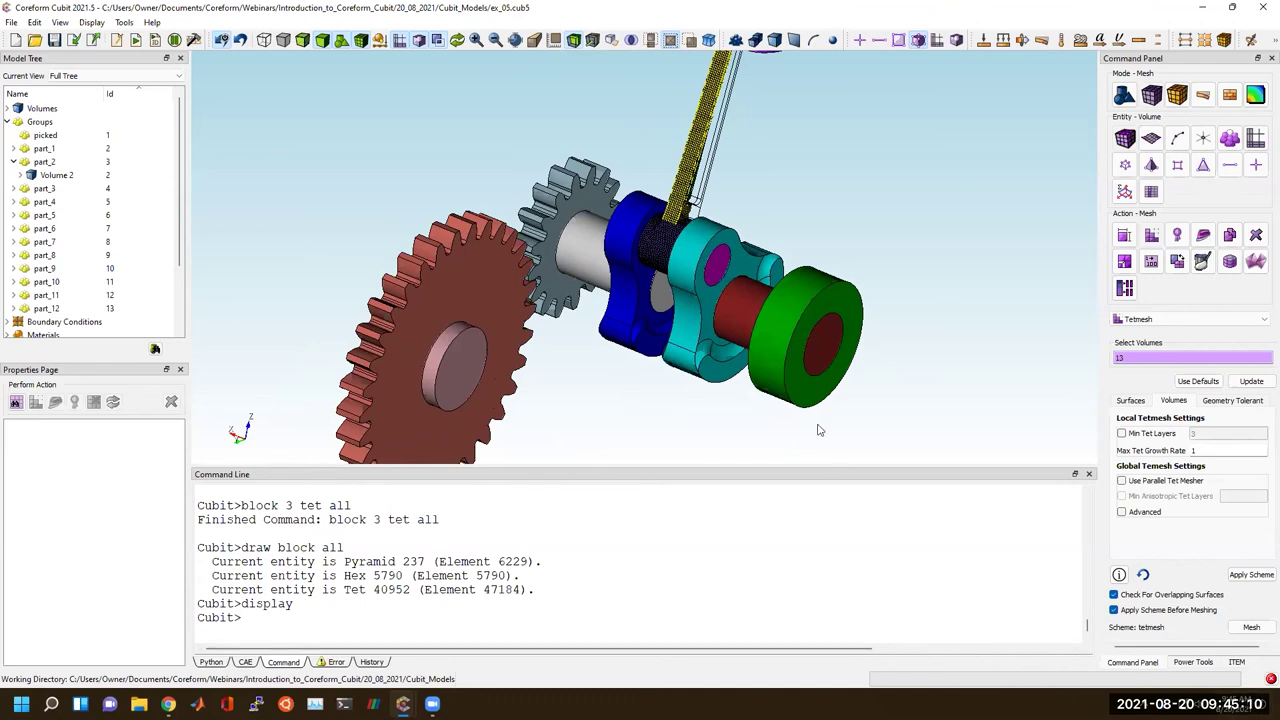
scroll(780, 354, "up", 5)
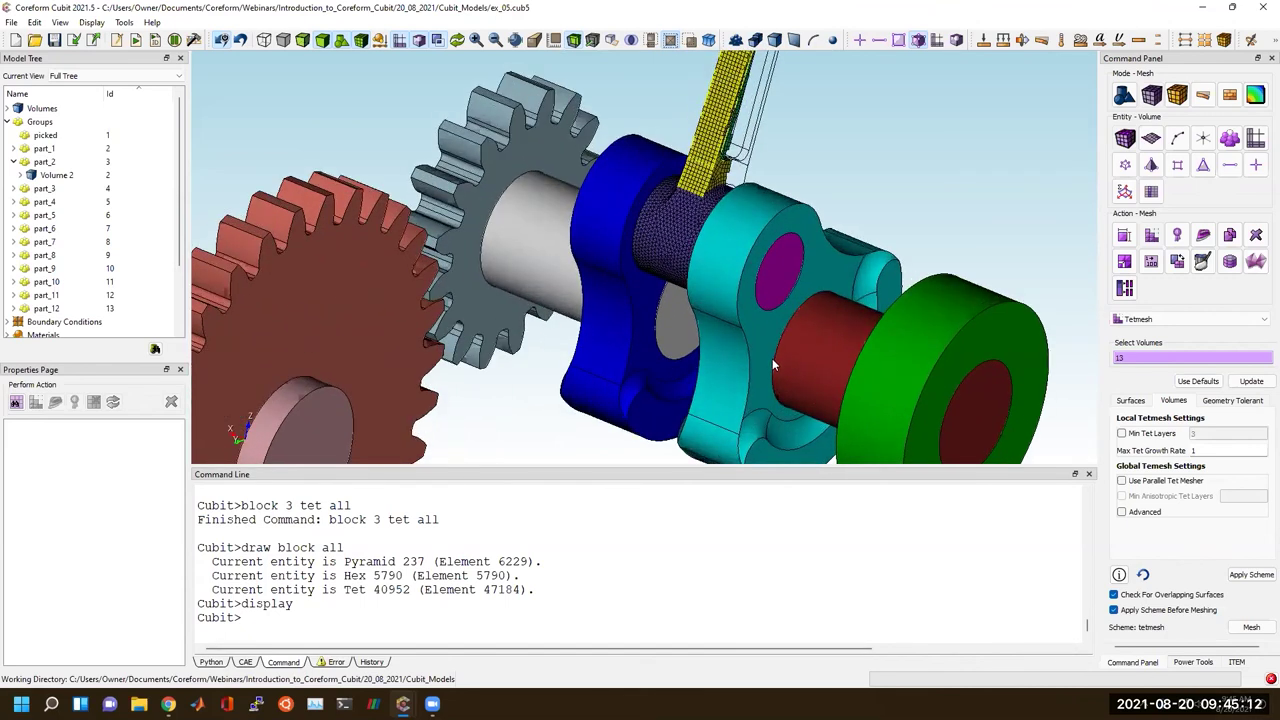
middle_click_drag(768, 353, 709, 303)
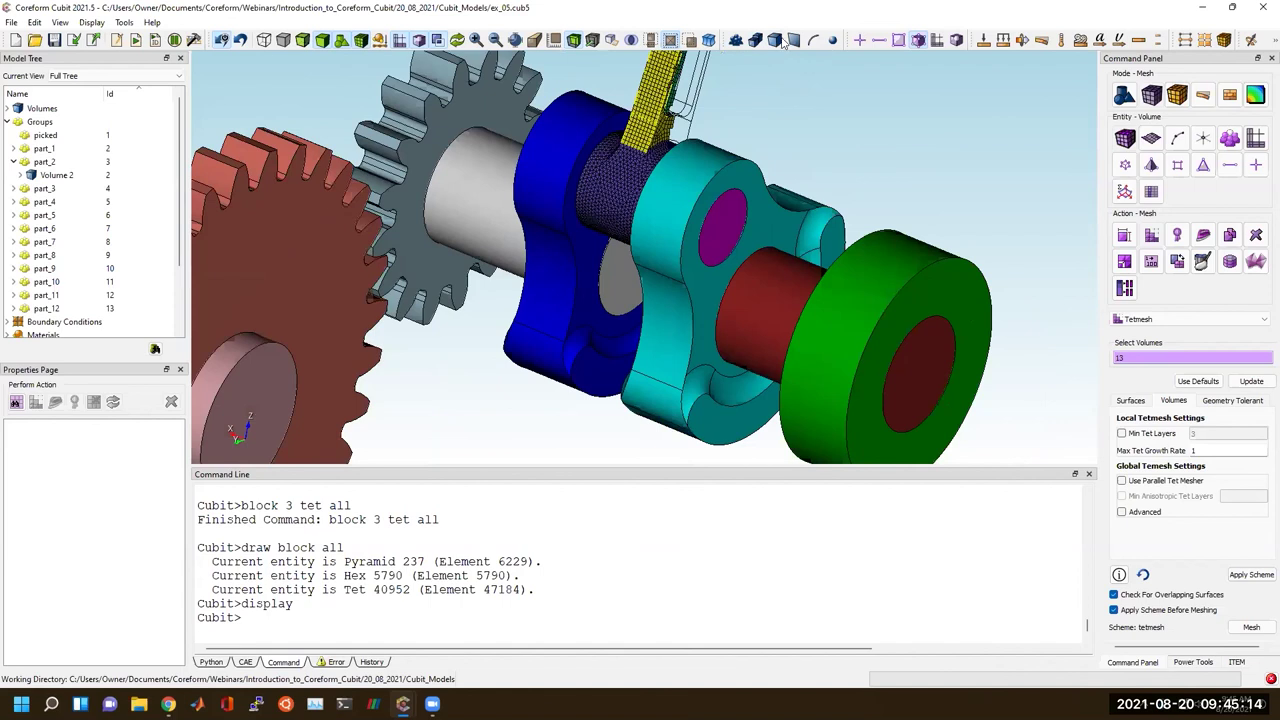
left_click(698, 359)
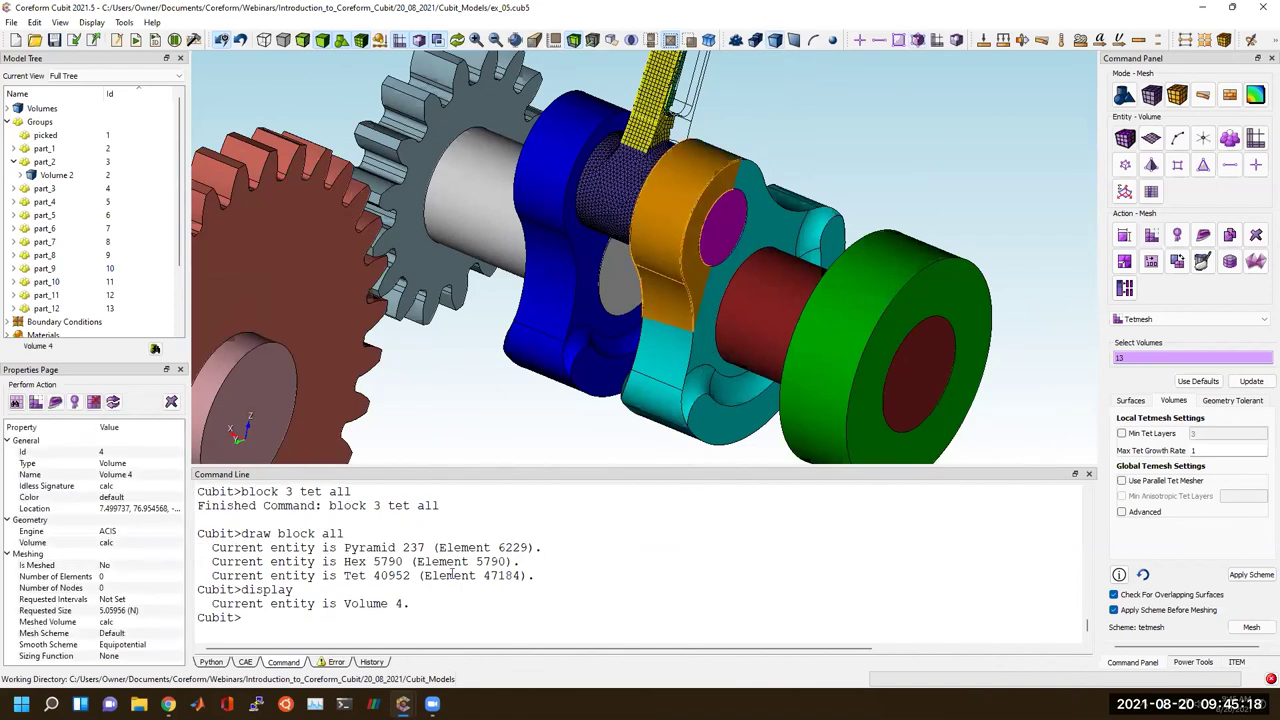
left_click(578, 43)
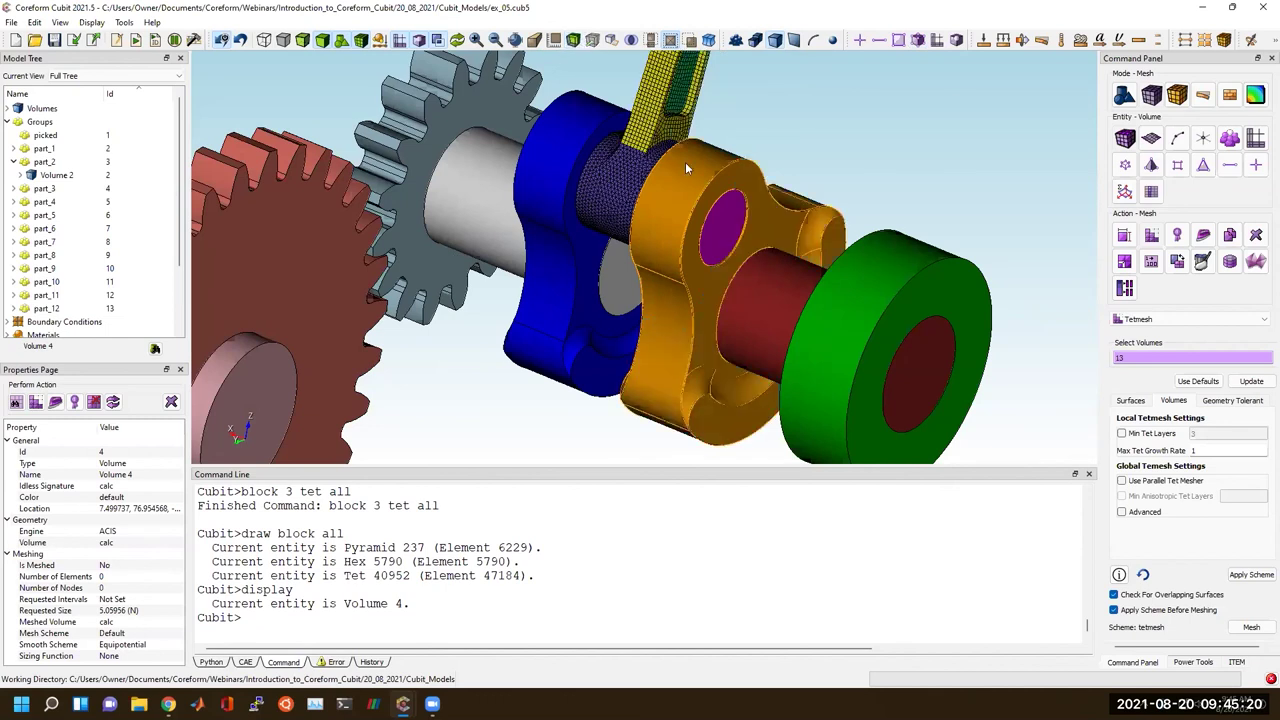
scroll(774, 221, "down", 1)
right_click(774, 223)
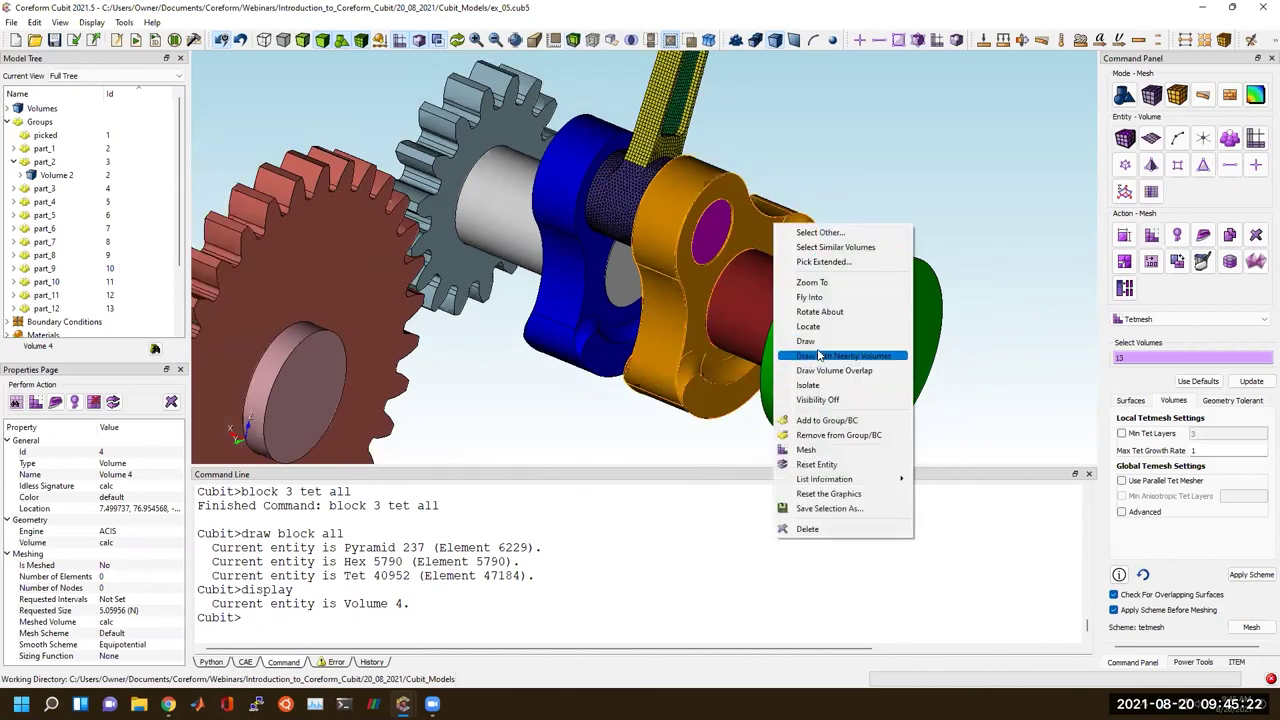
left_click(815, 342)
left_click_drag(739, 279, 644, 309)
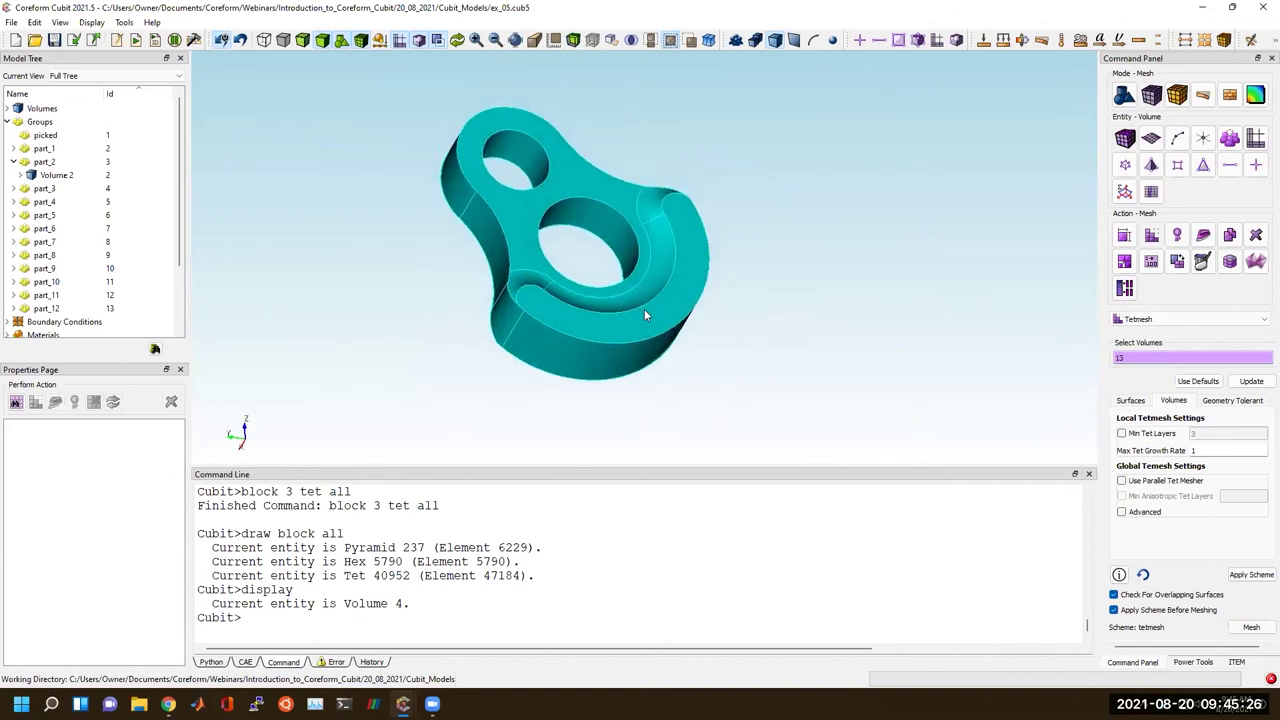
scroll(644, 309, "up", 2)
left_click_drag(563, 358, 525, 345)
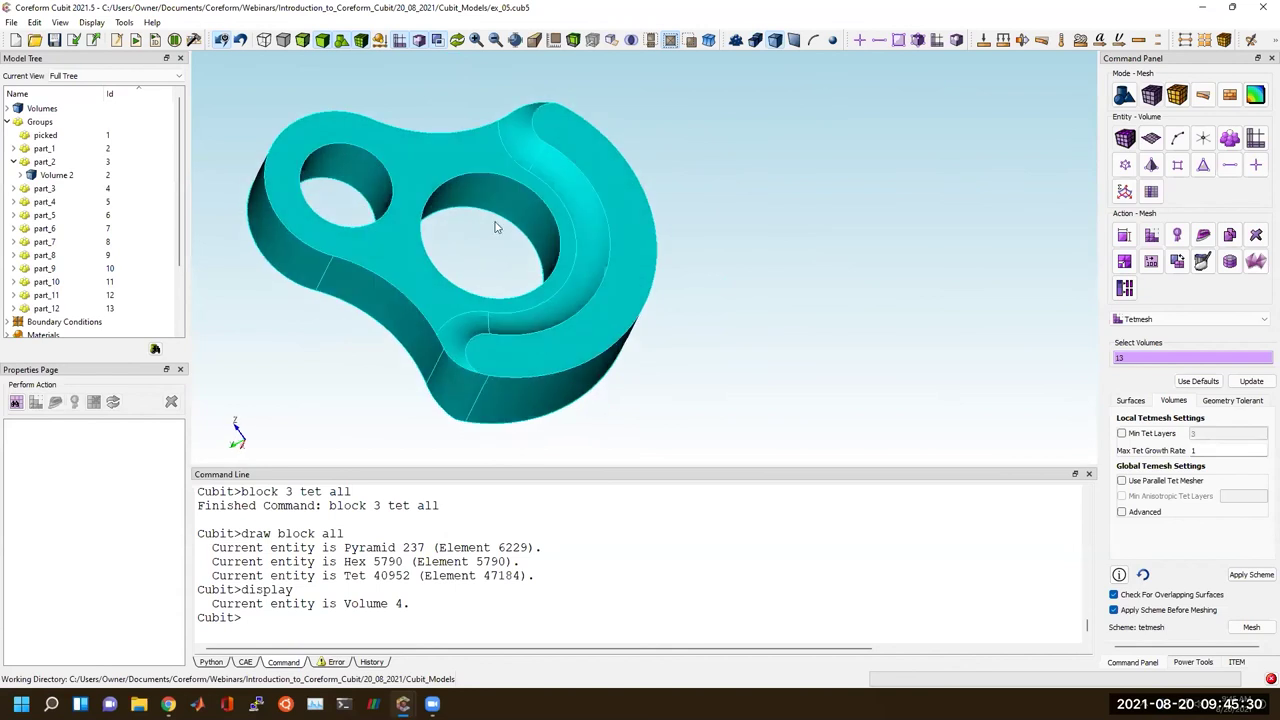
Highlight the crank web's flat face around the two holes, and then the raised counterweight face with its adjoining curved surfaces.
left_click(415, 166)
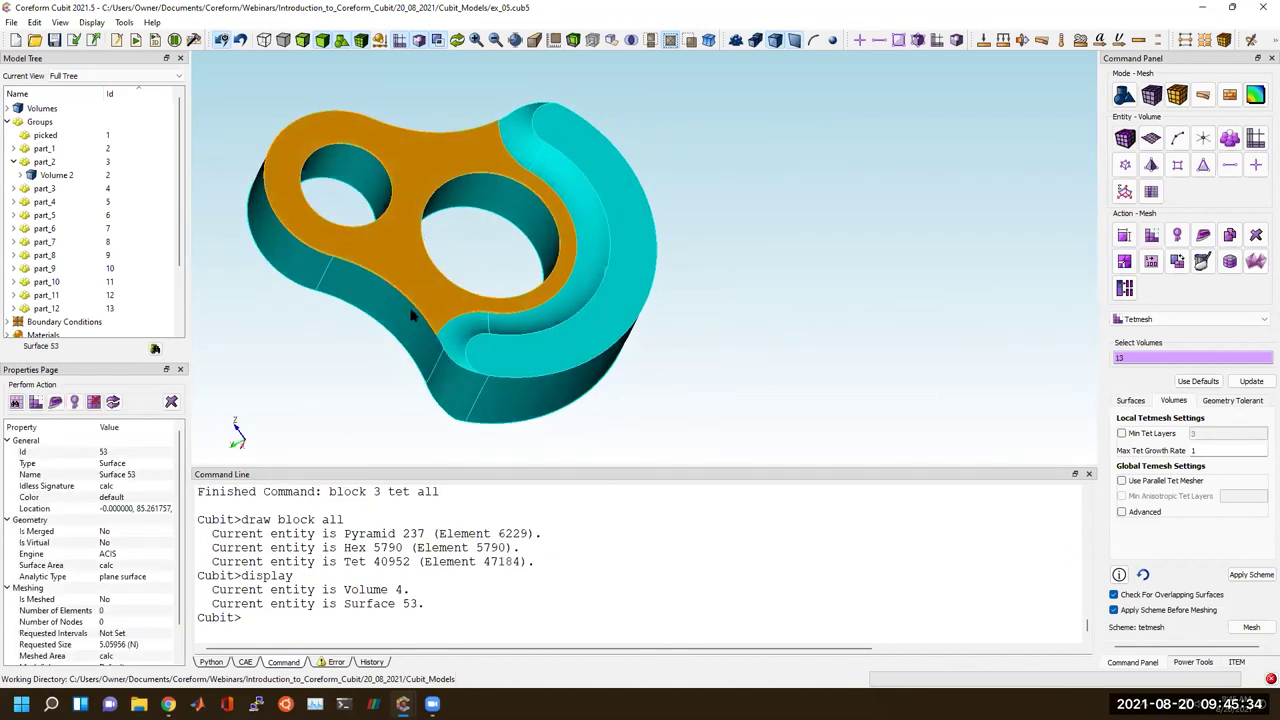
left_click(460, 337)
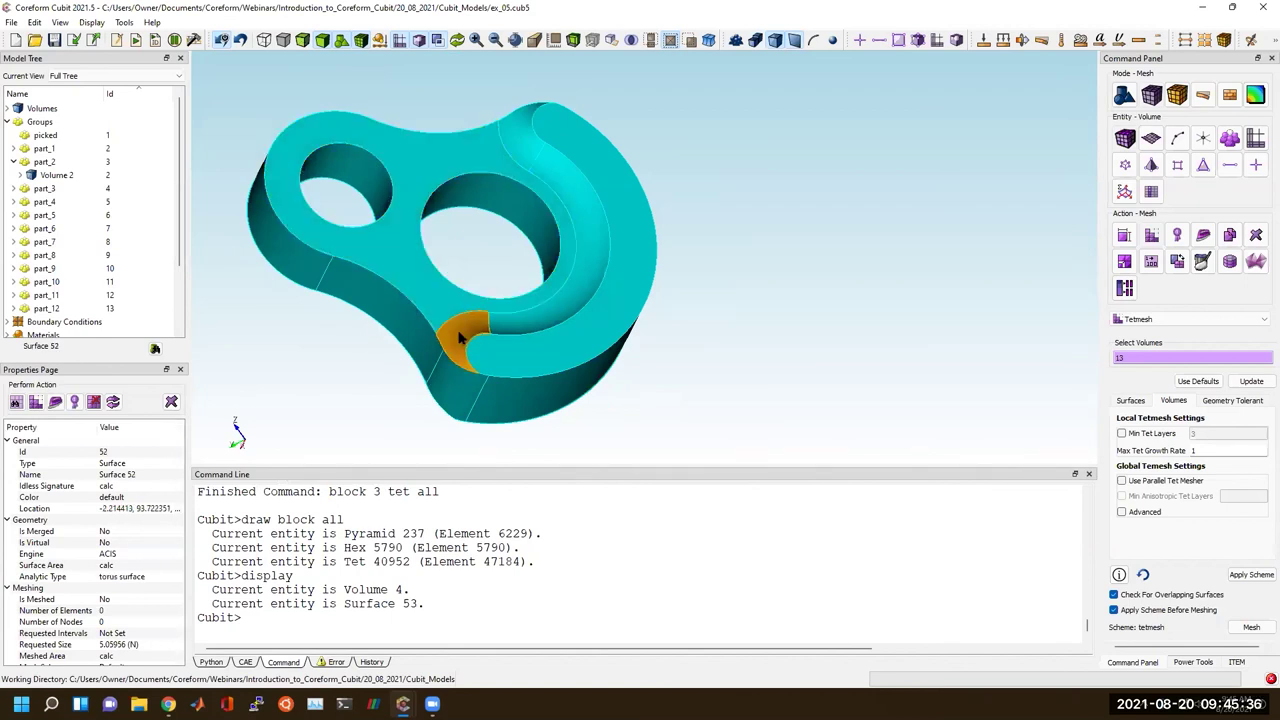
left_click(511, 326, "ctrl")
left_click(624, 243, "ctrl")
left_click(527, 150, "ctrl")
left_click_drag(600, 326, 581, 388)
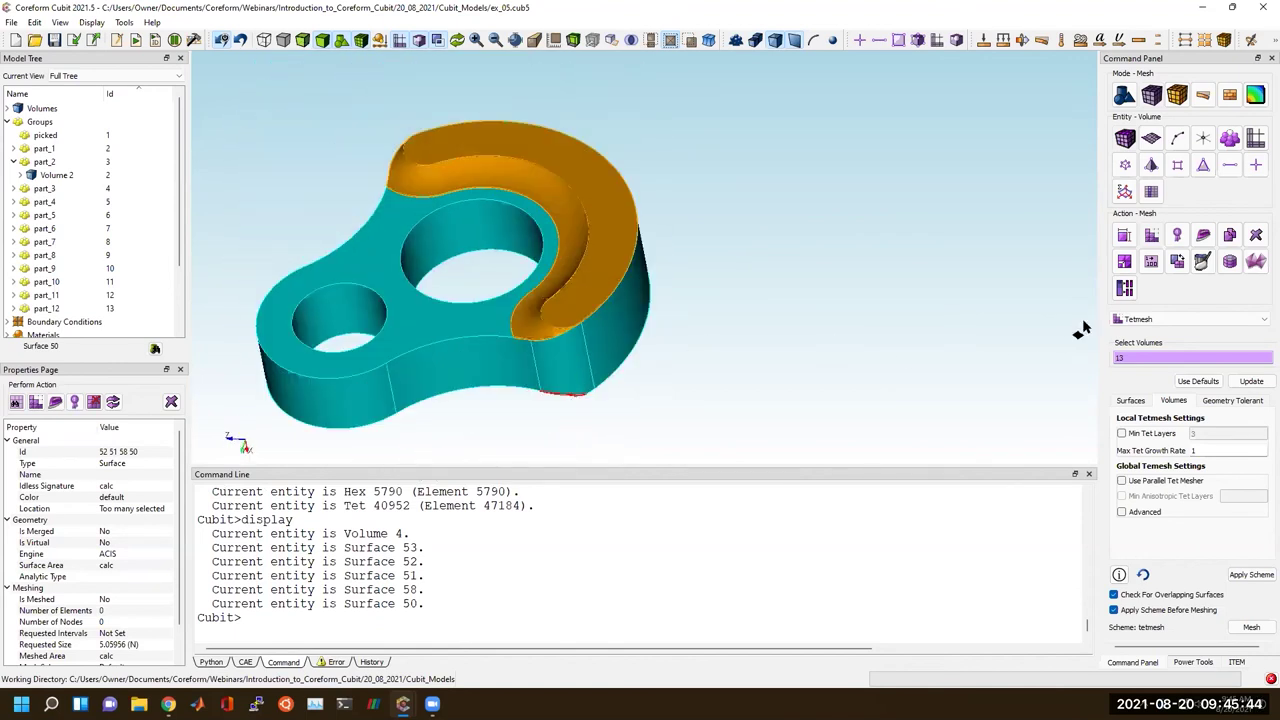
Preview a Sweep Surface webcut of volume 4 with surface 53, perpendicular, inward and through all.
left_click(1124, 95)
left_click(1151, 209)
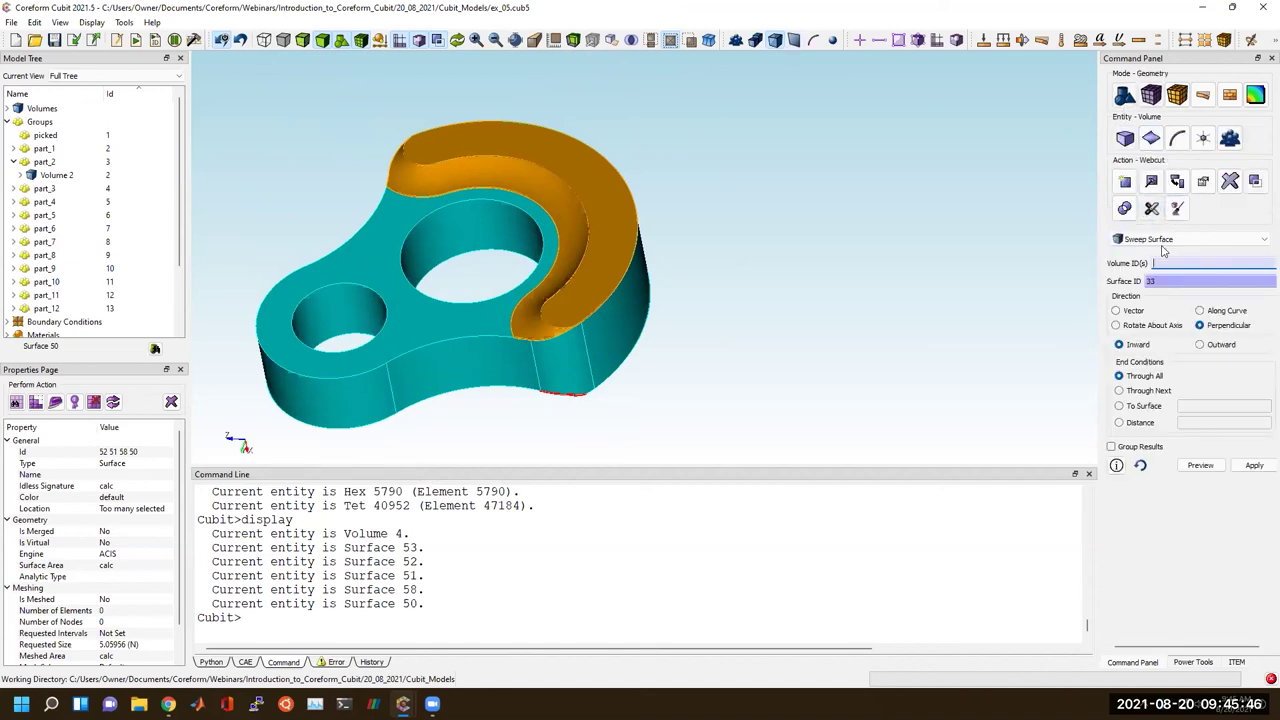
left_click(1172, 240)
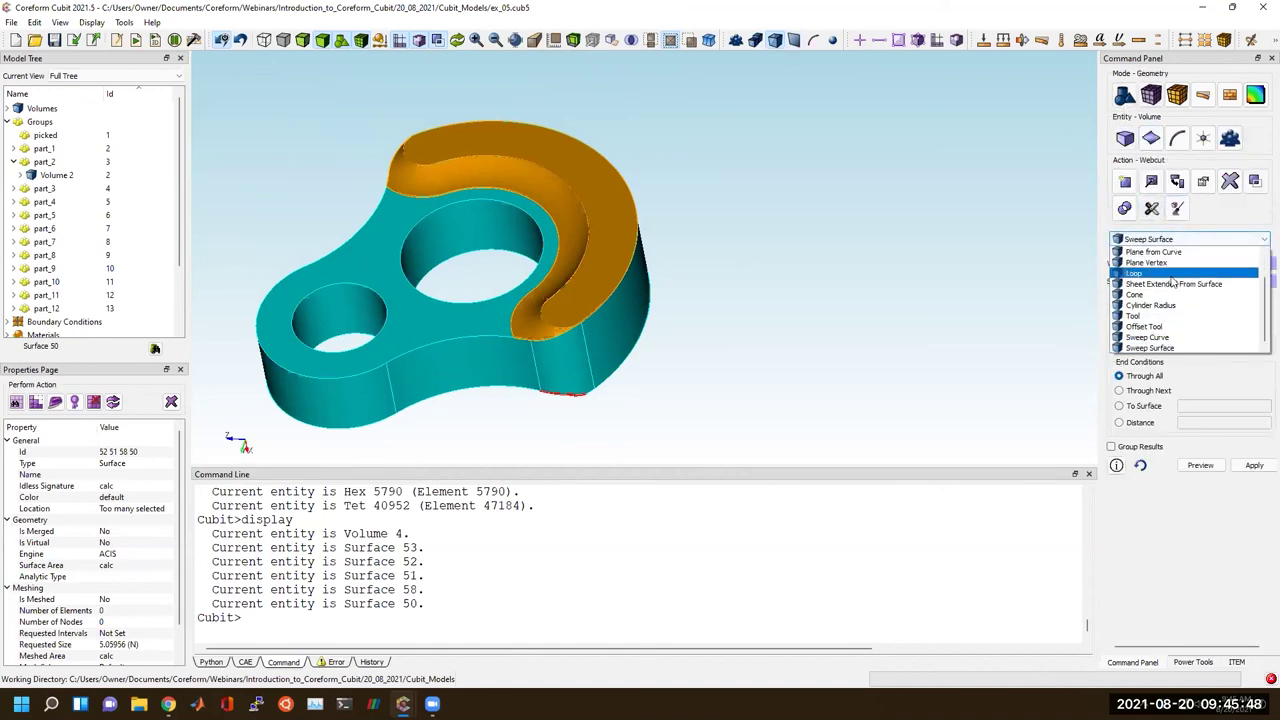
left_click(1166, 347)
left_click(1171, 263)
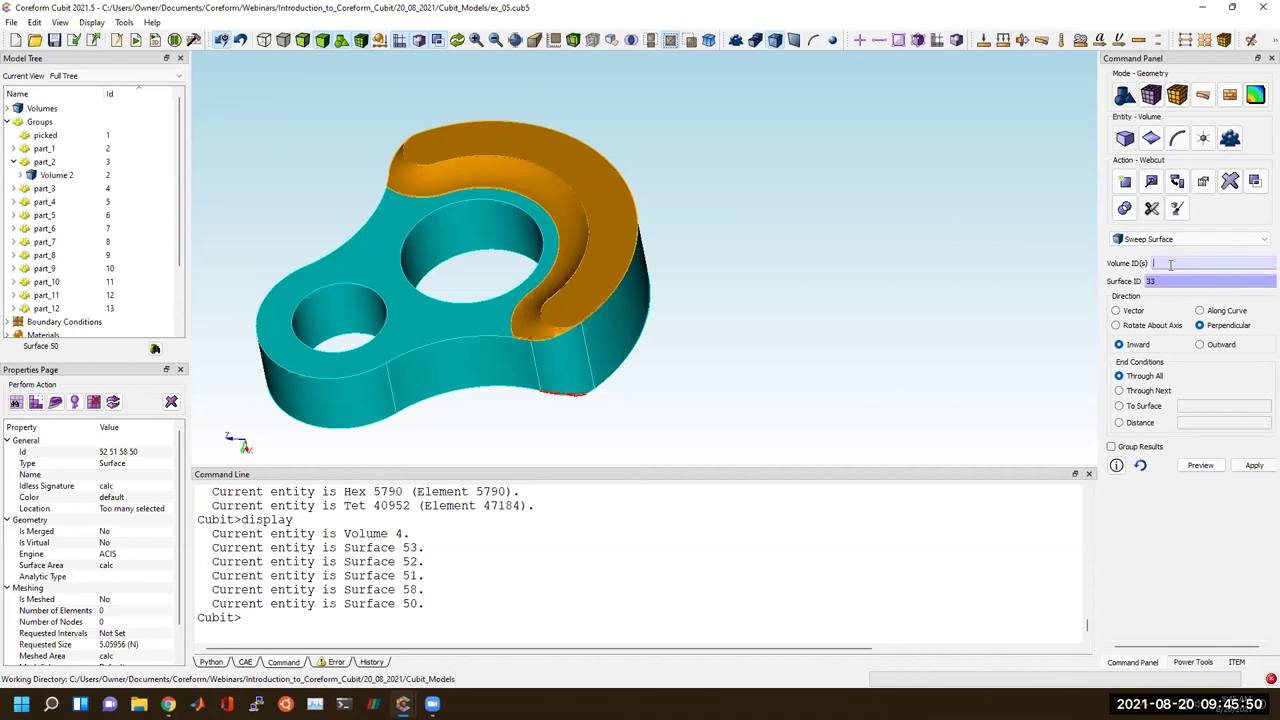
left_click(398, 330)
left_click(1168, 280)
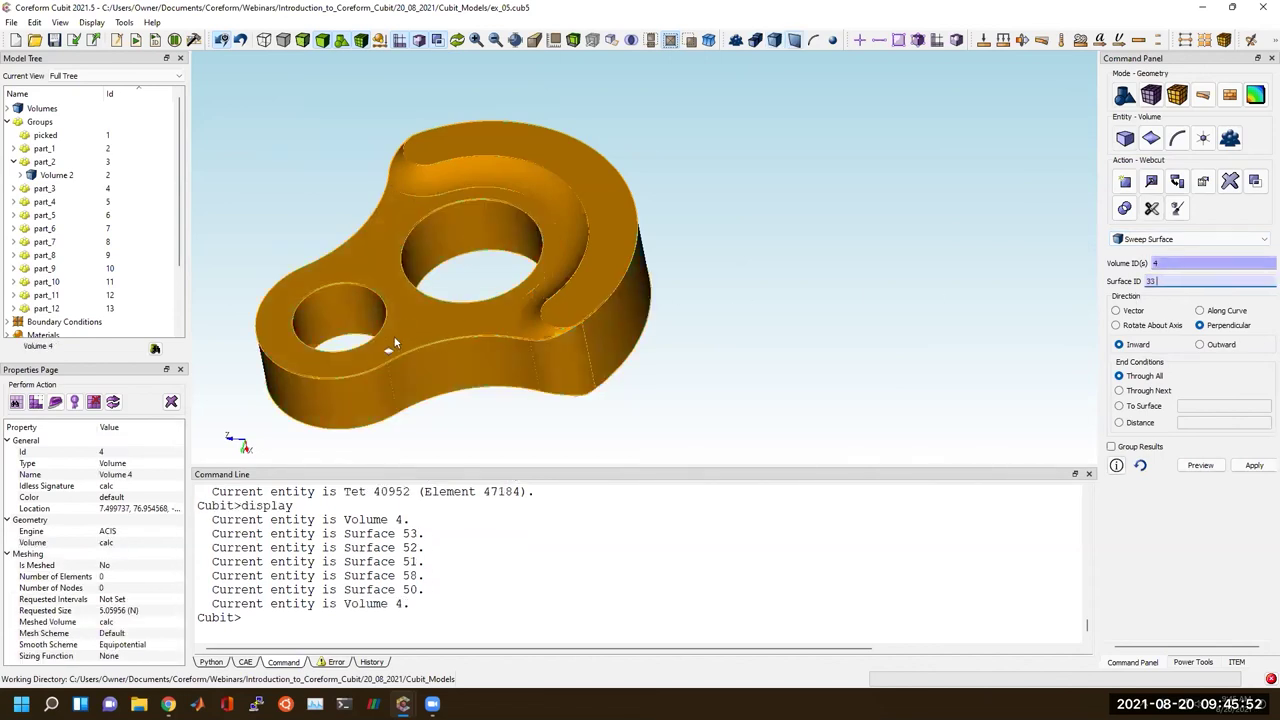
left_click(492, 326)
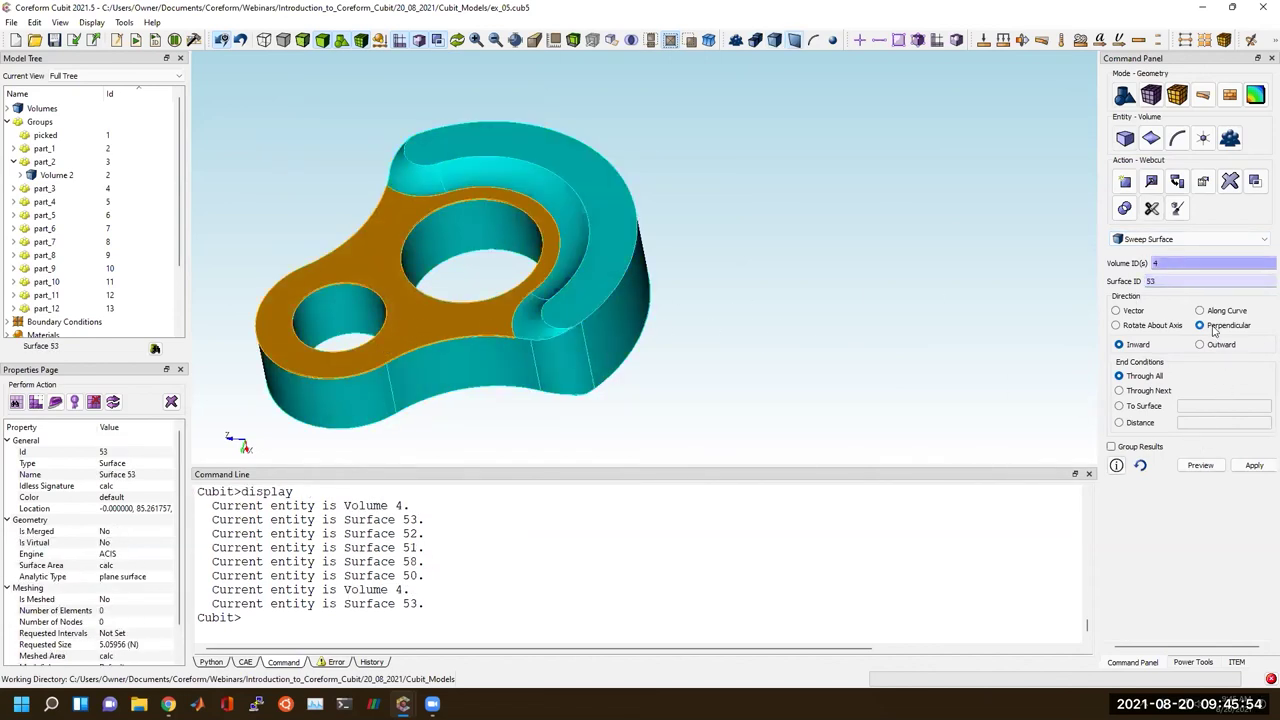
left_click(1200, 465)
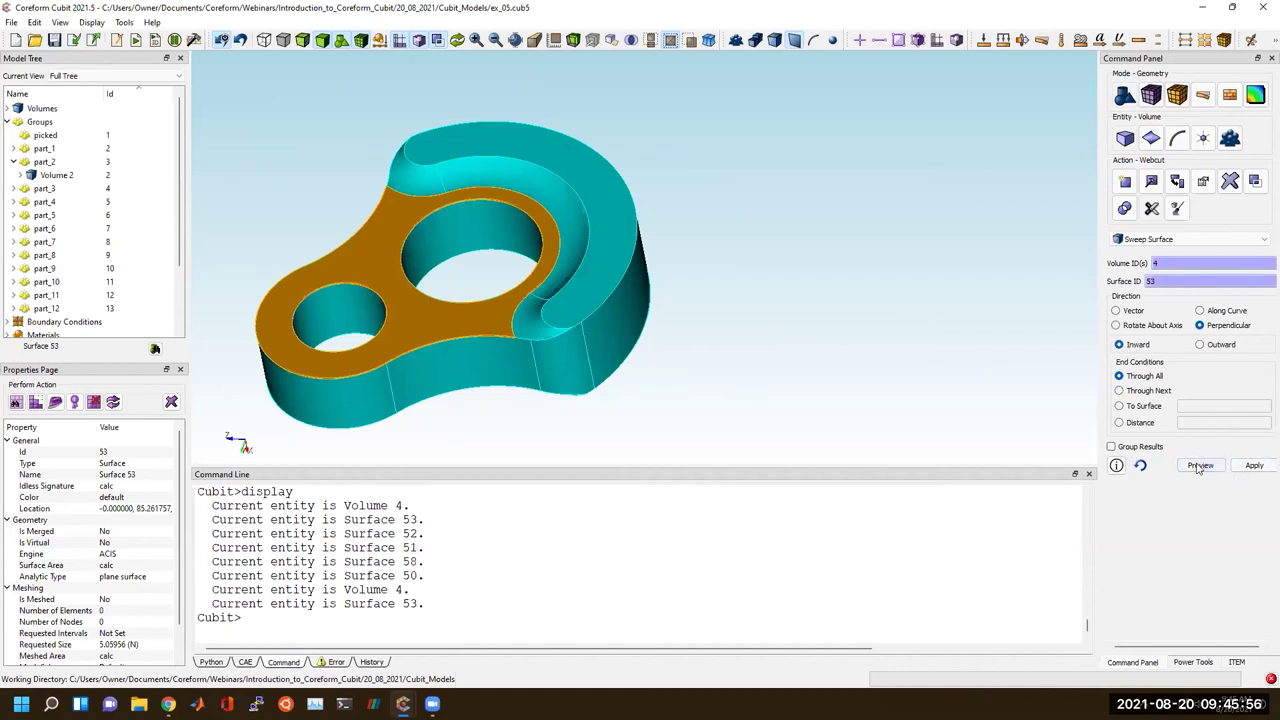
mouse_move(651, 363)
middle_mouse_down()
mouse_move(608, 346)
mouse_move(545, 356)
mouse_move(540, 370)
mouse_move(559, 265)
mouse_move(612, 352)
middle_mouse_up()
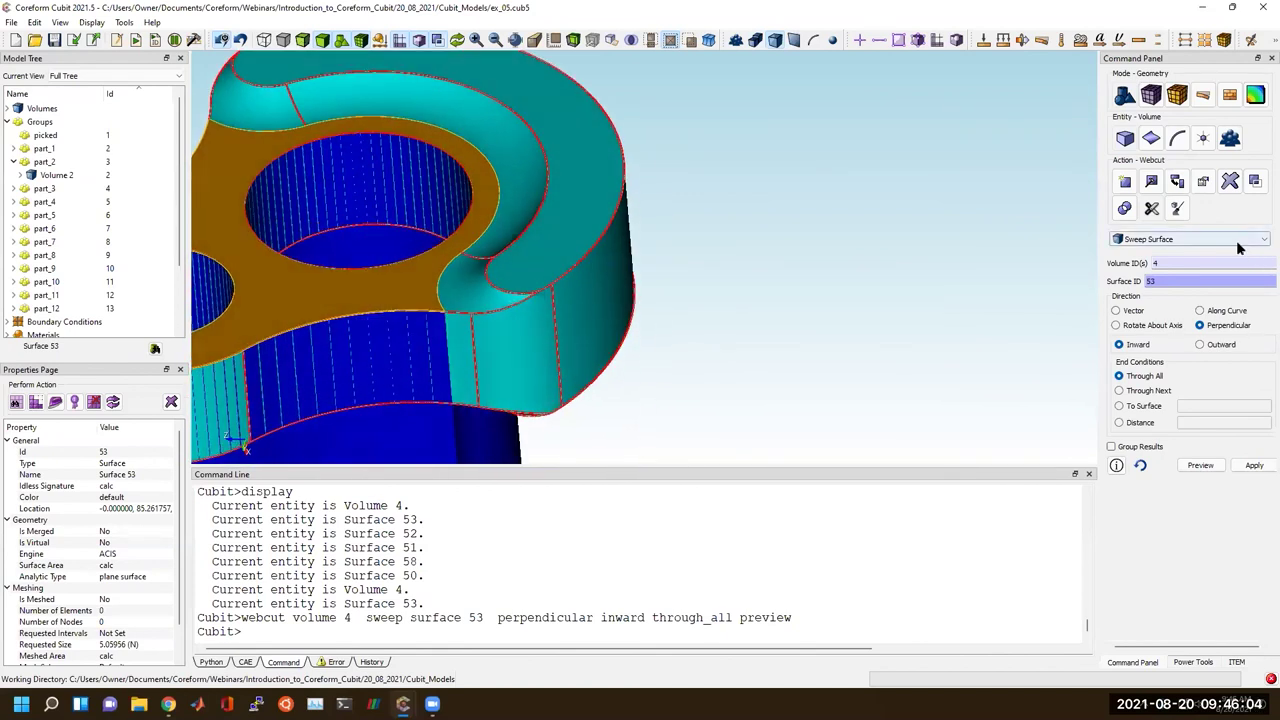
left_click(1238, 247)
left_click(1150, 338)
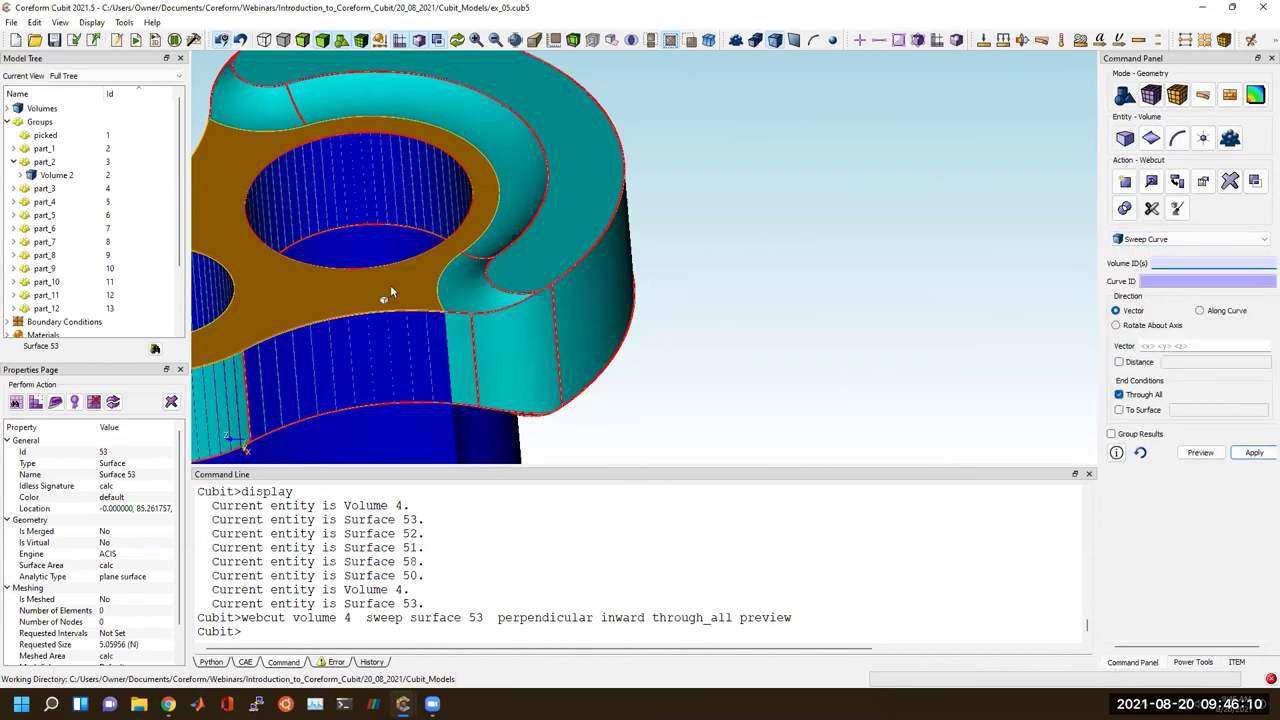
left_click(1206, 245)
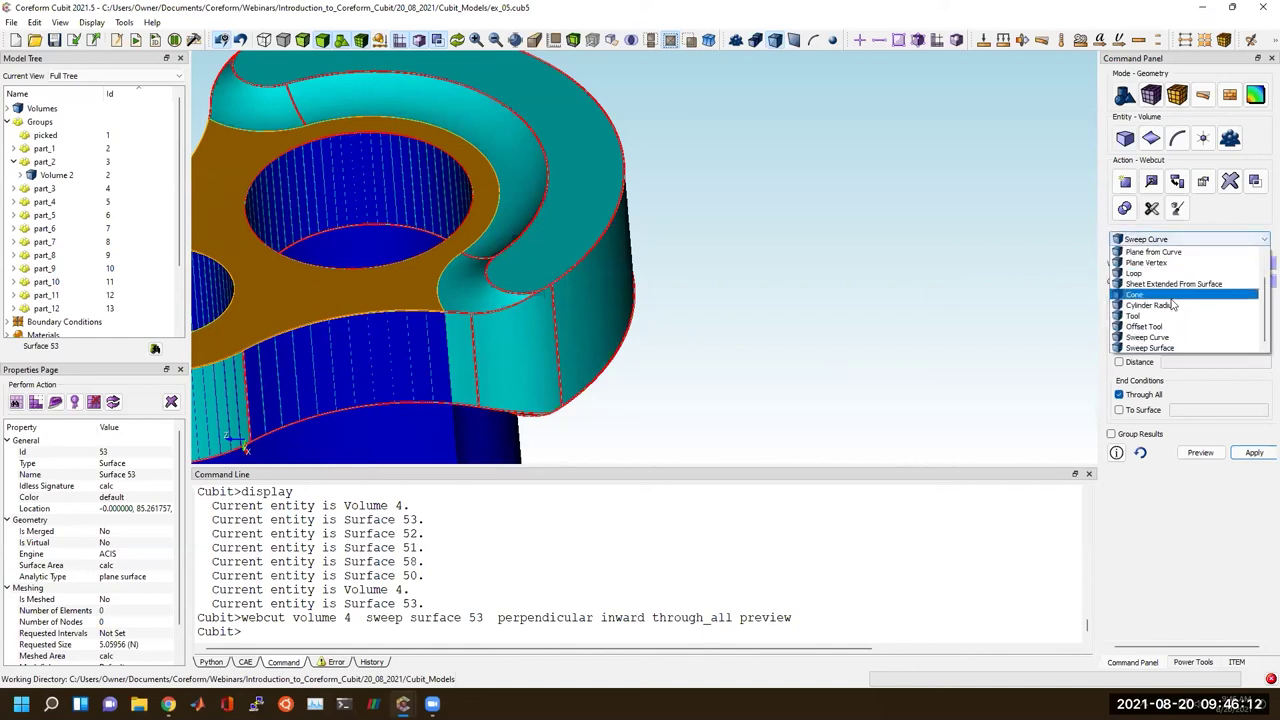
left_click(1150, 341)
Webcut volume 4 by sweeping surface 53 perpendicular, inward and through all.
left_click(518, 298)
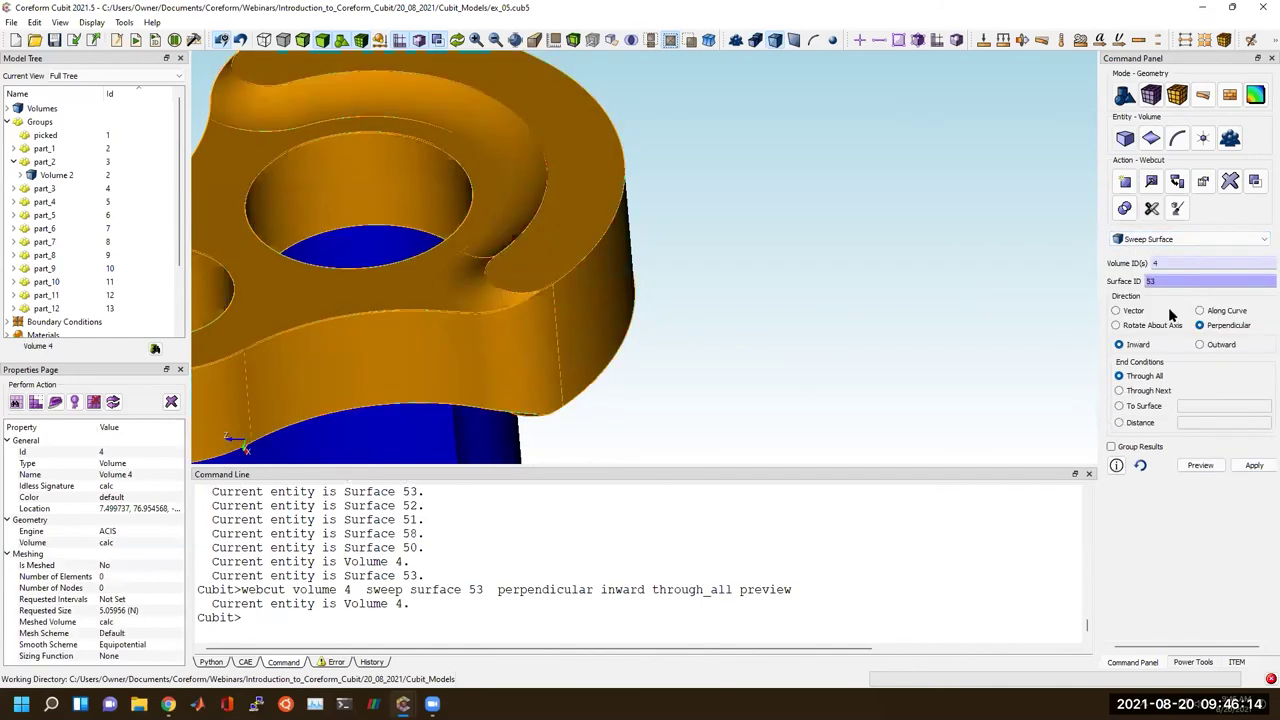
left_click(1234, 286)
left_click(417, 300)
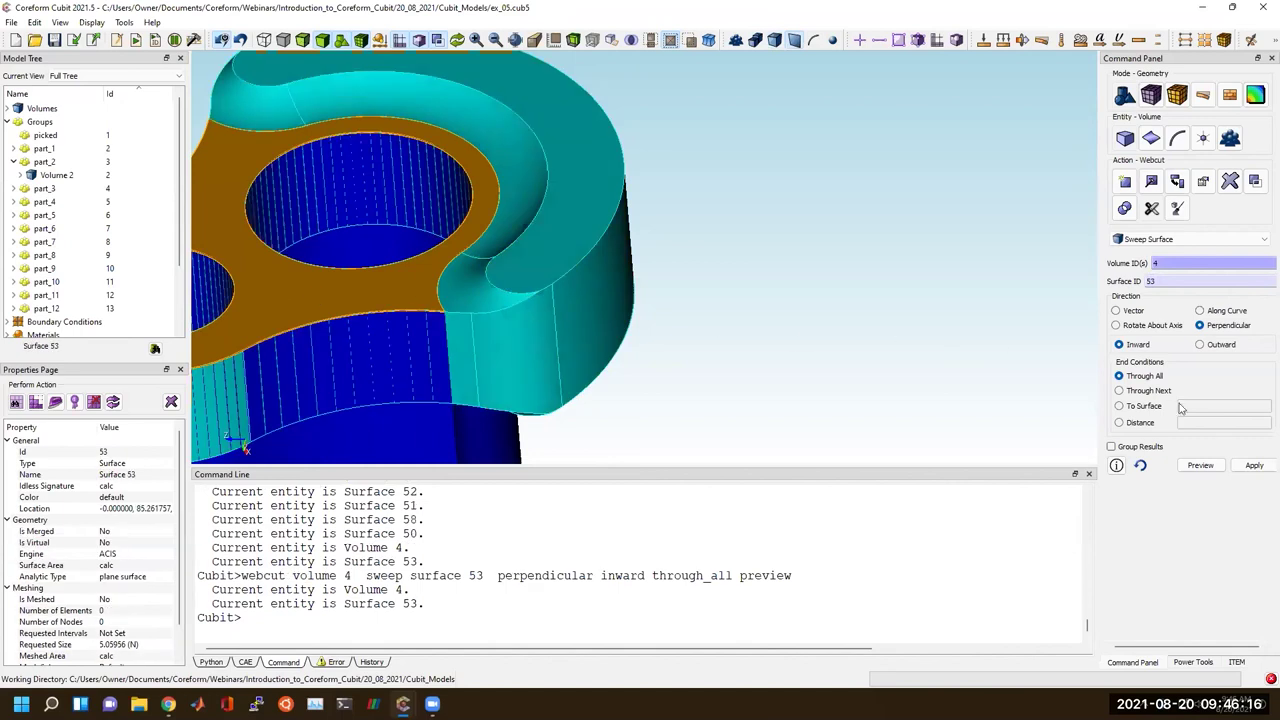
left_click(1254, 465)
Mesh volume 16, the two-hole portion of the crank web, and examine it together with the adjoining cyan counterweight.
left_click_drag(694, 314, 486, 349)
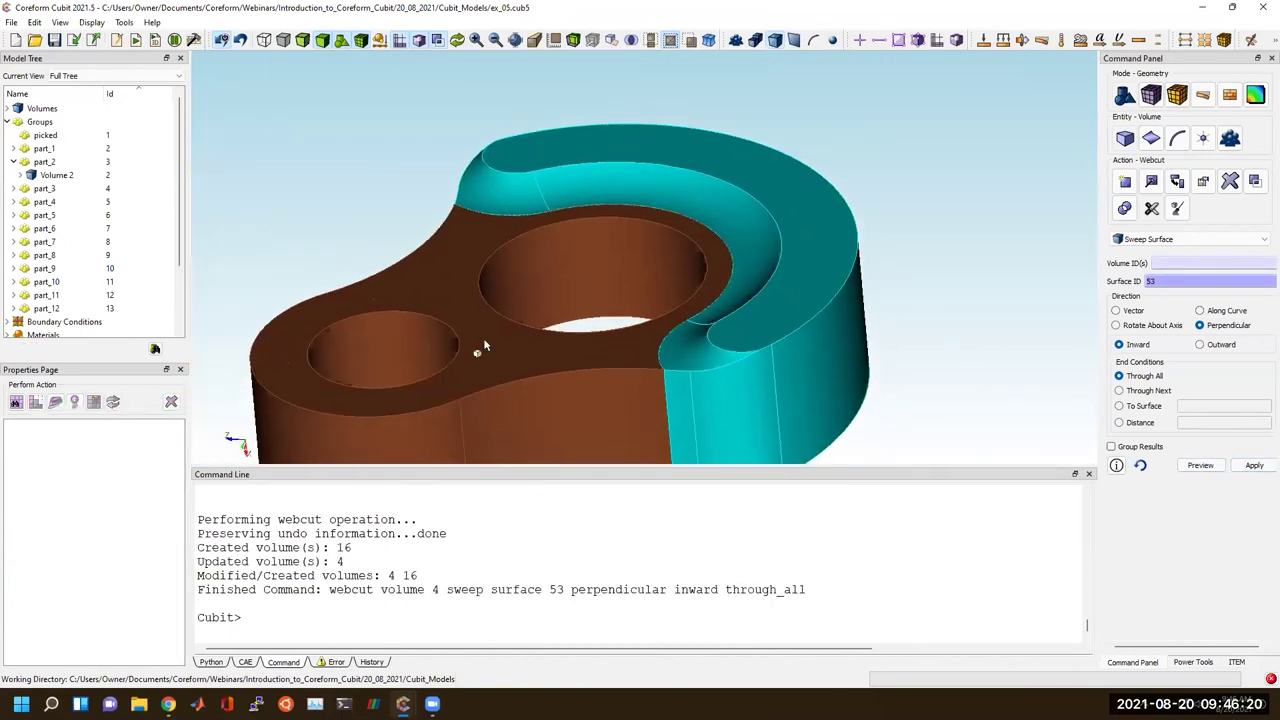
left_click(484, 346)
right_click(484, 346)
left_click(540, 602)
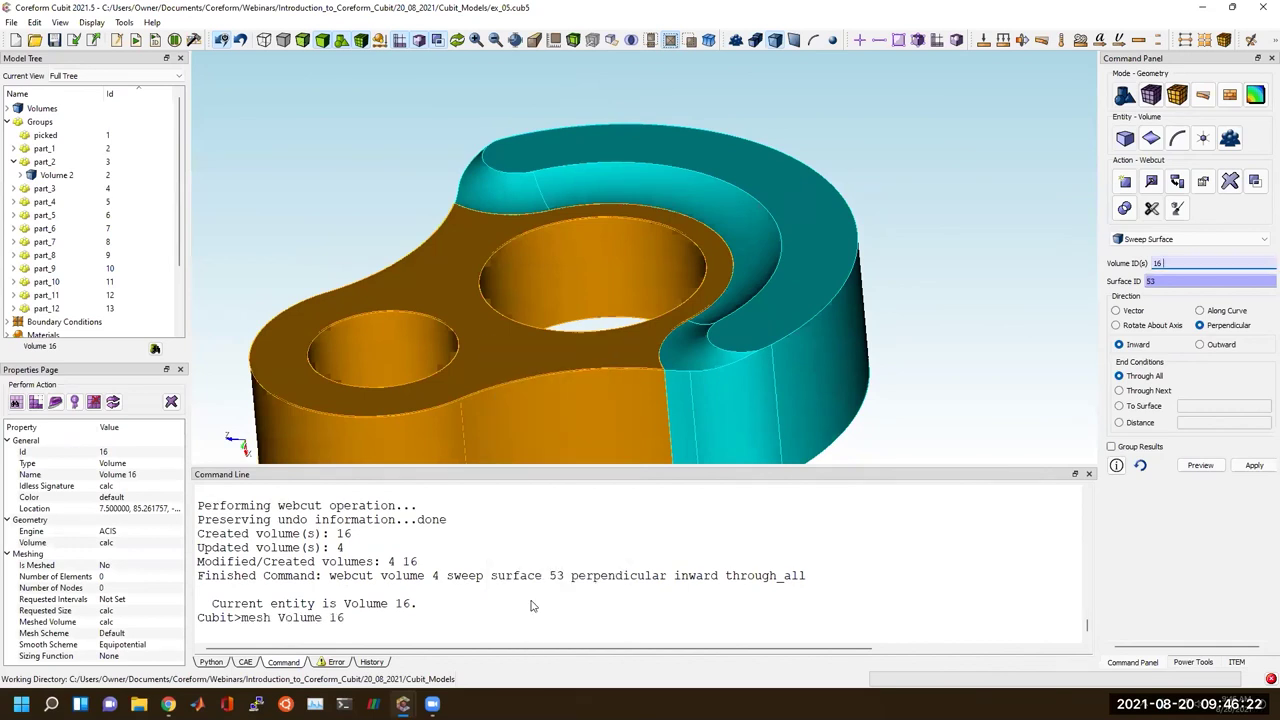
left_click_drag(895, 352, 617, 326)
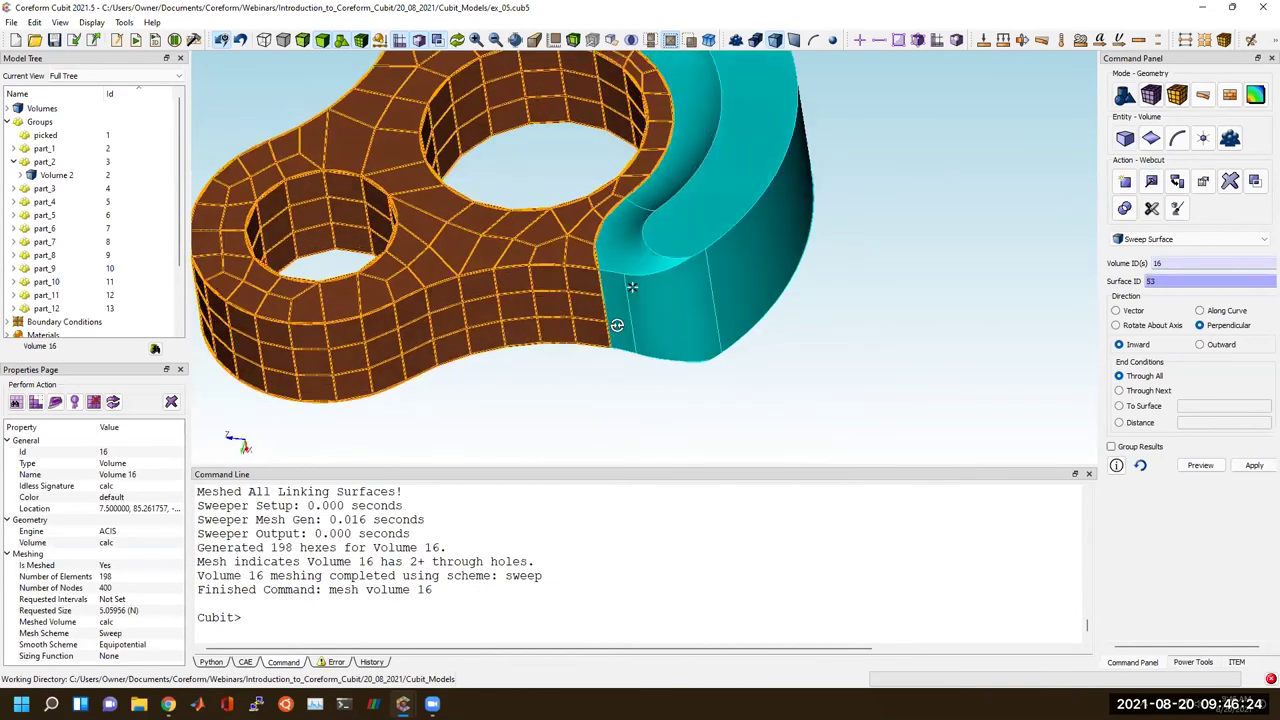
left_click_drag(487, 304, 625, 297)
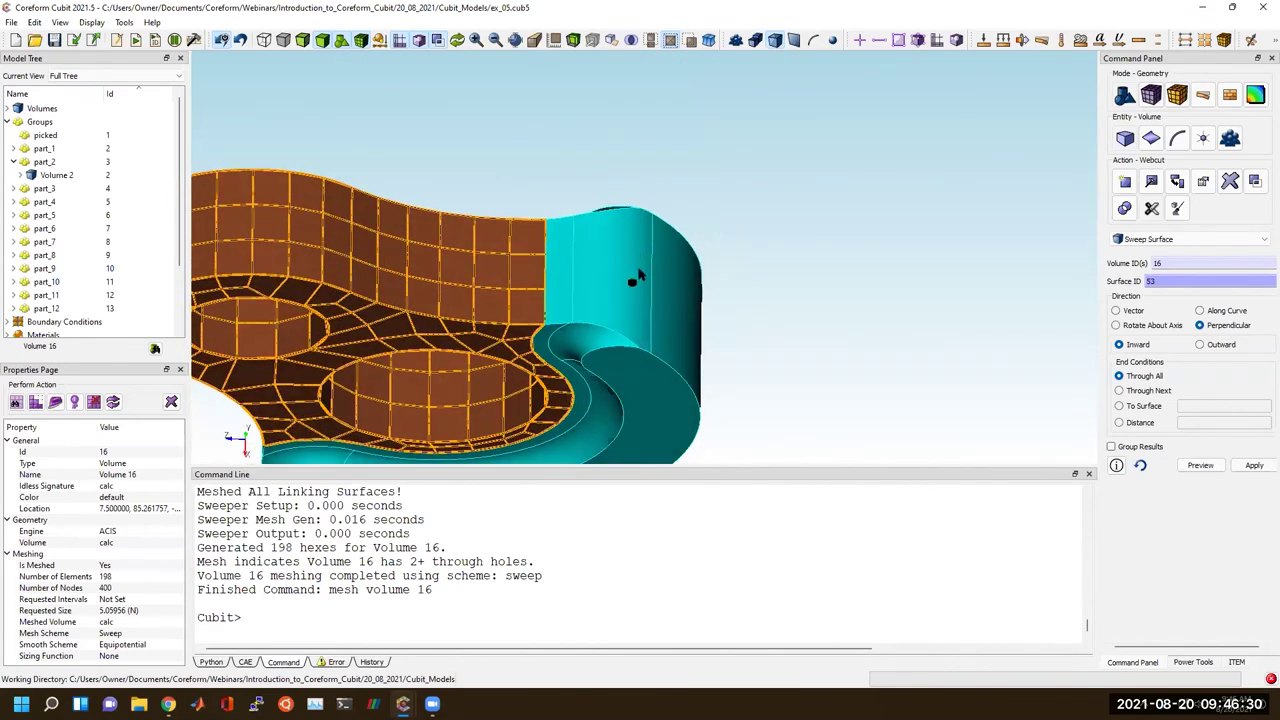
left_click(757, 321)
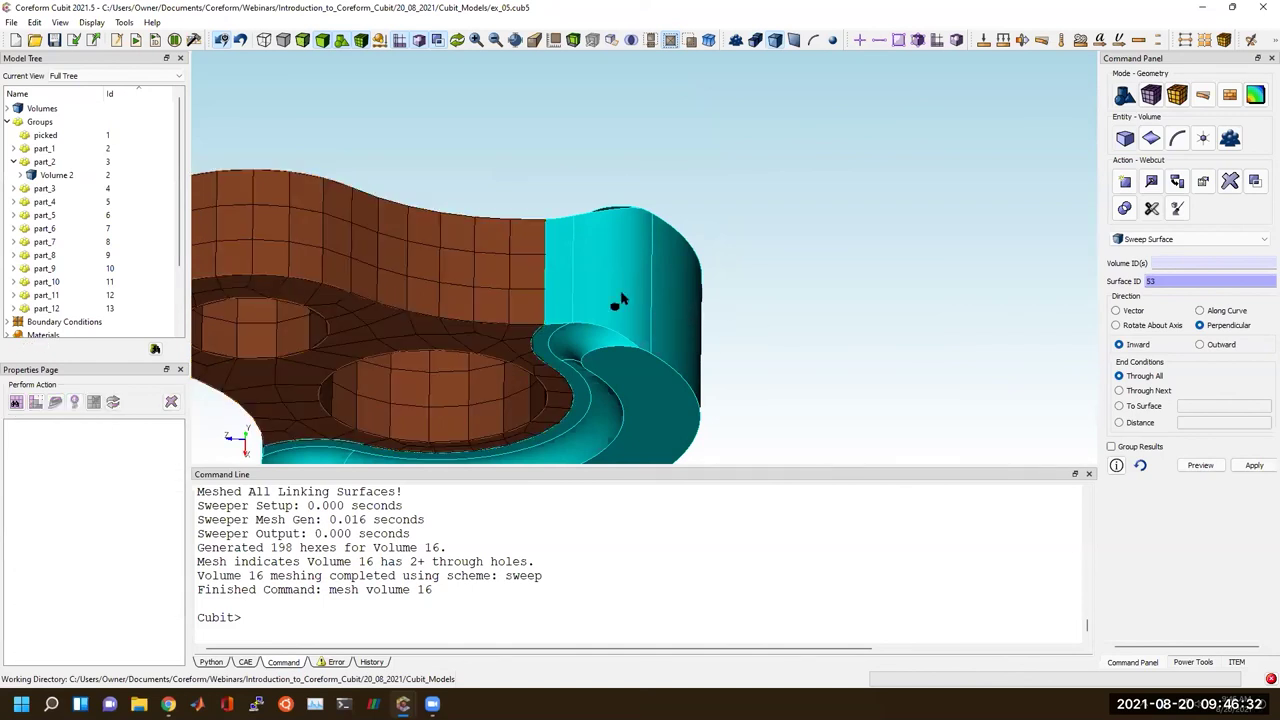
mouse_move(578, 284)
left_mouse_down()
mouse_move(570, 295)
mouse_move(598, 270)
mouse_move(614, 169)
mouse_move(586, 263)
left_mouse_up()
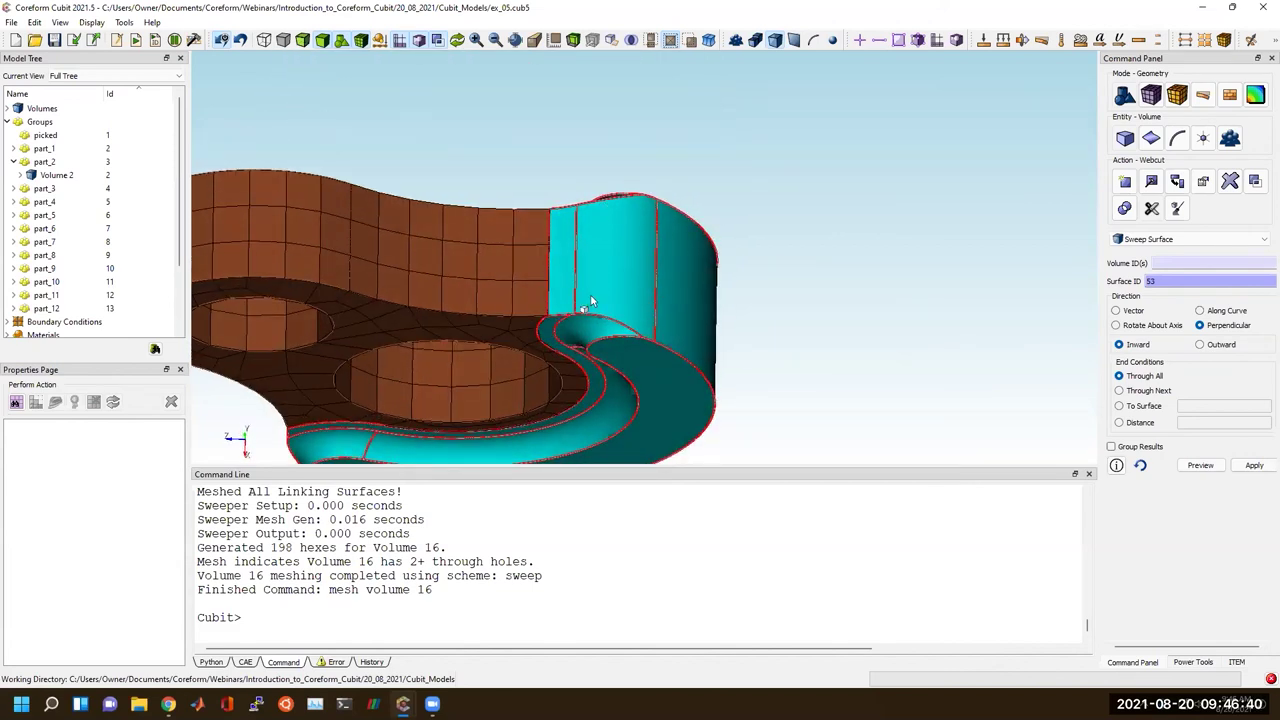
left_click_drag(591, 300, 617, 190)
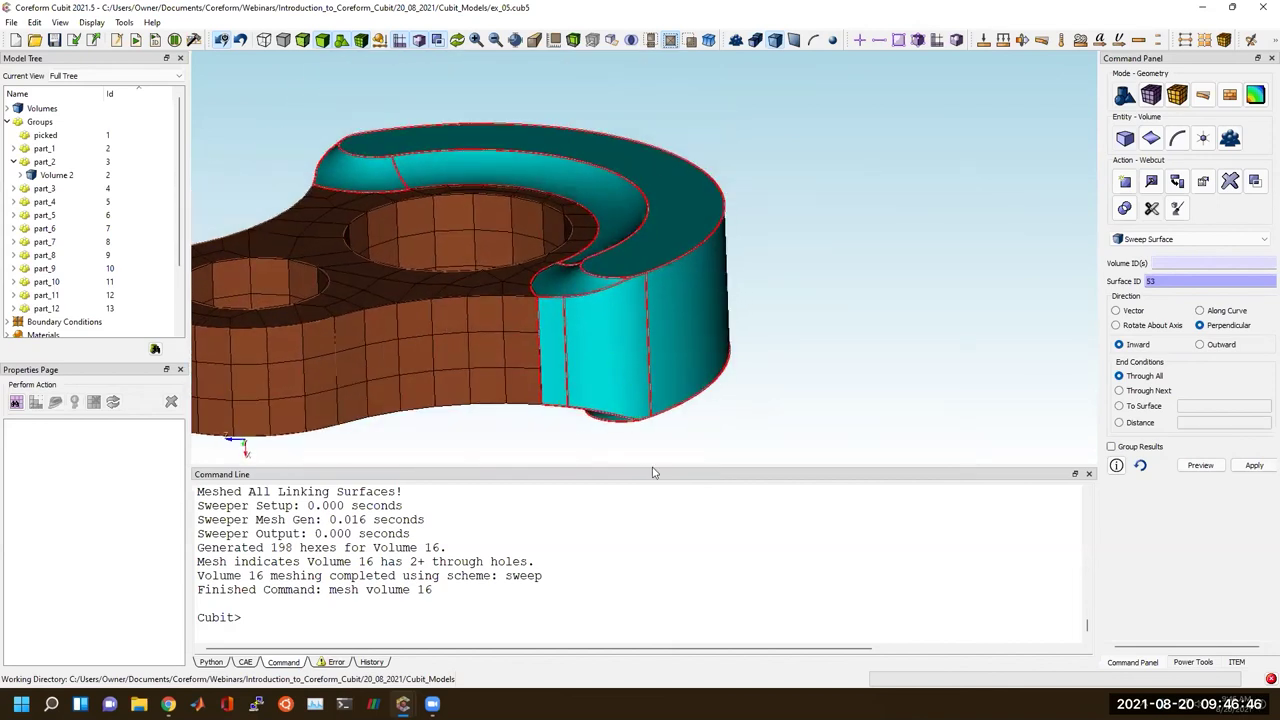
Create a composite surface from the counterweight's surfaces 52, 51, 50 and 58, compositing bounding curves with a max curve angle of 15.
left_click(1151, 184)
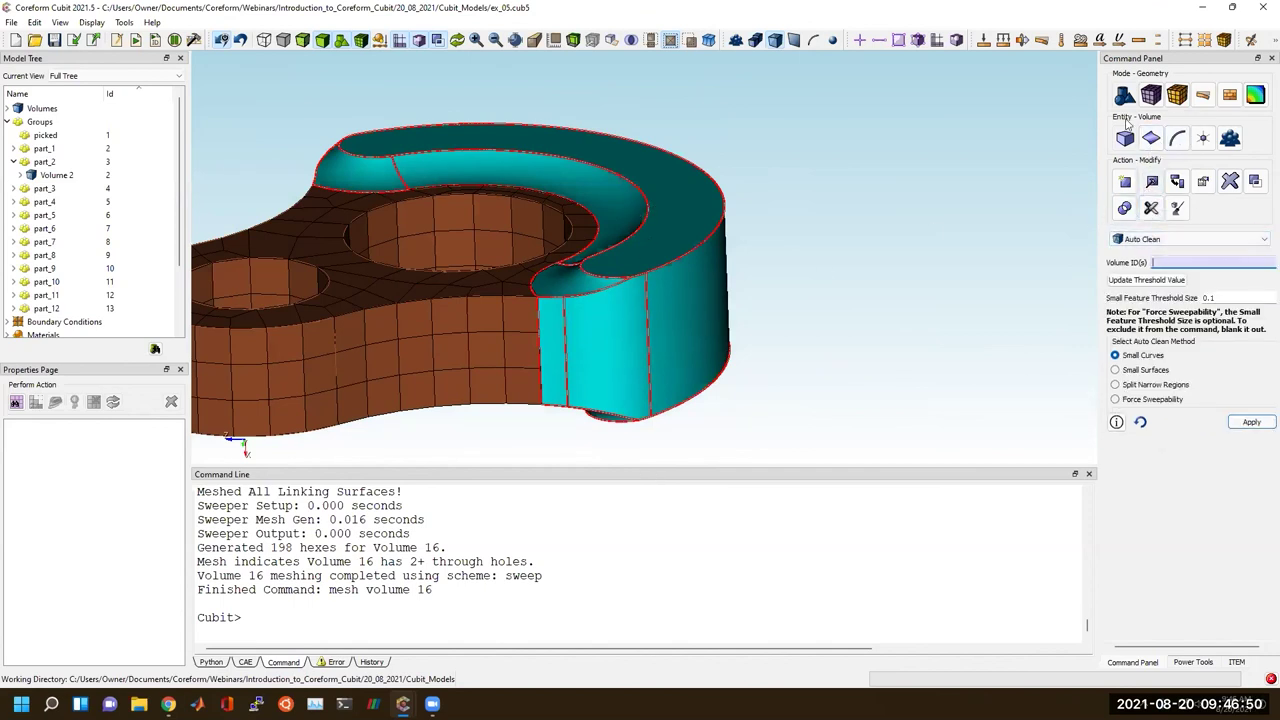
left_click(1151, 138)
left_click(1152, 182)
left_click(1150, 238)
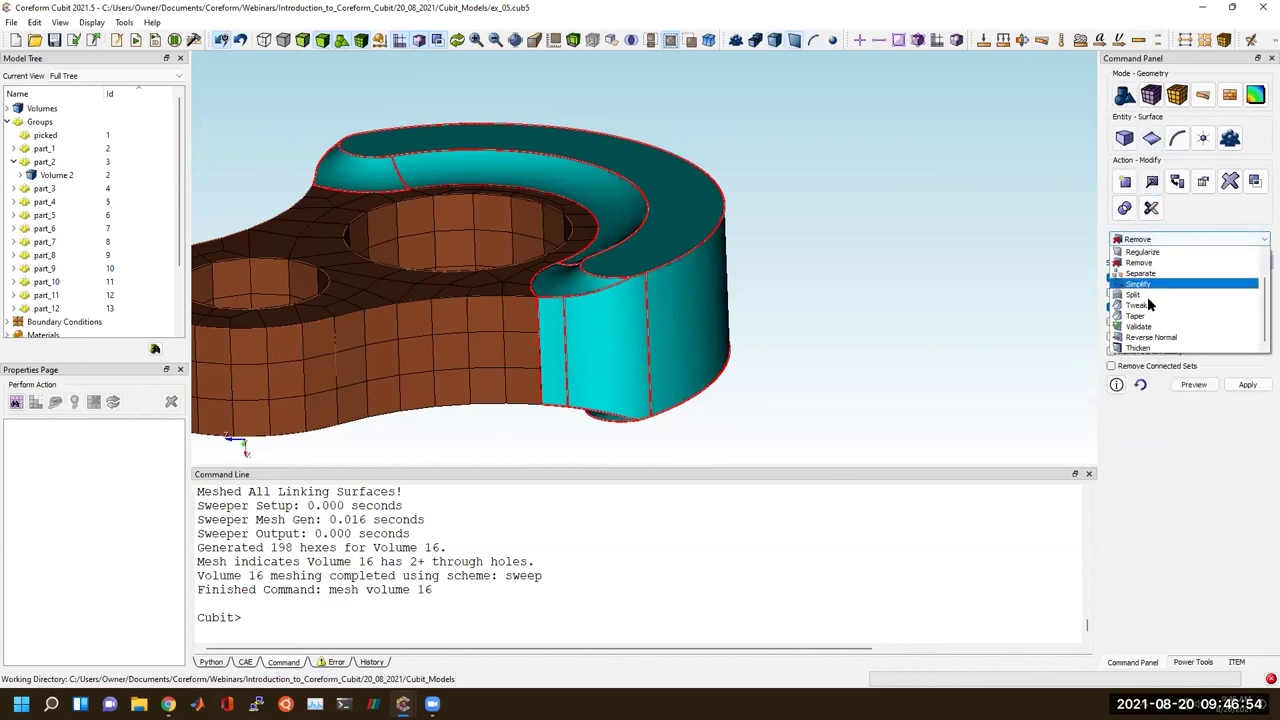
left_click(1142, 262)
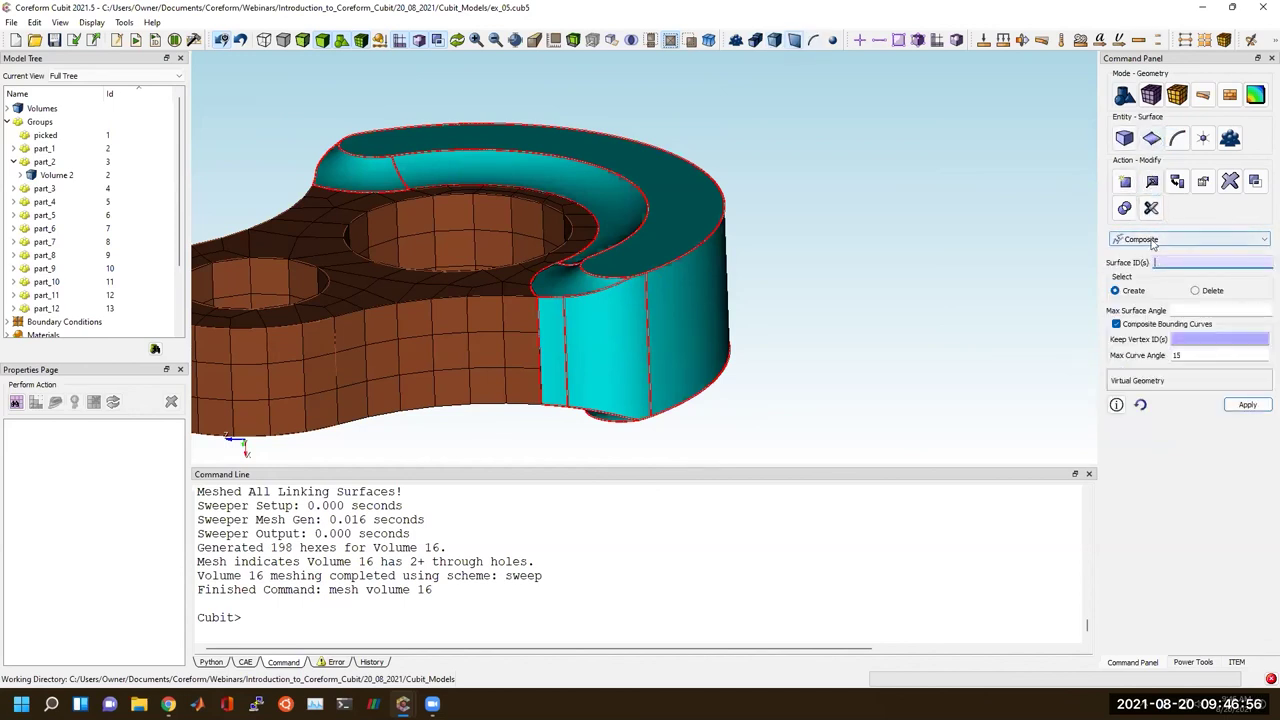
left_click(567, 291)
middle_click_drag(574, 286, 591, 237)
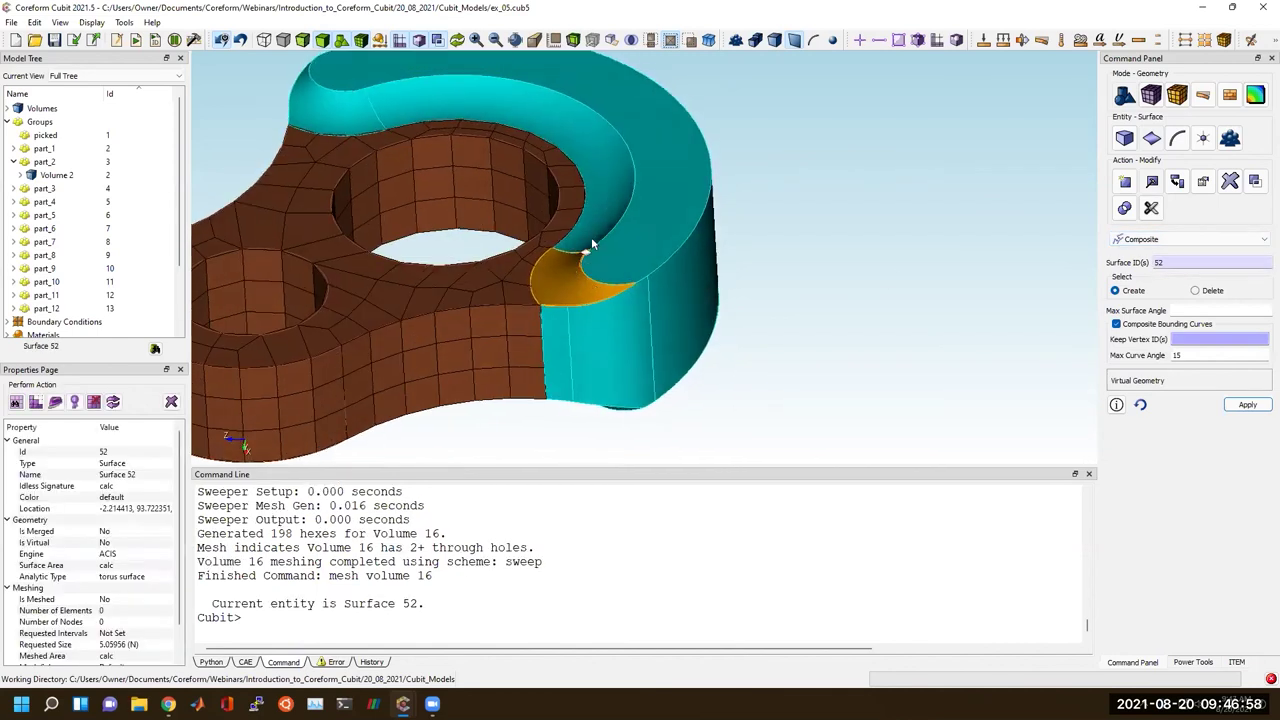
left_click(604, 232, "ctrl")
left_click(346, 117, "ctrl")
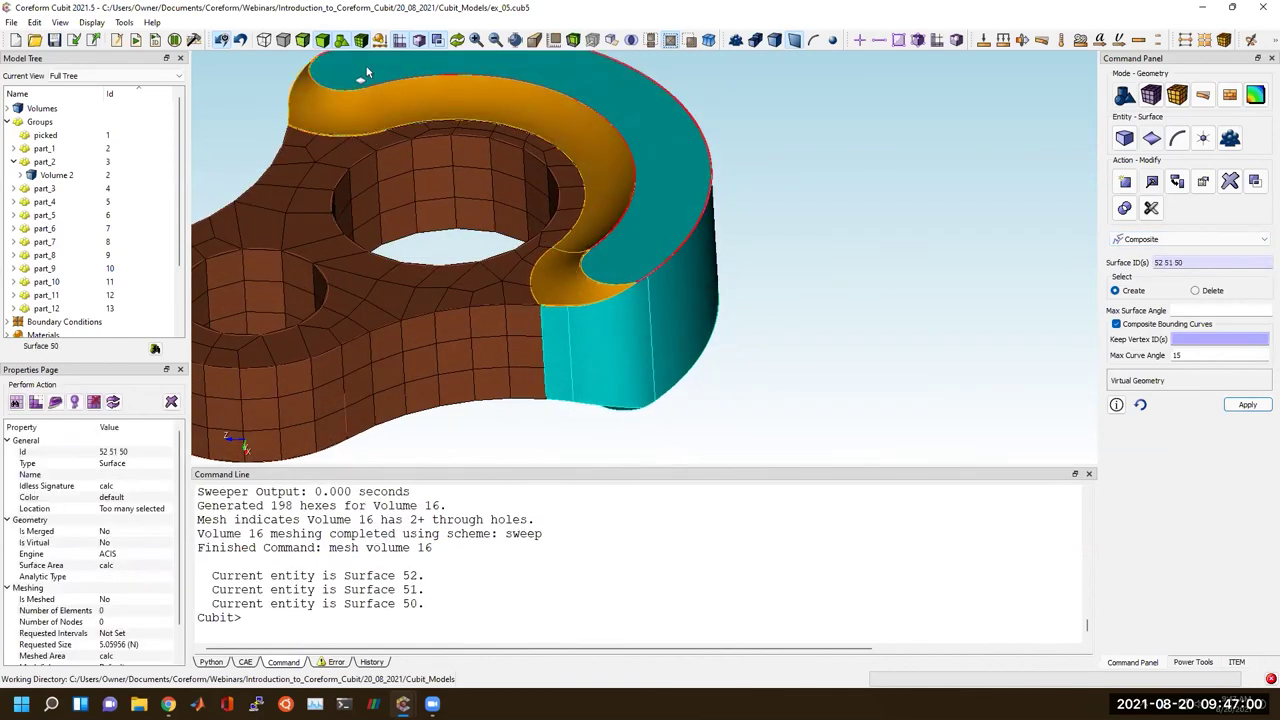
left_click(362, 72, "ctrl")
left_click(1248, 404)
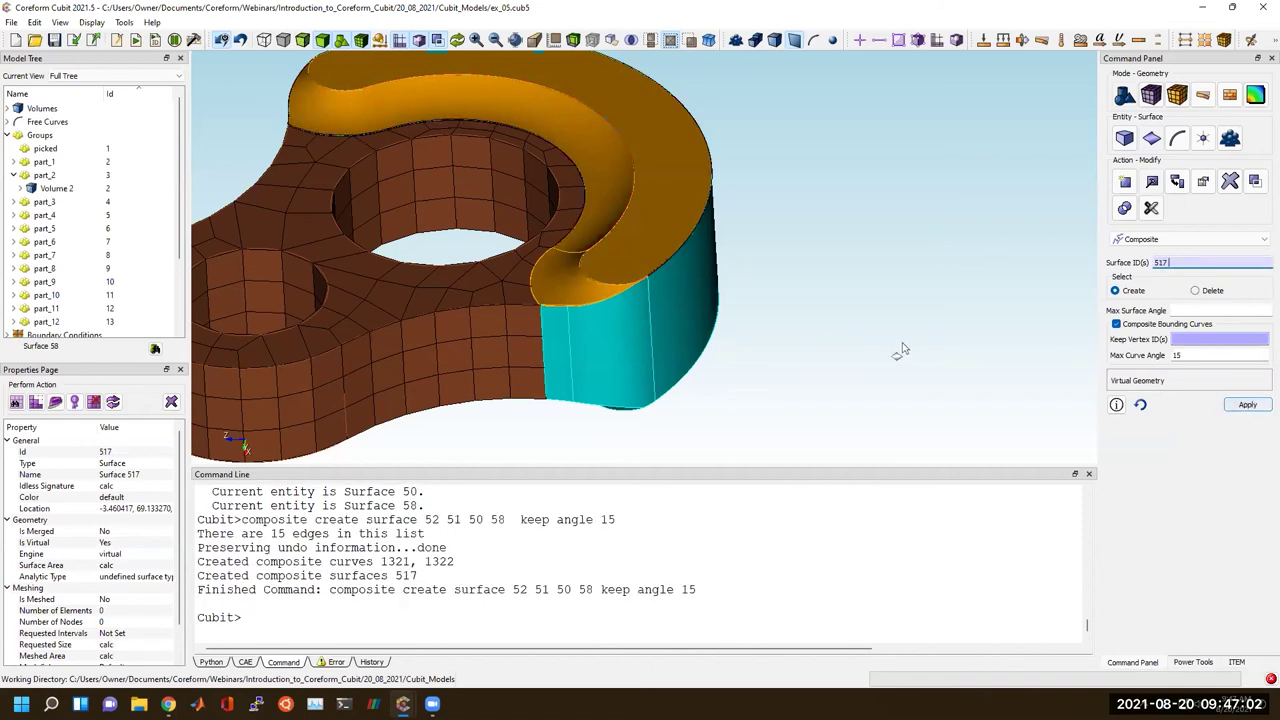
Mesh the composite counterweight surface at its current size.
middle_click_drag(663, 280, 440, 226)
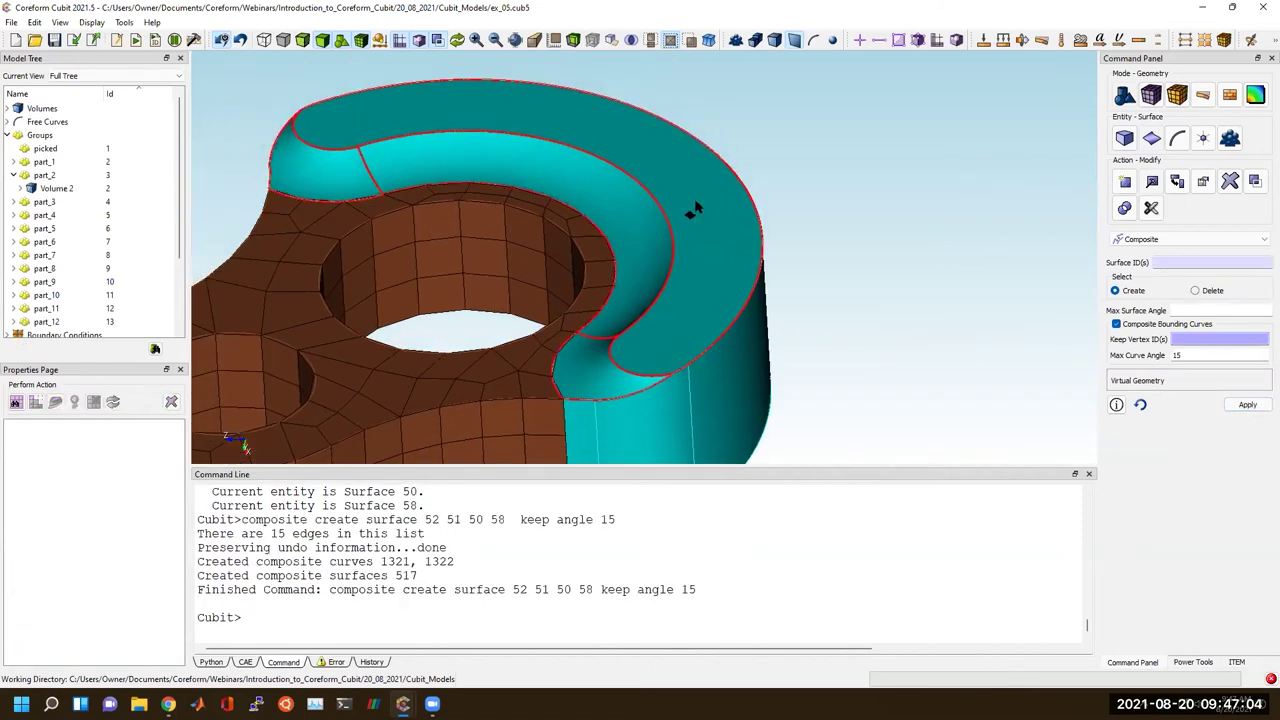
right_click(730, 263)
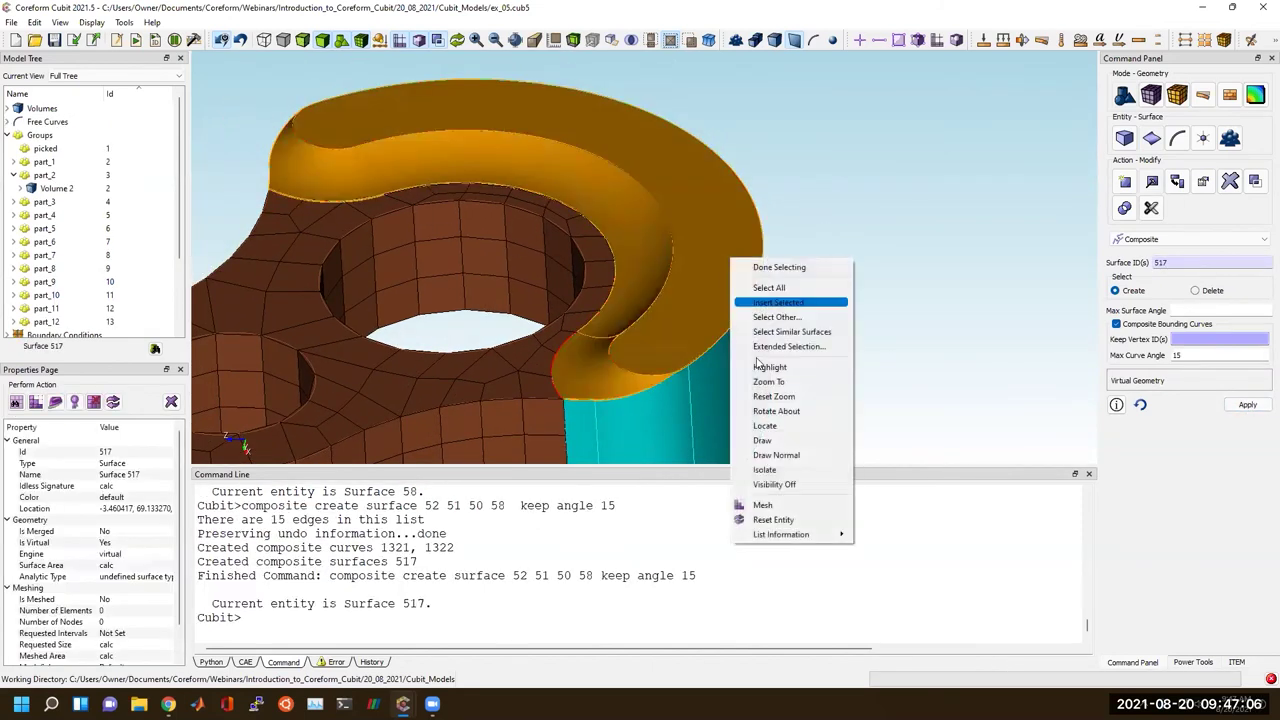
left_click(790, 506)
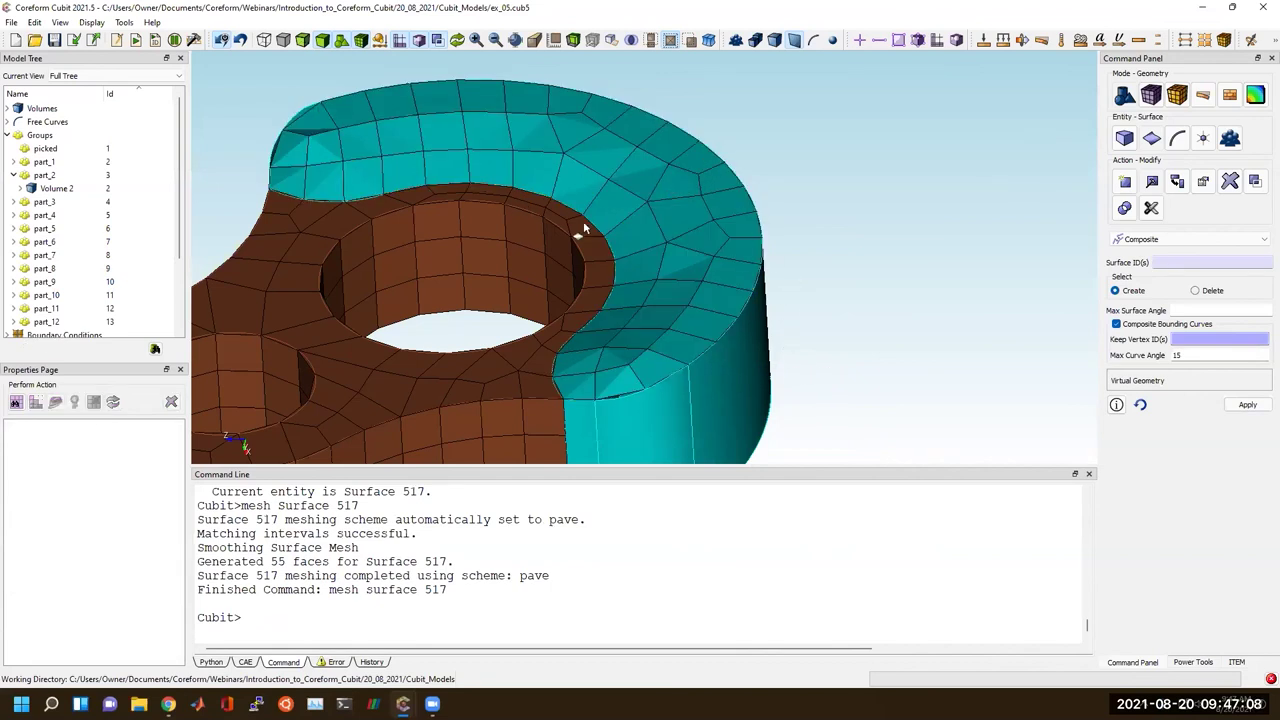
Delete all existing meshes and set the mesh size of all volumes to 0.5.
type("delete mesh")
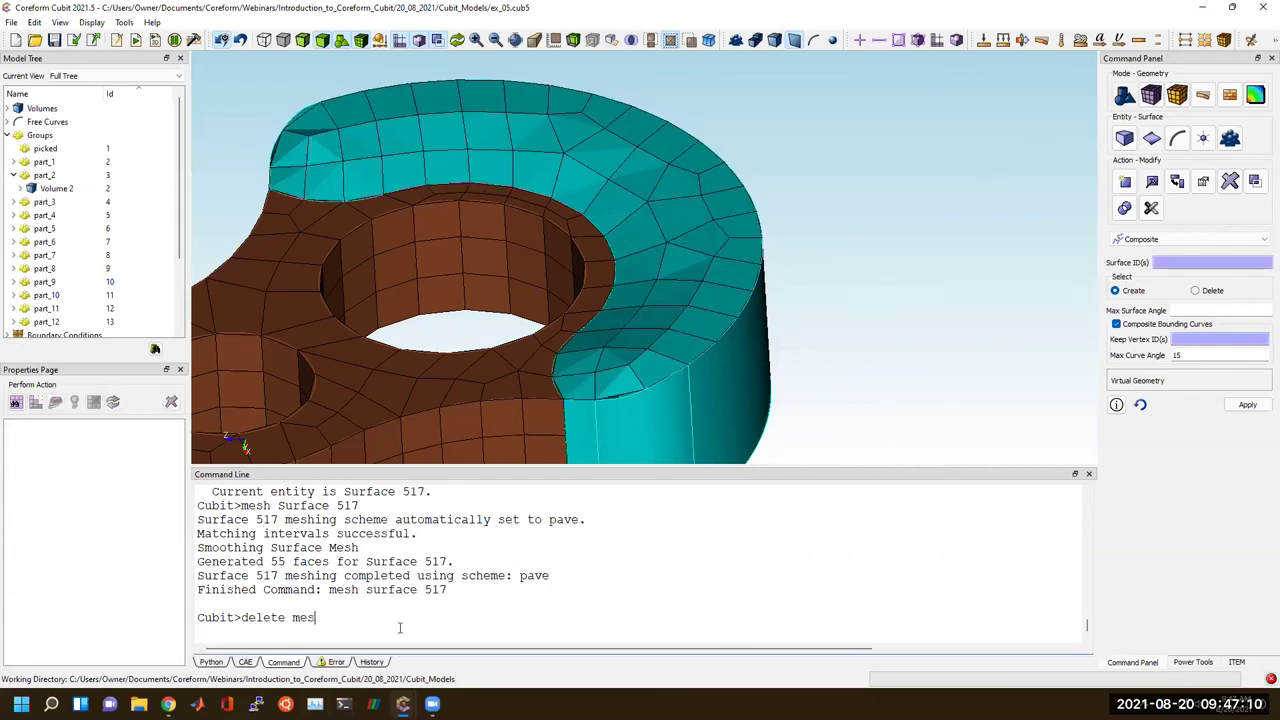
key("Return")
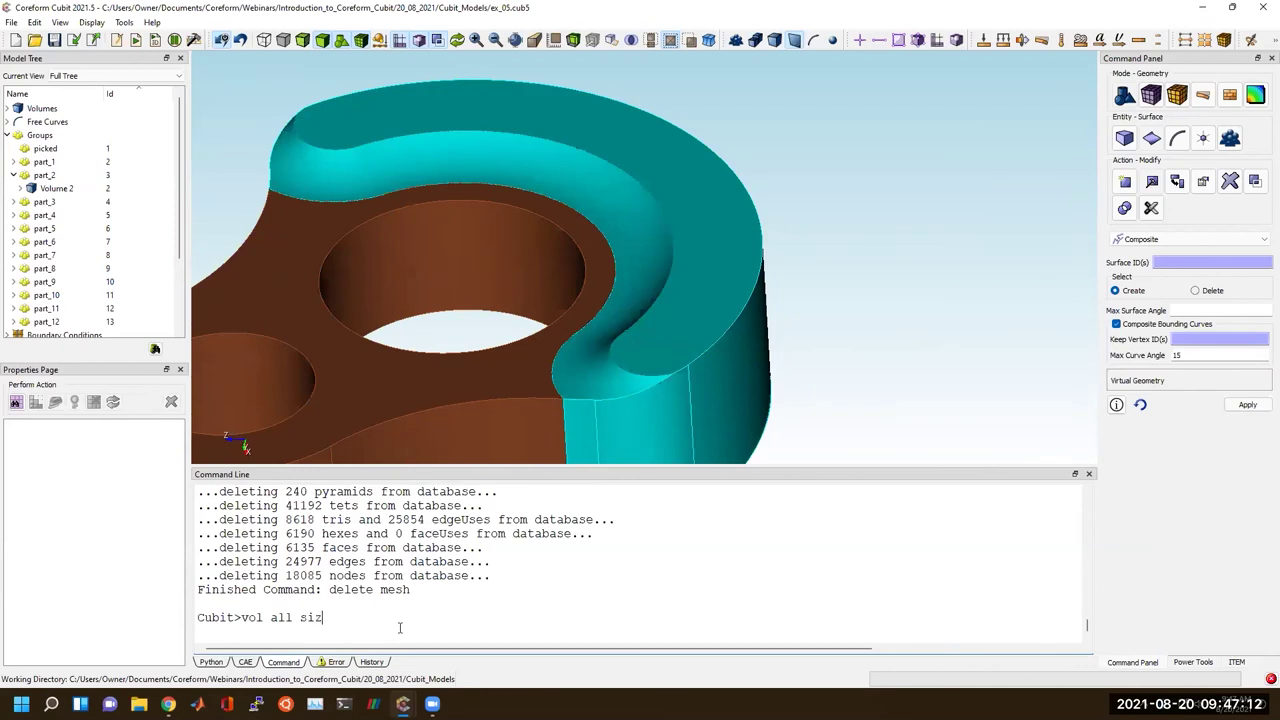
key("Return")
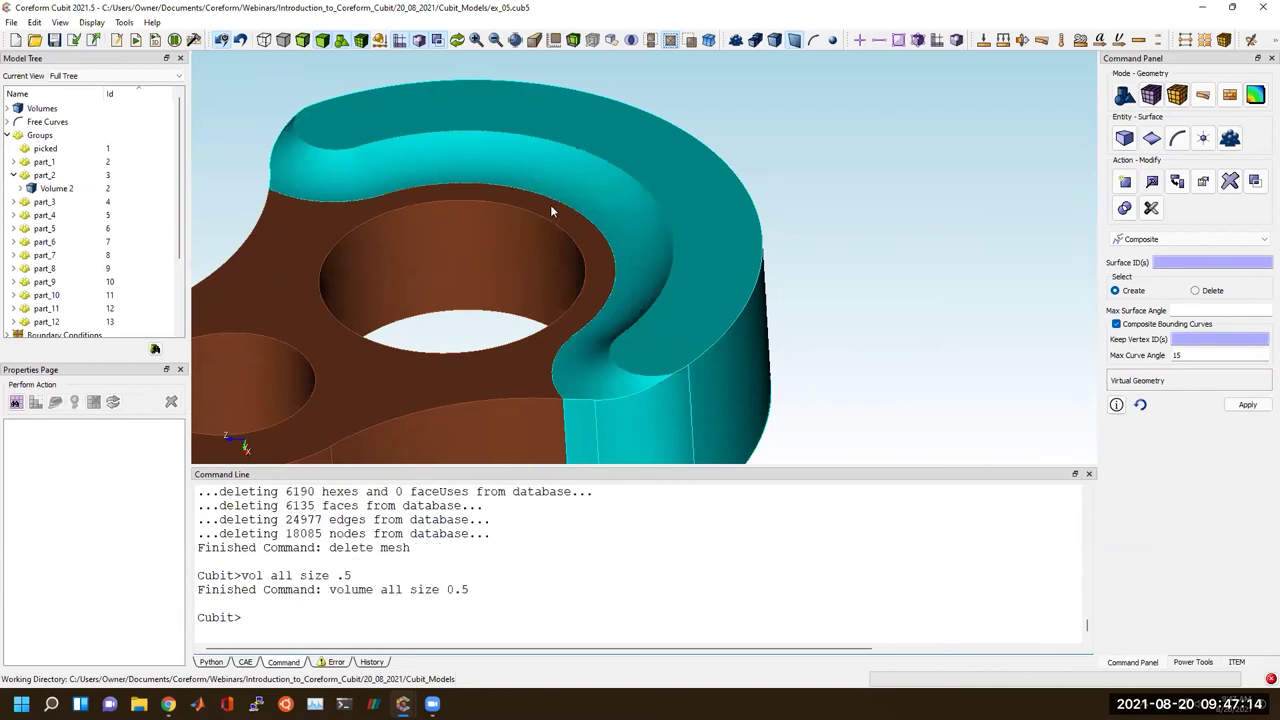
Mesh the composite counterweight surface at size 0.5 and inspect the element pattern up close.
right_click(686, 263)
left_click(765, 508)
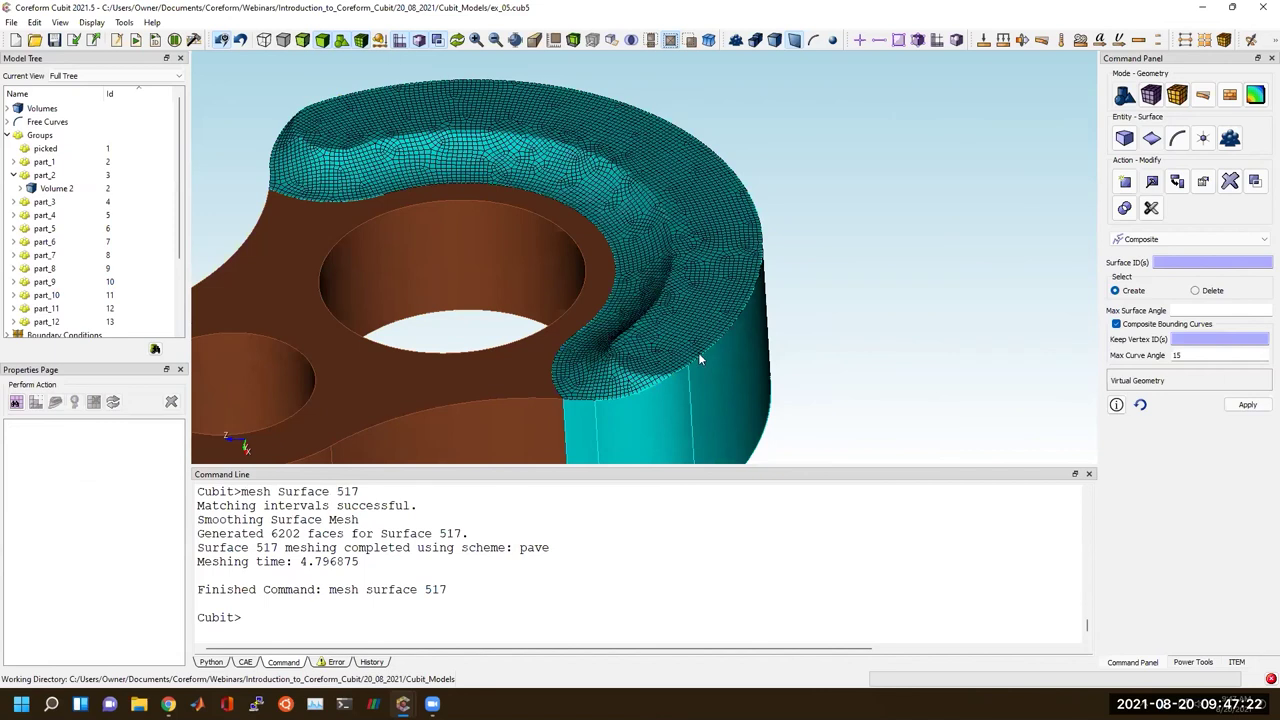
scroll(697, 358, "up", 5)
scroll(690, 364, "down", 6)
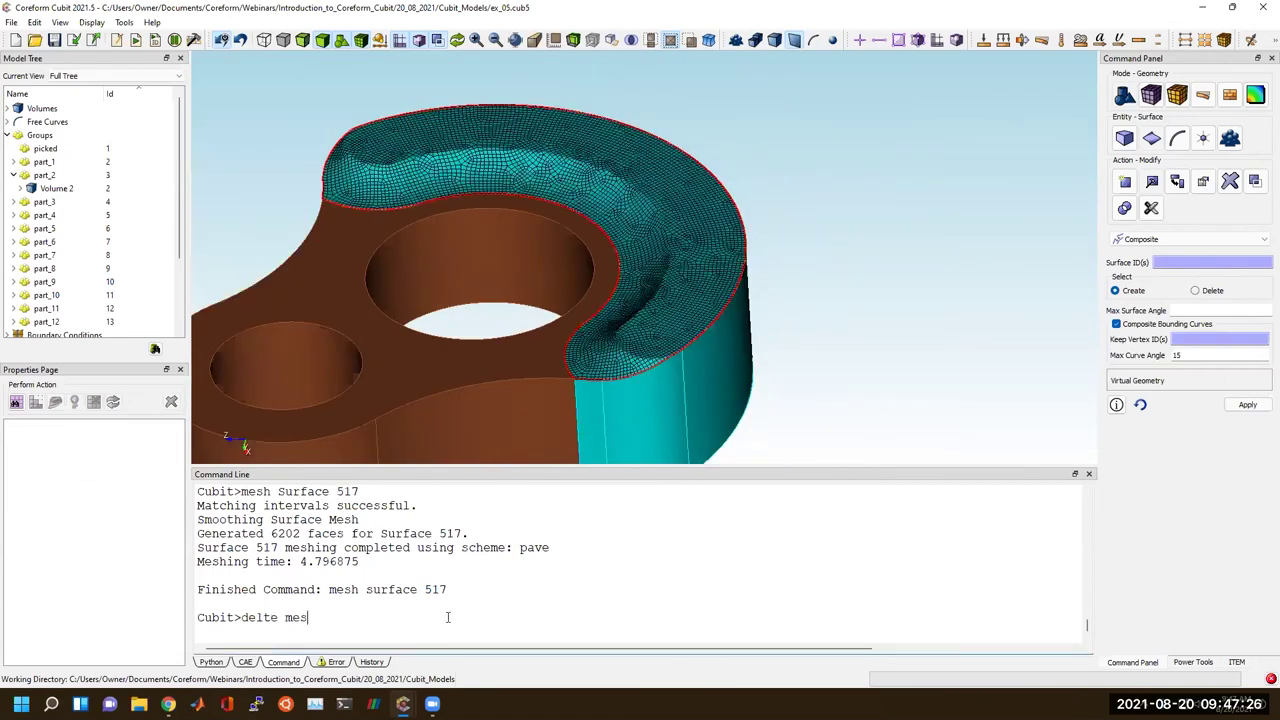
Delete the fine surface mesh and set the mesh size of all volumes to 2.
key("Left")
key("Left")
type("e")
key("Return")
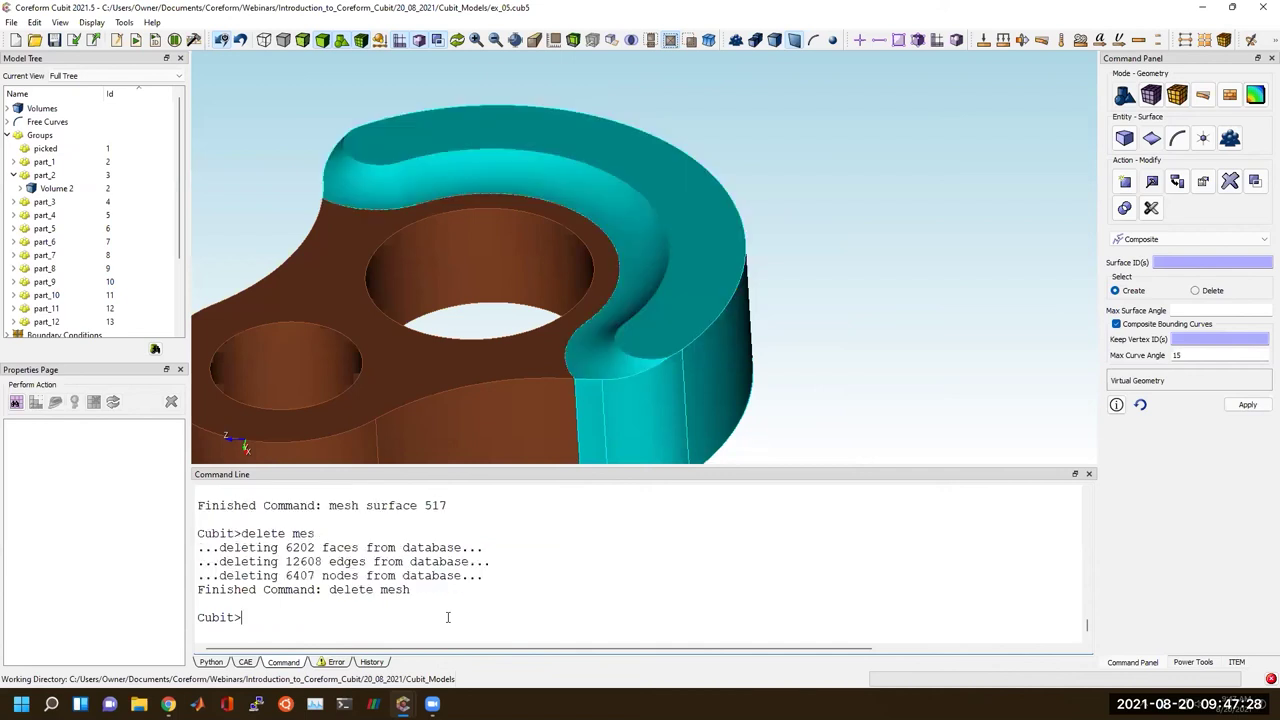
key("Up")
key("Up")
key("Up")
key("BackSpace")
type("2")
key("Return")
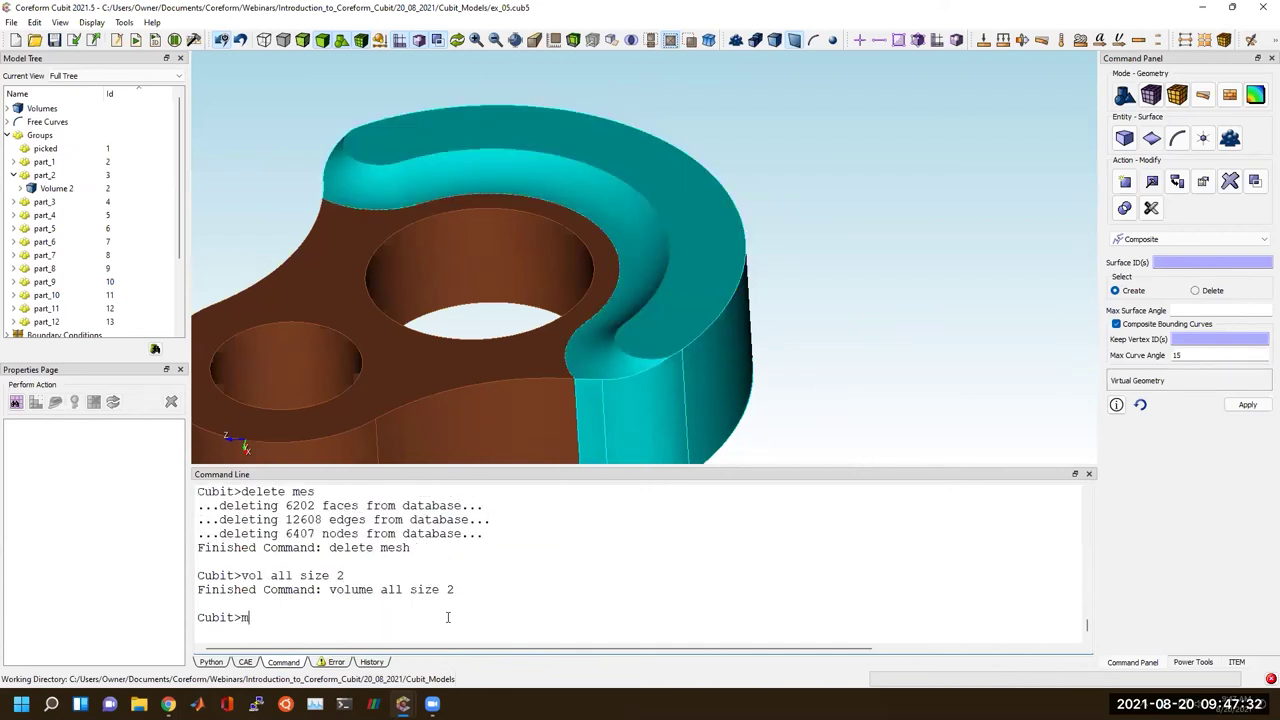
Mesh the composite counterweight surface at size 2 and examine it from the opposite side.
left_click(717, 300)
right_click(717, 300)
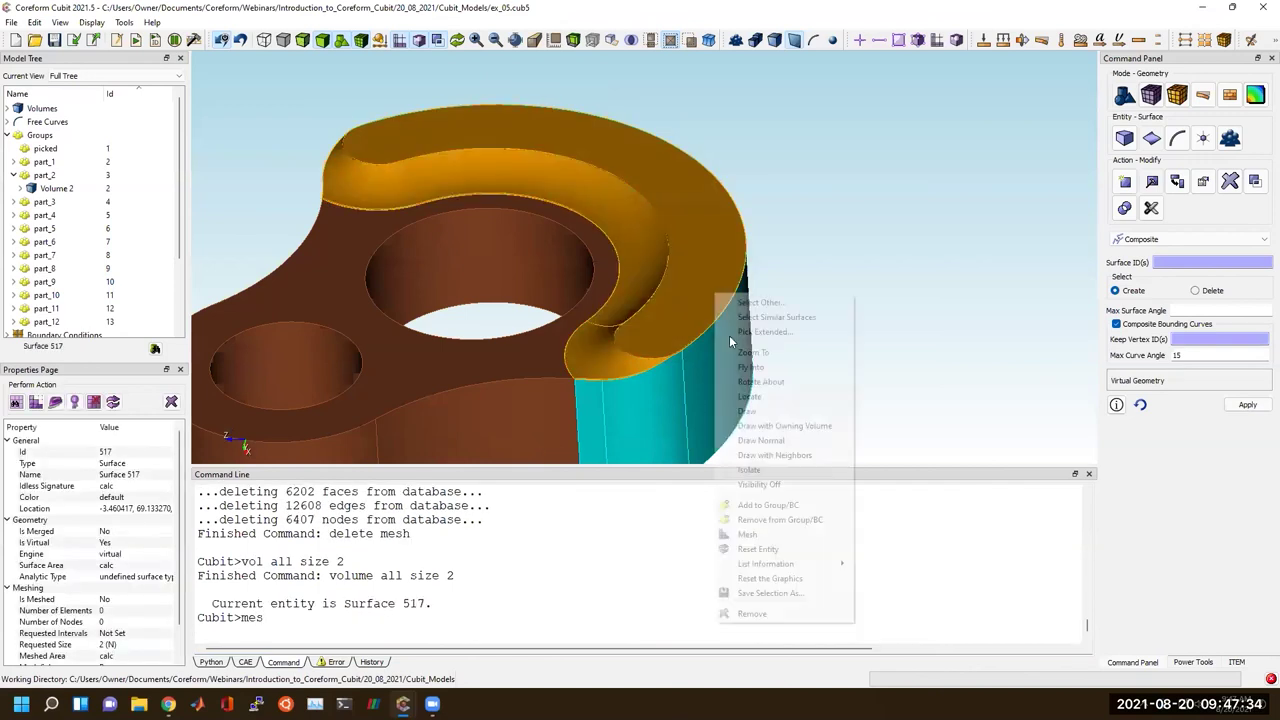
left_click(752, 536)
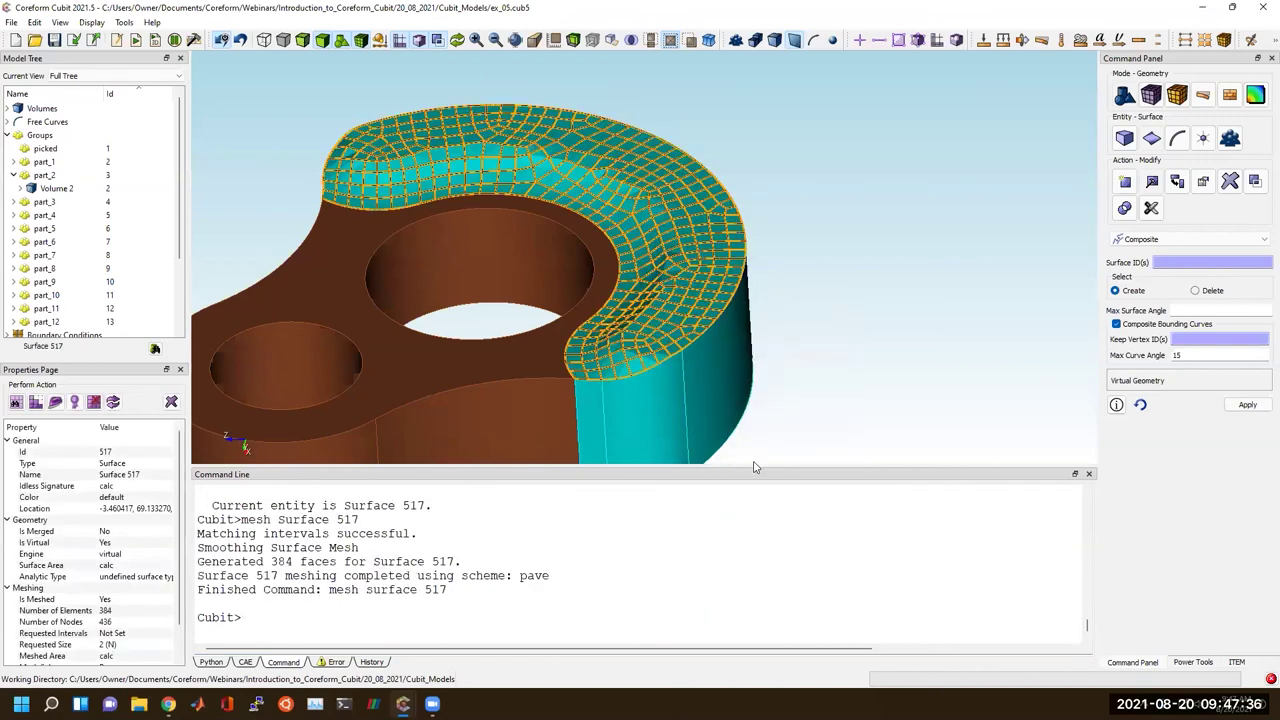
left_click(764, 395)
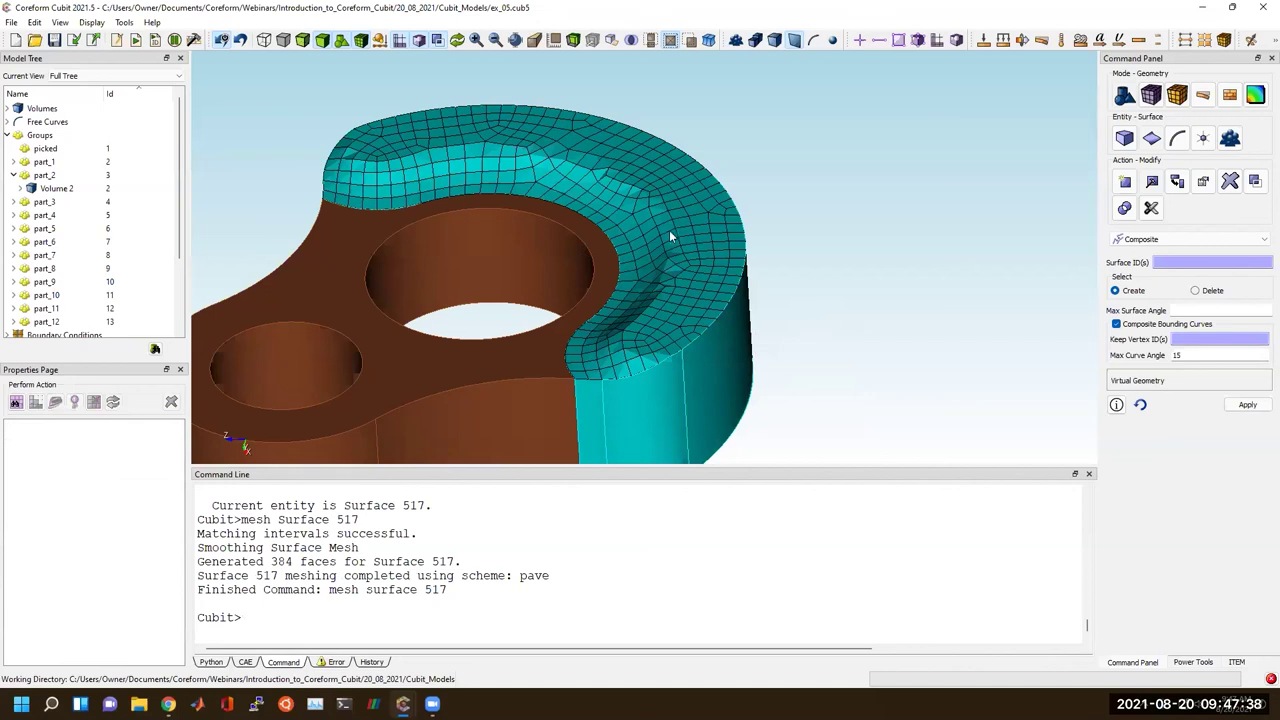
left_click_drag(668, 296, 617, 118)
left_click_drag(638, 352, 654, 188)
middle_click_drag(648, 307, 645, 231)
Delete the size 2 mesh from the composite counterweight surface.
left_click(498, 614)
type("delete mesh")
key("Return")
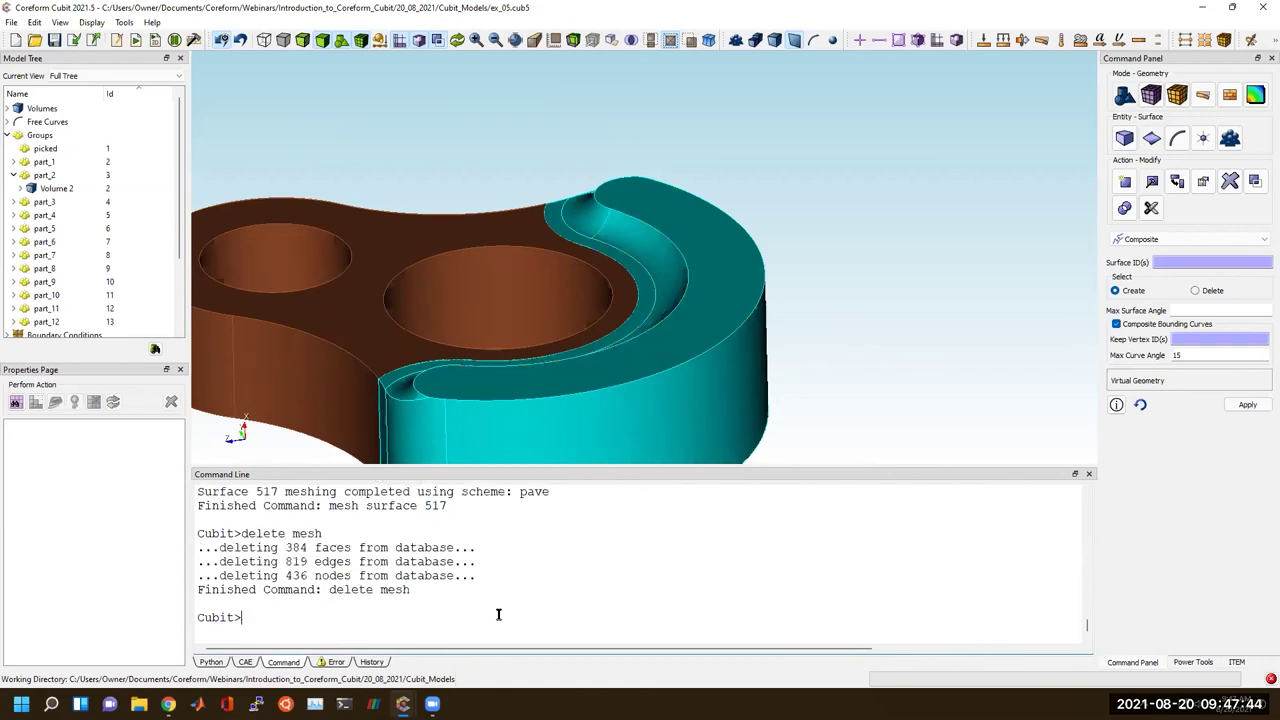
Choose the Sweep meshing scheme for the counterweight, volume 4.
left_click(1152, 95)
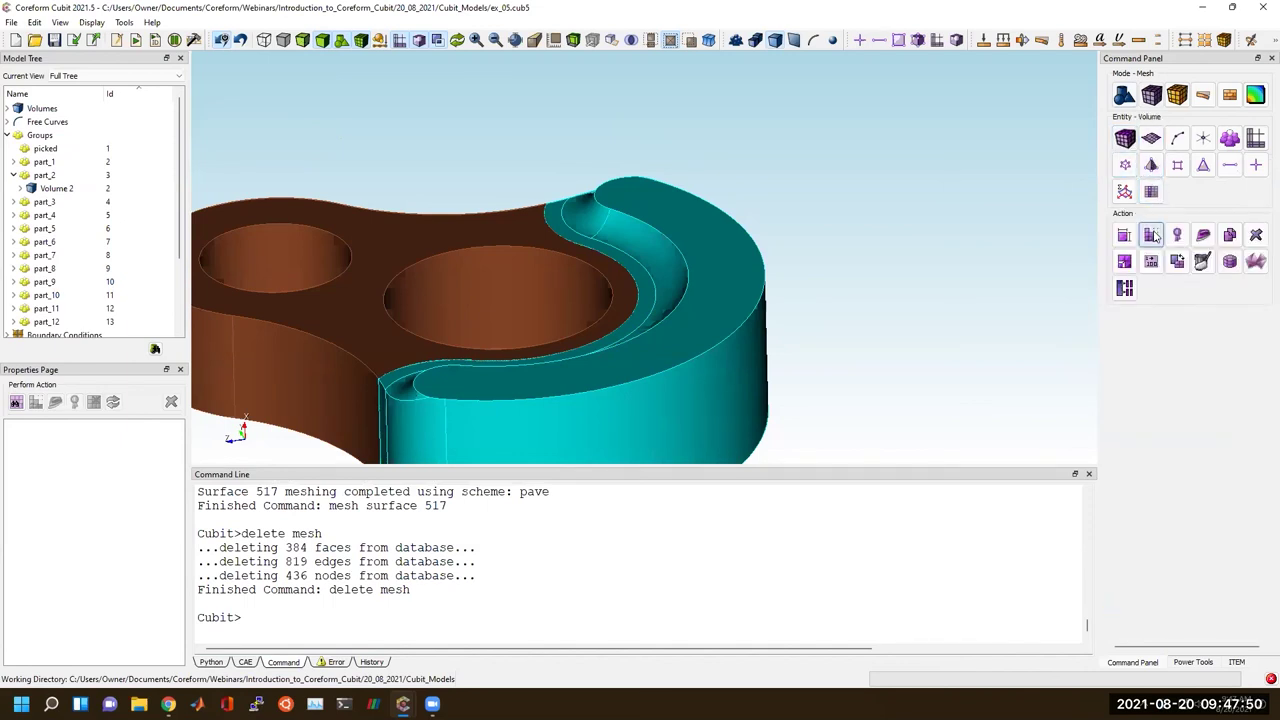
left_click(1152, 320)
left_click(1150, 362)
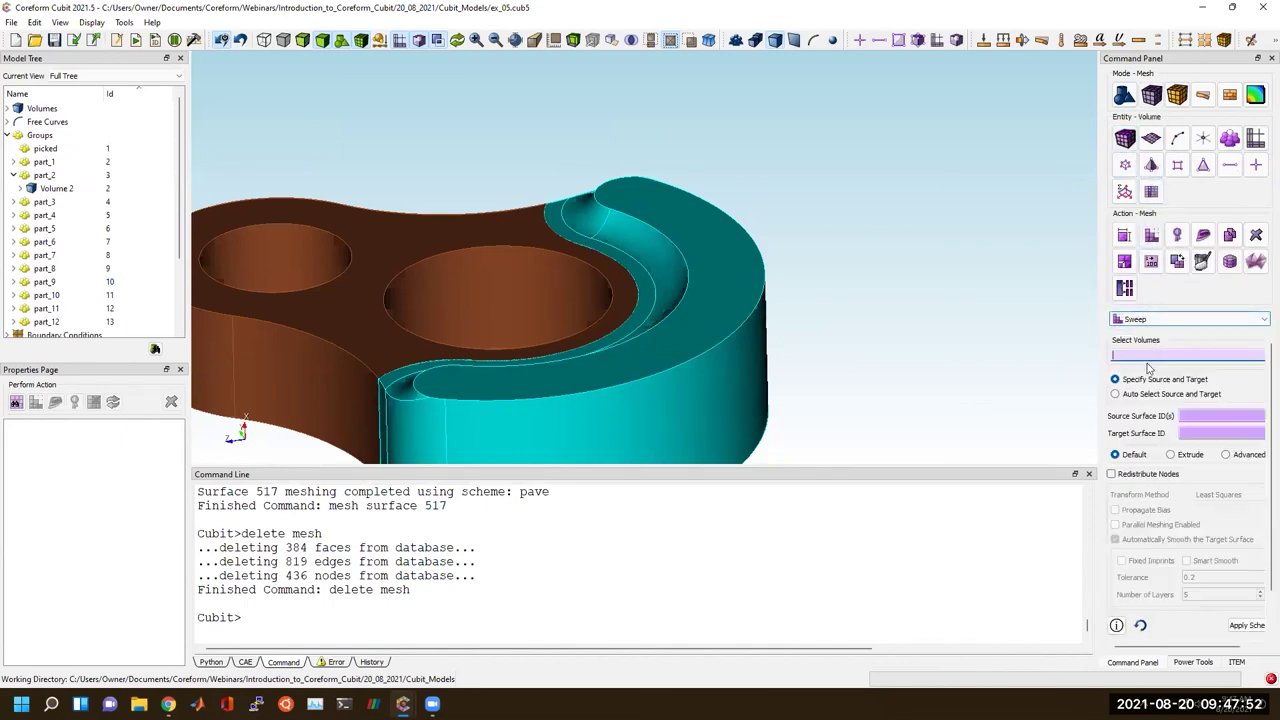
left_click(706, 381)
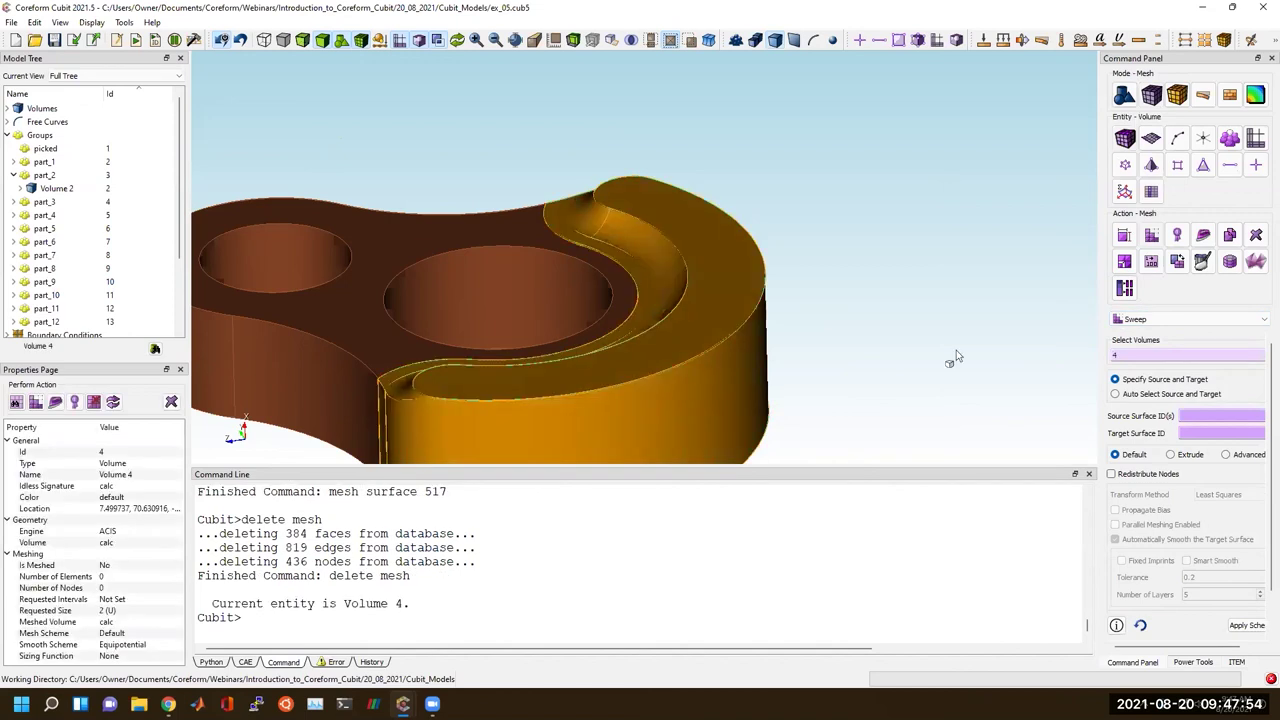
Specify the counterweight's grooved-side faces, surfaces 509, 56, 54, 55 and 60, as the sweep sources.
left_click(1201, 416)
left_click(567, 224)
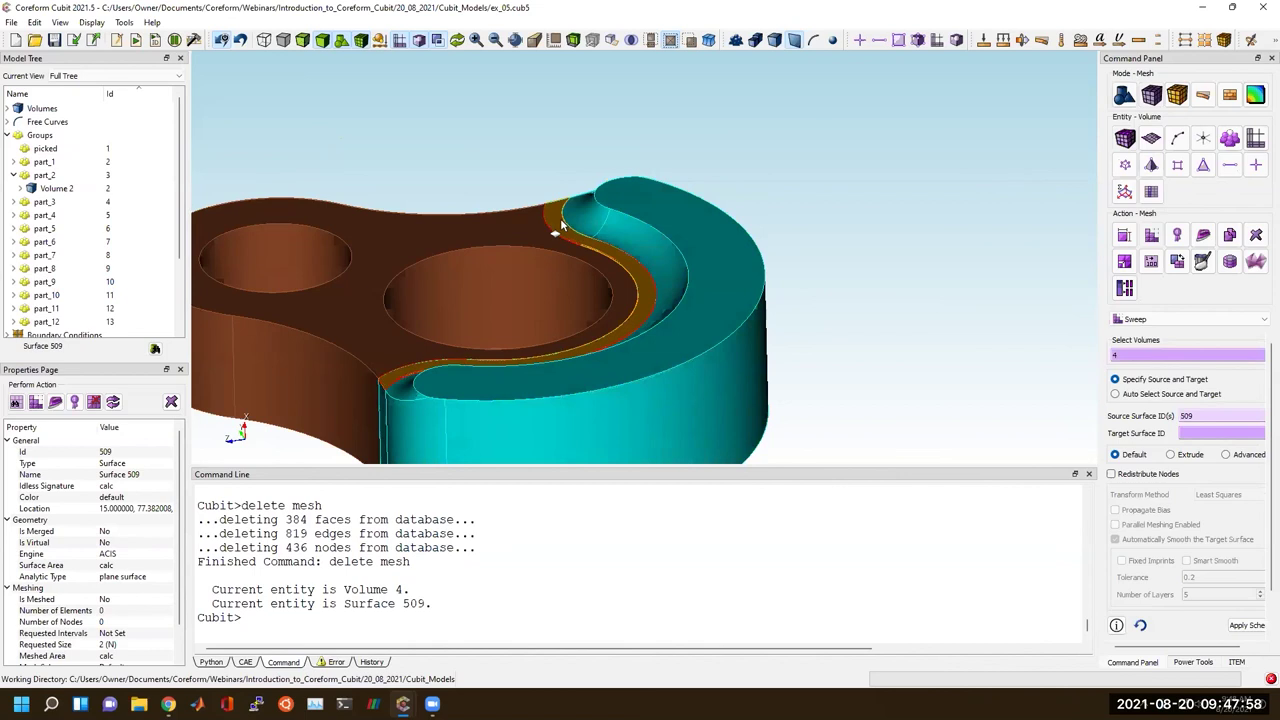
right_click(564, 223)
key("Escape")
left_click(578, 220, "ctrl")
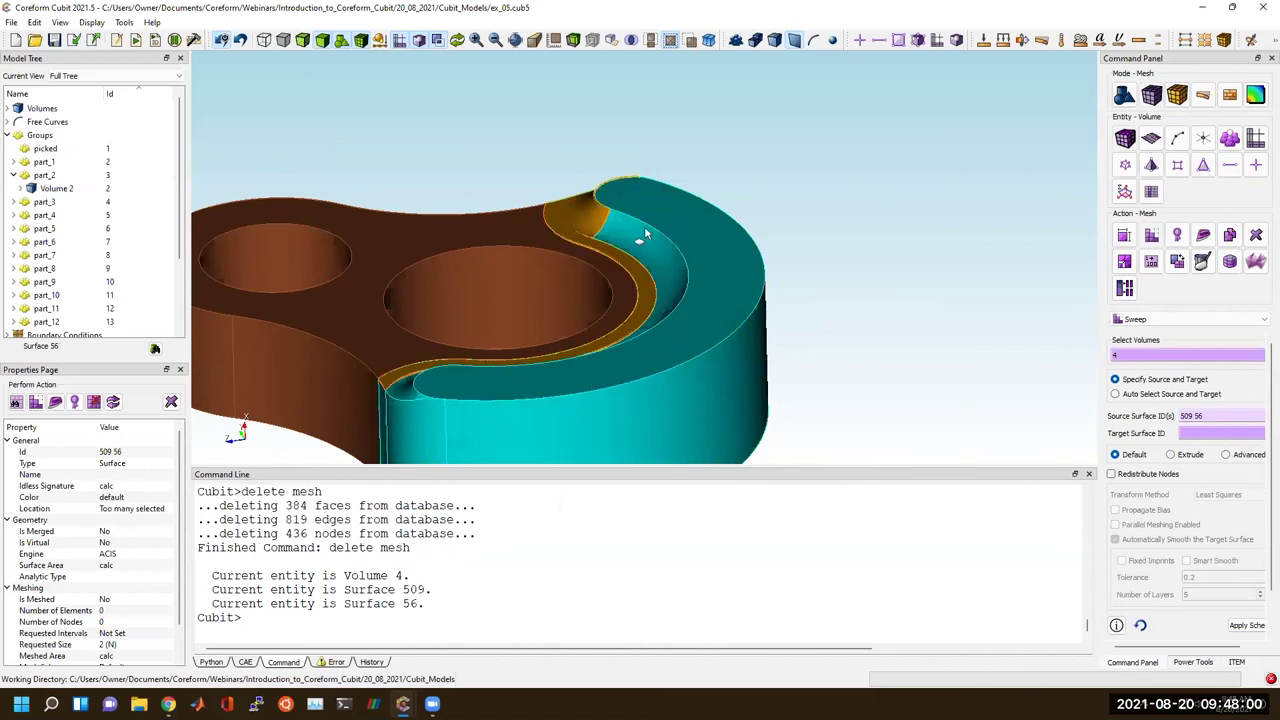
left_click(662, 236, "ctrl")
left_click(676, 230, "ctrl")
left_click_drag(690, 315, 752, 318)
left_click(455, 376, "ctrl")
left_click(442, 374, "ctrl")
left_click(488, 370, "ctrl")
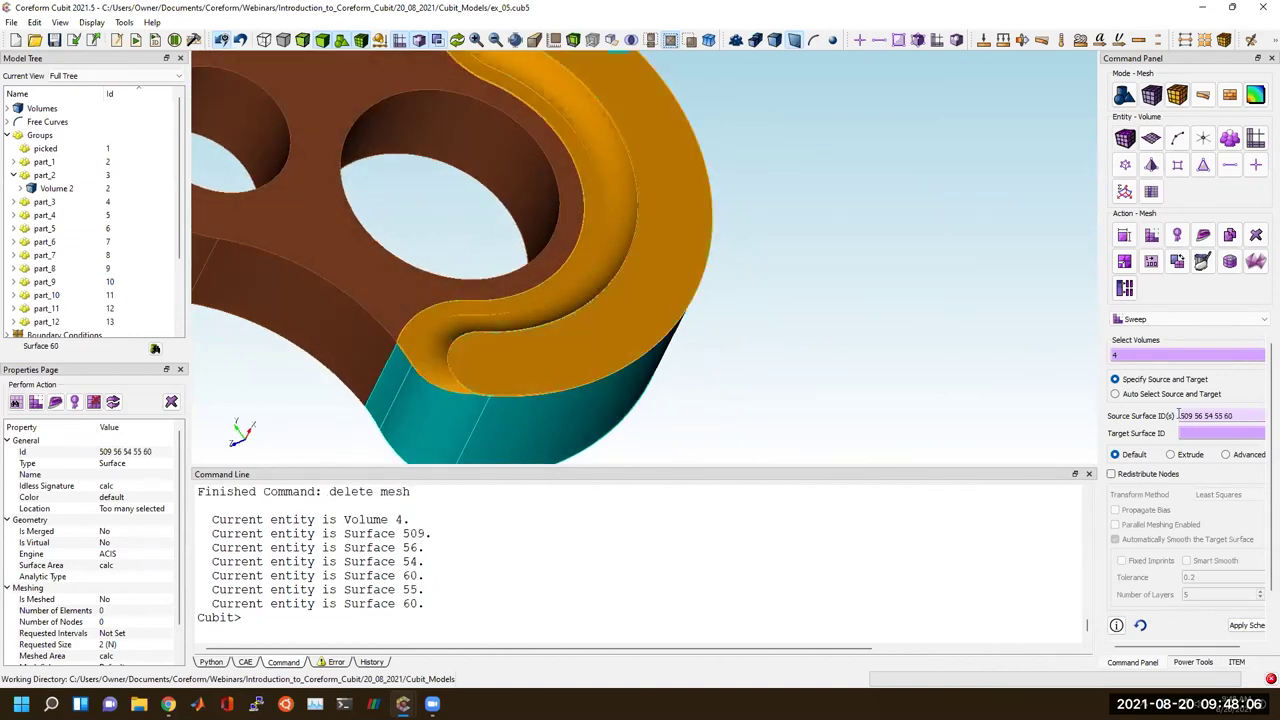
Set composite surface 517 as the sweep target, apply the scheme, and mesh the counterweight volume.
left_click(1216, 433)
left_click_drag(546, 343, 636, 228)
left_click(461, 315)
left_click_drag(494, 317, 580, 309)
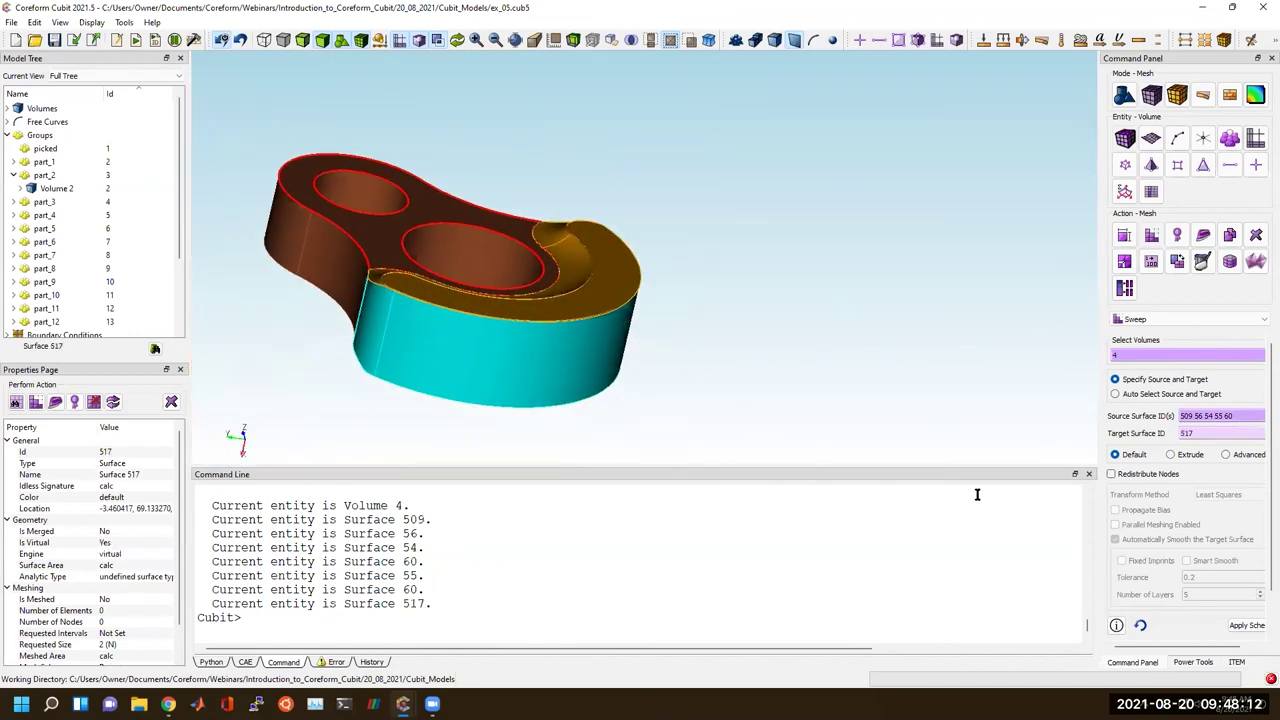
left_click(1247, 626)
left_click(1251, 629)
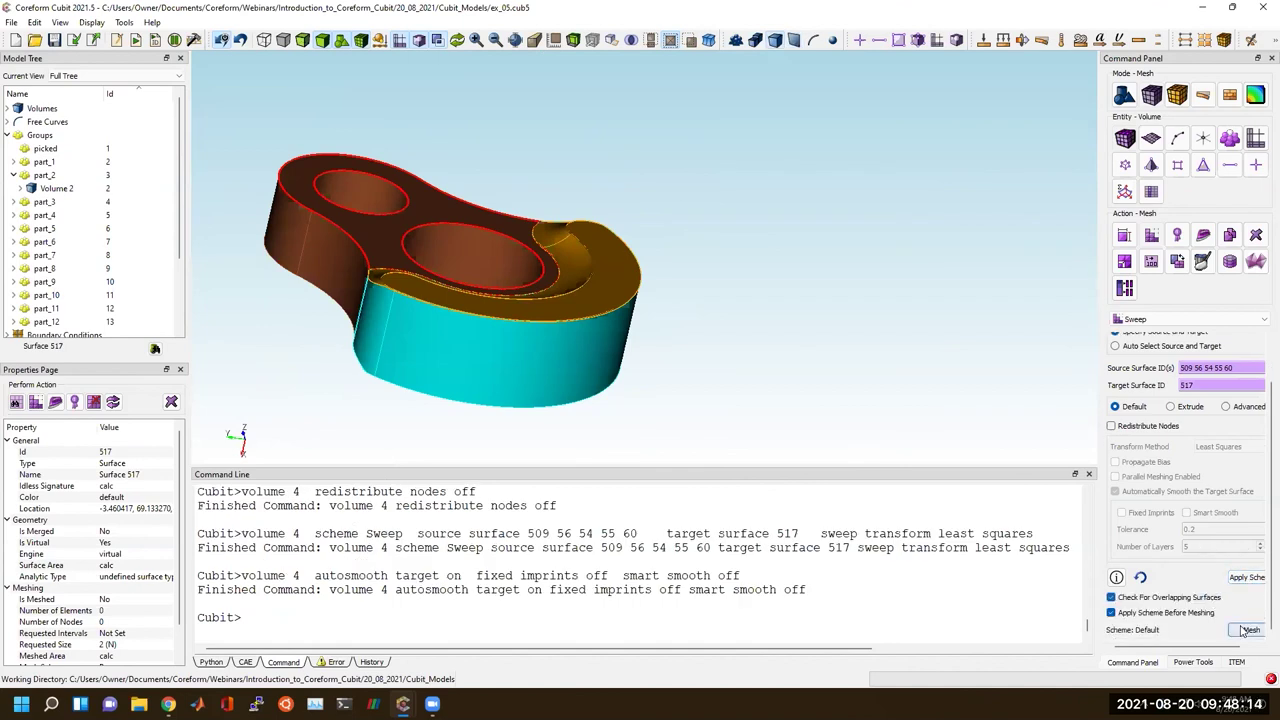
left_click_drag(865, 410, 514, 391)
scroll(487, 405, "up", 3)
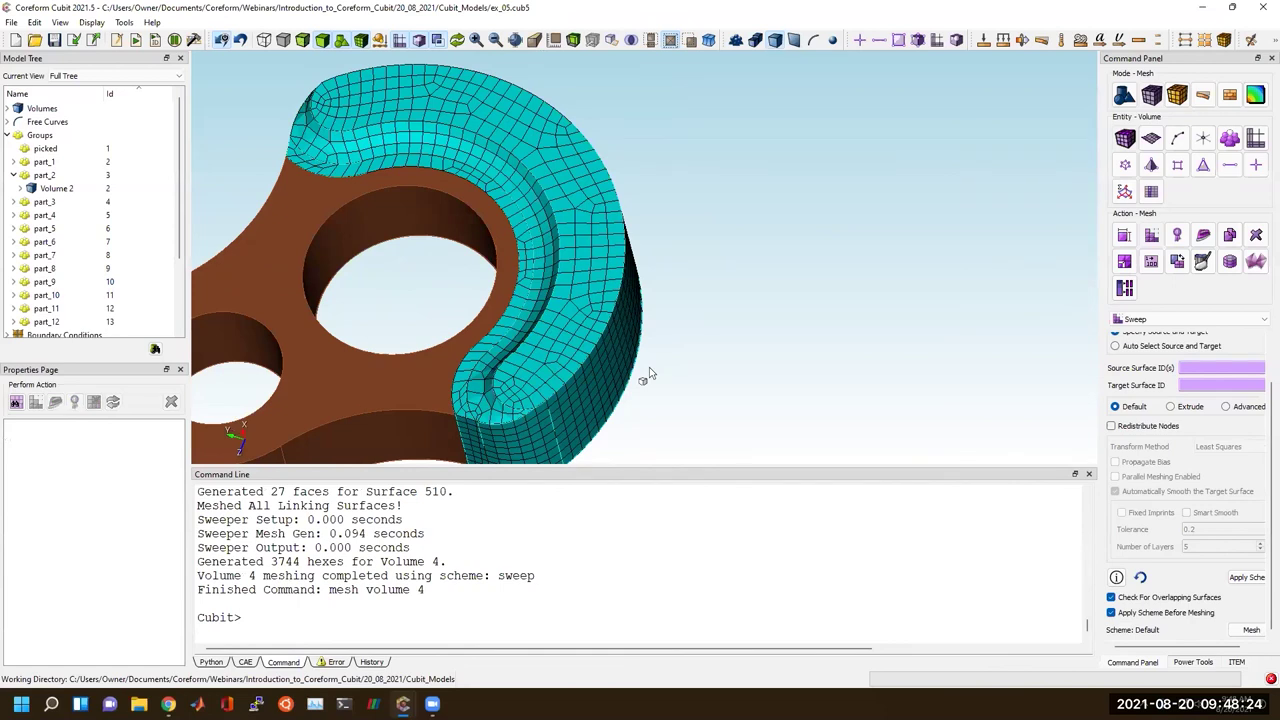
Delete the counterweight's swept hex mesh with the delete mesh command.
middle_click_drag(452, 351, 634, 318)
left_click(634, 541)
type("delet ")
type(" mesh")
key("Return")
scroll(779, 427, "down", 2)
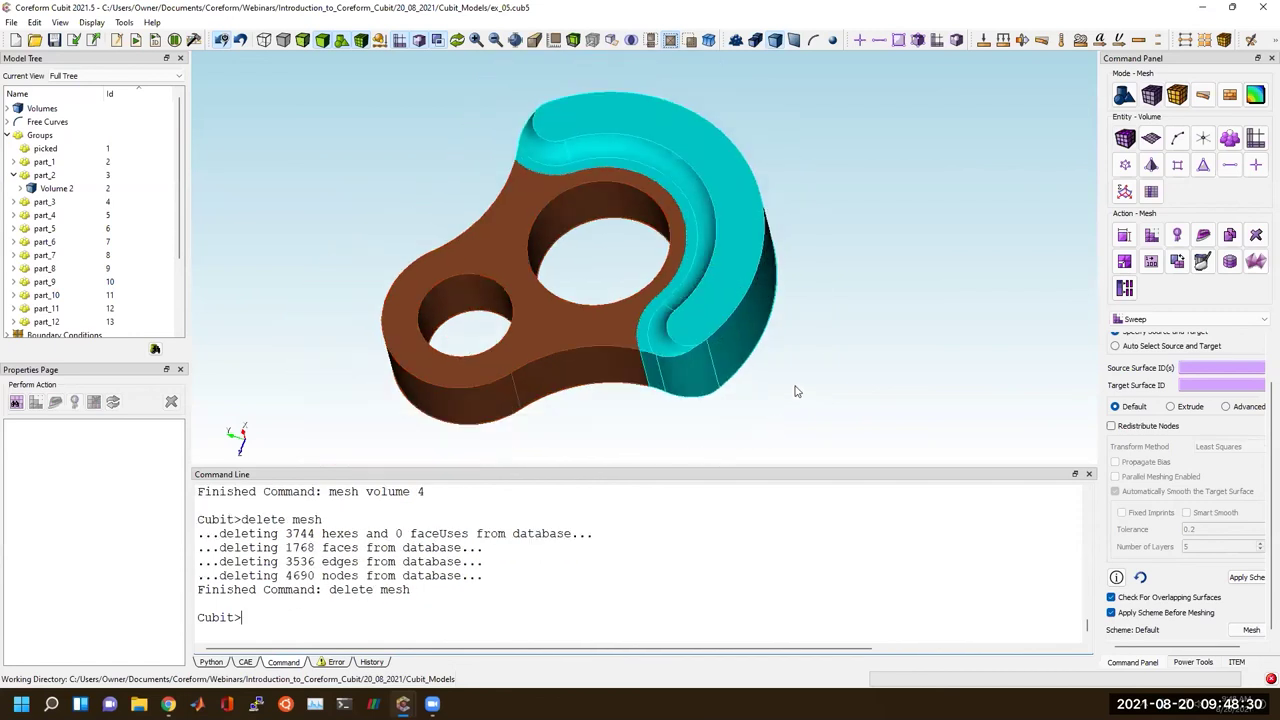
Imprint and merge the counterweight with the crank web, volumes 4 and 16.
left_click(1125, 97)
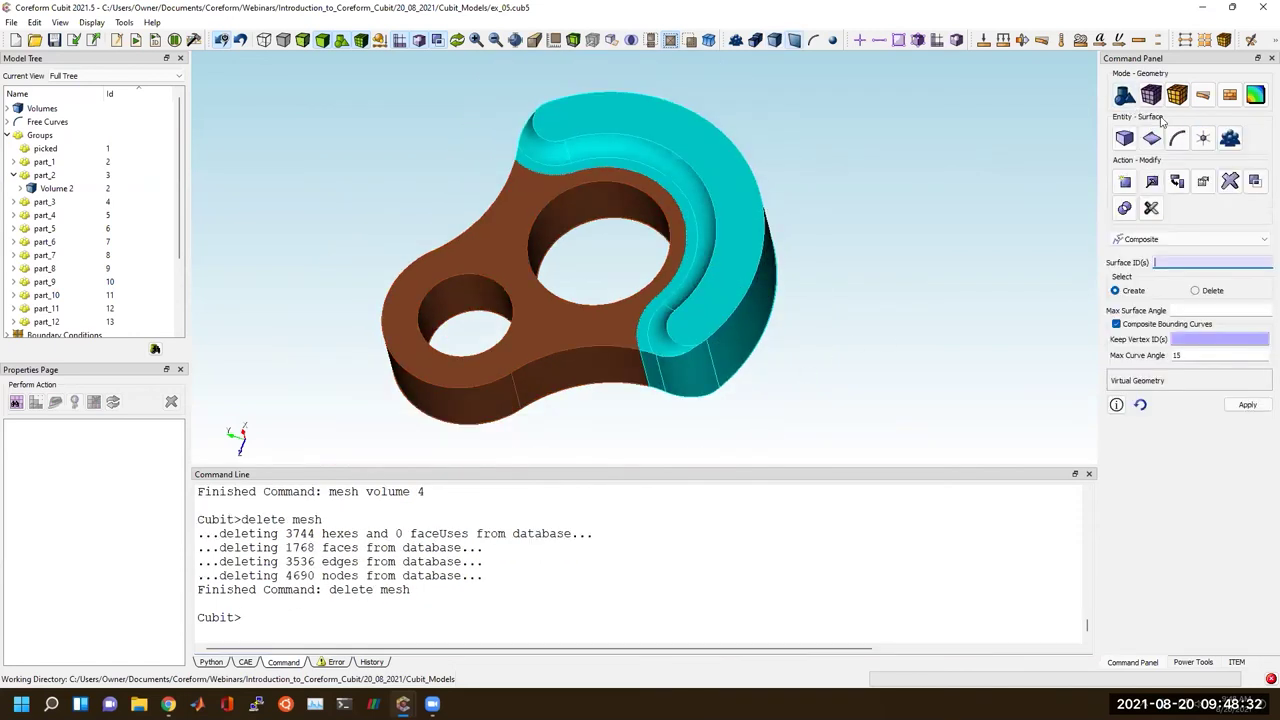
left_click(1255, 181)
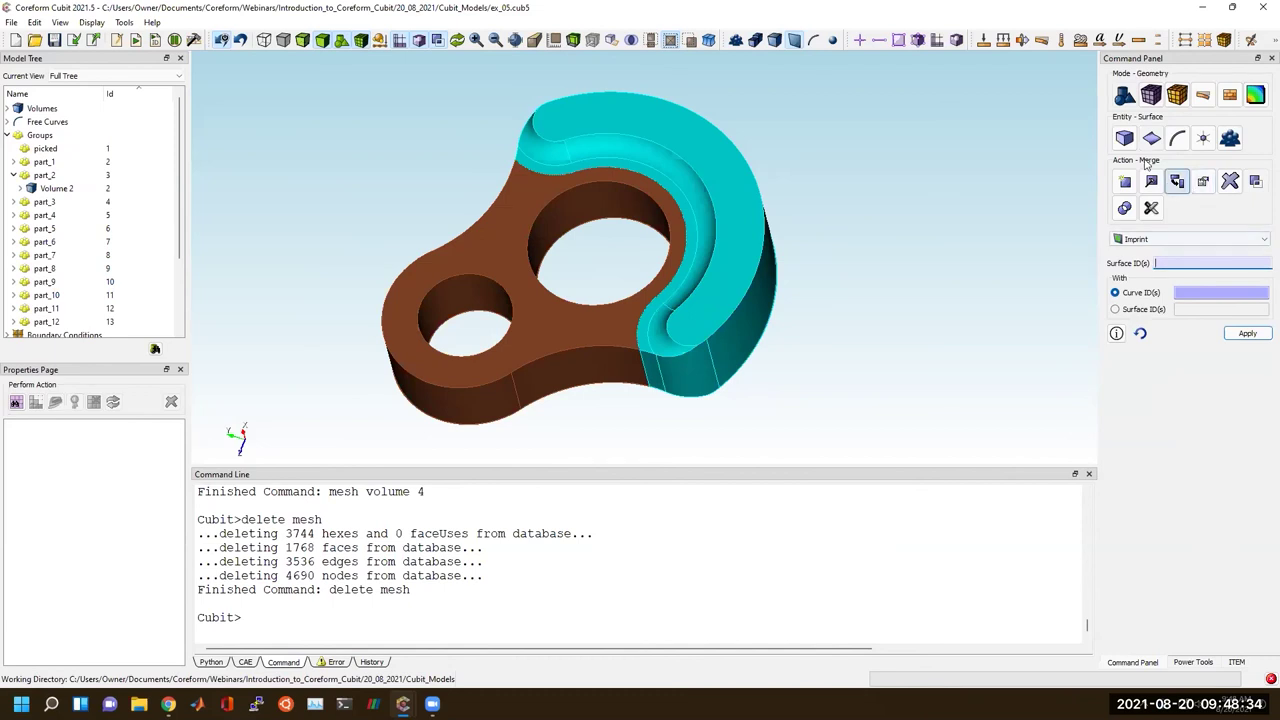
left_click(1125, 138)
left_click(1227, 244)
left_click(1195, 261)
left_click(727, 330)
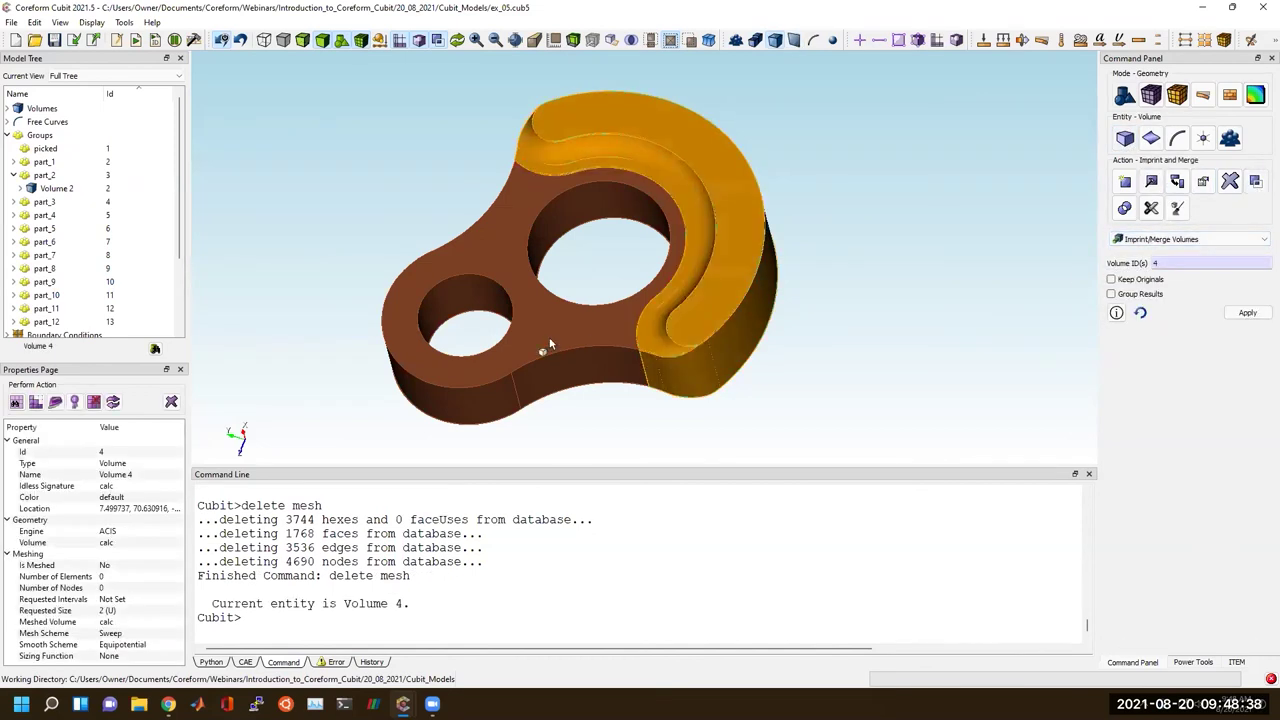
left_click(543, 345, "ctrl")
left_click(1240, 312)
left_click(912, 346)
Try to mesh volumes 16 and 4 together with their current schemes.
left_click(664, 352)
left_click(666, 336, "ctrl")
right_click(663, 332)
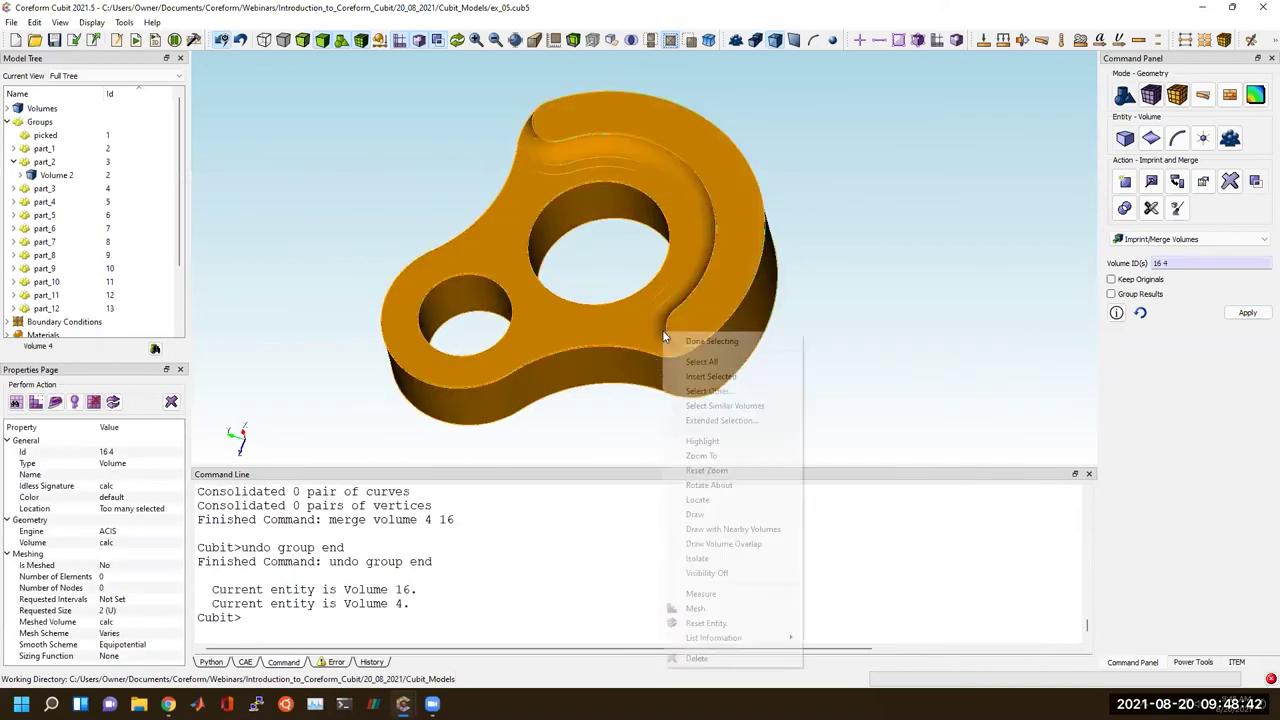
left_click(697, 608)
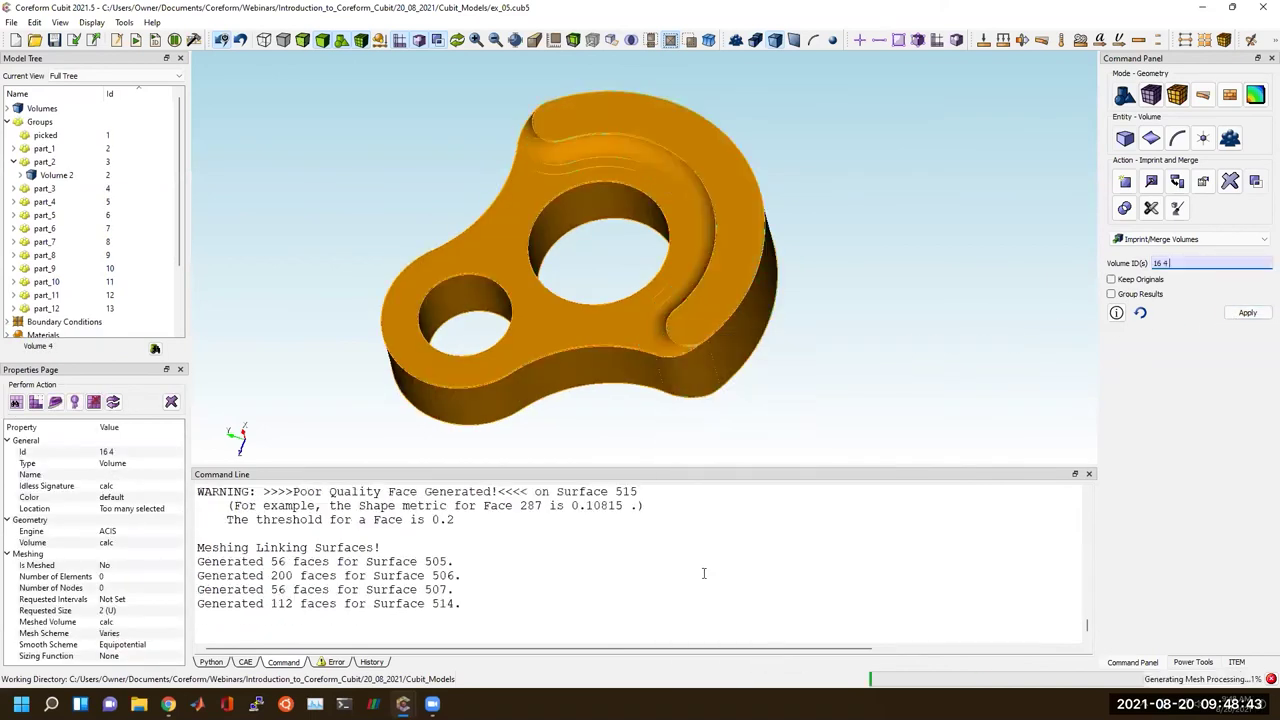
left_click(680, 428)
Delete the mesh generated on the merged volumes with the delete mesh command.
left_click(518, 555)
type("deel")
key("BackSpace")
key("BackSpace")
type("lete mesh")
key("Return")
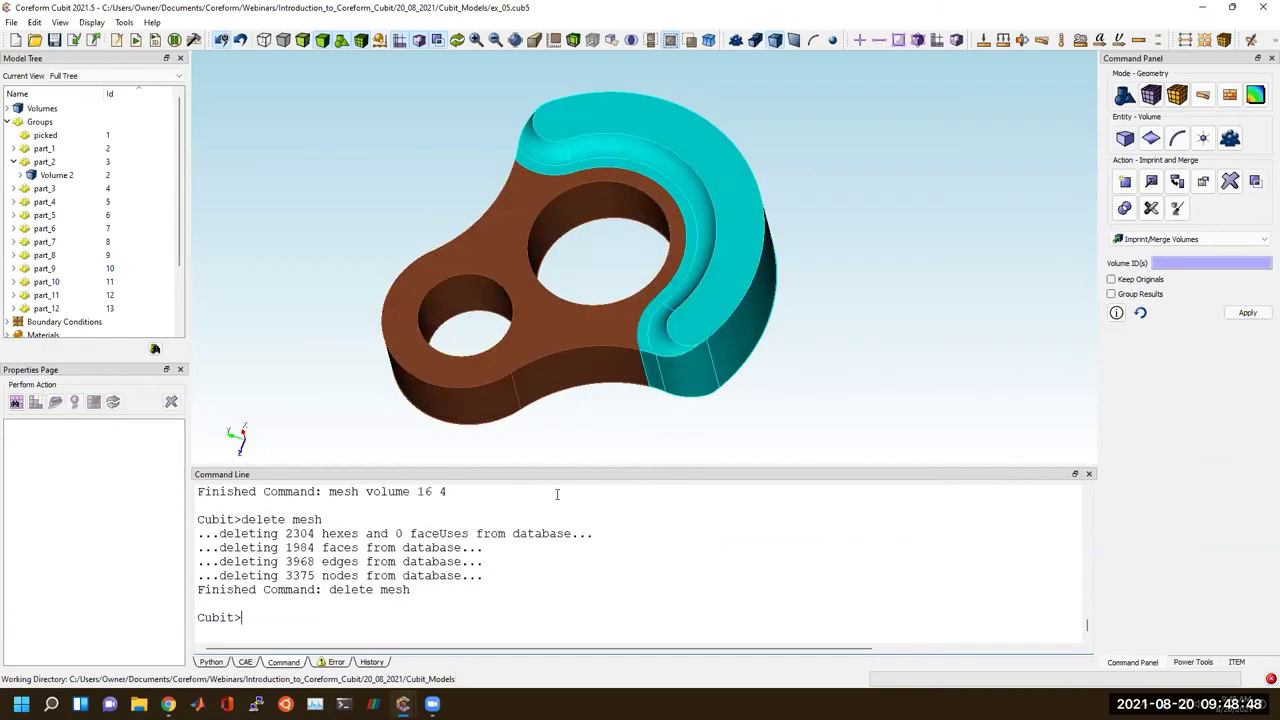
Try to mesh the counterweight, volume 4, on its own without specifying a scheme.
left_click(688, 298)
right_click(690, 300)
left_click(740, 537)
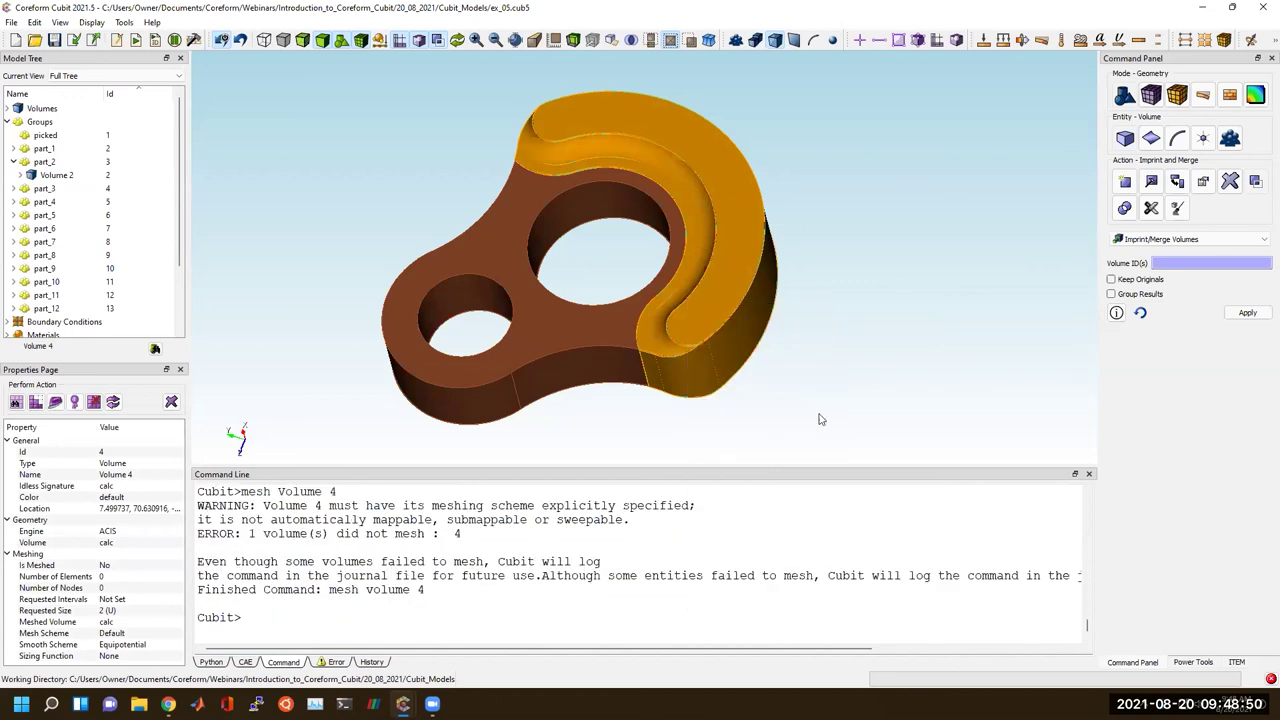
Set up a sweep of volume 4 with surfaces 60, 55, 509, 54 and 56 as the sources.
left_click(1151, 94)
left_click(1127, 138)
left_click(672, 361)
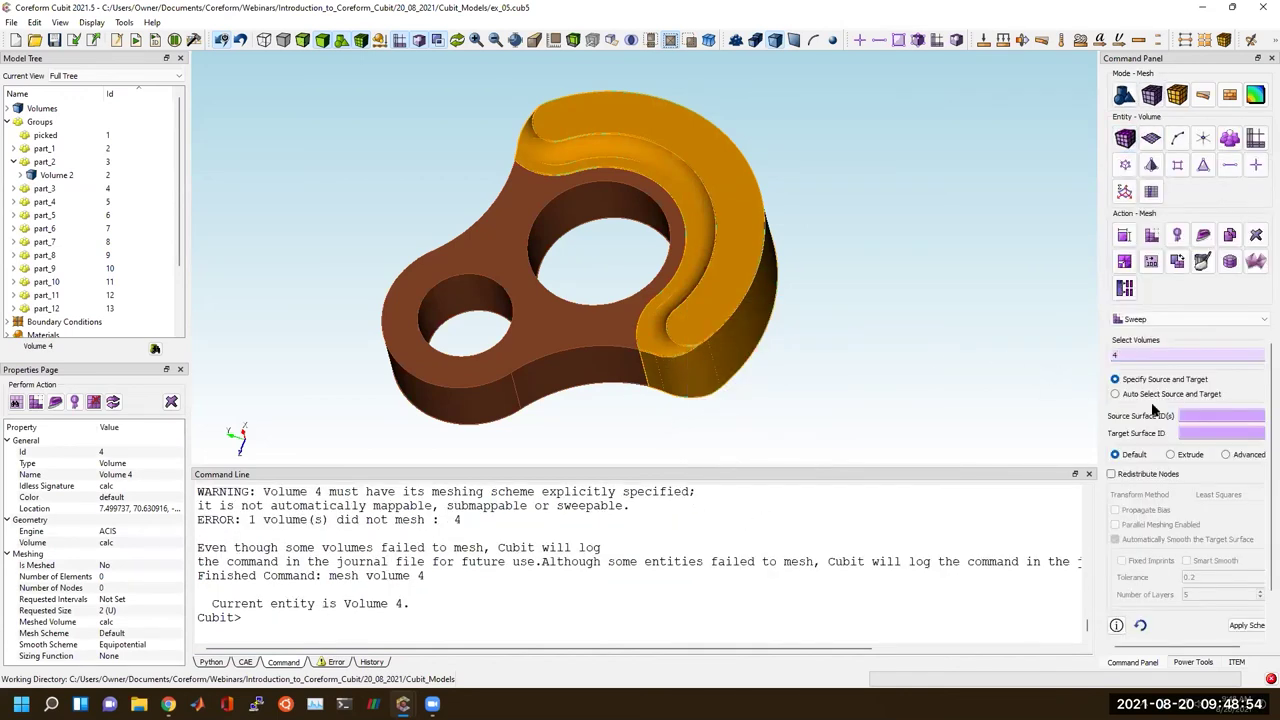
left_click(1220, 415)
left_click(715, 300)
left_click(645, 343)
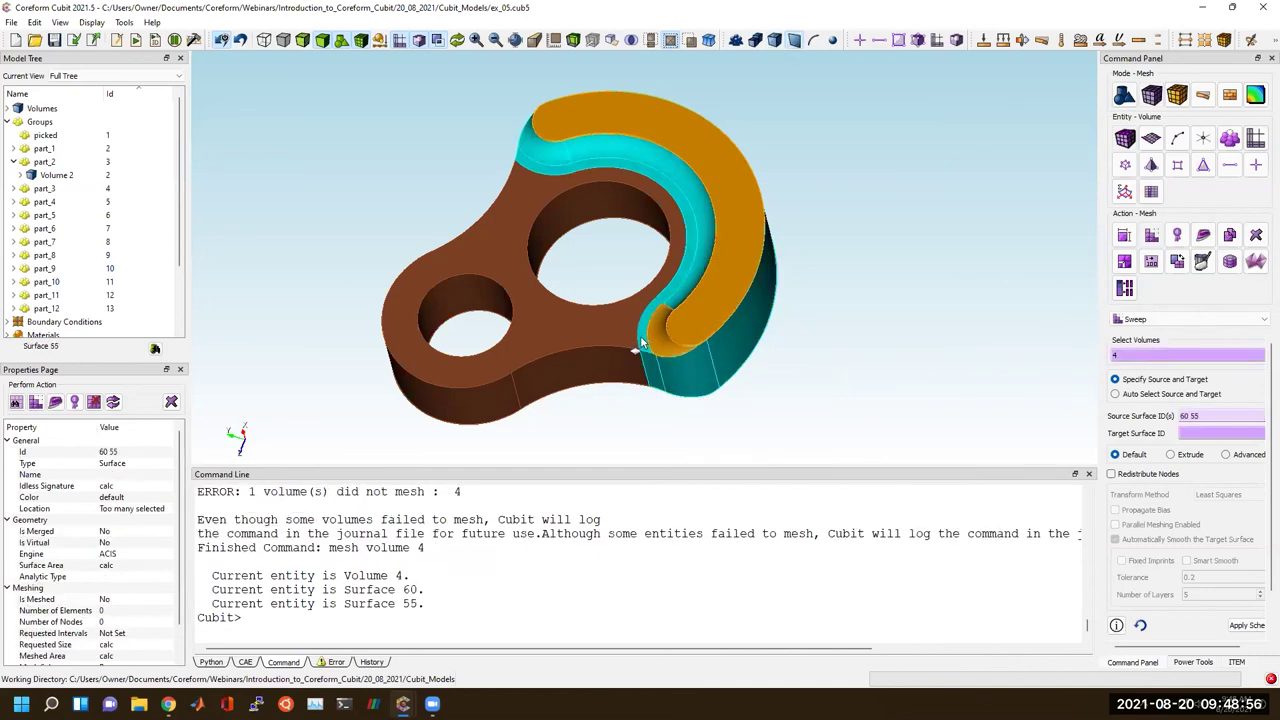
left_click(668, 305, "ctrl")
middle_click_drag(661, 276, 631, 253)
scroll(586, 366, "up", 3)
key("Tab")
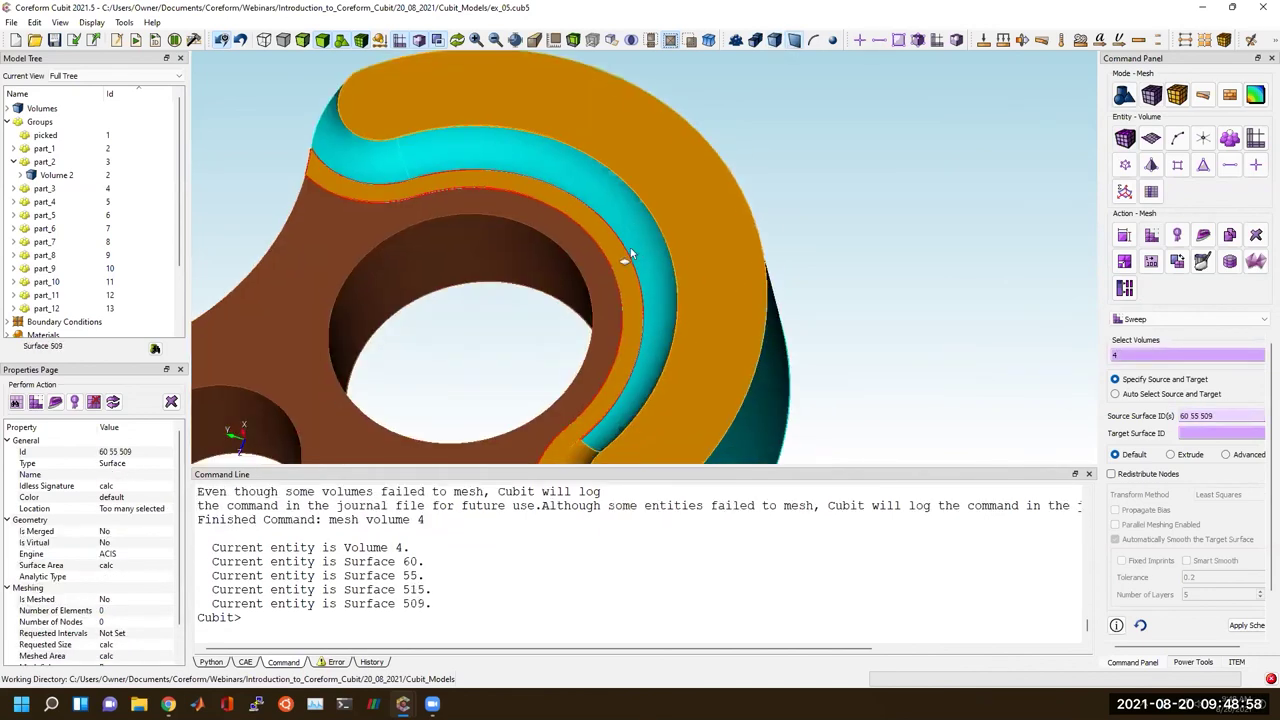
left_click(633, 253)
left_click(348, 160)
scroll(590, 280, "down", 3)
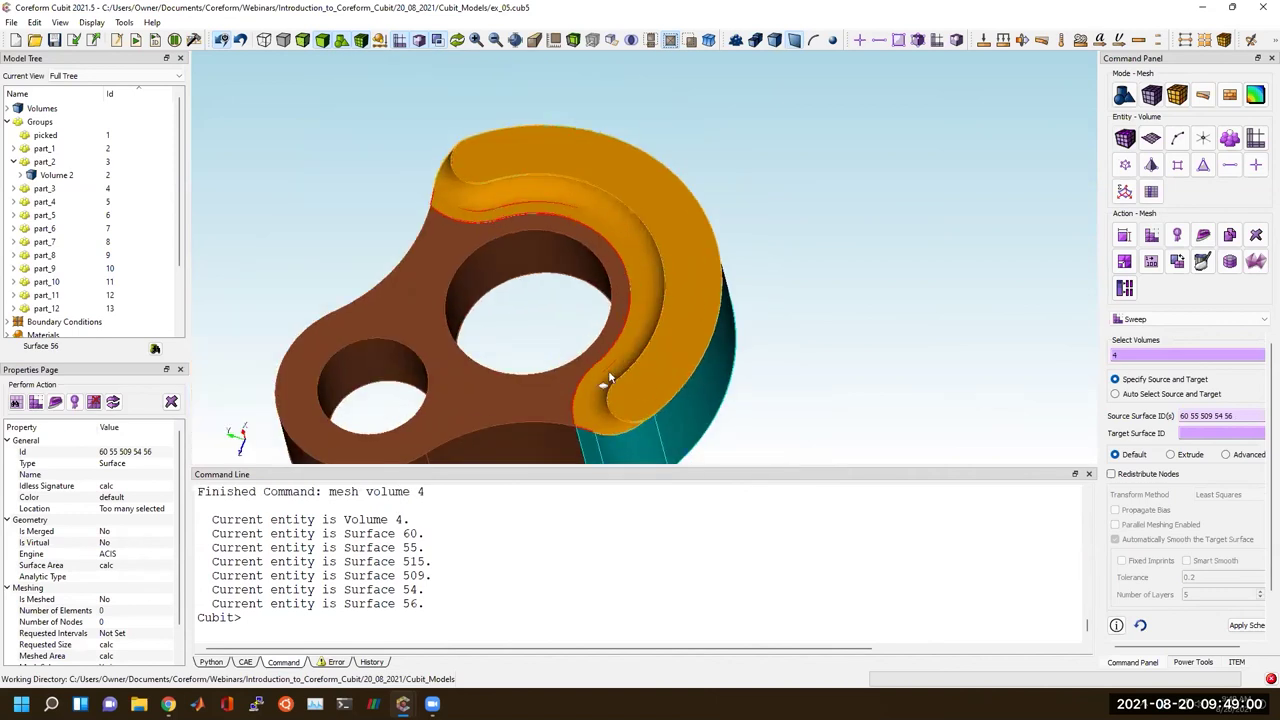
Set surface 517 on the counterweight's opposite side as the target, apply the sweep scheme, and mesh volume 4.
left_click(1243, 431)
left_click_drag(614, 336, 598, 126)
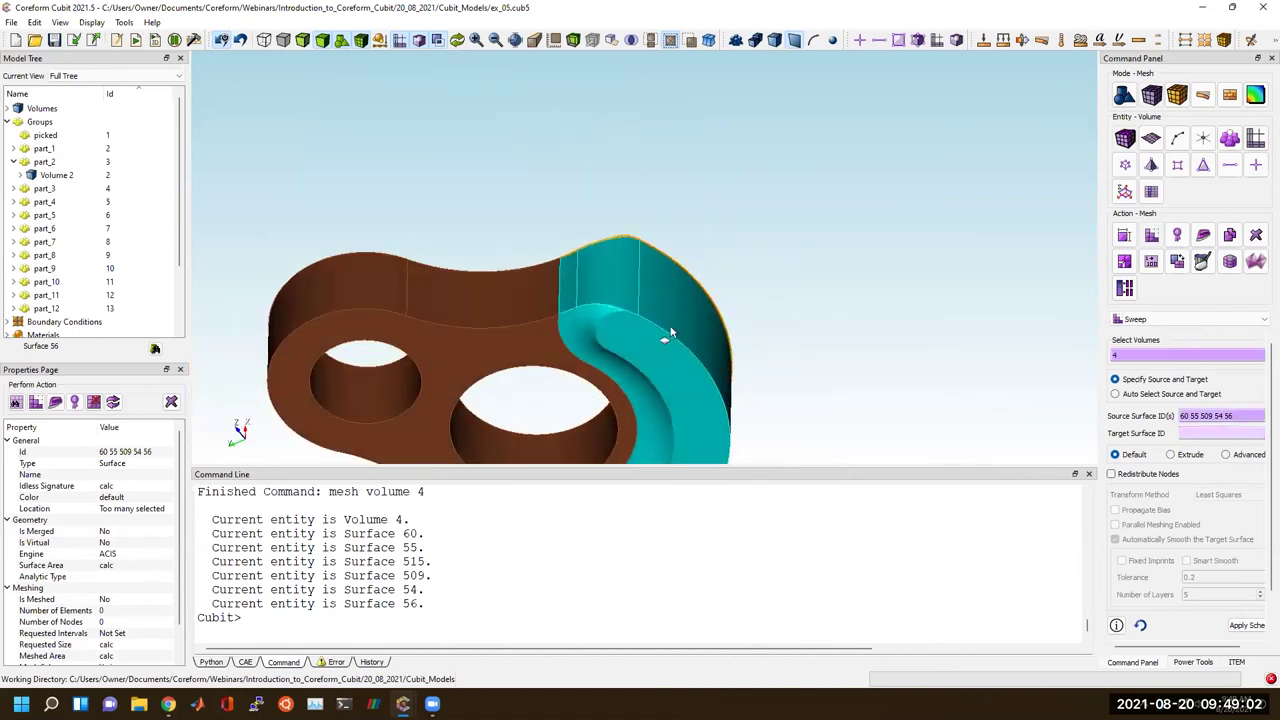
left_click(657, 362)
scroll(1165, 551, "down", 1)
left_click(1245, 617)
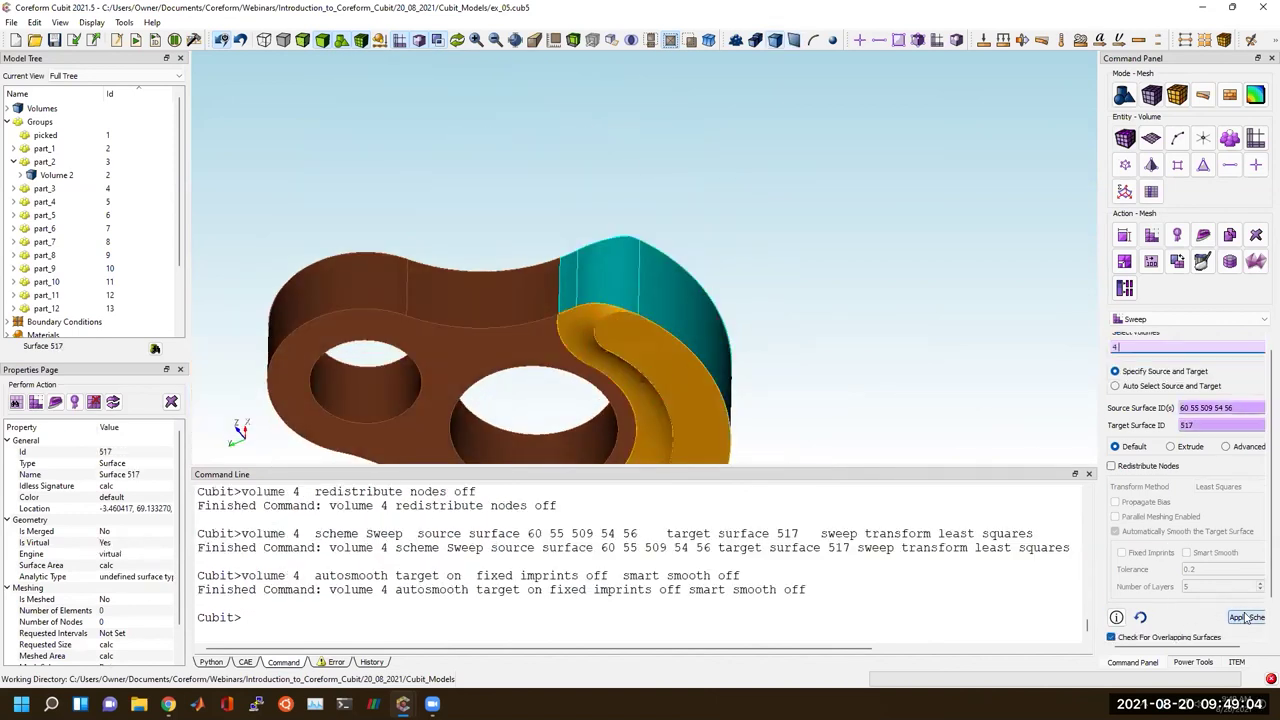
scroll(1245, 617, "down", 1)
left_click(1251, 629)
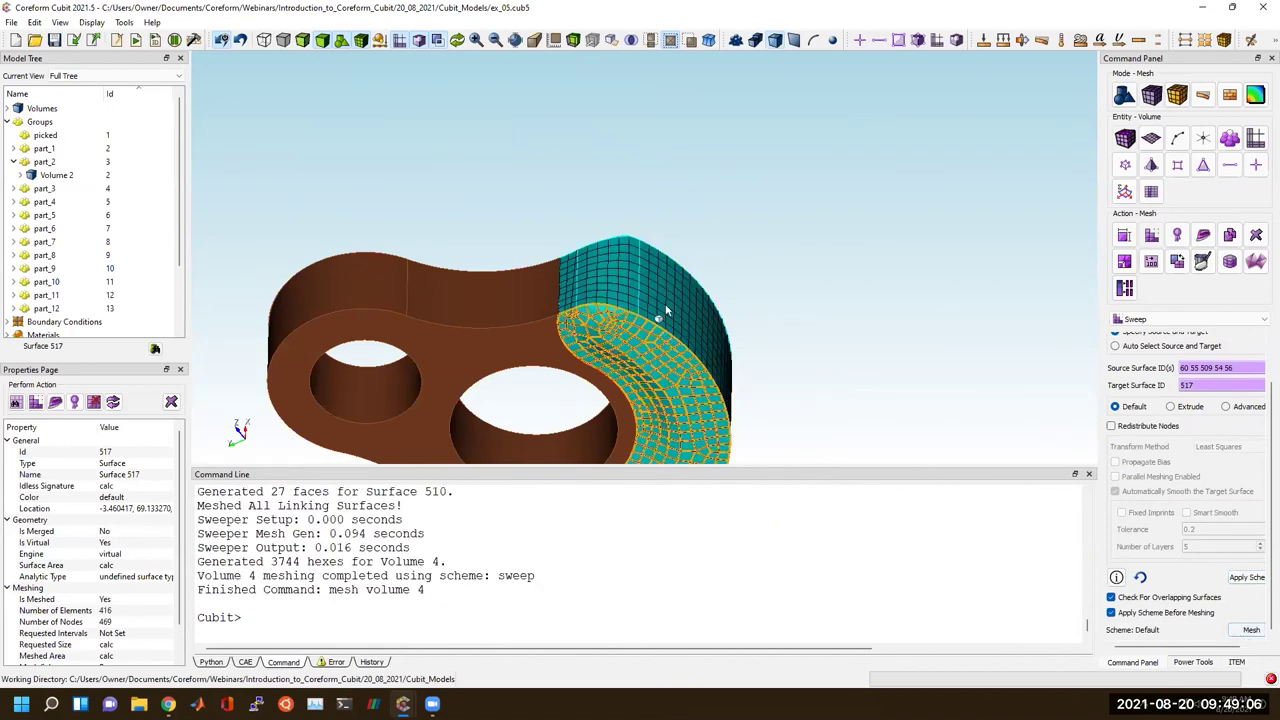
Mesh the crank web, volume 16, and examine the hex mesh across both merged volumes.
left_click(434, 303)
right_click(434, 300)
left_click(515, 557)
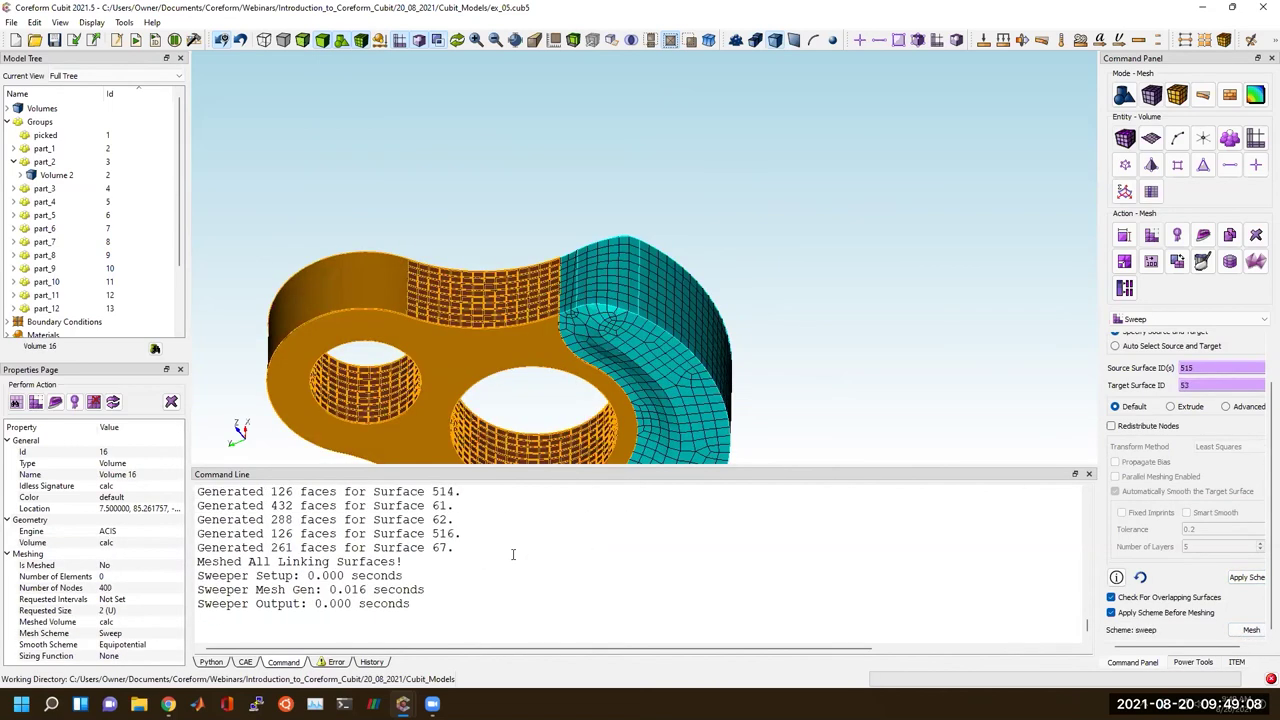
left_click_drag(556, 330, 550, 452)
left_click_drag(584, 268, 660, 330)
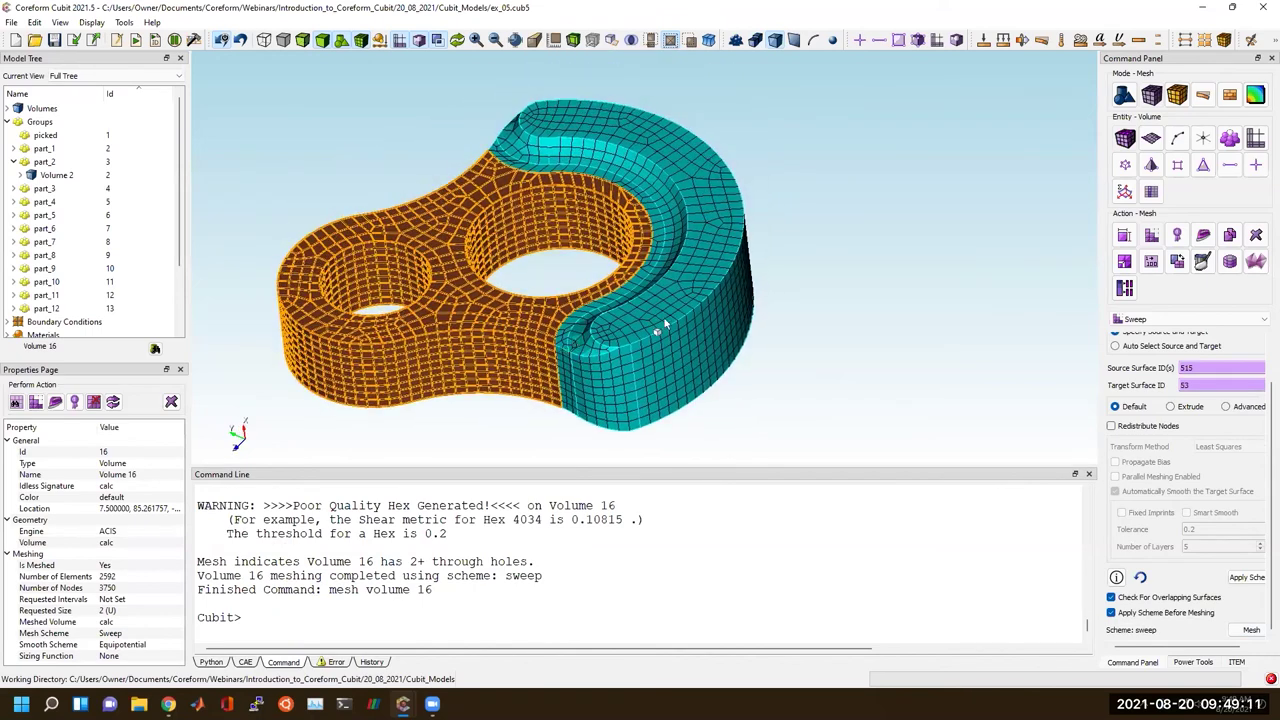
left_click(808, 305)
left_click_drag(706, 358, 726, 222)
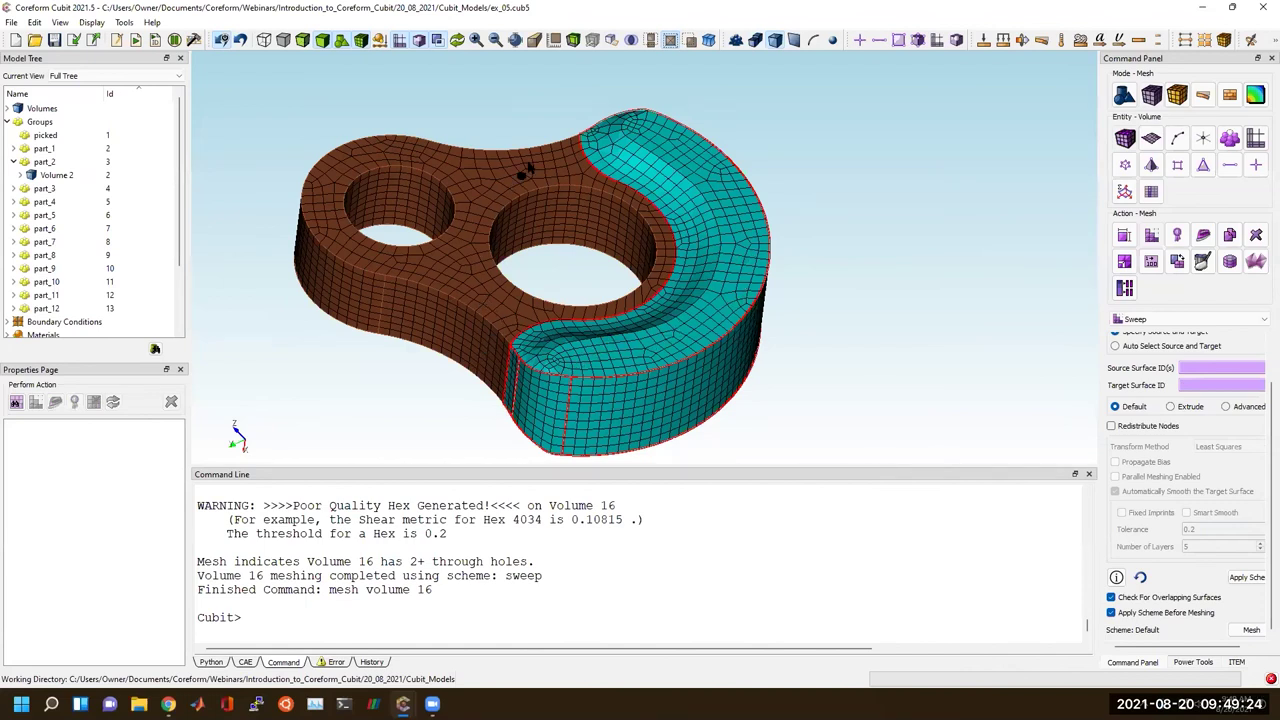
left_click_drag(571, 360, 704, 298)
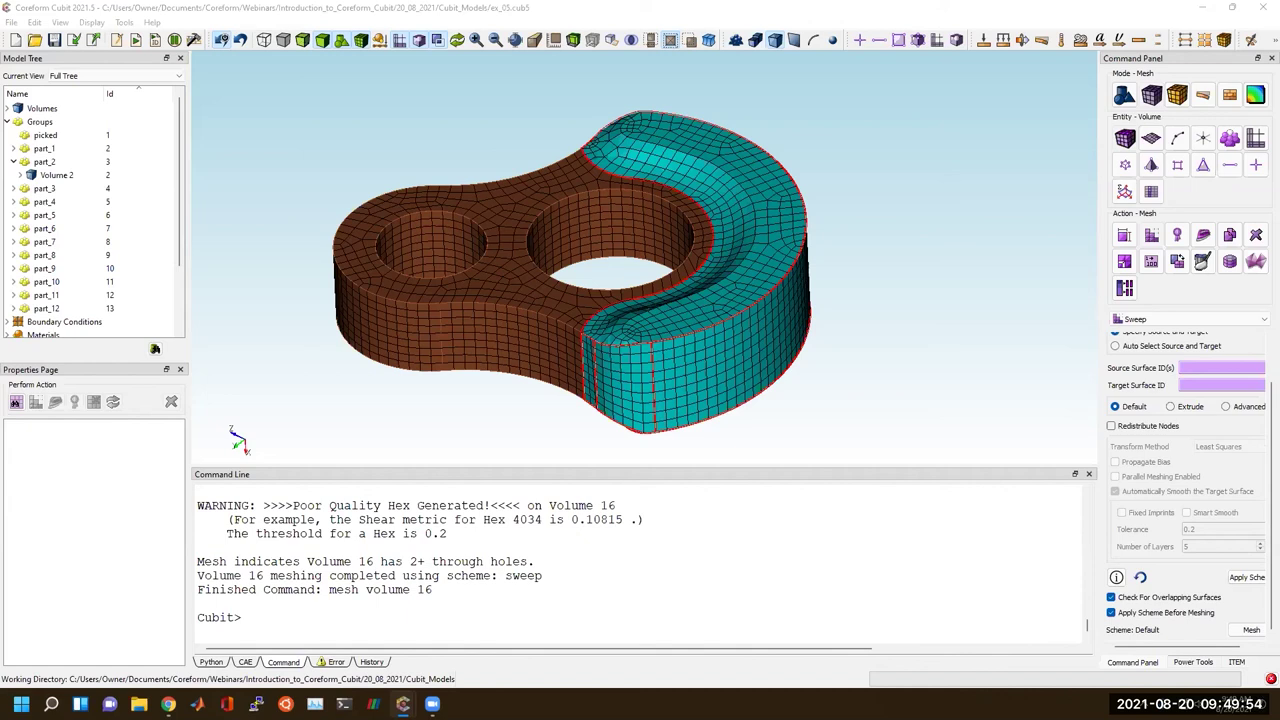
Redisplay the complete engine assembly with the display command and view it as a whole.
left_click(288, 403)
right_click(288, 403)
left_click(251, 417)
right_click(292, 633)
left_click(290, 626)
type("display")
key("Return")
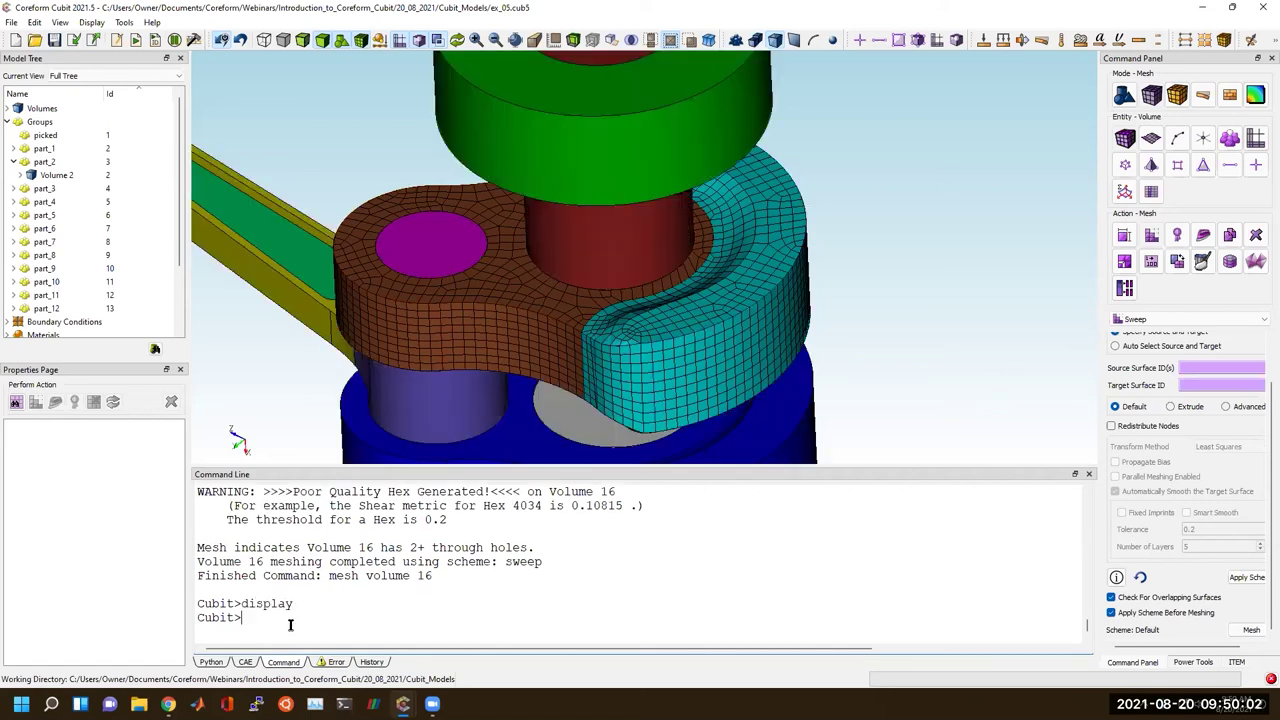
left_click_drag(545, 321, 666, 263)
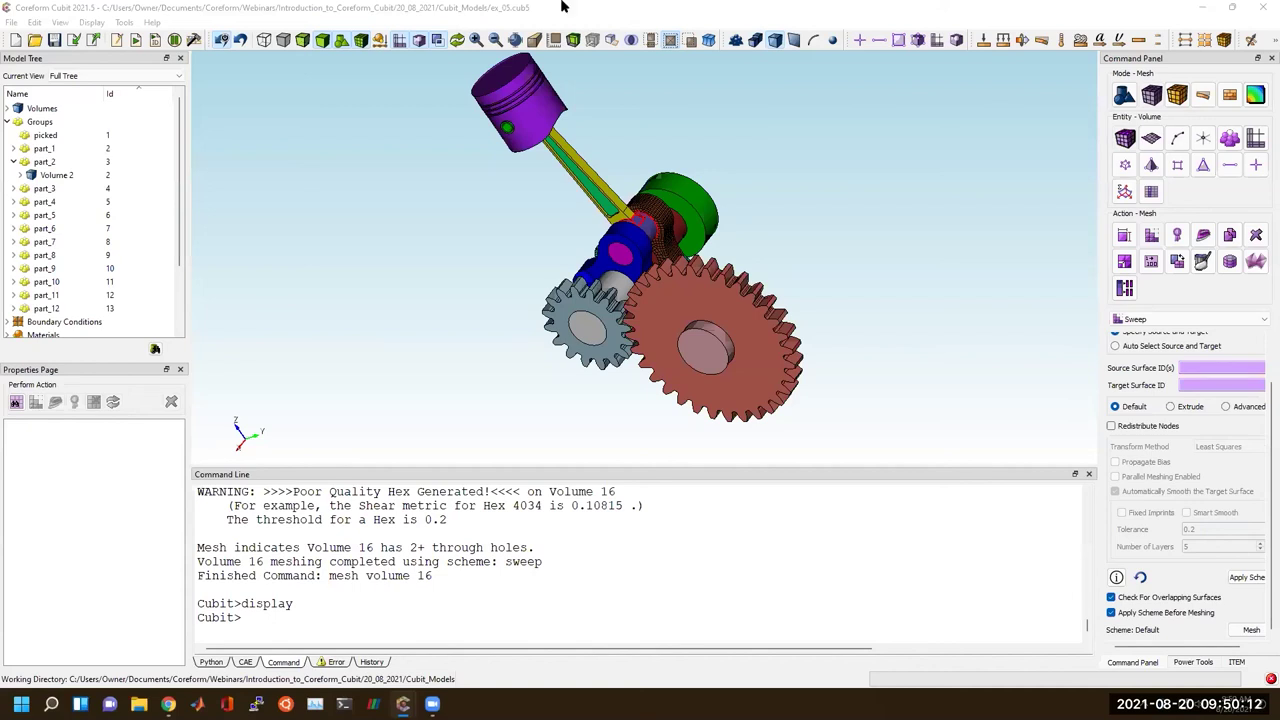
Switch to the Journal Editor and examine the volumes_to_groups.py lines that create a part group for each volume.
key("alt+Tab")
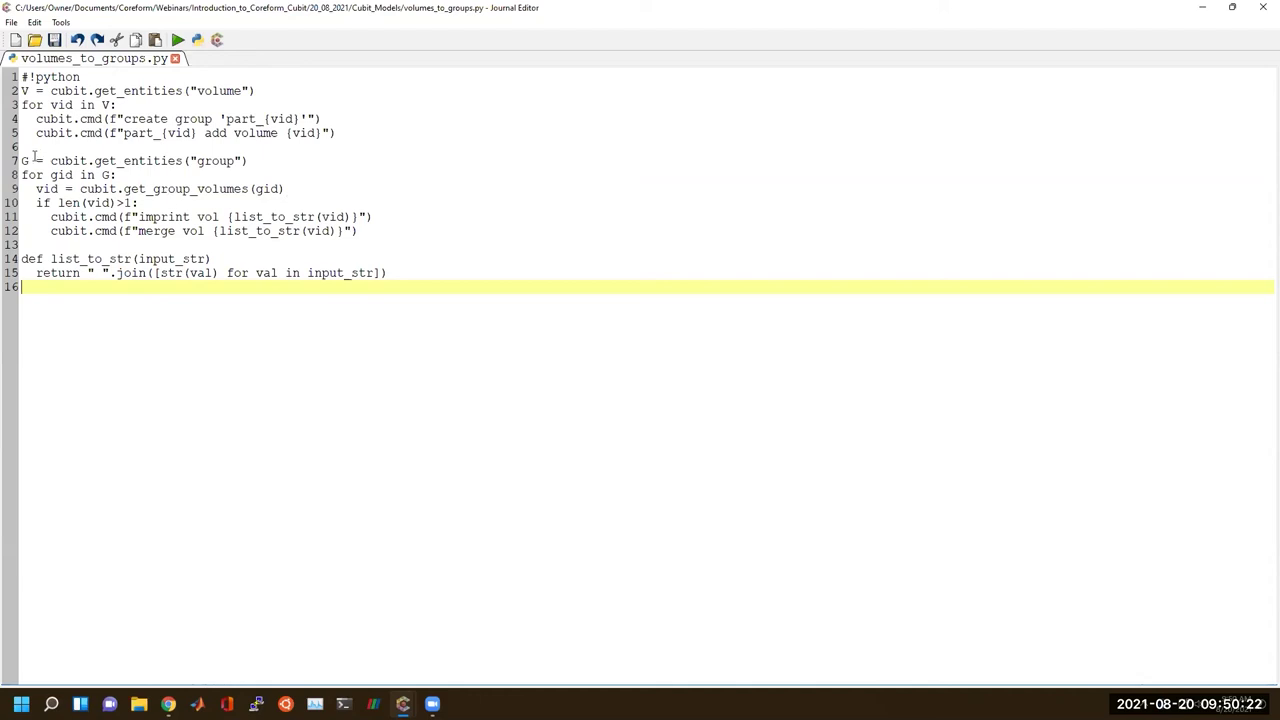
left_click_drag(340, 133, 7, 95)
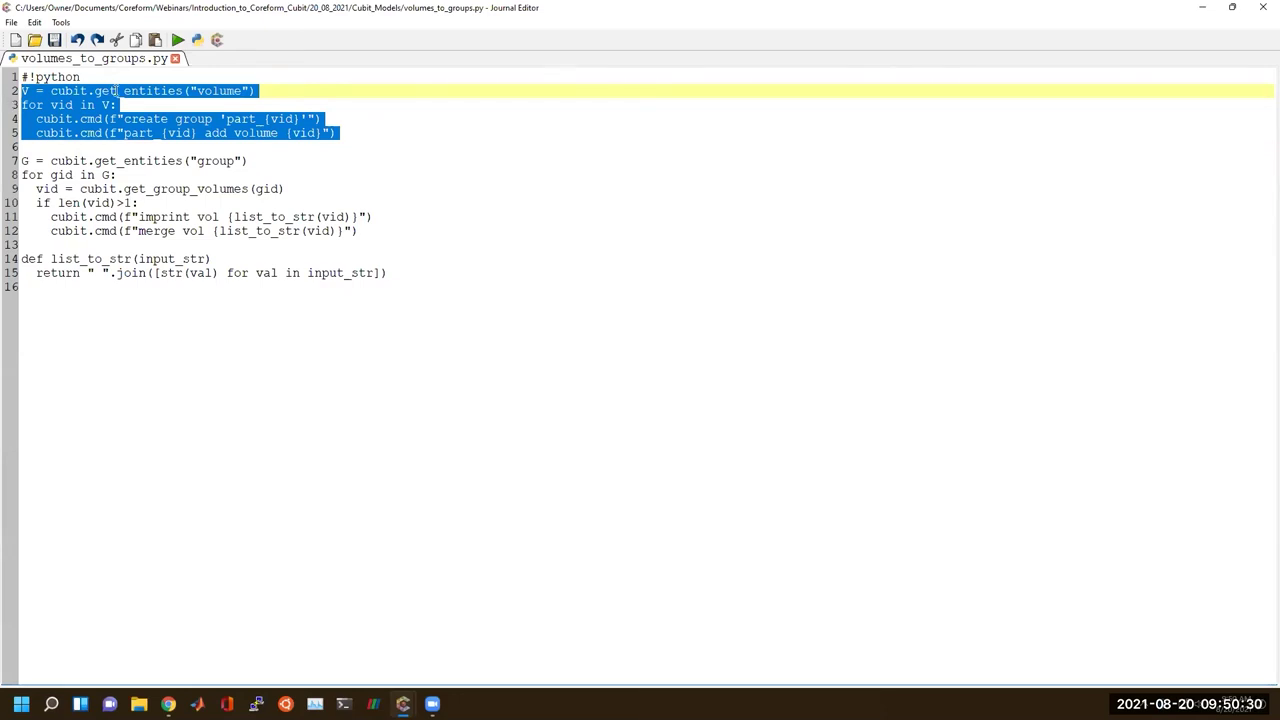
left_click(75, 104)
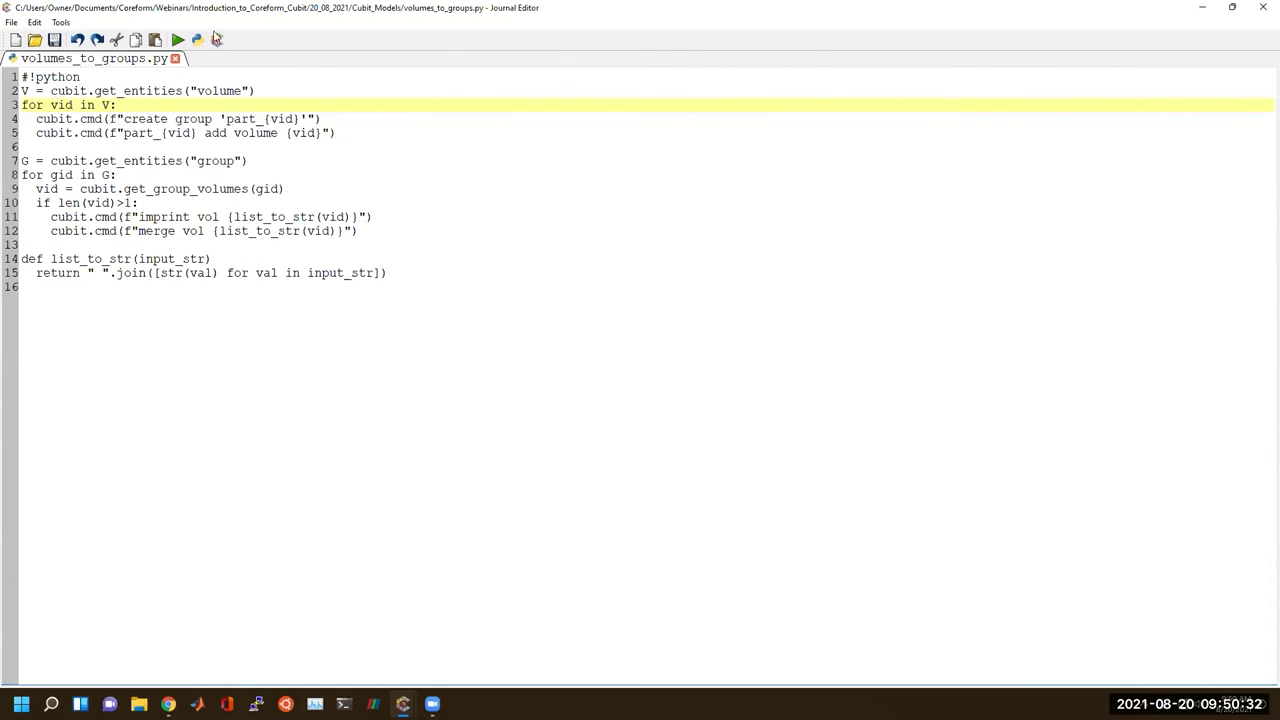
Place the Journal Editor side by side with the Coreform Cubit window showing ex_05.cub5.
key("super+Right")
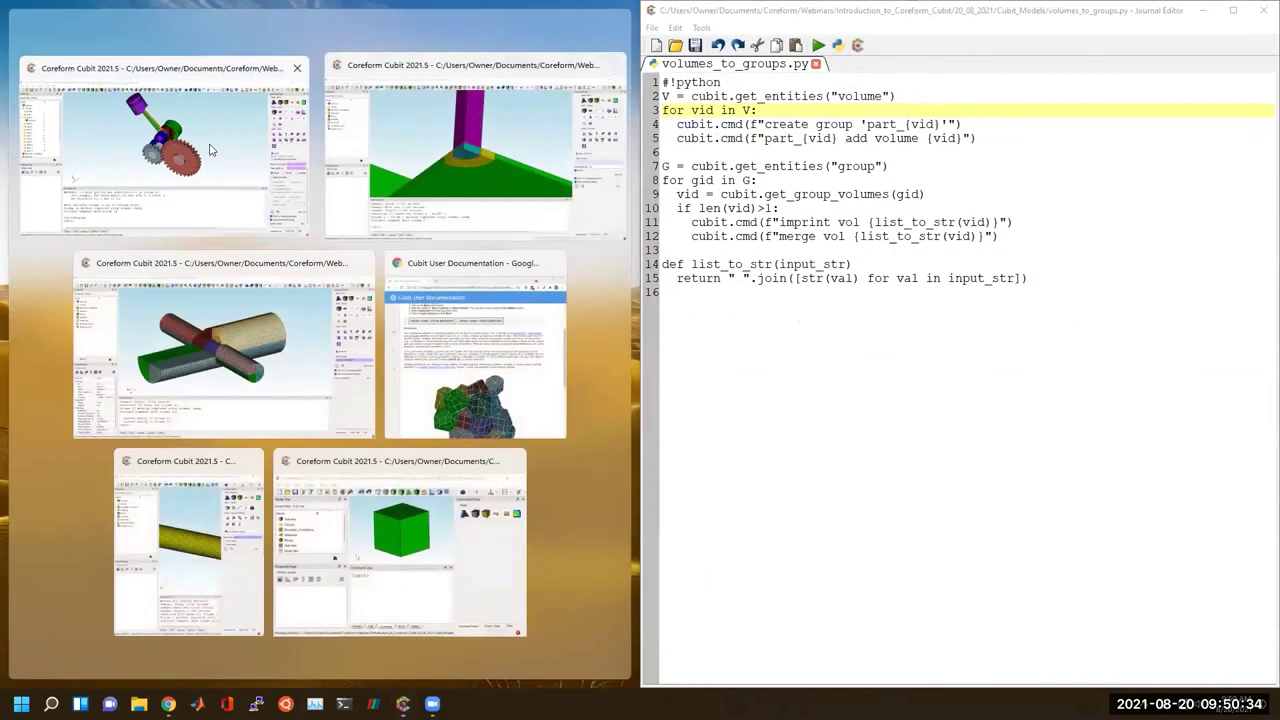
left_click(212, 149)
left_click(898, 145)
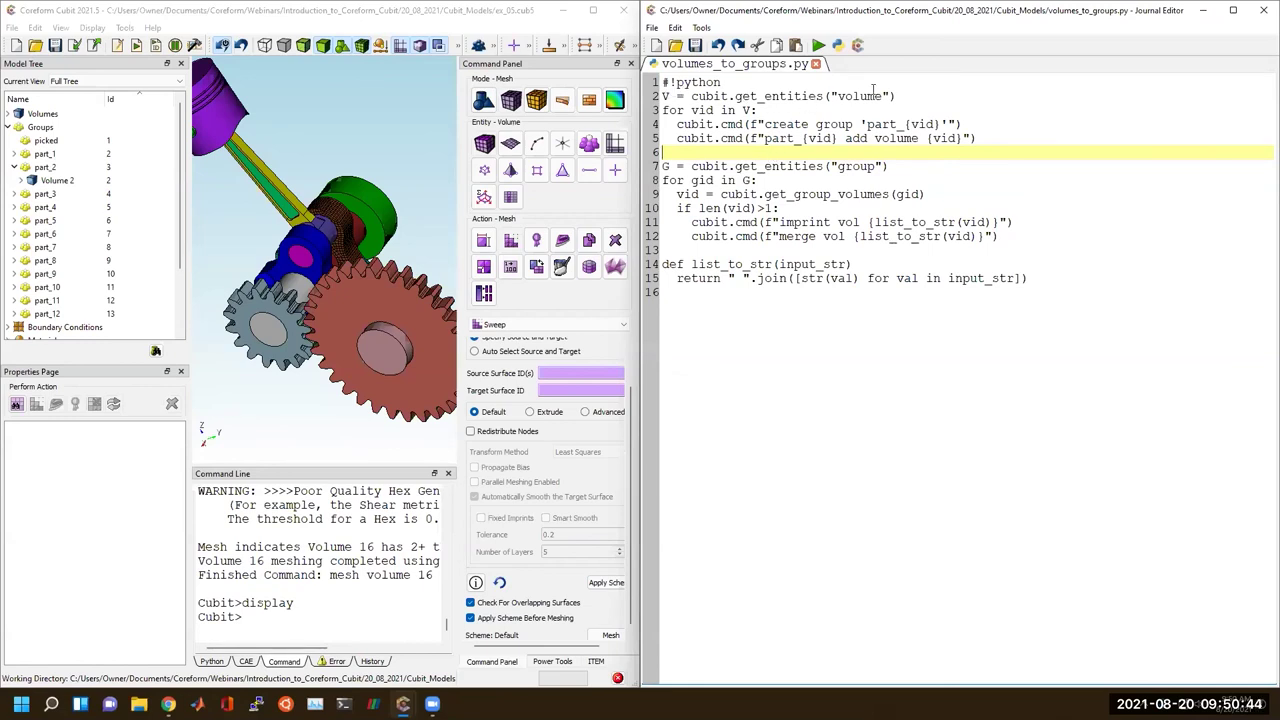
Examine script lines 2 to 5 that collect the volumes, create a part group for each and add the volume to it.
left_click_drag(897, 96, 691, 96)
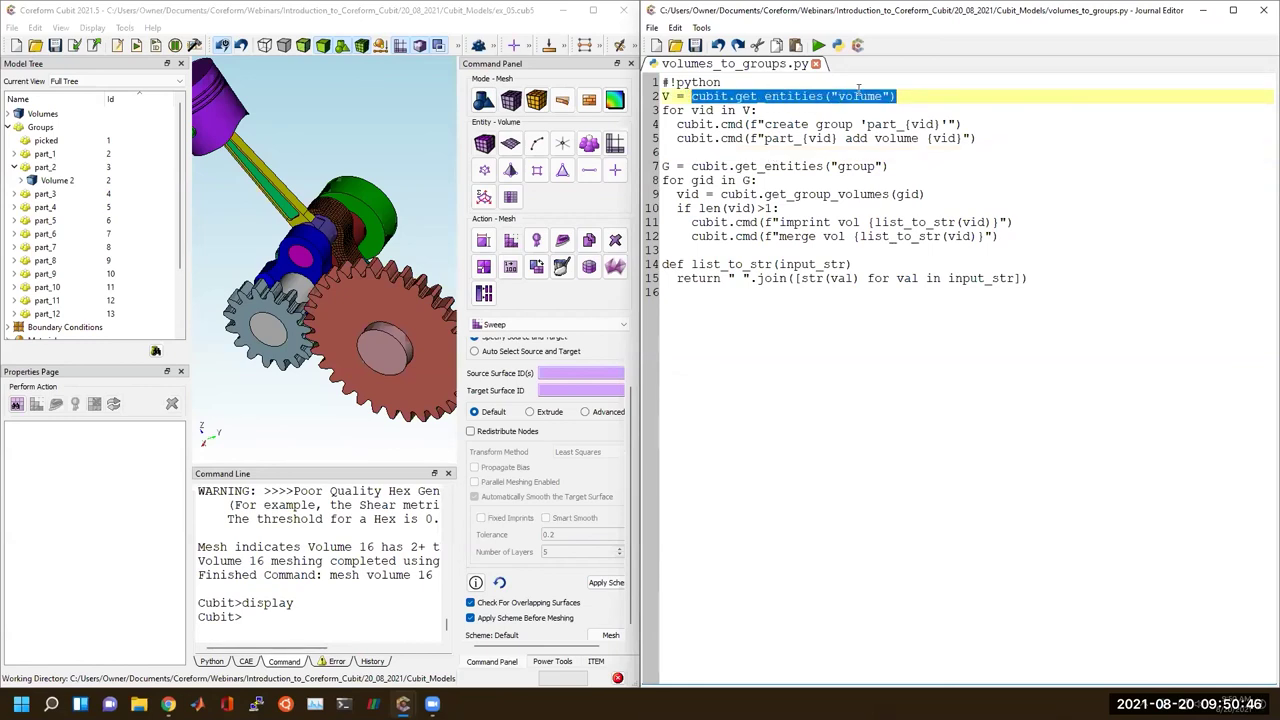
left_click(855, 95)
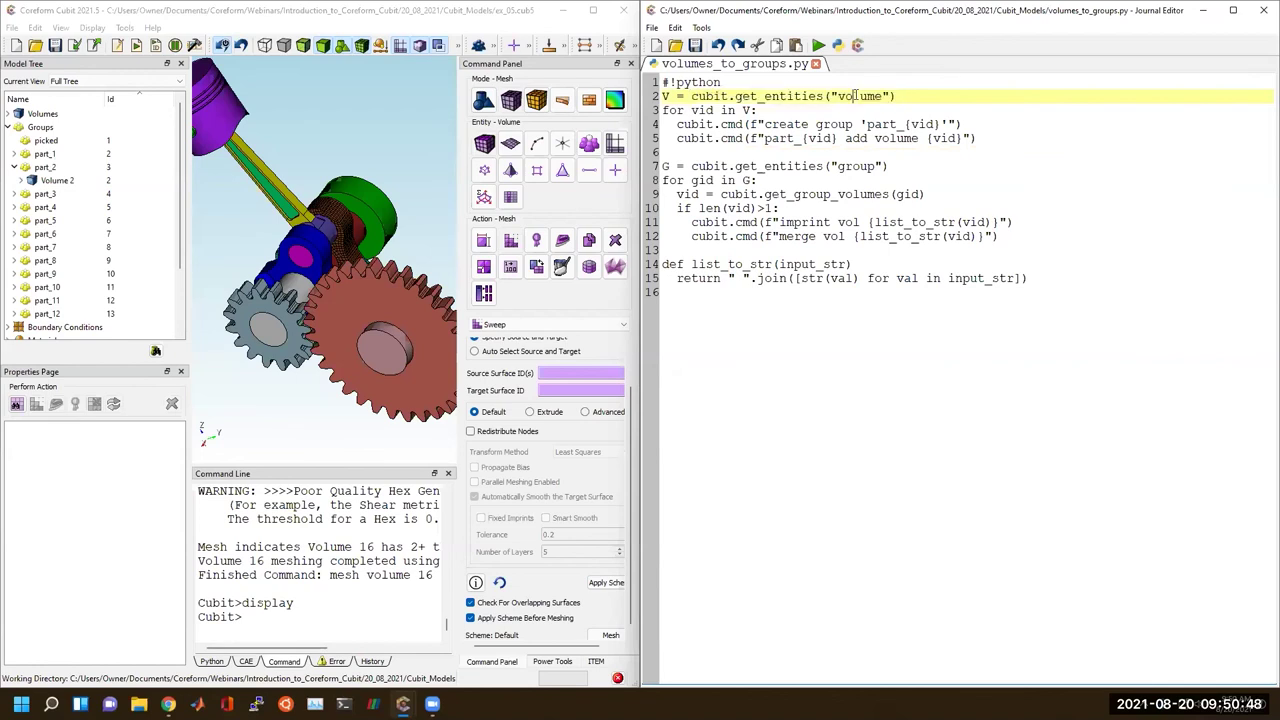
double_click(664, 96)
double_click(700, 110)
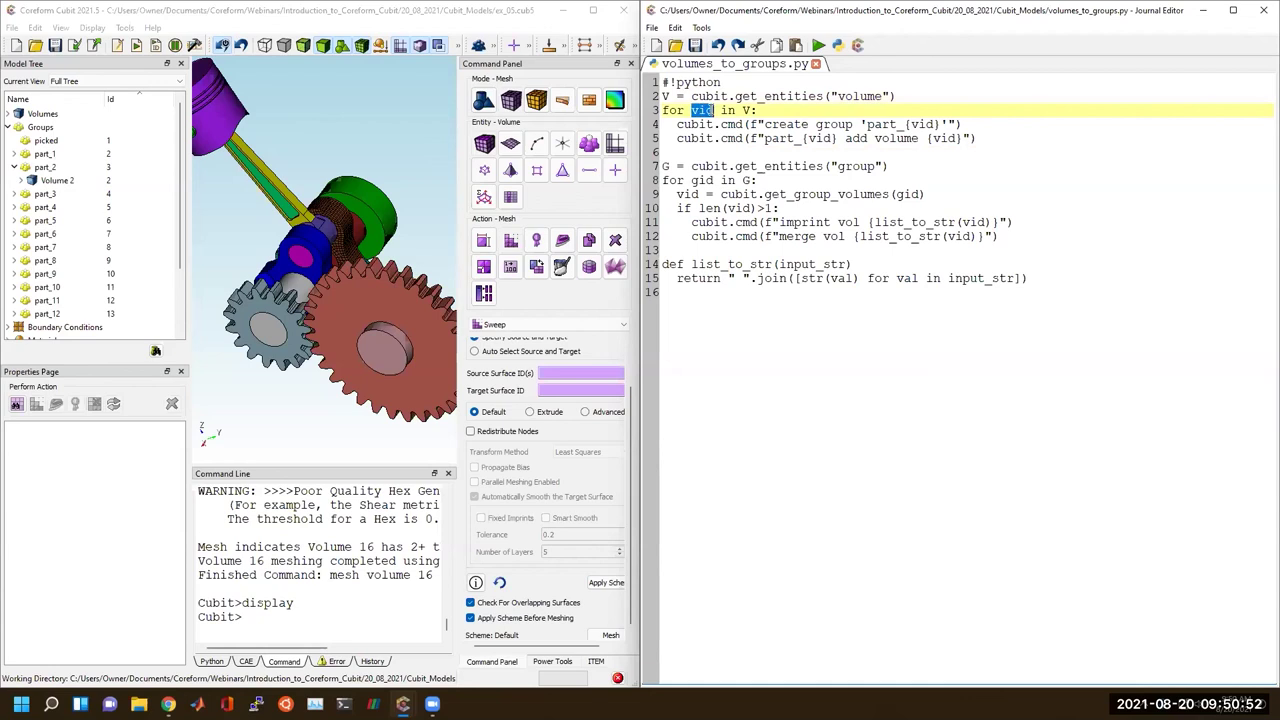
double_click(746, 110)
left_click_drag(751, 124, 958, 124)
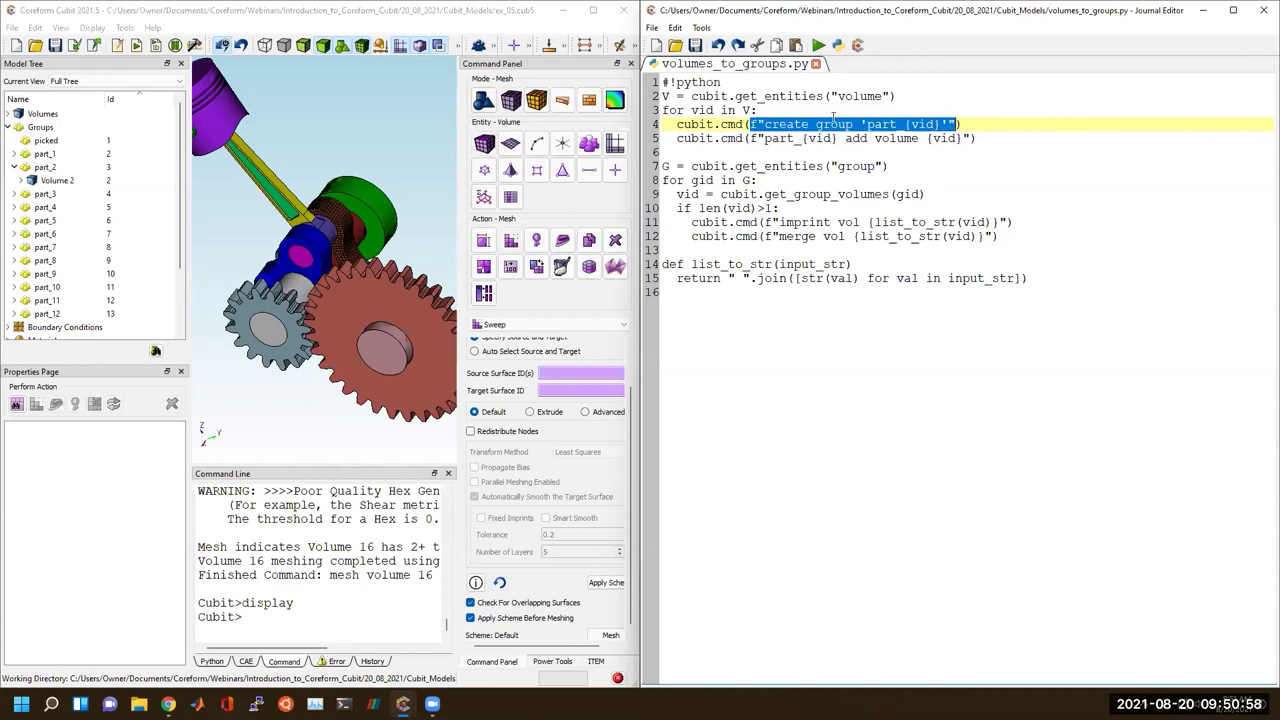
left_click(751, 124)
left_click(909, 124)
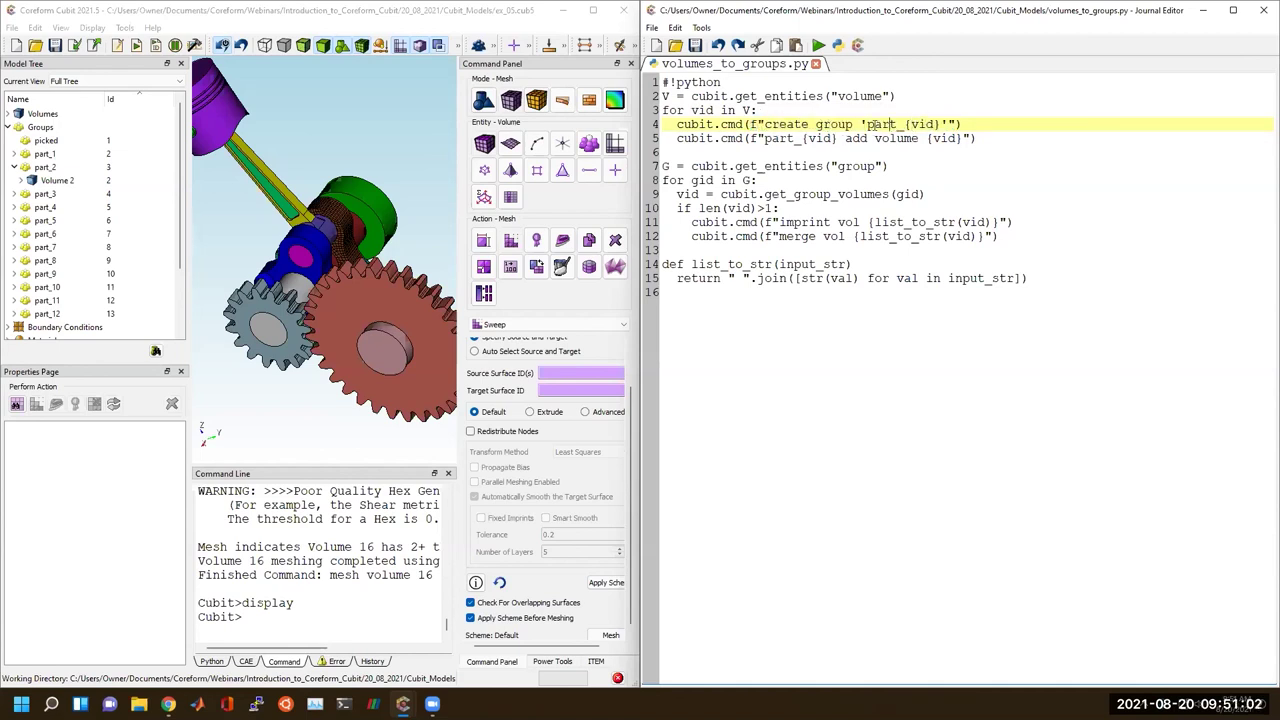
left_click_drag(866, 124, 936, 124)
left_click_drag(765, 138, 962, 138)
left_click(943, 139)
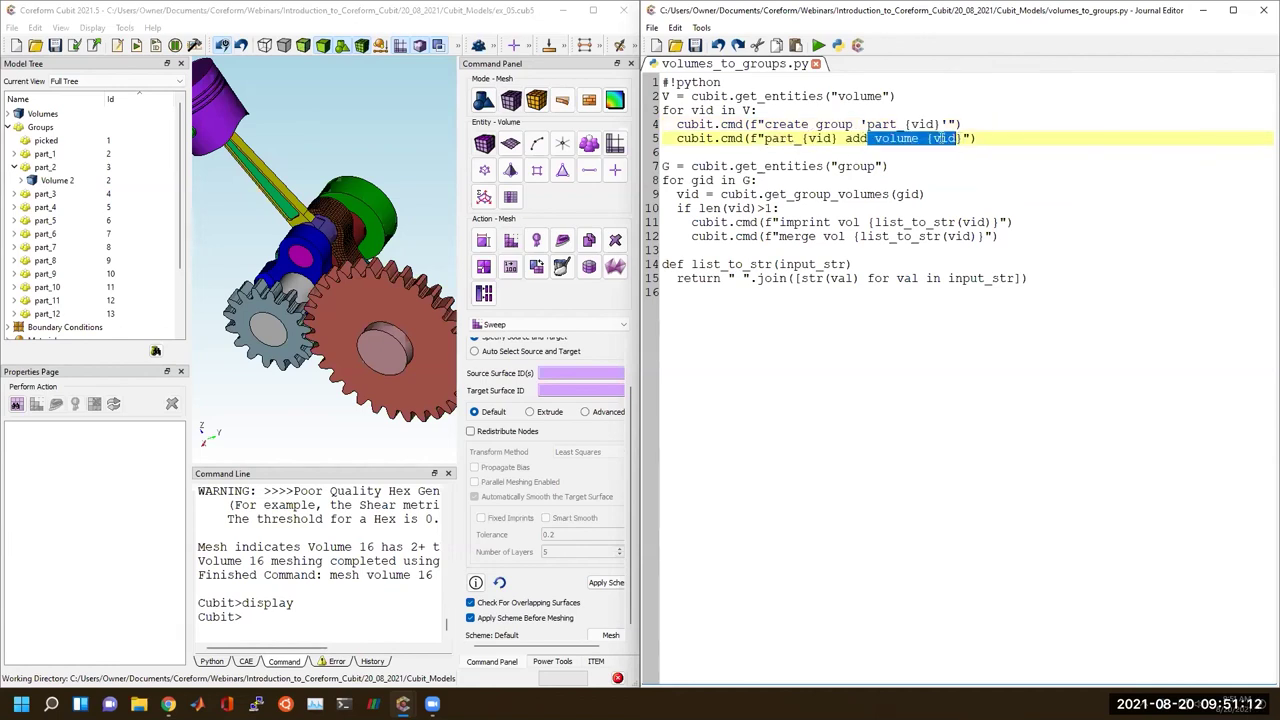
left_click(803, 152)
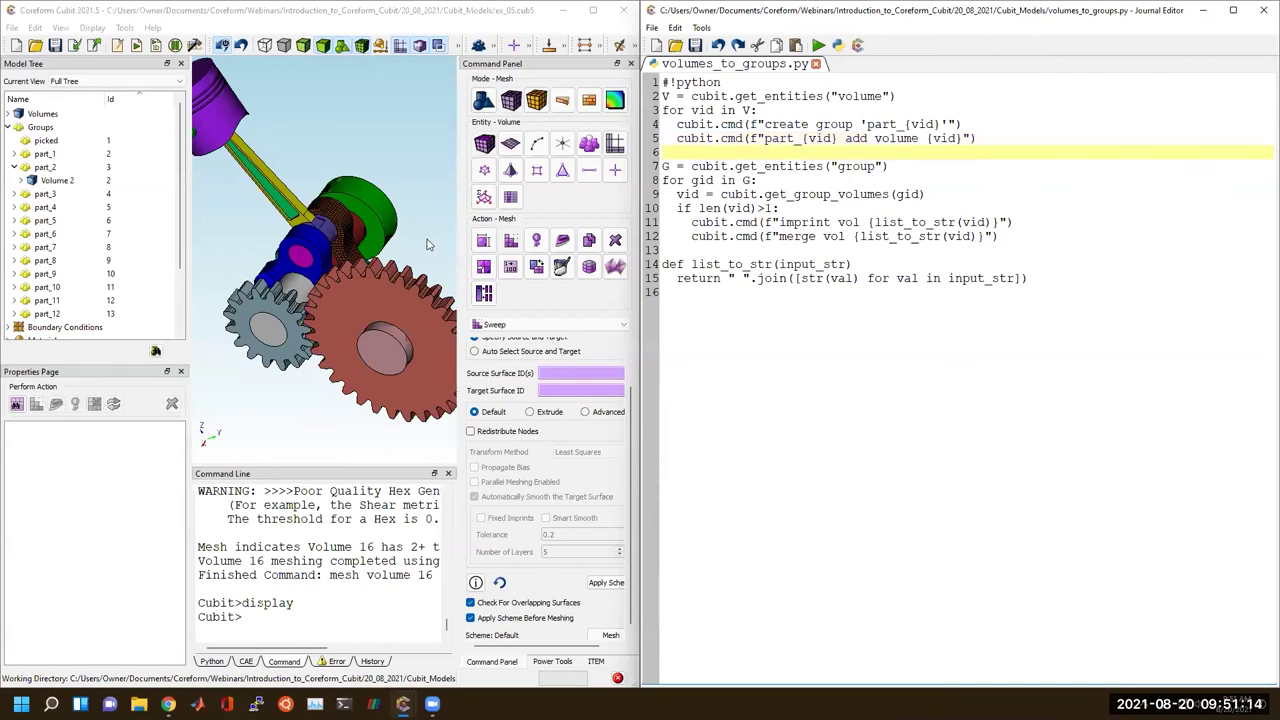
Delete the mesh from the ex_05.cub5 engine assembly with the delete mesh command and view the whole assembly.
left_click(368, 584)
type("delete mesh")
key("Return")
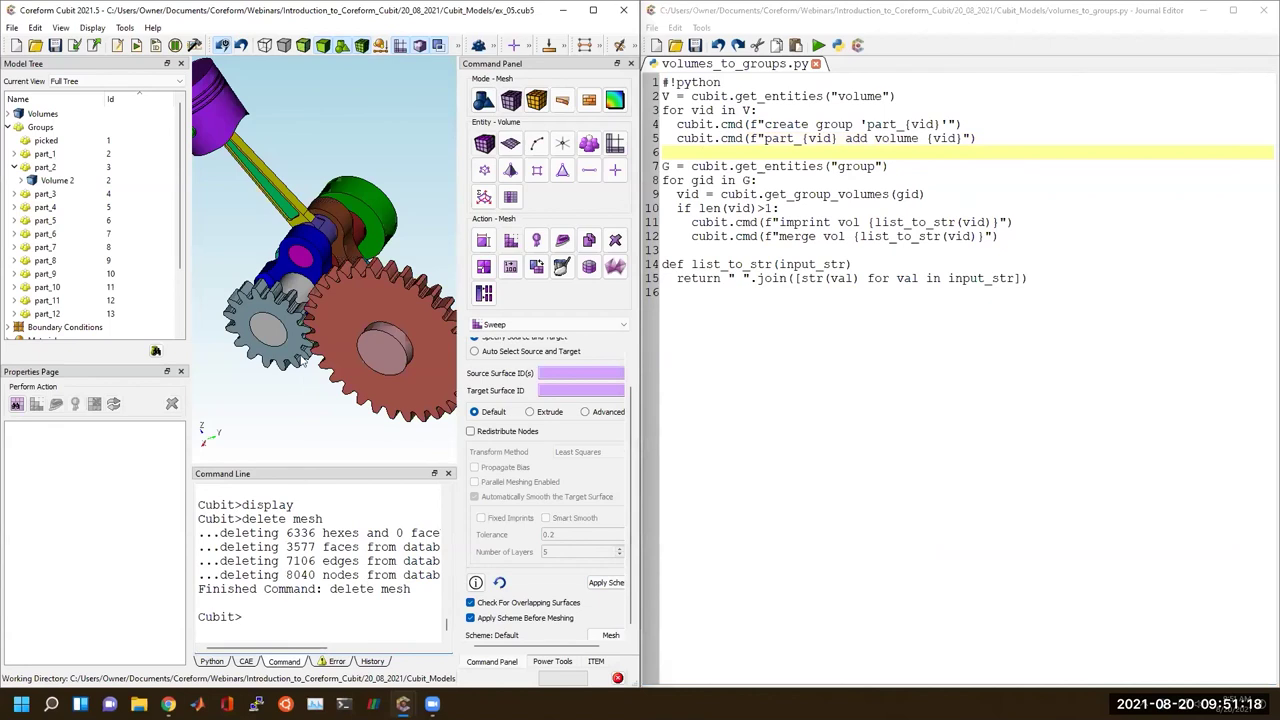
scroll(303, 364, "down", 3)
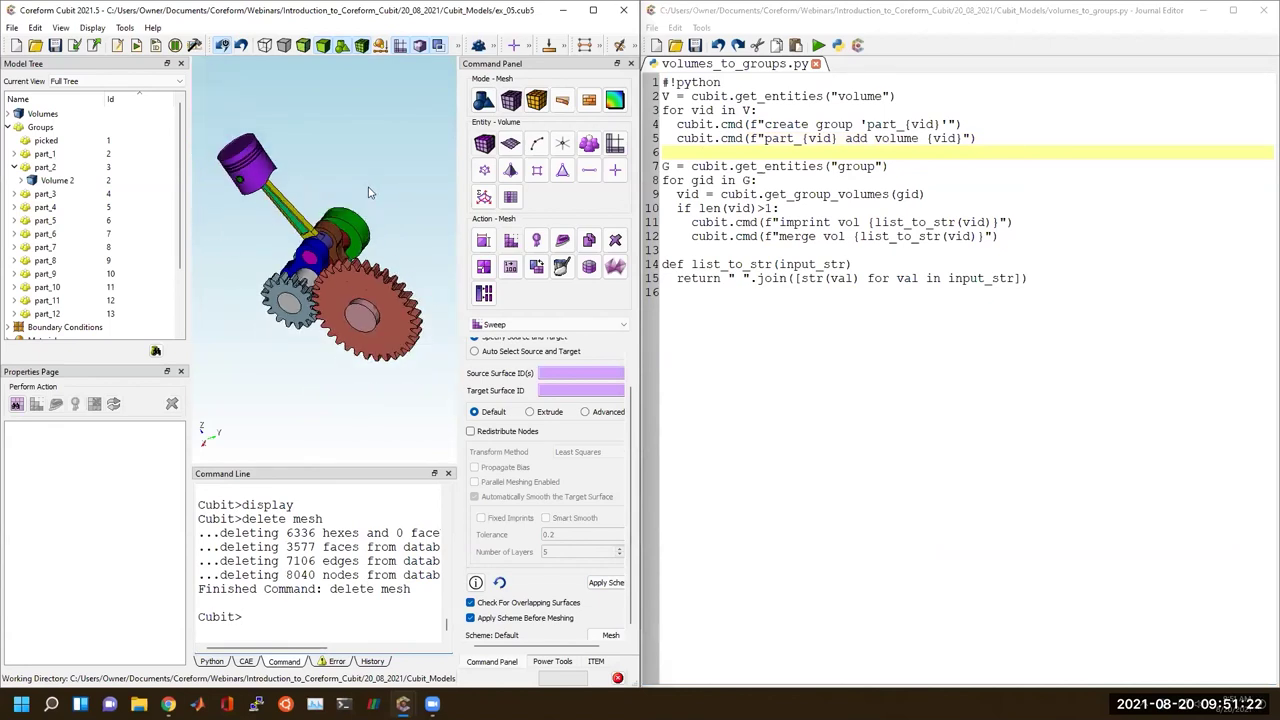
Examine script lines 7 to 12, which loop through the groups and imprint and merge their volumes.
left_click(748, 183)
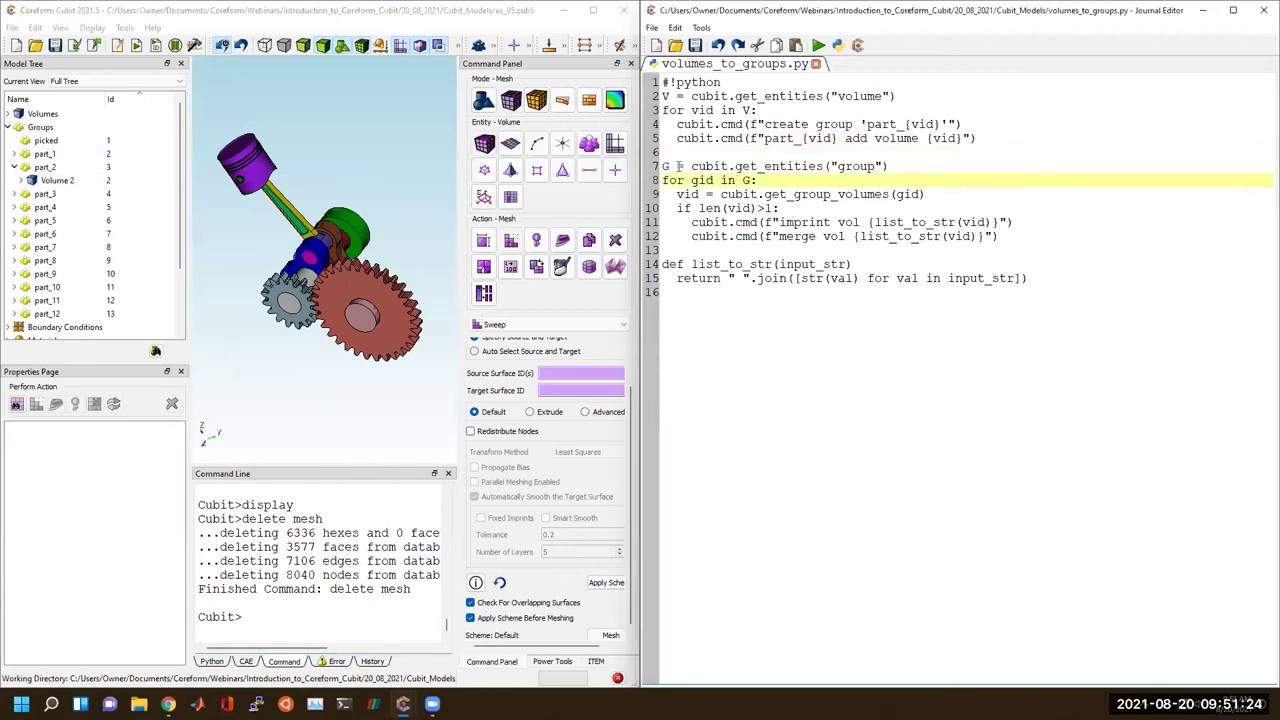
left_click_drag(665, 166, 665, 250)
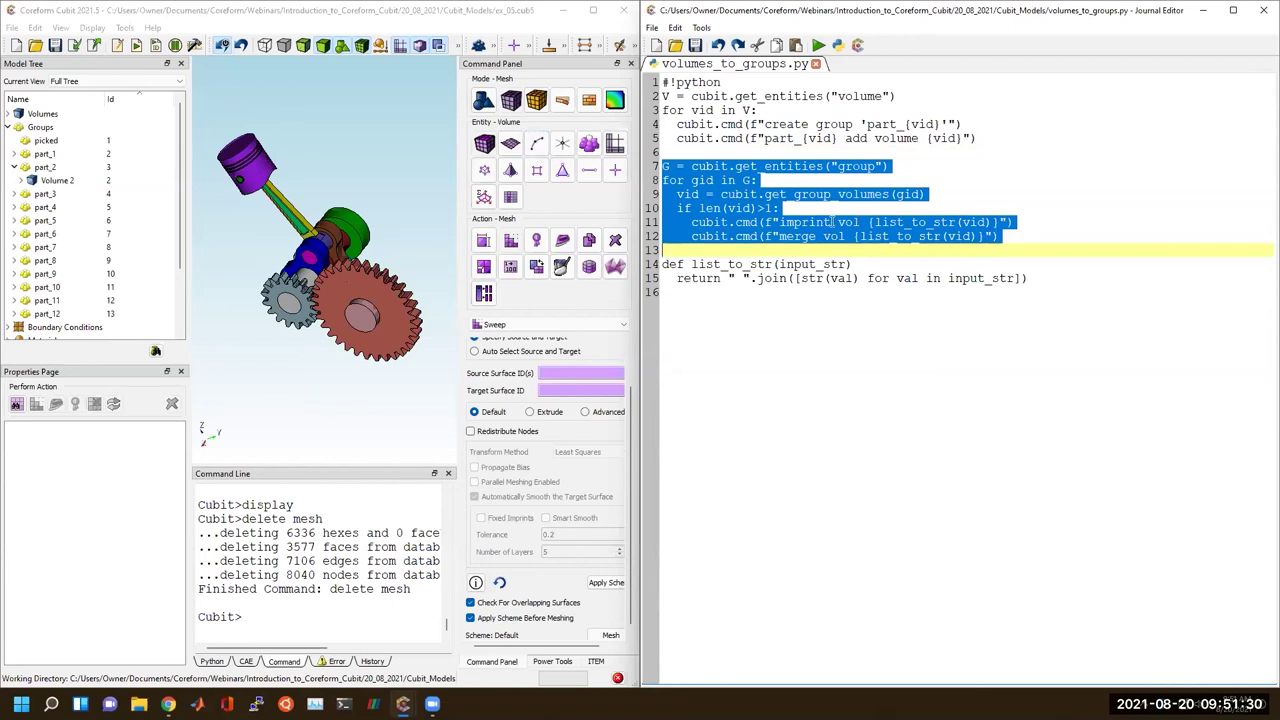
left_click(885, 190)
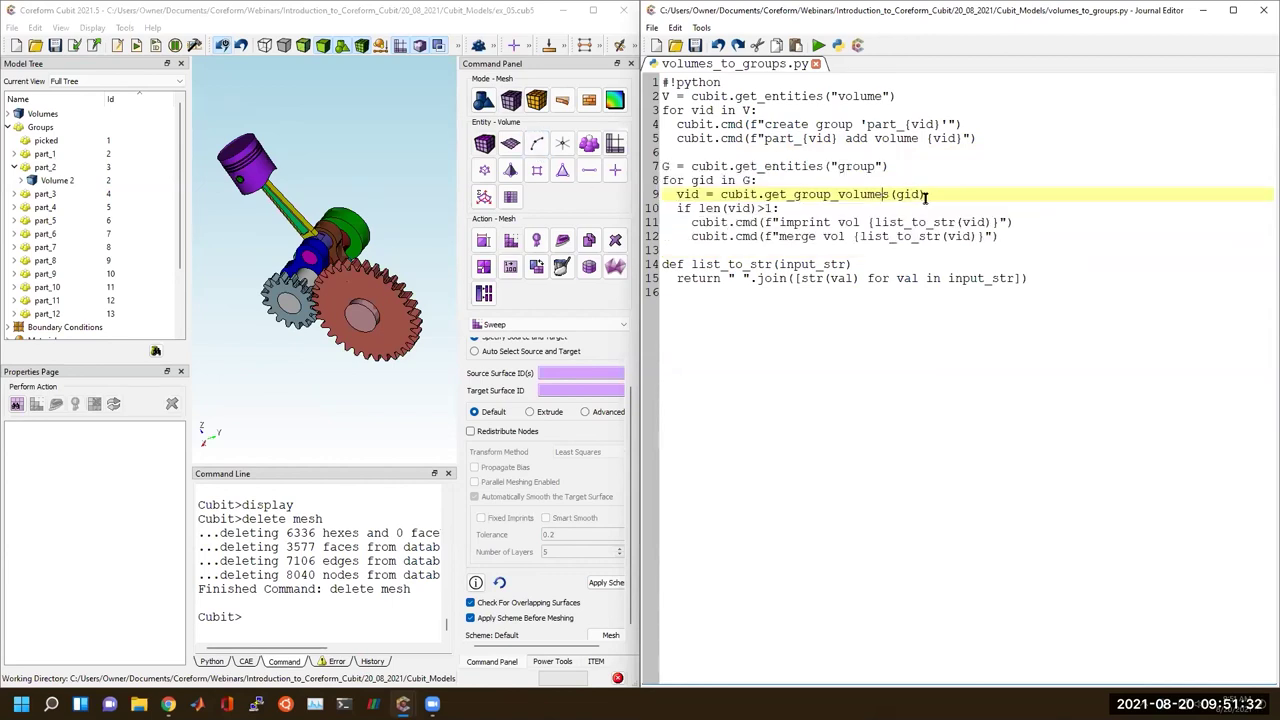
Imprint and merge the geometry volumes specified as "in part_2".
left_click(488, 106)
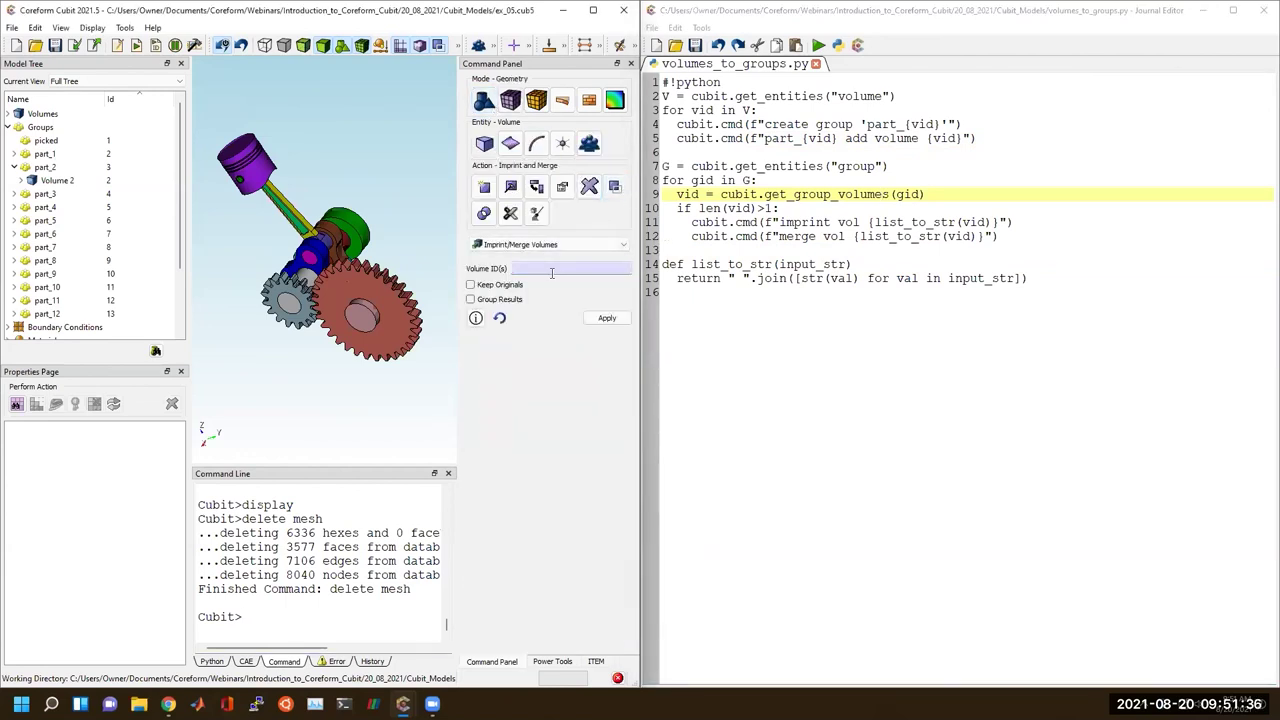
type("in part_2")
key("Return")
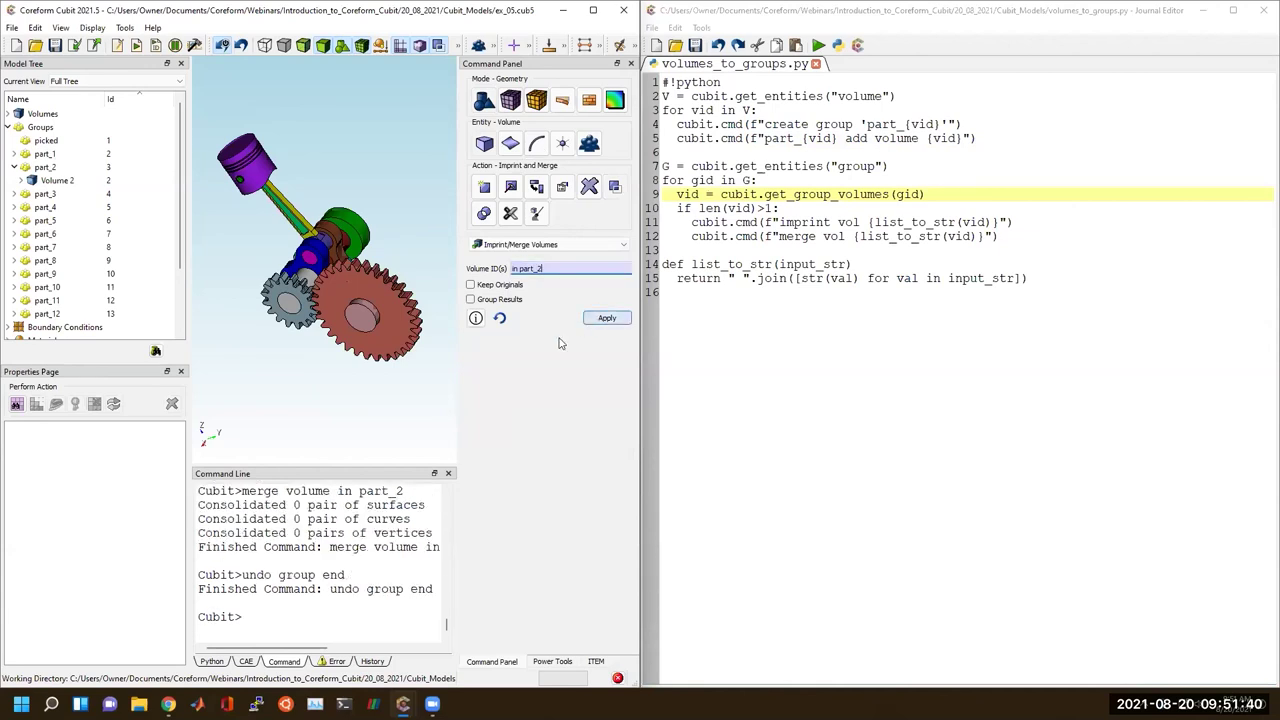
Refresh the model tree and expand group part_2 to inspect the volumes it contains.
left_click(57, 180)
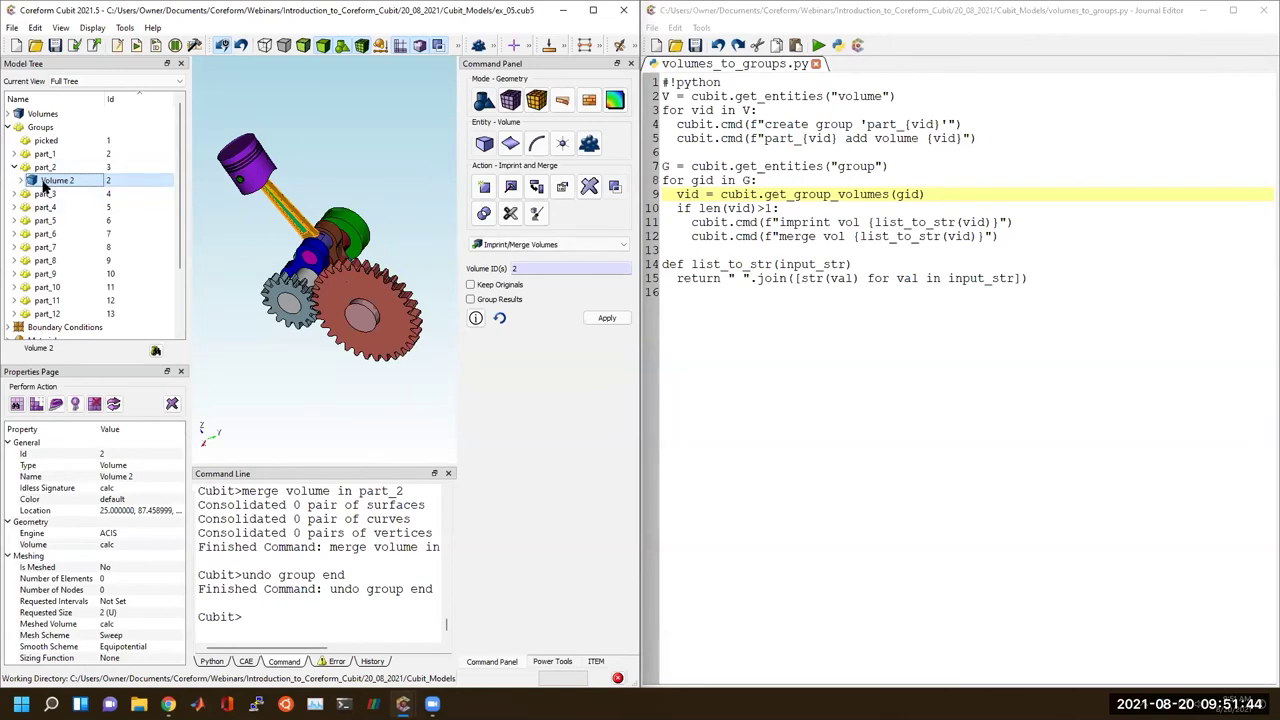
scroll(116, 244, "down", 2)
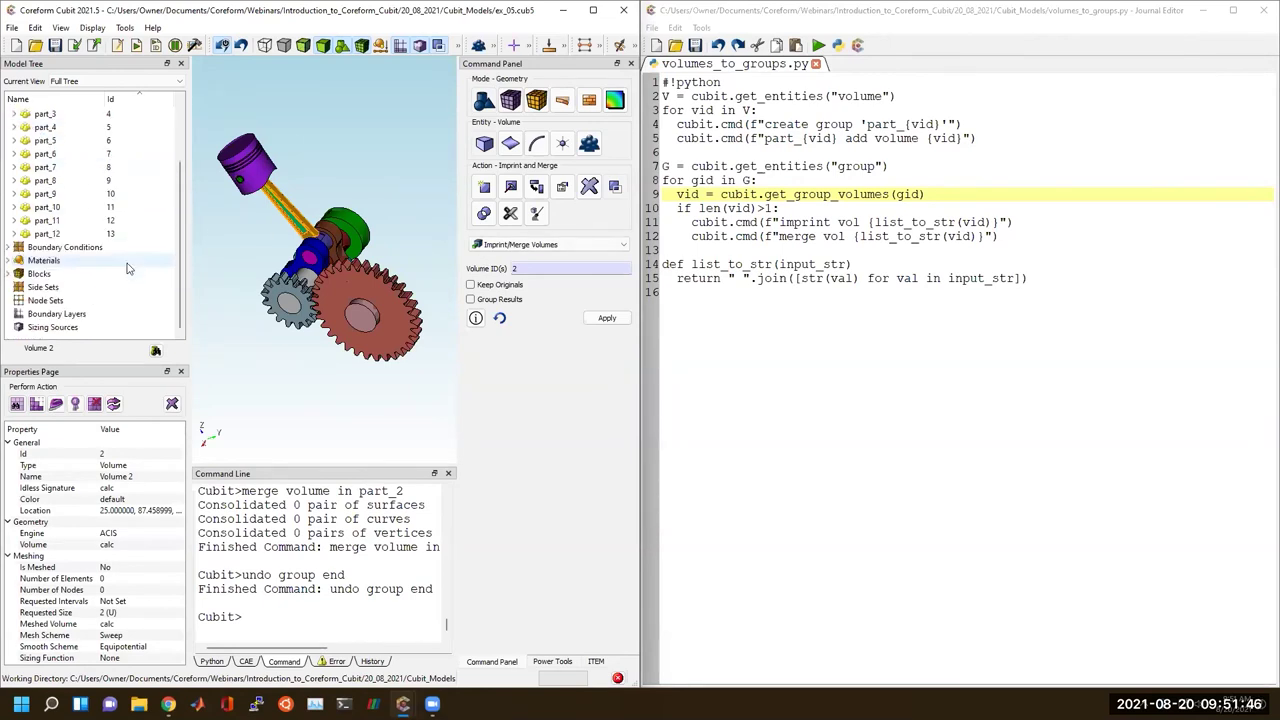
right_click(125, 340)
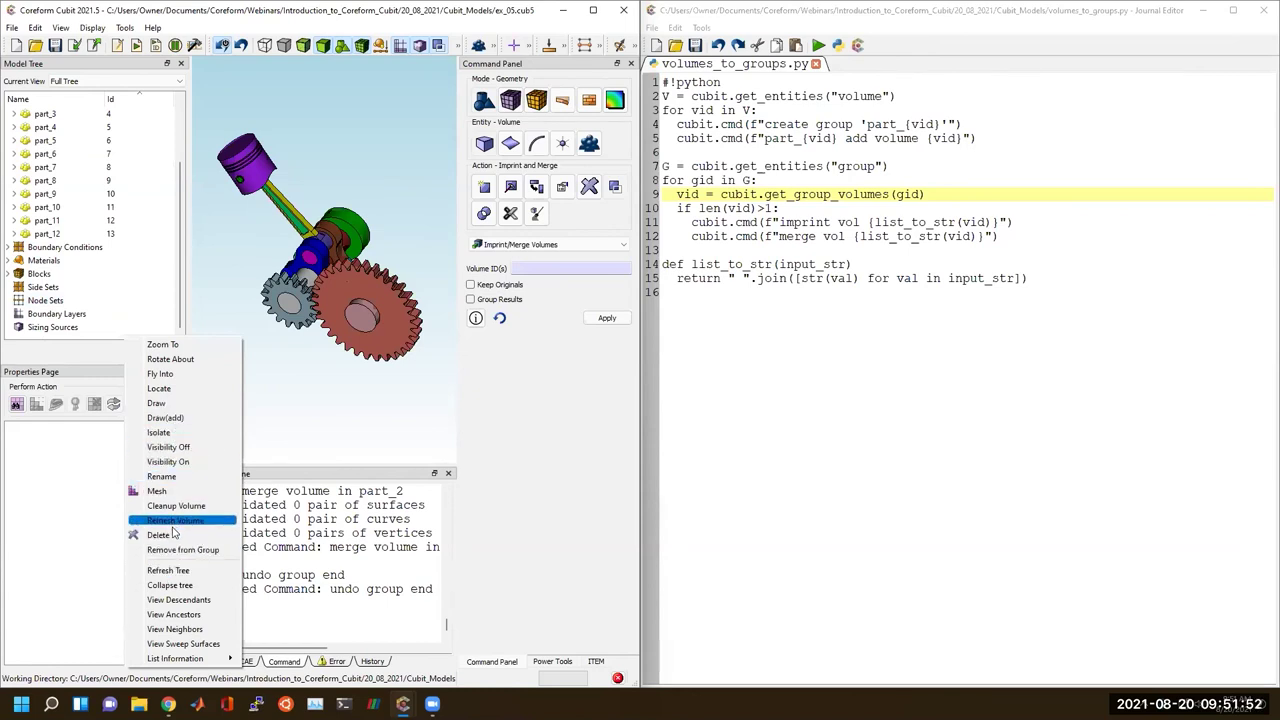
left_click(56, 340)
left_click(63, 330)
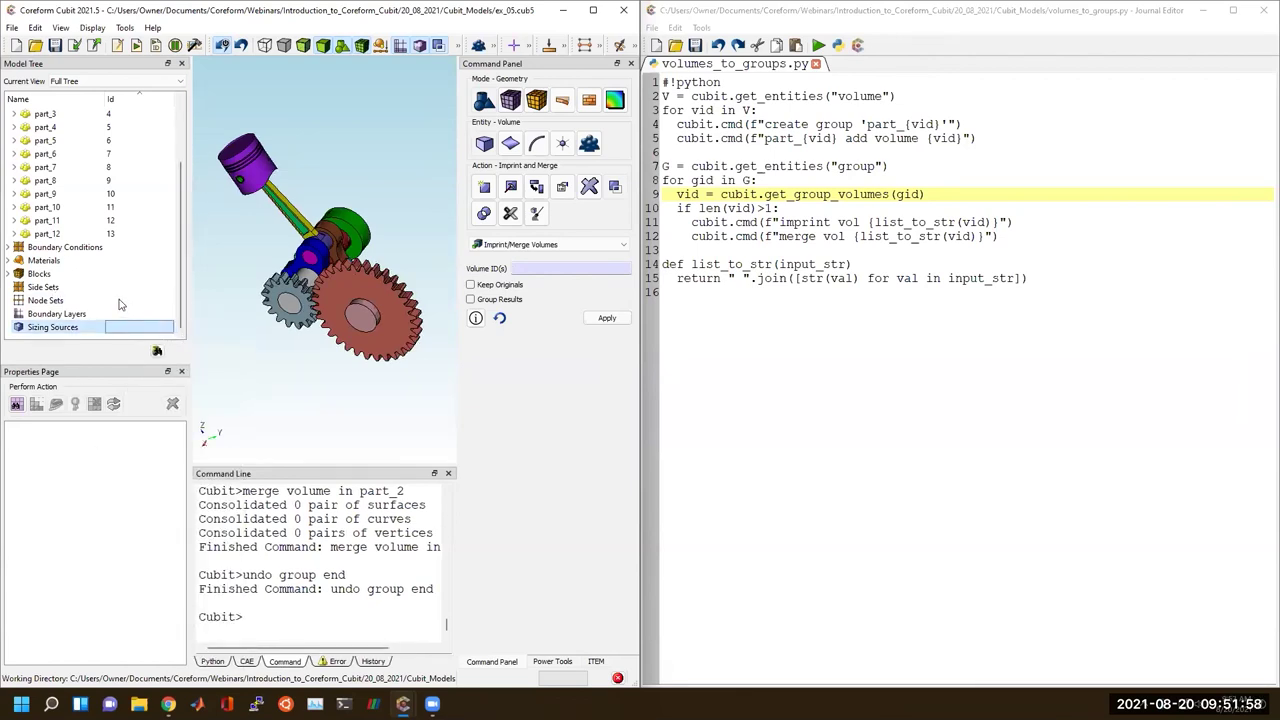
scroll(110, 290, "up", 2)
left_click(14, 167)
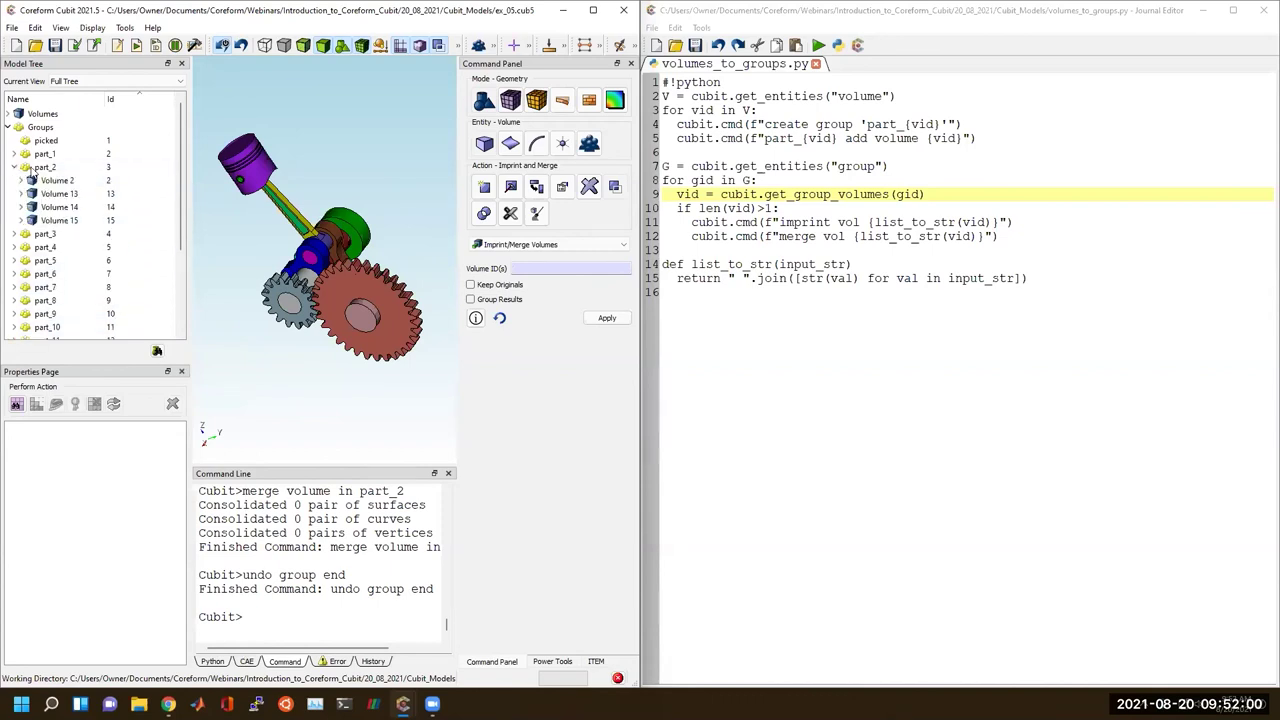
Examine the script's len(vid)>1 condition and list_to_str function alongside the crank web and counterweight volumes in the assembly.
left_click(784, 210)
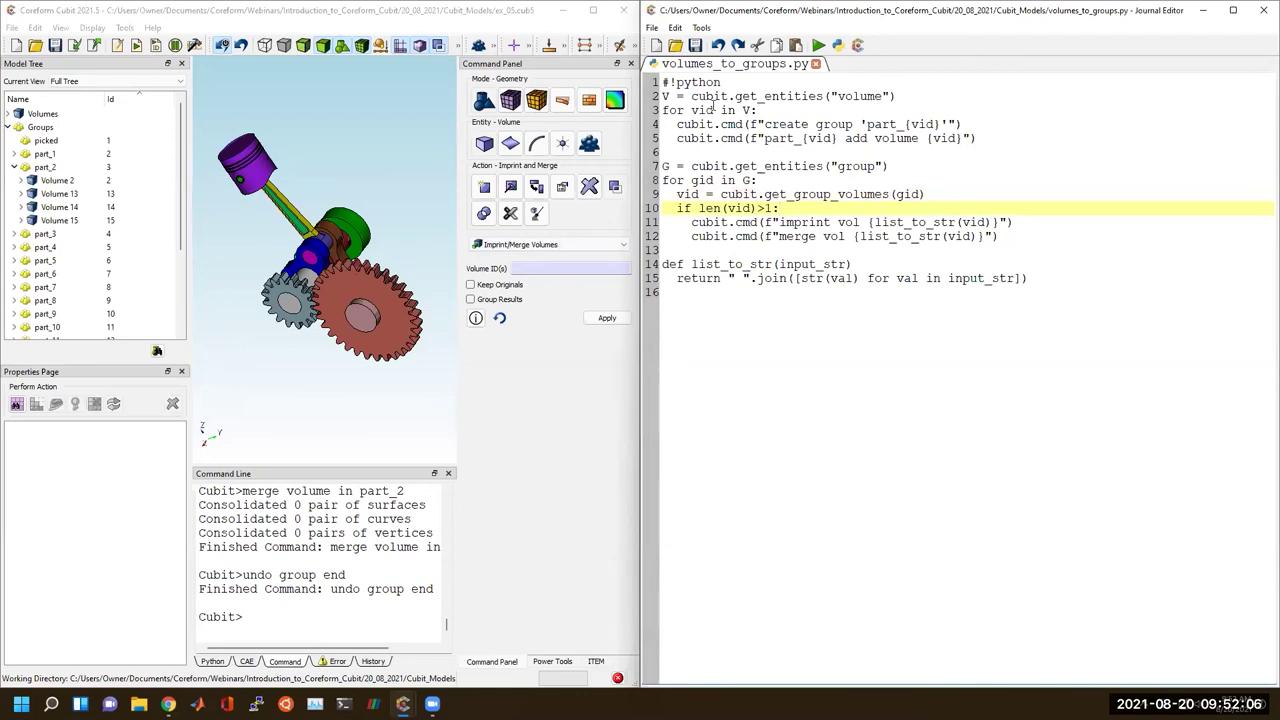
scroll(370, 285, "up", 5)
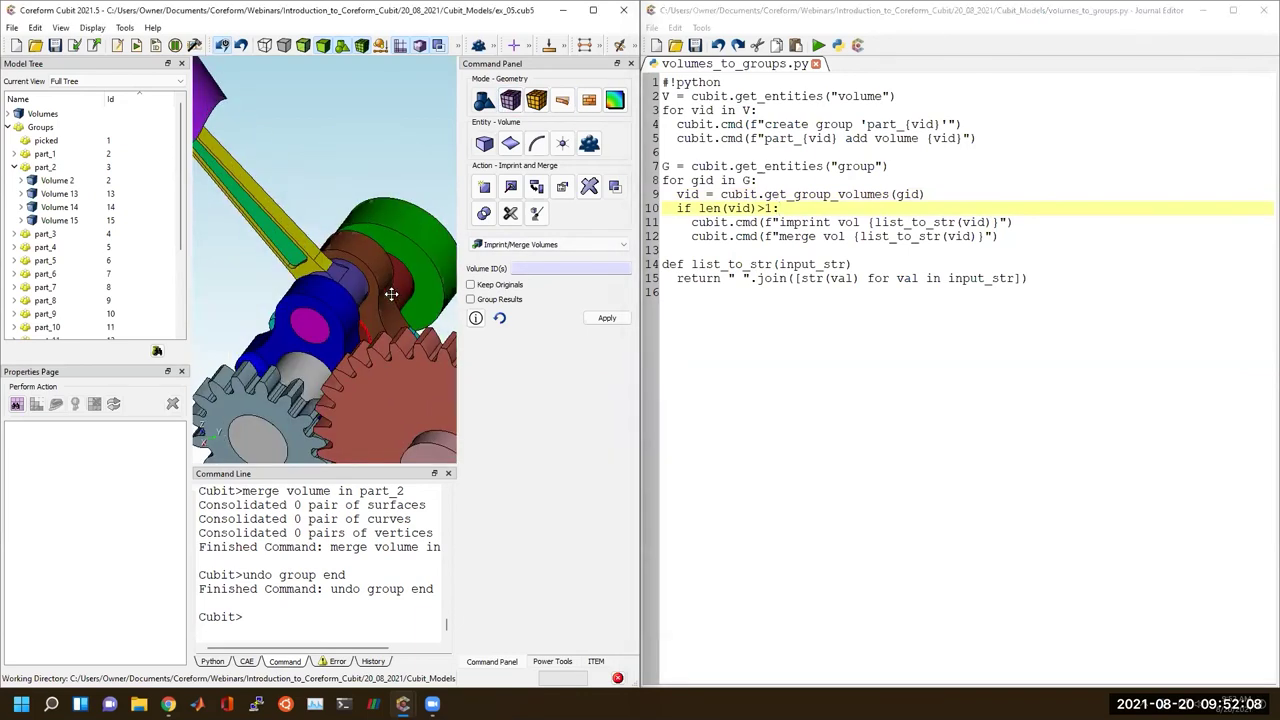
left_click_drag(370, 285, 370, 306)
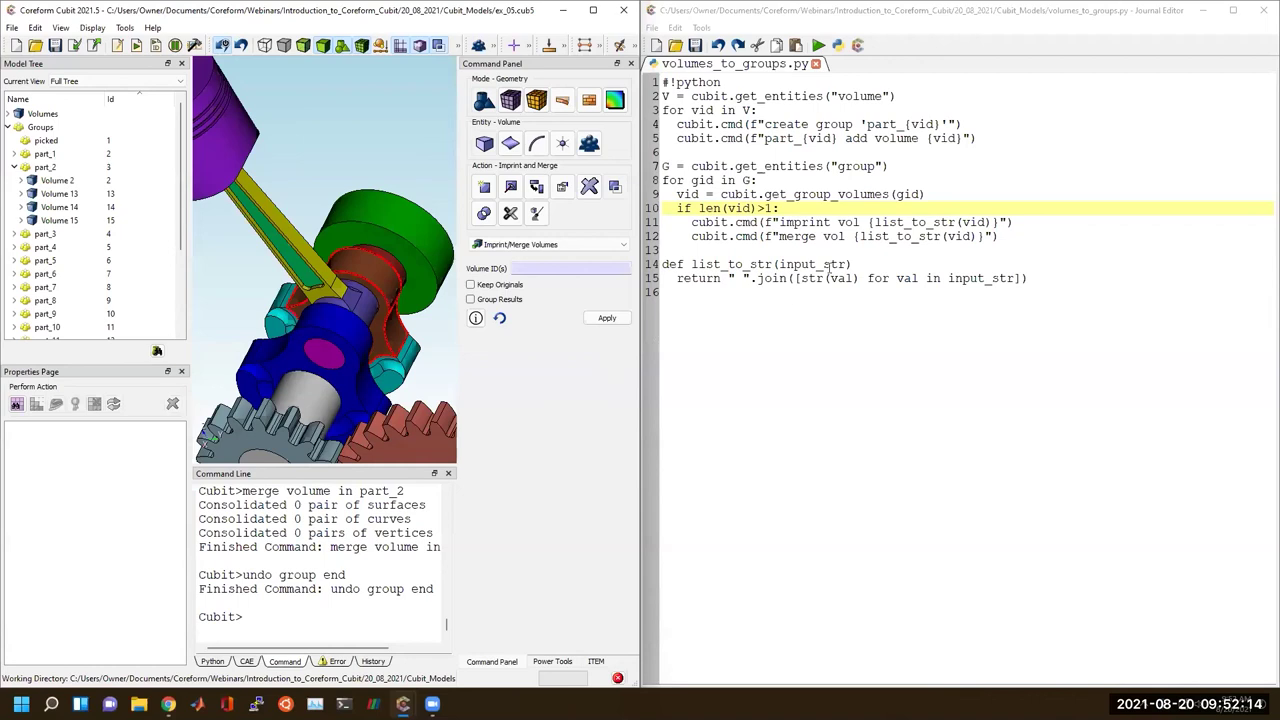
left_click(888, 254)
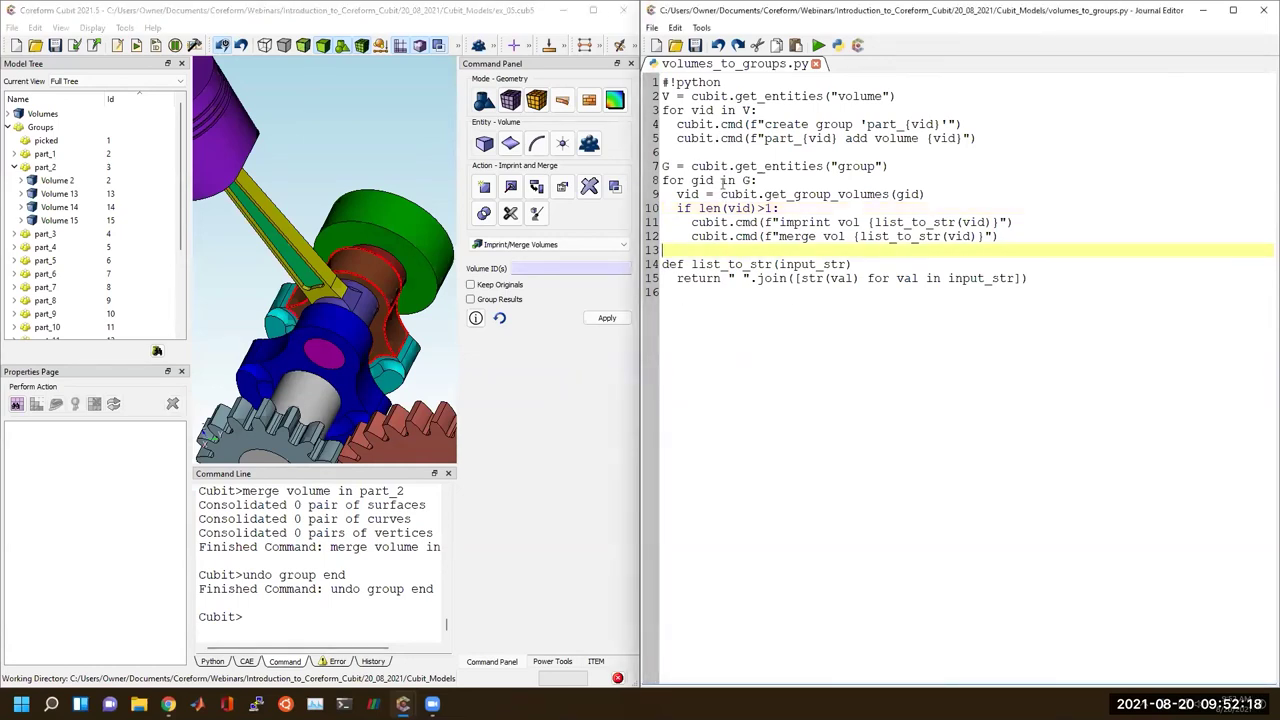
left_click(770, 400)
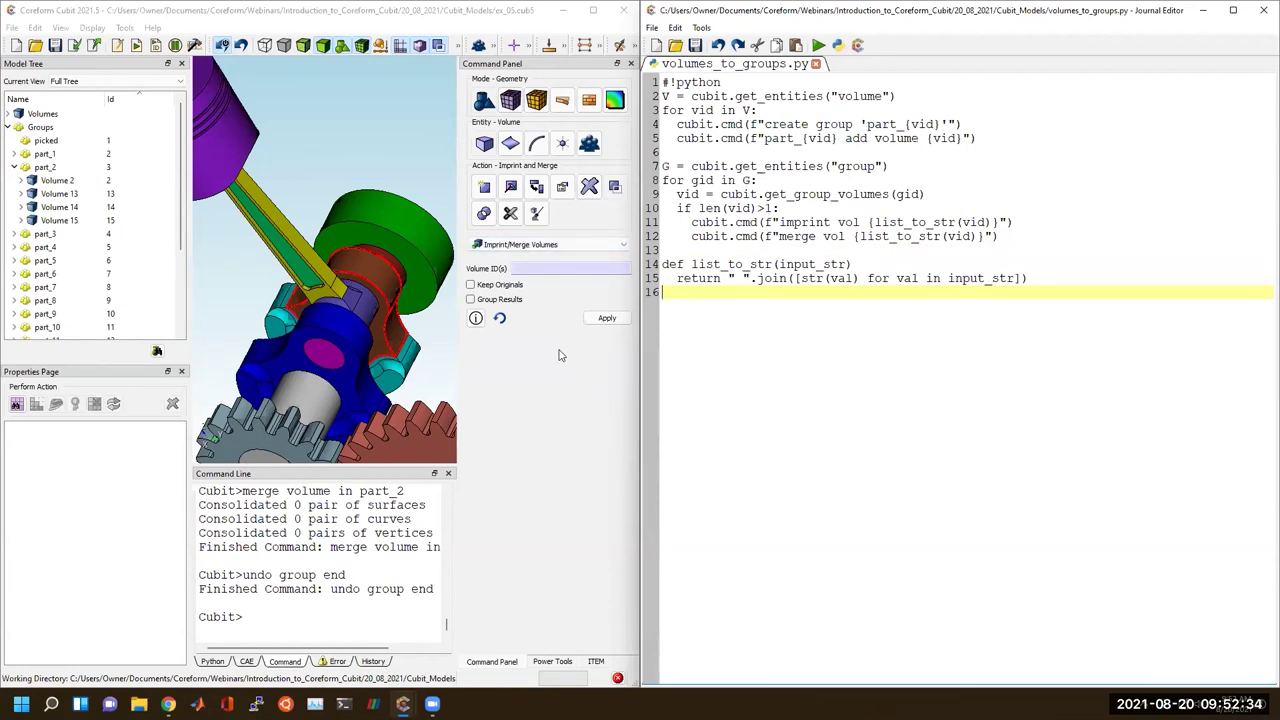
Open the Custom Toolbar Editor to view its toolbar and button lists, then close it and return to the whole assembly.
left_click(95, 27)
mouse_move(124, 27)
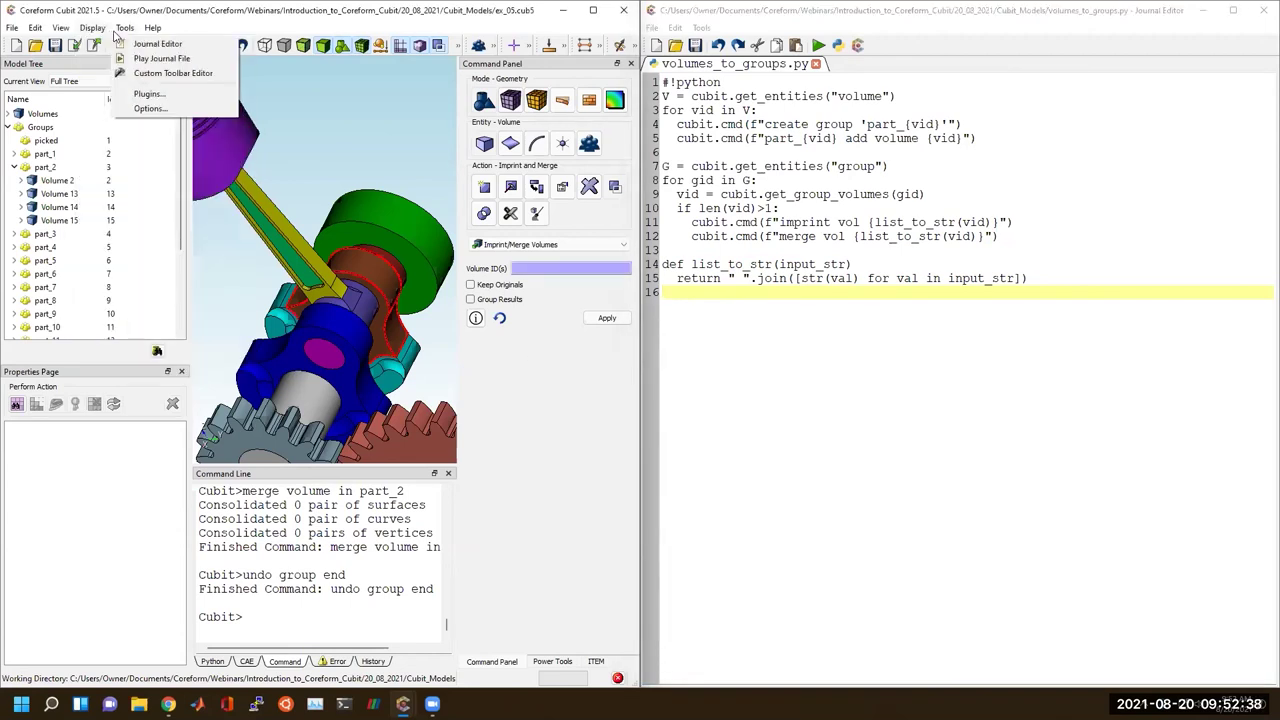
left_click(143, 76)
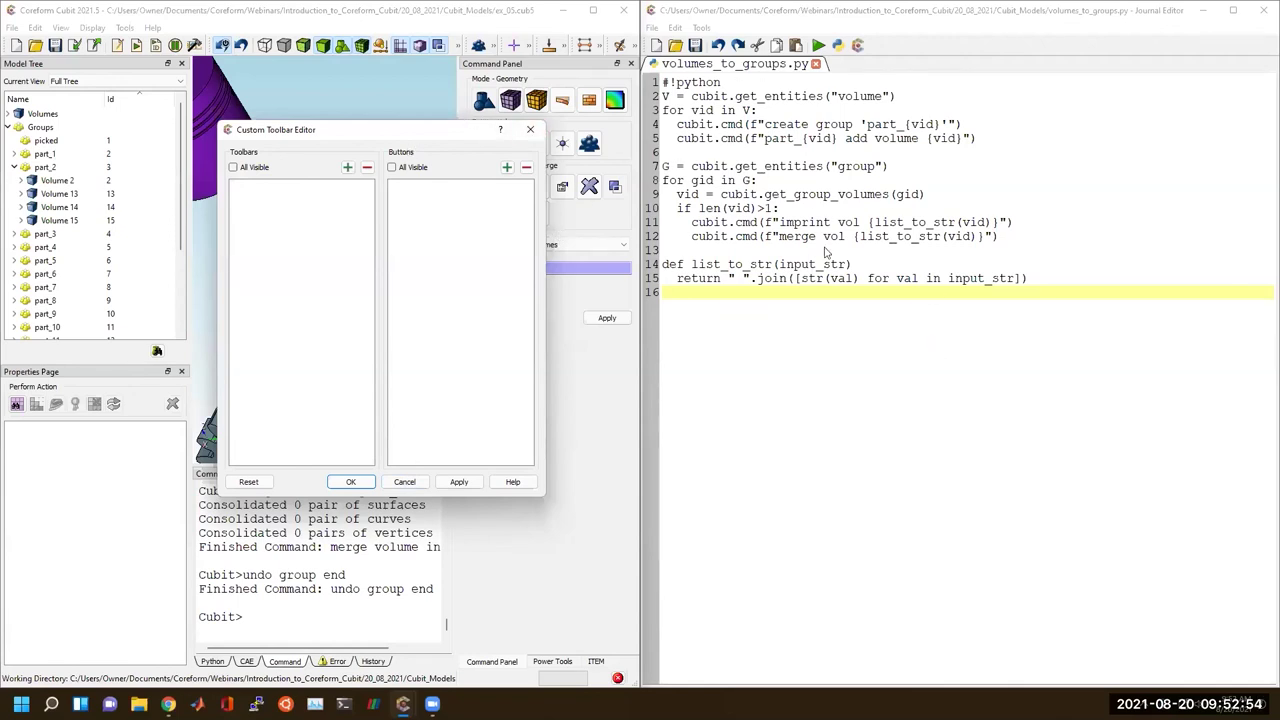
left_click(526, 132)
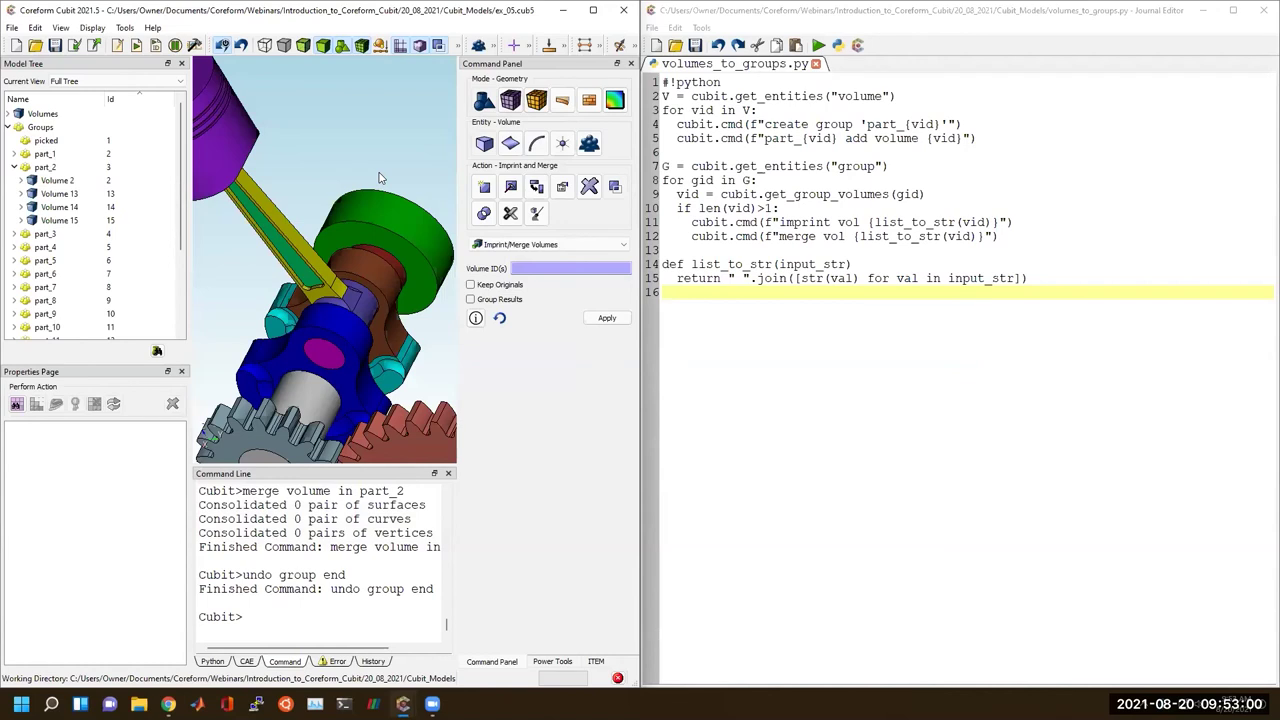
scroll(378, 180, "down", 5)
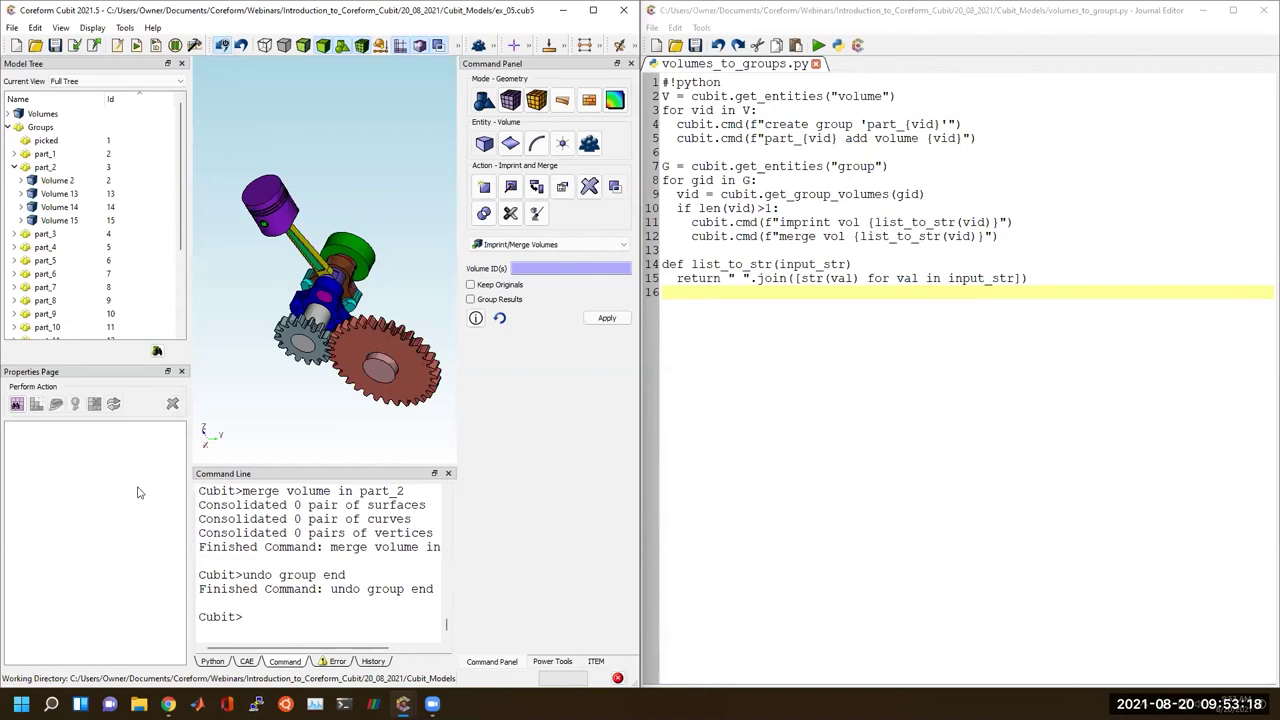
Switch to the ex_02.cub5 model, delete its mesh and make all volumes visible with the volume all visibility on command.
left_click(314, 601)
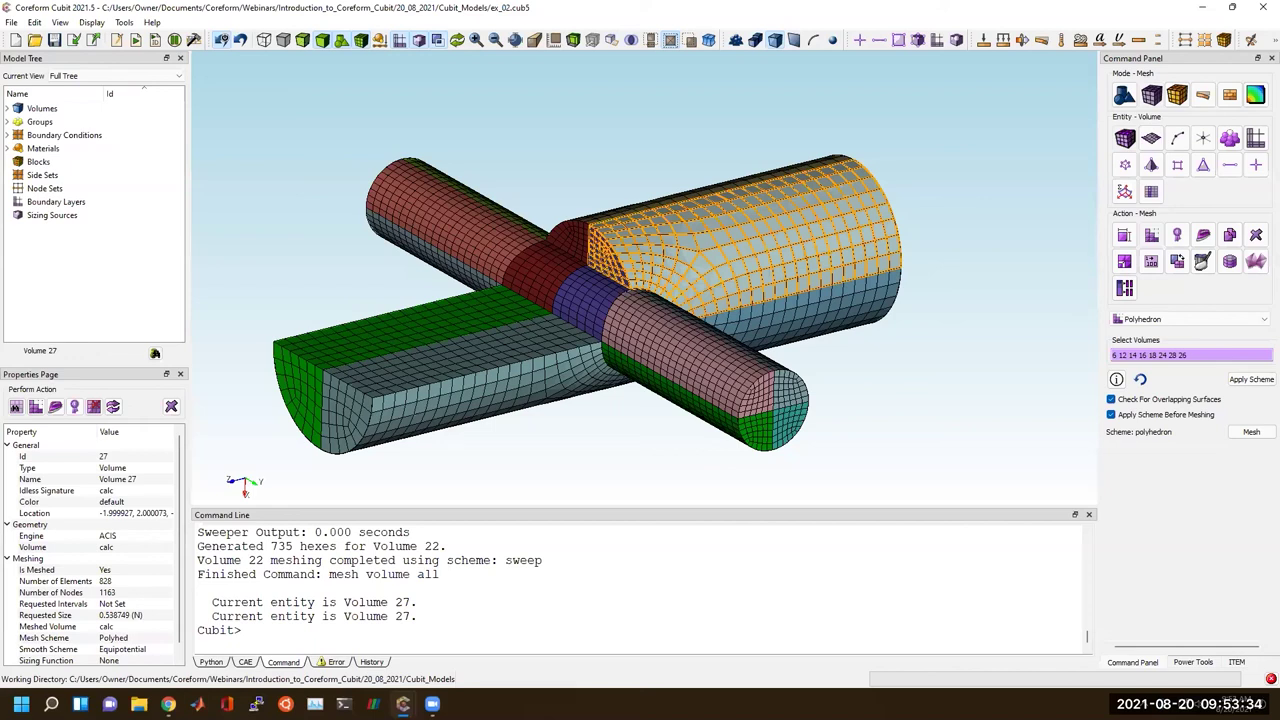
left_click(505, 592)
type("dele")
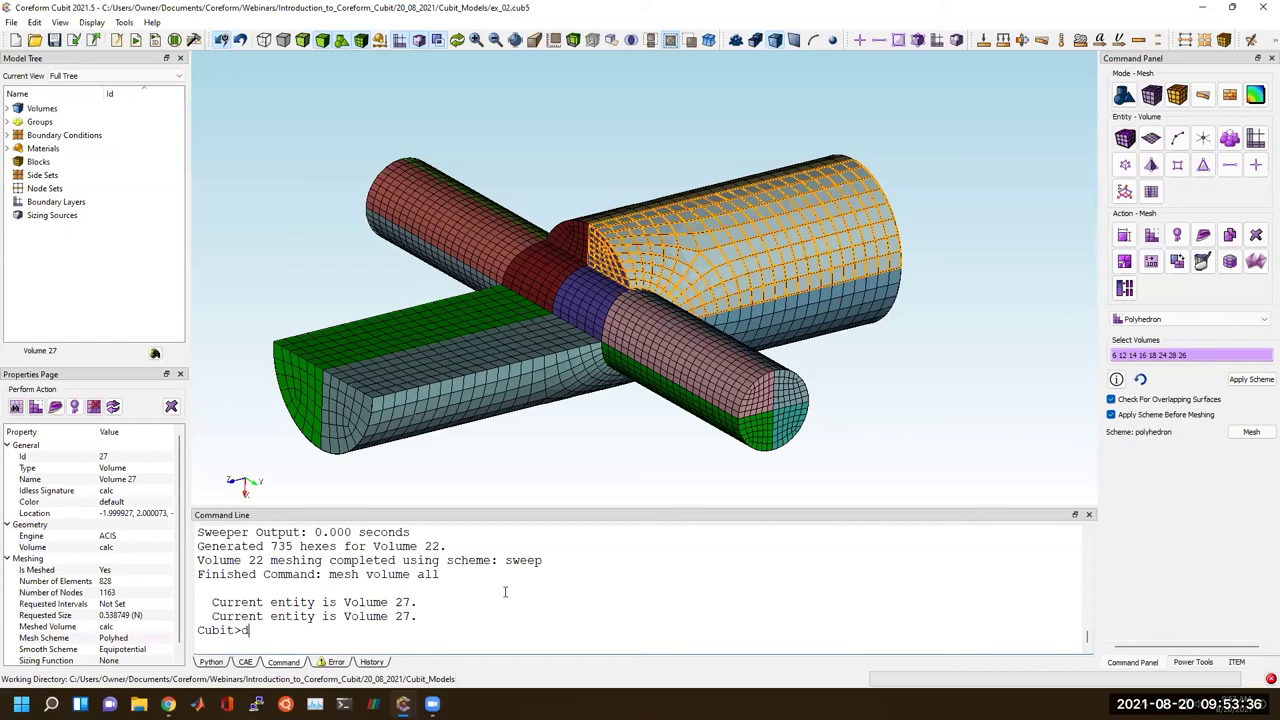
type("te mesh")
key("Return")
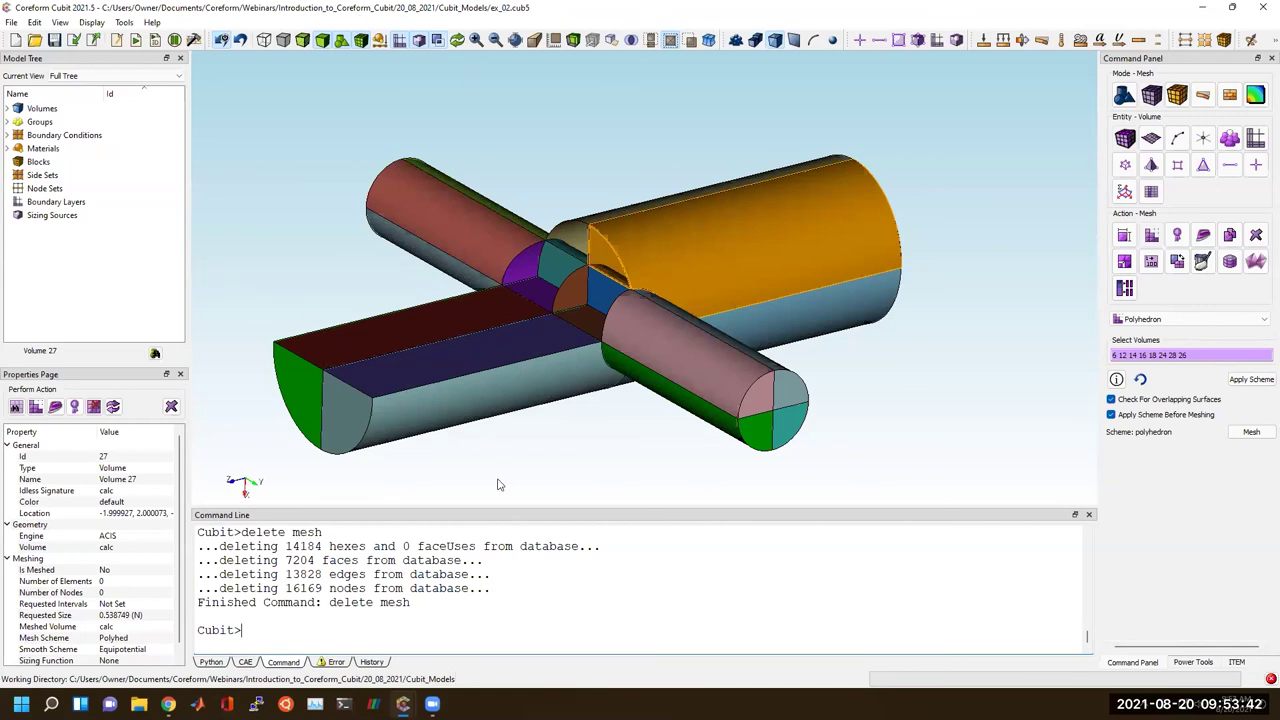
type("volume all visibility on")
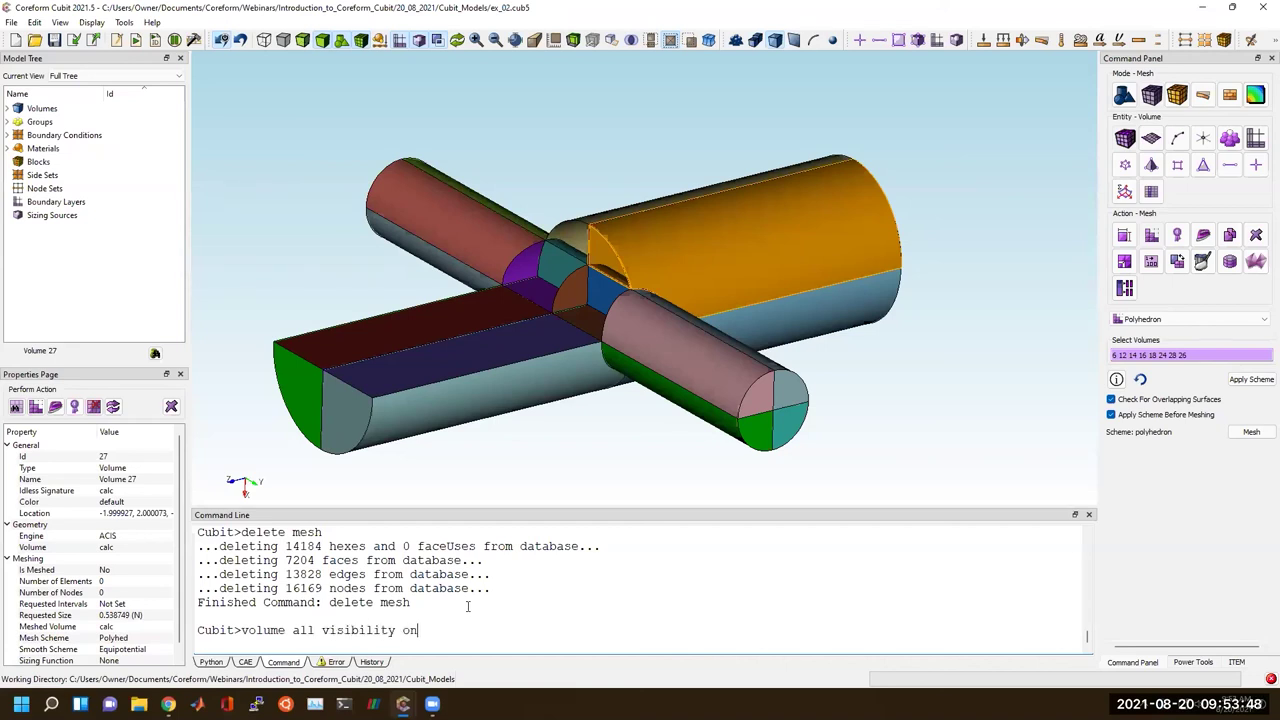
key("Return")
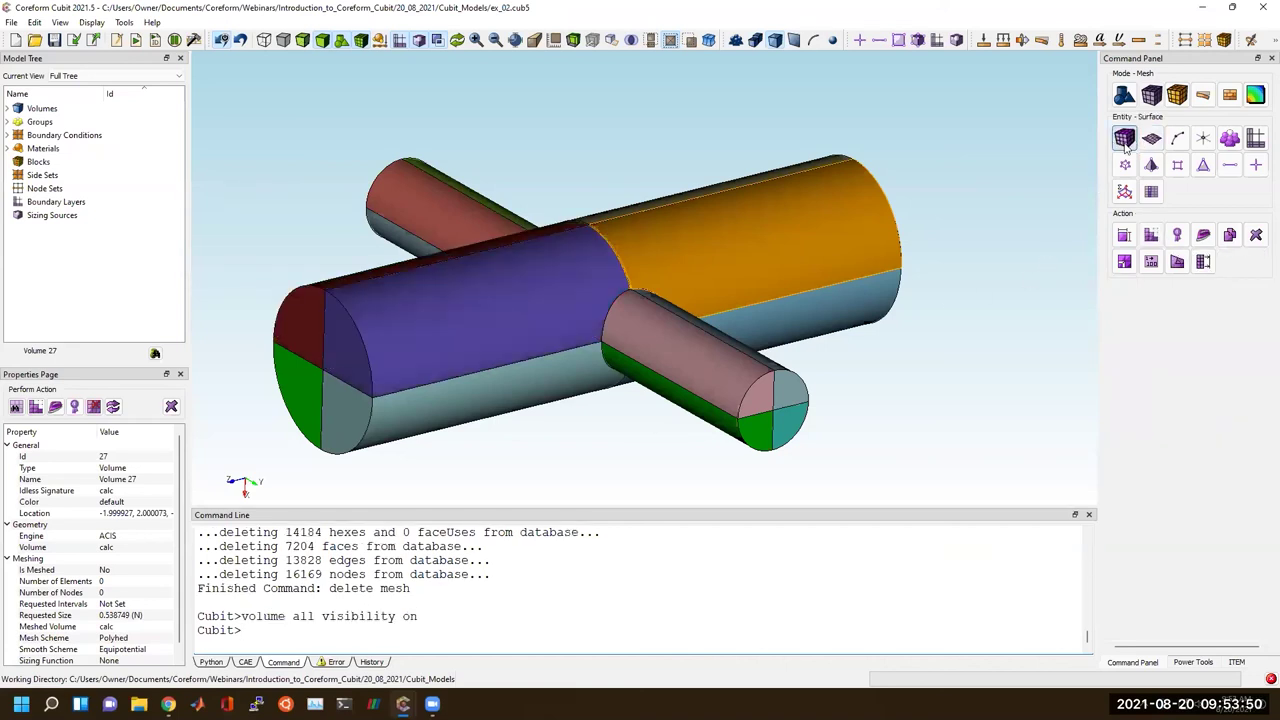
Switch to curve meshing and select curve 231, the arc where the pink small-cylinder quarter meets the purple large cylinder.
left_click(1126, 142)
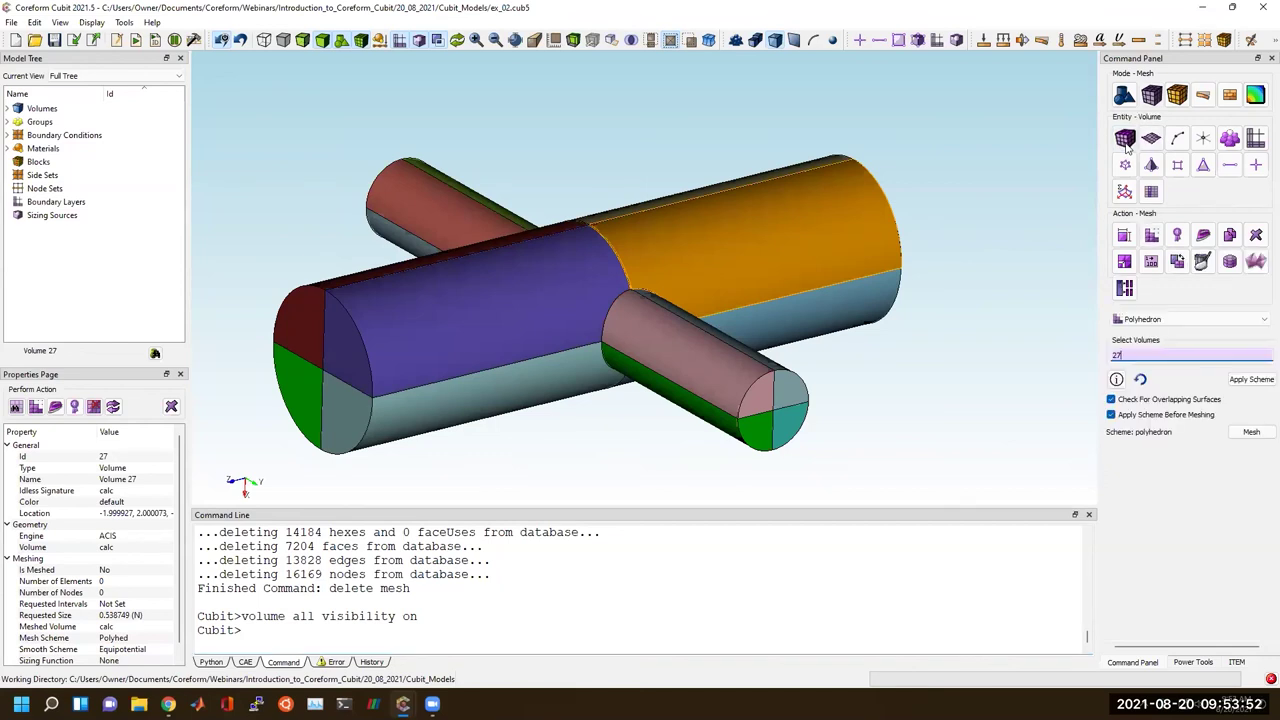
left_click(1177, 138)
scroll(888, 387, "up", 2)
scroll(888, 387, "up", 2)
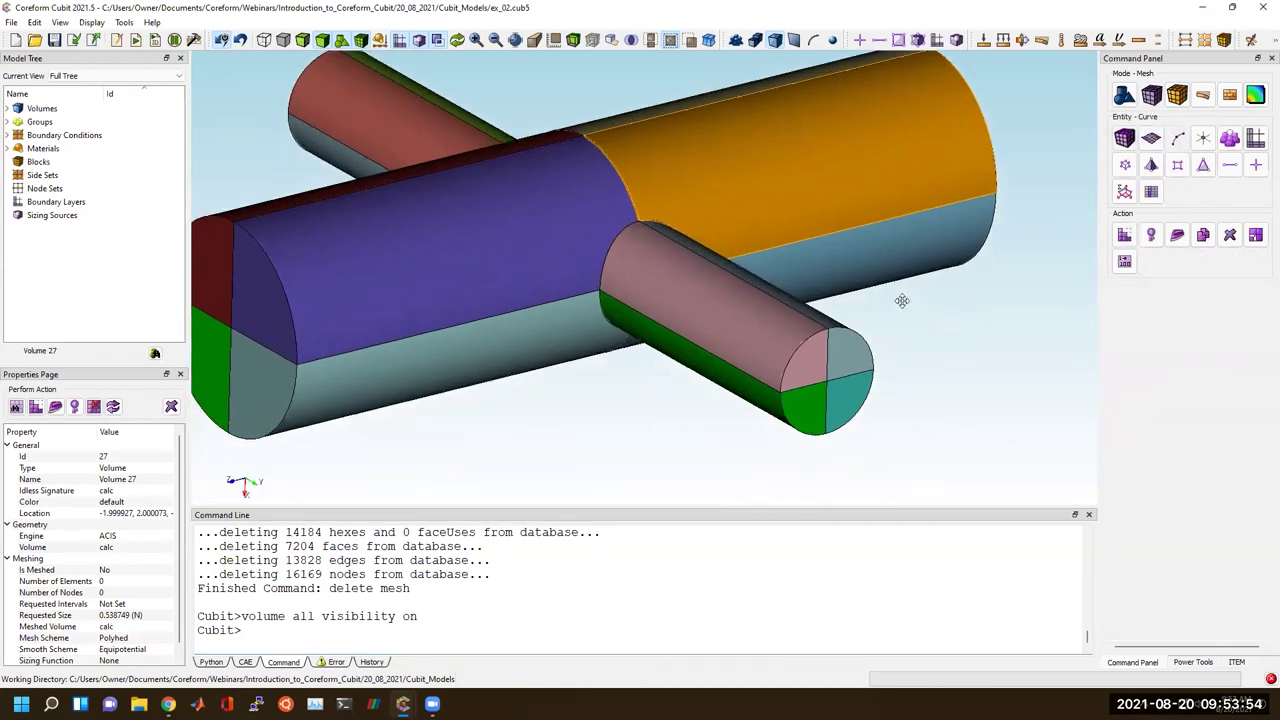
scroll(530, 264, "up", 2)
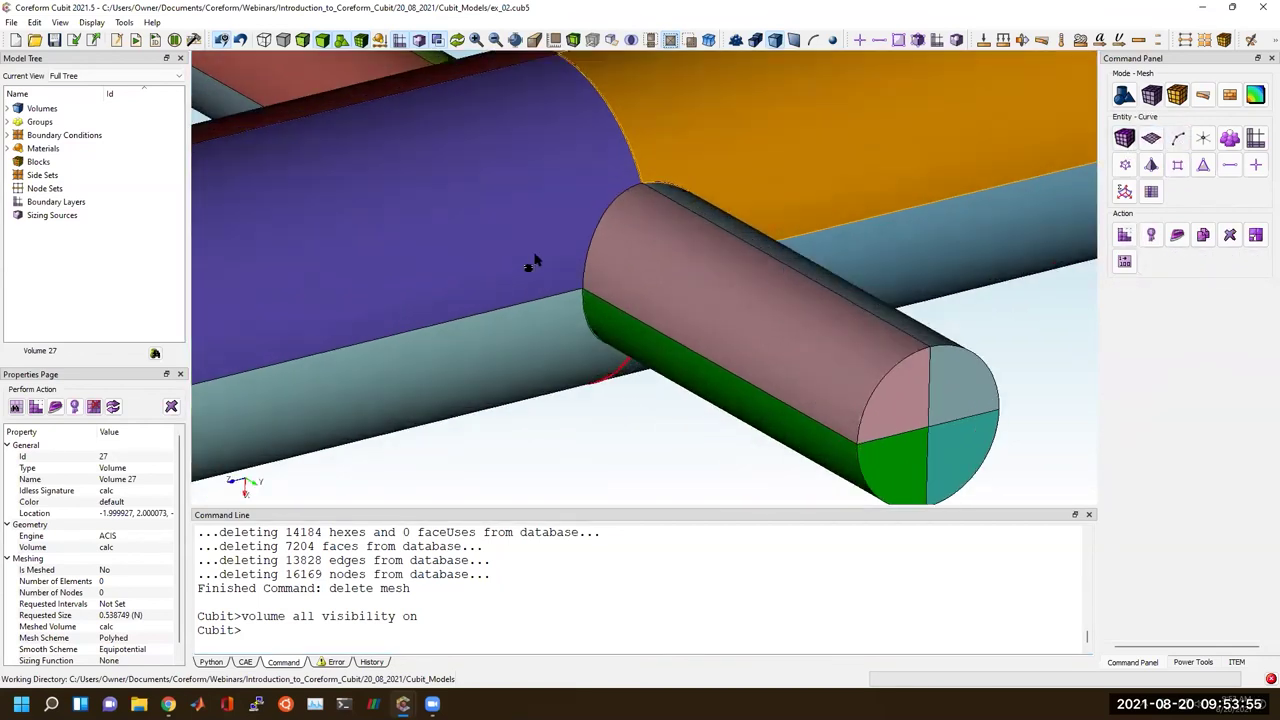
left_click(1179, 135)
left_click(1204, 140)
left_click(1178, 139)
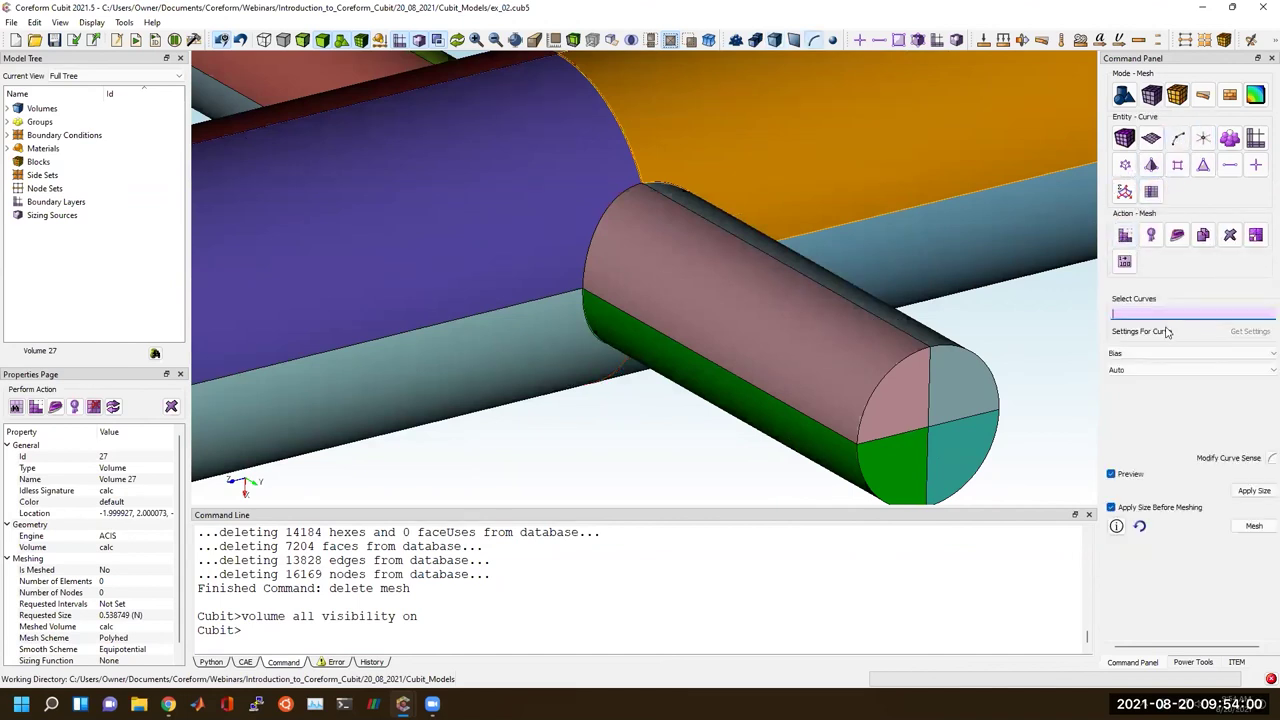
left_click(590, 244)
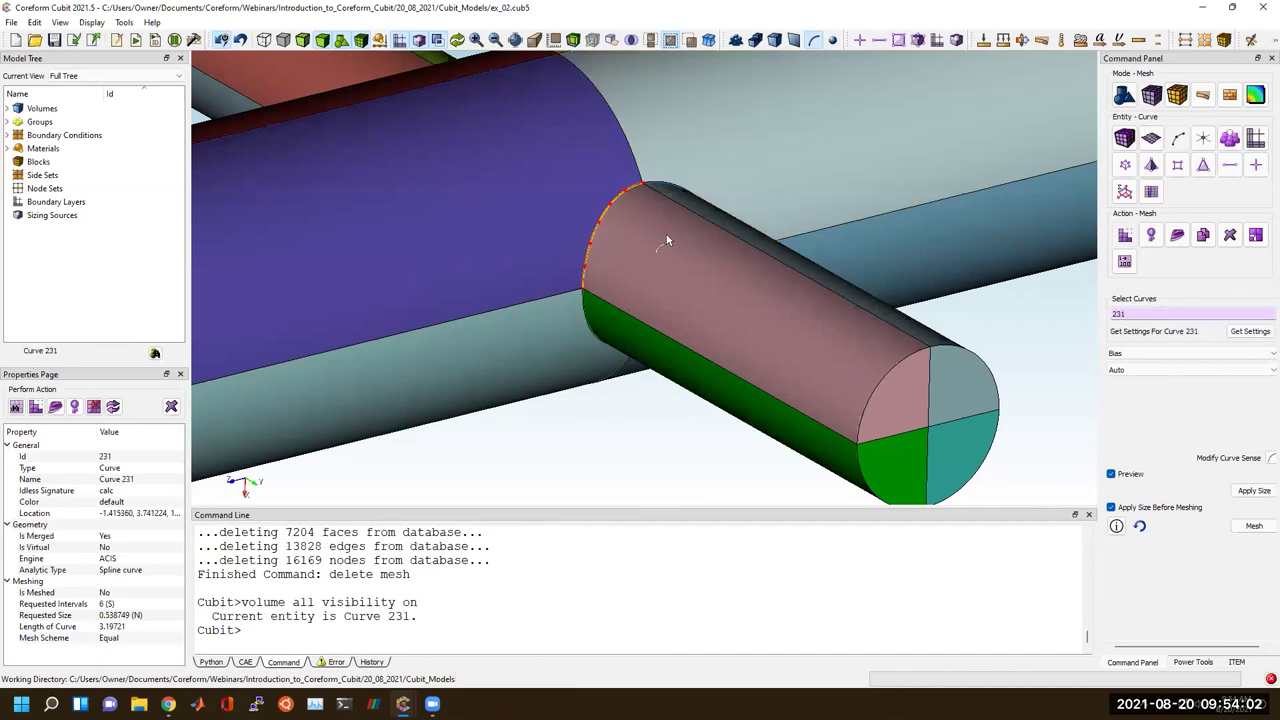
Try the Curvature scheme on curve 231, applying the value .1 and a second time .05.
left_click(1159, 349)
left_click(1164, 371)
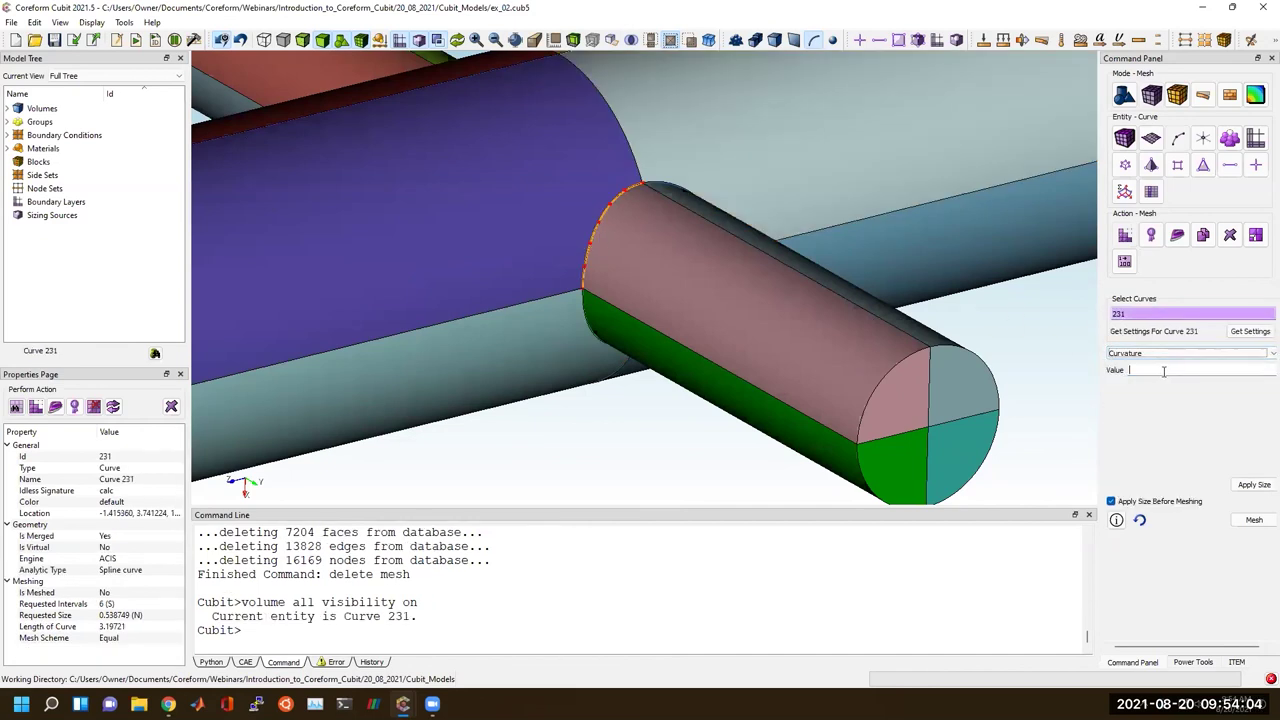
type(".1")
key("Return")
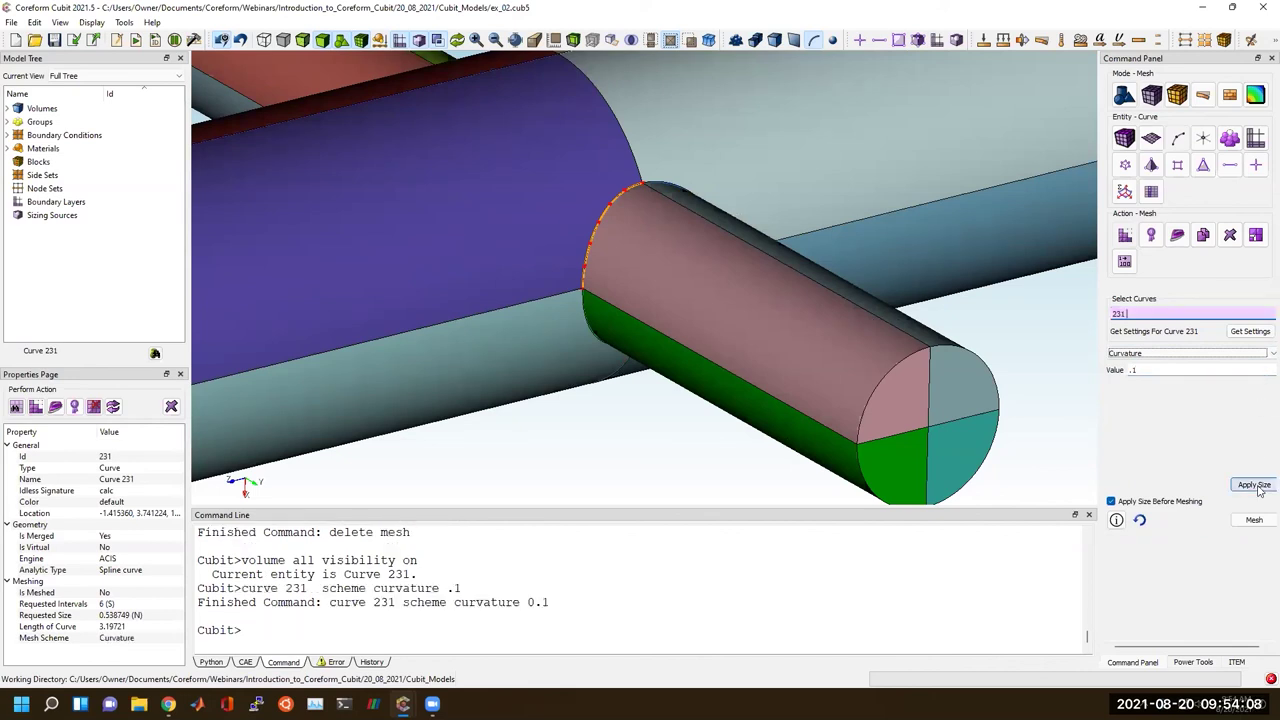
type("05")
key("Return")
Give curve 231 an Equal scheme with an interval of 20 and mesh it.
left_click(1178, 355)
left_click(1165, 386)
left_click(1238, 373)
type("20")
left_click(1255, 491)
left_click(1254, 526)
scroll(651, 223, "up", 5)
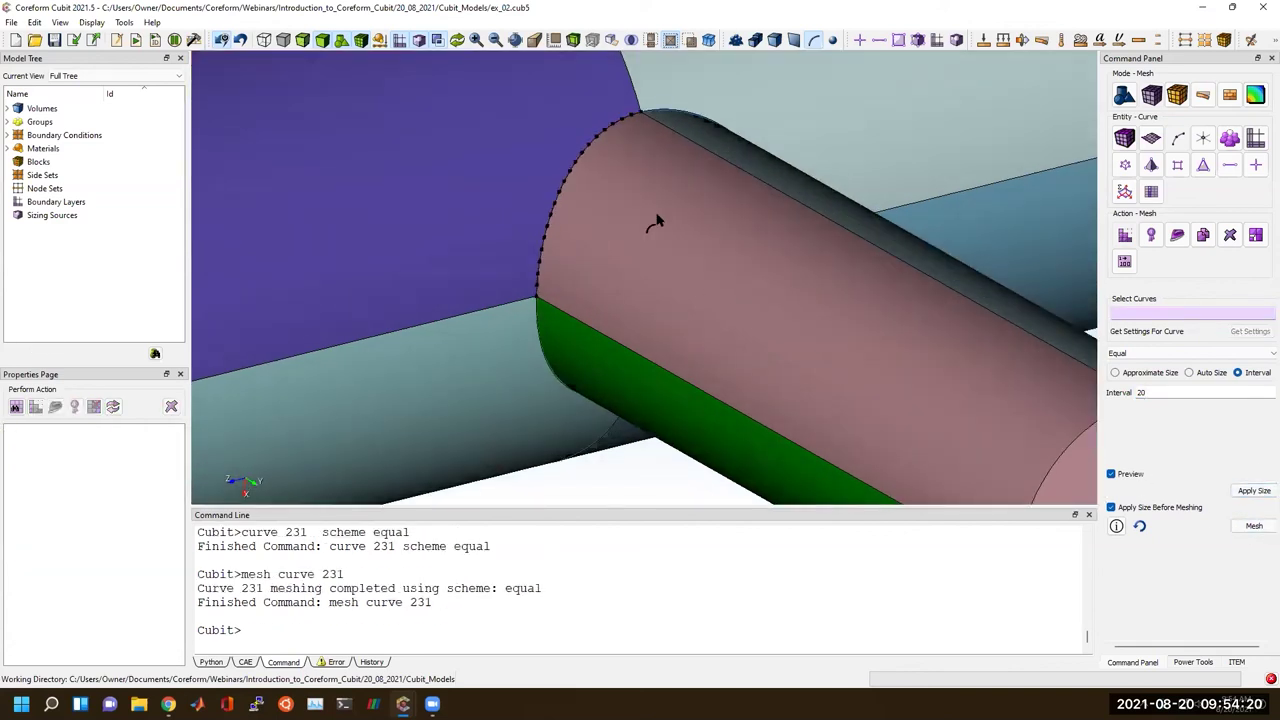
scroll(676, 226, "down", 2)
scroll(676, 226, "down", 3)
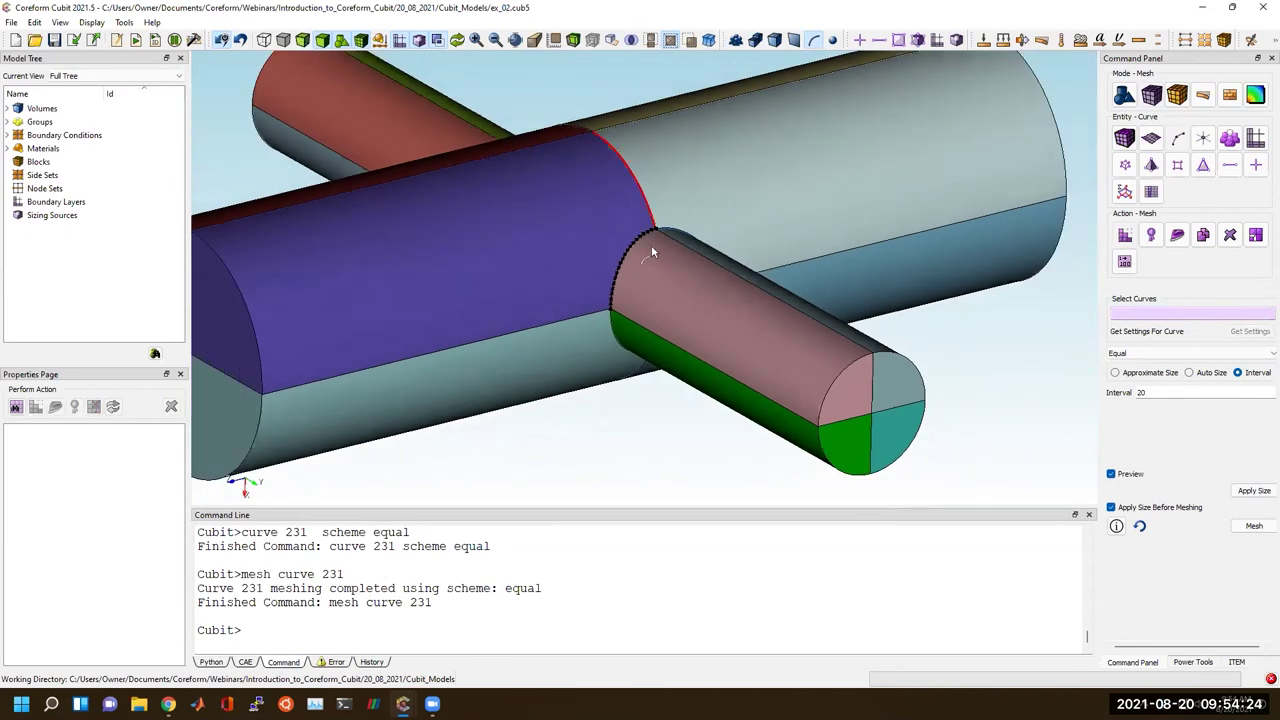
Review the Sizing Function options for volume intervals and choose the Exodus type.
left_click(1129, 139)
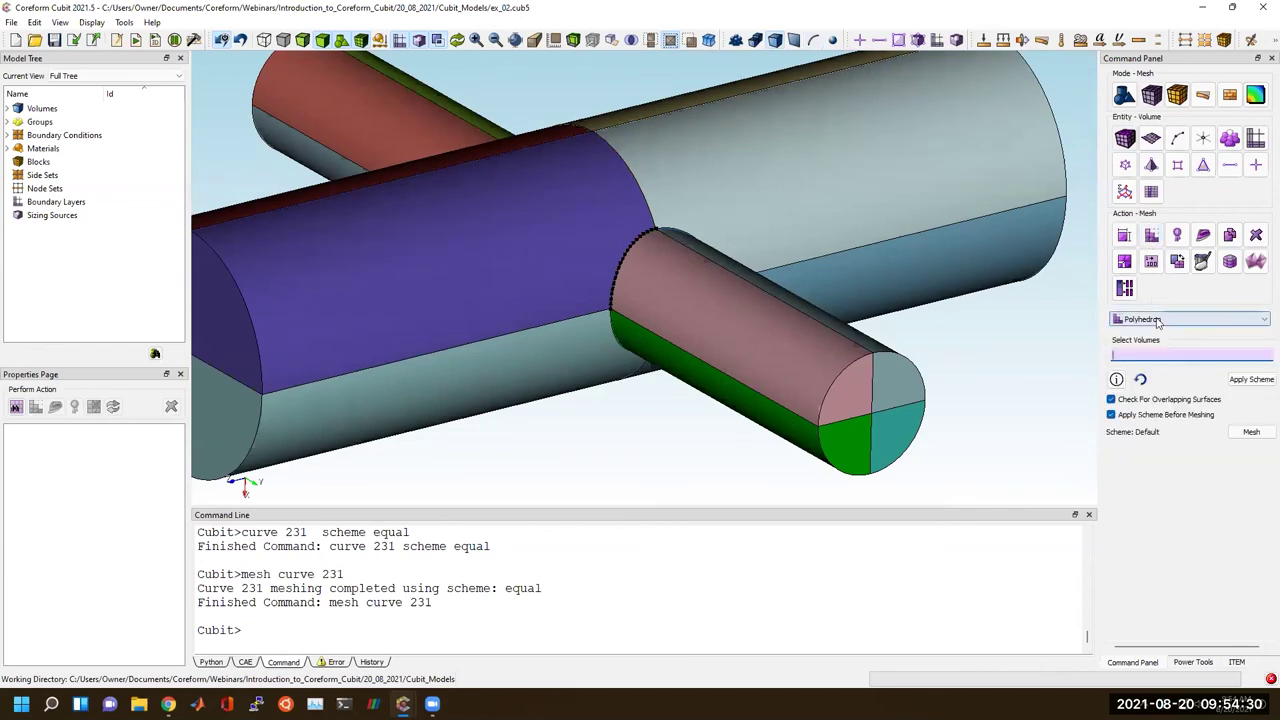
left_click(1124, 236)
left_click(1133, 320)
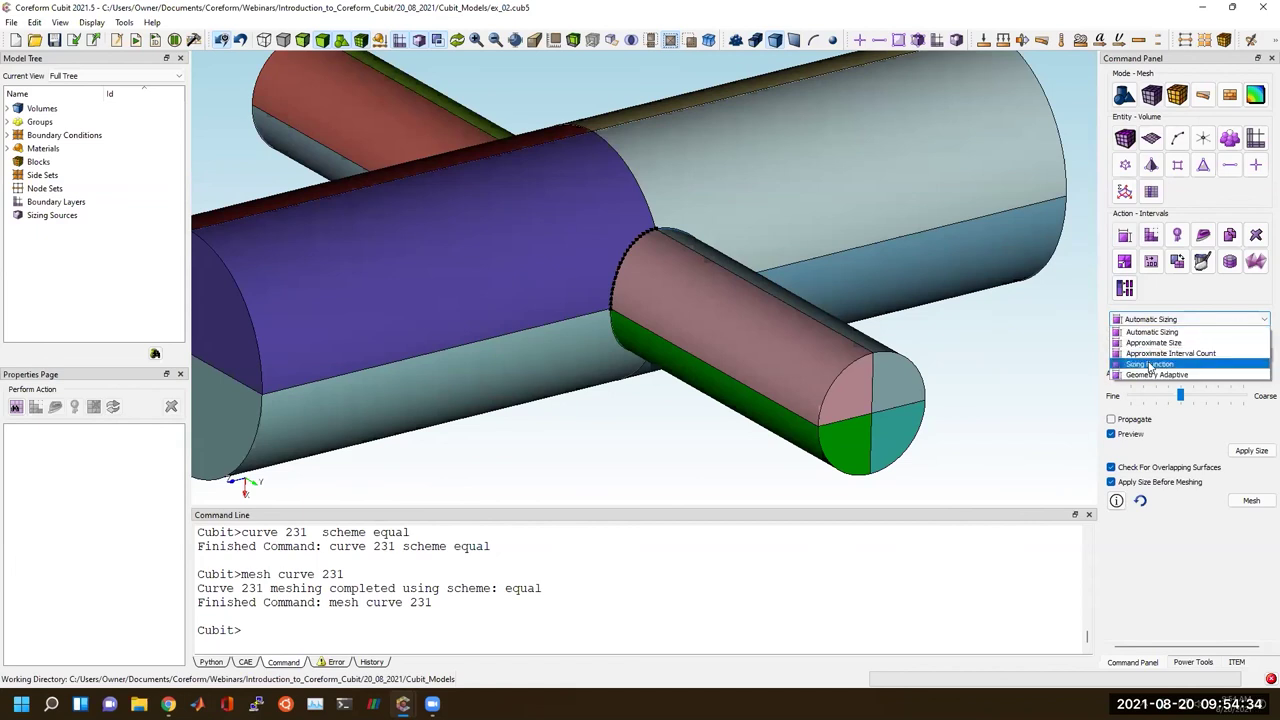
left_click(1150, 365)
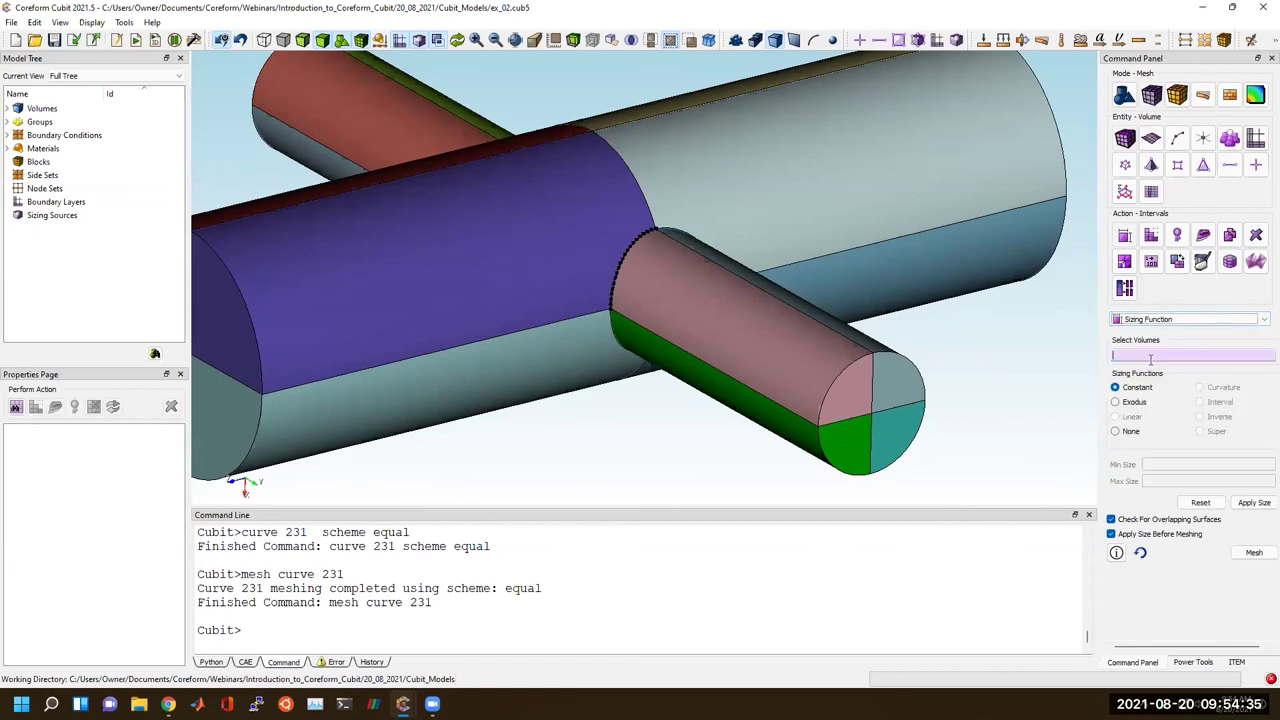
left_click(1130, 407)
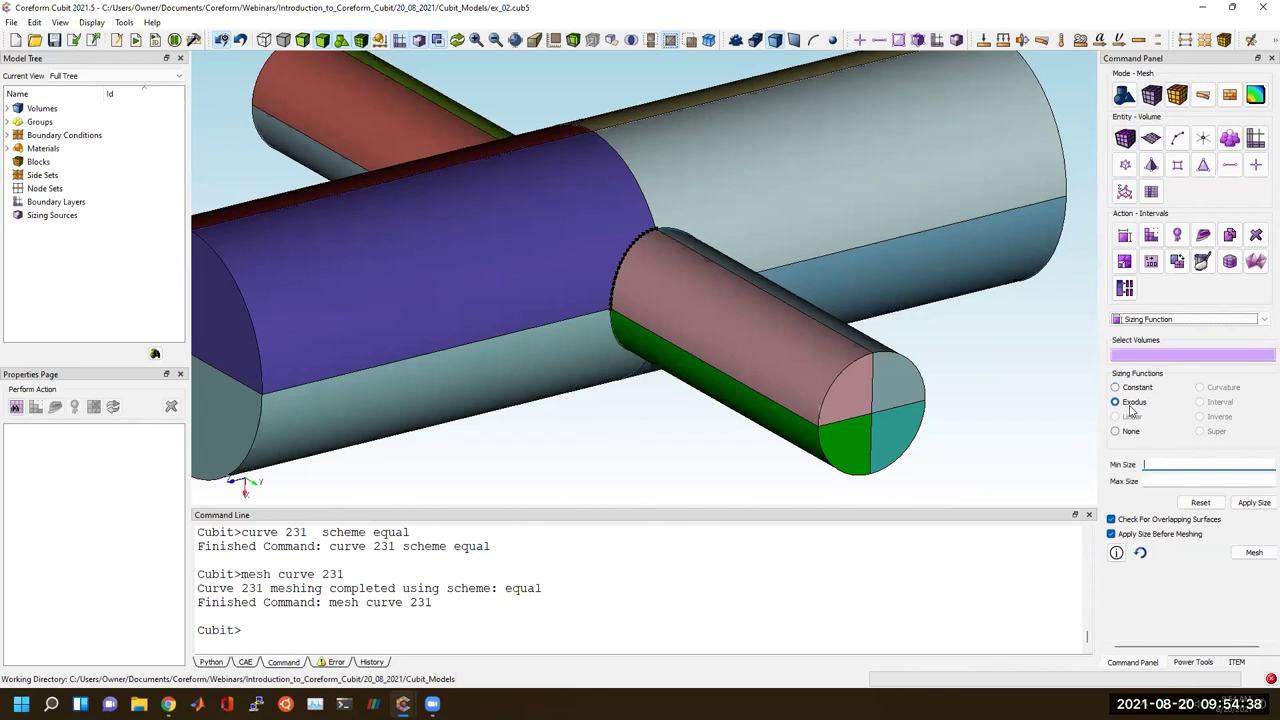
scroll(967, 355, "down", 2)
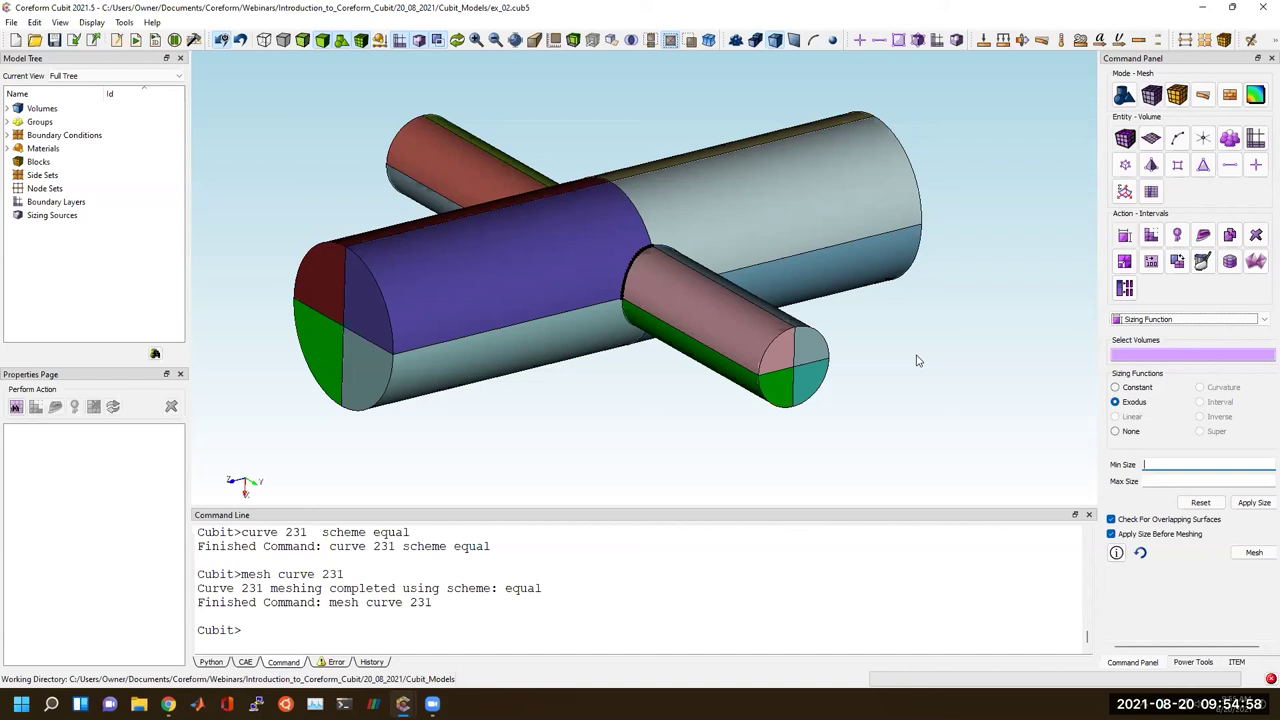
scroll(918, 361, "up", 2)
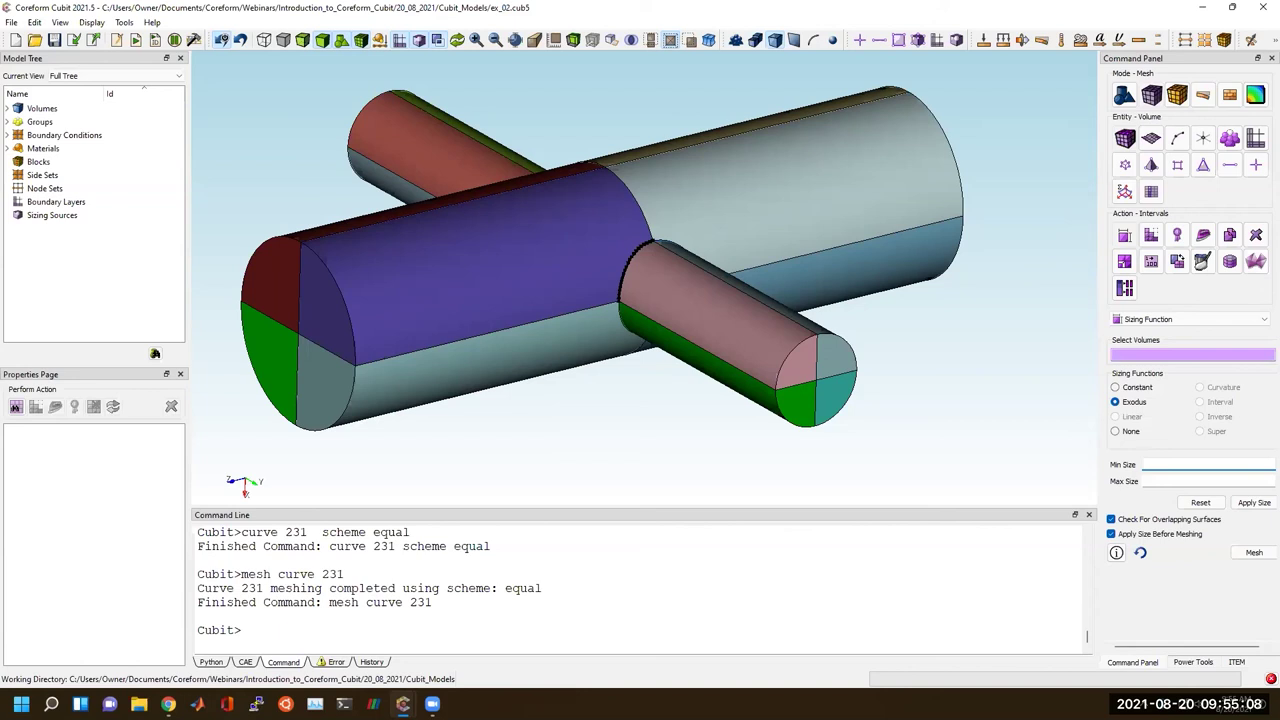
Import brainstem.stl from CubitTemp/brain-healthy-1.snapshot.1 as an STL file with feature angle 135.00 and Merge Geometry enabled.
left_click(12, 22)
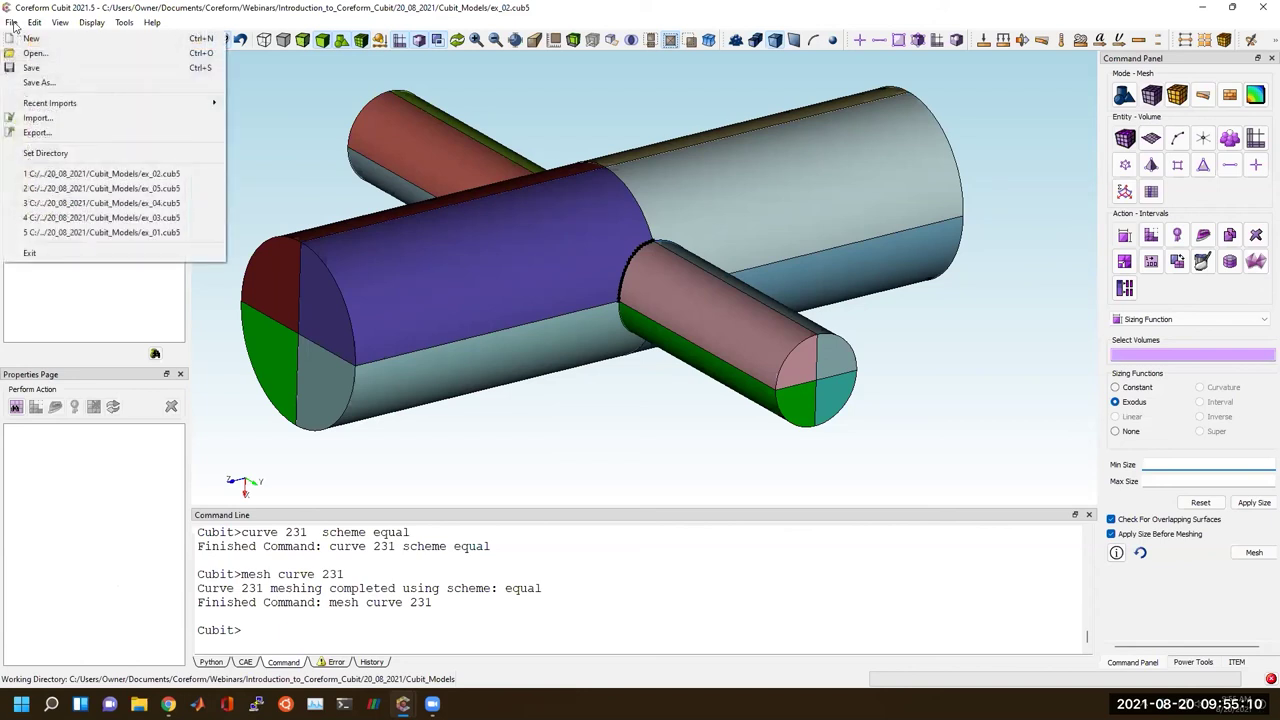
left_click(40, 118)
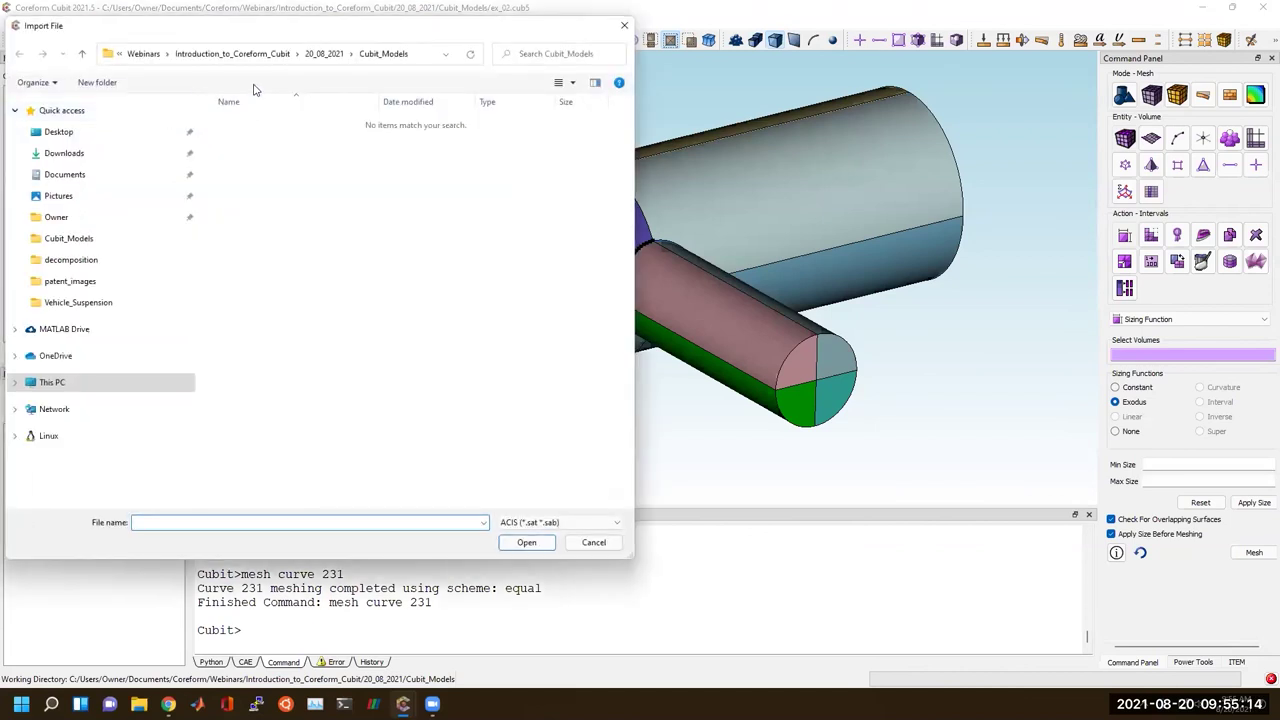
left_click(72, 262)
left_click(208, 53)
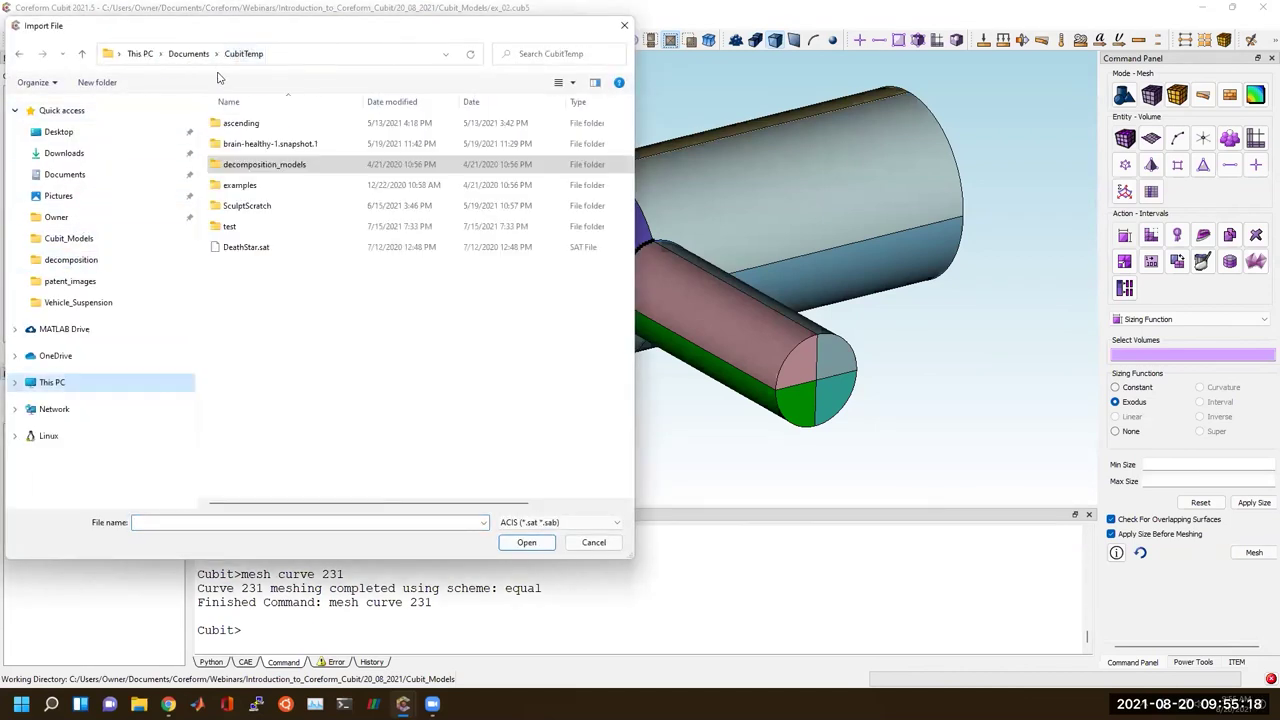
double_click(246, 145)
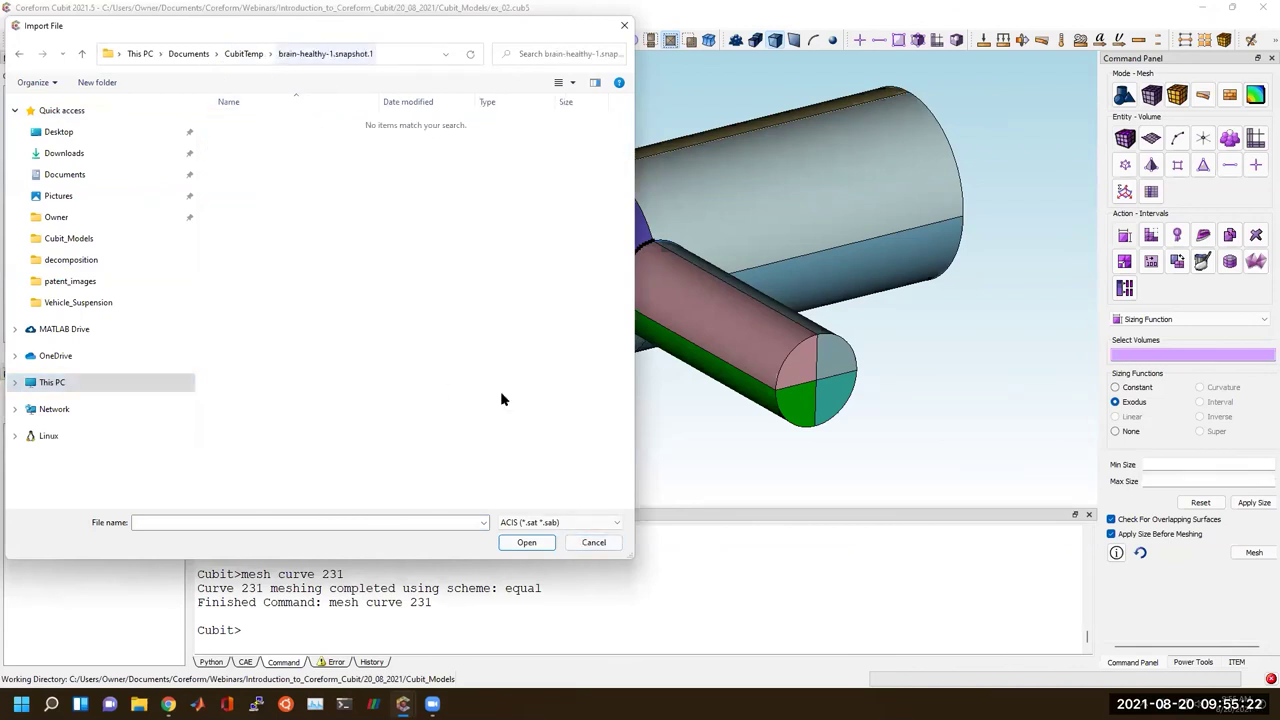
left_click(560, 522)
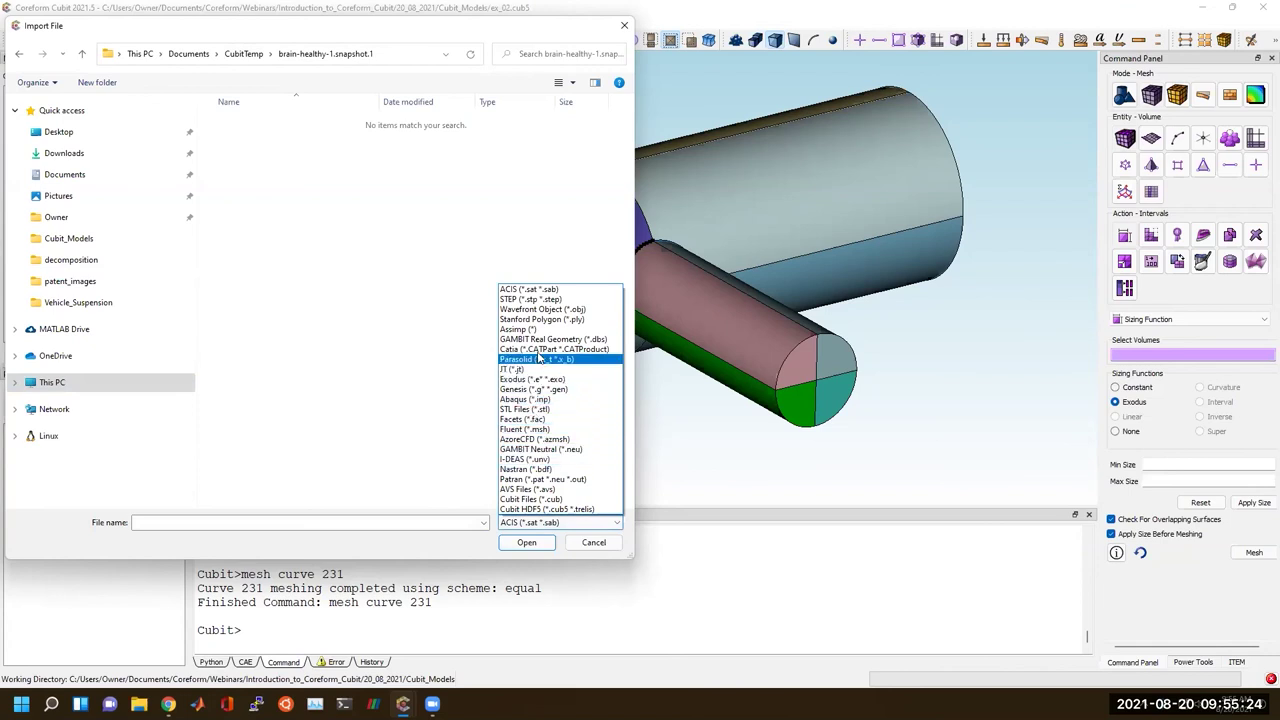
left_click(541, 409)
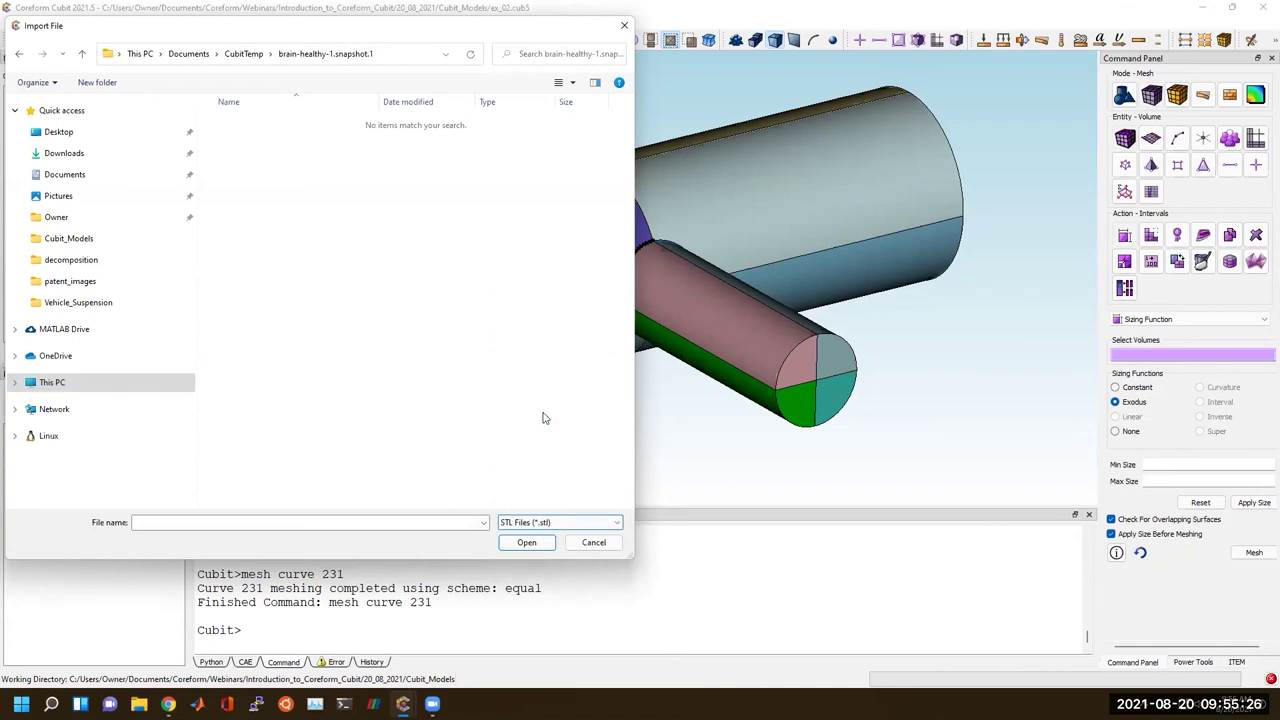
double_click(243, 128)
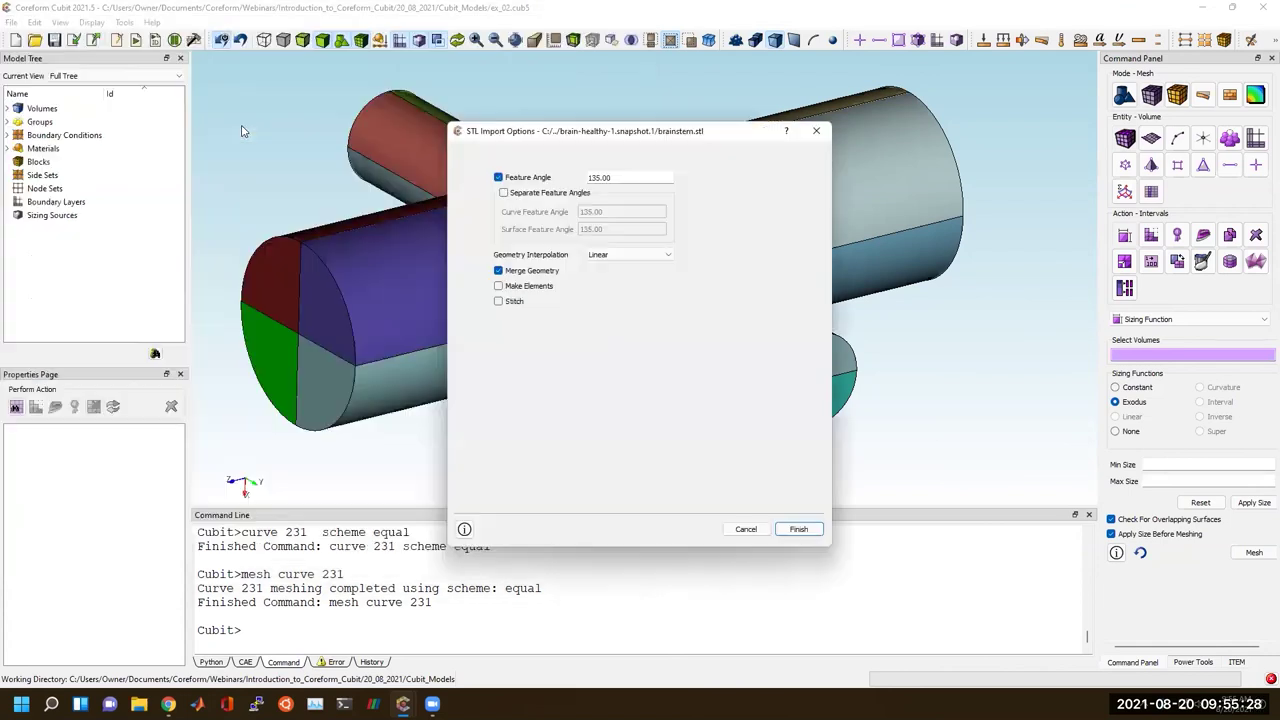
left_click(804, 529)
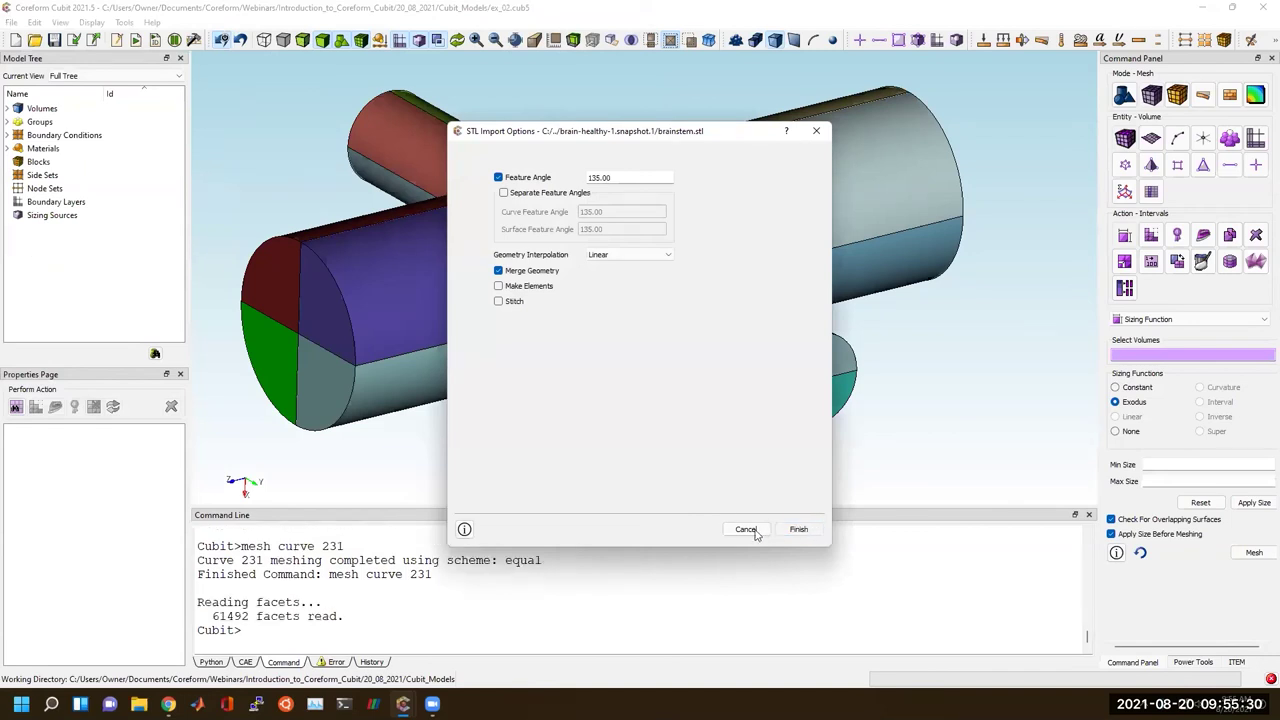
Clear the model with the reset command and rerun the brainstem.stl import command from the history.
type("reset")
key("Return")
key("Up")
key("Up")
key("Return")
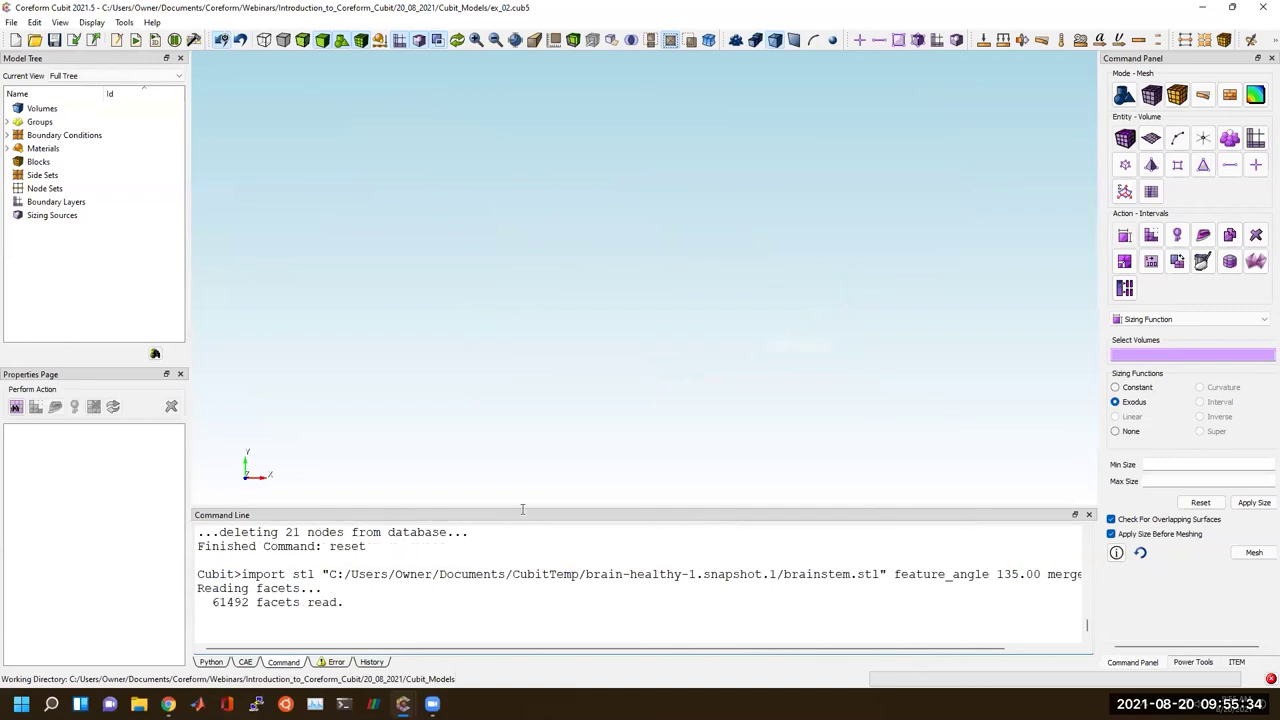
Enable developer commands for the imported brainstem model with set dev on.
middle_click_drag(706, 283, 420, 272)
left_click_drag(633, 258, 805, 238)
scroll(806, 239, "up", 4)
middle_click_drag(770, 275, 727, 362)
left_click_drag(754, 285, 620, 263)
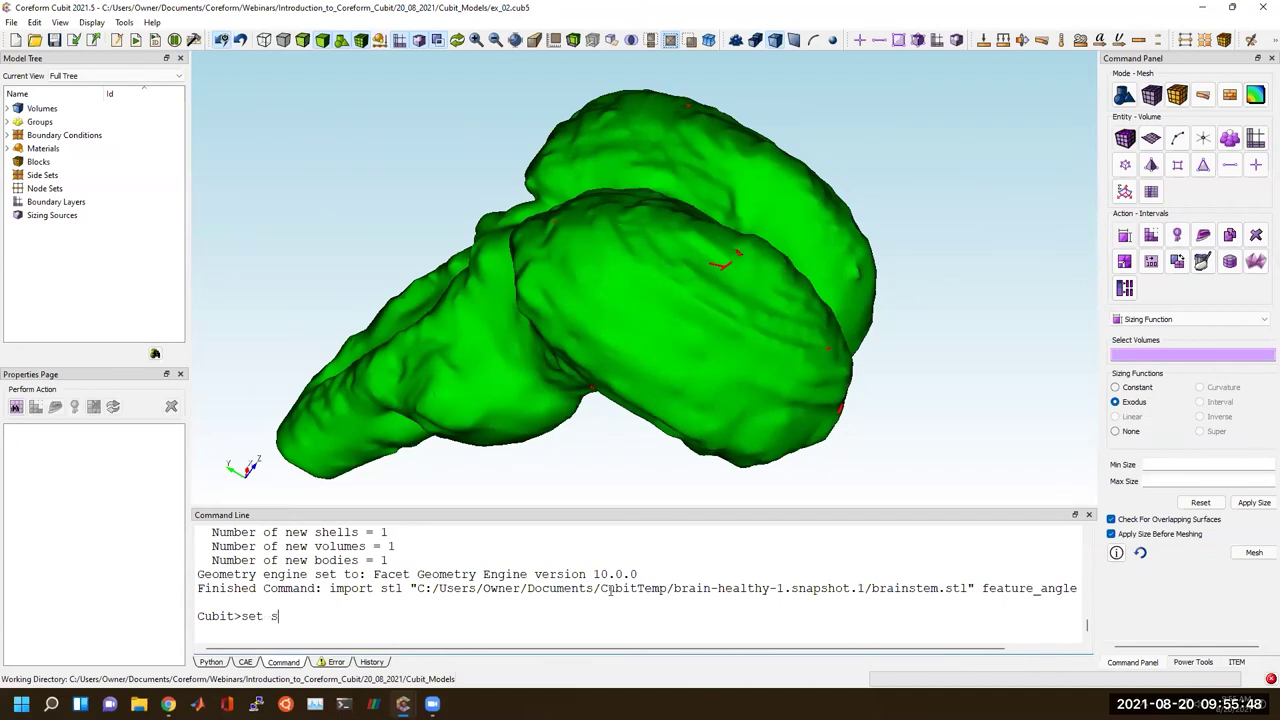
type("n")
key("Return")
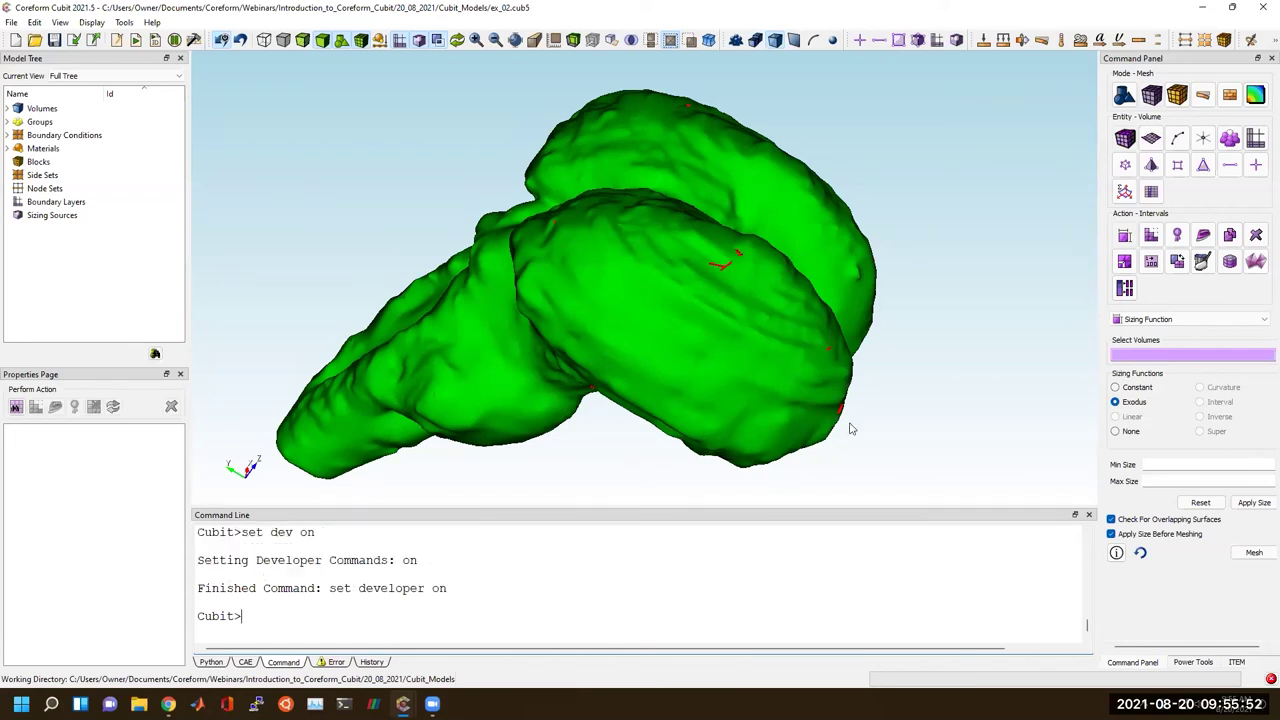
Preview and apply a webcut of all volumes with the XY coordinate plane, and undo the cut.
left_click(1127, 100)
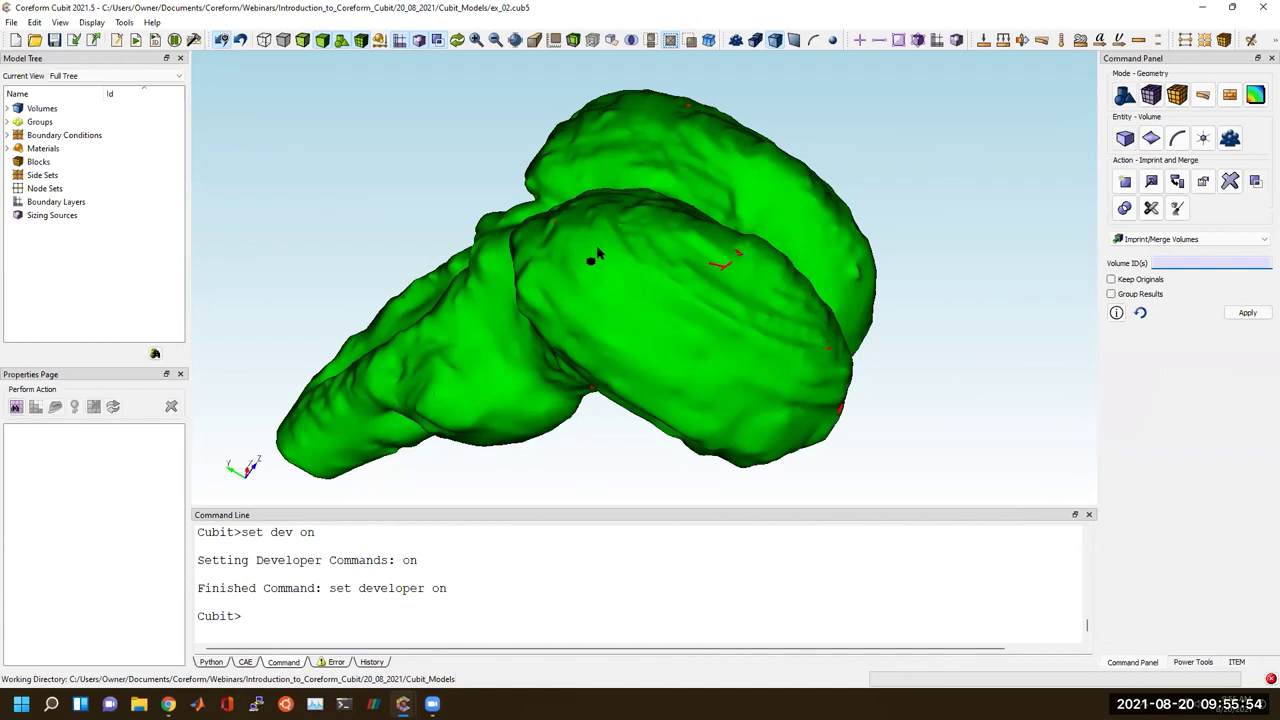
left_click(1151, 208)
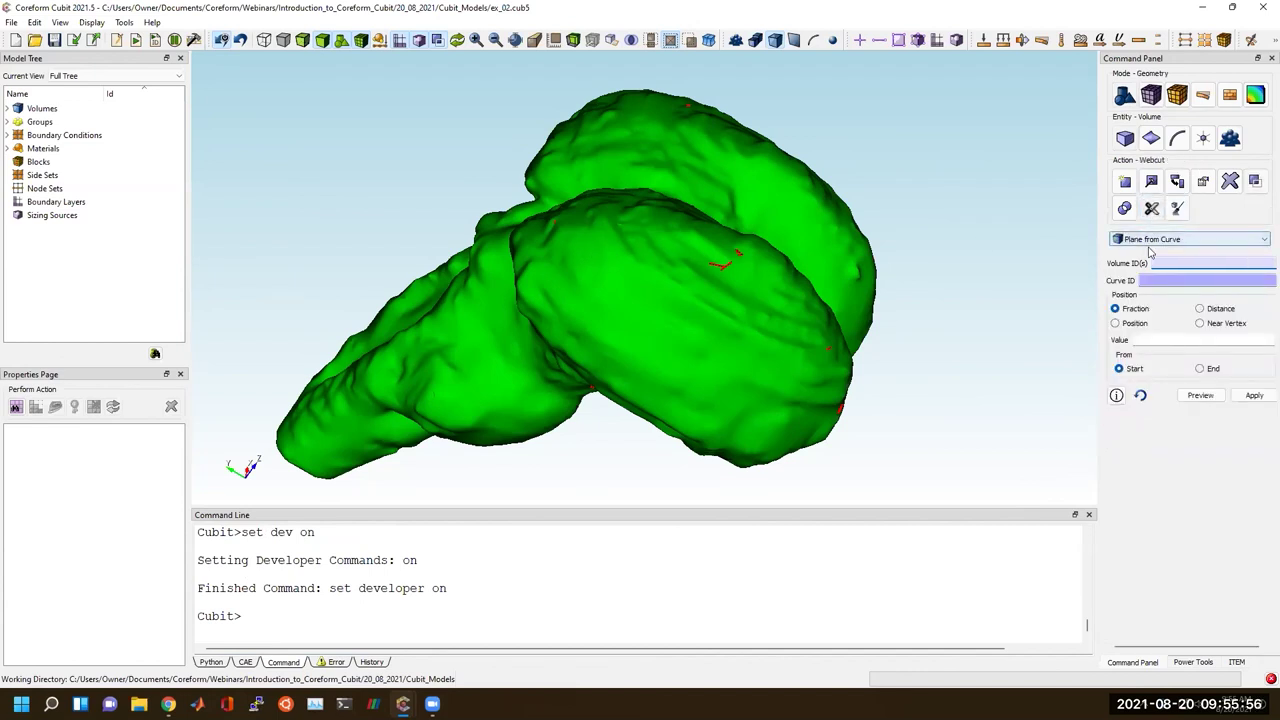
left_click(1156, 239)
left_click(1166, 260)
left_click(1170, 262)
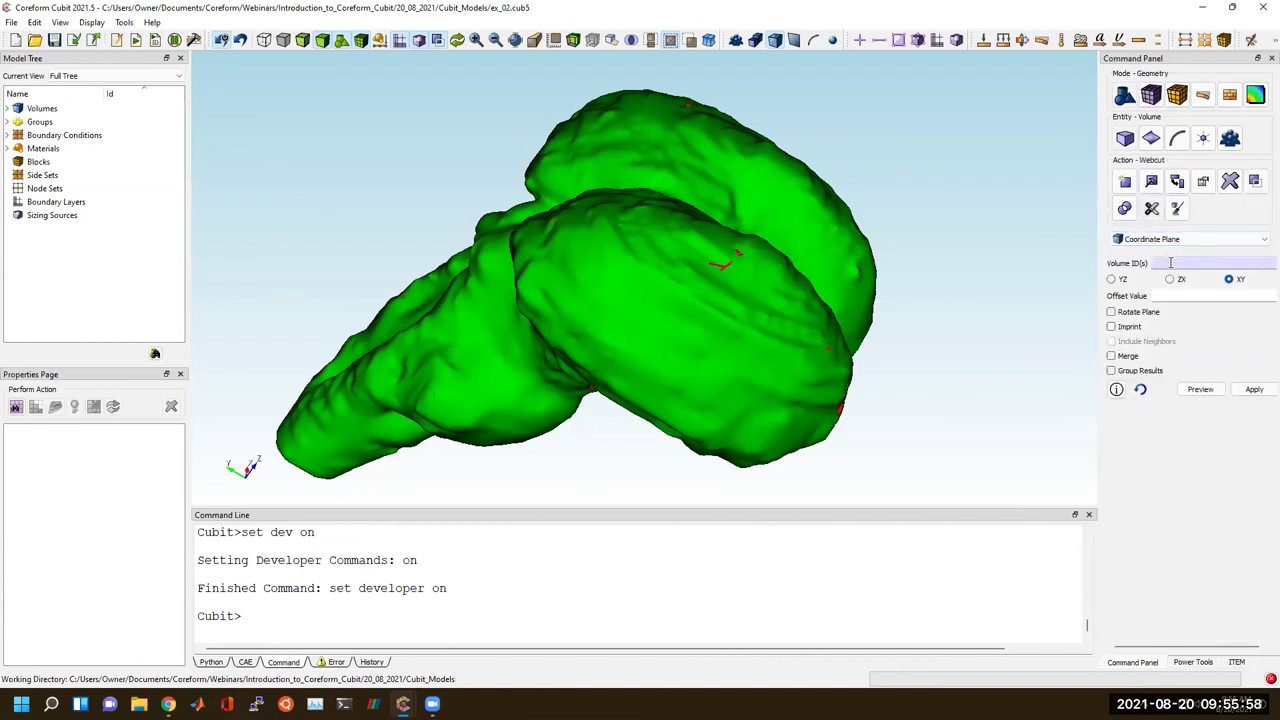
left_click(1200, 389)
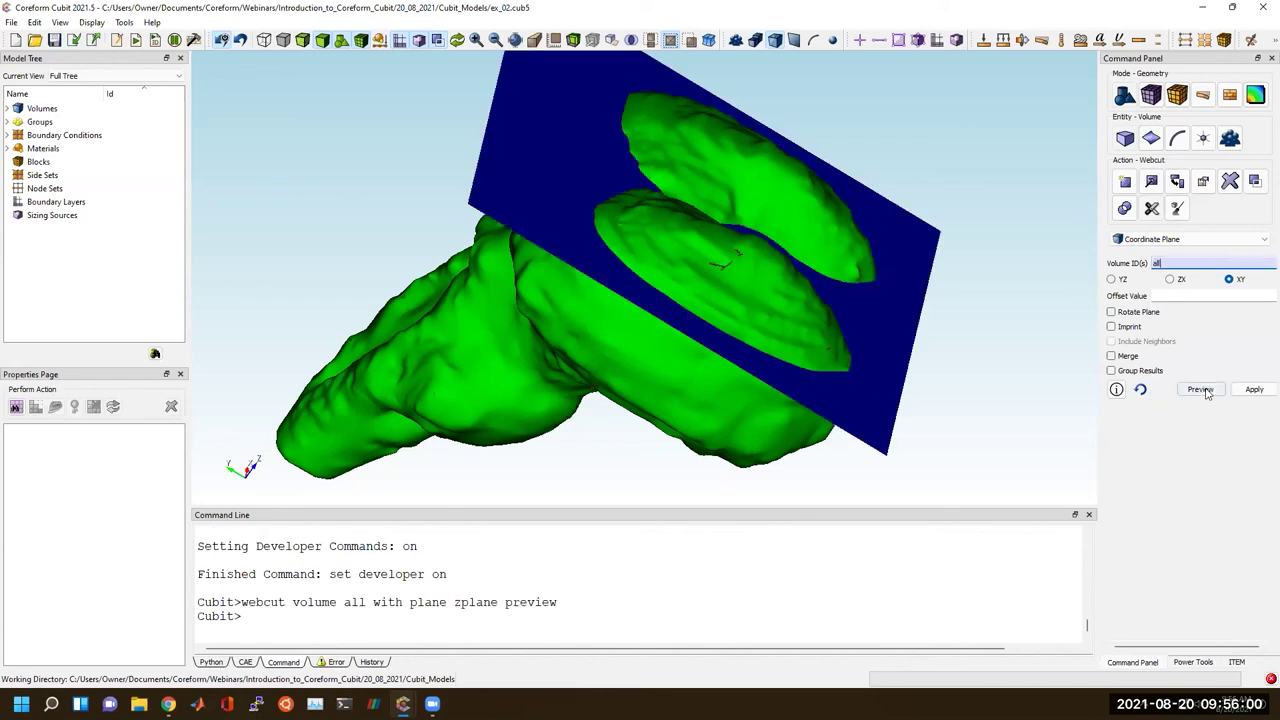
left_click(1252, 390)
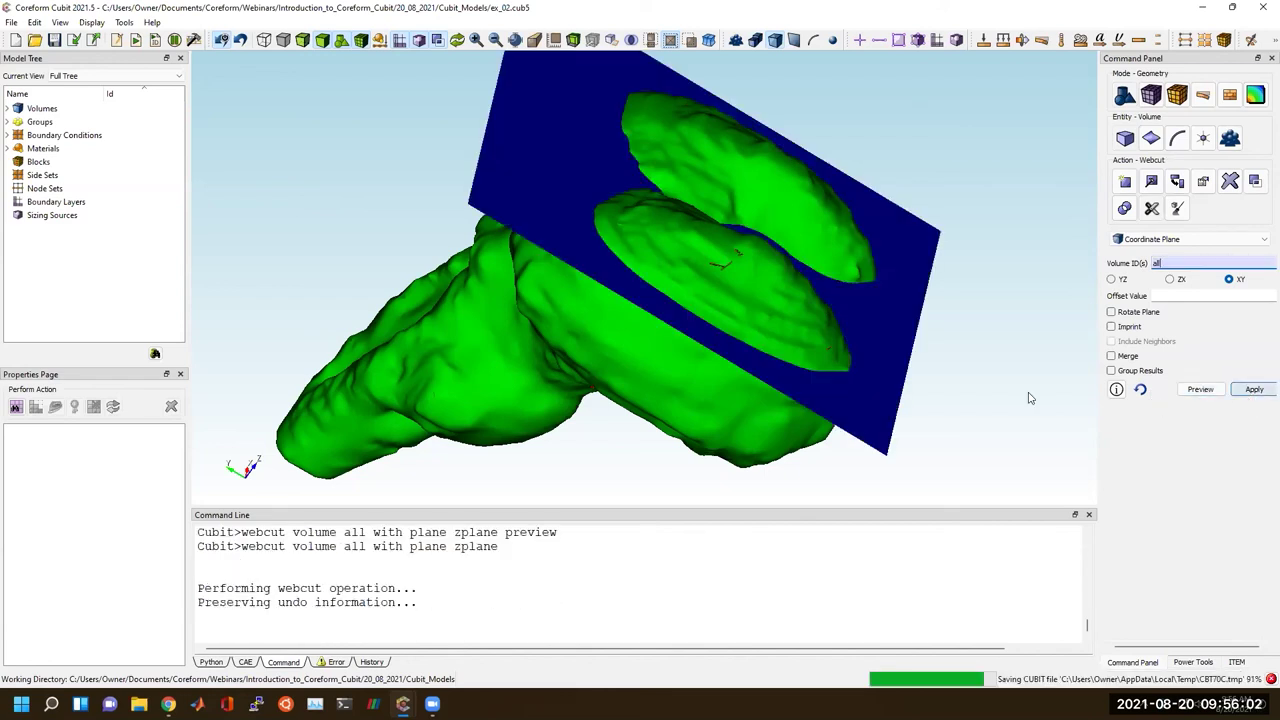
mouse_move(749, 316)
left_mouse_down()
mouse_move(863, 309)
mouse_move(882, 322)
mouse_move(569, 340)
left_mouse_up()
left_click(240, 39)
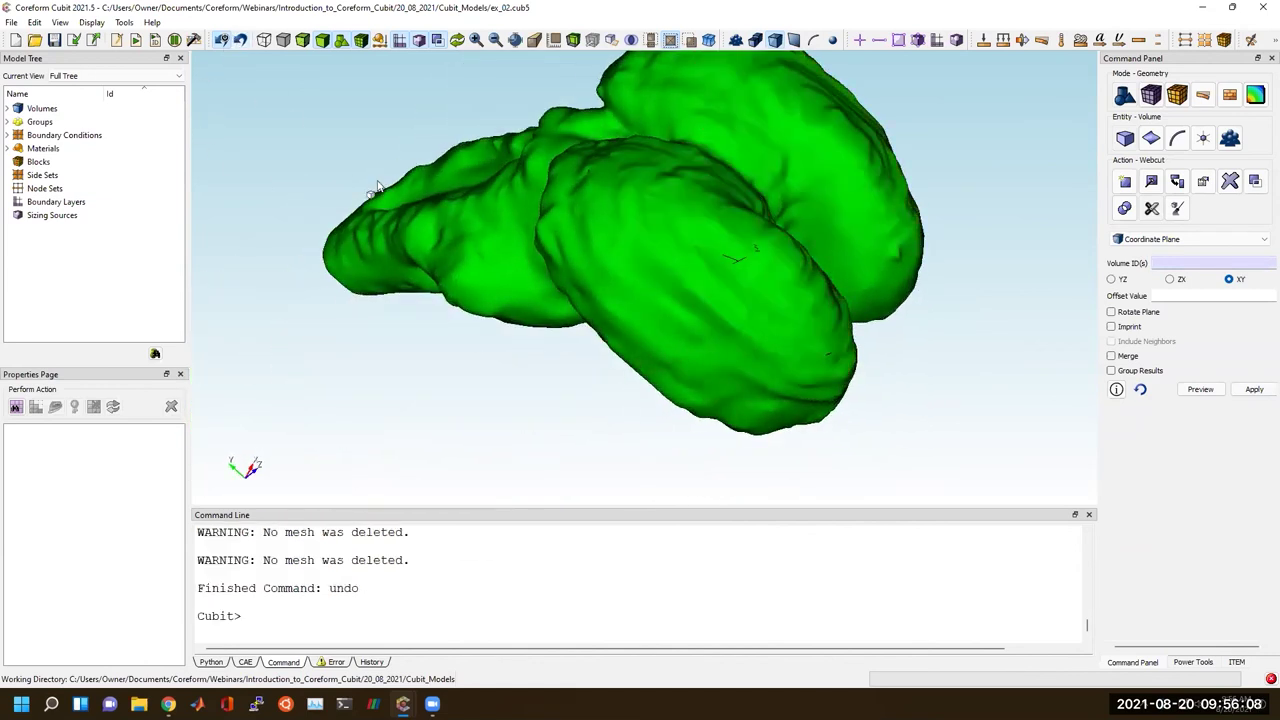
Set up Parallel Sculpt for all volumes and try to mesh them with the default settings.
left_click_drag(766, 351, 740, 405)
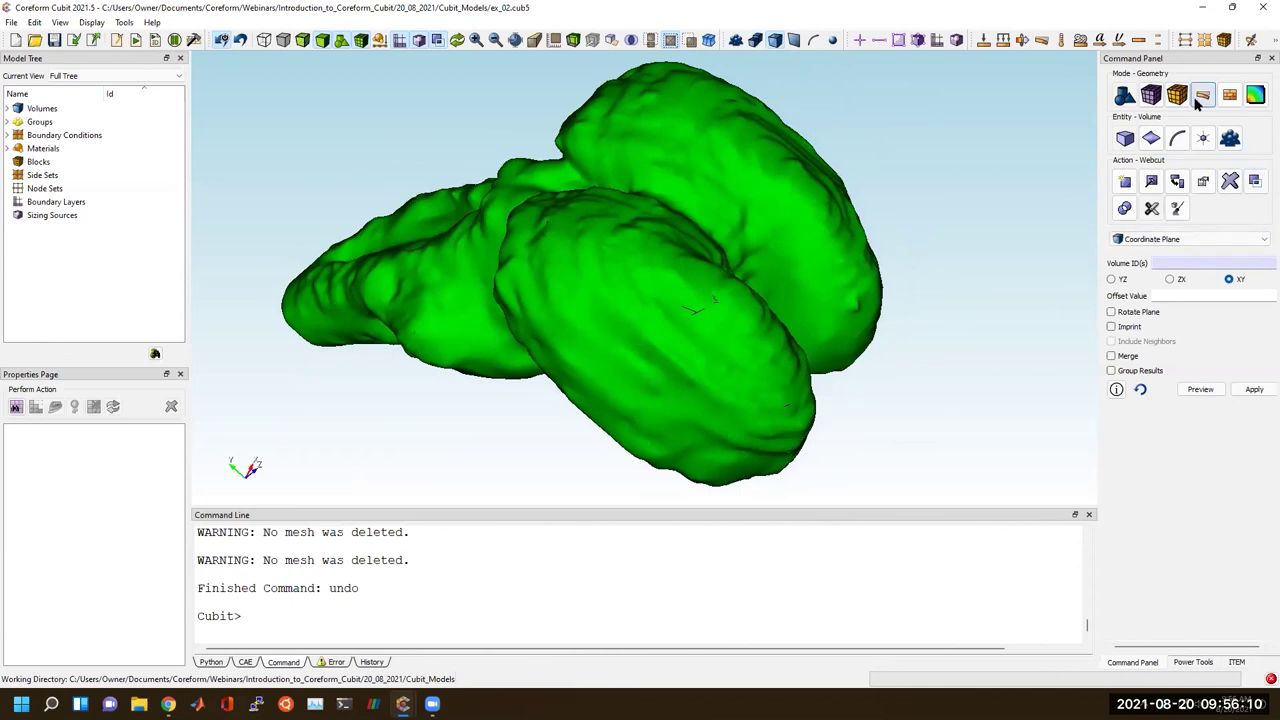
left_click(1158, 97)
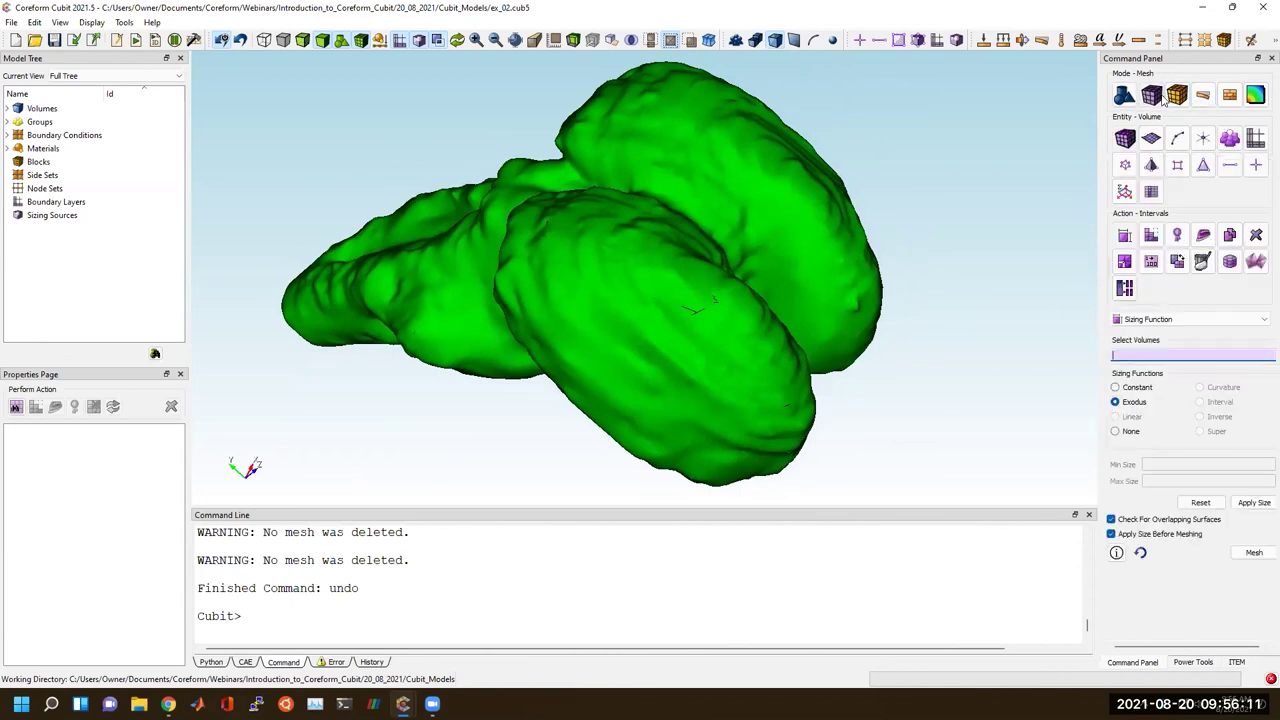
left_click(1133, 290)
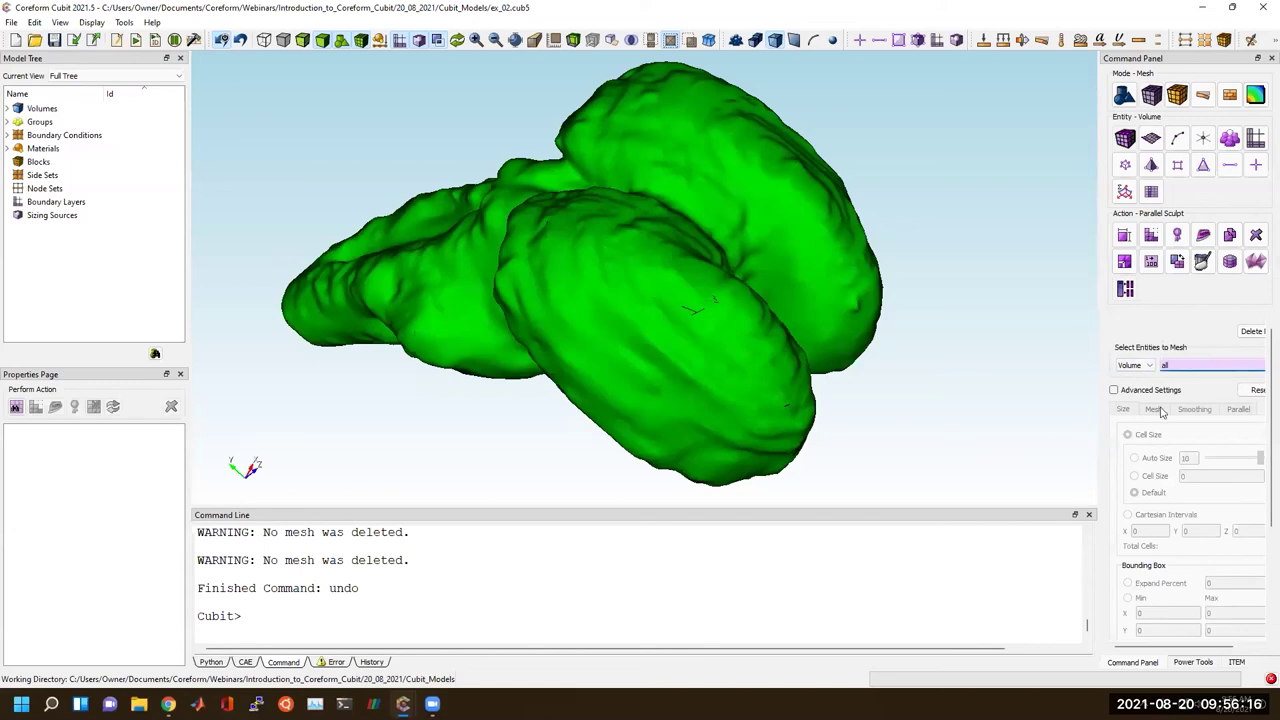
scroll(1258, 527, "down", 5)
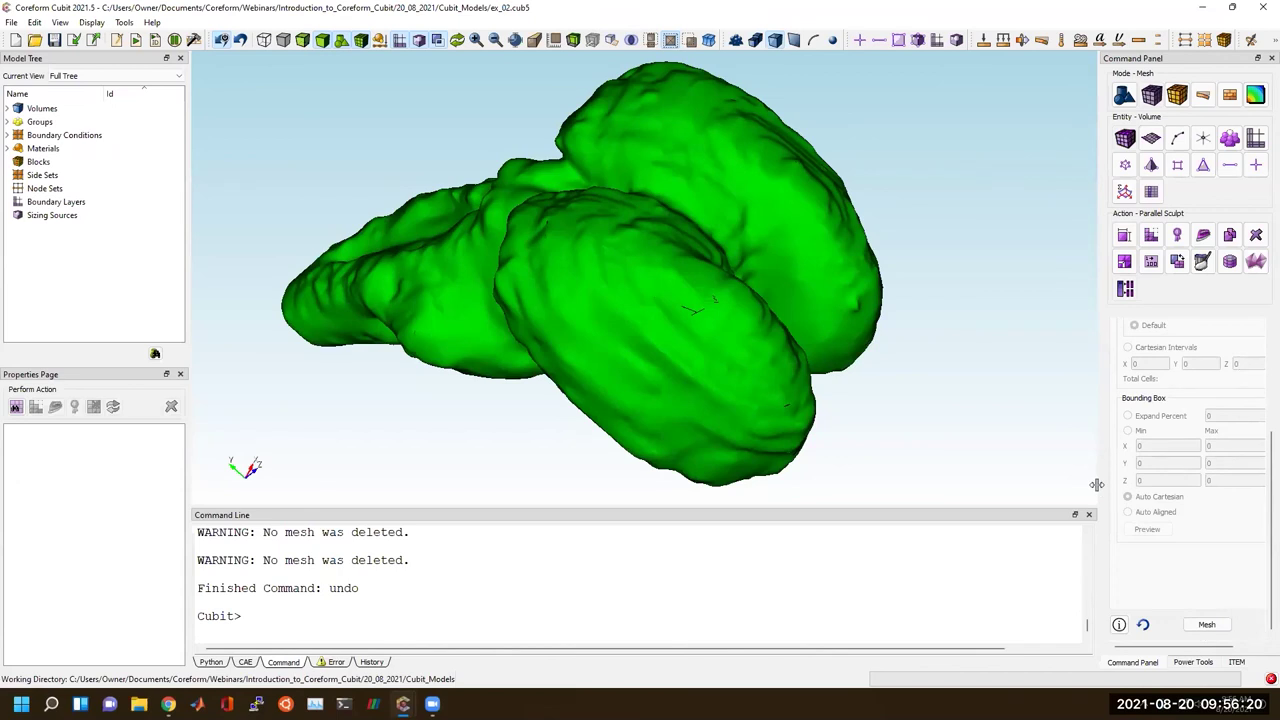
left_click_drag(1099, 488, 1049, 488)
left_click(1180, 636)
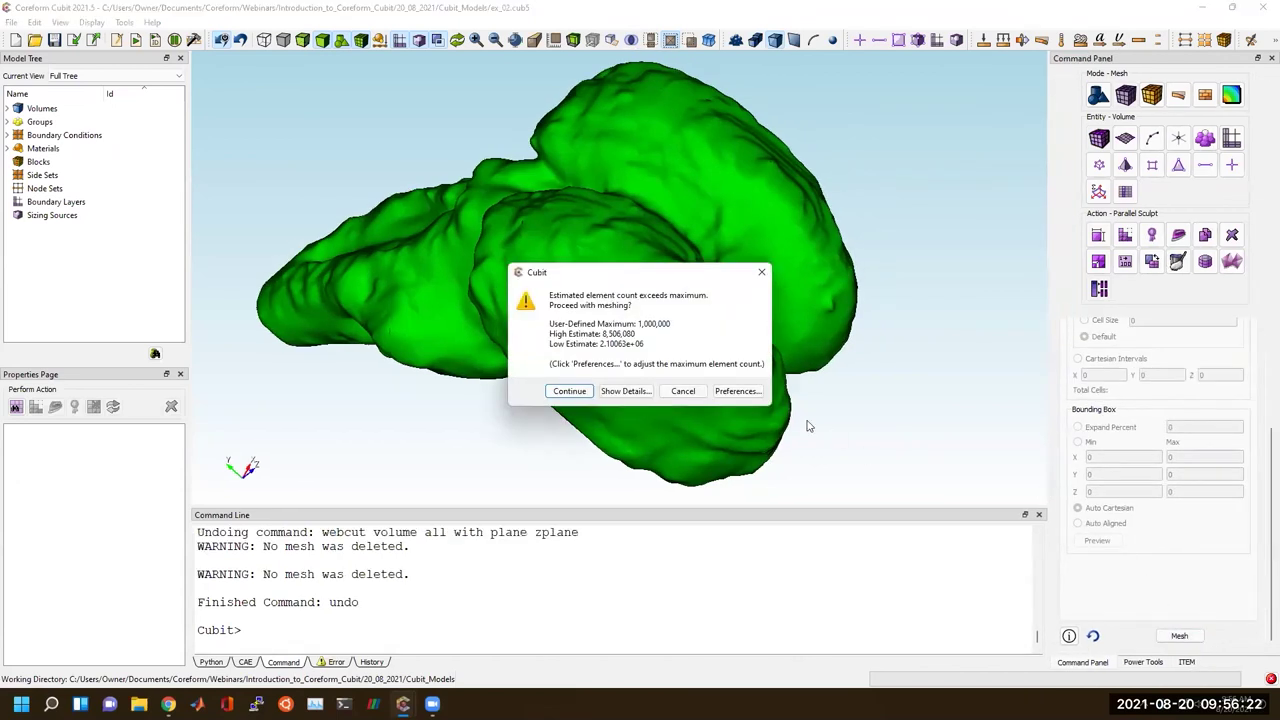
left_click(688, 391)
Enable the advanced Parallel Sculpt settings and set the cell size to 1.
scroll(1136, 434, "up", 3)
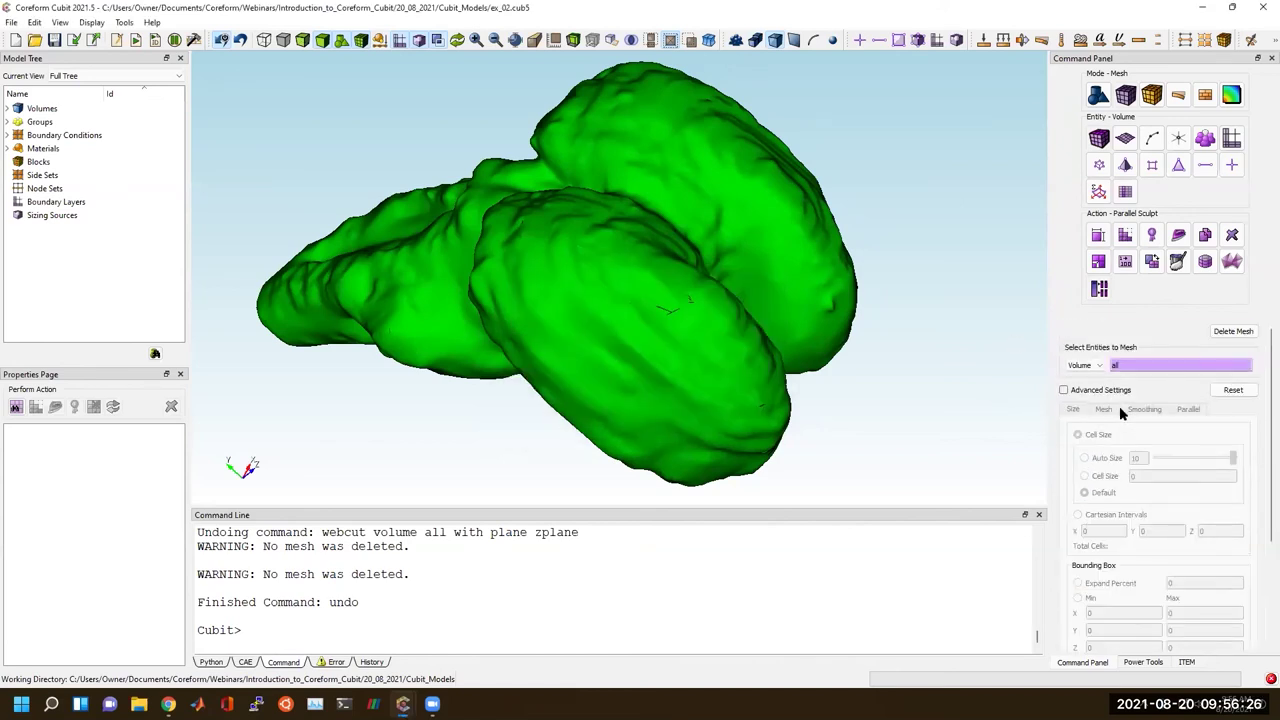
left_click(1100, 390)
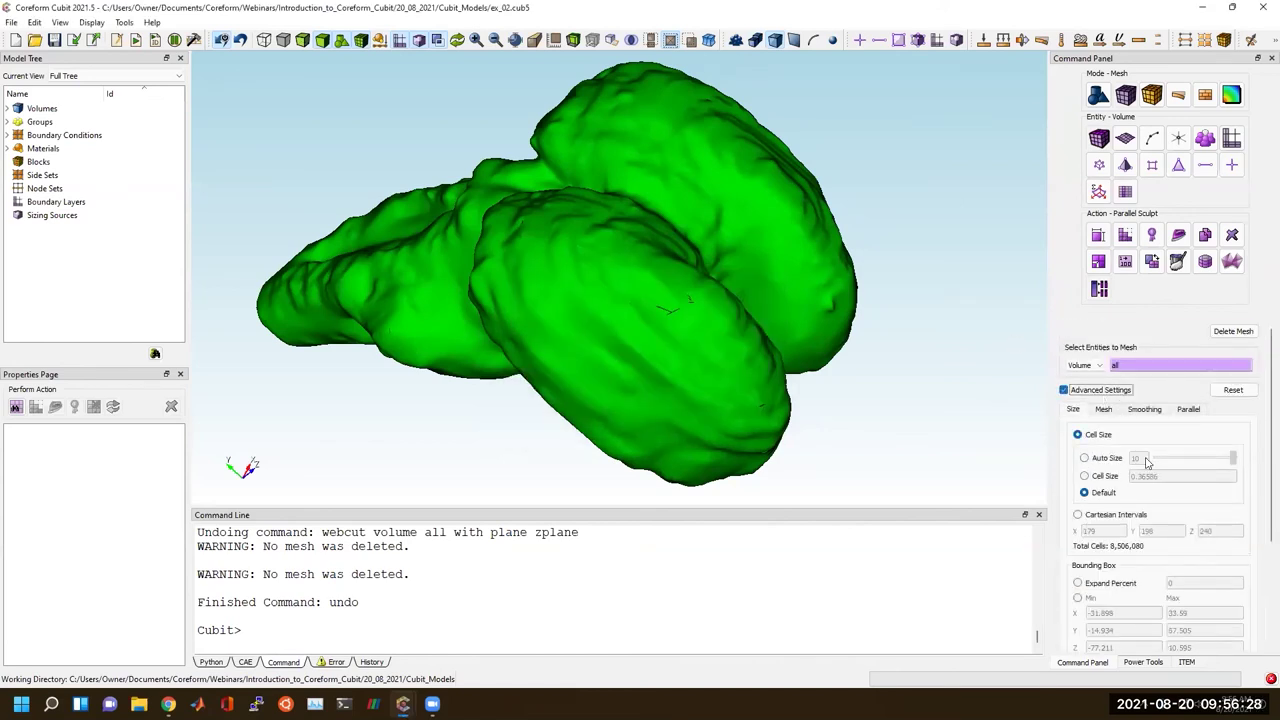
scroll(1146, 459, "down", 1)
left_click(1112, 436)
double_click(1160, 437)
type("1")
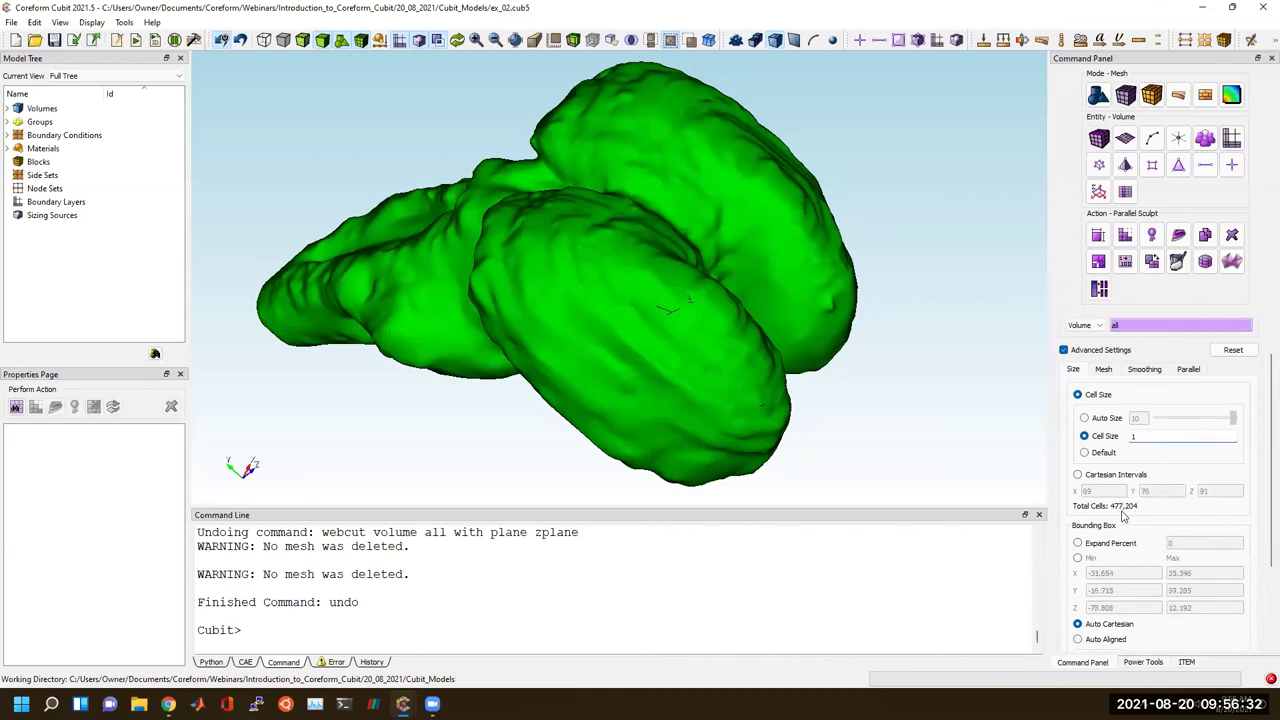
scroll(1143, 512, "down", 3)
scroll(1160, 470, "up", 4)
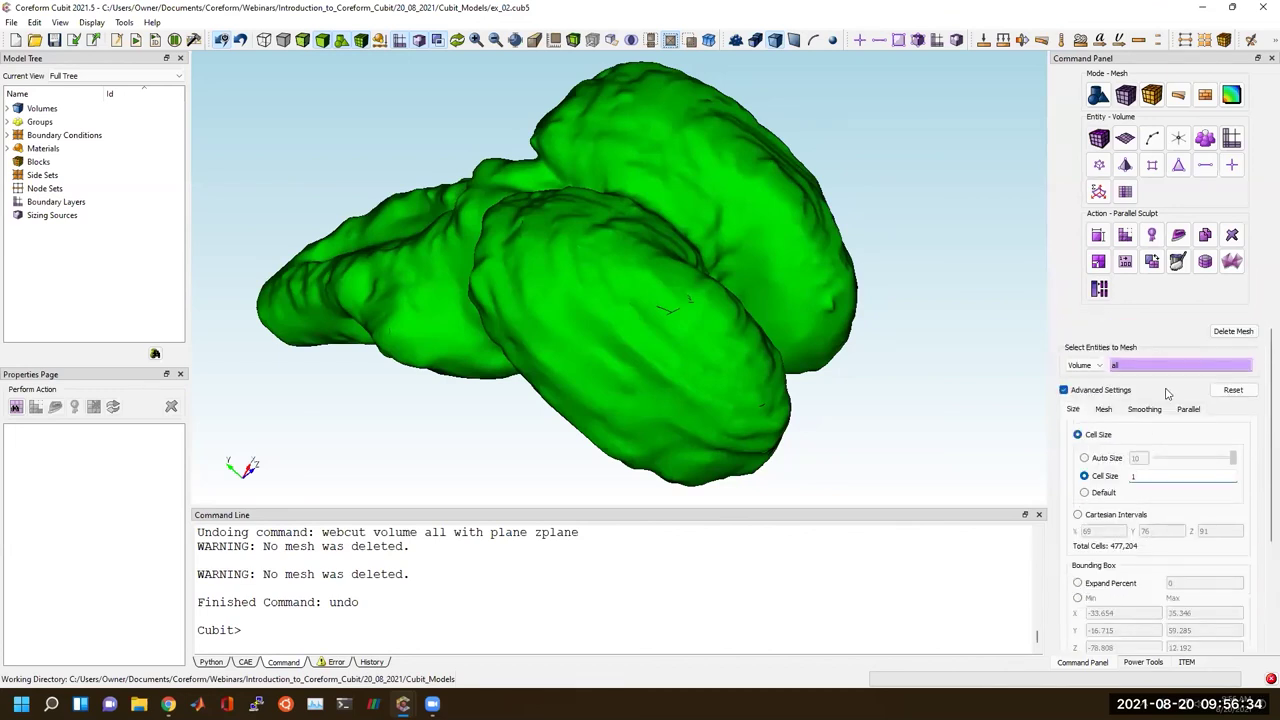
Check the parallel settings for 8 processors and generate the Parallel Sculpt mesh of all volumes.
left_click(1186, 411)
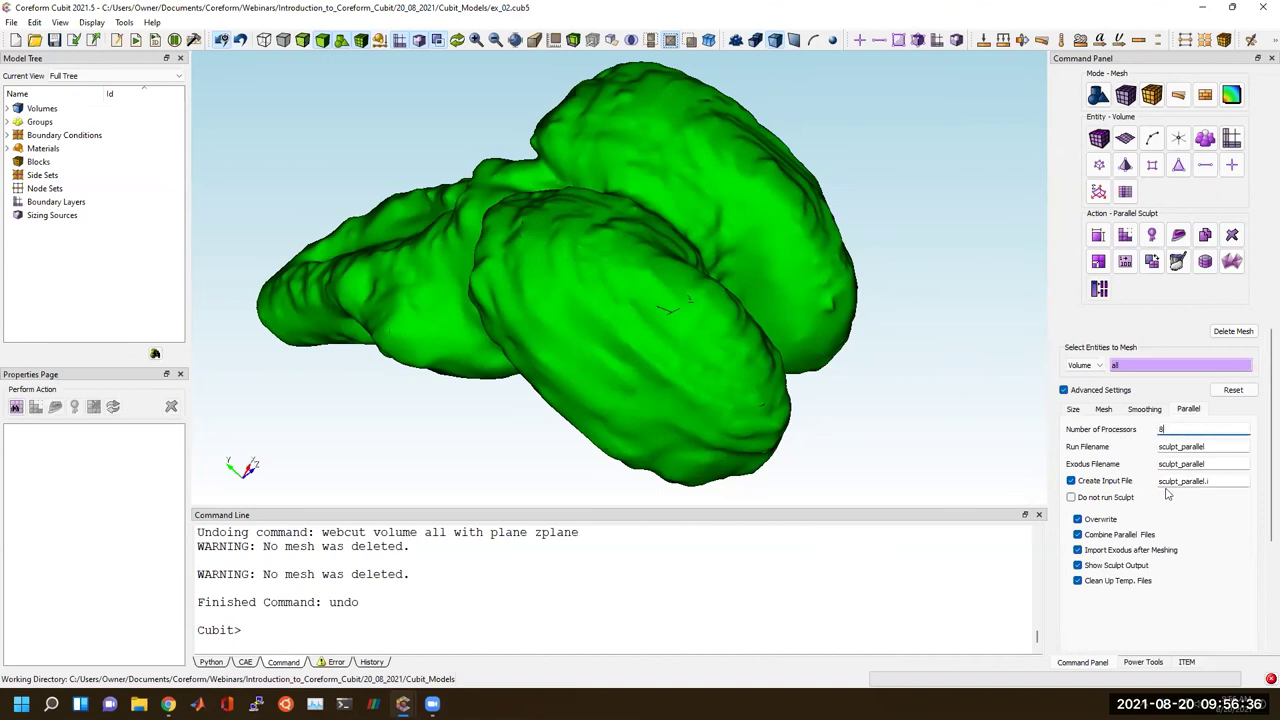
scroll(1180, 505, "down", 3)
left_click(1179, 636)
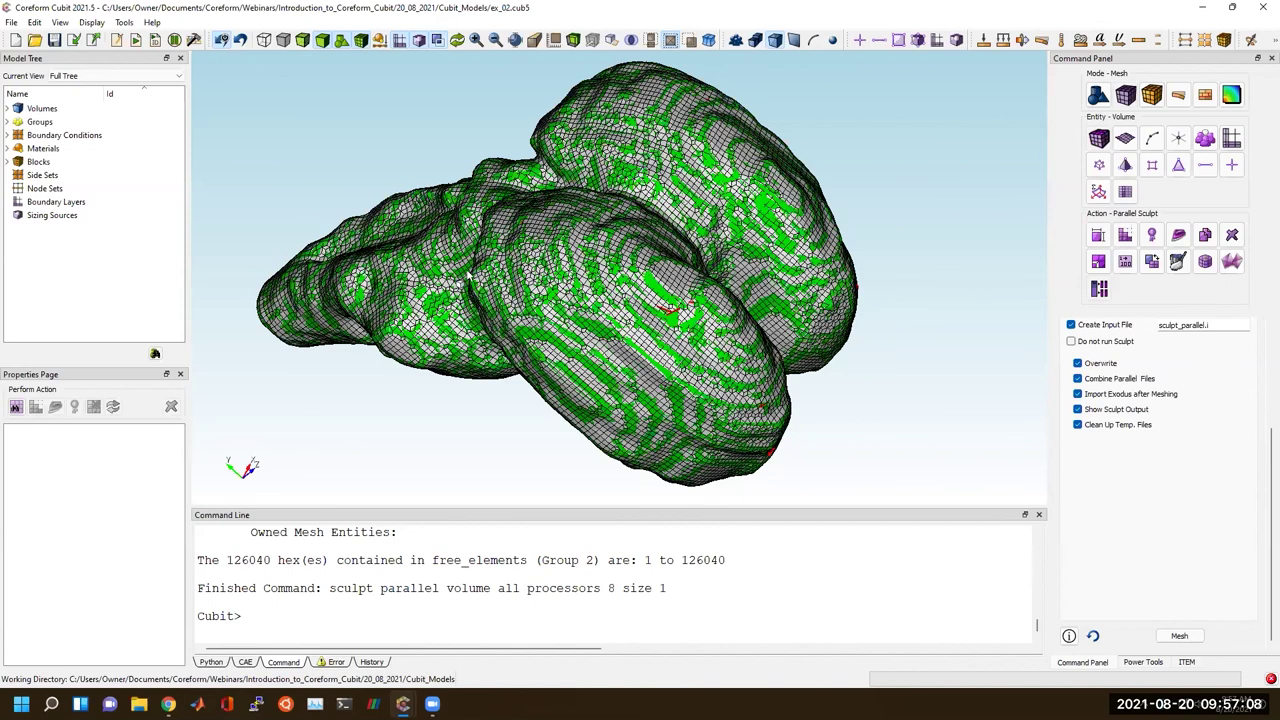
Draw only Block 1 and examine its hex elements up close from several angles.
middle_click_drag(577, 280, 790, 380)
mouse_move(580, 232)
middle_mouse_down()
mouse_move(655, 234)
mouse_move(567, 235)
mouse_move(349, 287)
mouse_move(663, 286)
mouse_move(586, 242)
middle_mouse_up()
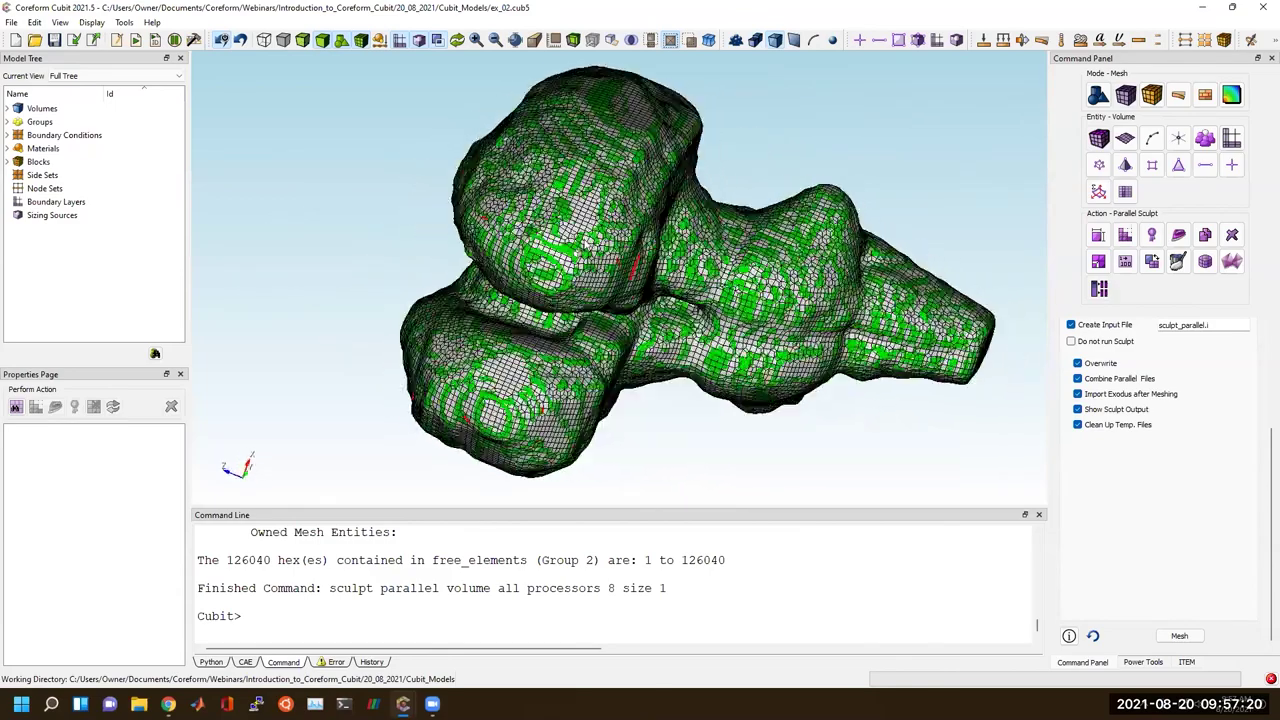
scroll(298, 326, "up", 2)
left_click(8, 161)
right_click(44, 176)
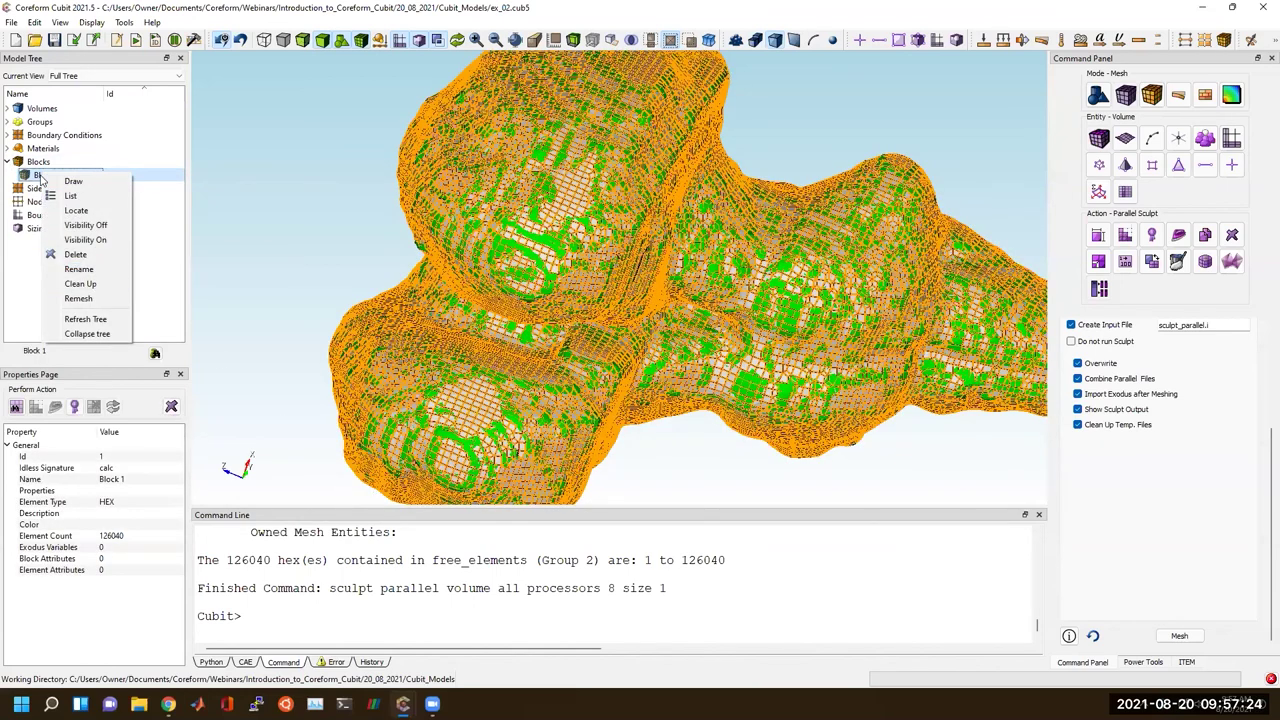
left_click(95, 269)
middle_click_drag(560, 222, 480, 256)
scroll(651, 366, "up", 2)
middle_click_drag(1008, 340, 470, 215)
scroll(826, 346, "up", 2)
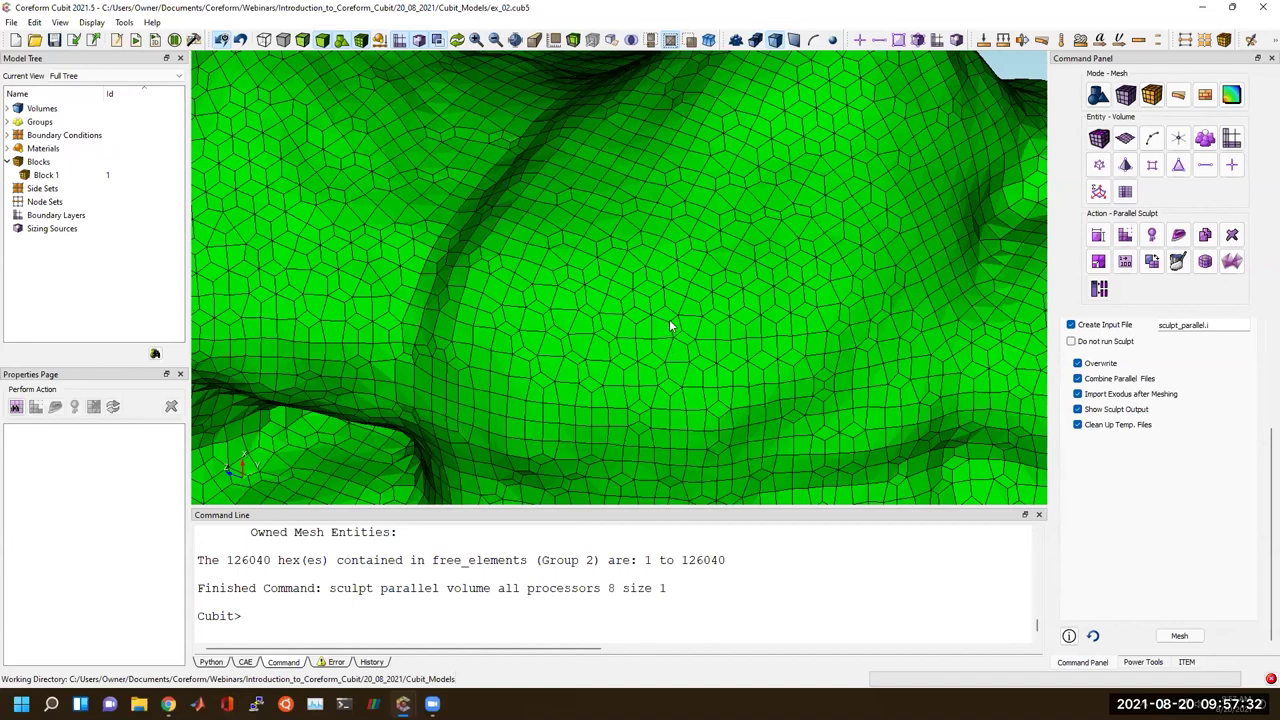
left_click_drag(514, 349, 582, 312)
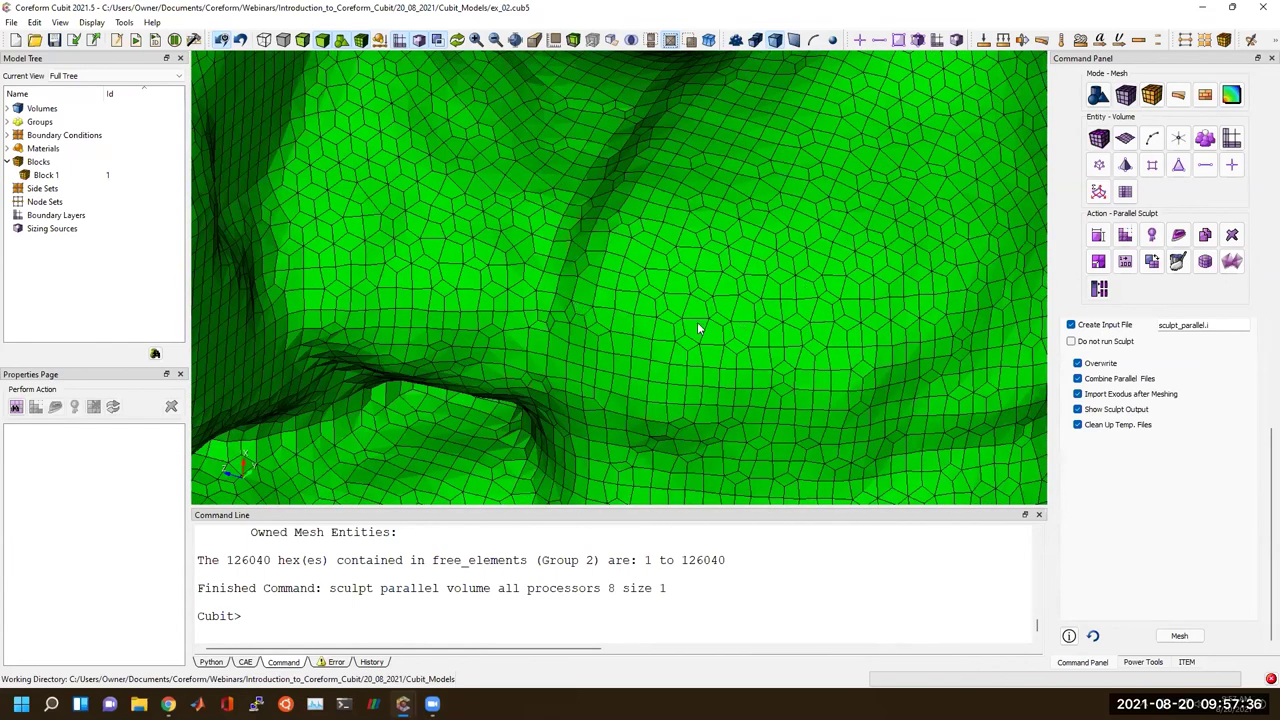
scroll(705, 317, "down", 6)
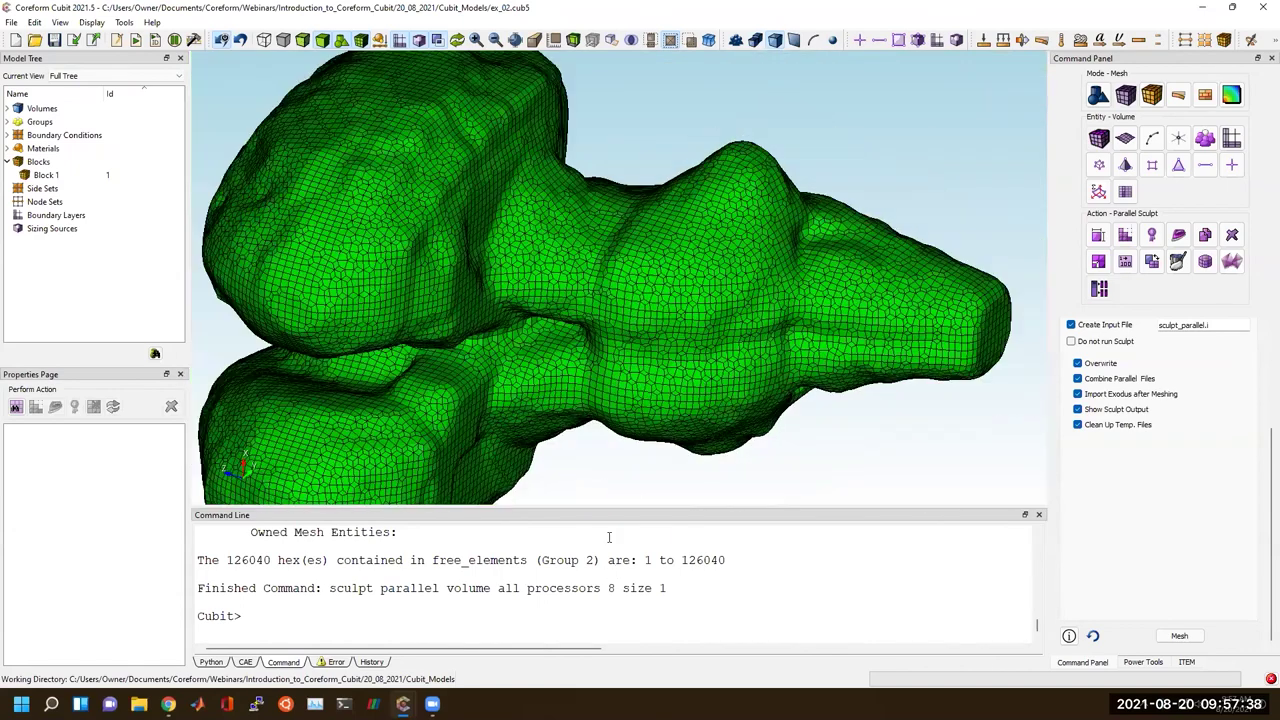
Delete the mesh with the delete mesh command and refresh the display of the brainstem geometry.
type("del")
type("h")
key("Return")
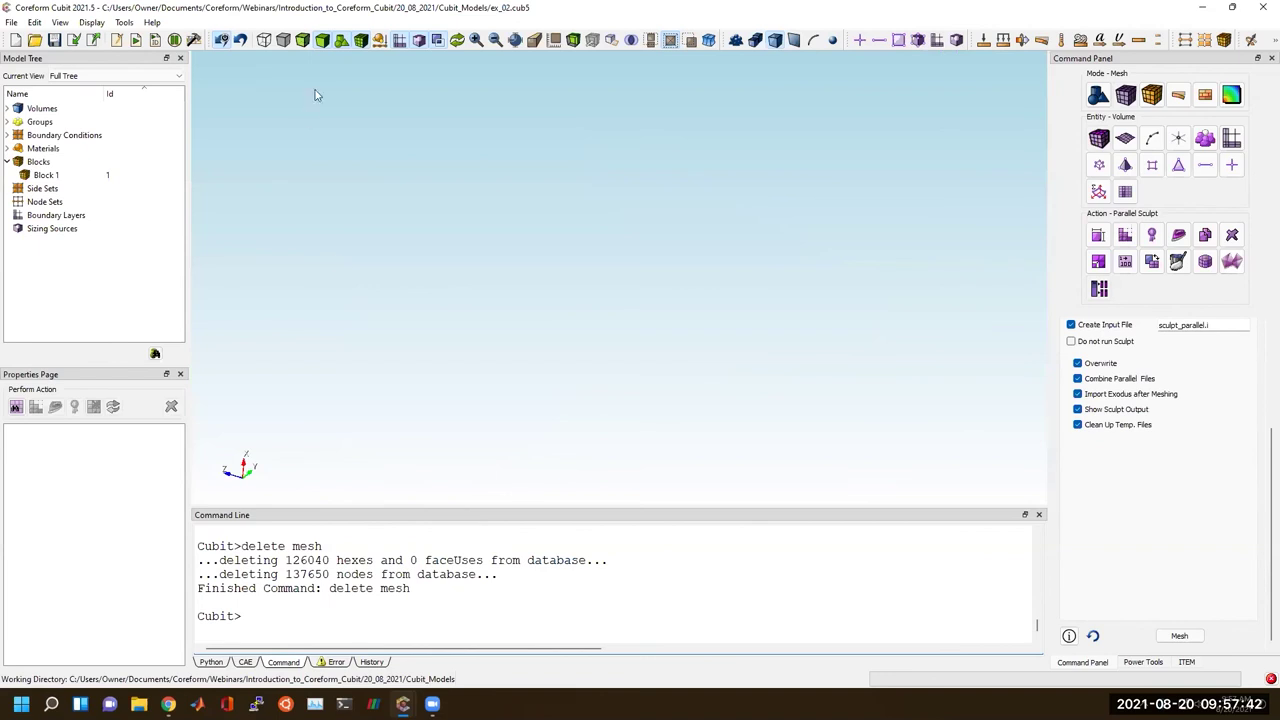
right_click(398, 432)
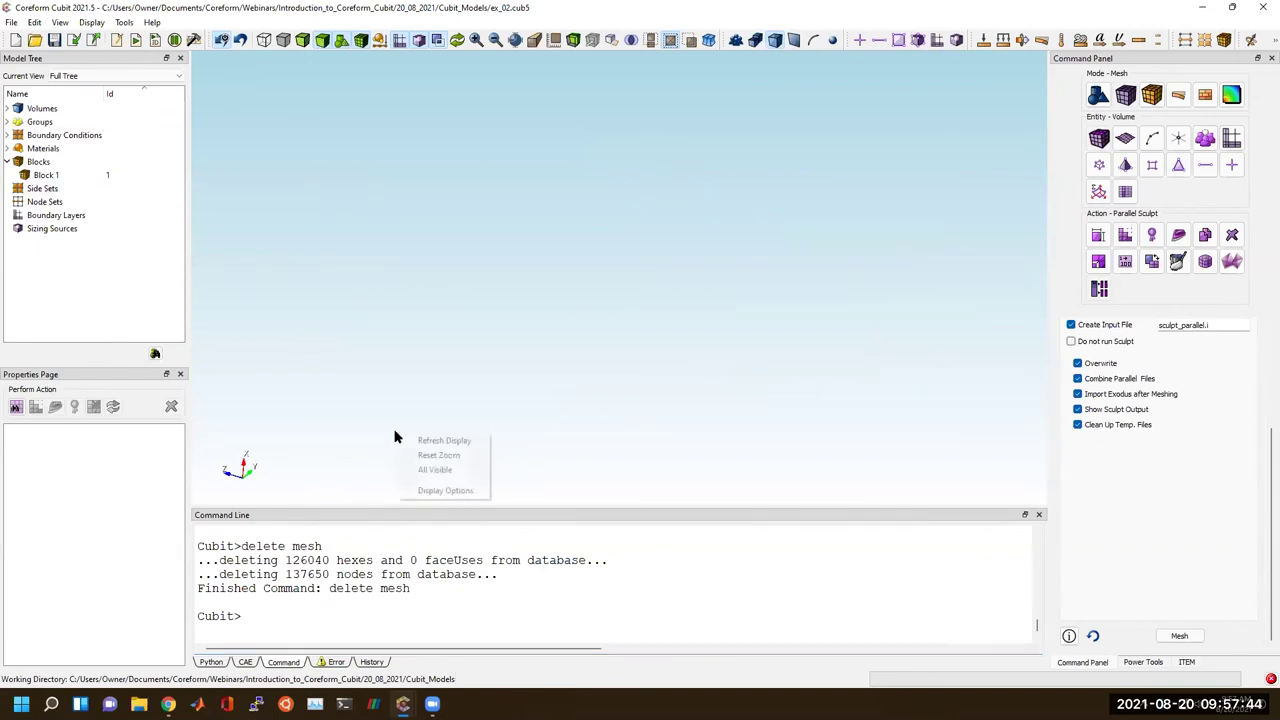
left_click(420, 438)
left_click_drag(555, 380, 460, 300)
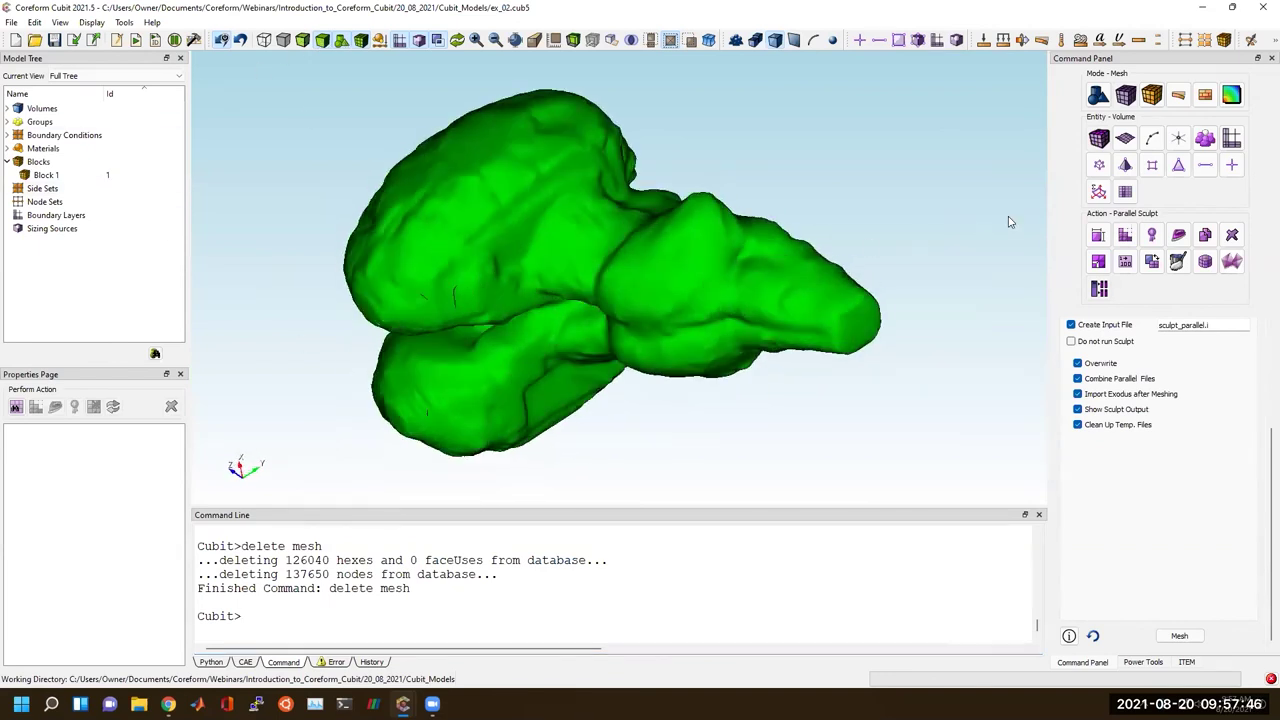
Mesh the brainstem volume with the Tetmesh scheme, using its updated default tetmesh settings.
left_click(1094, 141)
left_click(1101, 142)
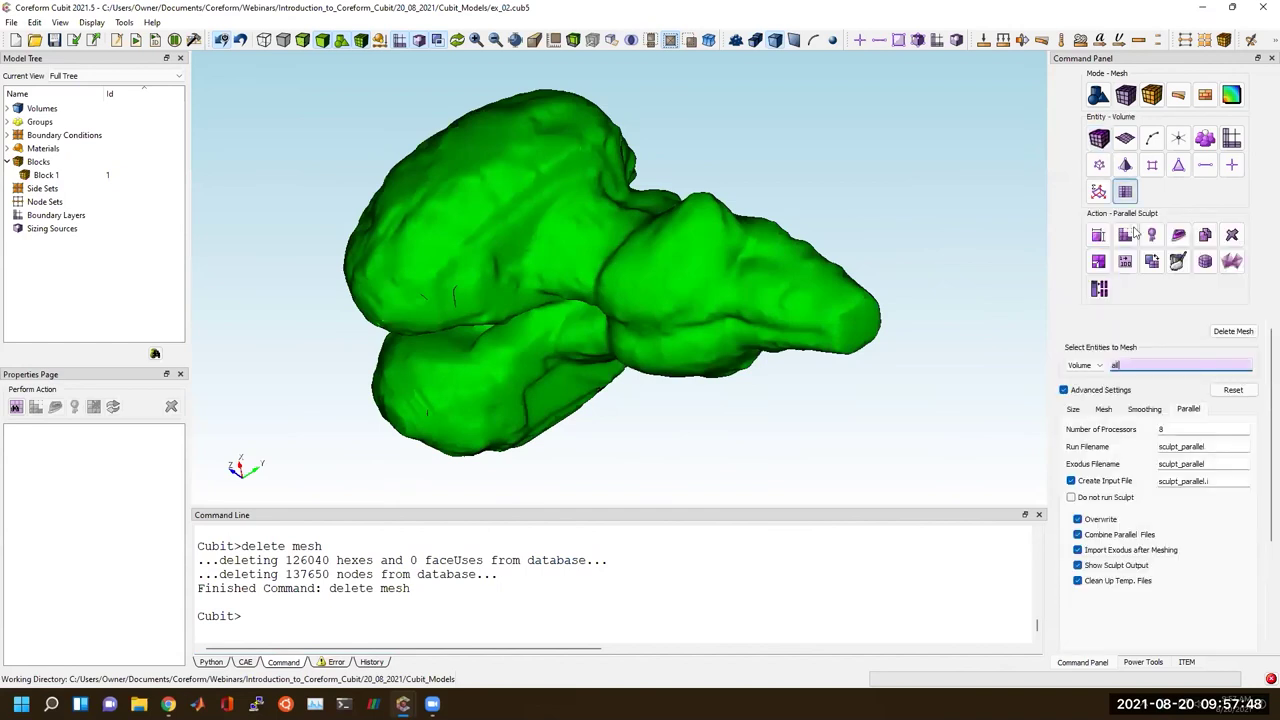
left_click(1125, 235)
left_click(1119, 320)
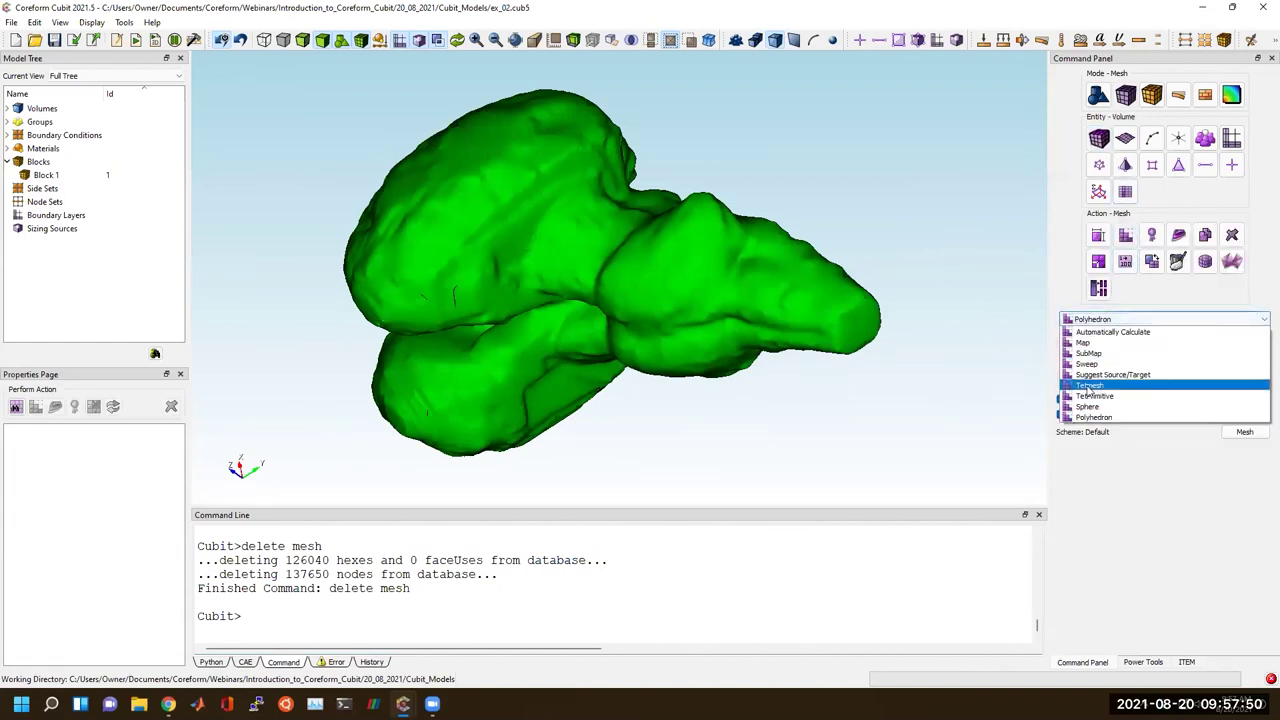
left_click(1110, 374)
left_click(870, 318)
left_click(1165, 357)
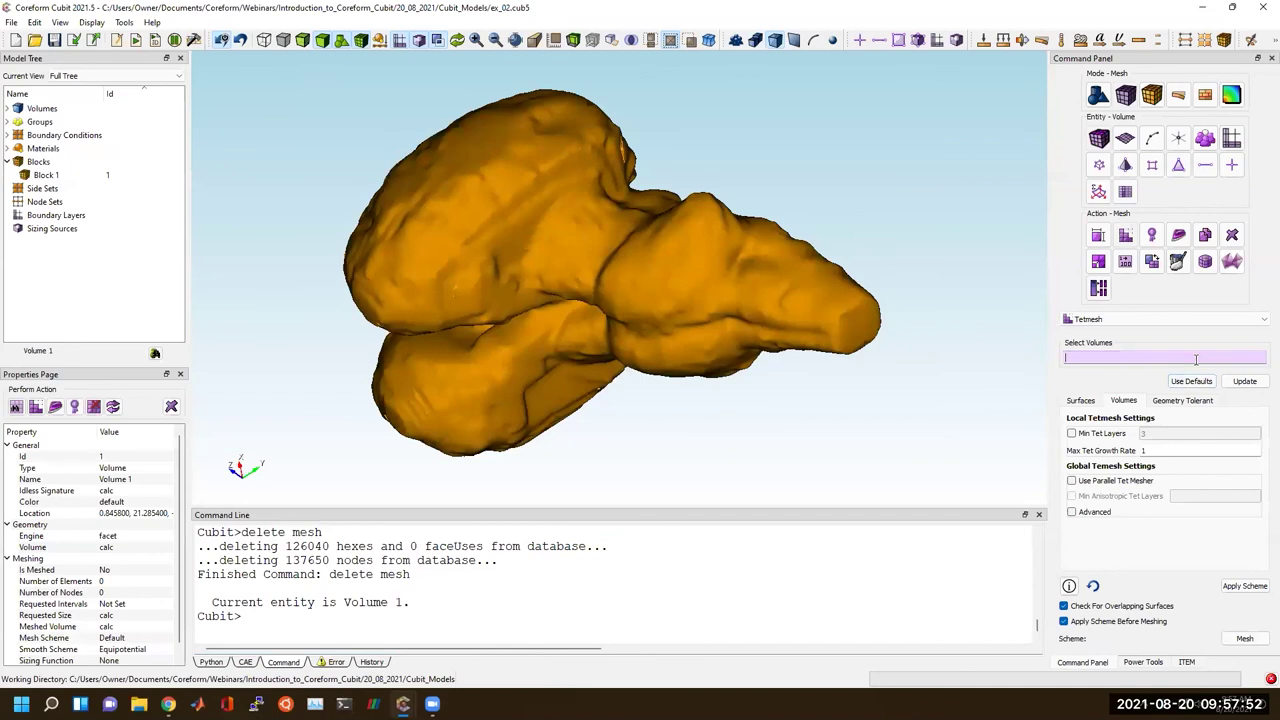
left_click(707, 287)
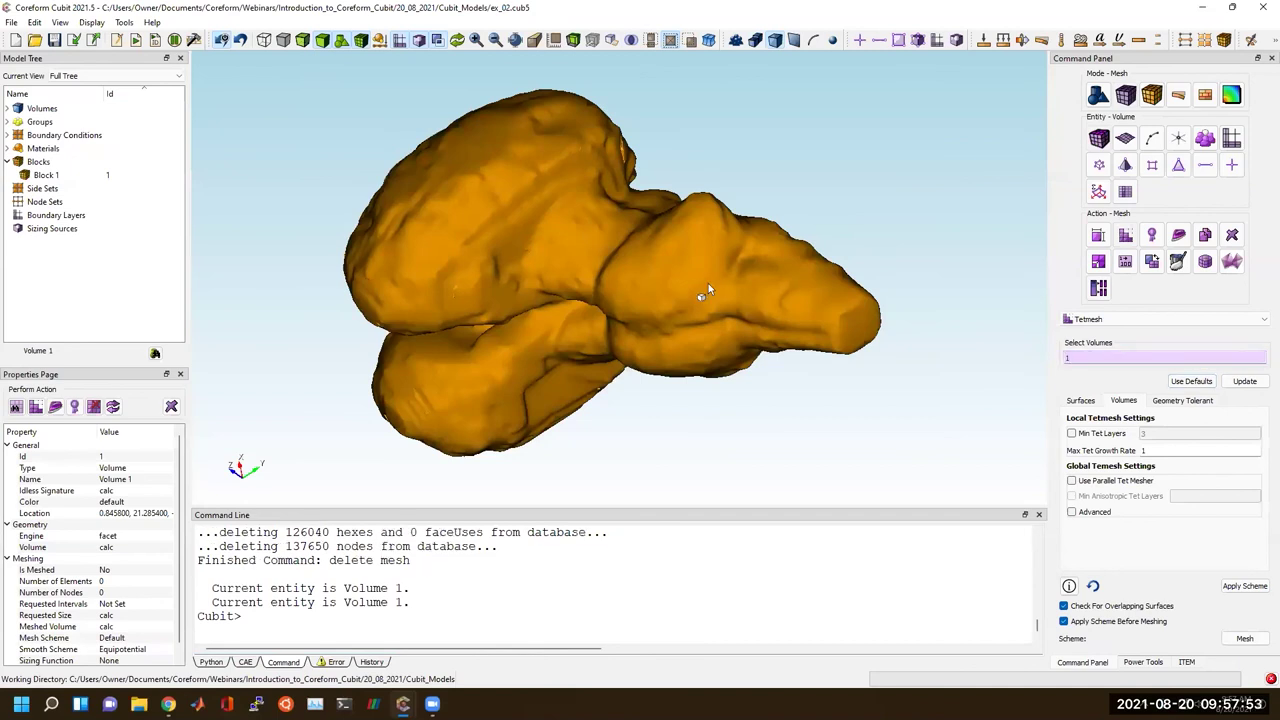
left_click(1245, 381)
left_click(1245, 638)
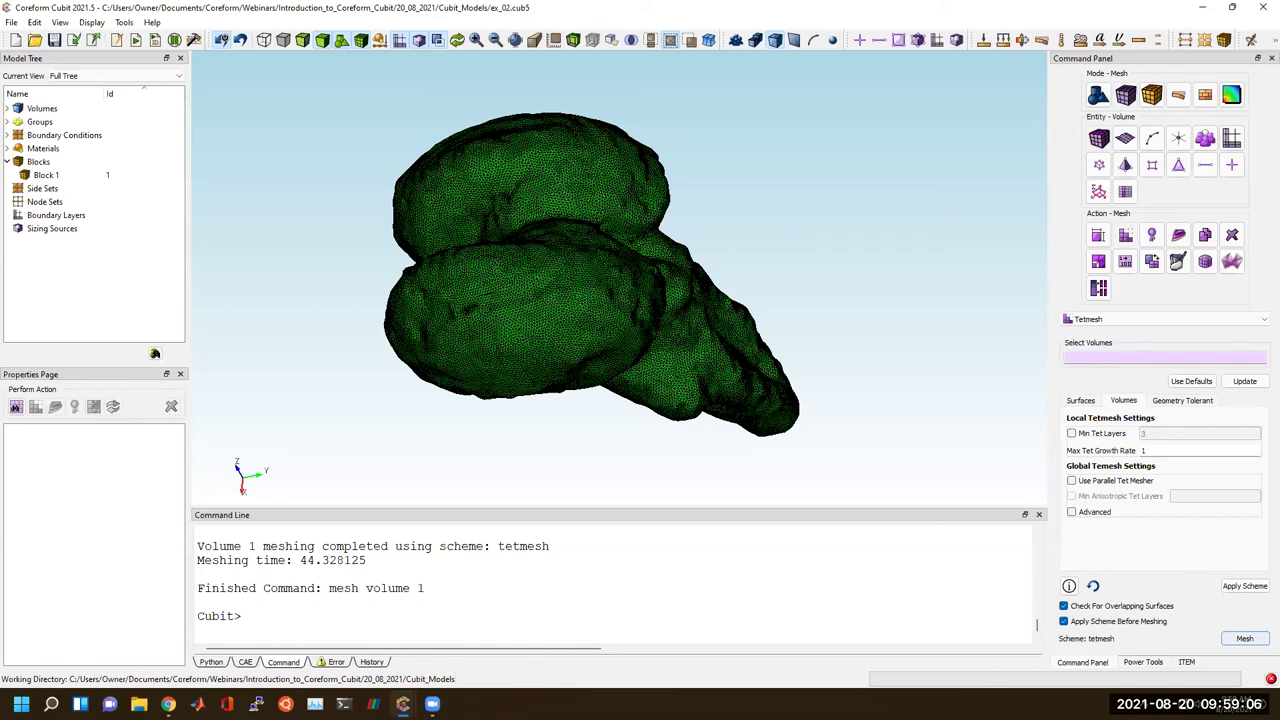
Start a new model and import bolt-plate.sat from CubitTemp/examples as an ACIS file with the default import options.
left_click(17, 41)
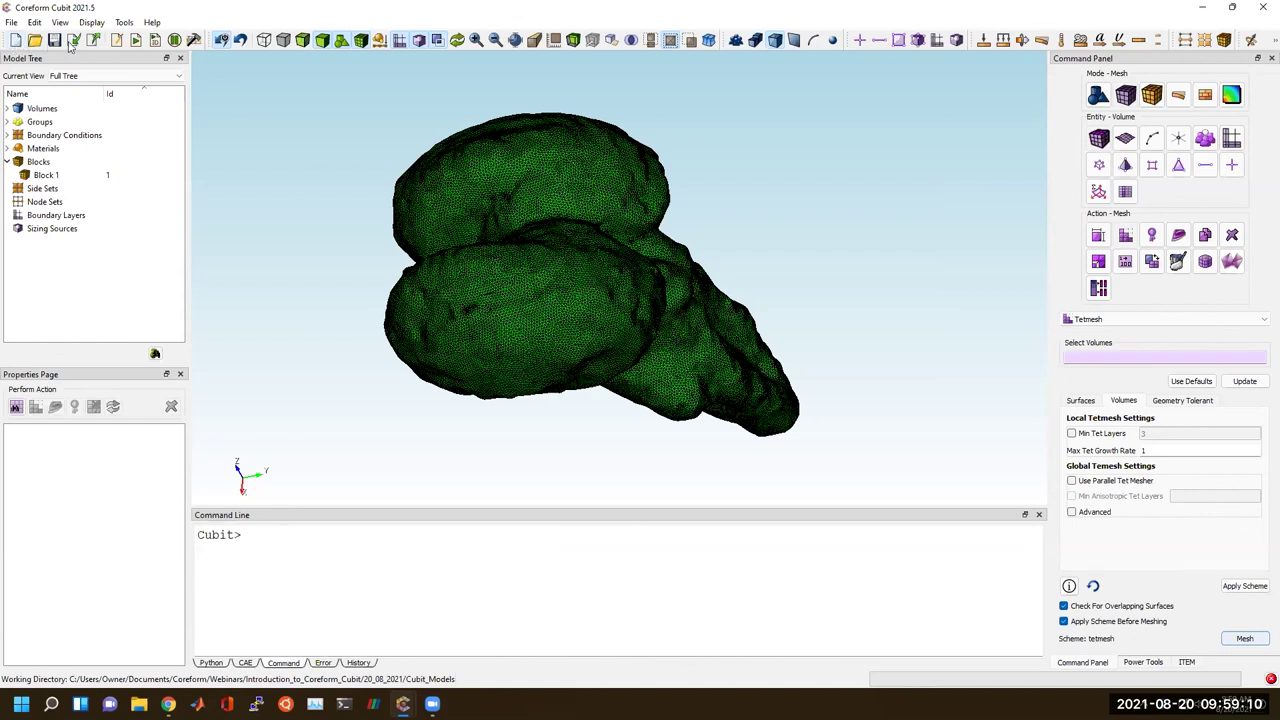
left_click(73, 41)
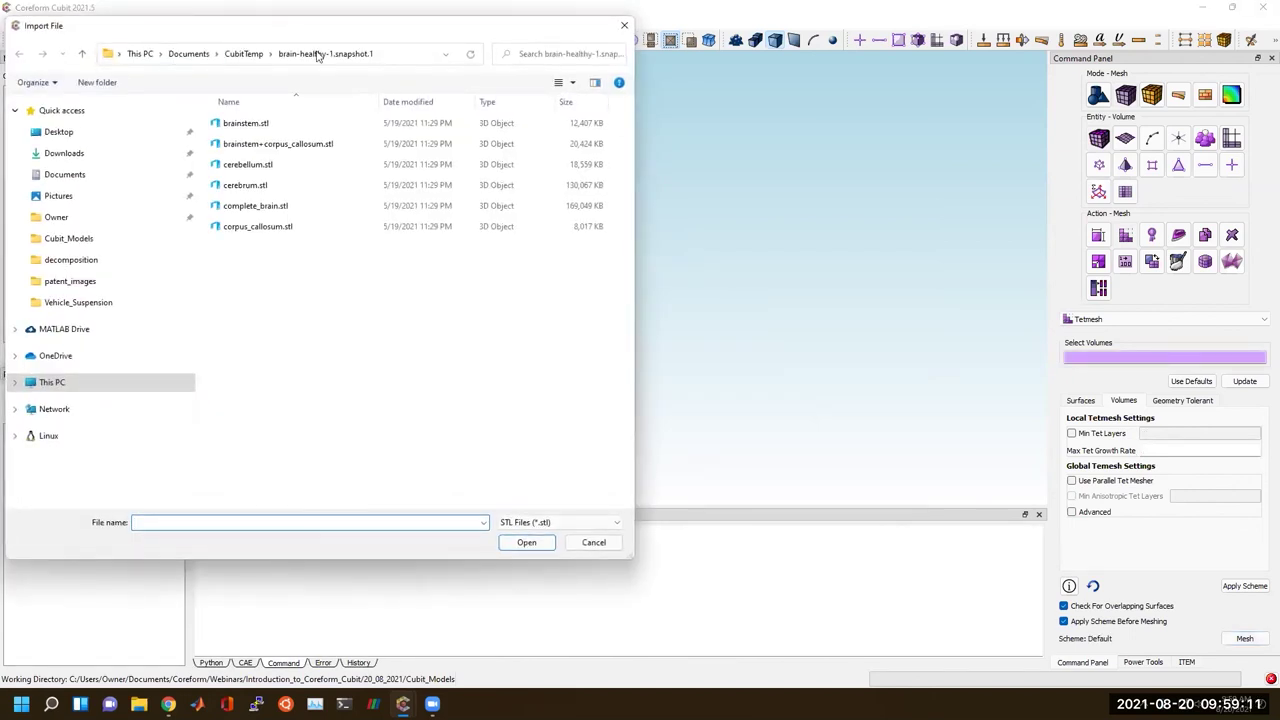
left_click(246, 53)
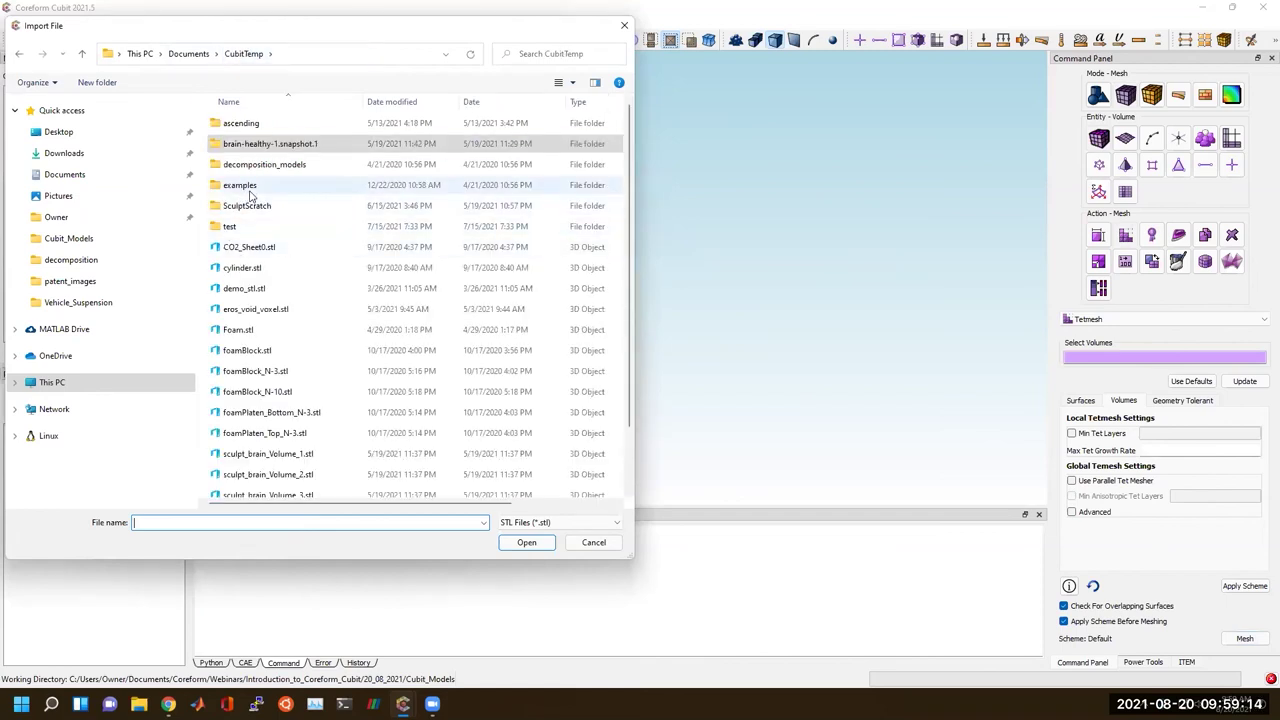
double_click(250, 193)
left_click(565, 525)
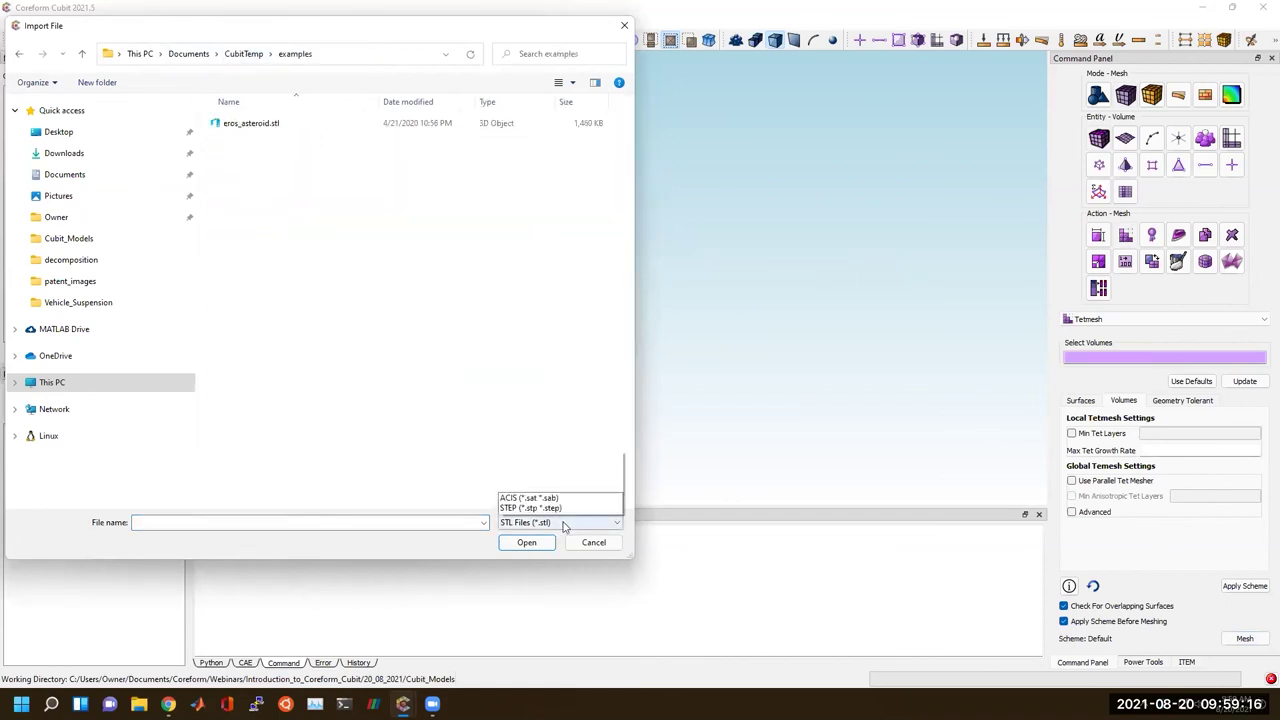
left_click(496, 290)
scroll(493, 293, "down", 1)
double_click(320, 208)
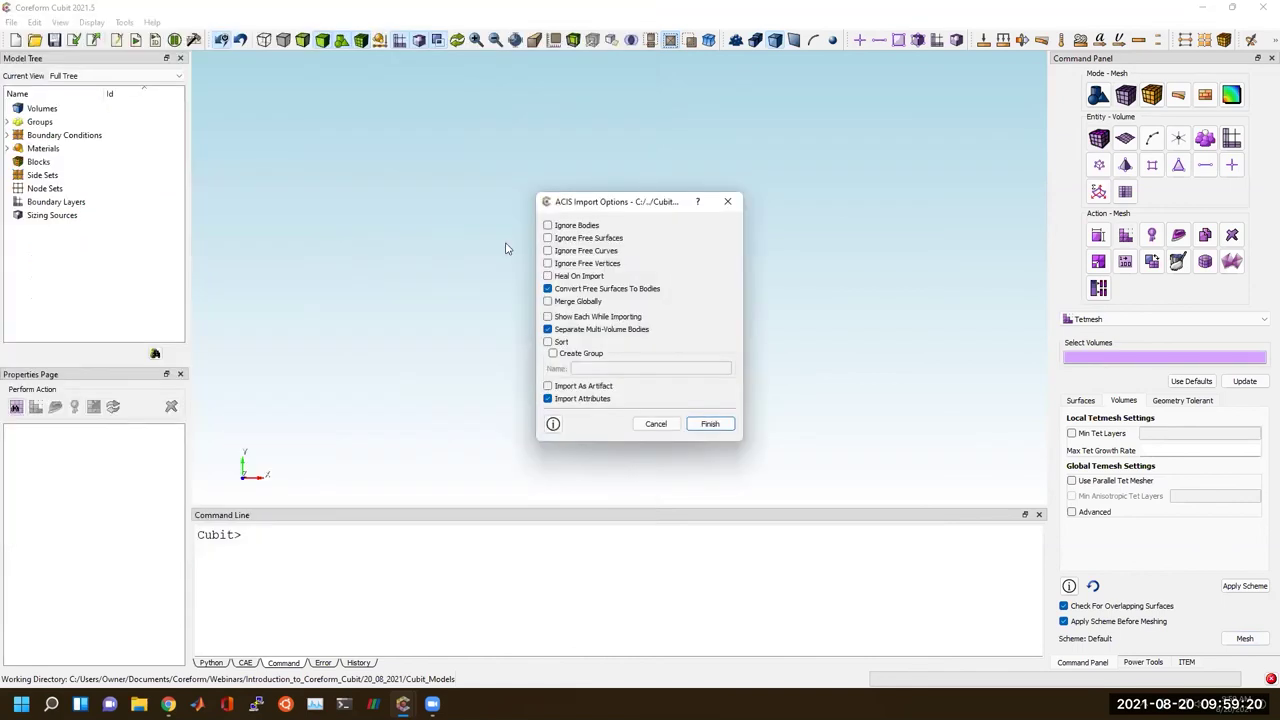
left_click(709, 424)
middle_click_drag(609, 314, 553, 386)
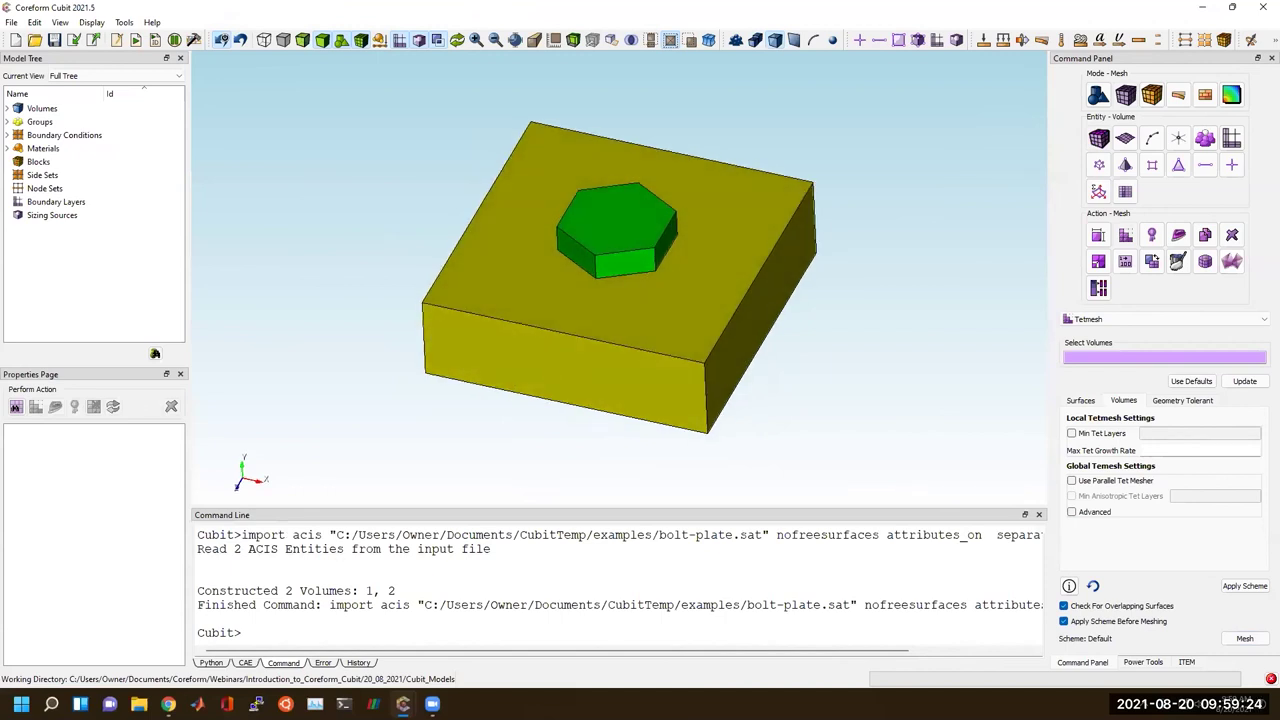
mouse_move(604, 255)
middle_mouse_down()
mouse_move(586, 282)
mouse_move(586, 267)
middle_mouse_up()
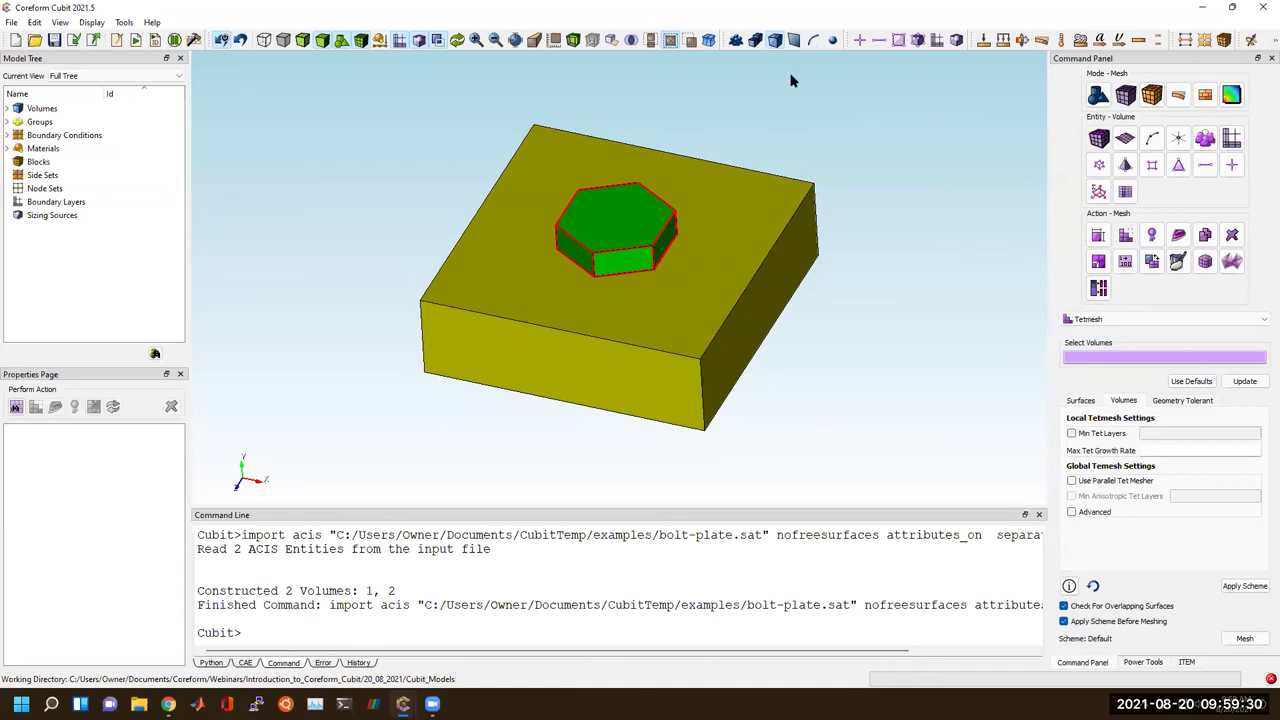
Set up a surface webcut of type Cylinder Radius that takes its radius from the circular end arc of the bolt shank.
left_click(1098, 94)
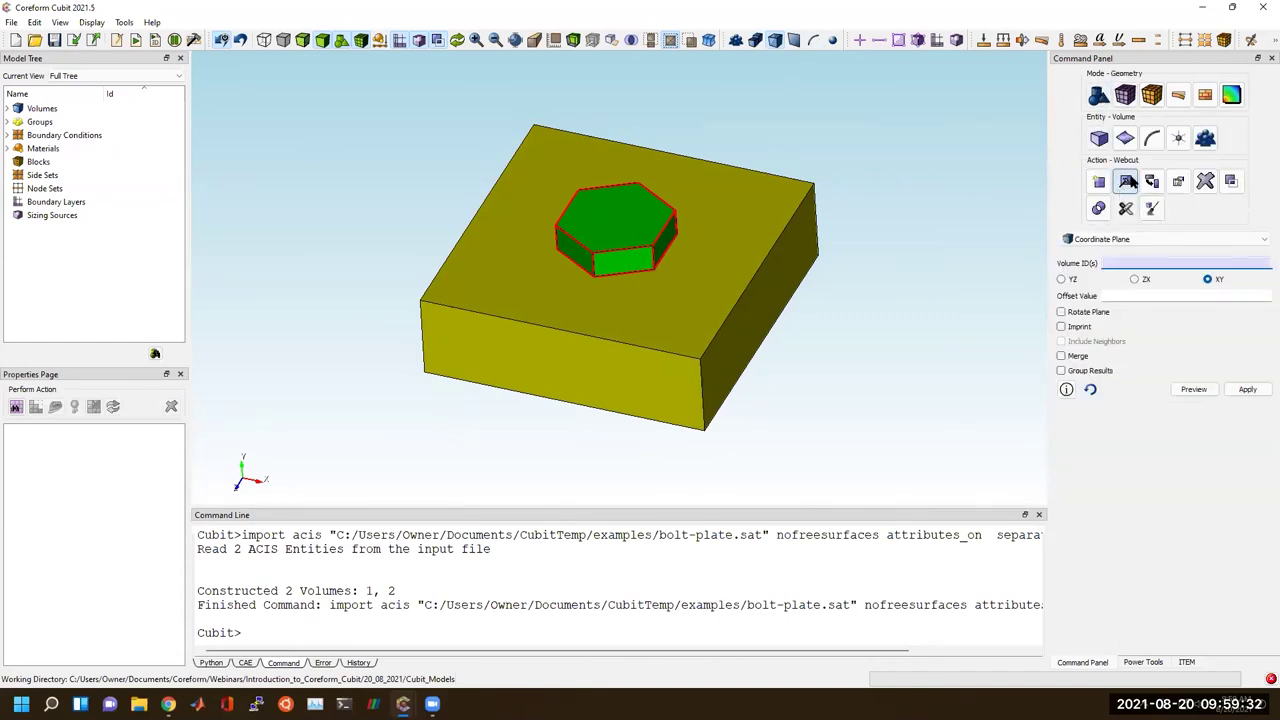
left_click(1126, 140)
left_click(1125, 209)
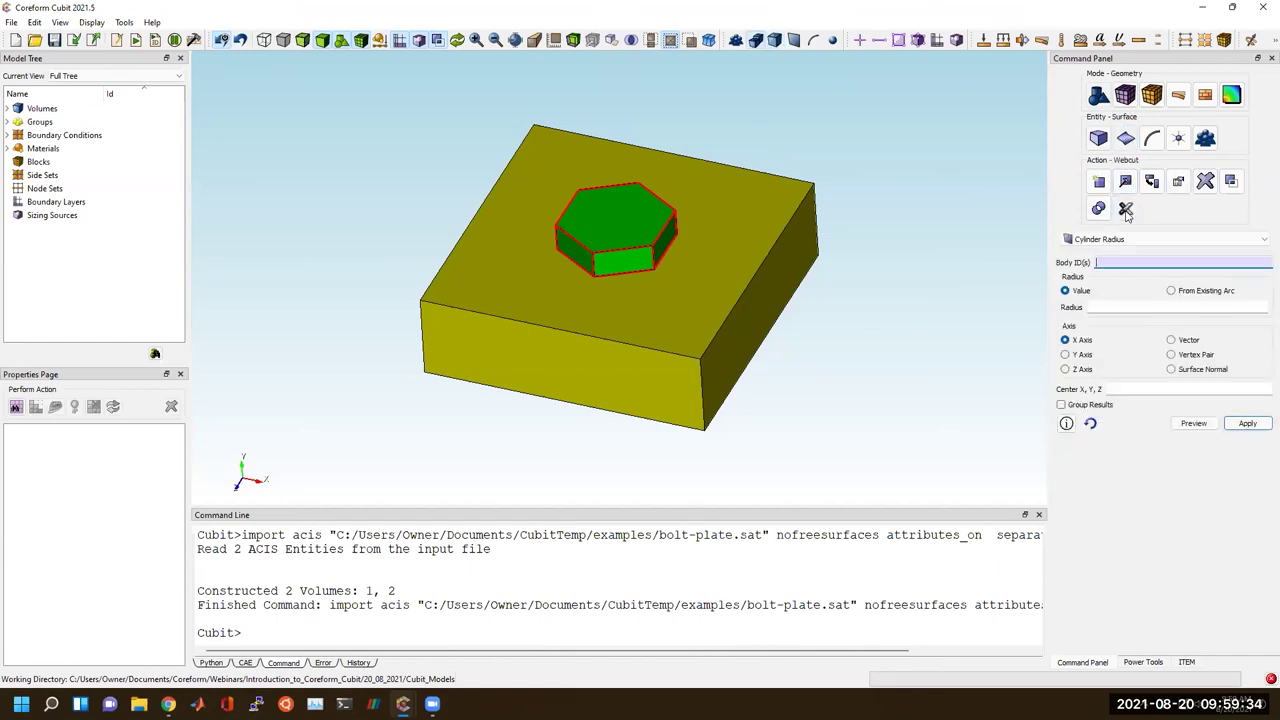
left_click(1110, 239)
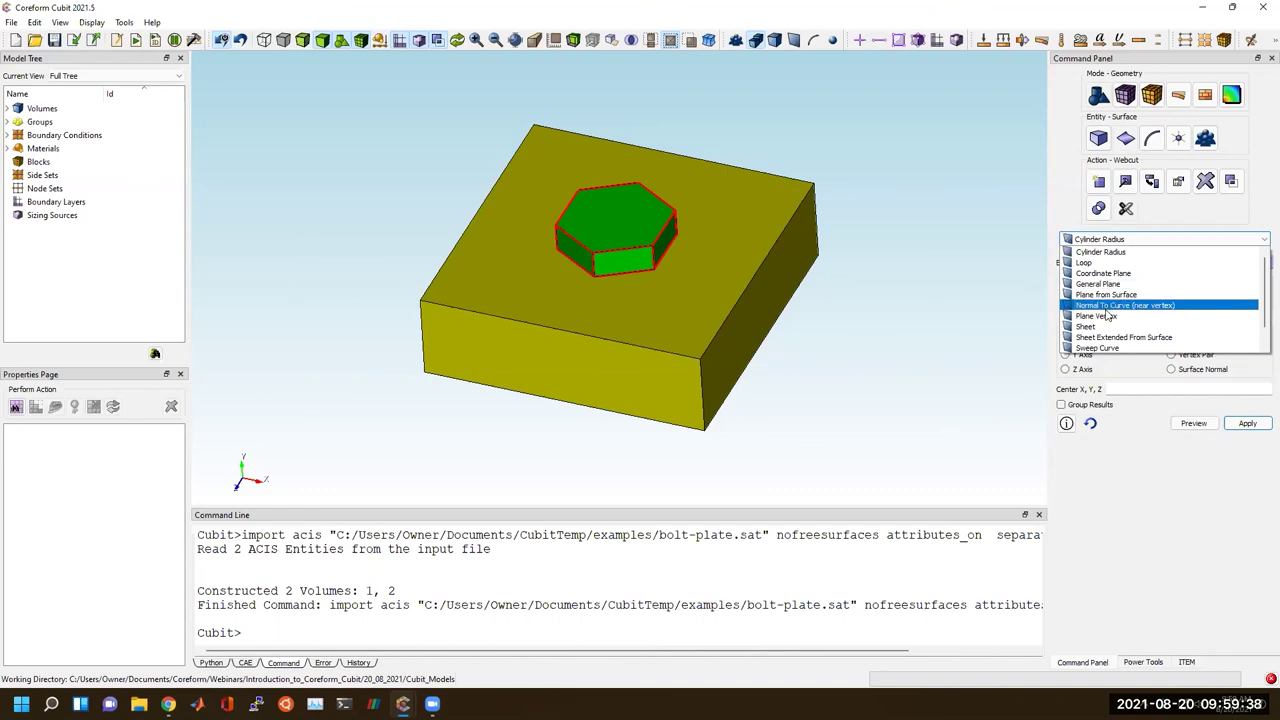
left_click(1110, 252)
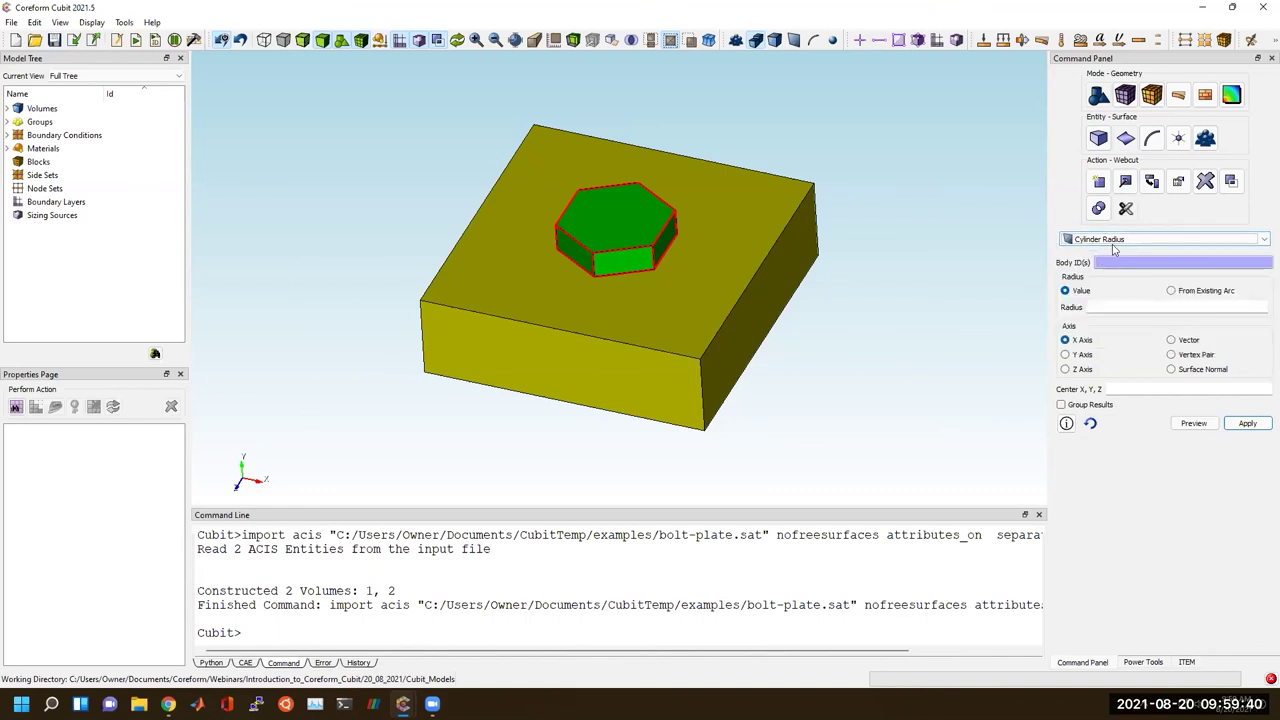
left_click(1171, 290)
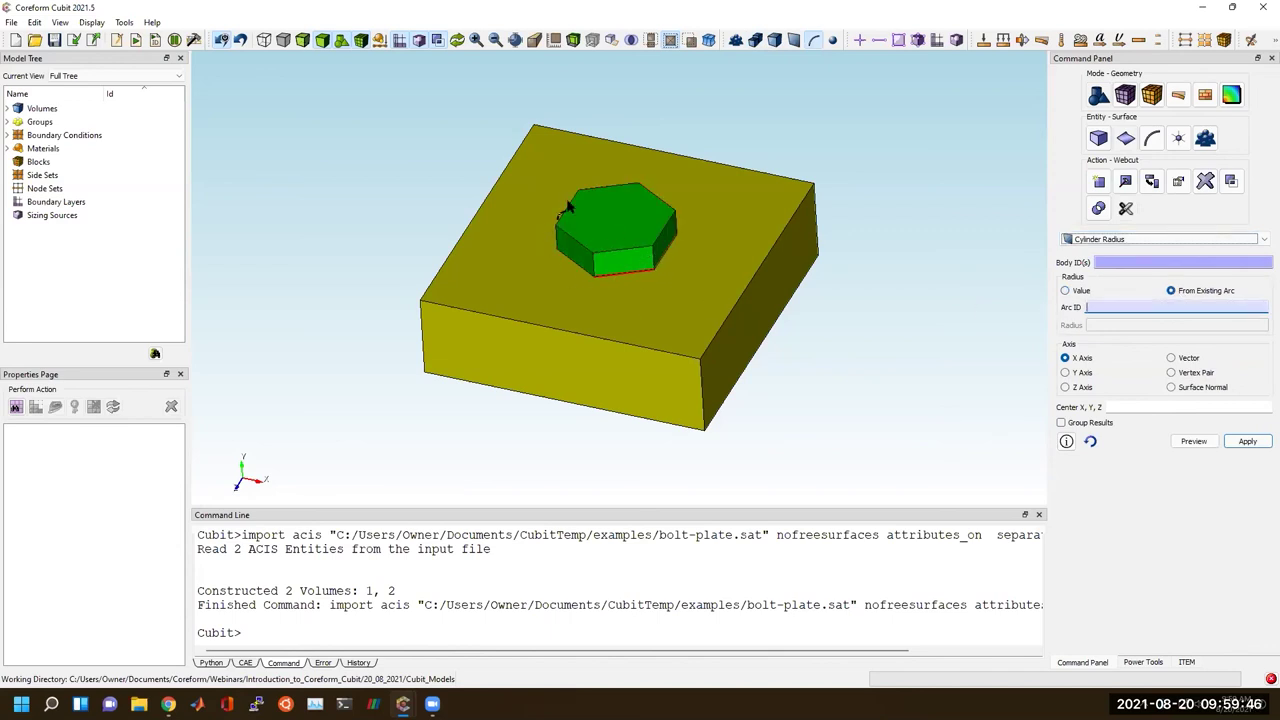
left_click_drag(560, 277, 610, 172)
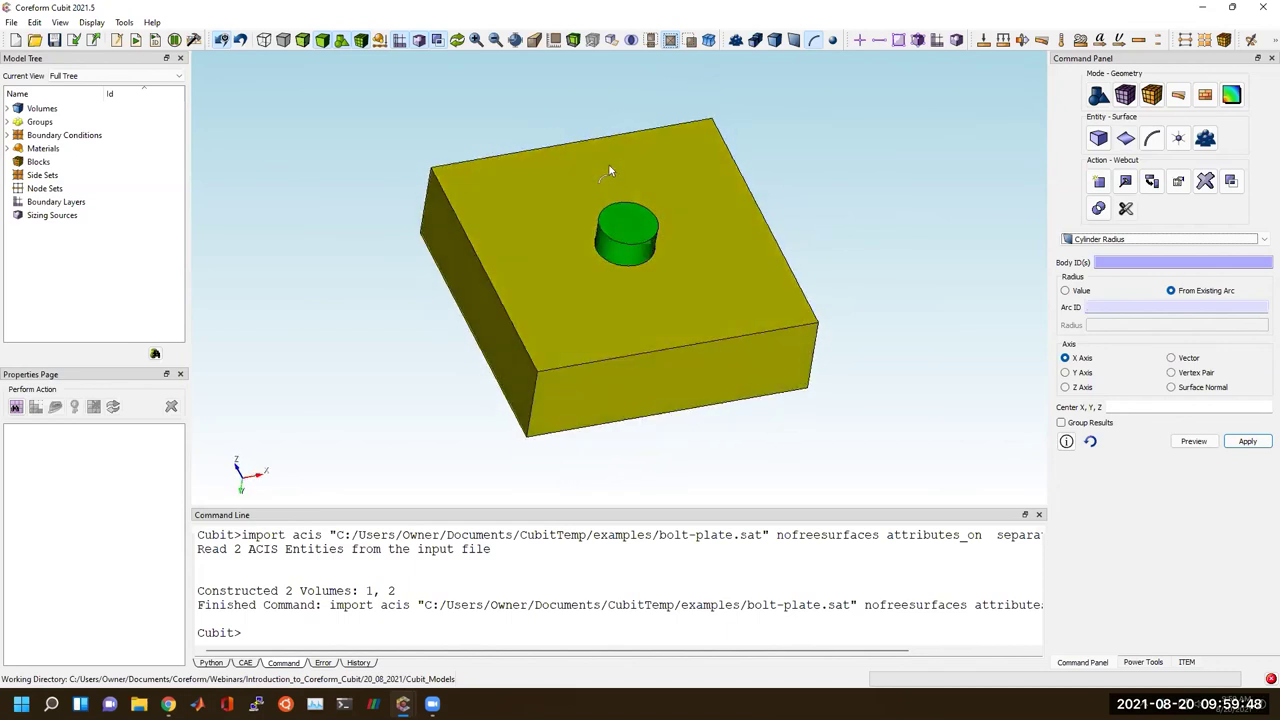
left_click(620, 248)
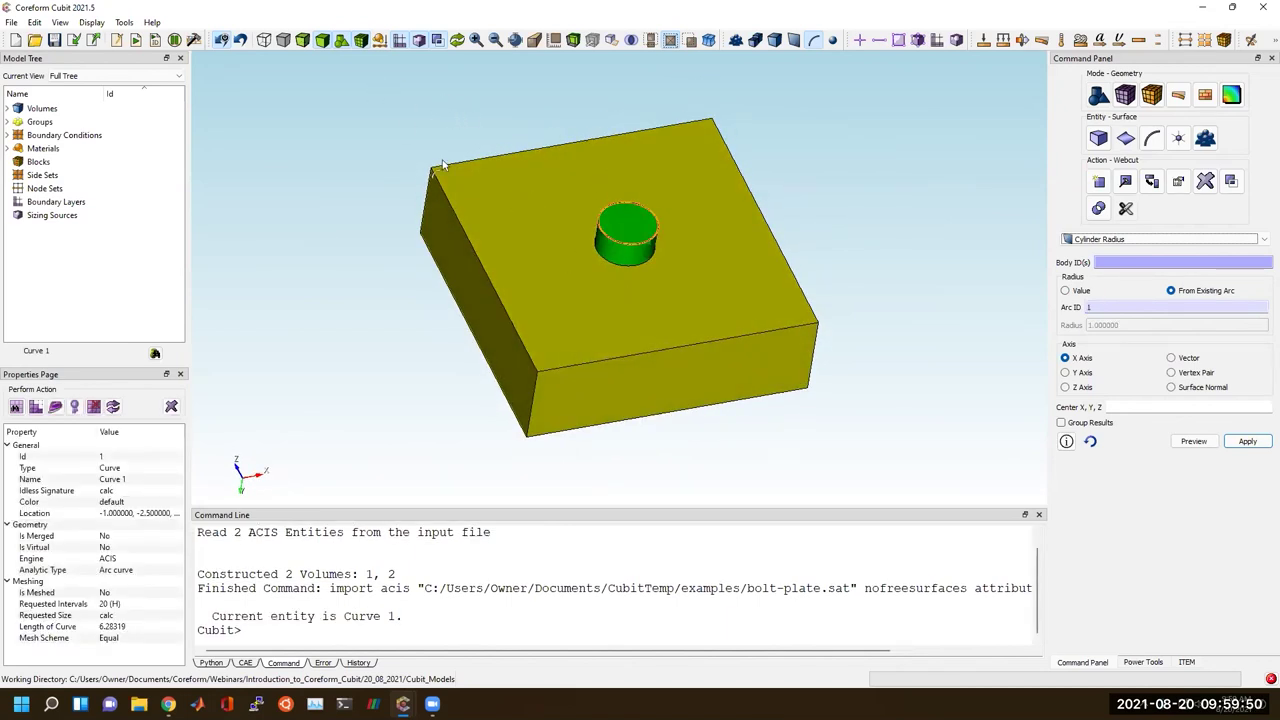
Switch the display to transparent and draw only volume 2, the plate, with the draw command.
left_click(305, 46)
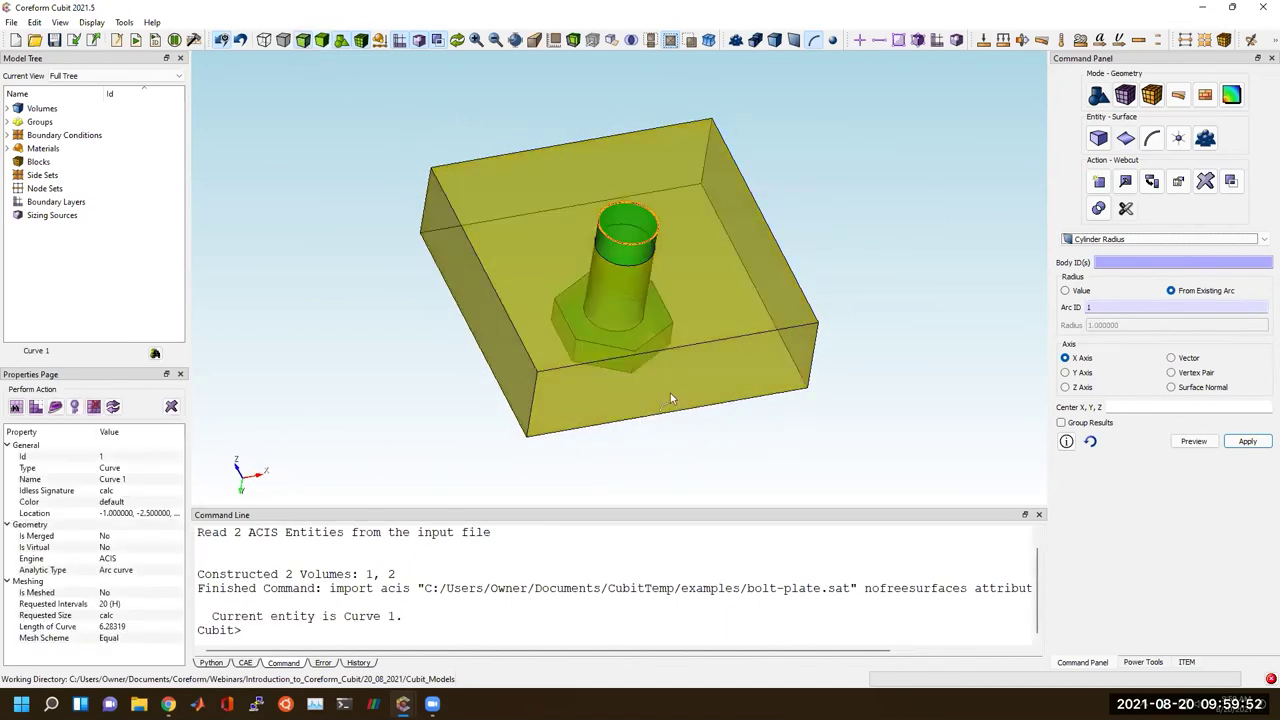
left_click(394, 552)
type("draw vo")
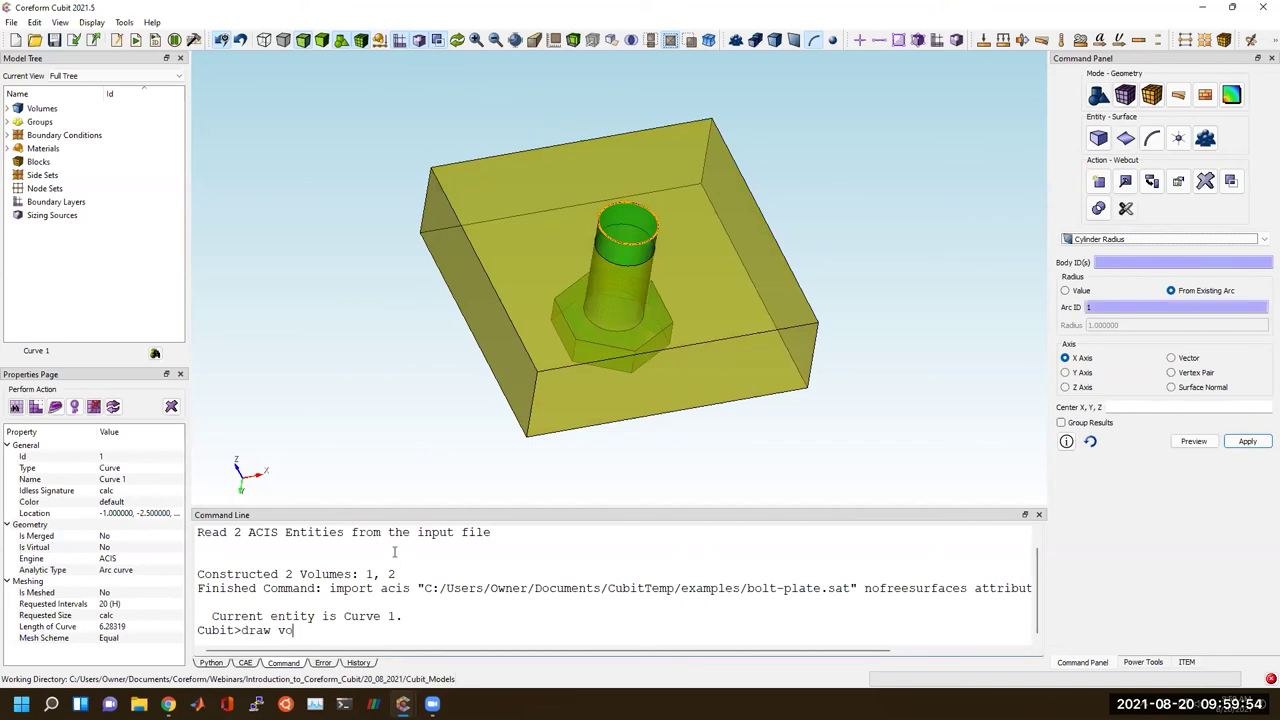
type("l 2")
key("Return")
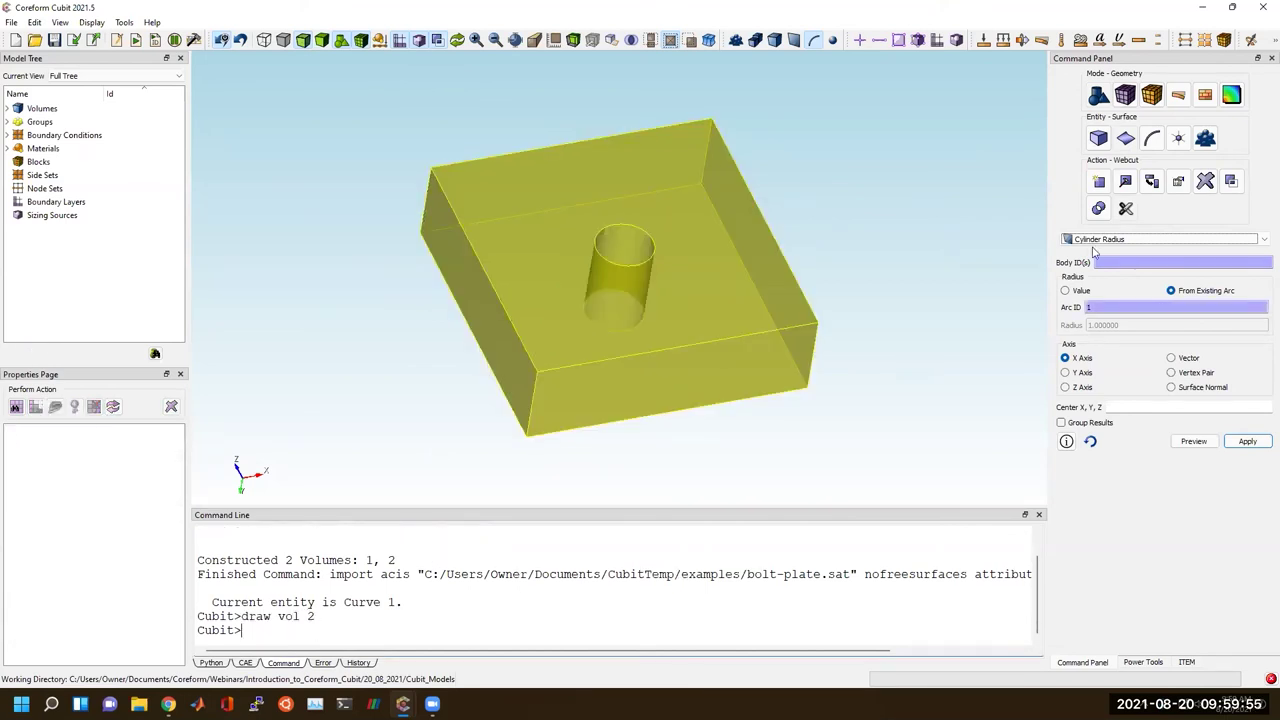
Remove the cylindrical hole surface from the plate with the surface Remove operation, keeping Extend enabled.
left_click(1125, 209)
left_click(1122, 240)
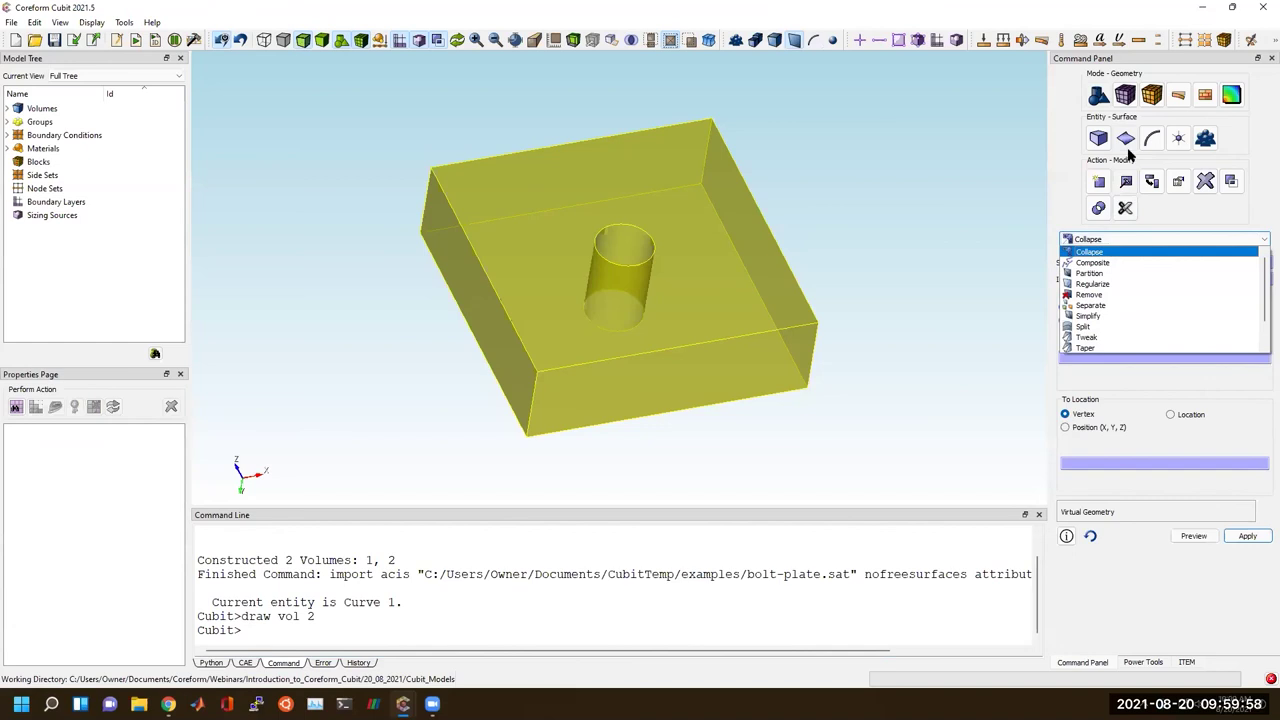
left_click(1110, 295)
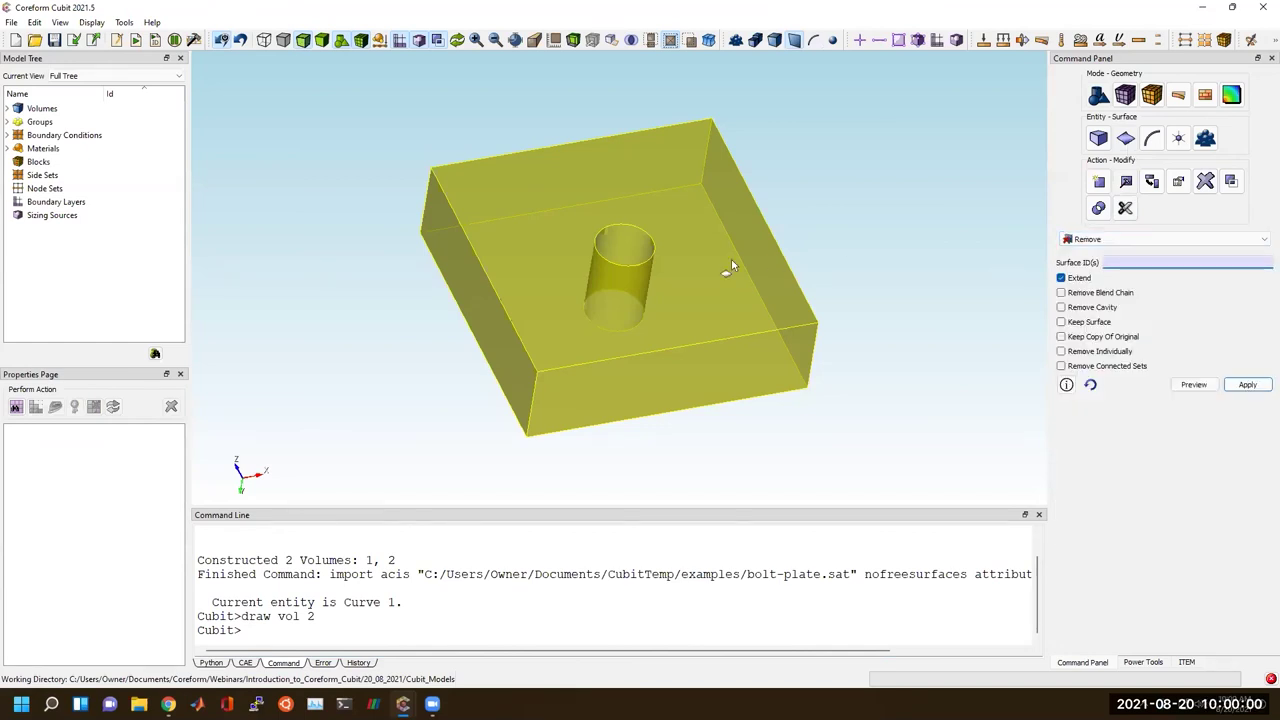
left_click(607, 256)
left_click(1248, 384)
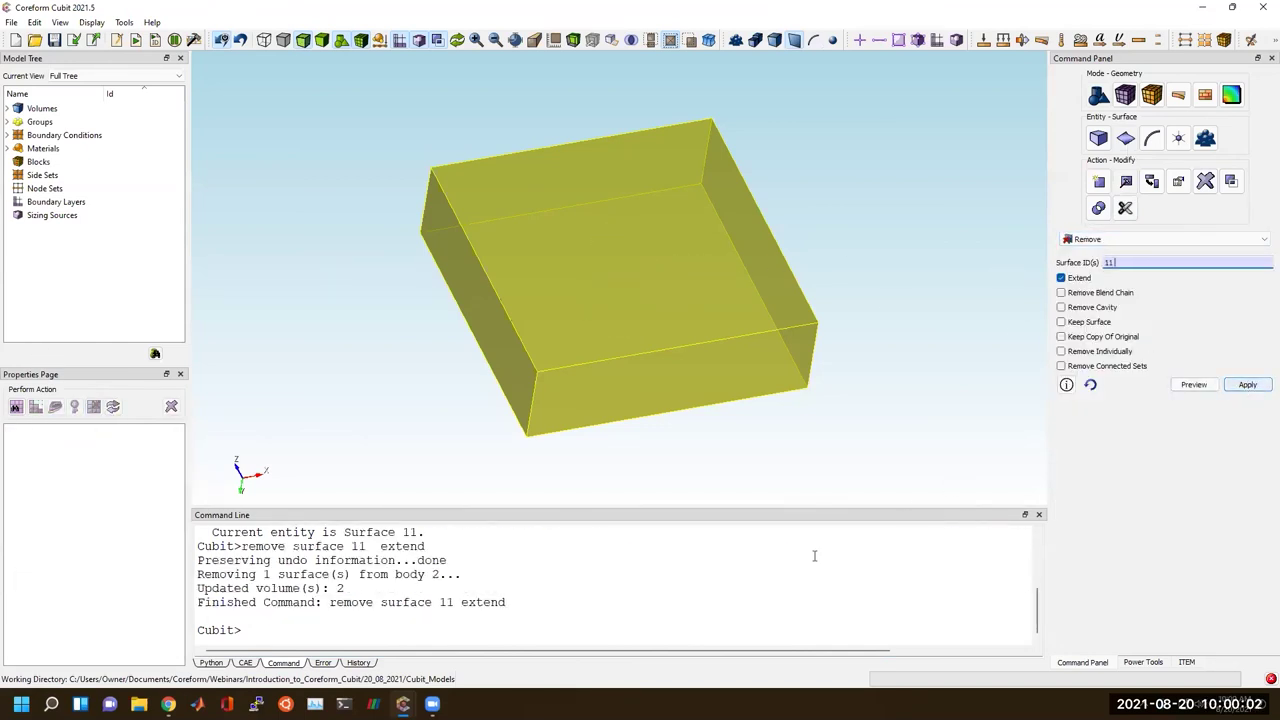
Draw all volumes with the draw command and return the display to solid shading.
type("draw vol all")
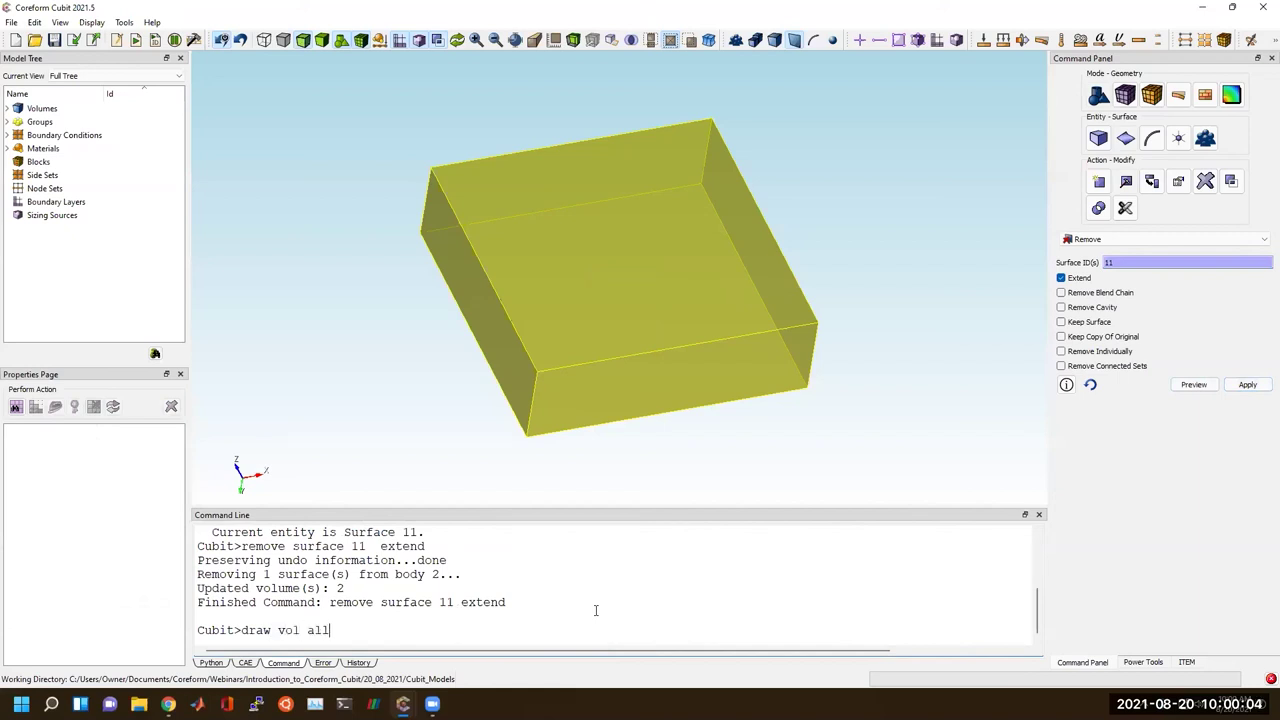
key("Return")
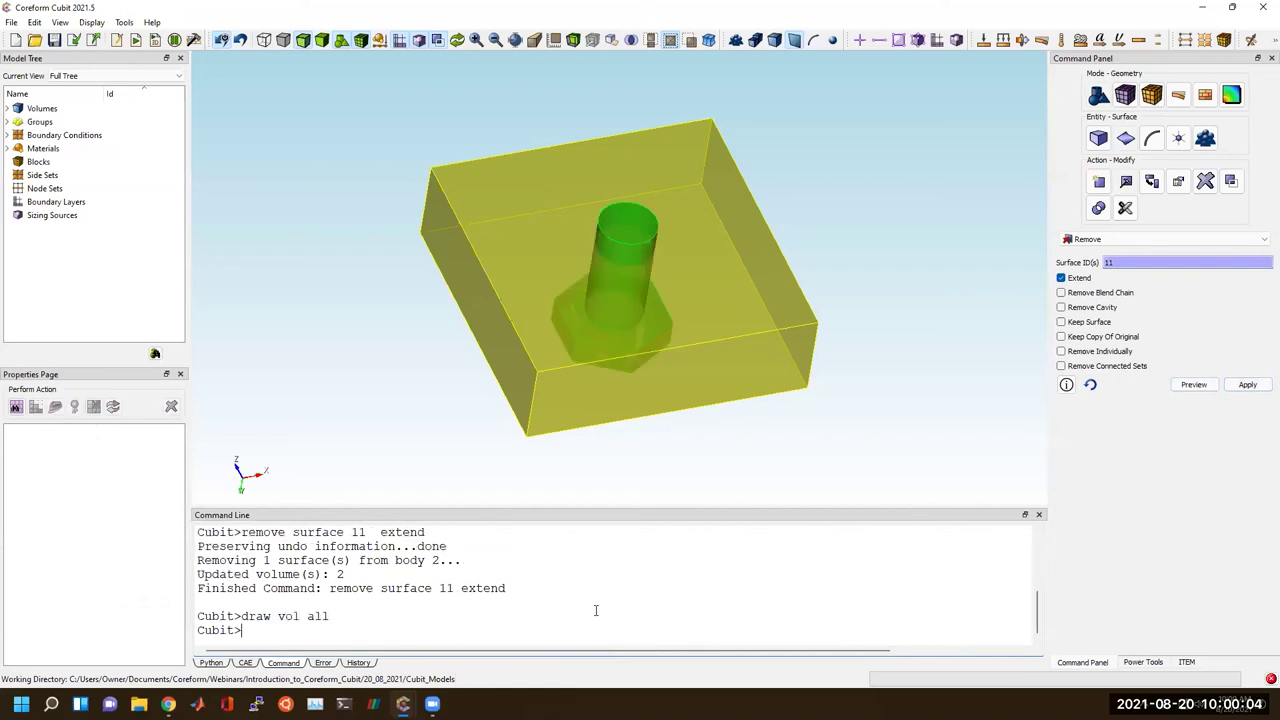
left_click(322, 40)
scroll(669, 206, "up", 3)
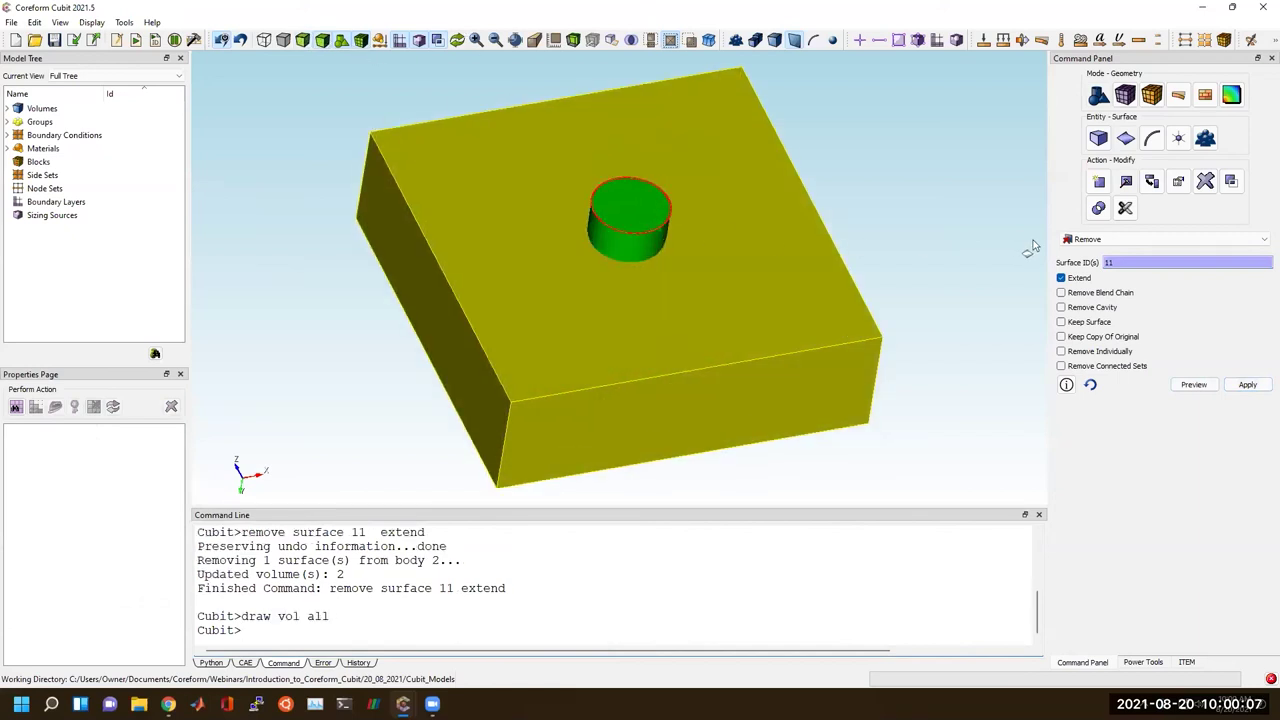
left_click(1126, 208)
left_click(1131, 240)
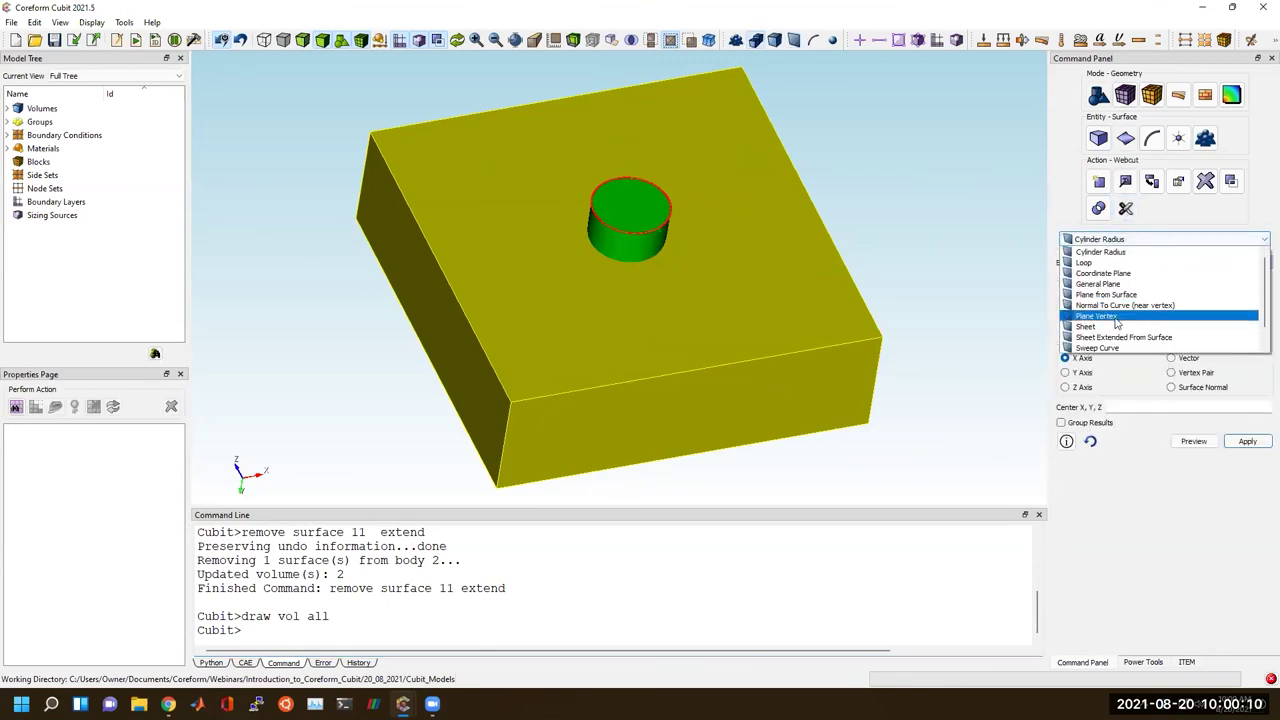
left_click(1100, 252)
left_click(822, 282)
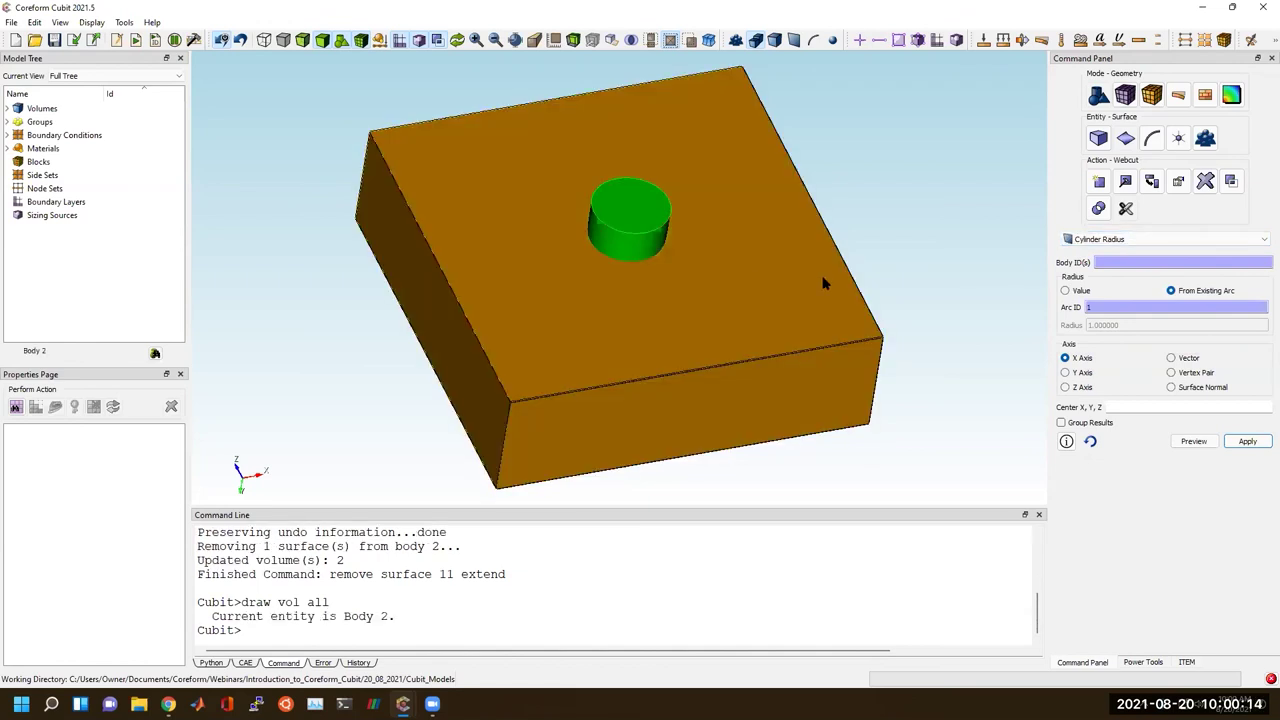
left_click(840, 312)
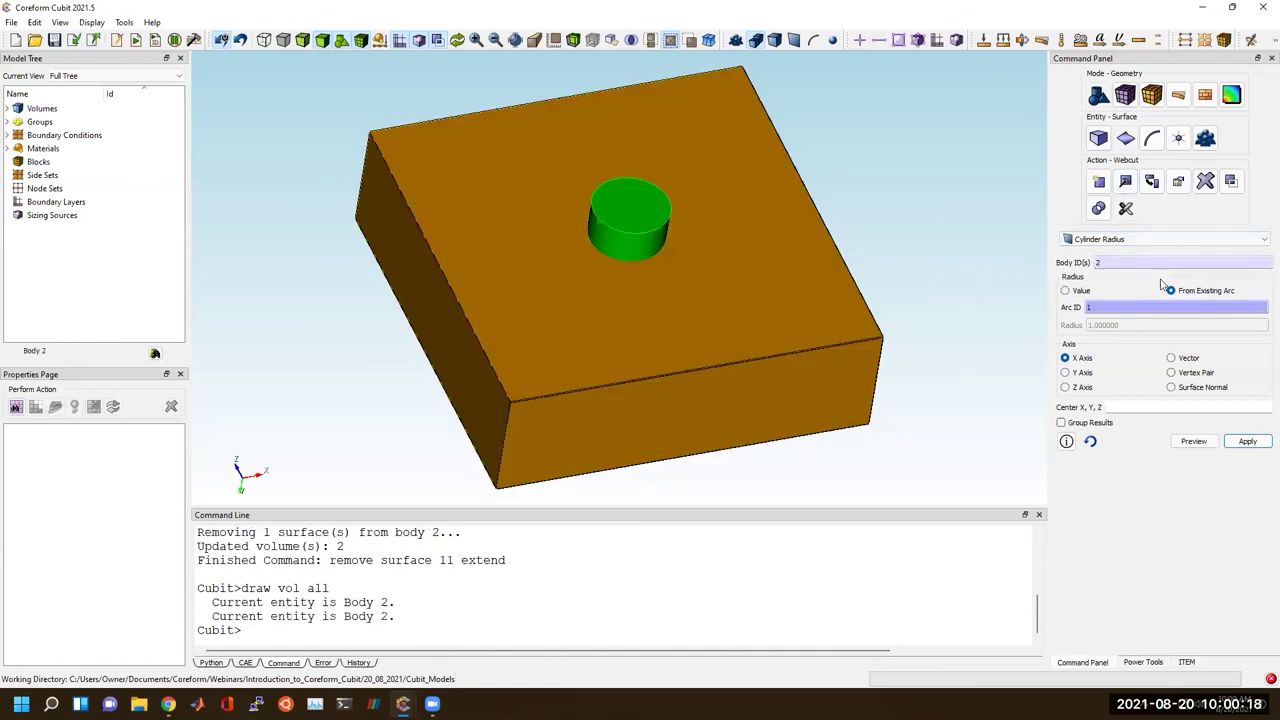
Try to imprint the plate face where the shank protrudes with the bolt's cylindrical surface.
left_click(1150, 145)
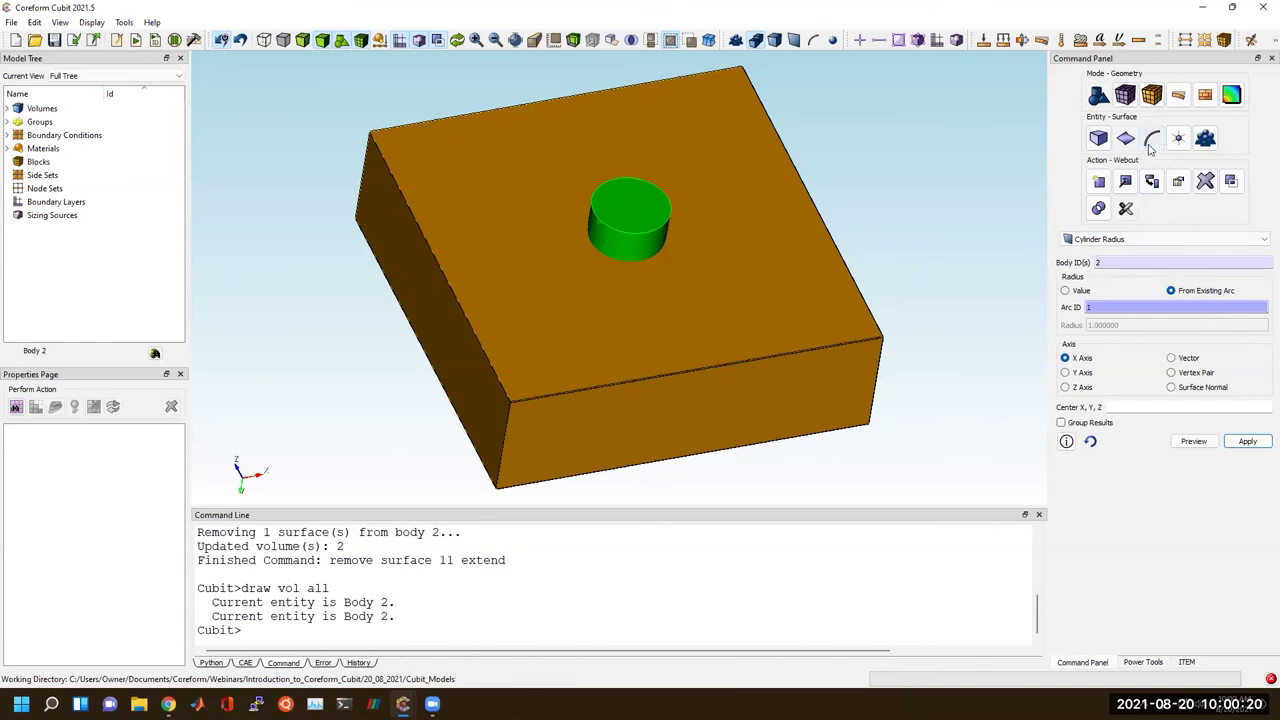
left_click(1232, 182)
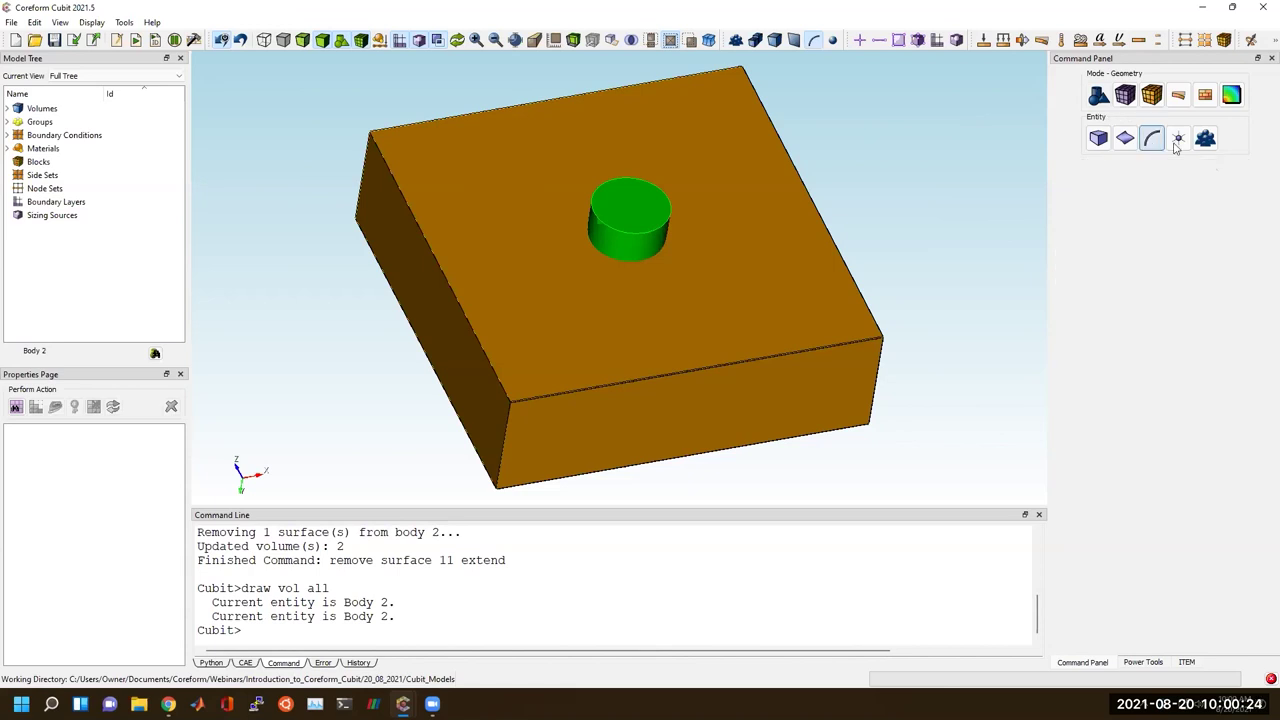
left_click(1125, 138)
left_click(1232, 183)
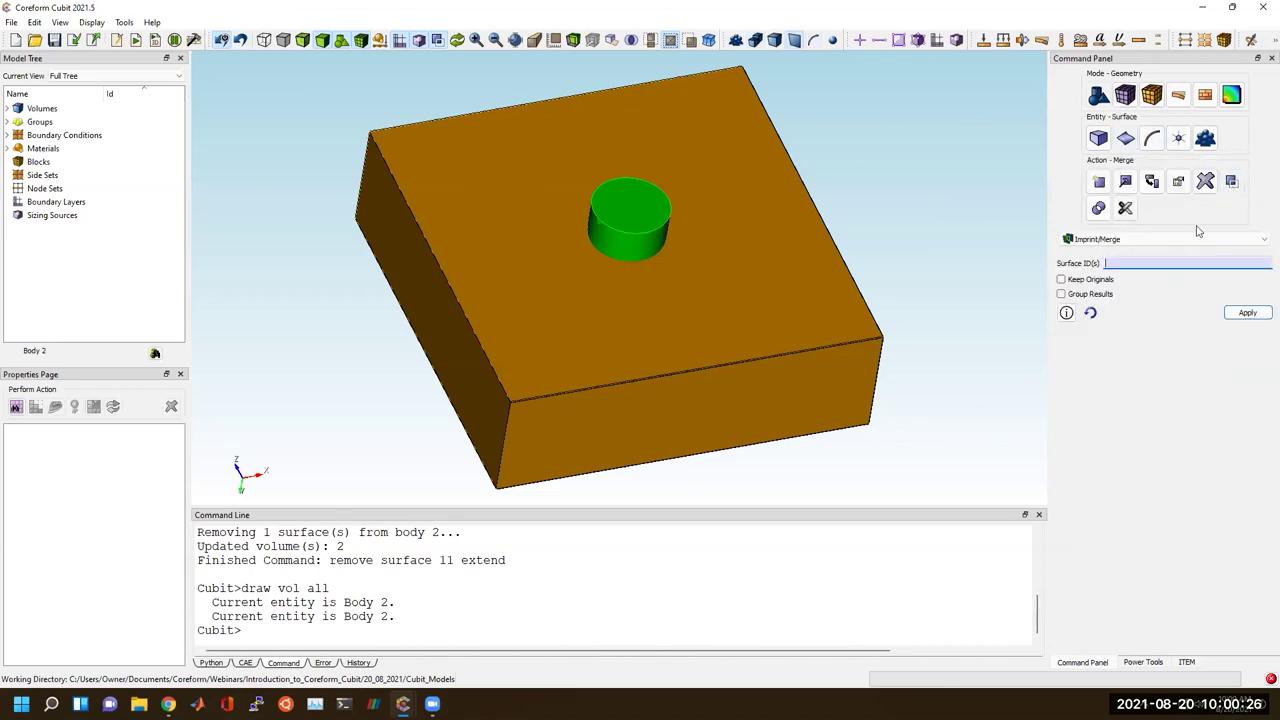
left_click(1200, 239)
left_click(1126, 262)
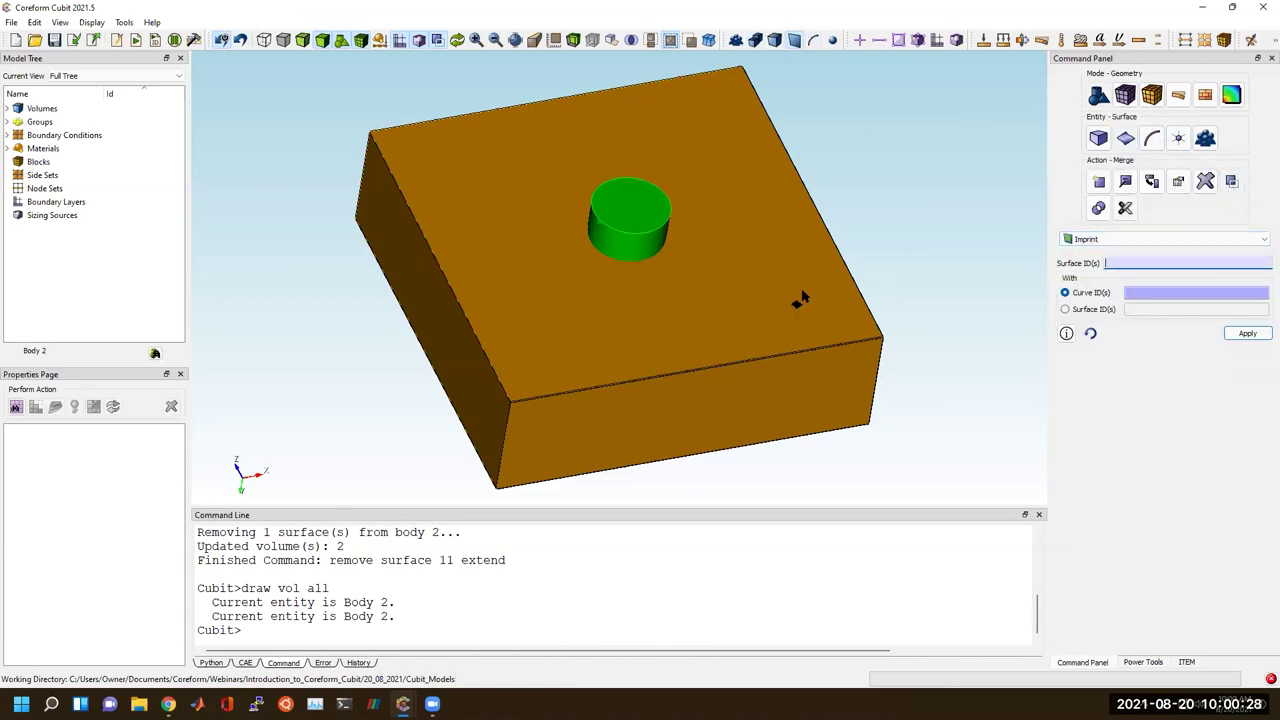
left_click(820, 294)
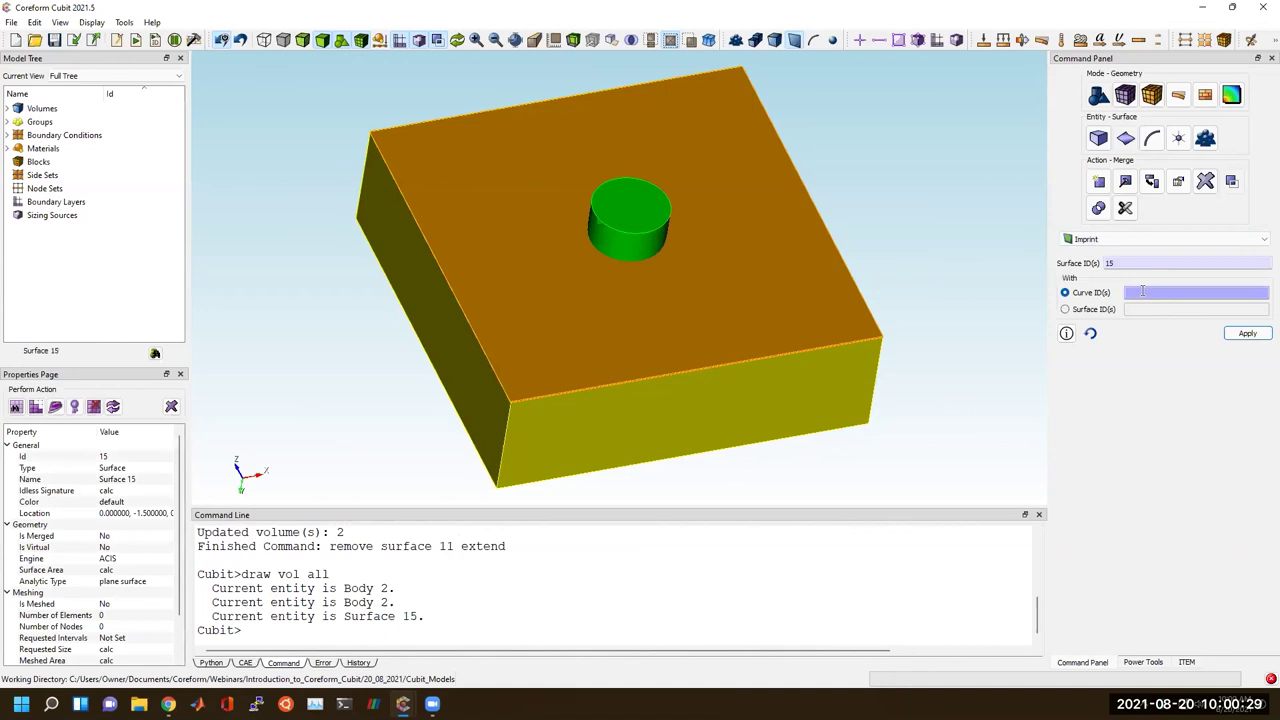
left_click(1092, 311)
left_click(630, 252)
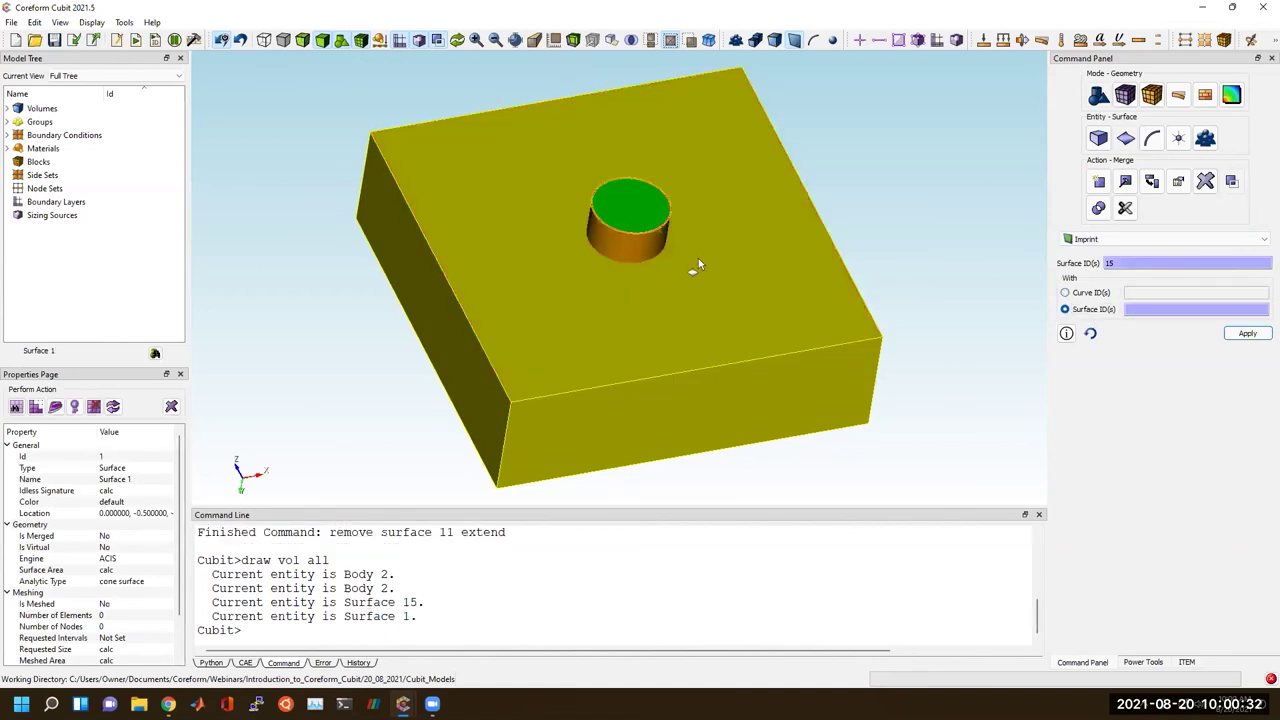
left_click(1247, 332)
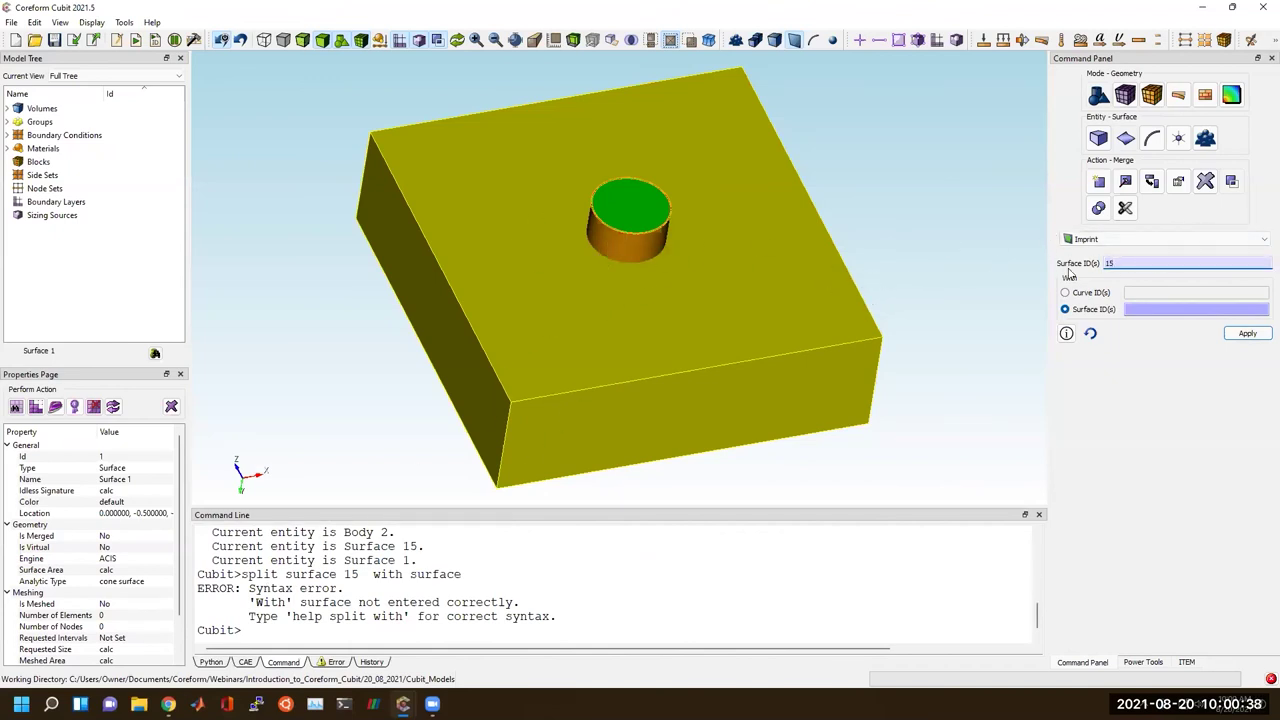
Project the circular end curve of the bolt shank onto the plate face it protrudes from, without imprinting or trimming.
left_click(1153, 140)
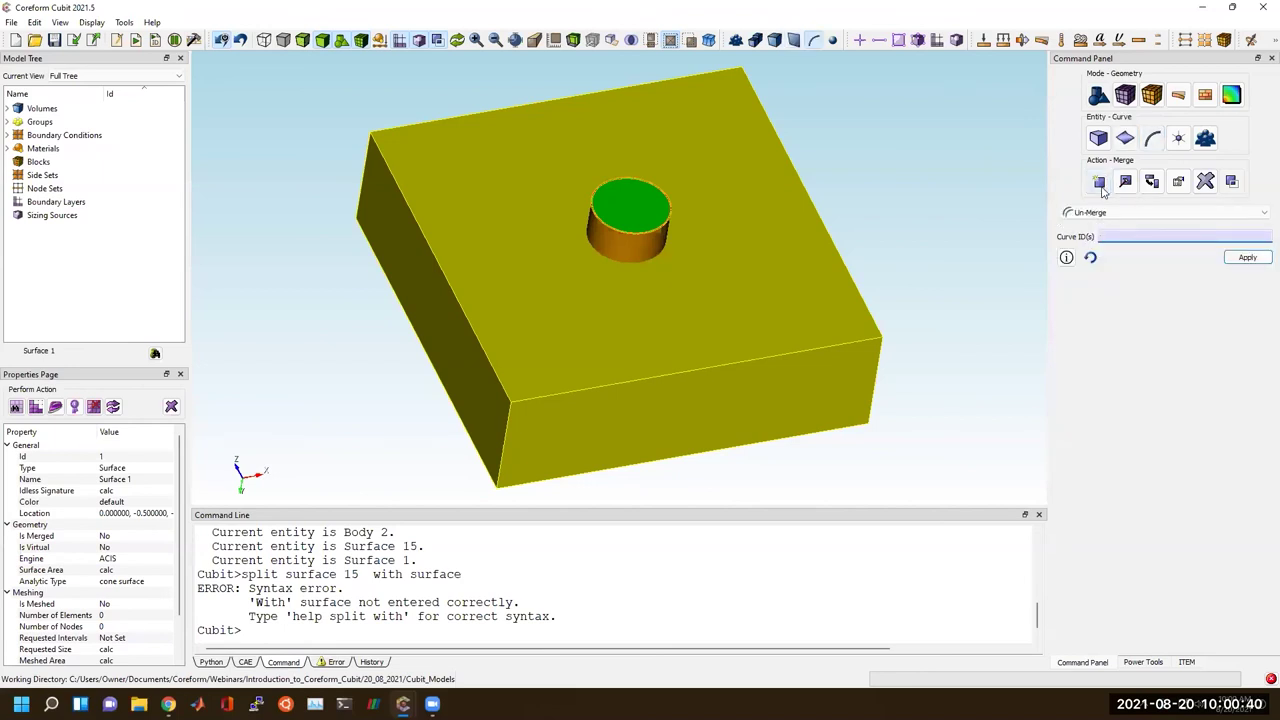
left_click(1102, 212)
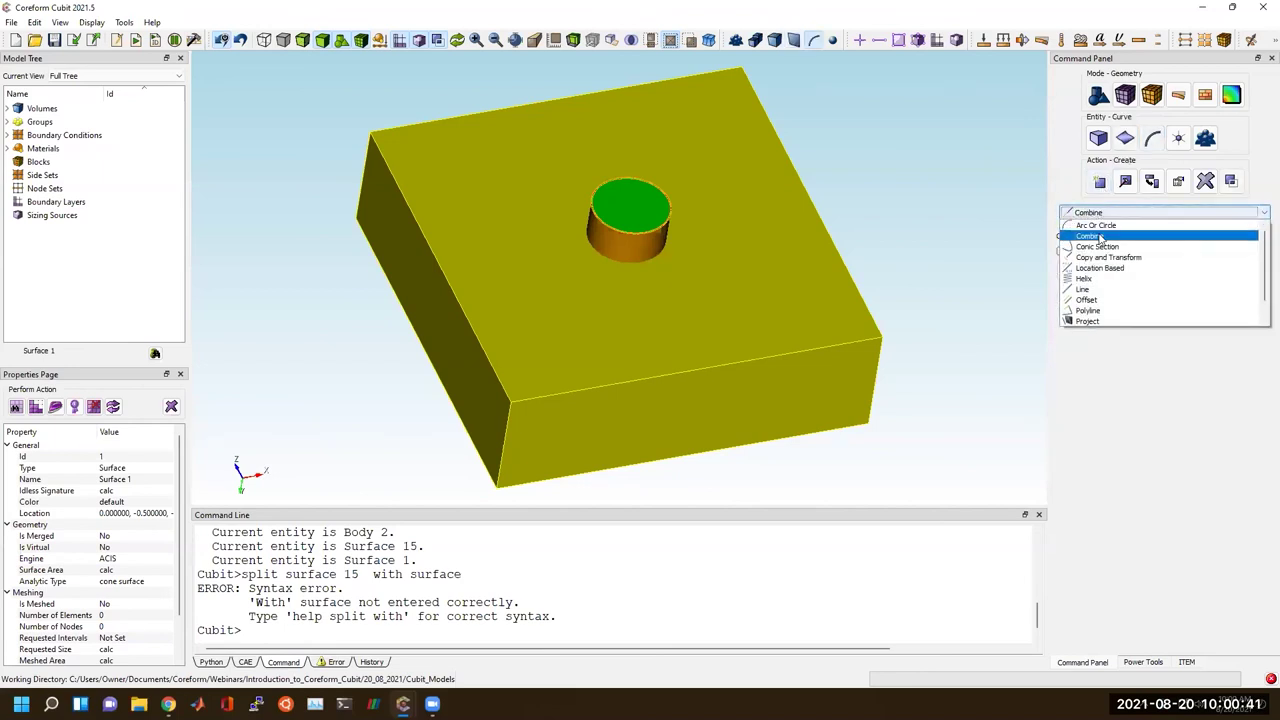
left_click(1087, 321)
left_click(1118, 238)
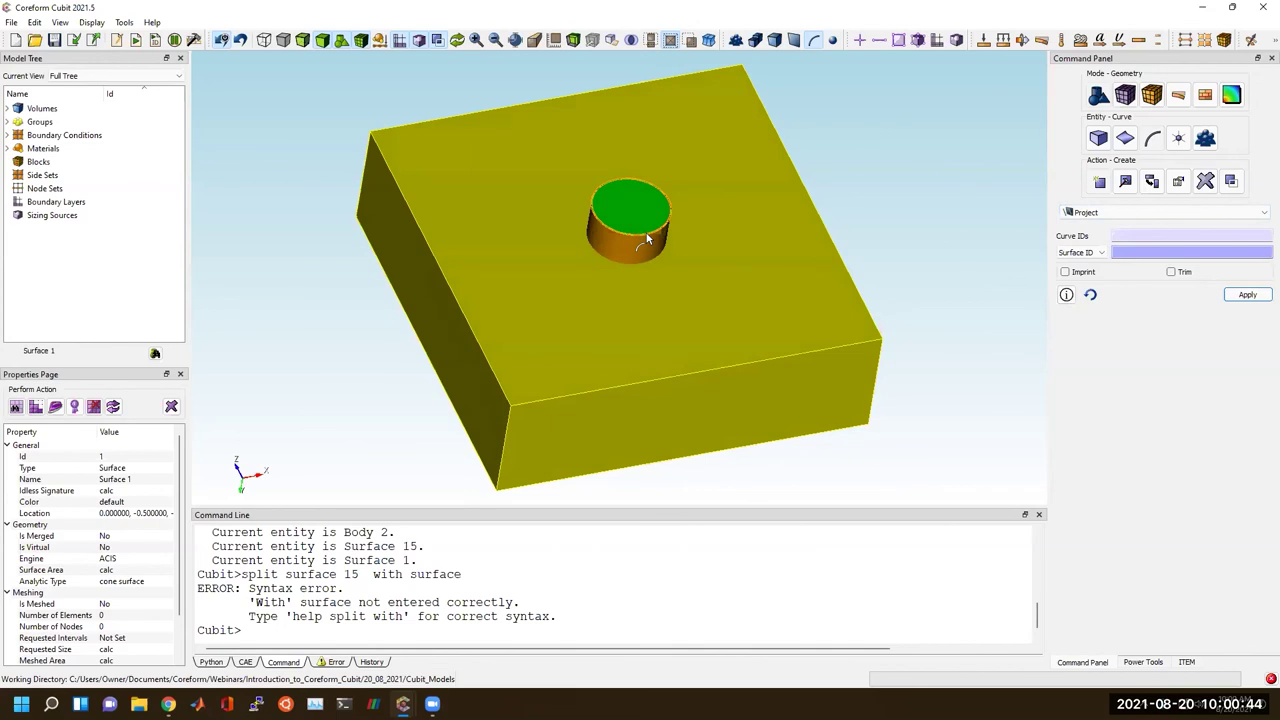
left_click(644, 245)
left_click(850, 300)
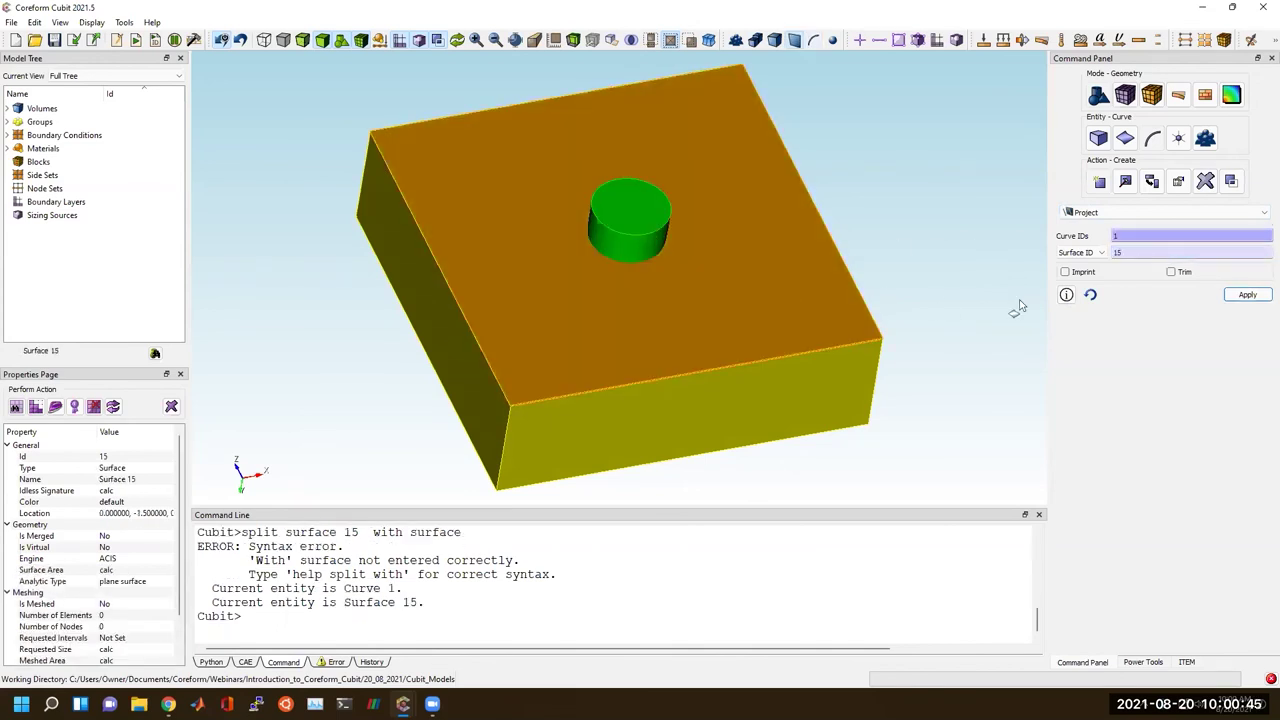
left_click(1256, 295)
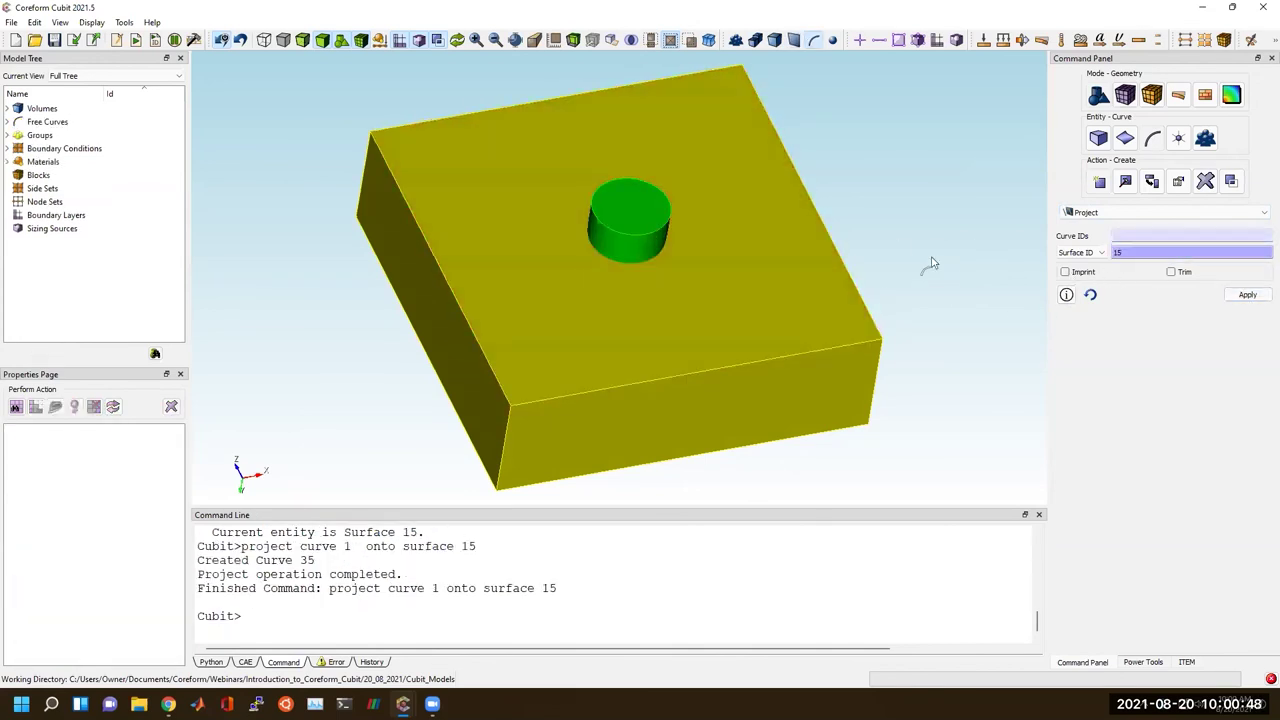
Refresh the graphics and turn off the visibility of the bolt volume to expose the projected circle on the plate.
right_click(357, 443)
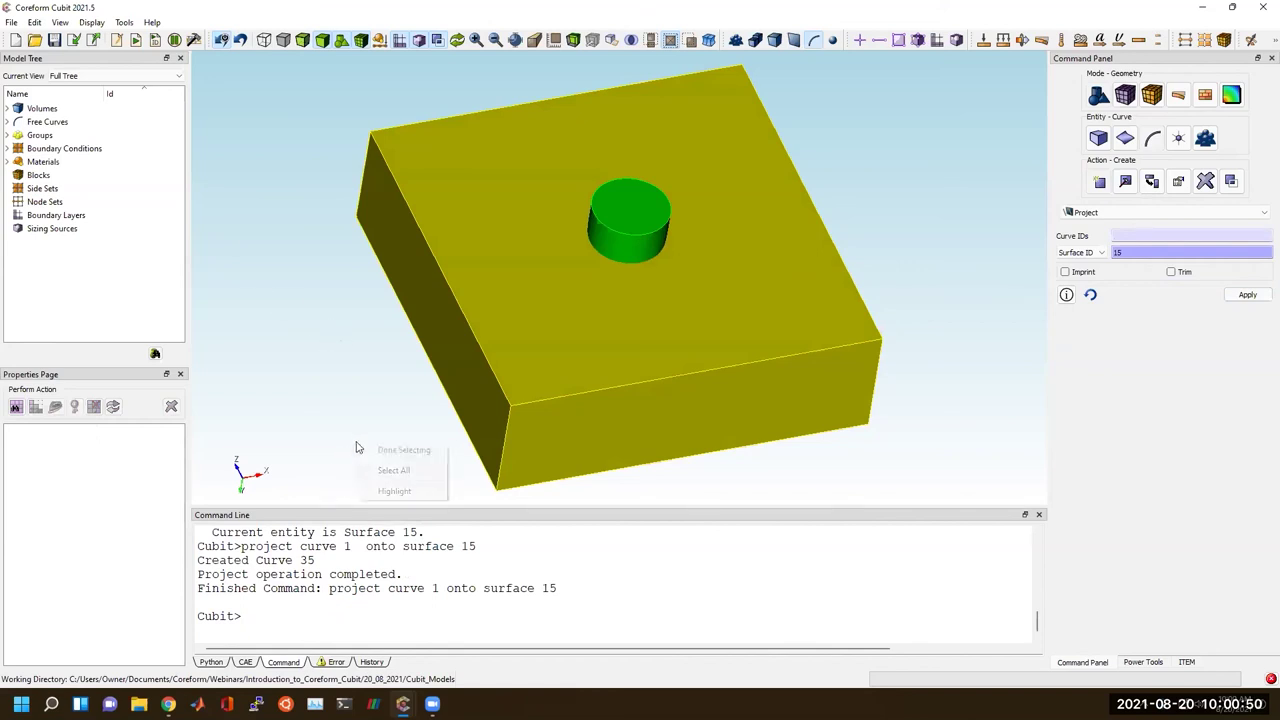
left_click(365, 430)
right_click(374, 432)
left_click(396, 440)
right_click(401, 434)
left_click(423, 439)
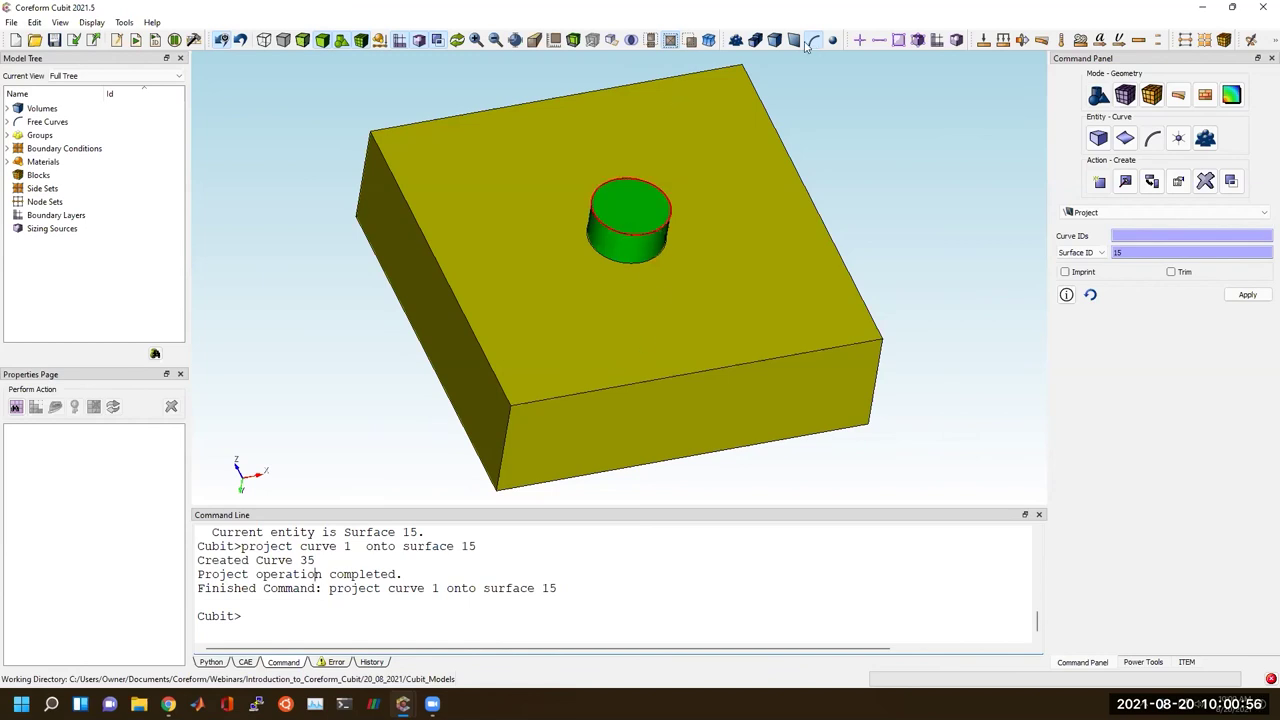
right_click(629, 217)
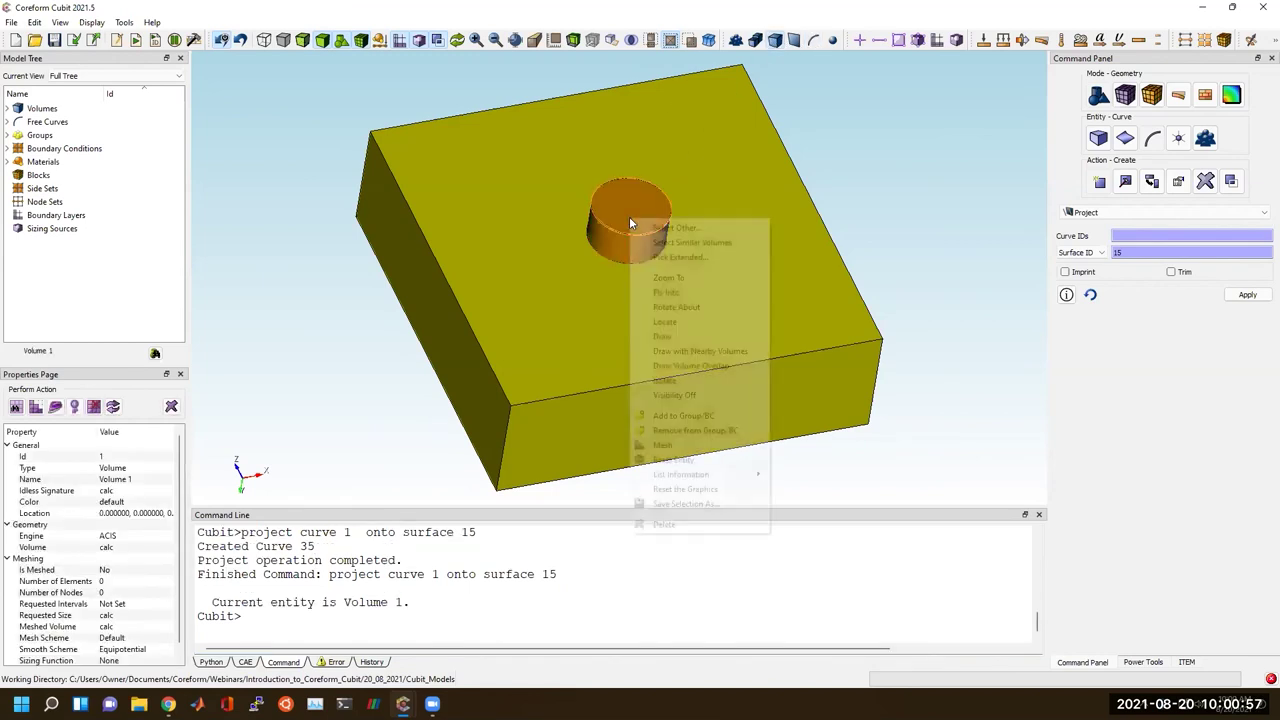
left_click(673, 396)
scroll(600, 230, "up", 3)
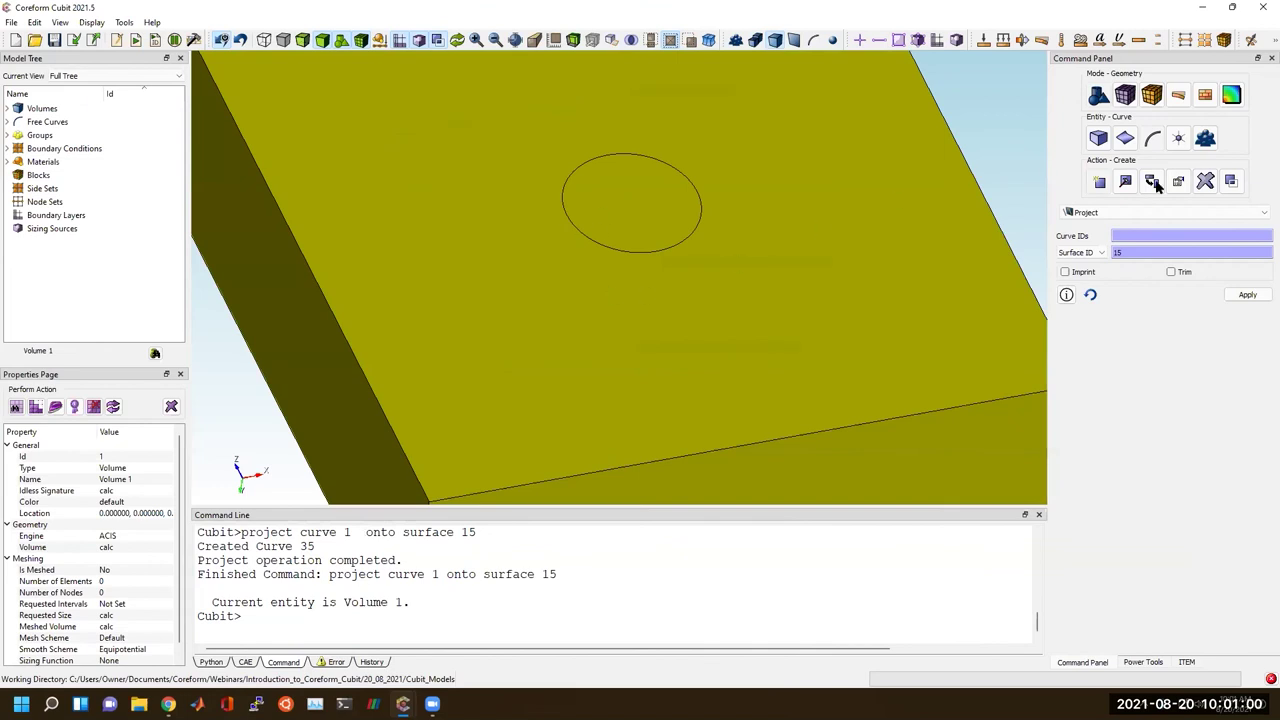
Imprint the plate face, surface 15, with the projected circular curve 35.
left_click(1231, 181)
left_click(1182, 213)
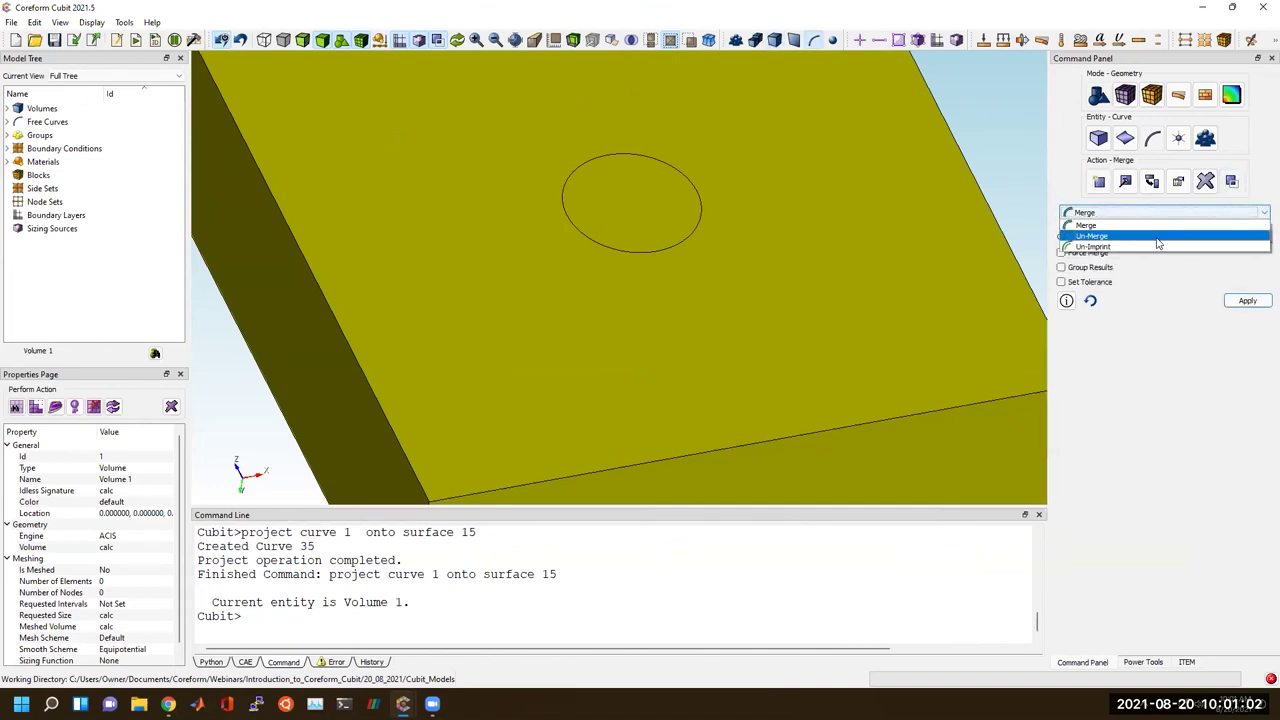
left_click(1125, 138)
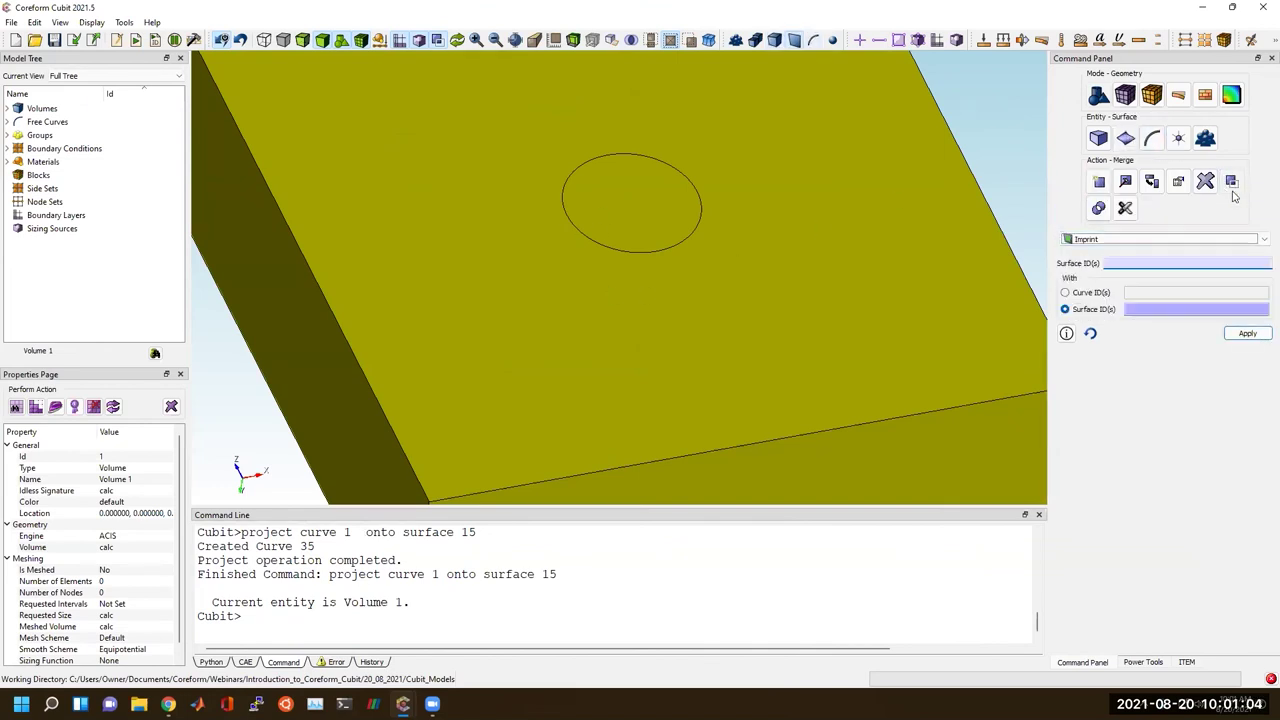
left_click(998, 313)
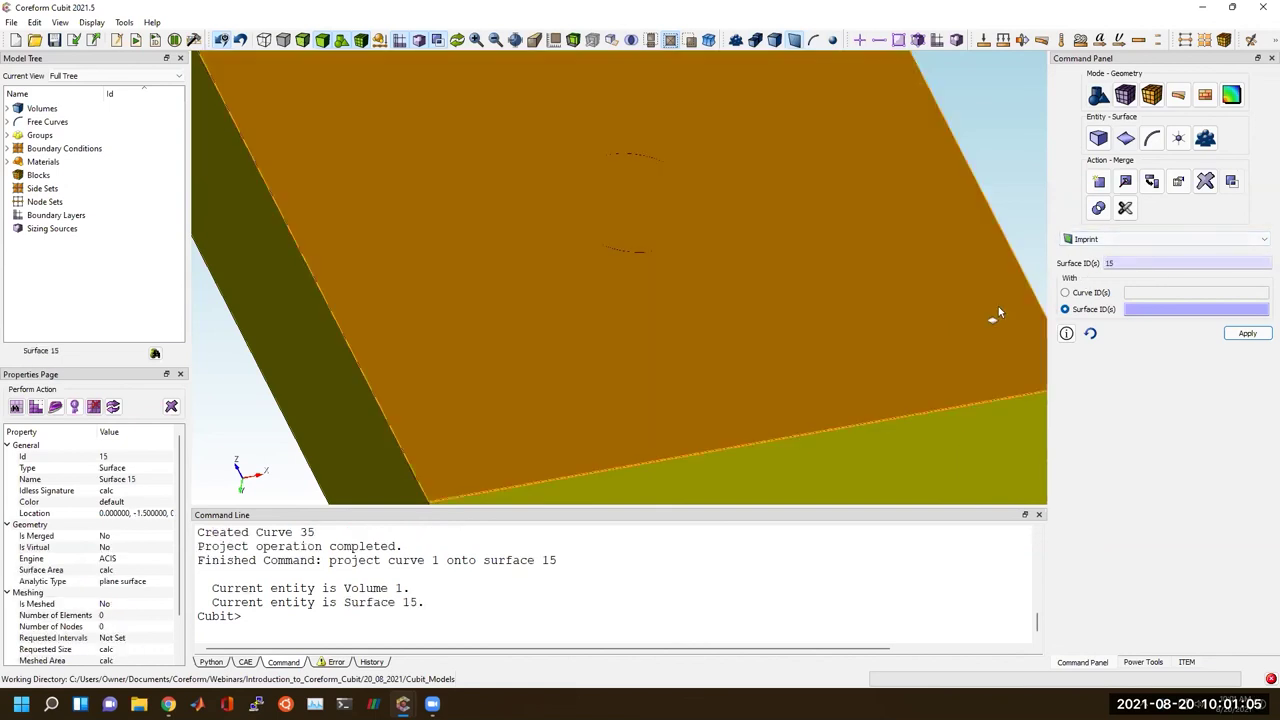
left_click(1127, 292)
left_click(618, 255)
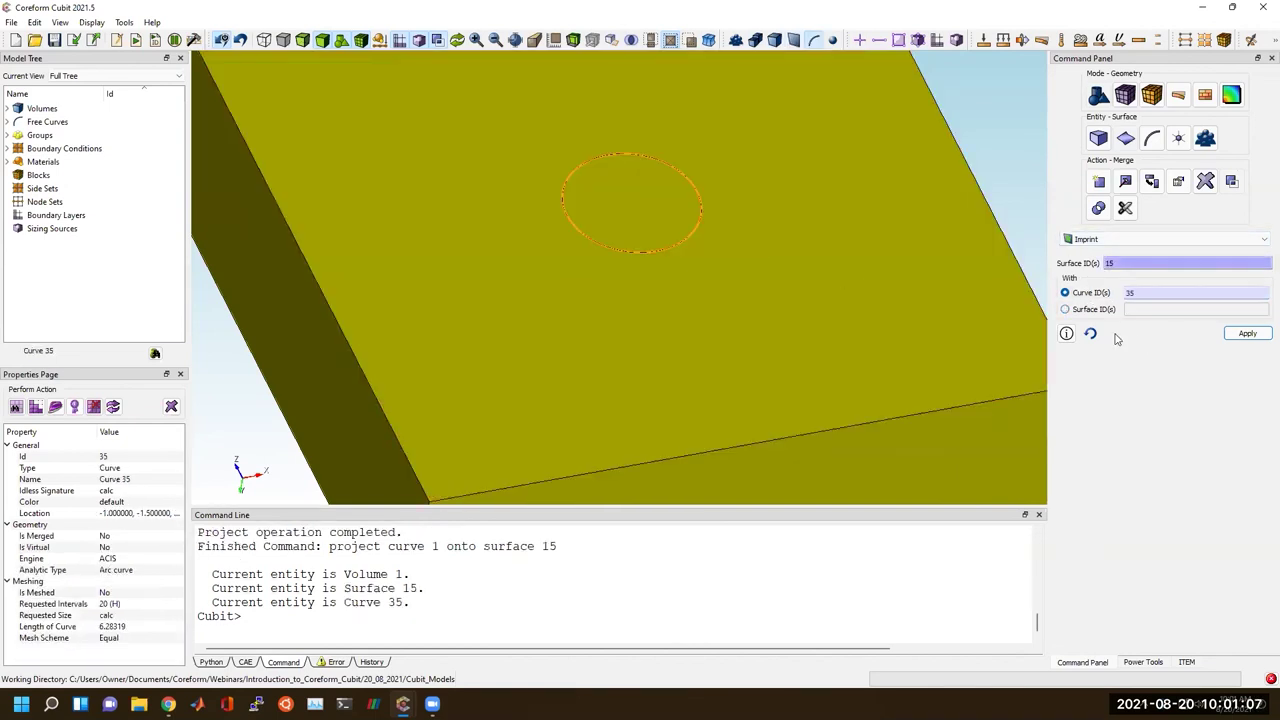
left_click(1247, 333)
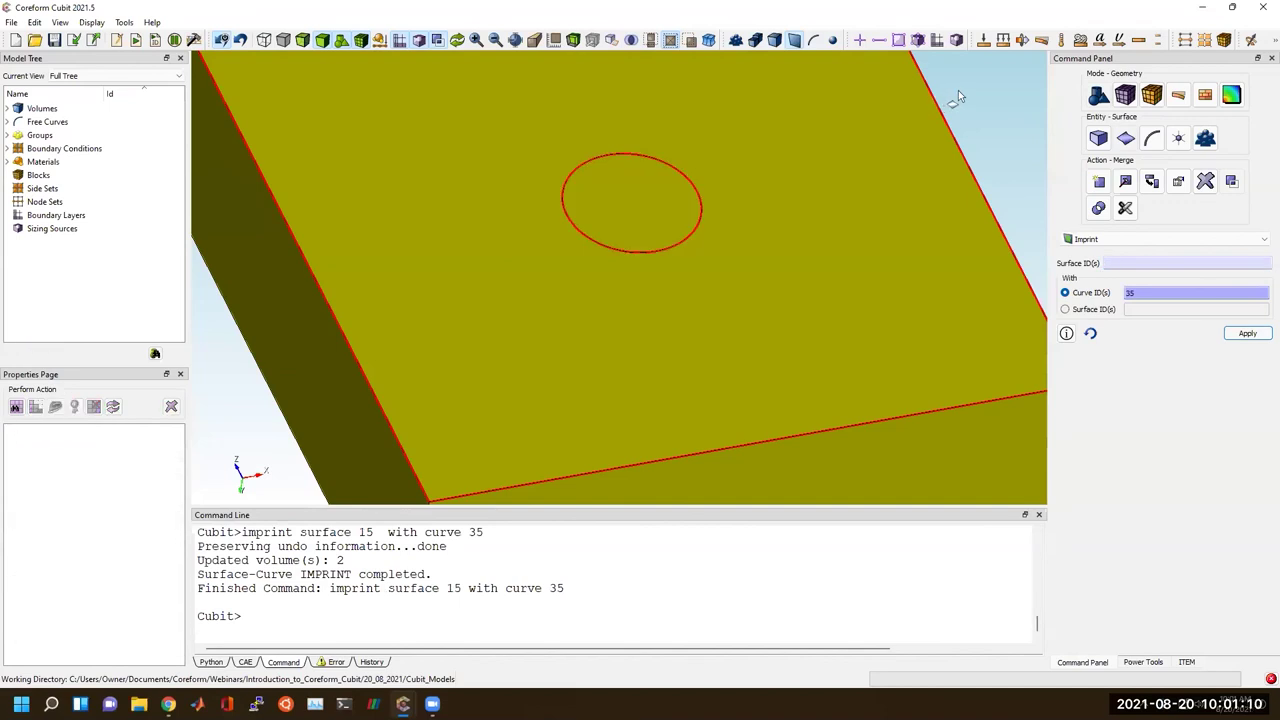
View the whole plate and select the circular surface inside the imprinted curve to inspect it.
scroll(958, 90, "down", 5)
left_click_drag(888, 178, 613, 252)
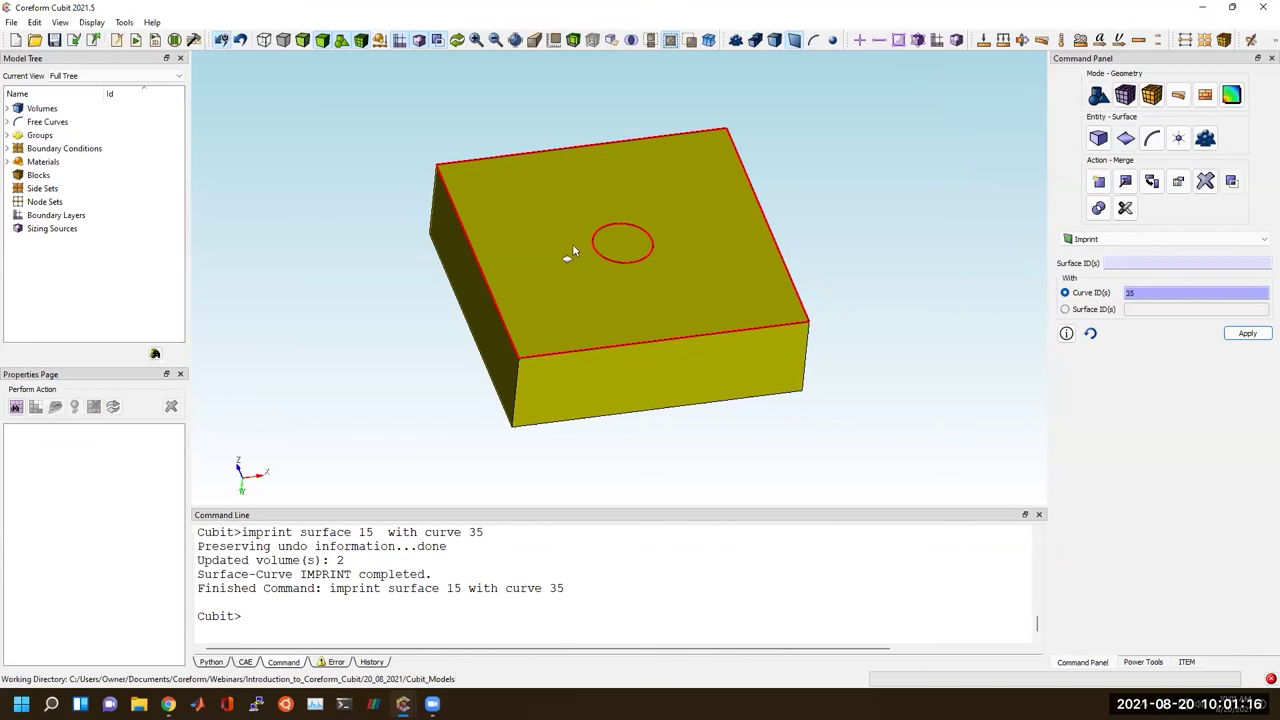
left_click(625, 242)
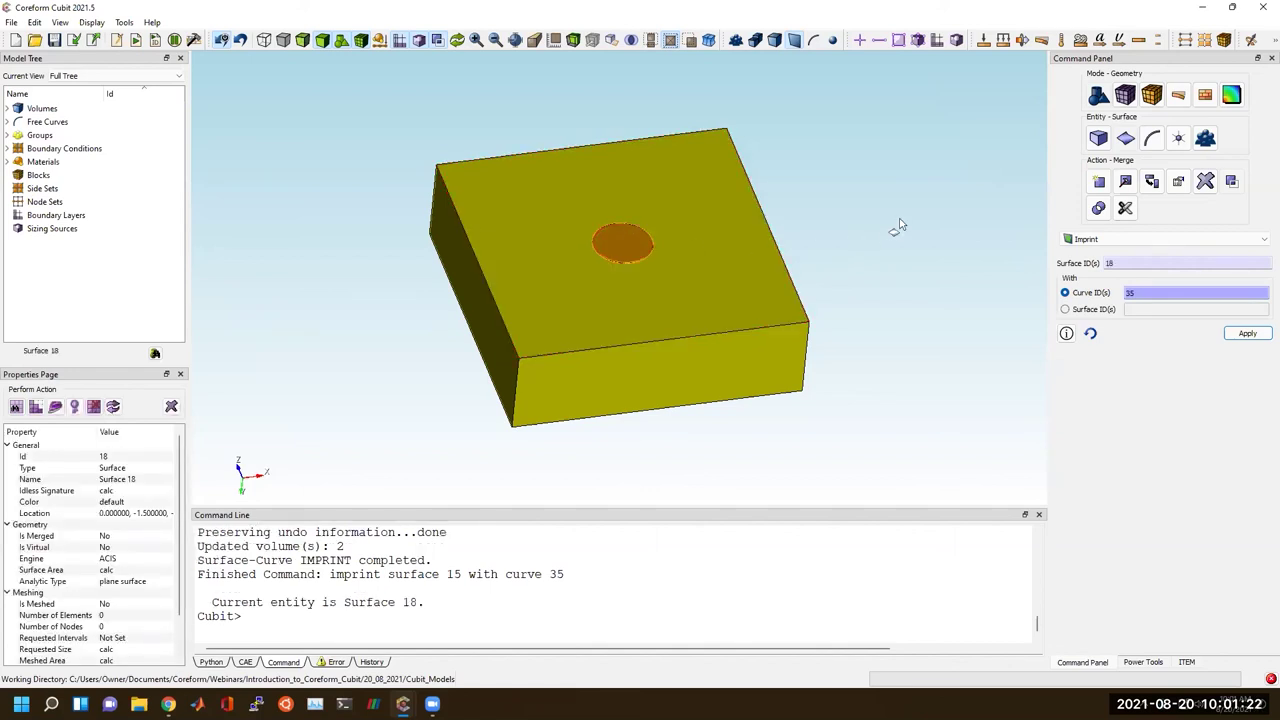